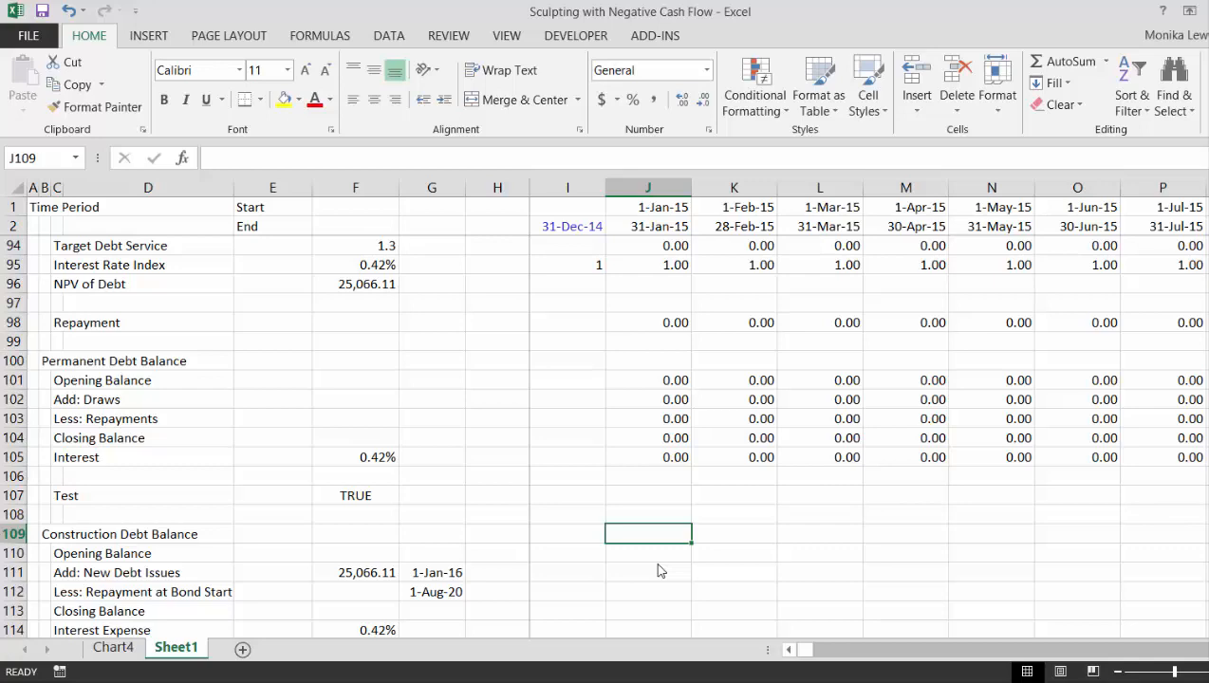
- Review the cash flow rows from Revenues to Dividends above the Project Financing section
key(Down)
key(Down)
key(Down)
key(Down)
key(Down)
key(Down)
key(Down)
key(Down)
key(Down)
key(Down)
key(Down)
key(Down)
key(Down)
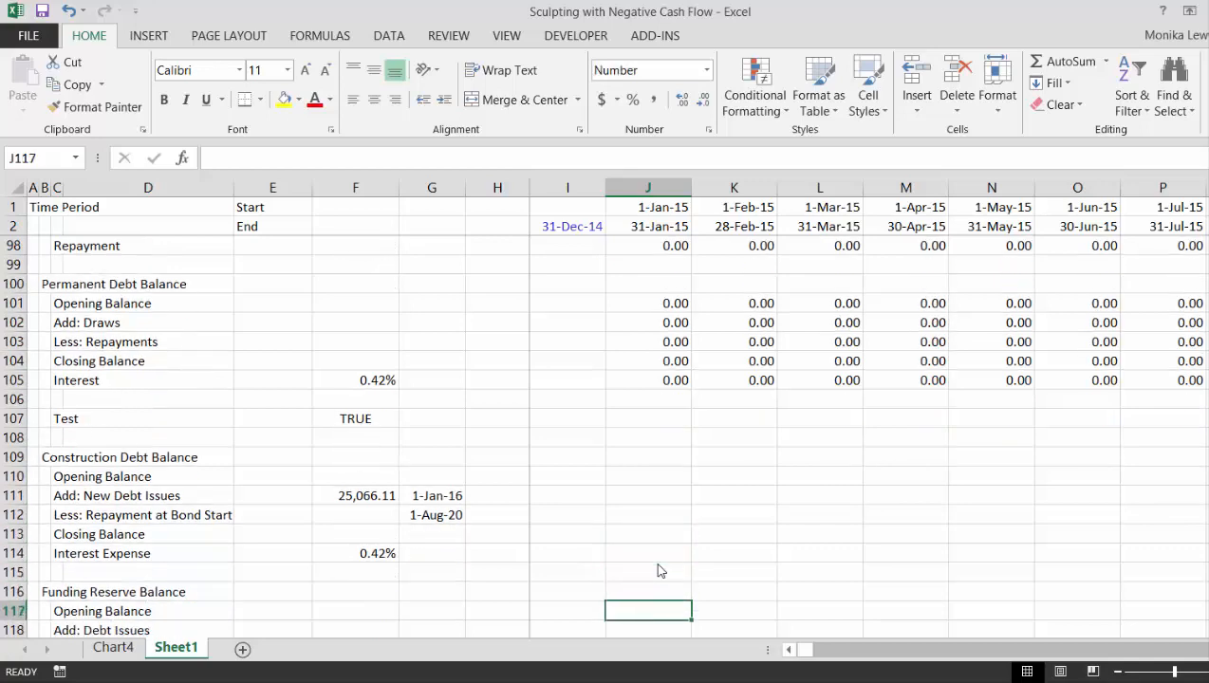
key(Up)
key(Up)
key(Up)
key(Up)
key(Up)
key(Up)
key(Up)
key(Up)
key(Up)
key(Up)
key(Up)
key(Up)
key(Up)
key(Up)
key(Up)
key(Up)
key(Up)
key(Up)
key(Up)
key(Up)
key(Up)
key(Up)
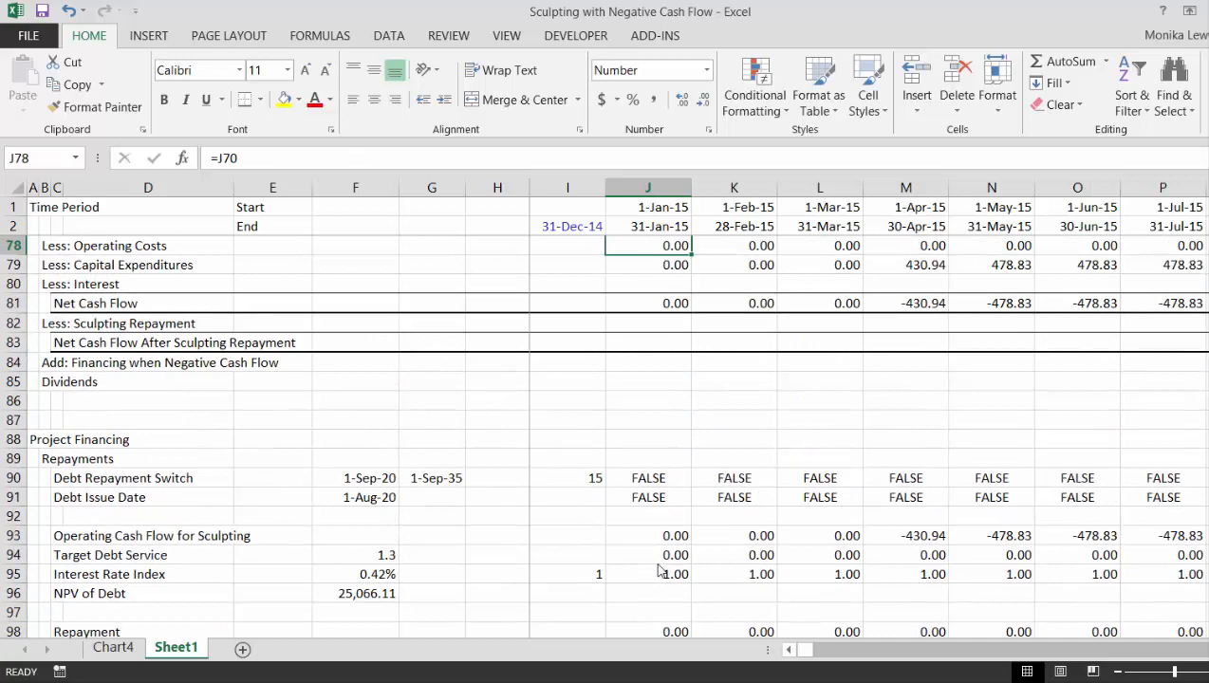
key(Up)
key(Down)
key(Down)
key(Down)
key(Down)
key(Down)
key(Down)
key(Down)
key(Down)
key(Down)
key(Down)
key(Down)
key(Down)
key(Down)
key(Down)
key(Down)
key(Down)
key(Down)
key(Down)
key(Down)
key(Down)
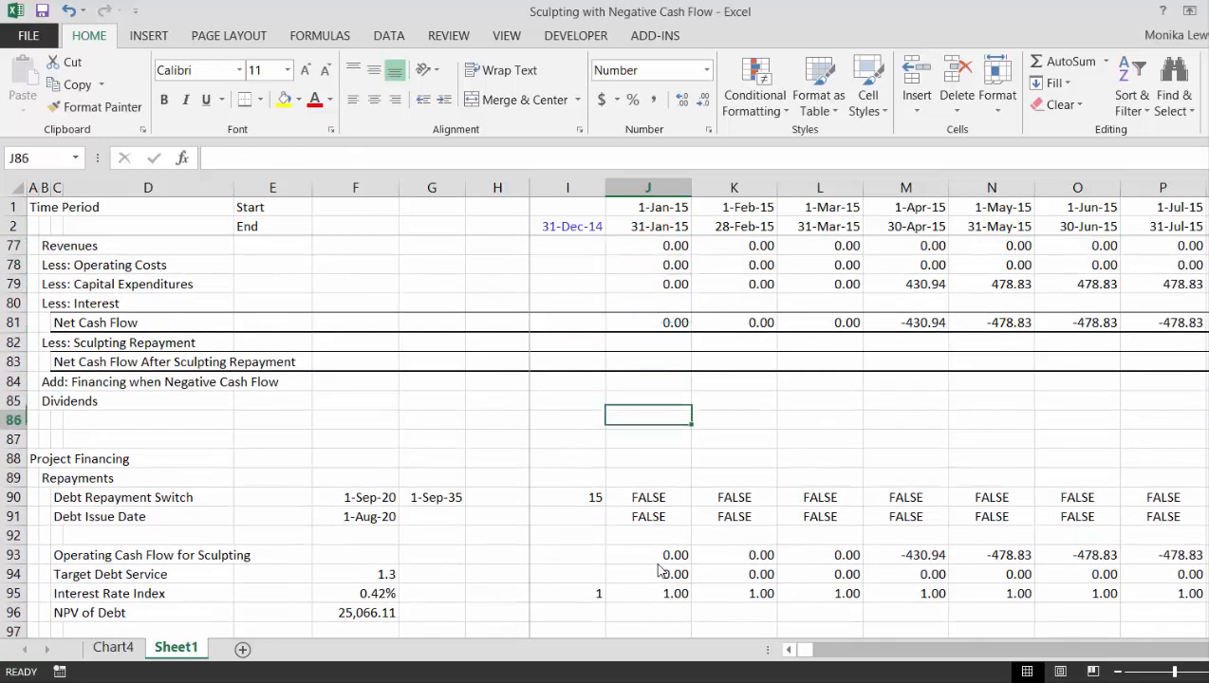
- Look over the Construction Debt Balance and Funding Reserve Balance sections in rows 109 to 120
key(Down)
key(Down)
key(Down)
key(Down)
key(Down)
key(Down)
key(Down)
key(Down)
key(Down)
key(Down)
key(Down)
key(Down)
key(Down)
key(Down)
key(Down)
key(Down)
key(Down)
key(Down)
key(Down)
key(Down)
key(Up)
key(Up)
key(Up)
key(Up)
key(Up)
key(Up)
key(Up)
key(Up)
key(Up)
key(Up)
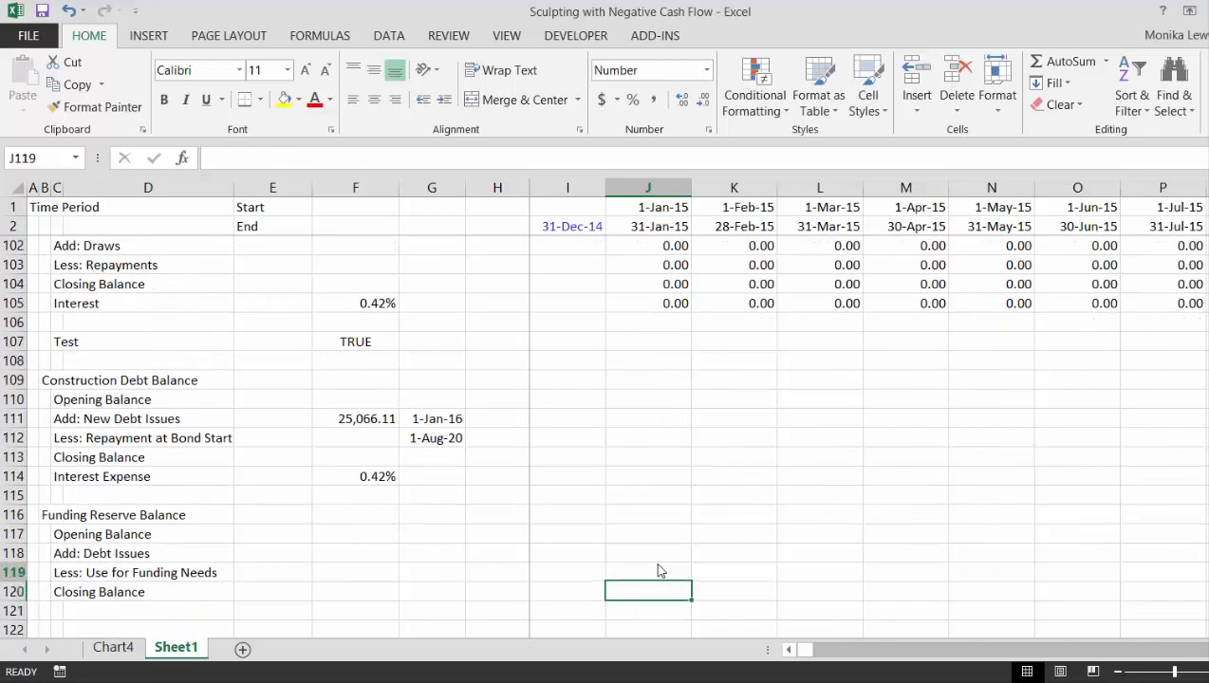
key(Left)
key(Left)
key(Left)
key(Left)
key(Left)
key(Left)
key(Left)
key(Left)
key(Left)
key(Right)
key(Right)
key(Right)
key(Right)
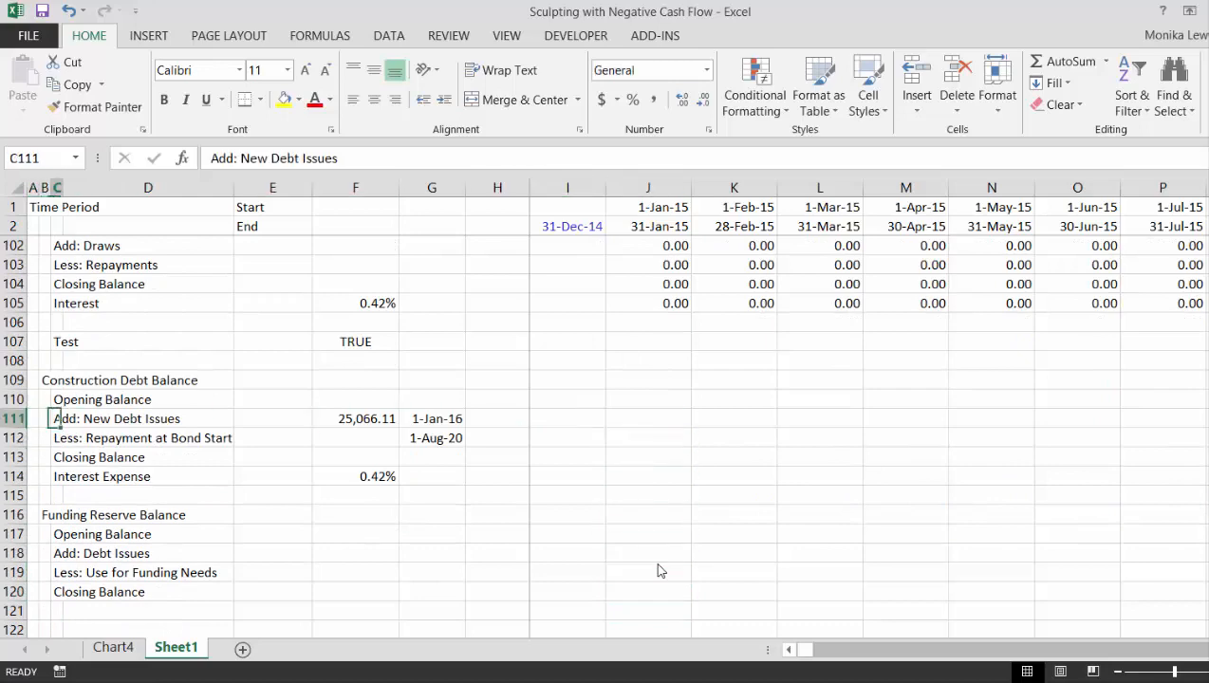
key(Right)
- Examine the NPV of Debt formula in F96 and the New Debt Issues formula in F111
key(Up)
key(Up)
key(Up)
key(Up)
key(Up)
key(Up)
key(Up)
key(Up)
key(Up)
key(Up)
key(Up)
key(Up)
key(Up)
key(Up)
key(Up)
key(Up)
key(Up)
key(Up)
key(Up)
key(Up)
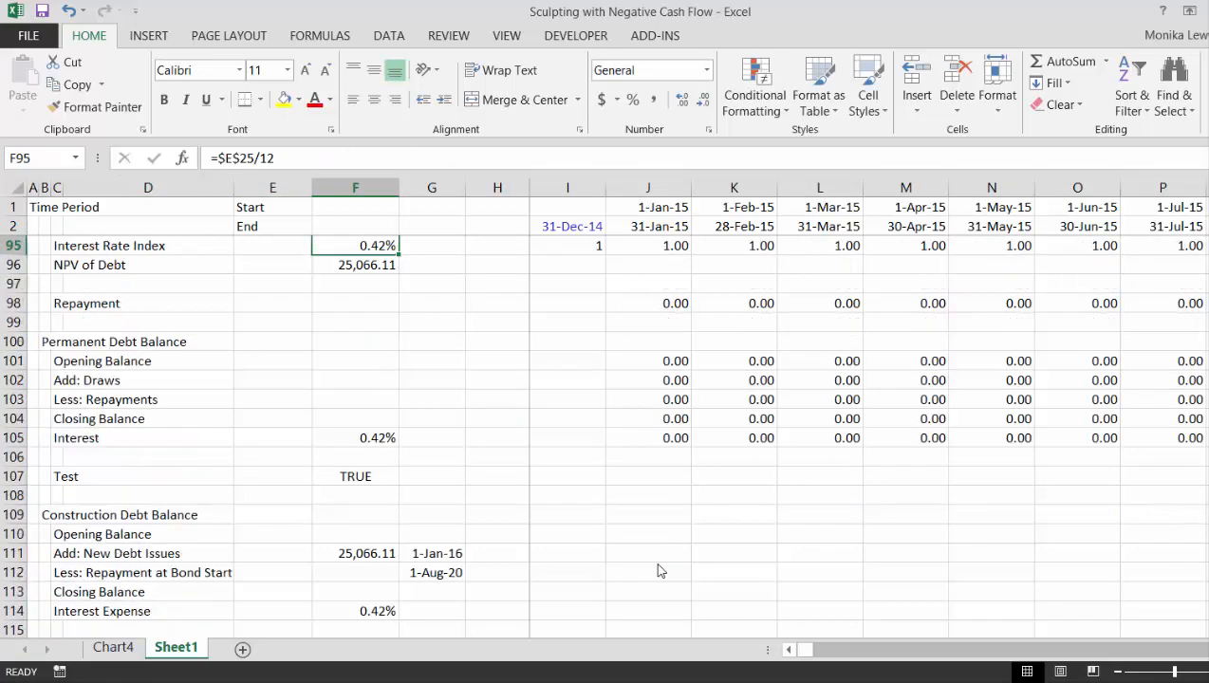
key(Down)
key(Down)
key(Down)
key(Down)
key(Down)
key(Down)
key(Down)
key(Down)
key(Down)
key(Down)
key(Down)
key(Down)
key(Down)
key(Down)
key(Down)
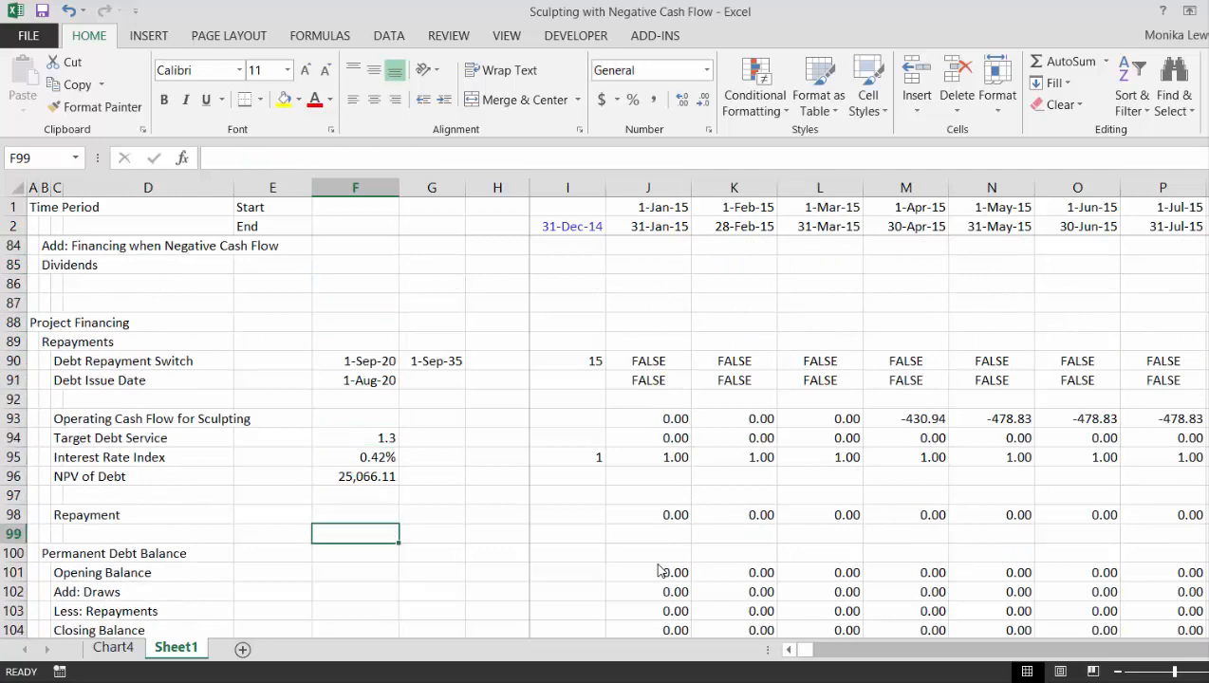
key(Up)
key(Up)
key(Up)
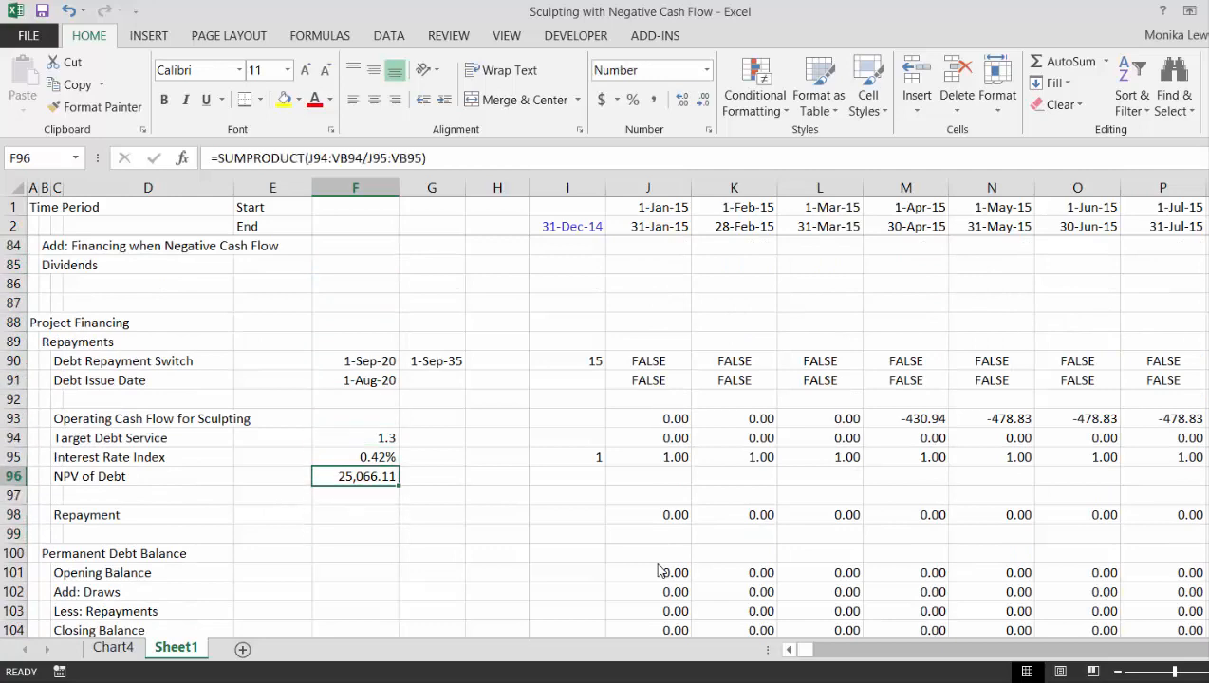
key(Down)
key(Down)
key(Down)
key(Down)
key(Down)
key(Down)
key(Down)
key(Down)
key(Down)
key(Down)
key(Down)
key(Down)
key(Down)
key(Down)
key(Down)
key(Down)
key(Down)
key(Down)
key(Down)
key(Down)
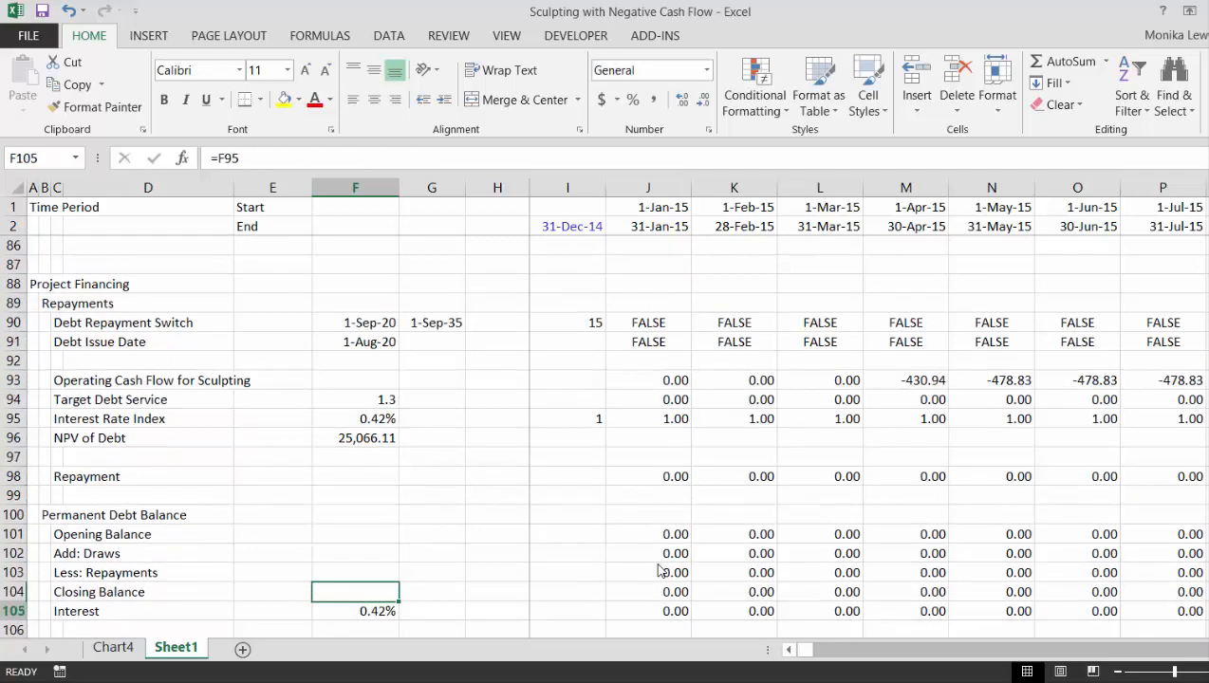
key(Up)
key(Up)
key(Up)
key(Up)
key(Up)
key(Up)
key(Up)
key(Up)
key(Up)
key(Up)
key(Up)
key(Up)
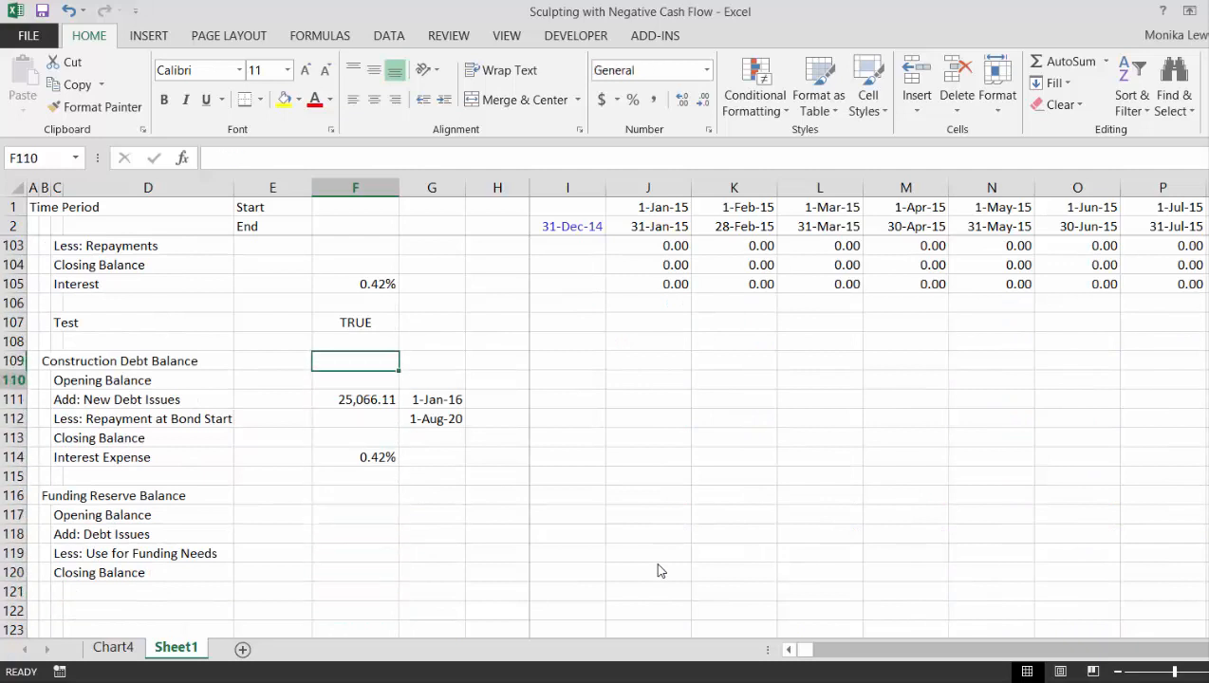
key(Down)
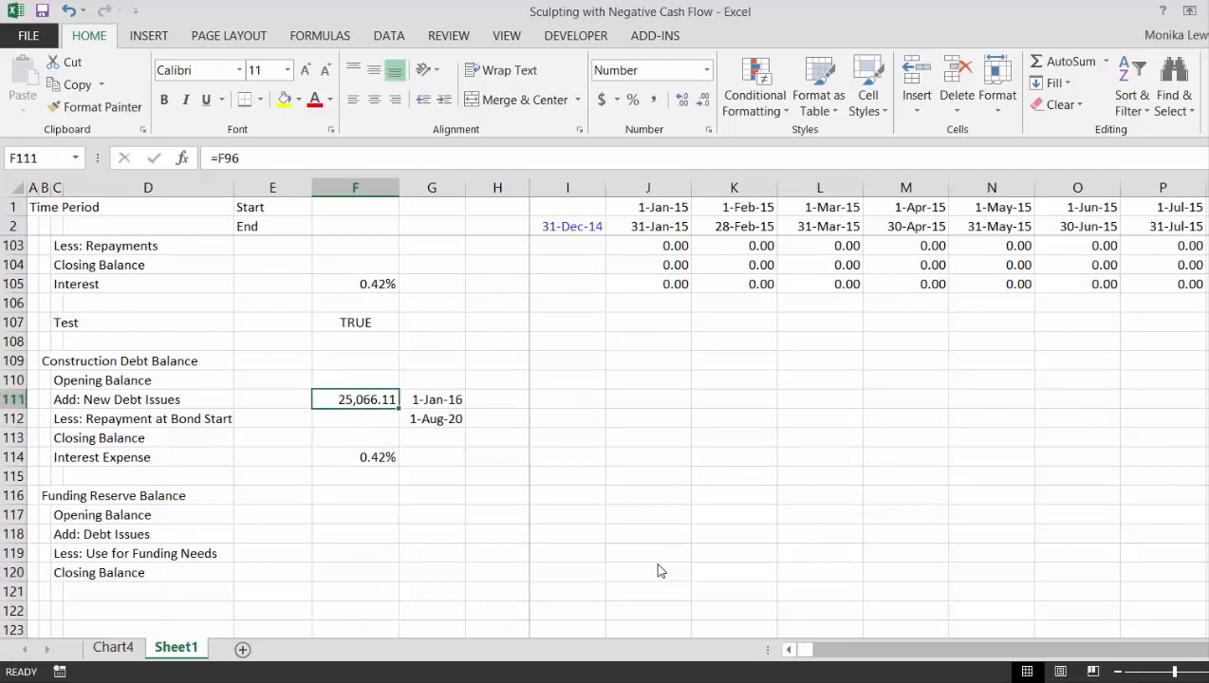
- Review the Construction Debt Balance row labels from Opening Balance through Interest Expense
key(Left)
key(Left)
key(Left)
key(Up)
key(Left)
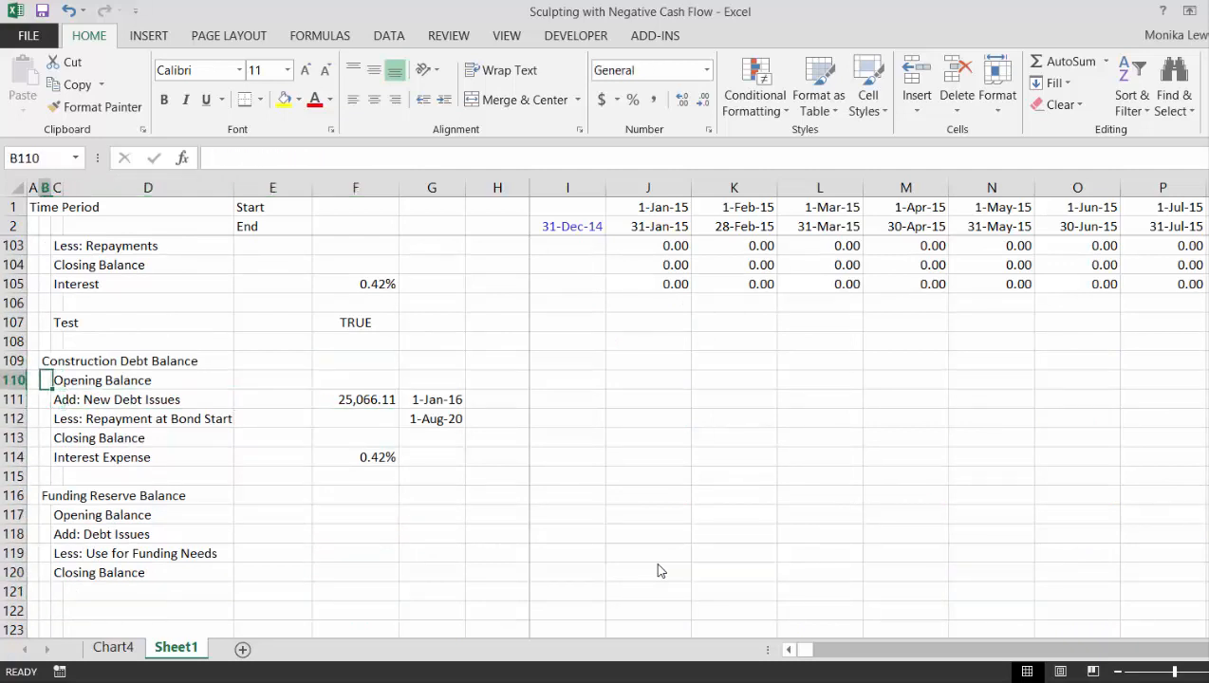
key(Right)
key(Right)
key(Right)
key(Left)
key(Left)
key(Up)
key(Left)
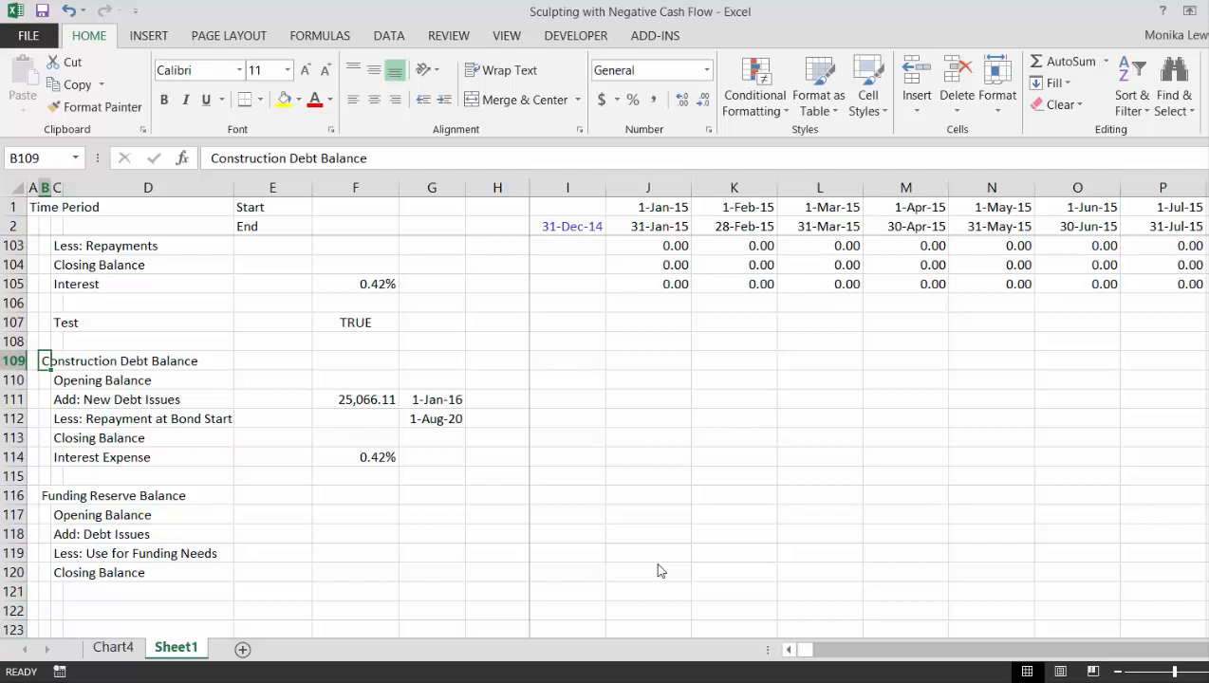
key(Down)
key(Down)
key(Down)
key(Right)
key(Right)
key(Down)
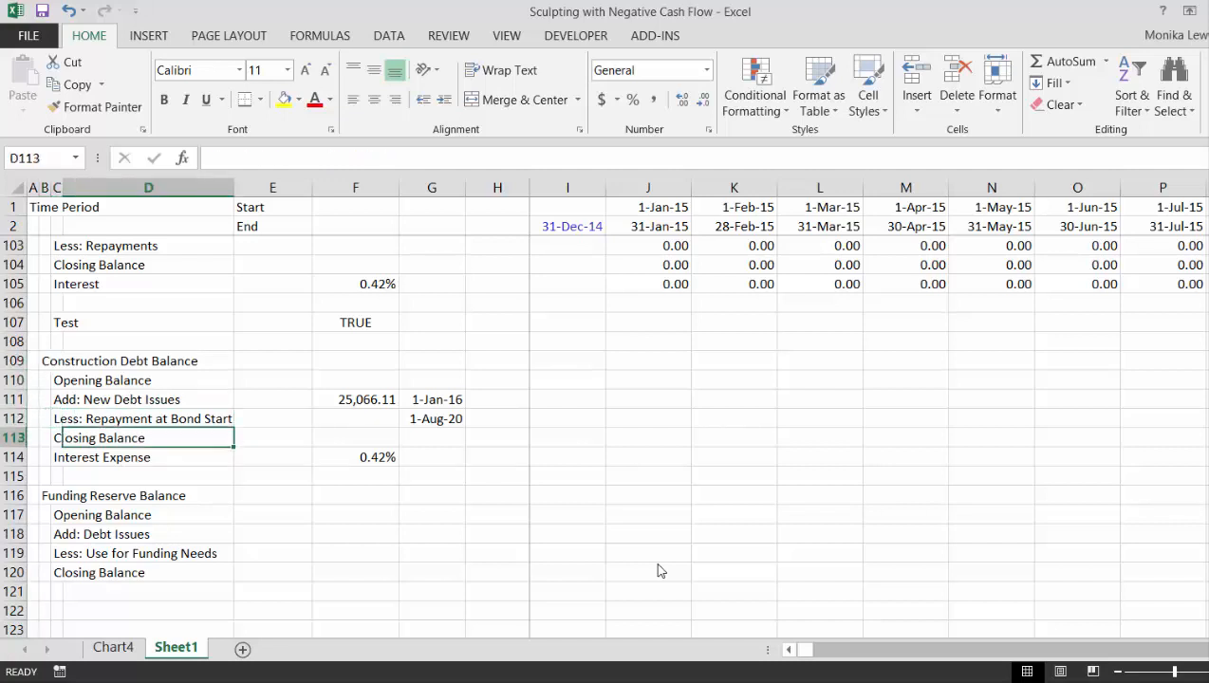
key(Down)
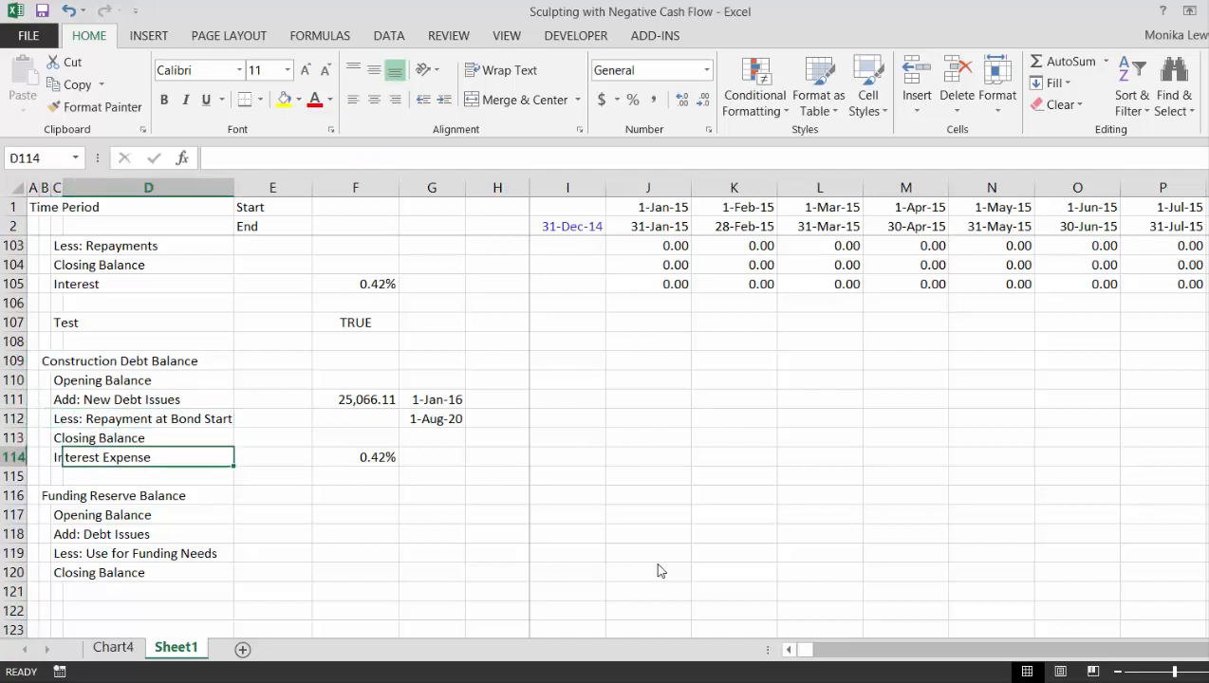
key(Up)
key(Up)
key(Up)
key(Down)
key(Down)
key(Down)
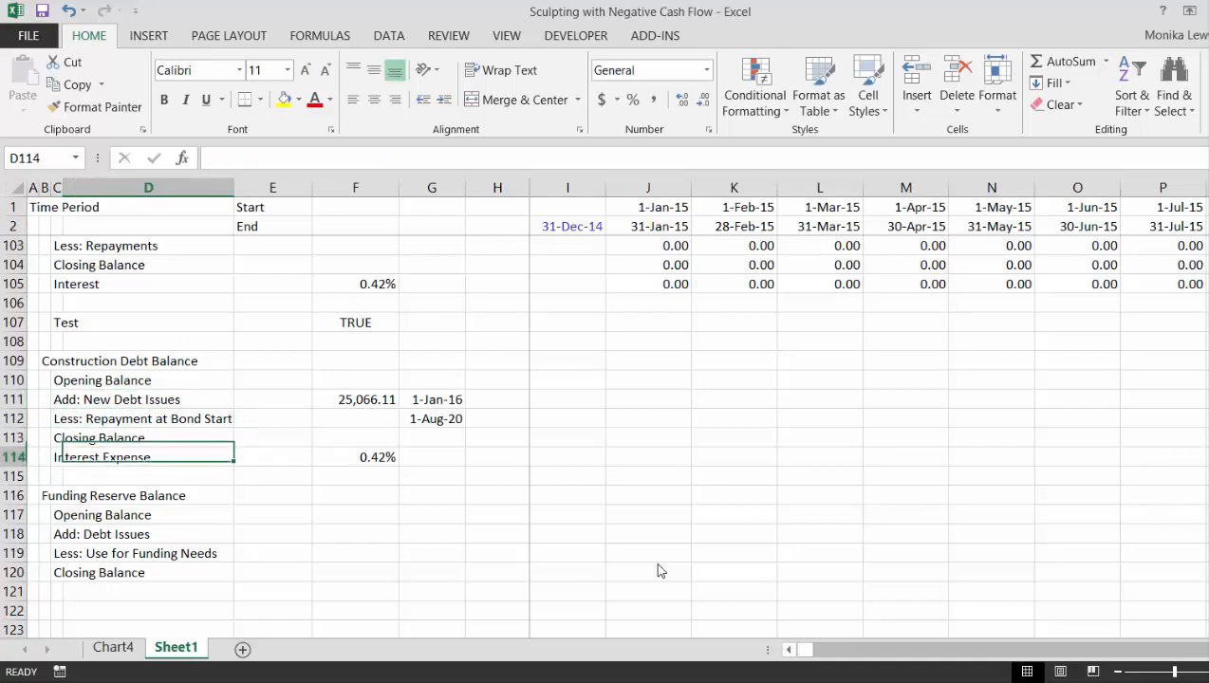
- Check the new debt issue date formula in G111 and the Debt Issue Date formula in F91
key(Right)
key(Right)
key(Up)
key(Up)
key(Right)
key(Up)
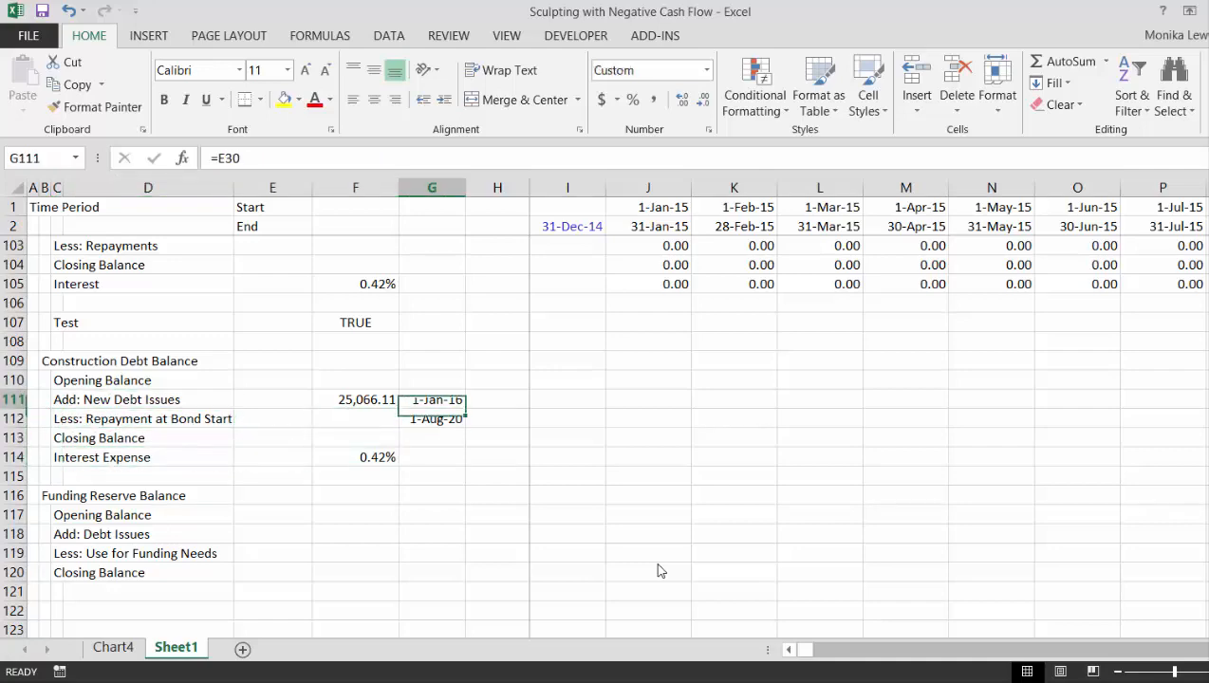
key(Up)
key(Up)
key(Up)
key(Up)
key(Up)
key(Up)
key(Up)
key(Up)
key(Up)
key(Up)
key(Up)
key(Up)
key(Up)
key(Up)
key(Up)
key(Up)
key(Up)
key(Up)
key(Up)
key(Up)
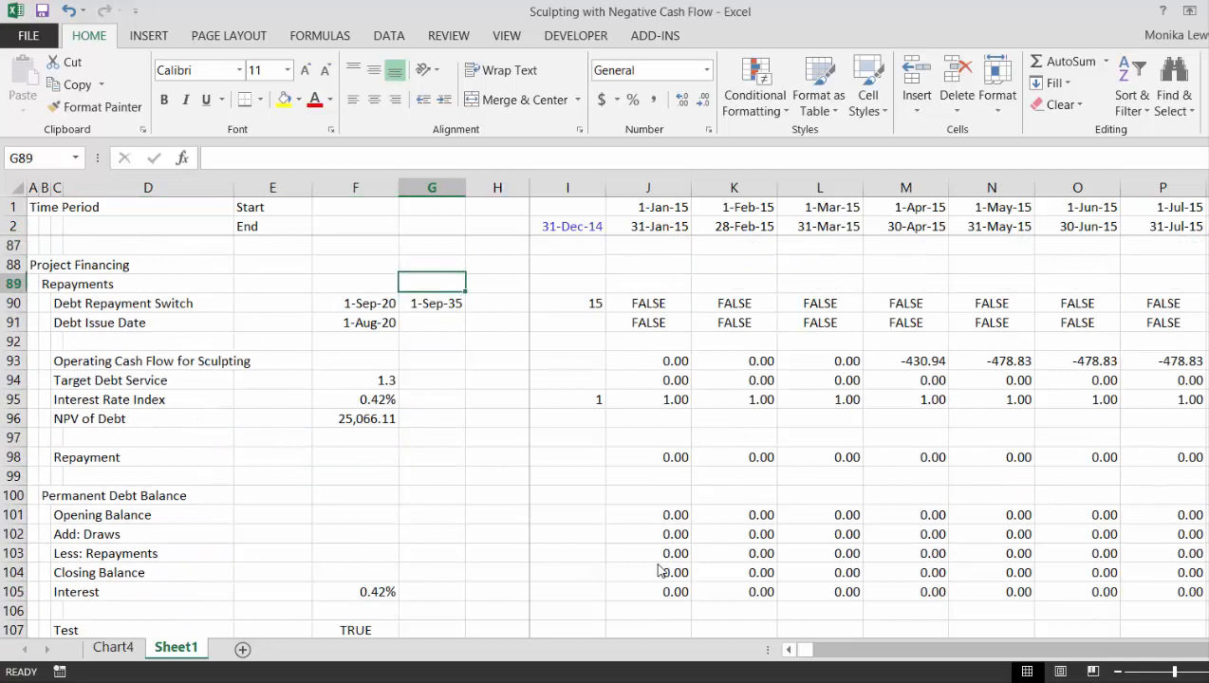
key(Down)
key(Down)
key(Left)
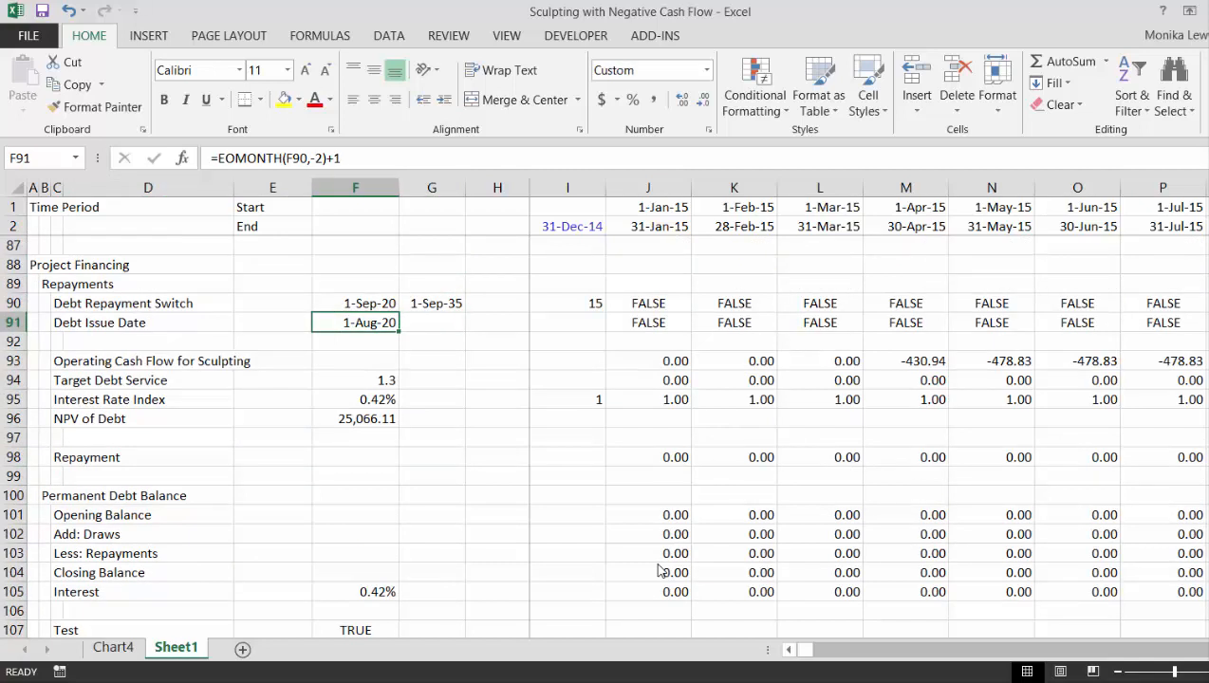
key(Down)
key(Down)
key(Down)
key(Down)
key(Down)
key(Down)
key(Down)
key(Down)
key(Down)
key(Down)
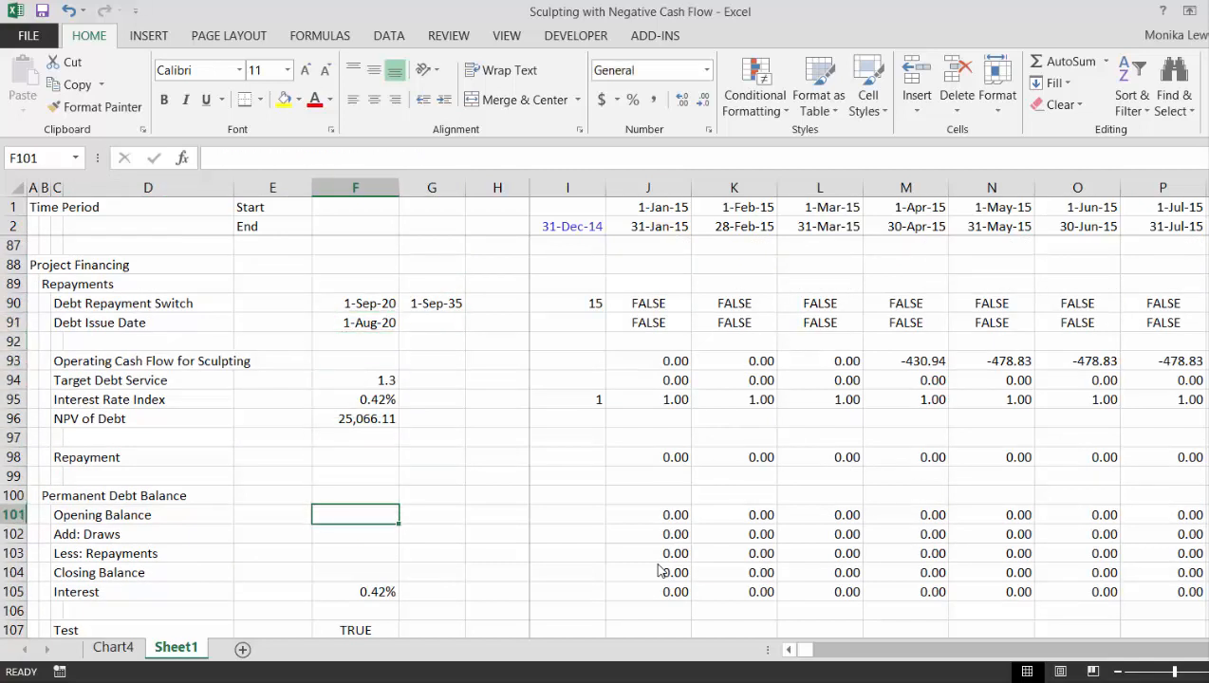
- Inspect the Permanent Debt Balance across the monthly timeline around the September 2020 repayment start
key(Right)
key(Right)
key(Right)
key(Right)
key(Right)
key(Right)
key(Right)
key(Right)
key(Right)
key(Right)
key(Right)
key(Right)
key(Right)
key(Right)
key(Right)
key(Right)
key(Right)
key(Right)
key(Right)
key(Right)
key(Right)
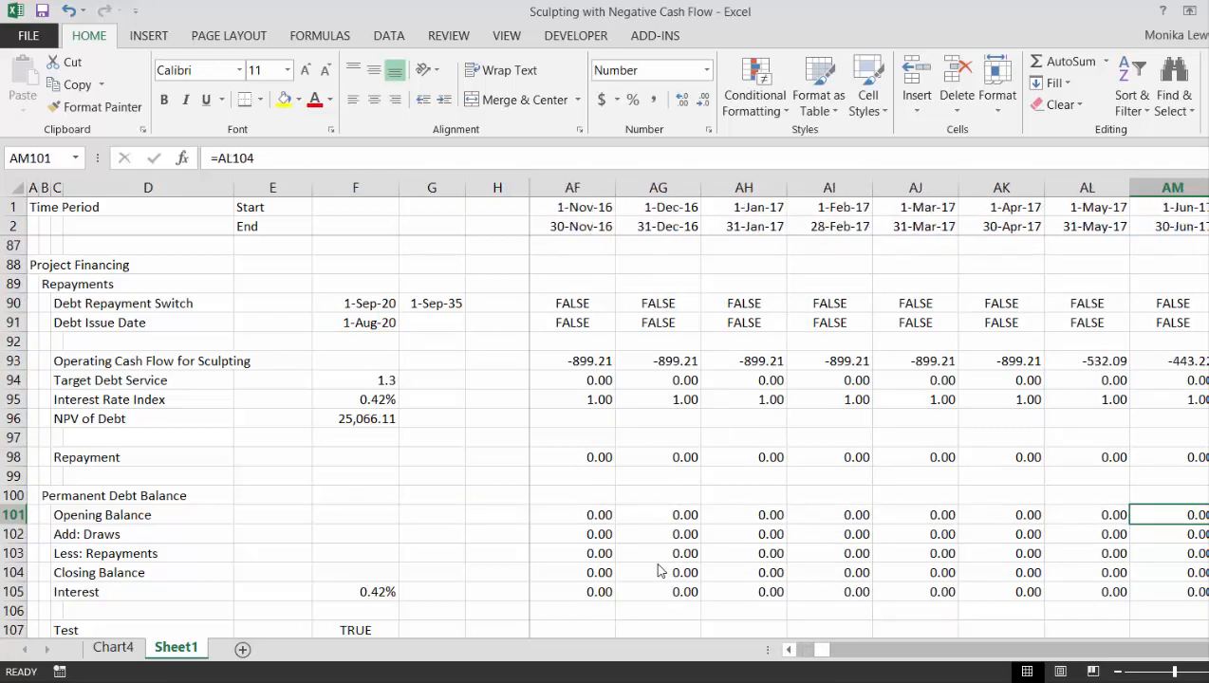
key(Right)
key(Right)
key(Right)
key(Right)
key(Right)
key(Right)
key(Right)
key(Right)
key(Right)
key(Right)
key(Right)
key(Right)
key(Right)
key(Right)
key(Right)
key(Right)
key(Right)
key(Right)
key(Right)
key(Right)
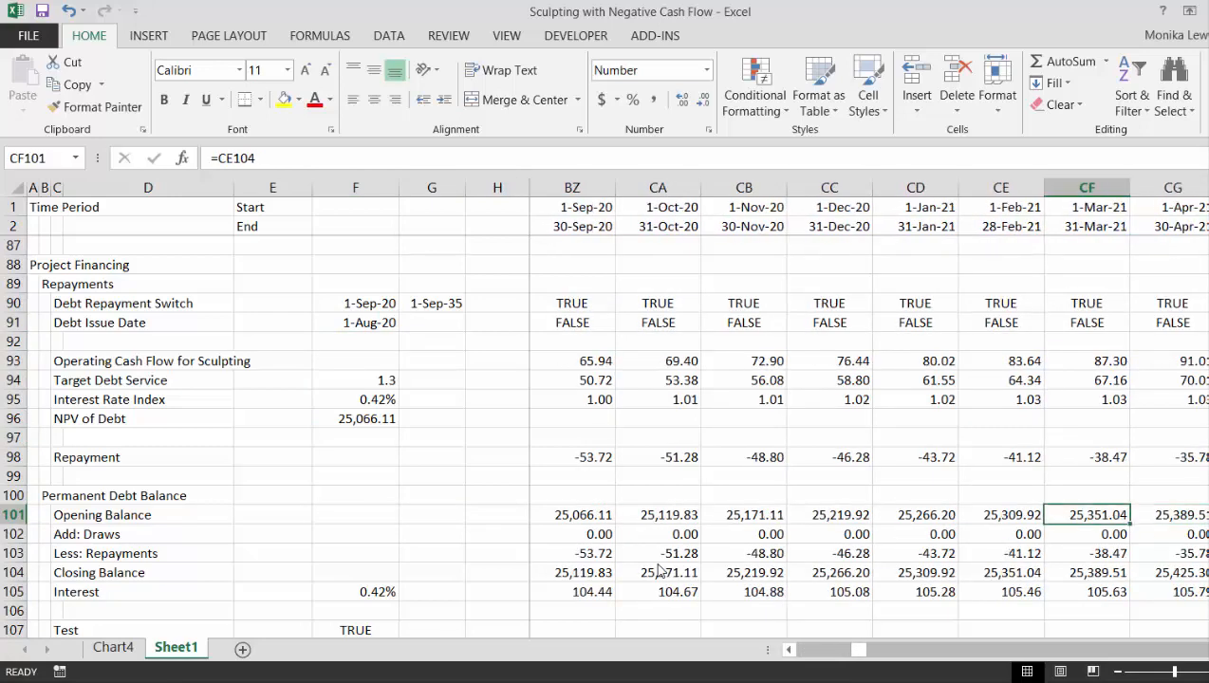
key(Left)
key(Left)
key(Left)
key(Left)
key(Left)
key(Left)
key(Left)
key(Left)
key(Left)
key(Left)
key(Left)
key(Left)
key(Left)
key(Left)
key(Left)
key(Left)
key(Left)
key(Left)
key(Left)
key(Left)
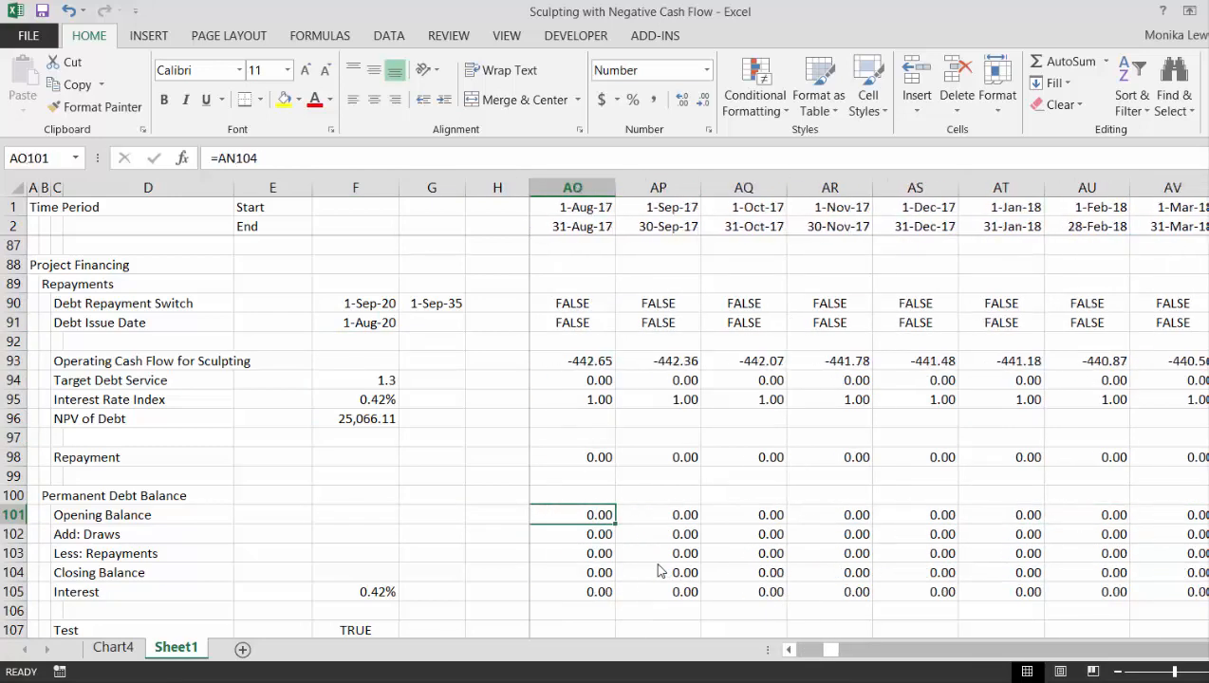
key(Left)
key(Left)
key(Left)
key(Left)
key(Left)
key(Left)
key(Left)
key(Left)
key(Left)
key(Left)
key(Left)
key(Left)
key(Left)
key(Left)
key(Left)
key(Left)
key(Left)
key(Left)
key(Left)
key(Left)
- Recheck the NPV of Debt formula in F96 against the financing sections below it
key(Up)
key(Up)
key(Up)
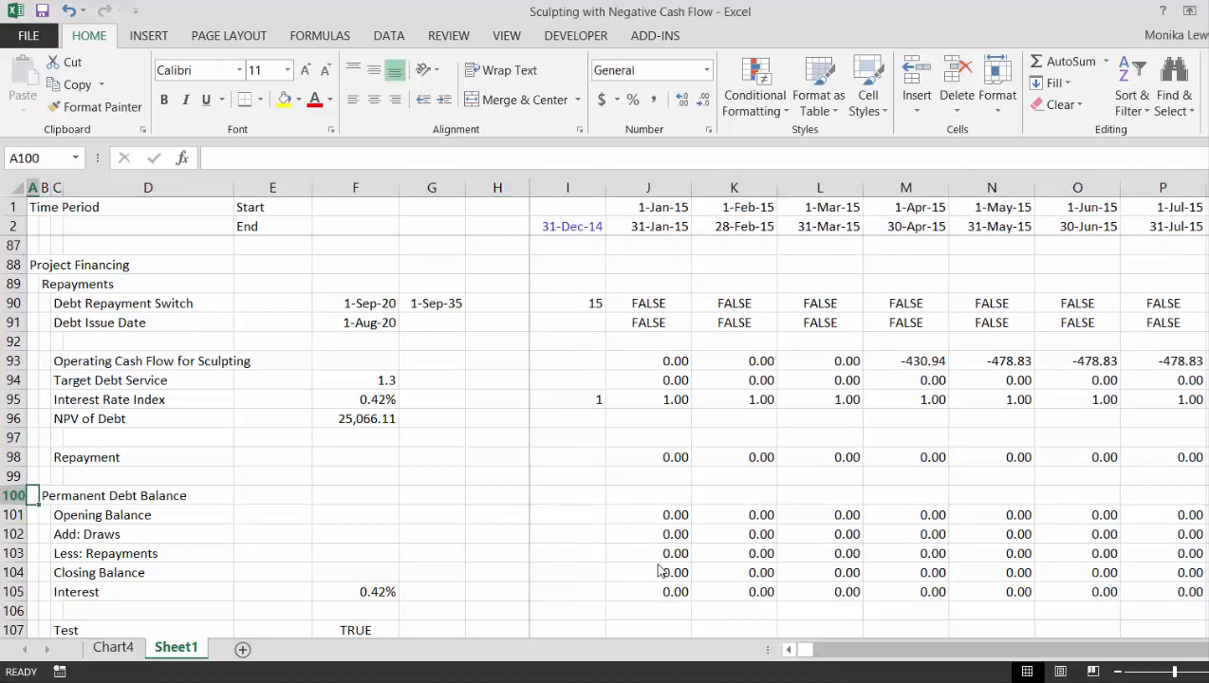
key(Right)
key(Right)
key(Right)
key(Right)
key(Up)
key(Up)
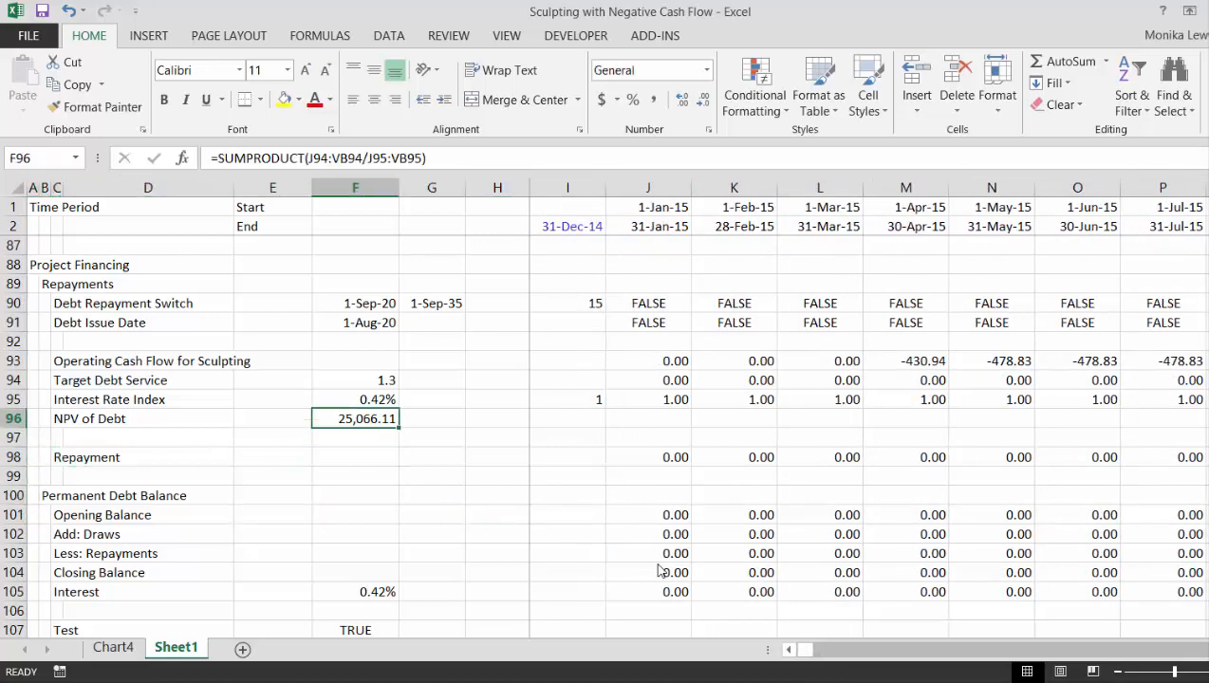
key(Down)
key(Down)
key(Down)
key(Down)
key(Down)
key(Down)
key(Down)
key(Down)
key(Down)
key(Down)
key(Down)
key(Down)
key(Down)
key(Down)
key(Down)
key(Down)
key(Down)
key(Down)
key(Down)
key(Down)
key(Down)
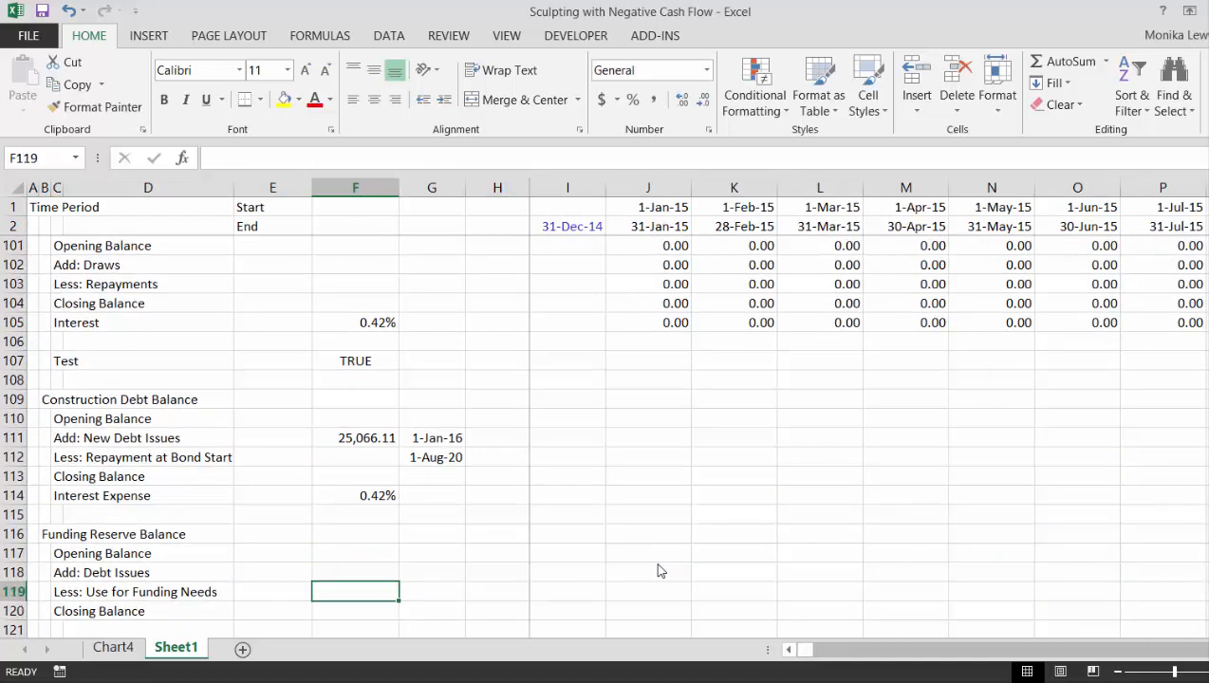
- Examine the new debt issue amount and date in row 111 of the Construction Debt Balance
key(Up)
key(Up)
key(Up)
key(Up)
key(Up)
key(Up)
key(Up)
key(Up)
key(Up)
key(Up)
key(Up)
key(Up)
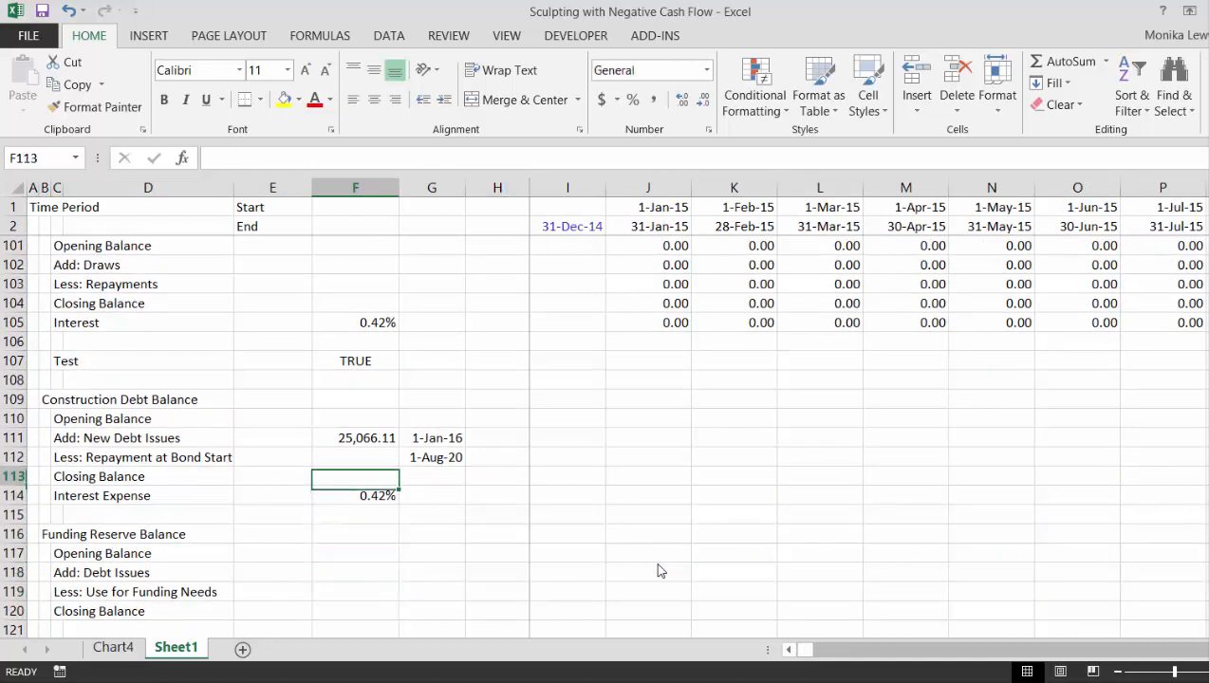
key(Down)
key(Down)
key(Down)
key(Down)
key(Right)
key(Right)
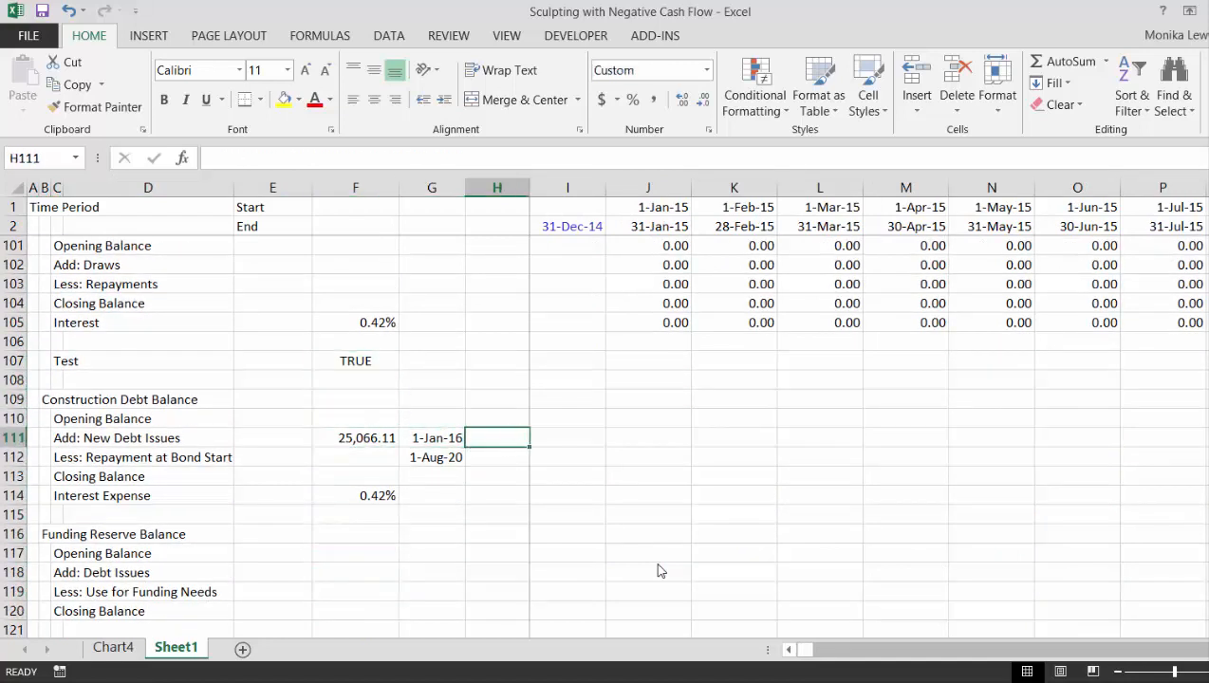
key(Left)
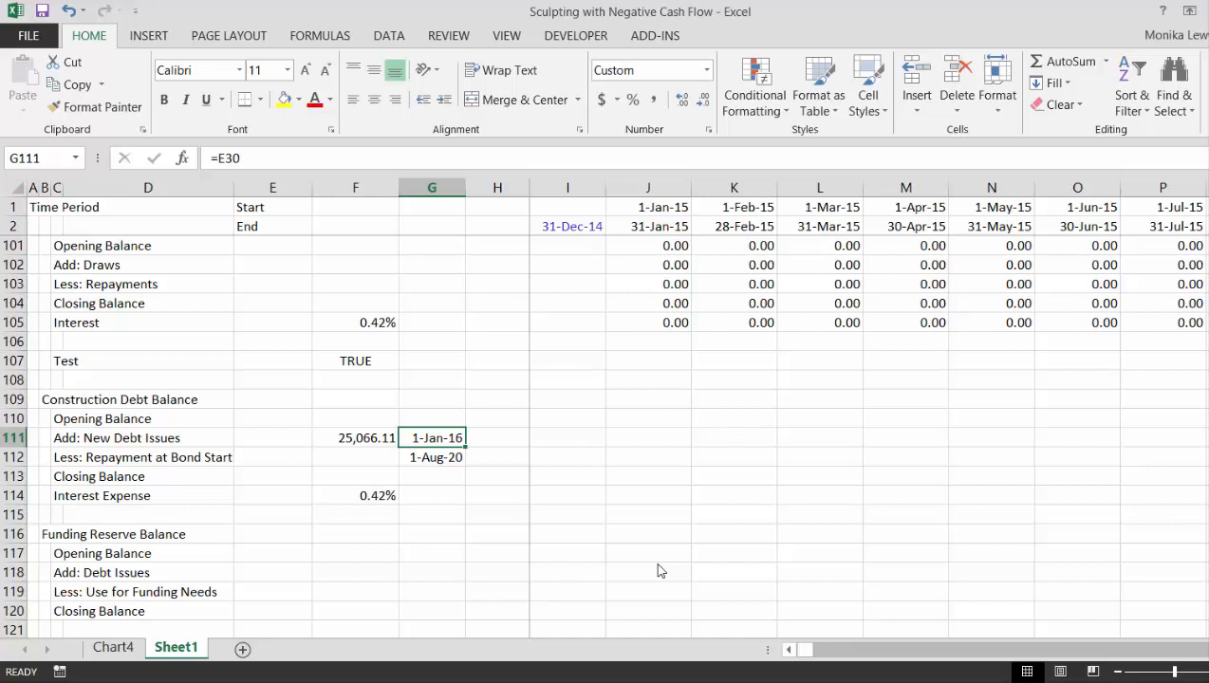
- Review the Opening Balance and Debt Issues rows of the Funding Reserve Balance
key(Down)
key(Down)
key(Down)
key(Down)
key(Down)
key(Down)
key(Down)
key(Left)
key(Left)
key(Left)
key(Left)
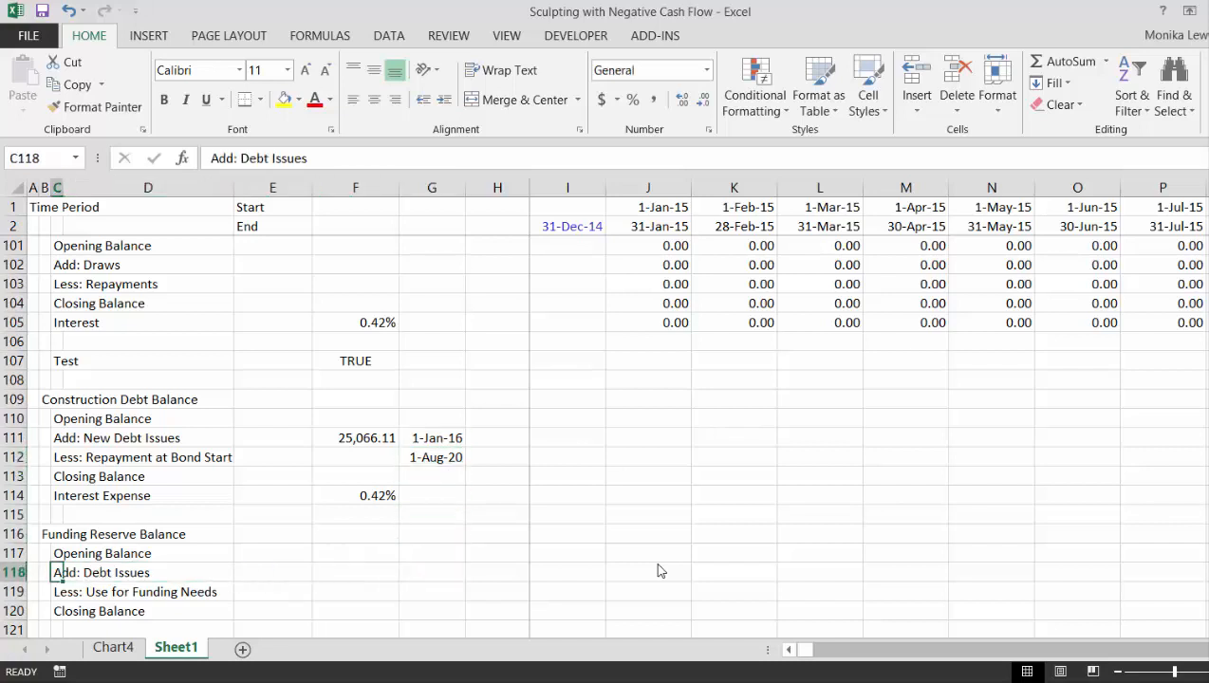
key(Right)
key(Up)
key(Right)
key(Right)
key(Right)
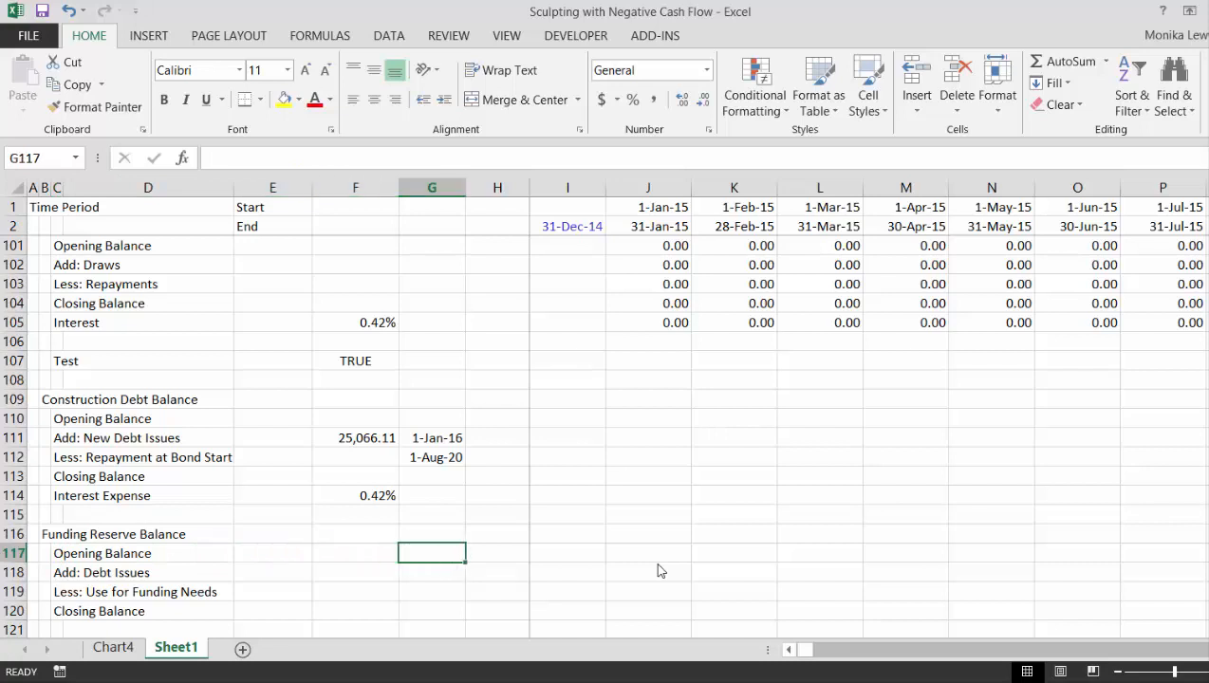
key(Down)
- Compare the construction debt amount in F111 with the debt issue and funding use rows of the Funding Reserve Balance
key(Up)
key(Up)
key(Up)
key(Up)
key(Up)
key(Up)
key(Up)
key(Left)
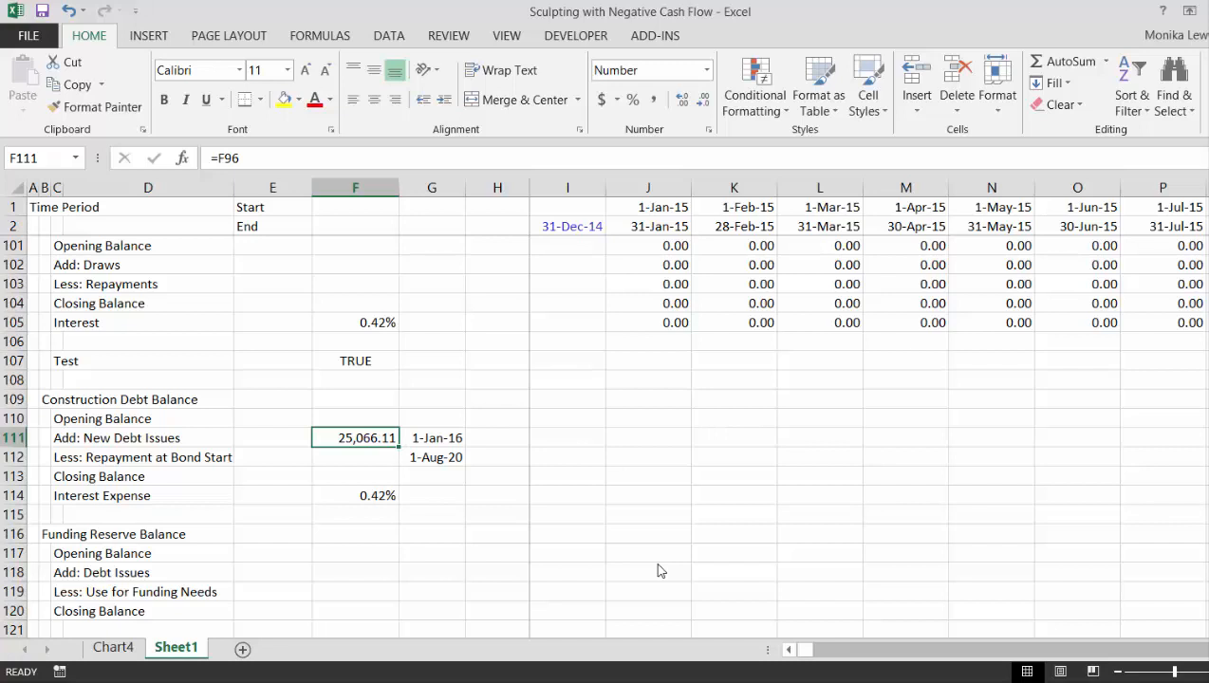
key(Down)
key(Down)
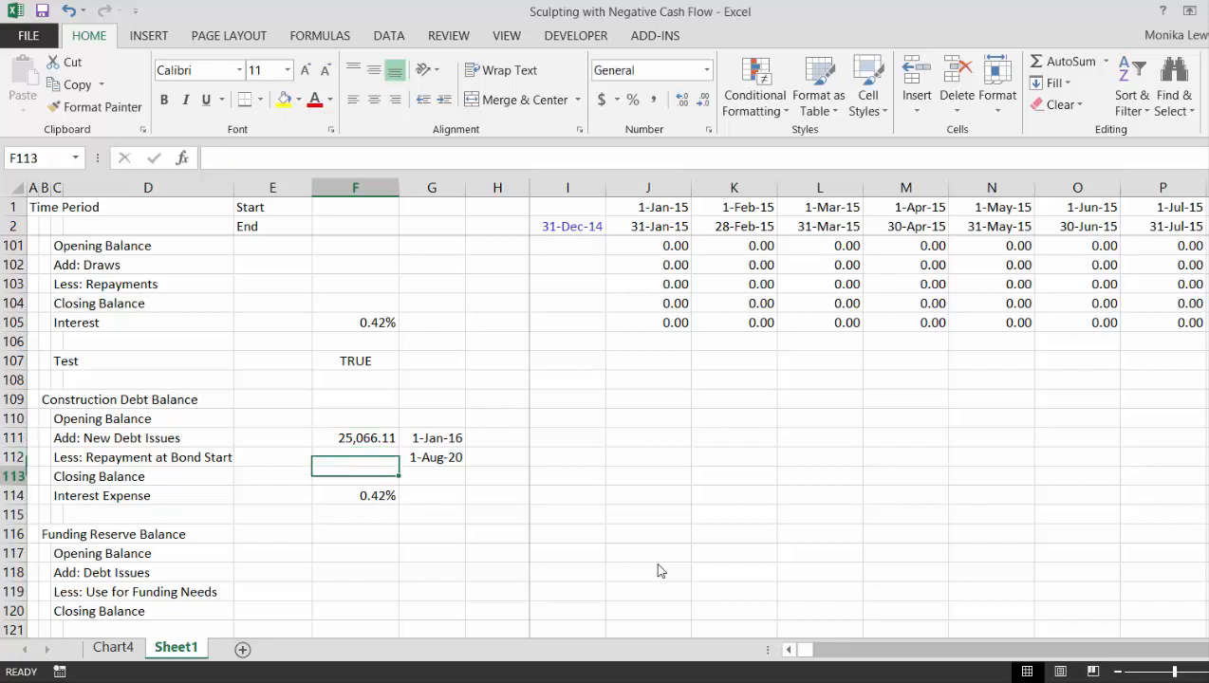
key(Down)
key(Down)
key(Down)
key(Down)
key(Down)
key(Down)
key(Down)
key(Up)
key(Right)
key(Right)
key(Right)
key(Right)
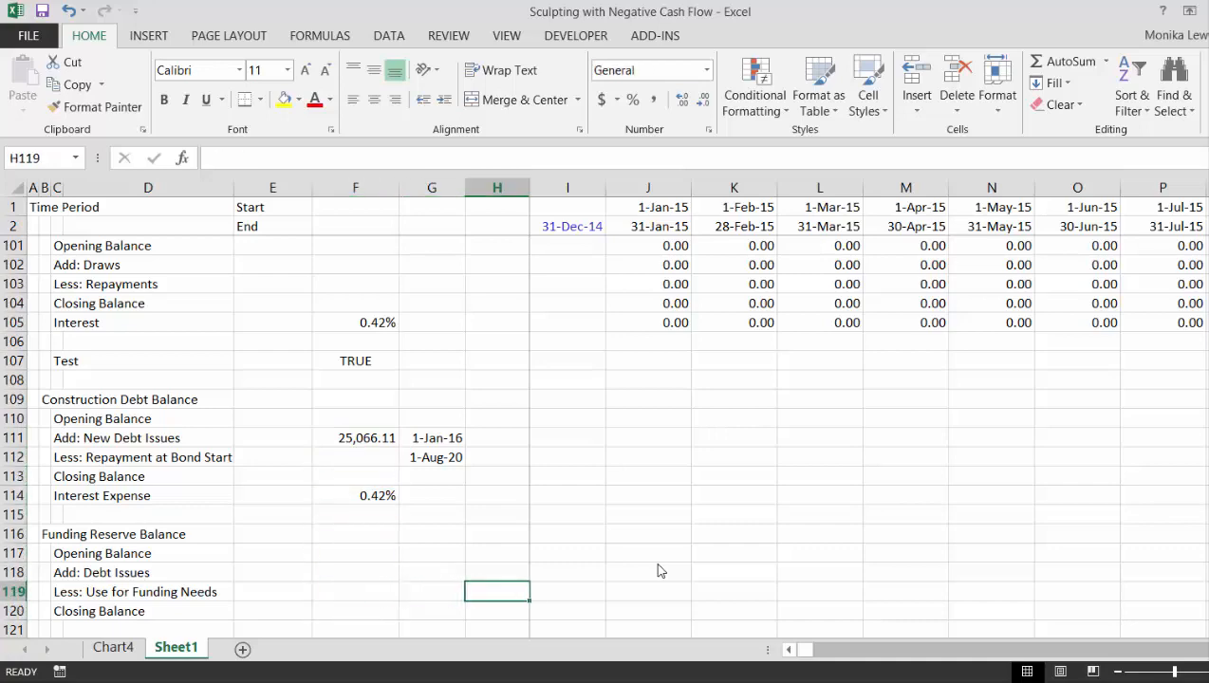
key(Up)
key(Up)
key(Up)
key(Up)
key(Up)
key(Up)
key(Up)
key(Up)
key(Up)
key(Up)
key(Up)
key(Up)
key(Up)
key(Up)
key(Up)
key(Up)
key(Up)
key(Up)
key(Up)
key(Up)
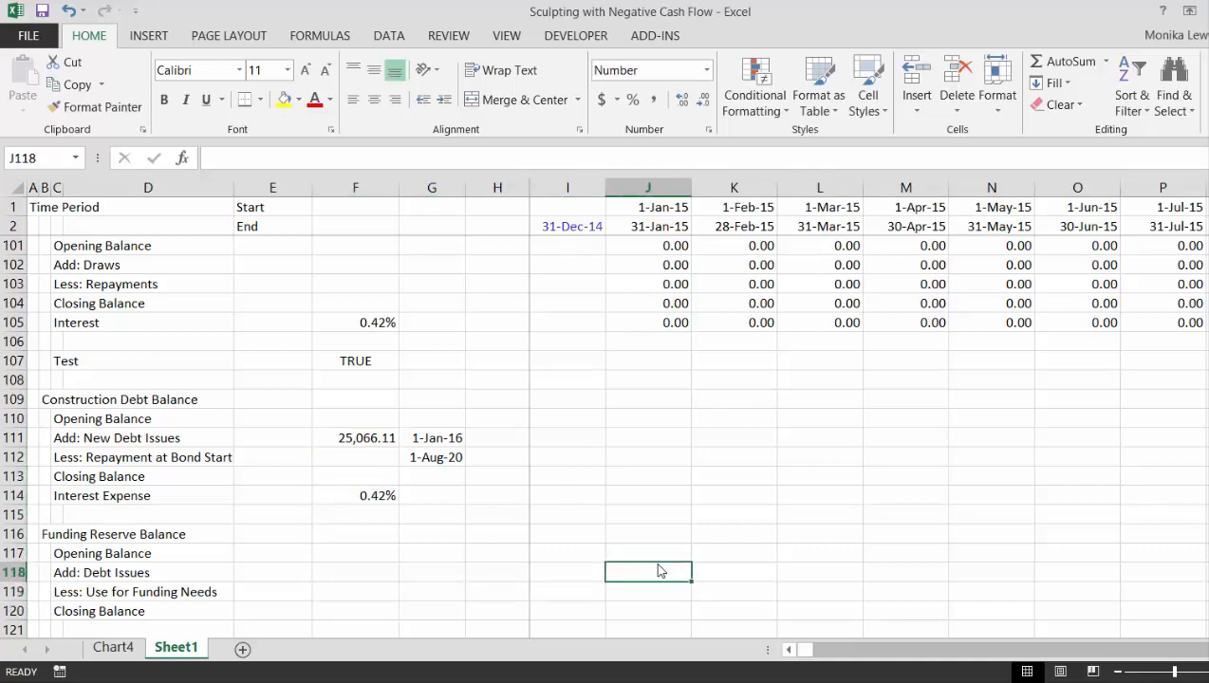
- Review the Use for Funding Needs and Closing Balance rows of the Funding Reserve Balance
key(Down)
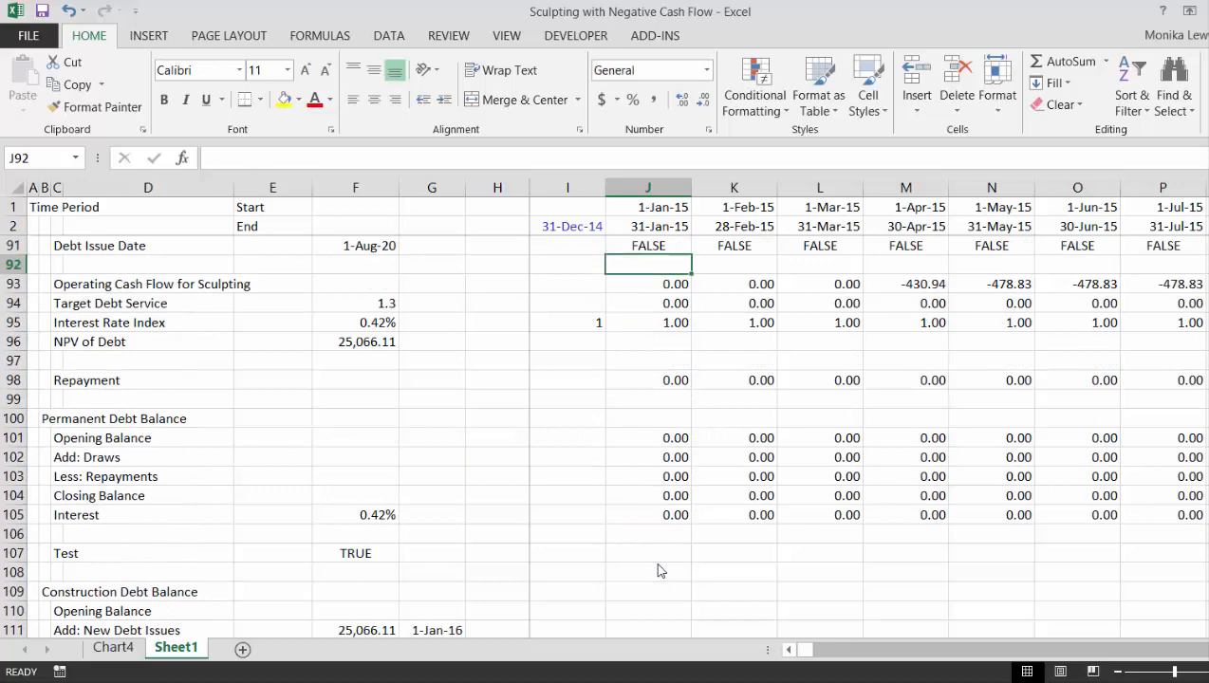
key(Down)
key(Down)
key(Down)
key(Down)
key(Down)
key(Down)
key(Down)
key(Down)
key(Down)
key(Down)
key(Down)
key(Down)
key(Down)
key(Down)
key(Down)
key(Down)
key(Down)
key(Down)
key(Down)
key(Down)
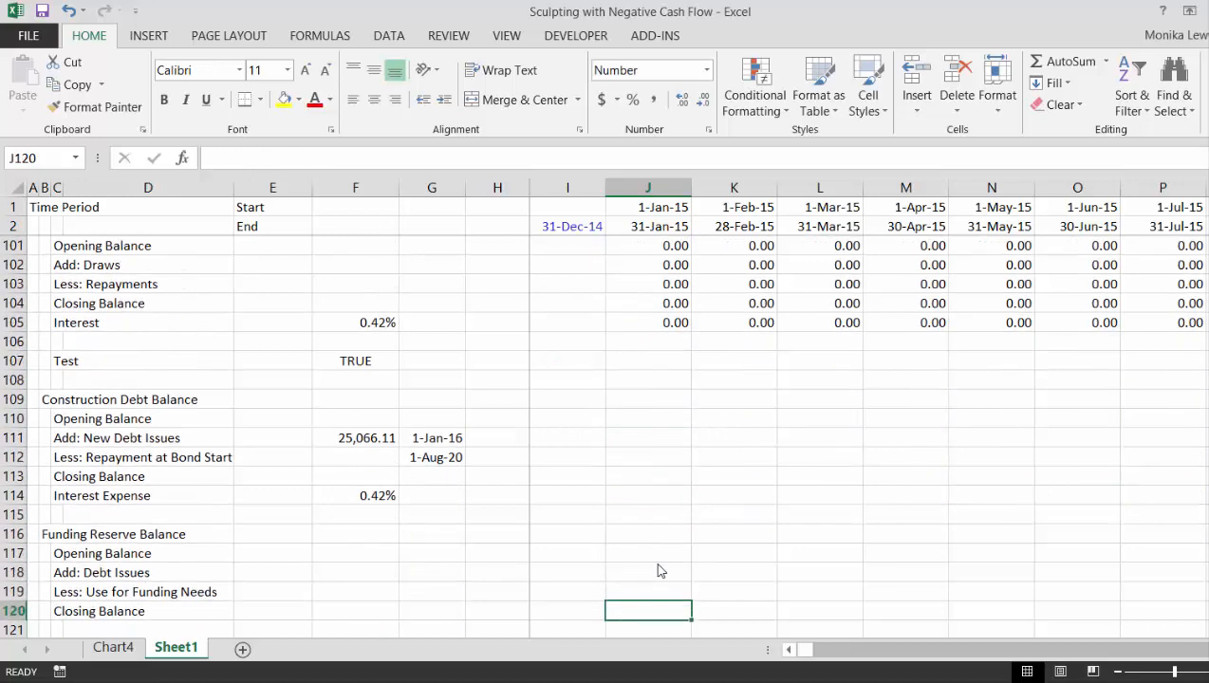
key(Down)
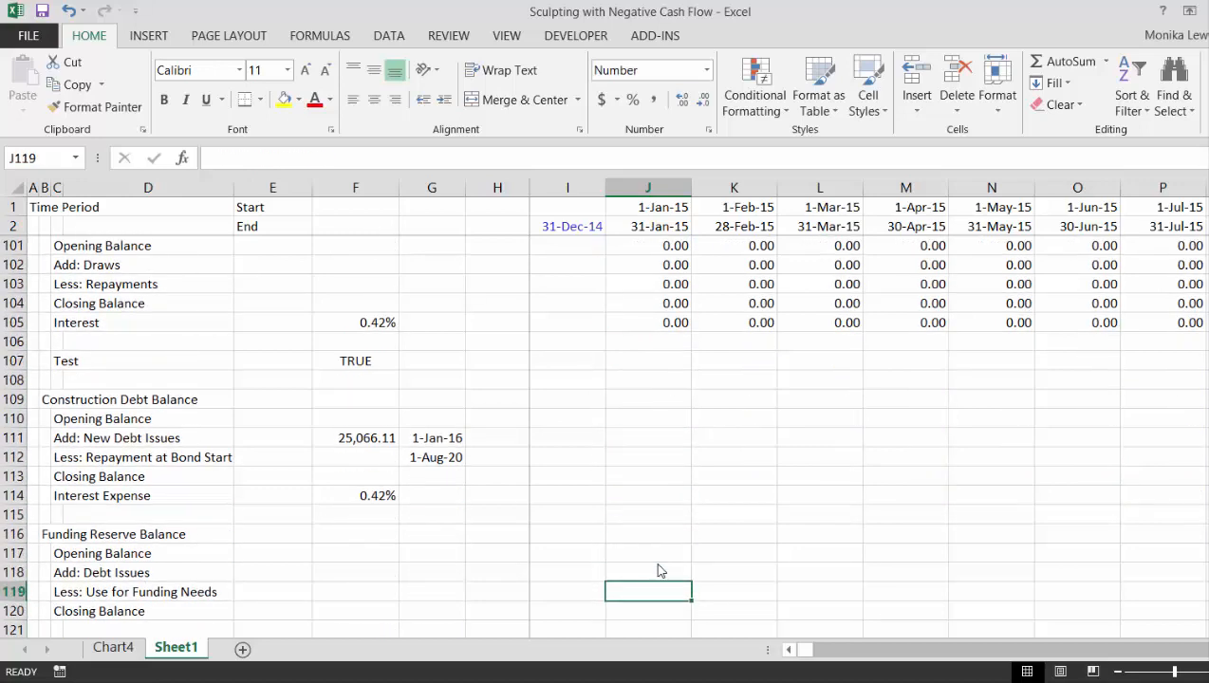
- Examine the rows of the Net Cash Flow section that starts in row 76
key(Up)
key(Up)
key(Up)
key(Up)
key(Up)
key(Up)
key(Up)
key(Up)
key(Up)
key(Up)
key(Up)
key(Up)
key(Up)
key(Up)
key(Up)
key(Up)
key(Up)
key(Up)
key(Up)
key(Up)
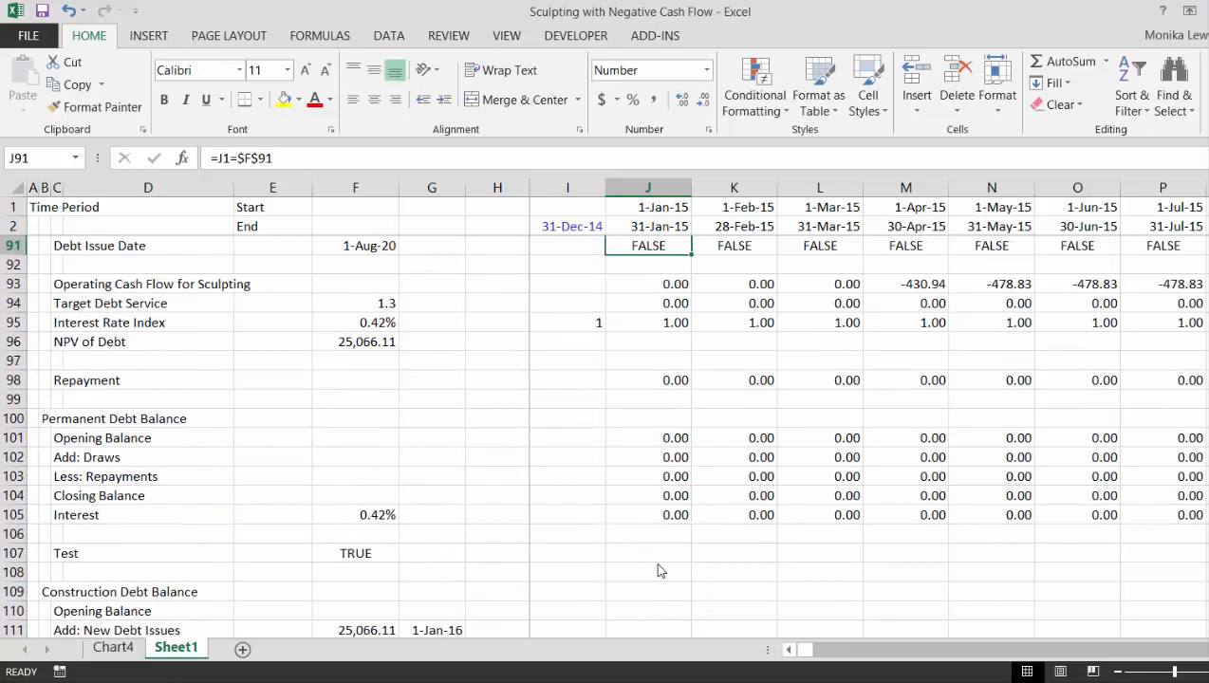
key(Up)
key(Up)
key(Up)
key(Up)
key(Up)
key(Up)
key(Up)
key(Up)
key(Up)
key(Up)
key(Up)
key(Up)
key(Up)
key(Up)
key(Up)
key(Up)
key(Up)
key(Up)
key(Up)
key(Up)
key(Down)
key(Down)
key(Down)
key(Down)
key(Down)
key(Down)
key(Down)
key(Down)
key(Down)
key(Down)
key(Down)
key(Down)
key(Down)
key(Down)
key(Down)
key(Down)
key(Down)
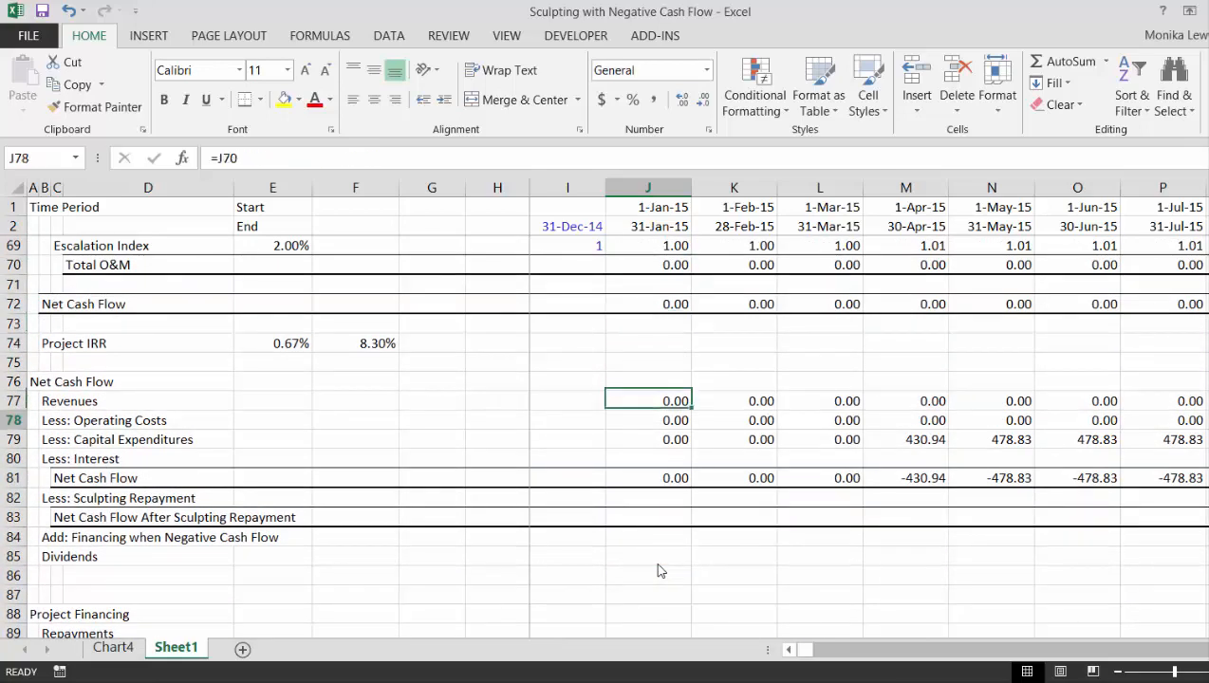
key(Up)
key(Up)
key(Up)
key(Up)
key(Up)
key(Up)
key(Up)
key(Up)
key(Up)
key(Up)
key(Up)
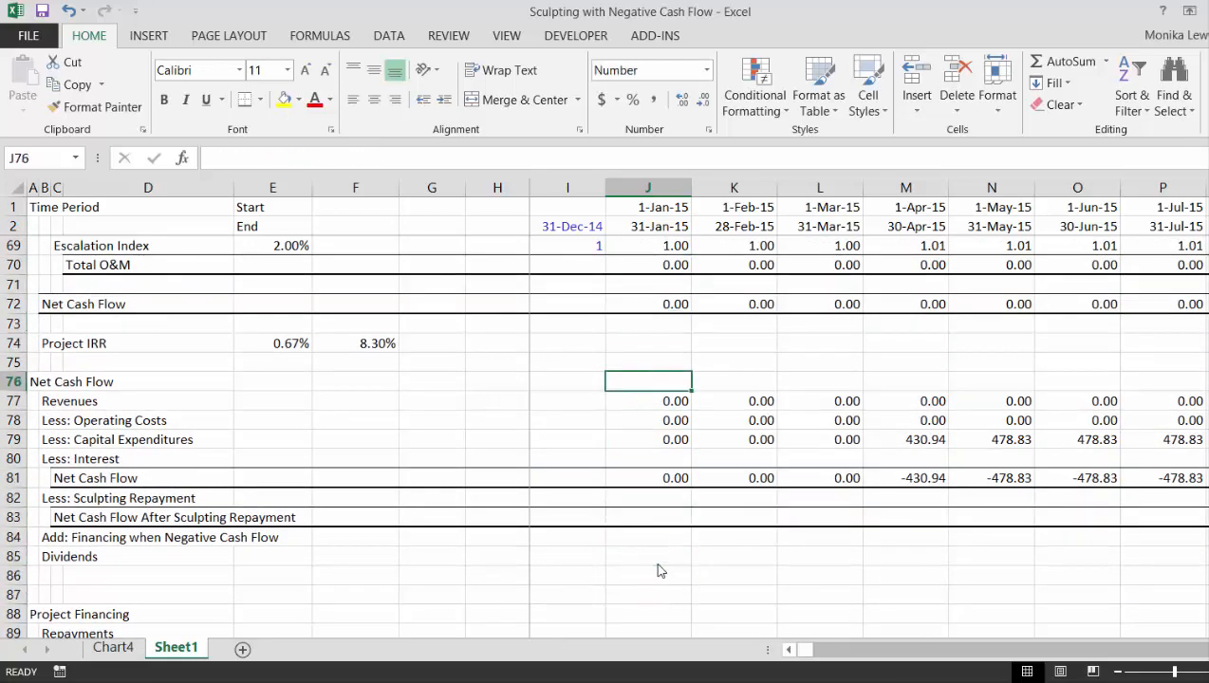
- Recheck the Opening Balance and Use for Funding Needs rows of the Funding Reserve Balance against the cash flow rows
key(Down)
key(Down)
key(Down)
key(Down)
key(Down)
key(Down)
key(Down)
key(Down)
key(Down)
key(Down)
key(Down)
key(Down)
key(Down)
key(Down)
key(Down)
key(Down)
key(Down)
key(Down)
key(Down)
key(Down)
key(Down)
key(Down)
key(Down)
key(Down)
key(Down)
key(Down)
key(Down)
key(Down)
key(Down)
key(Down)
key(Down)
key(Down)
key(Down)
key(Down)
key(Down)
key(Down)
key(Down)
key(Down)
key(Down)
key(Down)
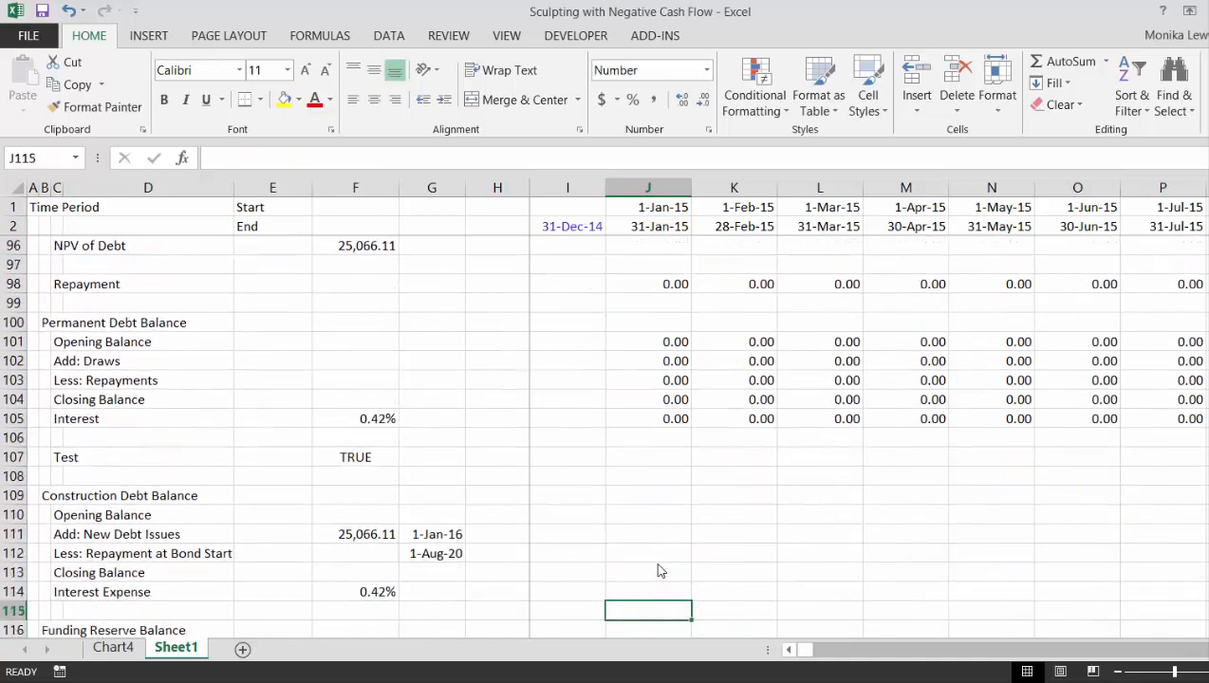
key(Up)
key(Up)
key(Up)
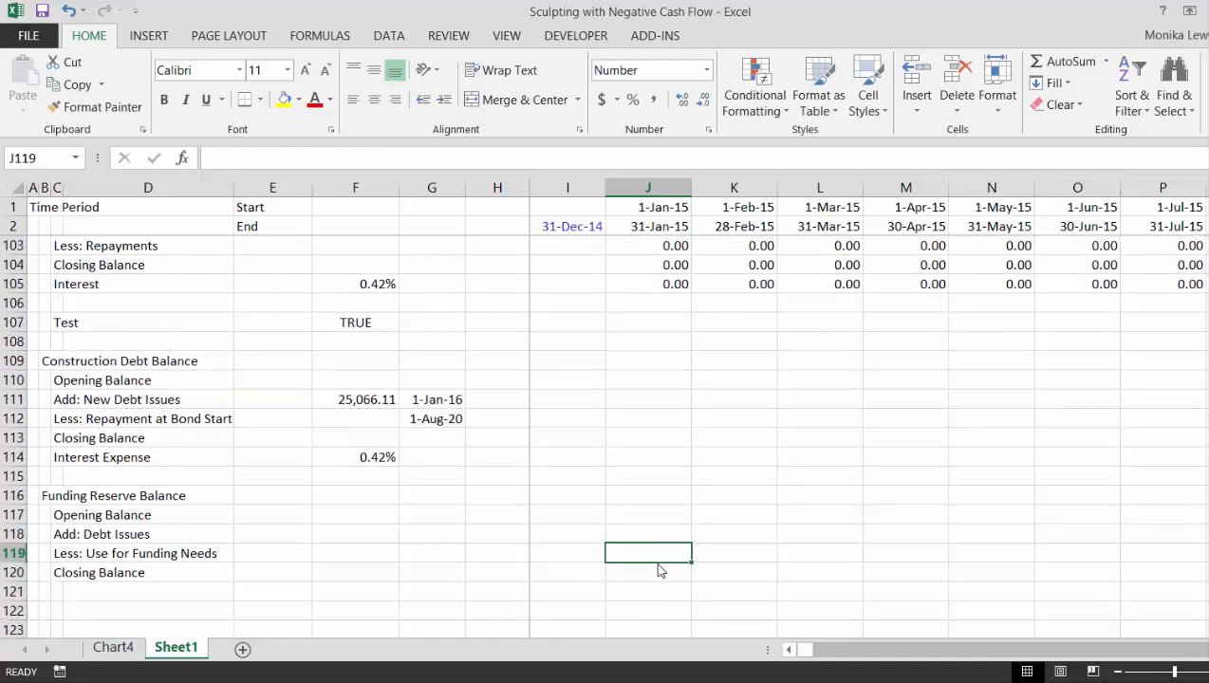
key(Up)
key(Up)
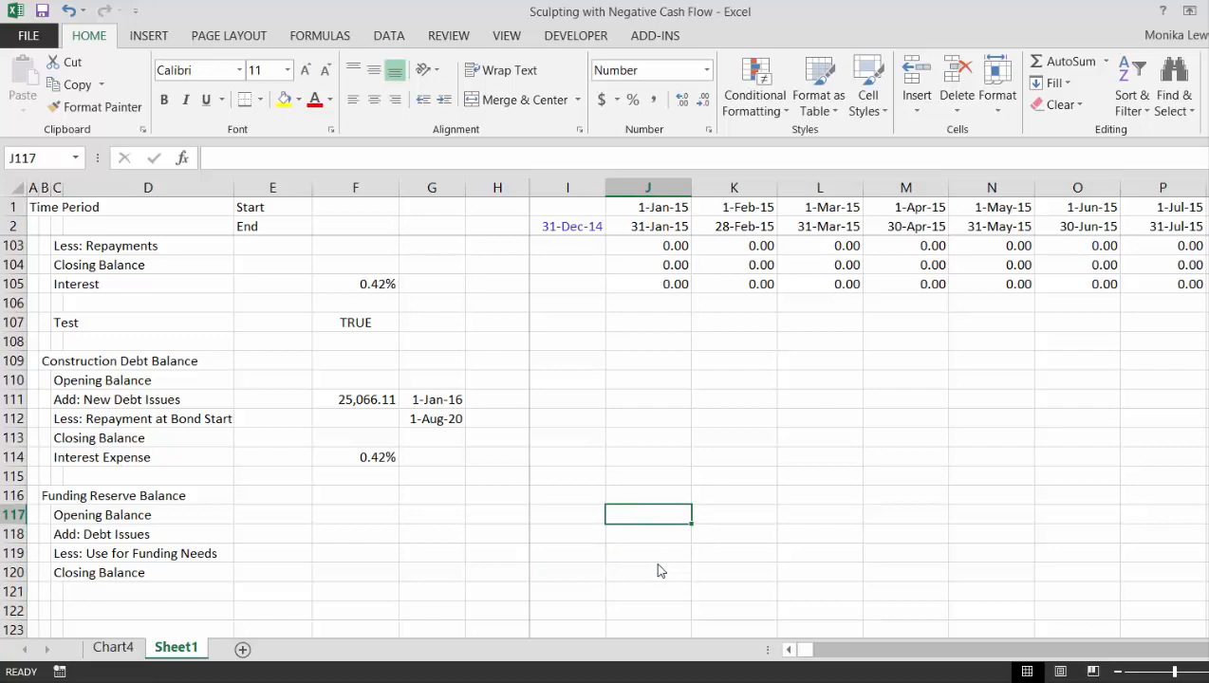
- Review the Net Cash Flow section from Less: Interest in row 80 to Add: Financing when Negative Cash Flow in row 84
key(Up)
key(Up)
key(Up)
key(Up)
key(Up)
key(Up)
key(Up)
key(Up)
key(Up)
key(Up)
key(Up)
key(Up)
key(Up)
key(Up)
key(Up)
key(Up)
key(Up)
key(Up)
key(Up)
key(Up)
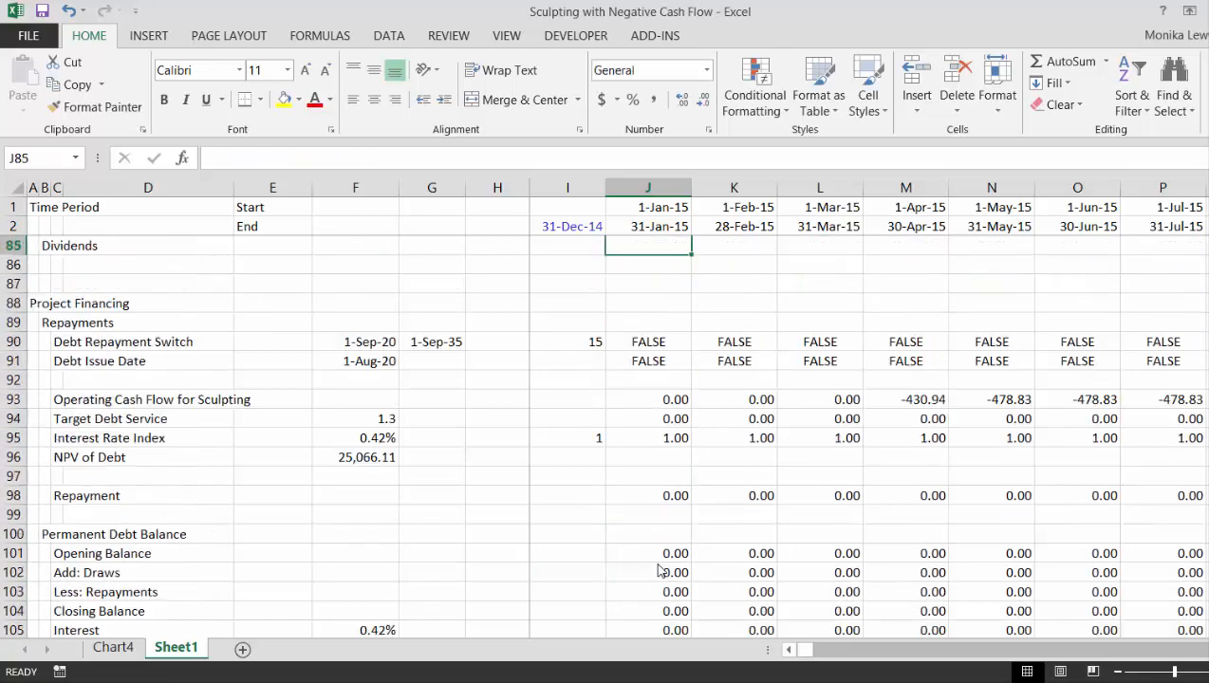
key(Up)
key(Up)
key(Up)
key(Up)
key(Up)
key(Up)
key(Down)
key(Down)
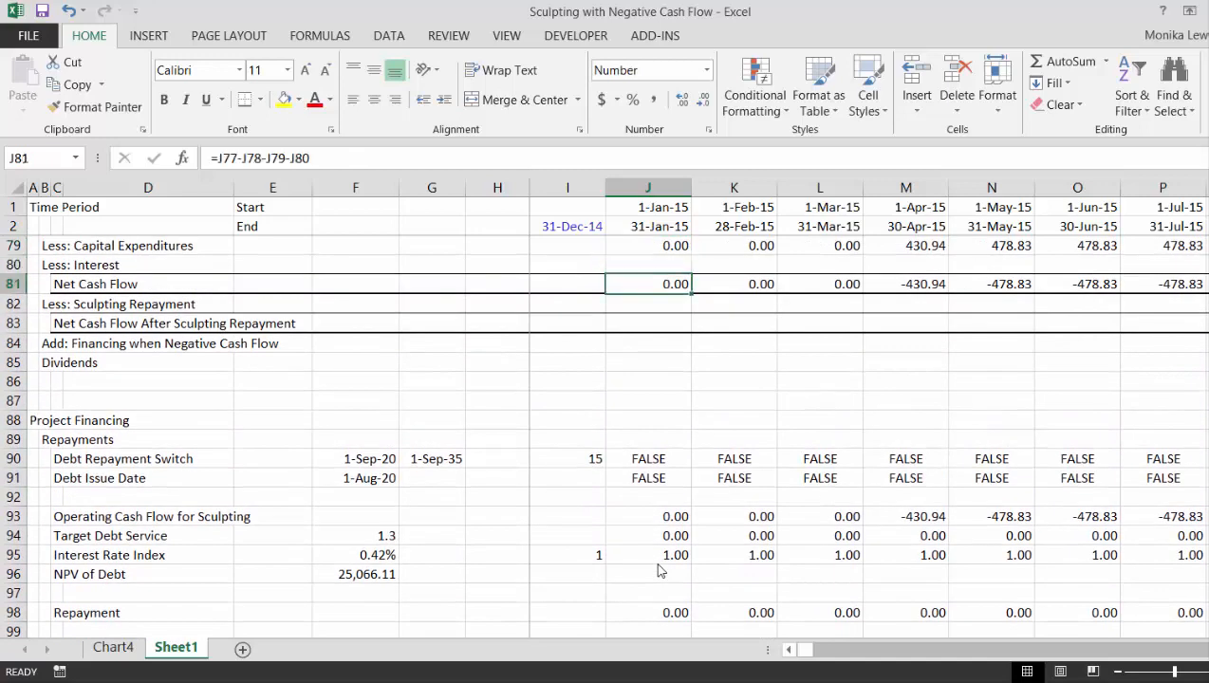
key(Down)
key(Up)
key(Down)
key(Up)
key(Up)
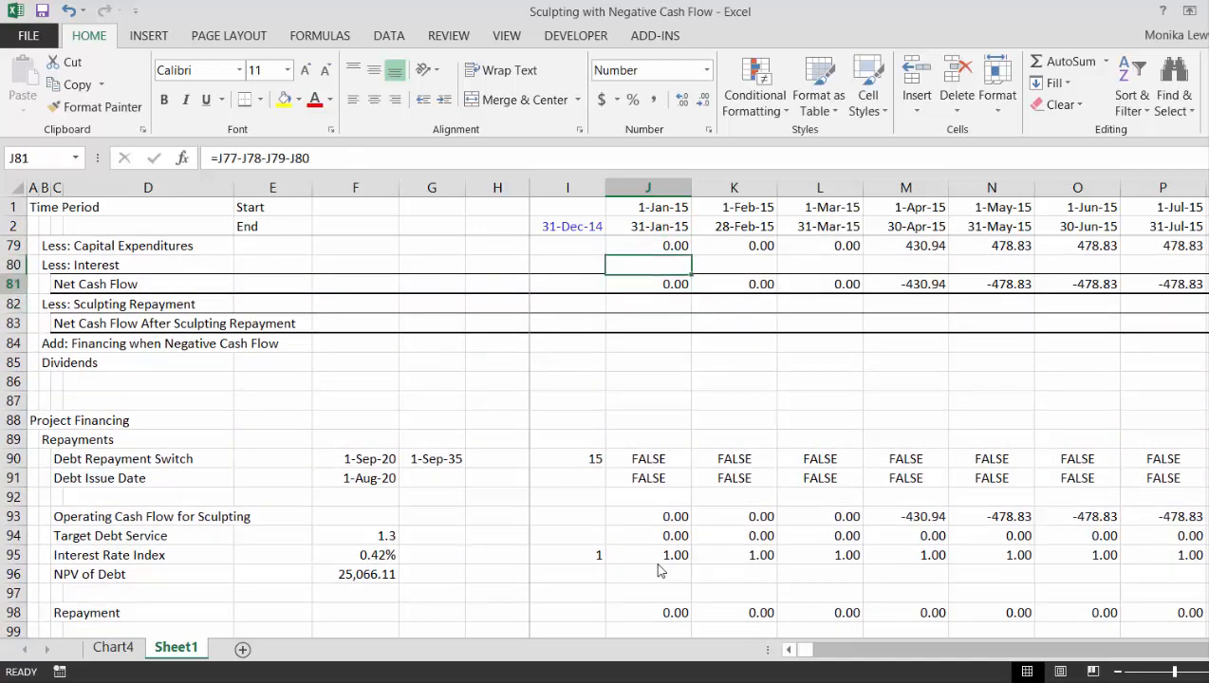
key(Down)
key(Down)
key(Down)
key(Down)
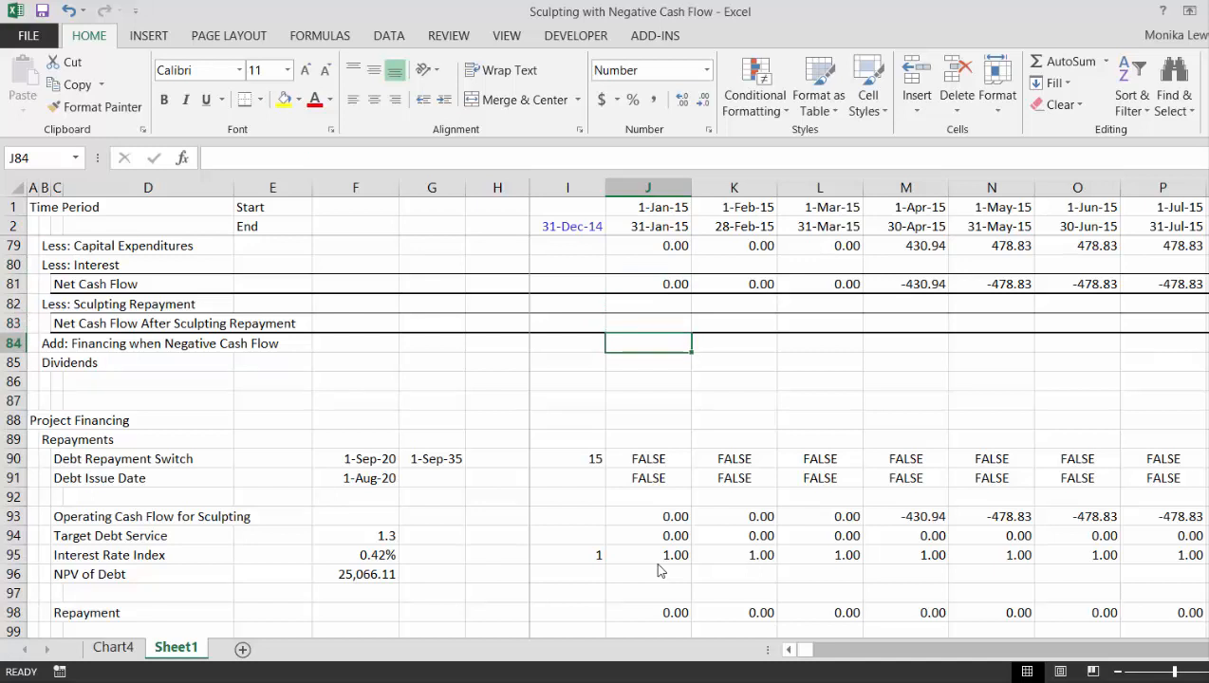
- Insert a row below Dividends and label it "Equity Cash Flows" in B86
key(Down)
key(Left)
key(Left)
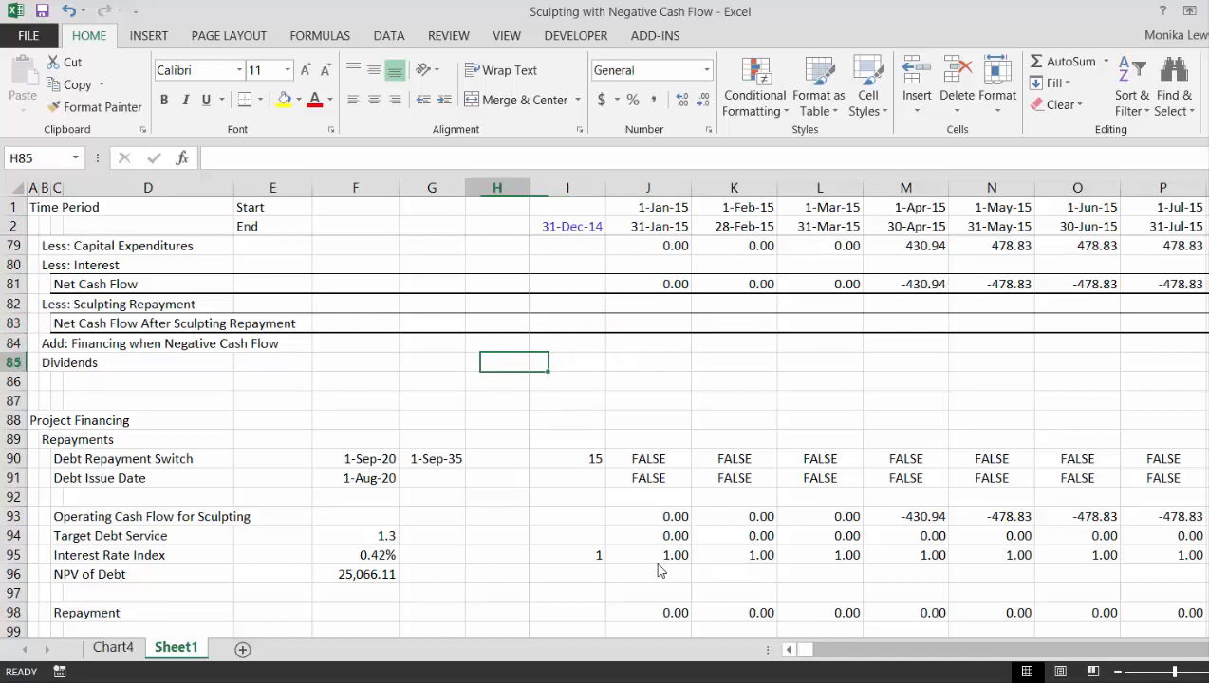
key(ctrl+Left)
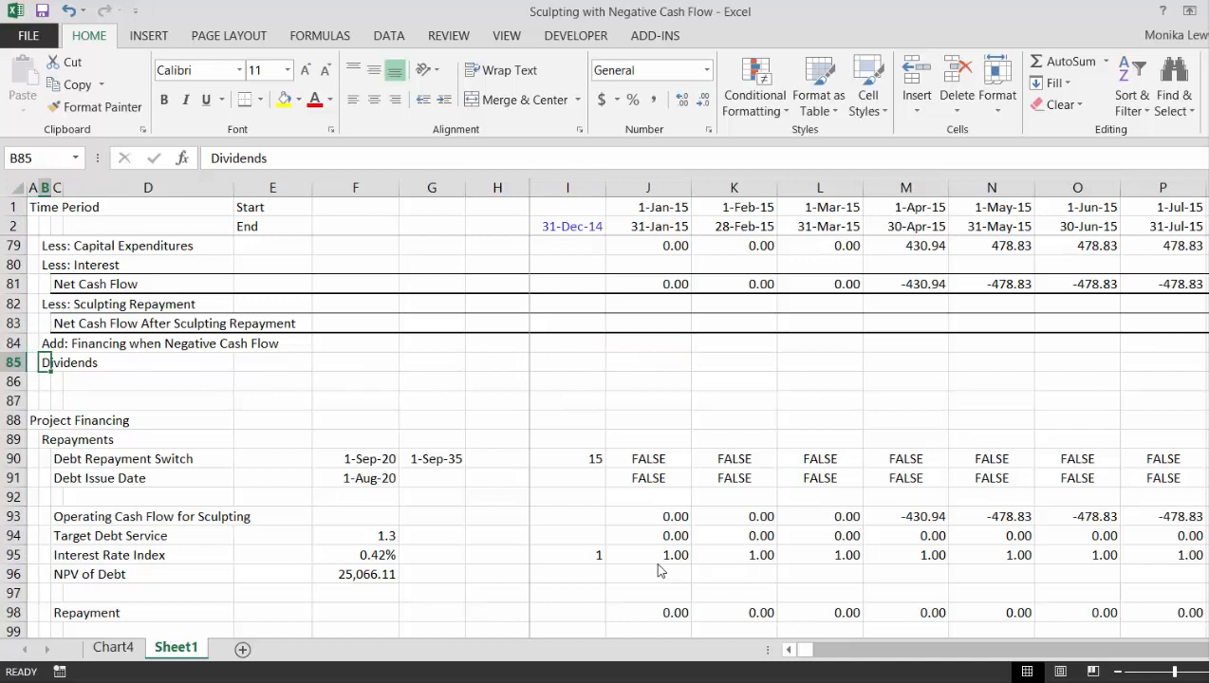
key(Down)
key(shift+space)
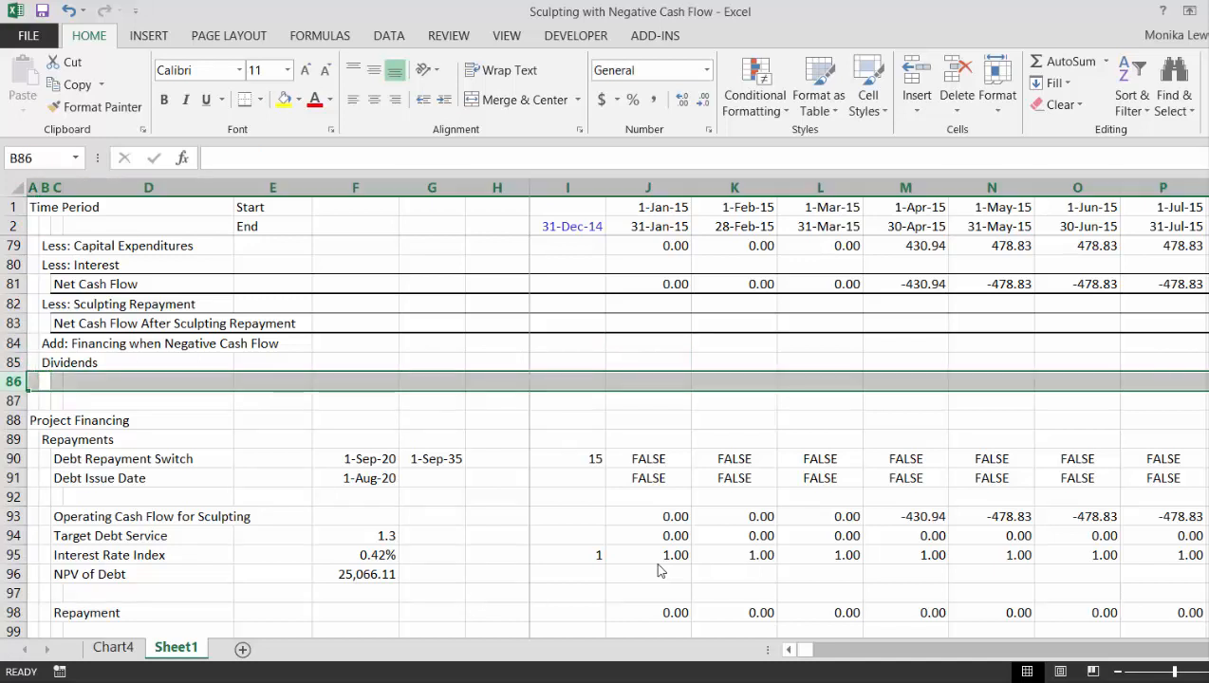
key(ctrl+shift+equal)
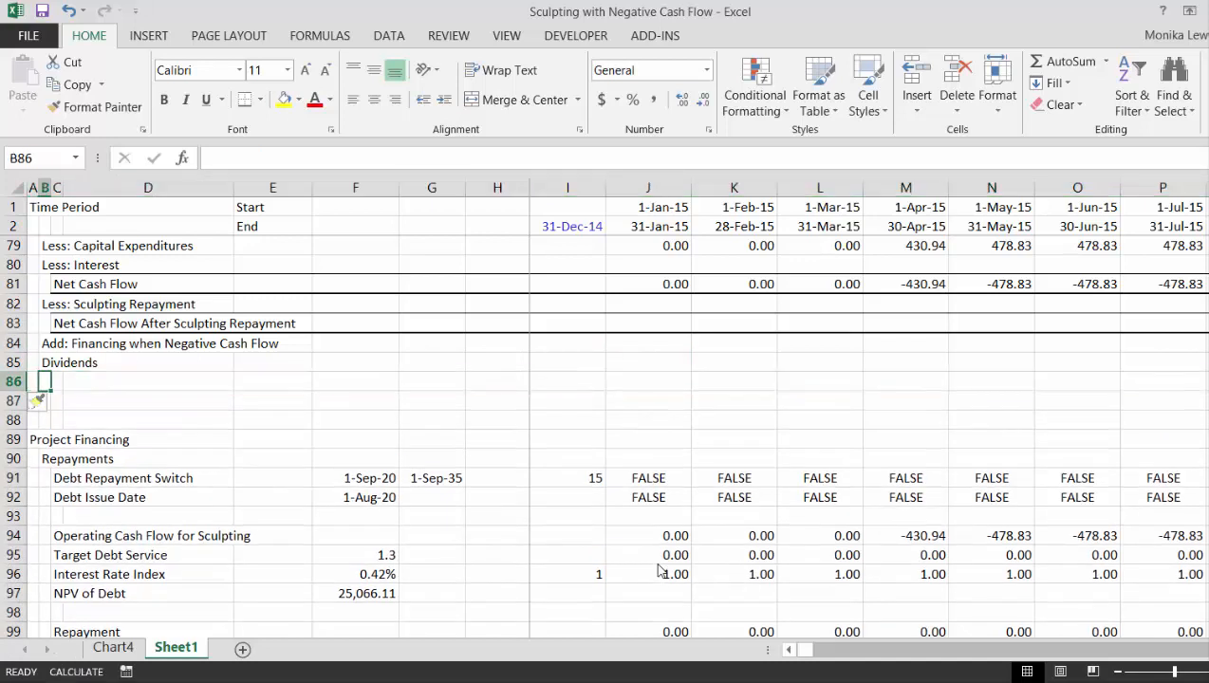
key(F2)
text(Equity)
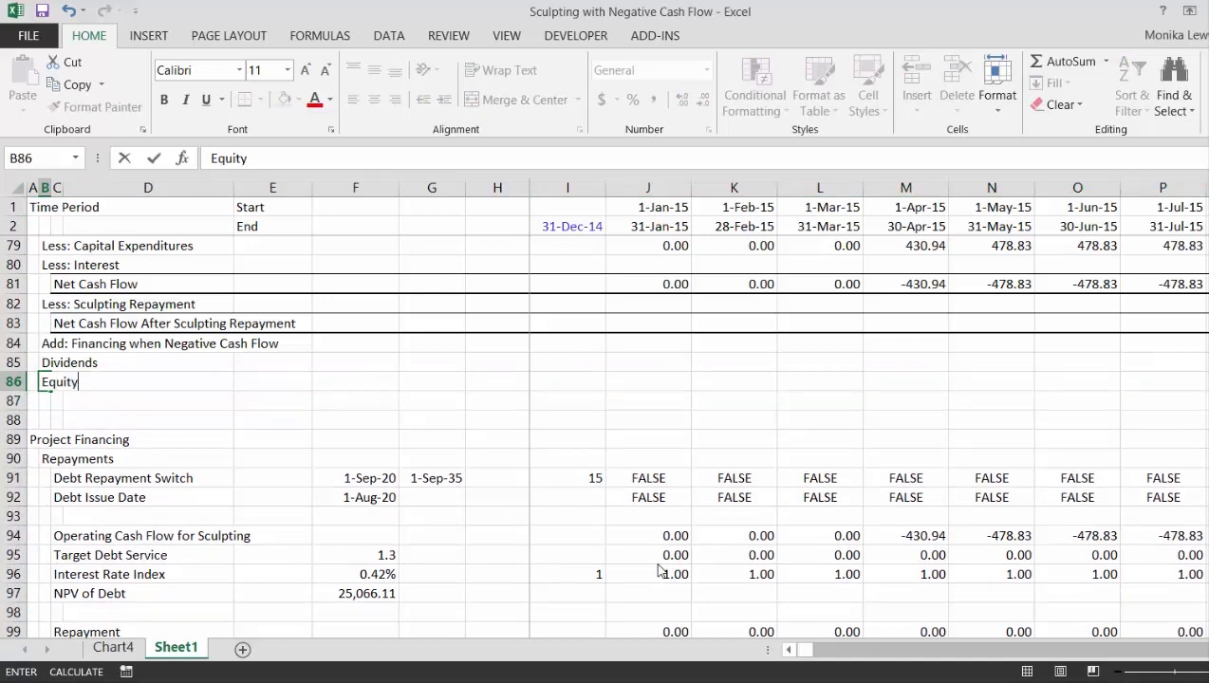
text( Cash Flow)
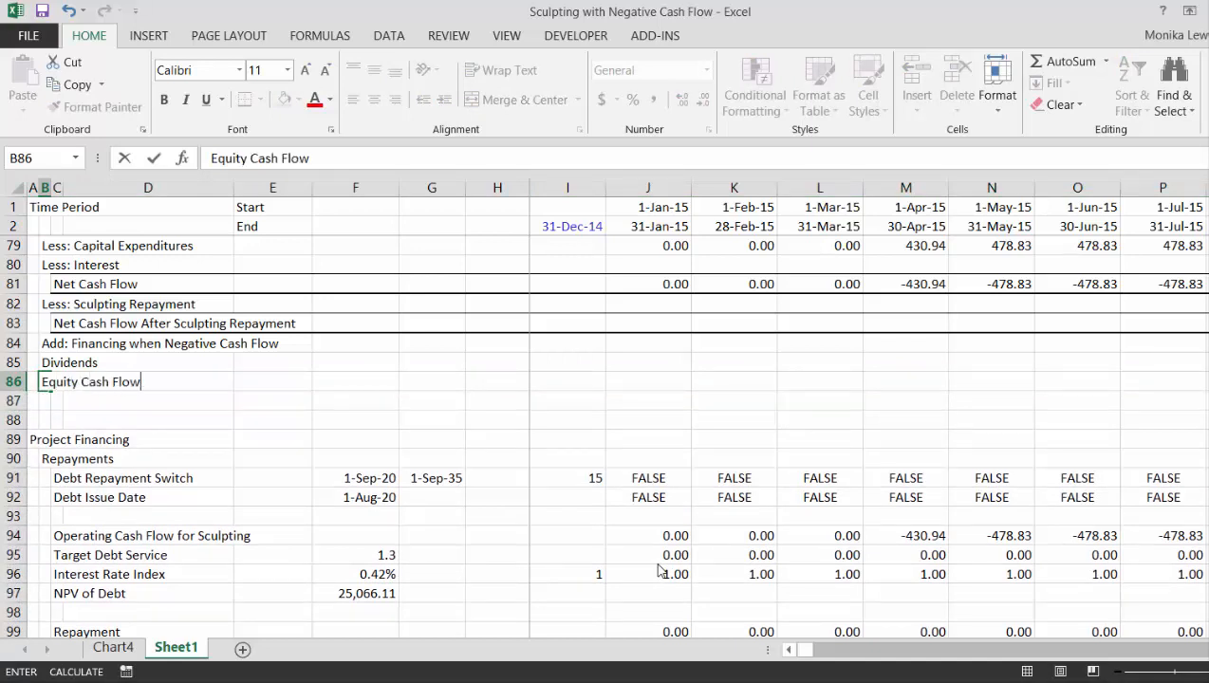
text(s)
key(Return)
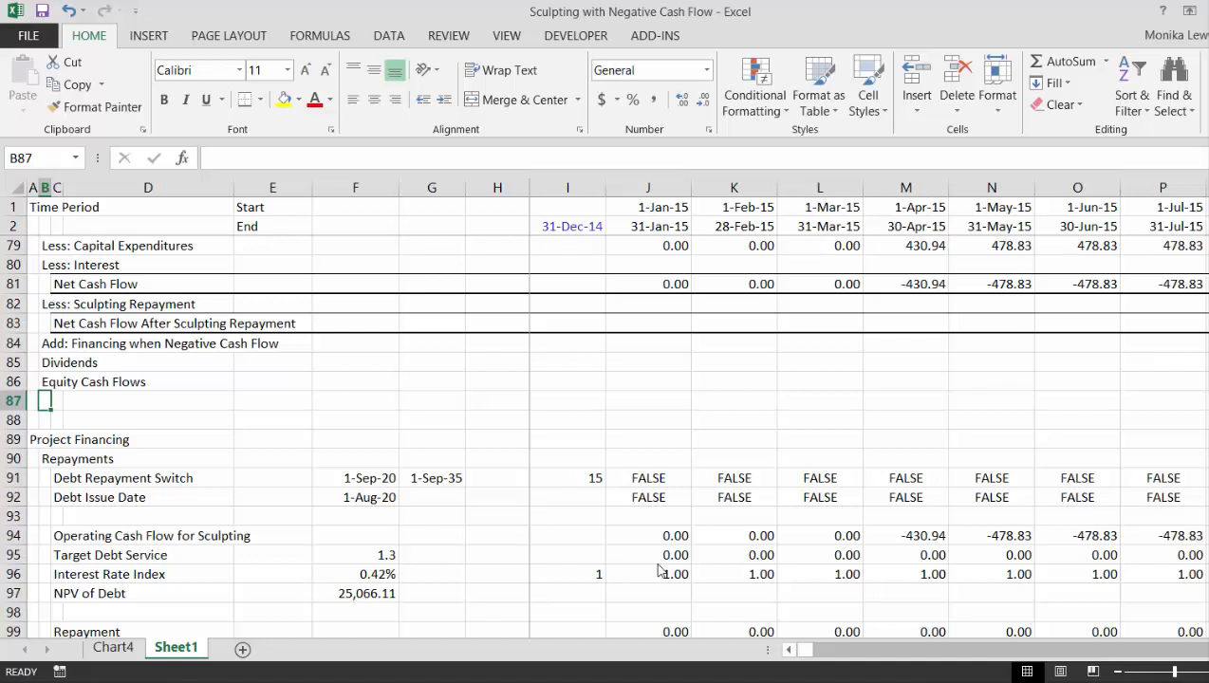
- Examine the Sculpted Debt assumptions in the Financing section, including the Target DSCR in E24
key(Up)
key(Up)
key(Up)
key(Up)
key(Up)
key(Up)
key(Up)
key(Up)
key(Up)
key(Up)
key(Up)
key(Up)
key(Up)
key(Up)
key(Up)
key(Up)
key(Up)
key(Up)
key(Up)
key(Up)
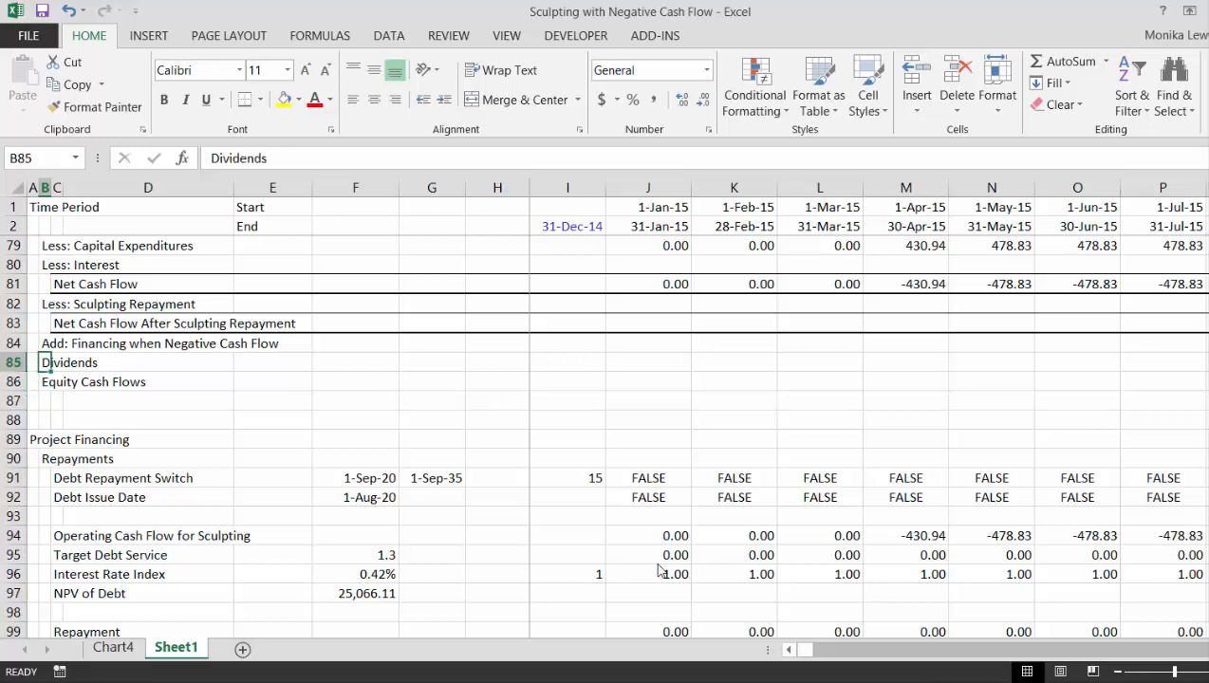
key(Up)
key(Up)
key(Up)
key(Up)
key(Up)
key(Up)
key(Up)
key(Up)
key(Up)
key(Up)
key(Up)
key(Up)
key(Up)
key(Up)
key(Up)
key(Up)
key(Up)
key(Up)
key(Up)
key(Up)
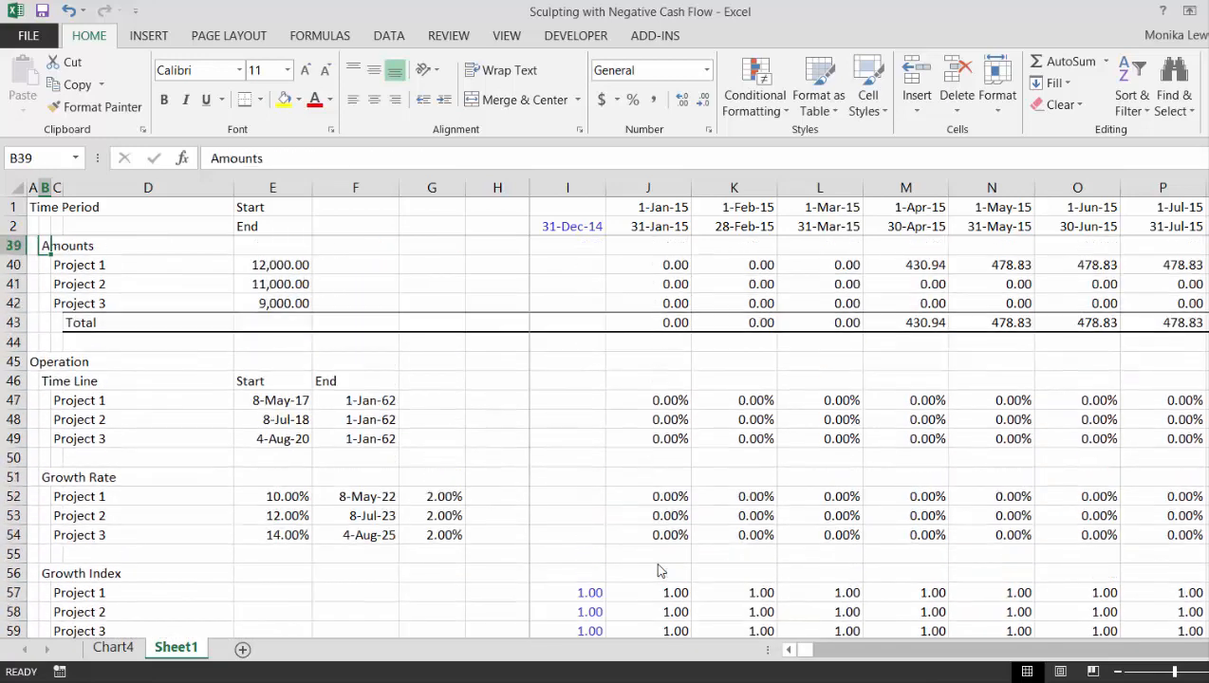
key(Up)
key(Up)
key(Up)
key(Up)
key(Up)
key(Up)
key(Up)
key(Up)
key(Up)
key(Up)
key(Up)
key(Up)
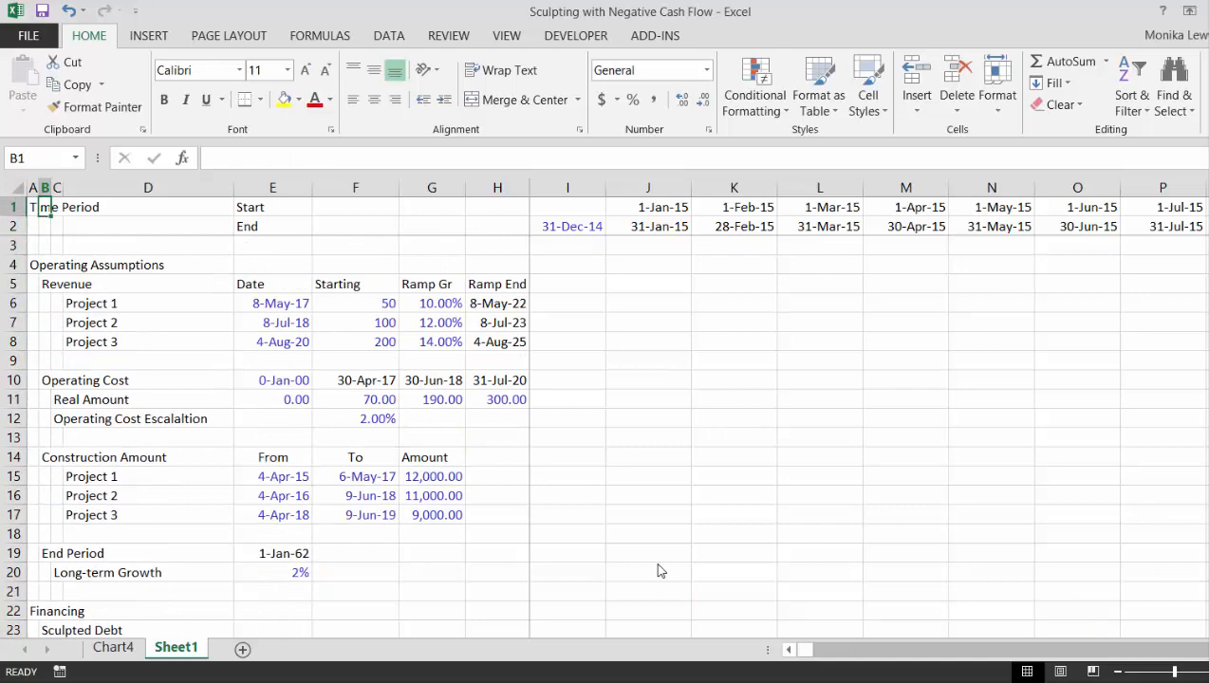
key(Down)
key(Down)
key(Down)
key(Down)
key(Down)
key(Down)
key(Down)
key(Down)
key(Down)
key(Down)
key(Down)
key(Down)
key(Down)
key(Down)
key(Down)
key(Down)
key(Down)
key(Down)
key(Down)
key(Down)
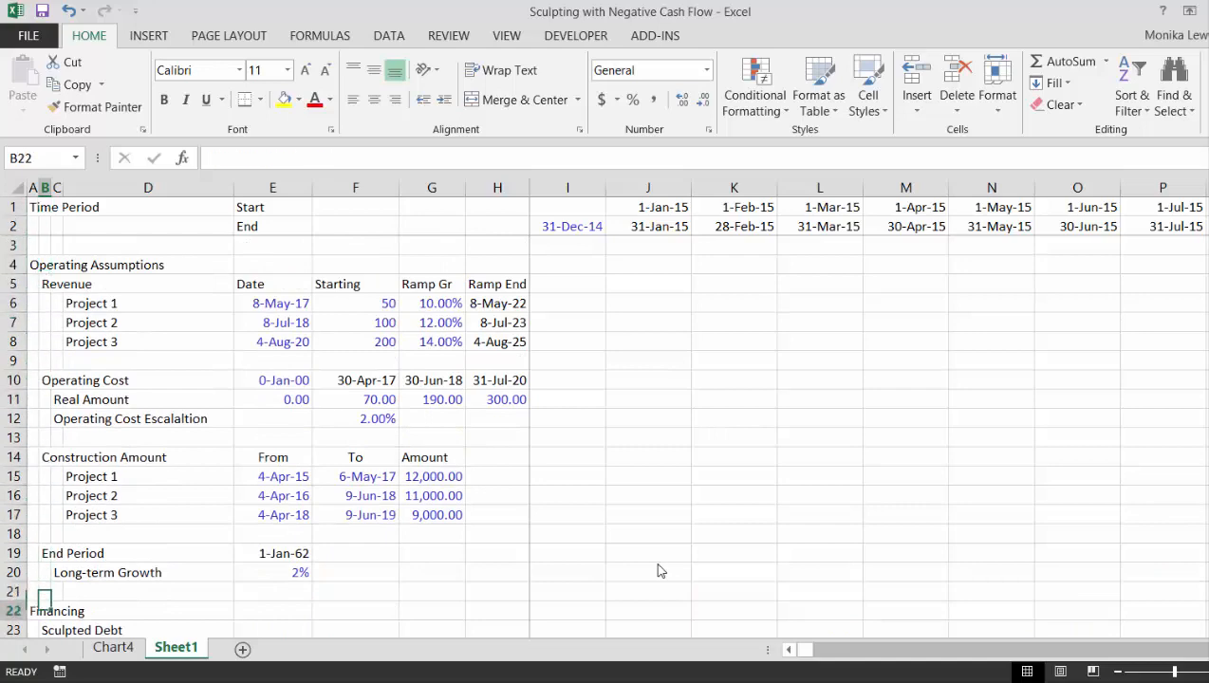
key(Down)
key(Down)
key(Down)
key(Down)
key(Down)
key(Down)
key(Down)
key(Down)
key(Down)
key(Down)
key(Down)
key(Down)
key(Down)
key(Down)
key(Up)
key(Up)
key(Up)
key(Up)
key(Up)
key(Up)
key(Up)
key(Up)
key(Up)
key(Up)
key(Up)
key(Up)
key(Up)
key(Up)
key(Right)
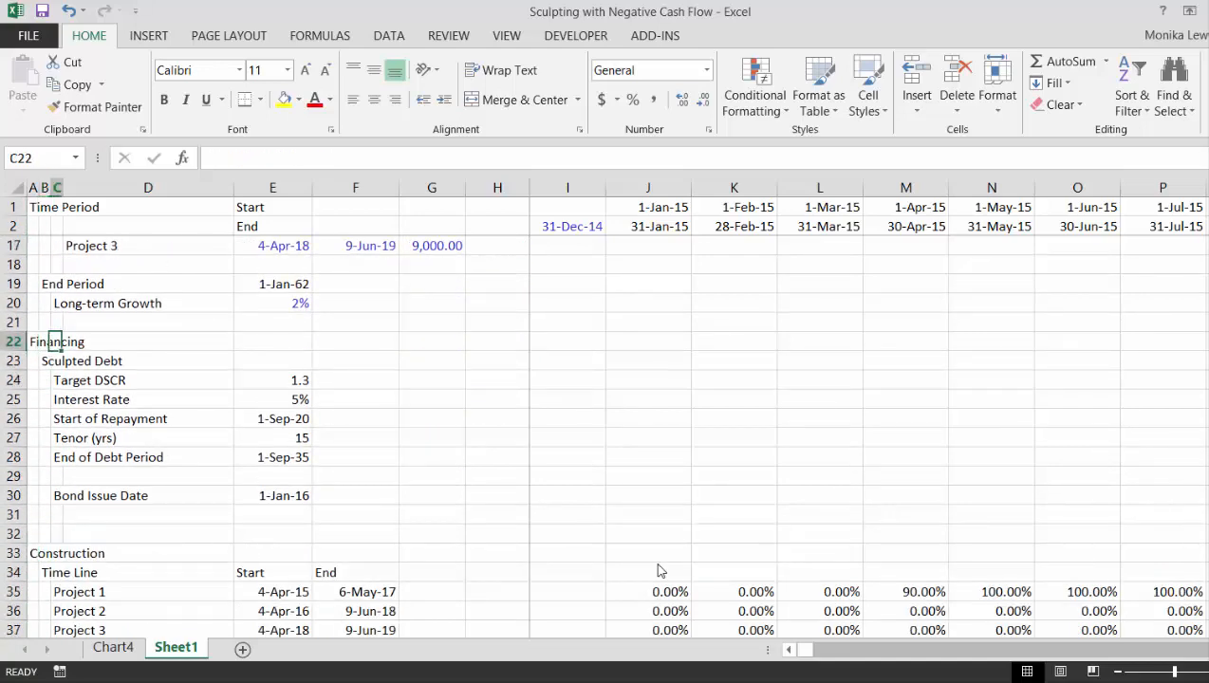
key(Right)
key(Right)
key(Down)
key(Down)
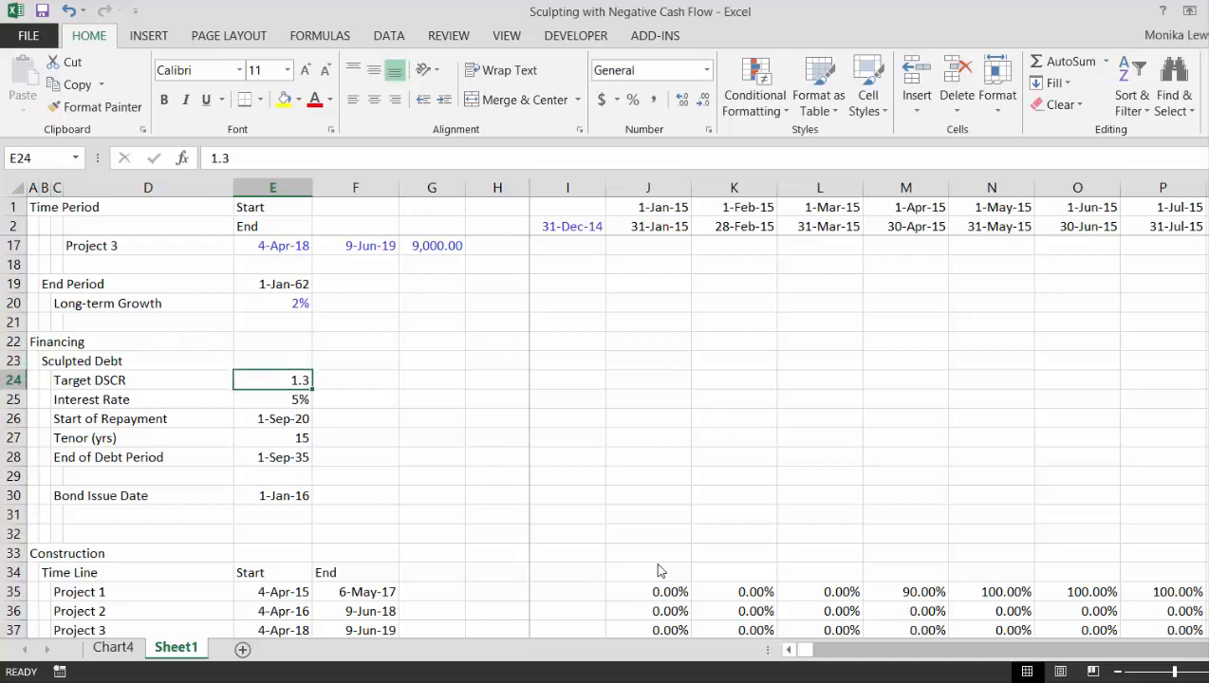
key(Down)
key(Down)
key(Down)
key(Down)
key(Down)
key(Down)
key(Down)
key(Down)
key(Down)
key(Down)
key(Down)
key(Down)
key(Down)
key(Down)
key(Down)
key(Down)
key(Down)
key(Down)
key(Down)
key(Down)
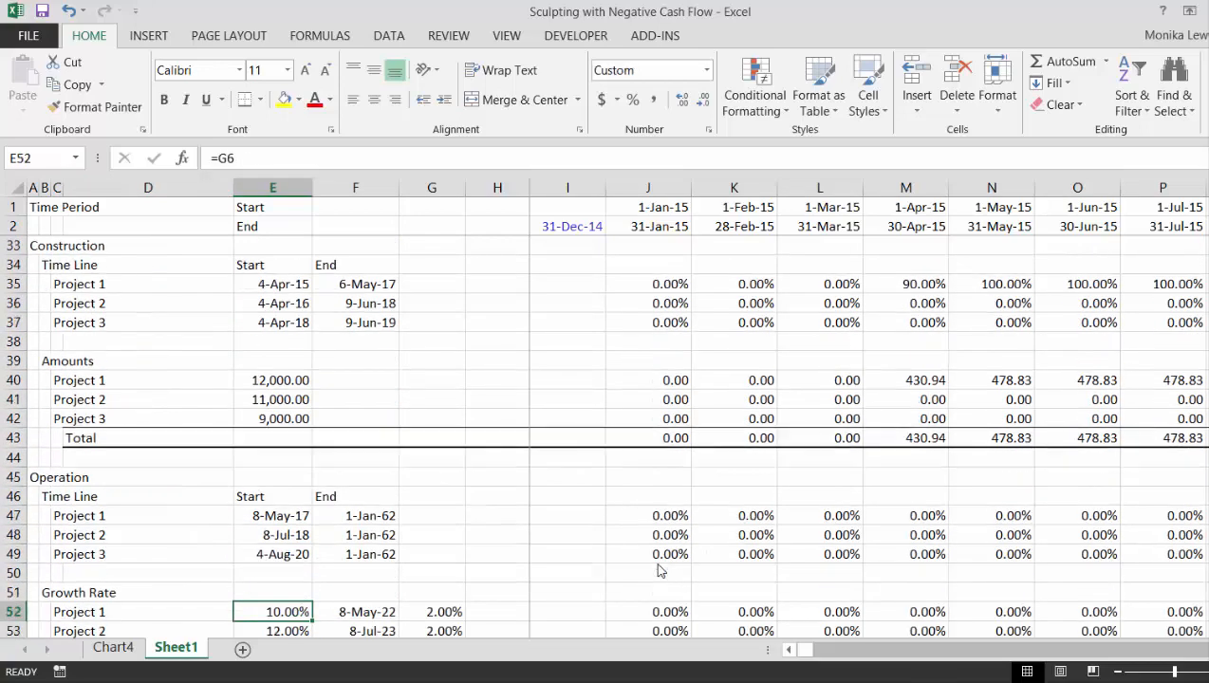
- Insert a blank row above Interest Rate Index in the Repayments block of Project Financing
key(Down)
key(Down)
key(Down)
key(Down)
key(Down)
key(Down)
key(Down)
key(Down)
key(Down)
key(Down)
key(Down)
key(Down)
key(Down)
key(Down)
key(Down)
key(Down)
key(Down)
key(Down)
key(Down)
key(Down)
key(Up)
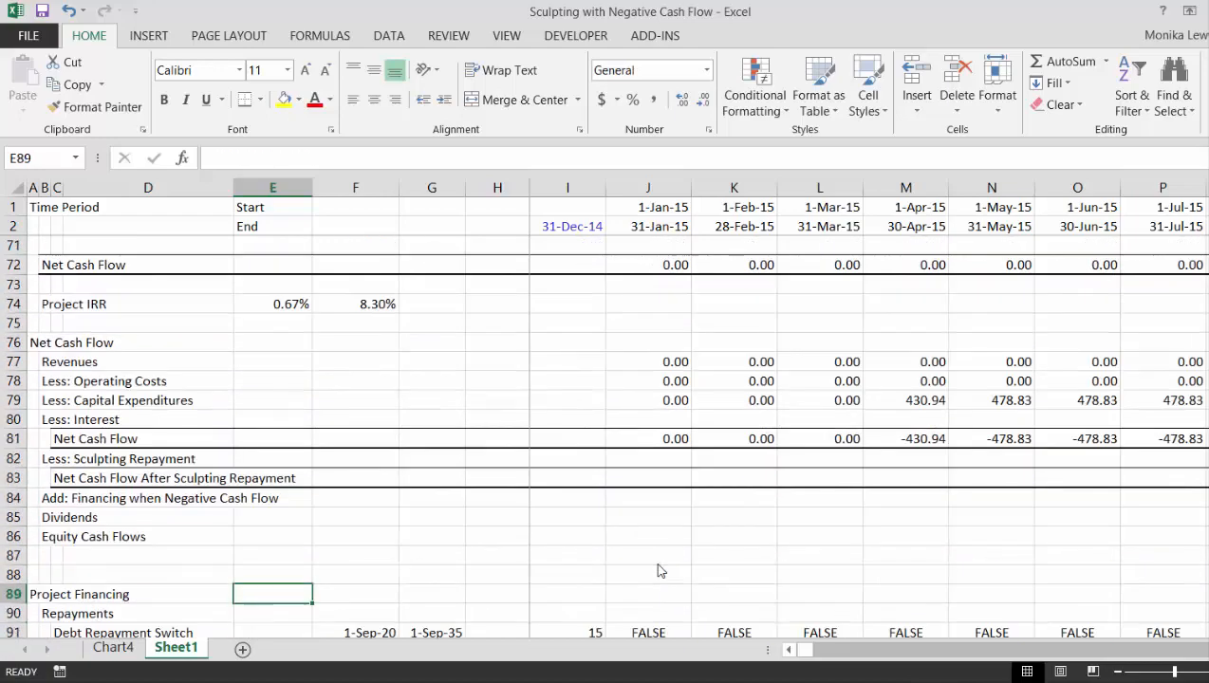
key(Down)
key(Down)
key(Down)
key(Down)
key(Down)
key(Down)
key(Down)
key(Down)
key(Down)
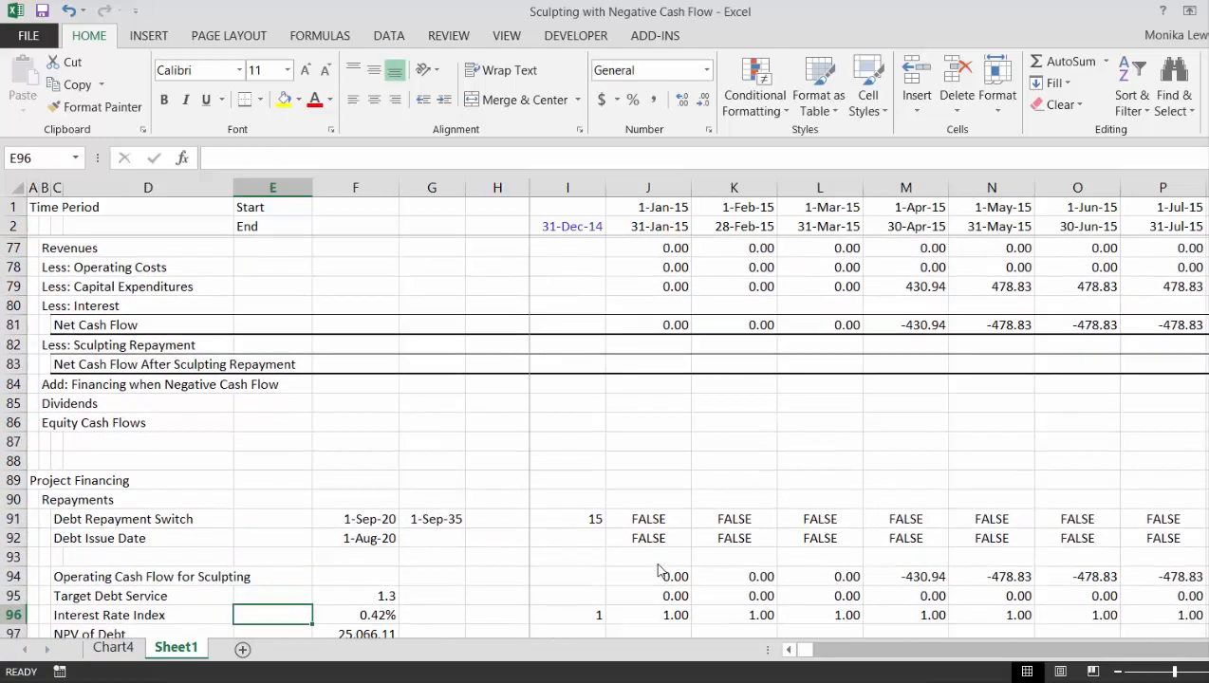
key(Up)
key(Up)
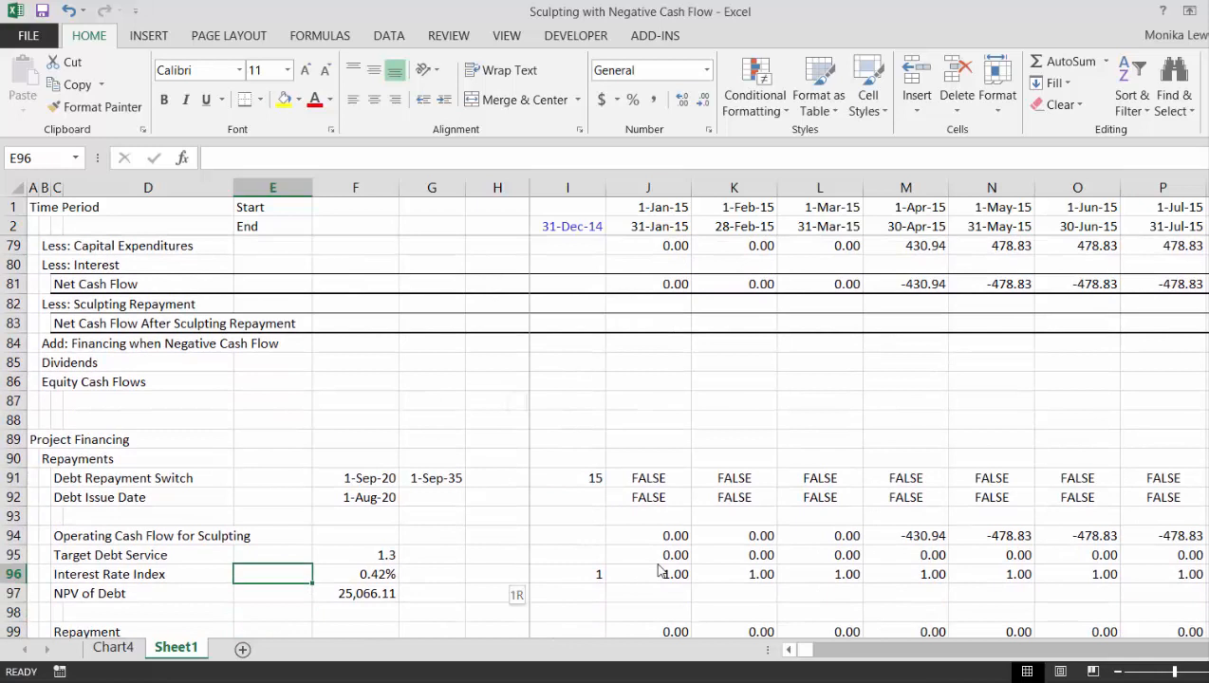
key(shift+space)
key(ctrl+shift+plus)
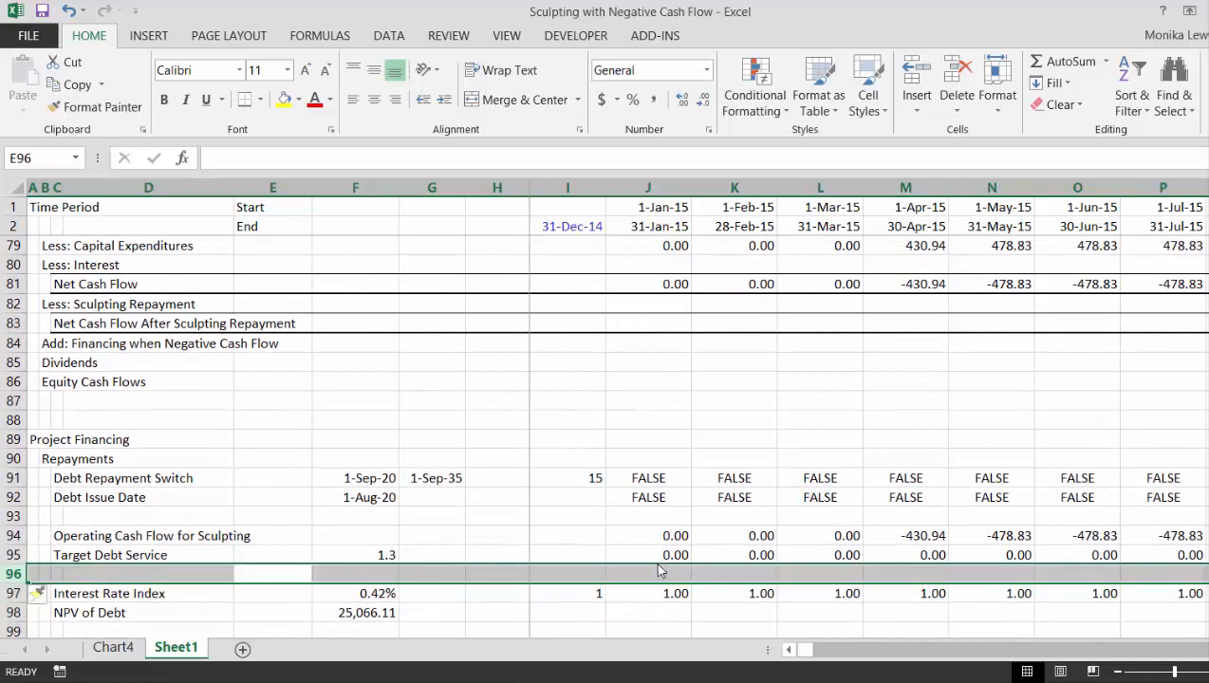
key(Left)
key(Left)
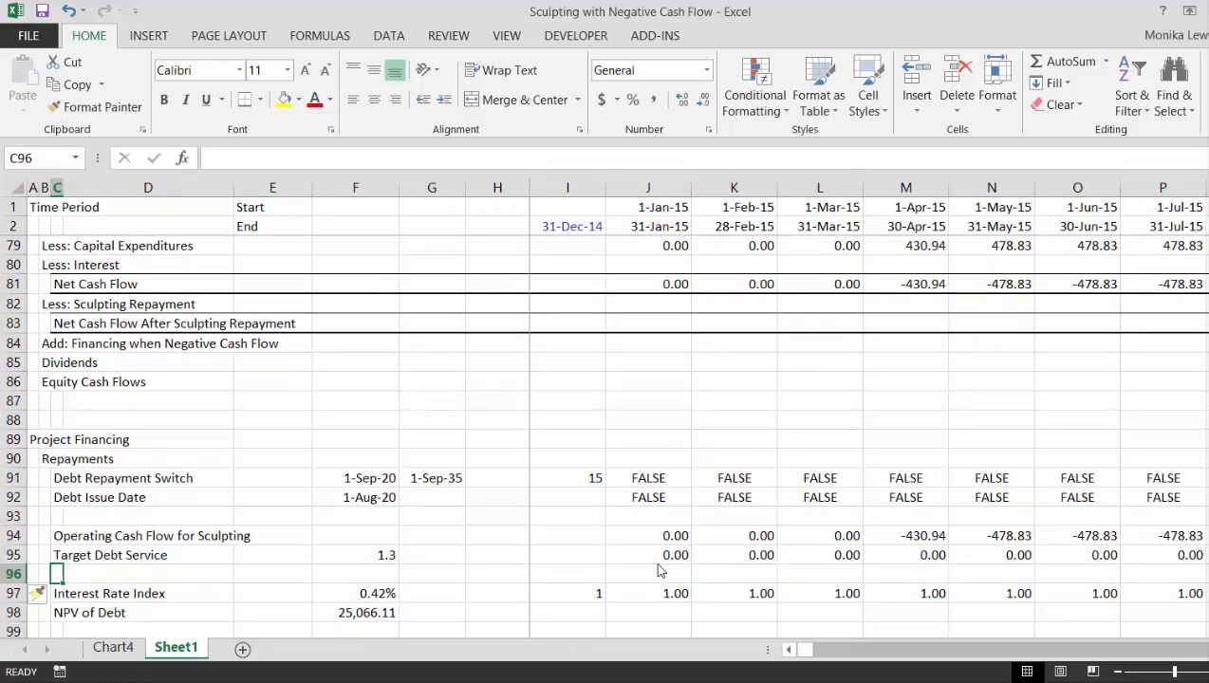
- Insert a row above Target Debt Service in the Repayments block and label it "Target DSCR" in C95
key(Up)
key(shift+space)
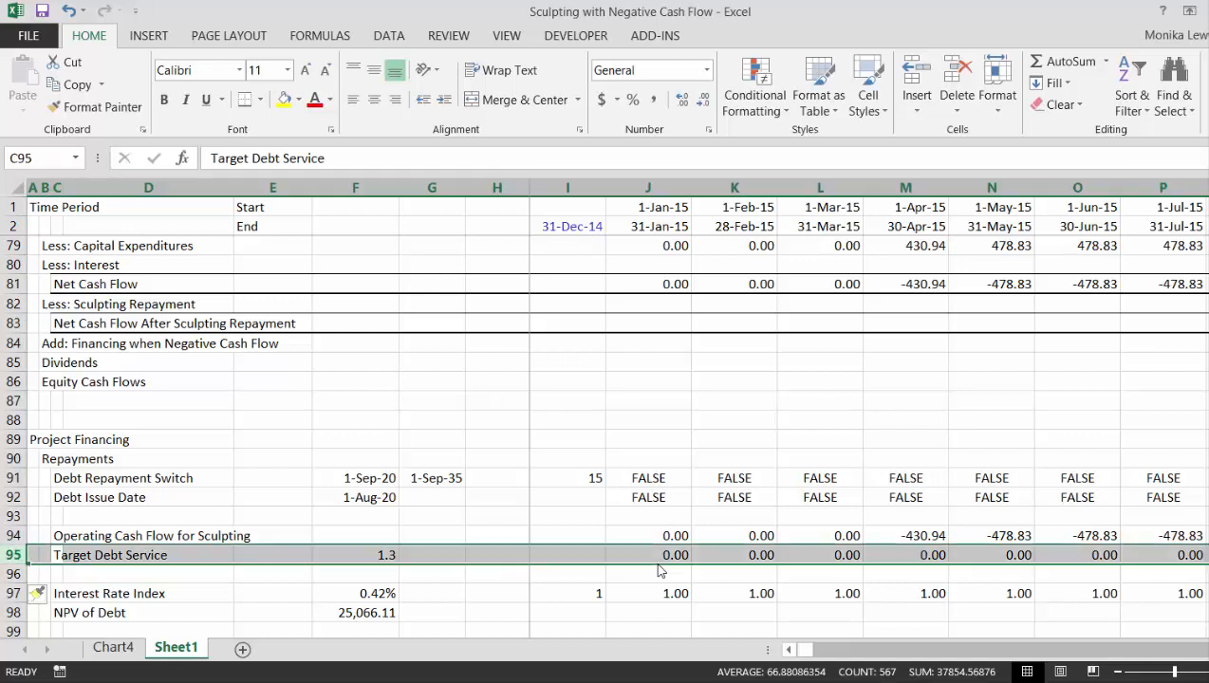
key(ctrl+shift+plus)
key(Left)
key(Right)
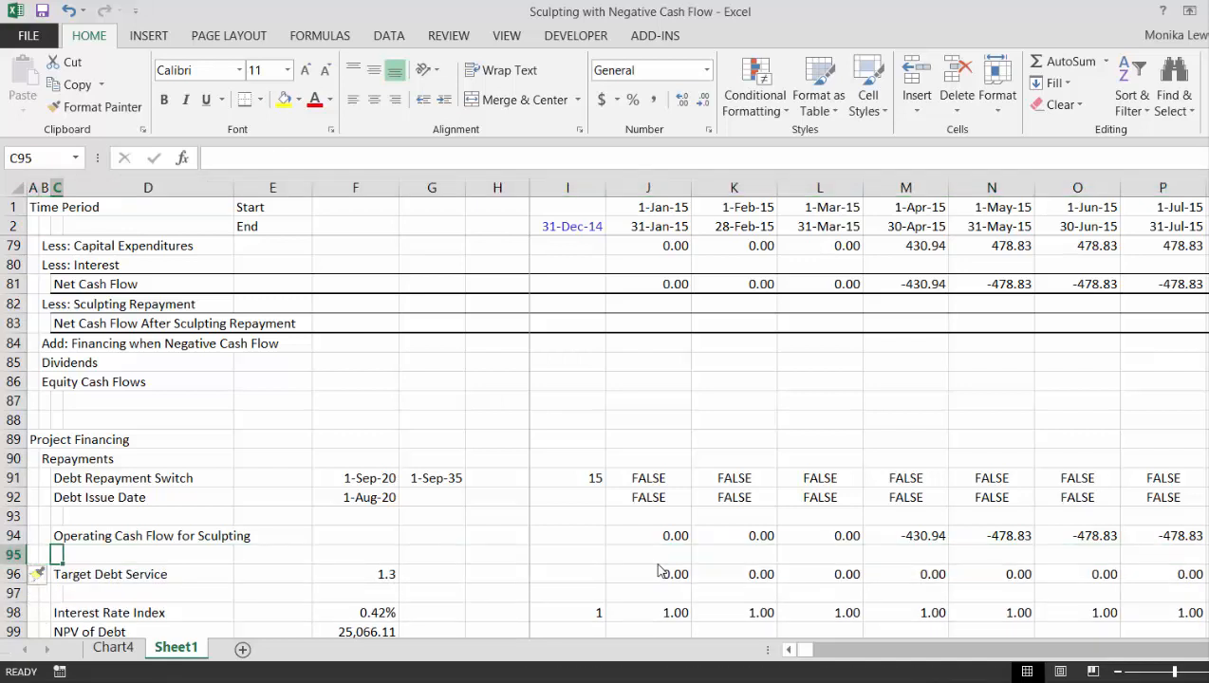
text(Target Debt Service)
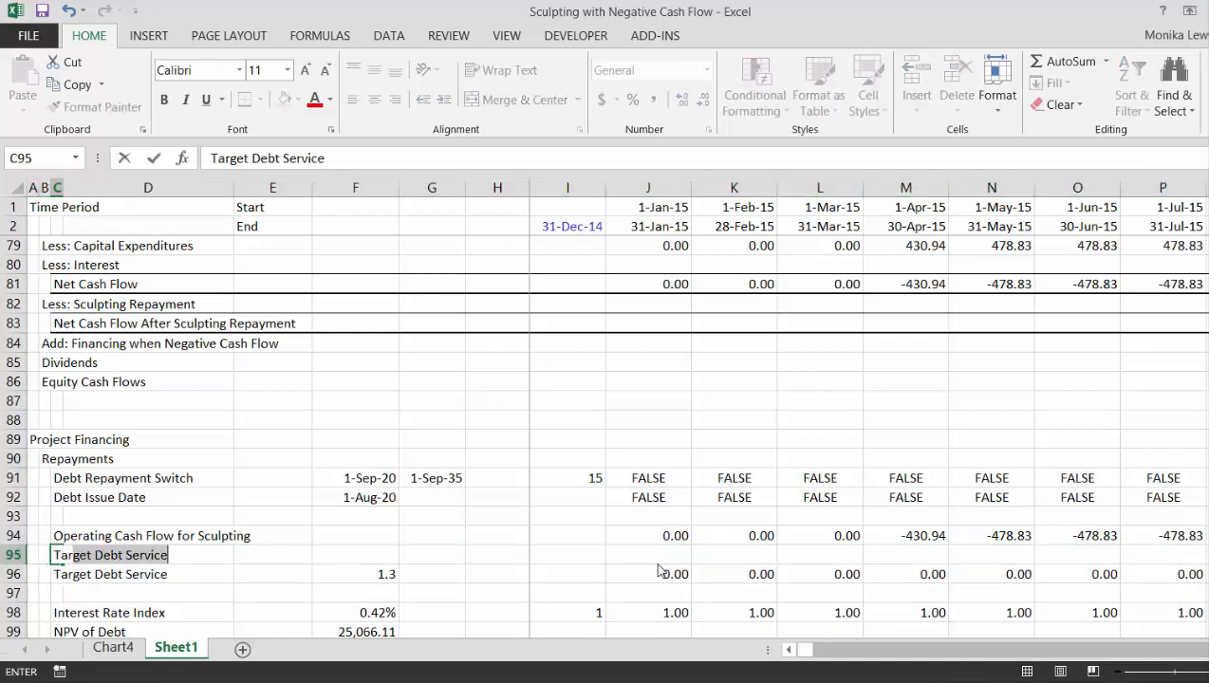
text(DS)
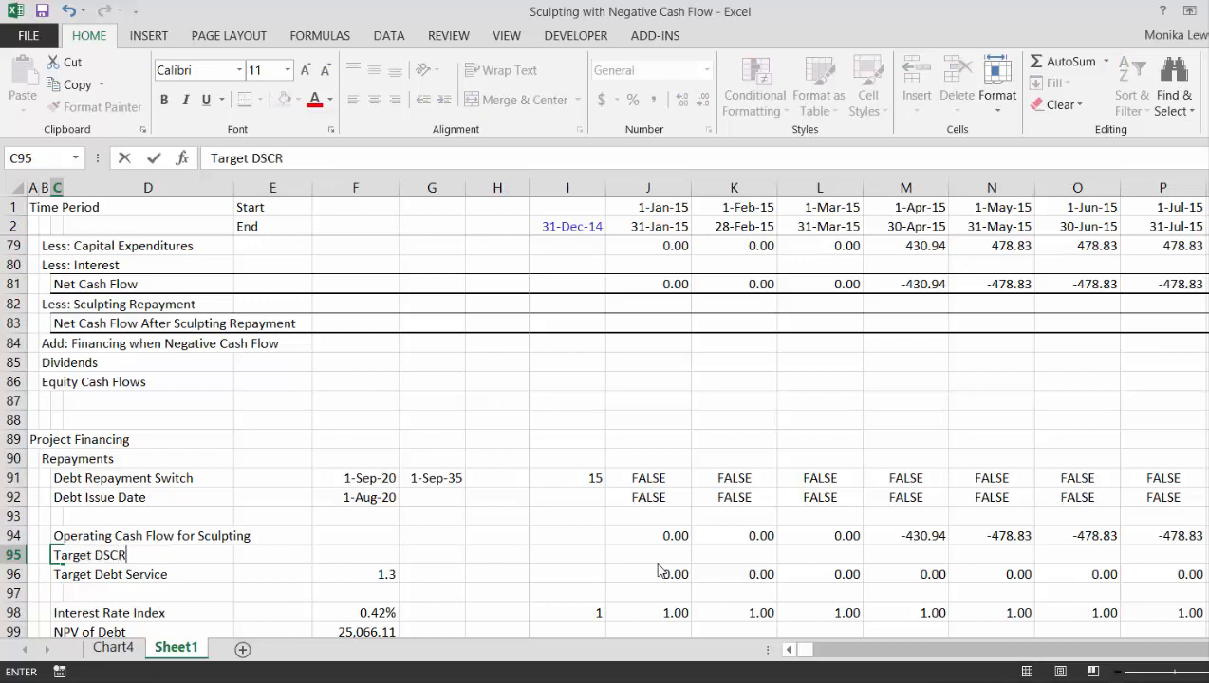
text(CR)
key(Return)
- Move the DSCR reference from the Target Debt Service row in F96 to the Target DSCR row in F95
key(Up)
key(Right)
key(Right)
key(Right)
key(Right)
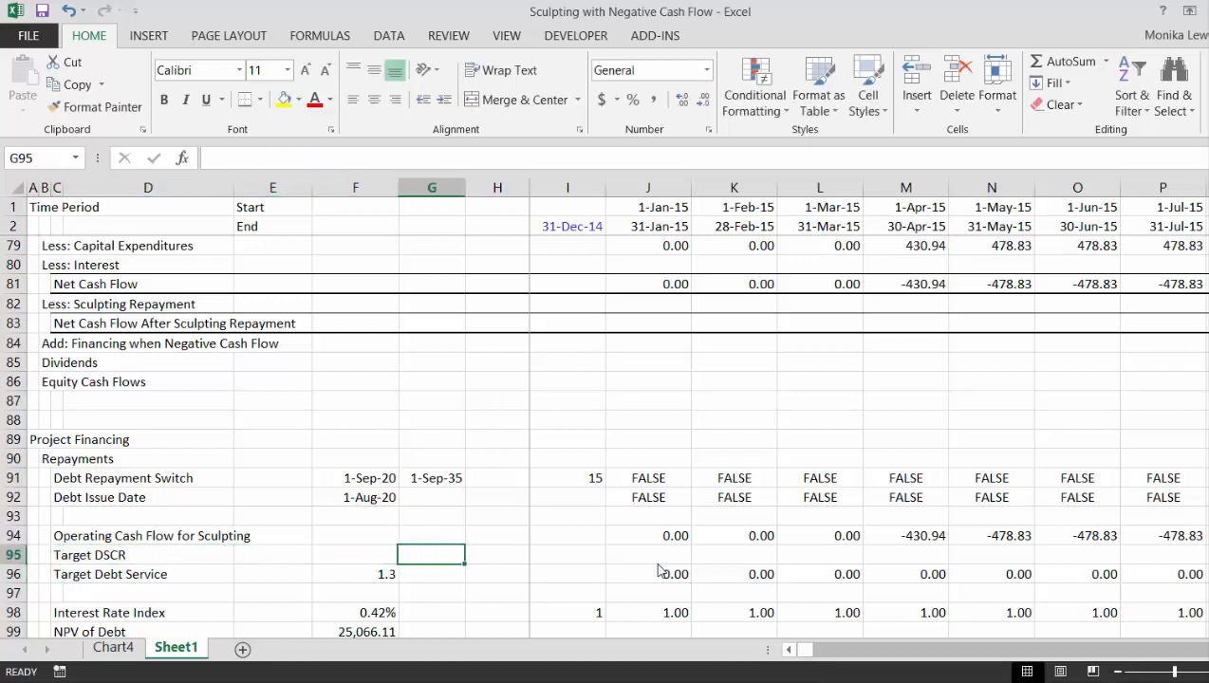
key(Right)
key(Right)
key(Right)
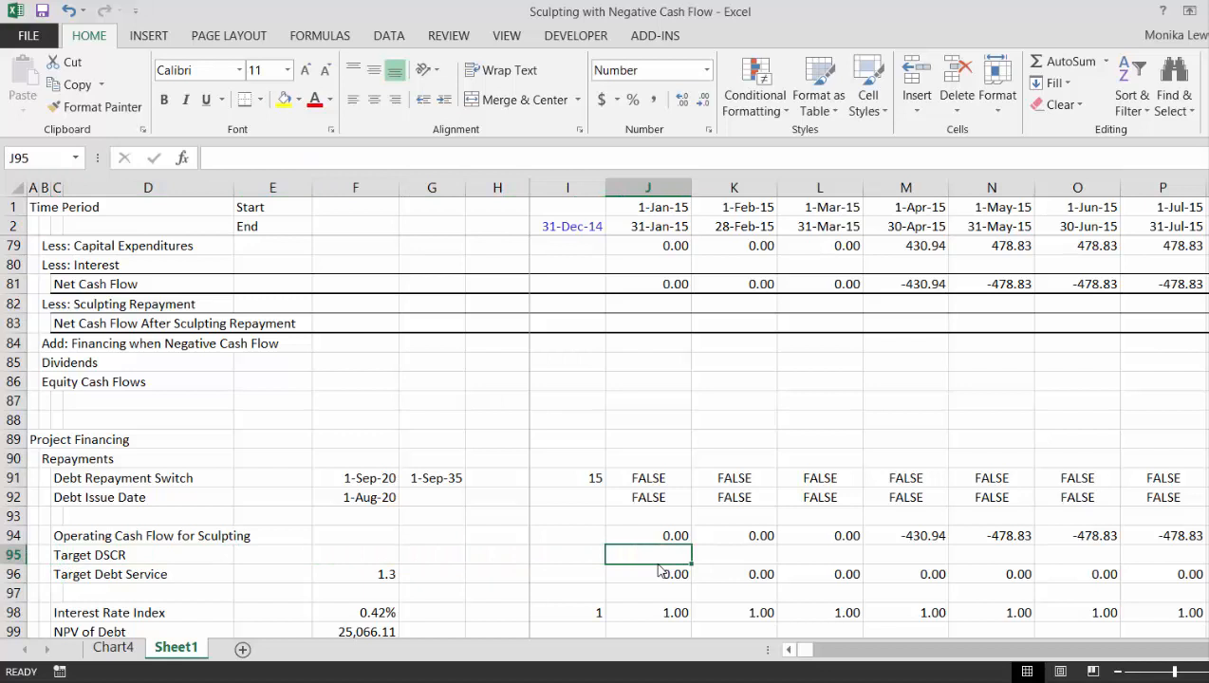
key(Left)
key(Left)
key(Left)
key(Left)
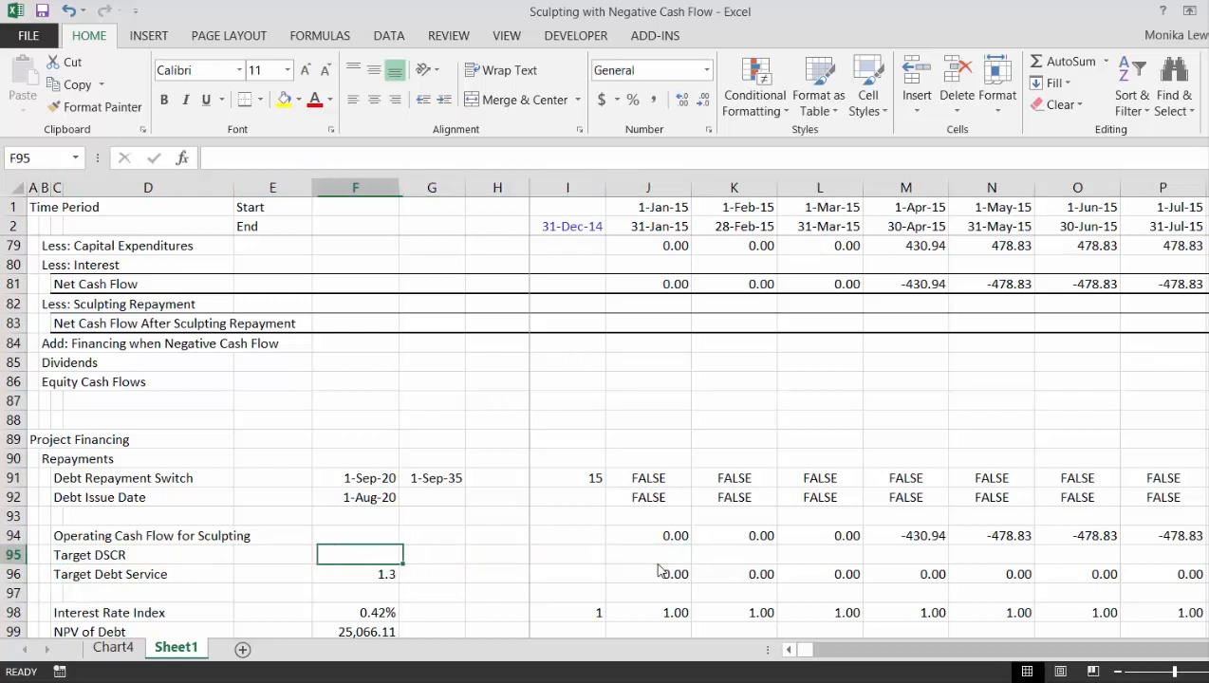
key(Down)
key(ctrl+x)
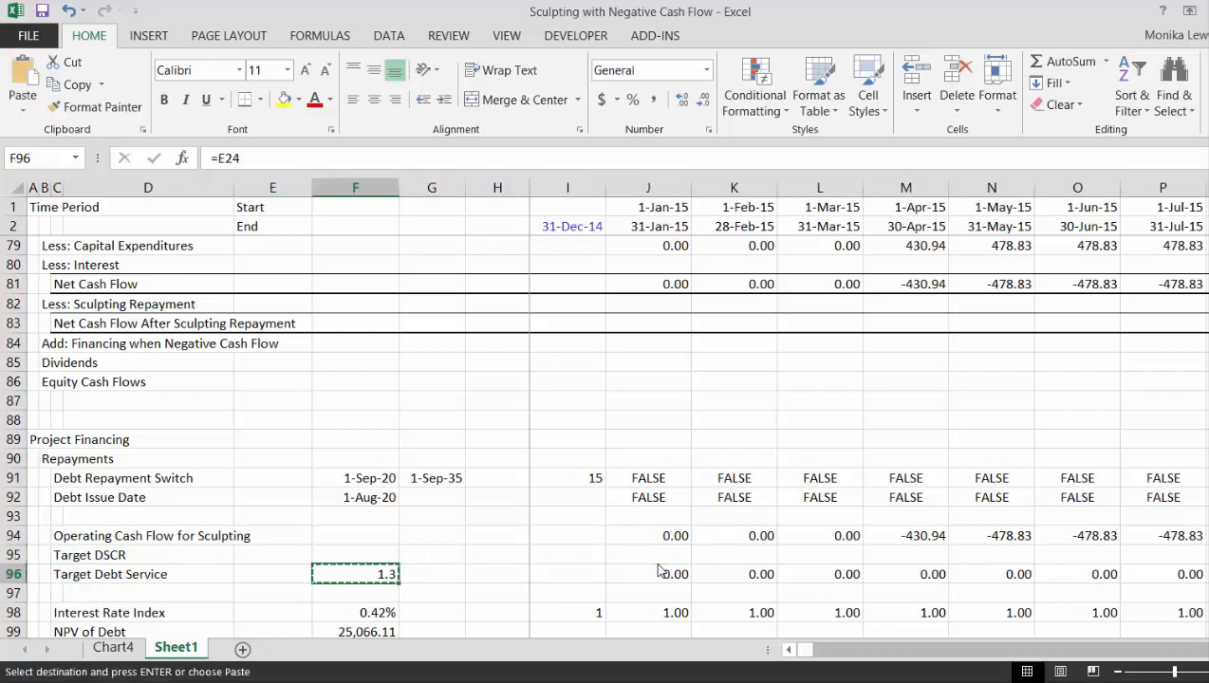
key(Up)
key(ctrl+v)
- Enter =$F$95 in J95 of the Target DSCR row and fill it across all periods
key(Right)
key(Right)
key(Right)
key(Right)
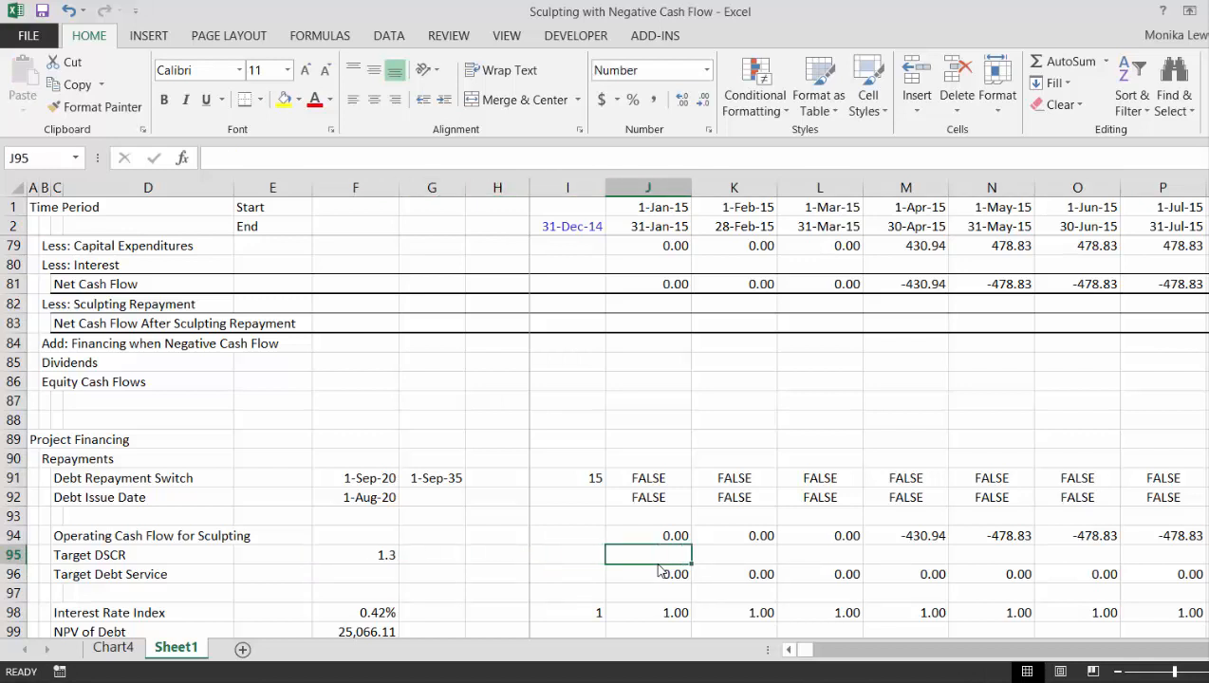
text(=)
key(Left)
key(Left)
key(Left)
key(Left)
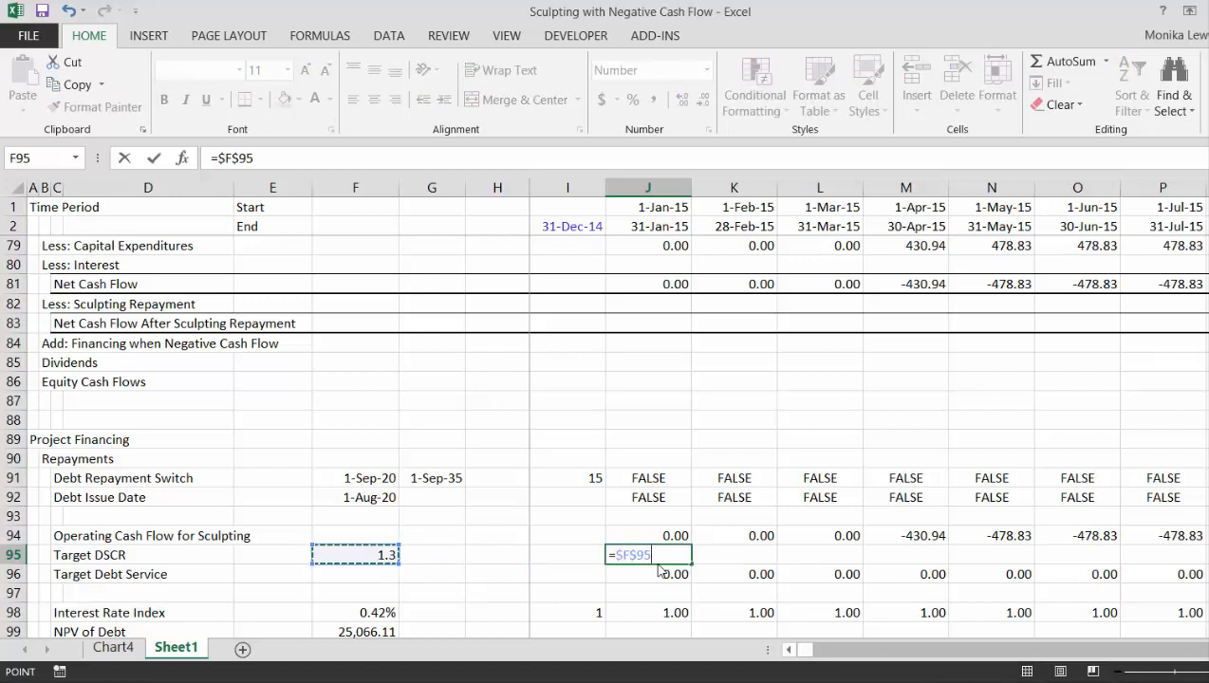
key(Return)
key(Up)
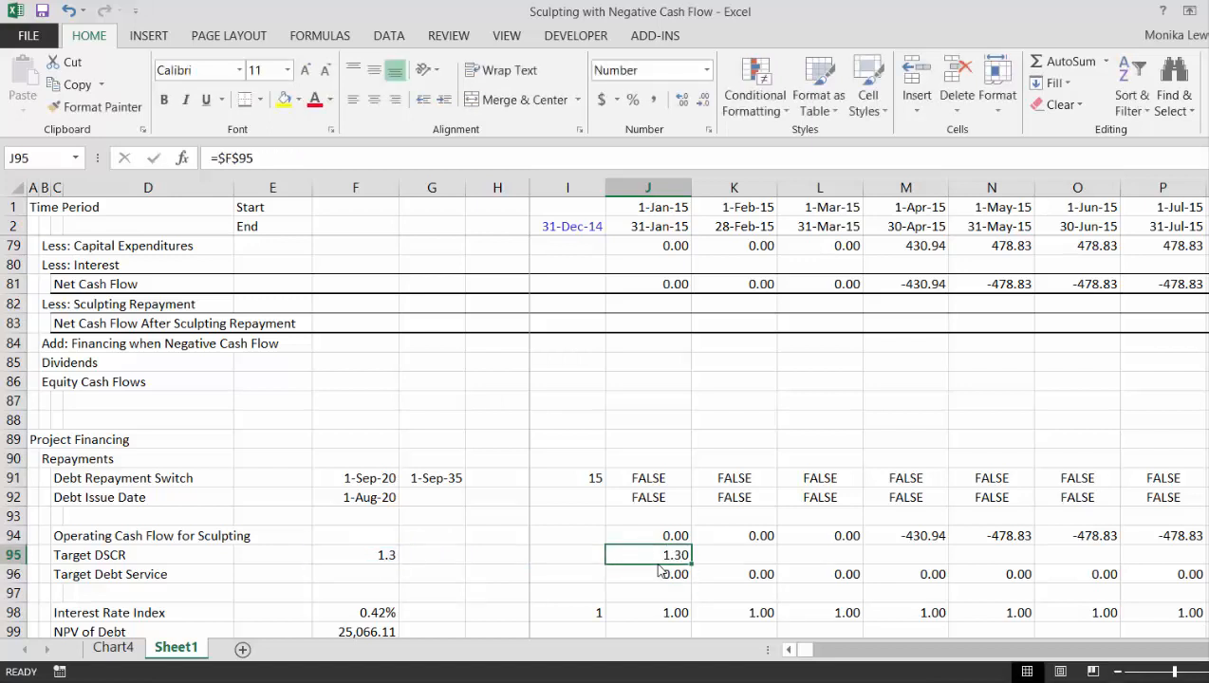
key(ctrl+shift+Right)
key(ctrl+r)
- Change the Target Debt Service formula in J96 to =J94/J95*J91 and copy it across all periods
key(Down)
key(Left)
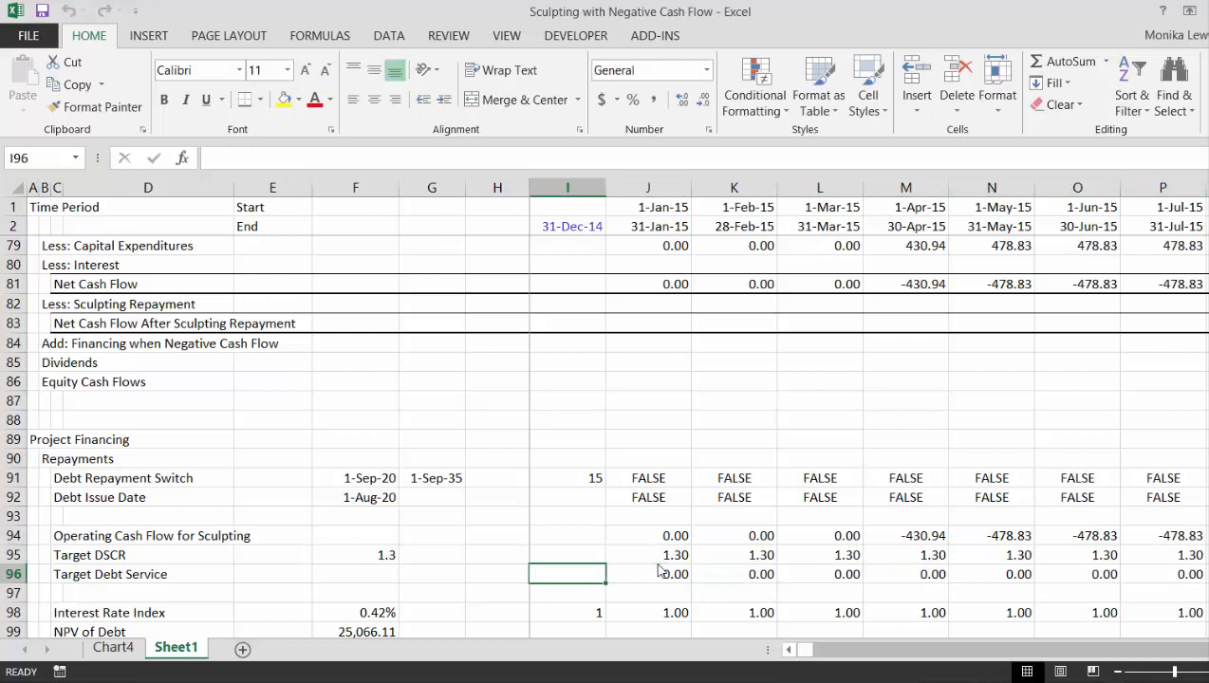
key(Right)
key(F2)
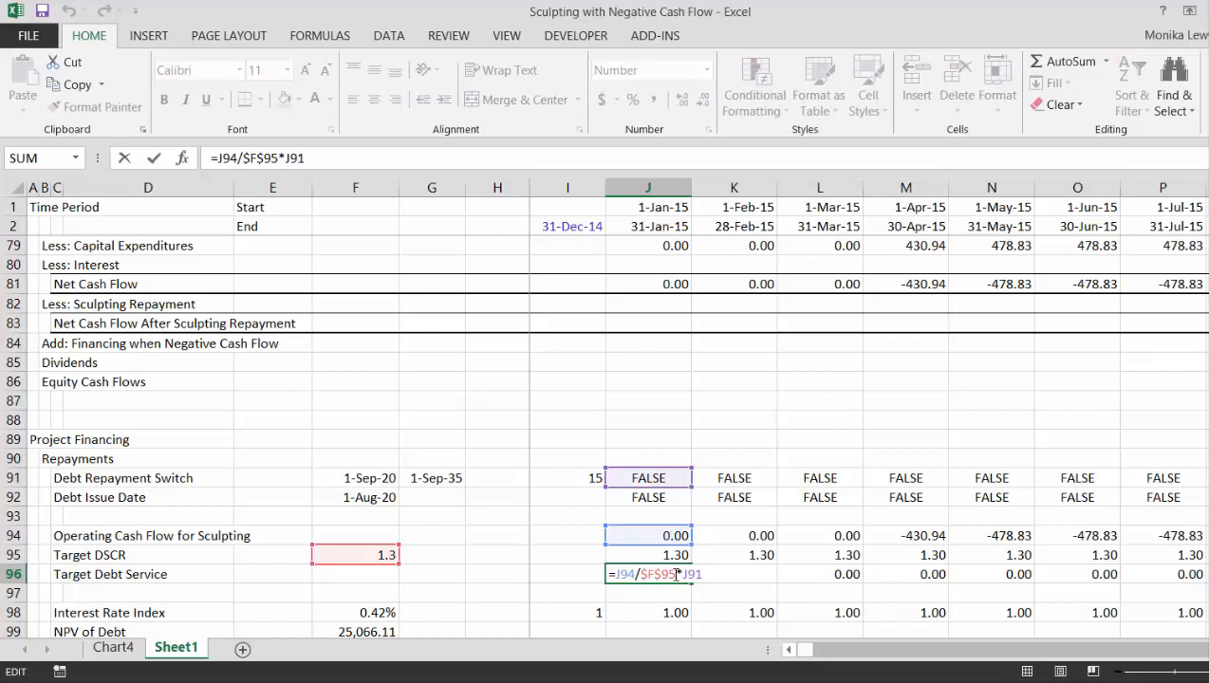
key(BackSpace)
key(BackSpace)
key(BackSpace)
key(BackSpace)
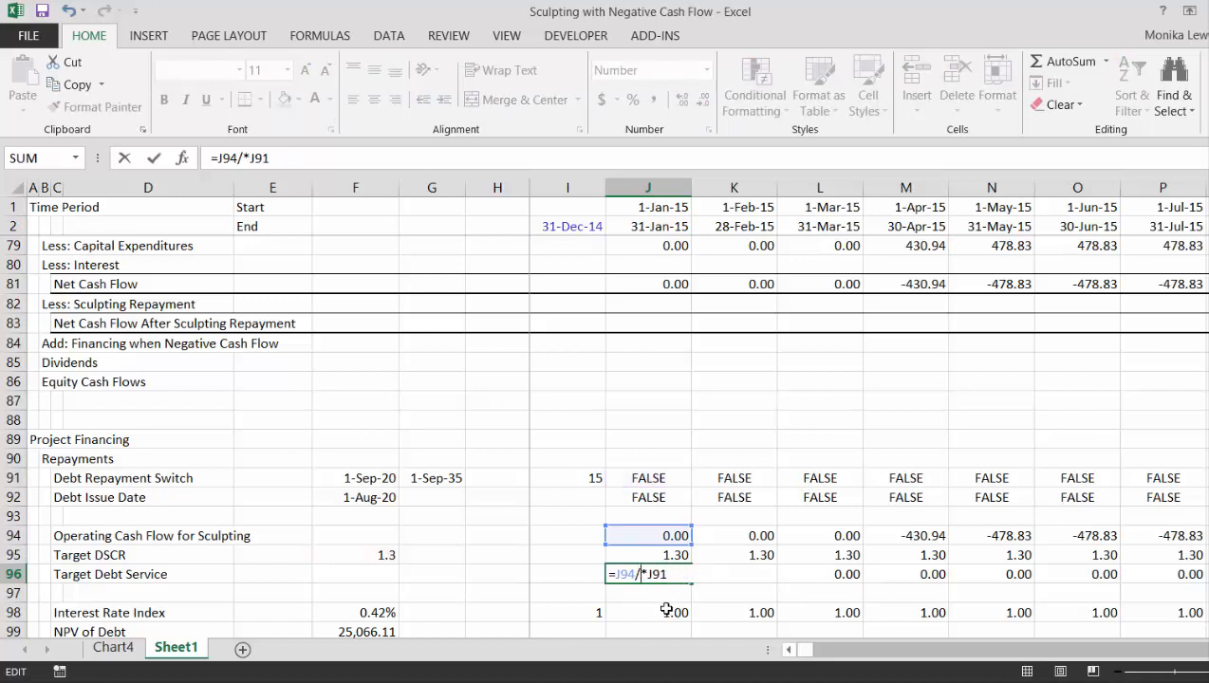
click(670, 554)
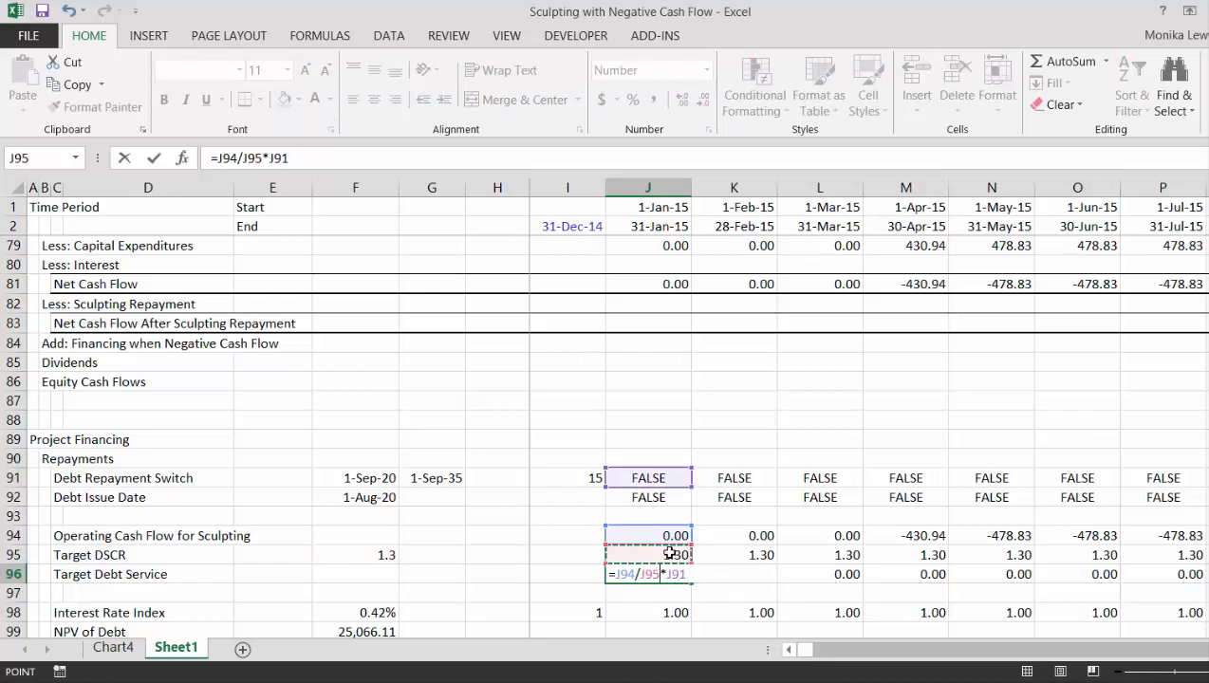
key(ctrl+Return)
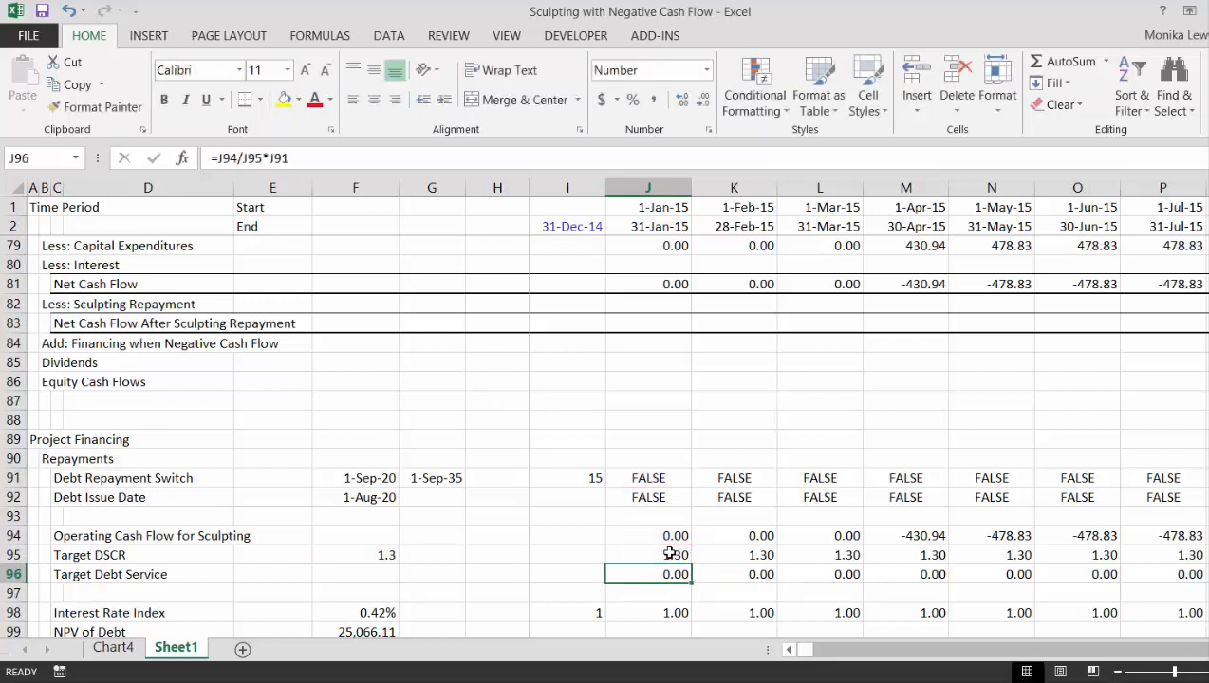
key(ctrl+shift+Right)
- Review the Target Debt Service row across the timeline into 2022
key(Left)
key(Left)
key(Left)
key(Left)
key(Left)
key(Left)
key(Left)
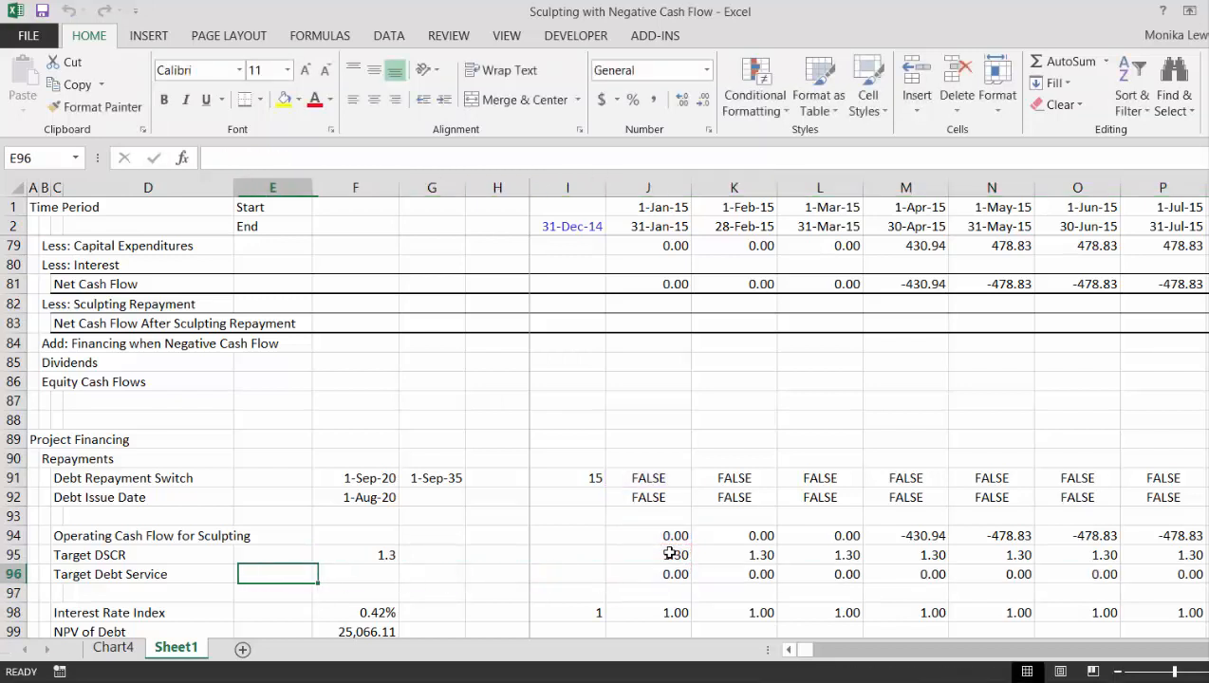
key(Right)
key(Right)
key(Right)
key(Right)
key(Right)
key(Right)
key(Right)
key(Right)
key(Right)
key(Right)
key(Right)
key(Right)
key(Right)
key(Right)
key(Right)
key(Right)
key(Right)
key(Right)
key(Right)
key(Right)
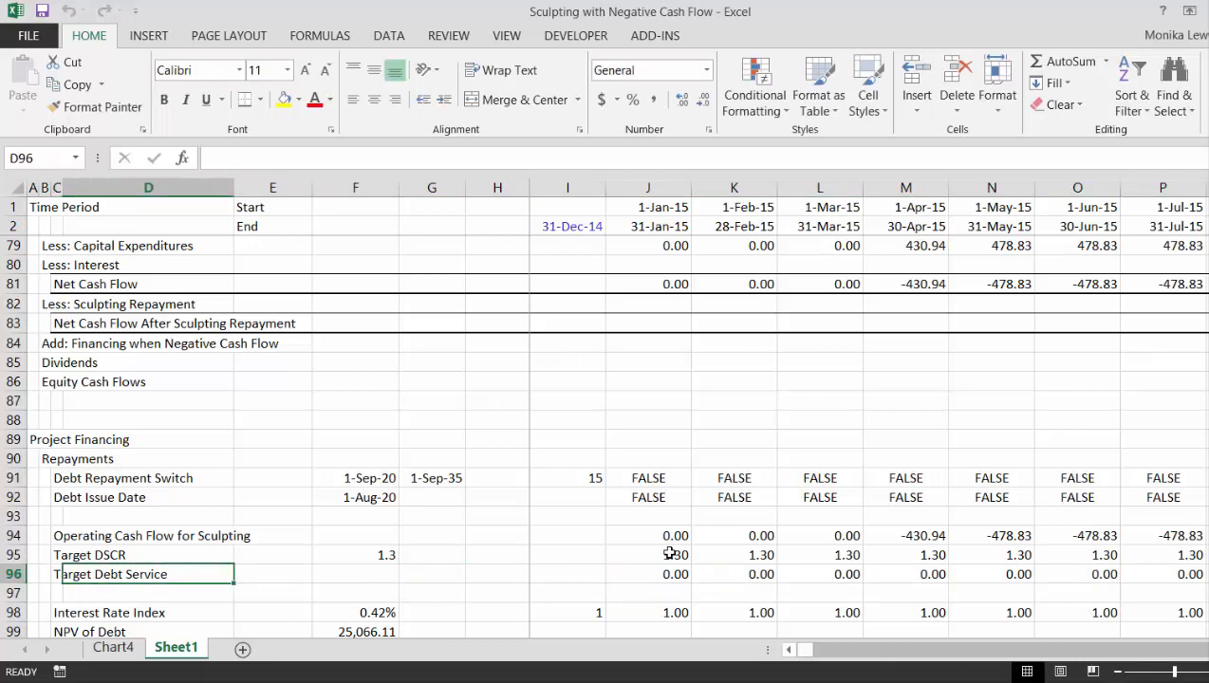
key(Right)
key(Right)
key(Right)
key(Right)
key(Right)
key(Right)
key(Right)
key(Right)
key(Right)
key(Right)
key(Right)
key(Right)
key(Right)
key(Right)
key(Right)
key(Right)
key(Right)
key(Right)
key(Right)
key(Right)
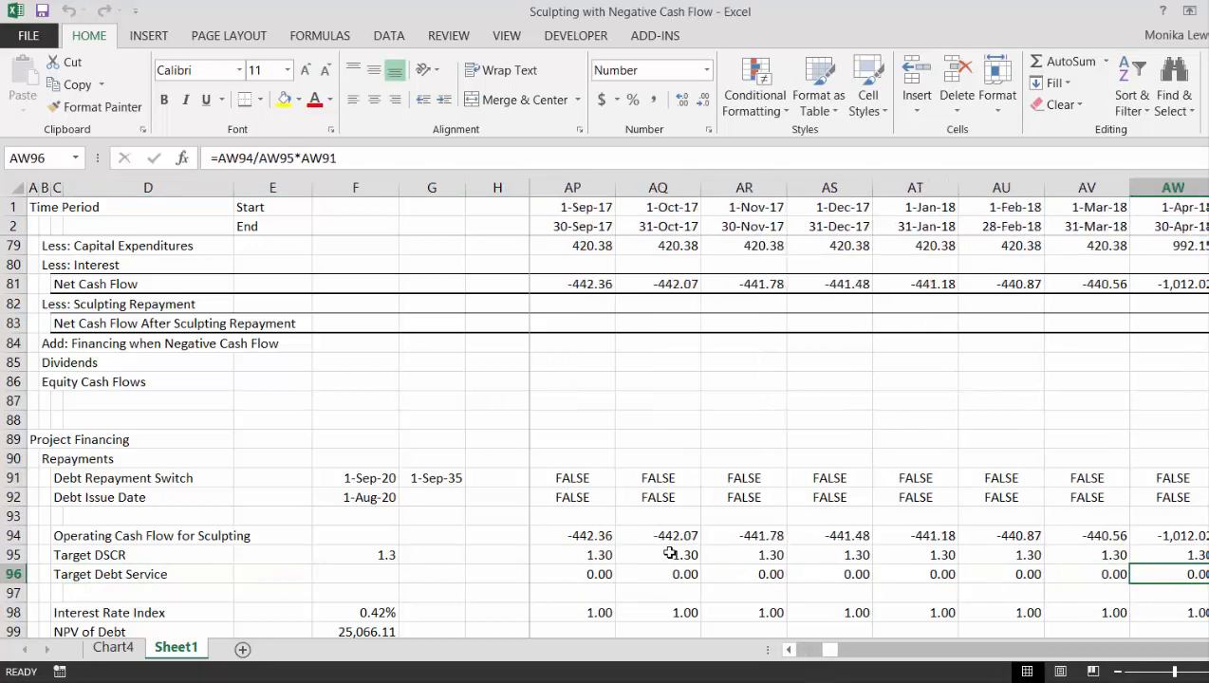
key(Right)
key(Right)
key(Right)
key(Right)
key(Right)
key(Right)
key(Right)
key(Right)
key(Right)
key(Right)
key(Right)
key(Right)
key(Right)
key(Right)
key(Right)
key(Right)
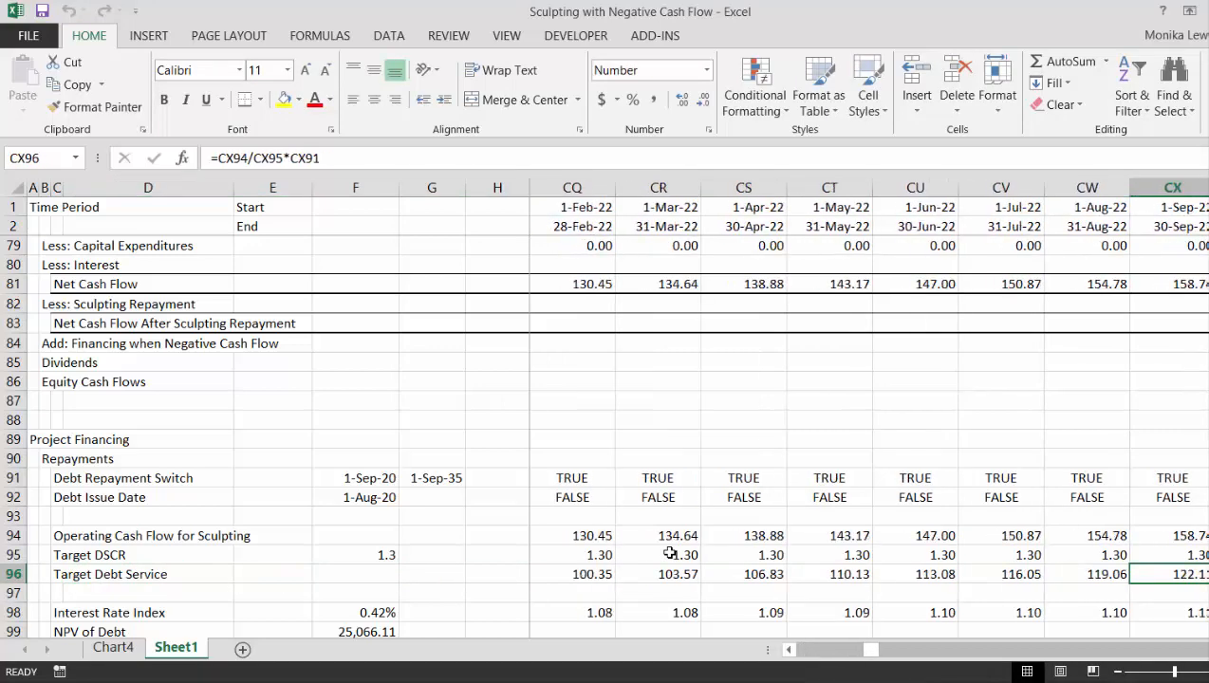
- Trace the Target DSCR and operating cash flow rows back from 2022 to the March 2018 construction period
key(Up)
key(Left)
key(Left)
key(Left)
key(Left)
key(Left)
key(Left)
key(Left)
key(Left)
key(Left)
key(Left)
key(Left)
key(Left)
key(Left)
key(Left)
key(Left)
key(Left)
key(Left)
key(Left)
key(Left)
key(Left)
key(Left)
key(Left)
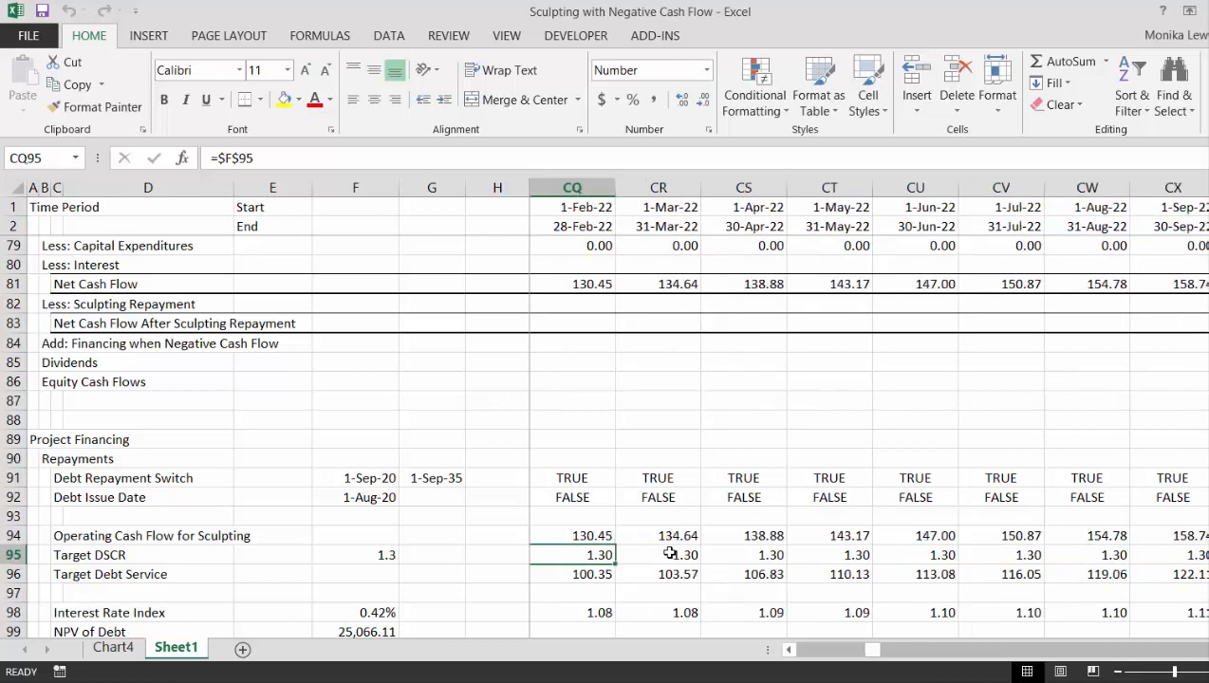
key(Right)
key(Right)
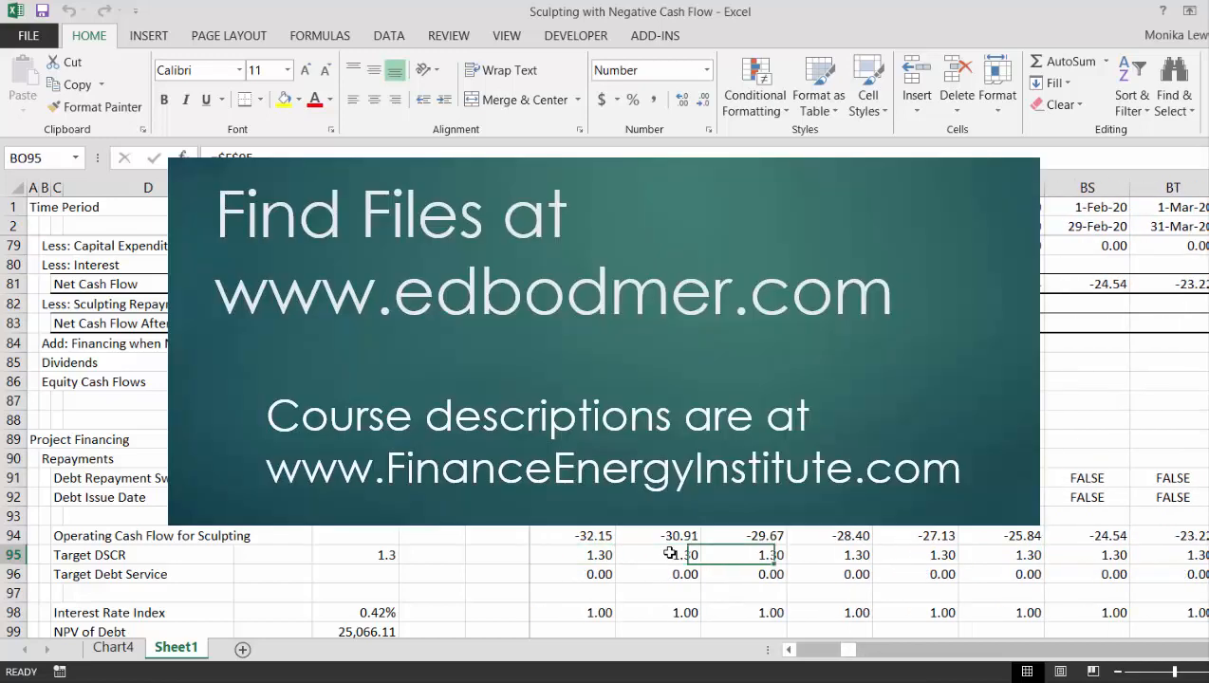
key(Left)
key(Left)
key(Right)
key(Left)
key(Left)
key(Left)
key(Left)
key(Left)
key(Left)
key(Left)
key(Left)
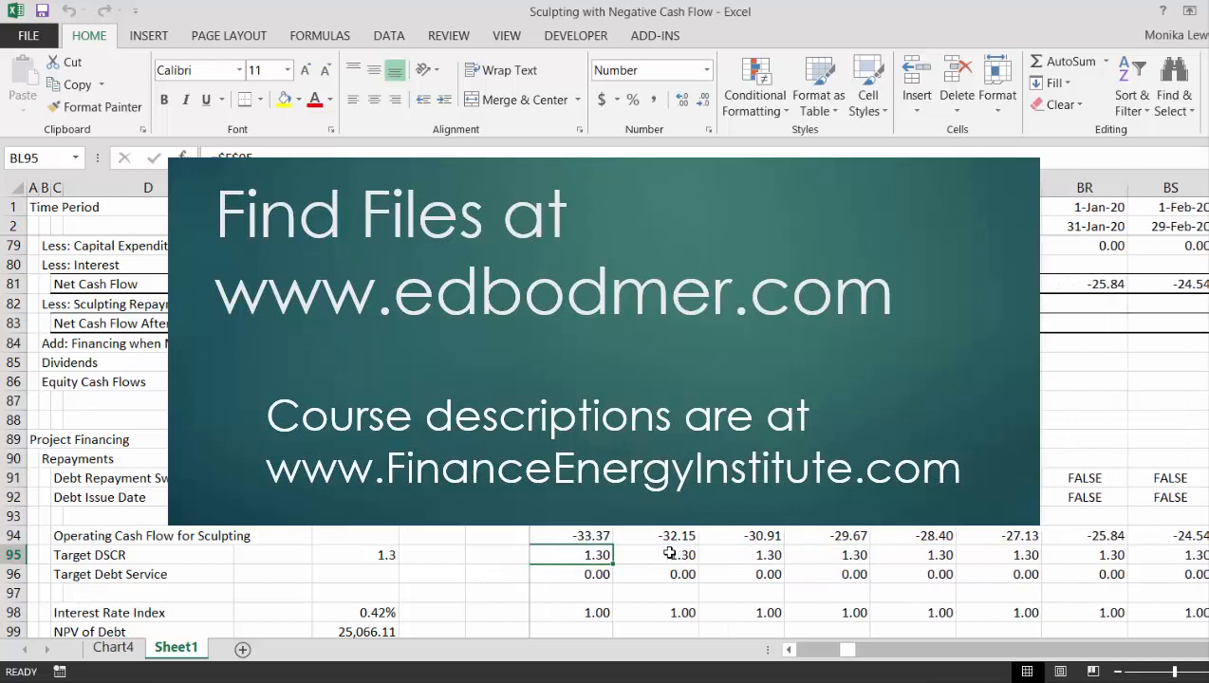
key(Left)
key(Left)
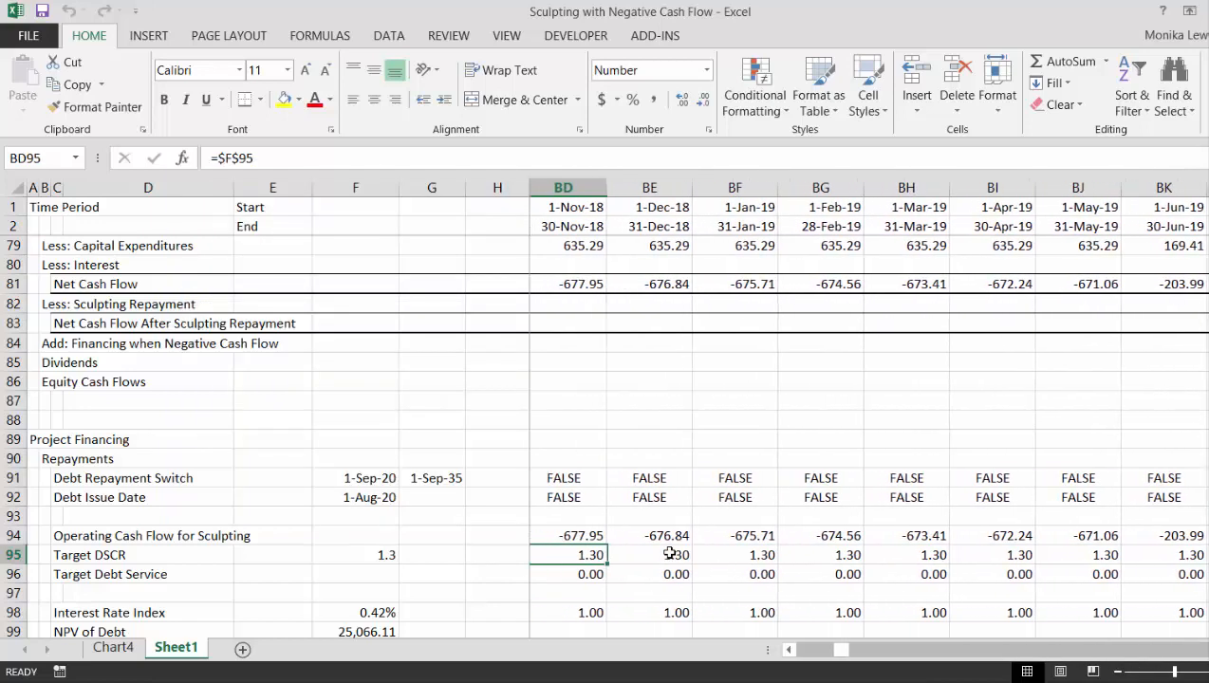
key(Left)
key(Left)
key(Left)
key(Left)
key(Left)
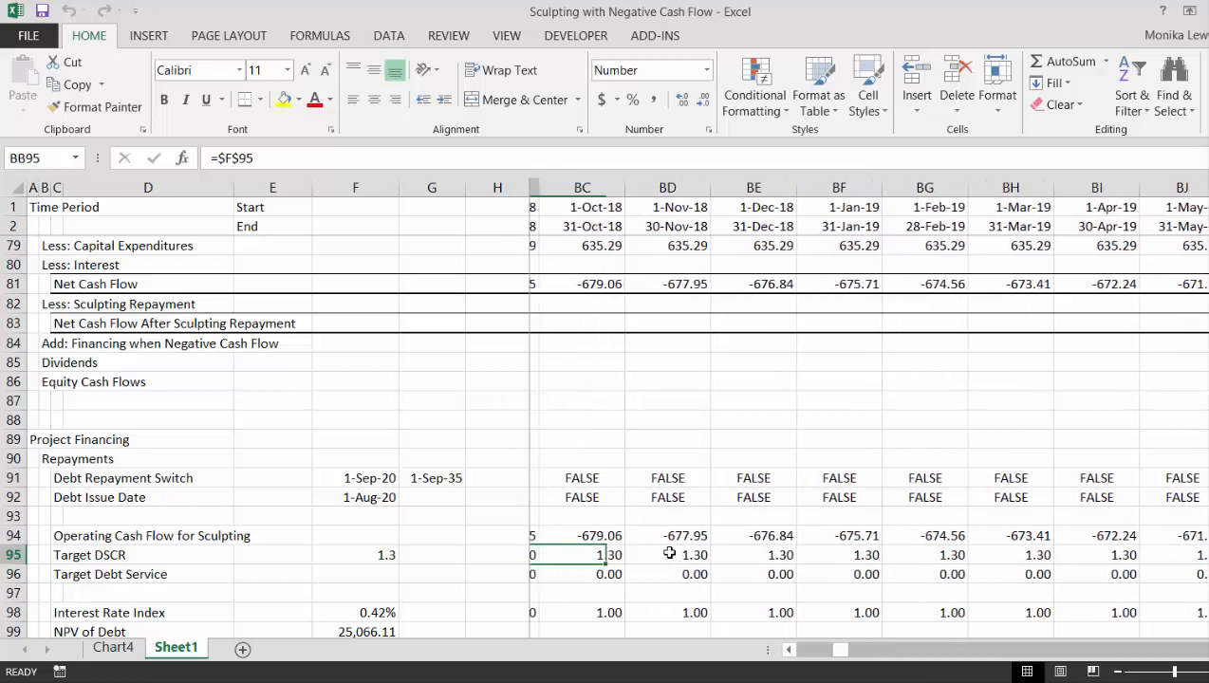
key(Left)
key(Left)
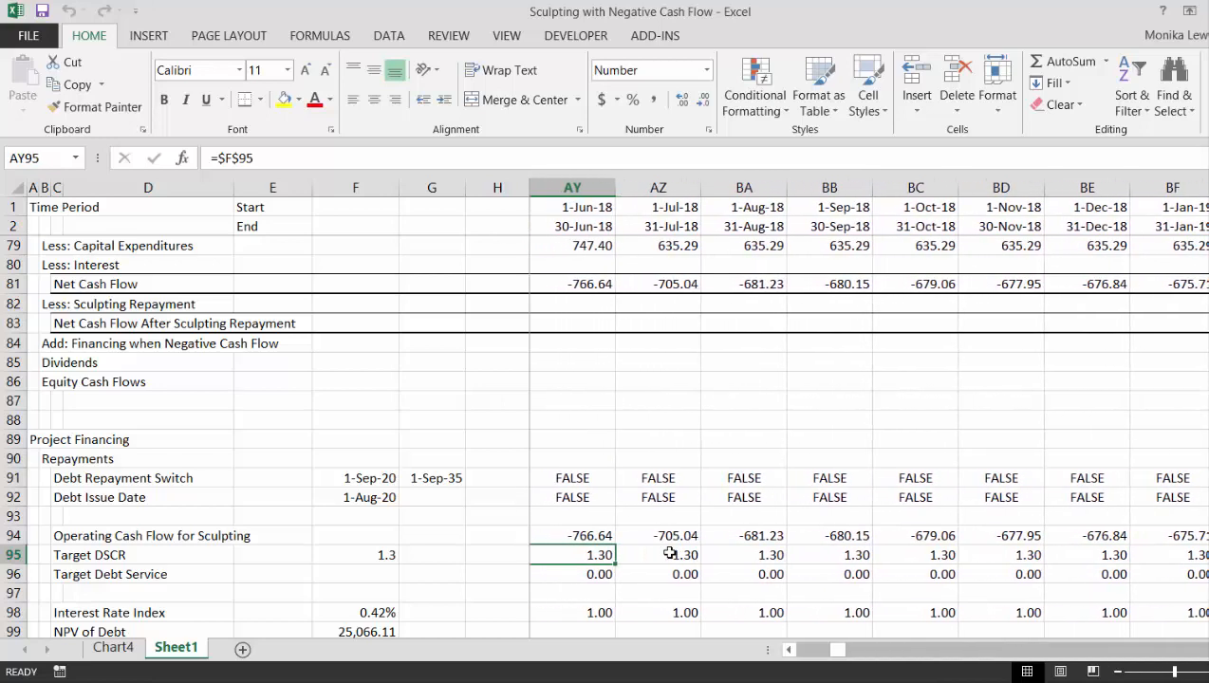
key(Left)
key(Left)
key(Left)
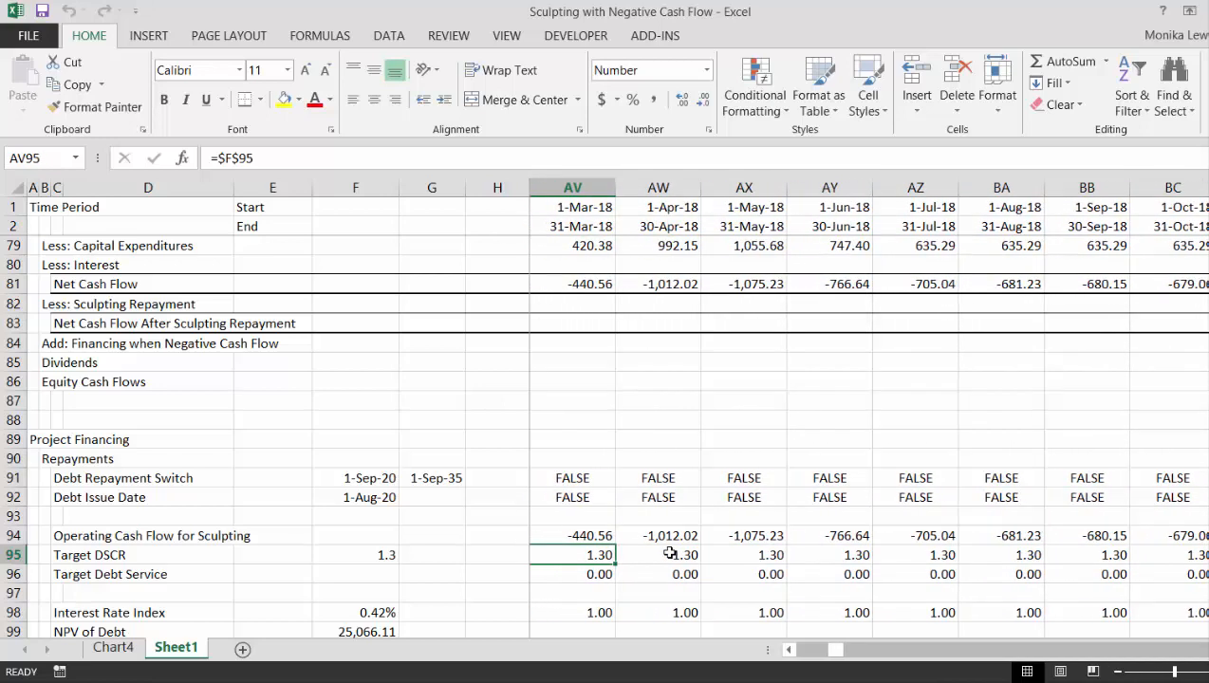
- Compare operating cash flow, DSCR and debt service from 2018 up to the start of repayment in September 2020
key(Right)
key(Right)
key(Right)
key(Right)
key(Right)
key(Right)
key(Right)
key(Right)
key(Right)
key(Right)
key(Right)
key(Right)
key(Right)
key(Right)
key(Right)
key(Right)
key(Right)
key(Right)
key(Right)
key(Right)
key(Right)
key(Right)
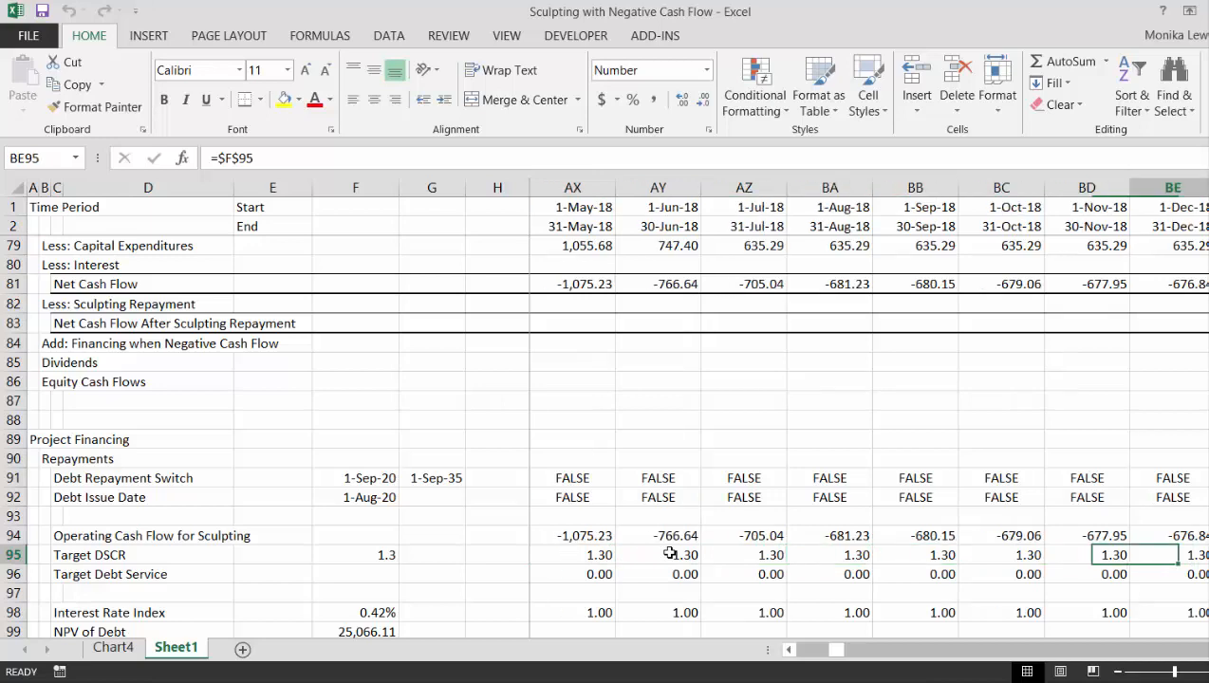
key(Right)
key(Right)
key(Right)
key(Right)
key(Left)
key(Left)
key(Right)
key(Right)
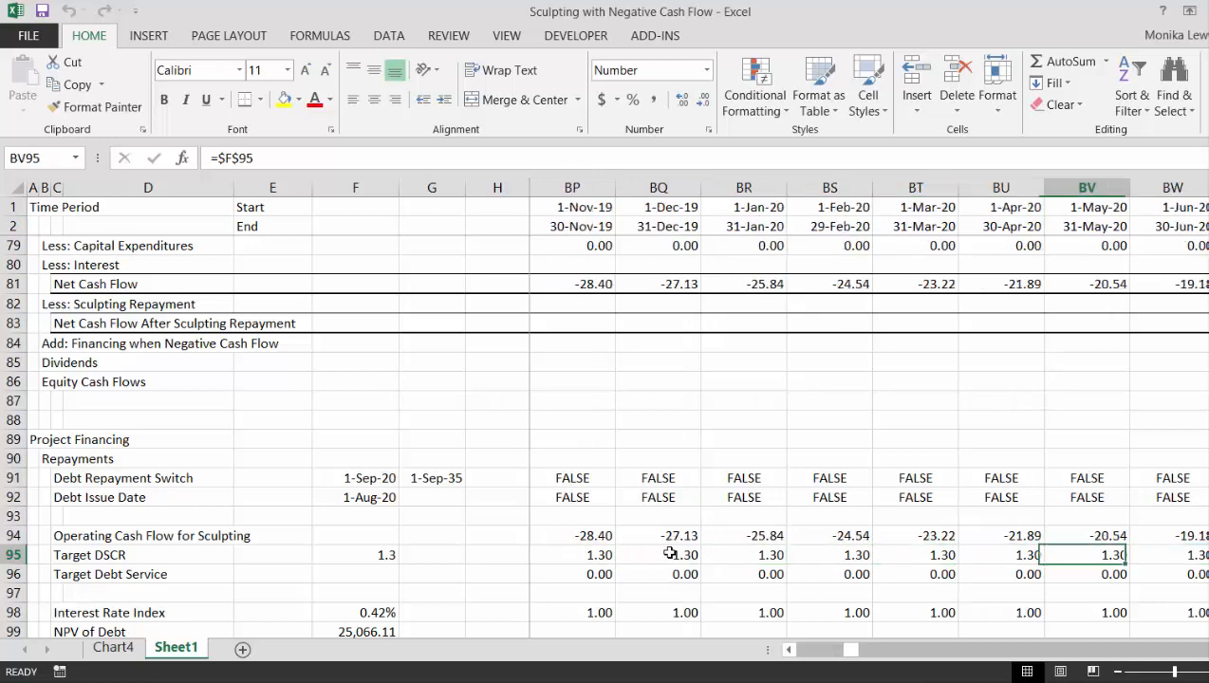
key(Right)
key(Right)
key(Right)
key(Right)
key(Right)
key(Right)
key(Right)
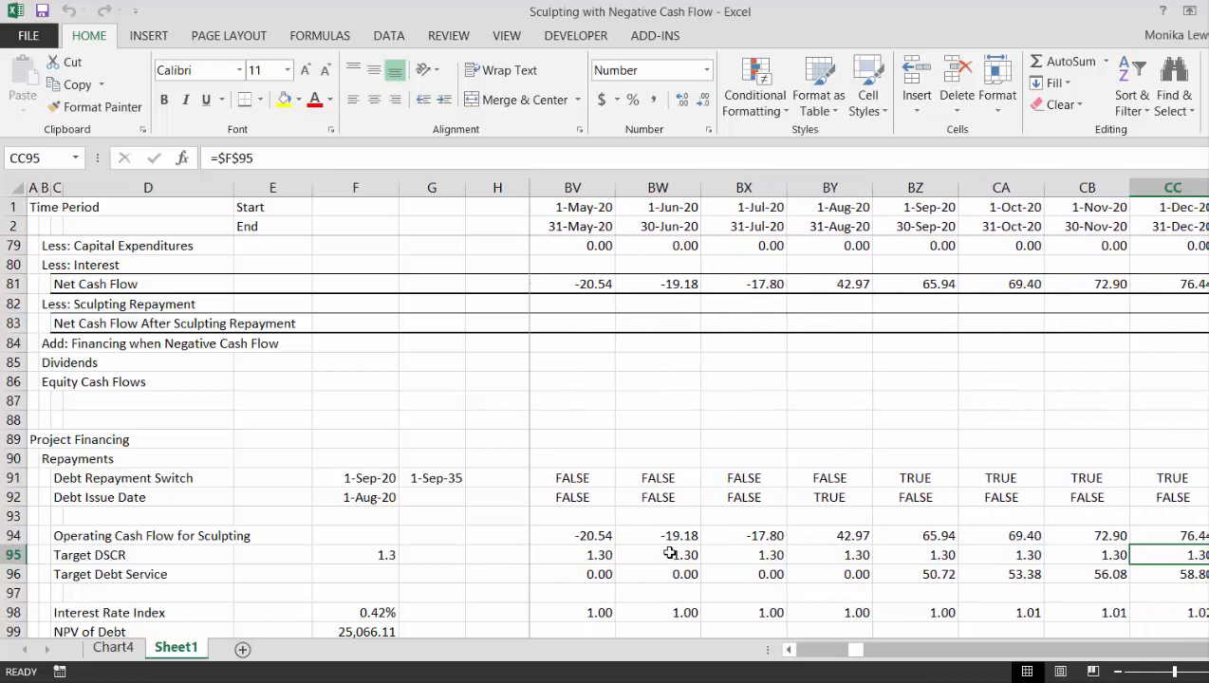
key(Left)
key(Left)
key(Left)
key(Left)
key(Left)
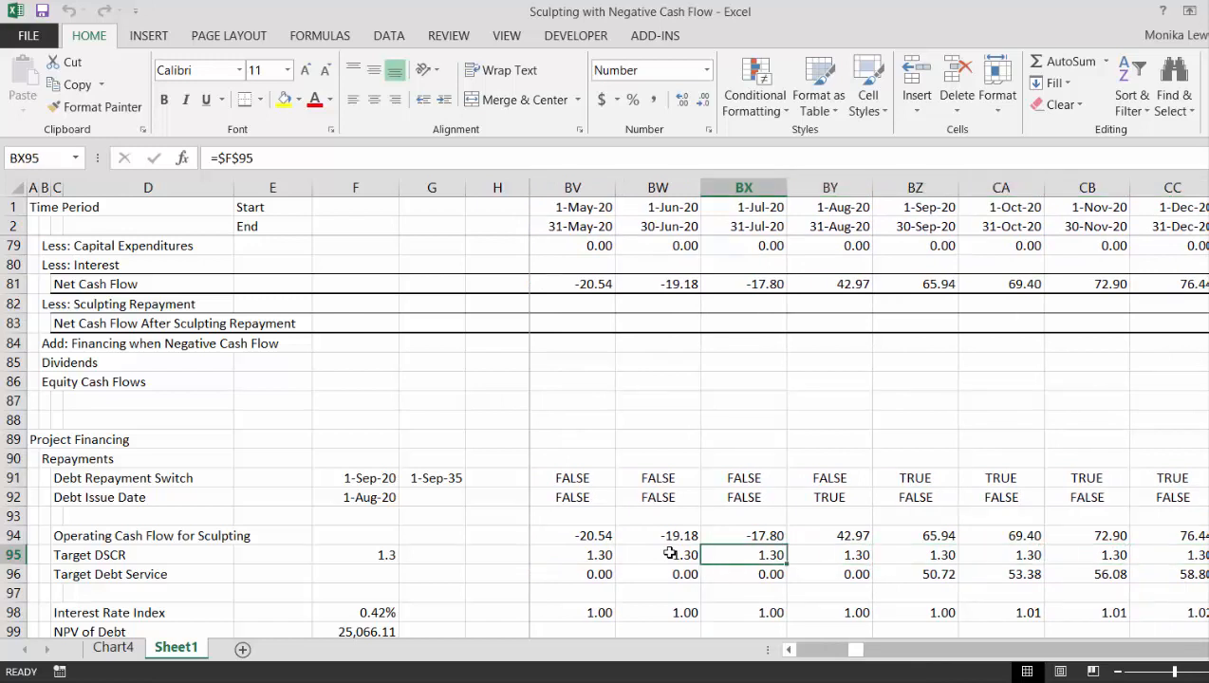
- Review the operating, construction and sculpted debt assumptions, including the start of repayment and project dates, from the July 2020 column
key(Up)
key(Up)
key(Up)
key(Up)
key(Up)
key(Up)
key(Up)
key(Up)
key(Up)
key(Up)
key(Up)
key(Up)
key(Up)
key(Up)
key(Up)
key(Up)
key(Up)
key(Up)
key(Up)
key(Up)
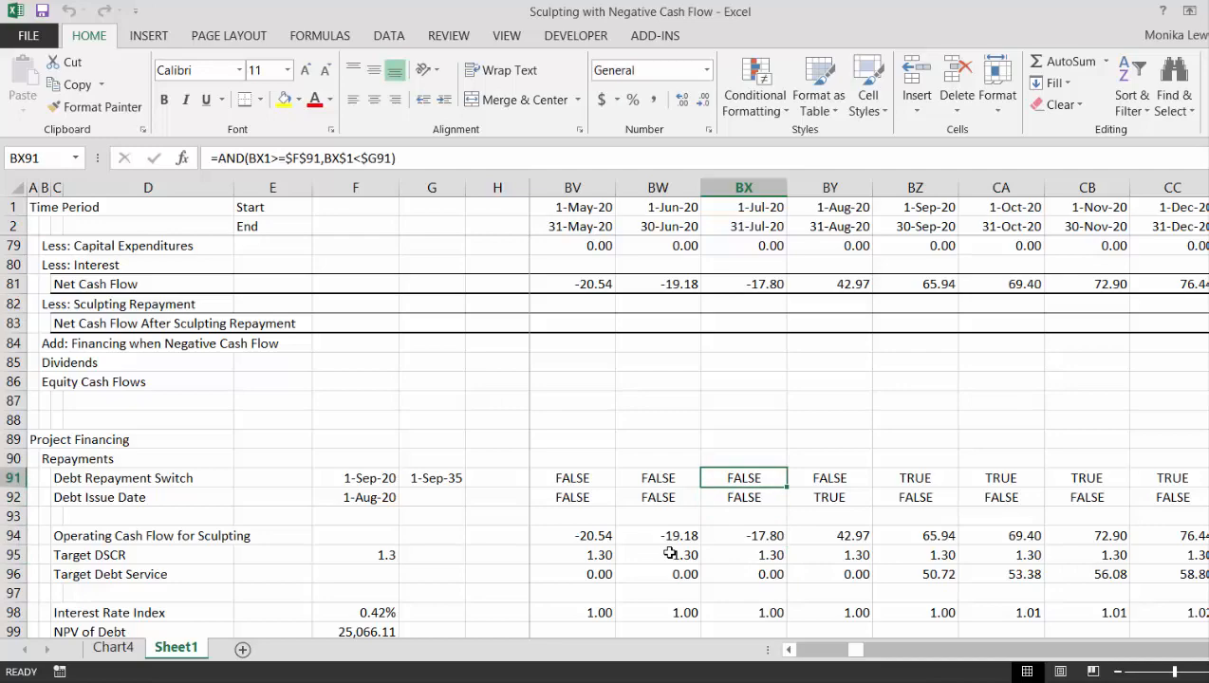
key(Up)
key(Up)
key(Up)
key(Up)
key(Up)
key(Up)
key(Up)
key(Up)
key(Up)
key(Up)
key(Up)
key(Up)
key(Up)
key(Up)
key(Up)
key(Up)
key(Up)
key(Up)
key(Up)
key(Up)
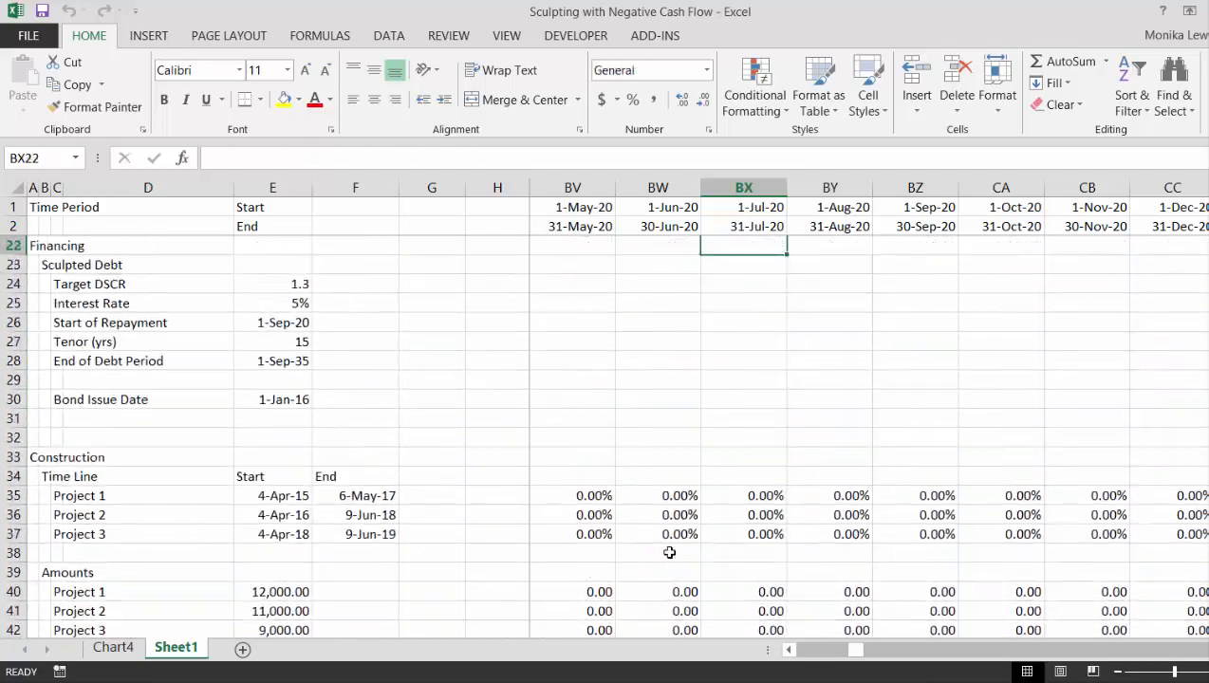
key(Down)
key(Down)
key(Down)
key(Down)
key(Down)
key(Down)
key(Down)
key(Down)
key(Down)
key(Down)
key(Down)
key(Down)
key(Down)
key(Down)
key(Down)
key(Down)
key(Down)
key(Down)
key(Down)
key(Down)
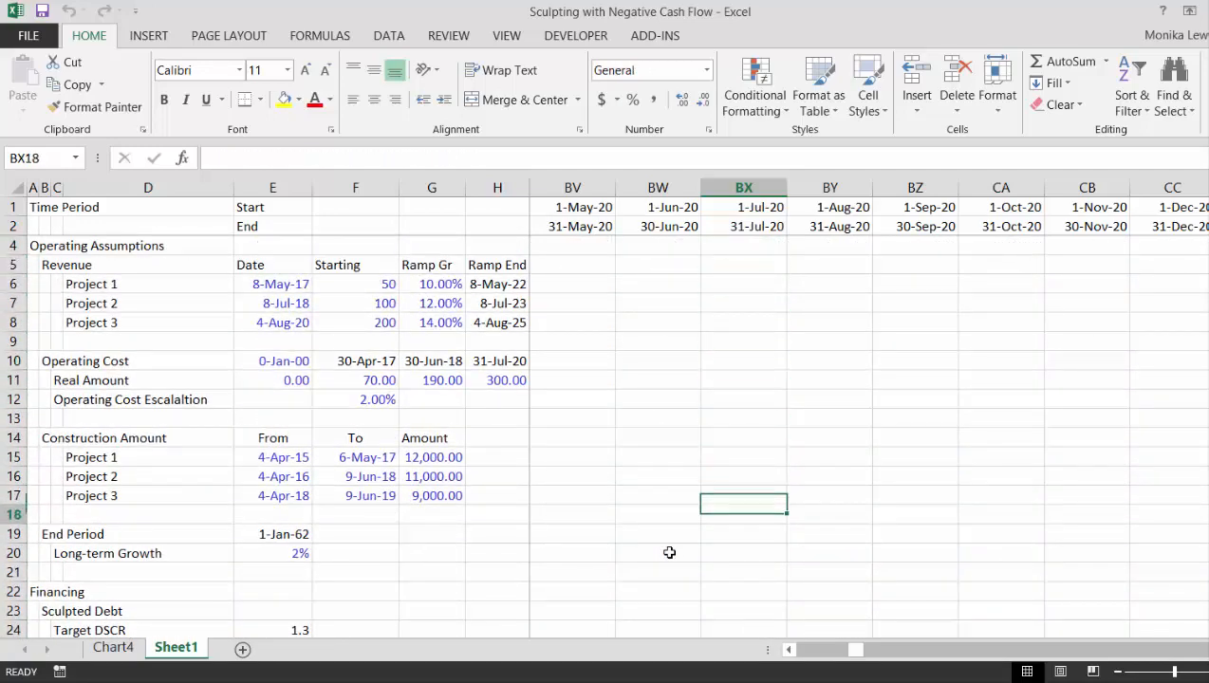
key(Up)
key(Up)
key(Up)
key(Up)
key(Up)
key(Left)
key(Left)
key(Left)
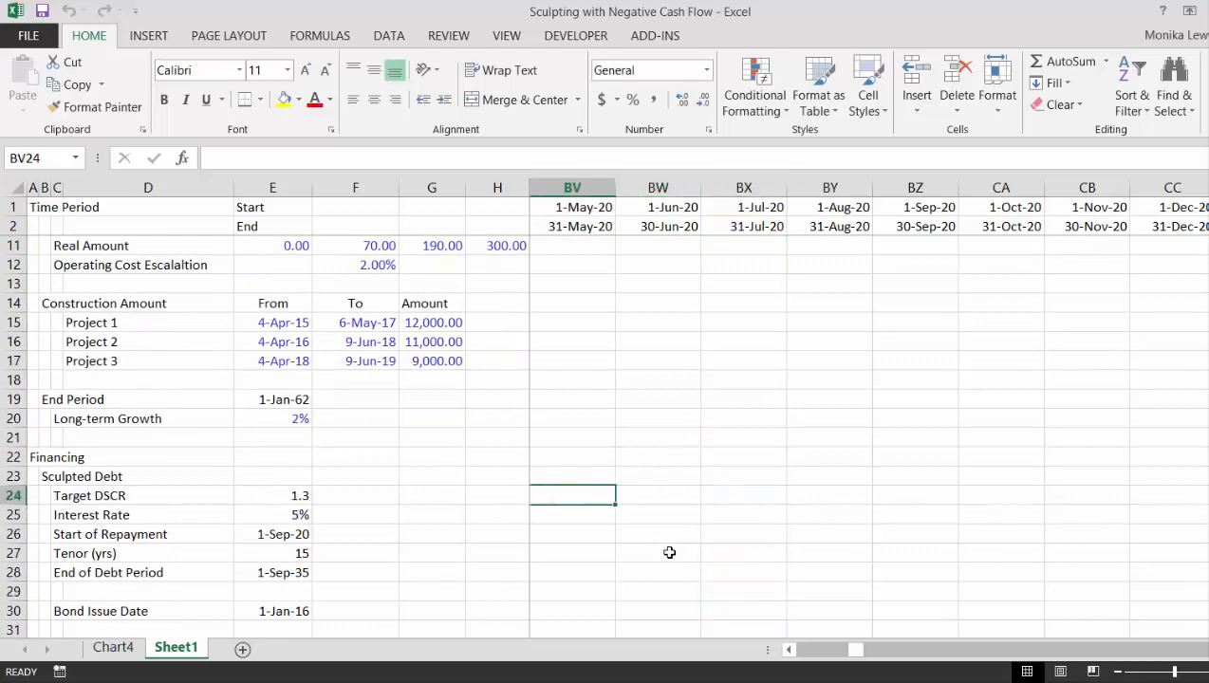
key(Right)
key(Right)
key(Right)
key(Left)
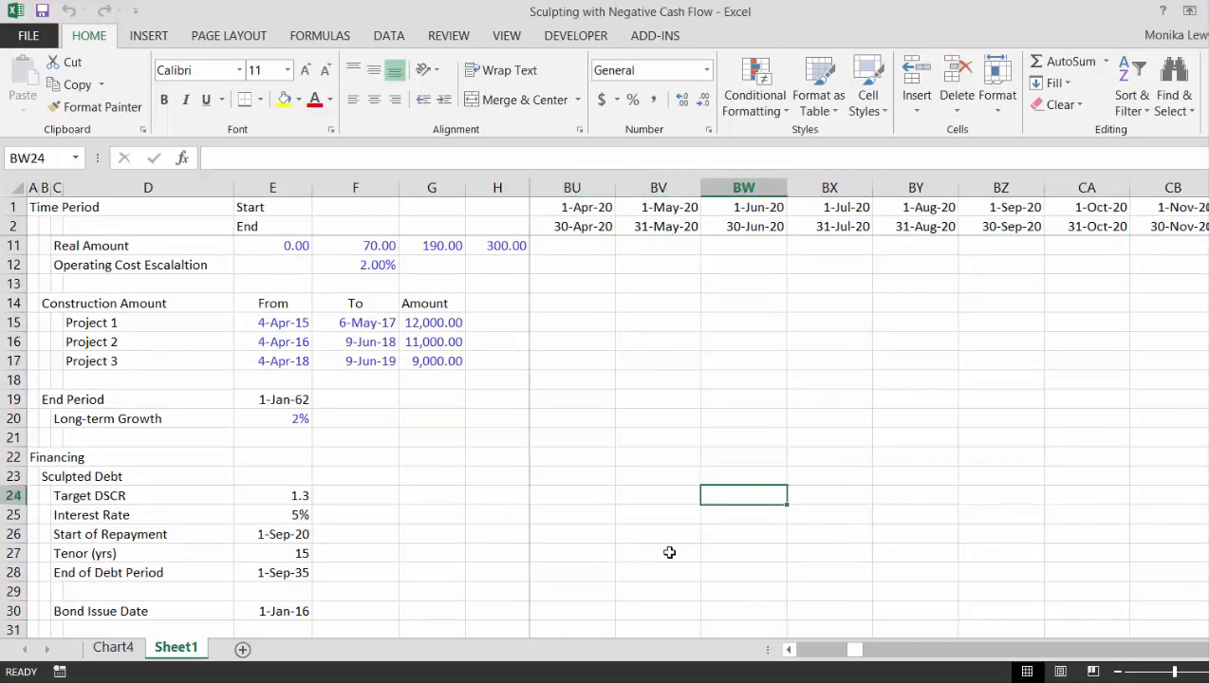
- Examine the 2020 revenues, operating costs and net cash flow, down through the project financing rows
key(Down)
key(Down)
key(Down)
key(Down)
key(Down)
key(Down)
key(Down)
key(Down)
key(Down)
key(Down)
key(Down)
key(Down)
key(Down)
key(Down)
key(Down)
key(Down)
key(Down)
key(Down)
key(Down)
key(Down)
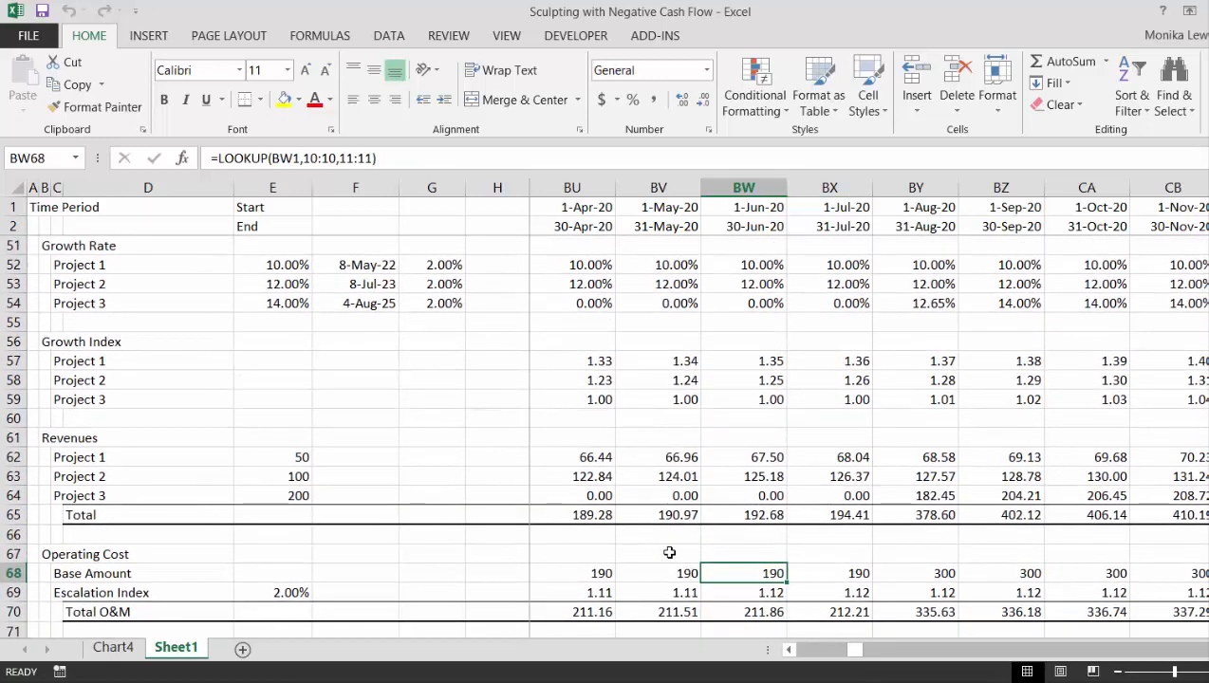
key(Down)
key(Down)
key(Down)
key(Down)
key(Down)
key(Down)
key(Down)
key(Down)
key(Down)
key(Down)
key(Down)
key(Down)
key(Down)
key(Down)
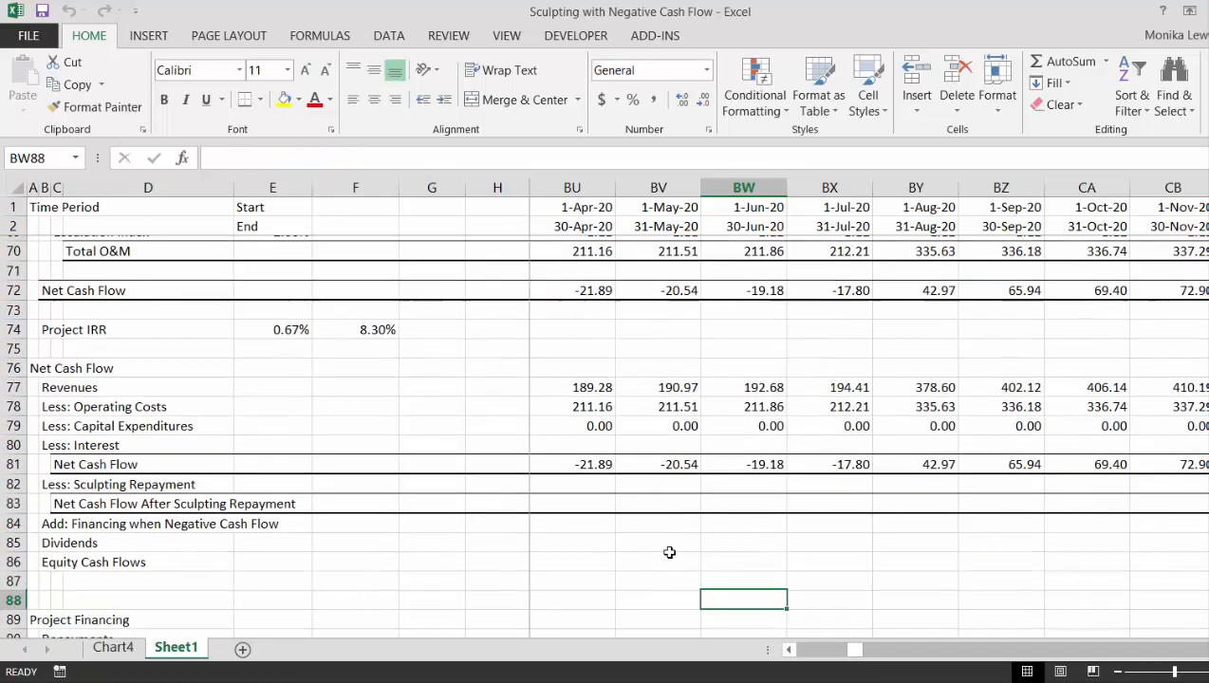
key(Up)
key(Up)
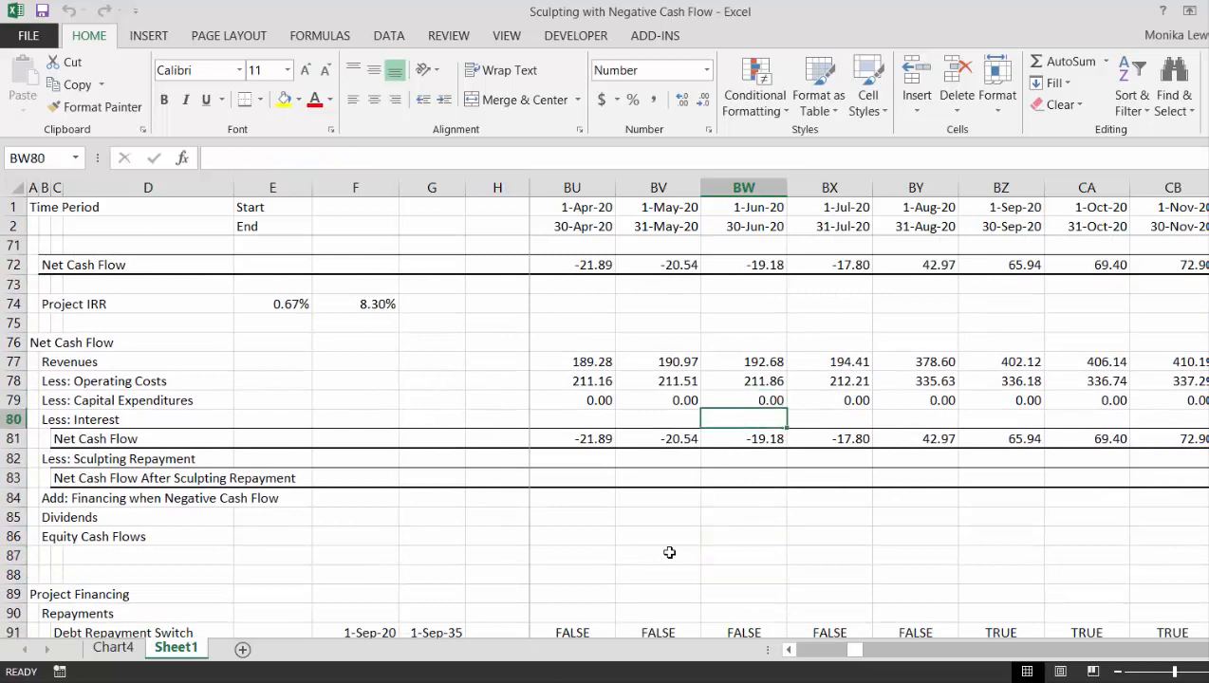
key(Down)
key(Down)
key(Down)
key(Down)
key(Down)
key(Down)
key(Down)
key(Down)
key(Down)
key(Down)
key(Down)
key(Down)
key(Down)
key(Down)
key(Down)
key(Down)
key(Down)
key(Down)
key(Down)
key(Down)
key(Up)
key(Up)
key(Up)
key(Up)
key(Up)
key(Up)
key(Up)
key(Up)
key(Up)
key(Up)
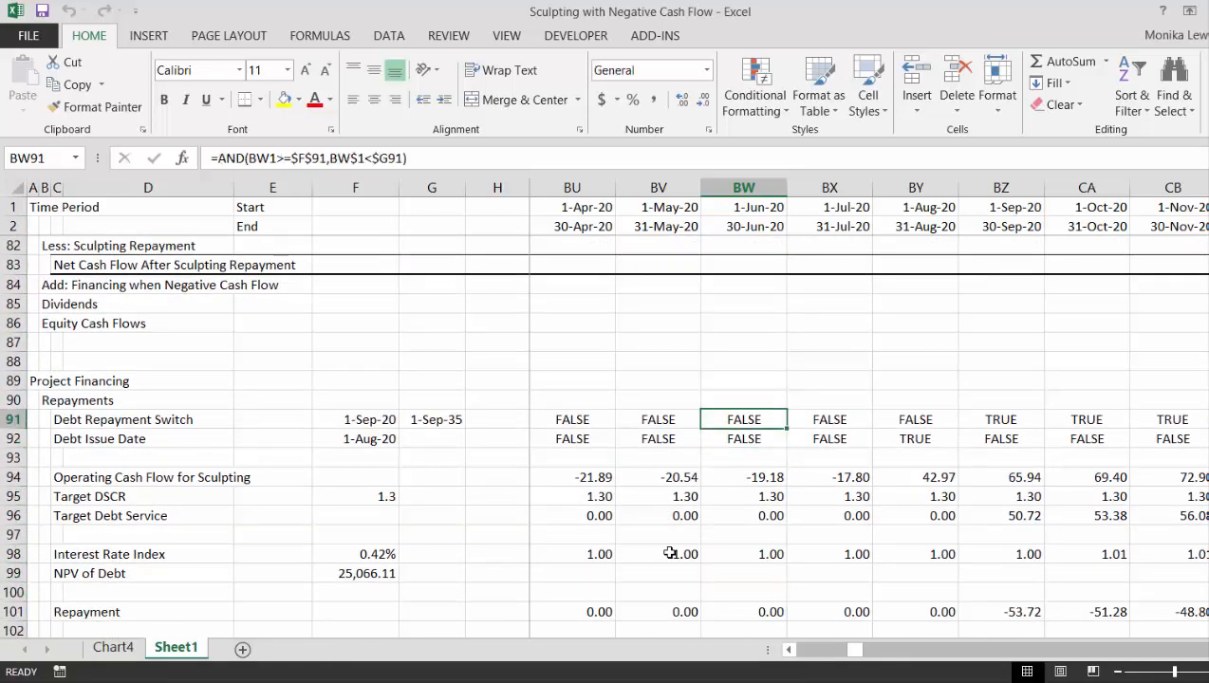
- Compare the Debt Issue Date and Debt Repayment Switch flags in the periods around September 2020
key(Down)
key(Right)
key(Right)
key(Right)
key(Right)
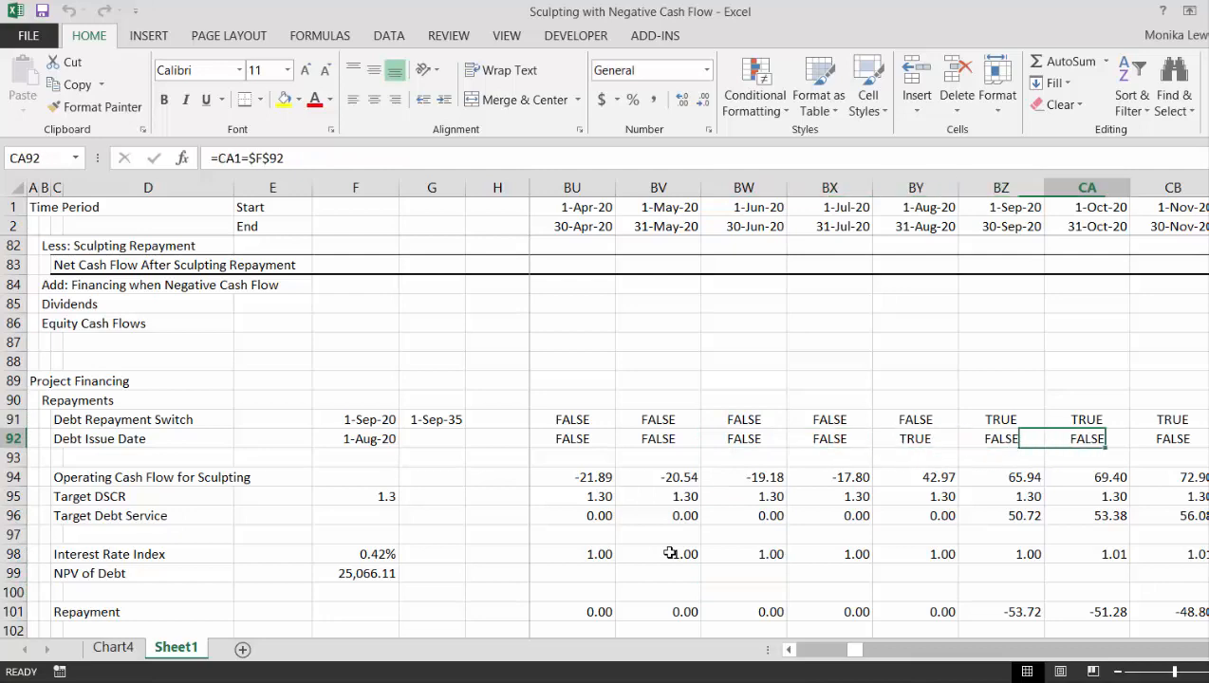
key(Left)
key(Left)
key(Right)
key(Right)
key(Right)
key(Right)
key(Right)
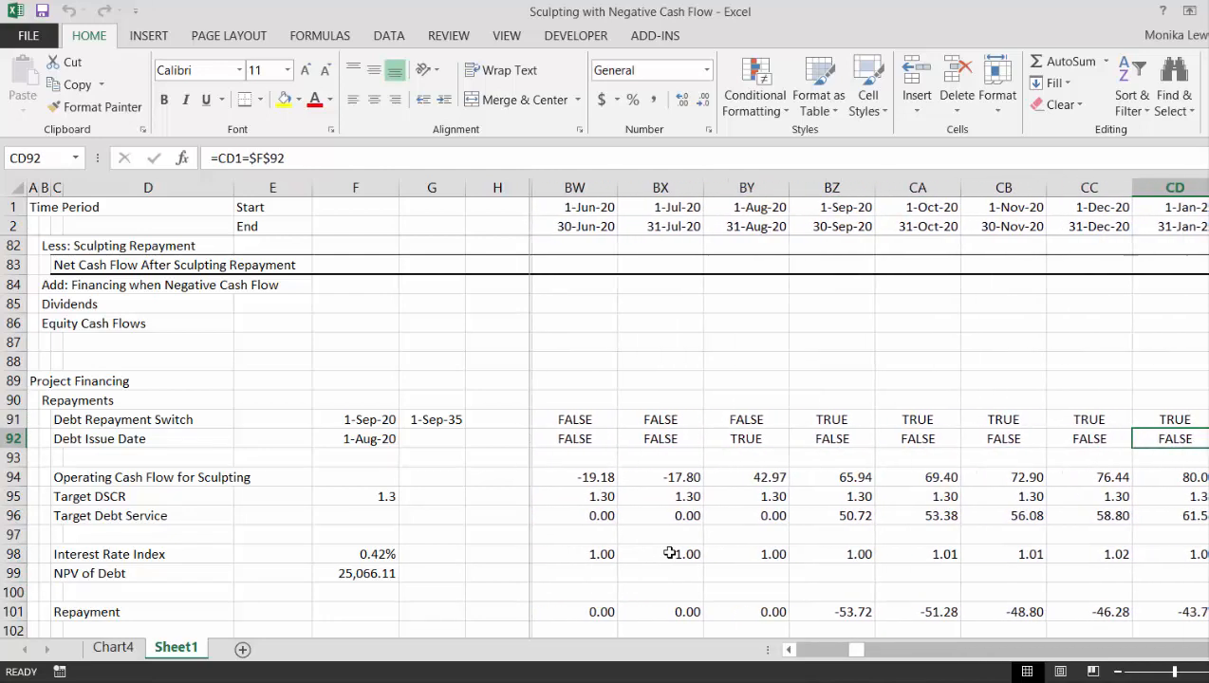
key(Left)
key(Left)
key(Left)
key(Left)
key(Left)
key(Right)
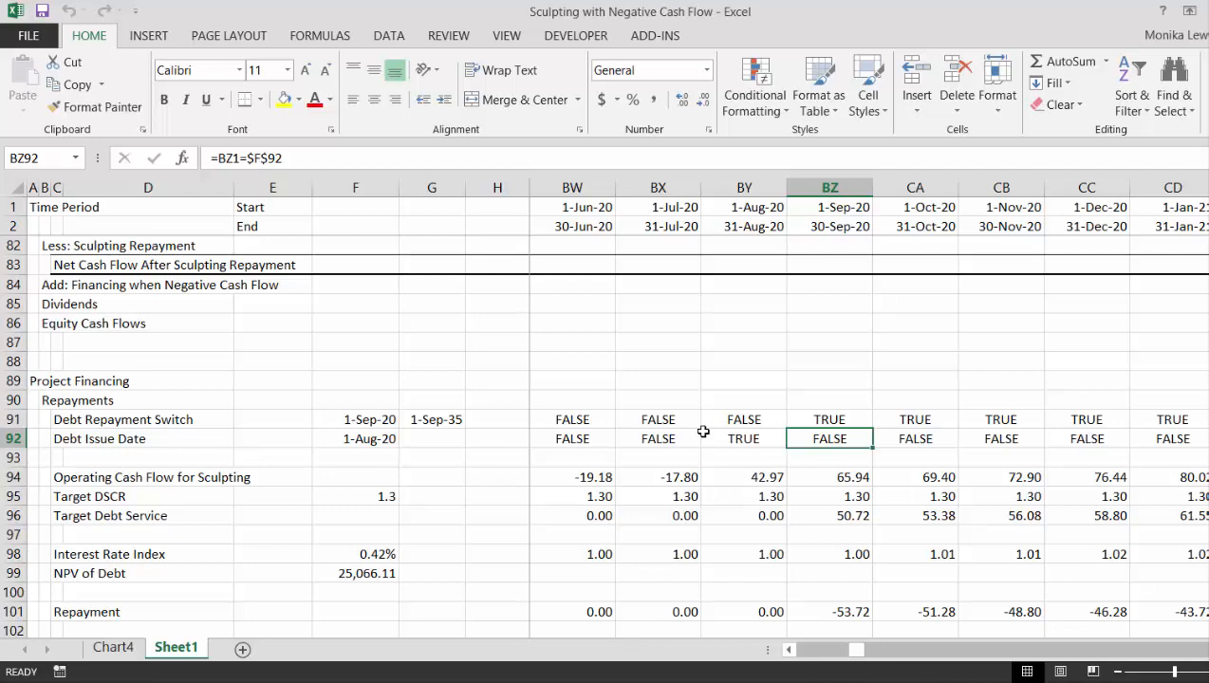
- Create a formula-based conditional formatting rule for all timeline columns from J onward, using the repayment switch condition =J$91
key(ctrl+Left)
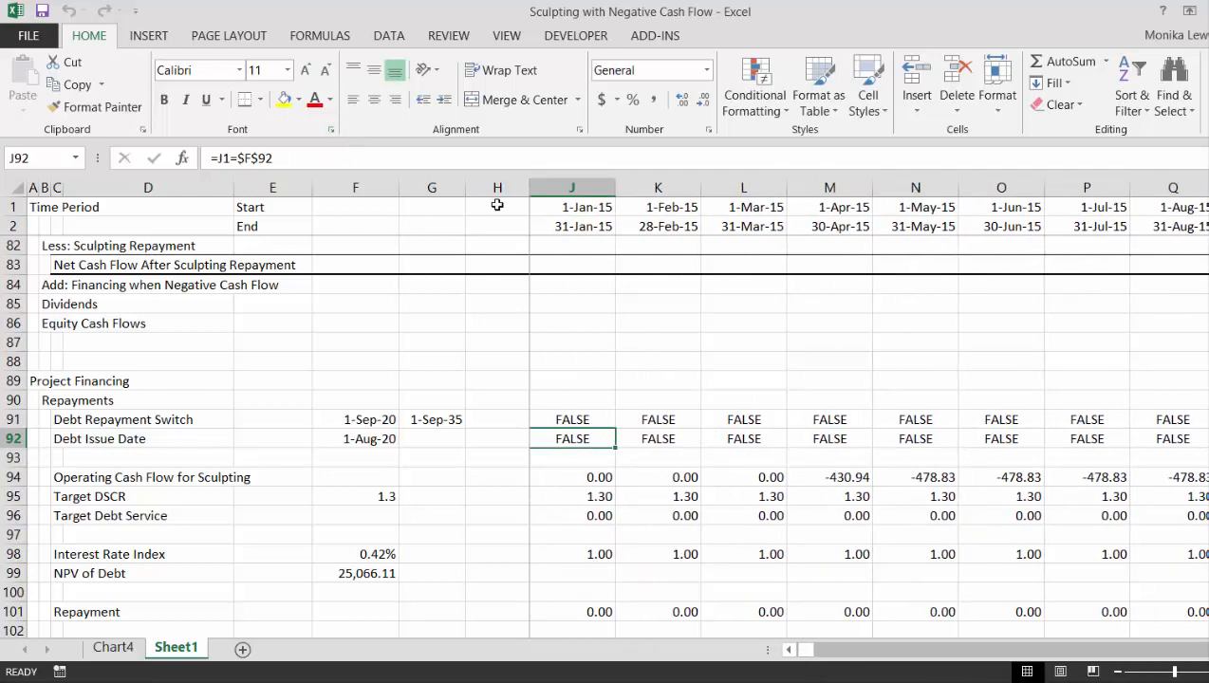
click(560, 183)
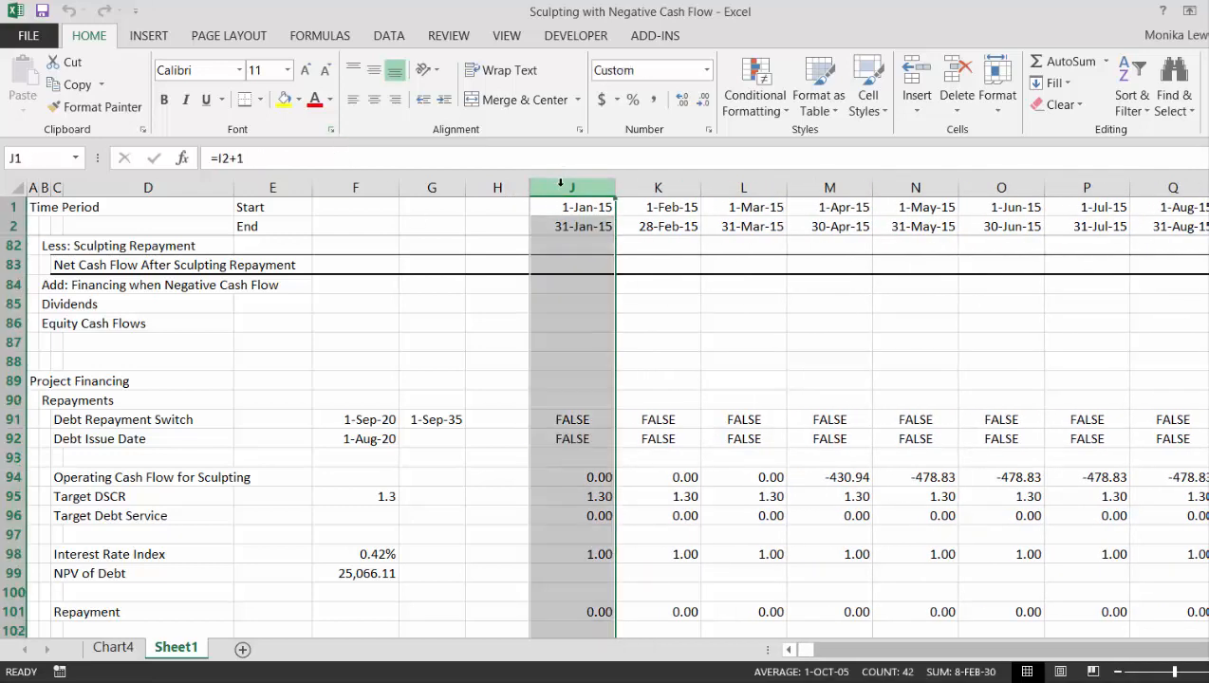
key(ctrl+shift+Right)
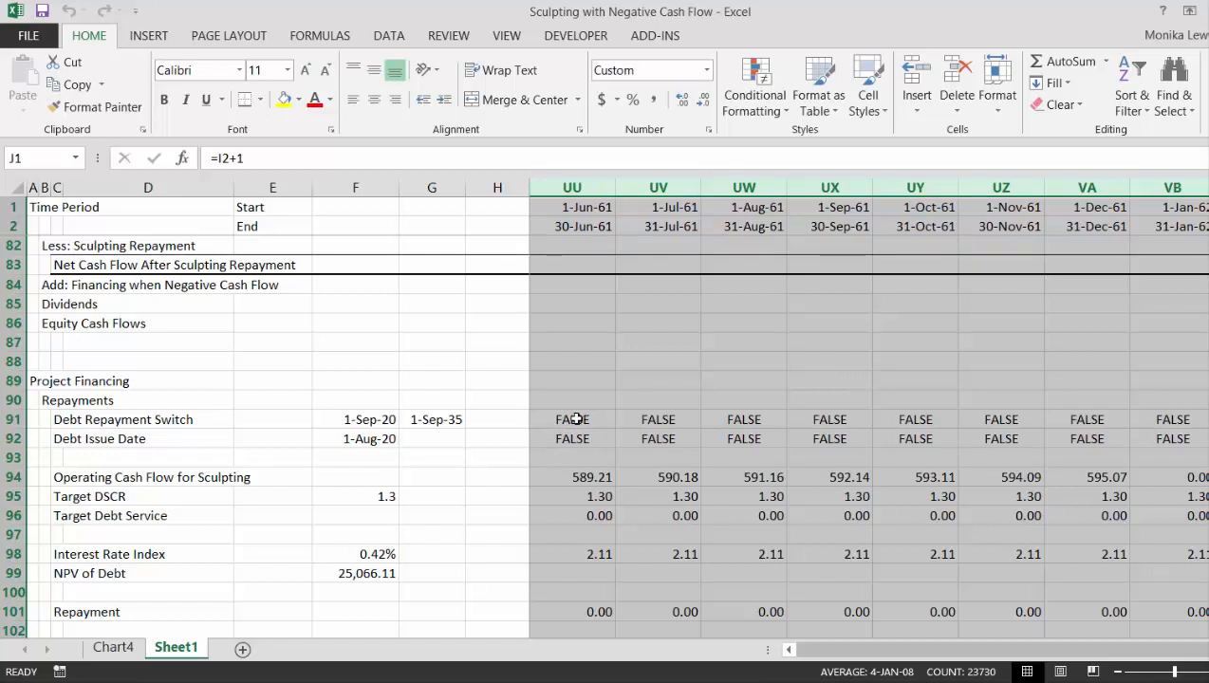
click(756, 102)
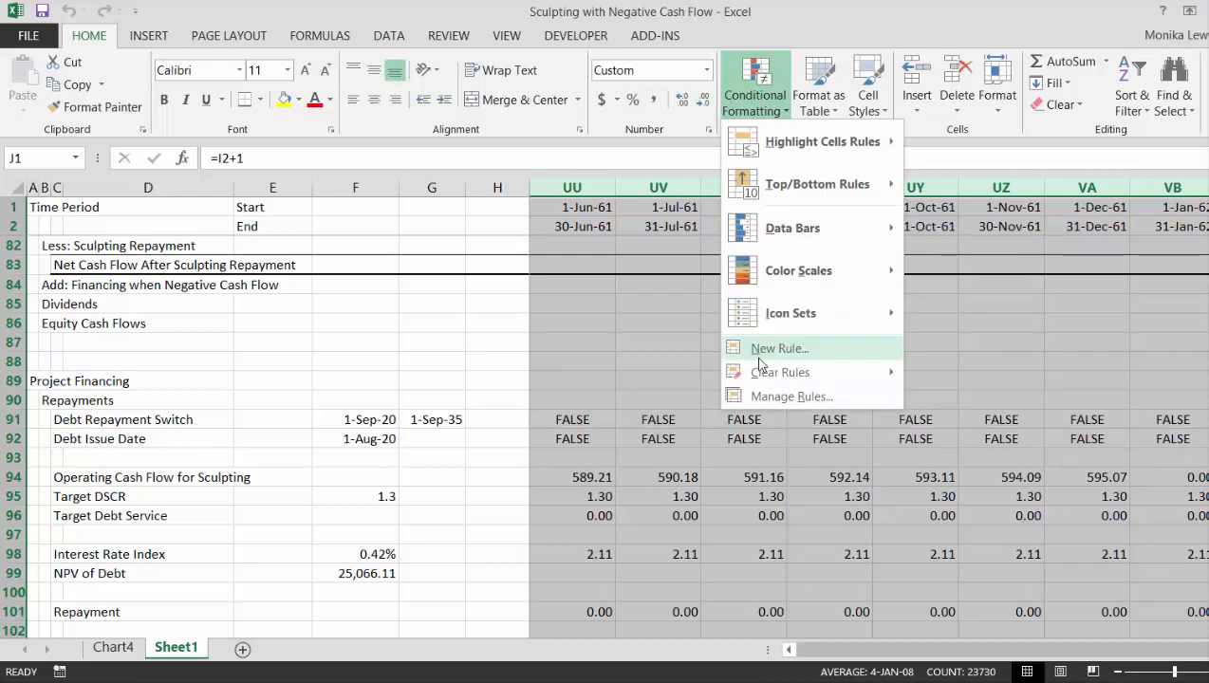
click(759, 349)
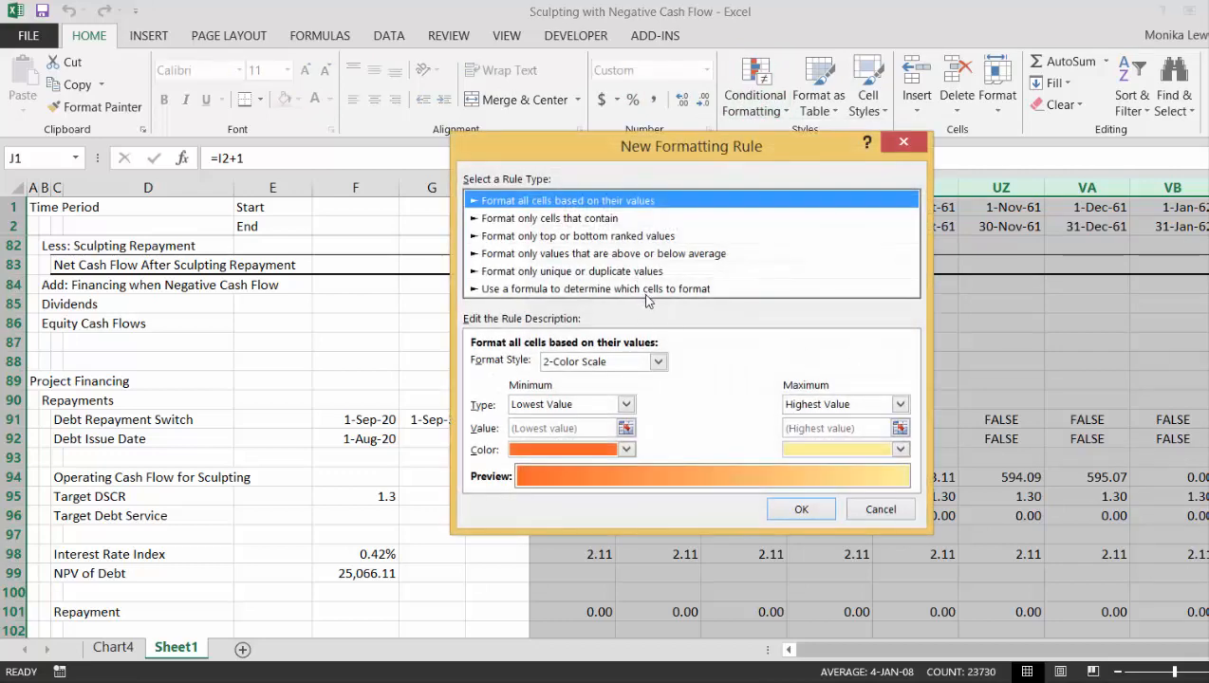
click(649, 289)
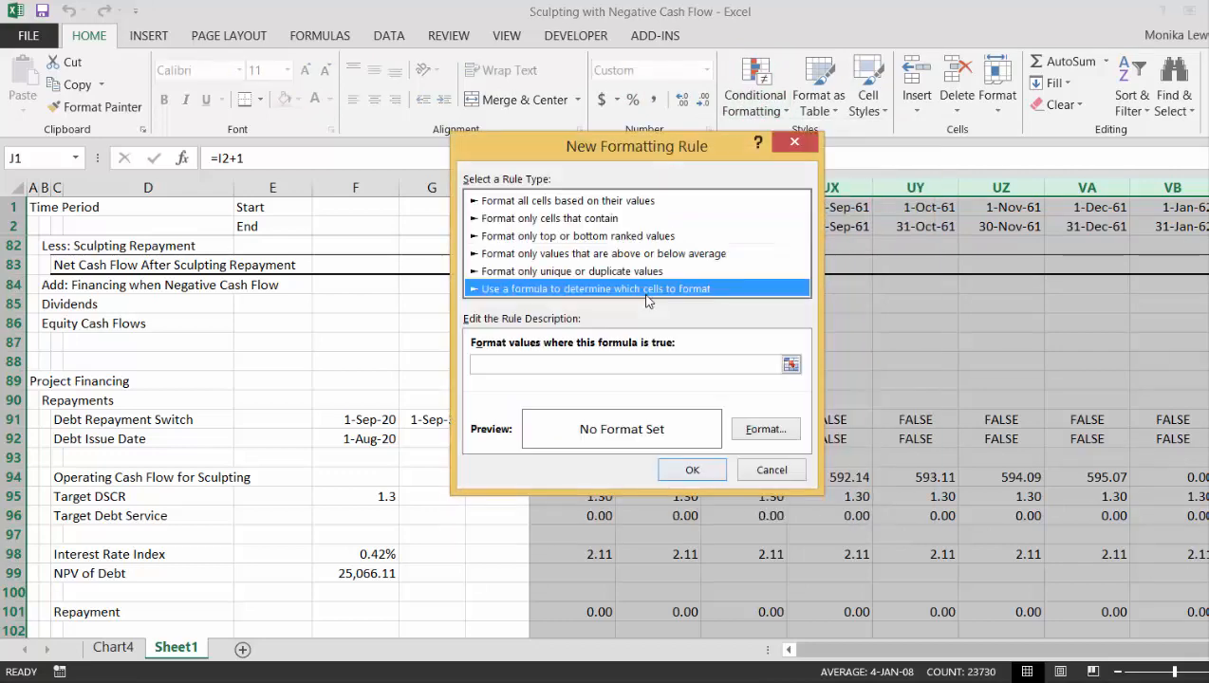
click(791, 367)
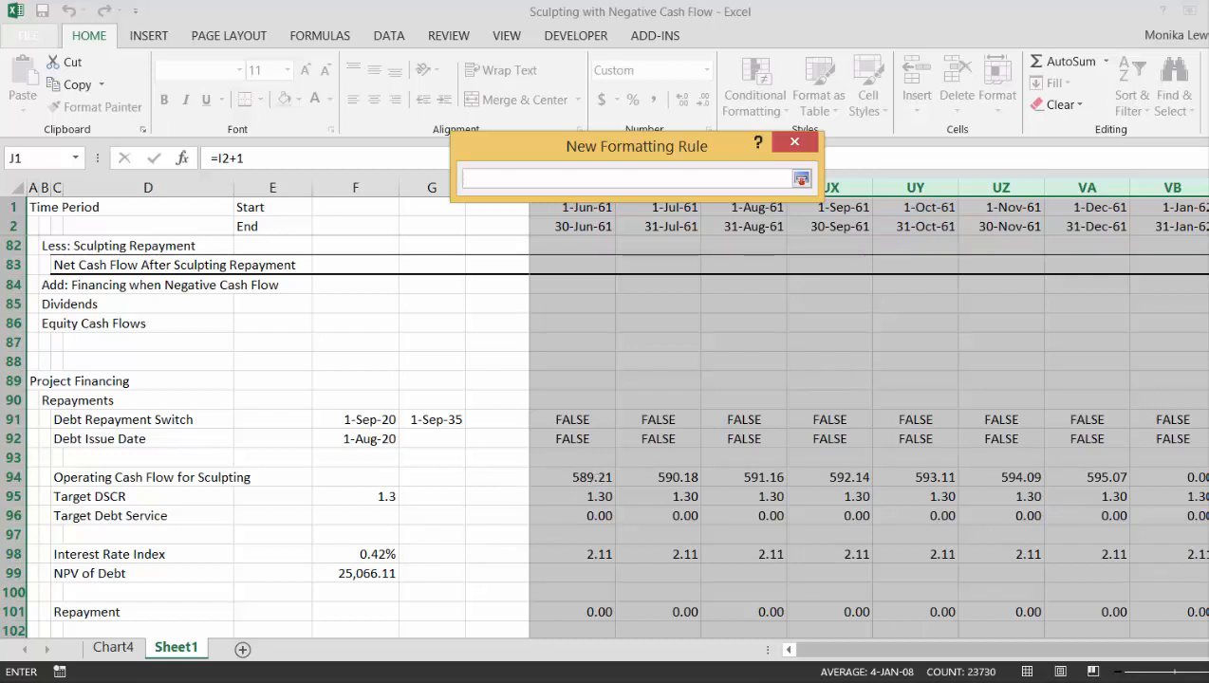
drag(1203, 651, 775, 656)
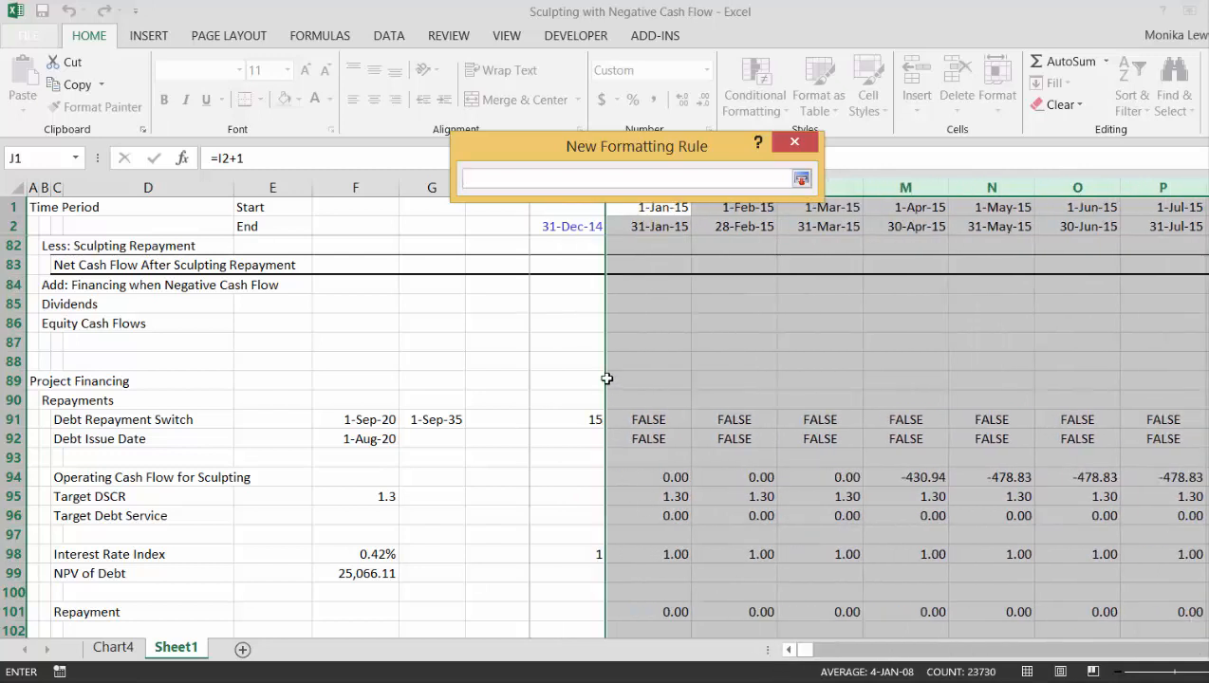
click(645, 424)
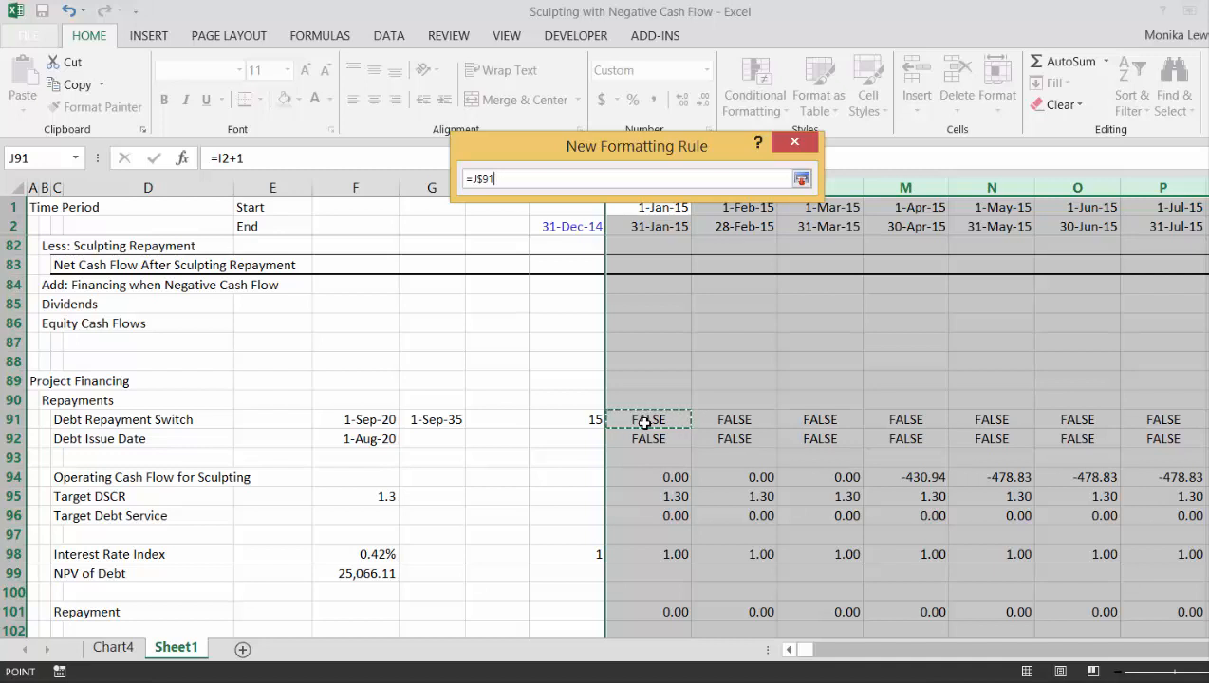
key(Return)
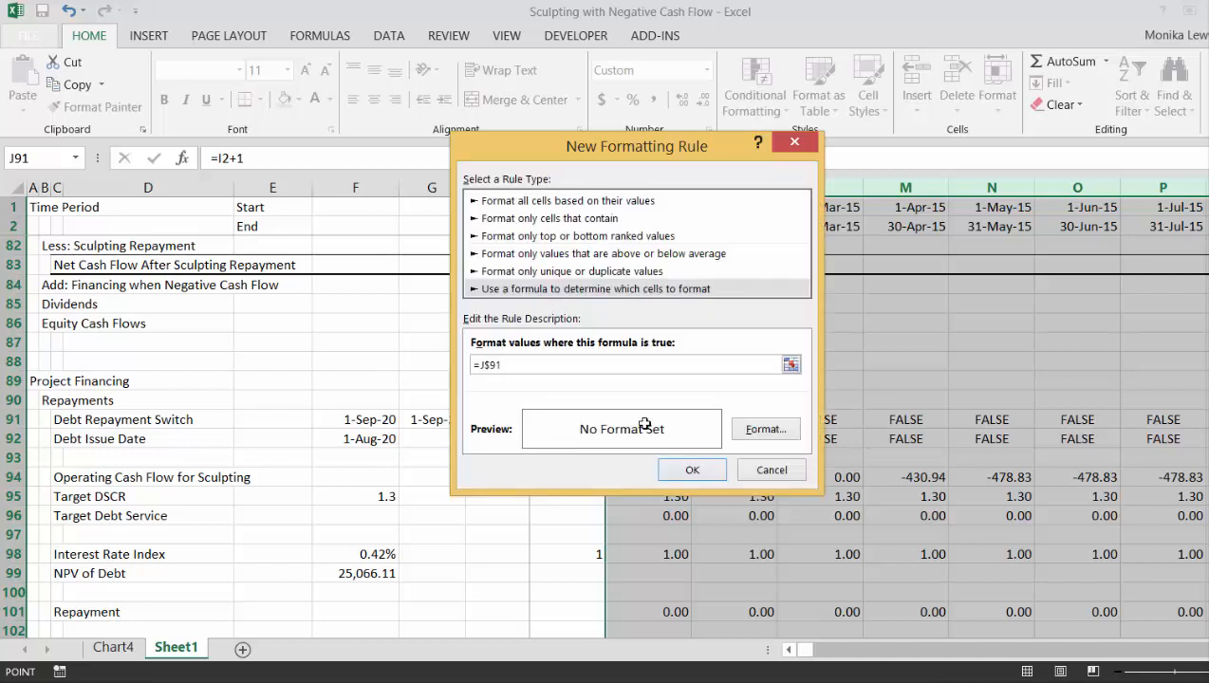
- Give the conditional formatting rule a light gold fill and apply it to the timeline columns
click(766, 431)
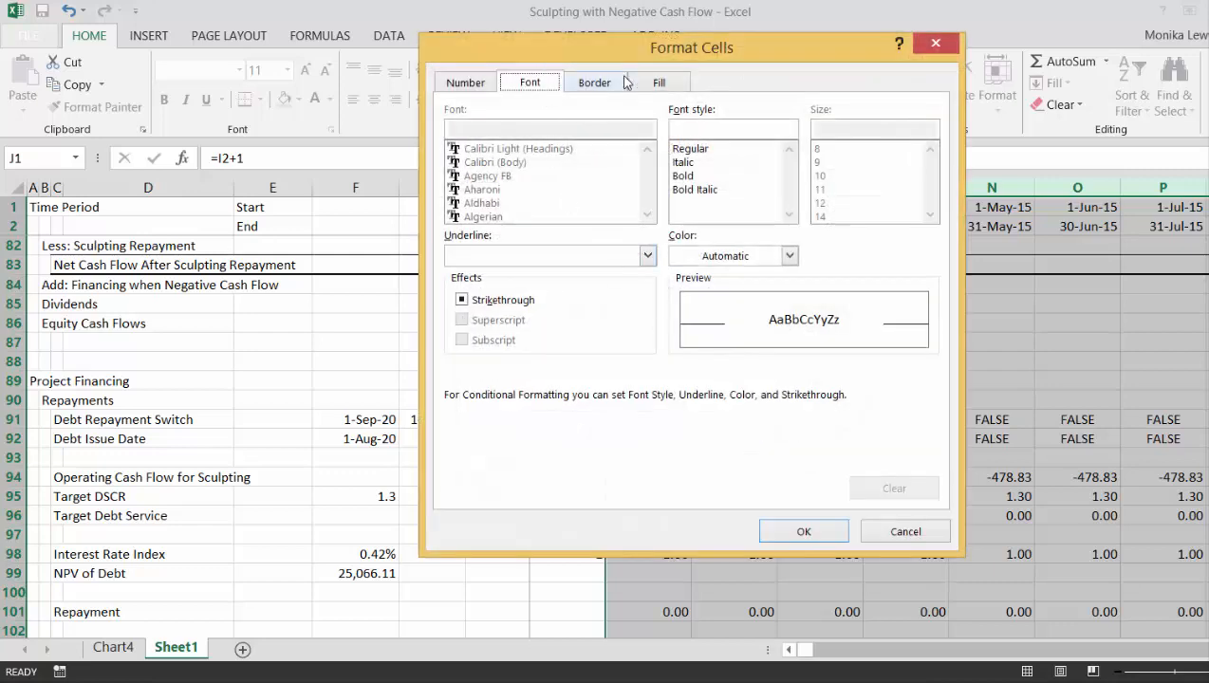
click(655, 84)
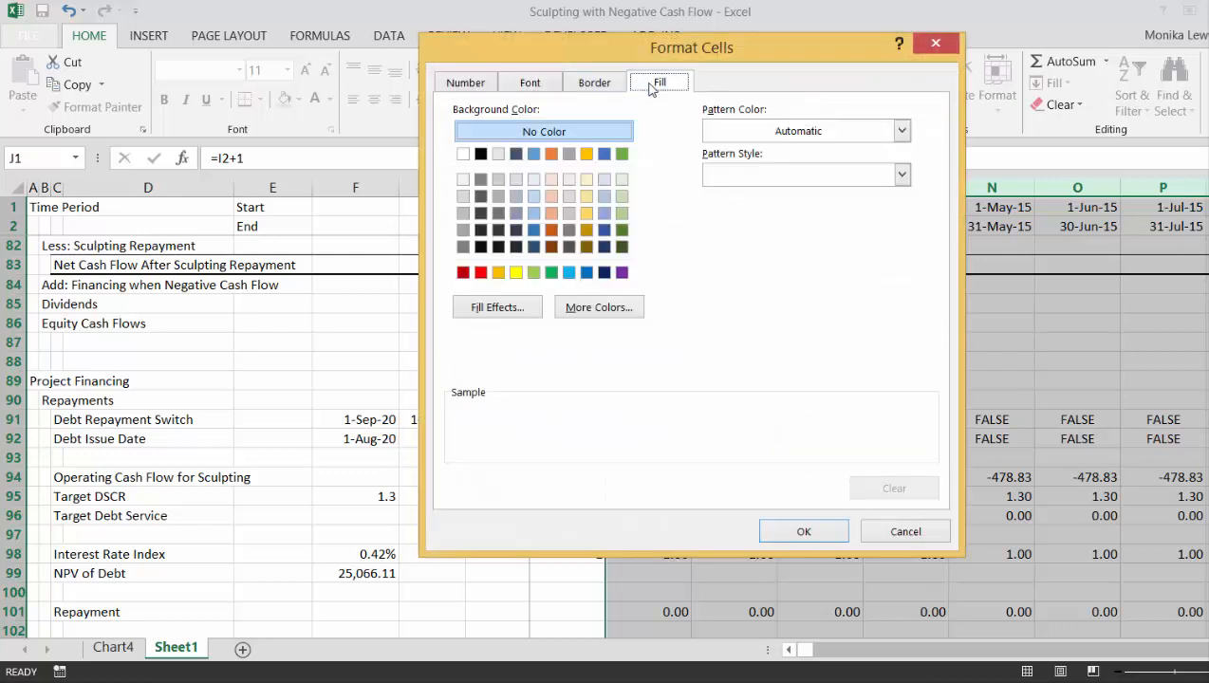
click(587, 180)
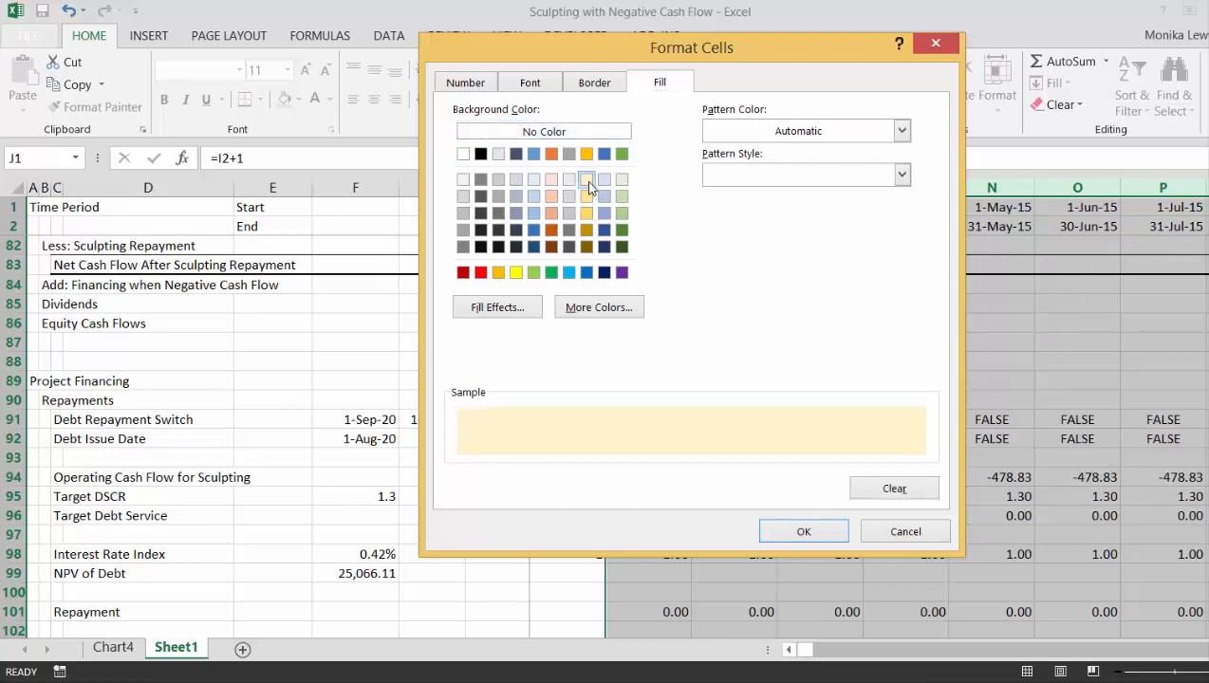
click(805, 533)
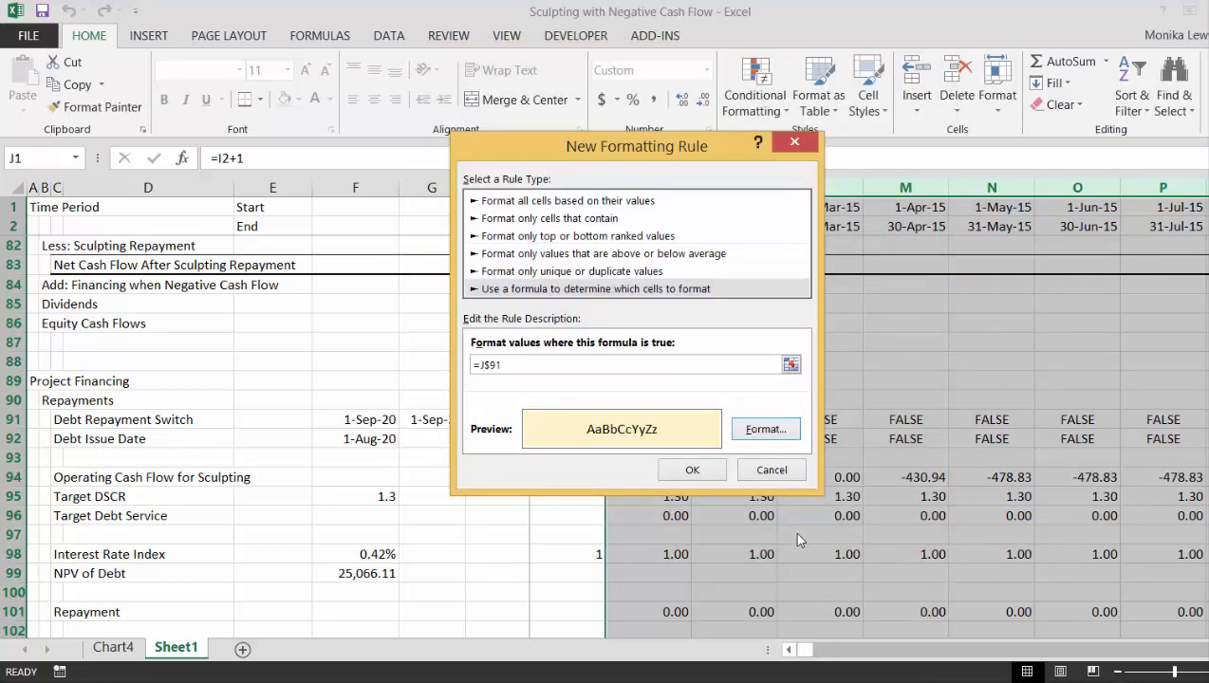
click(693, 472)
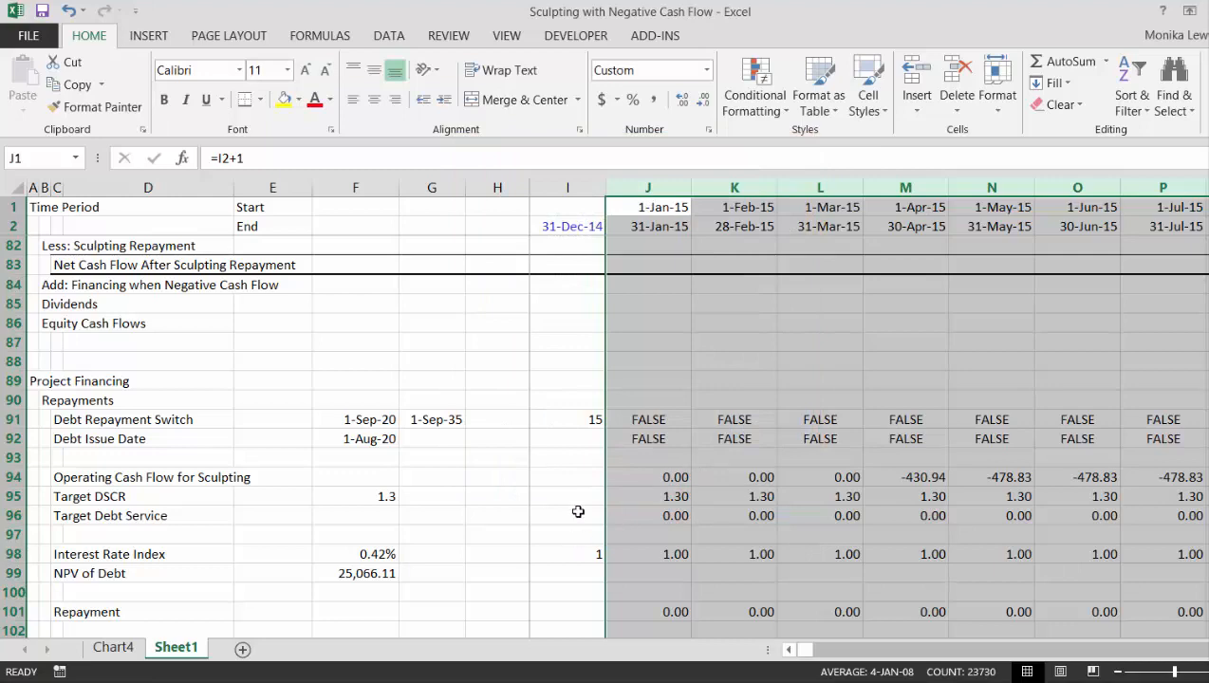
- Check the repayment-period shading along the Debt Issue Date row from January 2015 to beyond the September 2035 debt end
click(630, 444)
key(Right)
key(Right)
key(Right)
key(Right)
key(Right)
key(Right)
key(Right)
key(Right)
key(Right)
key(Right)
key(Right)
key(Right)
key(Right)
key(Right)
key(Right)
key(Right)
key(Right)
key(Right)
key(Right)
key(Right)
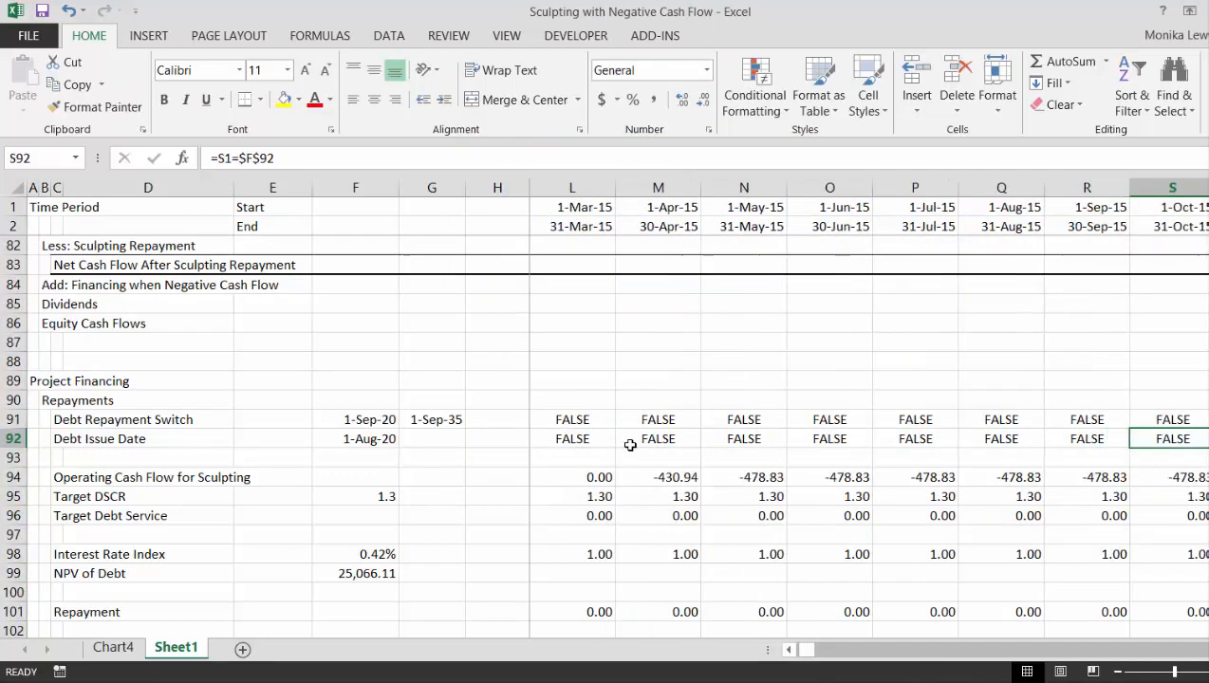
key(Right)
key(Right)
key(Right)
key(Right)
key(Right)
key(Right)
key(Right)
key(Right)
key(Right)
key(Right)
key(Right)
key(Right)
key(Right)
key(Right)
key(Right)
key(Right)
key(Right)
key(Right)
key(Right)
key(Right)
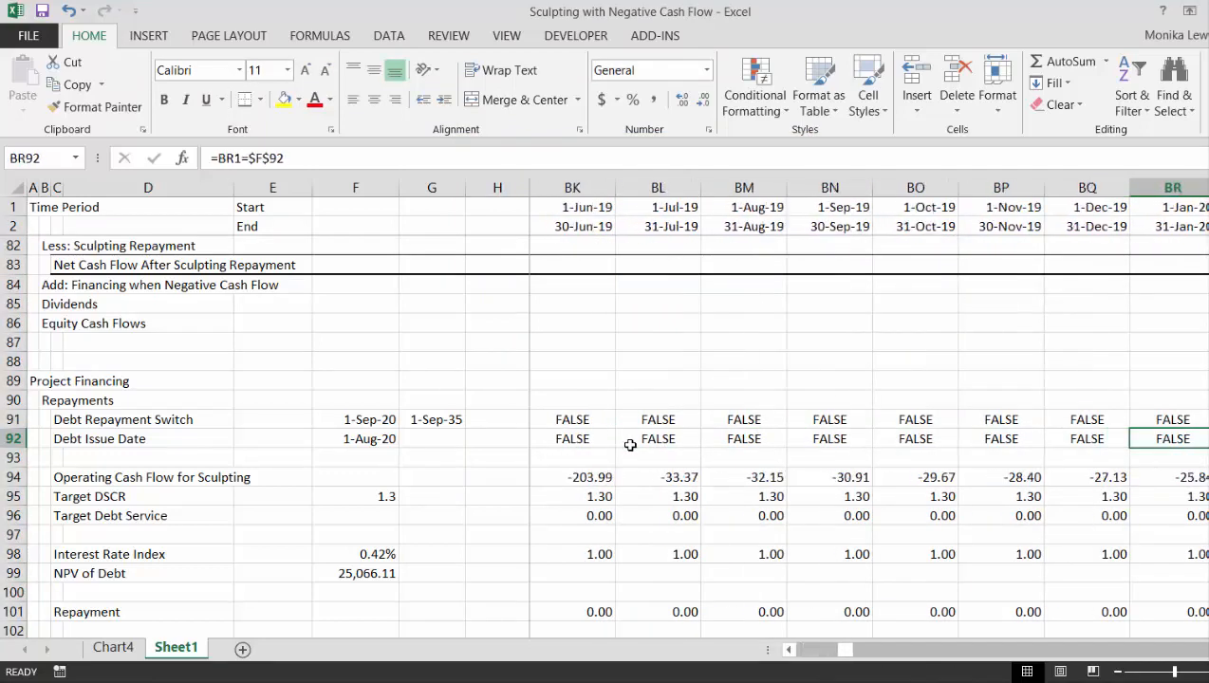
key(Right)
key(Right)
key(Right)
key(Right)
key(Right)
key(Right)
key(Right)
key(Right)
key(Right)
key(Right)
key(Right)
key(Right)
key(Right)
key(Right)
key(Right)
key(Right)
key(Right)
key(Right)
key(Right)
key(Right)
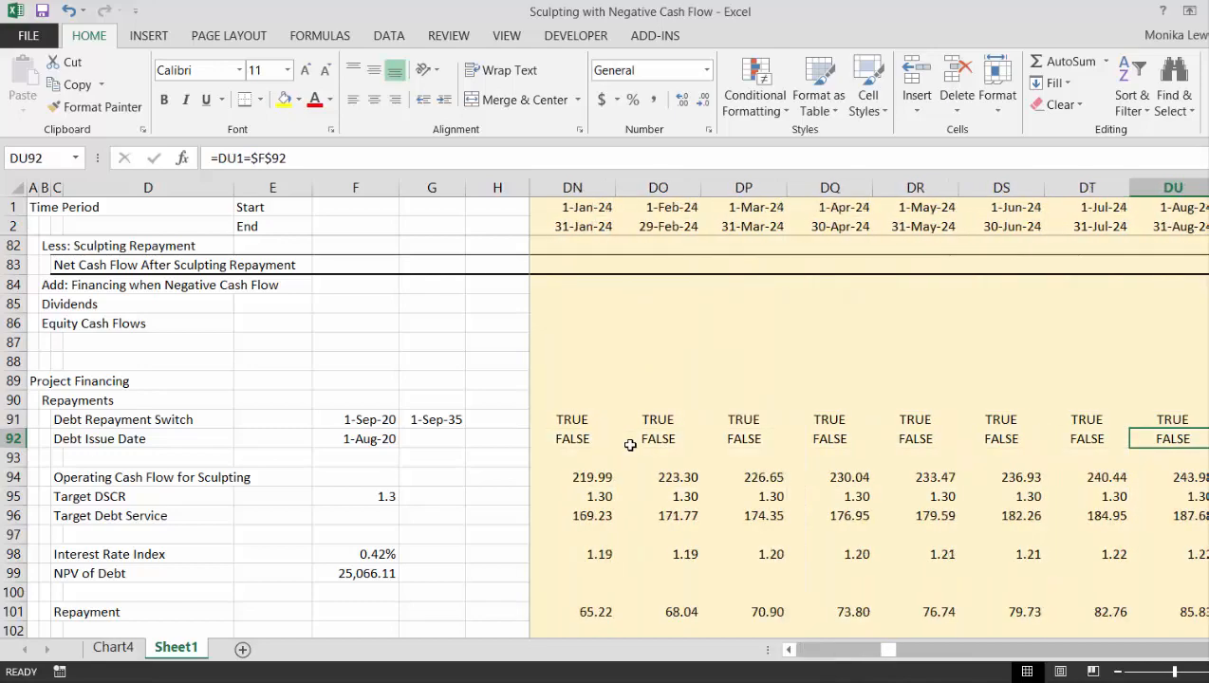
key(Right)
key(Right)
key(Right)
key(Right)
key(Right)
key(Right)
key(Right)
key(Right)
key(Right)
key(Right)
key(Right)
key(Right)
key(Right)
key(Right)
key(Right)
key(Right)
key(Right)
key(Right)
key(Right)
key(Right)
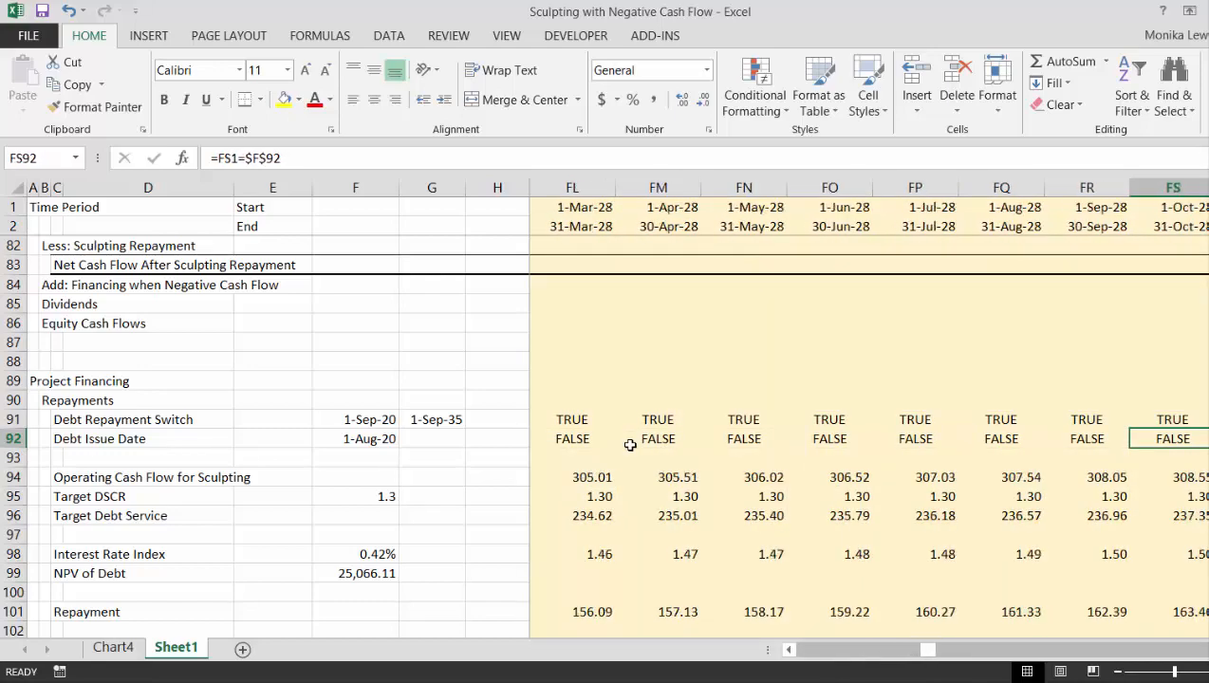
key(Right)
key(Right)
key(Right)
key(Right)
key(Right)
key(Right)
key(Right)
key(Right)
key(Right)
key(Right)
key(Right)
key(Right)
key(Right)
key(Right)
key(Right)
key(Right)
key(Right)
key(Right)
key(Right)
key(Right)
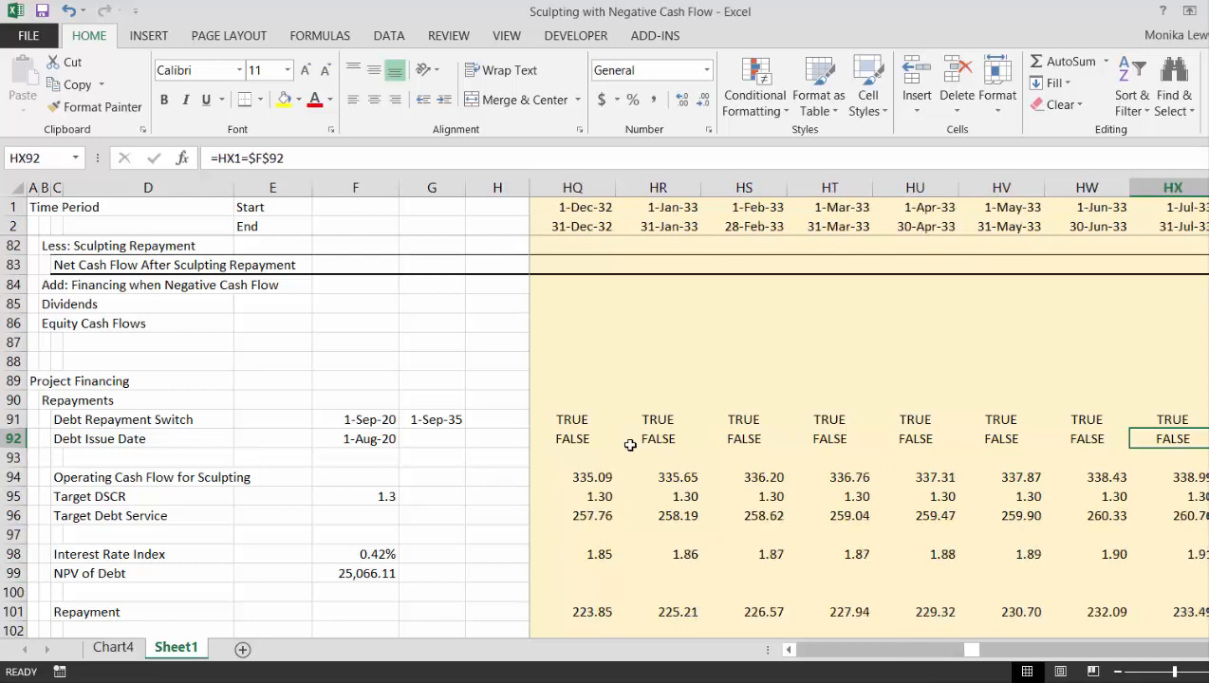
key(Right)
key(Right)
key(Right)
key(Right)
key(Right)
key(Right)
key(Right)
key(Right)
key(Right)
key(Right)
key(Right)
key(Right)
key(Right)
key(Right)
key(Right)
key(Right)
key(Right)
key(Right)
key(Right)
key(Right)
- Check the shading backward from 2036 through the repayment period and return to the start of the timeline
key(Left)
key(Left)
key(Left)
key(Left)
key(Left)
key(Left)
key(Left)
key(Left)
key(Left)
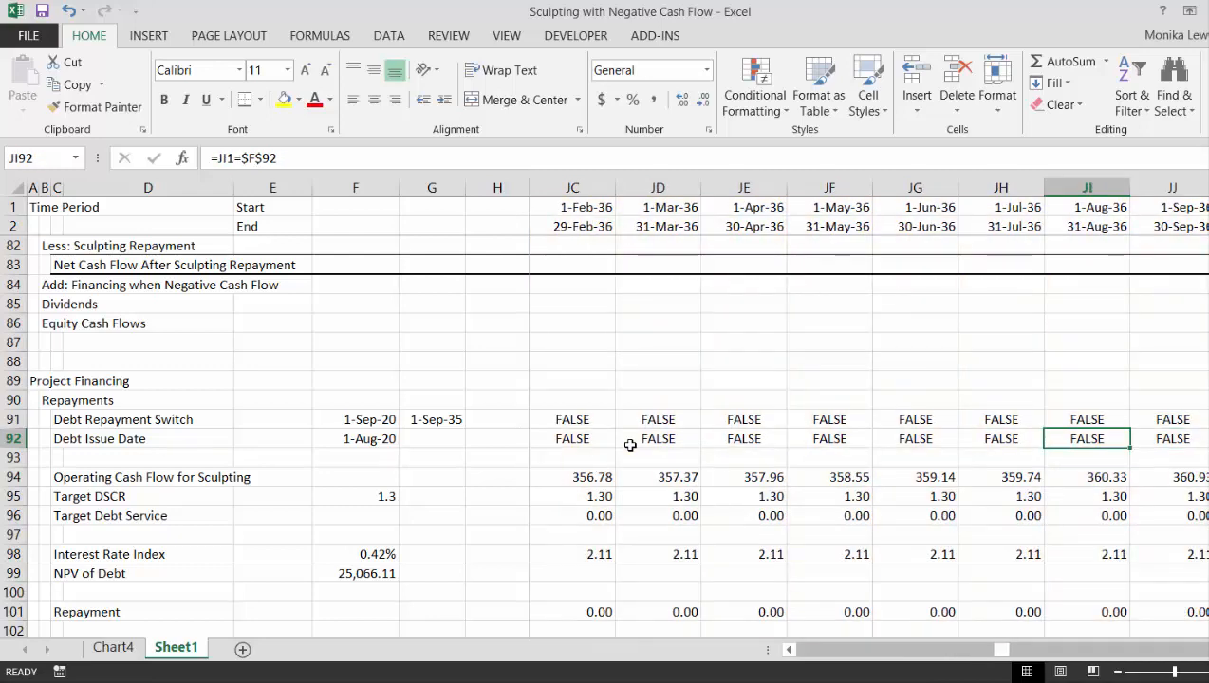
key(Left)
key(Left)
key(Left)
key(Left)
key(Left)
key(Left)
key(Left)
key(Left)
key(Left)
key(Left)
key(Left)
key(Left)
key(Left)
key(Left)
key(Left)
key(Left)
key(Left)
key(Left)
key(Left)
key(Left)
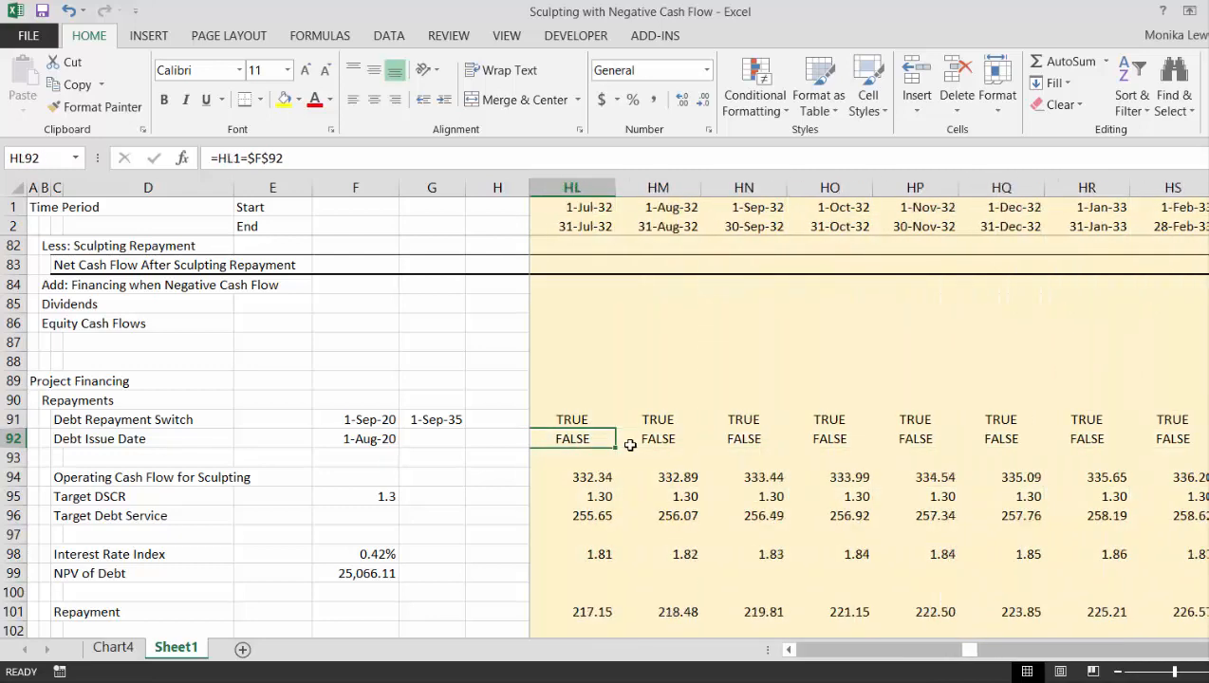
key(ctrl+Left)
key(Left)
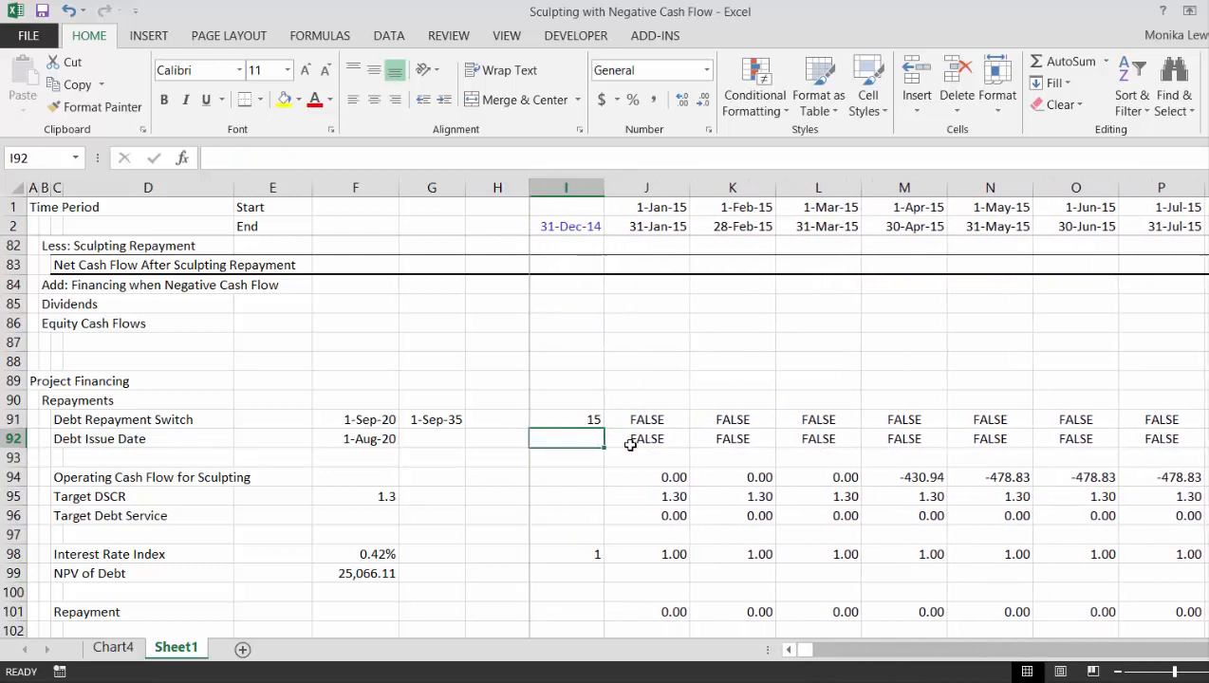
- Look over the Project Financing rows from the repayment switch down to the permanent and construction debt balances
key(Left)
key(Left)
key(Left)
key(Down)
key(Down)
key(Down)
key(Down)
key(Down)
key(Down)
key(Down)
key(Down)
key(Down)
key(Down)
key(Down)
key(Down)
key(Down)
key(Down)
key(Down)
key(Down)
key(Down)
key(Down)
key(Down)
key(Down)
key(Down)
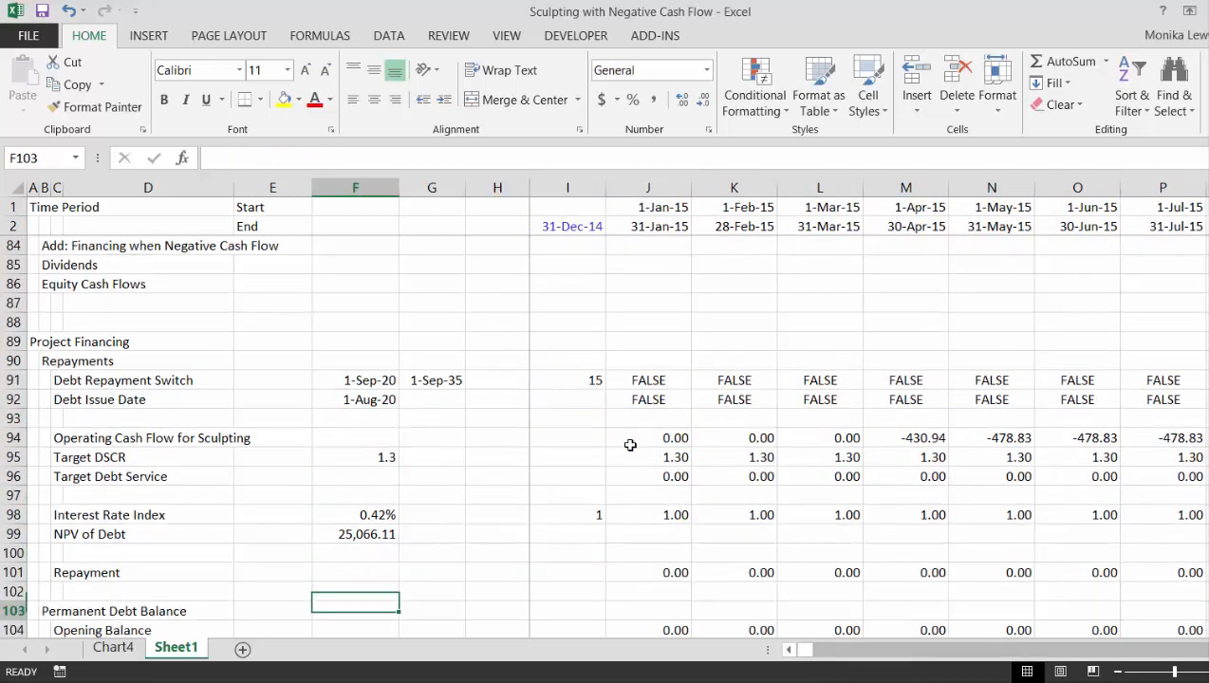
key(Up)
key(Up)
key(Up)
key(Up)
key(Up)
key(Up)
key(Up)
key(Up)
key(Up)
key(Up)
key(Up)
key(Up)
key(Up)
key(Up)
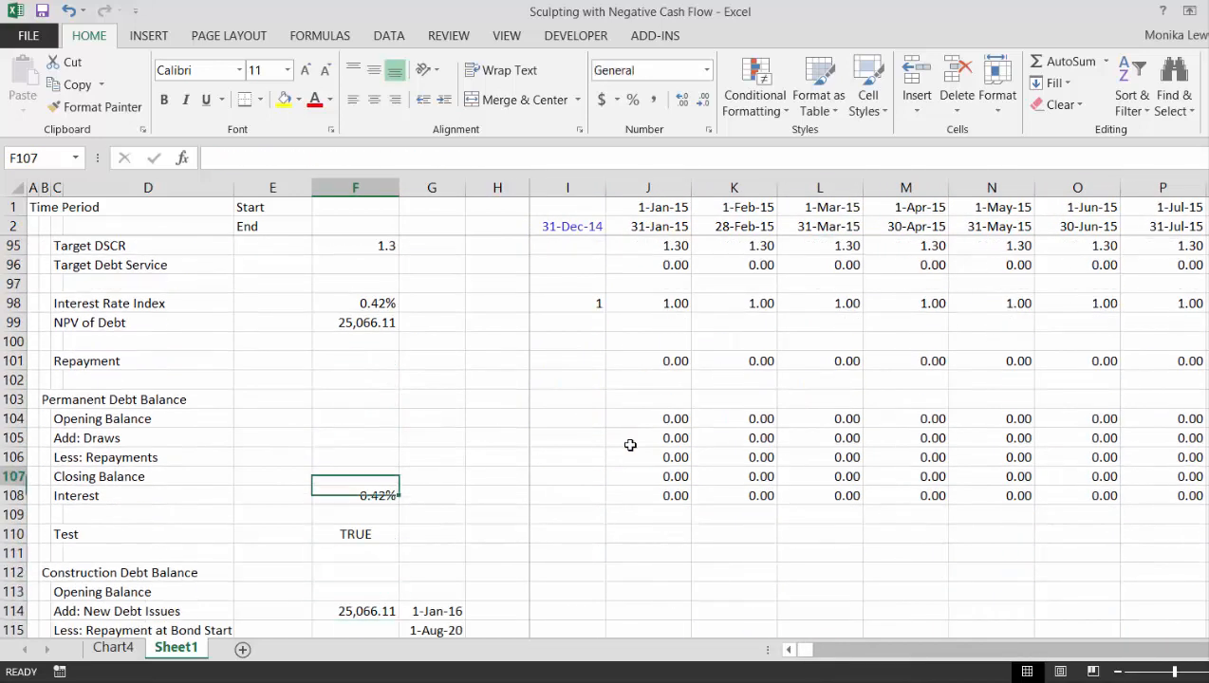
- Look along the permanent debt balance rows as far as June 2016 and return to the row labels
key(Right)
key(Right)
key(Right)
key(Right)
key(Right)
key(Right)
key(Right)
key(Right)
key(Right)
key(Right)
key(Right)
key(Right)
key(Right)
key(Right)
key(Right)
key(Right)
key(Right)
key(Right)
key(Right)
key(Right)
key(Right)
key(Right)
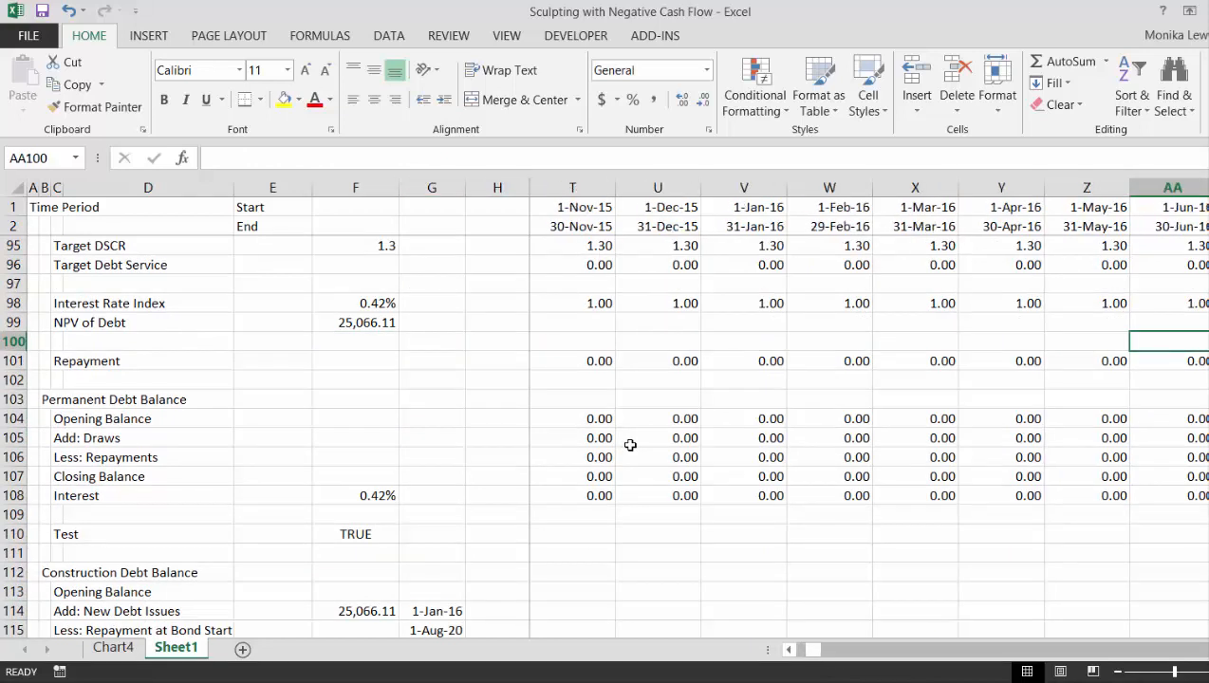
key(Left)
key(Left)
key(Left)
key(Left)
key(Left)
key(Left)
key(Left)
key(Left)
key(Left)
key(Left)
key(Left)
key(Left)
key(Left)
key(Left)
key(Left)
key(Left)
key(Left)
key(Left)
key(Left)
key(Left)
key(Left)
key(Left)
key(Left)
key(Left)
key(Left)
key(Left)
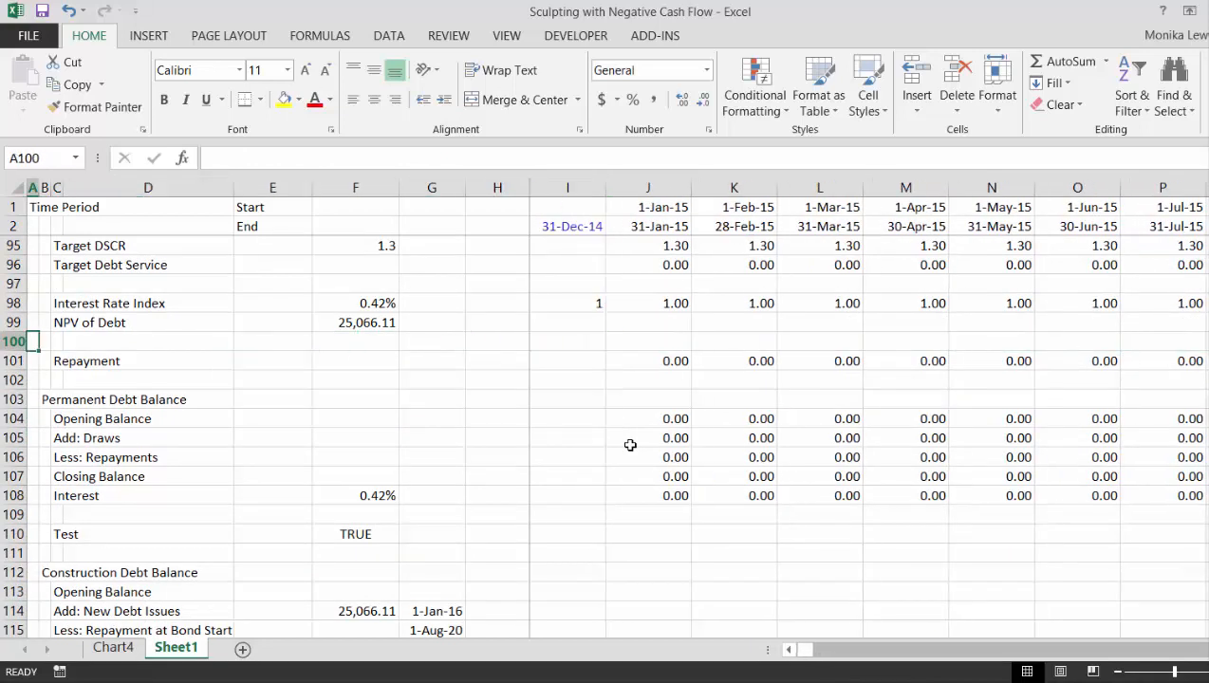
- Review the Sculpted Debt assumptions for target DSCR, interest rate and start of repayment
key(Up)
key(Up)
key(Up)
key(Up)
key(Up)
key(Up)
key(Up)
key(Up)
key(Up)
key(Up)
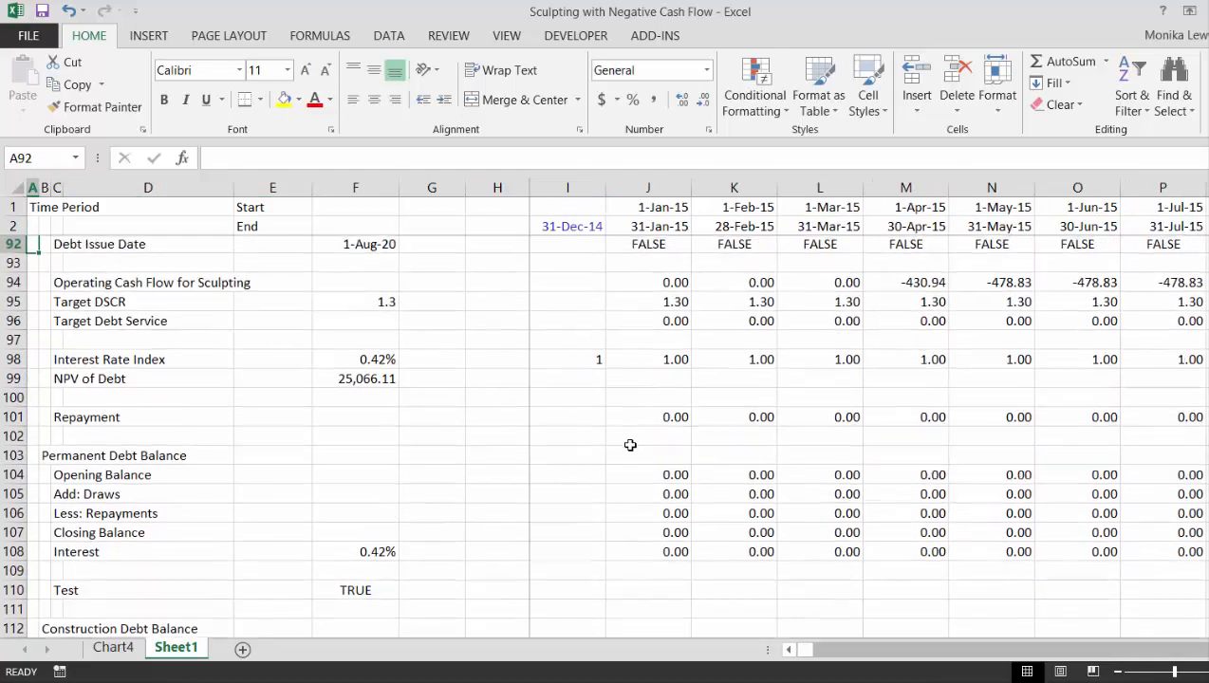
key(Up)
key(Up)
key(Up)
key(Up)
key(Up)
key(Up)
key(Up)
key(Up)
key(Up)
key(Up)
key(Up)
key(Up)
key(Up)
key(Up)
key(Up)
key(Up)
key(Up)
key(Up)
key(Up)
key(Up)
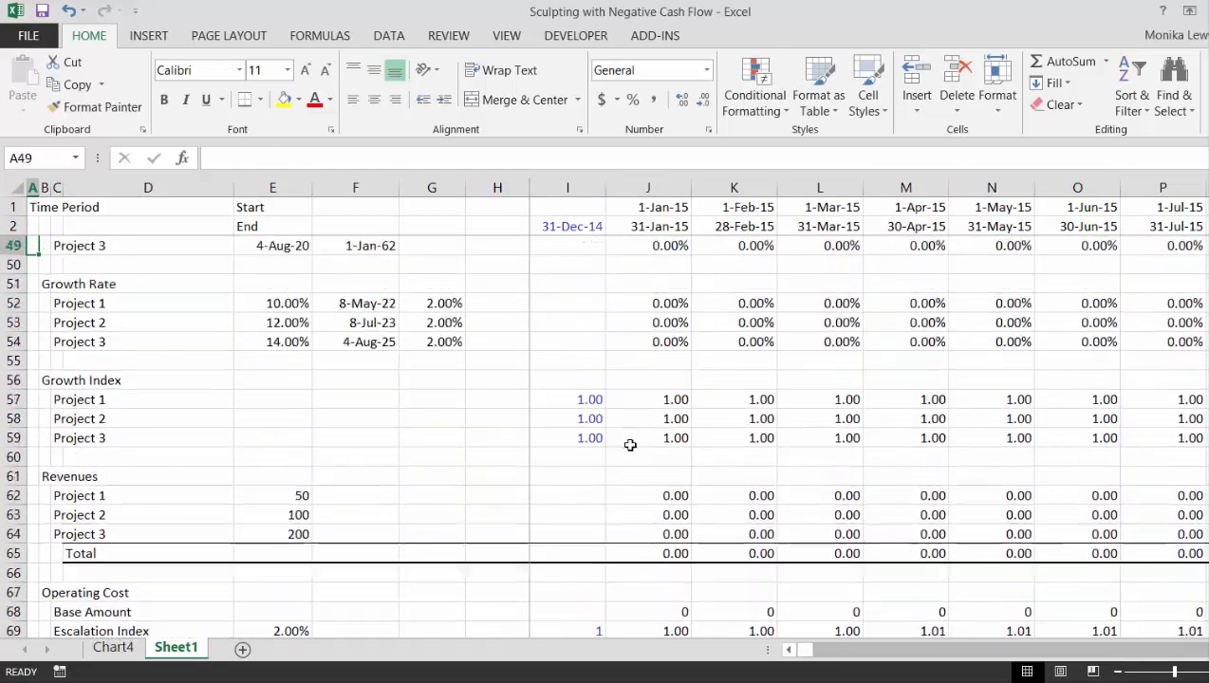
key(Up)
key(Up)
key(Up)
key(Up)
key(Up)
key(Up)
key(Up)
key(Up)
key(Up)
key(Up)
key(Up)
key(Up)
key(Up)
key(Up)
key(Up)
key(Up)
key(Up)
key(Up)
key(Up)
key(Up)
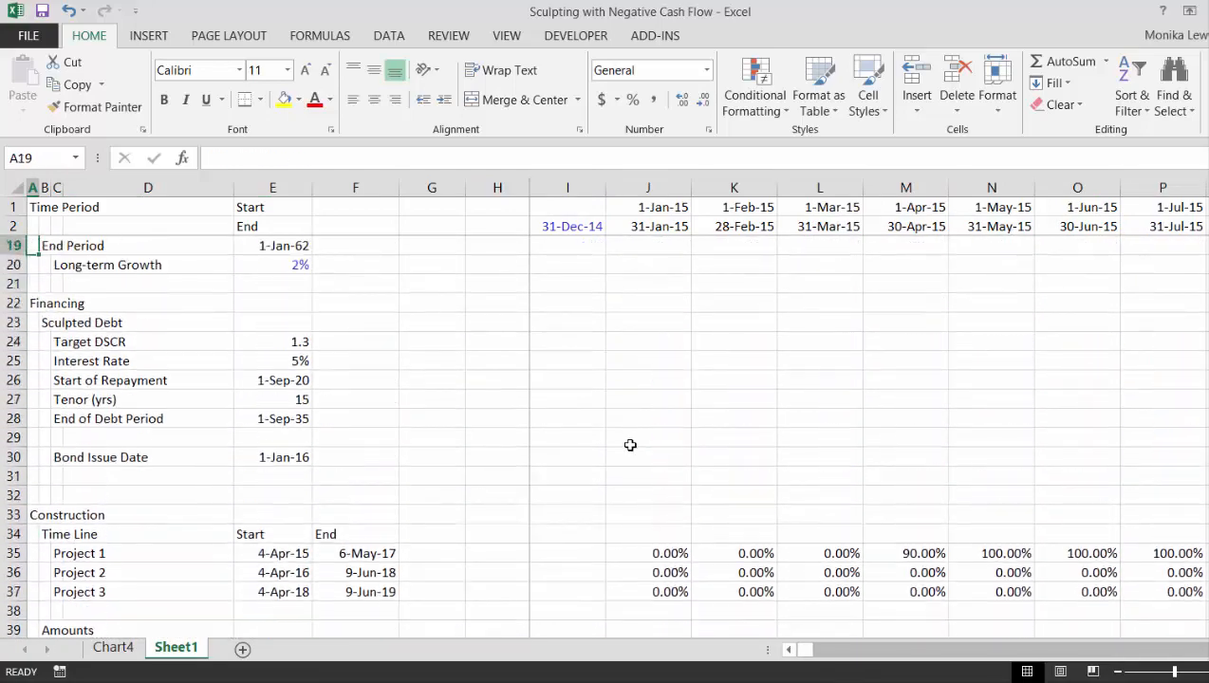
key(Down)
key(Down)
key(Down)
key(Down)
key(Down)
key(Down)
key(Down)
key(Right)
key(Right)
key(Right)
key(Right)
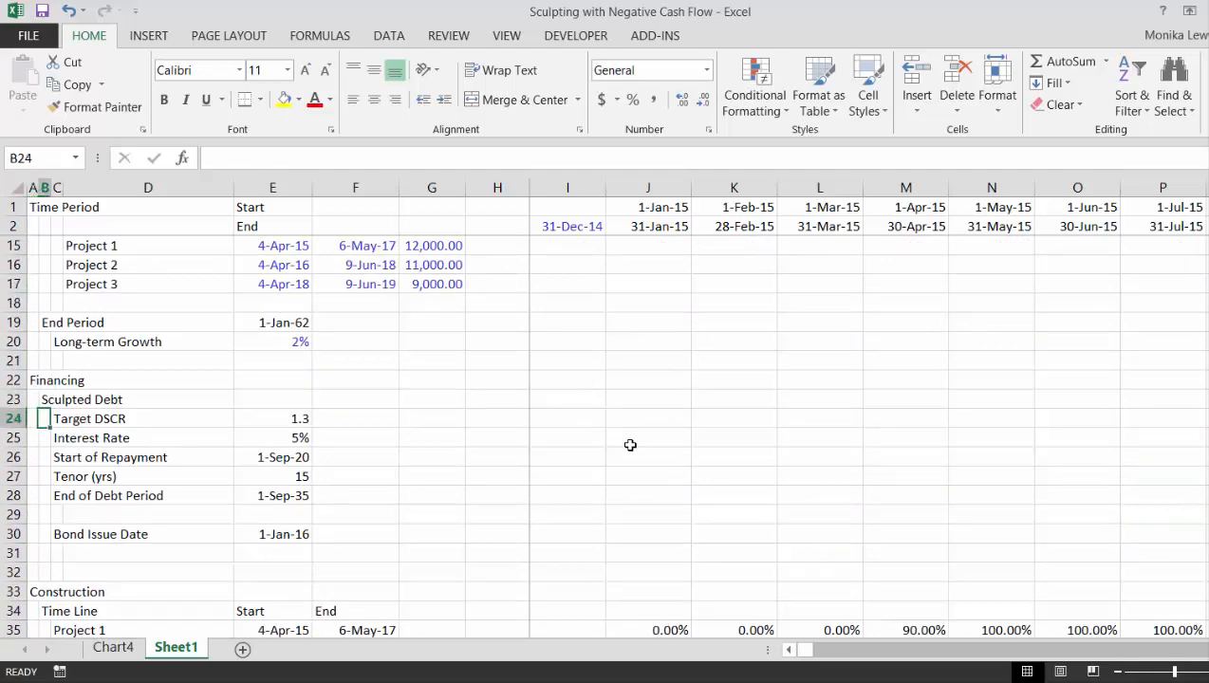
key(Down)
key(Down)
key(Down)
key(Down)
key(Down)
key(Down)
key(Down)
key(Down)
key(Down)
key(Down)
key(Down)
key(Down)
key(Down)
key(Down)
key(Down)
key(Down)
key(Down)
key(Down)
key(Down)
key(Down)
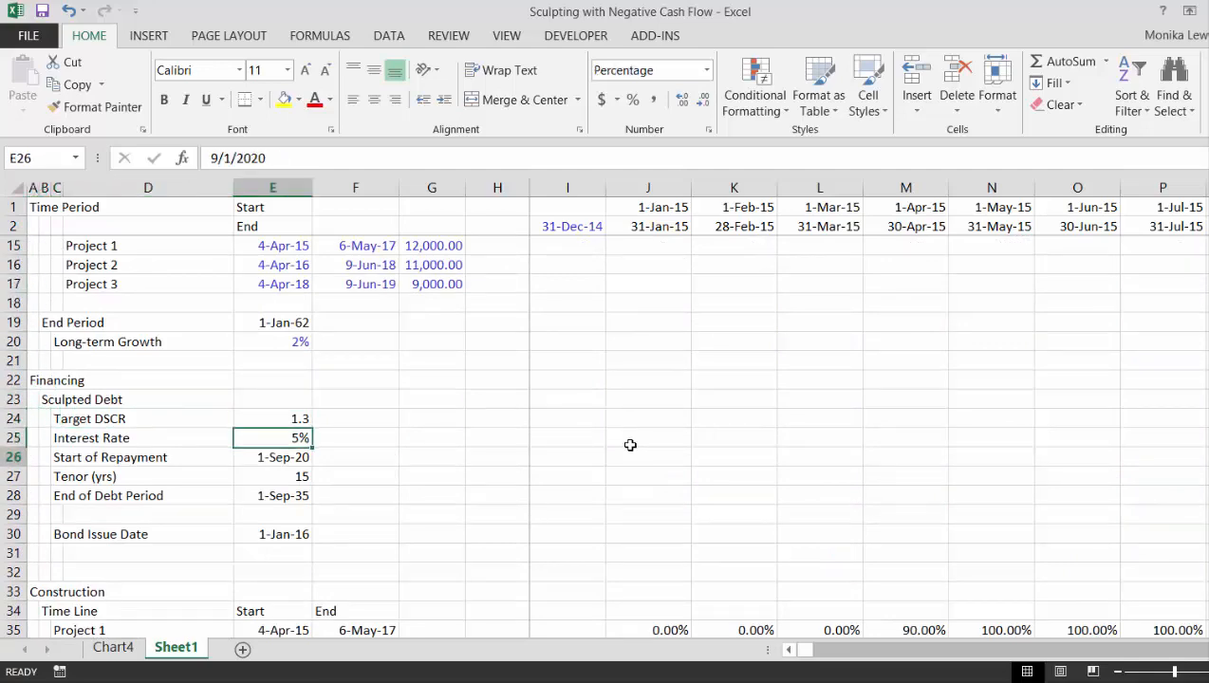
- Look through the model from the financing assumptions to the Construction Debt Balance and back up to the Net Cash Flow section
key(Down)
key(Down)
key(Down)
key(Down)
key(Down)
key(Down)
key(Down)
key(Down)
key(Down)
key(Down)
key(Down)
key(Down)
key(Down)
key(Down)
key(Down)
key(Down)
key(Down)
key(Down)
key(Down)
key(Down)
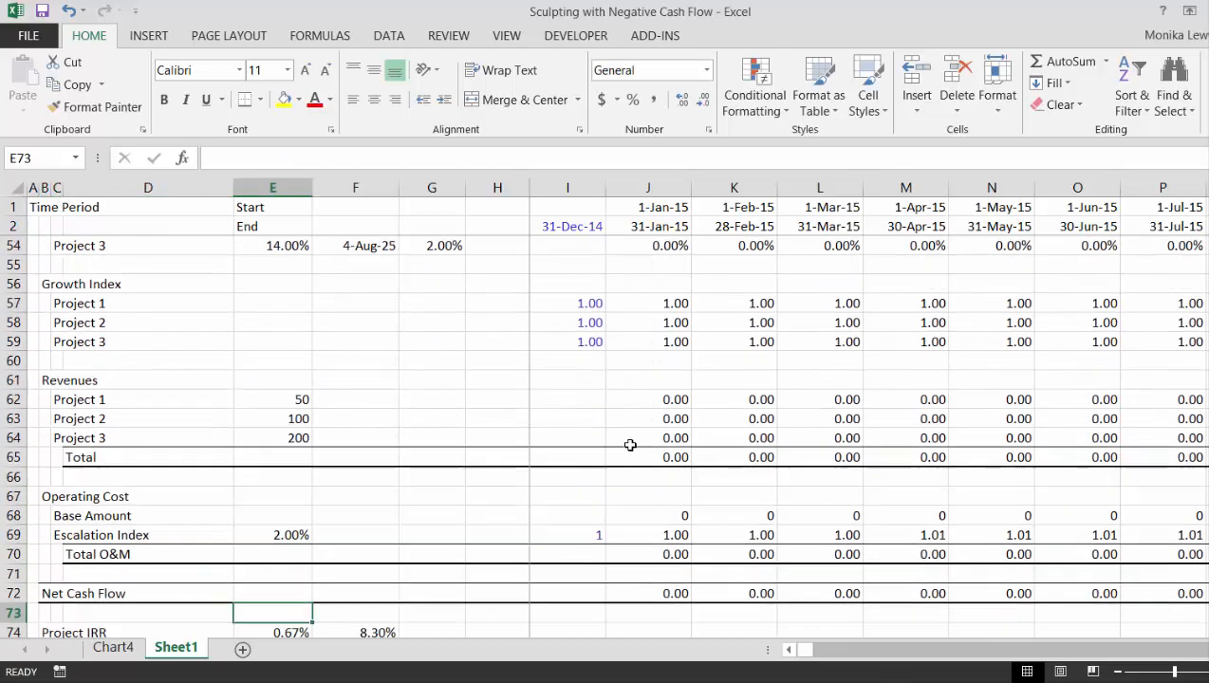
key(Down)
key(Down)
key(Down)
key(Down)
key(Down)
key(Down)
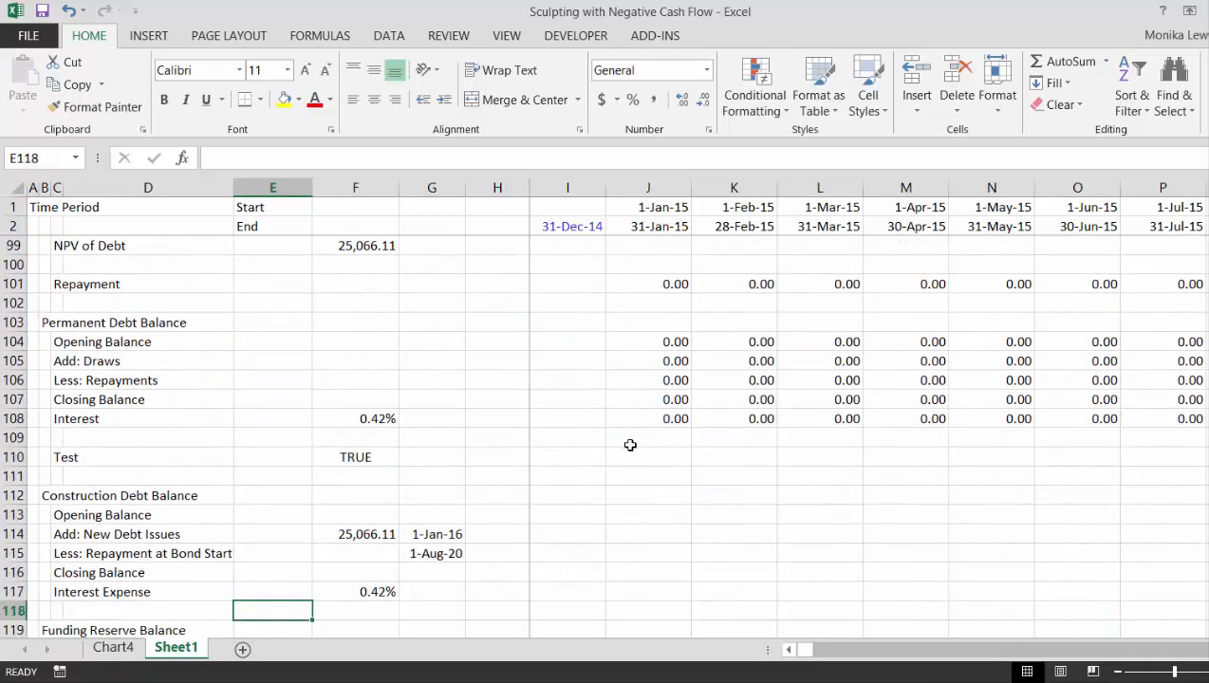
key(Up)
key(Up)
key(Up)
key(Up)
key(Up)
key(Up)
key(Up)
key(Up)
key(Up)
key(Up)
key(Up)
key(Up)
key(Up)
key(Up)
key(Up)
key(Up)
key(Up)
key(Up)
key(Up)
key(Up)
key(Up)
key(Up)
key(Up)
key(Up)
key(Up)
key(Up)
key(Up)
key(Up)
key(Up)
key(Up)
key(Up)
key(Up)
key(Up)
key(Up)
key(Up)
key(Up)
key(Up)
key(Up)
key(Up)
key(Up)
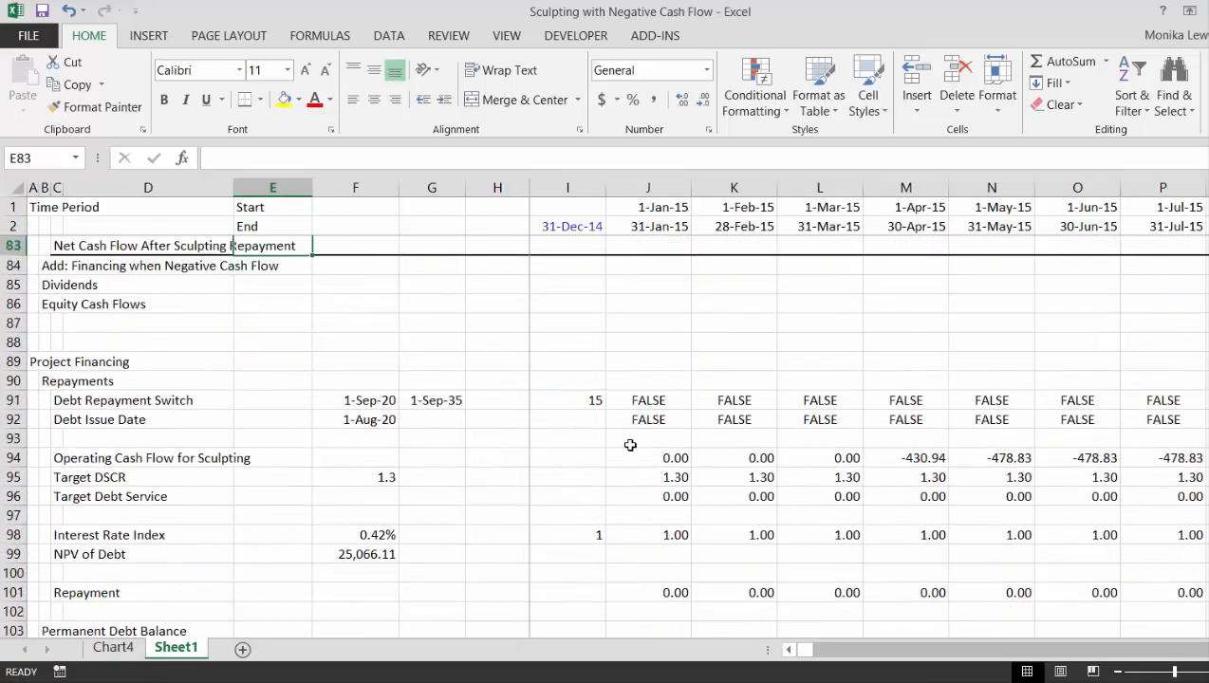
- Examine the net cash flow rows from construction into the repayment period, down to the 2021 Repayment values
key(Right)
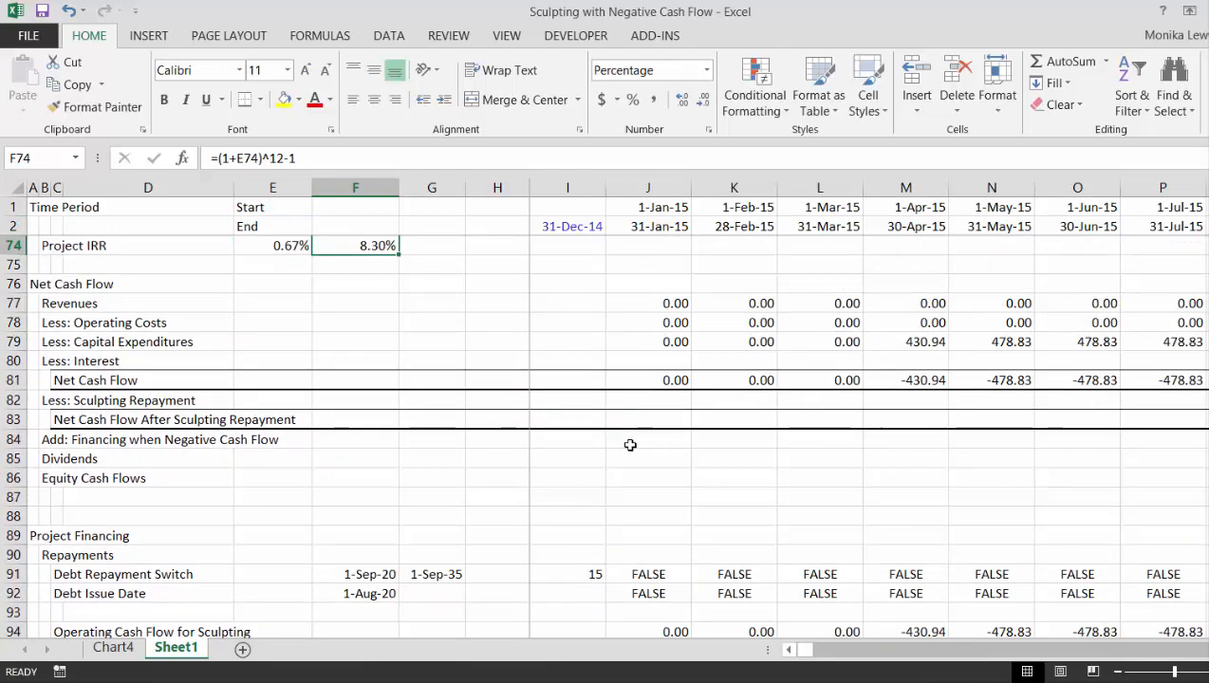
key(Right)
key(Right)
key(Right)
key(Right)
key(Right)
key(Right)
key(Right)
key(Right)
key(Right)
key(Right)
key(Right)
key(Right)
key(Right)
key(Right)
key(Right)
key(Right)
key(Right)
key(Right)
key(Right)
key(Right)
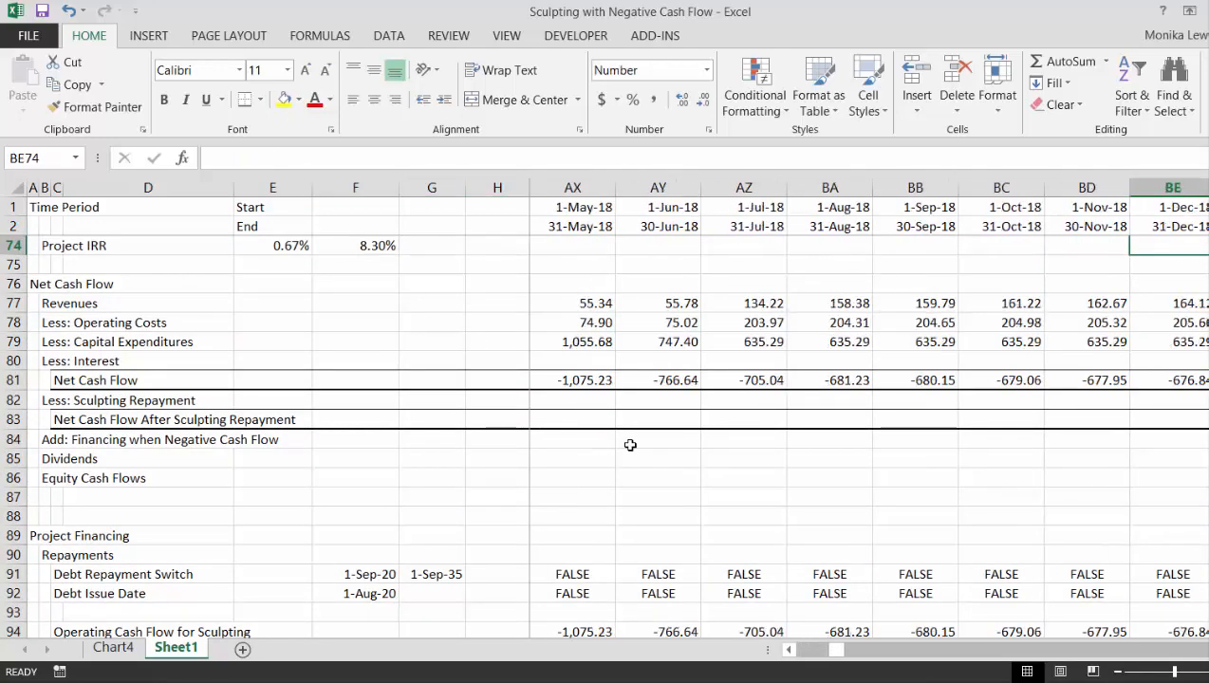
key(Right)
key(Right)
key(Right)
key(Right)
key(Right)
key(Right)
key(Right)
key(Right)
key(Right)
key(Right)
key(Right)
key(Right)
key(Right)
key(Right)
key(Right)
key(Right)
key(Right)
key(Right)
key(Right)
key(Right)
key(Down)
key(Down)
key(Down)
key(Down)
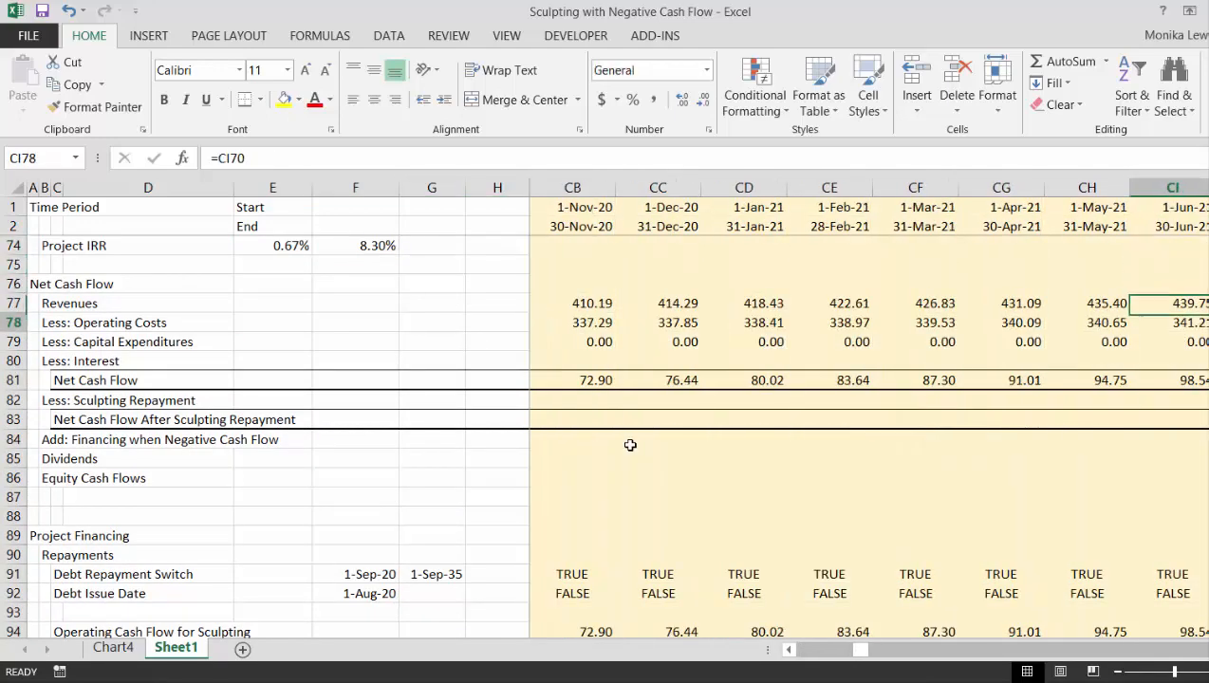
key(Down)
key(Down)
key(Down)
key(Down)
key(Down)
key(Down)
key(Down)
key(Down)
key(Down)
key(Down)
key(Down)
key(Down)
key(Down)
key(Down)
key(Down)
key(Down)
key(Down)
key(Down)
key(Down)
key(Down)
- Examine the Repayment row from July 2020, just before repayments start, through April 2022
key(Down)
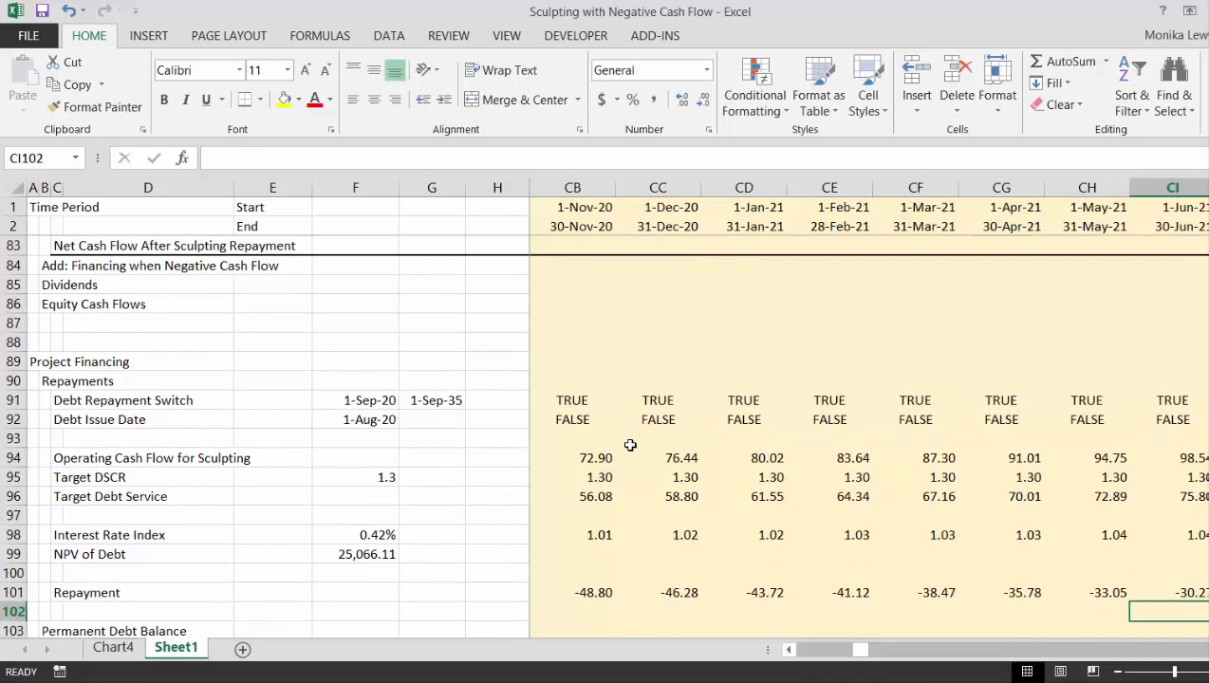
key(Up)
key(Up)
key(Left)
key(Left)
key(Down)
key(Left)
key(Left)
key(Left)
key(Left)
key(Left)
key(Left)
key(Left)
key(Left)
key(Left)
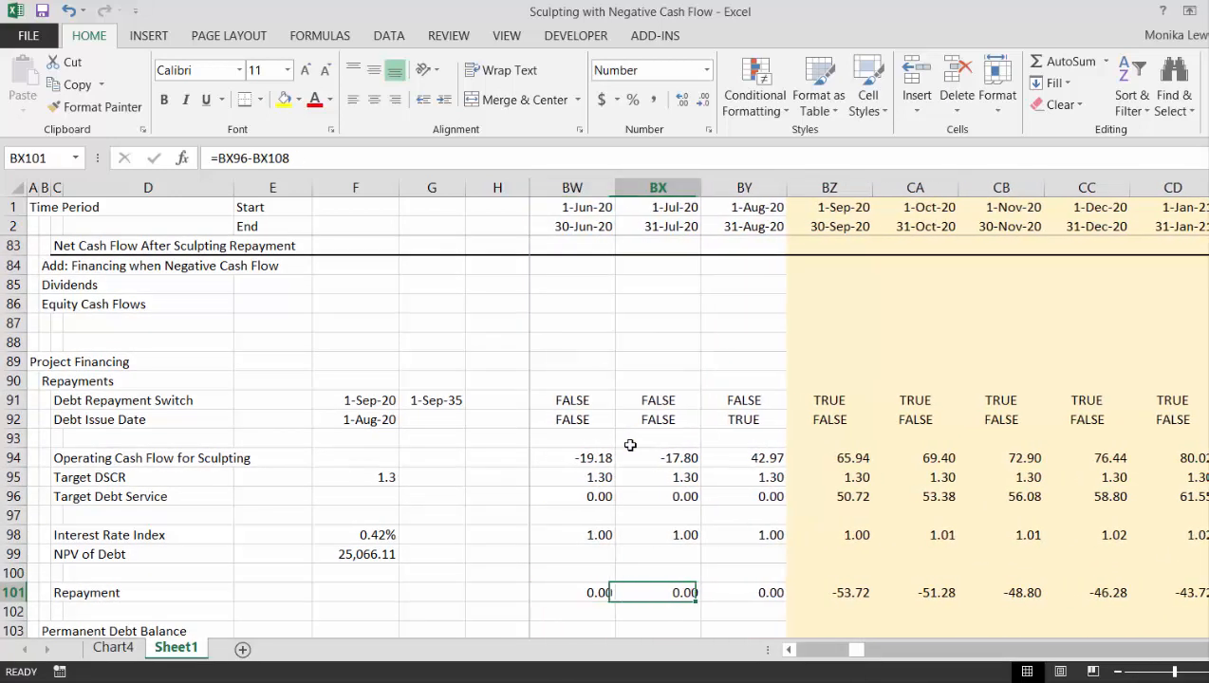
key(Right)
key(Right)
key(Right)
key(Right)
key(Right)
key(Right)
key(Right)
key(Right)
key(Right)
key(Right)
key(Right)
key(Right)
key(Right)
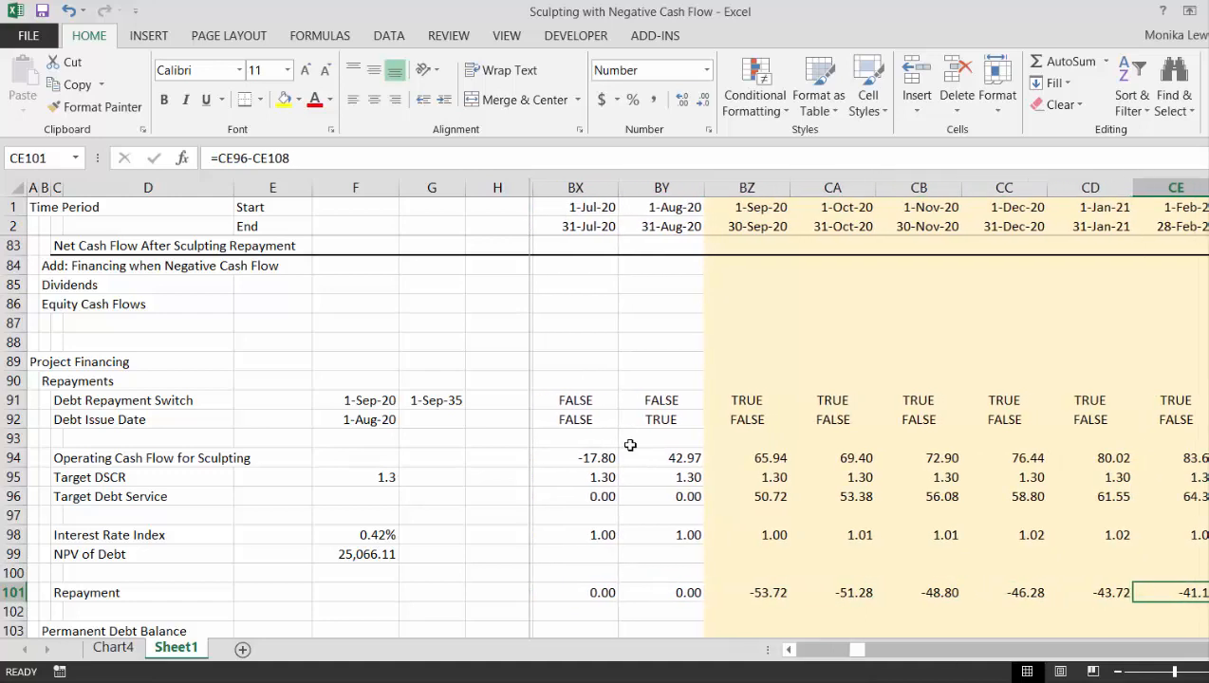
key(Right)
key(Right)
key(Right)
key(Right)
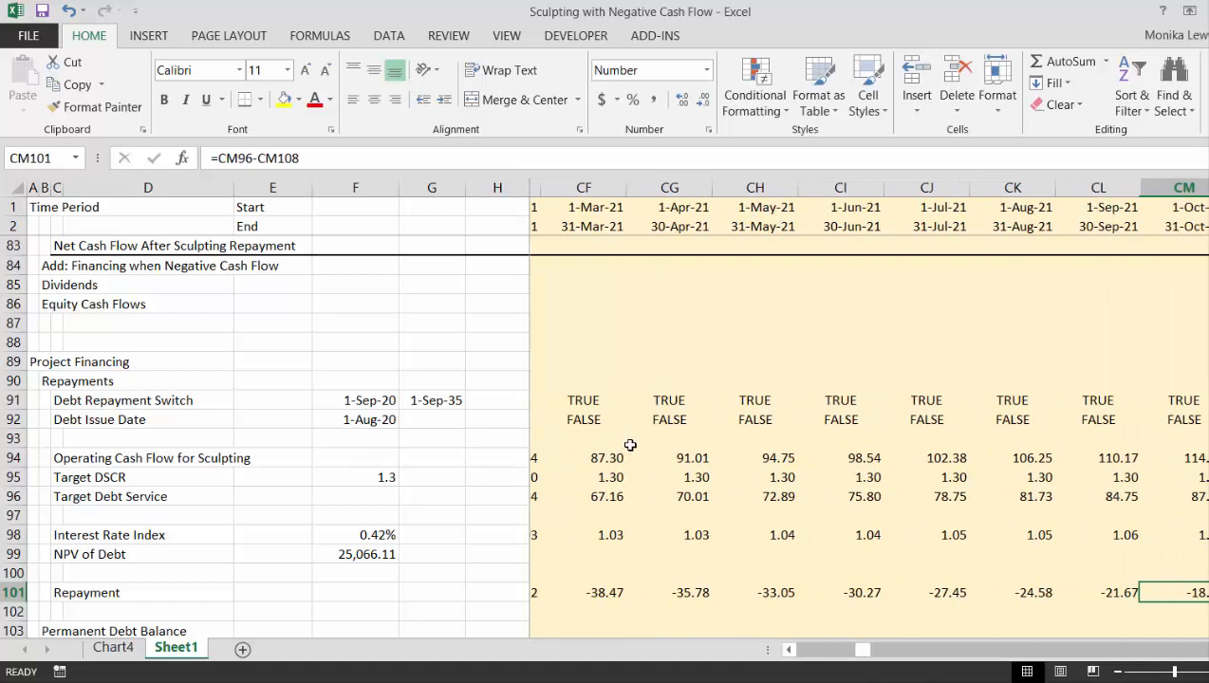
key(Right)
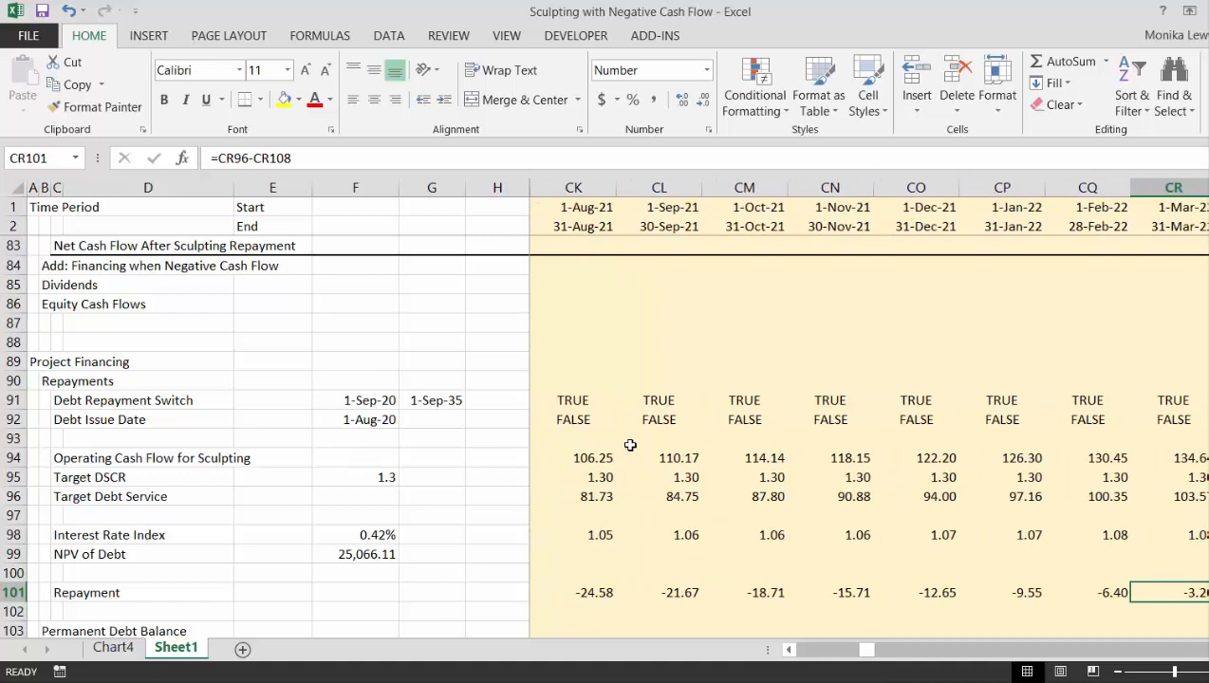
key(Left)
key(Left)
key(Right)
key(Right)
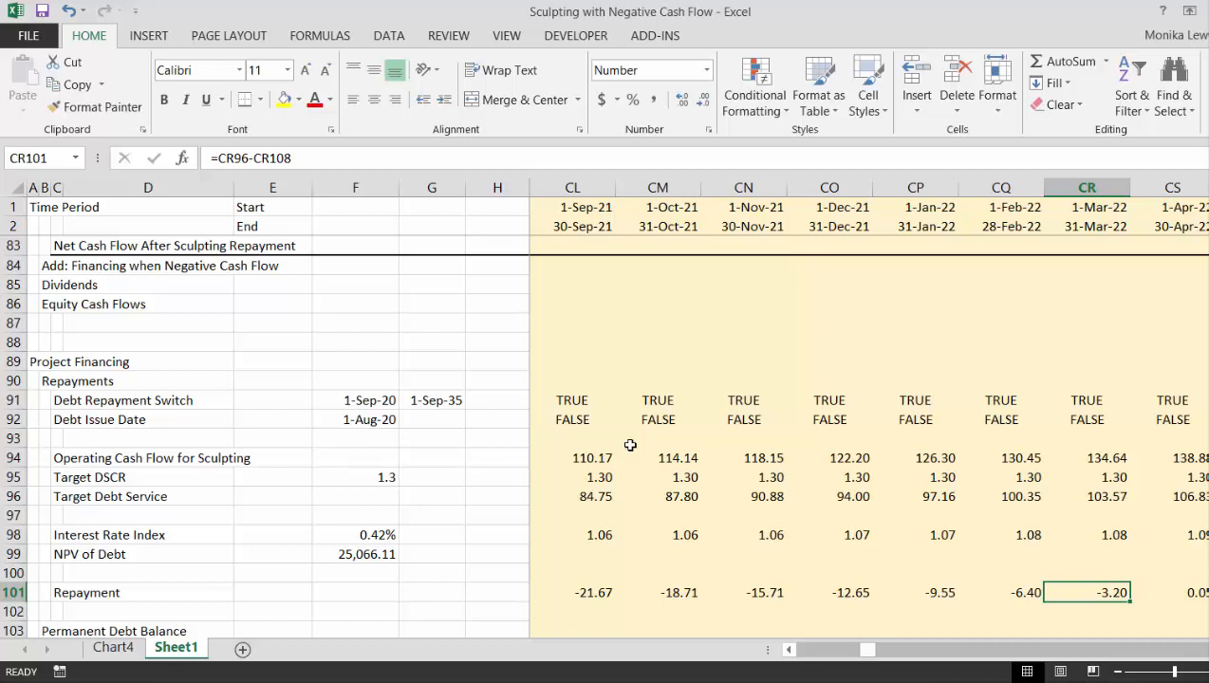
key(Right)
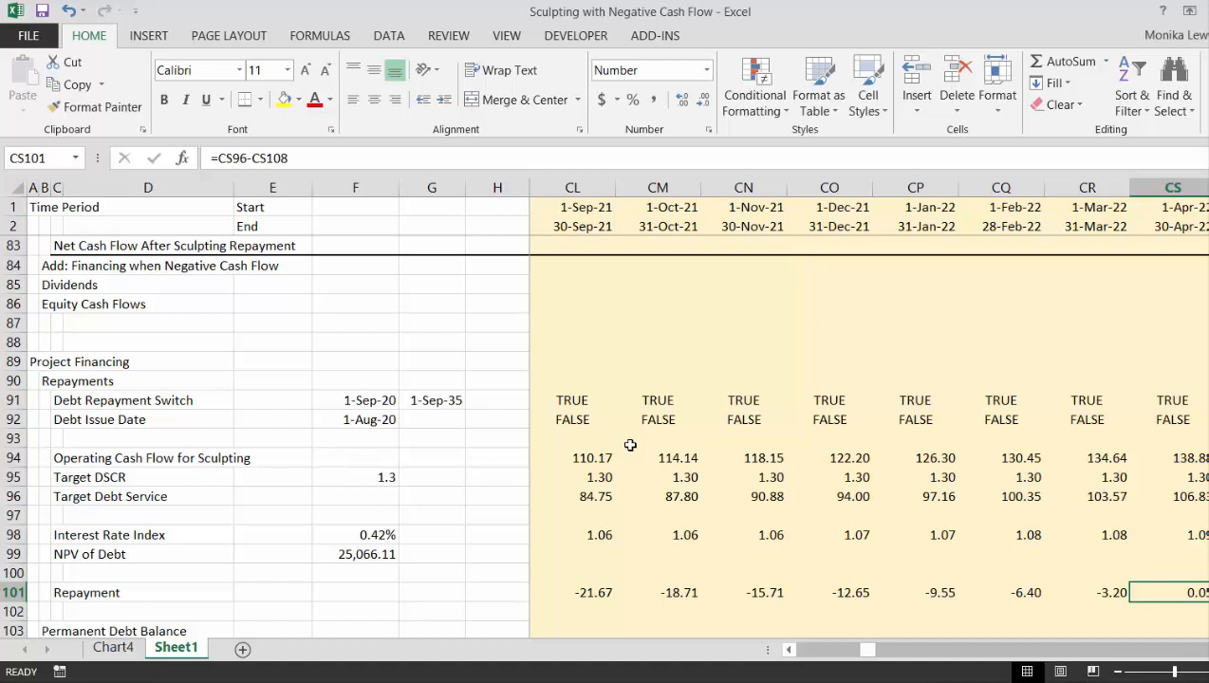
- Trace the Repayment row back from April 2022 to the first repayment month, September 2020
key(Left)
key(Left)
key(Left)
key(Left)
key(Left)
key(Left)
key(Left)
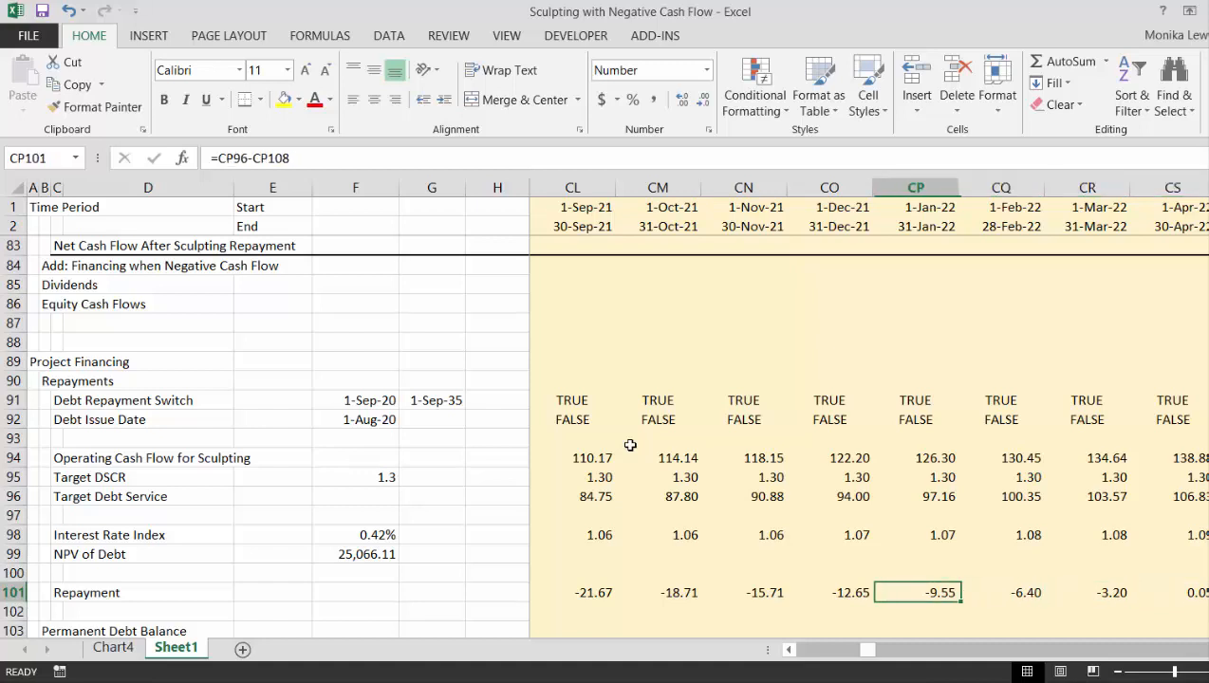
key(Left)
key(Left)
key(Left)
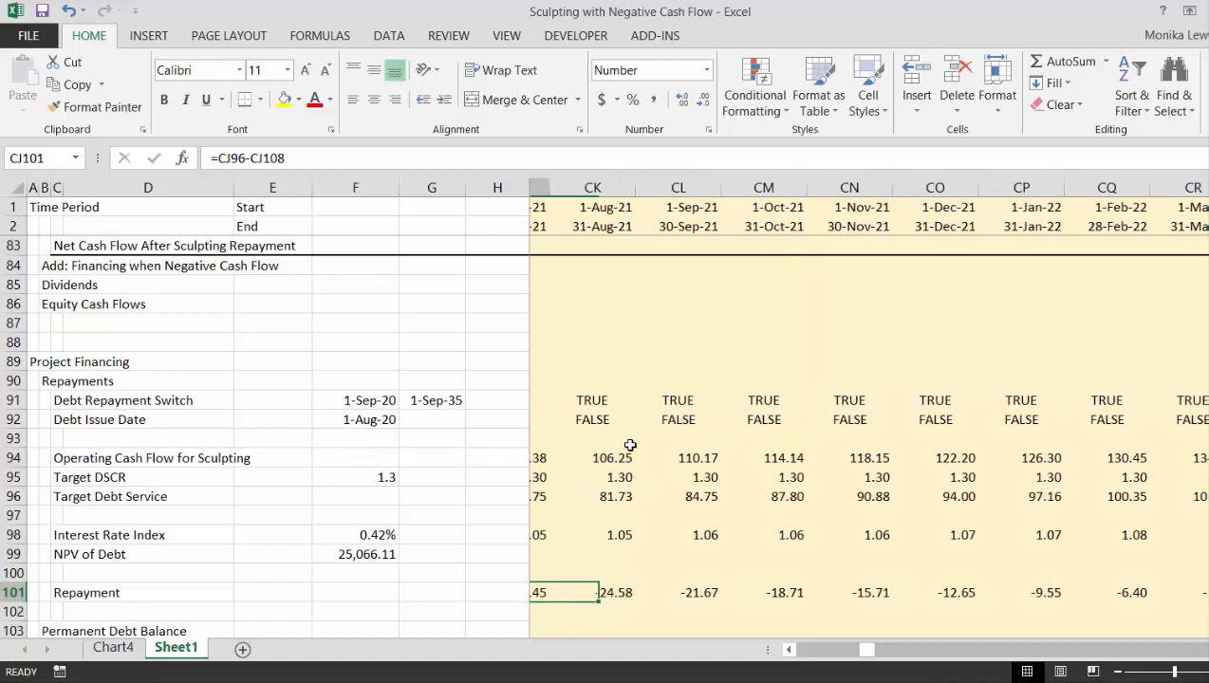
key(Left)
key(Left)
key(Left)
key(Left)
key(Left)
key(Left)
key(Left)
key(Left)
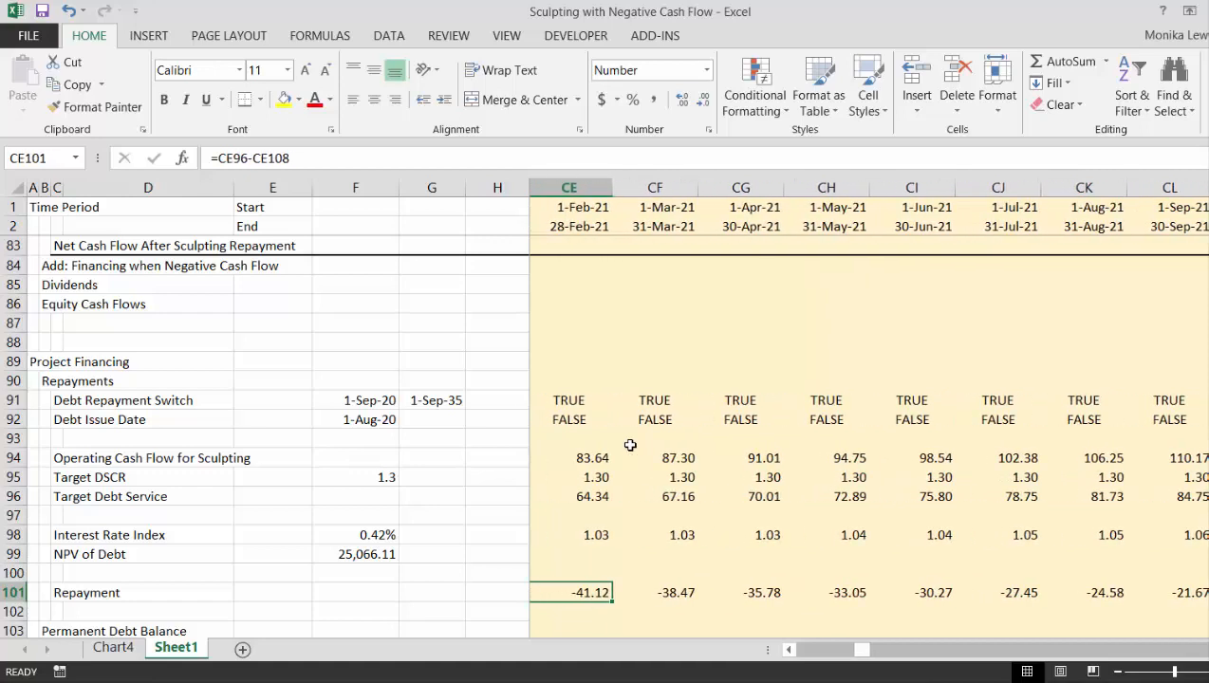
key(Left)
key(Left)
key(Left)
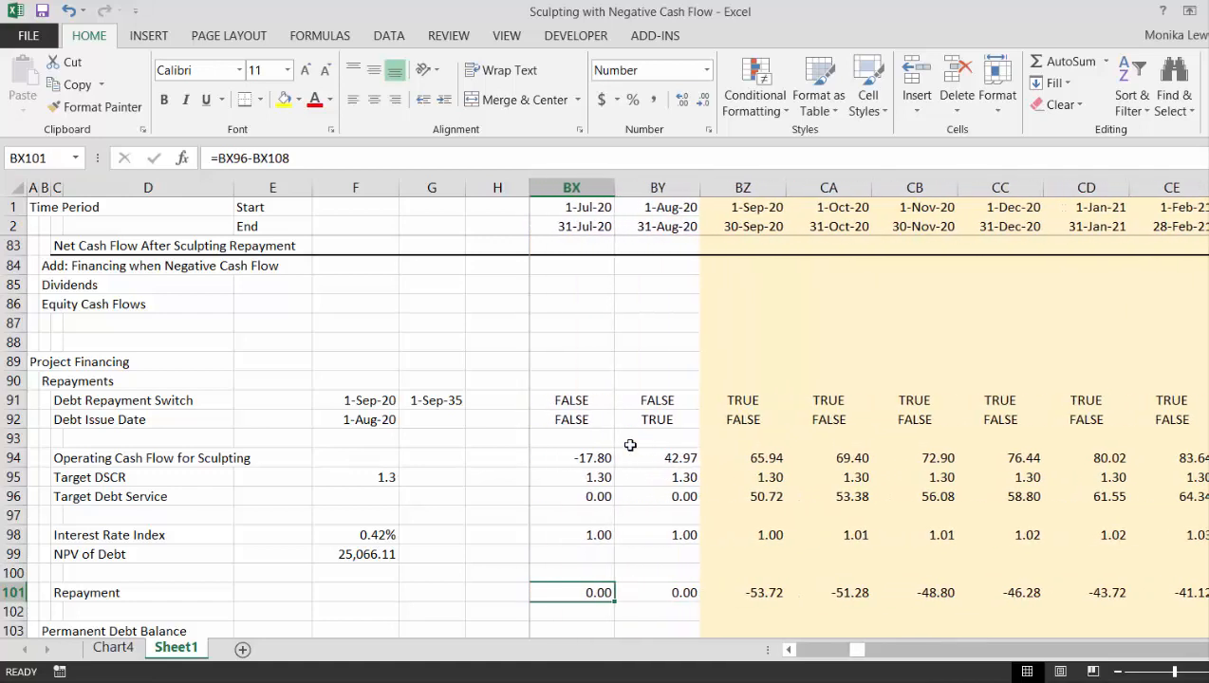
key(Right)
key(Right)
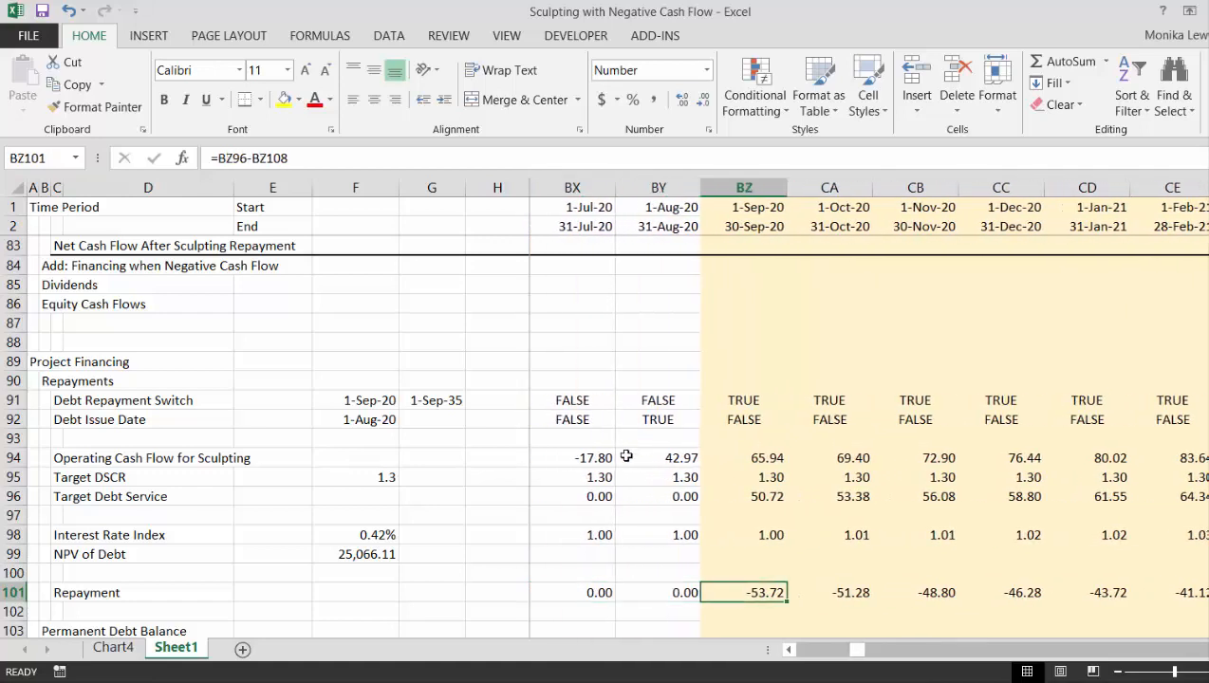
- Overwrite the Target DSCR for September 2020 with 1.0
click(755, 477)
text(1.0)
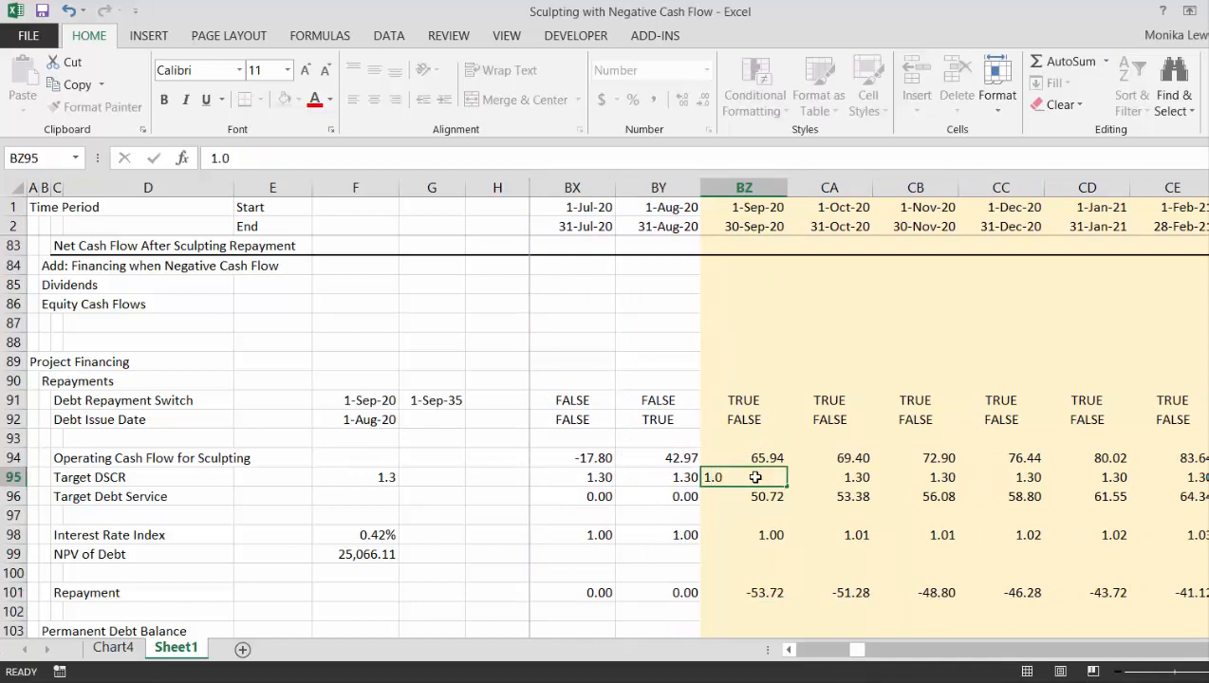
key(Return)
click(755, 477)
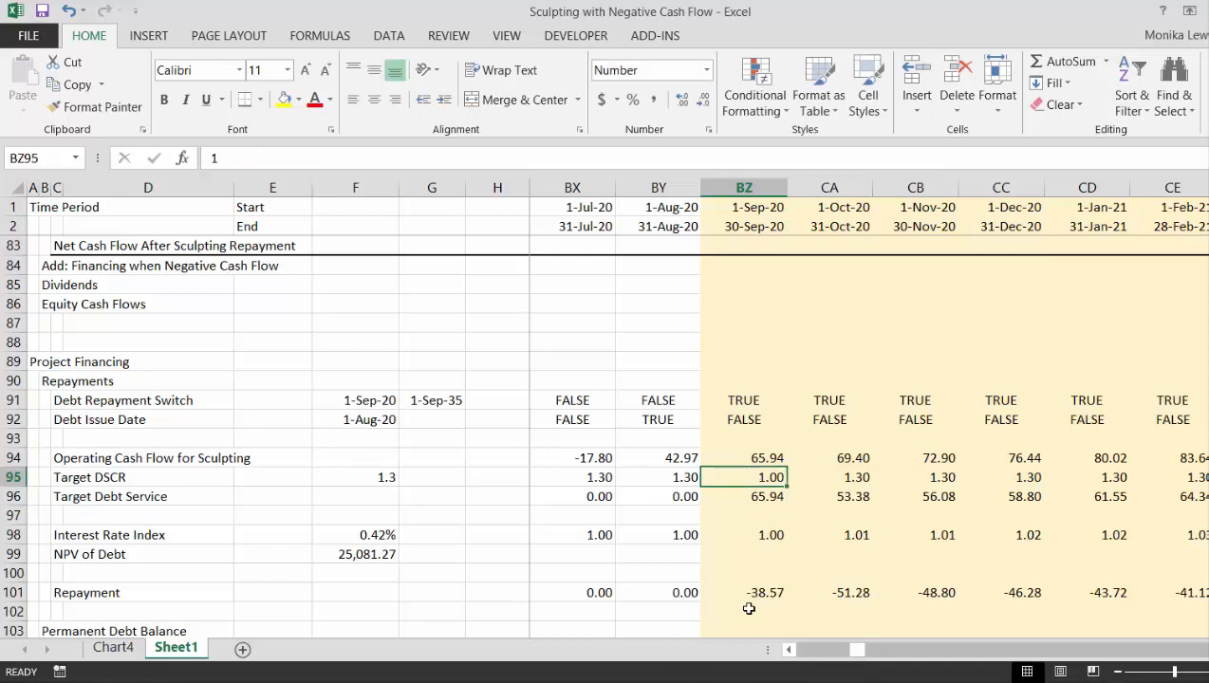
- Check the September 2020 repayment against the permanent debt balance and interest, and review the switches and cash flow rows above
click(754, 581)
key(Down)
key(Down)
key(Down)
key(Down)
key(Down)
key(Down)
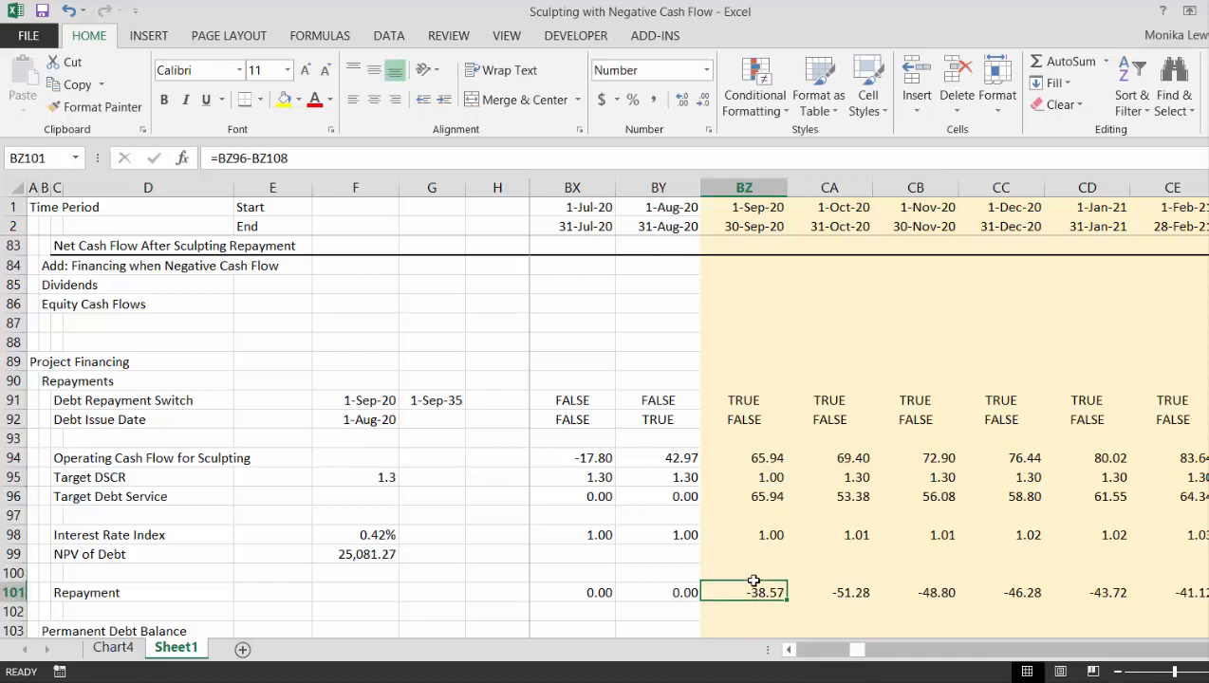
key(Down)
key(Down)
key(Down)
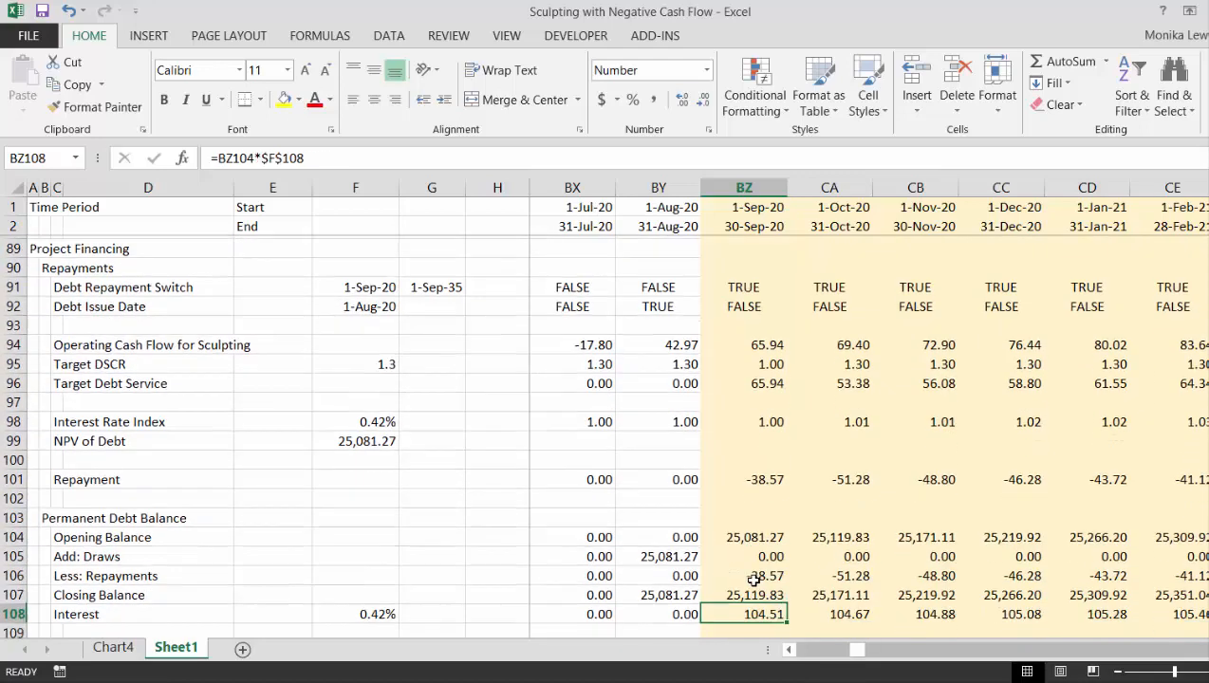
key(Up)
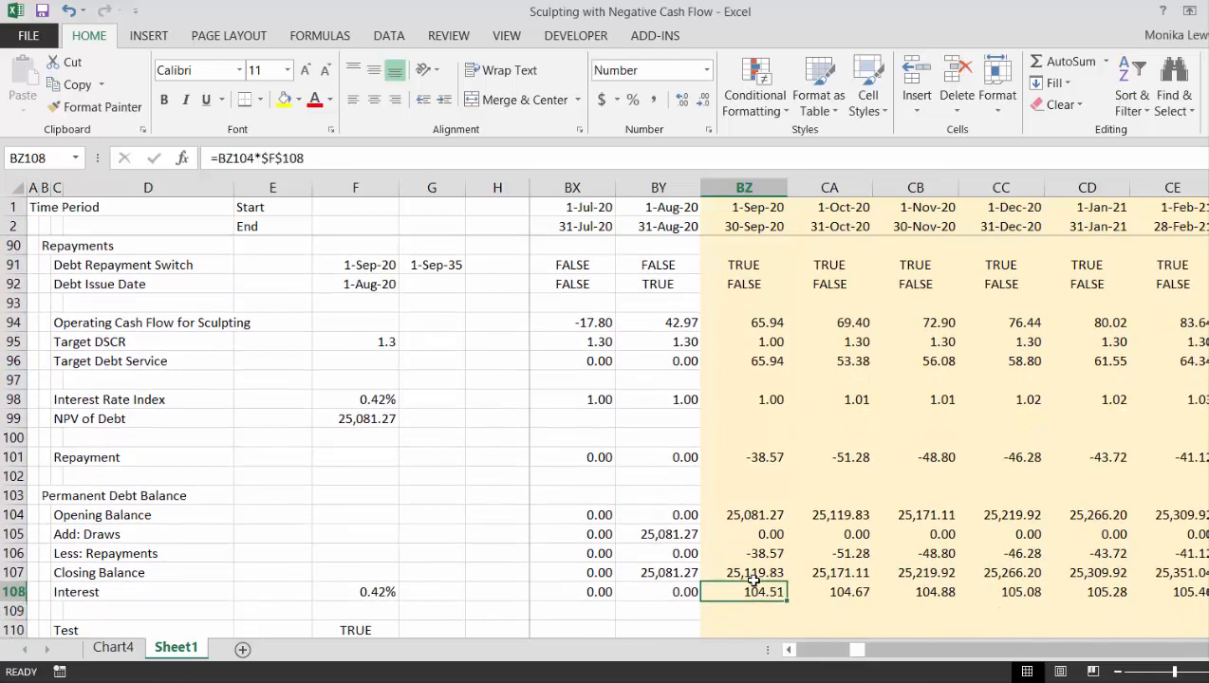
key(Up)
key(Up)
key(Up)
key(Up)
key(Up)
key(Up)
key(Up)
key(Up)
key(Down)
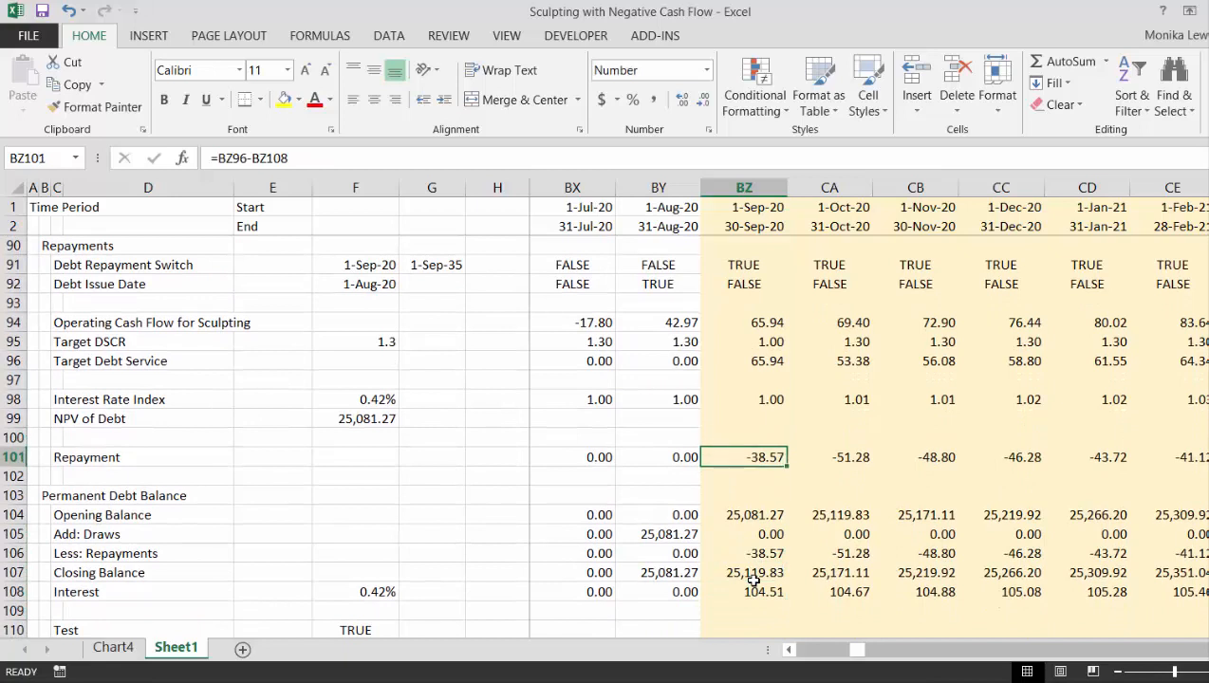
key(Up)
key(Up)
key(Up)
key(Up)
key(Up)
key(Up)
key(Up)
key(Up)
key(Up)
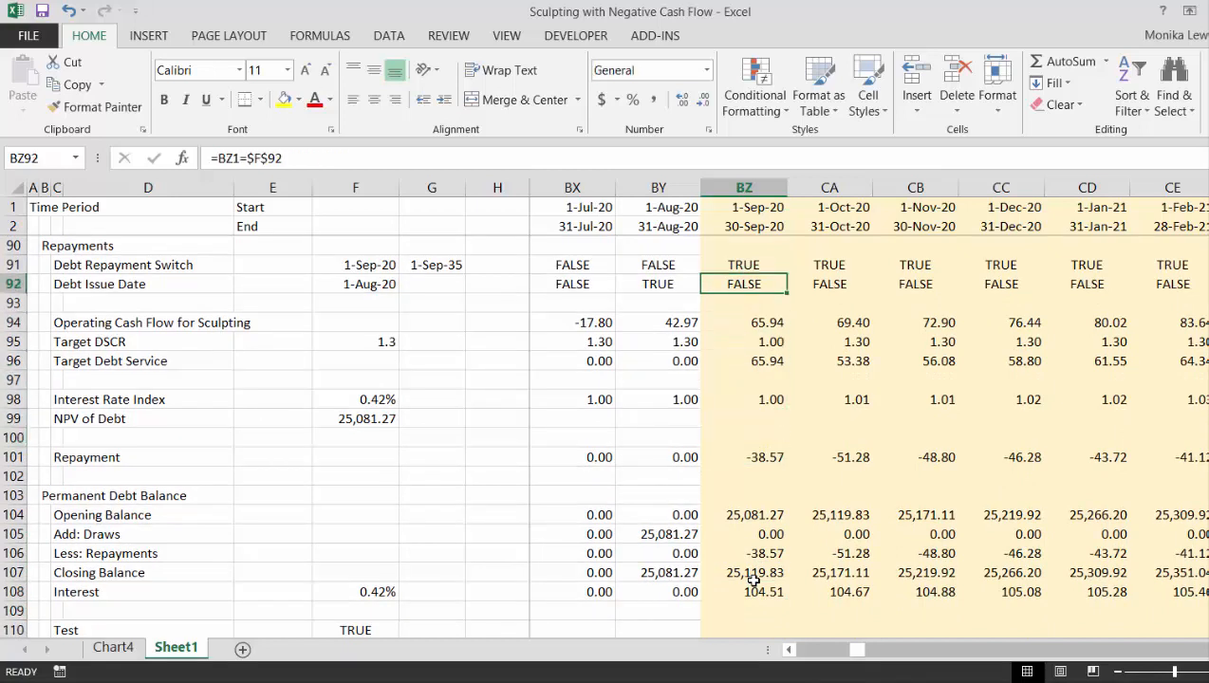
key(Up)
key(Up)
key(Up)
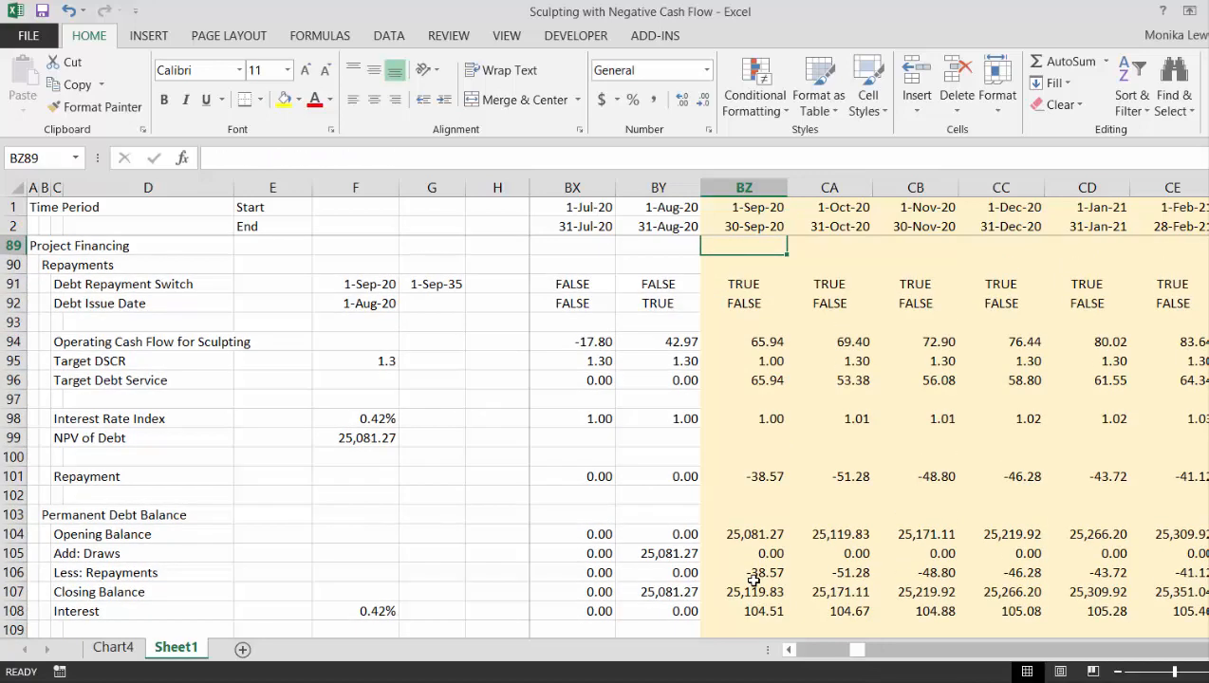
- Undo the Target DSCR override for September 2020
key(Up)
key(Up)
key(Up)
key(Down)
key(Down)
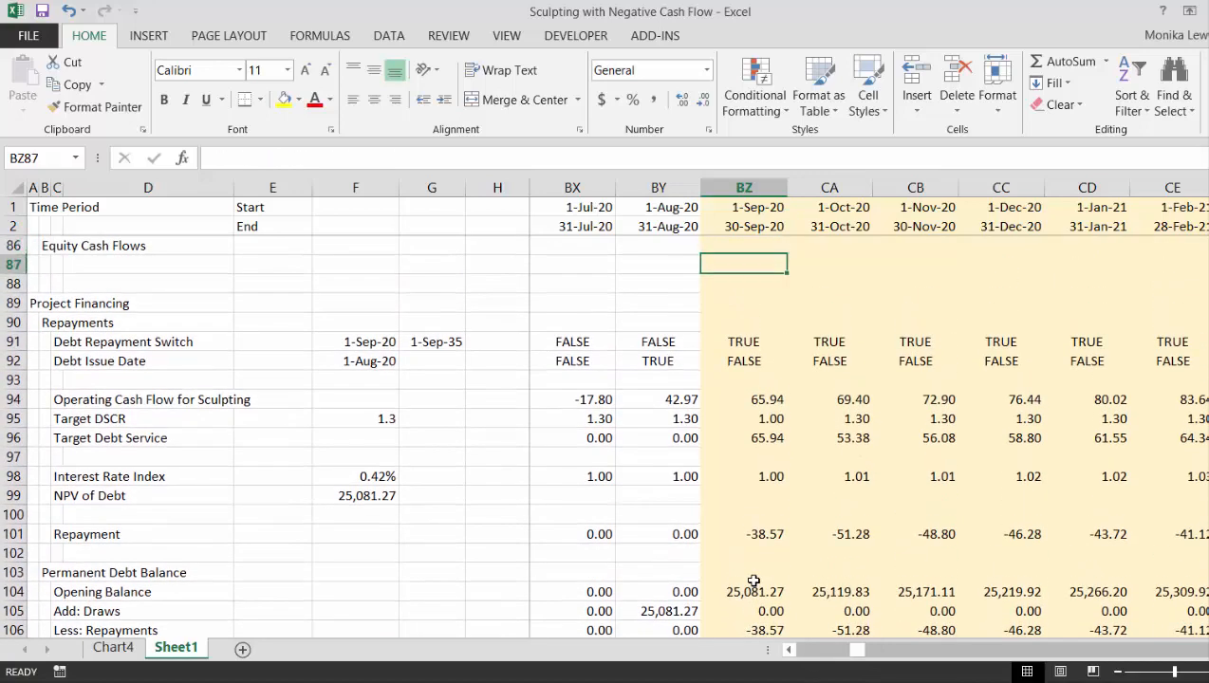
key(Down)
key(Down)
key(Down)
key(Down)
key(Down)
key(Down)
key(Down)
key(Down)
key(Down)
key(Down)
key(Down)
key(Up)
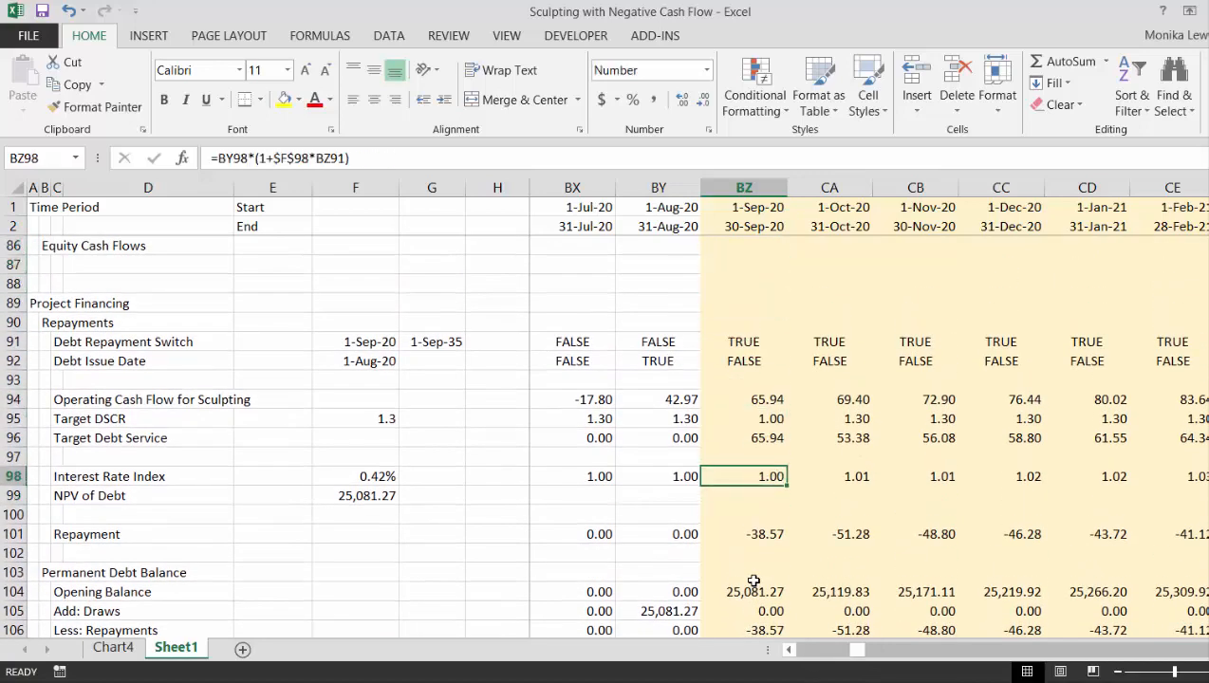
key(Up)
key(Up)
key(Up)
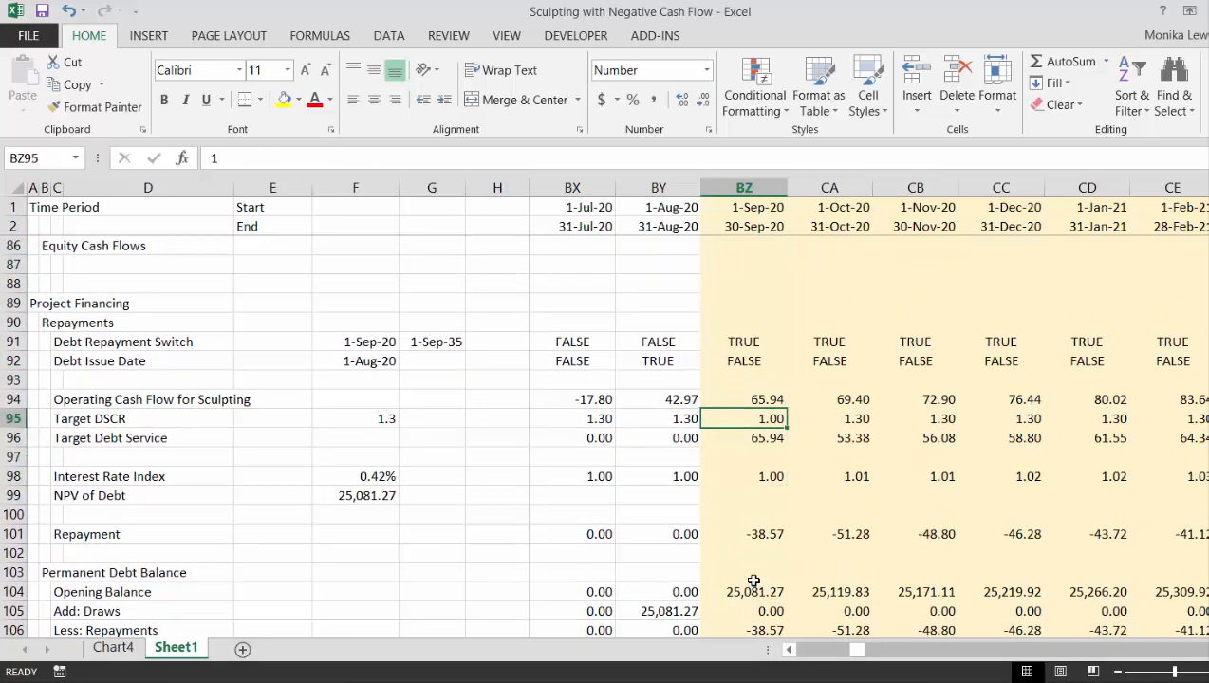
key(ctrl+z)
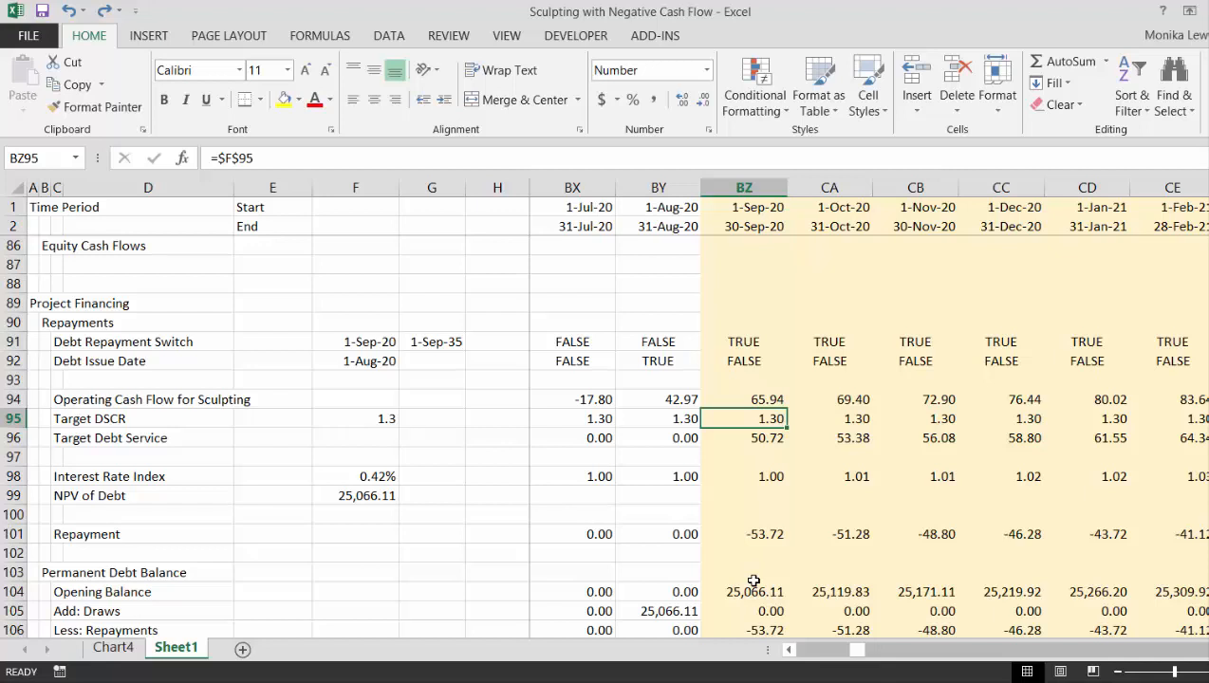
- Compare the Target DSCR across the first repayment months and follow the Repayment row from September 2020 through June 2022
key(Right)
key(Right)
key(Right)
key(Left)
key(Left)
key(Left)
click(759, 534)
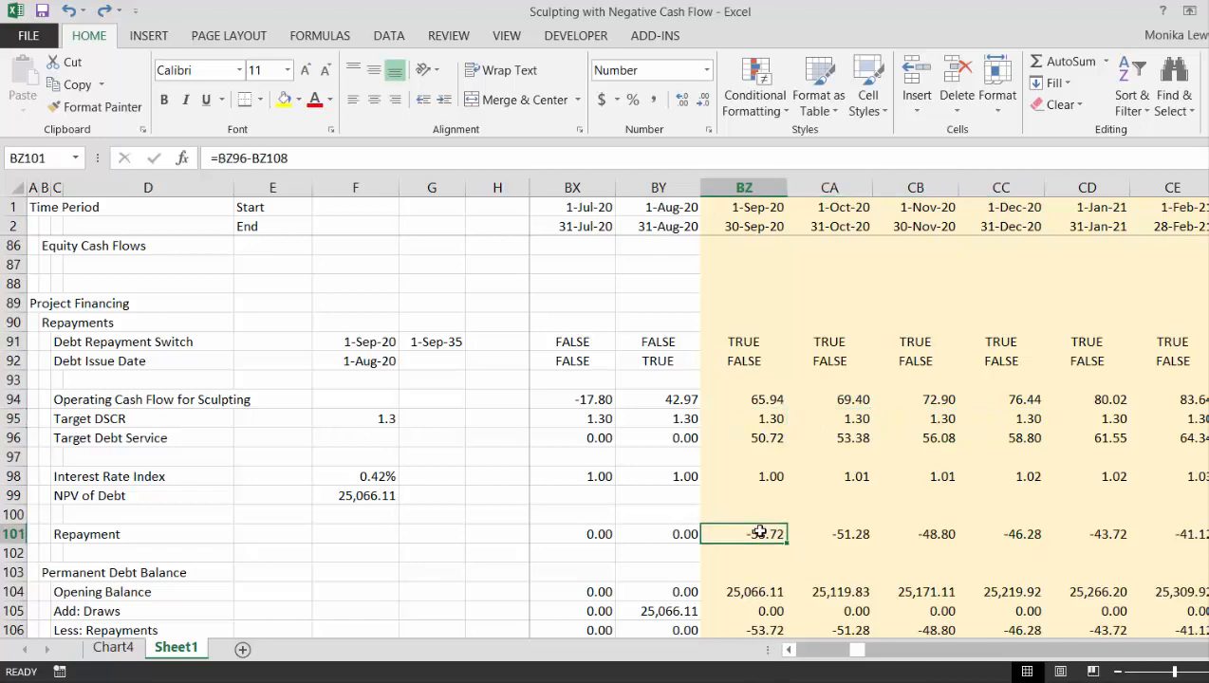
key(Right)
key(Right)
key(Right)
key(Right)
key(Right)
key(Right)
key(Right)
key(Right)
key(Right)
key(Right)
key(Right)
key(Right)
key(Right)
key(Right)
key(Right)
key(Right)
key(Right)
key(Right)
key(Right)
key(Right)
key(Right)
key(Right)
key(Left)
key(Left)
key(Left)
key(Left)
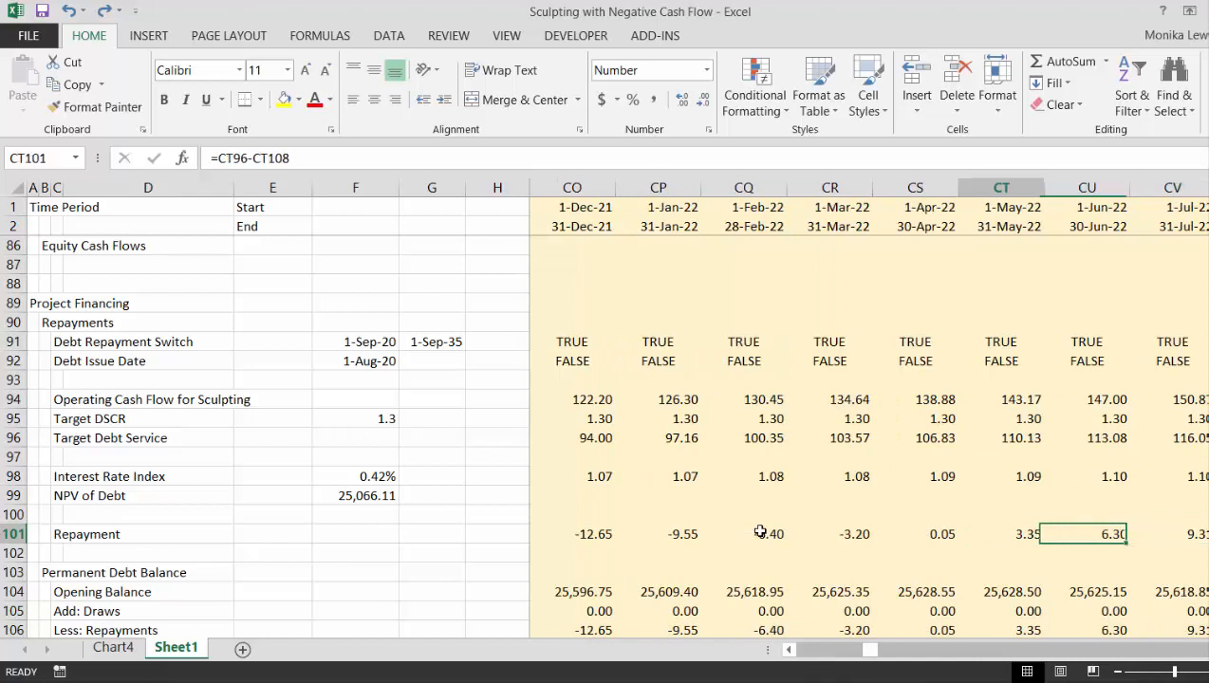
key(Left)
key(Left)
key(Right)
key(Right)
key(Right)
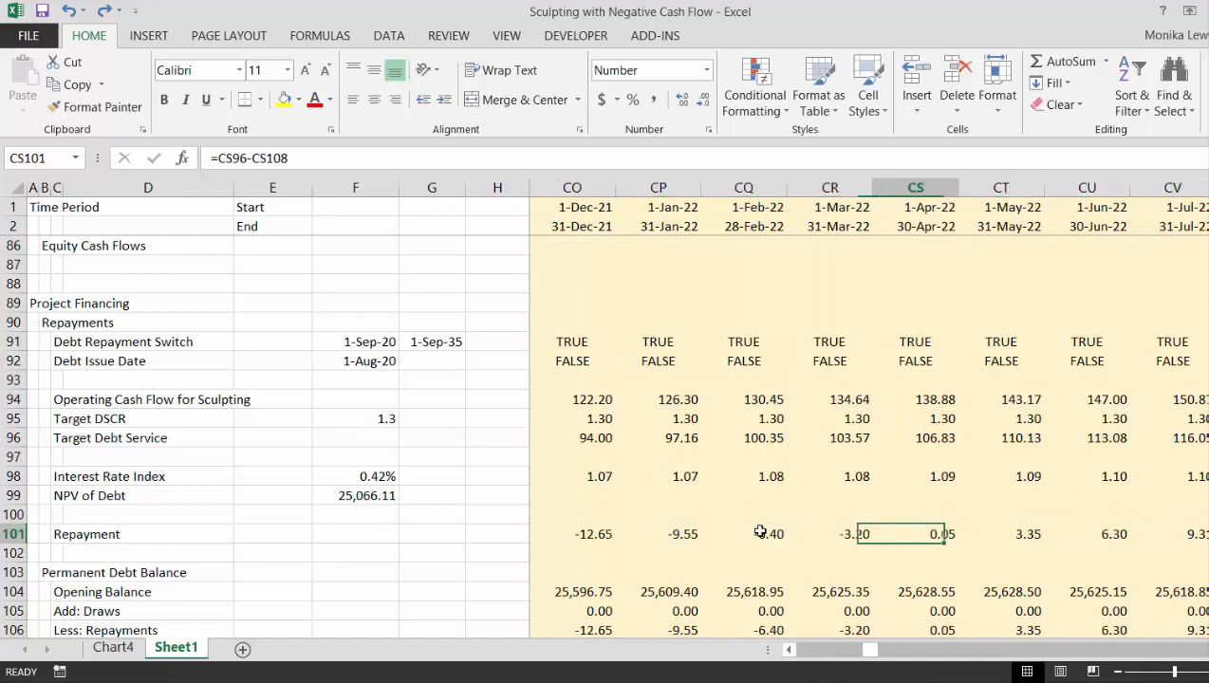
key(Left)
key(Left)
key(Right)
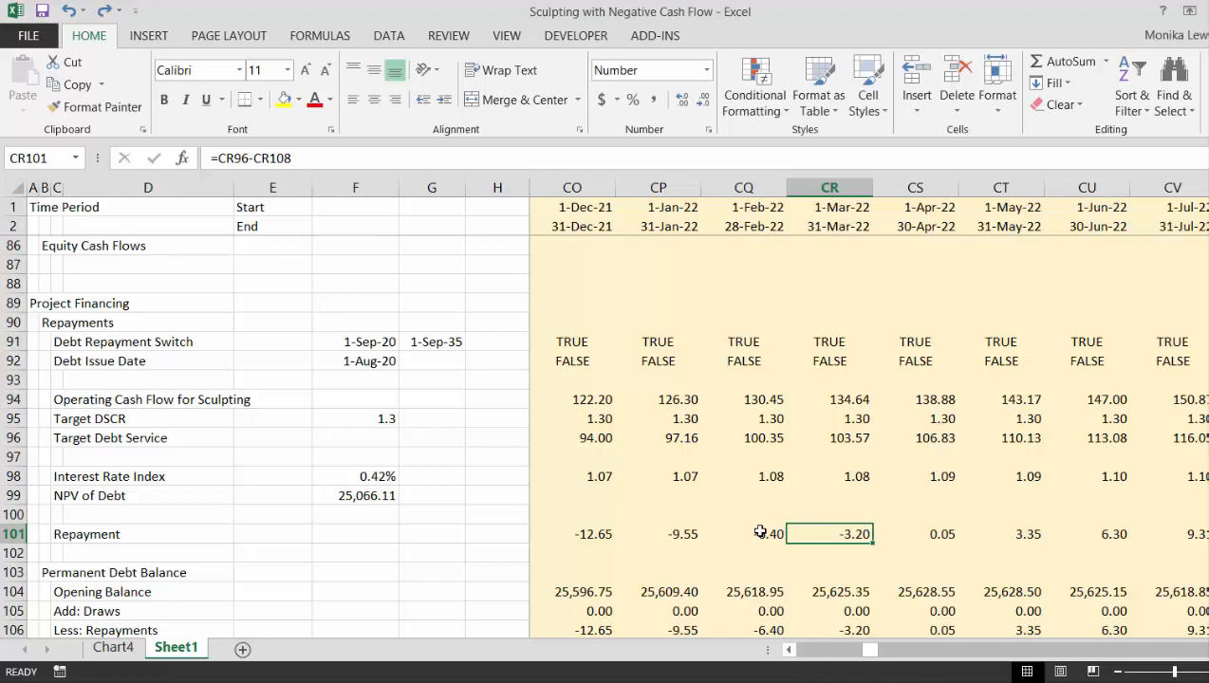
- Link the January 2015 Opening Balance of the Construction Debt Balance to the previous period's closing balance with =I116 in J113
key(ctrl+Left)
key(Left)
key(Left)
key(Left)
key(Left)
key(Left)
key(Left)
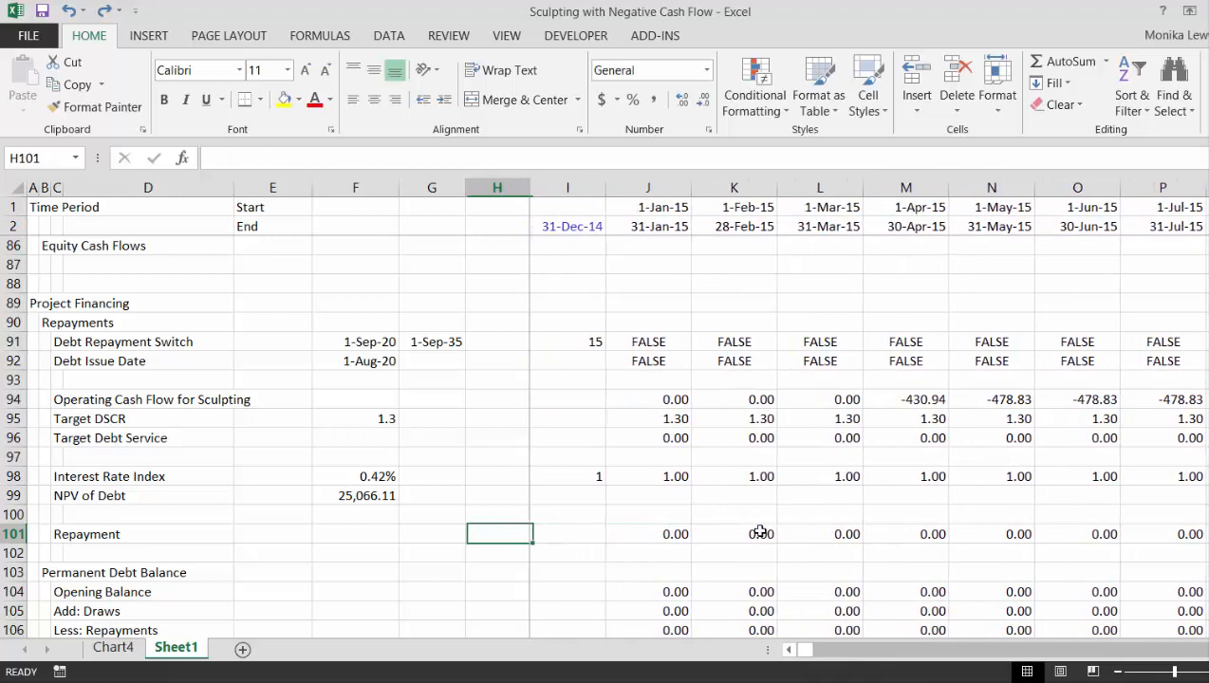
key(Left)
key(Down)
key(Down)
key(Down)
key(Down)
key(Down)
key(Down)
key(Down)
key(Down)
key(Down)
key(Down)
key(Down)
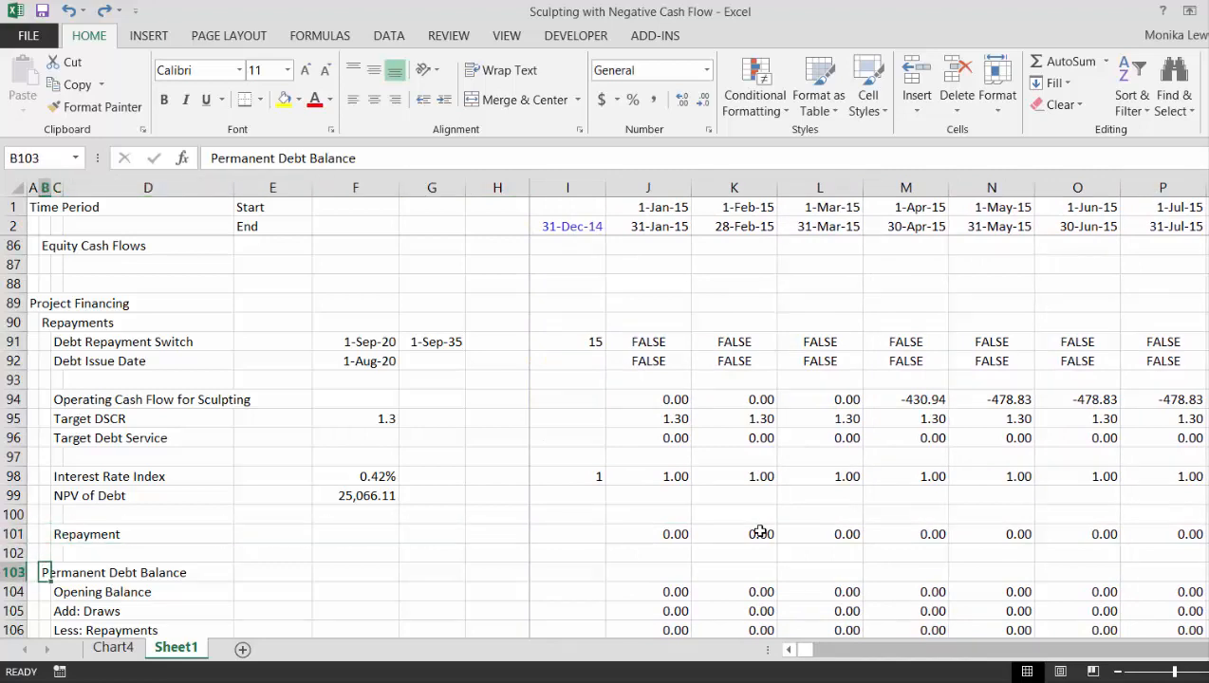
key(Down)
key(Down)
key(Down)
key(Down)
key(Down)
key(Down)
key(Down)
key(Down)
key(Down)
key(Down)
key(Down)
key(Down)
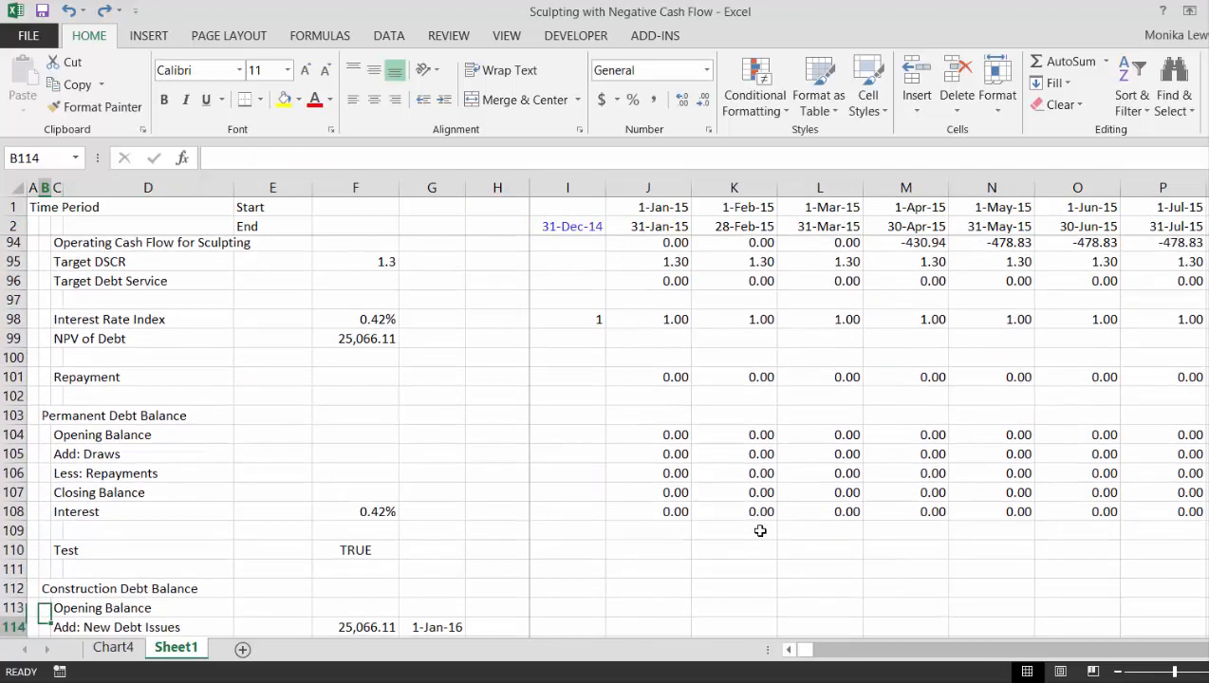
key(Up)
key(Up)
key(Up)
key(Up)
key(Up)
key(Up)
key(Up)
key(Up)
key(Up)
key(Up)
key(Up)
key(Up)
key(Up)
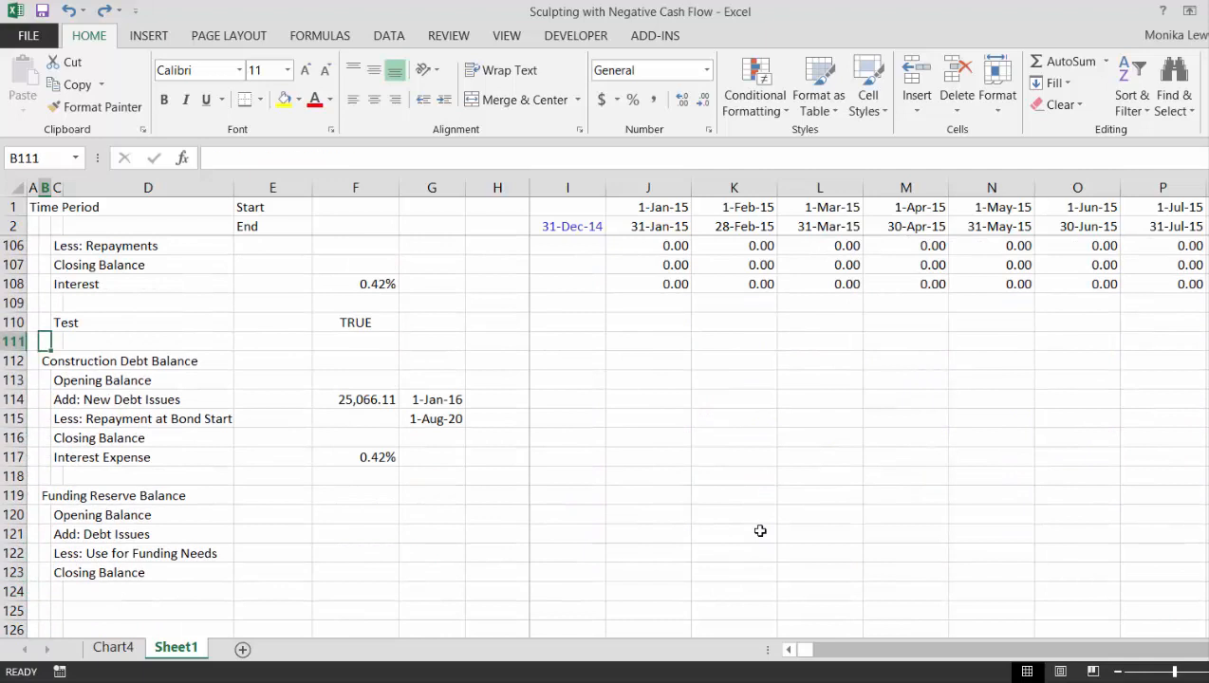
key(Down)
key(Down)
key(Right)
key(Right)
key(Right)
key(Right)
key(Right)
key(Right)
key(Right)
key(Right)
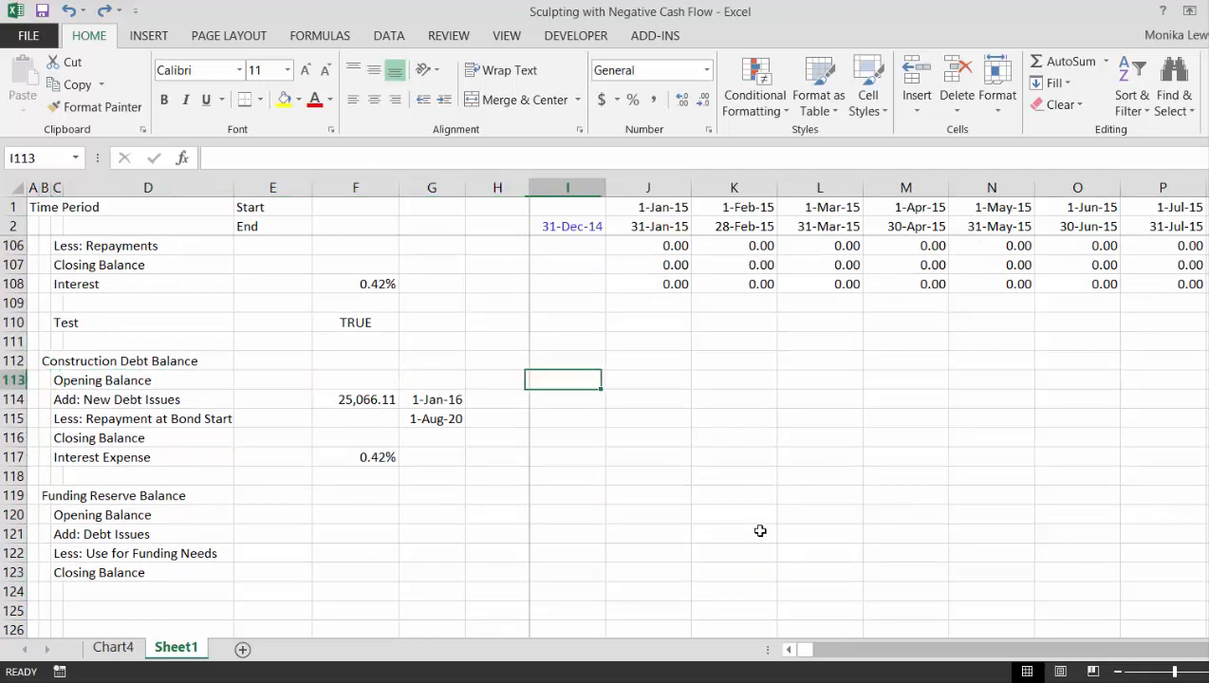
text(=)
key(Left)
key(Down)
key(Down)
key(Down)
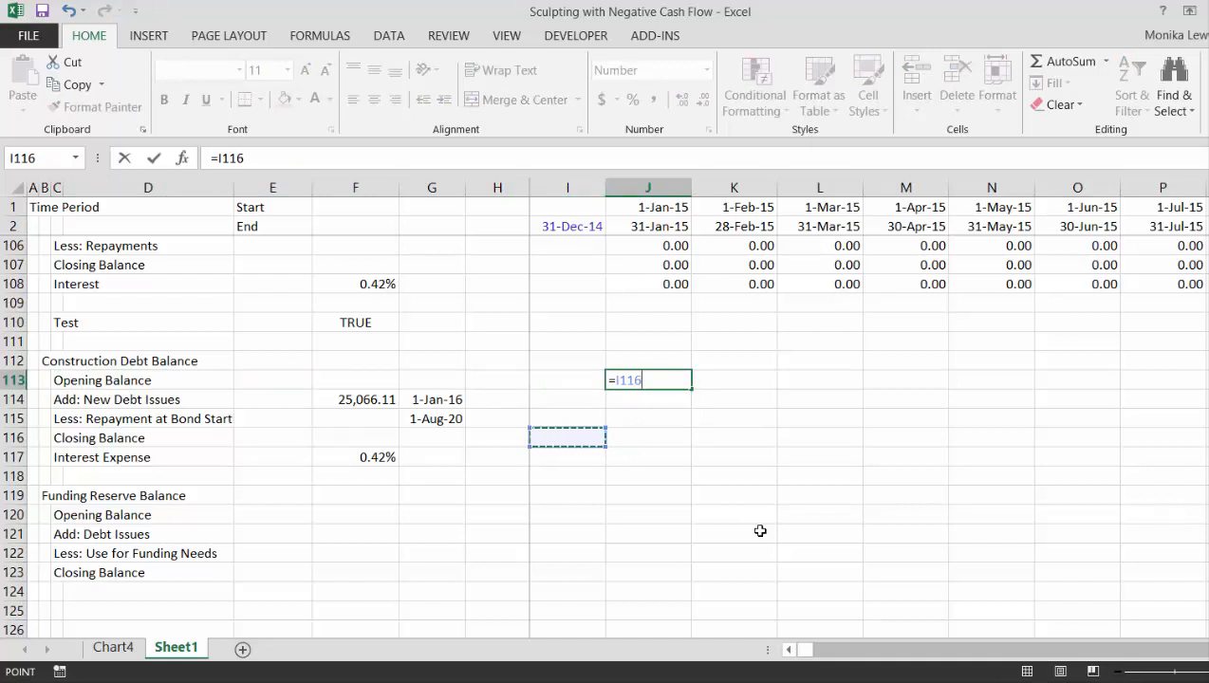
key(Return)
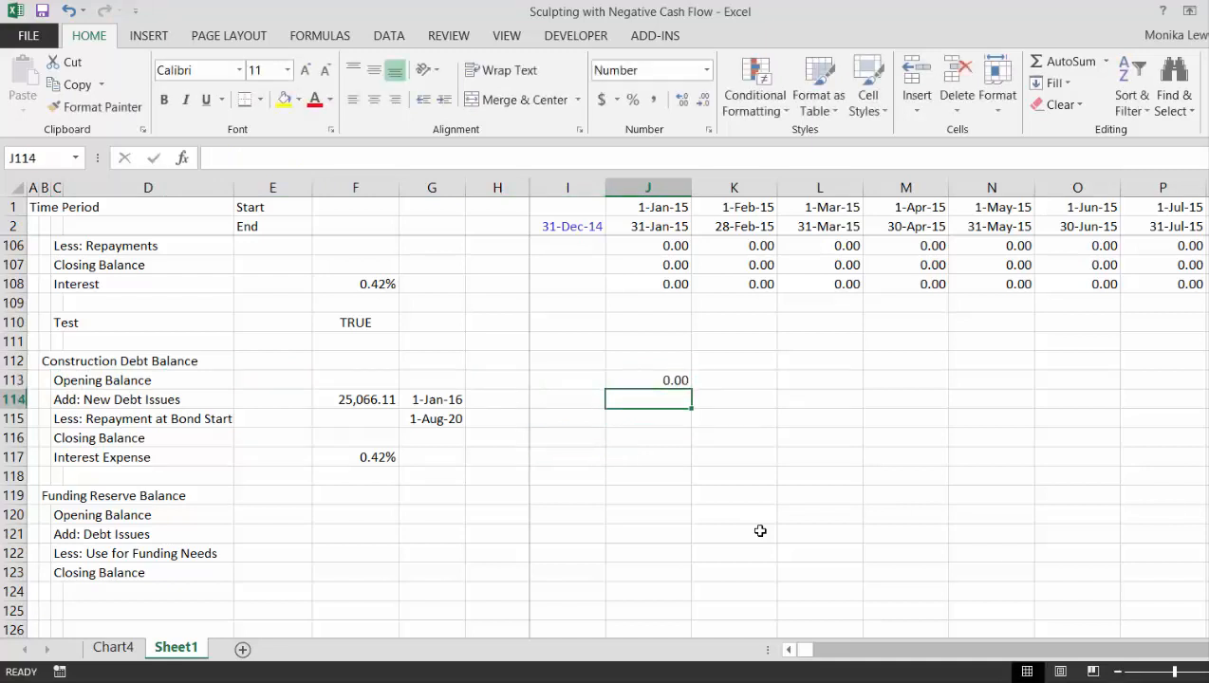
- Enter the January 2015 New Debt Issues formula =$F$114*(J1=$G$114) in J114 of the Construction Debt Balance
text(=)
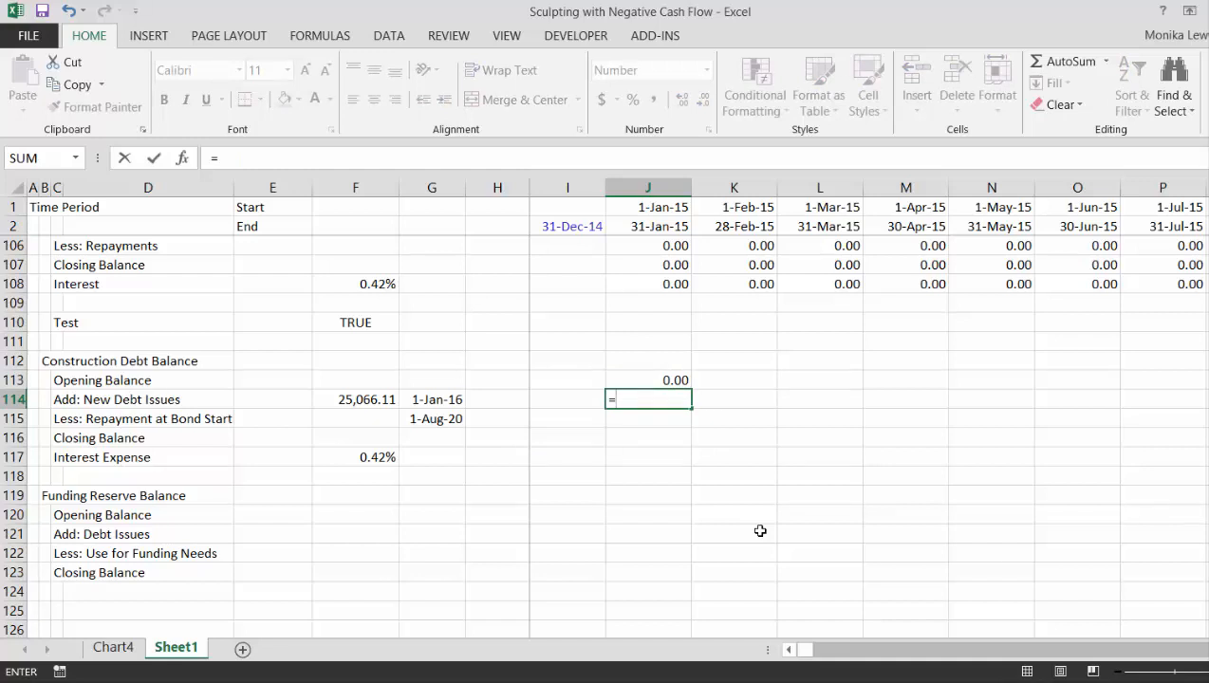
key(Left)
key(Left)
key(Left)
key(Left)
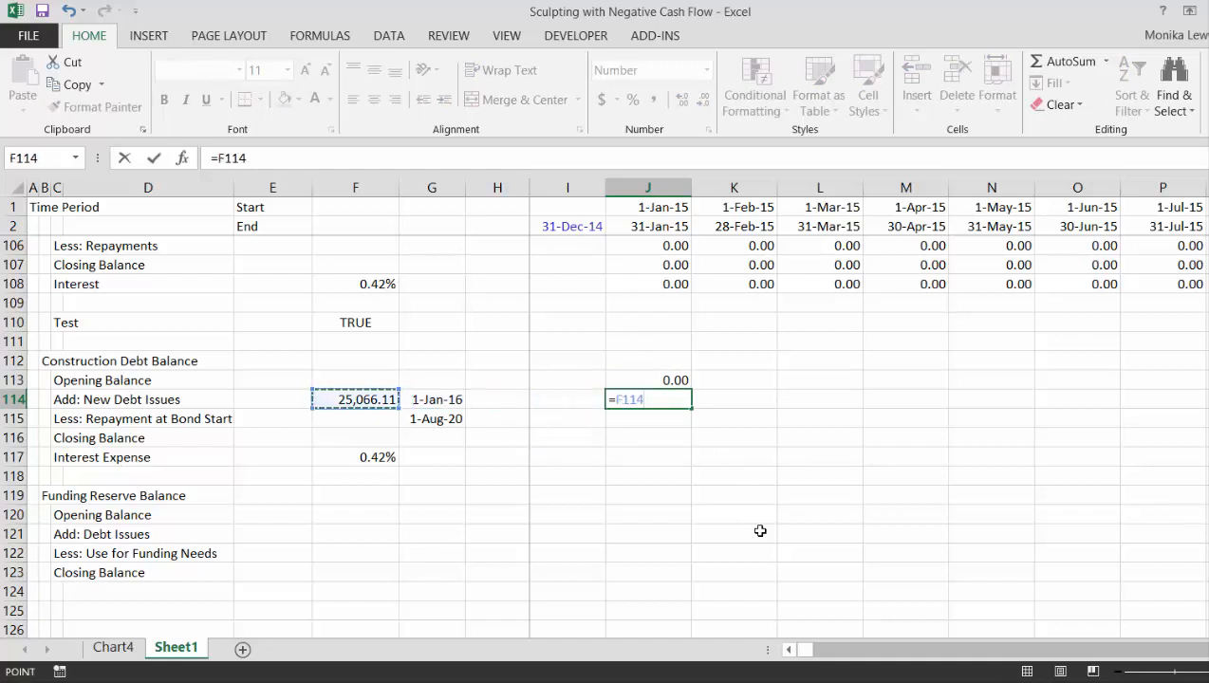
key(F4)
text(*()
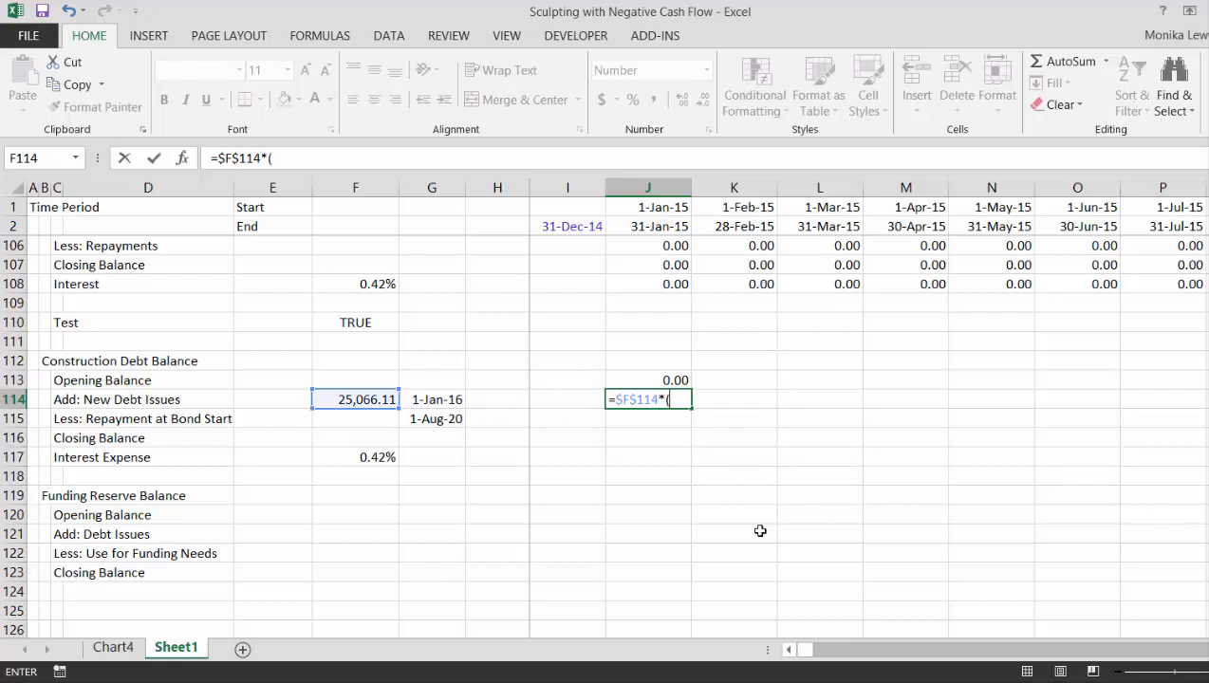
click(652, 207)
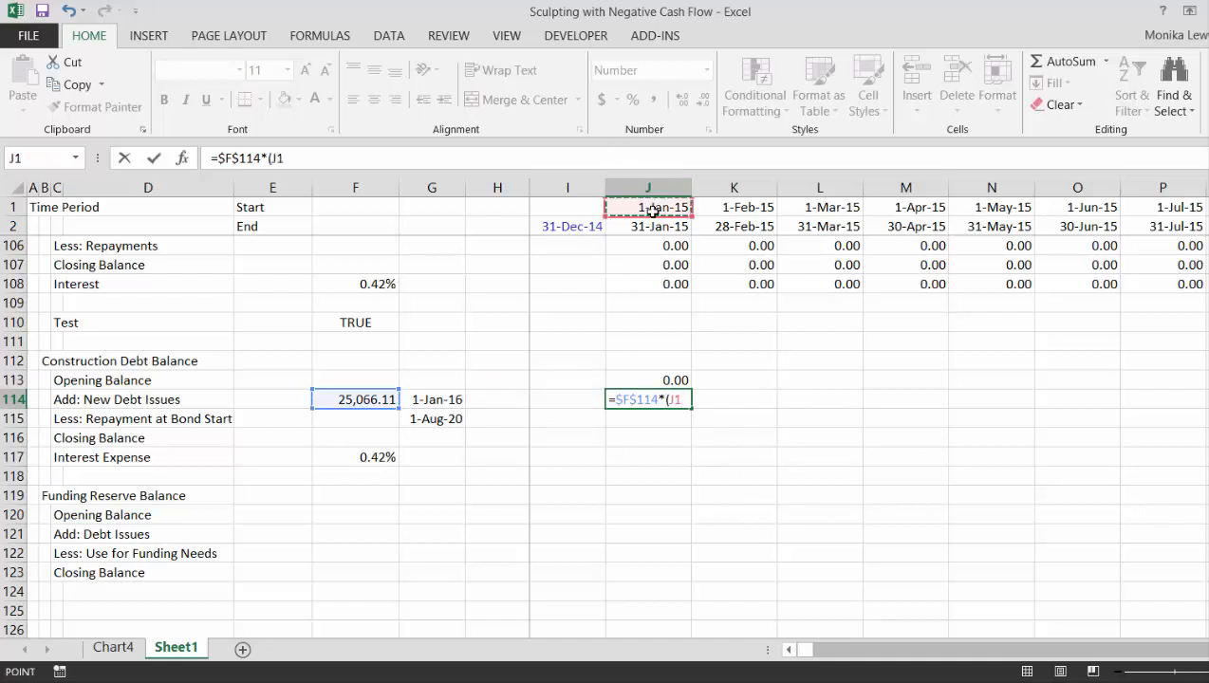
text(=)
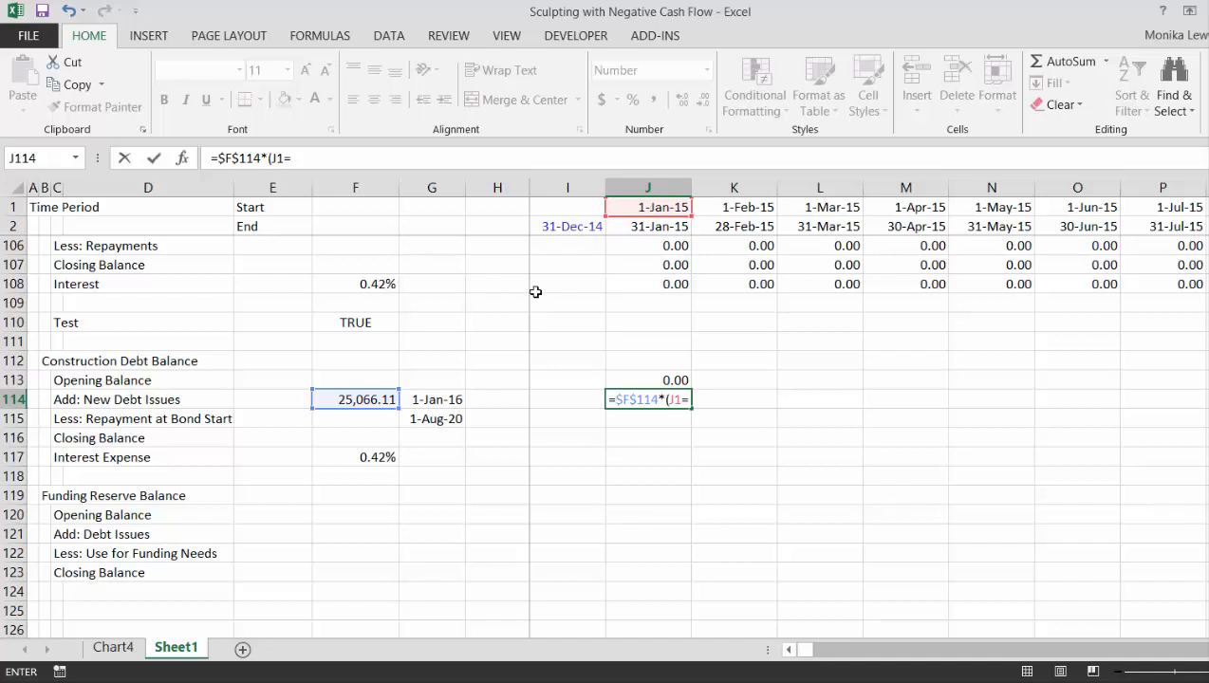
click(427, 406)
key(F4)
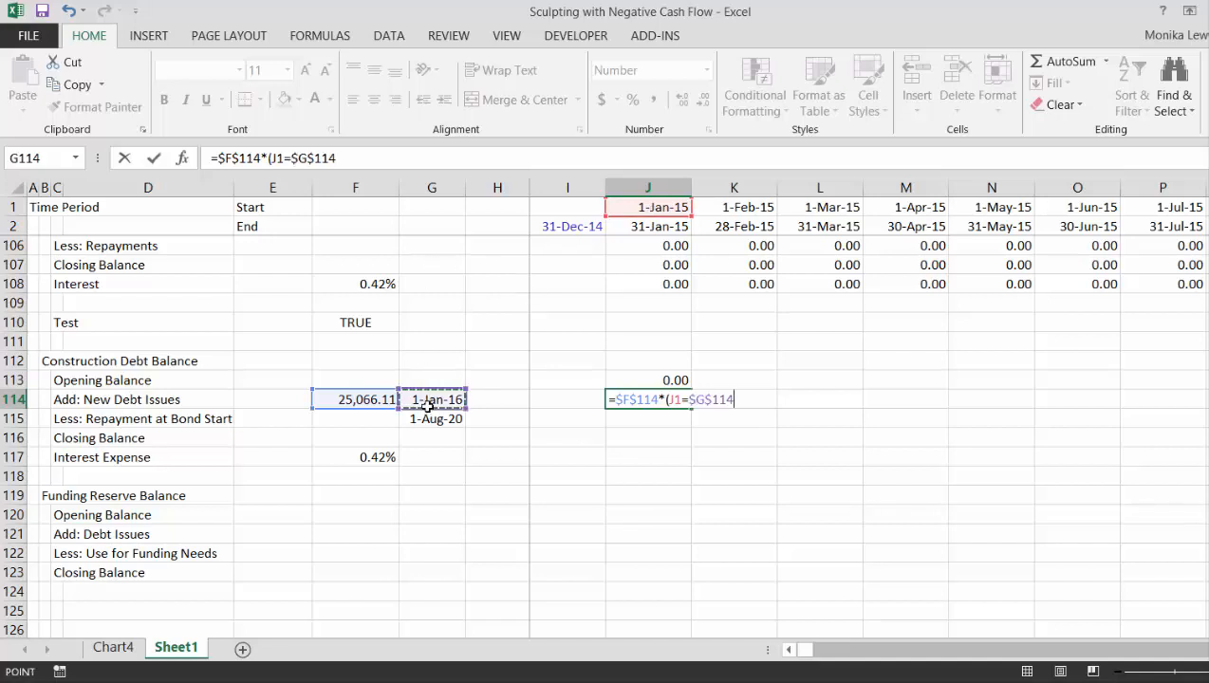
text())
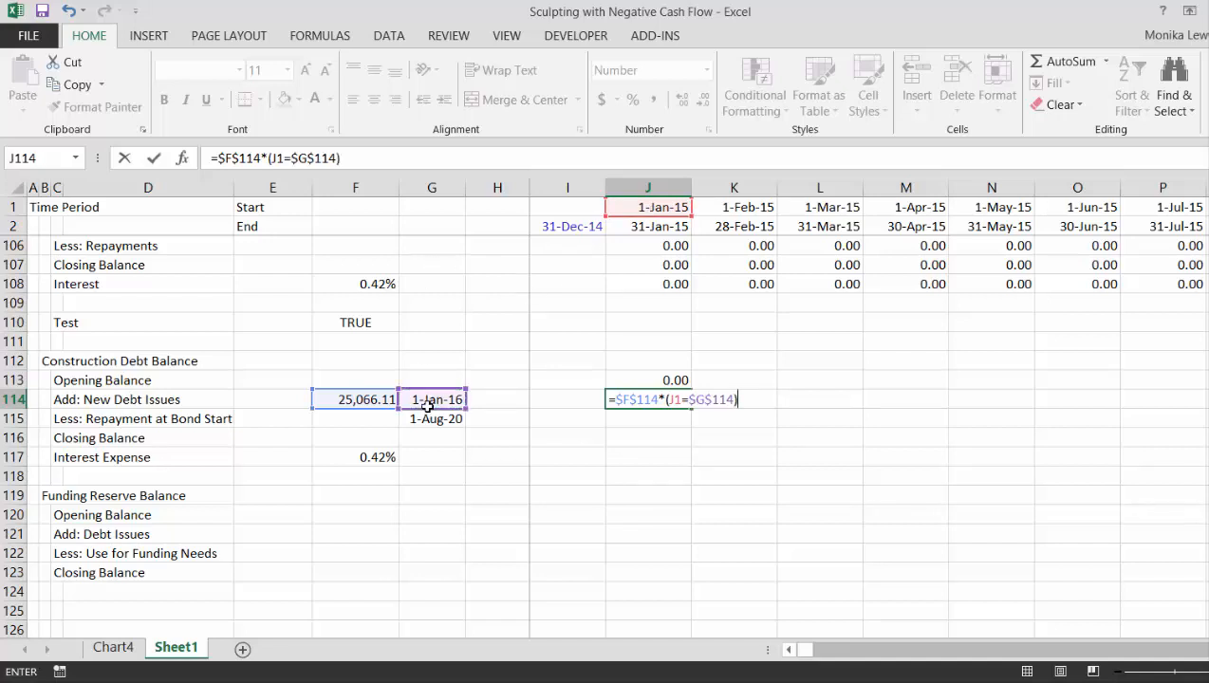
key(Return)
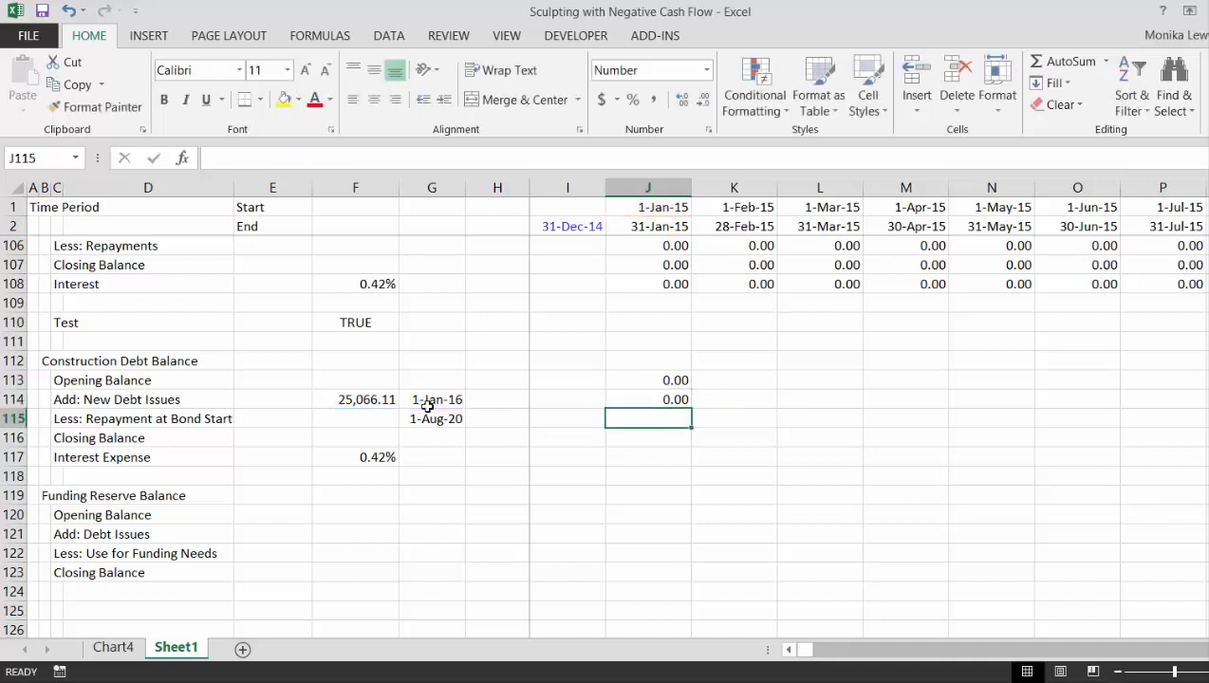
- Enter the January 2015 Repayment at Bond Start formula =J113*(J1=$G$115) in J115
text(=)
key(Up)
key(Up)
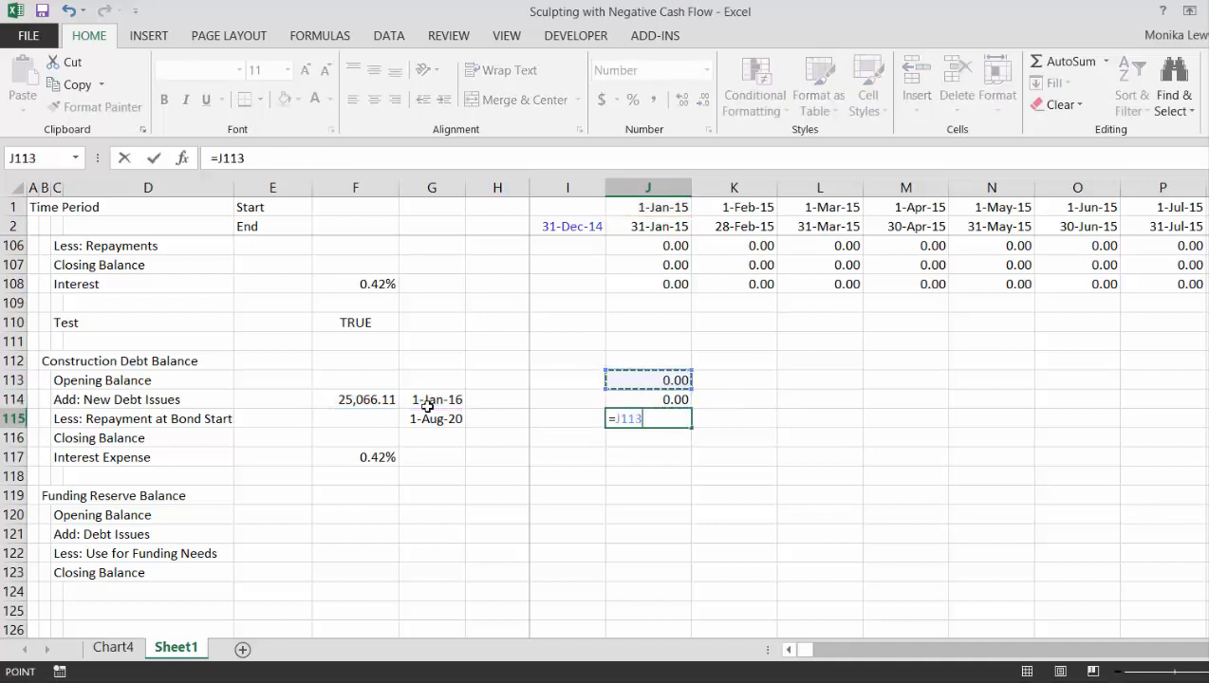
text(*()
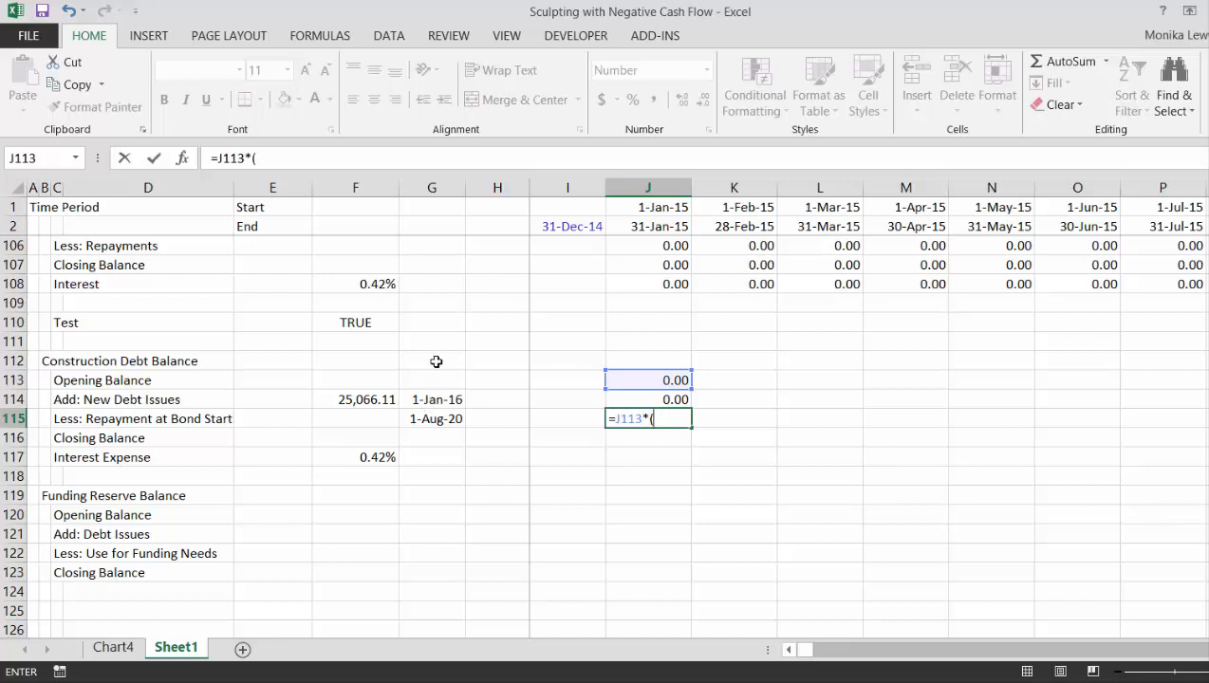
click(643, 208)
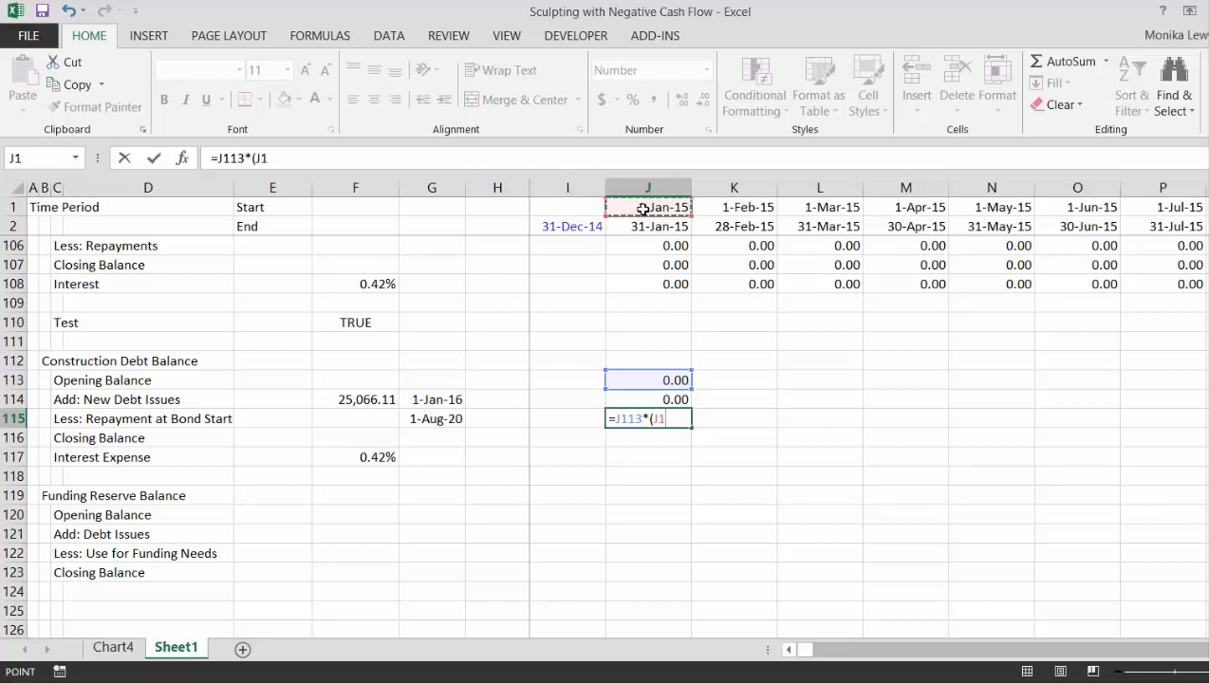
text(=)
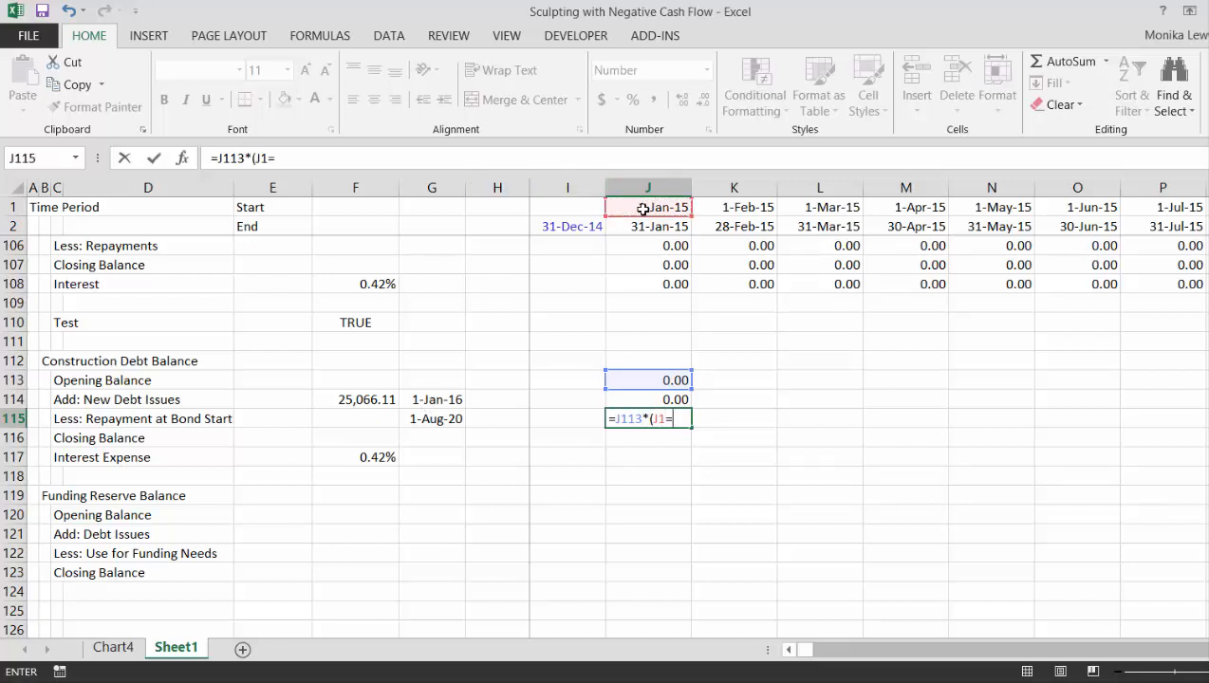
click(433, 420)
key(F4)
text())
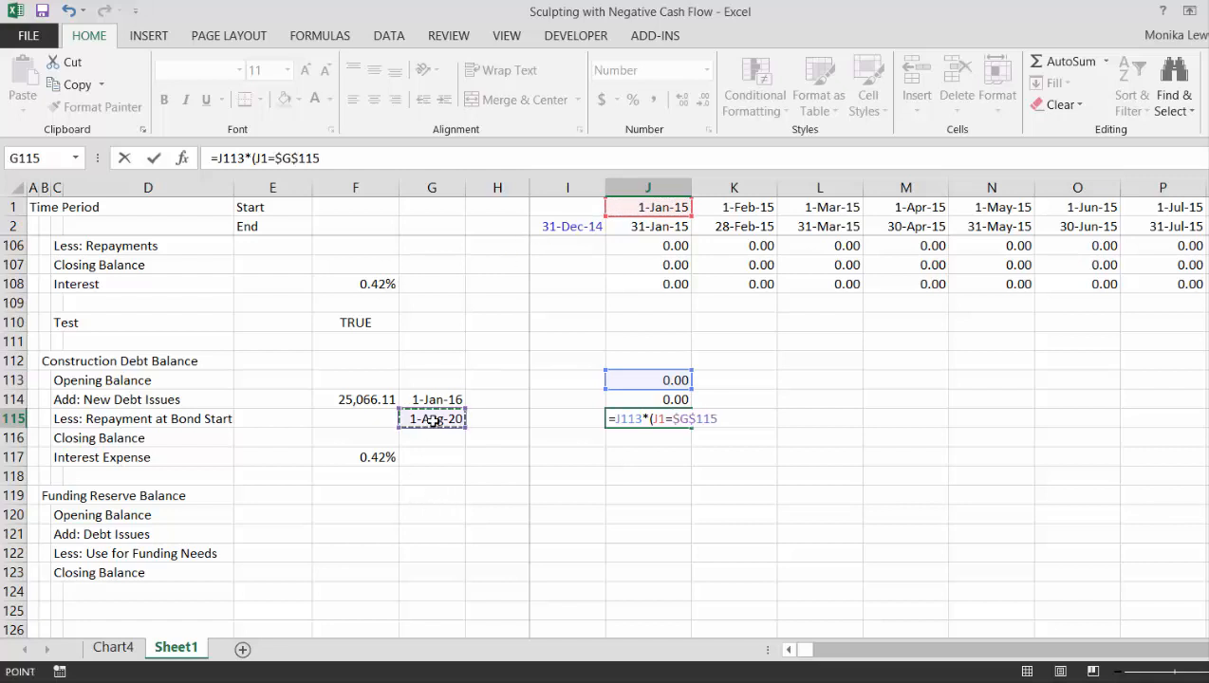
key(Return)
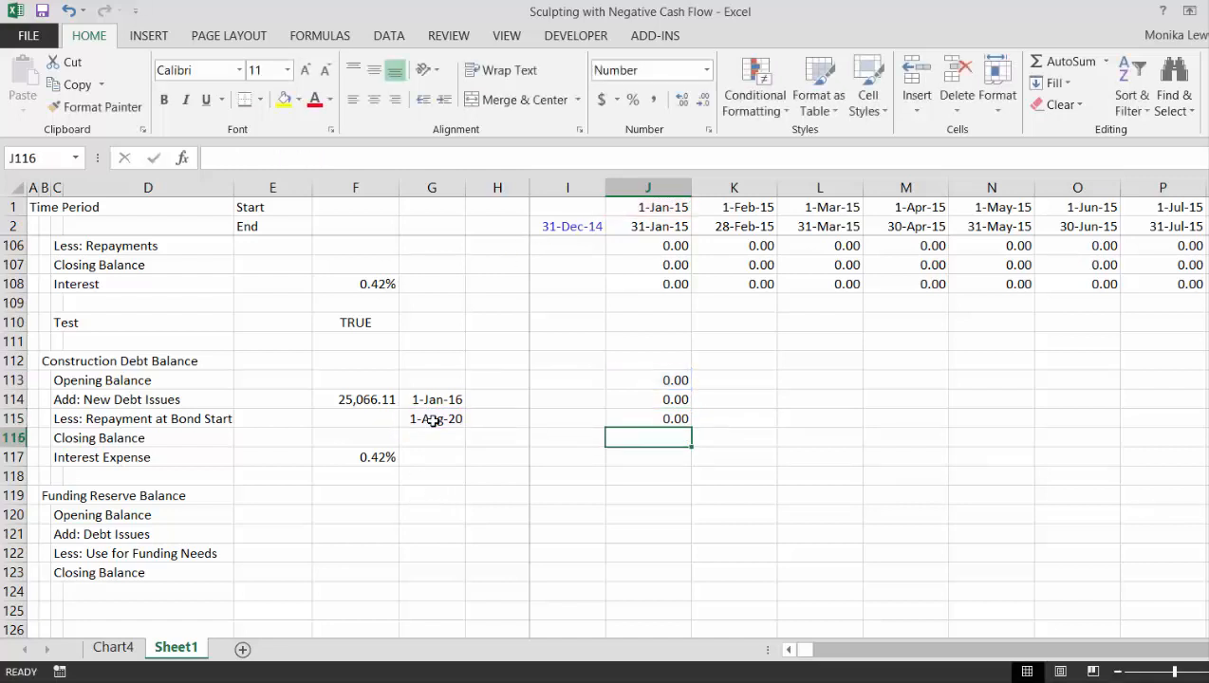
- Calculate the January 2015 construction debt Closing Balance in J116 as =J113+J114-J115
text(=)
key(Up)
key(Up)
key(Up)
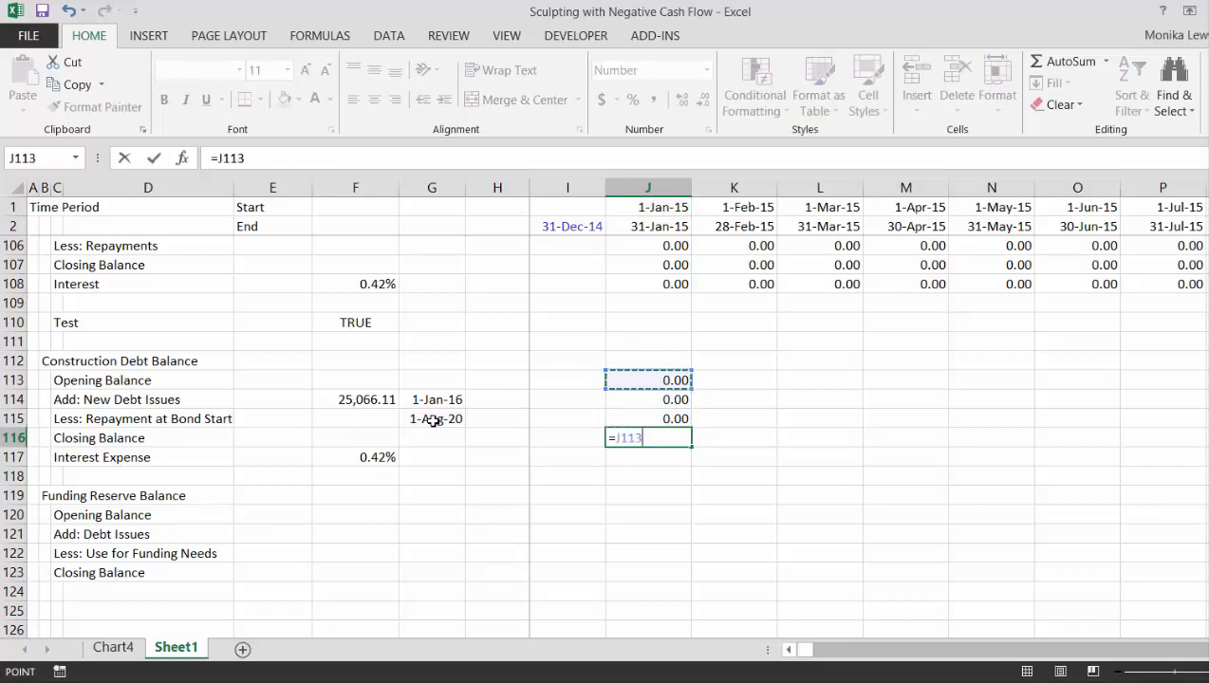
text(+)
key(Up)
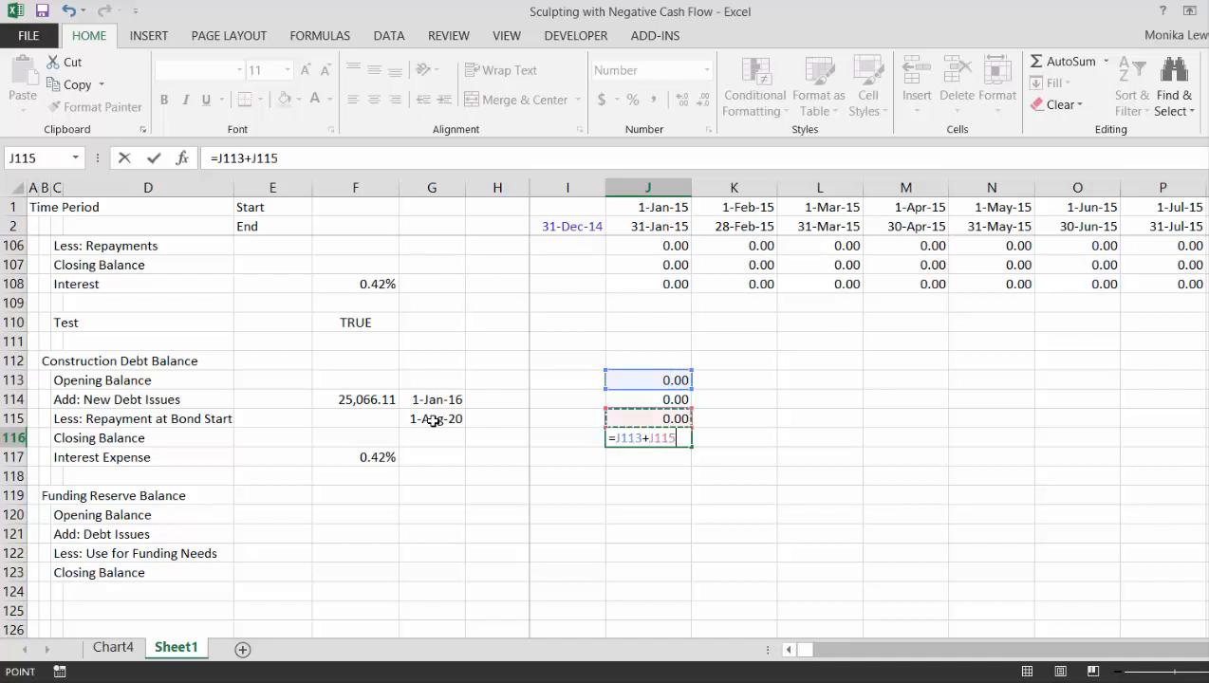
key(Up)
text(-)
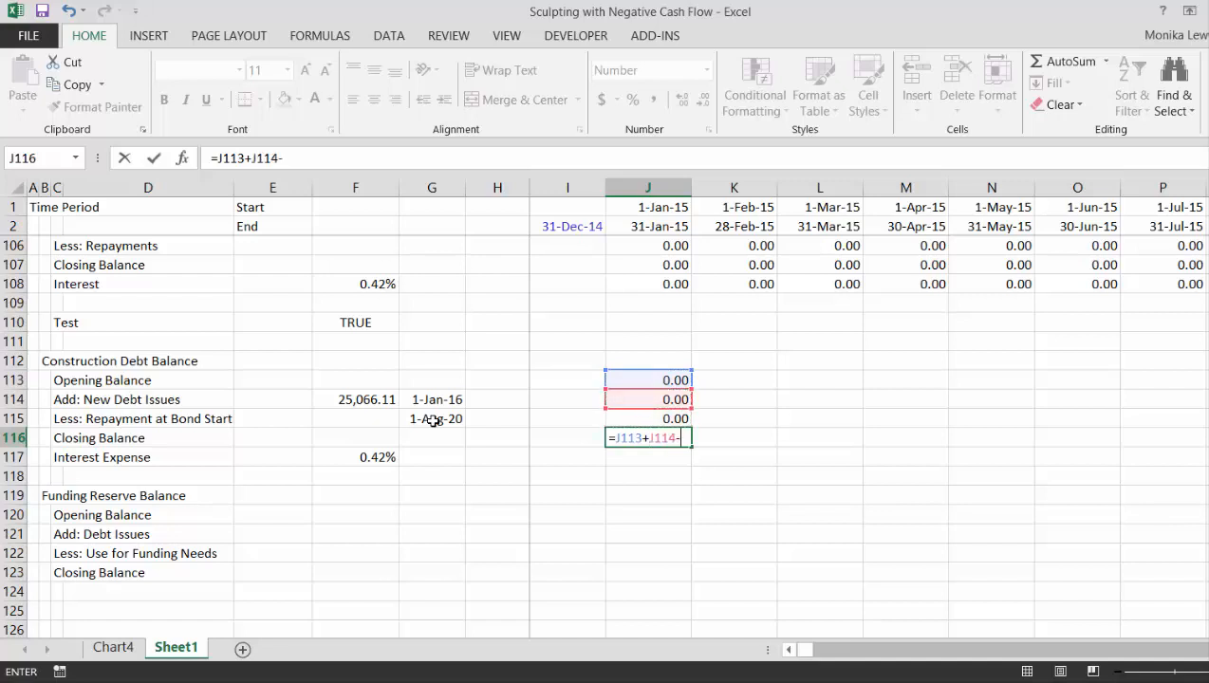
key(Up)
key(Return)
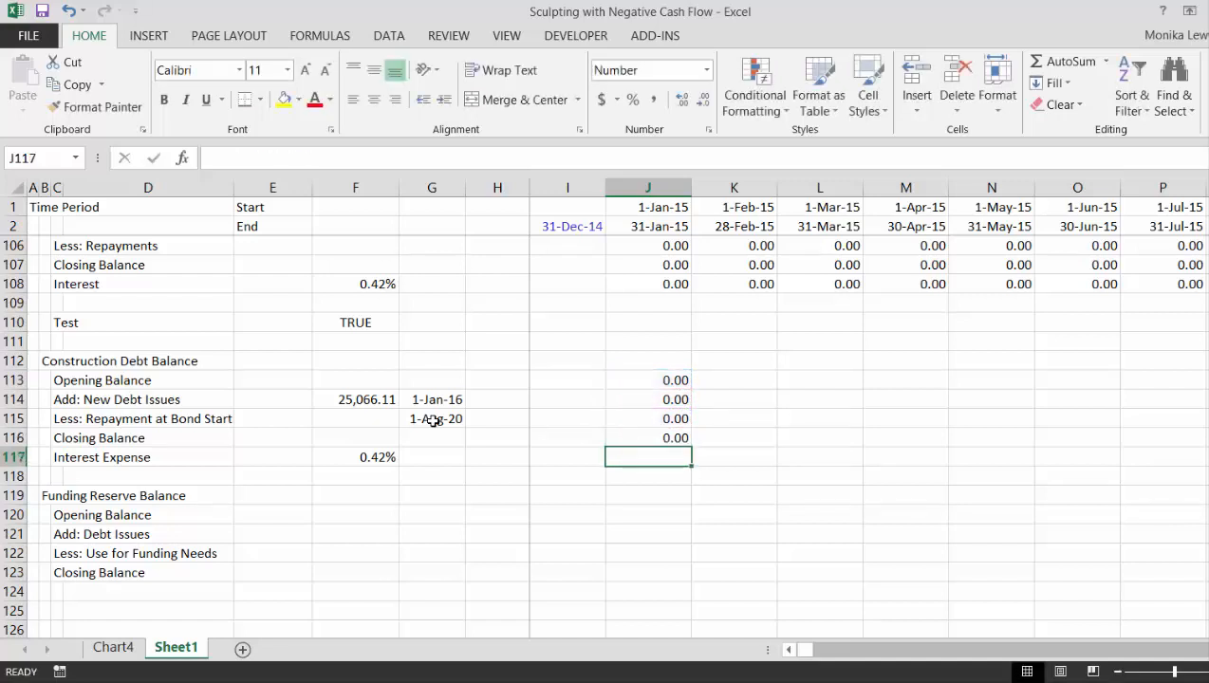
- Calculate the January 2015 construction debt Interest Expense in J117 as =$F$117*J113
text(=)
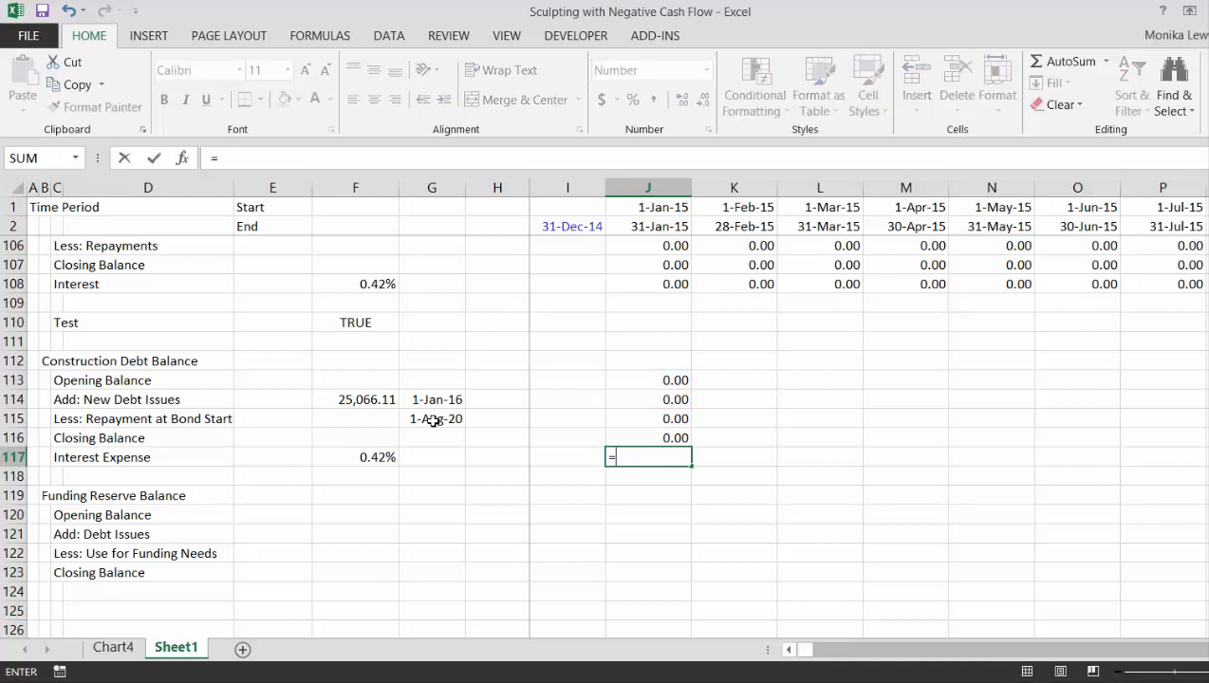
click(358, 454)
key(F4)
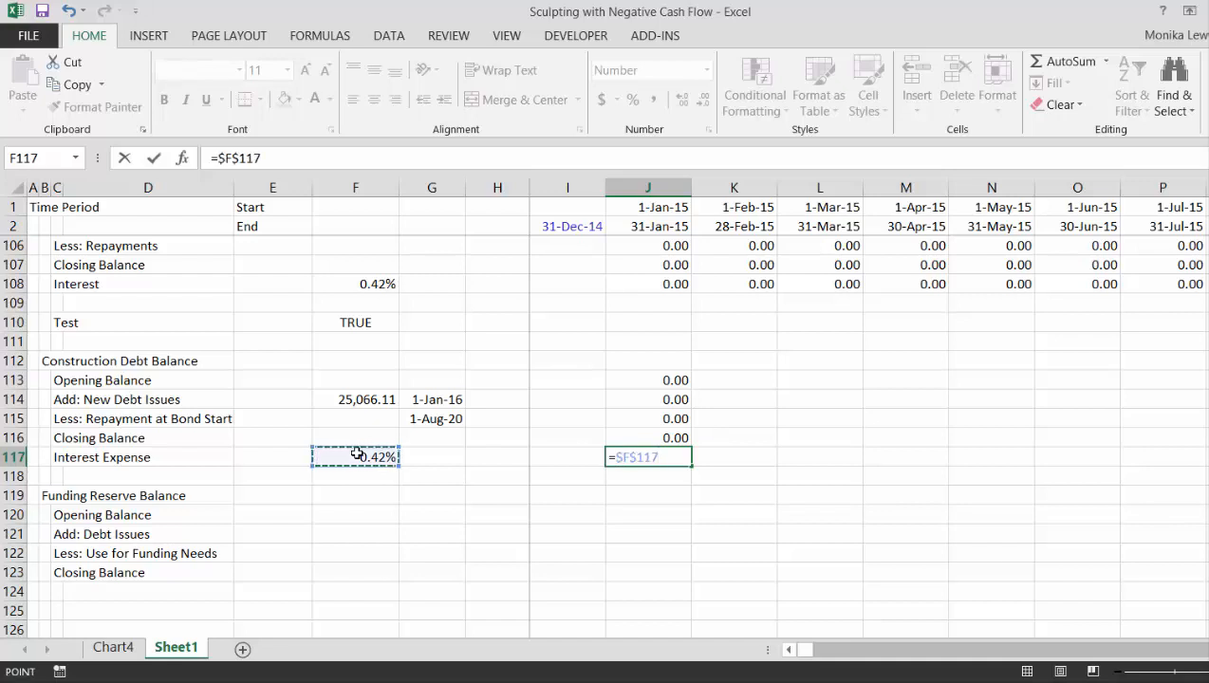
text(*)
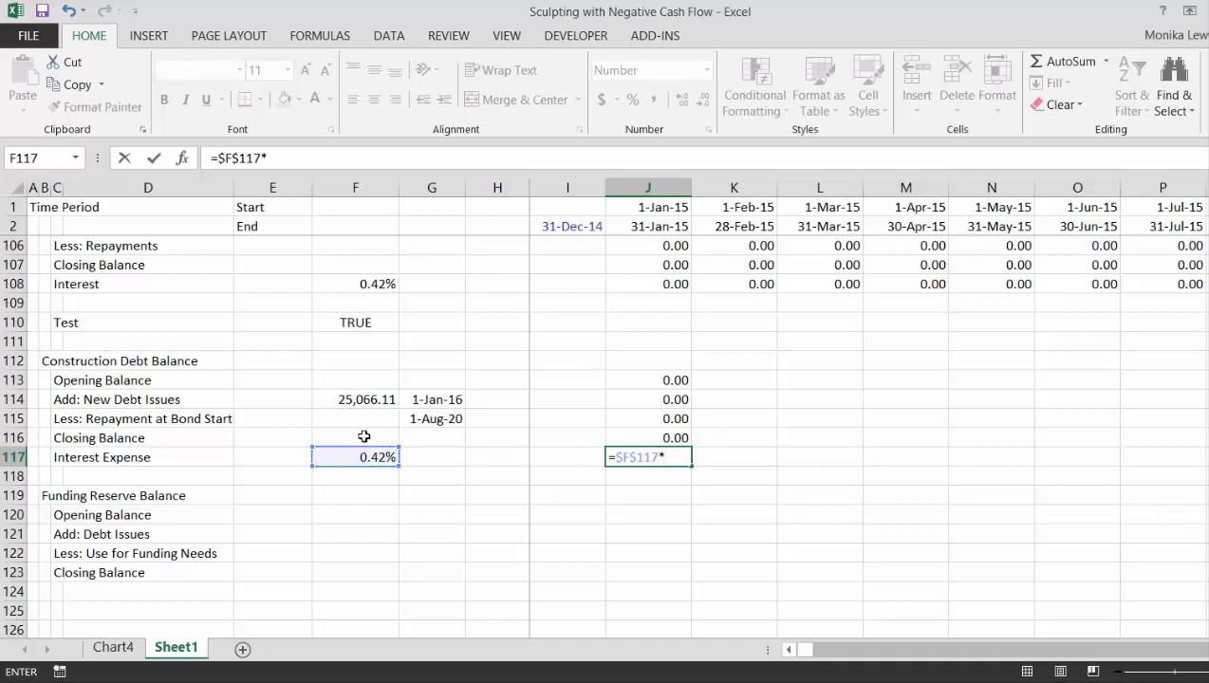
click(639, 378)
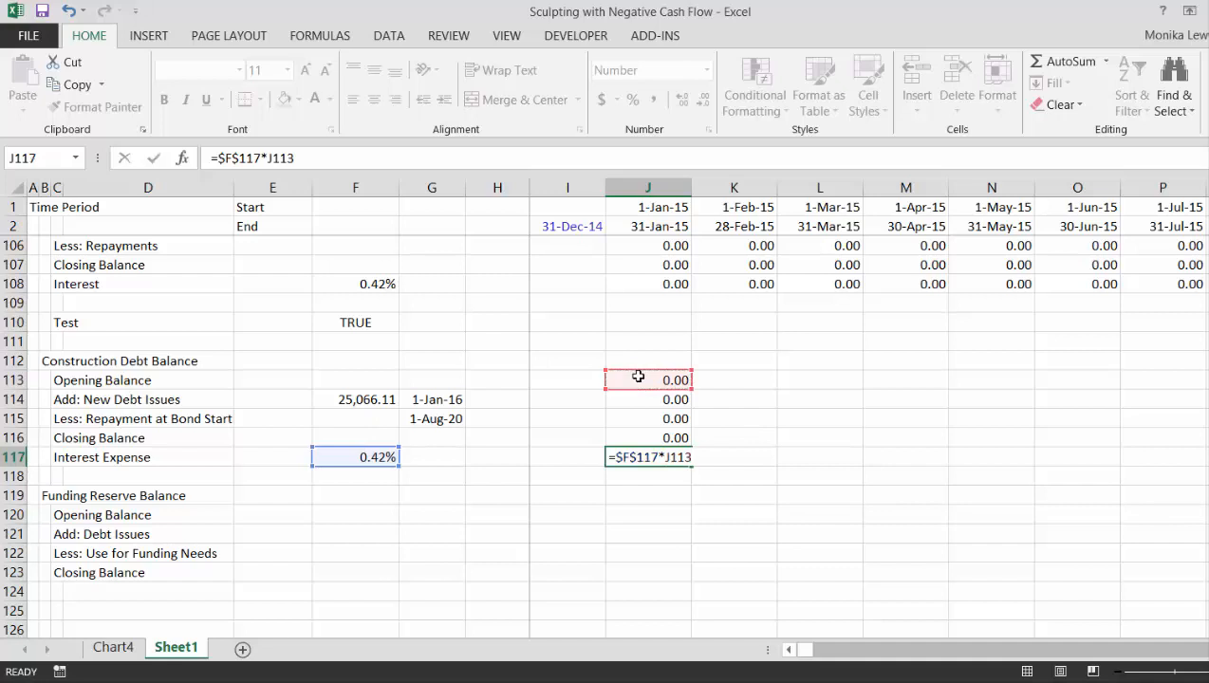
key(Return)
key(Up)
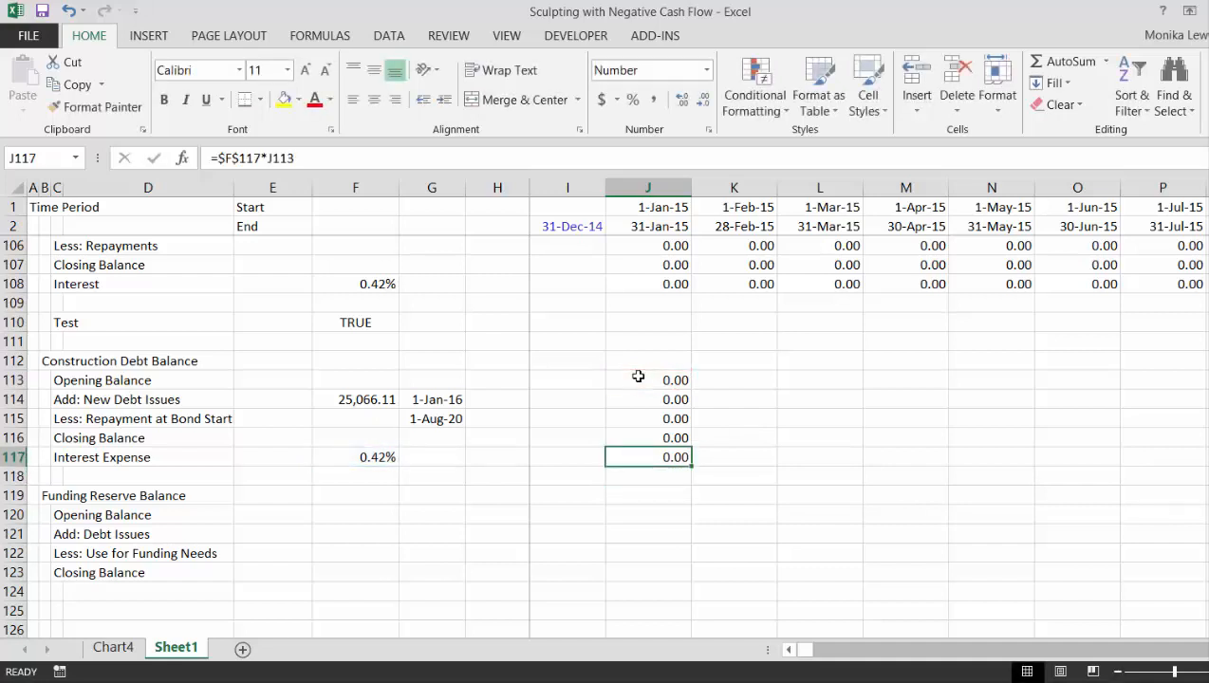
- Link the January 2015 Opening Balance of the Funding Reserve Balance to the previous period's closing balance with =I123 in J120
key(Down)
key(Down)
key(Down)
text(=)
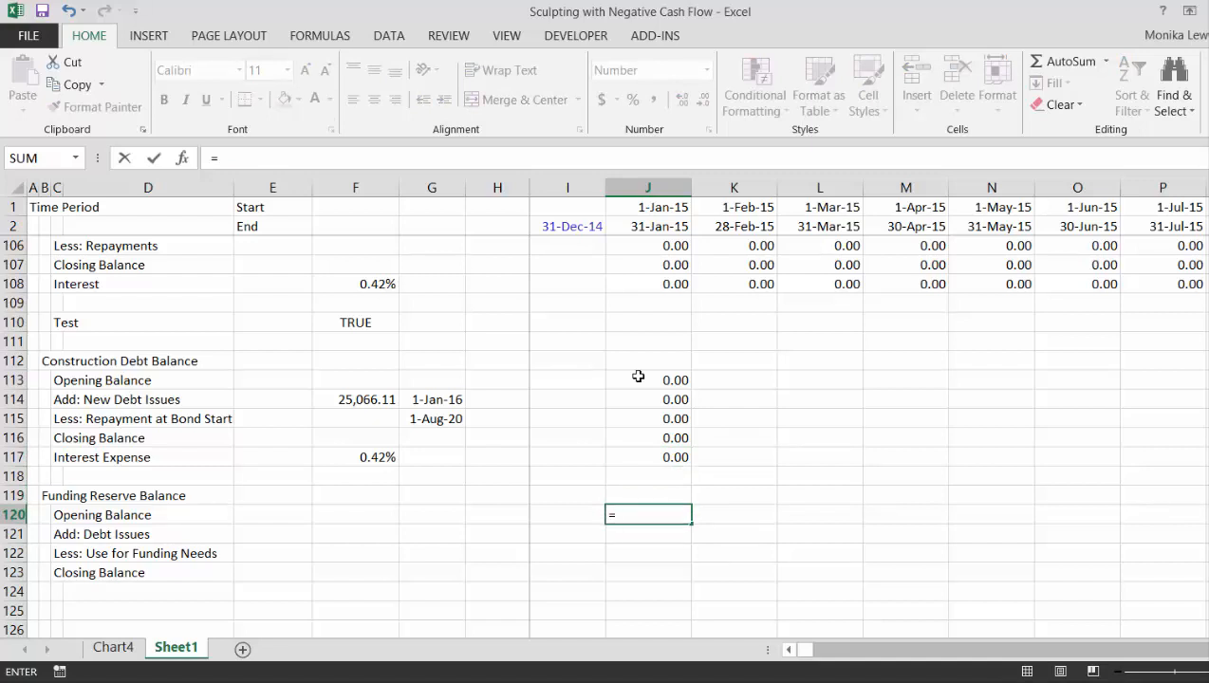
key(Down)
key(Down)
key(Down)
key(Left)
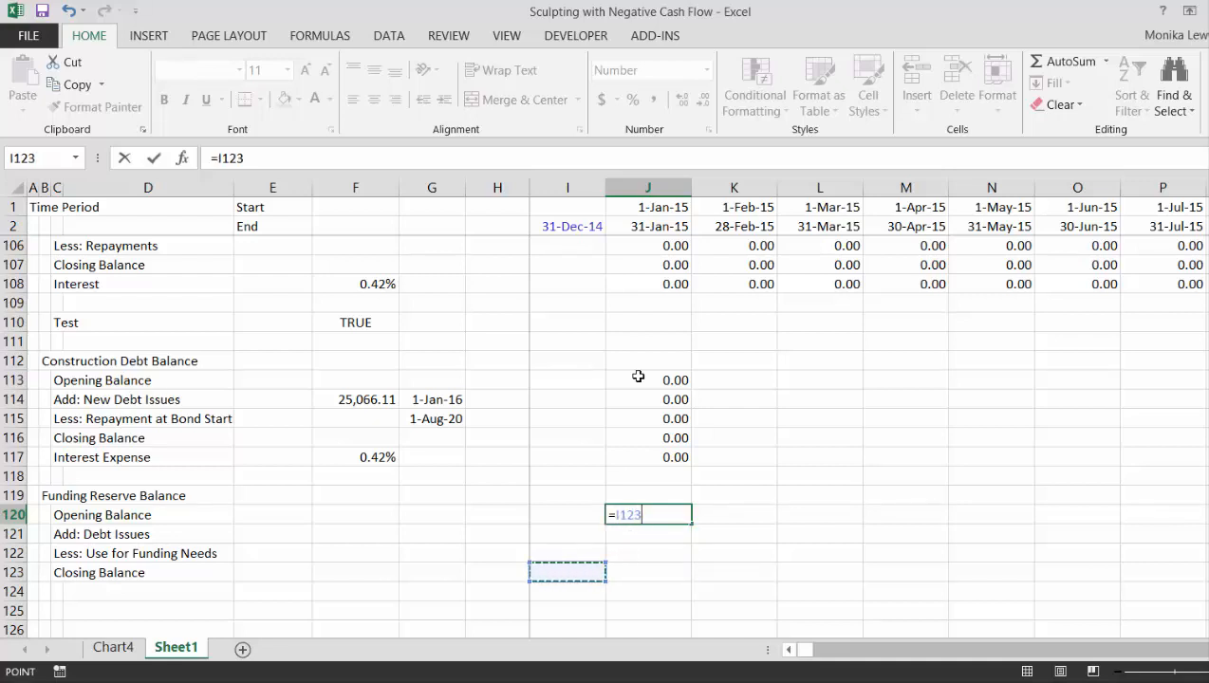
key(Return)
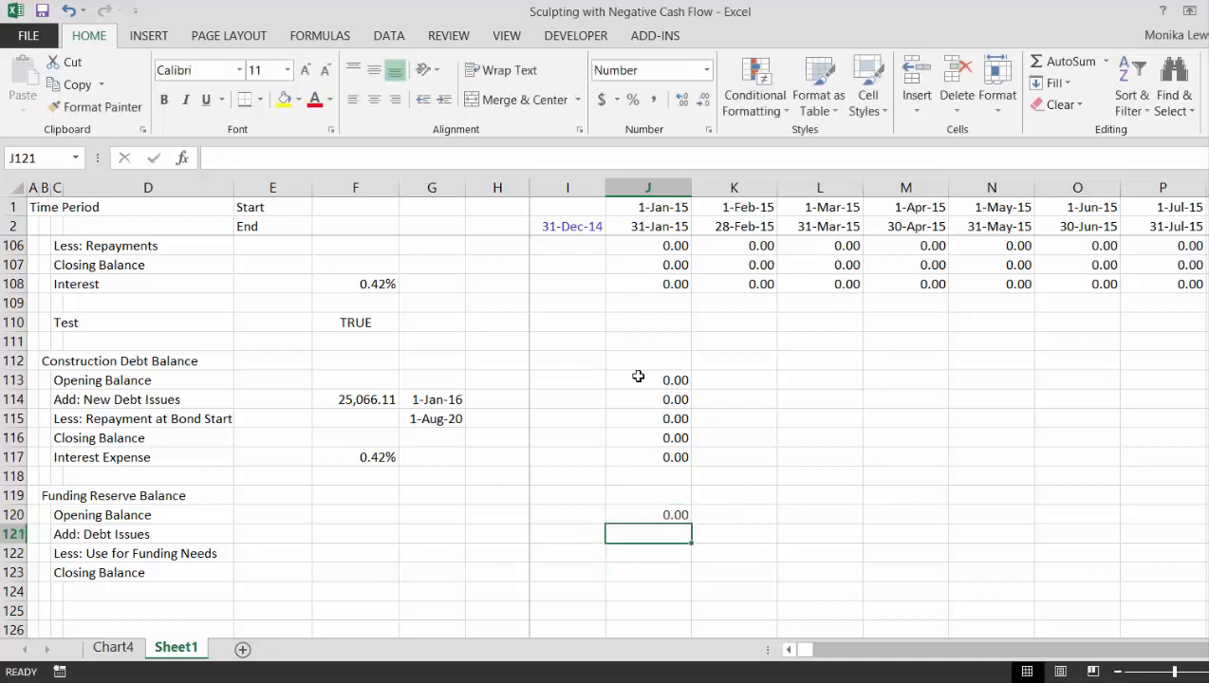
- Link the funding reserve's January 2015 Debt Issues in J121 to the construction debt's New Debt Issues with =J114
text(=)
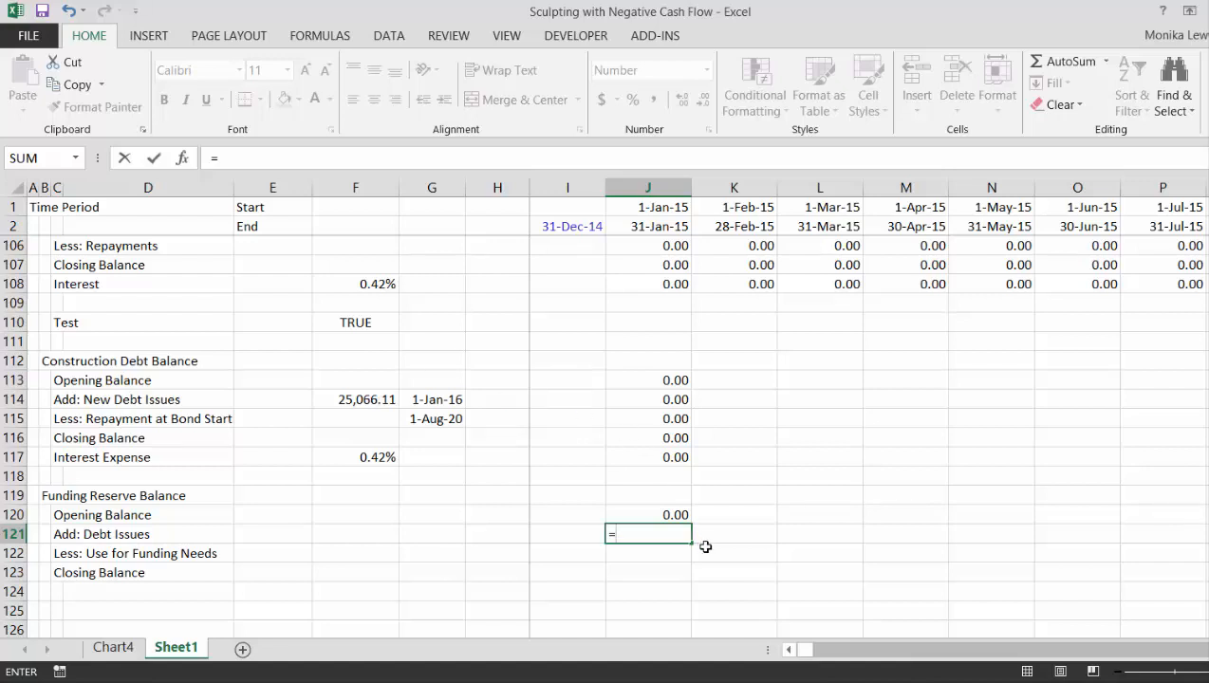
text(=)
key(Up)
key(Up)
key(Up)
key(Up)
key(Up)
key(Up)
key(Up)
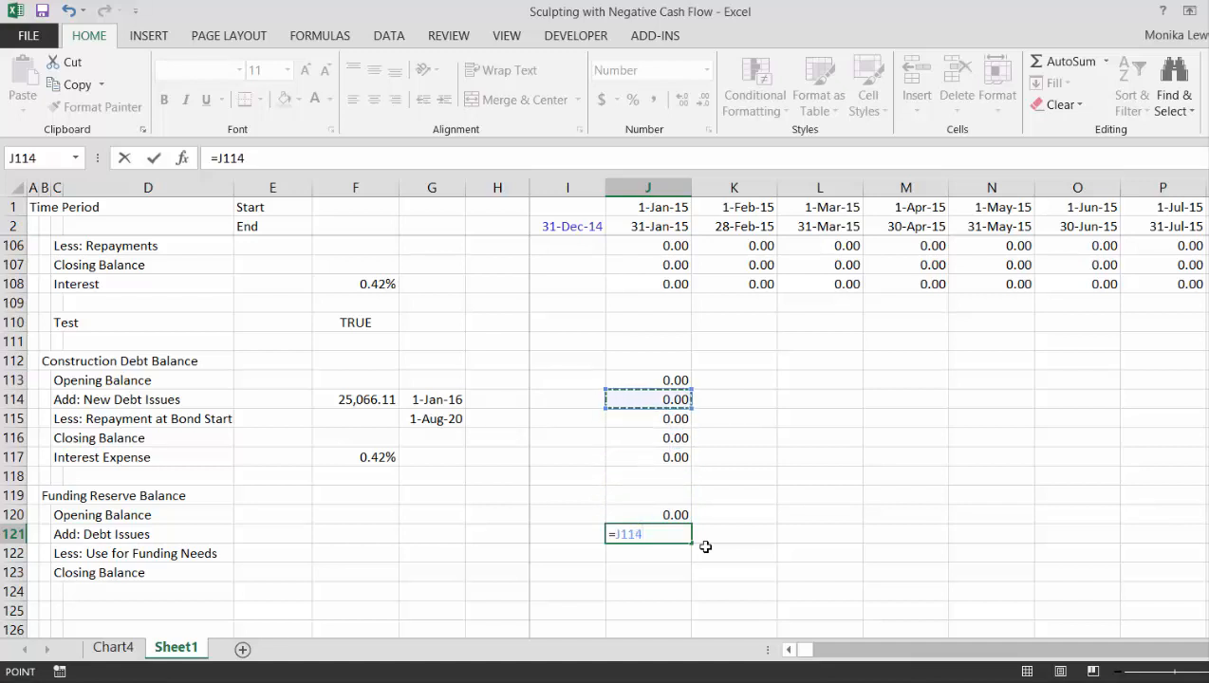
key(Return)
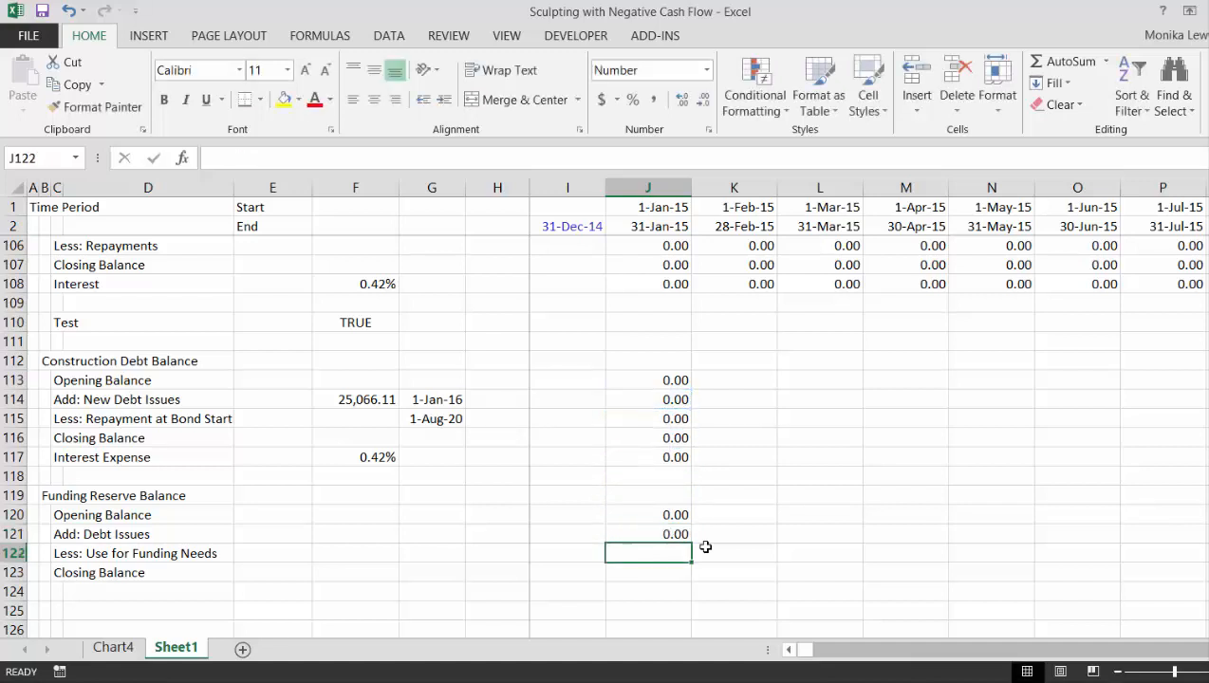
- Link the January 2015 Use for Funding Needs in J122 to the Financing when Negative Cash Flow row with =J84
text(=)
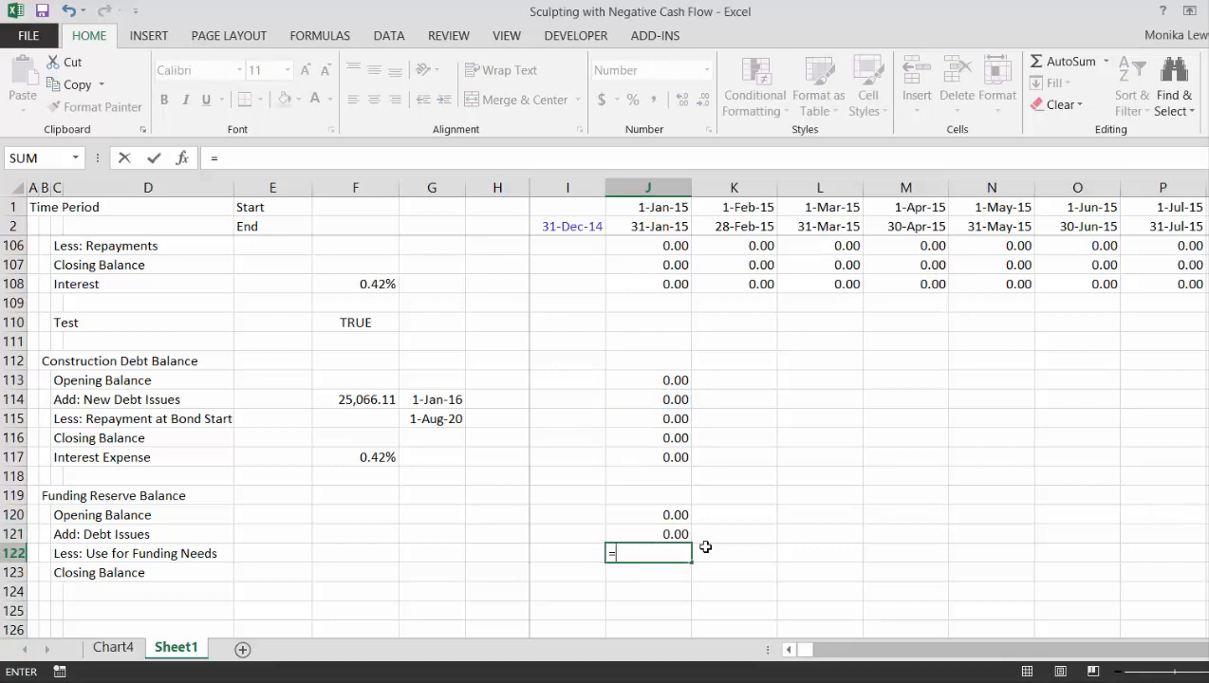
key(Up)
key(Up)
key(Up)
key(Up)
key(Up)
key(Up)
key(Up)
key(Up)
key(Up)
key(Up)
key(Up)
key(Up)
key(Up)
key(Up)
key(Up)
key(Up)
key(Up)
key(Up)
key(Up)
key(Up)
key(Up)
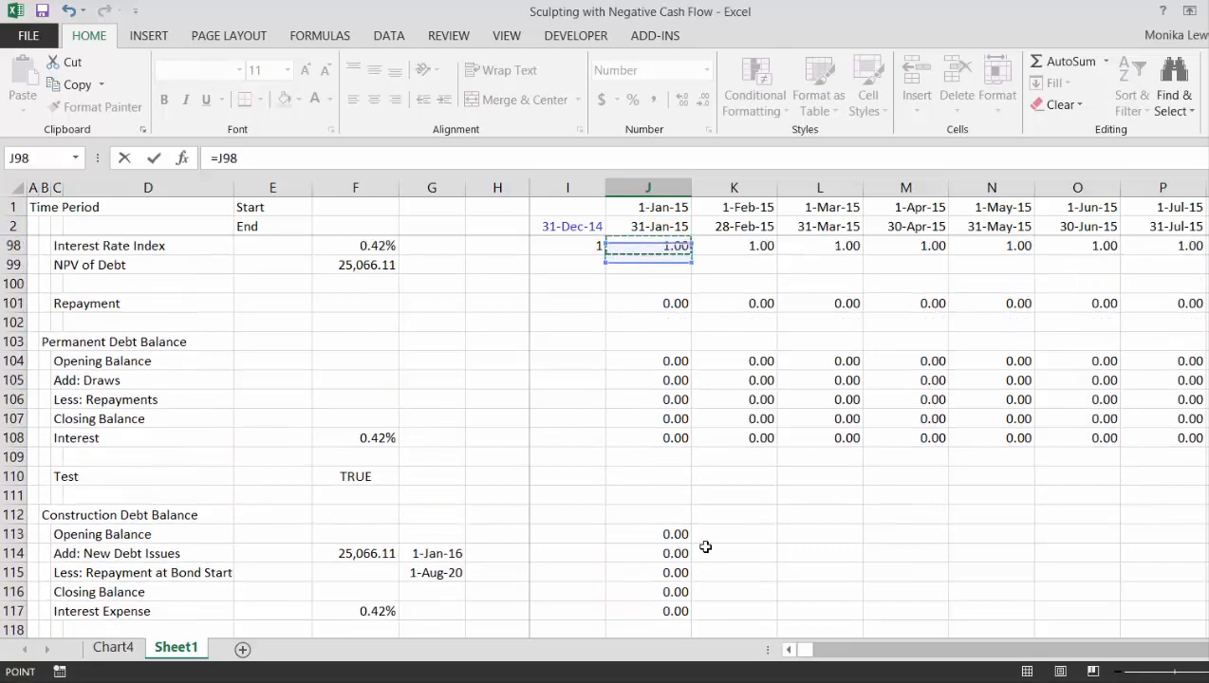
key(Up)
key(Up)
key(Up)
key(Up)
key(Up)
key(Up)
key(Up)
key(Up)
key(Up)
key(Up)
key(Up)
key(Up)
key(Up)
key(Up)
key(Up)
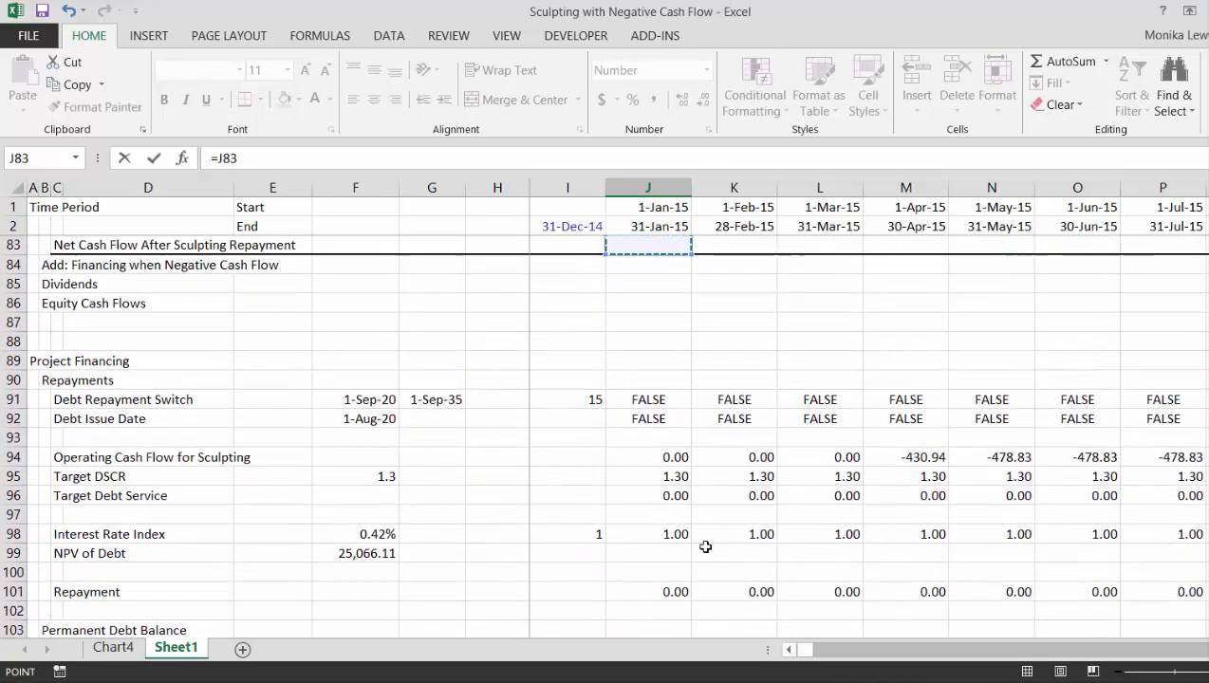
key(Up)
key(Up)
key(Down)
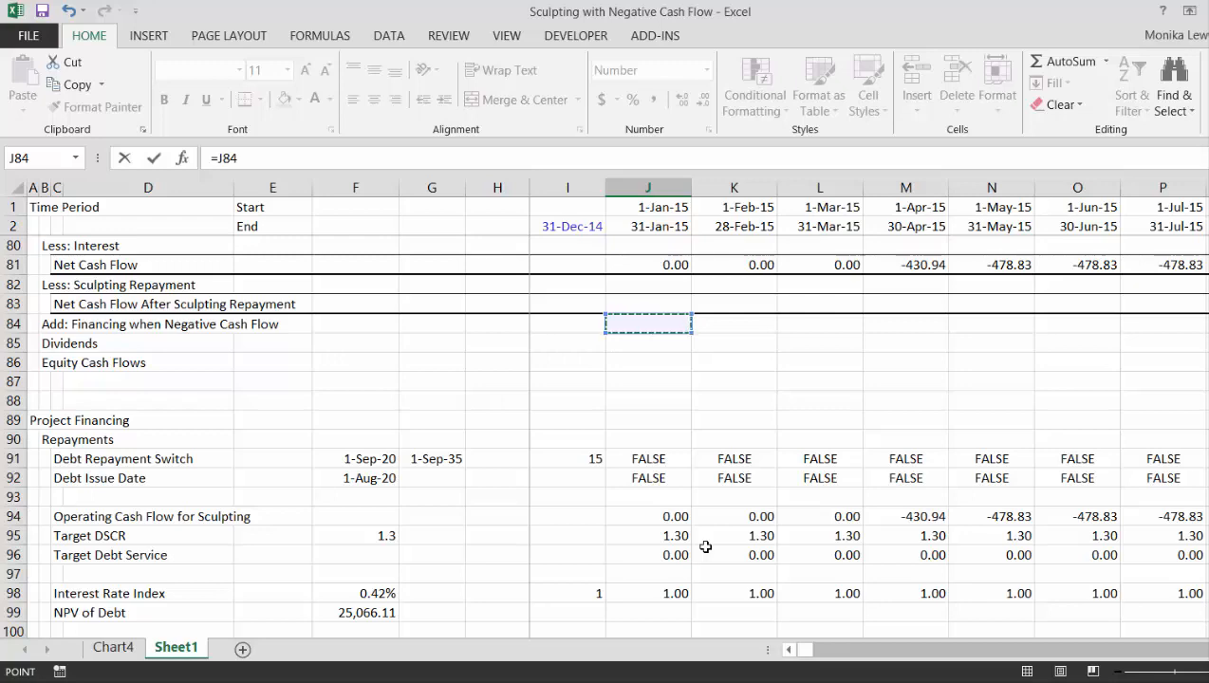
key(Escape)
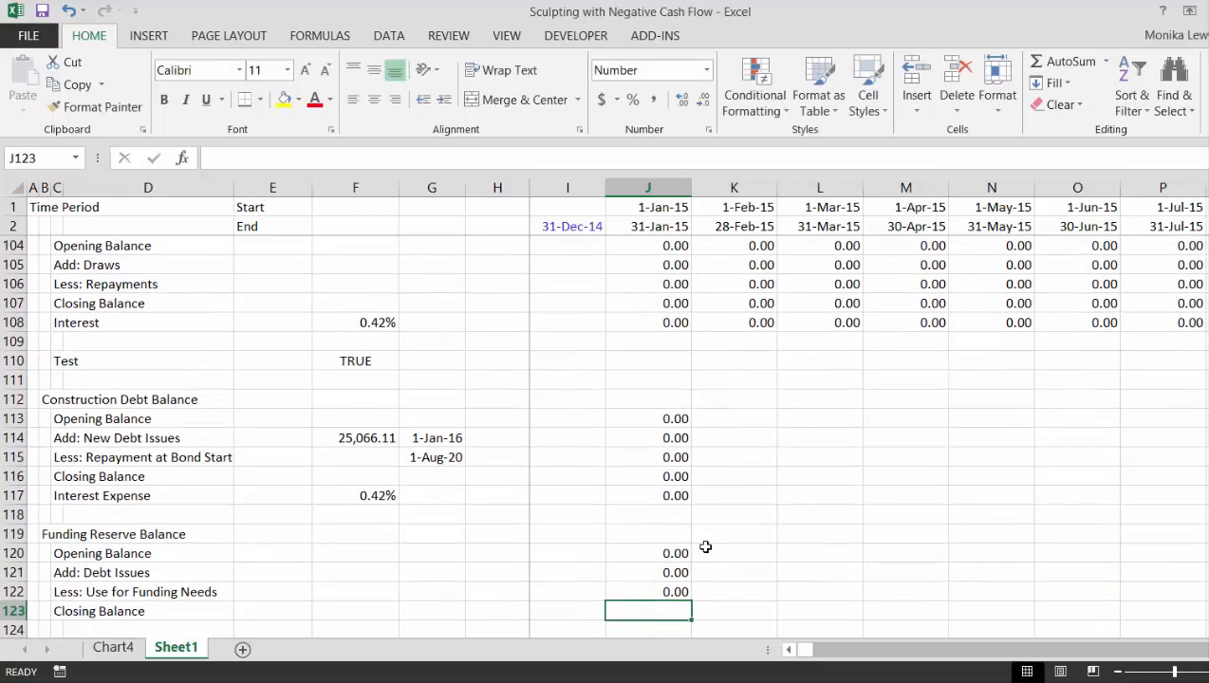
- Calculate the January 2015 funding reserve Closing Balance in J123 as =J120+J121-J122
text(=)
key(Up)
key(Up)
key(Up)
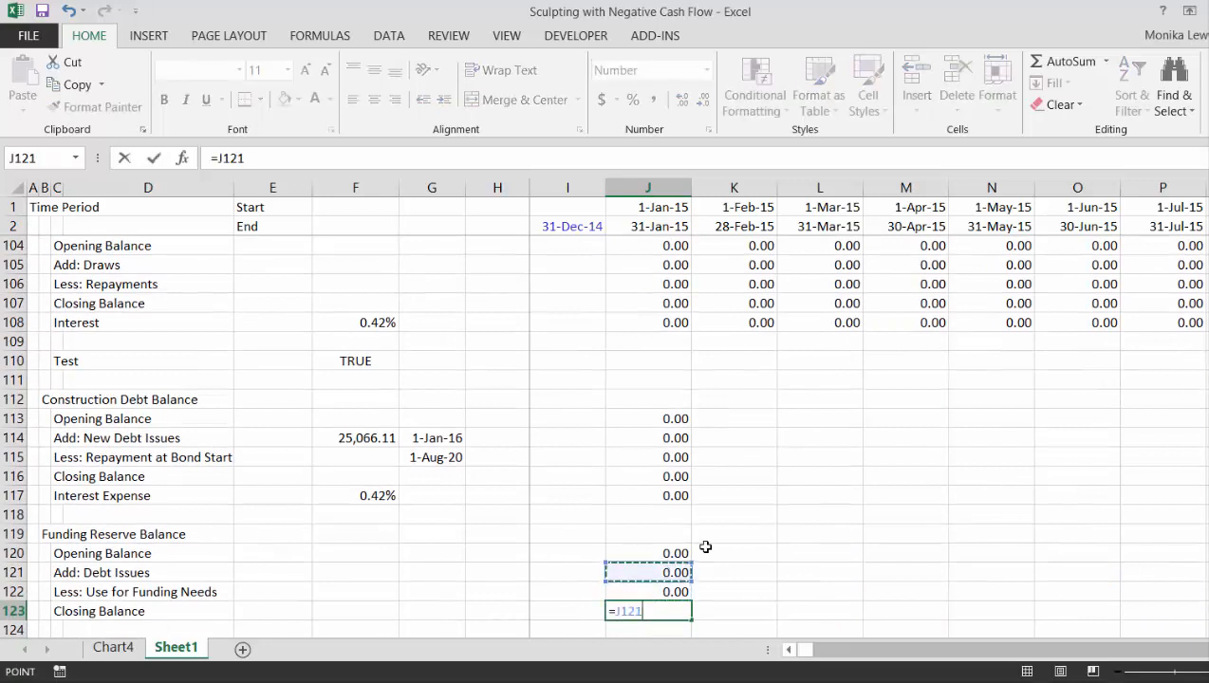
text(+)
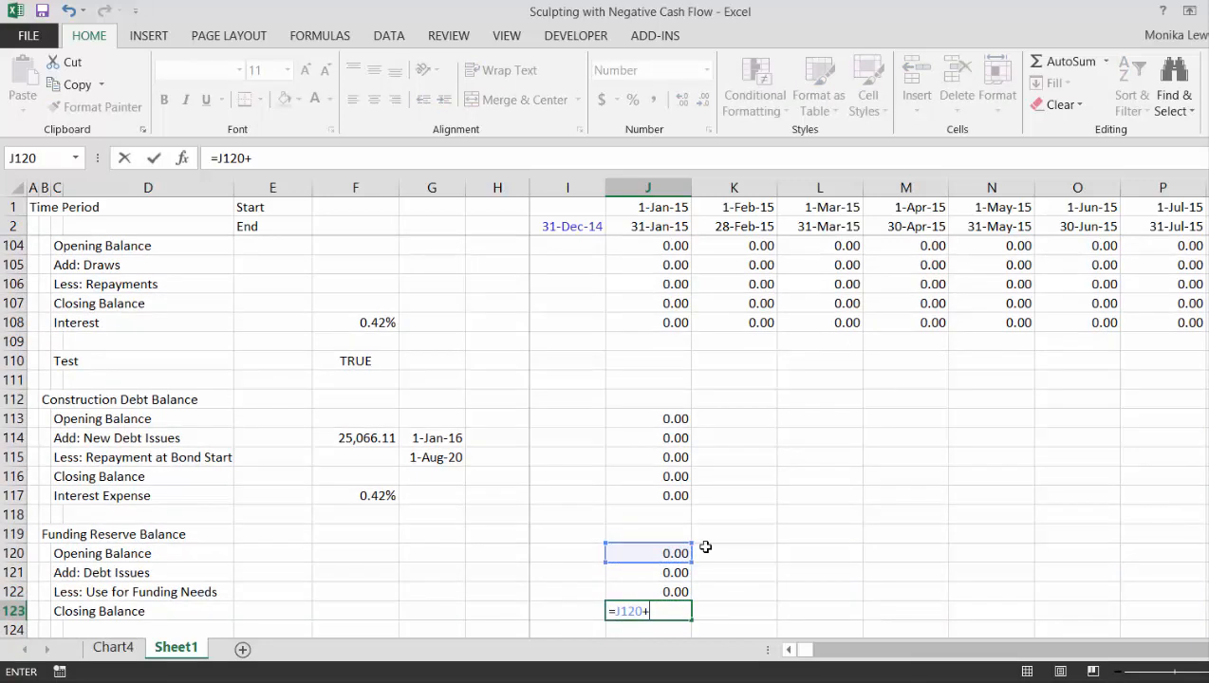
key(Down)
text(-)
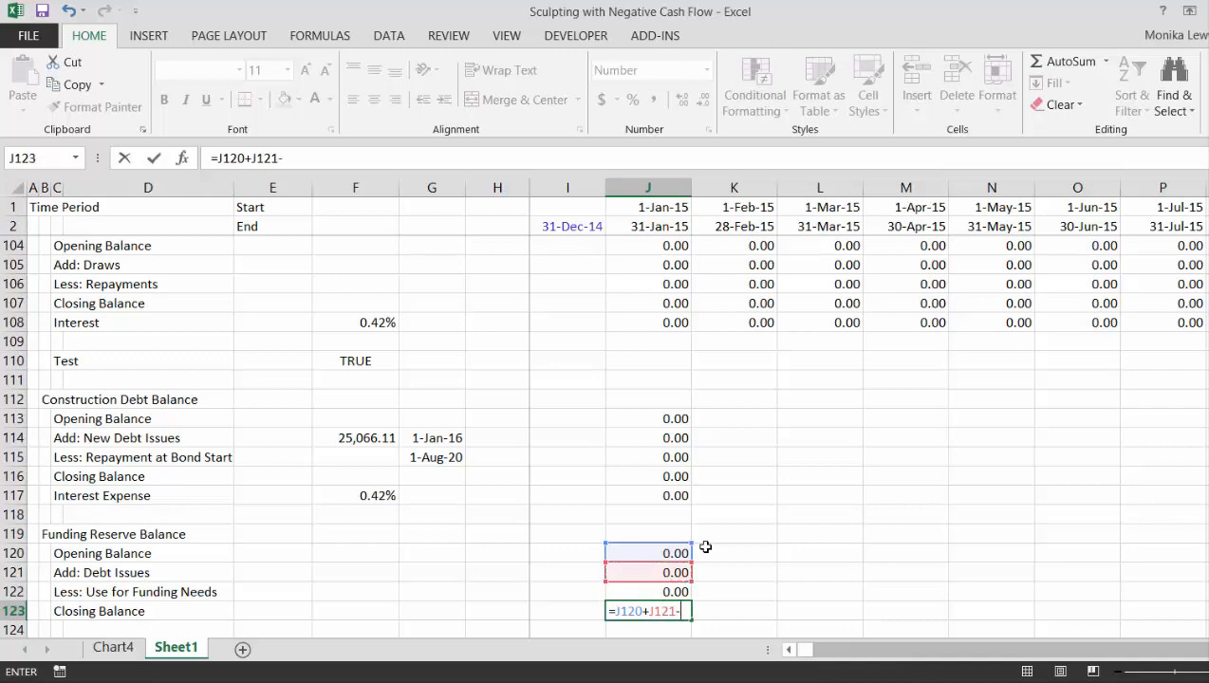
key(Up)
key(Return)
- Copy the construction debt and funding reserve formulas in J113:J123 across the monthly timeline columns
key(Up)
key(Up)
key(Up)
key(Up)
key(Up)
key(Up)
key(Up)
key(Up)
key(Up)
key(Up)
key(Up)
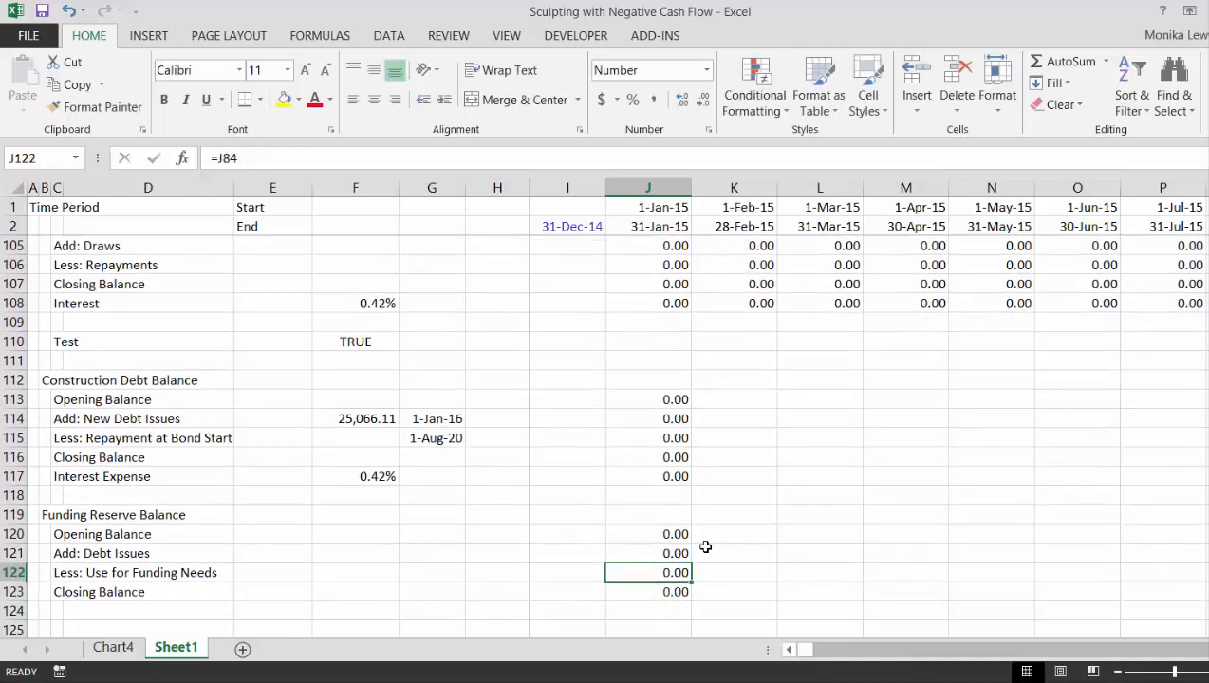
key(shift+Down)
key(shift+Down)
key(shift+Down)
key(shift+Down)
key(shift+Down)
key(shift+Down)
key(shift+Down)
key(shift+Down)
key(shift+Down)
key(shift+Down)
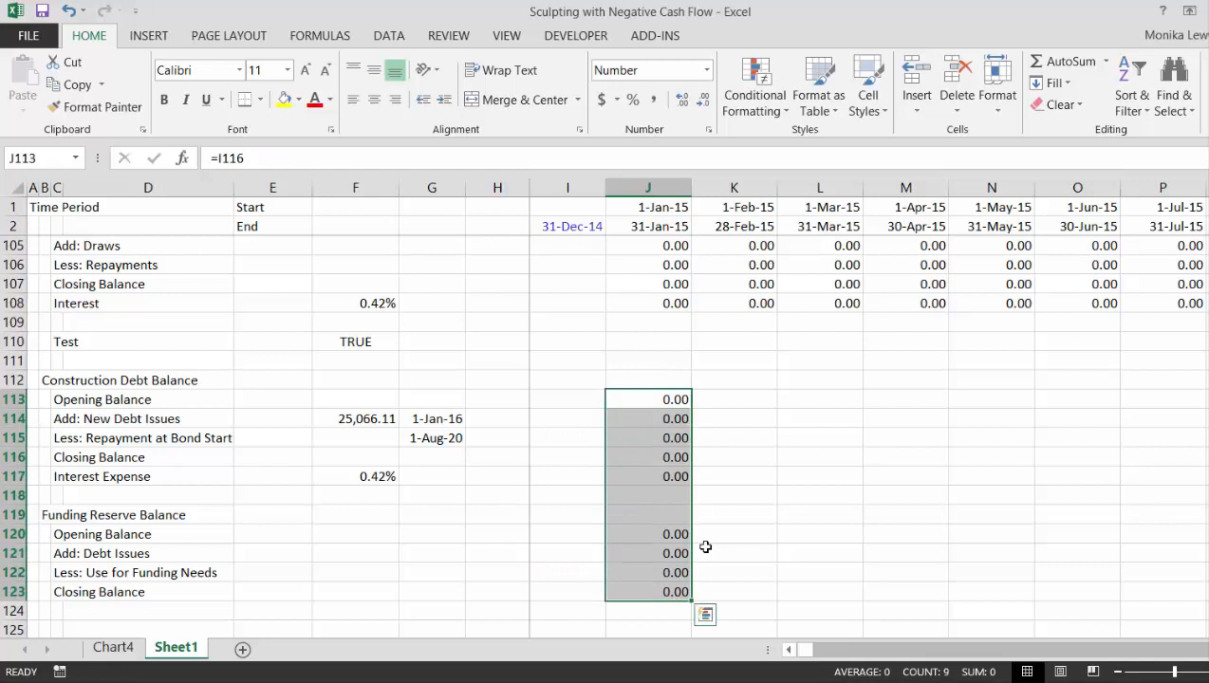
key(ctrl+shift+r)
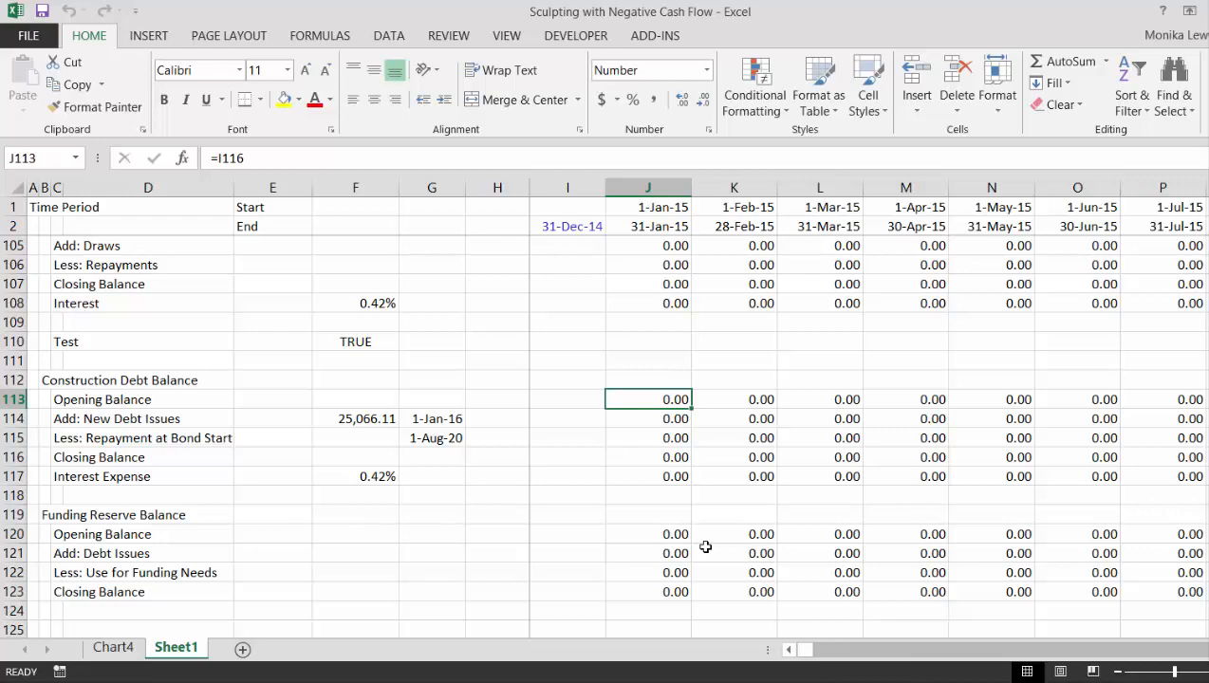
- Calculate the January 2015 Less: Interest in J80 as permanent debt interest plus construction debt interest expense with =J108+J117
key(Up)
key(Up)
key(Up)
key(Up)
key(Up)
key(Up)
key(Up)
key(Up)
key(Up)
key(Up)
key(Up)
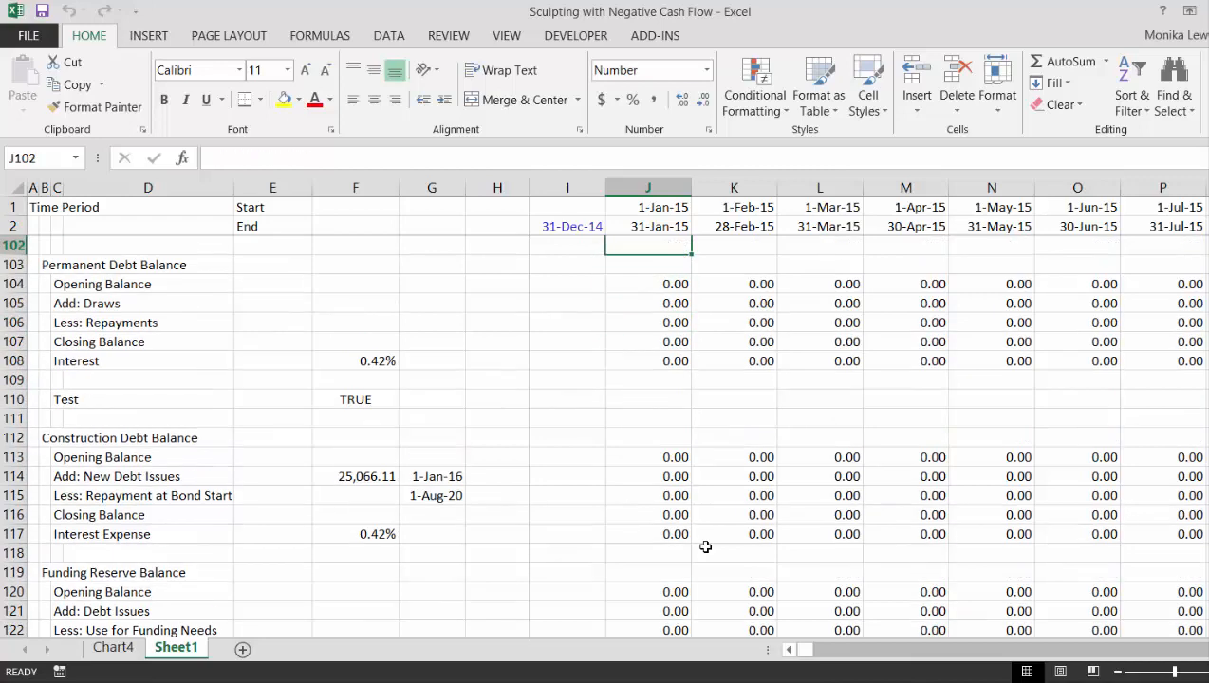
key(Up)
key(Up)
key(Up)
key(Up)
key(Up)
key(Up)
key(Up)
key(Up)
key(Up)
key(Up)
key(Up)
key(Up)
key(Up)
key(Up)
key(Up)
key(Up)
key(Up)
key(Up)
key(Up)
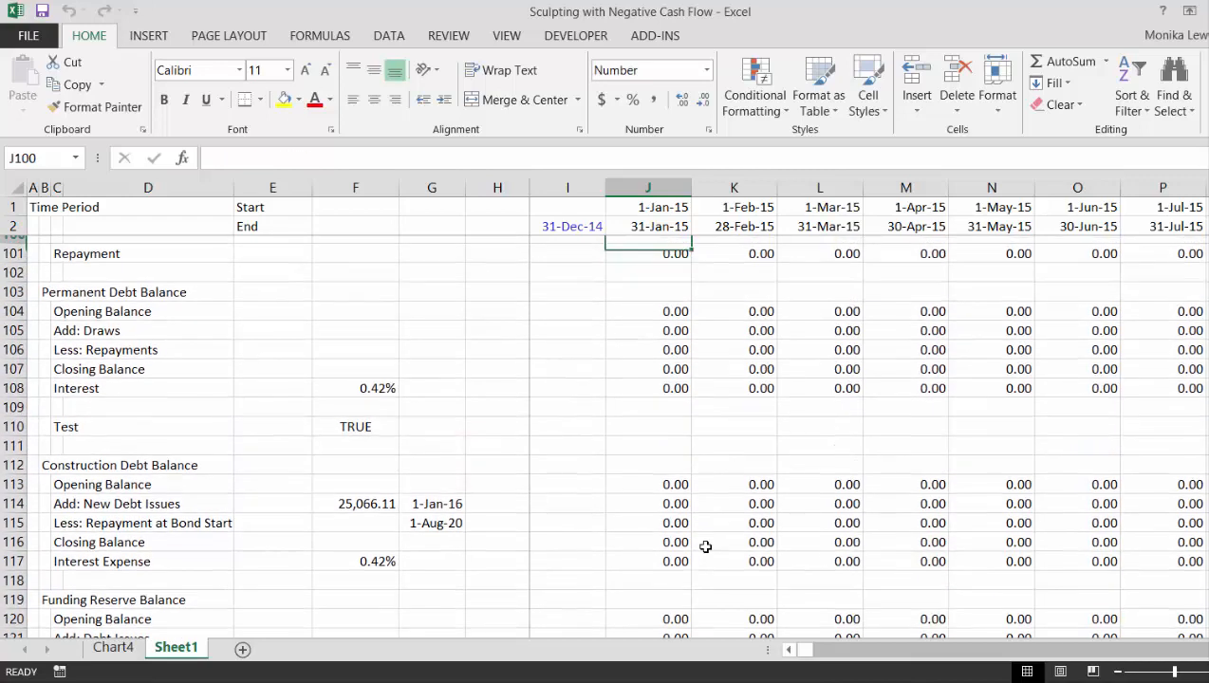
key(Up)
key(Up)
key(Up)
key(Up)
key(Up)
key(Up)
key(Up)
key(Up)
key(Up)
key(Up)
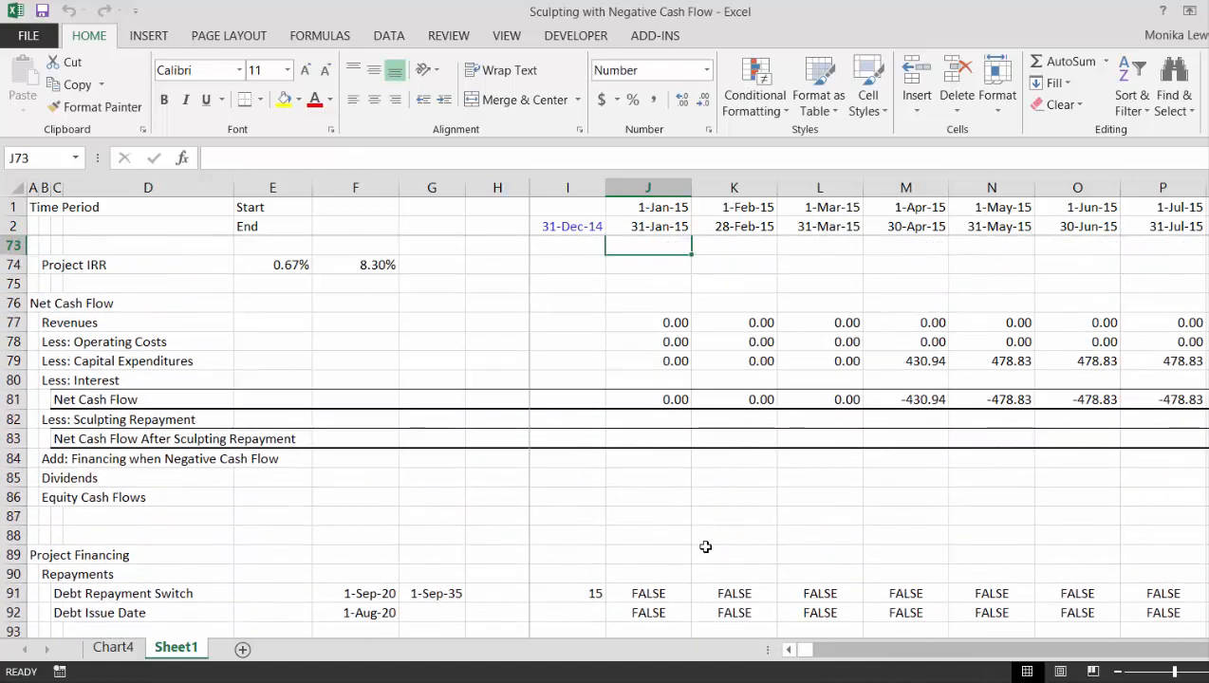
key(Down)
key(Down)
key(Down)
key(Down)
key(Down)
key(Down)
key(Down)
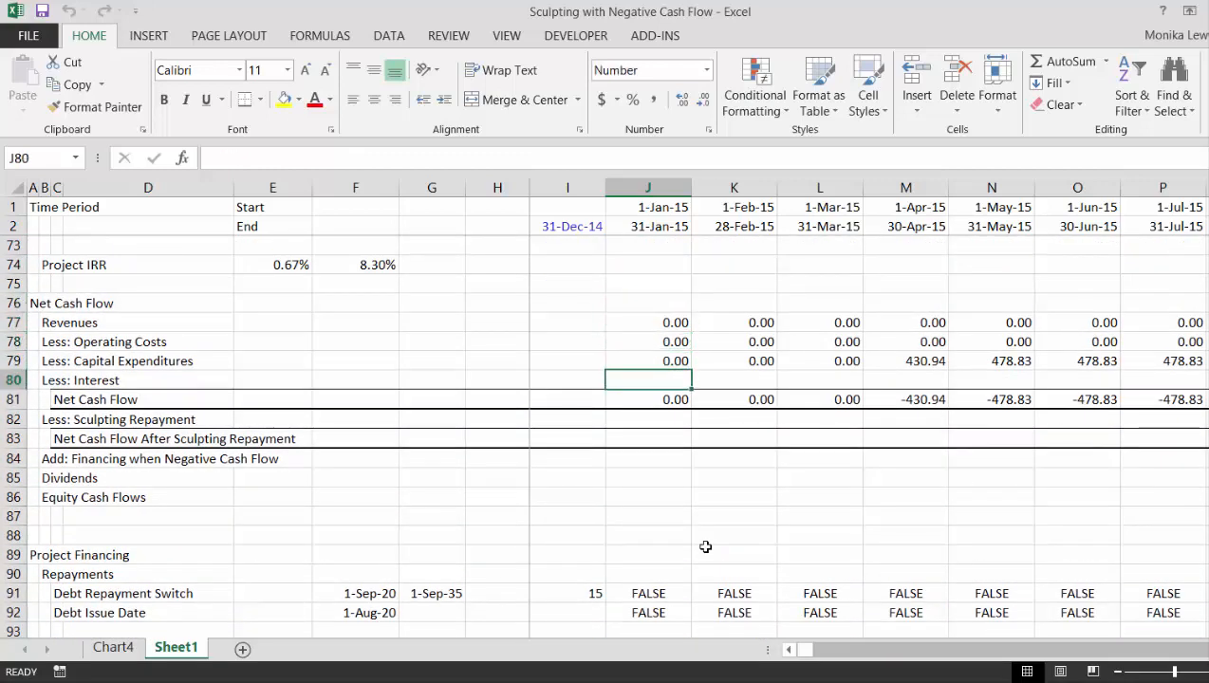
text(=)
key(Down)
key(Down)
key(Down)
key(Down)
key(Down)
key(Down)
key(Down)
key(Down)
key(Down)
key(Down)
key(Down)
key(Down)
key(Down)
key(Down)
key(Down)
key(Down)
key(Down)
key(Down)
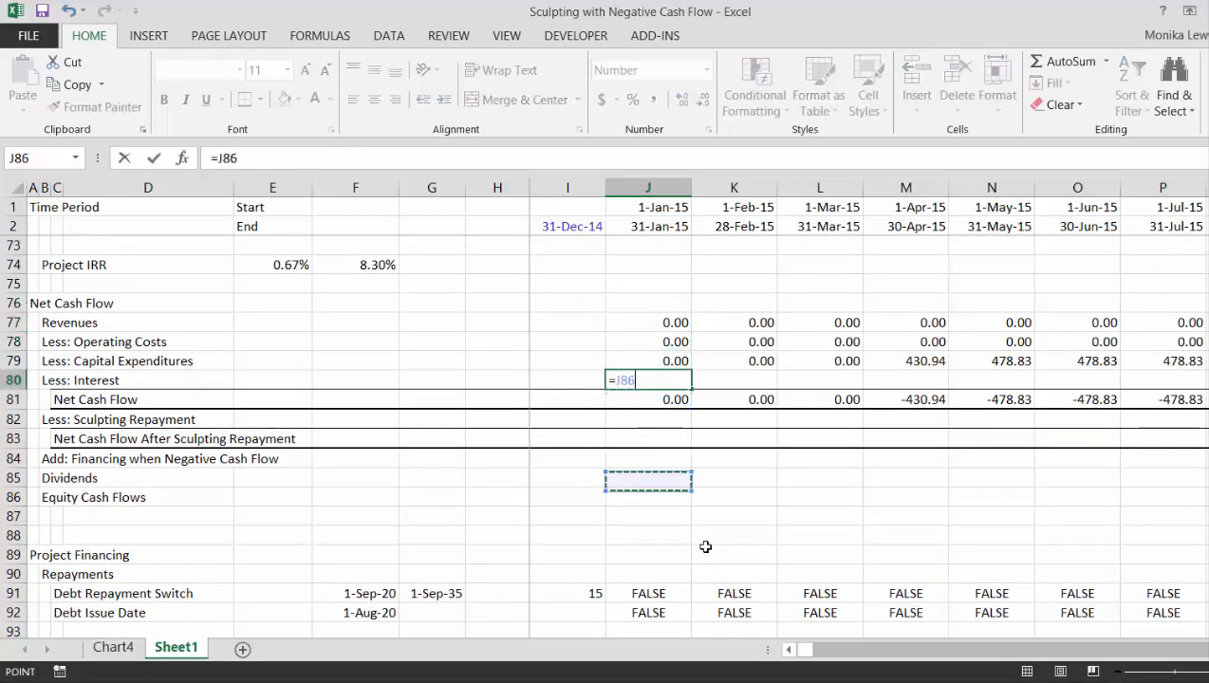
key(Down)
key(Down)
key(Down)
key(Down)
key(Down)
key(Down)
key(Down)
key(Down)
key(Down)
key(Down)
key(Down)
key(Down)
key(Down)
key(Up)
key(Up)
key(Up)
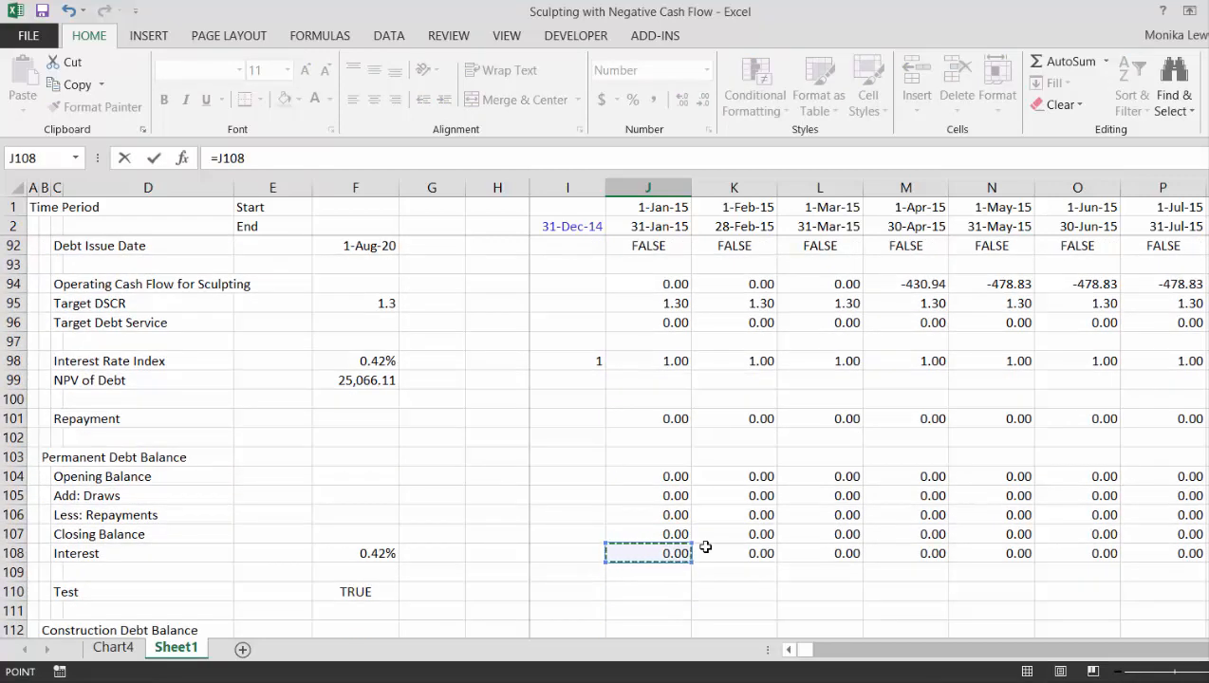
text(+)
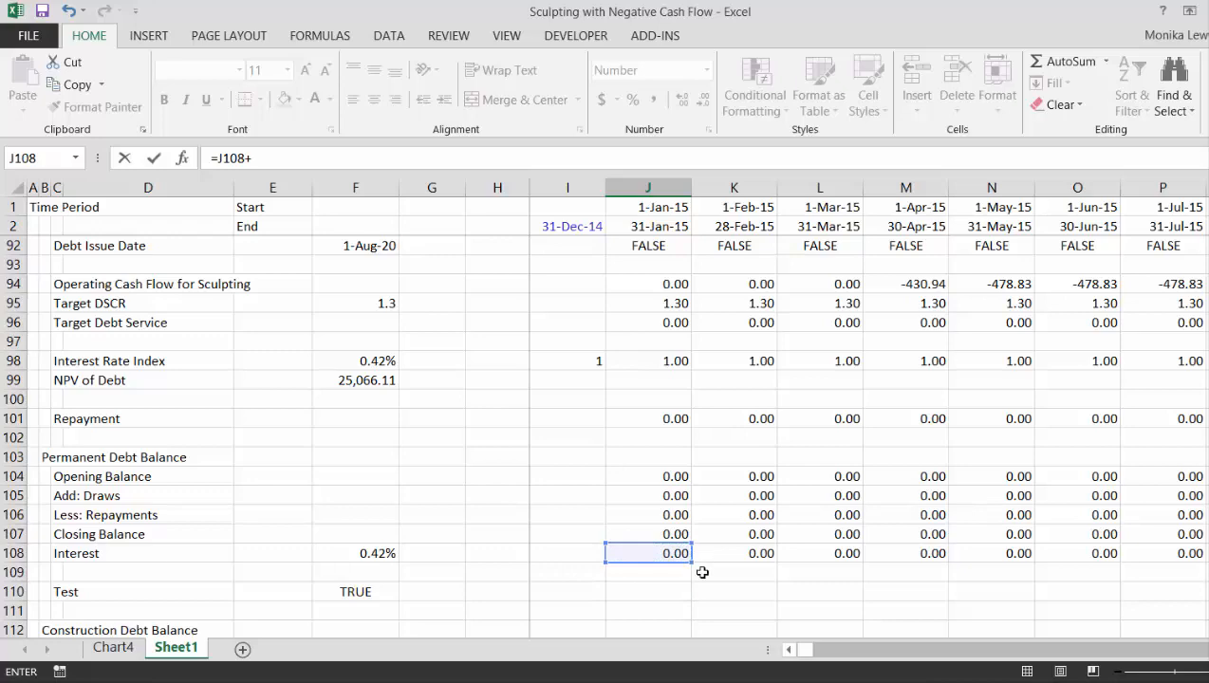
key(Down)
key(Down)
key(Down)
key(Down)
key(Down)
key(Down)
key(Down)
key(Down)
key(Down)
key(Down)
key(Down)
key(Down)
key(Down)
key(Down)
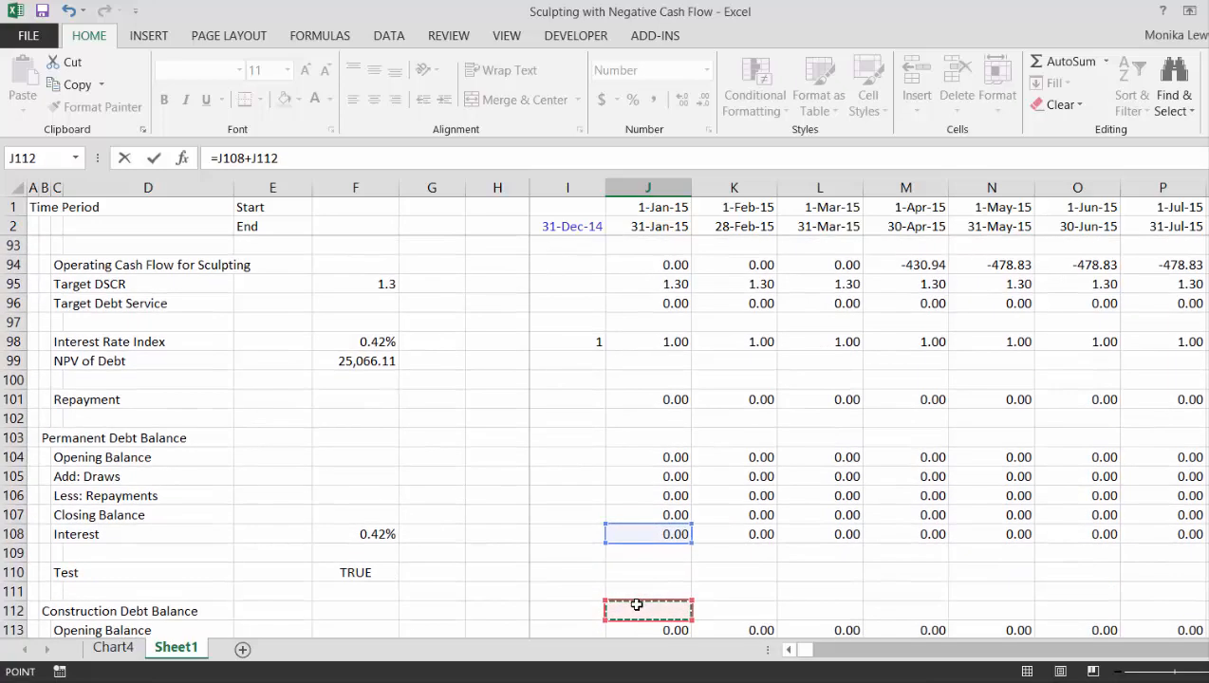
key(Up)
key(Up)
key(Up)
key(Up)
key(Up)
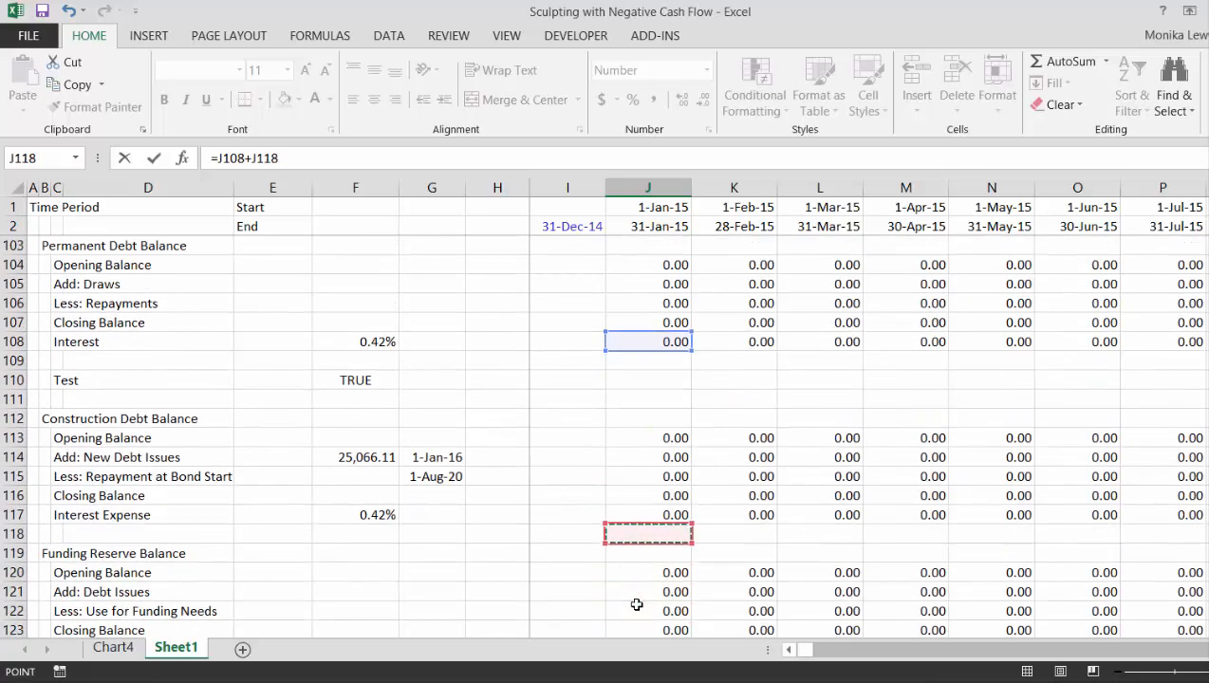
key(Return)
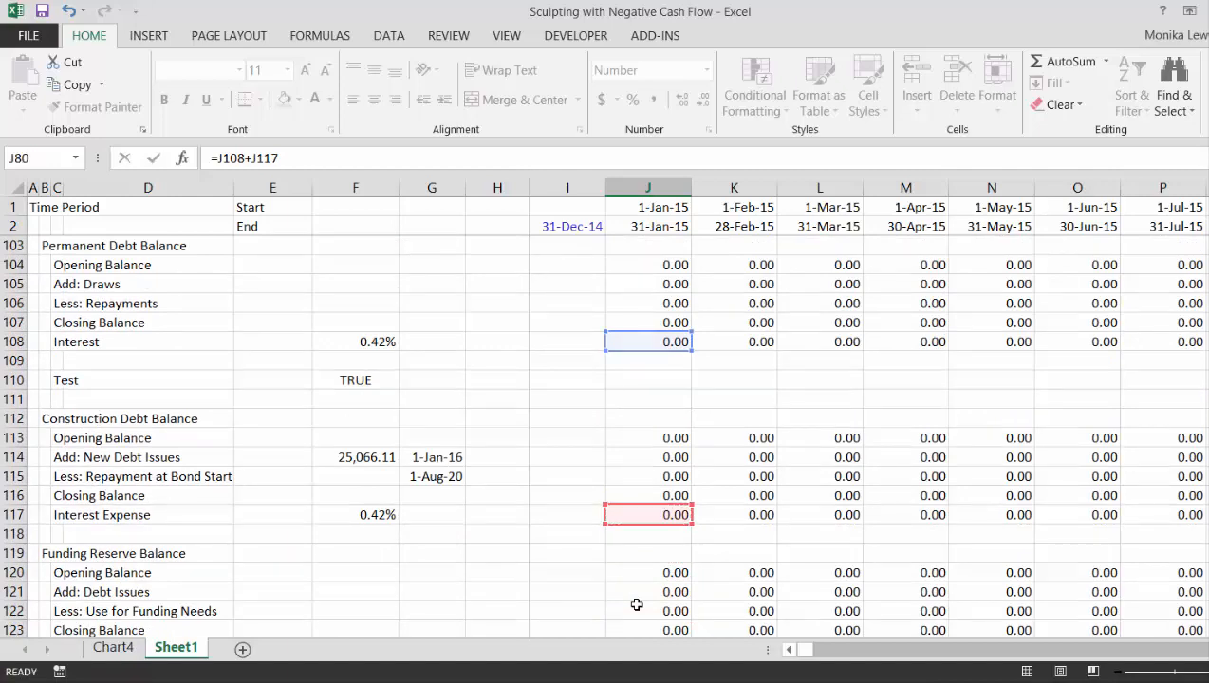
- Copy the Less: Interest formula in J80 across the monthly timeline columns
key(Up)
key(Up)
key(Up)
key(Up)
key(Up)
key(Up)
key(Up)
key(Up)
key(Up)
key(Up)
key(Up)
key(Up)
key(Up)
key(Up)
key(Up)
key(Up)
key(Up)
key(Up)
key(Up)
key(Up)
key(Up)
key(Up)
key(Down)
key(Down)
key(Down)
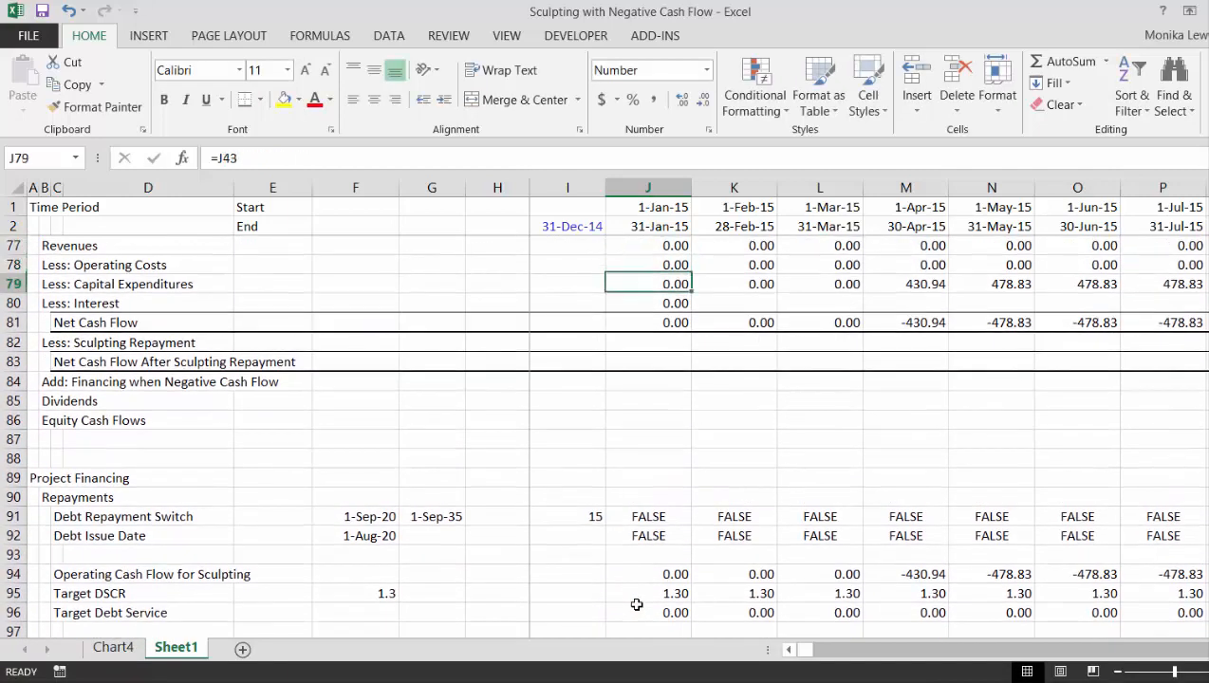
key(ctrl+shift+r)
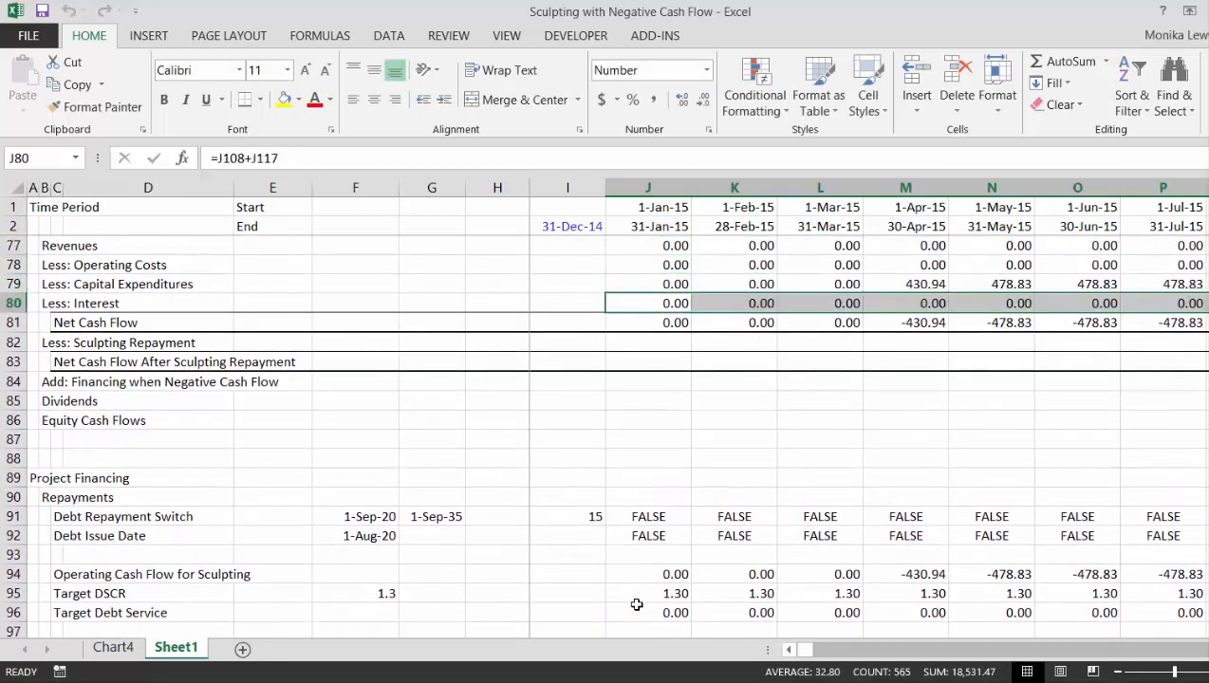
- Examine the interest and net cash flow values in rows 80 and 81 through the construction and debt repayment periods
key(Right)
key(Right)
key(Right)
key(Right)
key(Right)
key(Right)
key(Right)
key(Right)
key(Right)
key(Right)
key(Right)
key(Right)
key(Right)
key(Right)
key(Right)
key(Right)
key(Right)
key(Right)
key(Right)
key(Right)
key(Right)
key(Right)
key(Right)
key(Right)
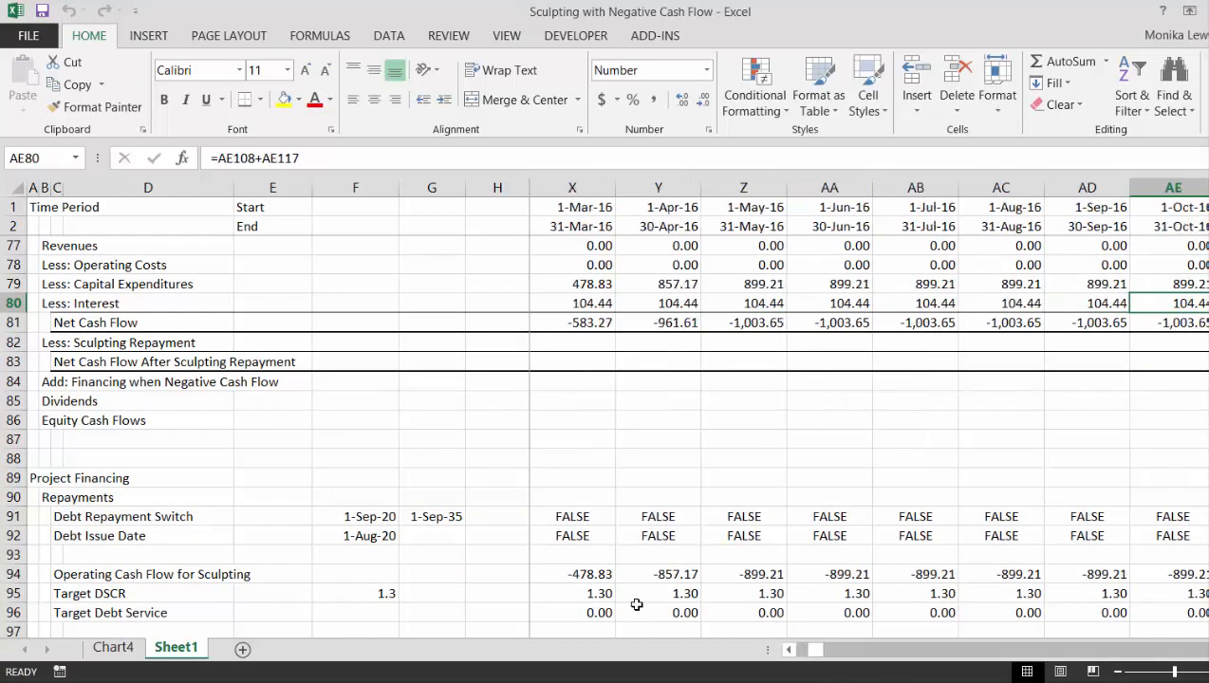
key(Left)
key(Left)
key(Left)
key(Right)
key(Left)
key(Right)
key(Right)
key(Right)
key(Right)
key(Right)
key(Right)
key(Right)
key(Right)
key(Right)
key(Right)
key(Right)
key(Right)
key(Right)
key(Right)
key(Right)
key(Right)
key(Right)
key(Right)
key(Right)
key(Right)
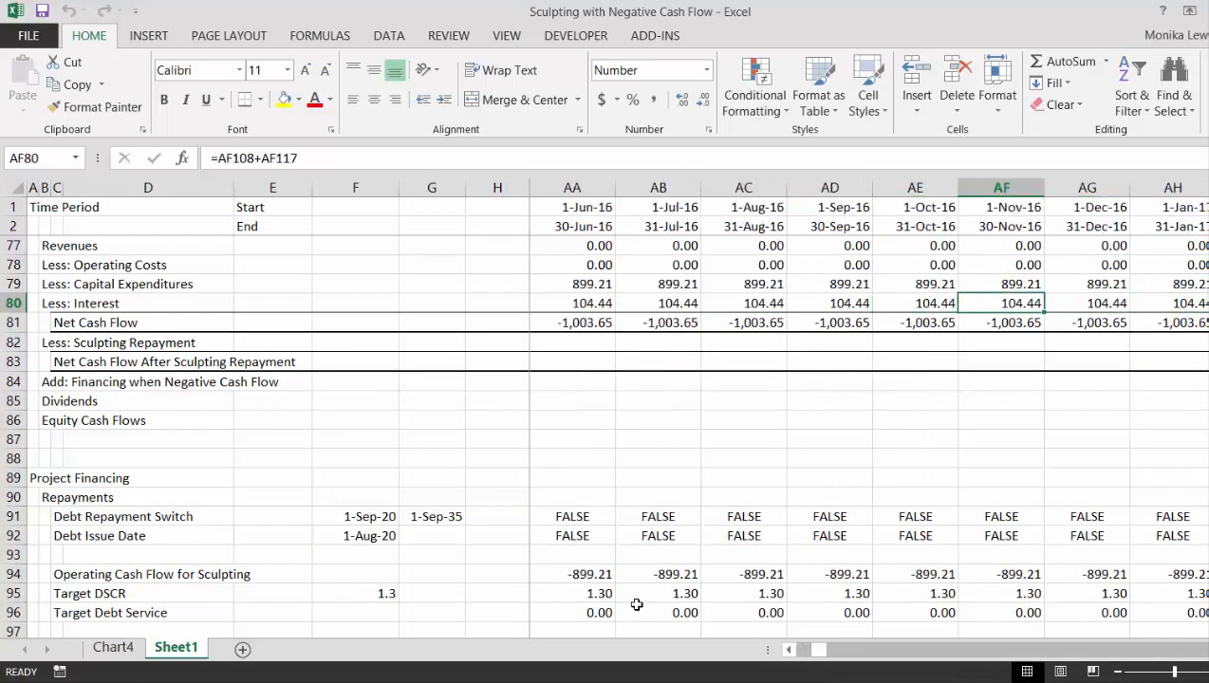
key(Right)
key(Right)
key(Right)
key(Right)
key(Right)
key(Right)
key(Right)
key(Right)
key(Right)
key(Right)
key(Right)
key(Right)
key(Right)
key(Right)
key(Right)
key(Right)
key(Right)
key(Right)
key(Right)
key(Right)
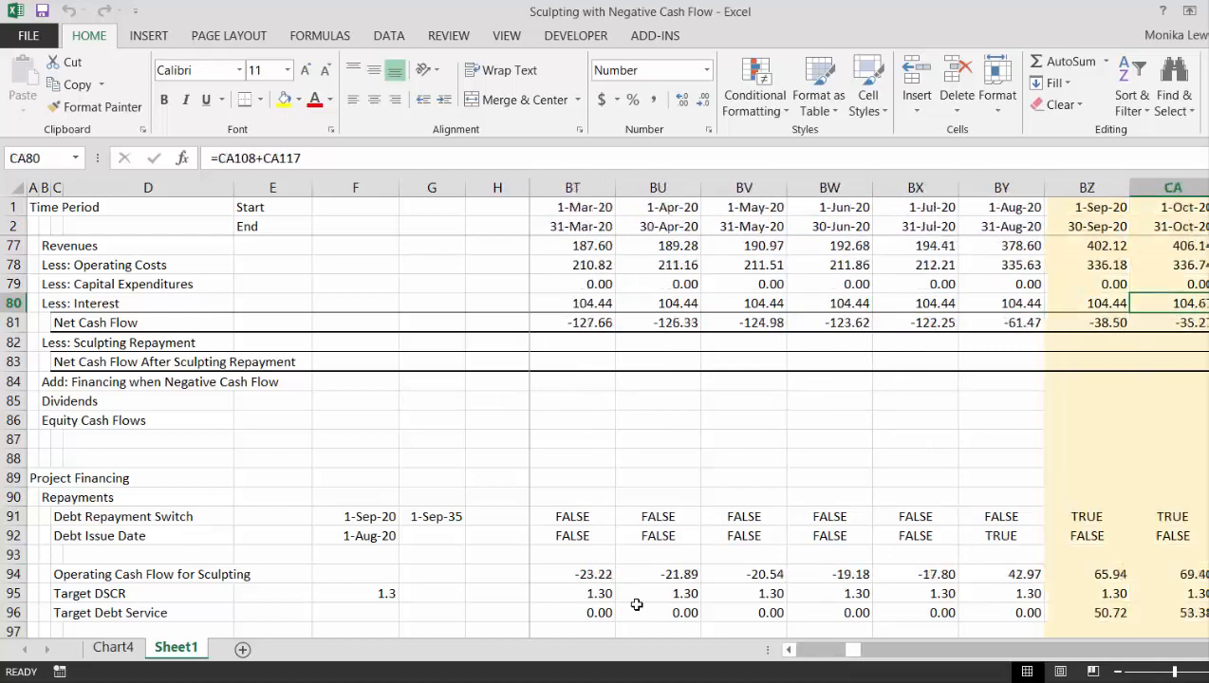
key(Right)
key(Right)
key(Right)
key(Right)
key(Right)
key(Right)
key(Right)
key(Right)
key(Right)
key(Right)
key(Right)
key(Right)
key(Right)
key(Right)
key(Right)
key(Right)
key(Right)
key(Right)
key(Right)
key(Right)
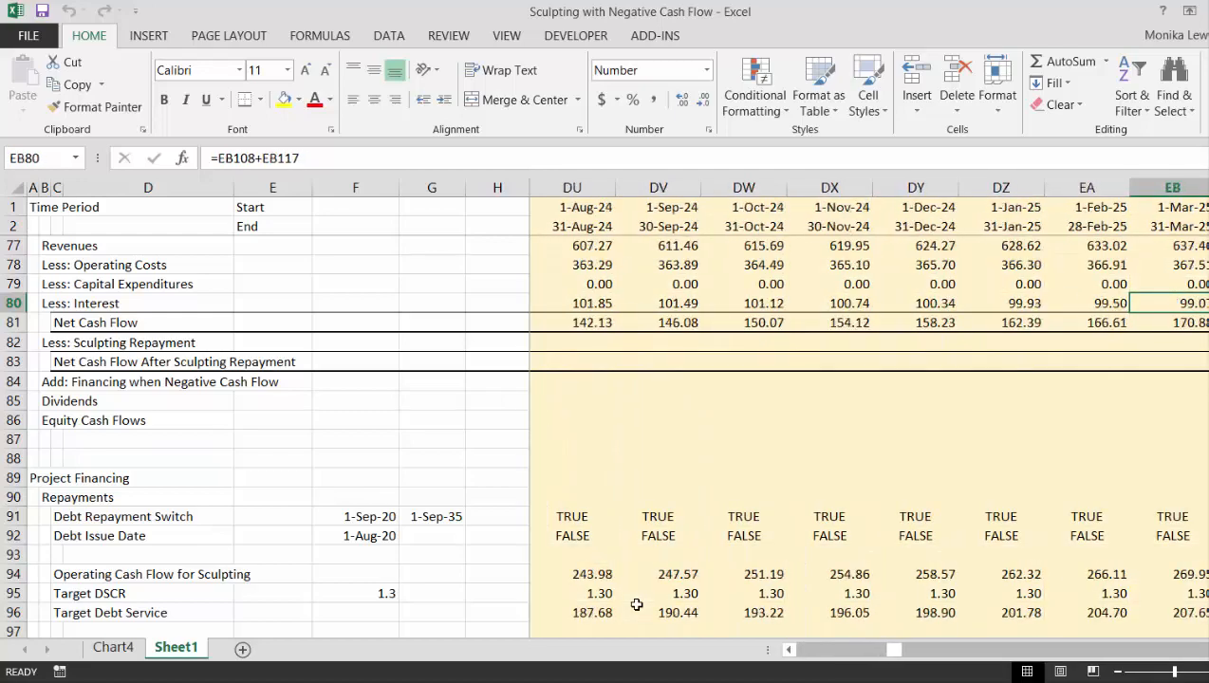
key(Left)
key(Left)
key(Left)
key(Left)
key(Left)
key(Left)
key(Left)
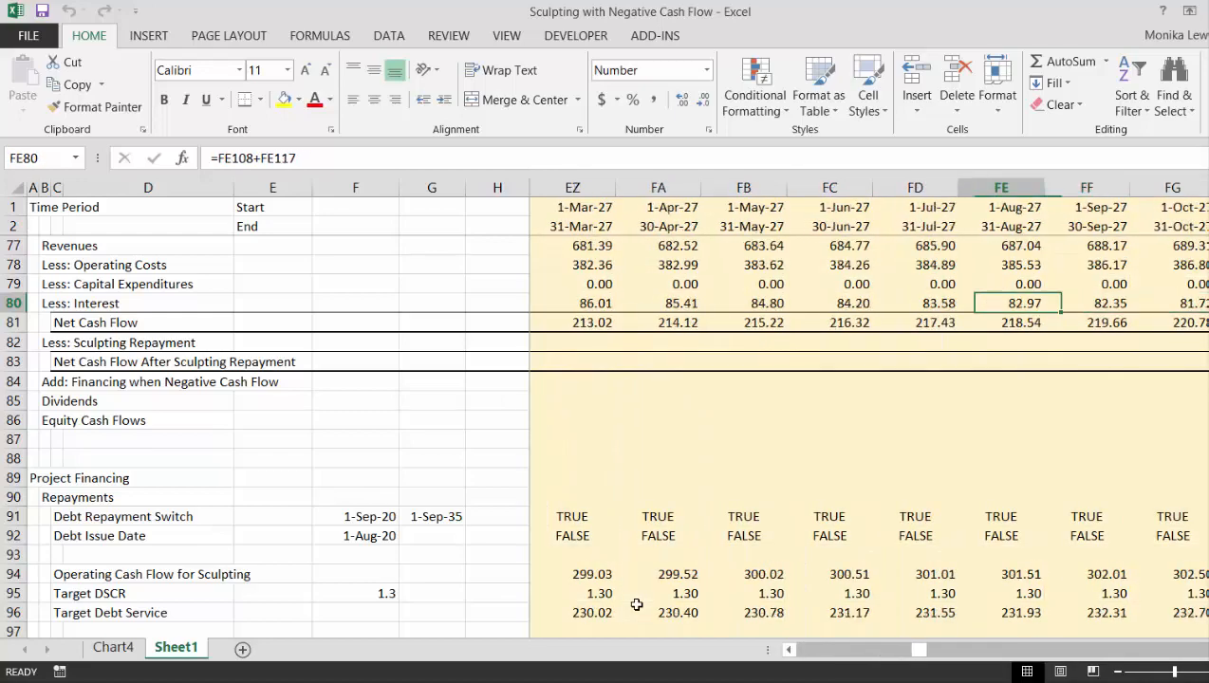
- Inspect the January 2015 Net Cash Flow formula in J81 to check that it deducts interest
key(ctrl+Left)
key(Left)
key(Left)
key(Left)
key(Left)
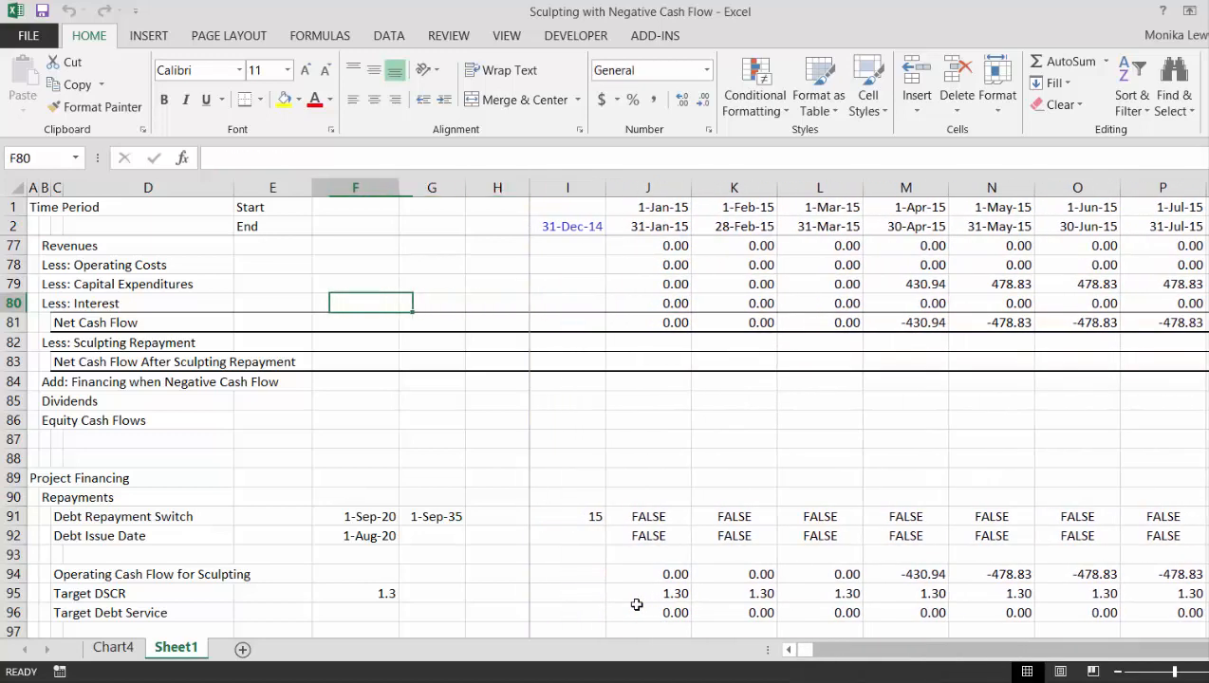
key(Left)
key(Down)
key(Right)
key(Right)
key(Right)
key(Right)
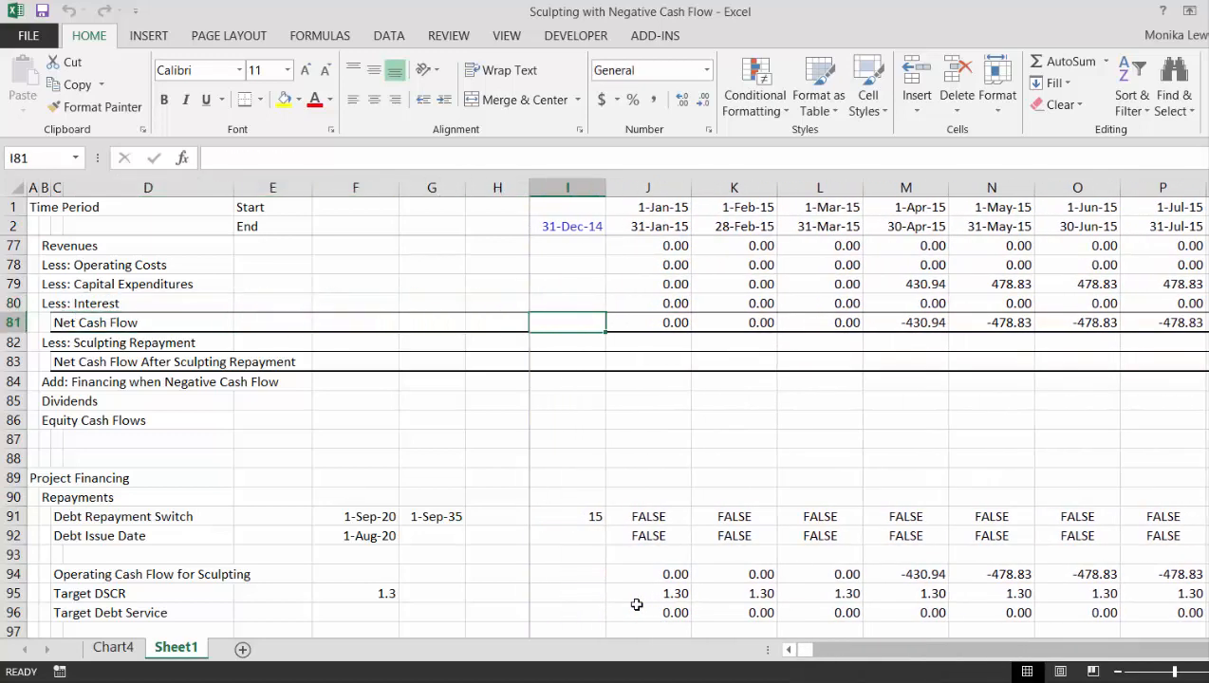
key(Right)
key(F2)
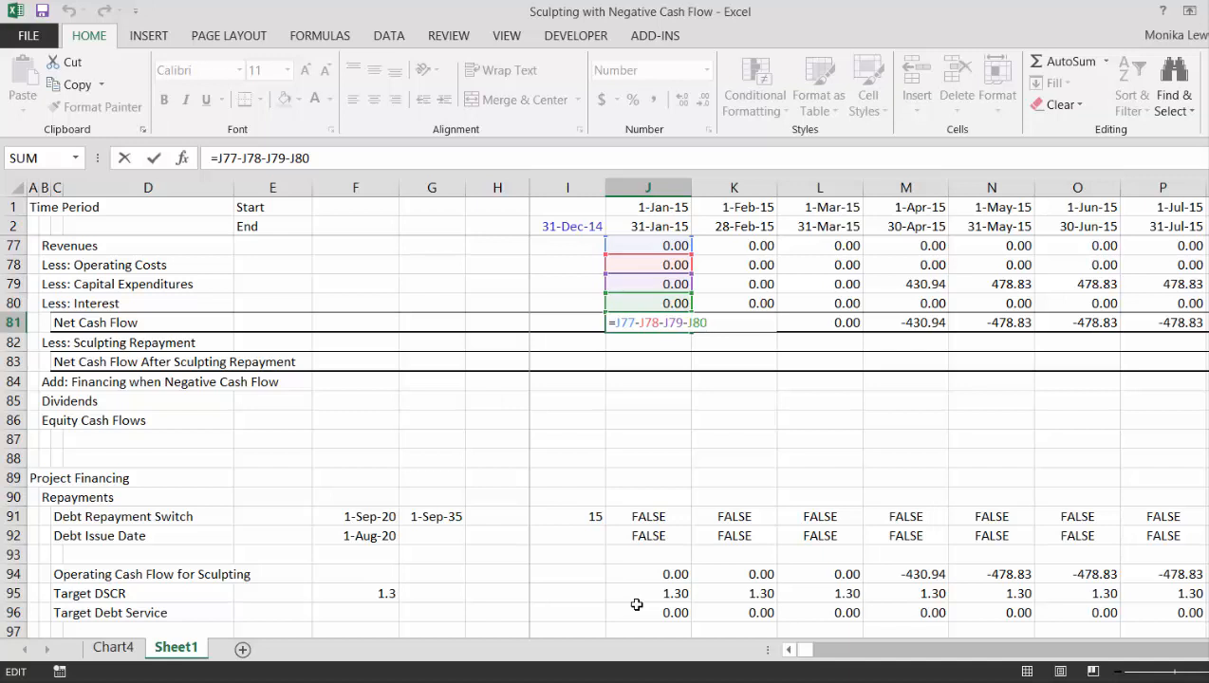
key(Return)
- Link the January 2015 Less: Sculpting Repayment in J82 to the Repayment row with =J101
key(Down)
key(Down)
key(Down)
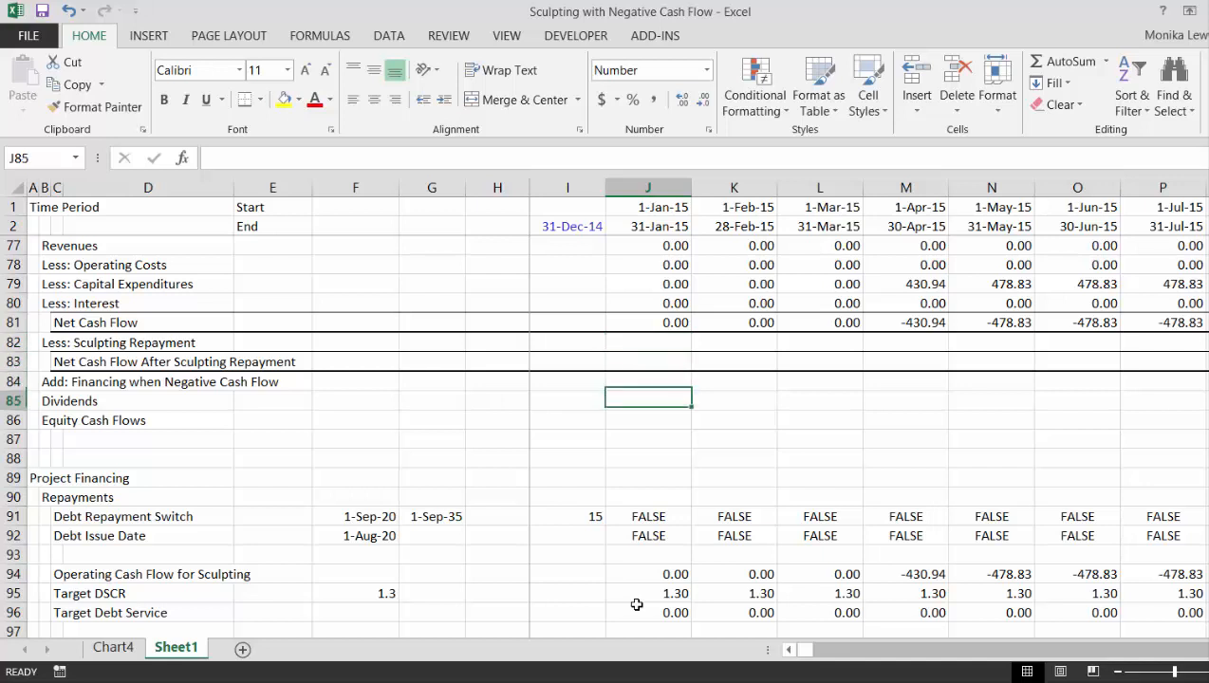
key(Down)
key(Left)
key(Up)
key(Up)
key(Up)
key(Up)
key(Right)
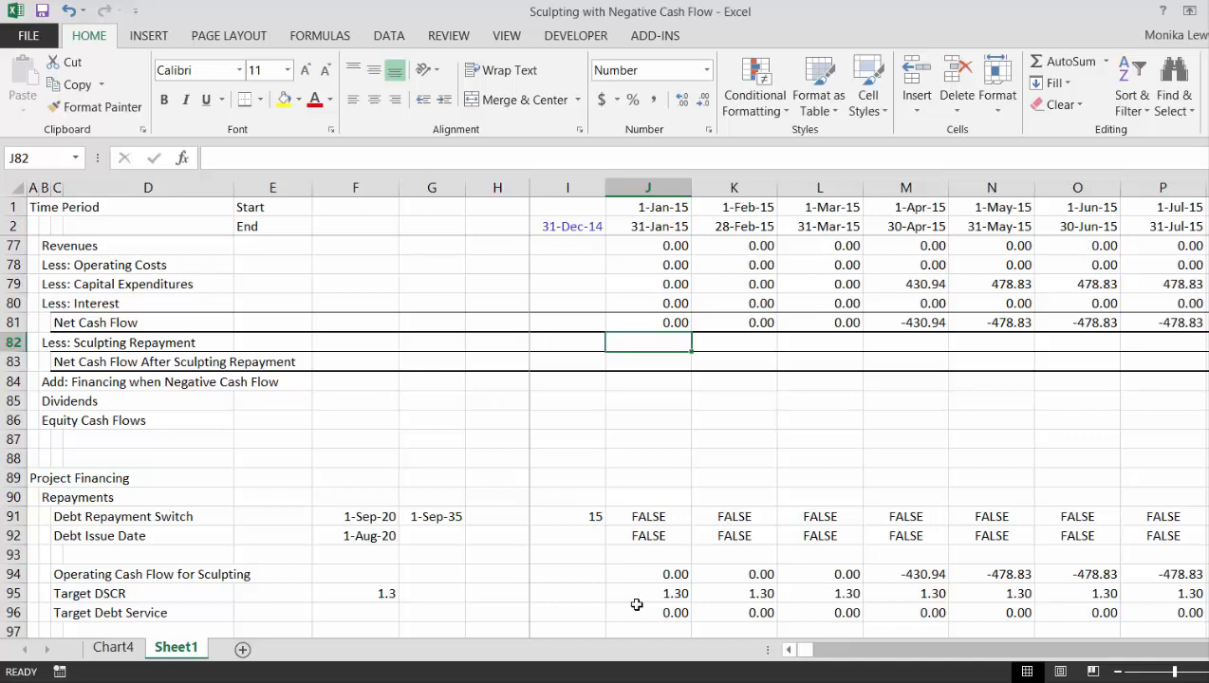
text(=)
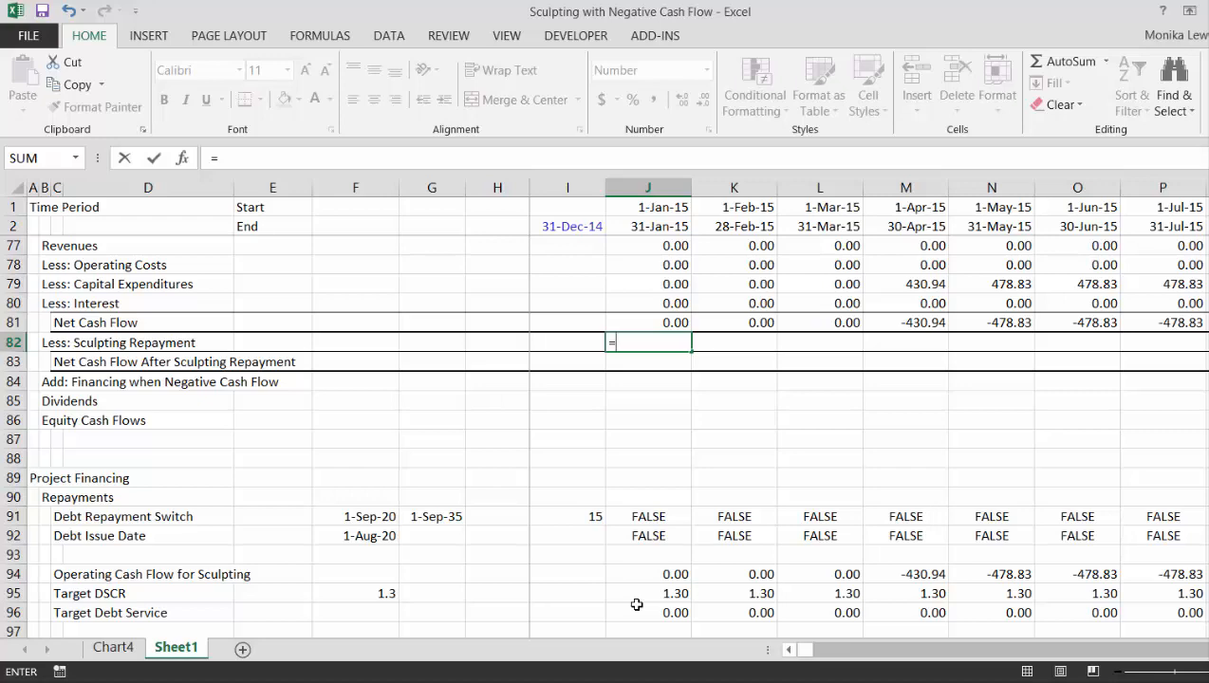
key(Down)
key(Down)
key(Down)
key(Down)
key(Down)
key(Down)
key(Down)
key(Down)
key(Down)
key(Down)
key(Down)
key(Down)
key(Down)
key(Down)
key(Down)
key(Down)
key(Down)
key(Down)
key(Down)
key(Down)
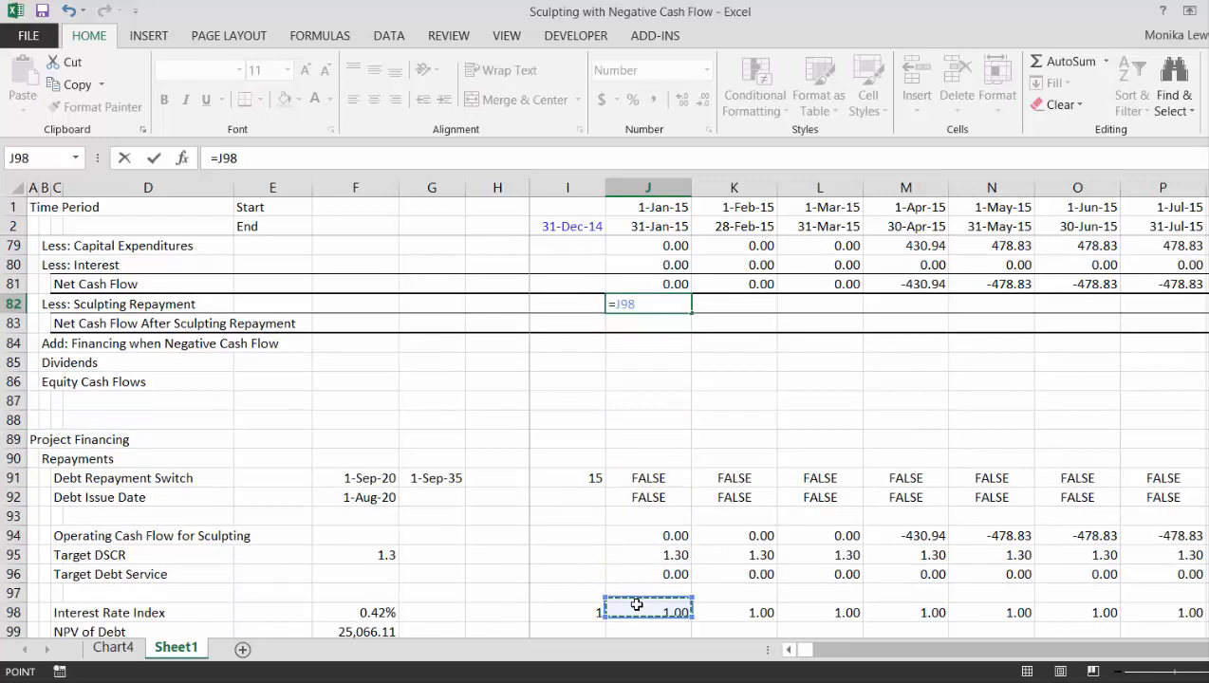
key(Down)
key(Down)
key(Up)
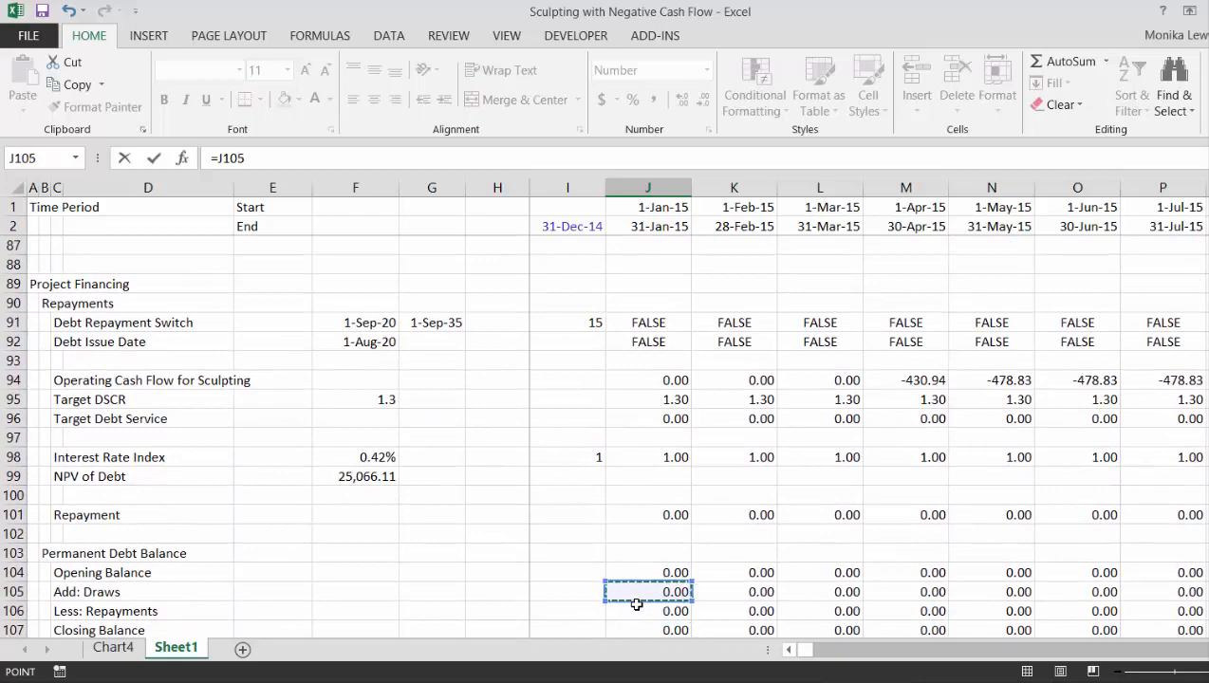
key(Down)
key(Down)
key(Down)
key(Down)
key(Down)
key(Down)
key(Down)
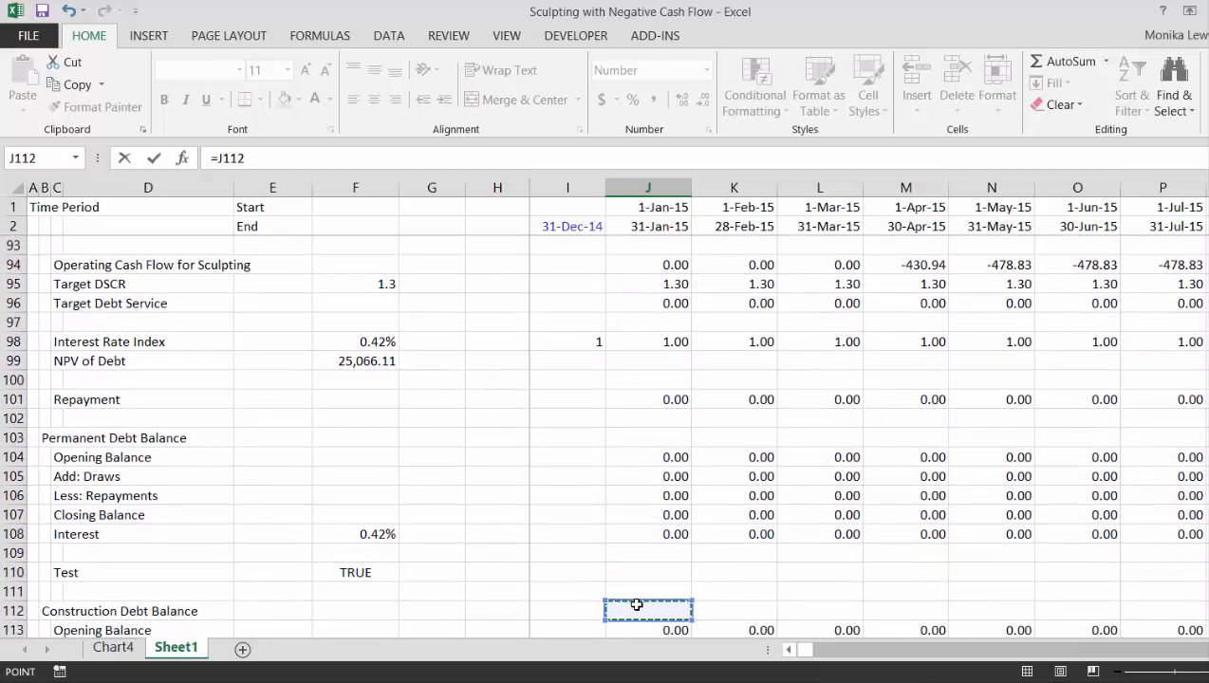
key(Up)
key(Up)
key(Up)
key(Up)
key(Up)
key(Up)
key(Up)
key(Up)
key(Up)
key(Up)
key(Up)
- Copy the Less: Sculpting Repayment formula in J82 across the monthly timeline columns
key(Up)
key(Down)
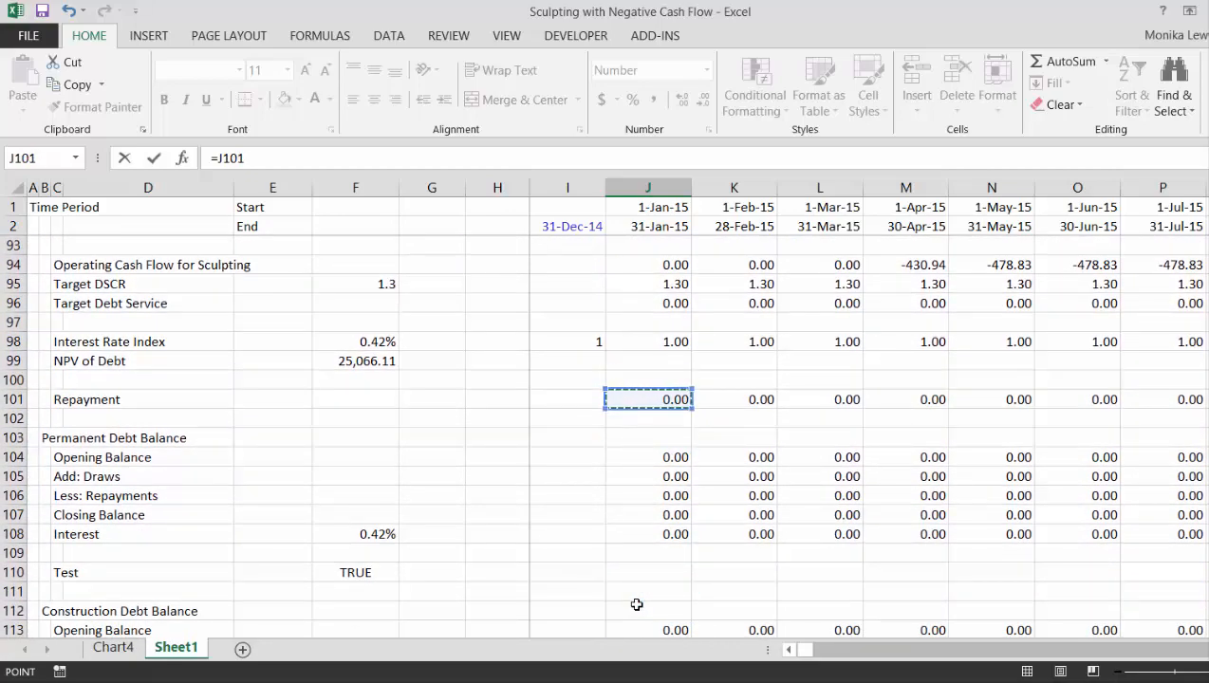
key(Escape)
key(Up)
key(Up)
key(Up)
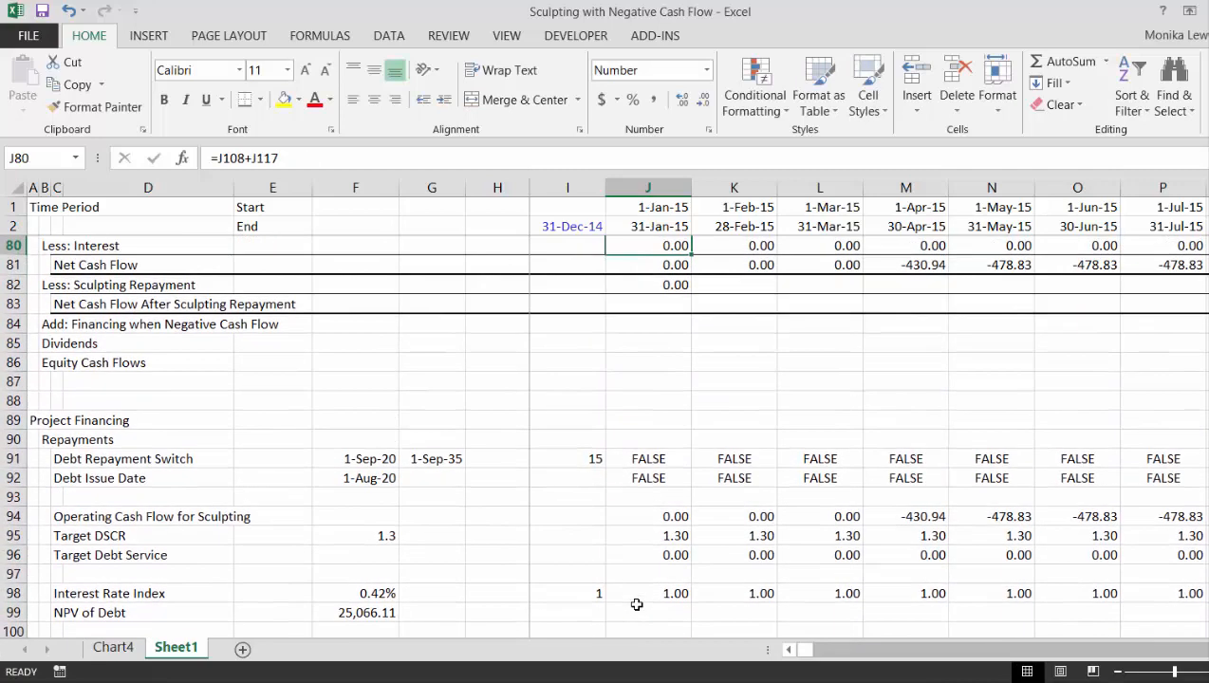
key(Down)
key(Down)
key(Down)
key(Up)
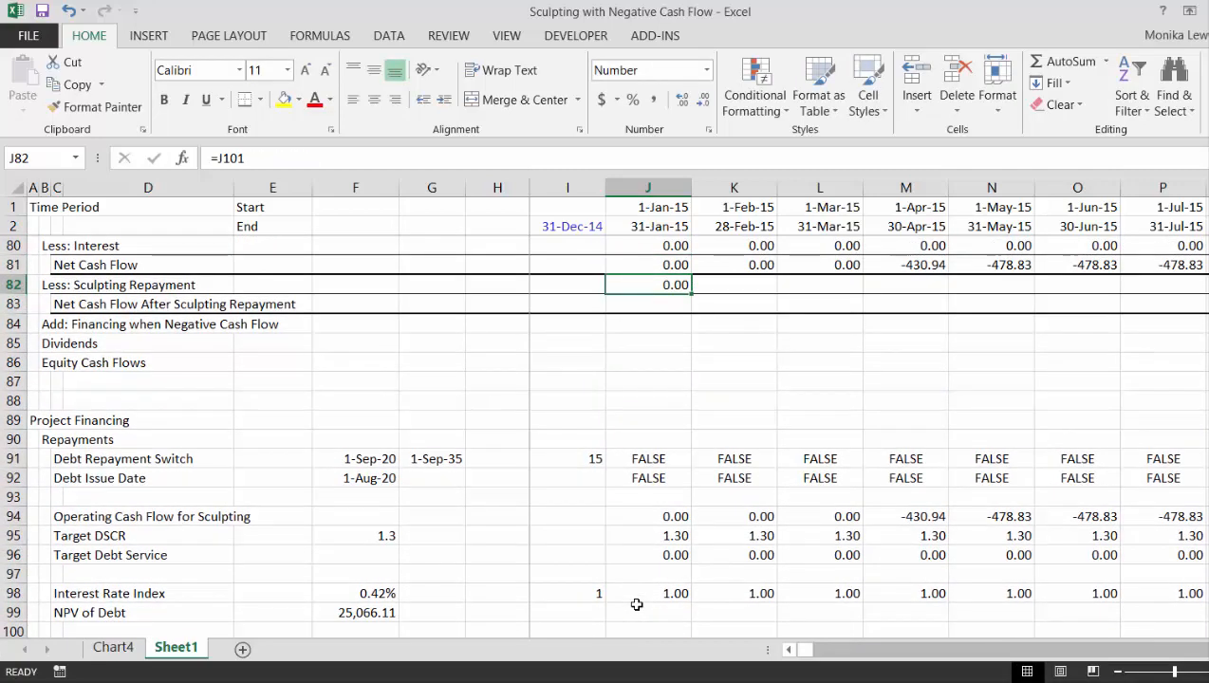
key(ctrl+shift+Right)
key(ctrl+r)
- Examine the Less: Sculpting Repayment values along the timeline around the start of debt repayment in September 2020
key(Right)
key(Right)
key(Right)
key(Right)
key(Right)
key(Right)
key(Right)
key(Right)
key(Right)
key(Right)
key(Right)
key(Right)
key(Right)
key(Right)
key(Right)
key(Right)
key(Right)
key(Right)
key(Right)
key(Right)
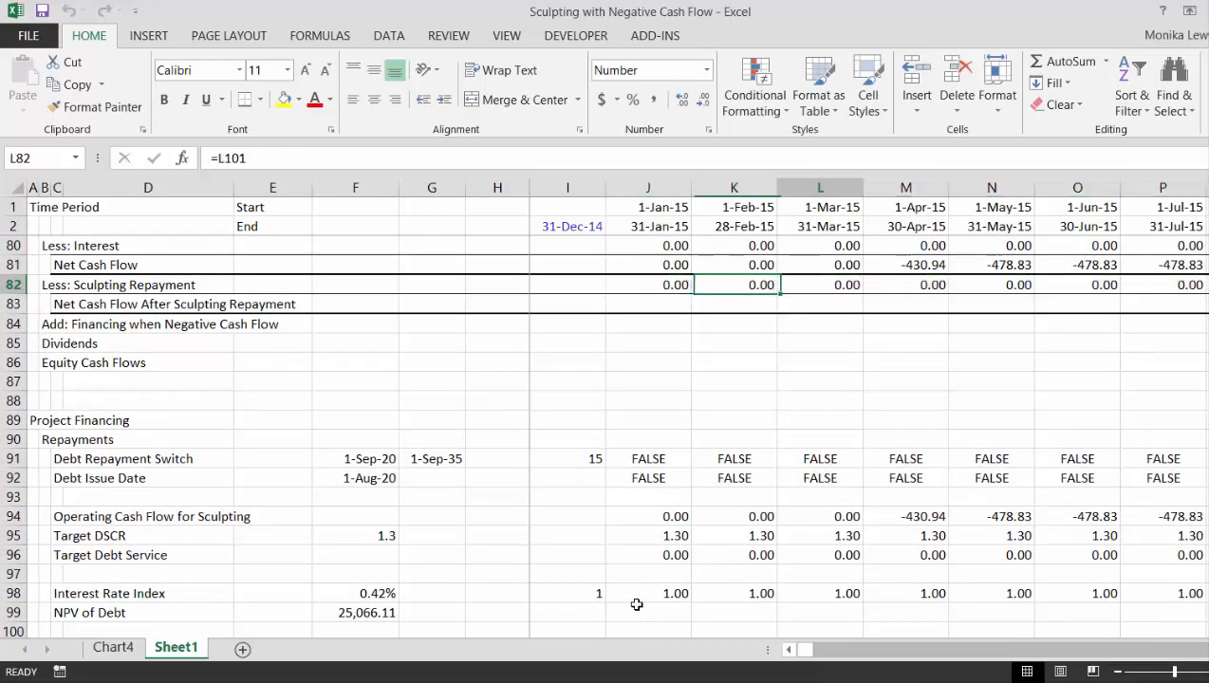
key(Right)
key(Right)
key(Right)
key(Right)
key(Right)
key(Right)
key(Right)
key(Right)
key(Right)
key(Right)
key(Right)
key(Right)
key(Right)
key(Right)
key(Right)
key(Right)
key(Right)
key(Right)
key(Right)
key(Right)
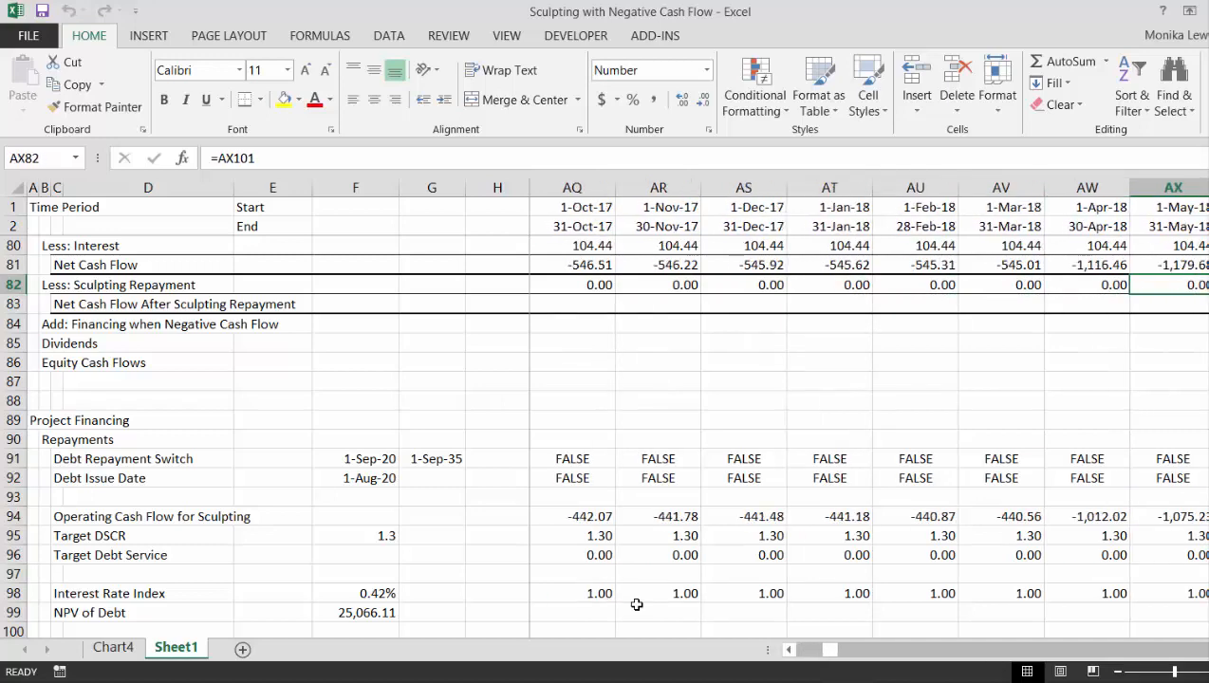
key(Left)
key(Left)
key(Left)
key(Left)
key(Left)
key(Left)
key(Left)
key(Left)
key(Left)
key(Left)
key(Left)
key(Left)
key(Left)
key(Left)
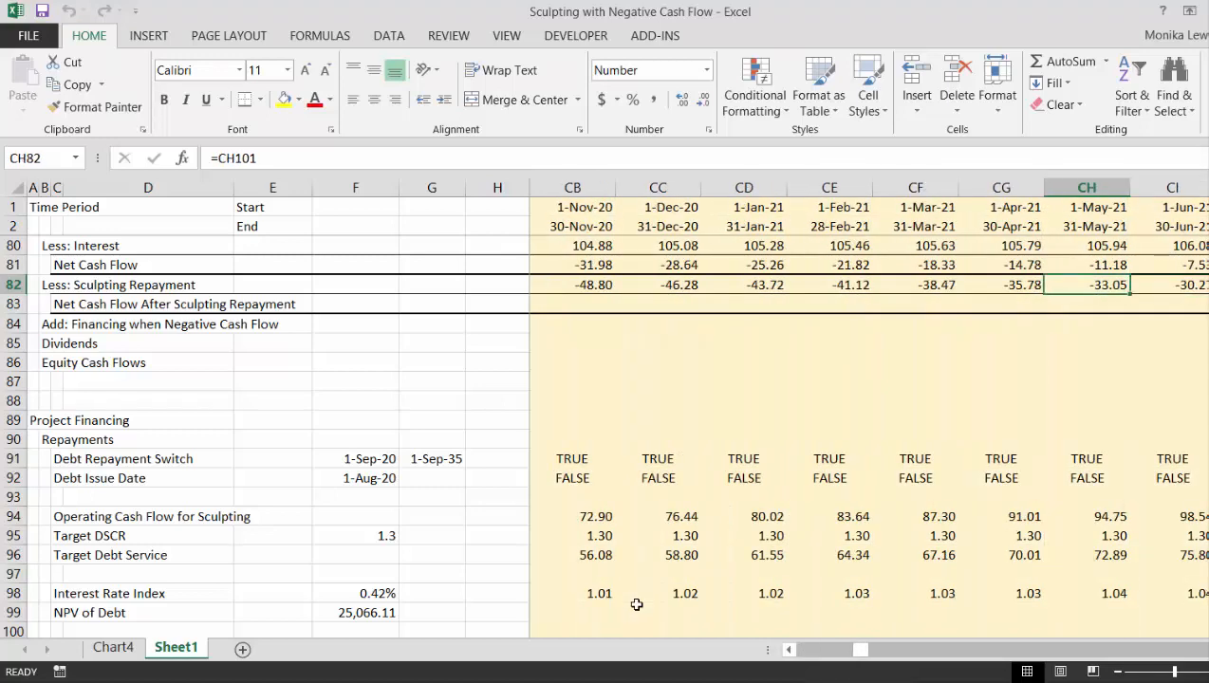
key(Right)
key(Right)
key(Right)
key(Right)
key(Right)
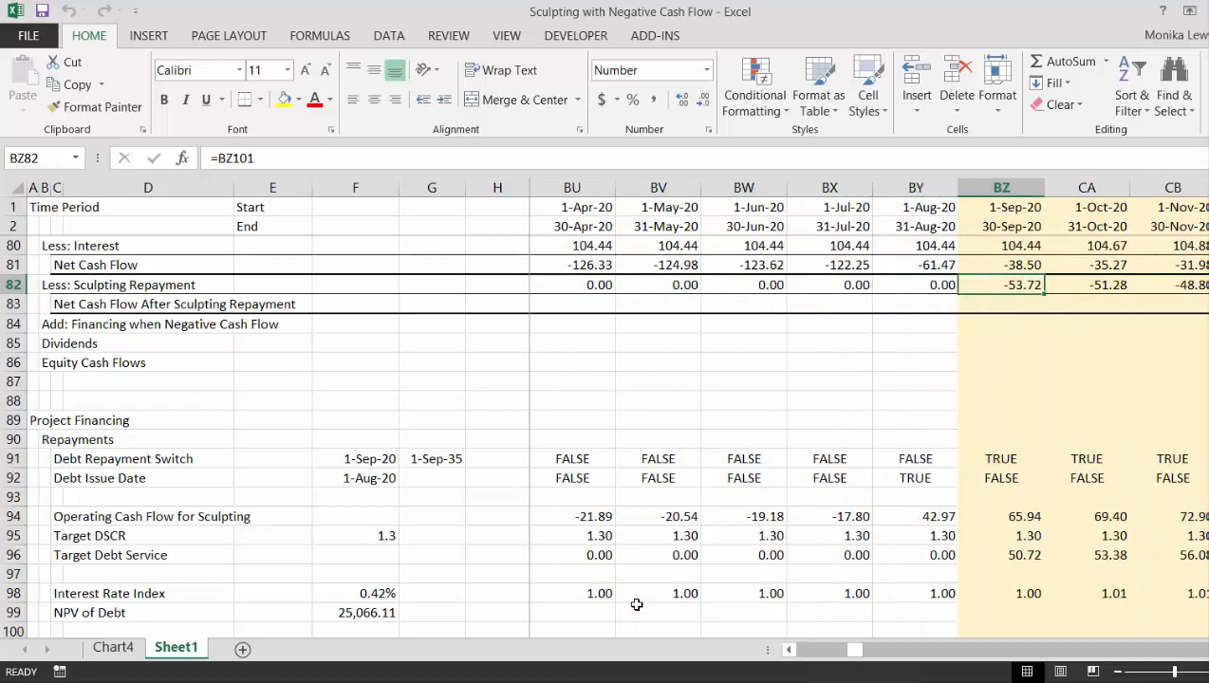
- Compare the September 2020 interest, Net Cash Flow and Sculpting Repayment amounts in column BZ
key(Up)
key(Up)
key(Down)
key(Down)
key(Down)
key(Up)
key(Up)
key(Up)
key(Up)
key(Up)
key(Up)
key(Up)
key(Up)
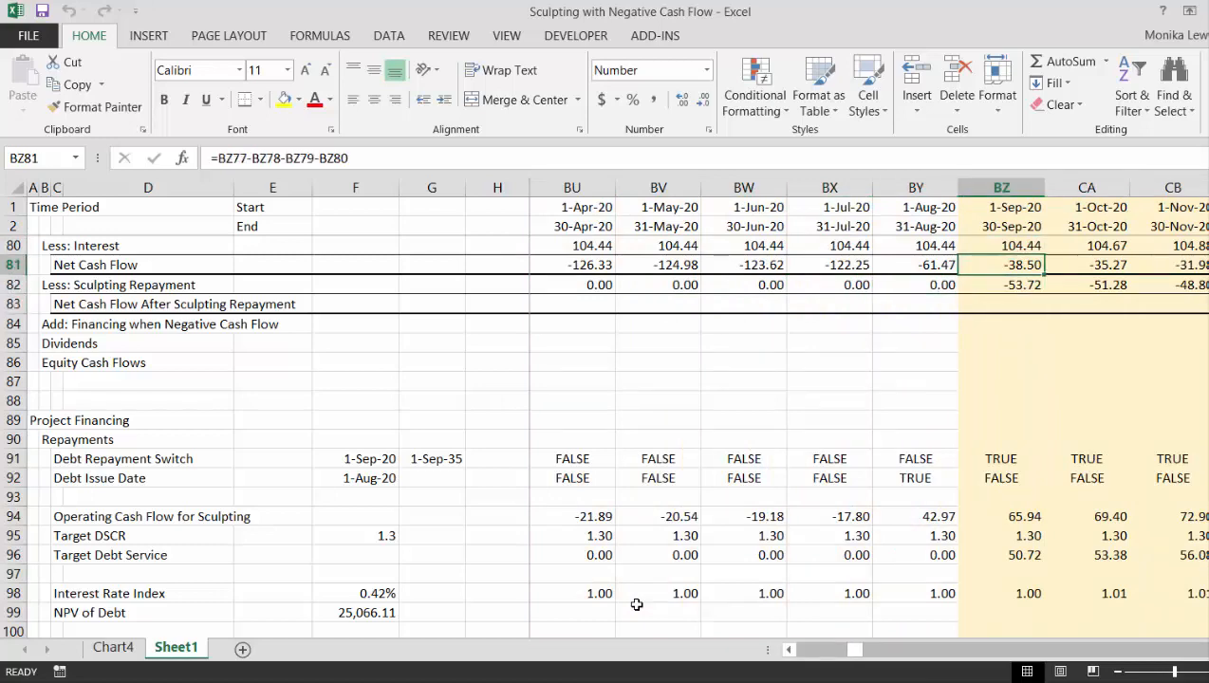
key(Up)
key(Up)
key(Down)
key(Down)
key(Down)
key(Down)
key(Down)
key(Down)
key(Down)
key(Down)
key(Down)
key(Down)
key(Down)
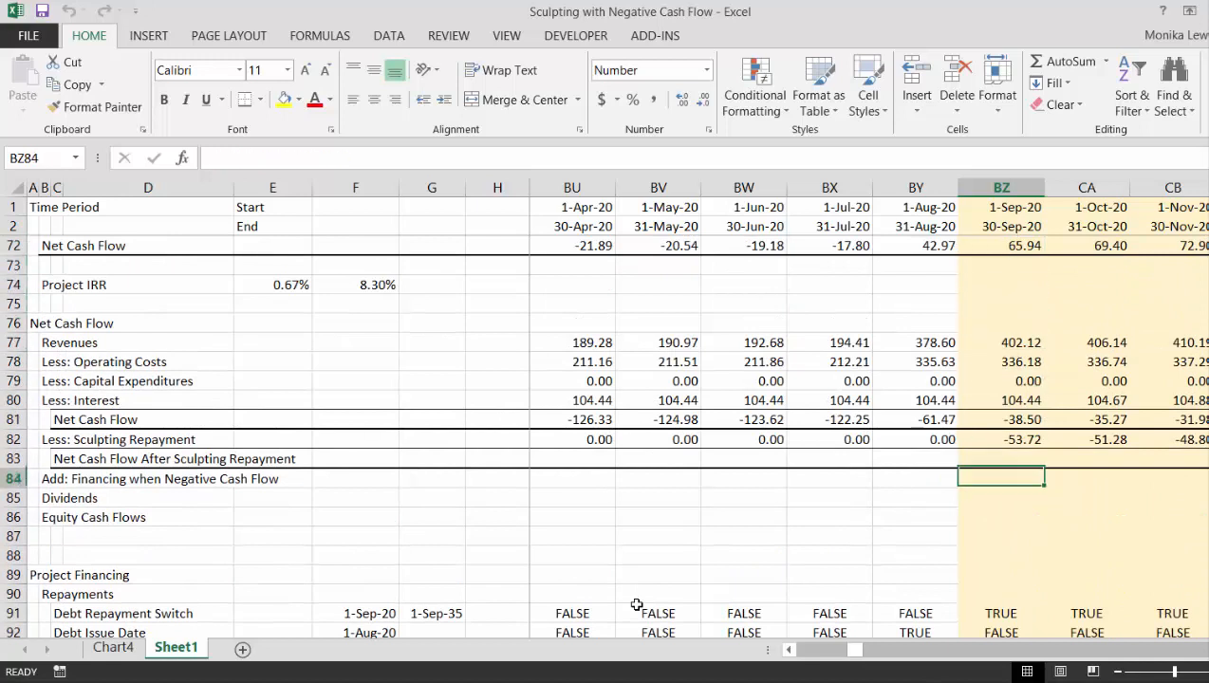
- Examine the Less: Sculpting Repayment amounts in row 82 from June 2020 through August 2021
key(Up)
key(Up)
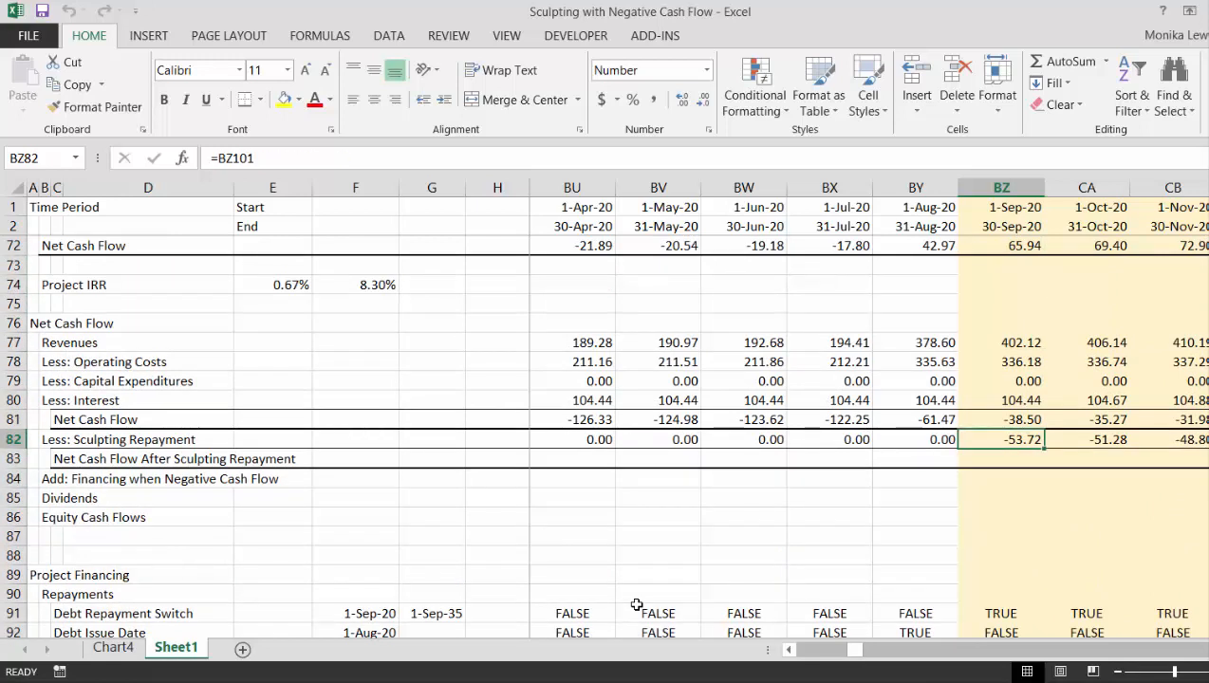
key(Right)
key(Left)
key(Left)
key(Left)
key(Left)
key(Left)
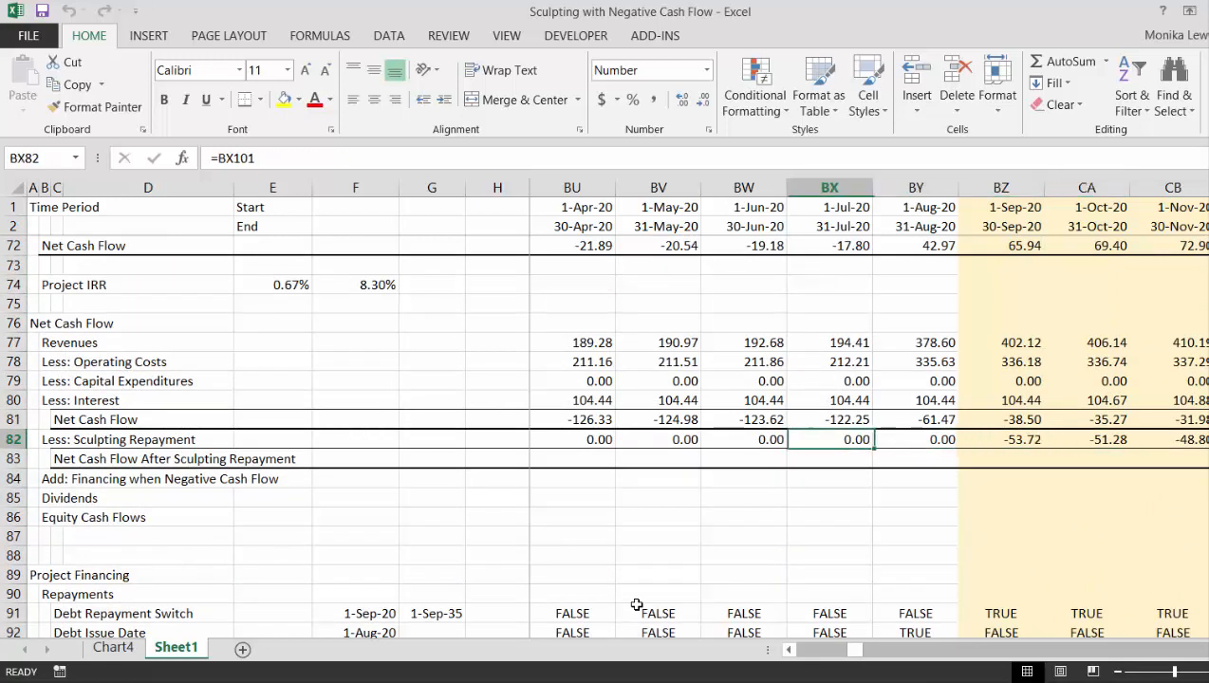
key(Right)
key(Right)
key(Right)
key(Right)
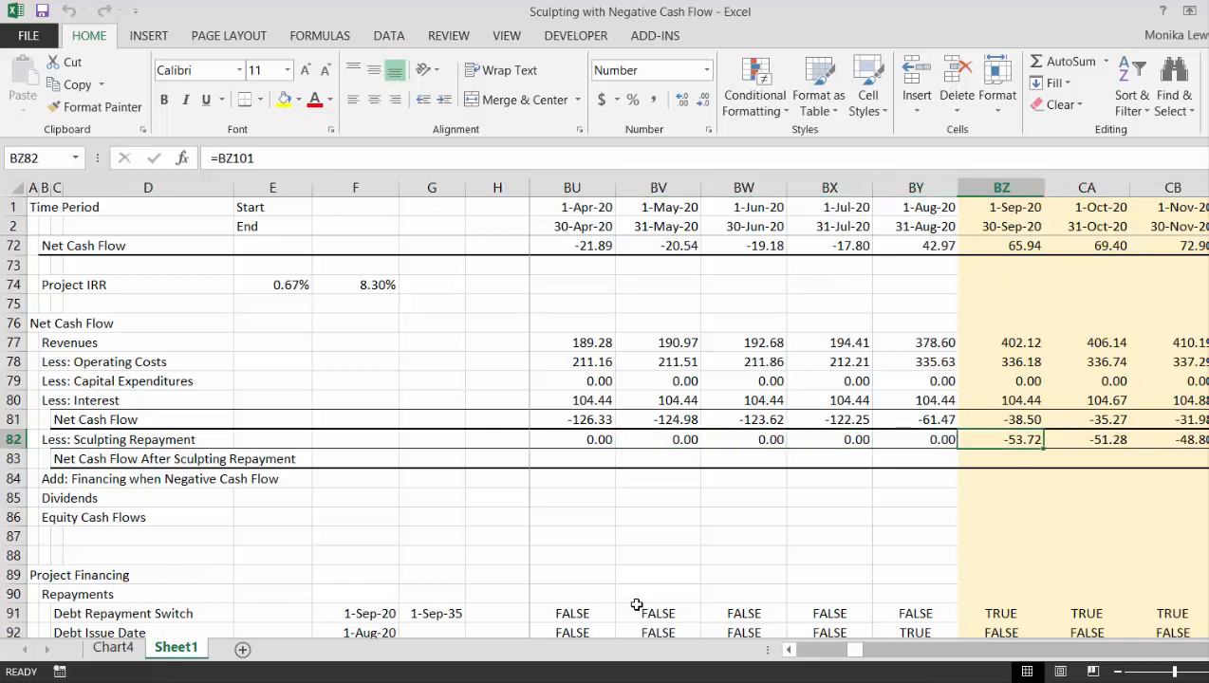
key(Right)
key(Right)
key(Right)
key(Right)
key(Right)
key(Right)
key(Right)
key(Right)
key(Right)
key(Right)
key(Right)
key(Right)
key(Right)
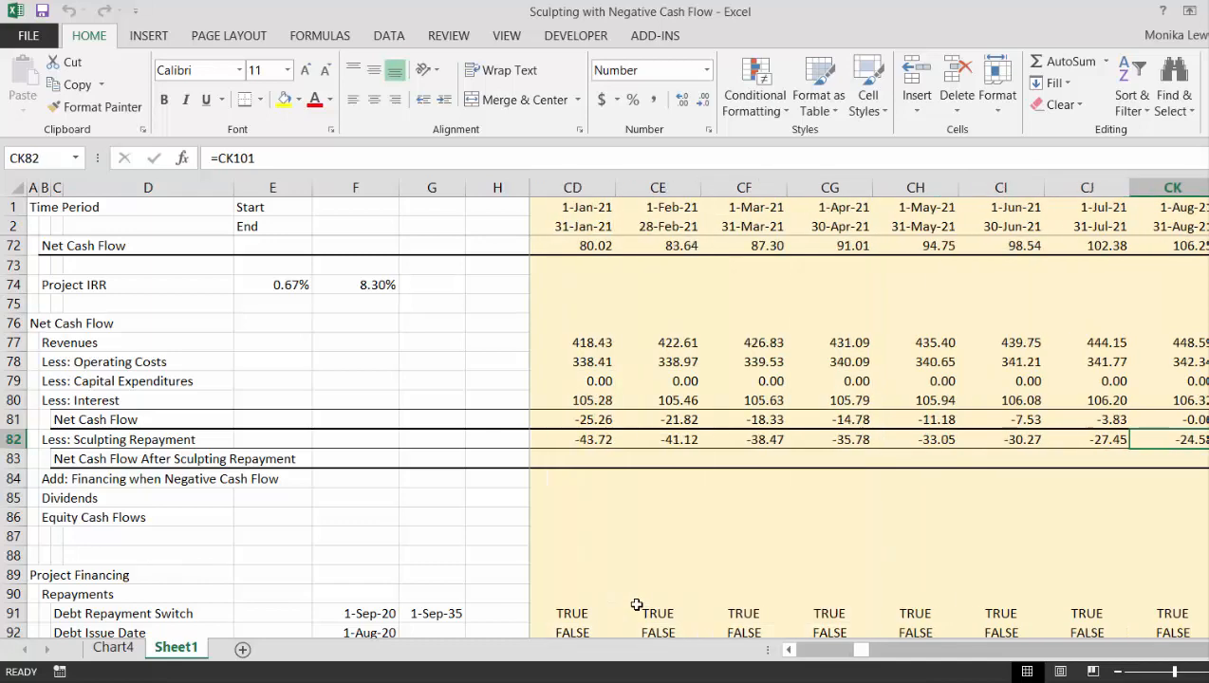
key(Left)
key(Left)
key(Left)
key(Left)
key(Left)
key(Left)
key(Left)
key(Left)
key(Left)
key(Left)
key(Left)
key(Left)
key(Left)
key(Left)
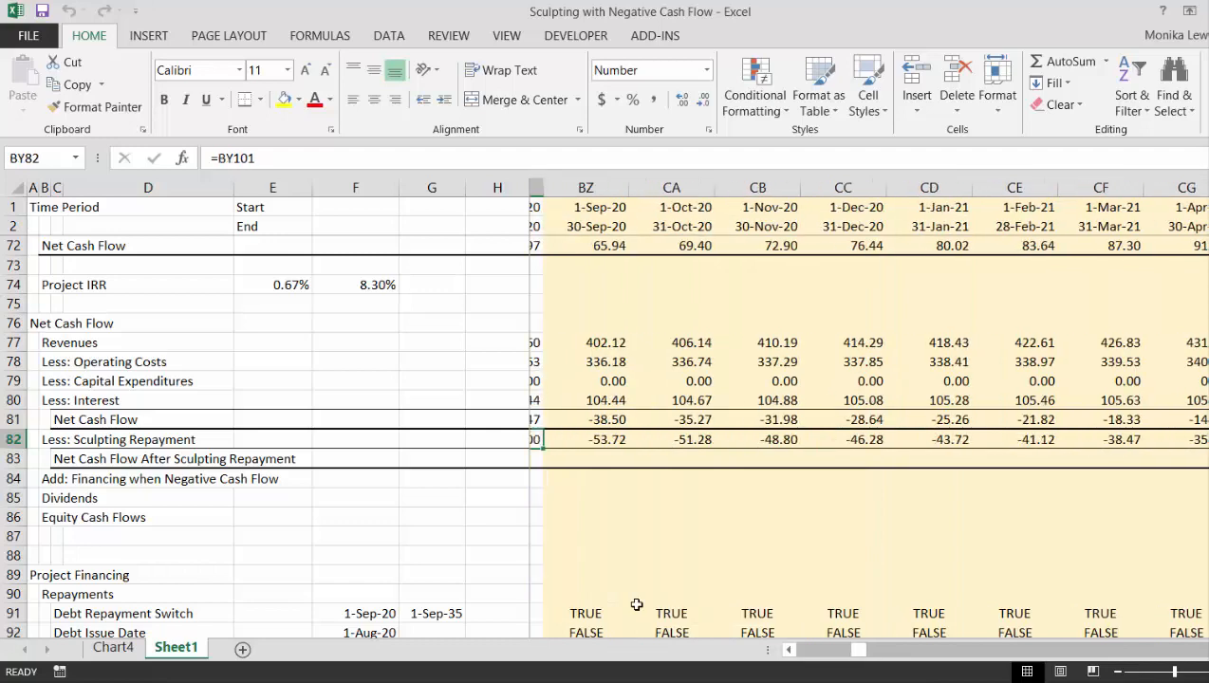
key(Left)
key(Left)
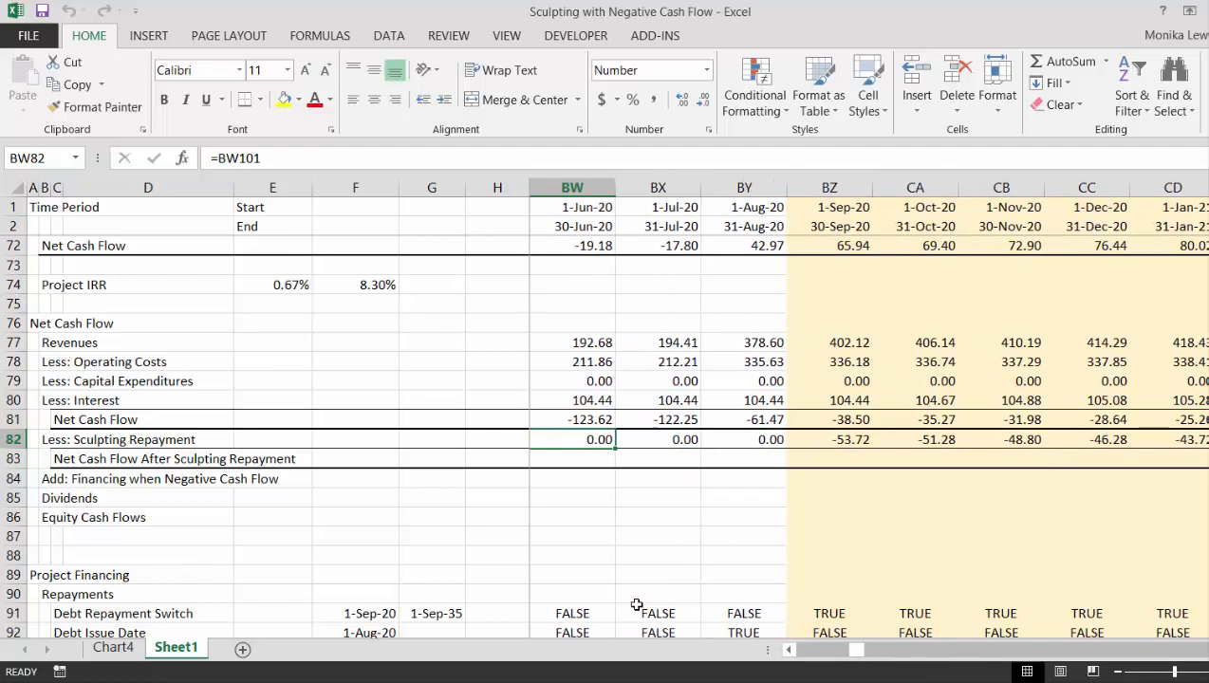
- Calculate the January 2015 Net Cash Flow After Sculpting Repayment in J83 with =J81-J82
key(ctrl+Left)
key(Left)
key(Down)
key(Right)
key(Right)
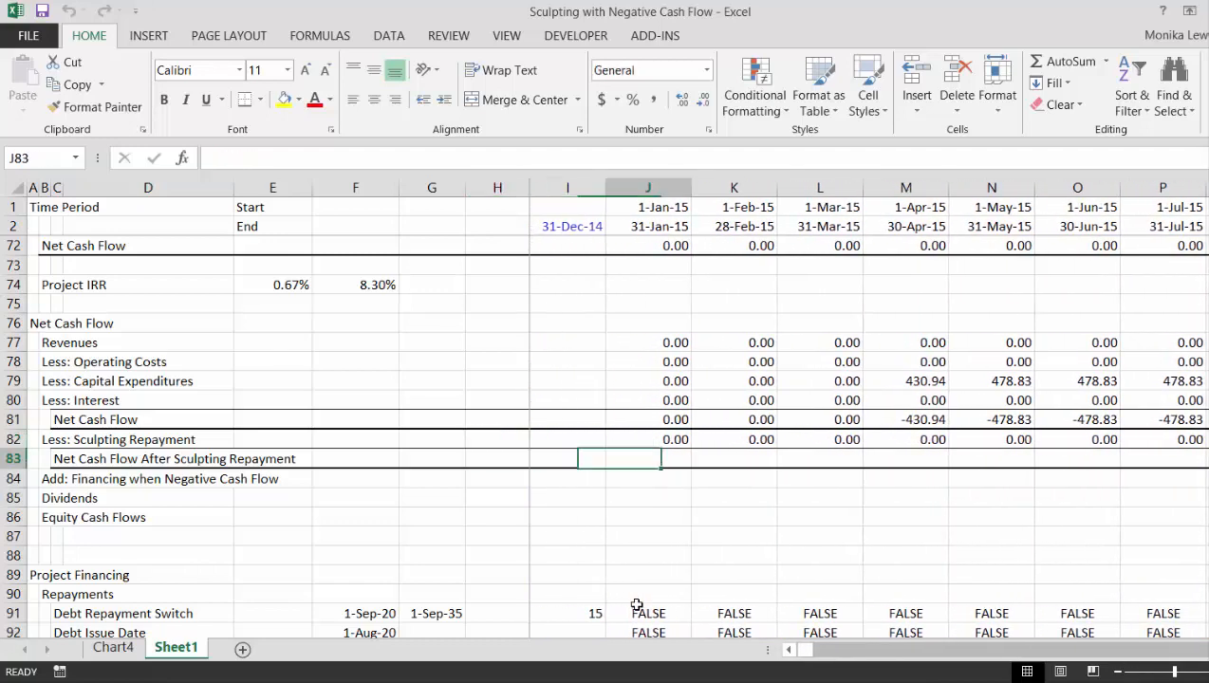
text(=)
key(Up)
key(Up)
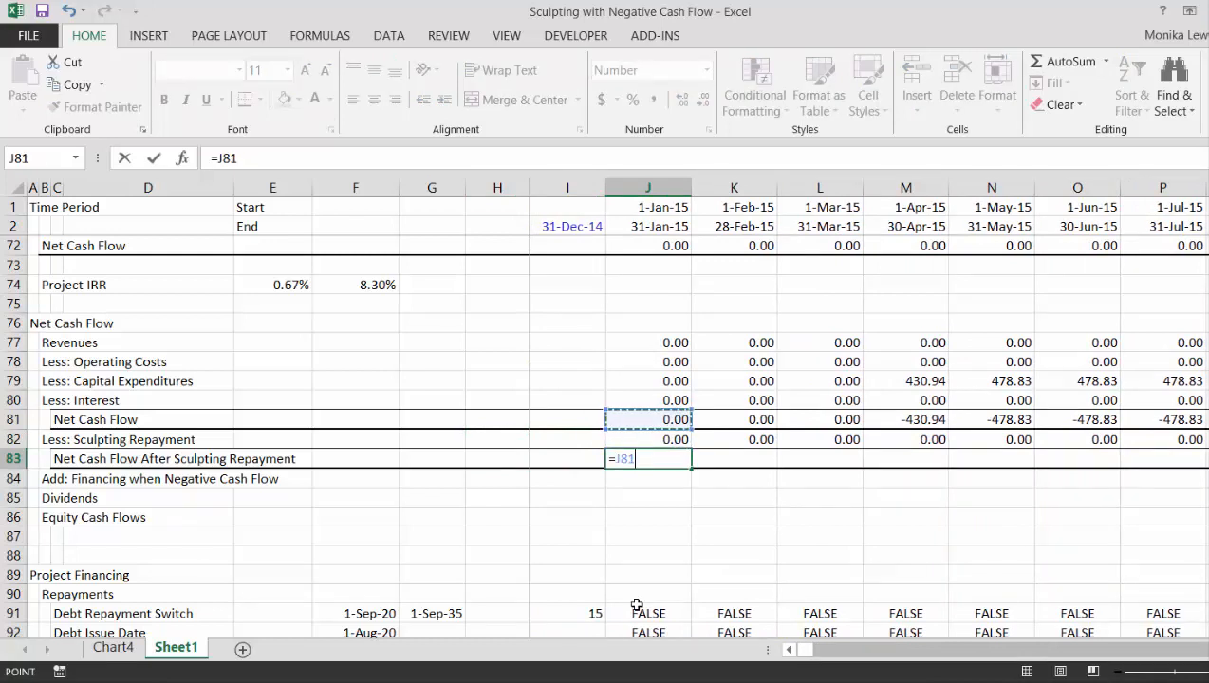
text(-)
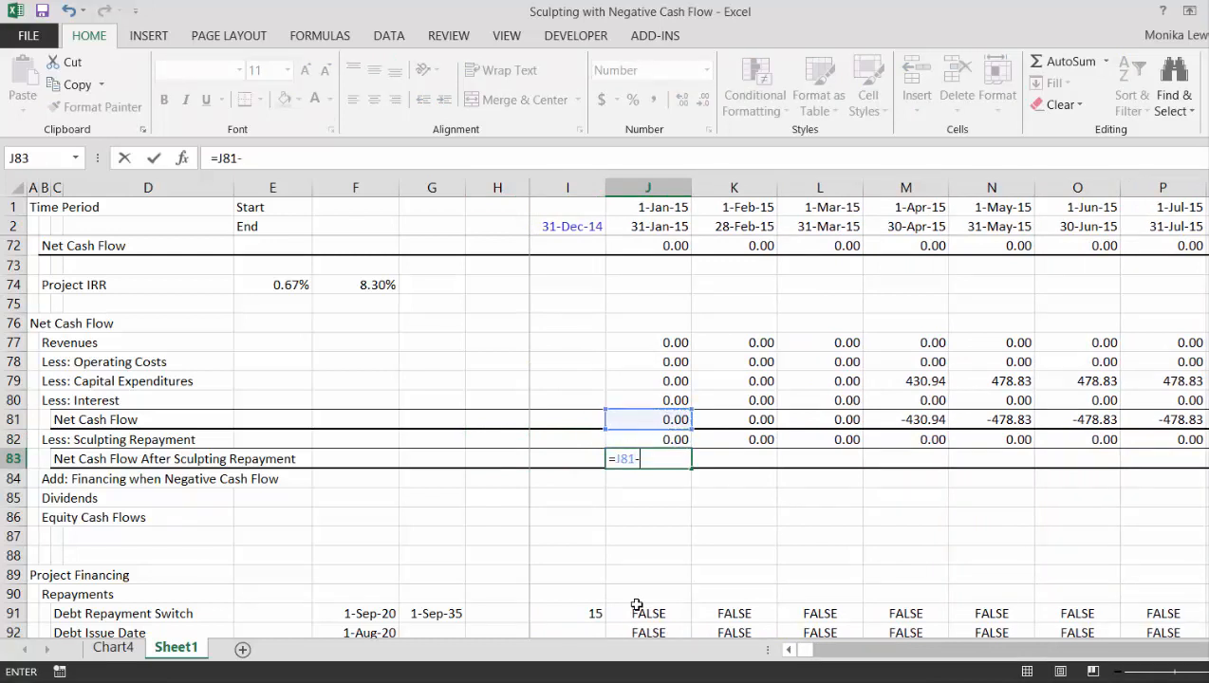
key(Up)
key(Return)
- Copy the Net Cash Flow After Sculpting Repayment formula in J83 across the monthly timeline columns
key(Up)
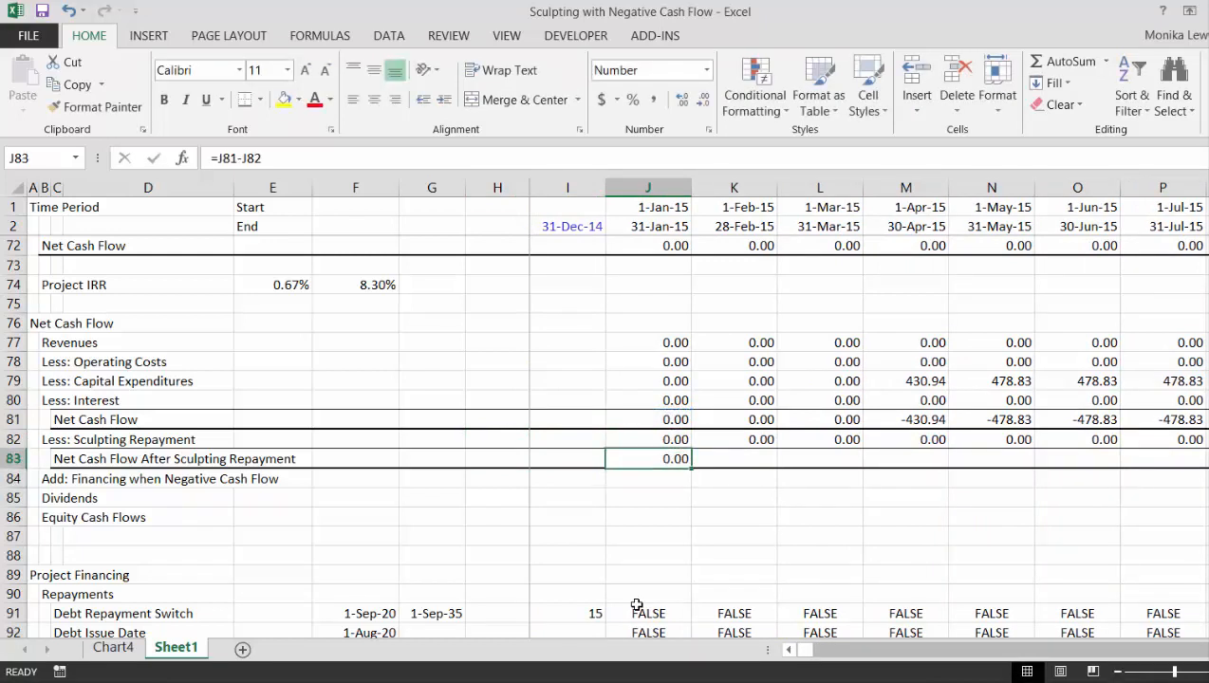
key(ctrl+shift+Right)
key(ctrl+r)
- Examine the Net Cash Flow After Sculpting Repayment values along the timeline up to the first repayment month, September 2020
key(Right)
key(Right)
key(Right)
key(Right)
key(Right)
key(Right)
key(Right)
key(Right)
key(Right)
key(Right)
key(Right)
key(Right)
key(Right)
key(Right)
key(Right)
key(Right)
key(Right)
key(Right)
key(Right)
key(Right)
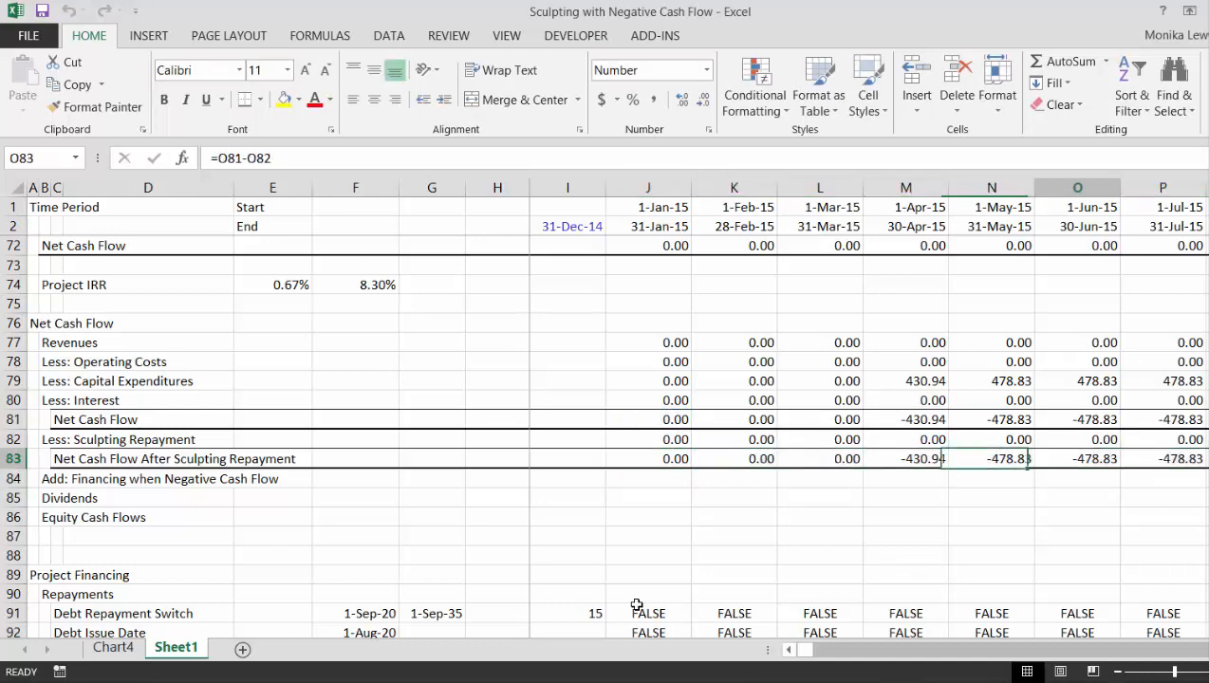
key(Right)
key(Right)
key(Right)
key(Right)
key(Right)
key(Right)
key(Right)
key(Right)
key(Right)
key(Right)
key(Right)
key(Right)
key(Right)
key(Right)
key(Right)
key(Right)
key(Right)
key(Right)
key(Right)
key(Right)
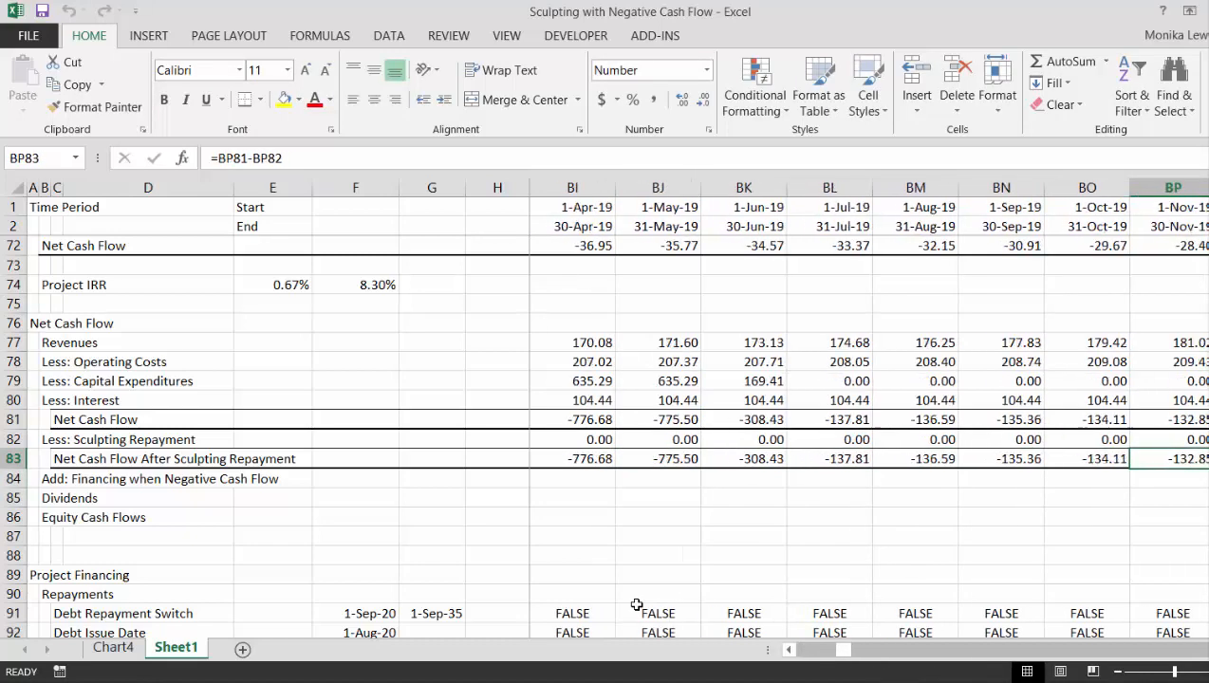
key(Left)
key(Left)
key(Left)
key(Left)
key(Left)
key(Left)
key(Left)
key(Left)
key(Left)
key(Left)
key(Left)
key(Left)
key(Left)
key(Left)
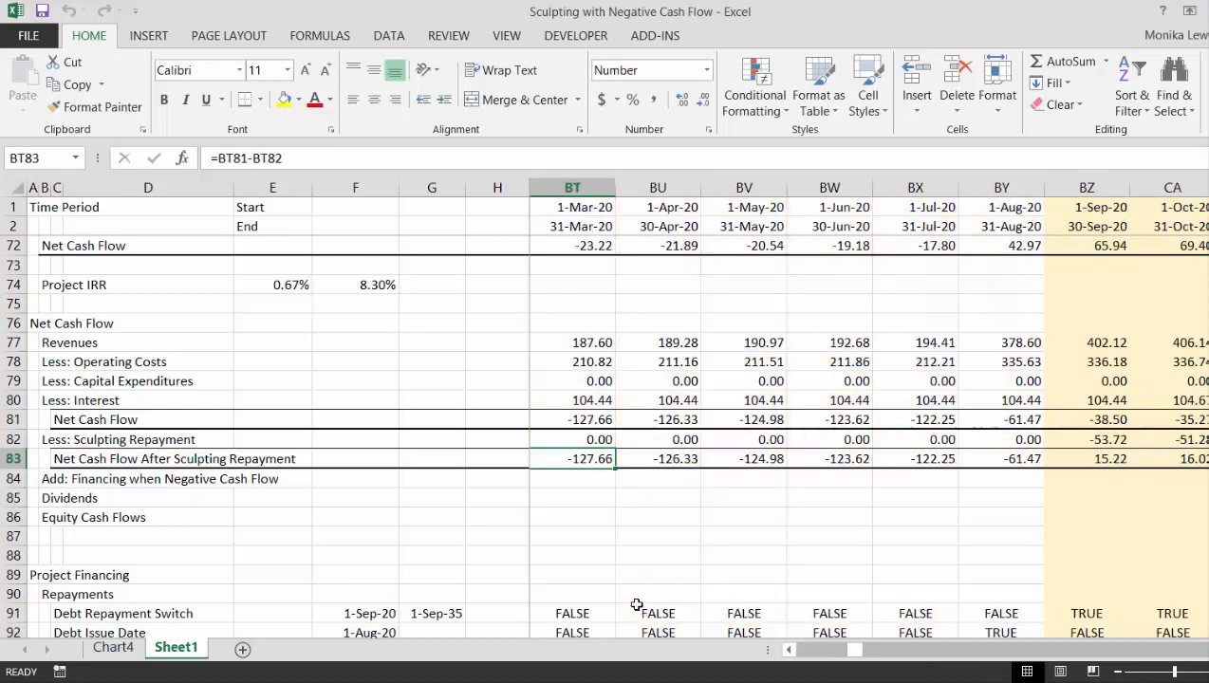
key(Right)
key(Right)
key(Right)
key(Right)
key(Right)
key(Right)
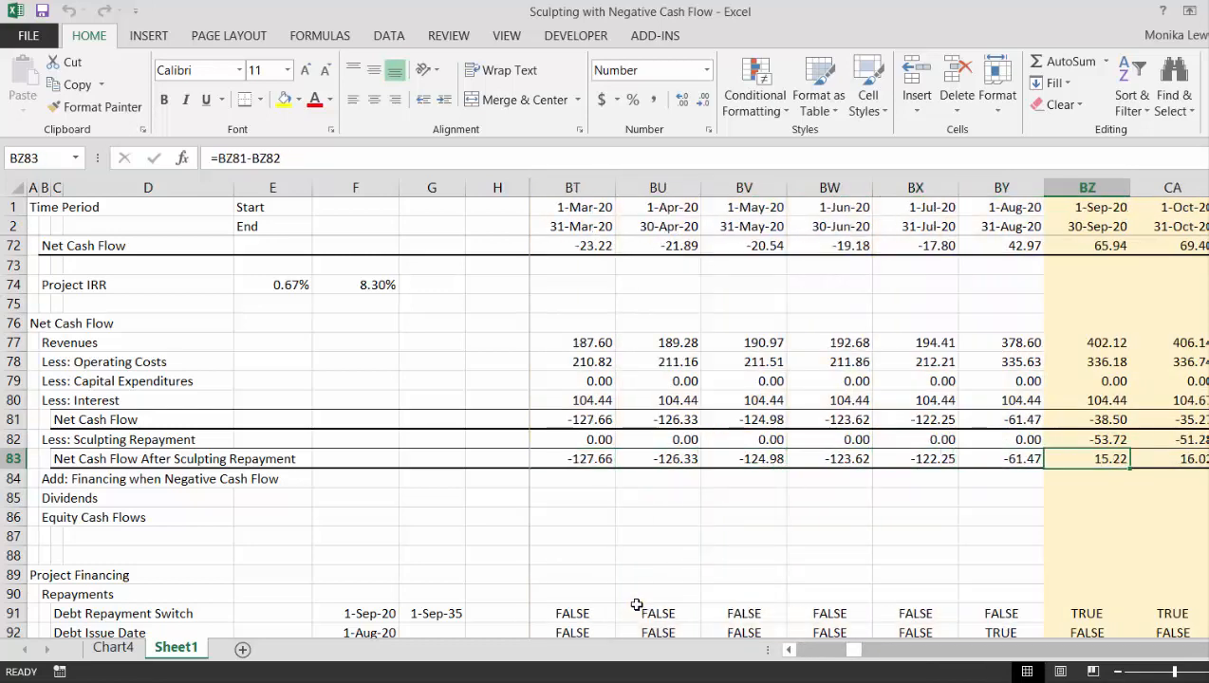
key(Down)
key(Left)
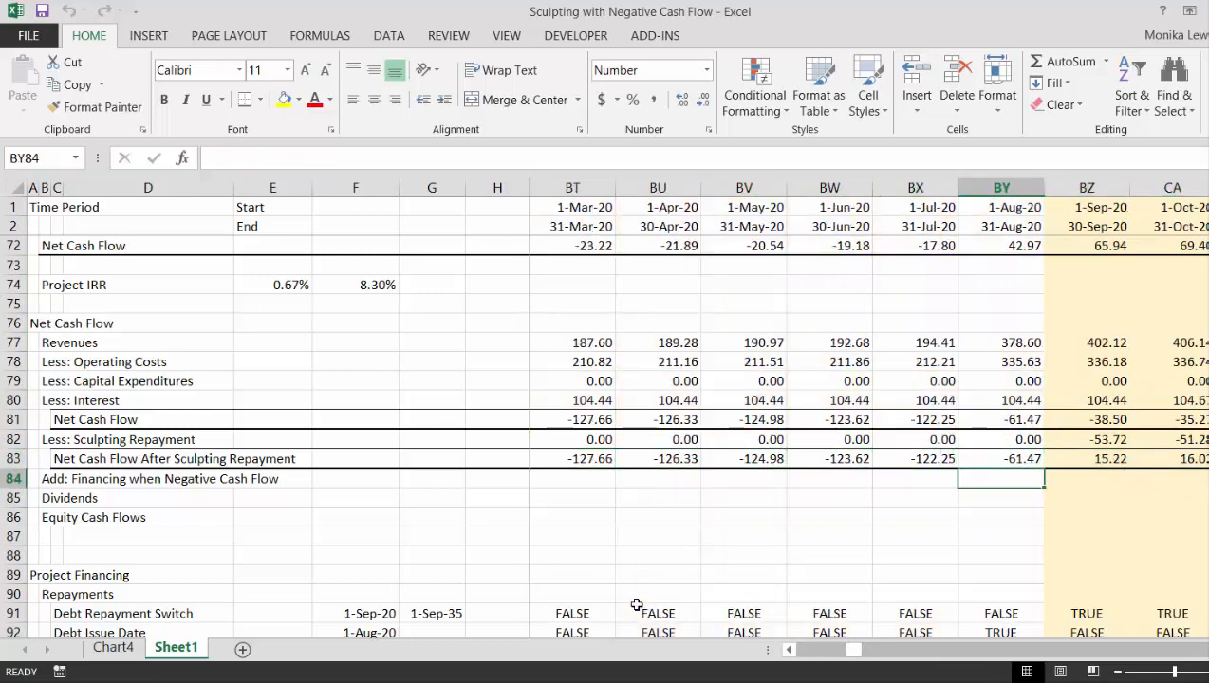
- Review the January 2015 formulas for debt issues and use for funding needs in the Funding Reserve Balance section
key(Home)
key(Right)
key(Right)
key(Right)
key(Right)
key(Right)
key(Right)
key(Right)
key(Right)
key(Right)
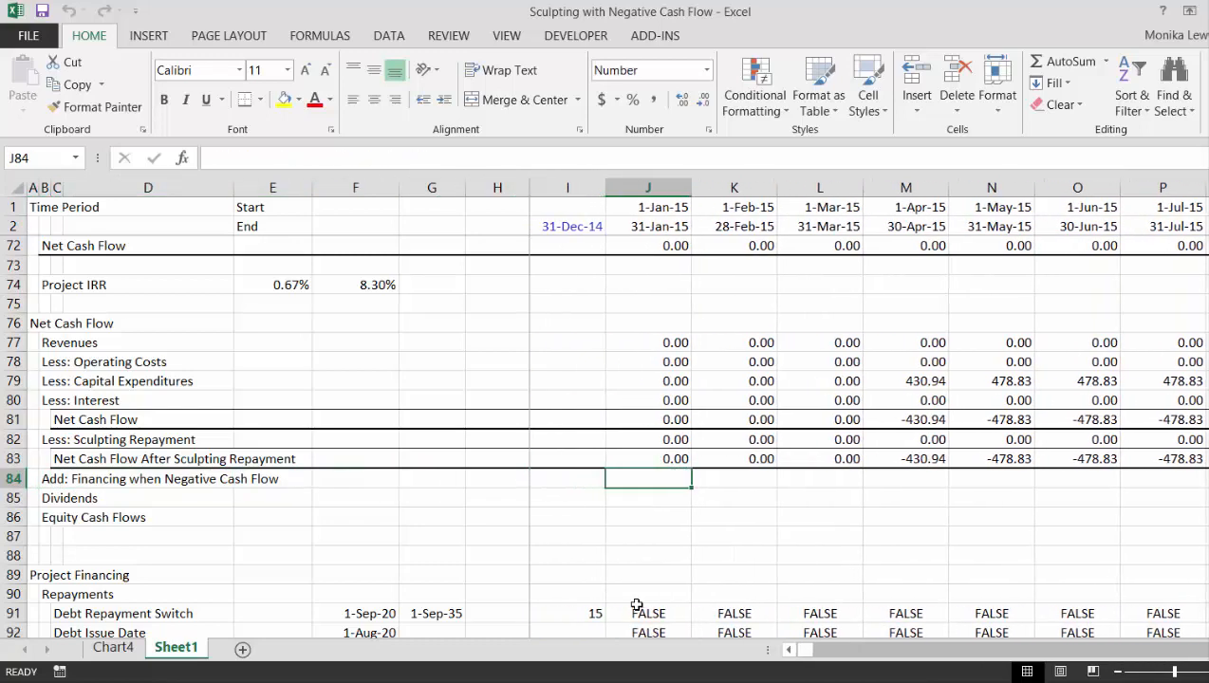
key(Down)
key(Down)
key(Down)
key(Down)
key(Down)
key(Down)
key(Down)
key(Down)
key(Down)
key(Down)
key(Down)
key(Down)
key(Down)
key(Down)
key(Down)
key(Down)
key(Down)
key(Down)
key(Down)
key(Down)
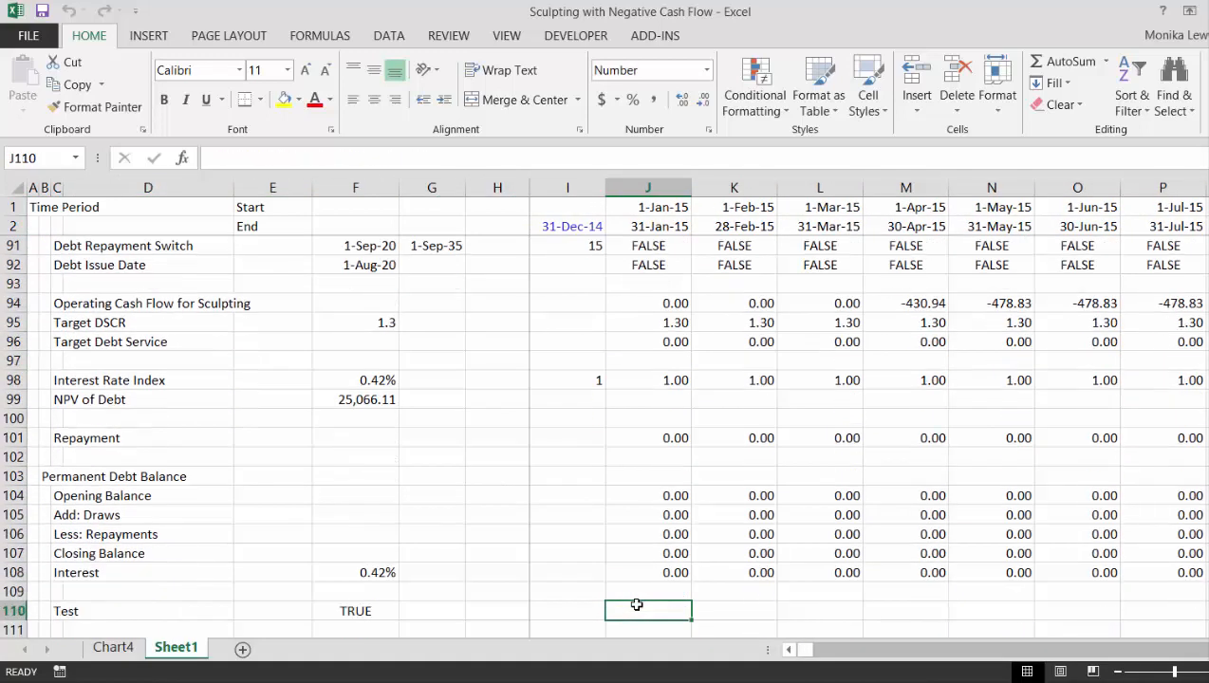
key(Down)
key(Down)
key(Down)
key(Down)
key(Down)
key(Down)
key(Down)
key(Down)
key(Down)
key(Down)
key(Down)
key(Down)
key(Down)
key(Down)
key(Down)
key(Up)
key(Up)
key(Up)
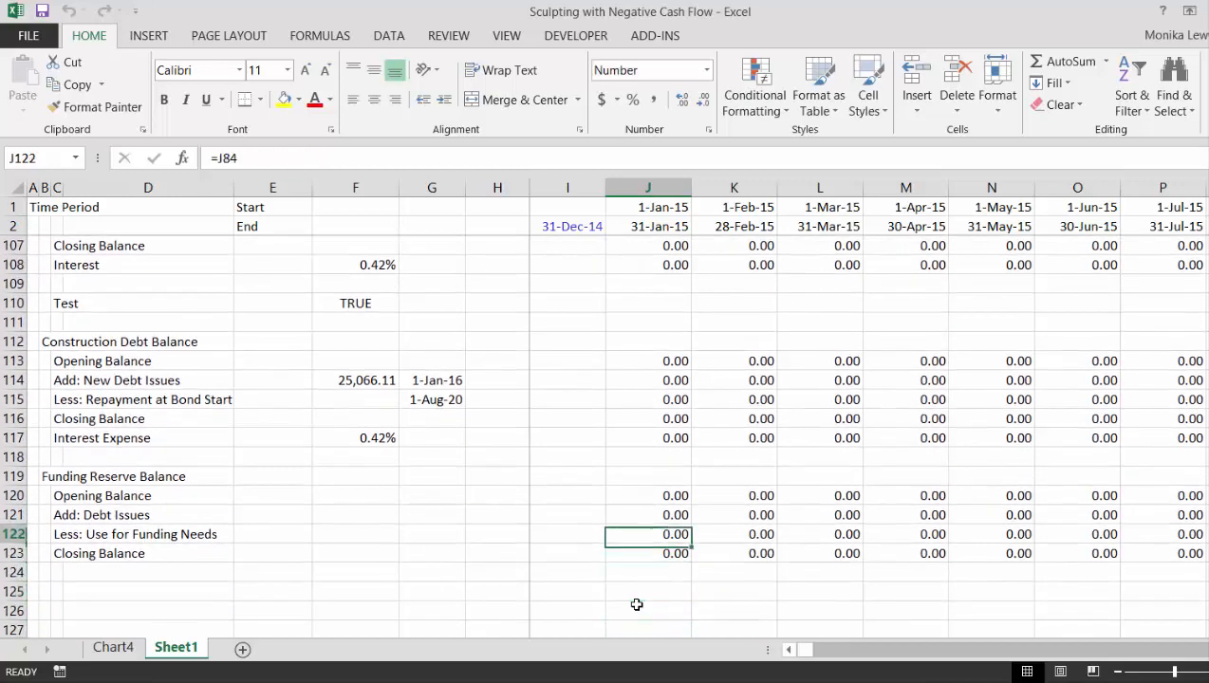
key(Up)
key(Up)
key(Down)
key(Down)
key(Up)
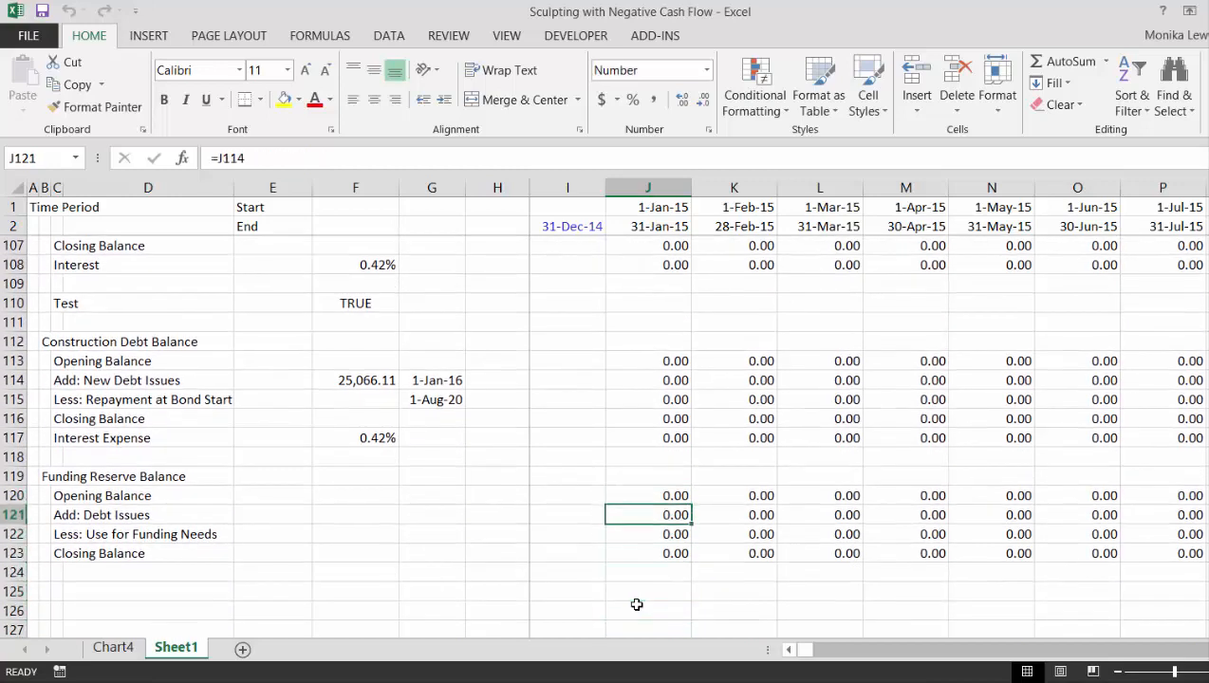
key(Up)
key(Up)
key(Up)
key(Up)
key(Up)
key(Up)
key(Up)
key(Up)
key(Up)
key(Up)
key(Up)
key(Up)
key(Up)
key(Up)
key(Up)
key(Up)
key(Up)
key(Up)
key(Up)
key(Up)
- Enter =MAX(-J83,0) for Add: Financing when Negative Cash Flow in J84 and copy it across the monthly timeline columns
key(Up)
key(Up)
key(Up)
key(Up)
key(Up)
key(Up)
key(Up)
key(Up)
key(Up)
key(Up)
key(Up)
key(Up)
key(Up)
key(Up)
key(Up)
key(Up)
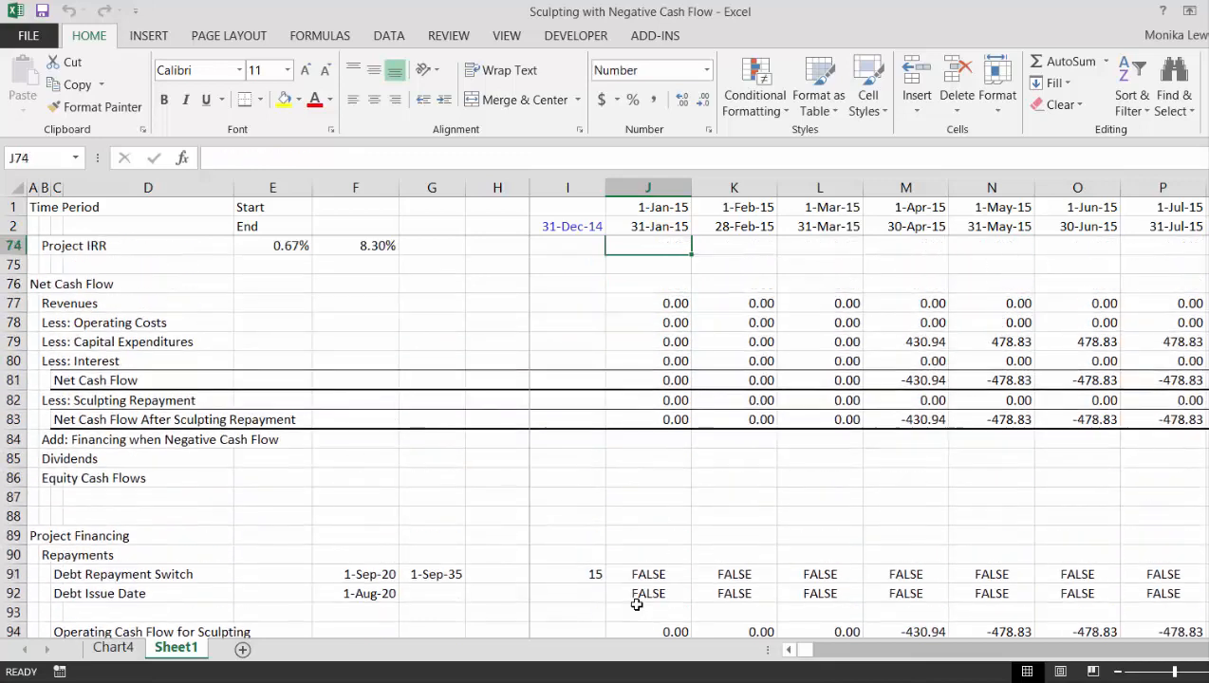
key(Down)
key(Down)
key(Down)
key(Down)
key(Down)
key(Down)
key(Down)
key(Down)
key(Down)
key(Down)
key(Down)
key(Down)
key(Down)
key(Down)
key(Up)
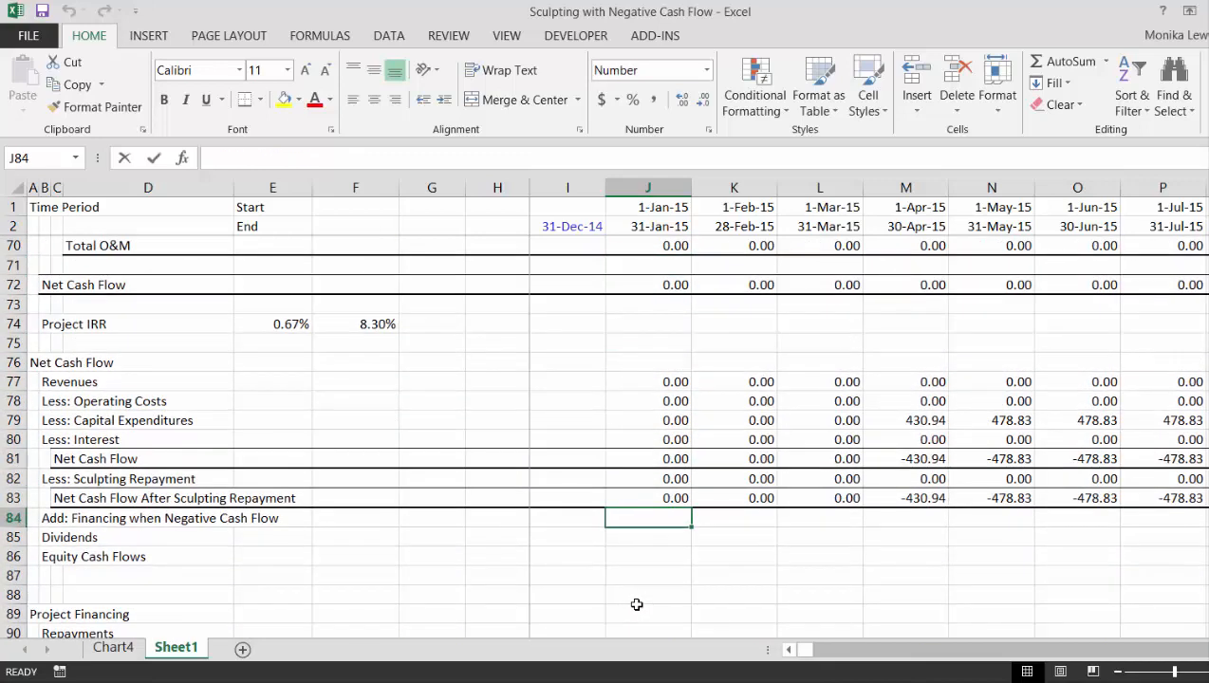
text(=ma)
key(BackSpace)
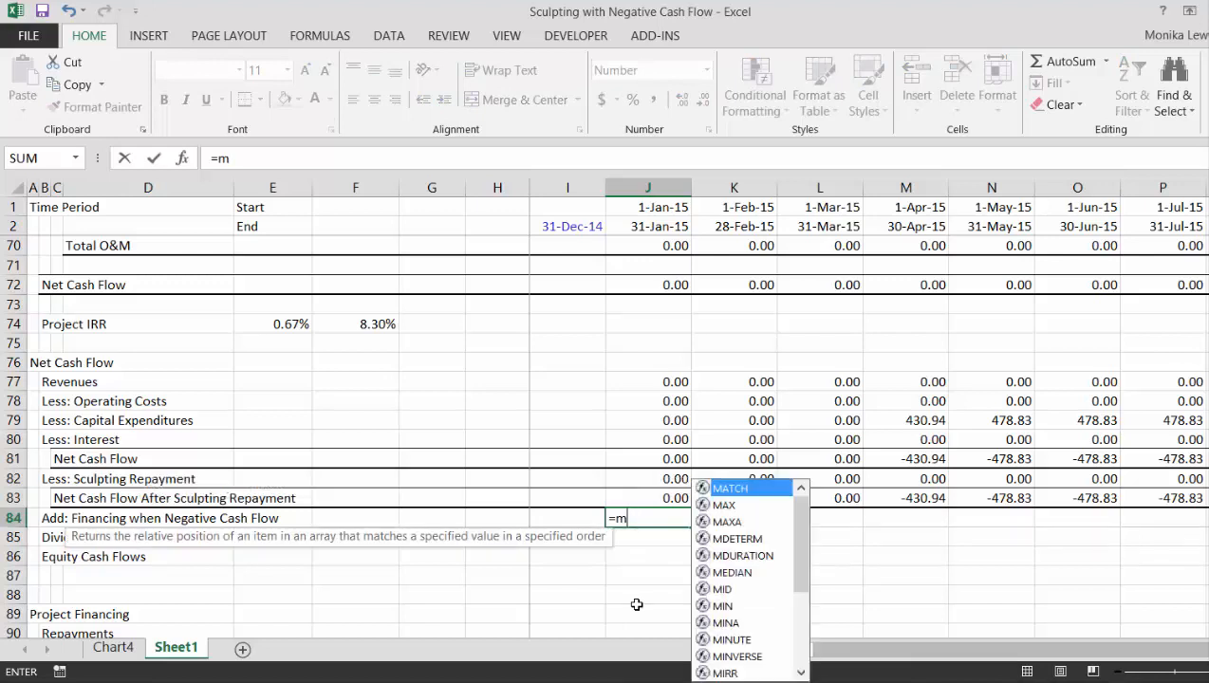
text(in)
key(BackSpace)
key(BackSpace)
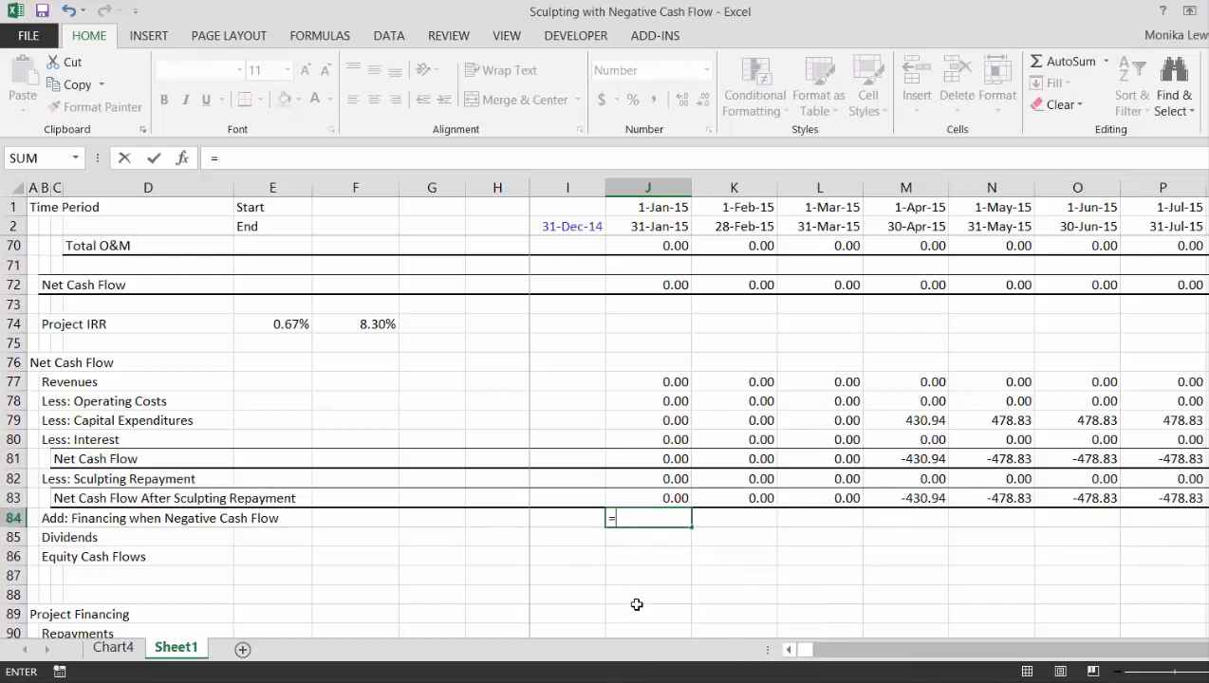
text(max()
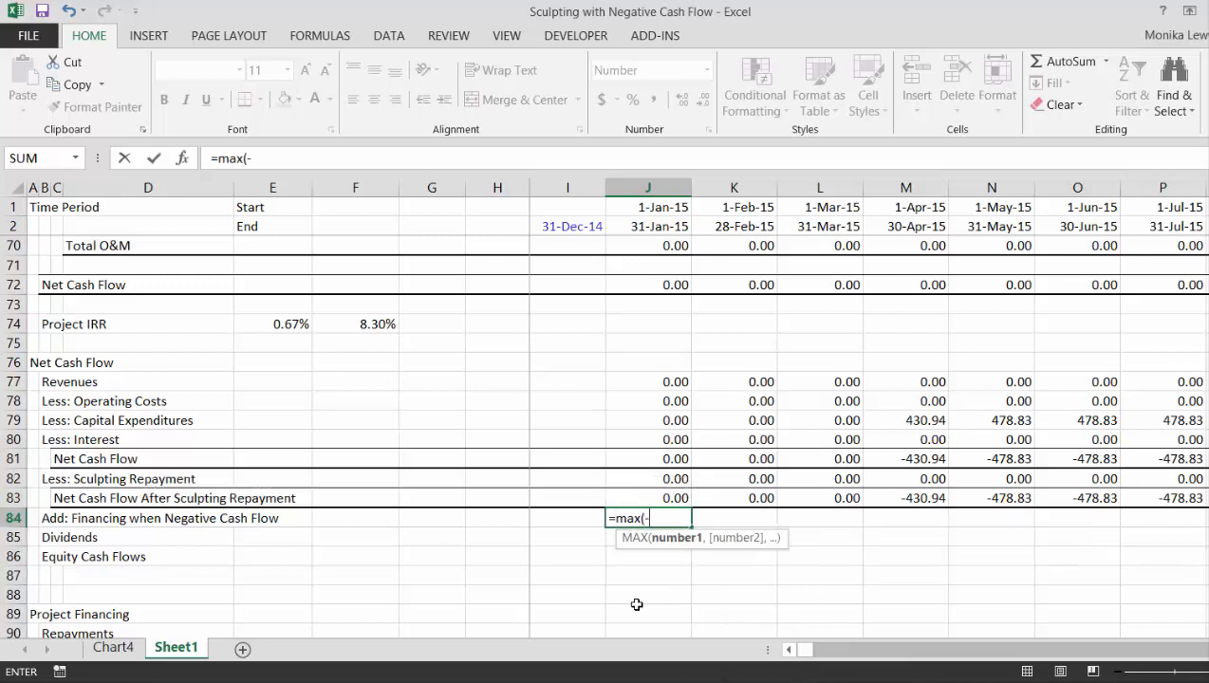
text(-)
key(Up)
text(,0)
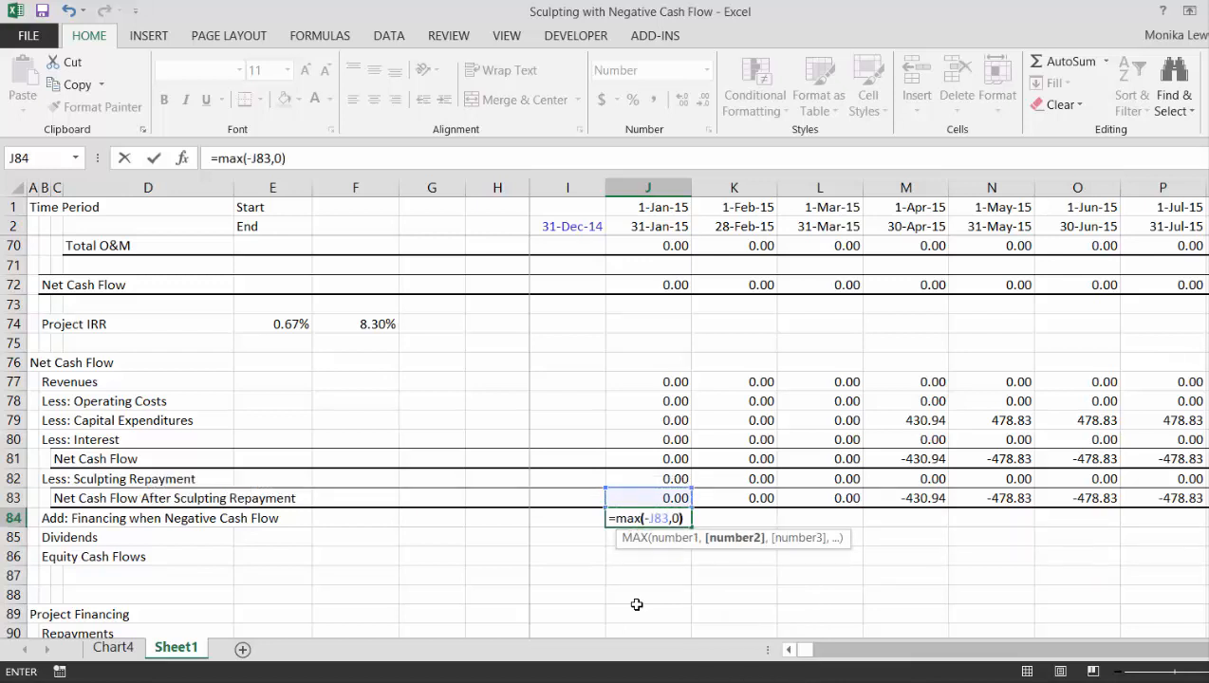
key(ctrl+Return)
key(ctrl+shift+Right)
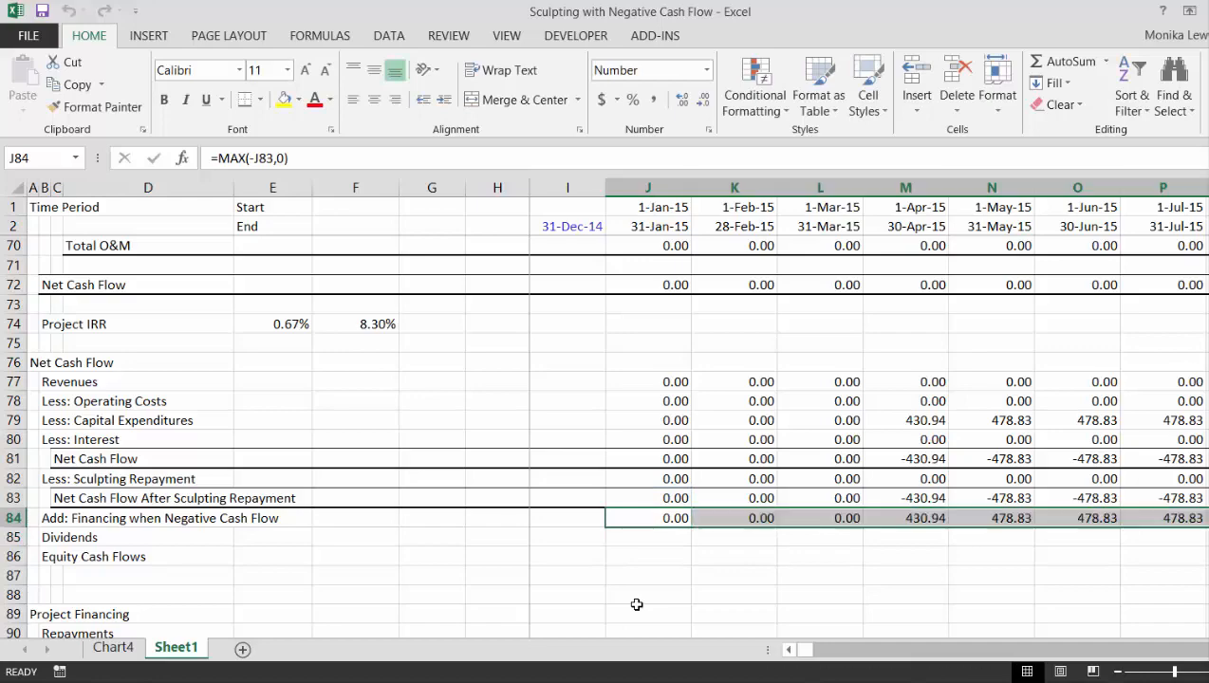
key(ctrl+r)
- Examine the Add: Financing when Negative Cash Flow amounts in row 84 before and after repayments start in September 2020
key(Right)
key(Right)
key(Right)
key(Right)
key(Right)
key(Right)
key(Right)
key(Right)
key(Right)
key(Right)
key(Right)
key(Right)
key(Right)
key(Right)
key(Right)
key(Right)
key(Right)
key(Right)
key(Right)
key(Right)
key(Right)
key(Right)
key(Right)
key(Right)
key(Right)
key(Right)
key(Right)
key(Right)
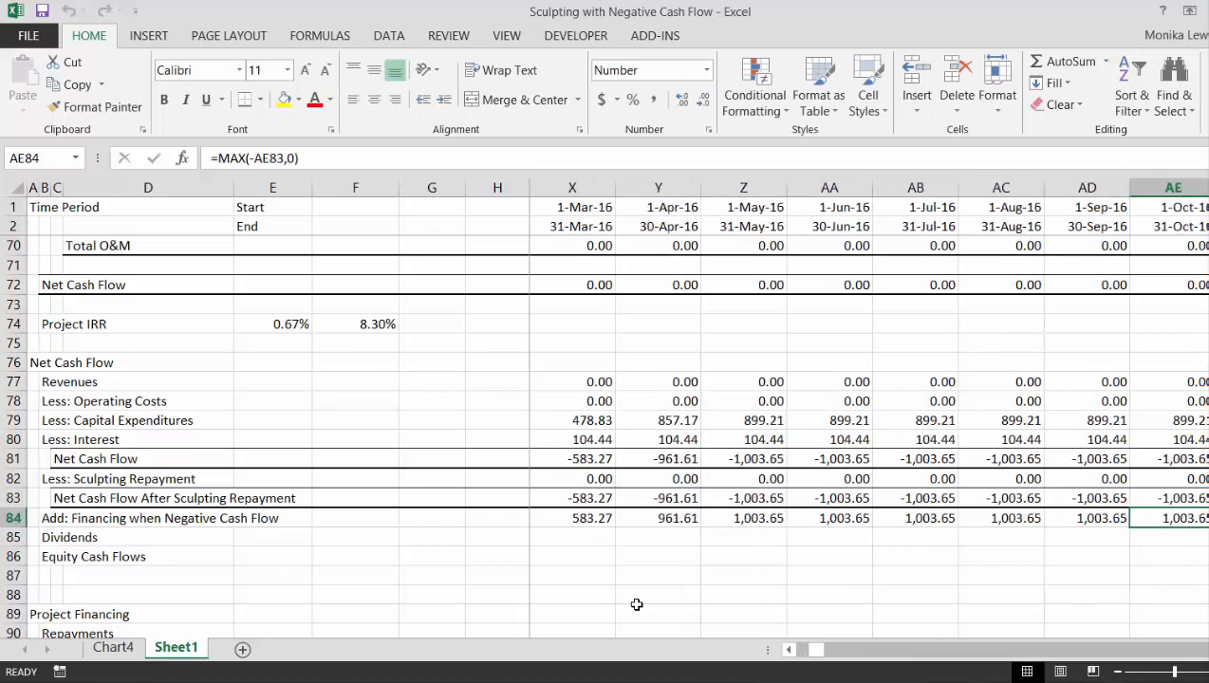
key(Right)
key(Right)
key(Right)
key(Right)
key(Right)
key(Right)
key(Right)
key(Right)
key(Right)
key(Right)
key(Right)
key(Right)
key(Right)
key(Right)
key(Right)
key(Right)
key(Right)
key(Right)
key(Right)
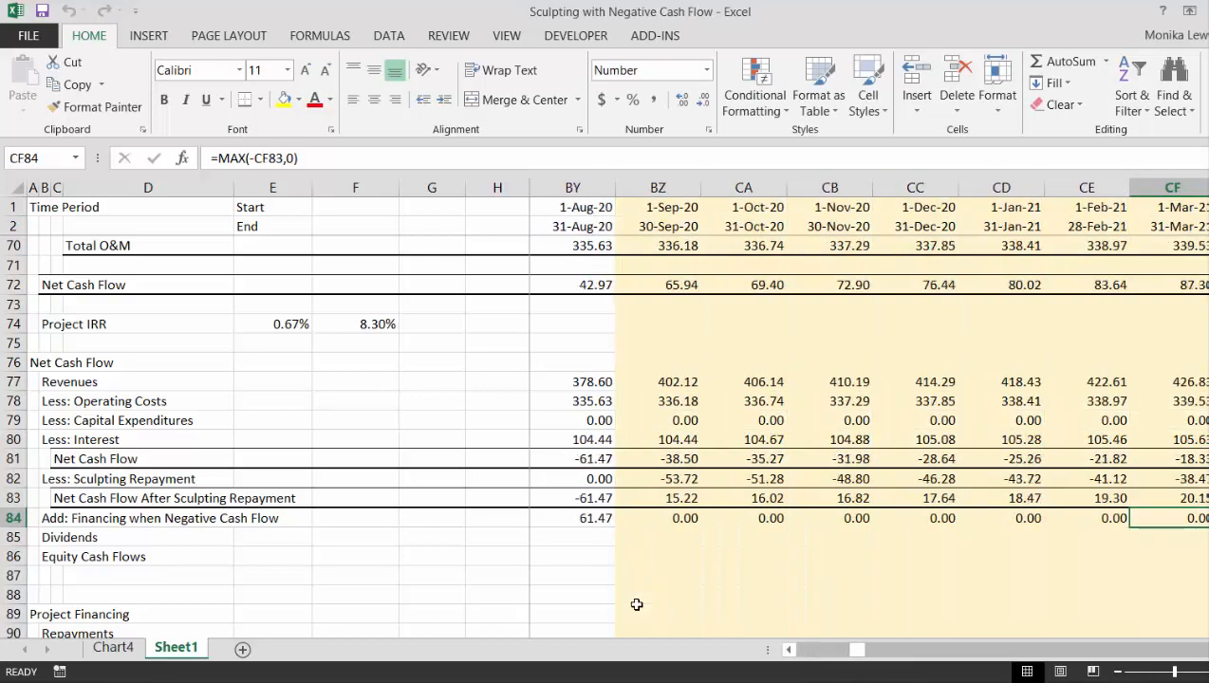
key(Left)
key(Left)
key(Left)
key(Left)
key(Left)
key(Left)
key(Left)
key(Left)
key(Left)
key(Left)
key(Left)
key(Left)
key(Left)
key(Left)
key(Left)
key(Left)
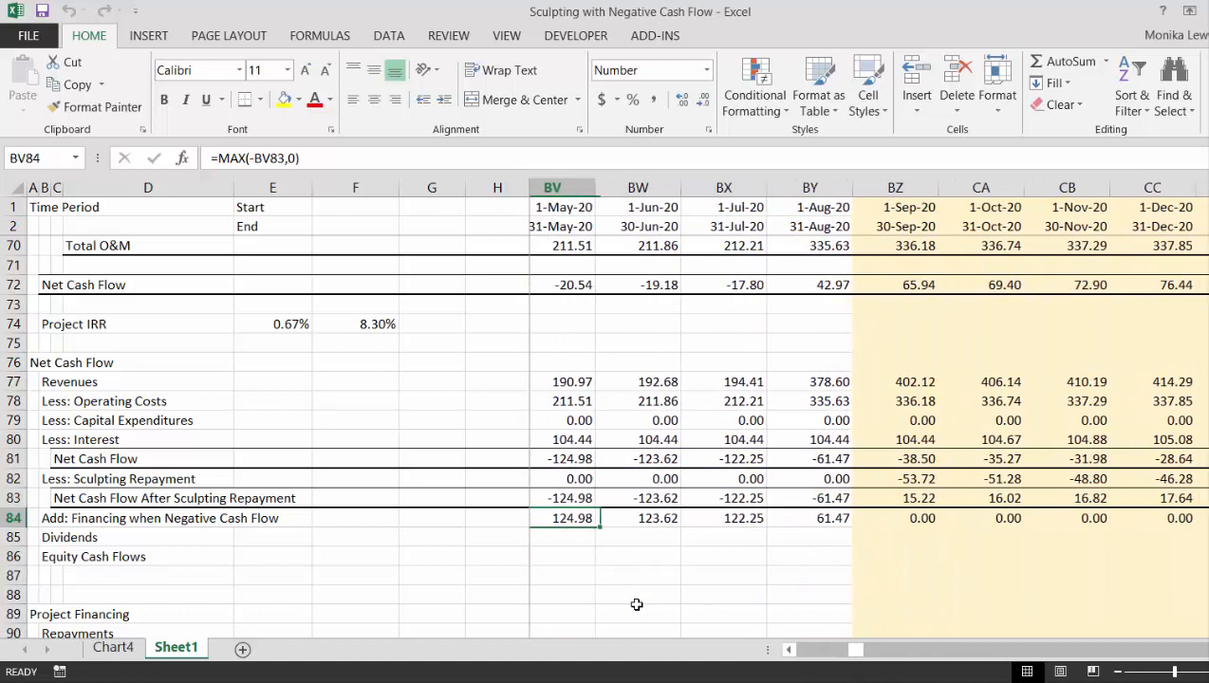
key(Right)
key(Right)
key(Right)
key(Right)
key(Left)
key(Left)
key(Left)
key(Left)
key(Left)
key(Left)
key(Left)
key(Left)
key(Left)
key(Left)
key(Left)
key(Left)
key(Left)
key(Left)
key(Left)
key(Left)
key(Left)
key(Left)
key(Left)
key(Left)
key(Left)
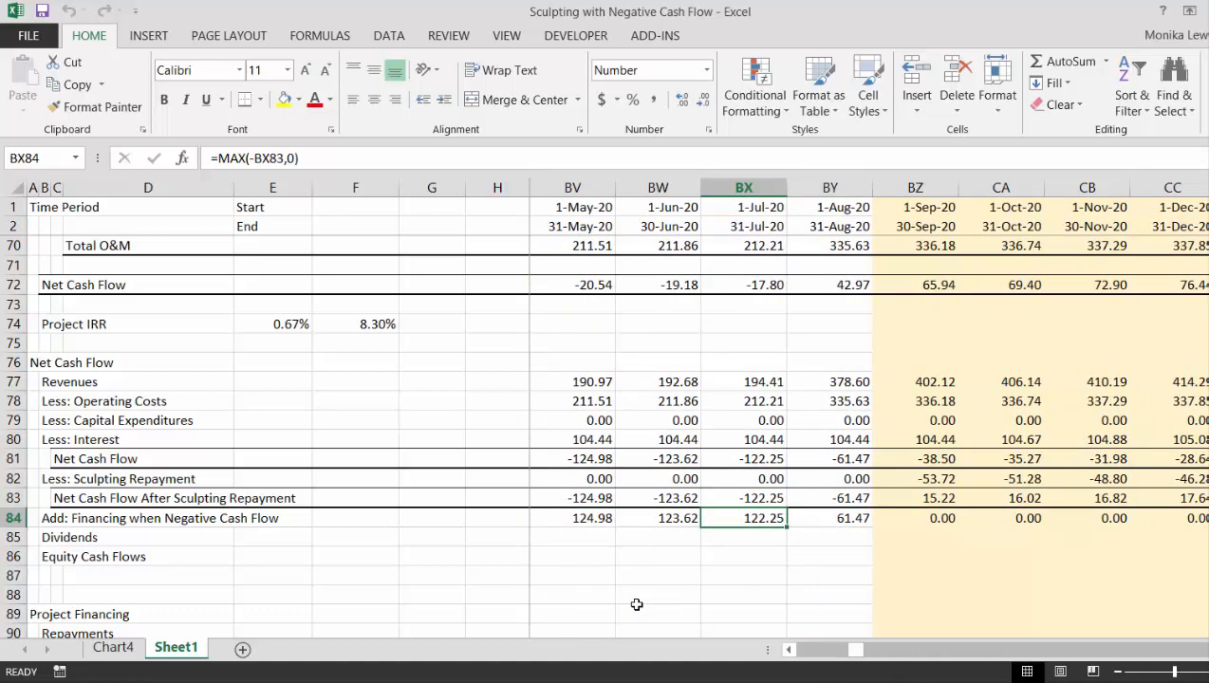
key(Right)
key(Right)
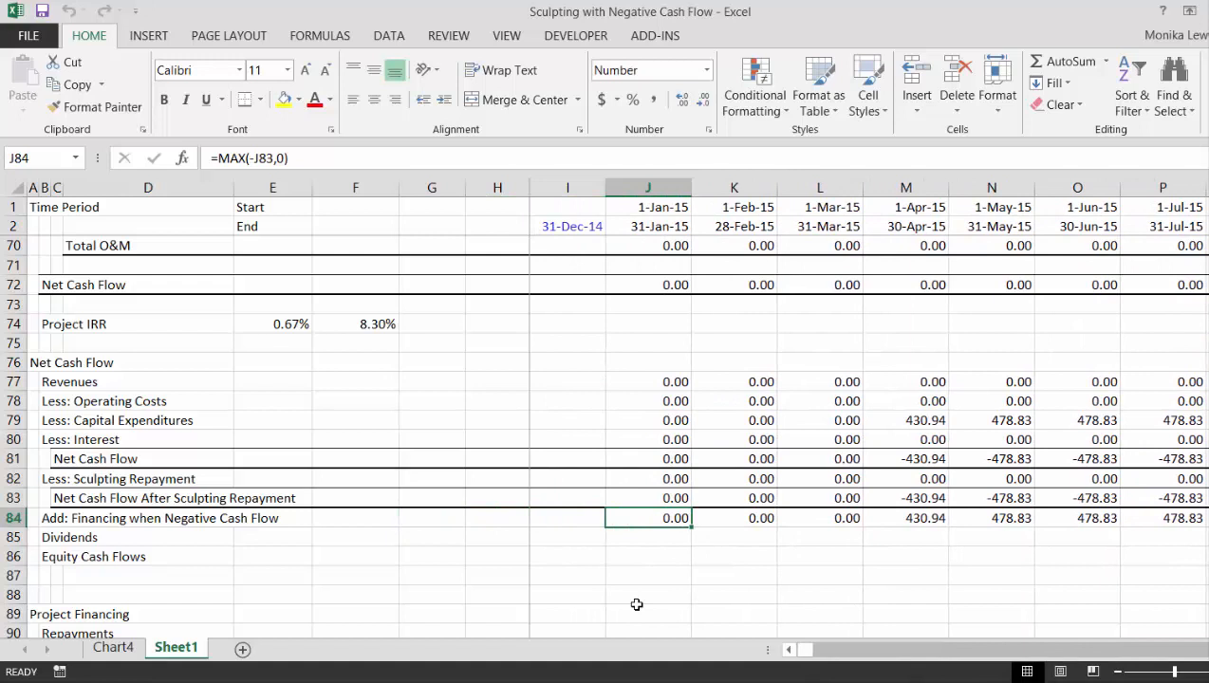
- Cap Add: Financing when Negative Cash Flow in J84 at the funding reserve's opening balance with =MIN(J120,MAX(-J83,0))
key(F2)
key(Left)
key(Left)
key(Left)
key(Left)
key(Left)
key(Left)
key(Left)
key(Left)
key(Left)
key(Left)
key(Left)
key(Left)
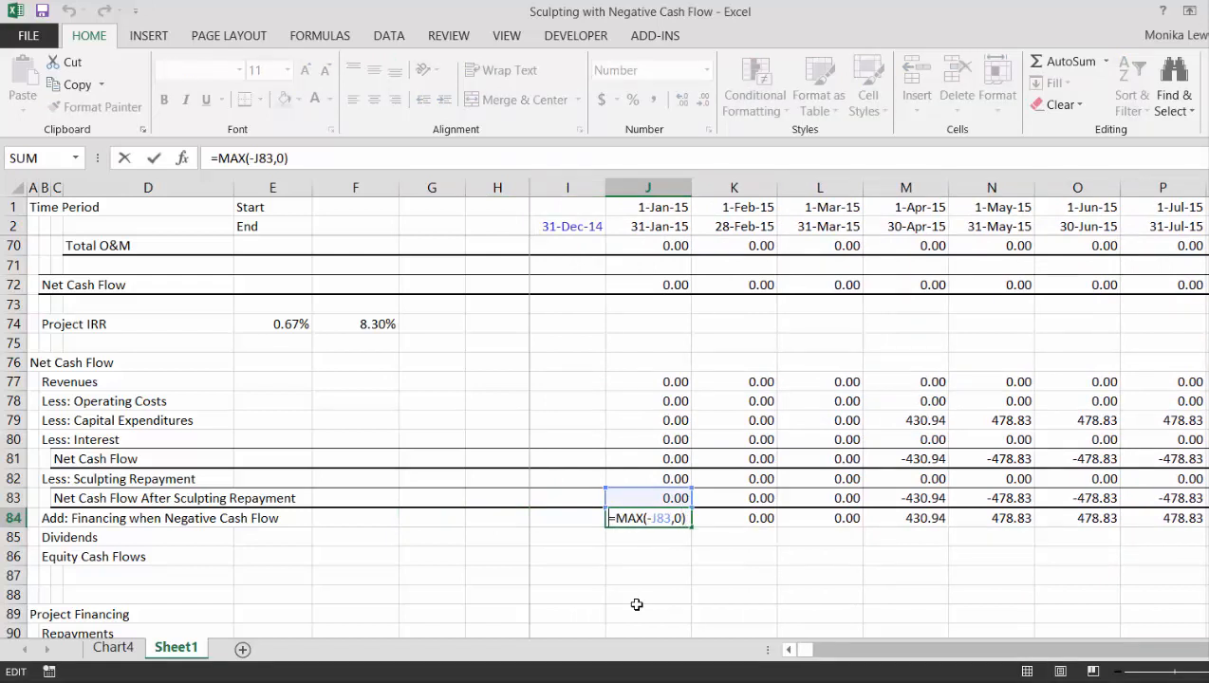
text(min()
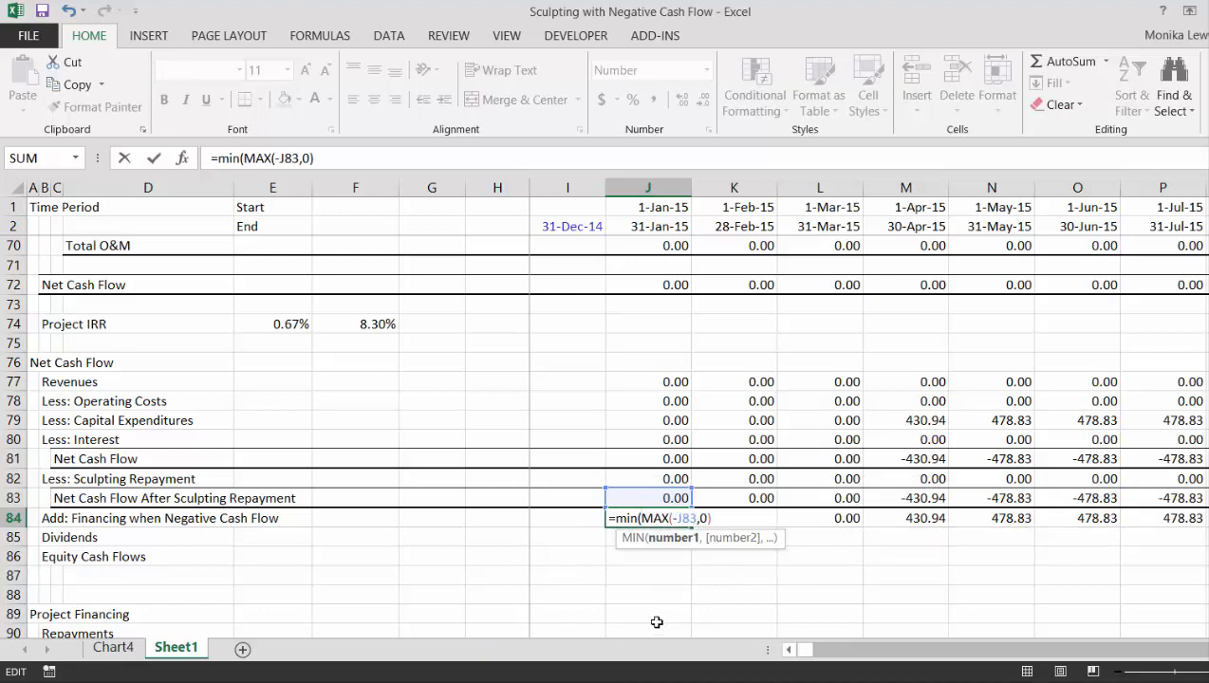
click(657, 622)
key(Down)
key(Down)
key(Down)
key(Down)
key(Down)
key(Down)
key(Down)
key(Down)
key(Down)
key(Down)
key(Down)
key(Down)
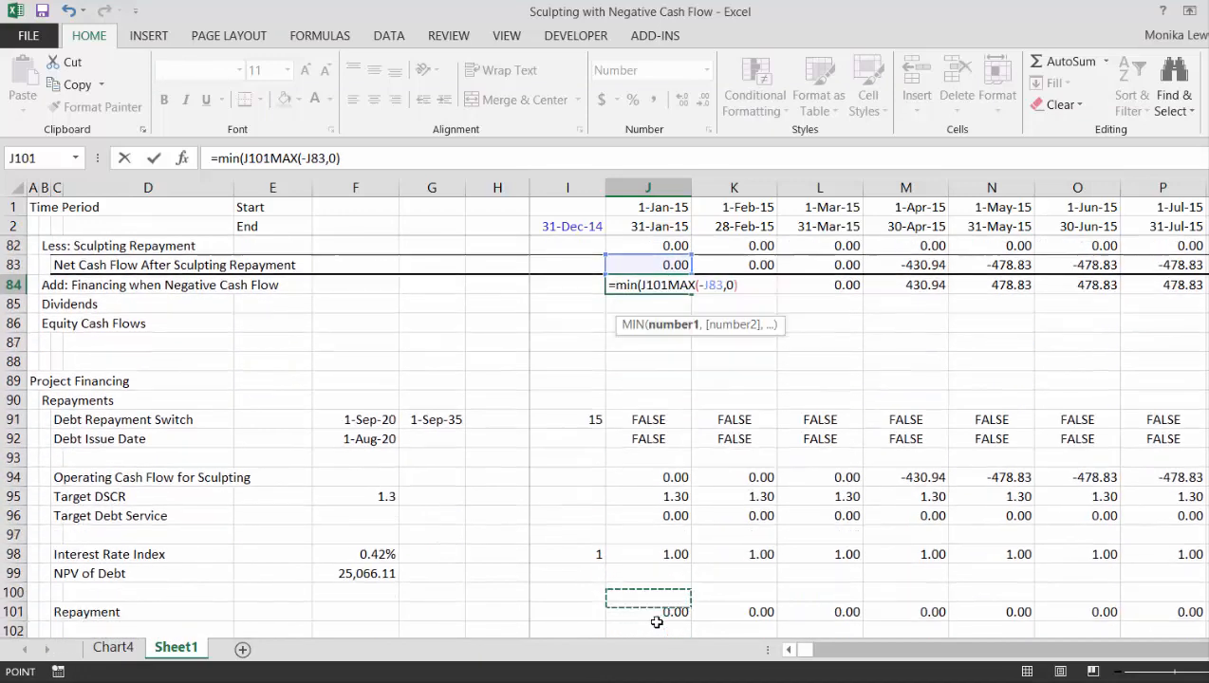
key(Down)
key(Down)
key(Down)
key(Down)
key(Down)
key(Down)
key(Down)
key(Down)
key(Down)
key(Down)
key(Down)
key(Down)
key(Down)
key(Down)
key(Down)
key(Down)
key(Down)
key(Down)
key(Down)
key(Down)
key(Up)
key(Up)
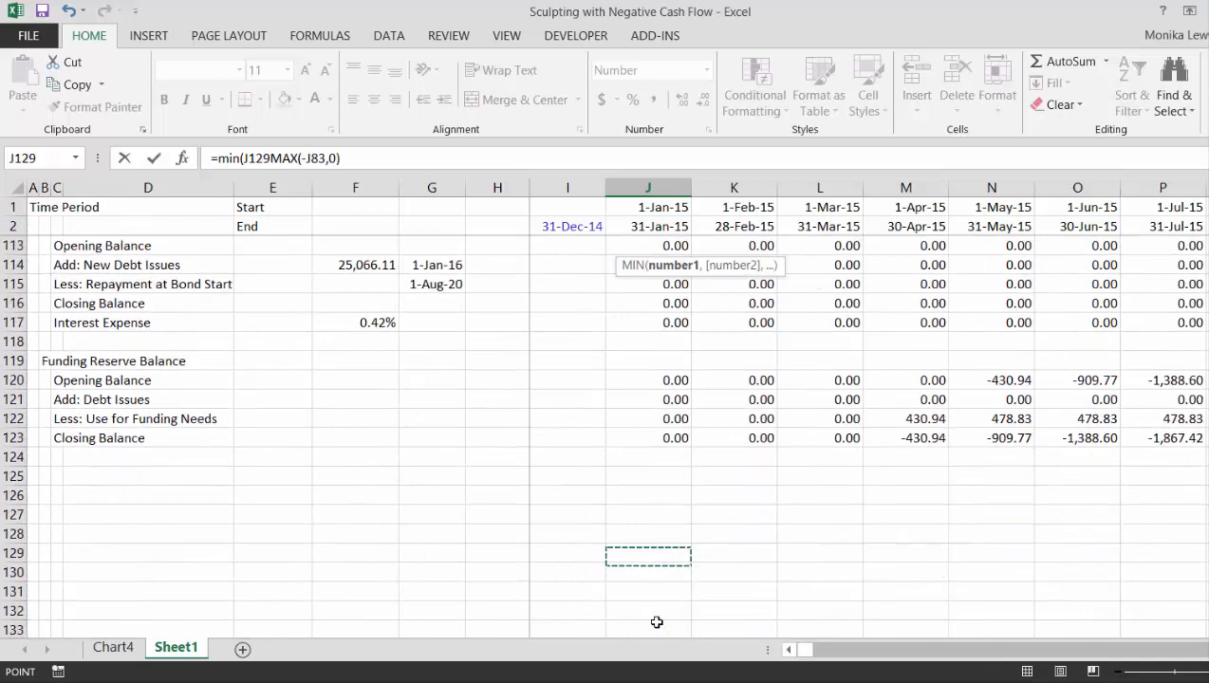
key(Up)
key(Up)
key(Up)
key(Up)
key(Up)
key(Up)
key(Up)
key(Up)
key(Up)
text(,)
key(Return)
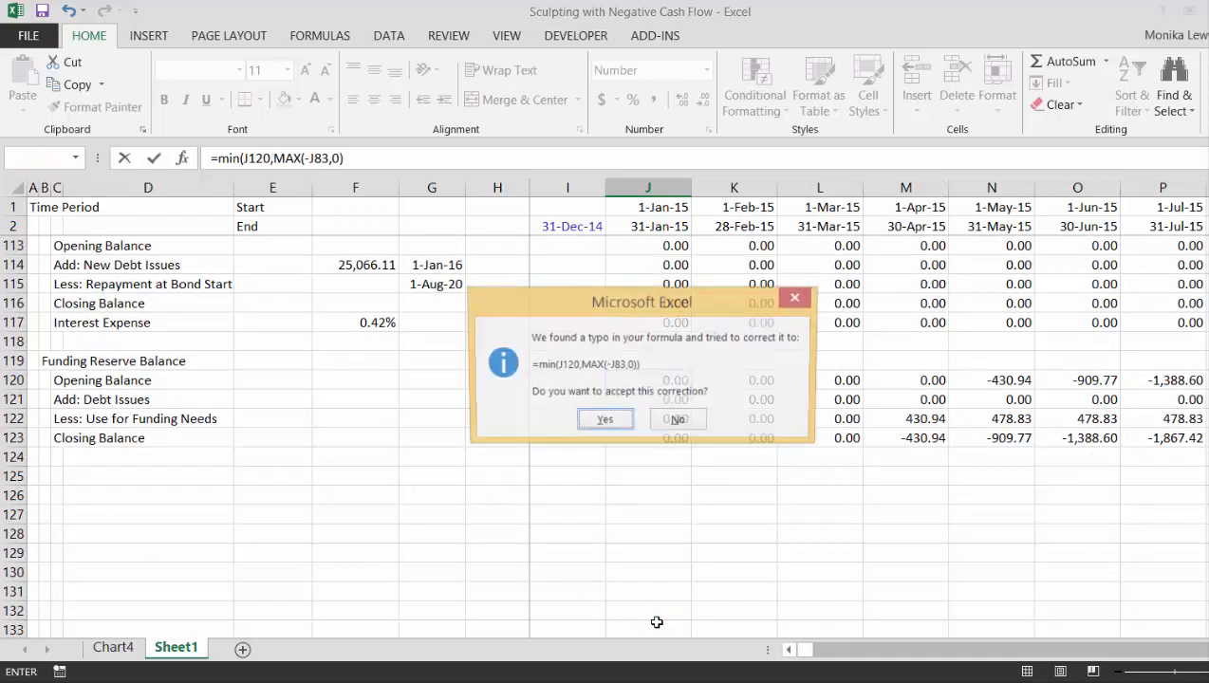
key(Return)
- Copy the capped financing formula from J84 across the monthly timeline columns
key(Up)
key(Up)
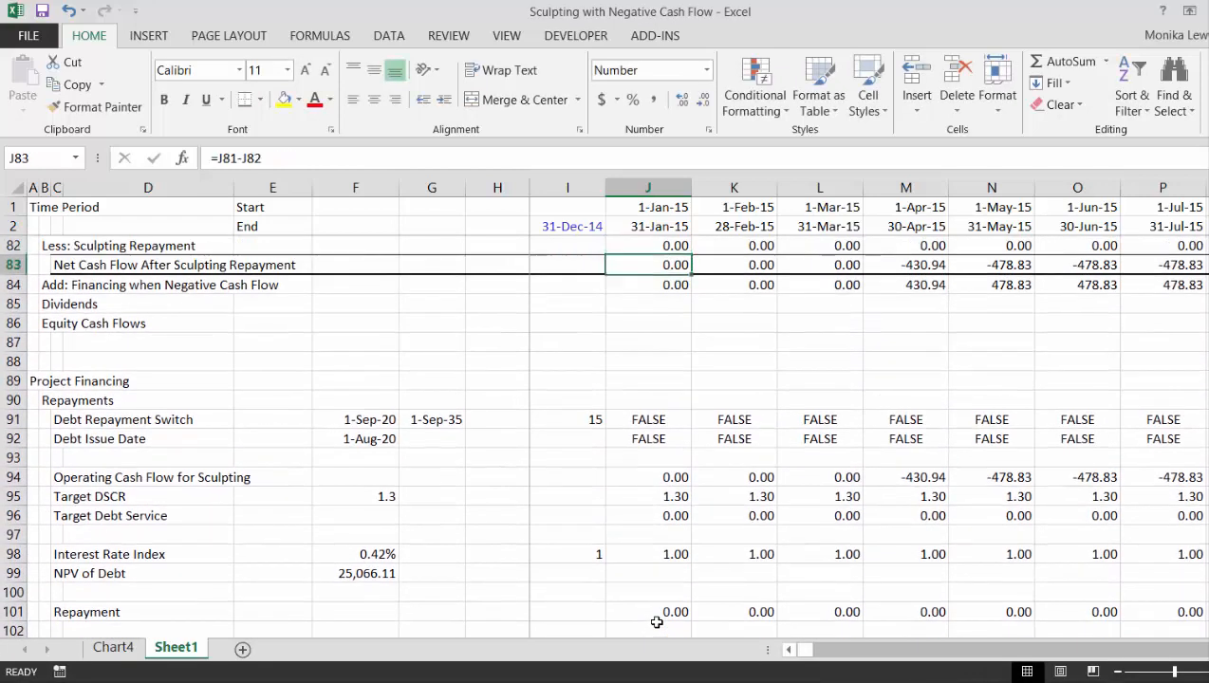
key(Down)
key(ctrl+shift+Right)
key(ctrl+r)
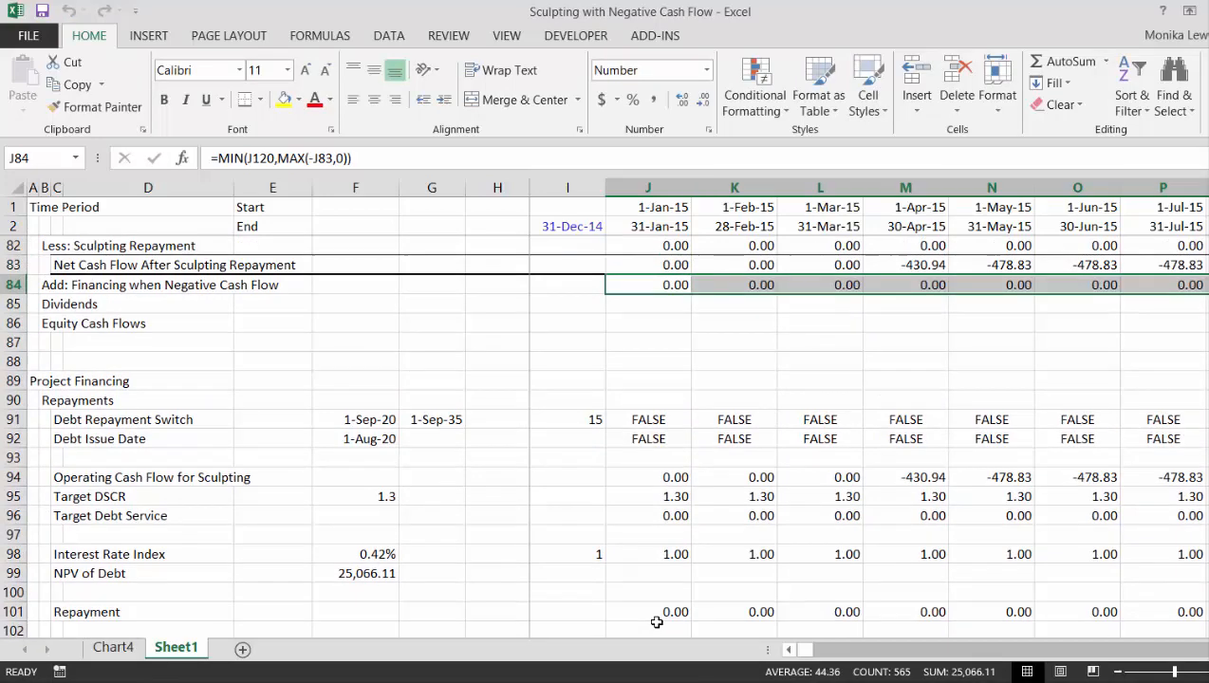
- Examine the capped financing amounts in row 84 against the negative cash flows from 2015 through 2018
key(Right)
key(Right)
key(Right)
key(Right)
key(Right)
key(Right)
key(Right)
key(Right)
key(Right)
key(Right)
key(Right)
key(Right)
key(Right)
key(Right)
key(Right)
key(Right)
key(Right)
key(Right)
key(Right)
key(Right)
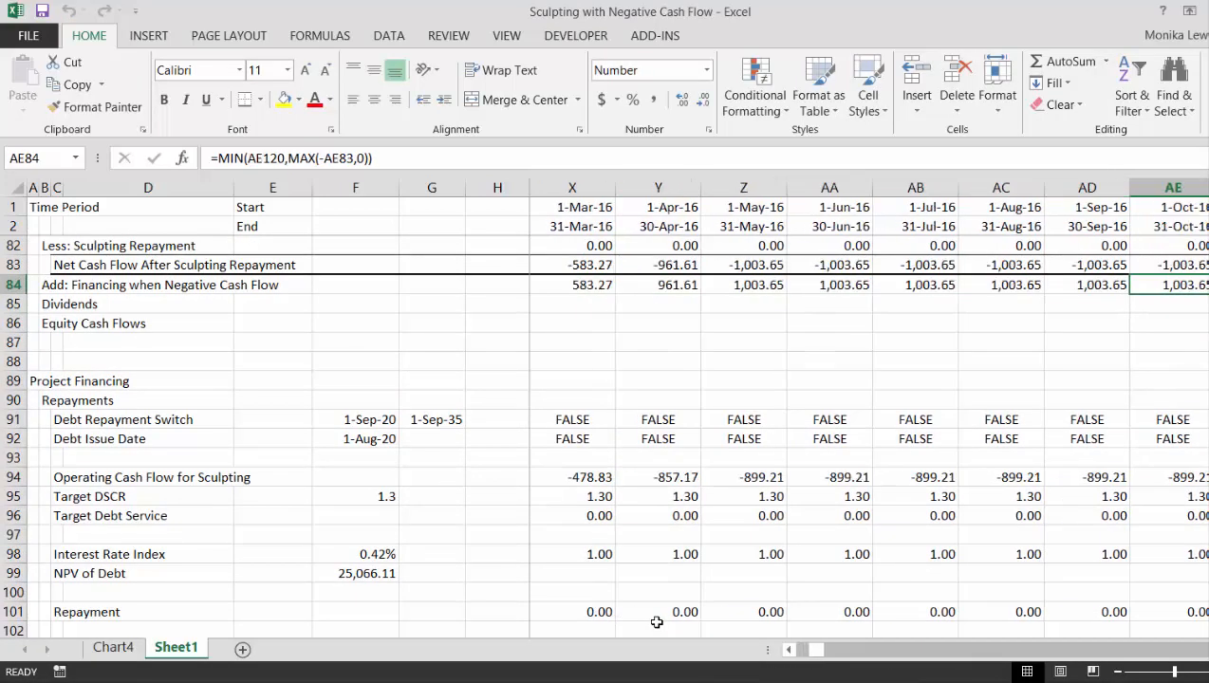
key(Right)
key(Right)
key(Right)
key(Right)
key(Right)
key(Left)
key(Left)
key(Left)
key(Left)
key(Left)
key(Left)
key(Left)
key(Left)
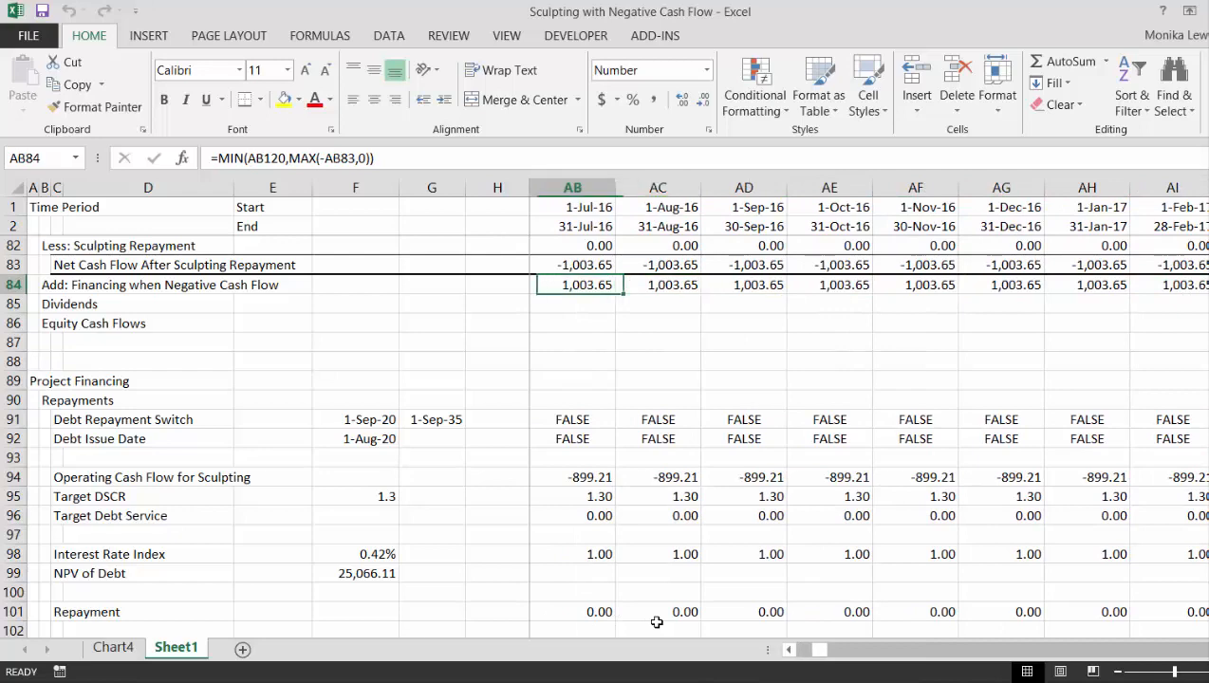
key(Left)
key(Right)
key(Right)
key(Right)
key(Right)
key(Right)
key(Right)
key(Right)
key(Right)
key(Right)
key(Right)
key(Right)
key(Right)
key(Right)
key(Right)
key(Right)
key(Right)
key(Right)
key(Right)
key(Right)
key(Right)
key(Right)
key(Right)
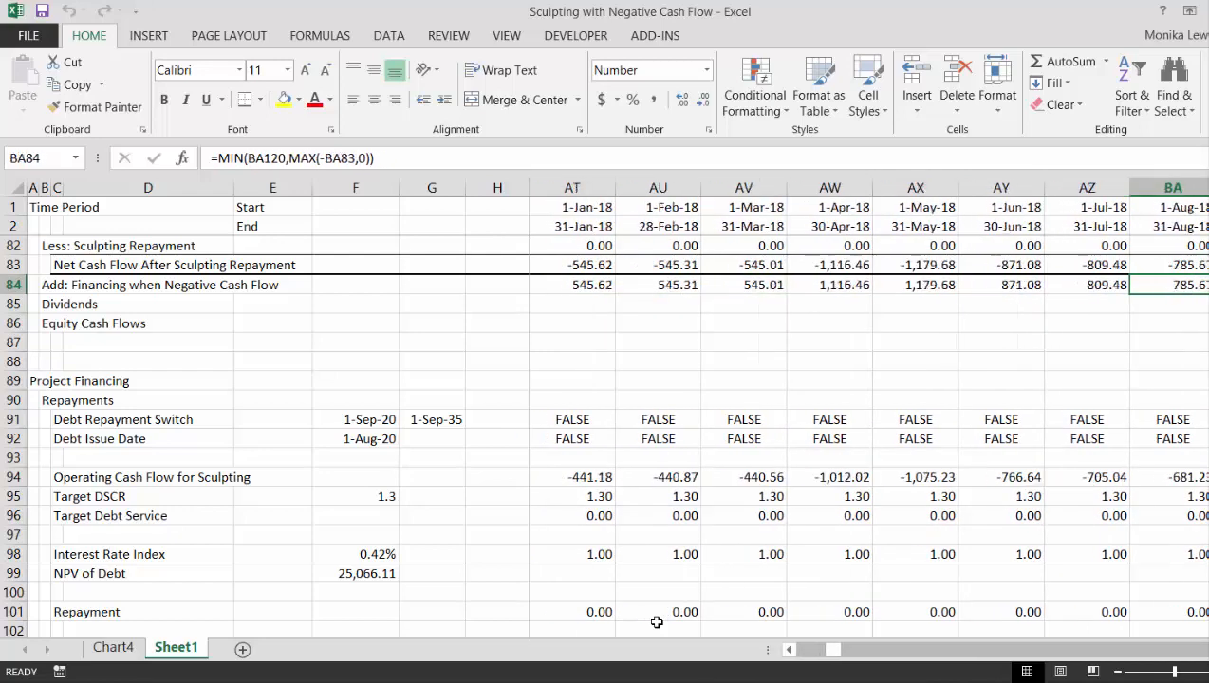
key(Left)
key(Left)
key(Left)
key(Left)
key(Left)
key(Left)
key(Left)
key(Left)
key(Left)
- Check the row 84 financing amounts from 2019 into the debt repayment period
key(Right)
key(Right)
key(Right)
key(Right)
key(Right)
key(Right)
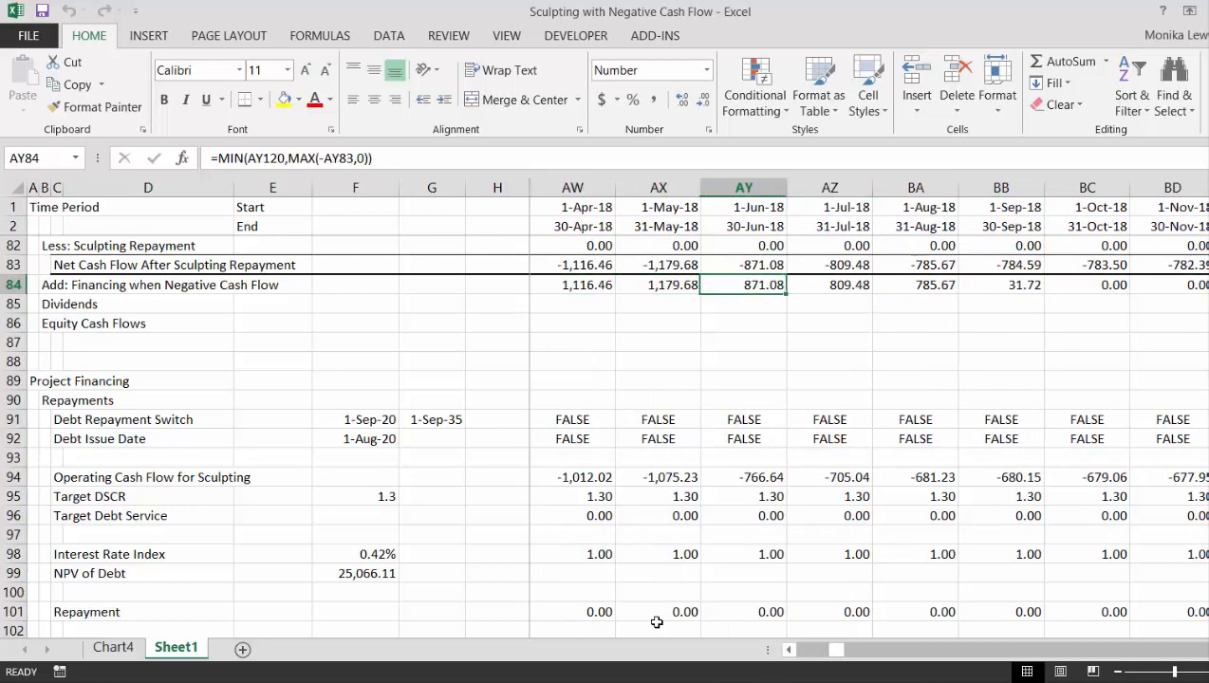
key(Right)
key(Right)
key(Right)
key(Right)
key(Right)
key(Right)
key(Right)
key(Right)
key(Right)
key(Right)
key(Right)
key(Right)
key(Right)
key(Right)
key(Right)
key(Right)
key(Right)
key(Right)
key(Right)
key(Right)
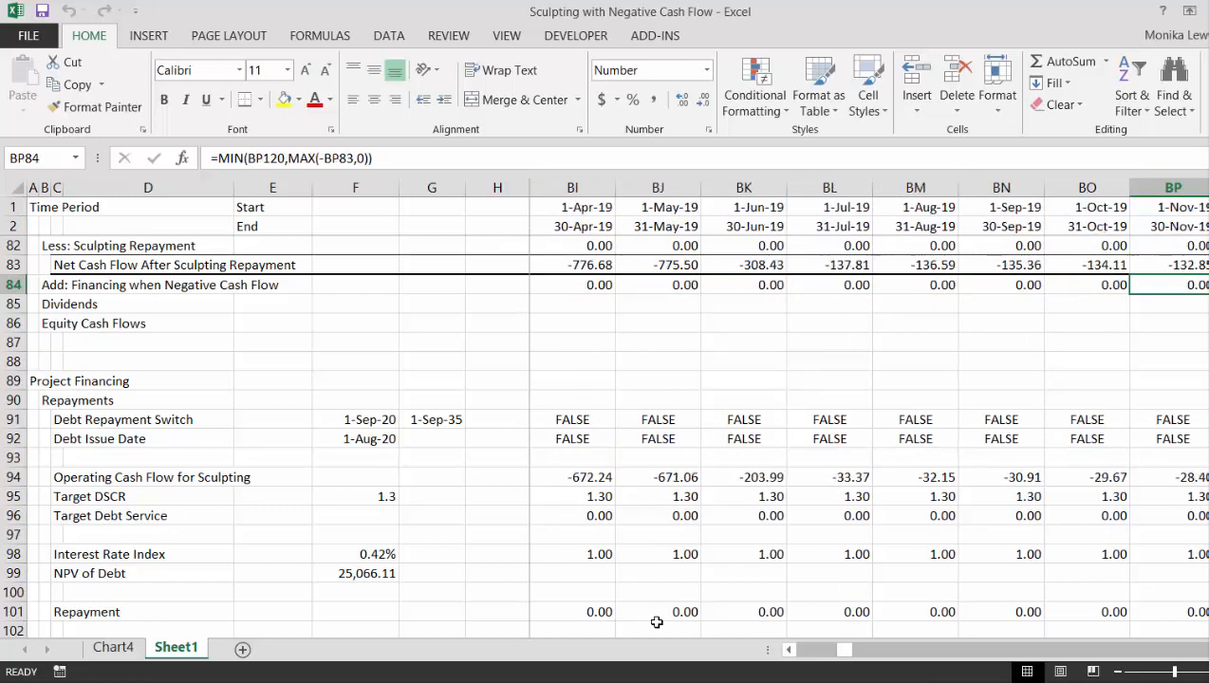
key(Left)
key(Left)
key(Left)
key(Left)
key(Left)
key(Left)
key(Left)
key(Left)
key(Left)
key(Left)
key(Left)
key(Left)
key(Left)
key(Left)
key(Left)
key(Left)
key(Left)
key(Left)
key(Left)
key(Left)
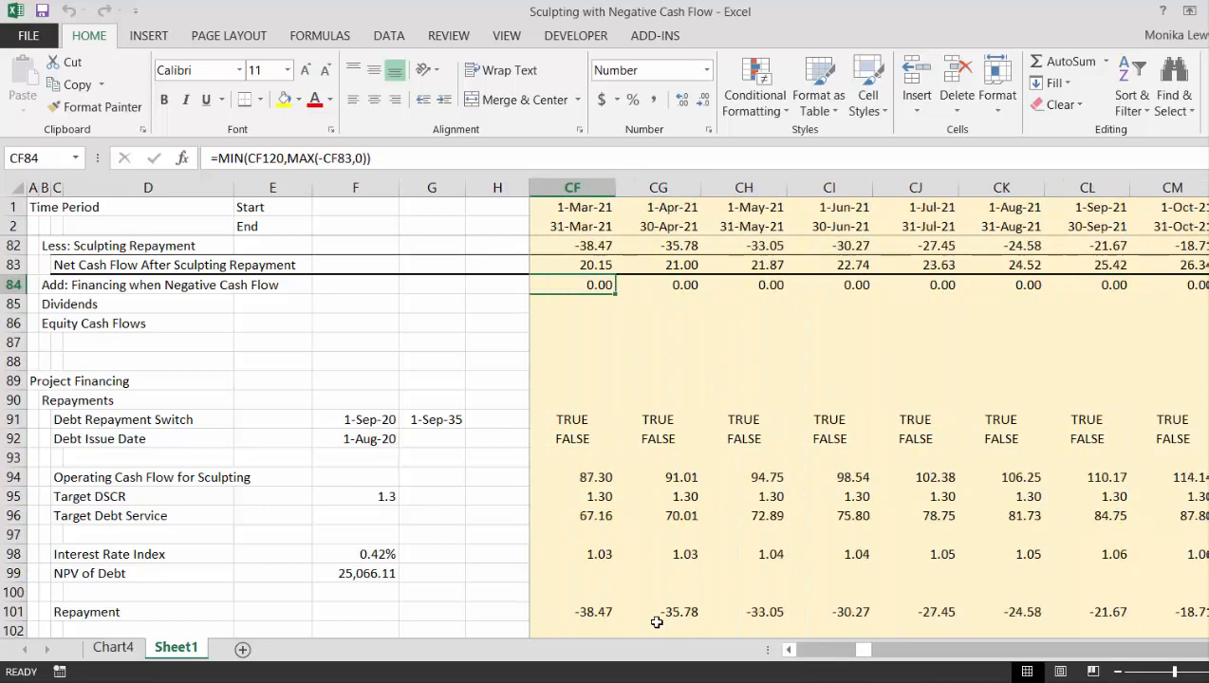
key(Right)
key(Right)
key(Right)
key(Right)
key(Right)
key(Right)
key(Right)
key(Right)
key(Right)
key(Right)
key(Right)
key(Right)
key(Right)
key(Right)
key(Right)
key(Right)
key(Right)
key(Right)
key(Right)
key(Right)
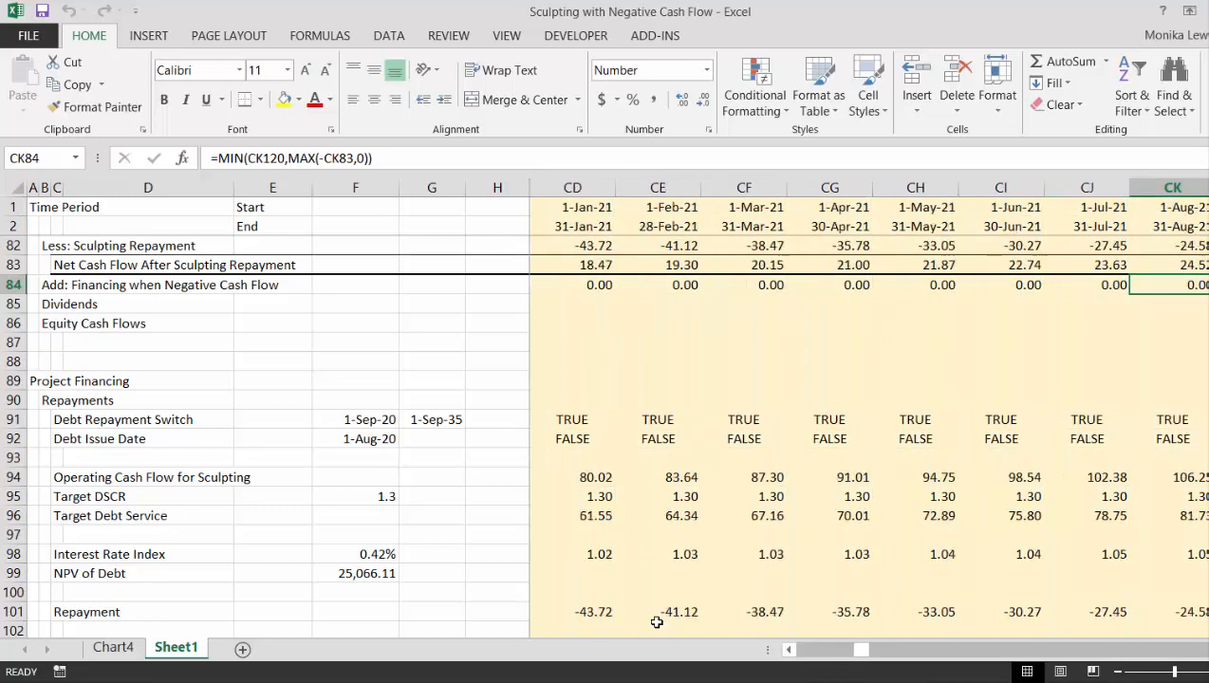
key(Right)
key(Right)
key(Left)
key(Left)
key(Left)
key(Left)
key(Left)
key(Left)
key(Left)
key(Left)
key(Left)
key(Left)
key(Left)
key(Left)
key(Left)
key(Left)
key(Left)
key(Left)
key(Left)
key(Left)
key(Left)
key(Left)
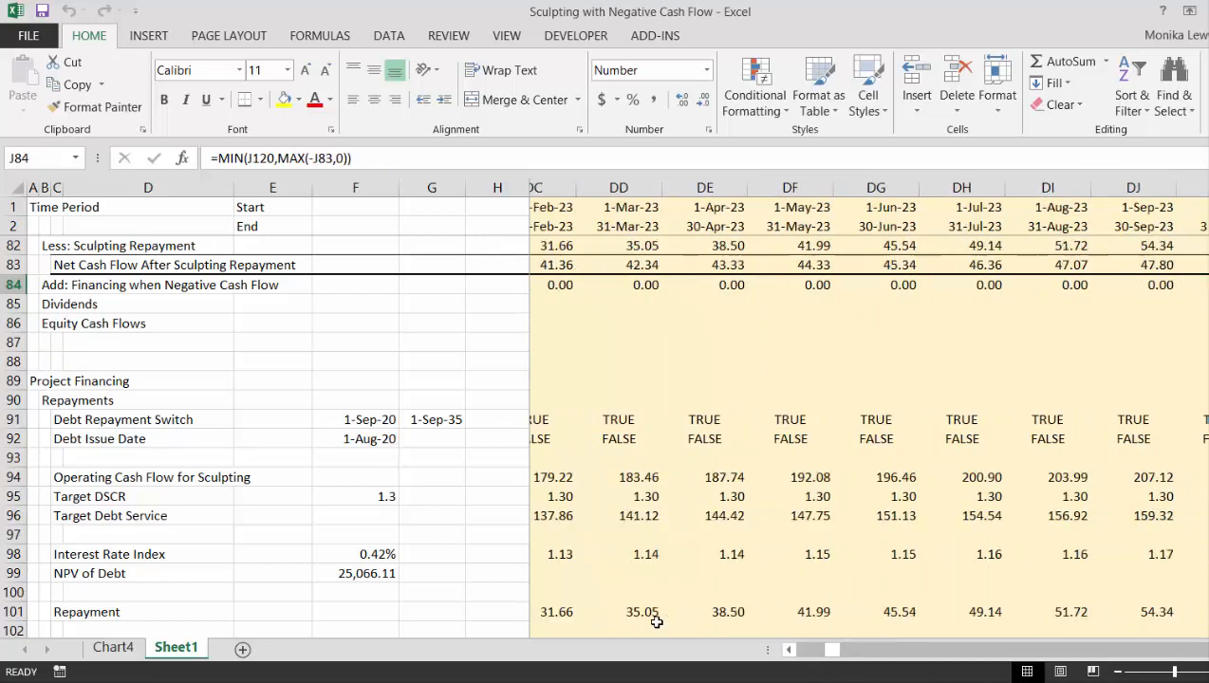
key(Left)
- Insert a blank row above Dividends in the Net Cash Flow section
key(Down)
key(Left)
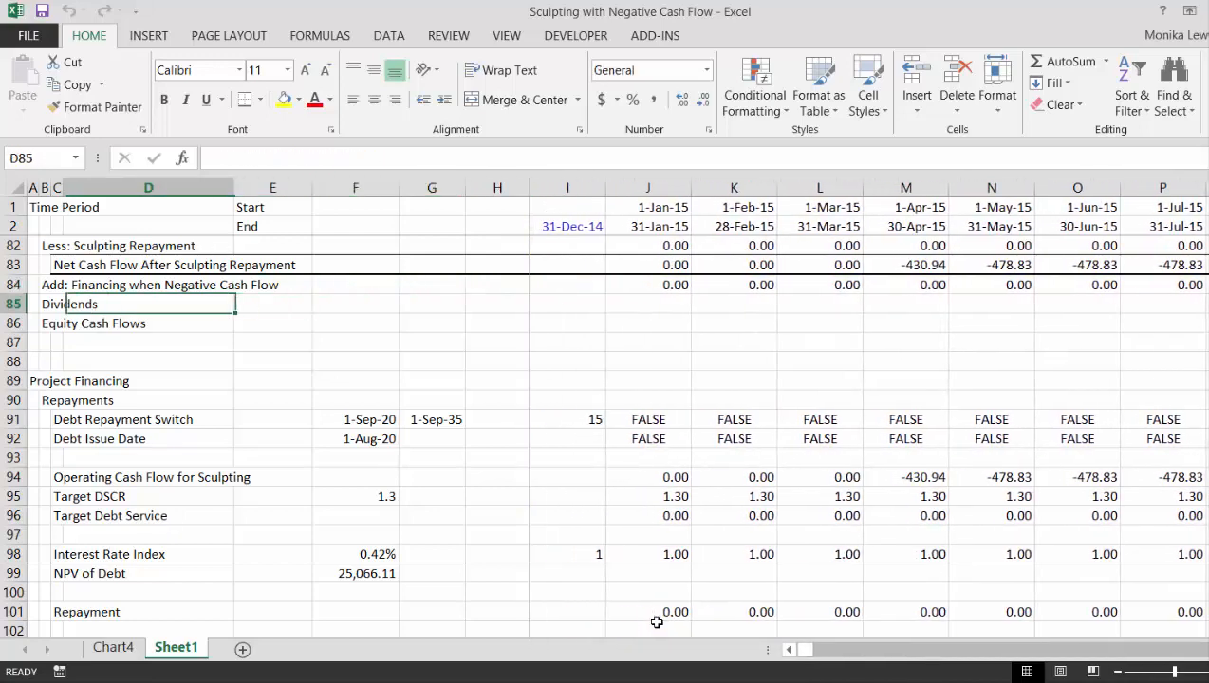
key(Right)
key(Left)
key(Right)
key(Right)
key(Right)
key(Left)
key(Left)
key(Left)
key(Left)
key(Left)
key(Left)
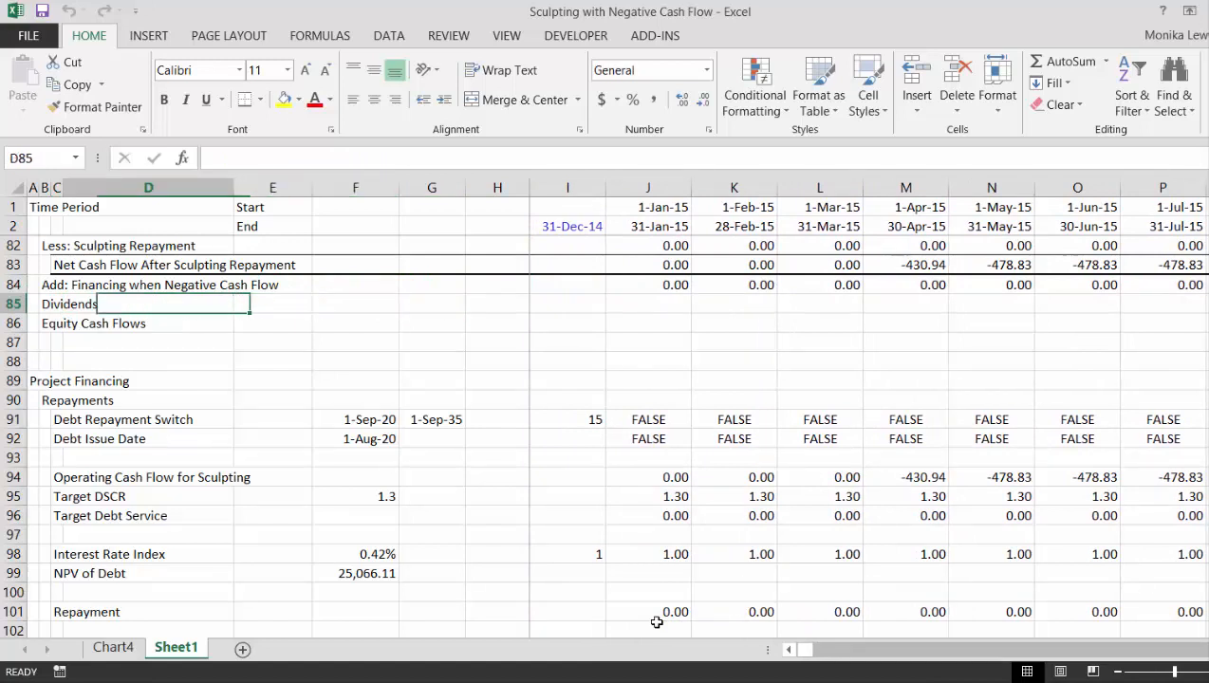
key(shift+space)
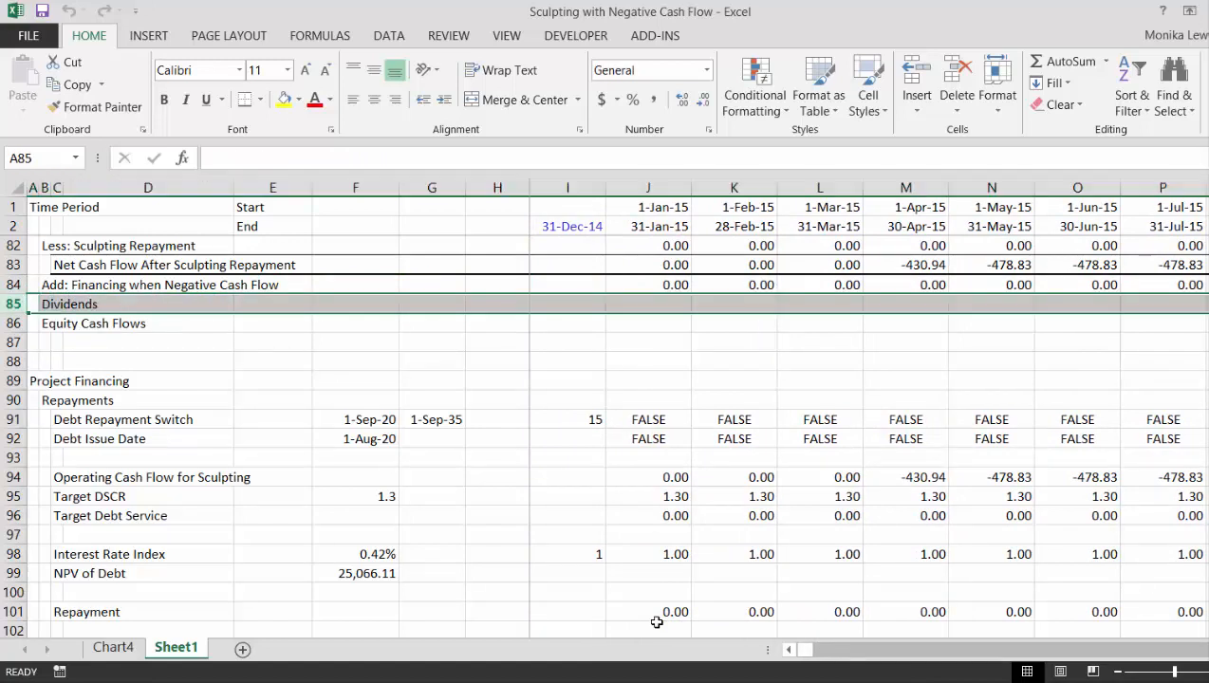
key(ctrl+shift+equal)
- Label the inserted row Cash Flow After Financing in C85
key(Left)
key(Right)
key(Right)
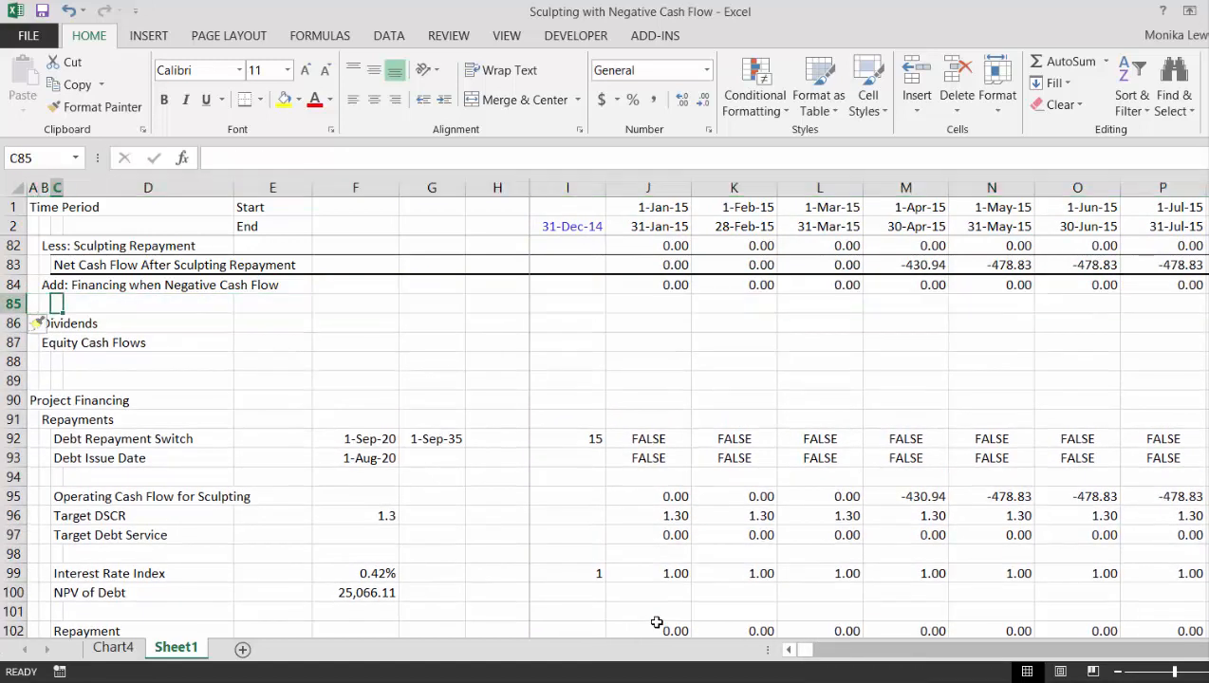
text(Cash Flow After Financing)
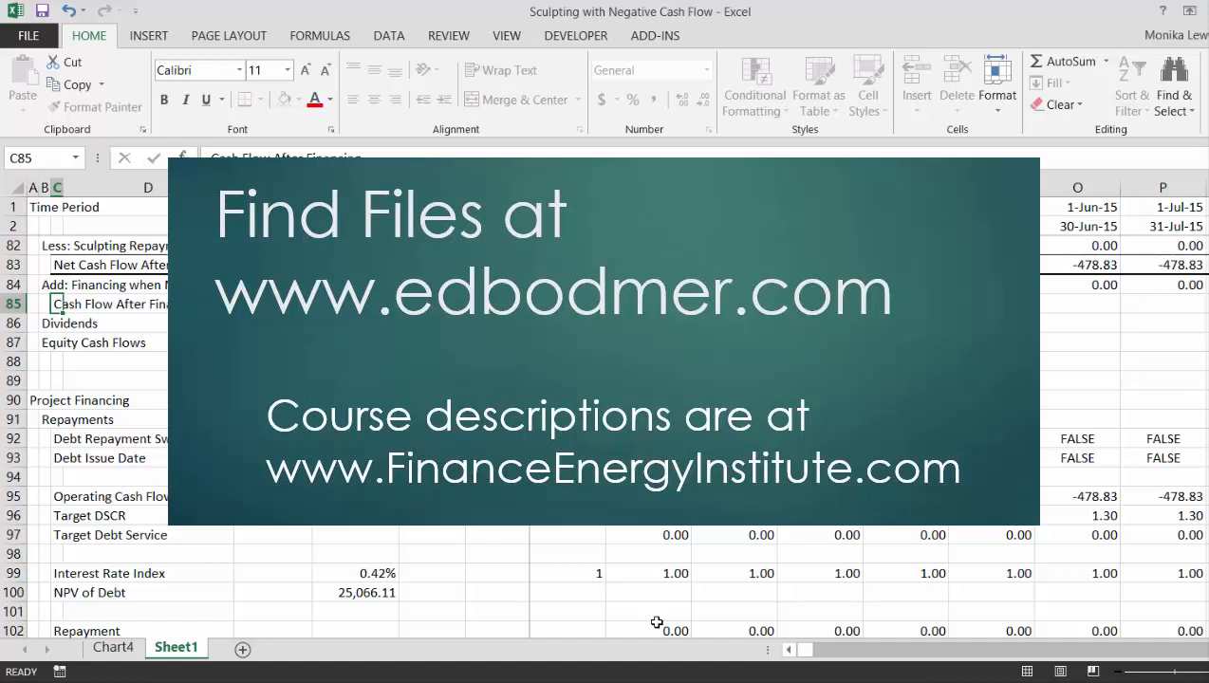
- Enter =J83-J84 for Cash Flow After Financing in J85 and copy it across the monthly timeline columns
key(Right)
key(Right)
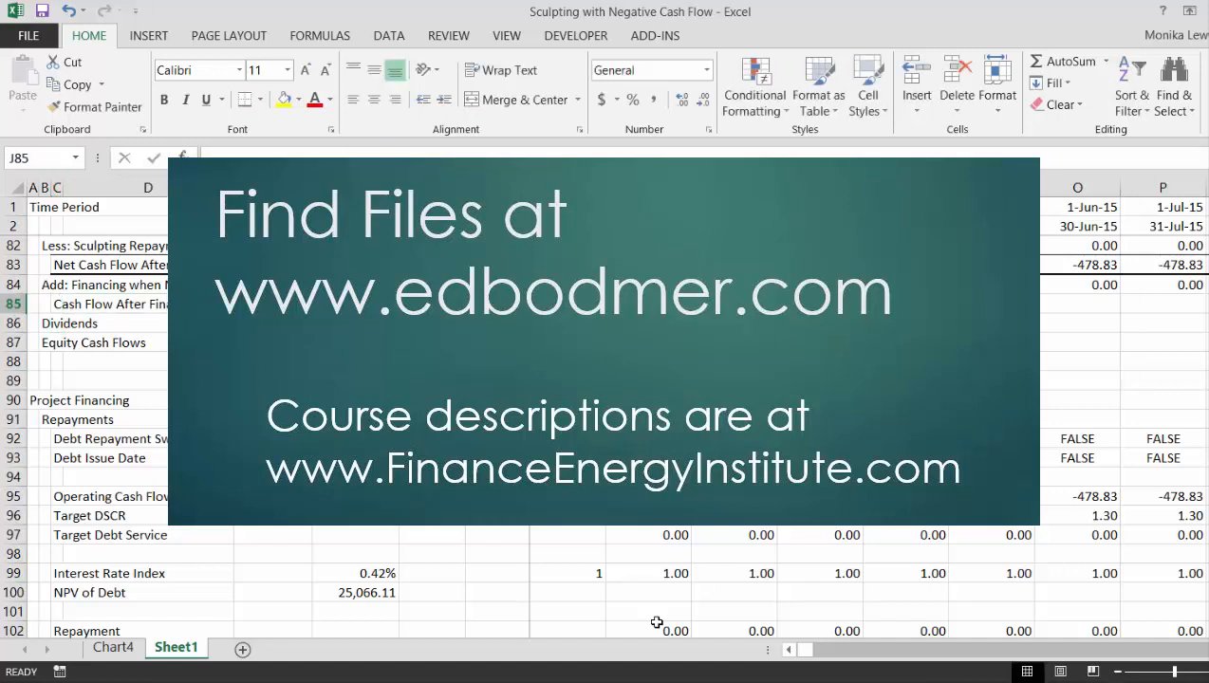
text(=)
key(Up)
key(Up)
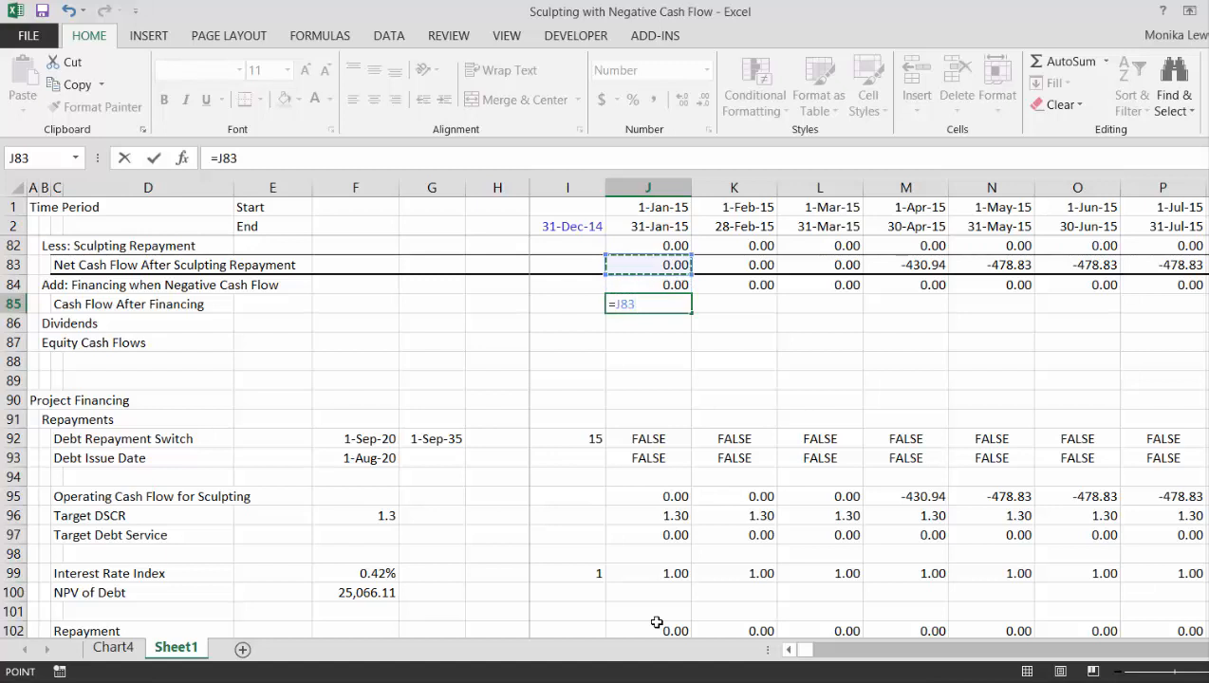
text(-)
key(Up)
key(Return)
key(Up)
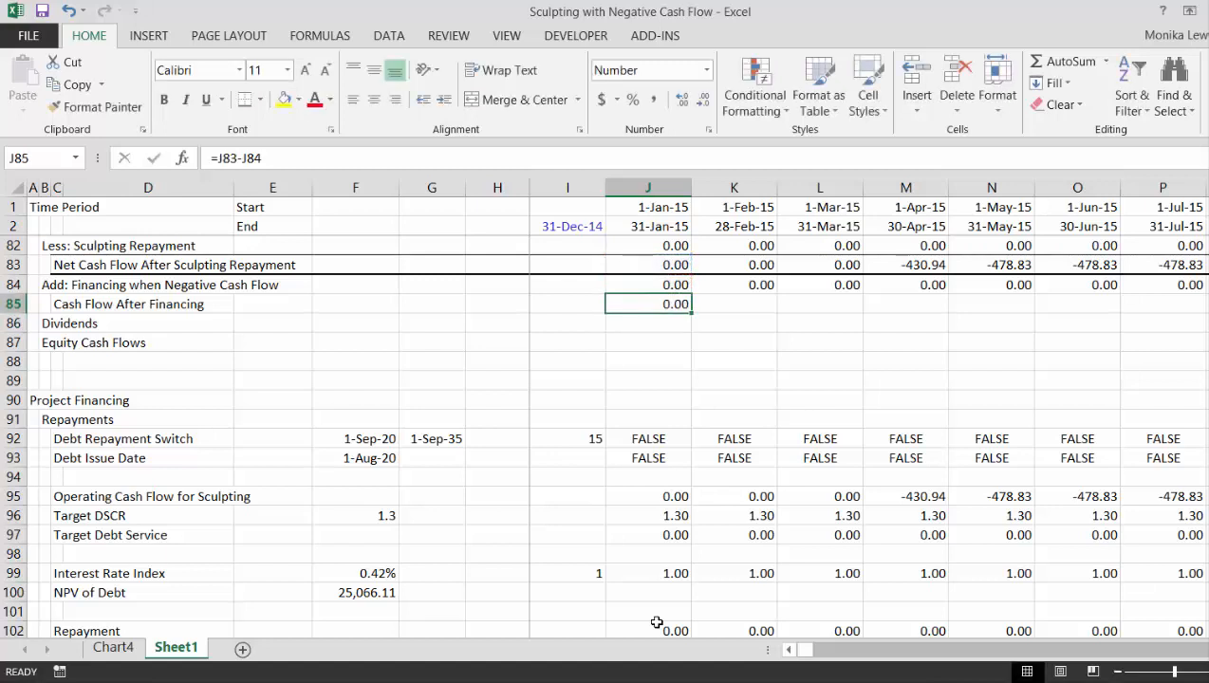
key(ctrl+shift+Right)
key(ctrl+r)
- Apply a top and thick bottom border to the Cash Flow After Financing row from its label across the timeline
key(Left)
key(Left)
key(Left)
key(Left)
key(Left)
key(Left)
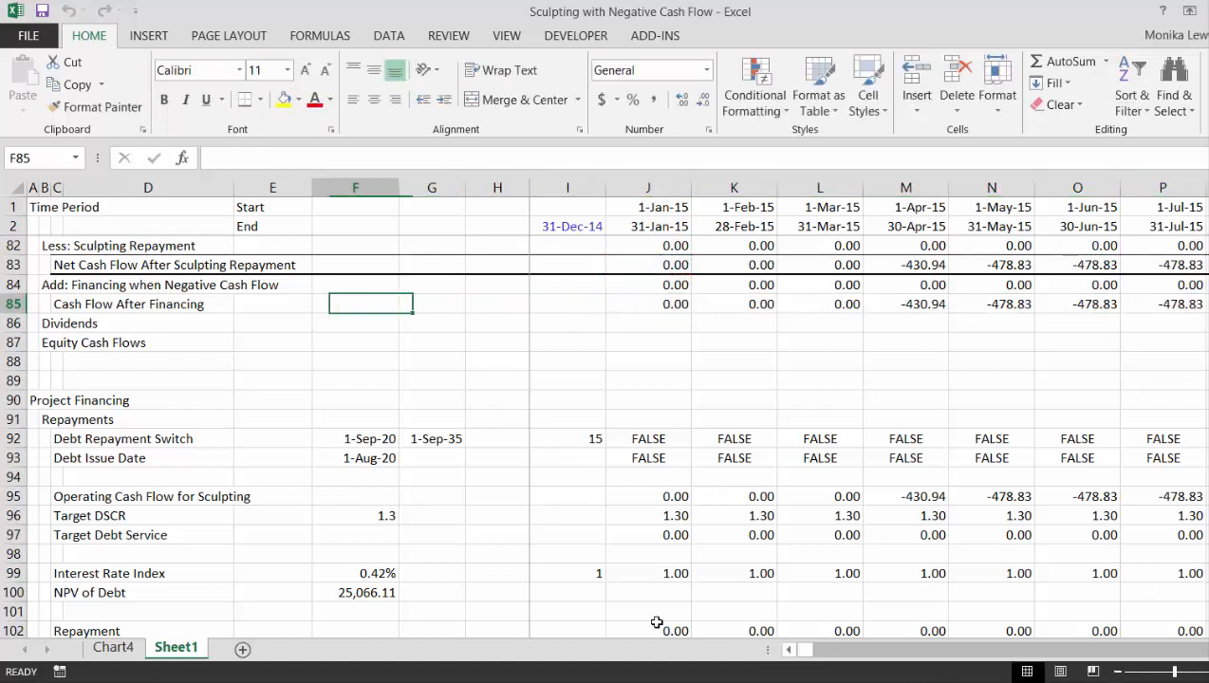
key(Left)
key(ctrl+shift+Right)
key(ctrl+shift+Right)
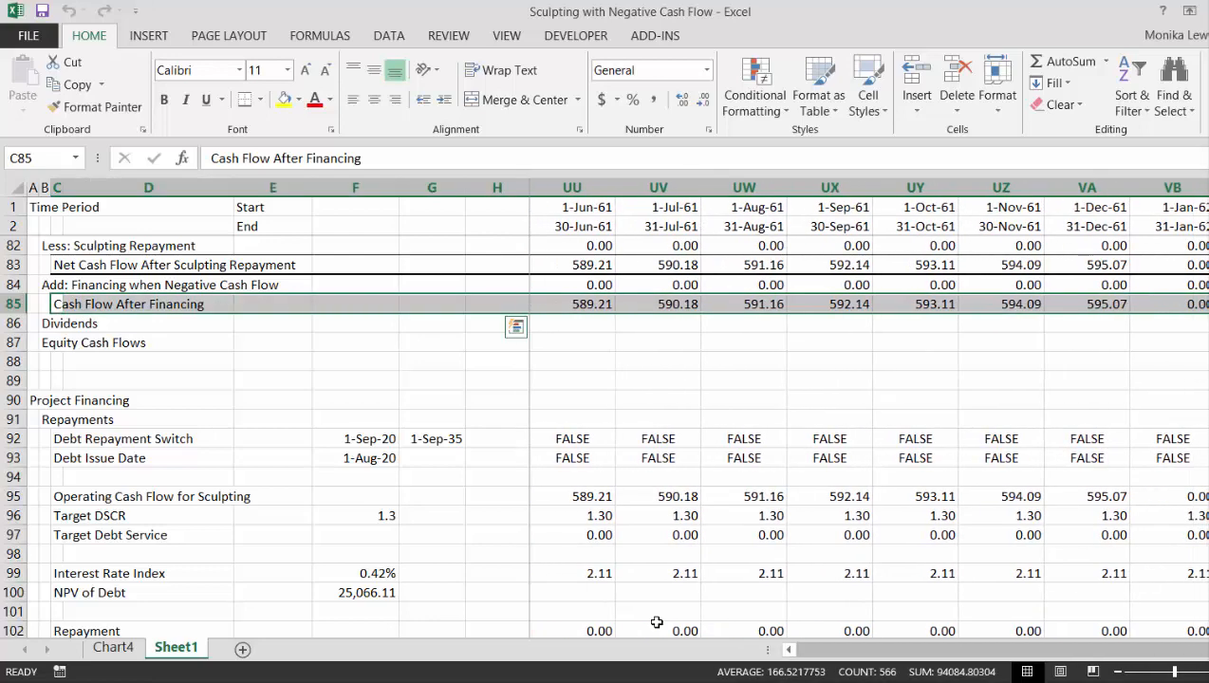
click(247, 107)
- Enter =MAX(J85,0) for Dividends in J86 and copy it across the monthly timeline columns
key(Down)
key(Right)
key(Right)
key(Right)
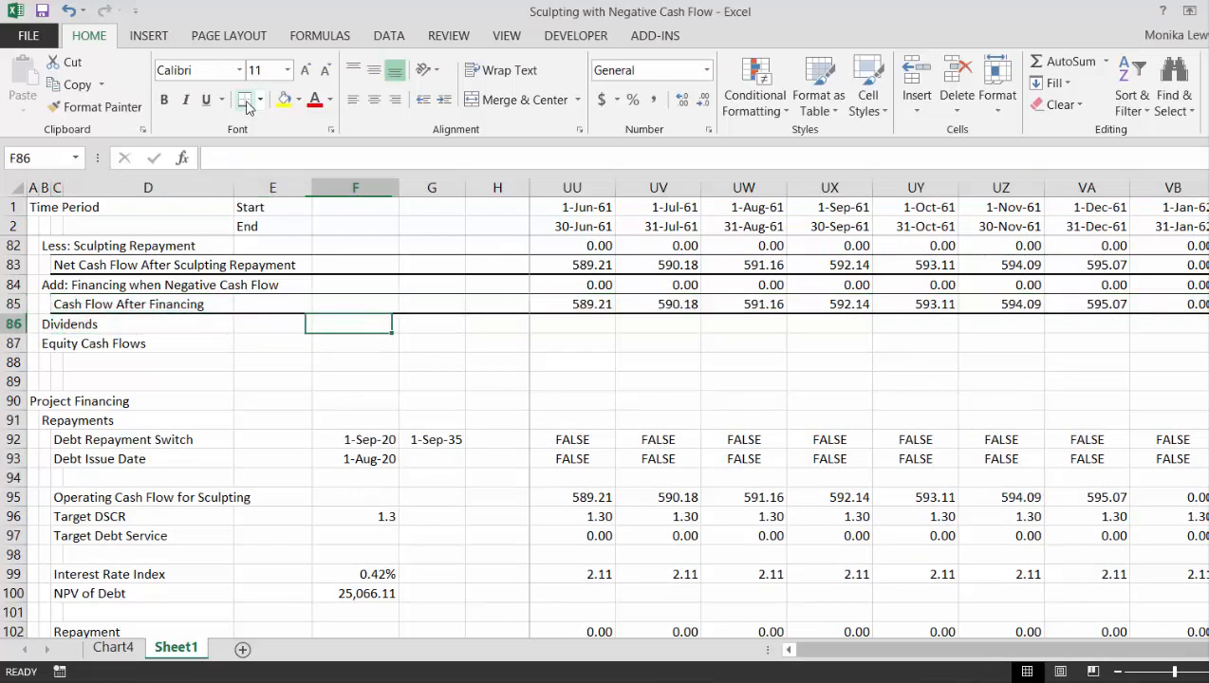
key(Right)
key(Right)
key(Right)
key(Right)
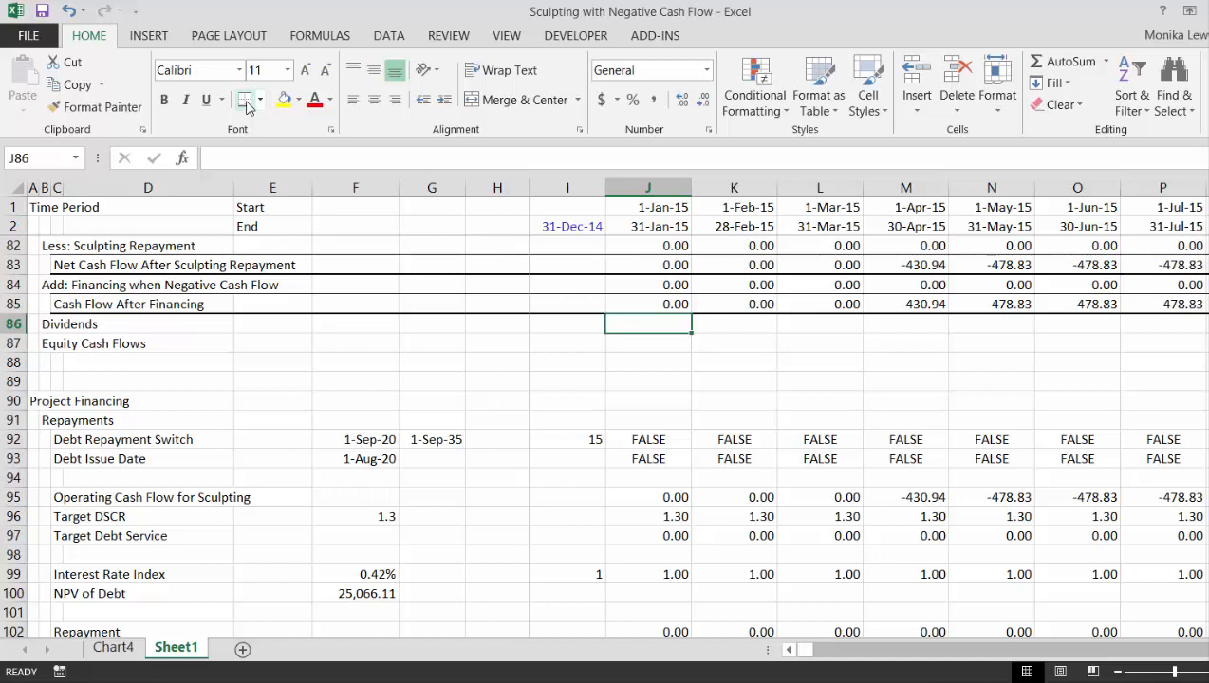
text(max()
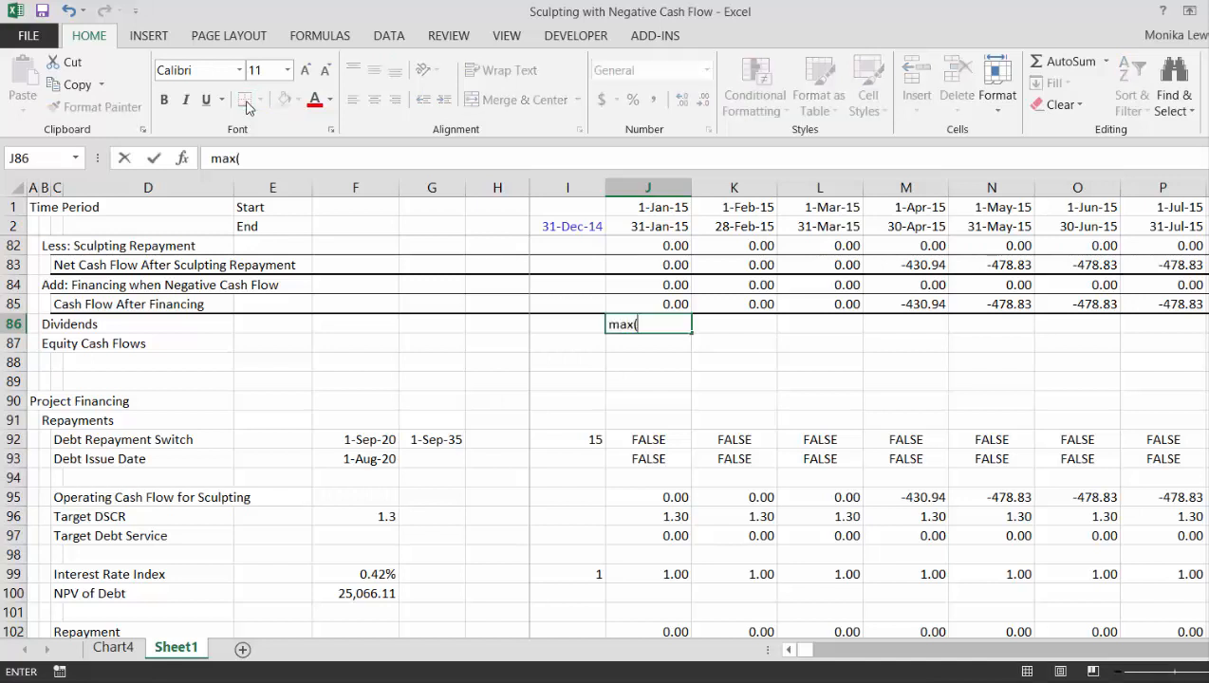
text(=ma)
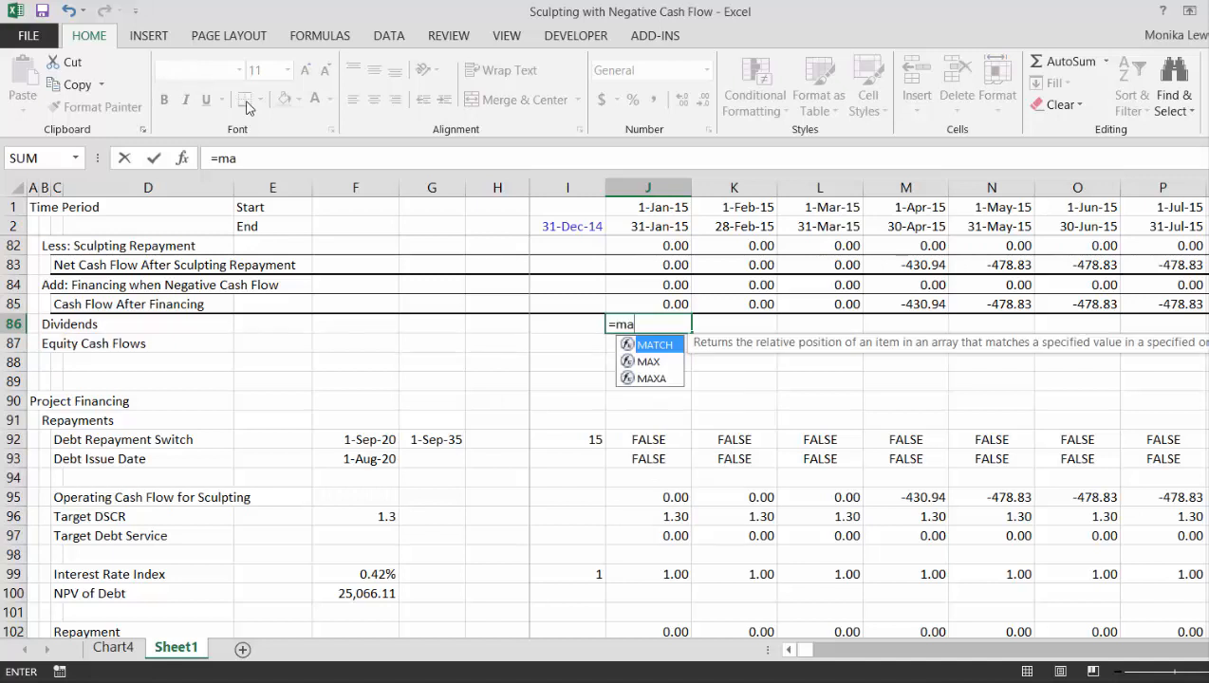
key(Down)
key(Tab)
key(Up)
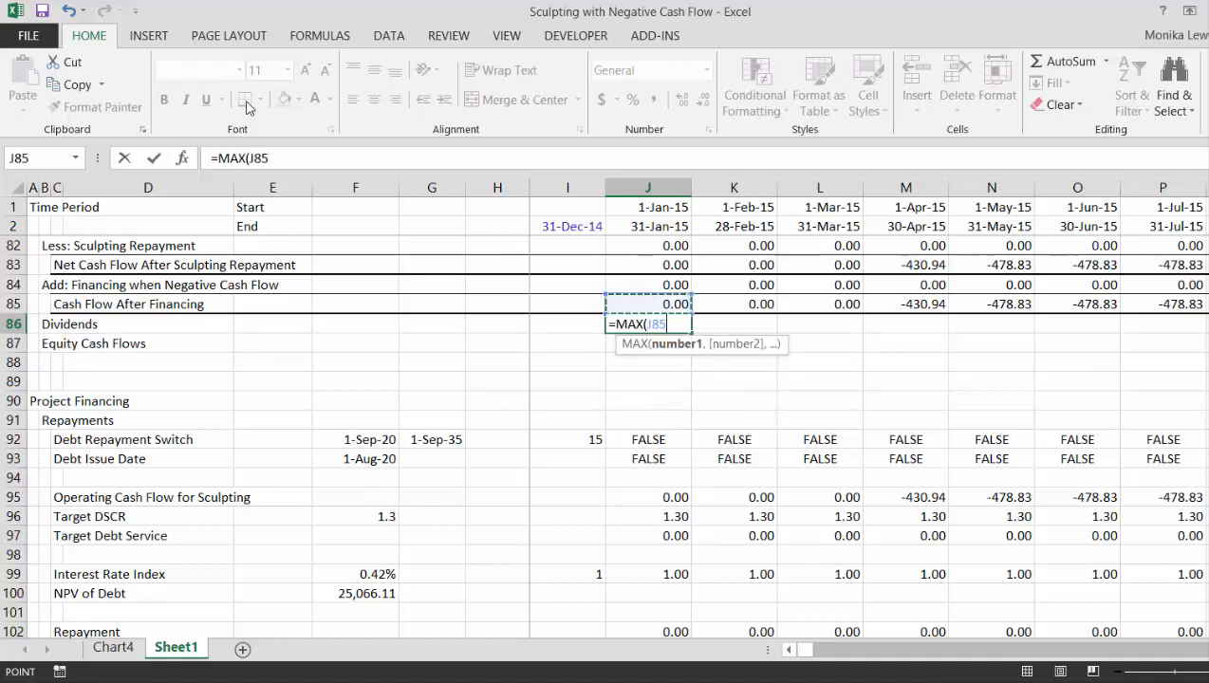
text(,0))
key(Return)
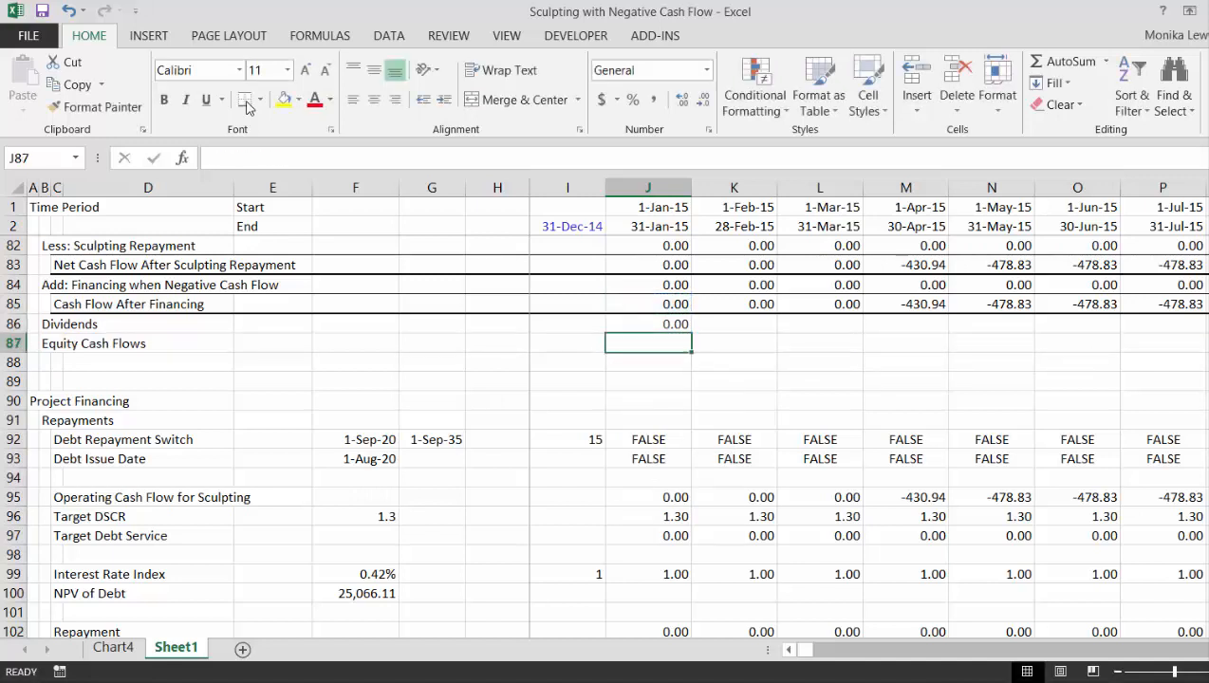
key(Up)
key(ctrl+shift+Right)
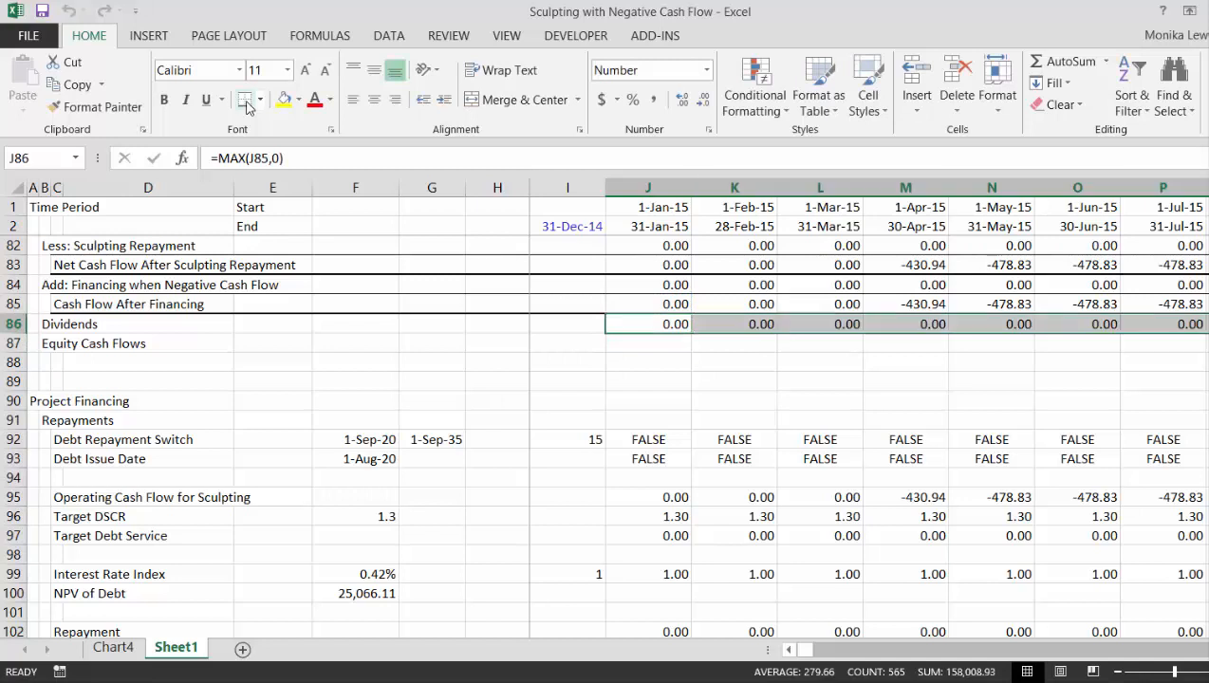
- Enter =MAX(-J85,0) for Equity Cash Flows in the January 2015 column, cell J87
key(Down)
text(=max()
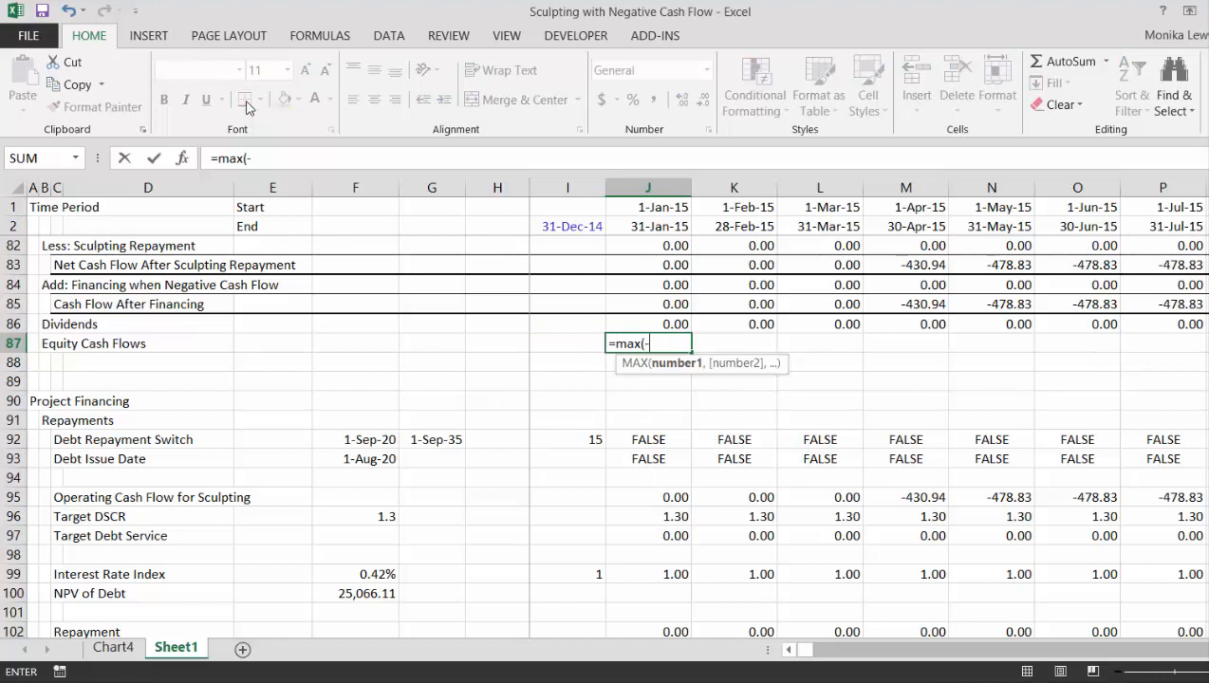
text(-)
key(Up)
key(Up)
text(,0))
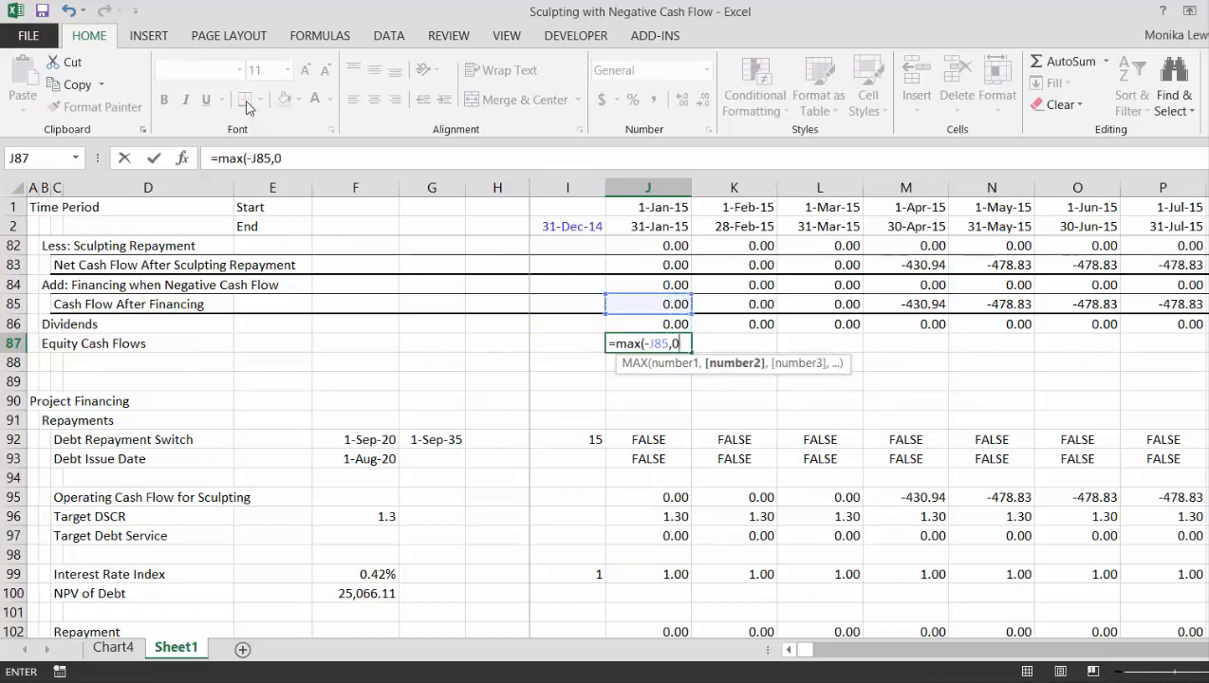
key(Return)
key(Left)
key(Up)
key(Left)
key(Left)
key(Left)
key(Left)
key(Left)
key(Left)
key(Left)
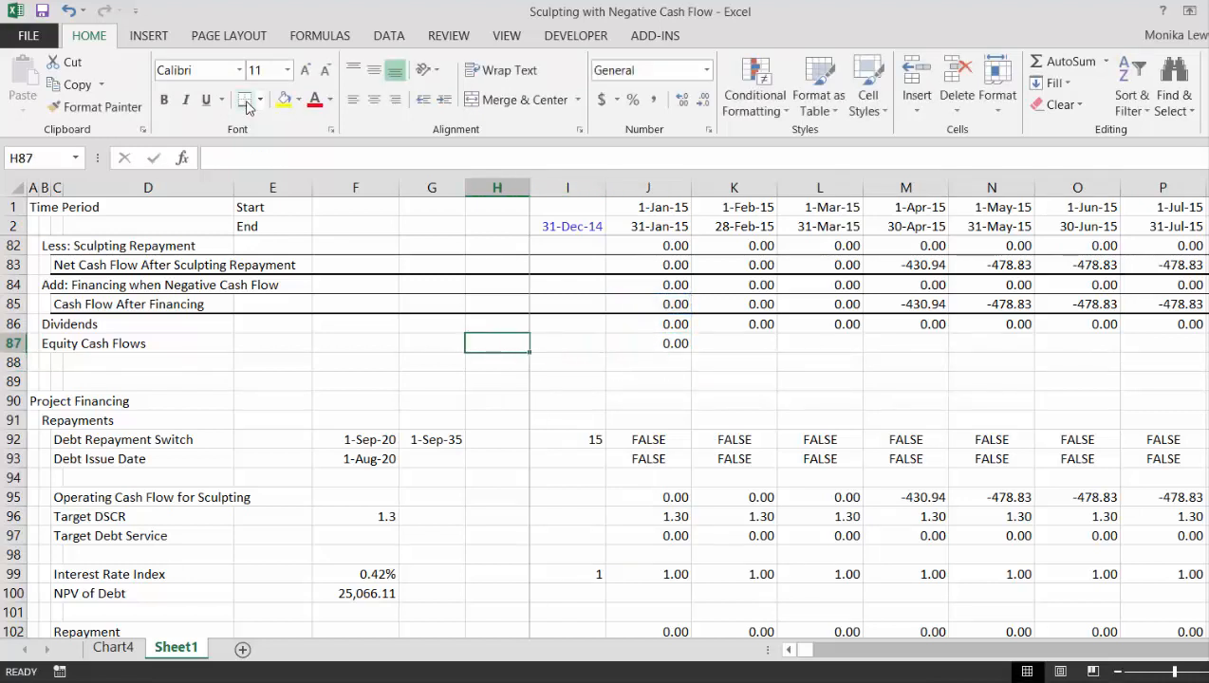
- Rename the Equity Cash Flows label in B87 as "New Equity Issued for Negative Cash Flow"
text(New)
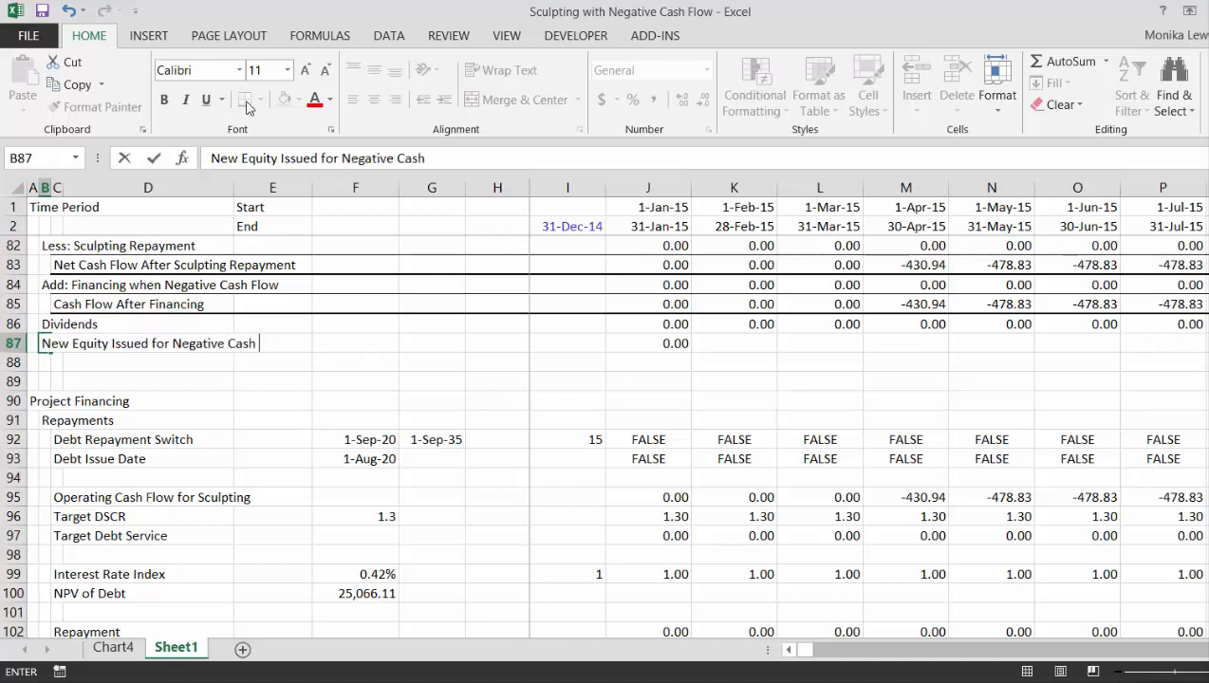
key(Return)
key(Up)
- Copy the =MAX(-J85,0) formula in J87 across the monthly timeline columns of the new equity row
key(Right)
key(Right)
key(Right)
key(Right)
key(Right)
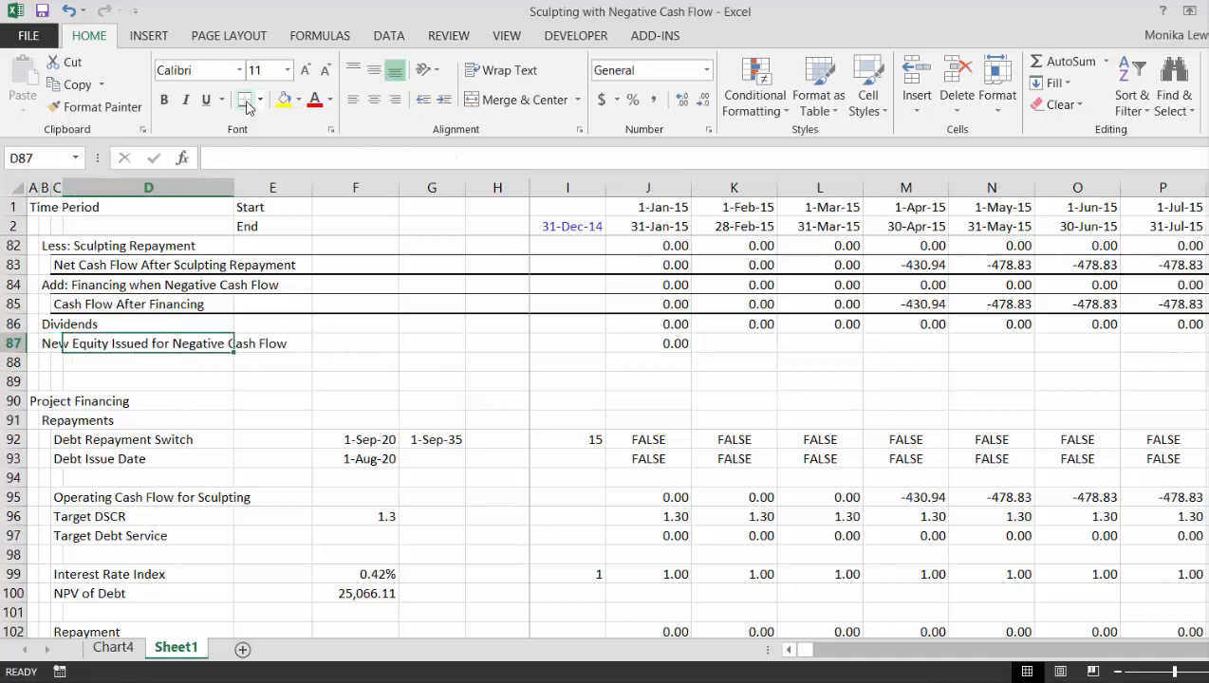
key(Right)
key(Right)
key(Right)
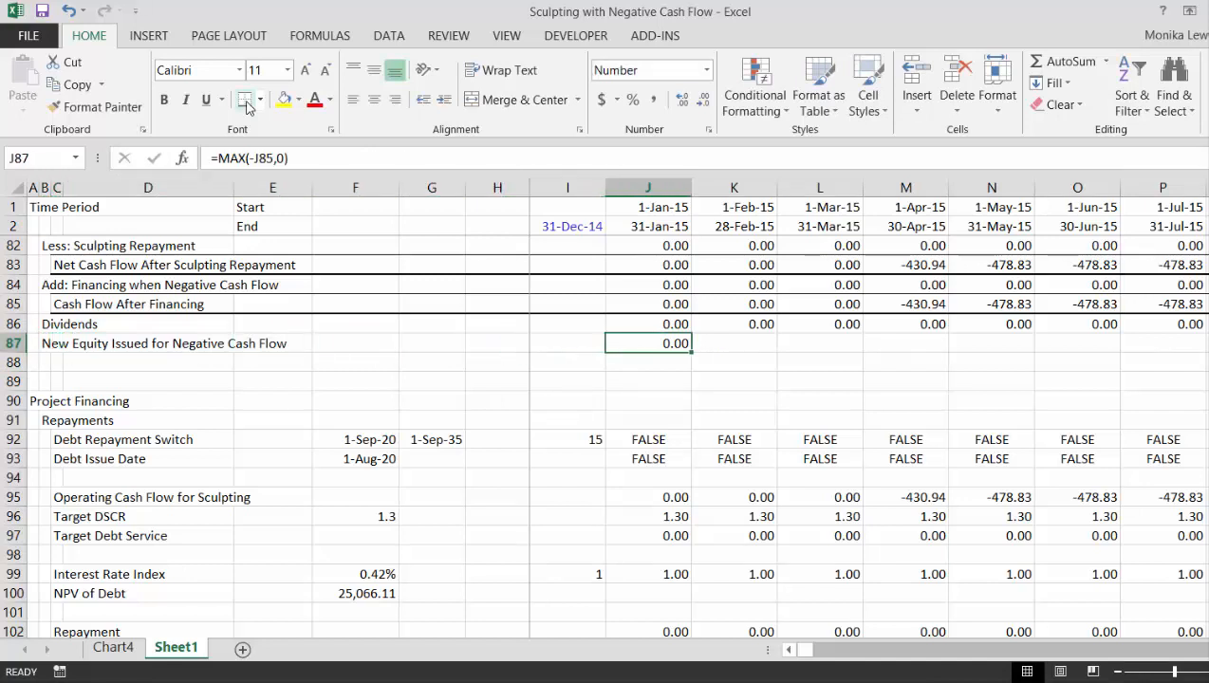
key(ctrl+shift+Right)
key(ctrl+r)
- Review the New Equity Issued for Negative Cash Flow row across the monthly columns from 2015 through late 2020
key(Right)
key(Right)
key(Right)
key(Right)
key(Right)
key(Right)
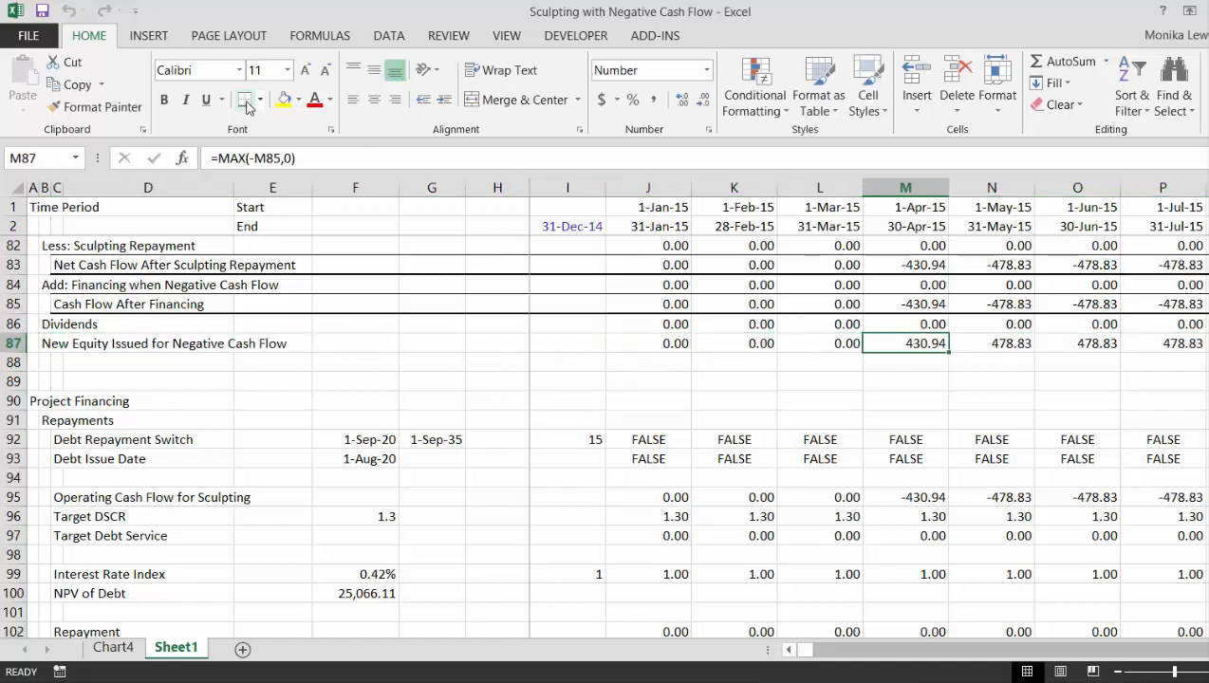
key(Right)
key(Right)
key(Right)
key(Right)
key(Right)
key(Right)
key(Right)
key(Right)
key(Right)
key(Right)
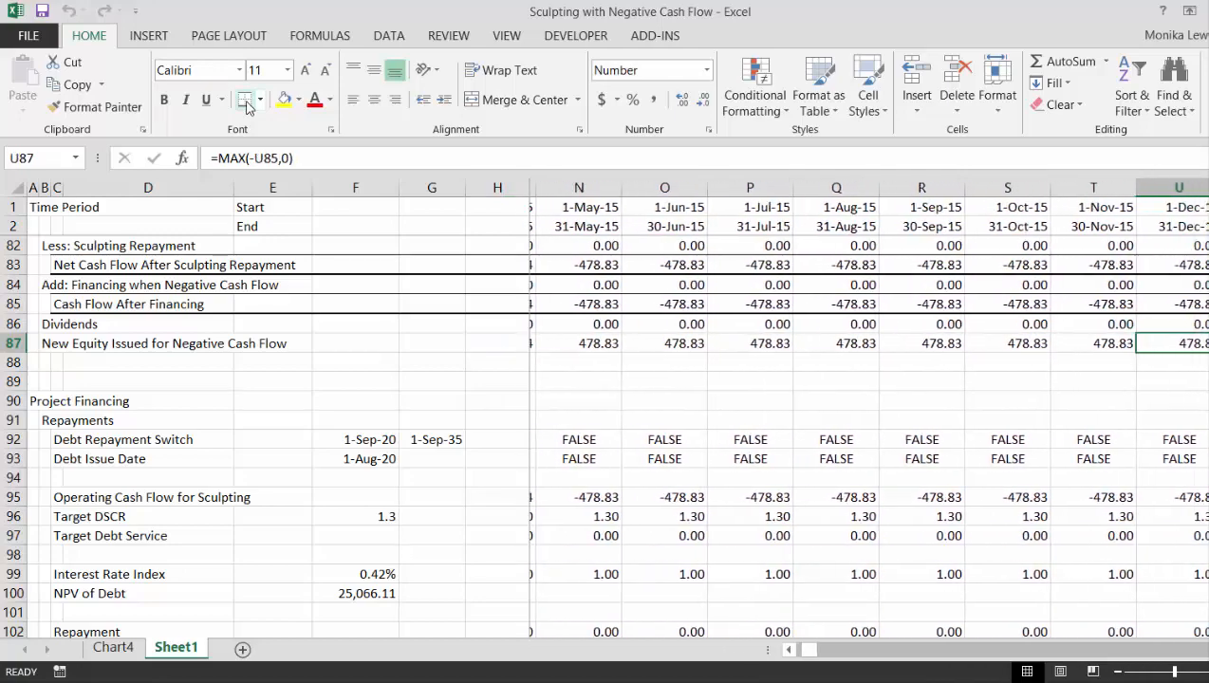
key(Right)
key(Right)
key(Right)
key(Right)
key(Right)
key(Right)
key(Right)
key(Right)
key(Right)
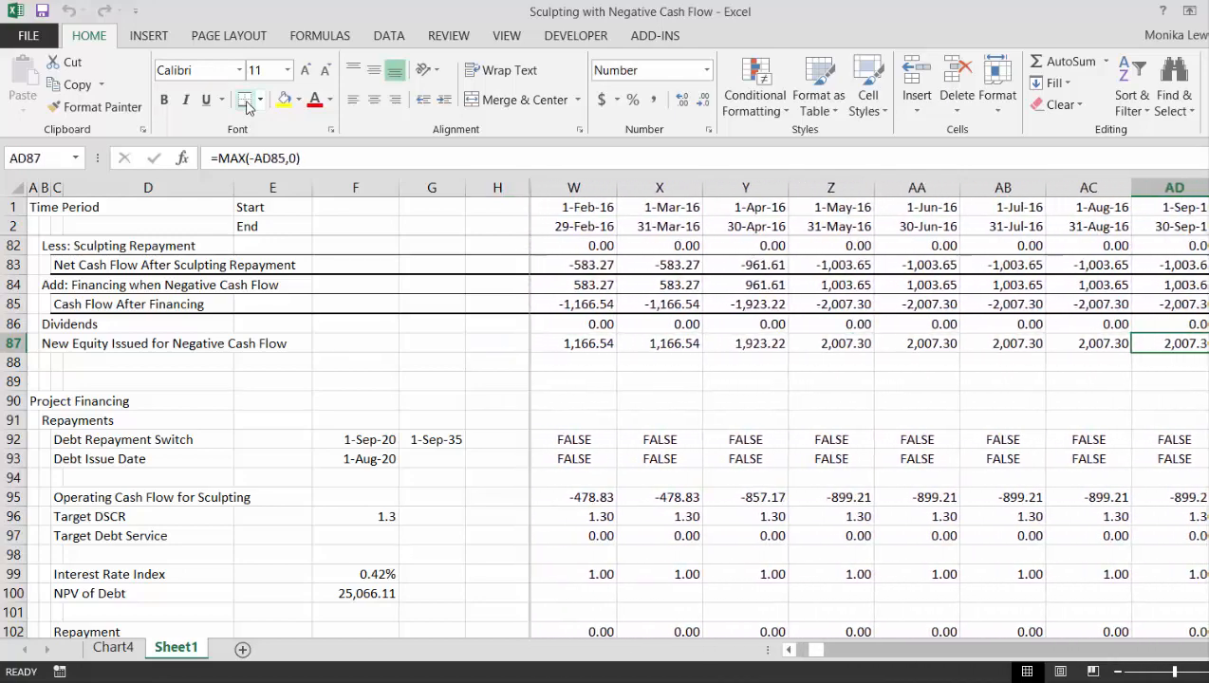
key(Right)
key(Right)
key(Right)
key(Right)
key(Right)
key(Right)
key(Right)
key(Right)
key(Right)
key(Right)
key(Right)
key(Right)
key(Right)
key(Right)
key(Right)
key(Right)
key(Right)
key(Right)
key(Right)
key(Right)
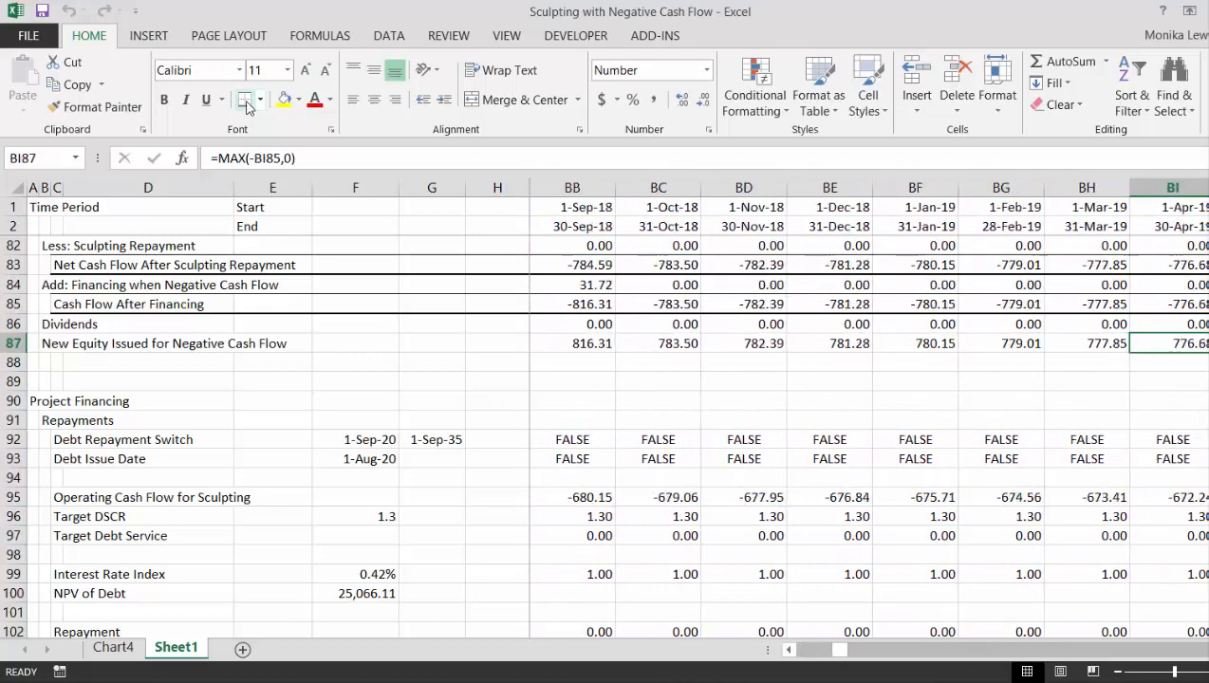
key(Left)
key(Left)
key(Left)
key(Left)
key(Left)
key(Left)
key(Left)
key(Left)
key(Left)
key(Left)
key(Left)
key(Left)
key(Left)
key(Left)
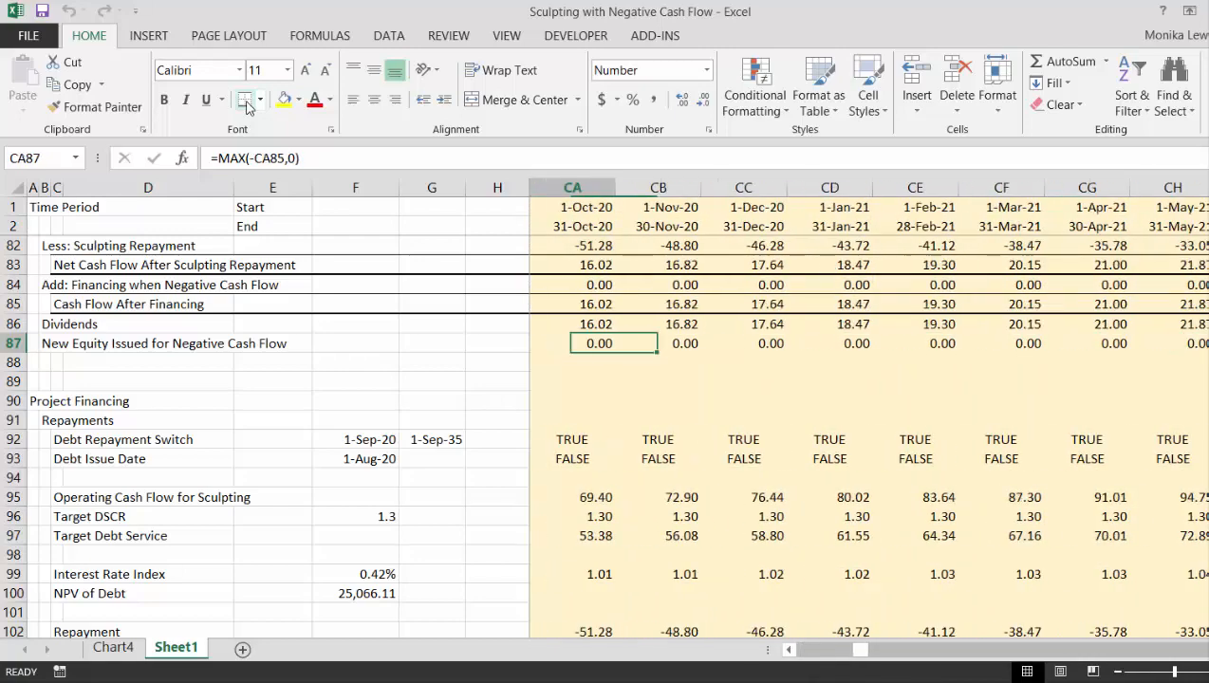
key(Left)
key(Left)
key(Left)
key(Left)
key(Left)
key(Left)
key(Left)
key(Left)
key(Left)
key(Left)
key(Left)
key(Left)
key(Left)
key(Left)
key(Left)
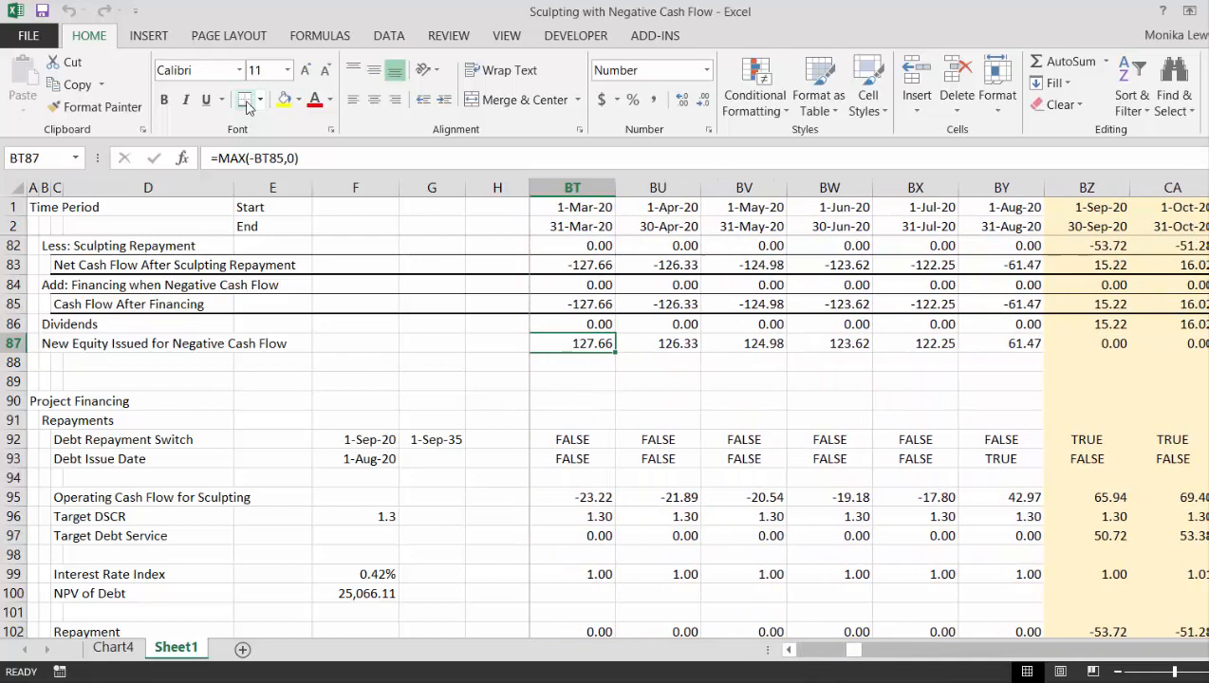
key(Left)
key(Left)
key(Left)
key(Left)
key(Left)
key(Left)
key(Left)
key(Left)
key(Left)
key(Left)
key(Left)
key(Left)
key(Left)
key(Left)
key(Left)
key(Left)
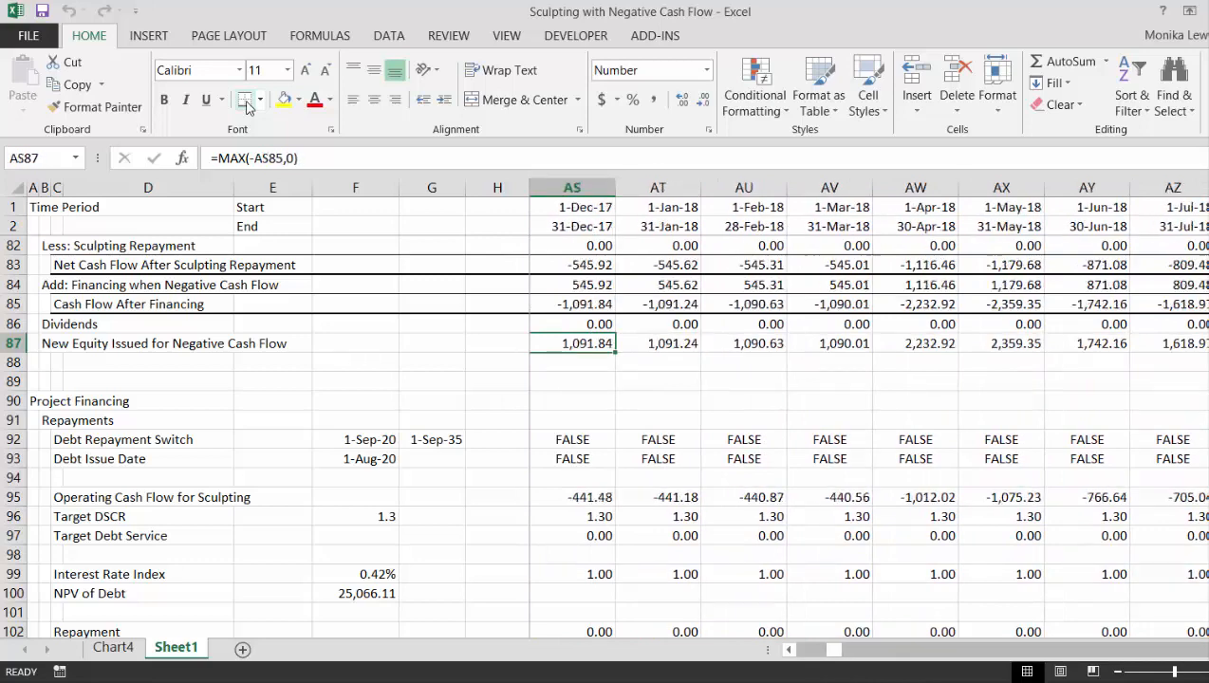
- Change the Cash Flow After Financing formula in J85 to =J83+J84 and copy it across the monthly timeline columns
key(Up)
key(Up)
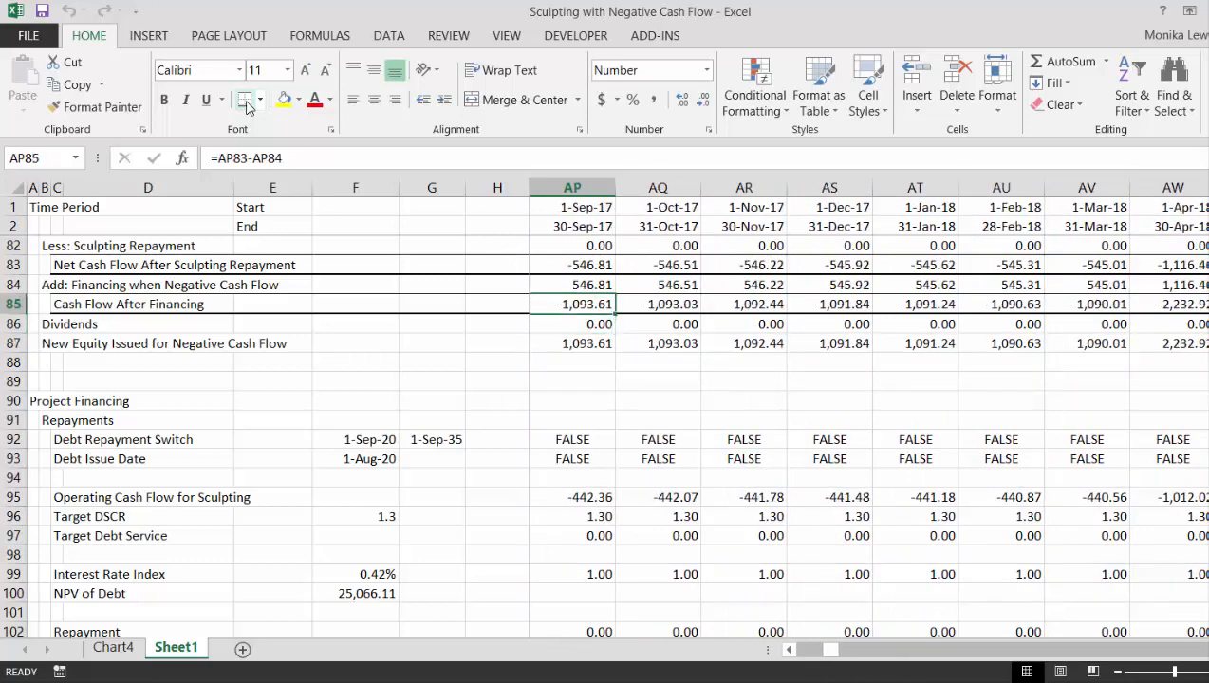
key(ctrl+Left)
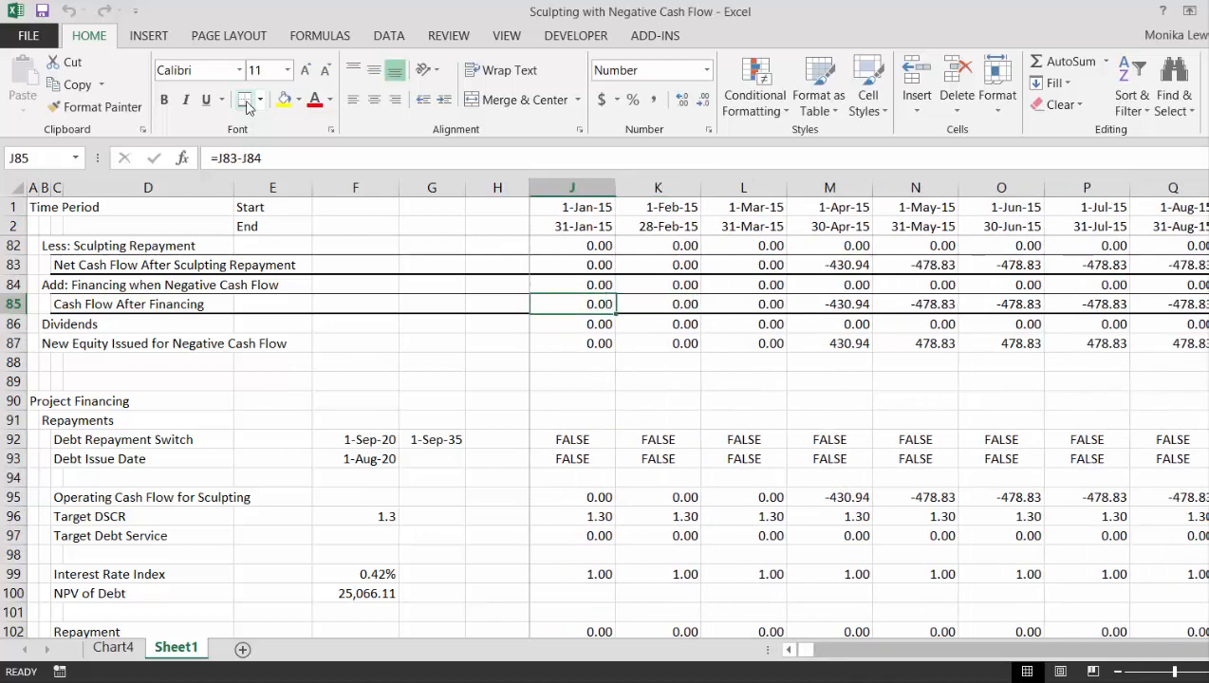
key(F2)
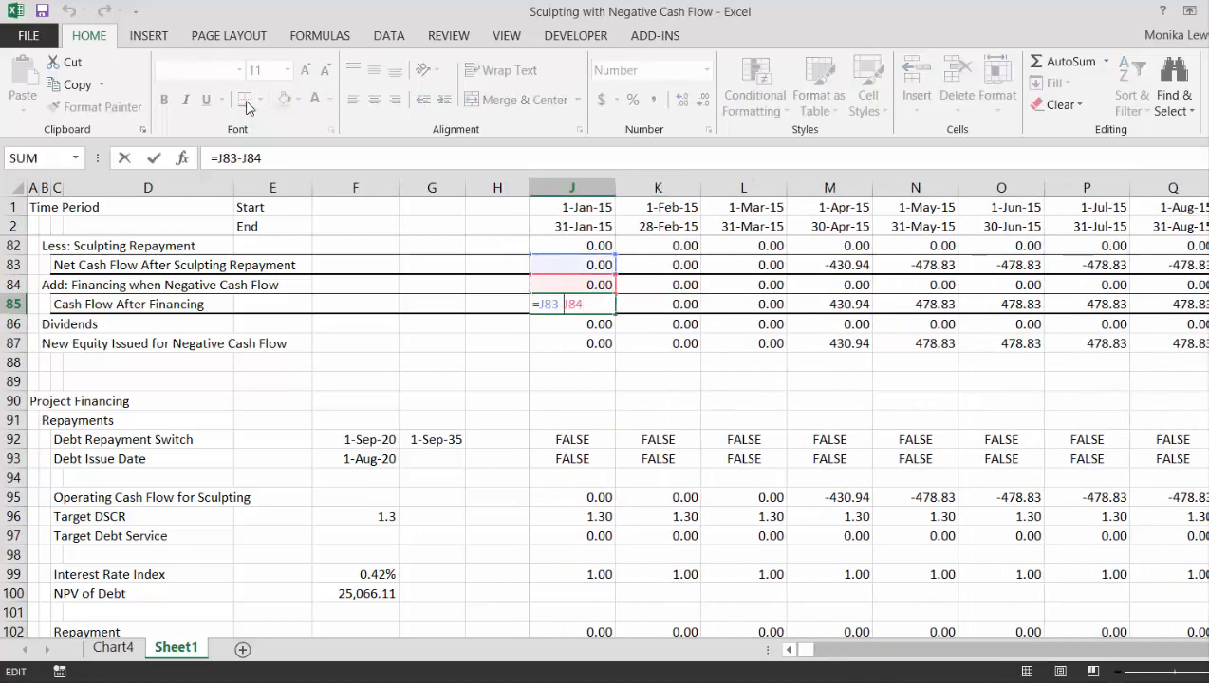
key(Left)
key(Left)
key(Left)
key(BackSpace)
text(+)
key(ctrl+Return)
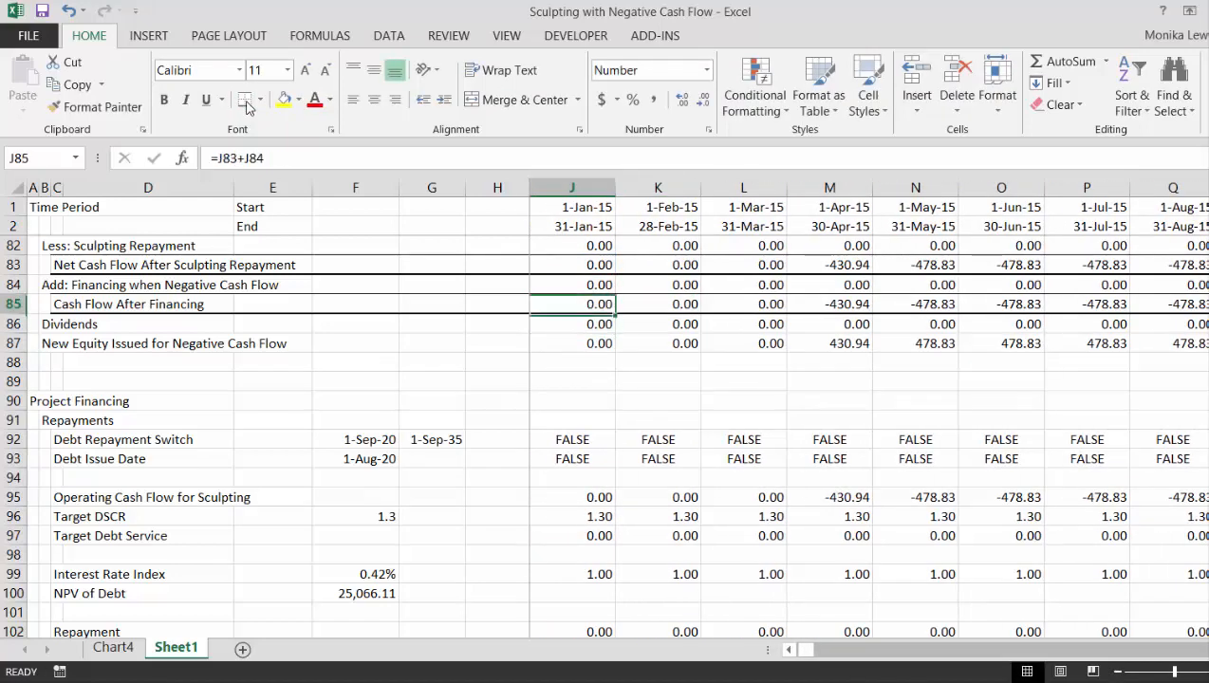
key(ctrl+shift+Right)
key(ctrl+r)
- Check the Cash Flow After Financing and New Equity Issued rows month by month up to the debt repayment period
key(Right)
key(Right)
key(Right)
key(Right)
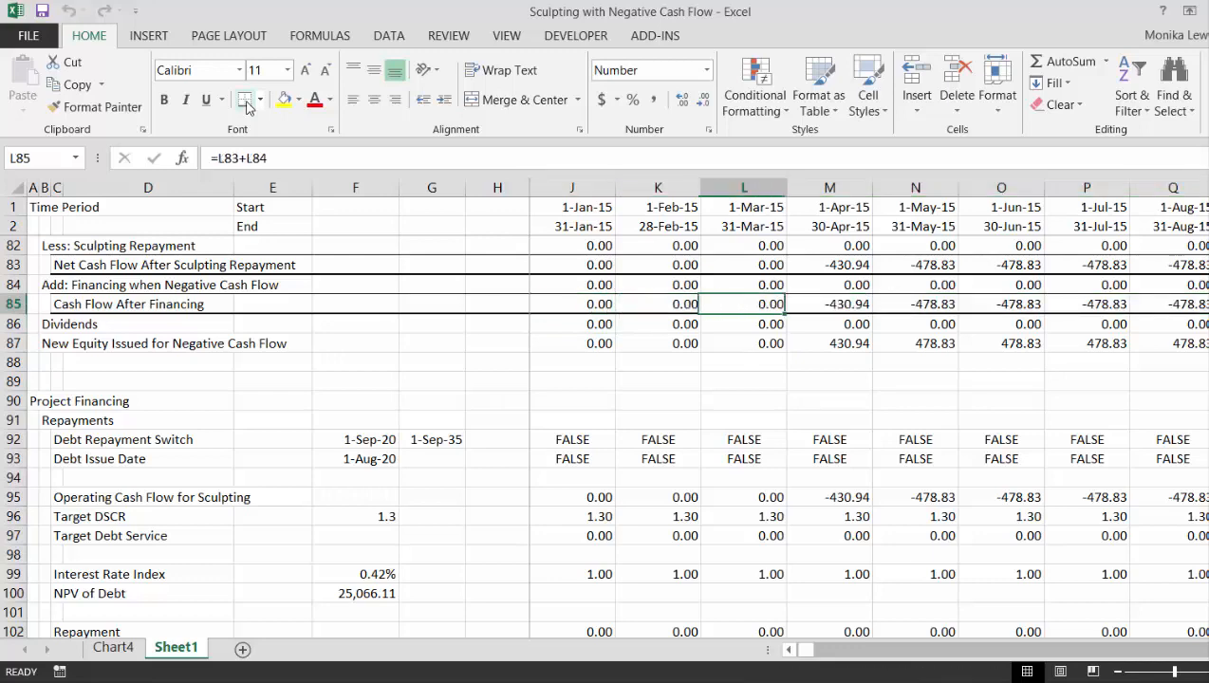
key(Right)
key(Right)
key(Right)
key(Right)
key(Right)
key(Right)
key(Right)
key(Right)
key(Right)
key(Right)
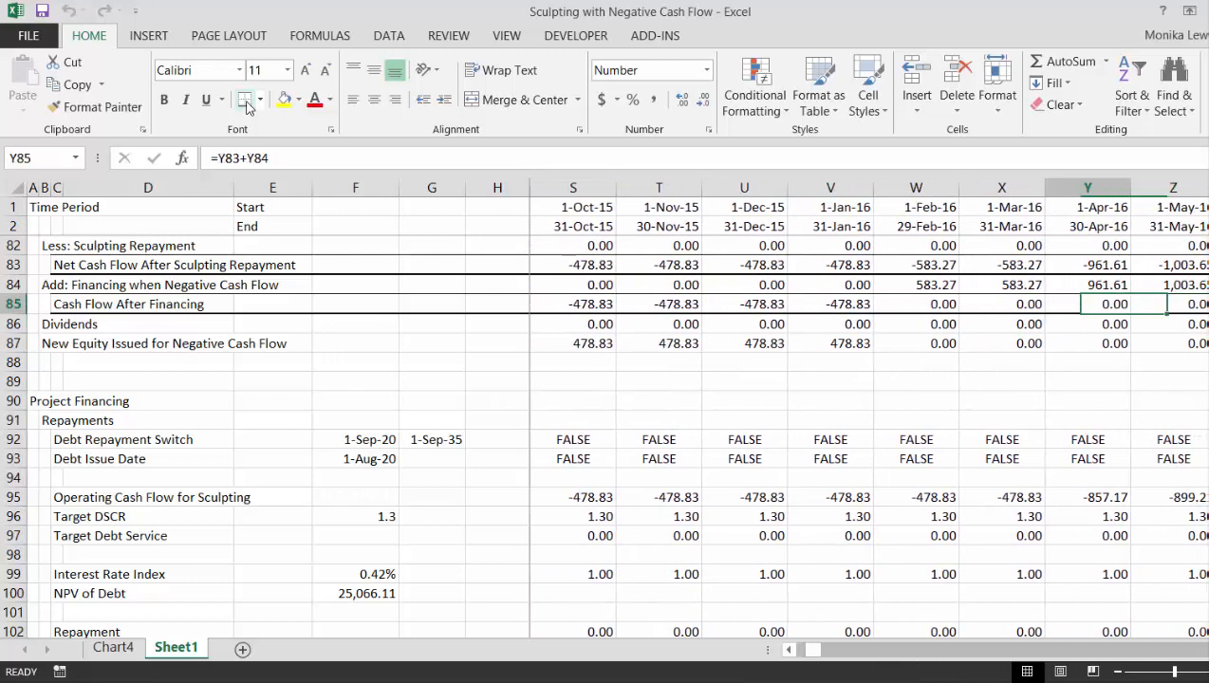
key(Down)
key(Down)
key(Right)
key(Right)
key(Right)
key(Right)
key(Right)
key(Right)
key(Right)
key(Right)
key(Right)
key(Right)
key(Right)
key(Right)
key(Right)
key(Right)
key(Right)
key(Right)
key(Right)
key(Right)
key(Right)
key(Right)
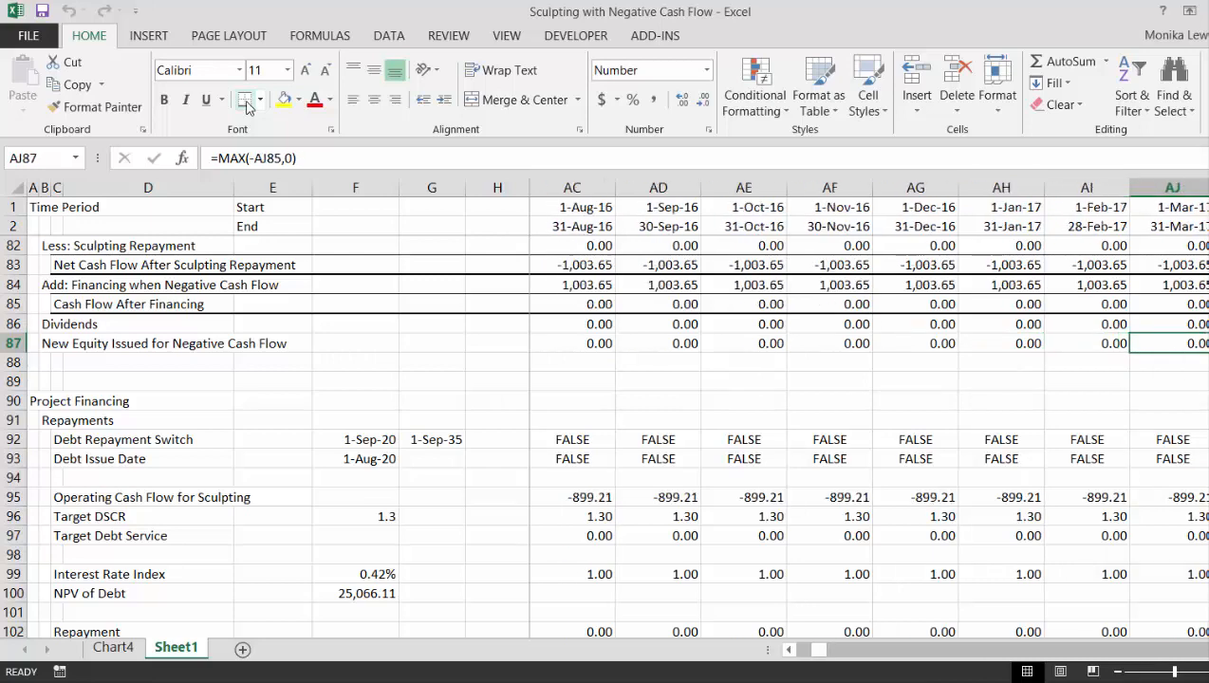
key(Right)
key(Right)
key(Right)
key(Right)
key(Right)
key(Right)
key(Right)
key(Right)
key(Right)
key(Right)
key(Right)
key(Right)
key(Right)
key(Right)
key(Right)
key(Right)
key(Right)
key(Right)
key(Right)
key(Right)
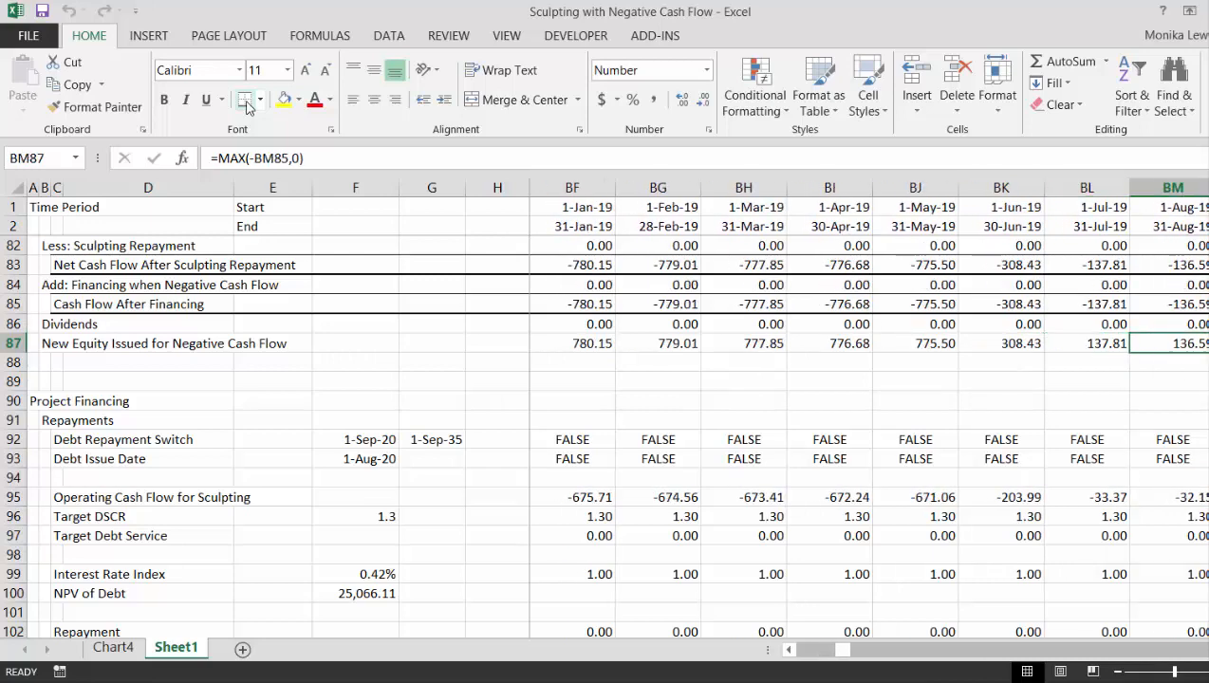
key(Right)
key(Right)
key(Right)
key(Right)
key(Right)
key(Left)
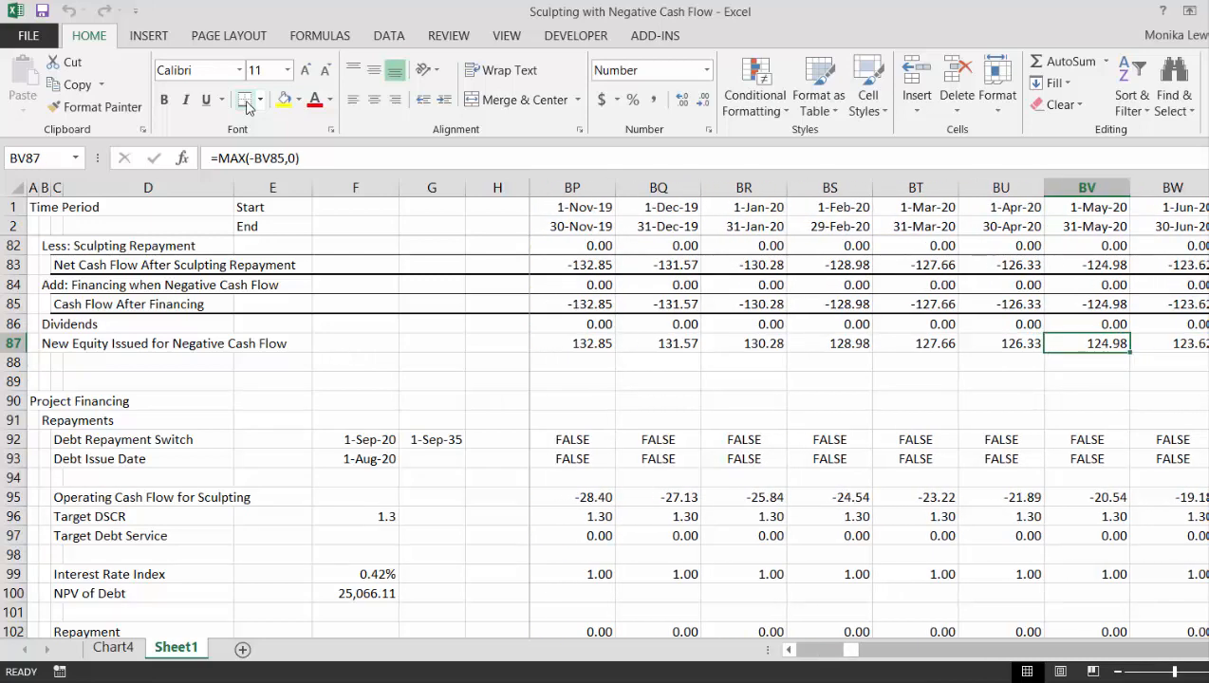
key(Right)
key(Right)
key(Right)
key(Right)
key(Right)
key(Right)
key(Right)
key(Right)
key(Right)
key(Right)
key(Right)
key(Right)
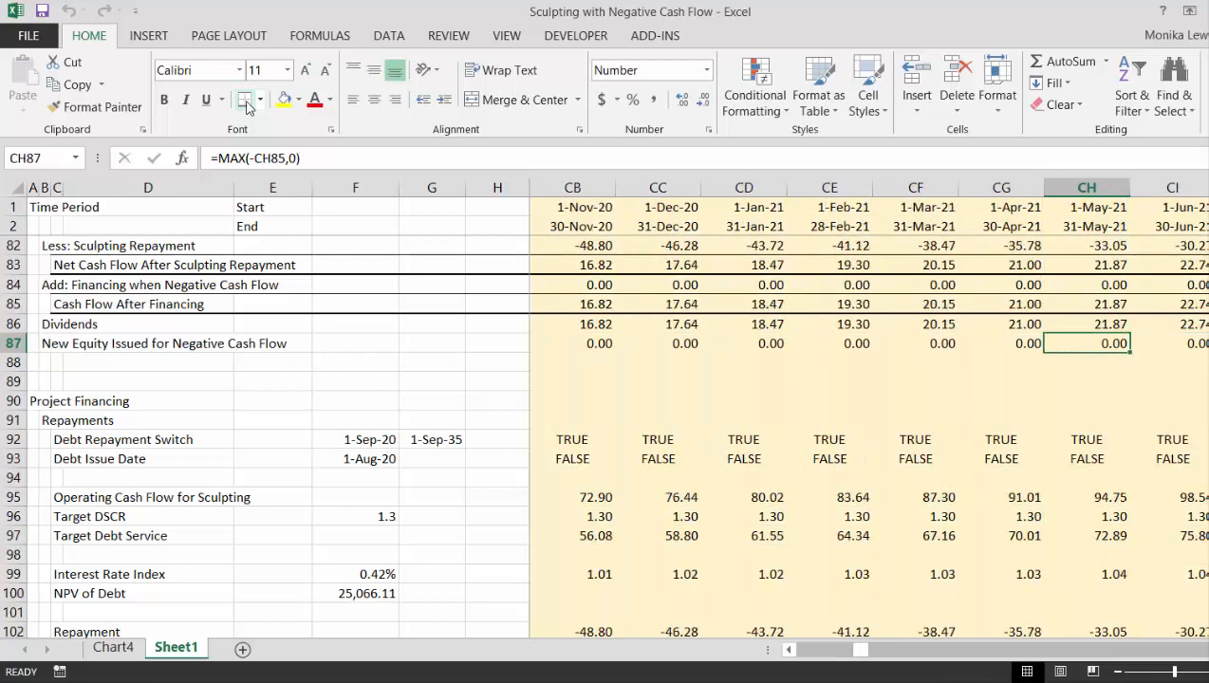
key(Left)
key(Left)
key(Left)
key(Left)
key(Left)
key(Left)
key(Left)
key(Left)
key(Left)
key(Right)
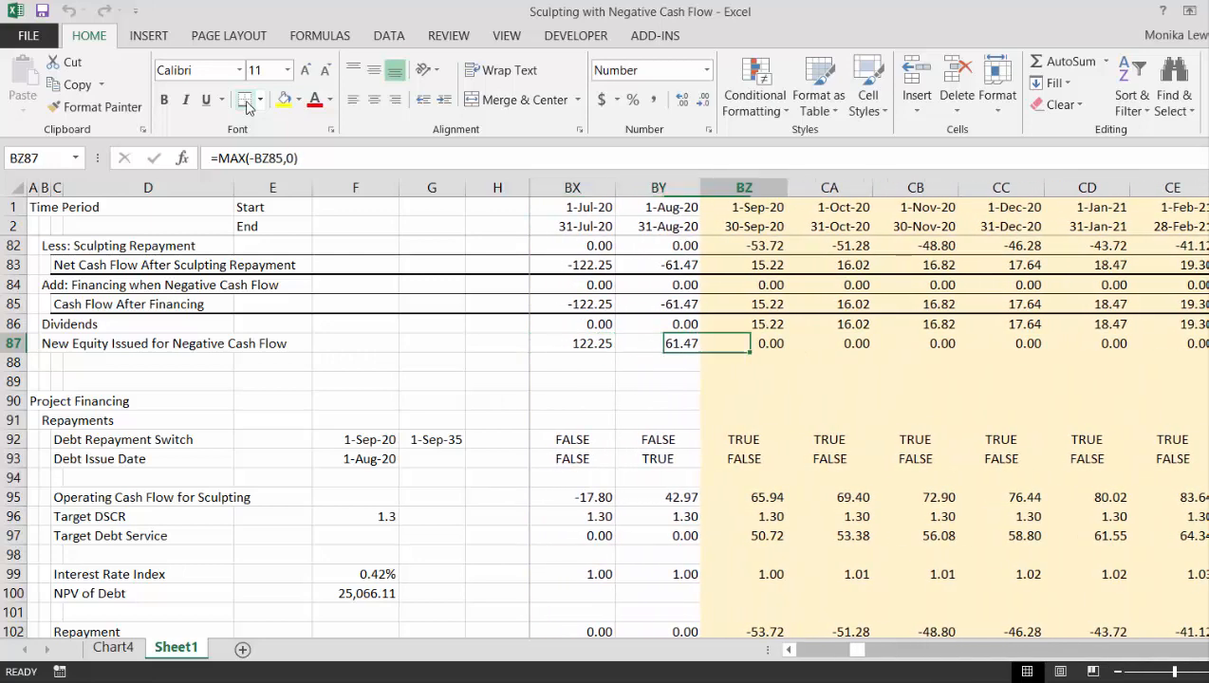
- Examine the Dividends row in the months around the September 2020 start of debt repayment
key(Up)
key(Right)
key(Right)
key(Right)
key(Right)
key(Right)
key(Right)
key(Right)
key(Right)
key(Right)
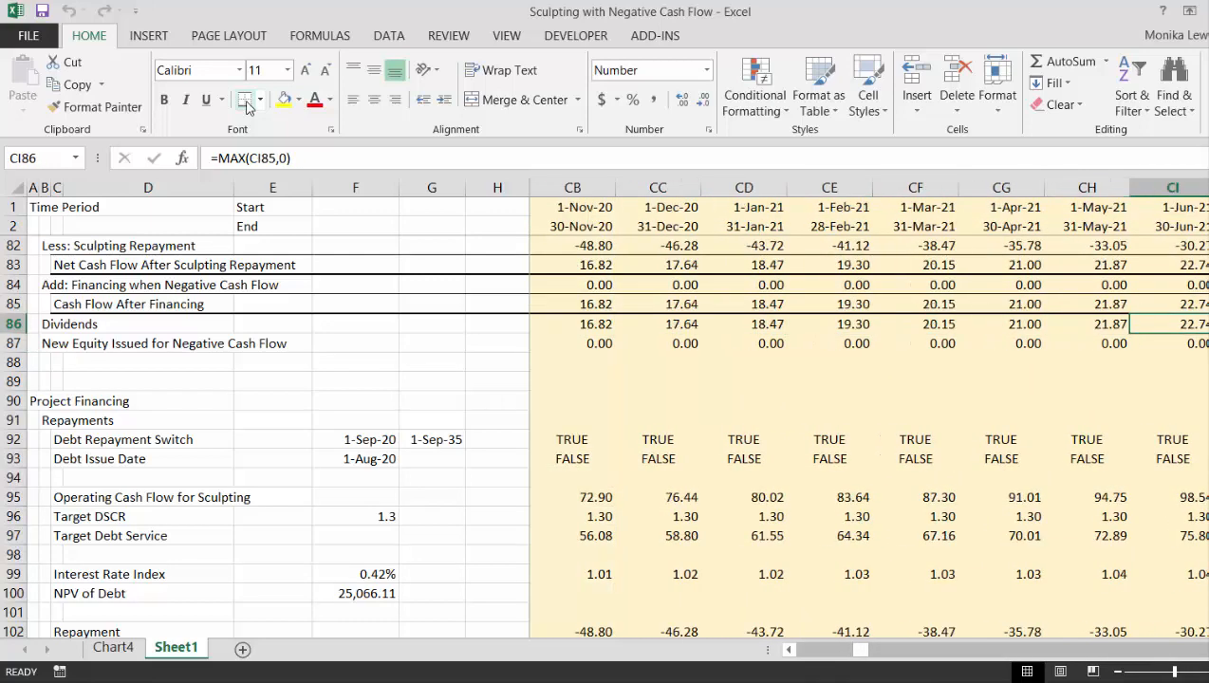
key(Left)
key(Left)
key(Left)
key(Left)
key(Left)
key(Left)
key(Left)
key(Left)
key(Left)
key(Left)
key(Left)
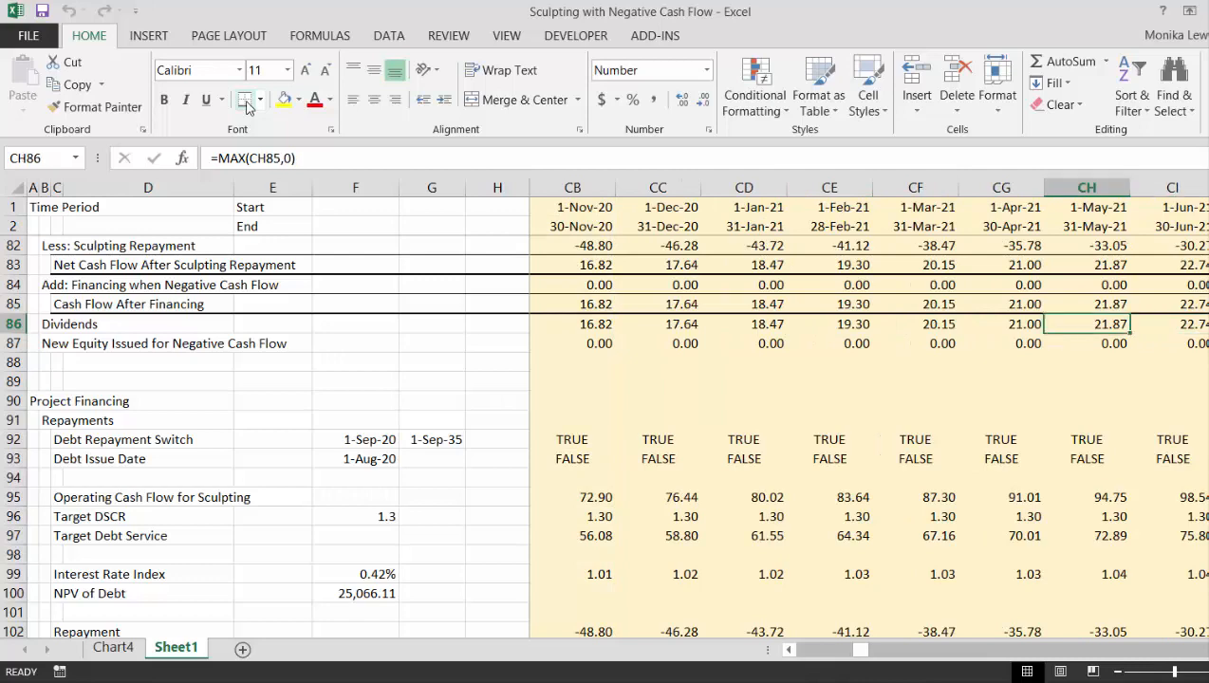
key(Right)
key(Right)
key(Right)
key(Right)
key(Right)
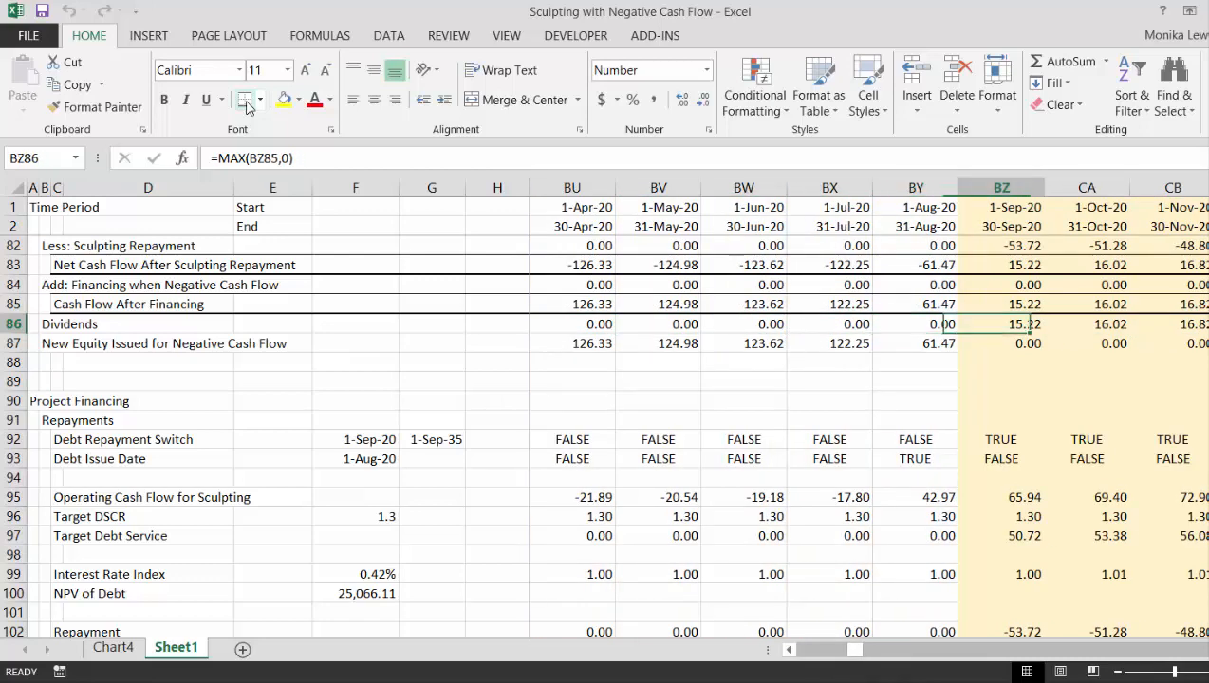
key(Left)
key(Left)
key(Left)
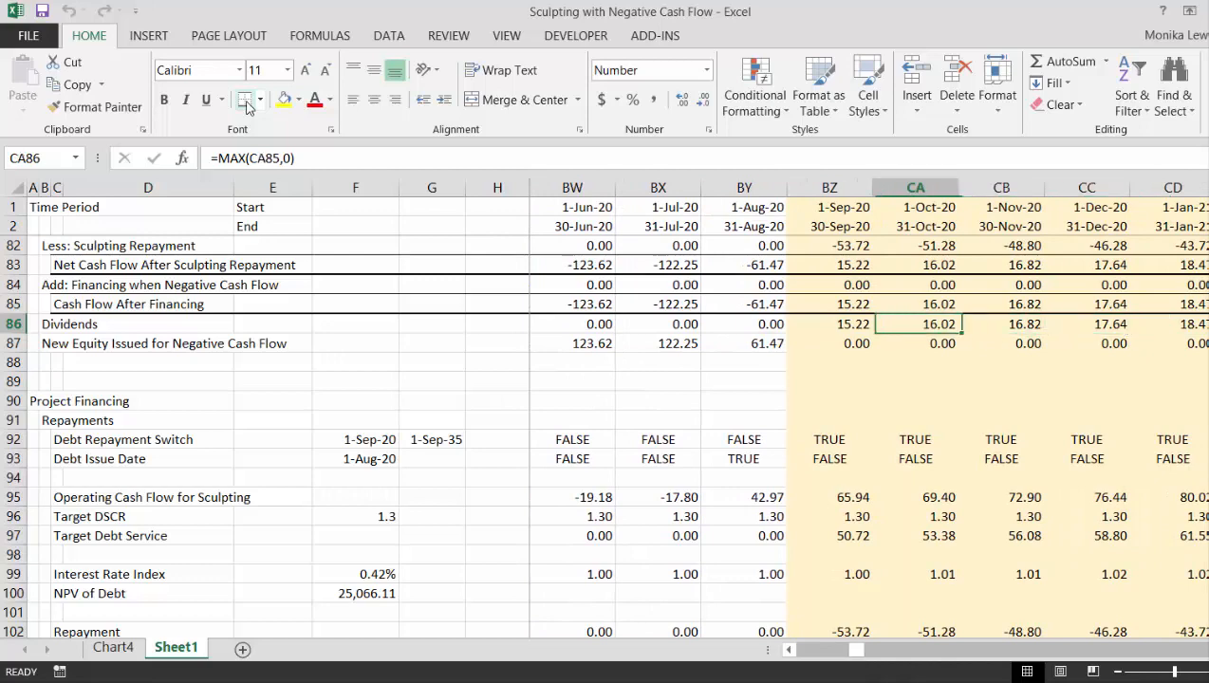
- Trace the September 2020 column from Net Cash Flow through Sculpting Repayment and financing down to Dividends
key(Up)
key(Up)
key(Up)
key(Up)
key(Up)
key(Up)
key(Up)
key(Up)
key(Up)
key(Up)
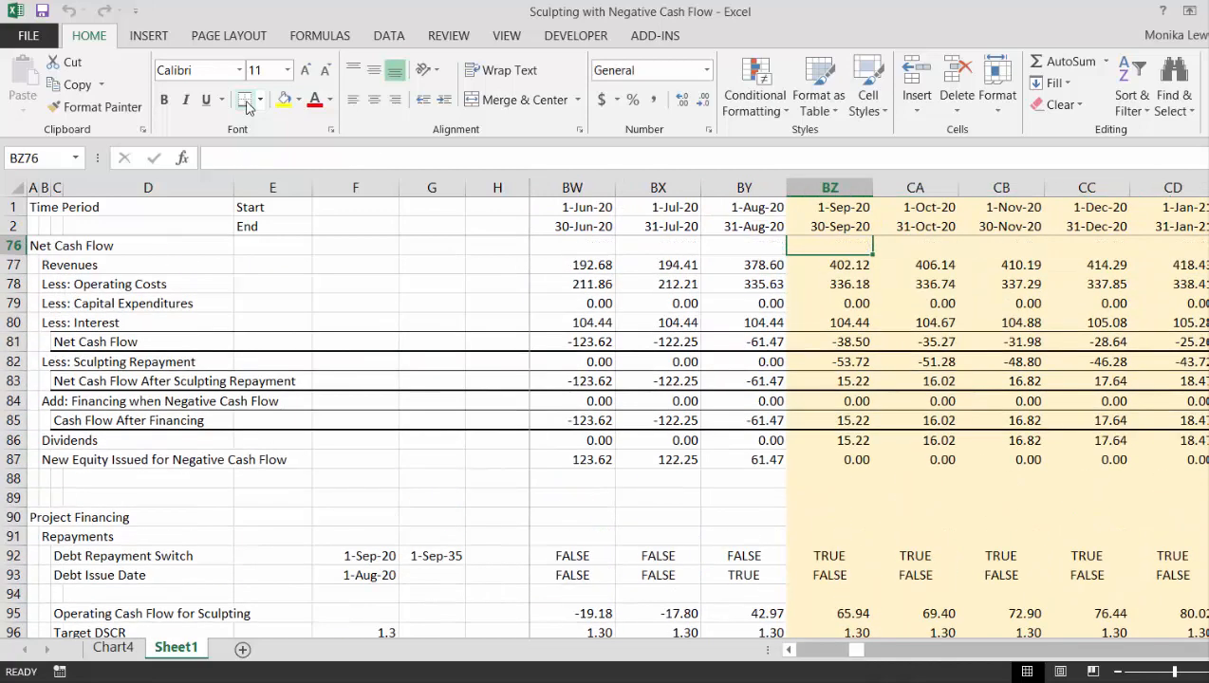
key(Down)
key(Down)
key(Down)
key(Down)
key(Down)
key(Down)
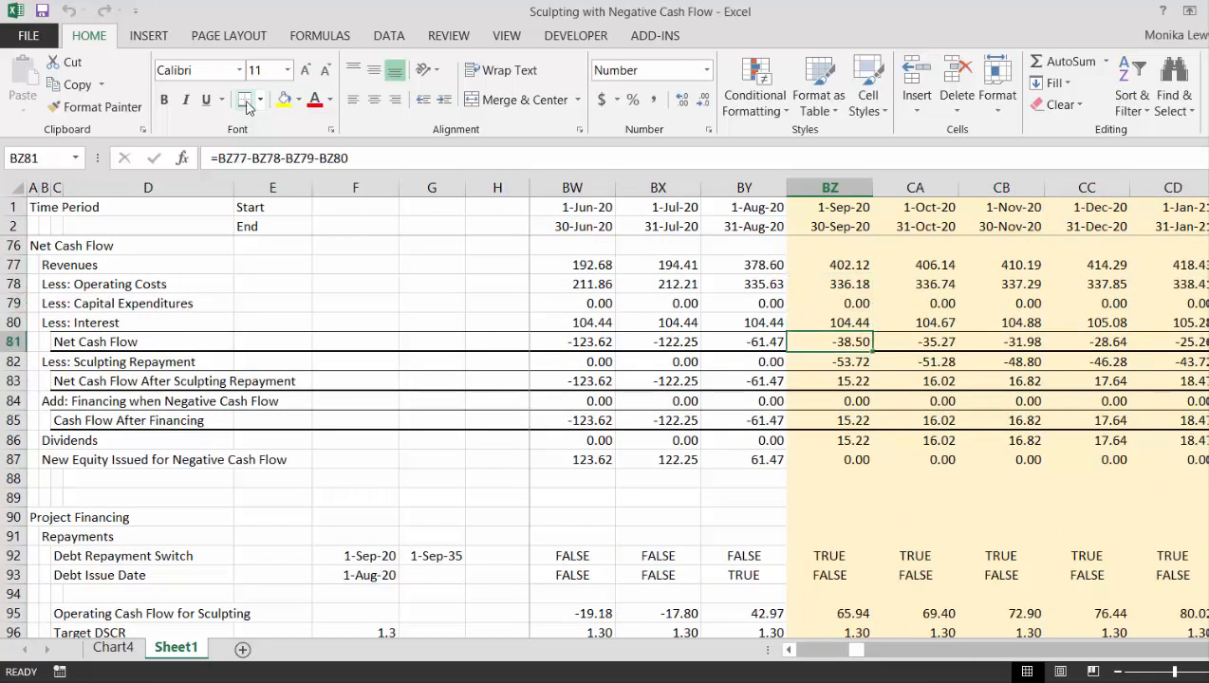
key(Down)
key(Down)
key(Down)
key(Down)
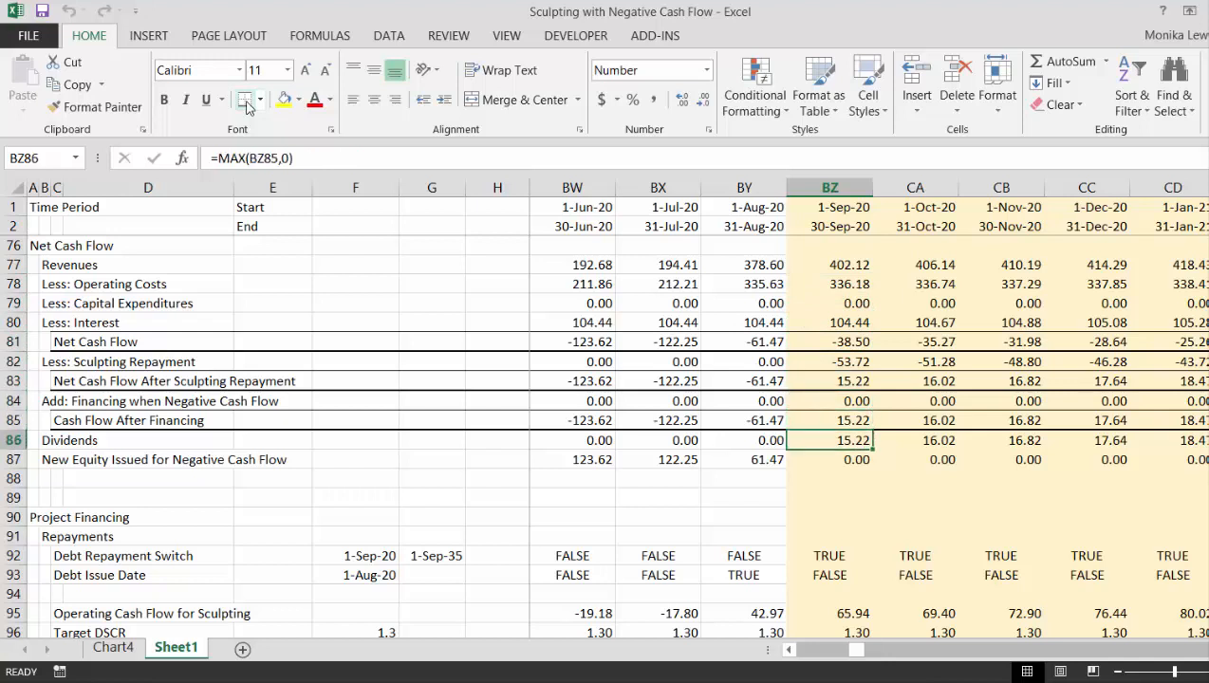
key(Up)
key(Up)
key(Up)
key(Up)
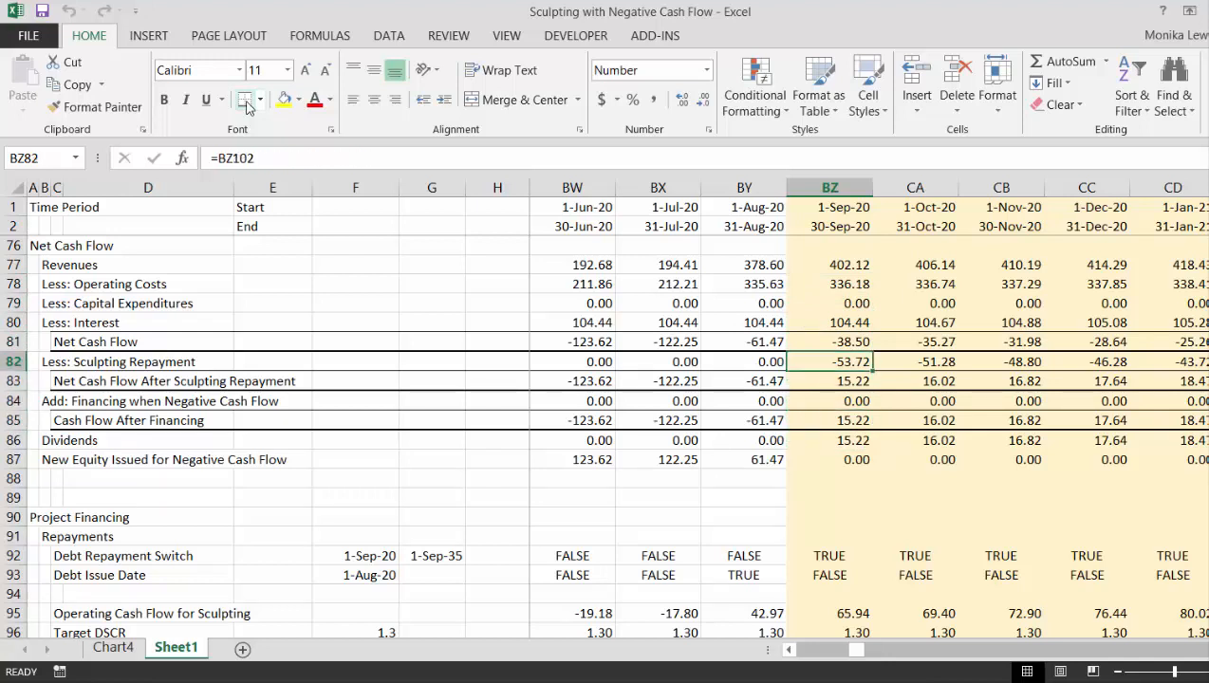
key(Up)
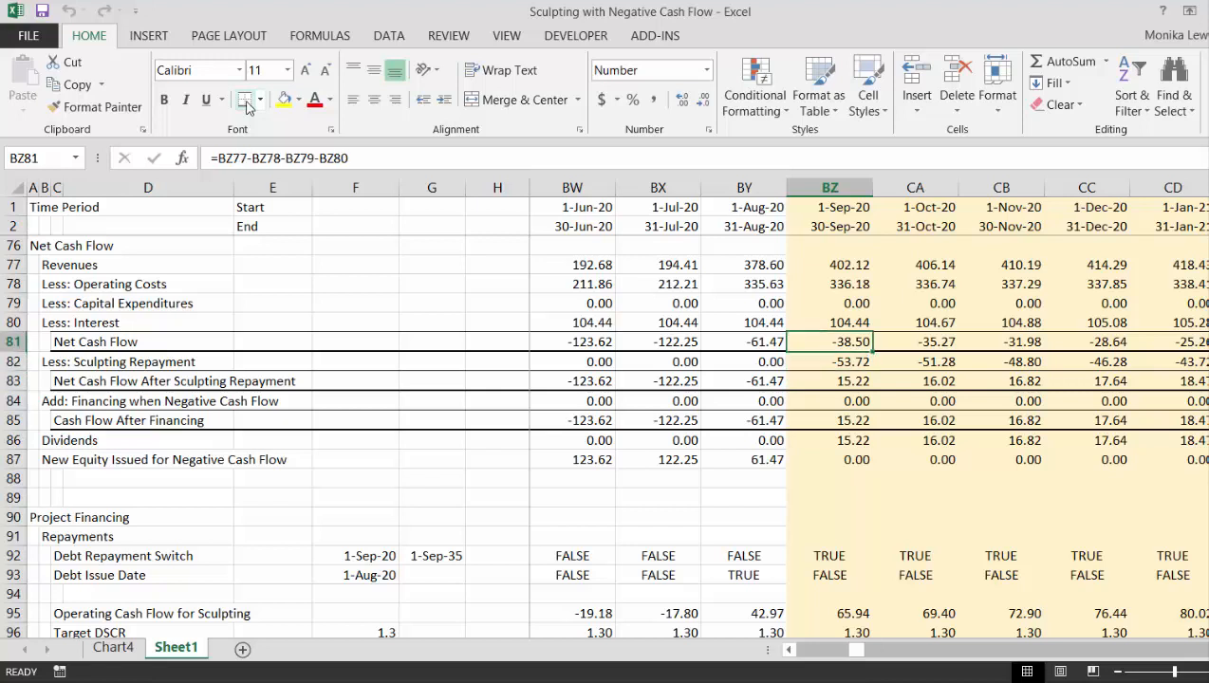
key(Down)
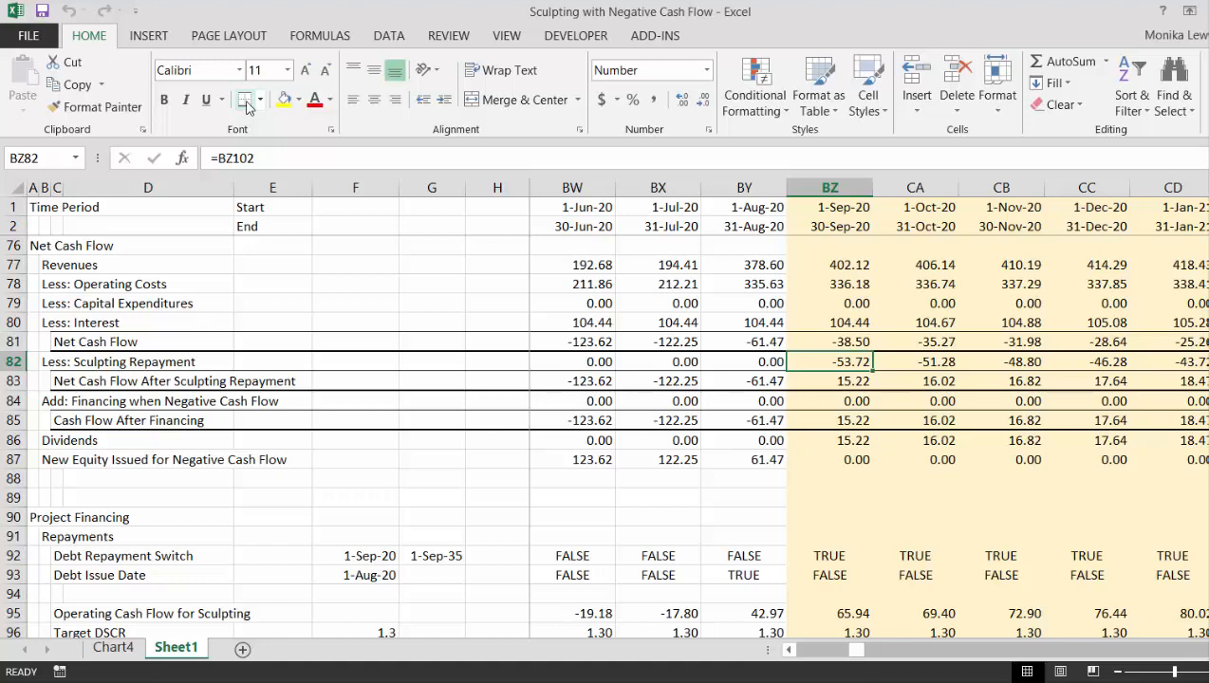
key(Down)
key(Down)
key(Down)
key(Down)
key(Down)
key(Up)
key(Up)
key(Up)
key(Up)
key(Up)
key(Down)
key(Down)
key(Down)
key(Down)
key(Down)
key(Up)
- Compare Dividends and New Equity Issued with the sculpting repayments across the 2021 and 2022 months
key(Right)
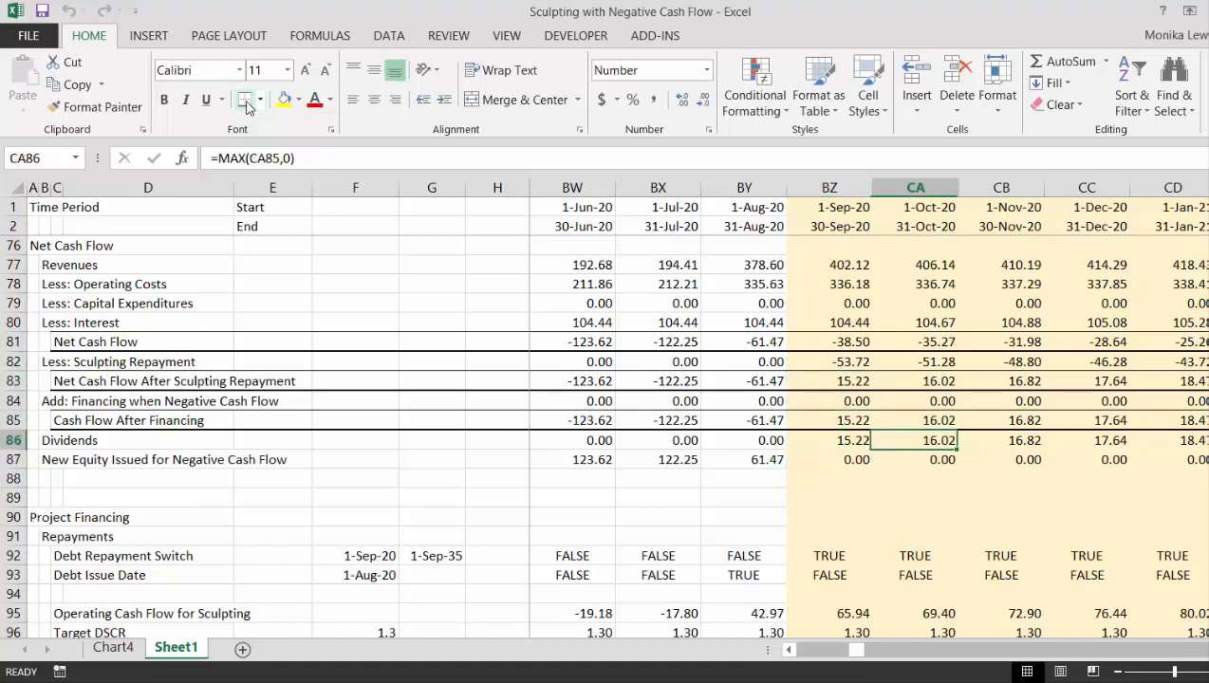
key(Right)
key(Right)
key(Right)
key(Right)
key(Right)
key(Right)
key(Right)
key(Right)
key(Right)
key(Right)
key(Right)
key(Right)
key(Right)
key(Right)
key(Right)
key(Right)
key(Right)
key(Right)
key(Right)
key(Right)
key(Left)
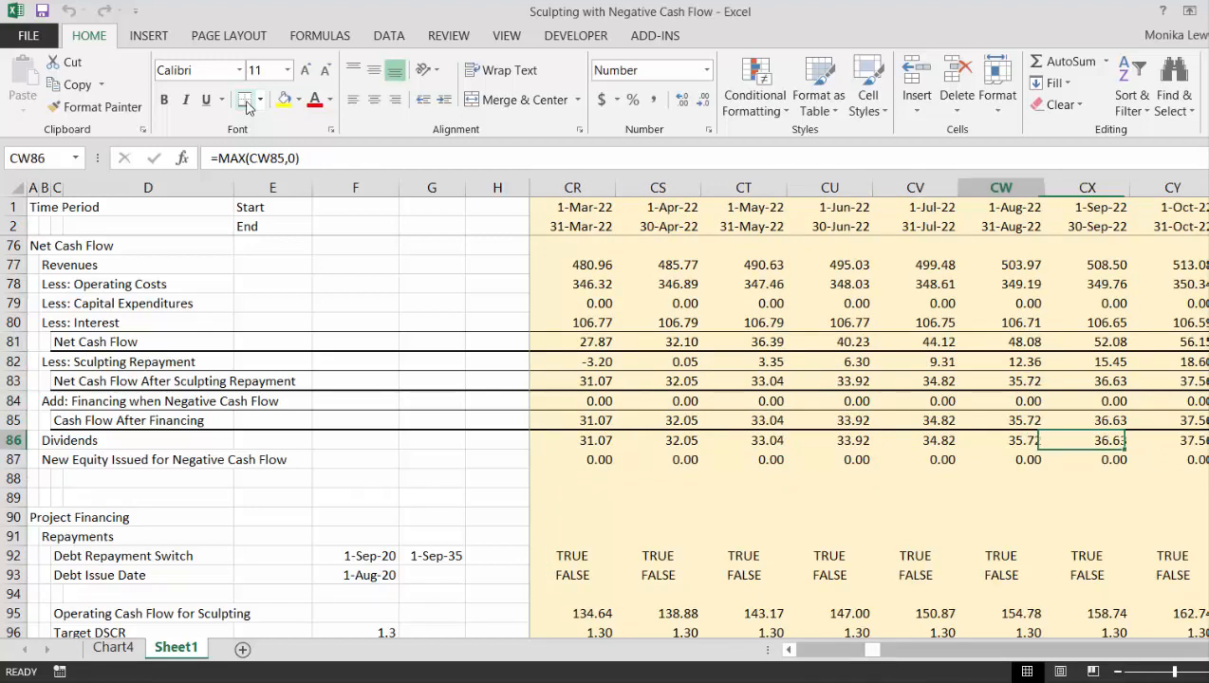
key(Left)
key(Left)
key(Left)
key(Left)
key(Left)
key(Left)
key(Left)
key(Left)
key(Left)
key(Left)
key(Left)
key(Left)
key(Left)
key(Left)
key(Left)
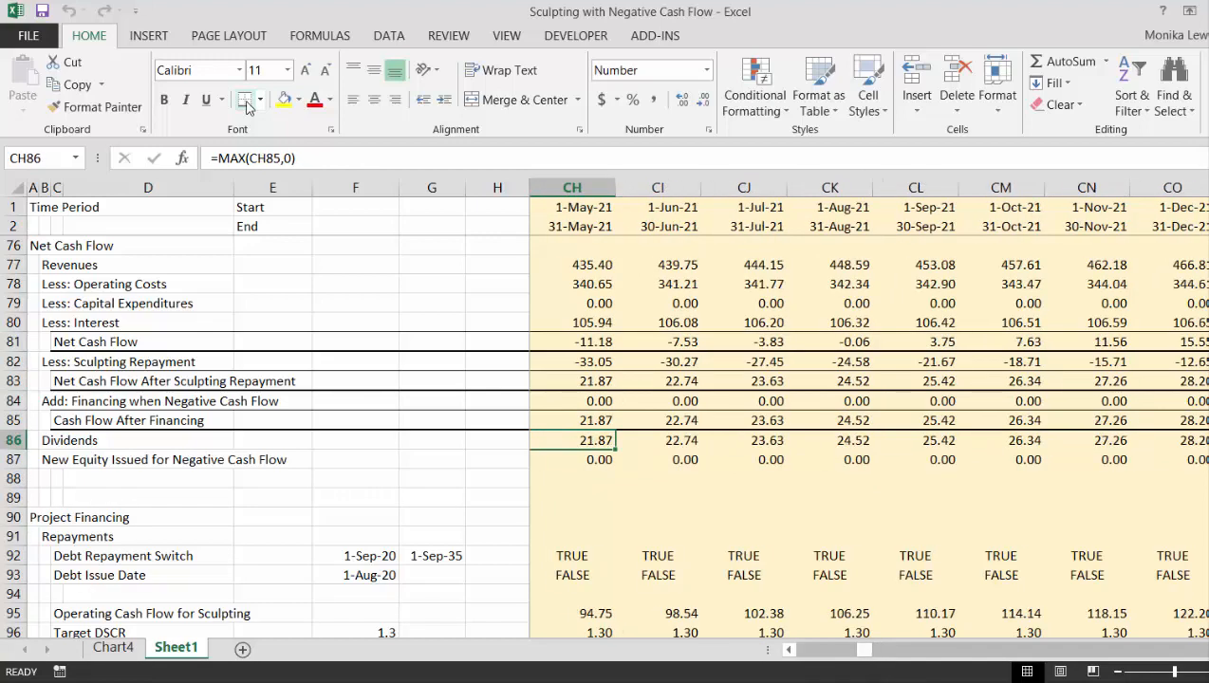
key(Down)
key(Left)
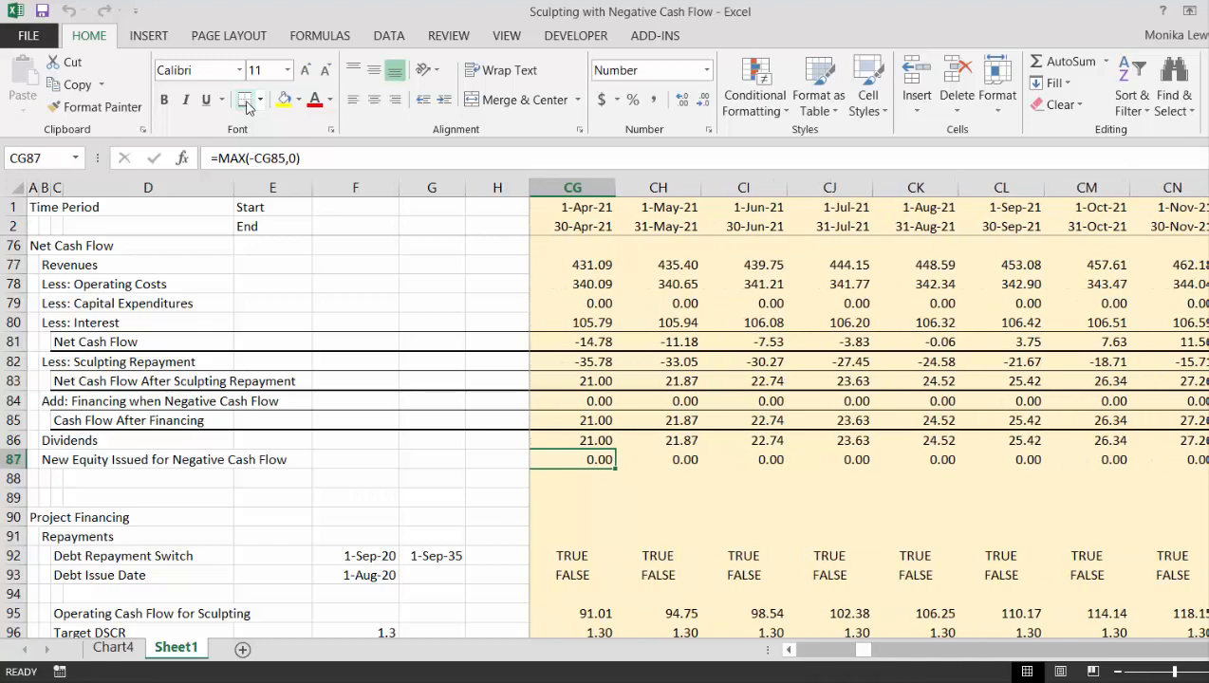
- Check the New Equity Issued and Dividends rows across the early 2021 months back to September 2020
key(Right)
key(Right)
key(Left)
key(Left)
key(Left)
key(Left)
key(Left)
key(Left)
key(Left)
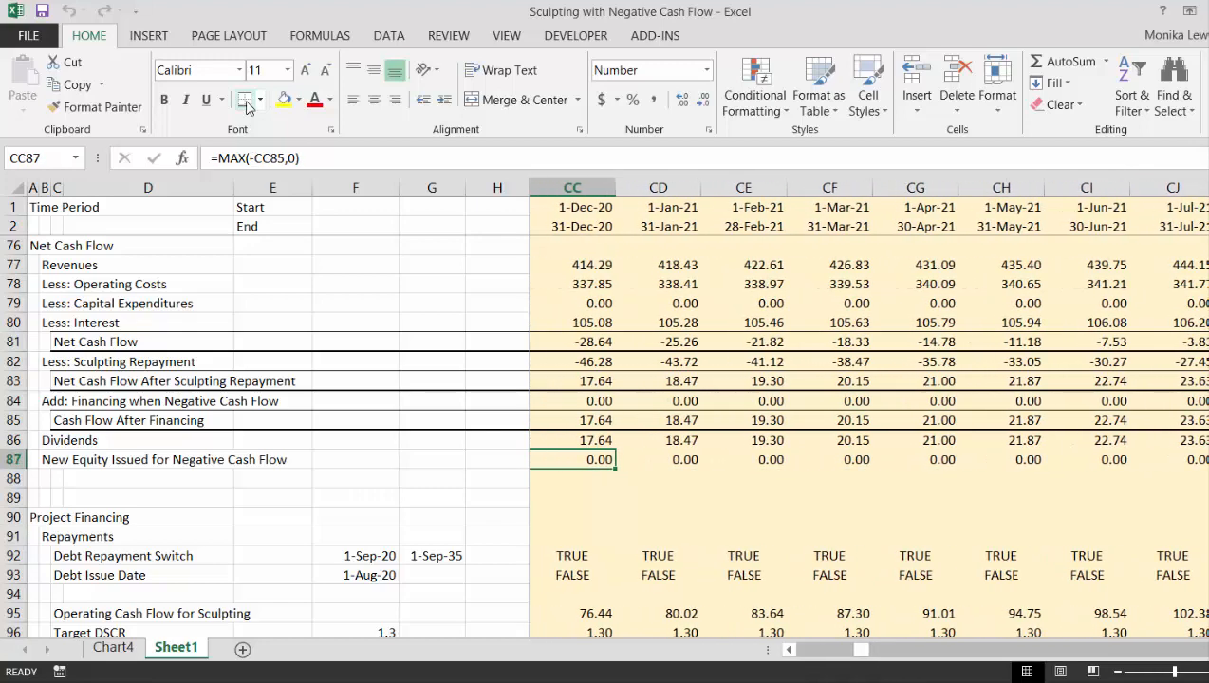
key(Right)
key(Right)
key(Right)
key(Left)
key(Left)
key(Left)
key(Left)
key(Left)
key(Left)
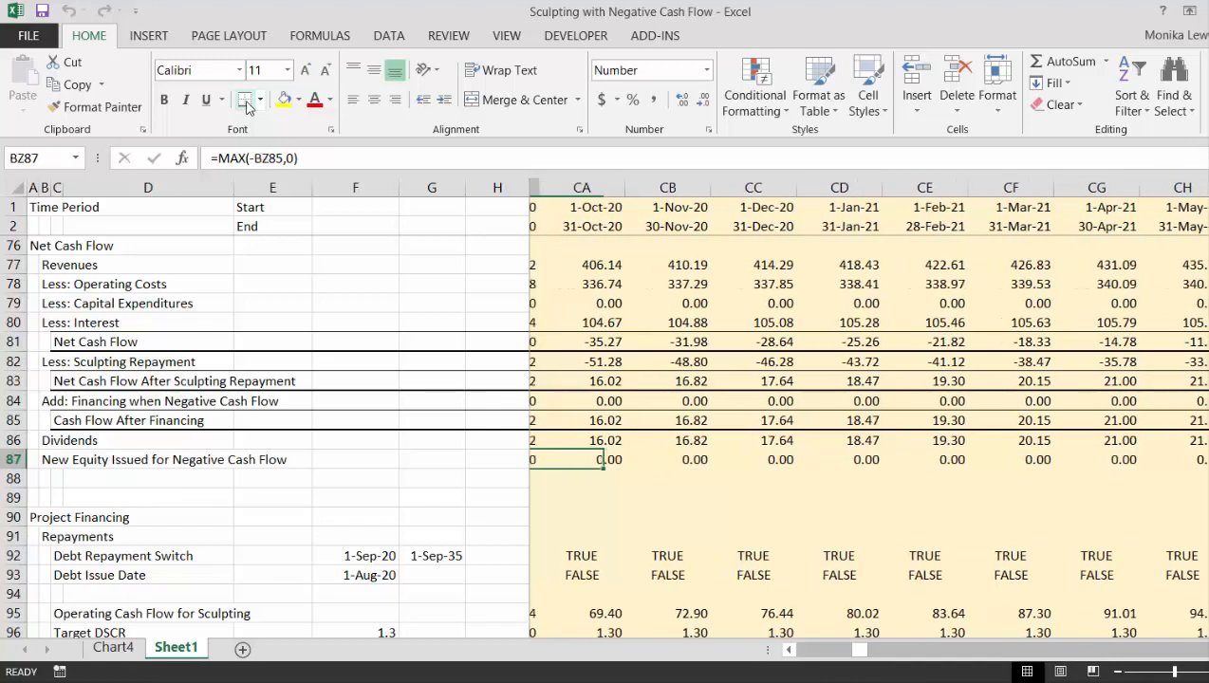
key(Right)
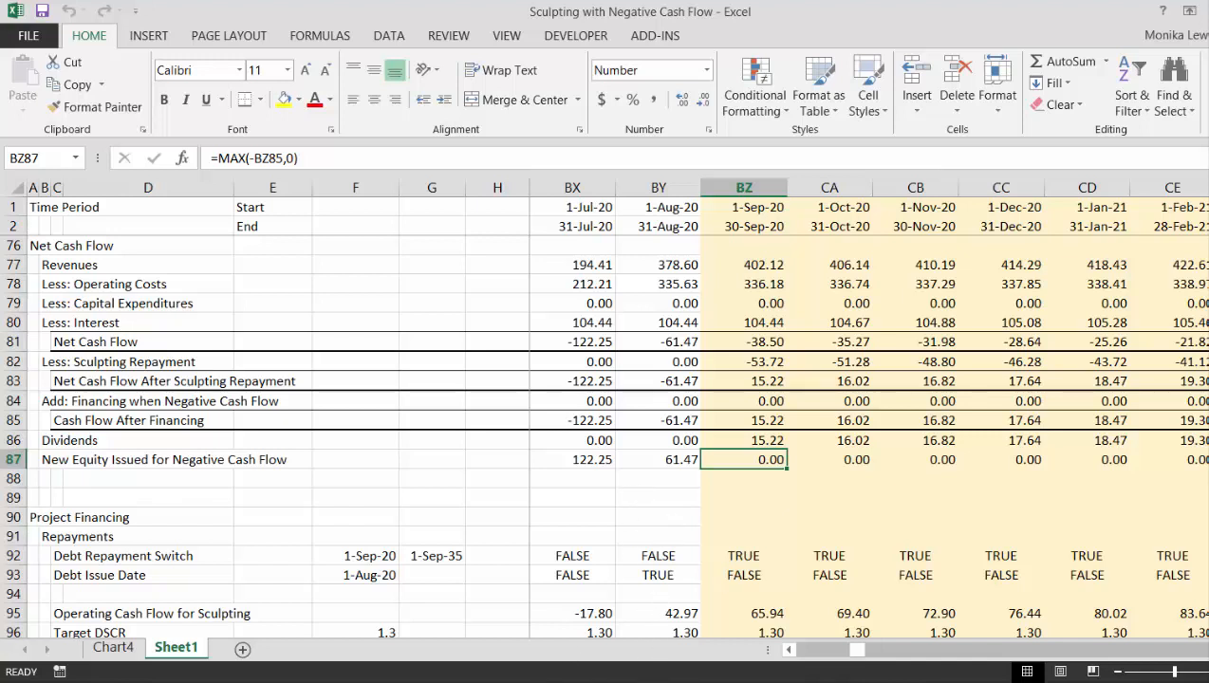
click(659, 622)
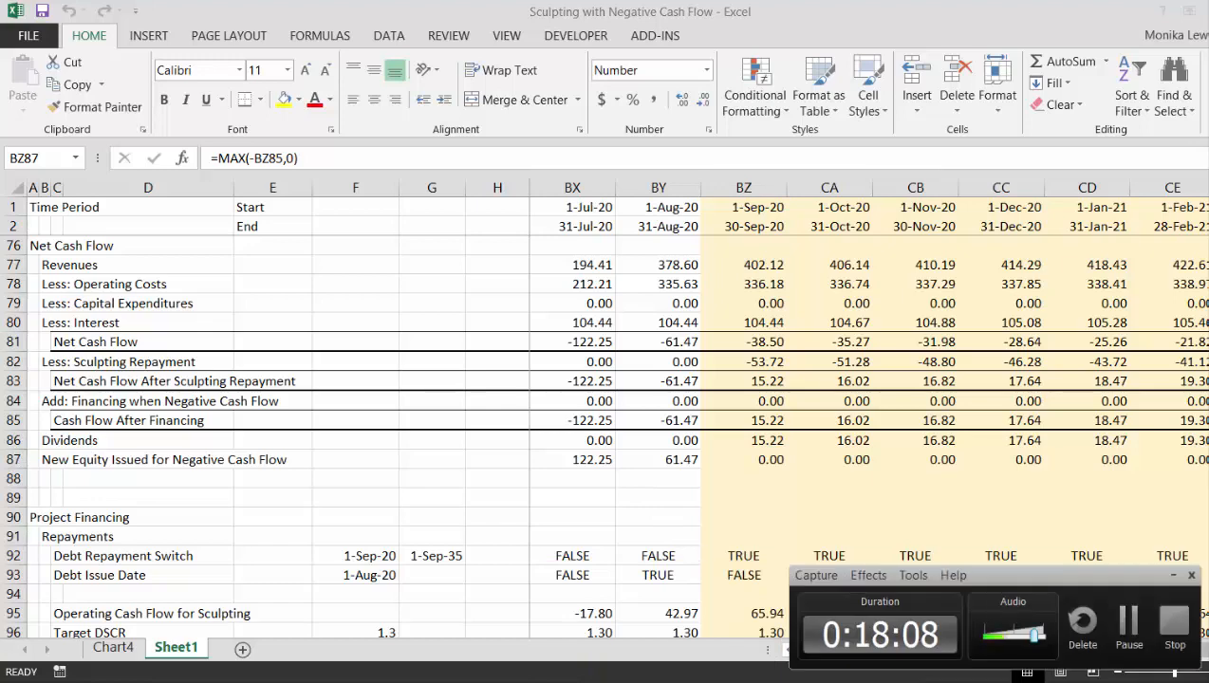
click(1131, 622)
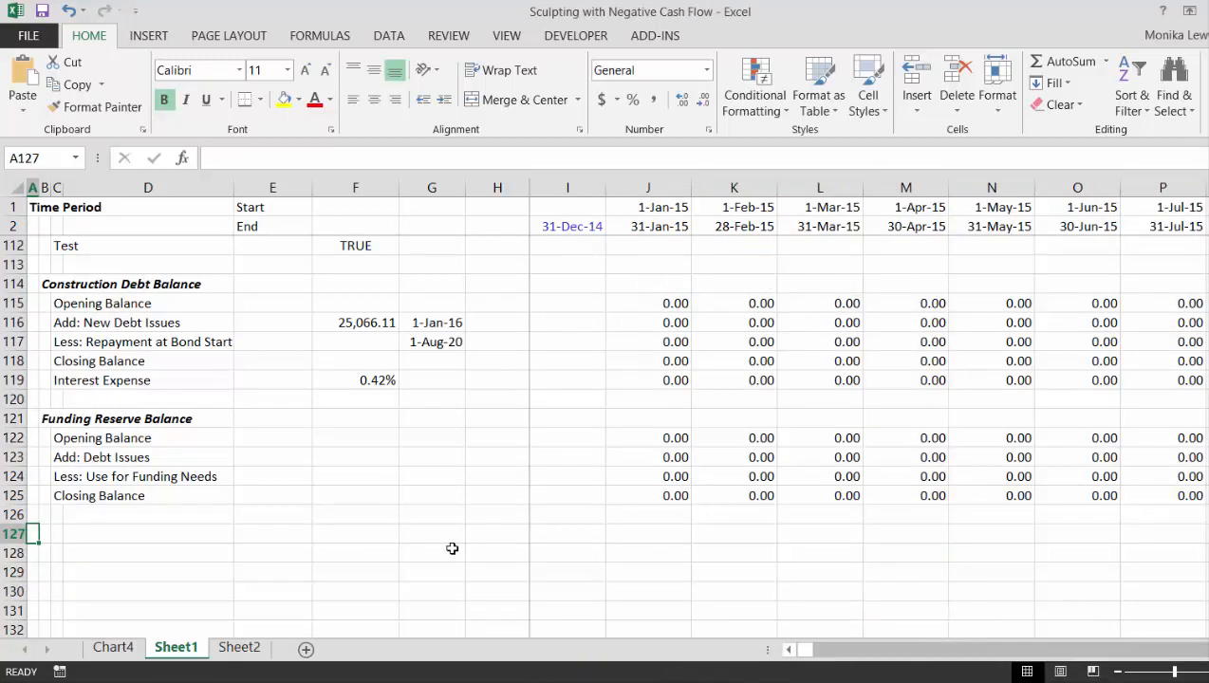
- Review Sheet1 from the debt balances up to Revenues and back down to Net Equity Cash Flow and Equity IRR
key(Up)
key(Up)
key(Up)
key(Up)
key(Up)
key(Up)
key(Up)
key(Up)
key(Up)
key(Up)
key(Up)
key(Up)
key(Up)
key(Up)
key(Up)
key(Up)
key(Up)
key(Up)
key(Up)
key(Up)
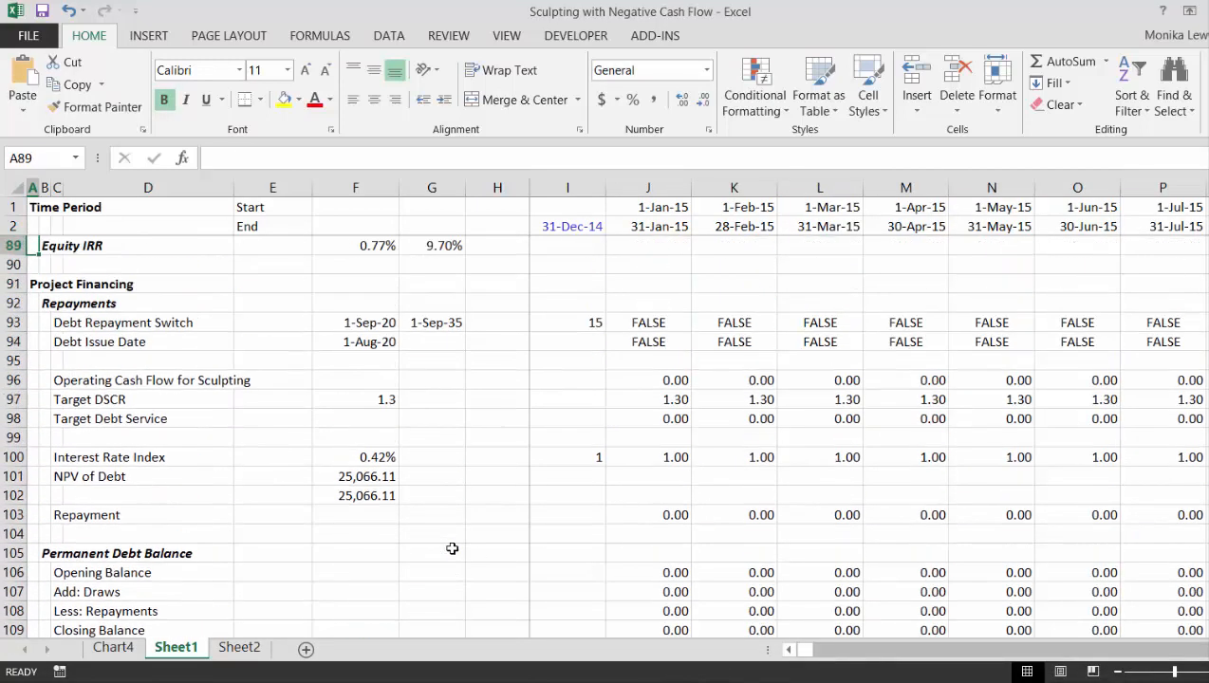
key(Up)
key(Up)
key(Up)
key(Up)
key(Up)
key(Up)
key(Up)
key(Up)
key(Up)
key(Up)
key(Up)
key(Up)
key(Up)
key(Up)
key(Up)
key(Up)
key(Up)
key(Up)
key(Up)
key(Up)
key(Down)
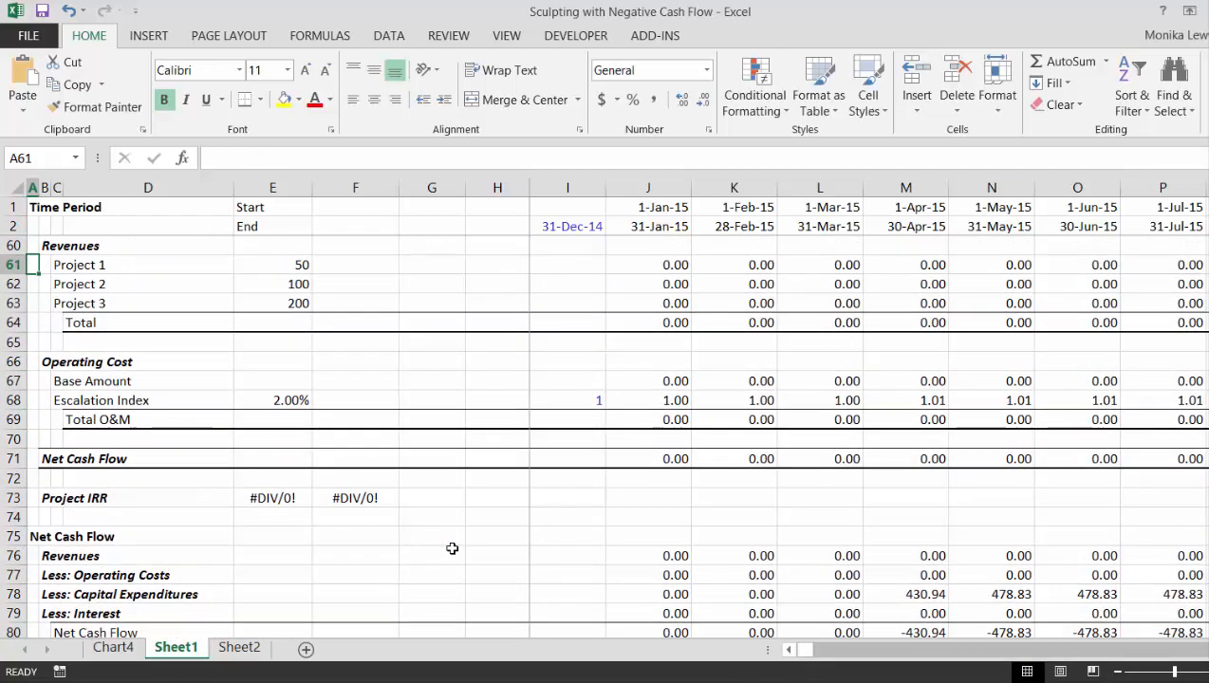
key(Down)
key(Down)
key(Down)
key(Down)
key(Down)
key(Down)
key(Down)
key(Down)
key(Down)
key(Down)
key(Down)
key(Down)
key(Down)
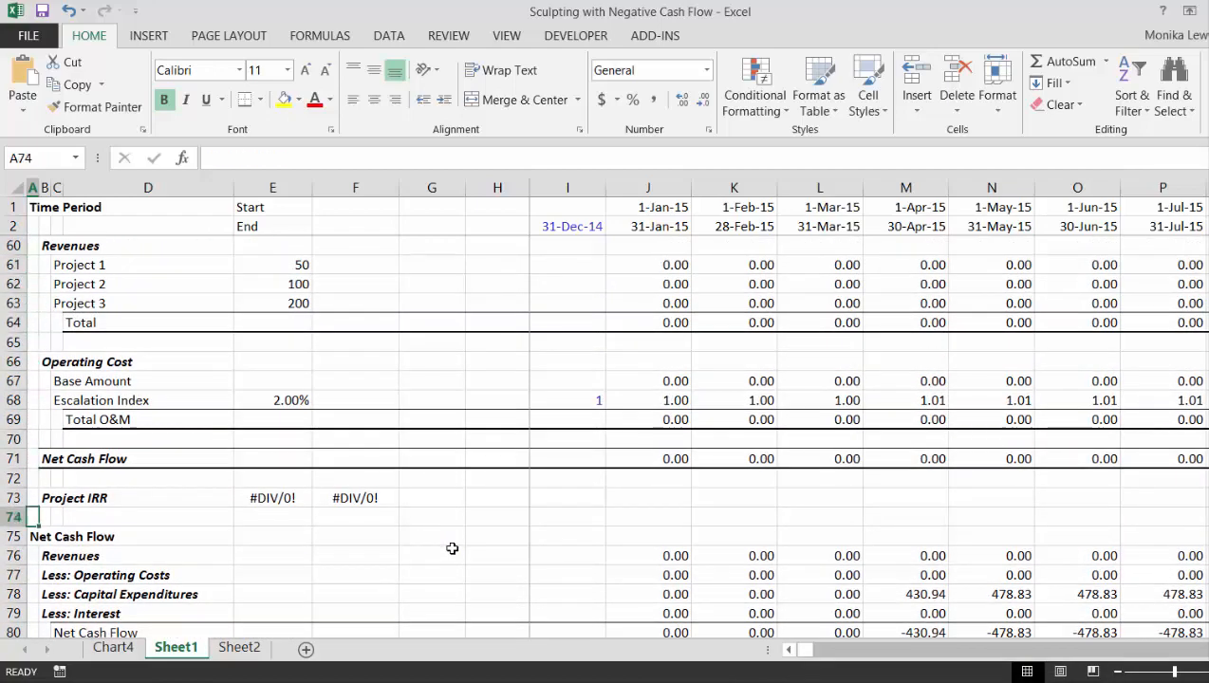
key(Down)
key(Down)
key(Down)
key(Down)
key(Down)
key(Down)
key(Down)
key(Down)
key(Down)
key(Down)
key(Down)
key(Down)
key(Down)
key(Down)
key(Down)
key(Up)
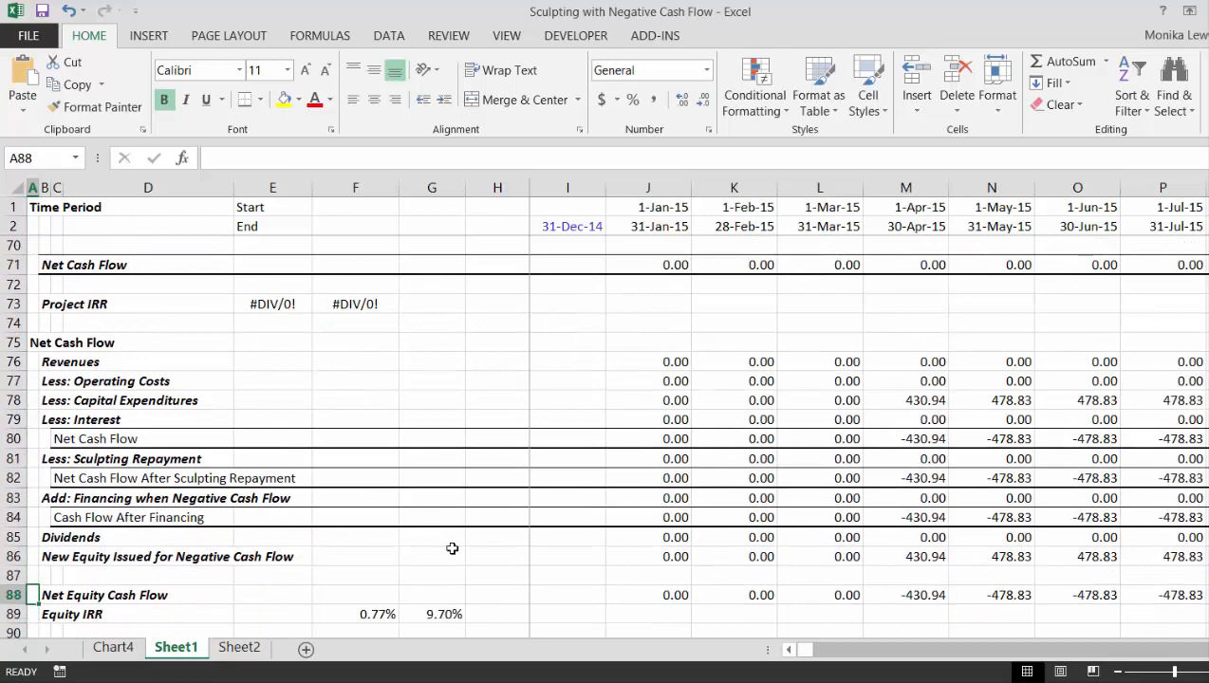
- Look over the construction, operation and Sculpted Debt financing assumptions in the upper part of the model
key(Up)
key(Up)
key(Up)
key(Up)
key(Up)
key(Up)
key(Up)
key(Up)
key(Up)
key(Up)
key(Up)
key(Up)
key(Up)
key(Up)
key(Up)
key(Up)
key(Up)
key(Up)
key(Up)
key(Up)
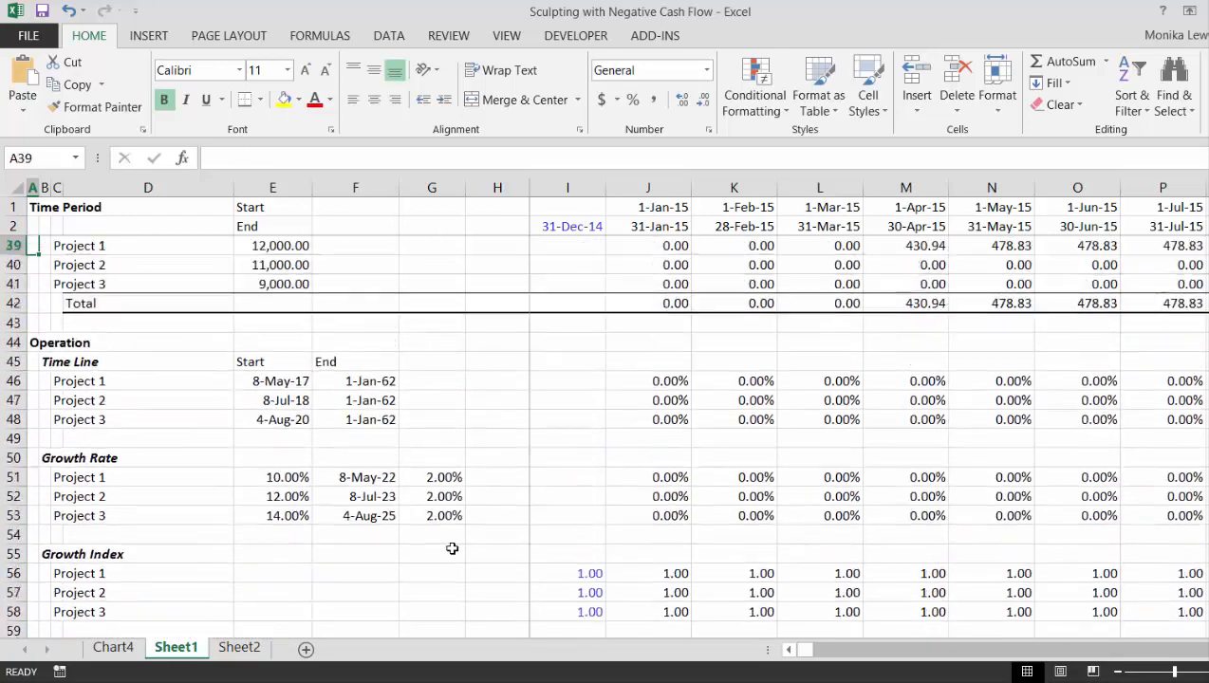
key(Up)
key(Up)
key(Up)
key(Up)
key(Up)
key(Up)
key(Up)
key(Up)
key(Up)
key(Up)
key(Up)
key(Up)
key(Up)
key(Up)
key(Up)
key(Up)
key(Up)
key(Up)
key(Up)
key(Up)
key(Down)
key(Down)
key(Down)
key(Down)
key(Down)
key(Down)
key(Down)
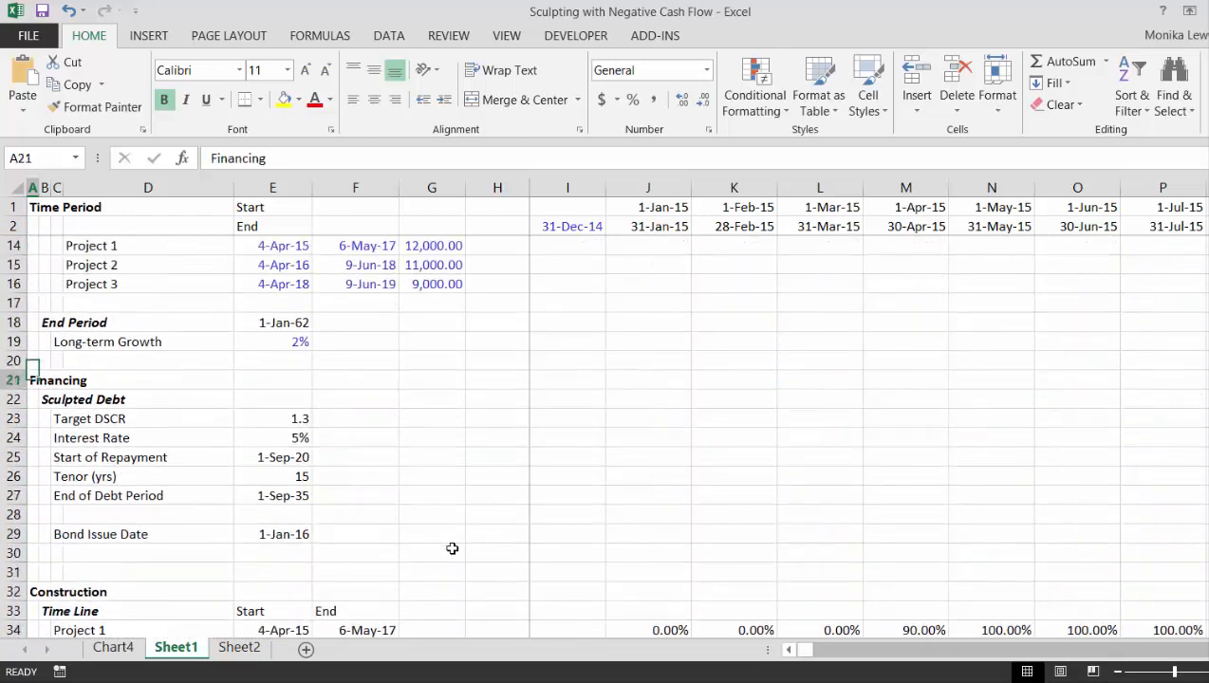
- Go through the operating and Net Cash Flow sections down to Project Financing
key(Down)
key(Down)
key(Down)
key(Down)
key(Down)
key(Down)
key(Down)
key(Down)
key(Down)
key(Down)
key(Down)
key(Down)
key(Down)
key(Down)
key(Down)
key(Down)
key(Down)
key(Down)
key(Down)
key(Down)
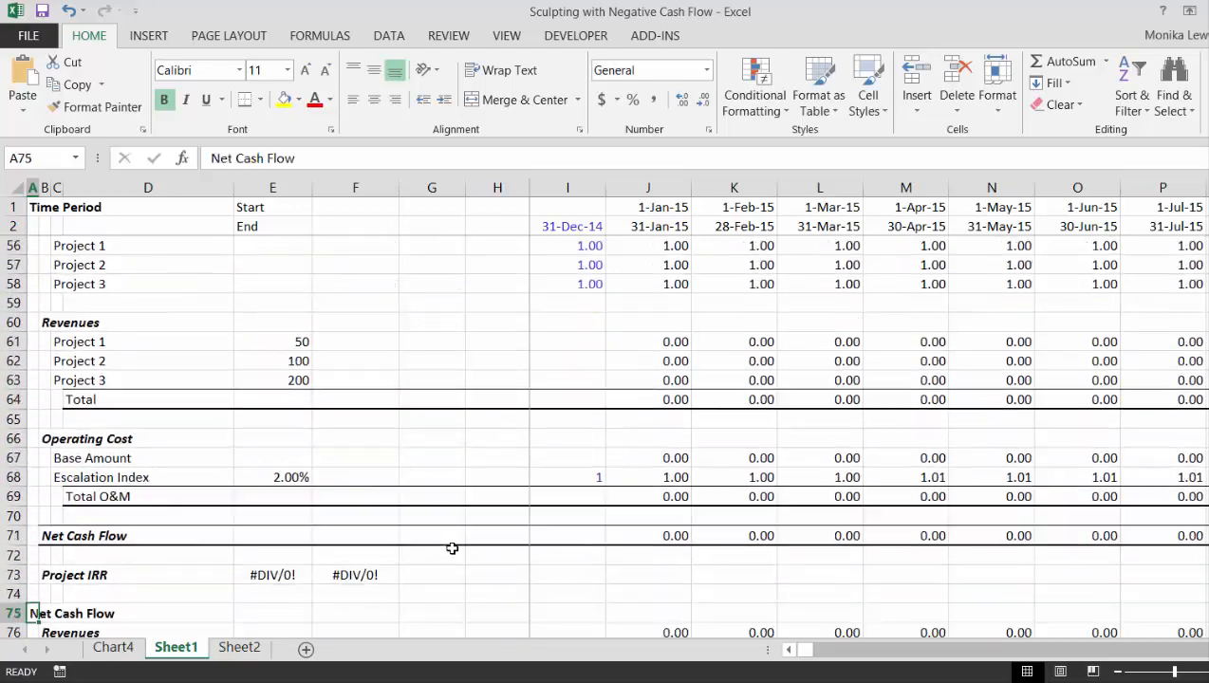
key(Down)
key(Down)
key(Down)
key(Down)
key(Down)
key(Down)
key(Down)
key(Down)
key(Down)
key(Down)
key(Down)
key(Down)
key(Down)
key(Down)
key(Down)
key(Down)
key(Down)
key(Down)
key(Down)
key(Down)
key(Up)
key(Up)
key(Up)
key(Up)
key(Up)
key(Up)
key(Up)
key(Up)
key(Up)
key(Up)
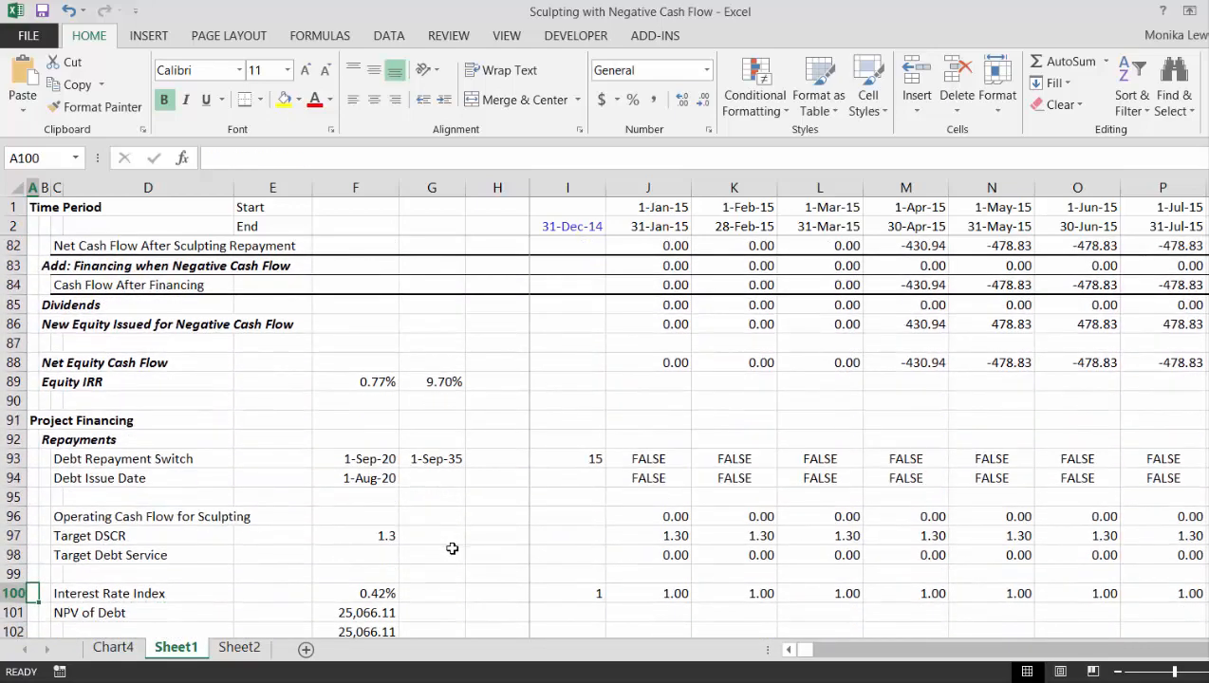
- Inspect the Repayments block from the Debt Repayment Switch down to Target Debt Service
key(Right)
key(Right)
key(Right)
key(Right)
key(Right)
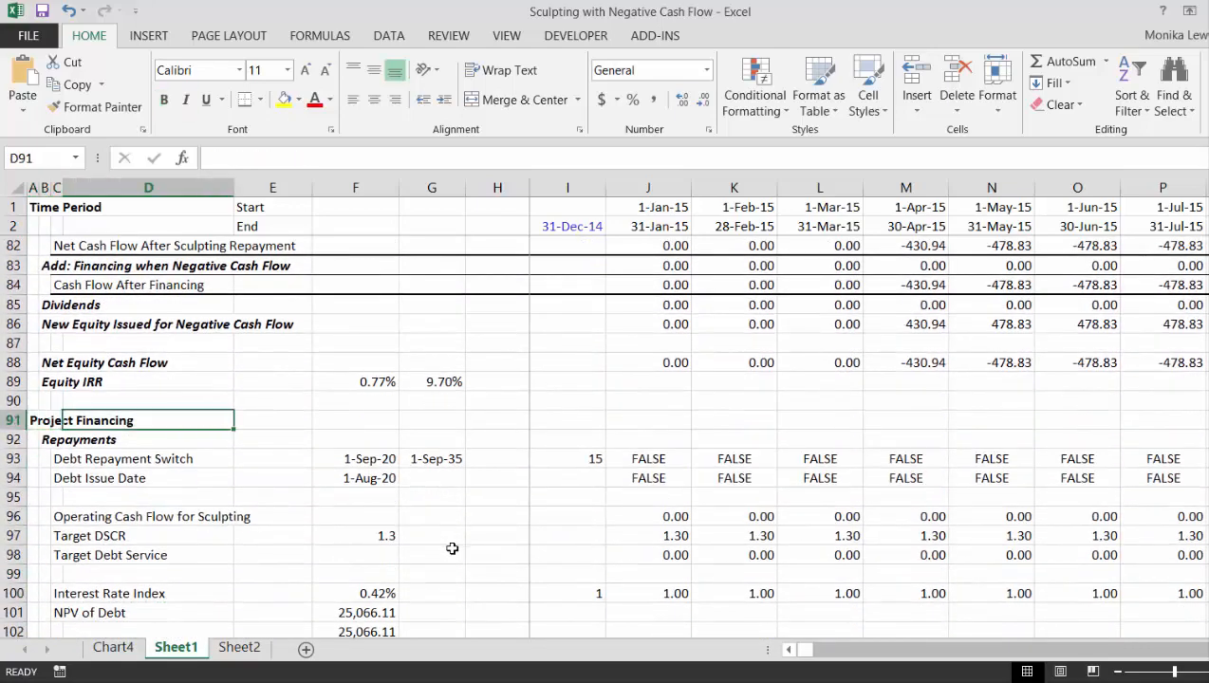
key(Down)
key(Down)
key(Down)
key(Down)
key(Down)
key(Right)
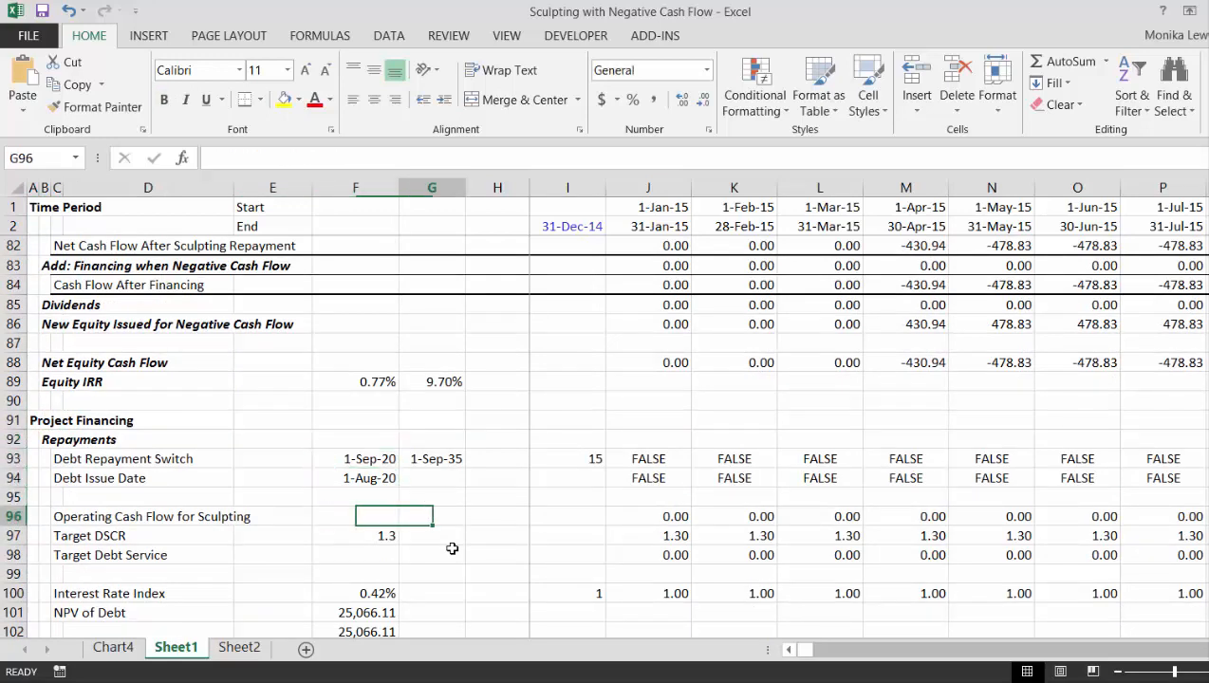
key(Down)
key(Down)
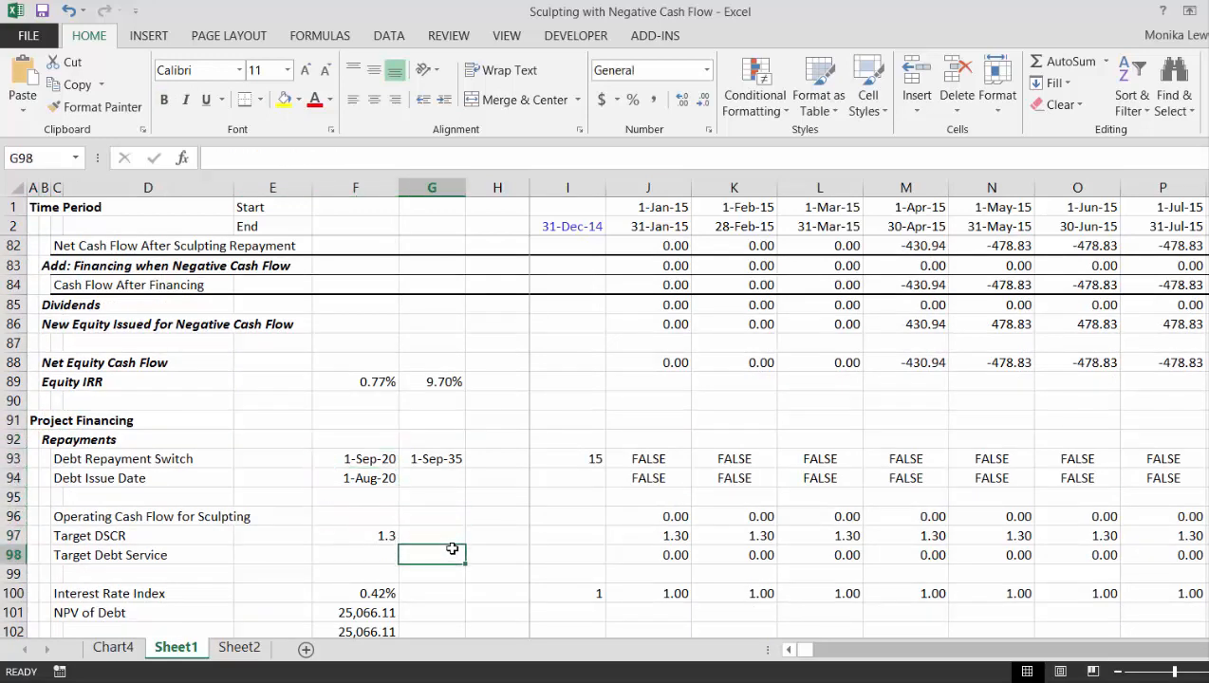
- Follow the Target DSCR row along the timeline to the September 2020 start of debt repayment
key(Right)
key(Right)
key(Right)
key(Right)
key(Right)
key(Right)
key(Right)
key(Right)
key(Right)
key(Right)
key(Right)
key(Right)
key(Right)
key(Right)
key(Right)
key(Right)
key(Right)
key(Right)
key(Right)
key(Right)
key(Up)
key(Right)
key(Right)
key(Right)
key(Right)
key(Right)
key(Right)
key(Right)
key(Right)
key(Right)
key(Right)
key(Right)
key(Right)
key(Right)
key(Right)
key(Right)
key(Right)
key(Right)
key(Right)
key(Right)
key(Right)
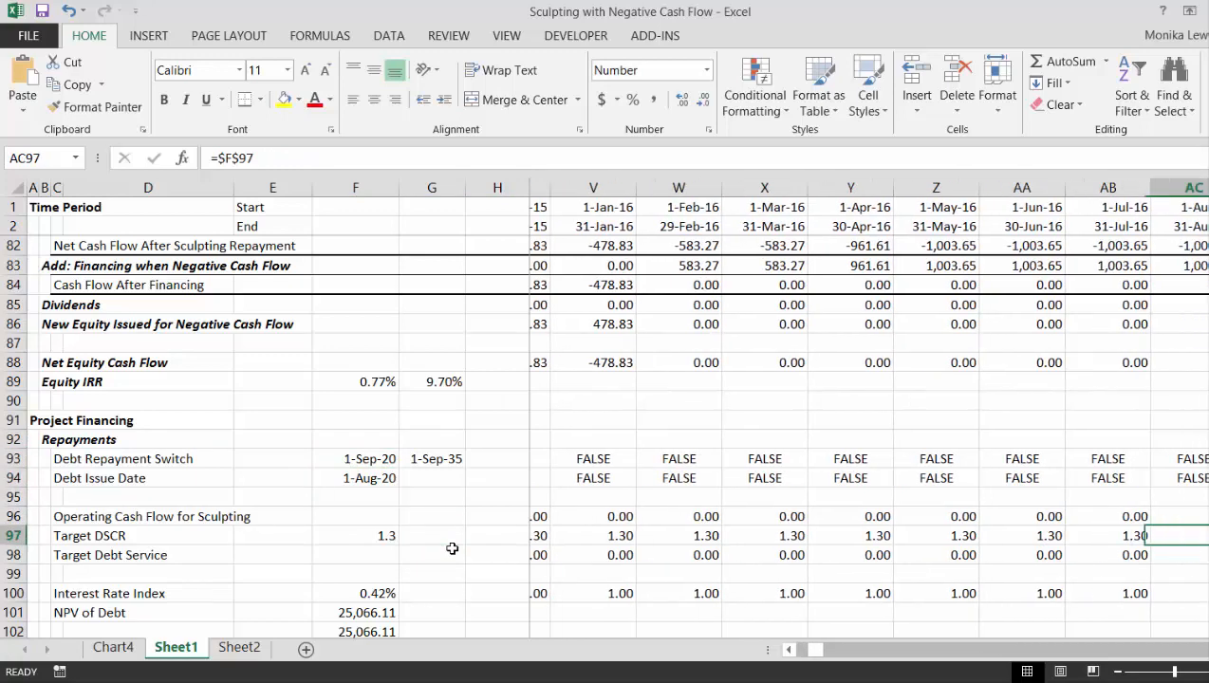
key(Right)
key(Right)
key(Right)
key(Right)
key(Right)
key(Right)
key(Right)
key(Right)
key(Right)
key(Right)
key(Right)
key(Right)
key(Right)
key(Right)
key(Right)
key(Right)
key(Right)
key(Right)
key(Right)
key(Right)
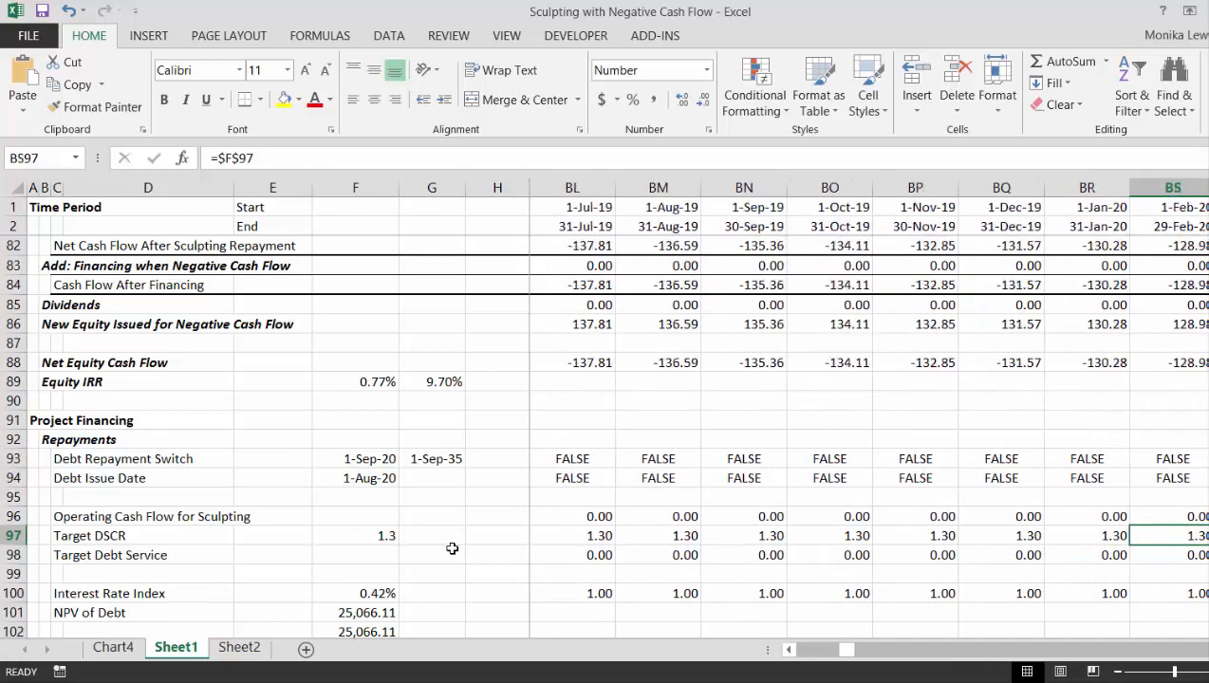
key(Left)
key(Left)
key(Left)
key(Left)
key(Left)
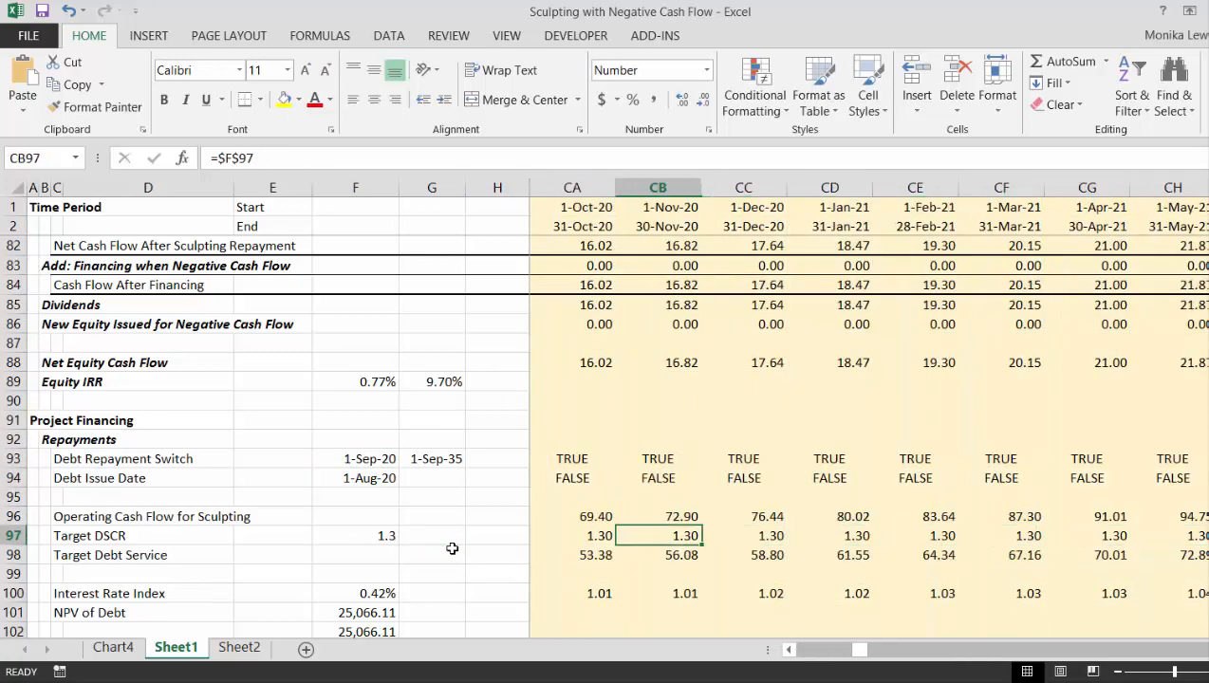
key(Right)
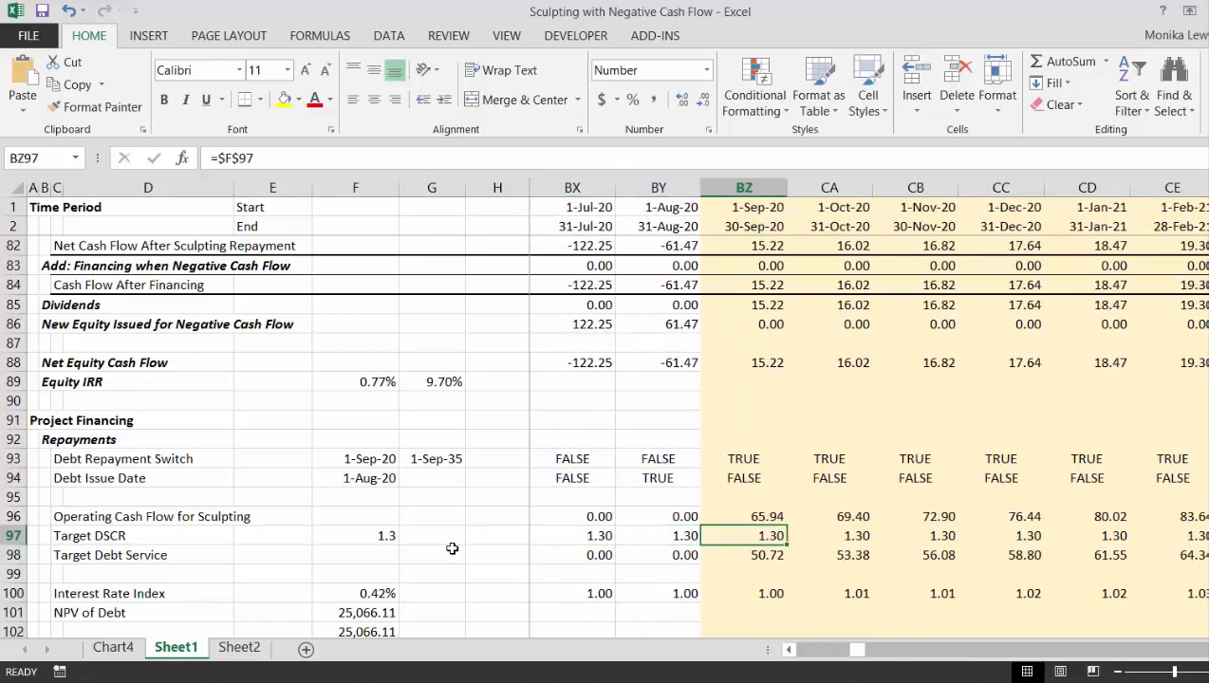
- Examine Net Cash Flow, Sculpting Repayment and Net Equity Cash Flow from September 2020 through early 2025
key(Up)
key(Up)
key(Up)
key(Up)
key(Up)
key(Up)
key(Up)
key(Up)
key(Up)
key(Up)
key(Up)
key(Up)
key(Up)
key(Up)
key(Up)
key(Up)
key(Up)
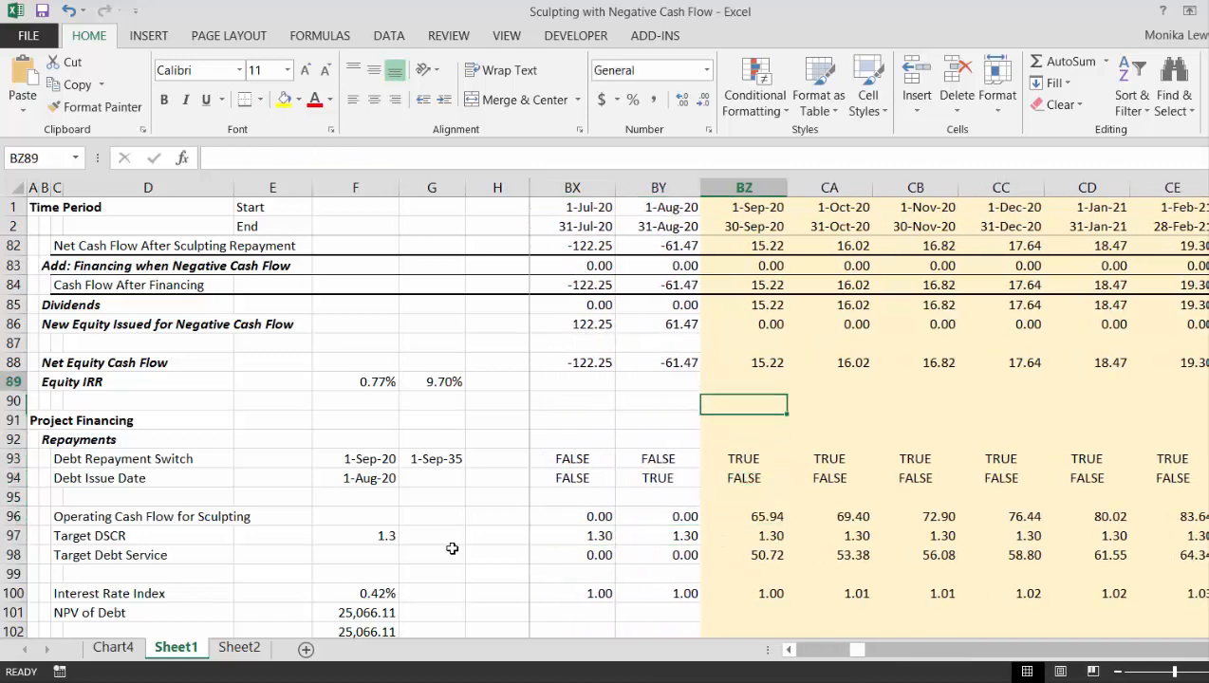
key(Right)
key(Right)
key(Right)
key(Right)
key(Right)
key(Right)
key(Right)
key(Right)
key(Right)
key(Right)
key(Right)
key(Right)
key(Right)
key(Right)
key(Right)
key(Right)
key(Right)
key(Right)
key(Right)
key(Right)
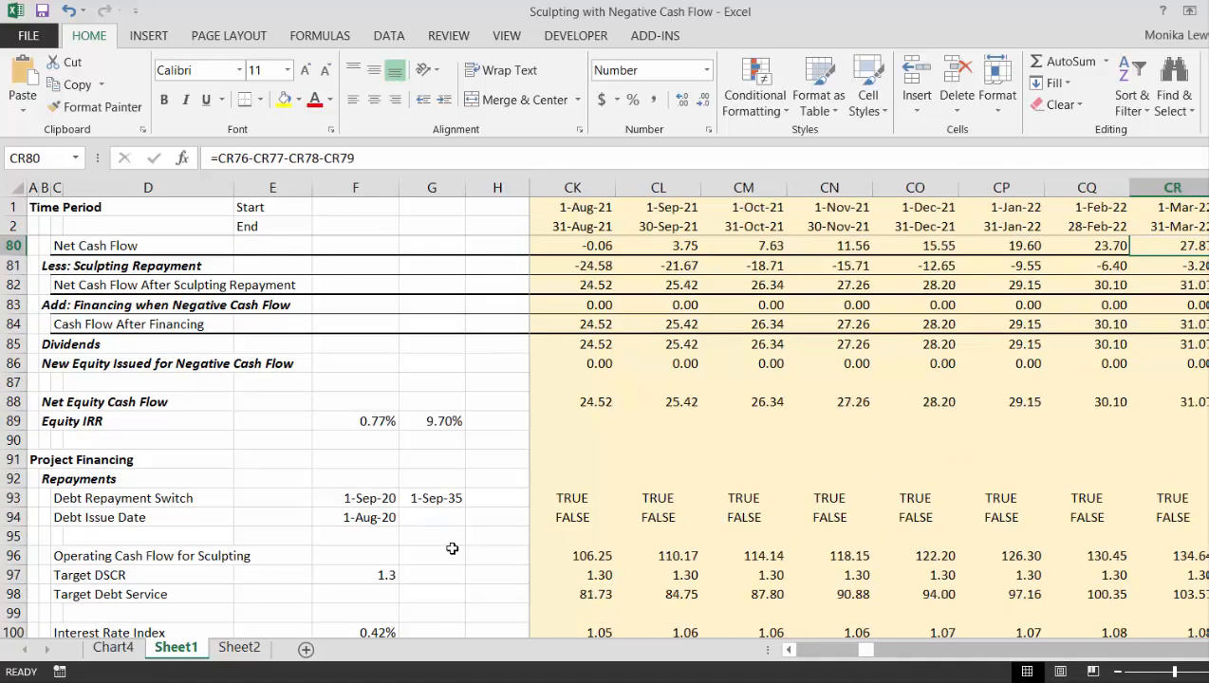
key(Right)
key(Right)
key(Right)
key(Right)
key(Right)
key(Right)
key(Right)
key(Right)
key(Right)
key(Right)
key(Right)
key(Right)
key(Right)
key(Right)
key(Right)
key(Right)
key(Right)
key(Right)
key(Right)
key(Right)
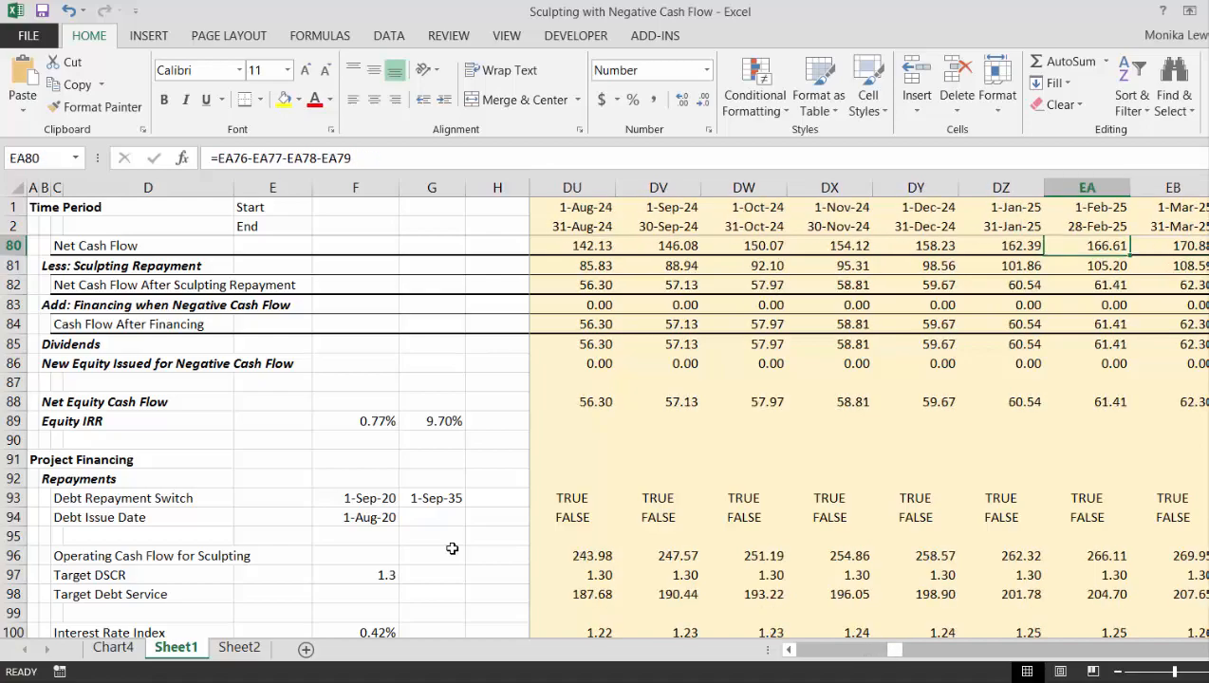
key(Left)
key(Left)
key(Left)
key(Left)
key(Left)
key(Left)
key(Left)
key(Left)
key(Left)
key(Left)
key(Left)
key(Left)
key(Left)
key(Left)
key(Left)
key(Left)
key(Left)
key(Left)
key(Left)
key(Left)
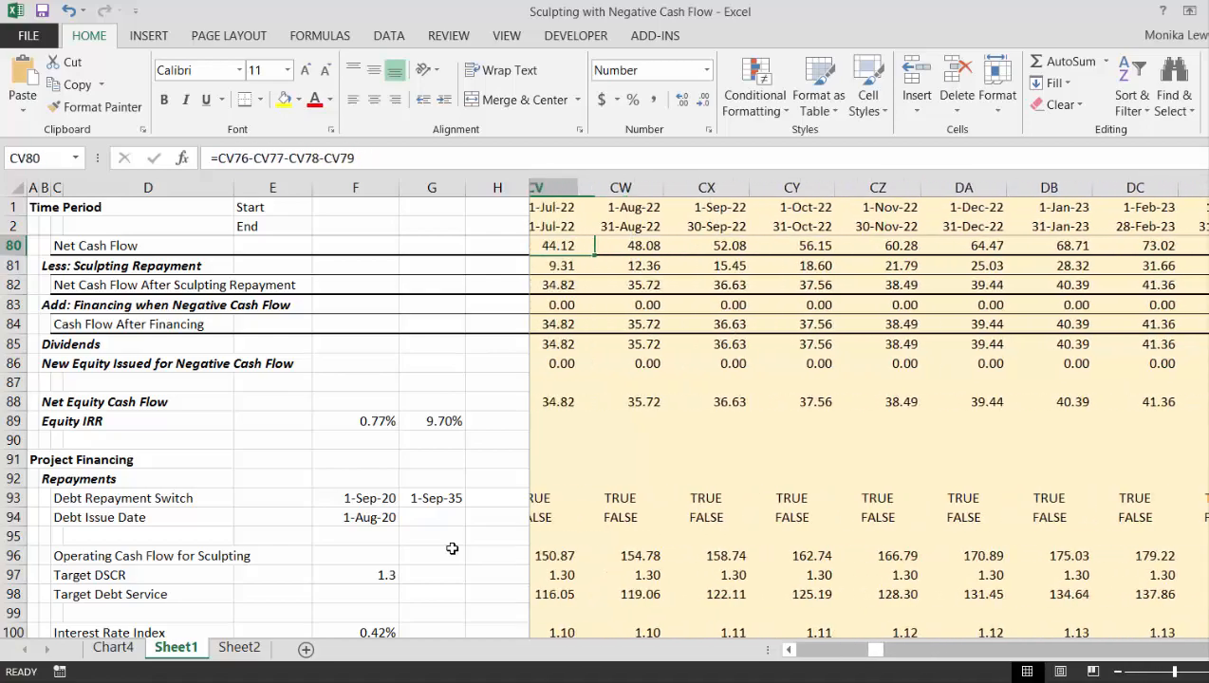
key(Left)
key(Left)
key(Left)
key(Left)
key(Left)
key(Left)
key(Left)
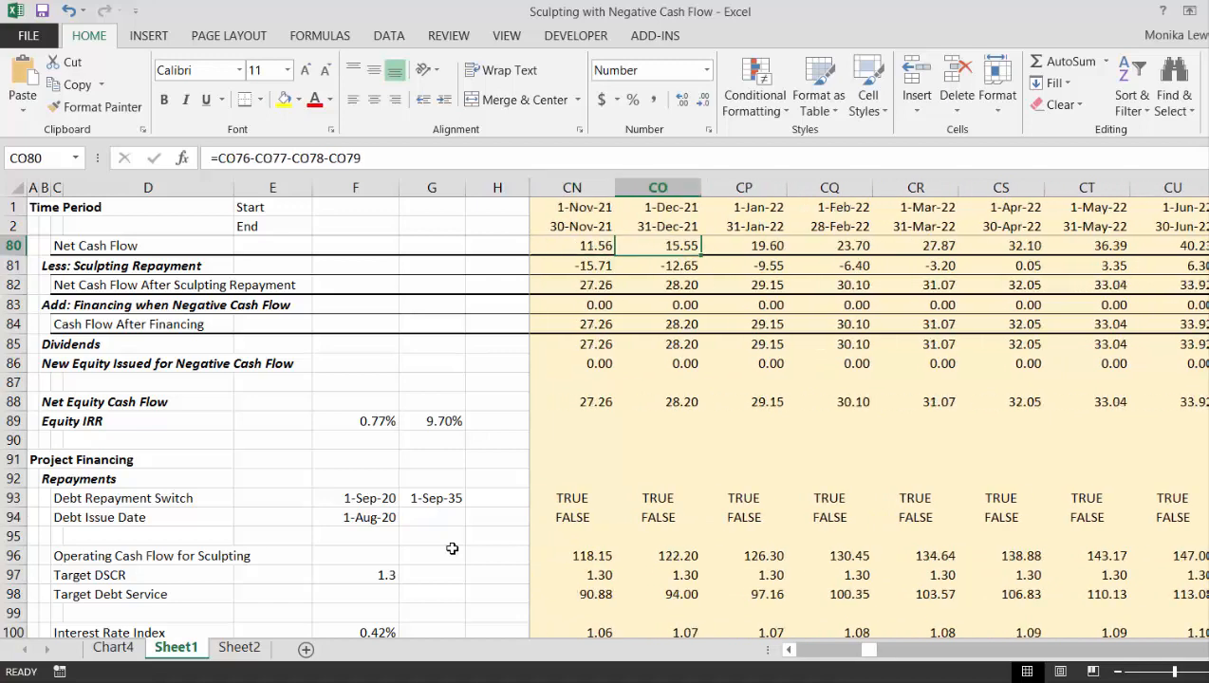
- Trace the December 2021 column from Net Cash Flow down to the Target DSCR and Interest Rate Index rows
key(Down)
key(Down)
key(Down)
key(Down)
key(Down)
key(Down)
key(Down)
key(Down)
key(Down)
key(Down)
key(Down)
key(Down)
key(Down)
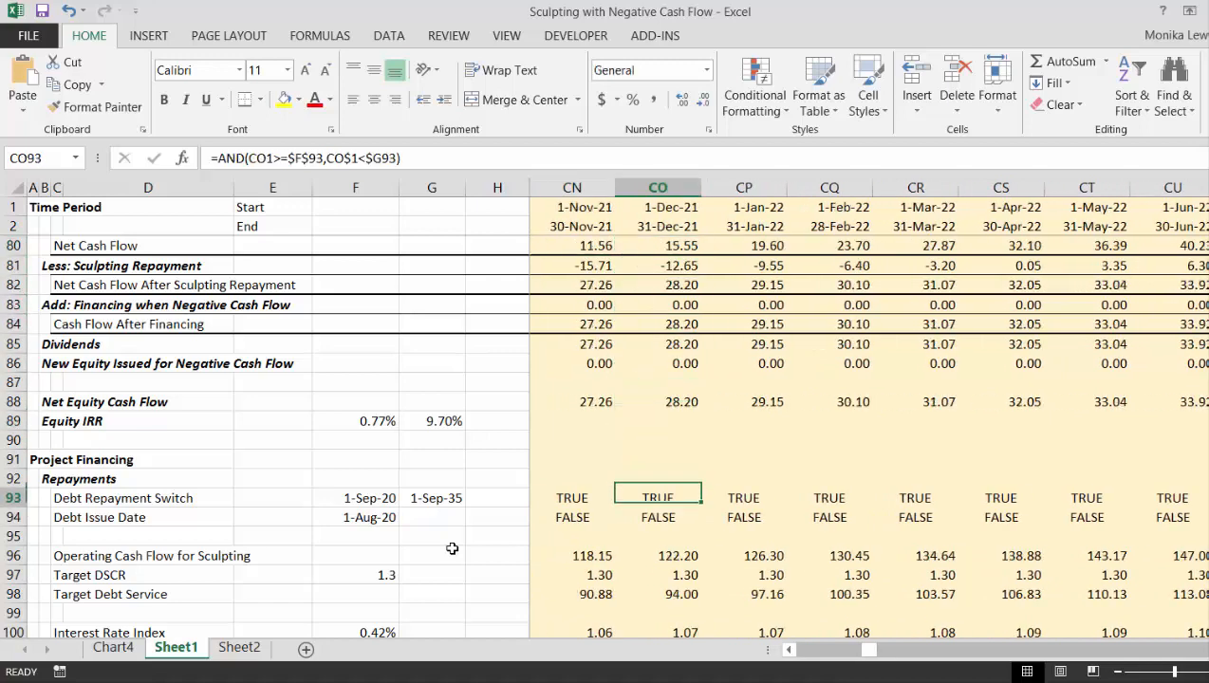
key(Down)
key(Down)
key(Down)
key(Down)
key(Down)
key(Down)
key(Down)
key(Down)
key(Down)
key(Down)
key(Up)
key(Up)
key(Up)
key(Up)
key(Up)
key(Up)
key(Up)
key(Up)
key(Up)
key(Up)
key(Up)
key(Up)
key(Up)
key(Up)
key(Up)
key(Up)
key(Up)
key(Up)
key(Up)
key(Up)
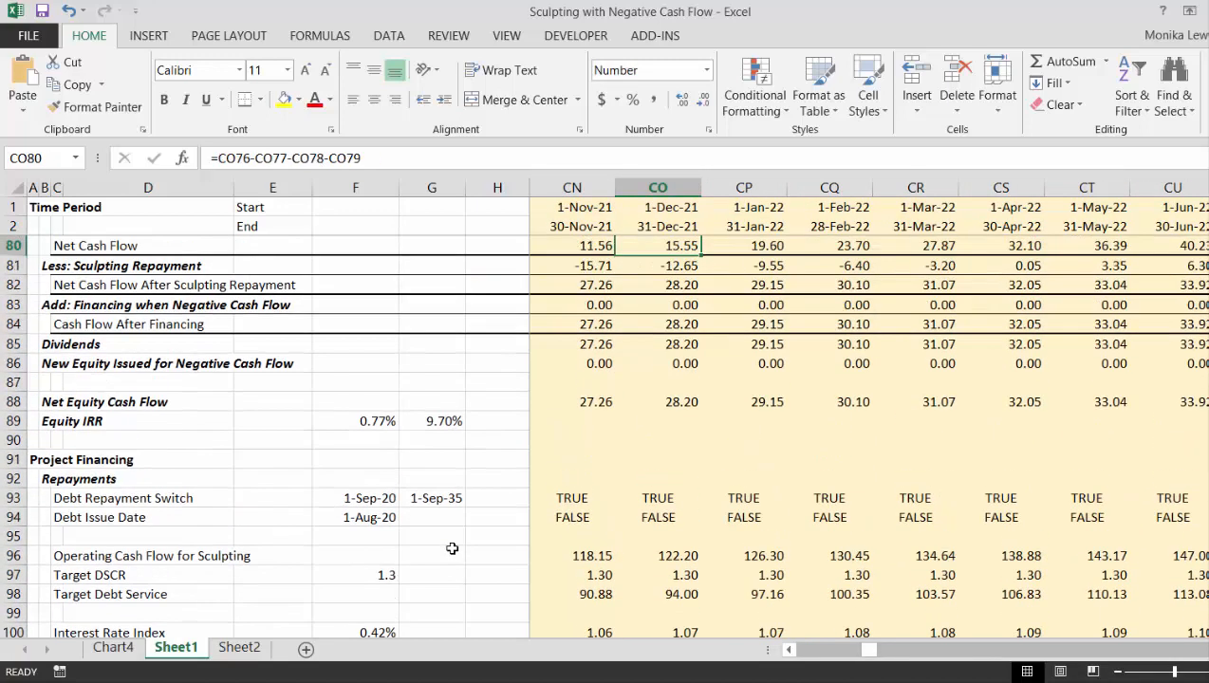
key(Down)
key(Down)
key(Down)
key(Down)
key(Down)
key(Down)
key(Down)
key(Down)
key(Down)
key(Down)
key(Down)
key(Down)
key(Down)
key(Down)
key(Down)
key(Down)
key(Down)
key(Down)
key(Down)
key(Down)
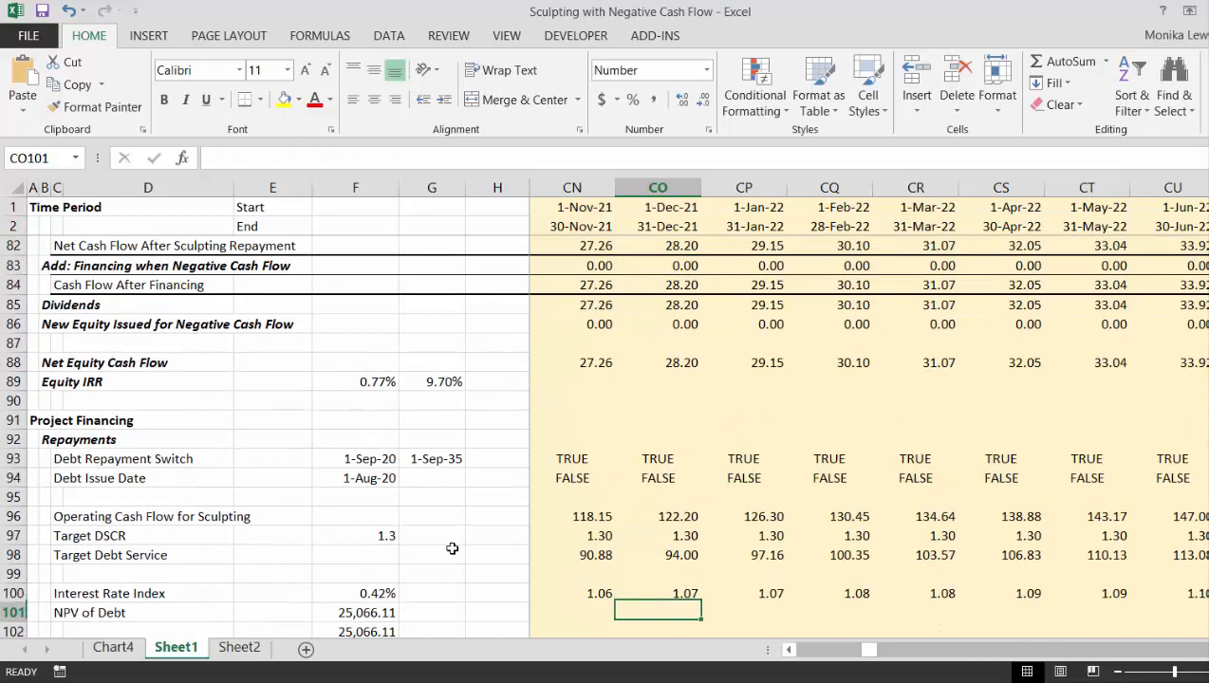
- Overwrite the Target DSCR with 1 for each month from September 2020 through February 2021
key(Up)
key(Up)
key(Up)
key(Up)
key(Left)
key(Left)
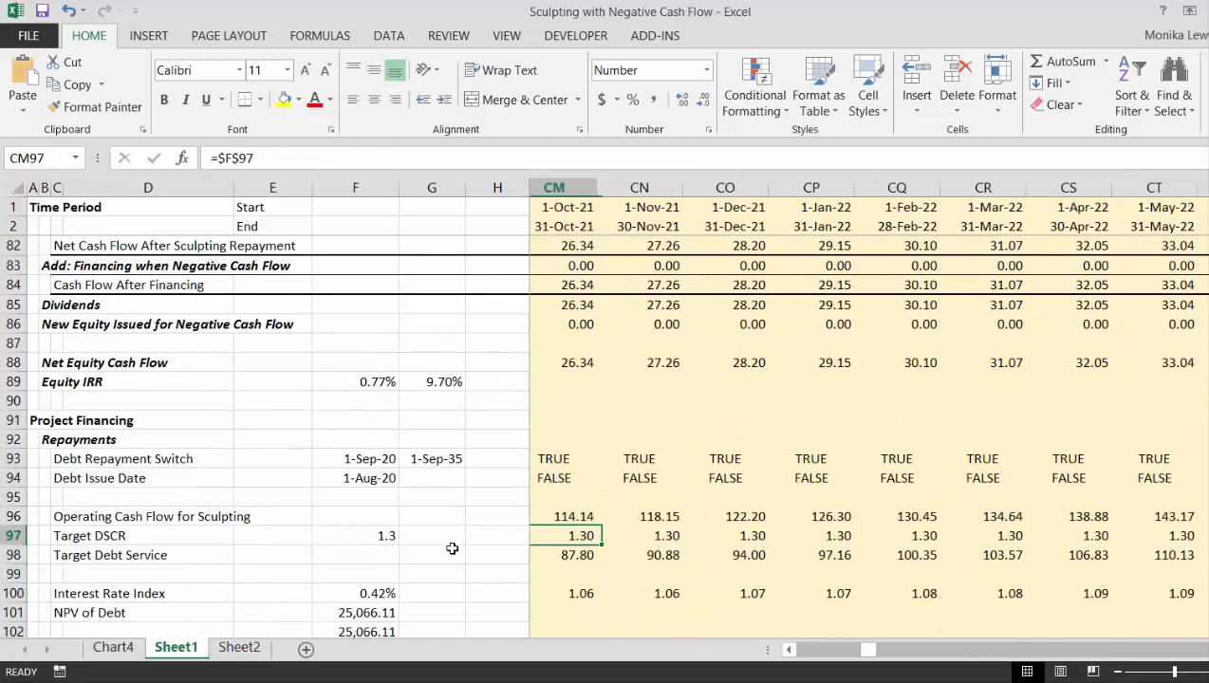
key(Left)
key(Left)
key(Left)
key(Left)
key(Left)
key(Left)
key(Left)
key(Left)
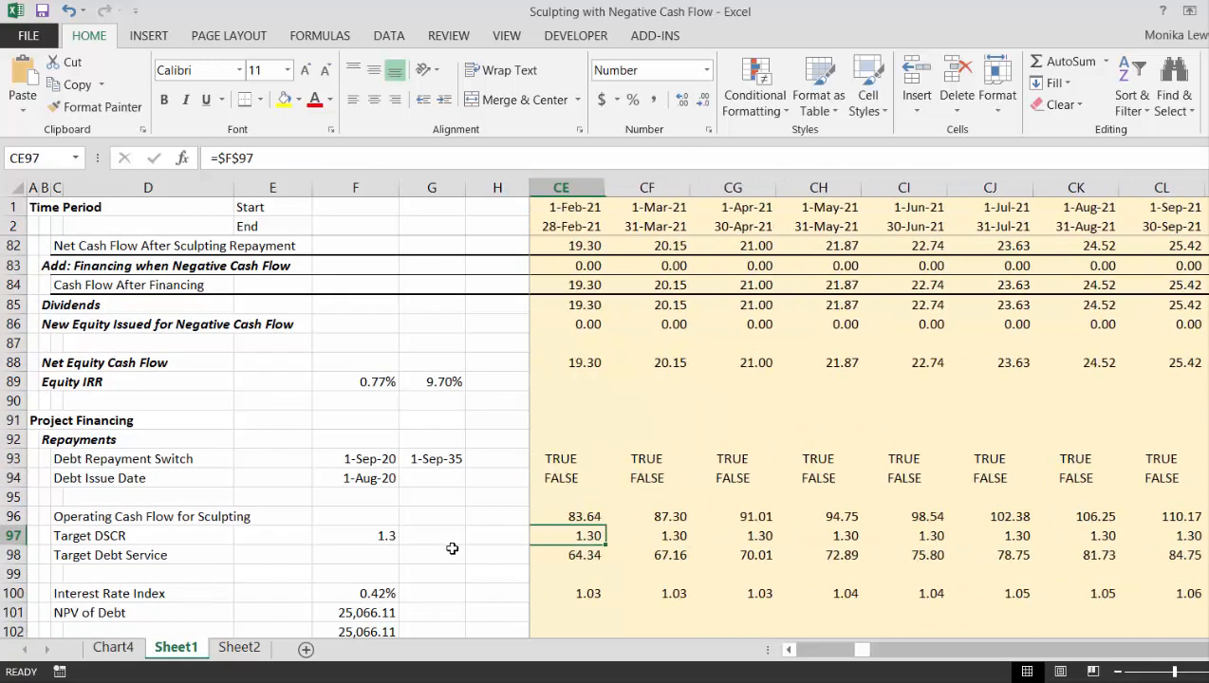
key(Left)
key(Left)
key(Left)
key(Left)
key(Left)
key(Left)
key(Left)
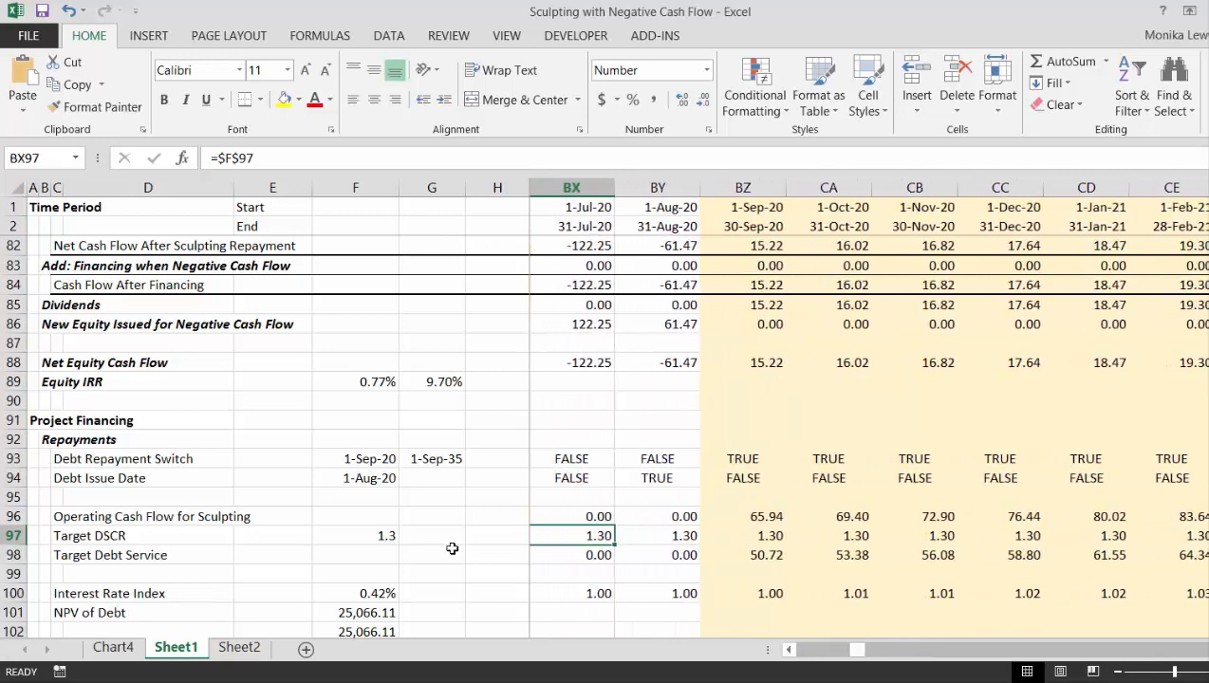
key(Right)
key(Right)
text(1)
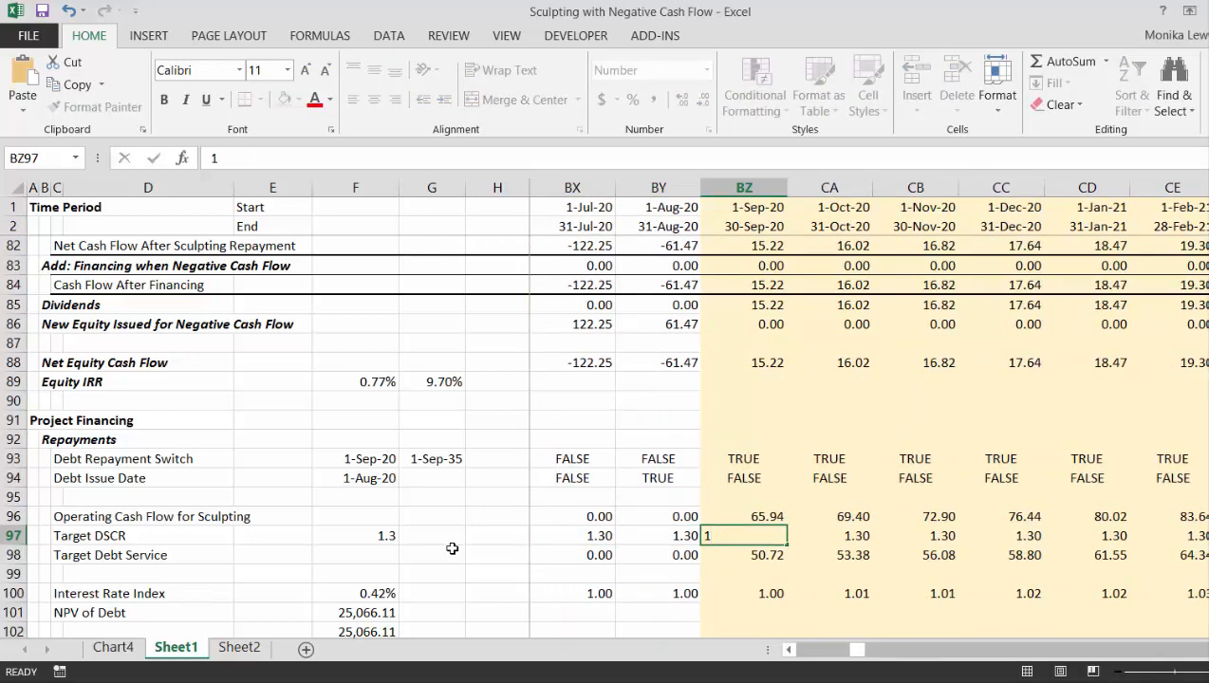
key(Right)
text(1)
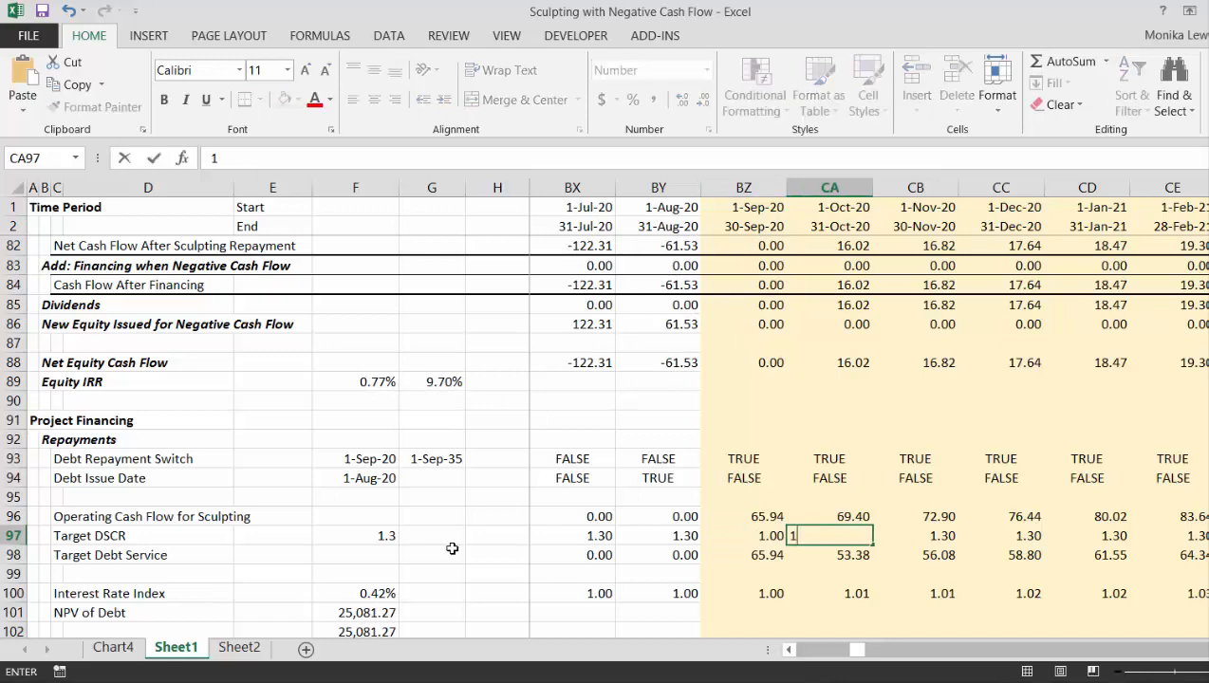
key(Right)
text(1)
key(Right)
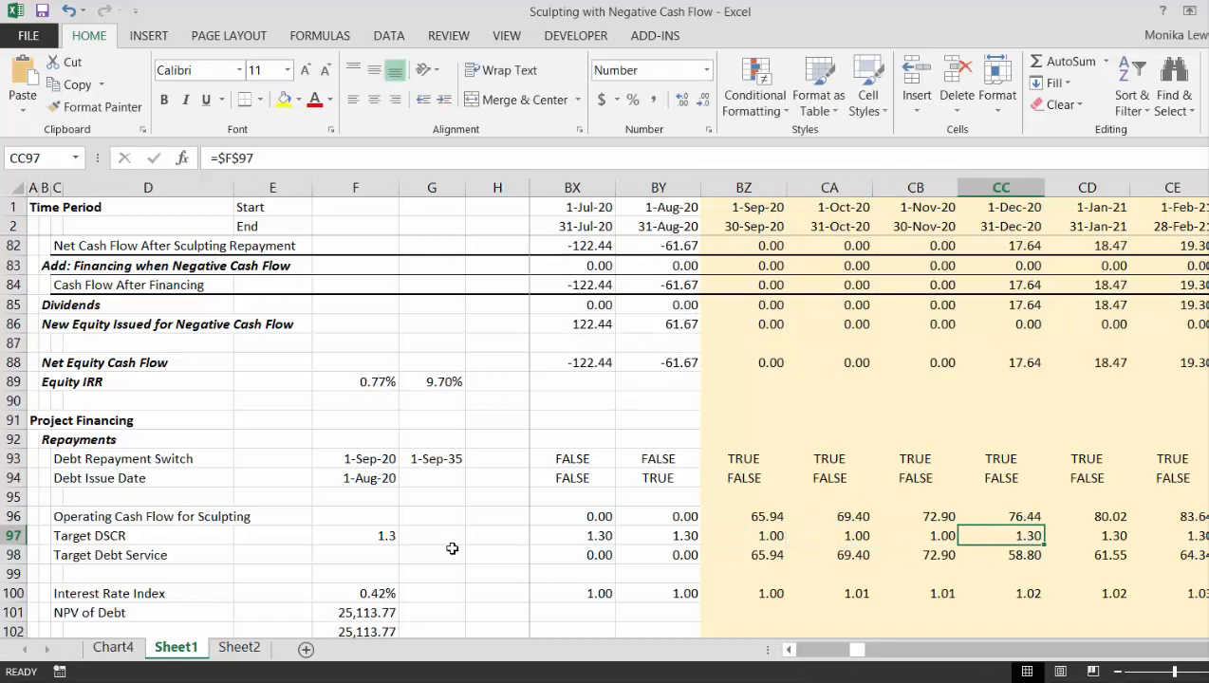
text(1)
key(Right)
text(1)
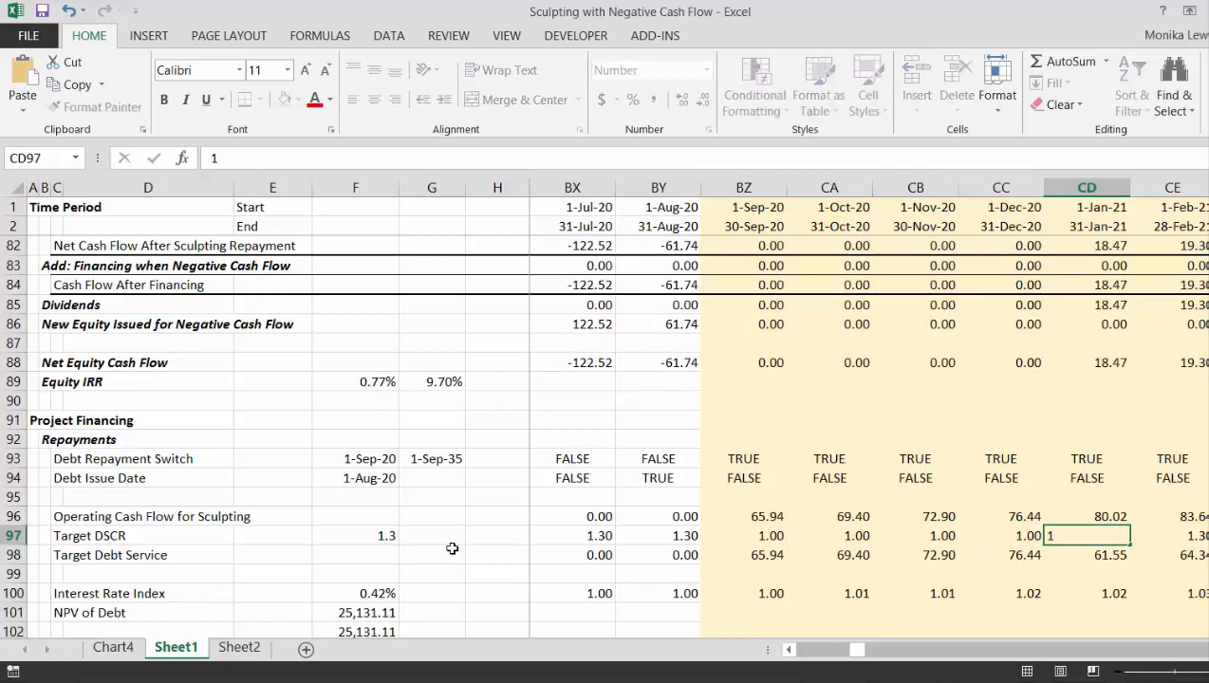
key(Right)
text(1)
key(Right)
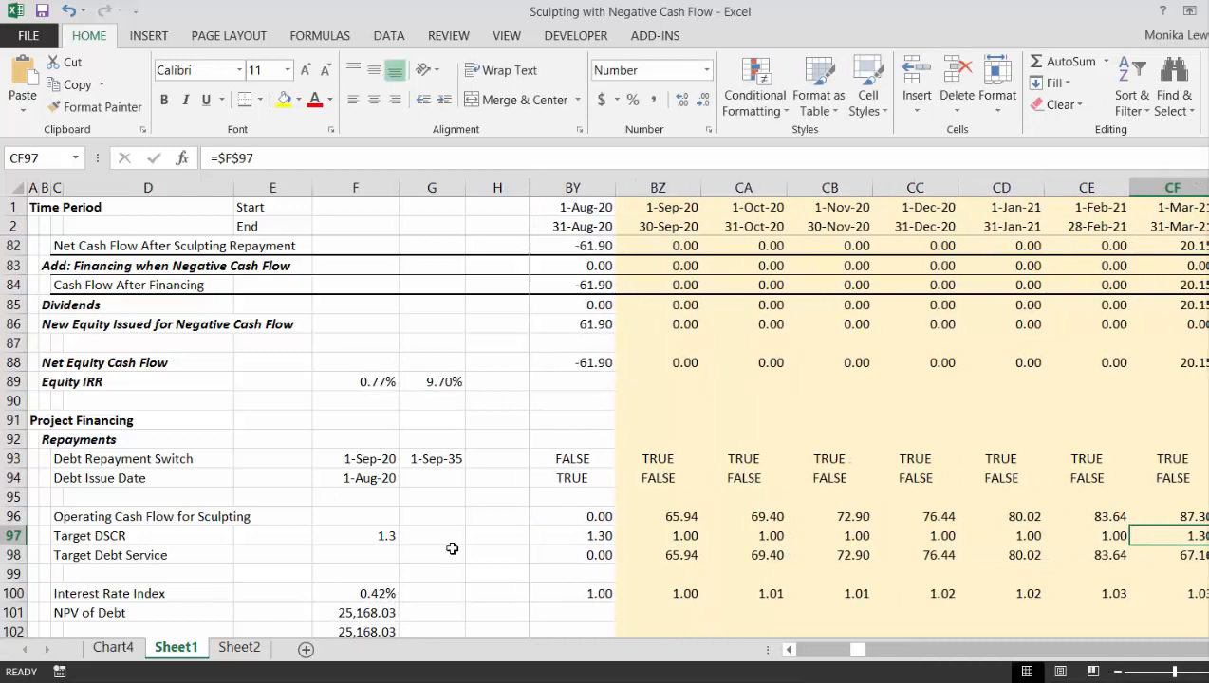
- Continue overwriting the Target DSCR with 1 for each month from March 2021 through September 2021
key(Down)
key(Down)
key(Down)
key(Down)
key(Down)
key(Down)
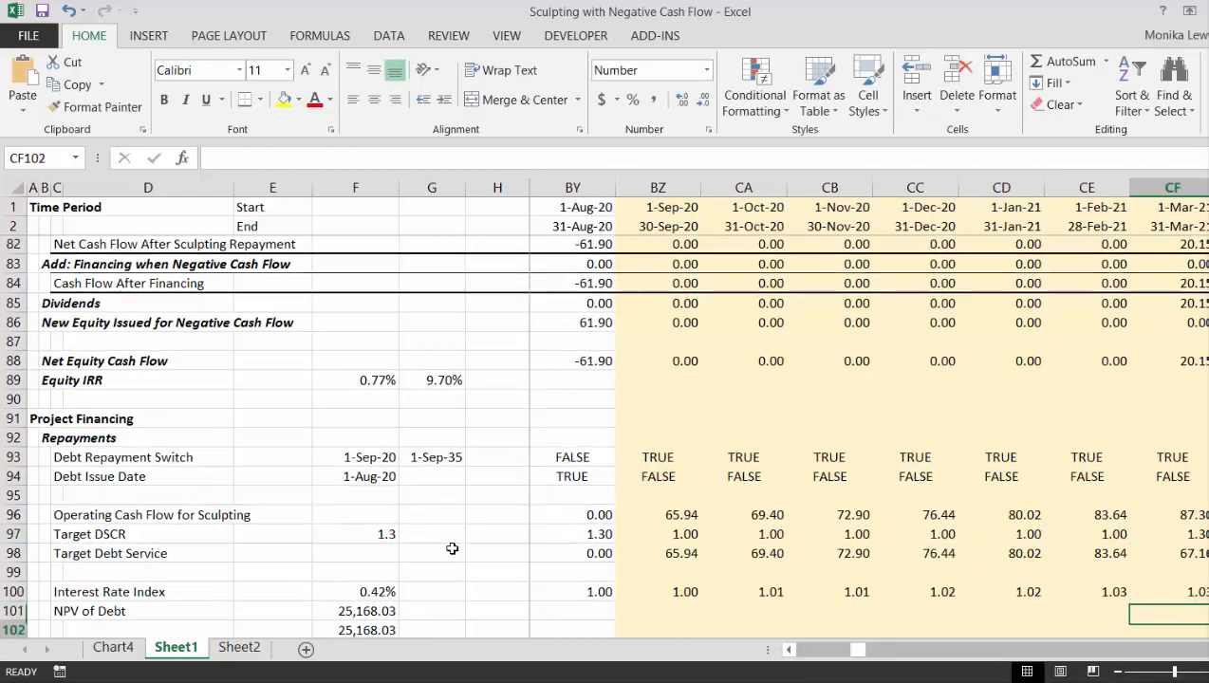
key(Up)
key(Up)
key(Up)
key(Up)
key(Up)
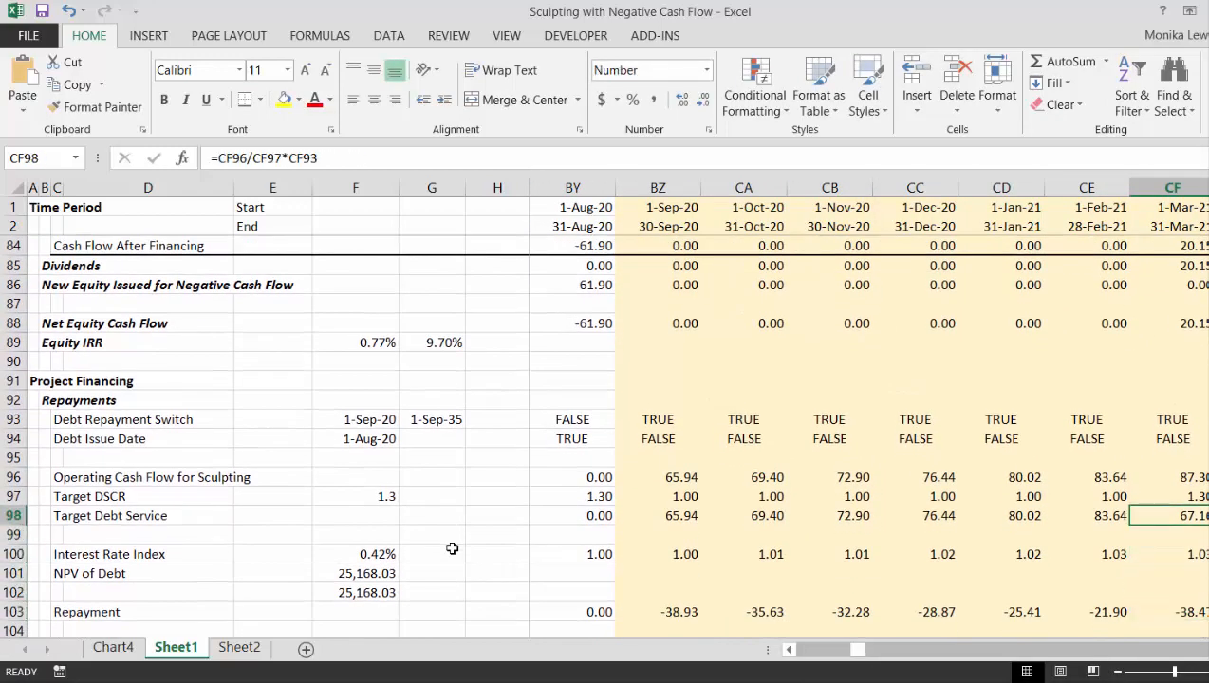
text(1)
key(Right)
text(1)
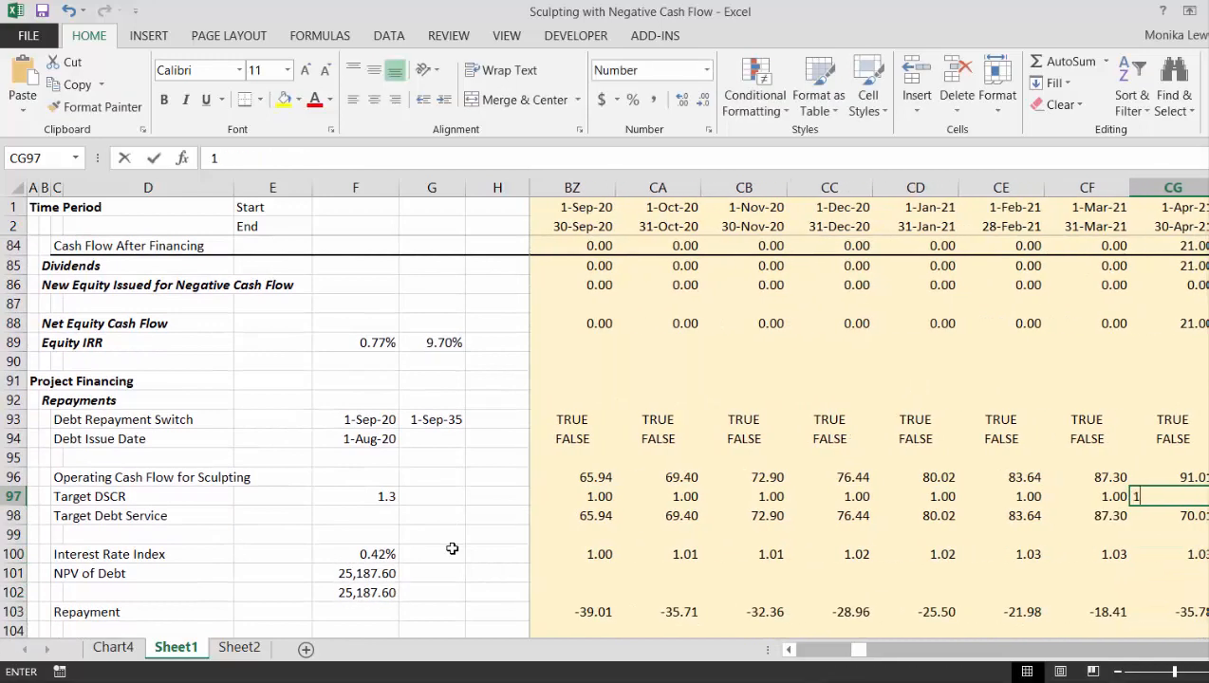
key(Right)
text(1)
key(Right)
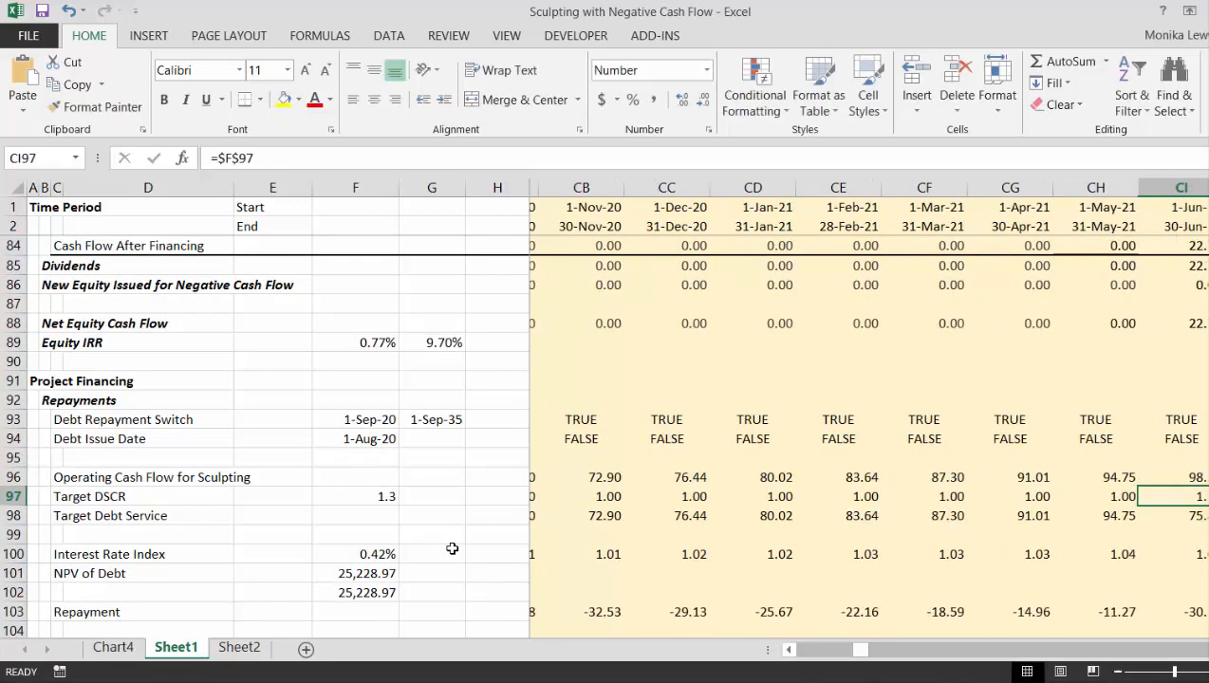
text(1)
key(Right)
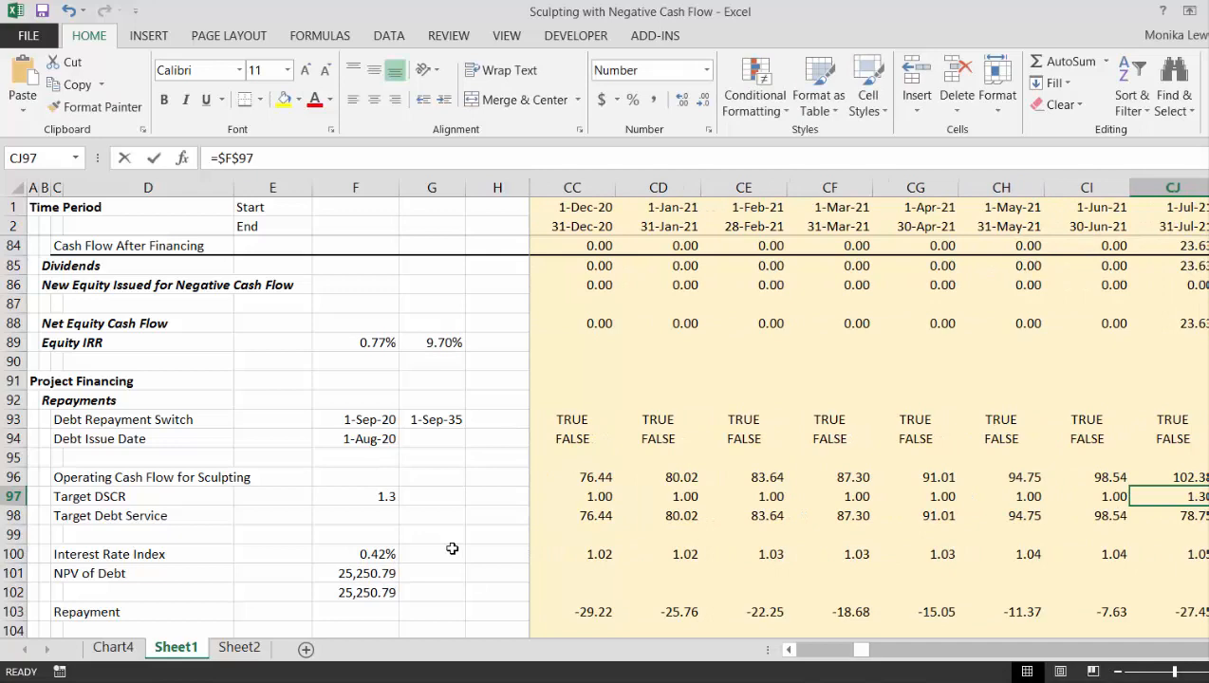
text(1)
key(Right)
text(1)
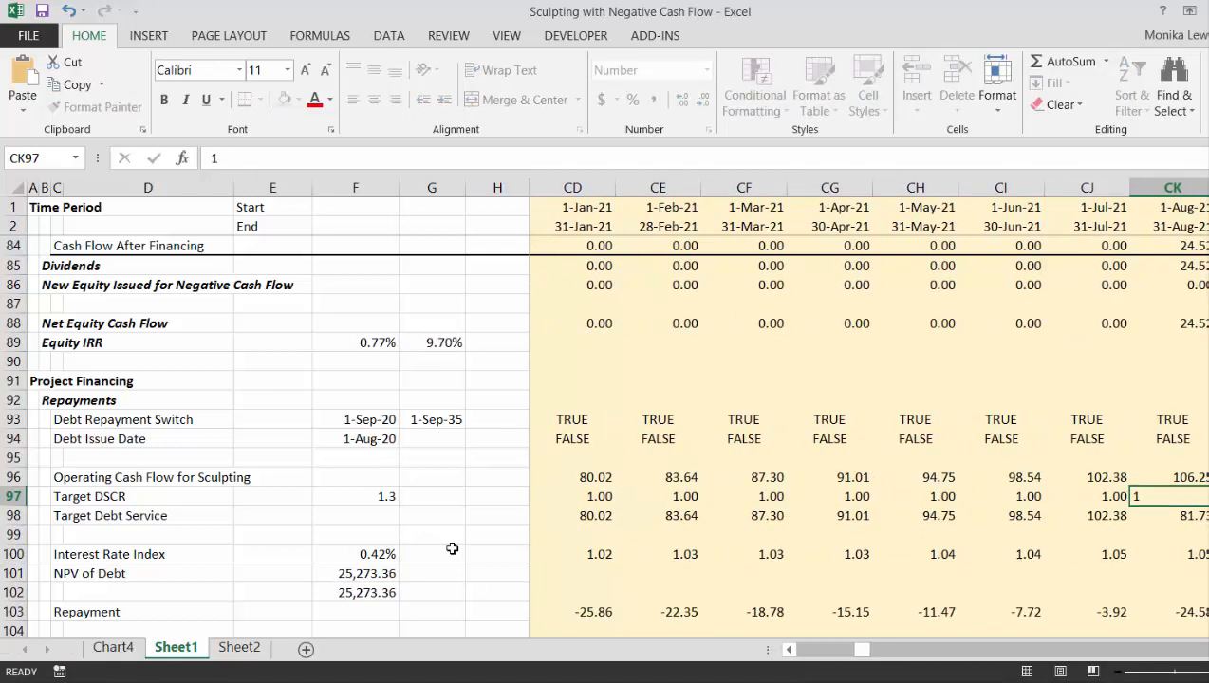
key(Right)
text(1)
key(Right)
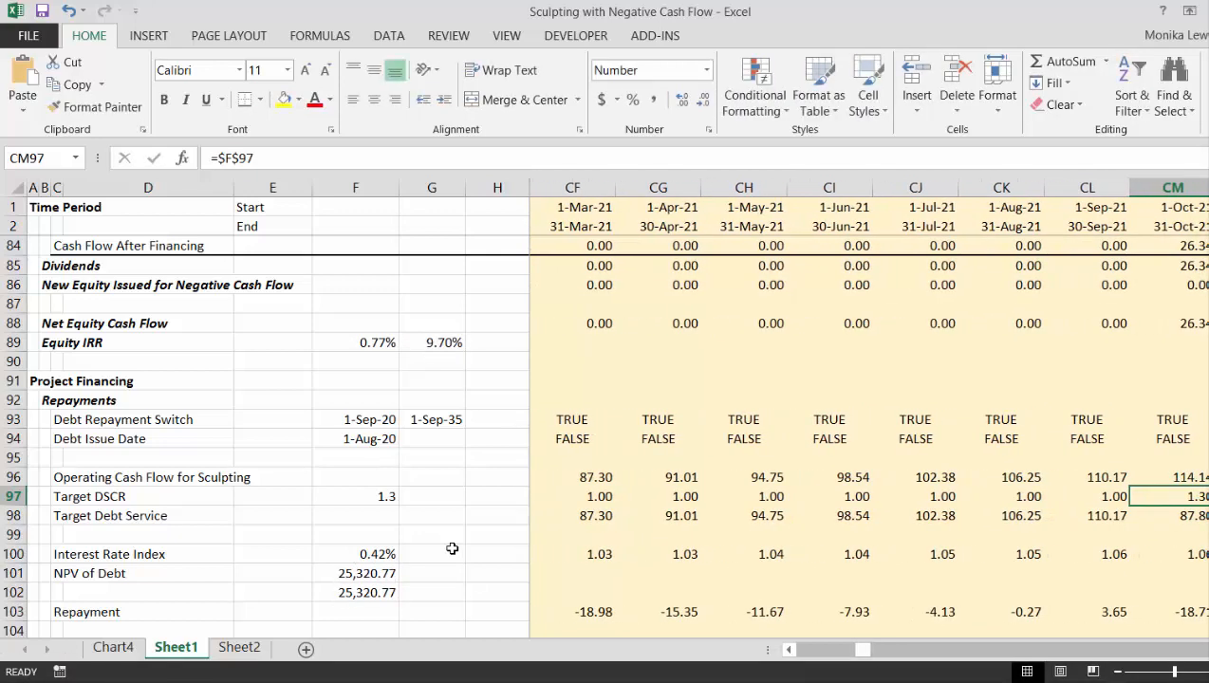
- Test a Target DSCR of 1.3 for September 2021, and set it back to 1
key(Left)
key(Left)
key(Left)
key(Right)
key(Right)
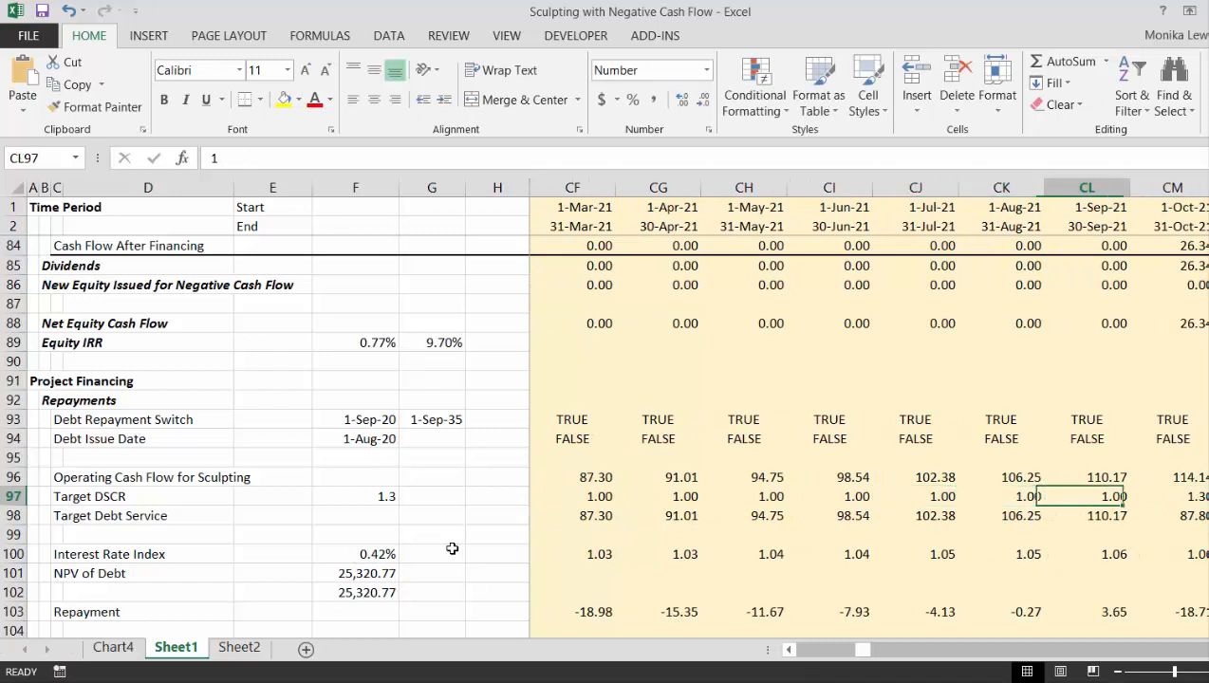
text(1.3)
key(Return)
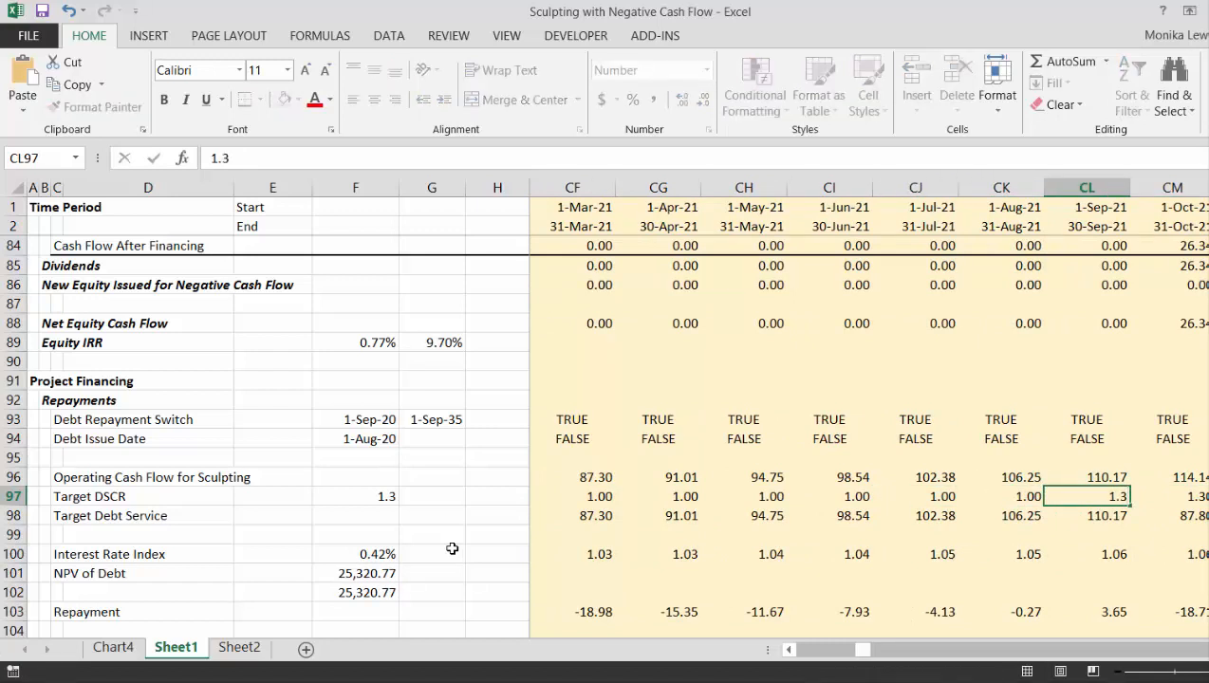
key(Up)
text(1)
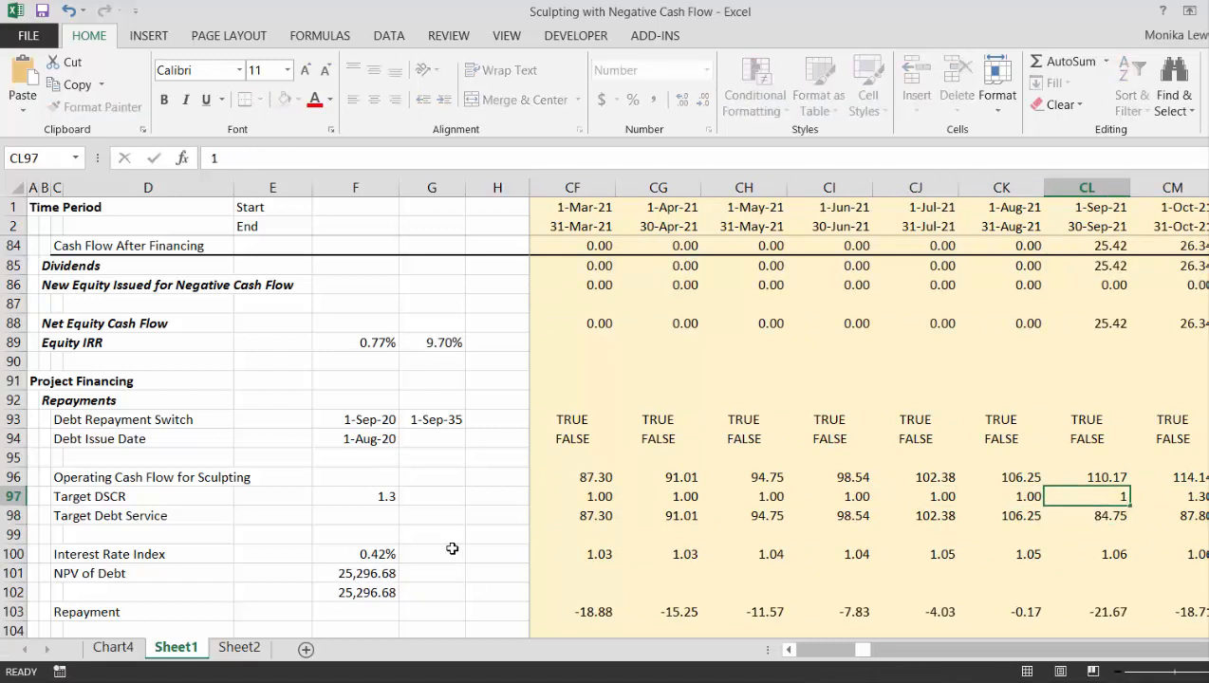
key(Return)
- Try Target DSCR values of 1.1 and 1.05 for September 2021
key(Up)
text(1.1)
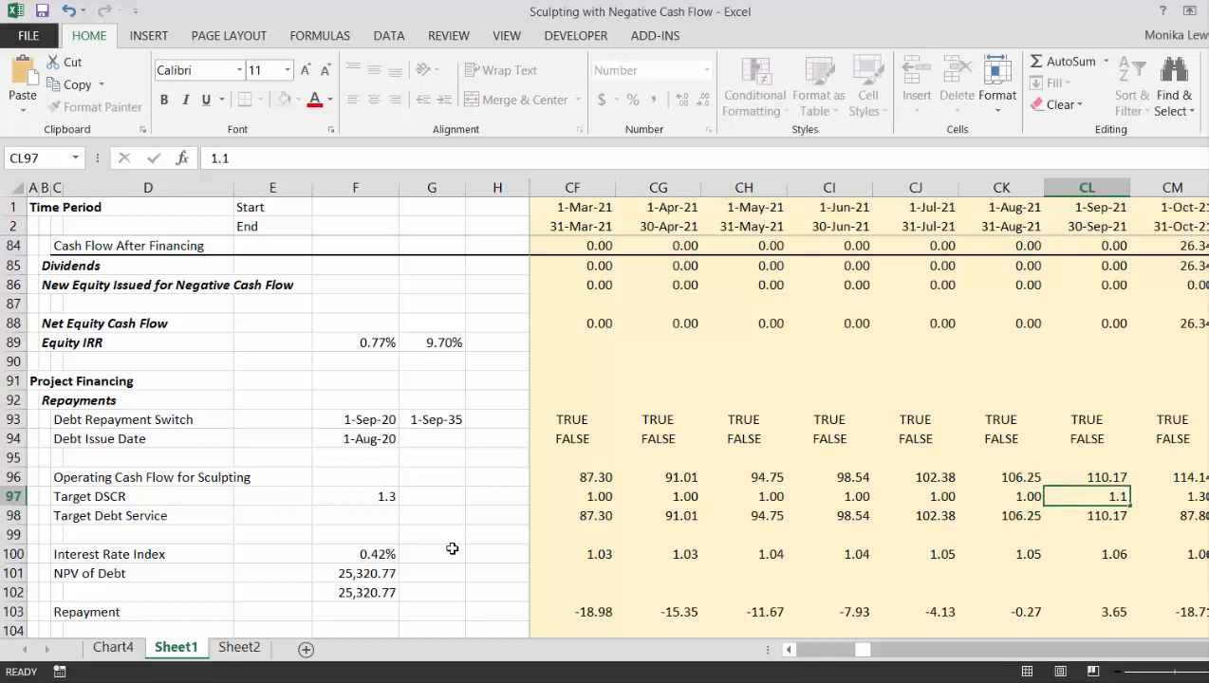
key(Return)
key(Up)
text(1.)
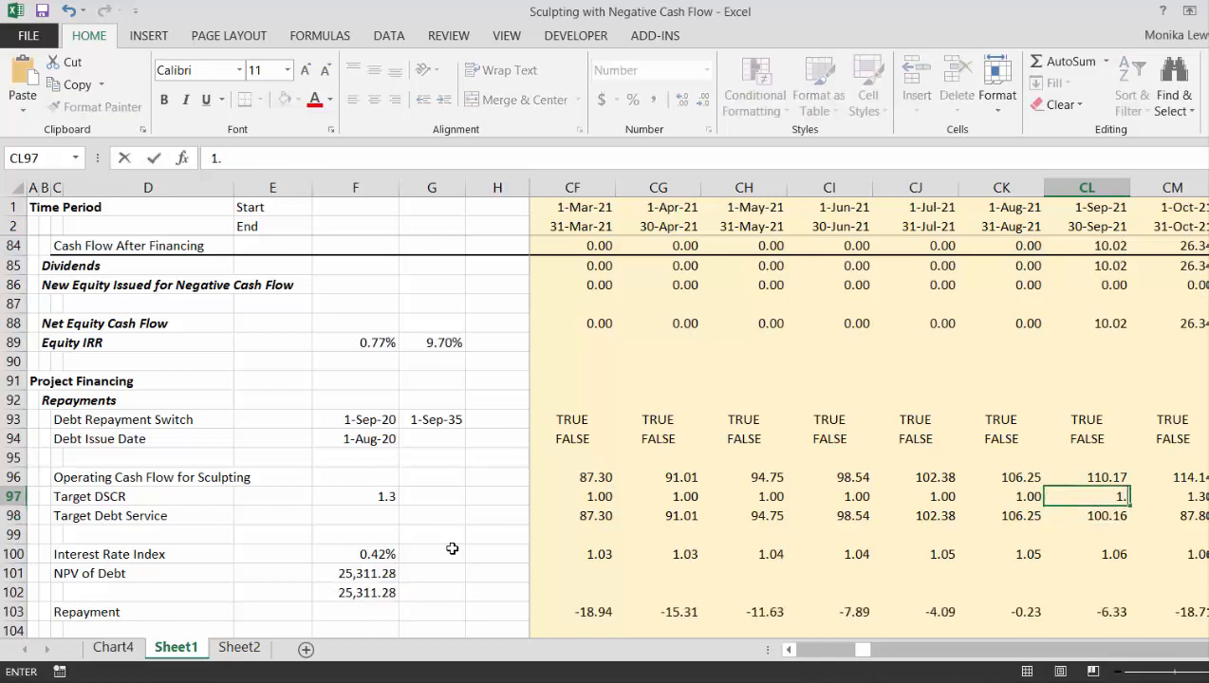
text(05)
key(Return)
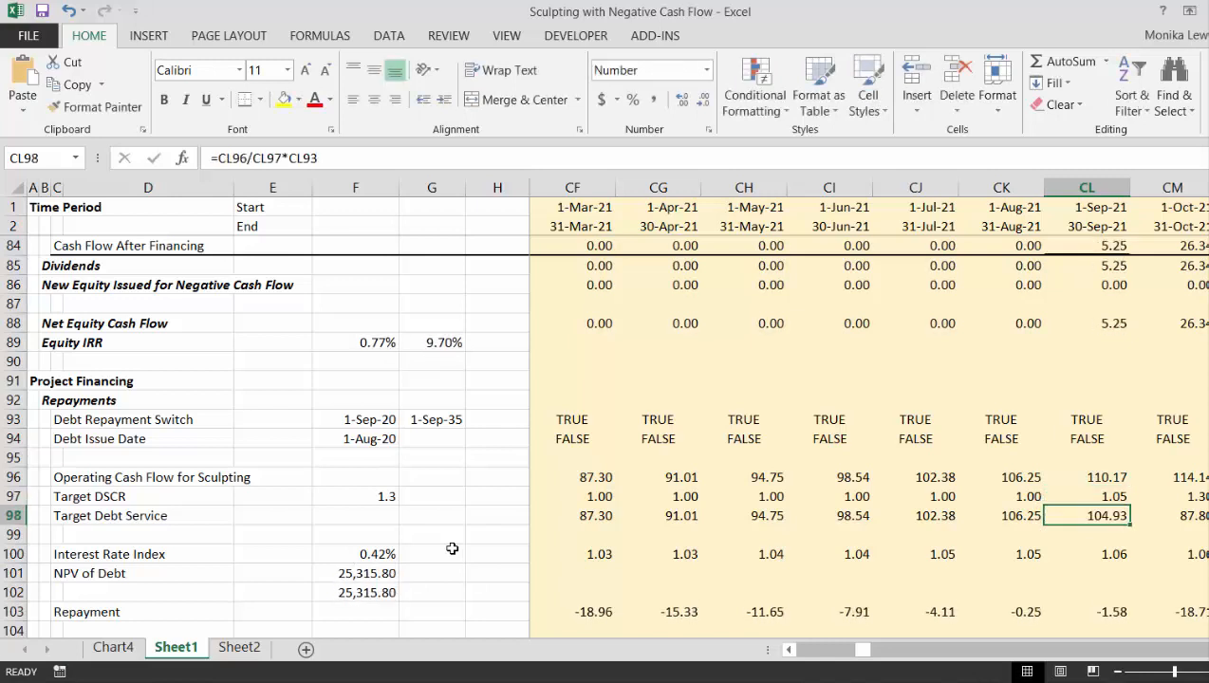
- Set the September 2021 Target DSCR to 1.001
key(Up)
text(1.0)
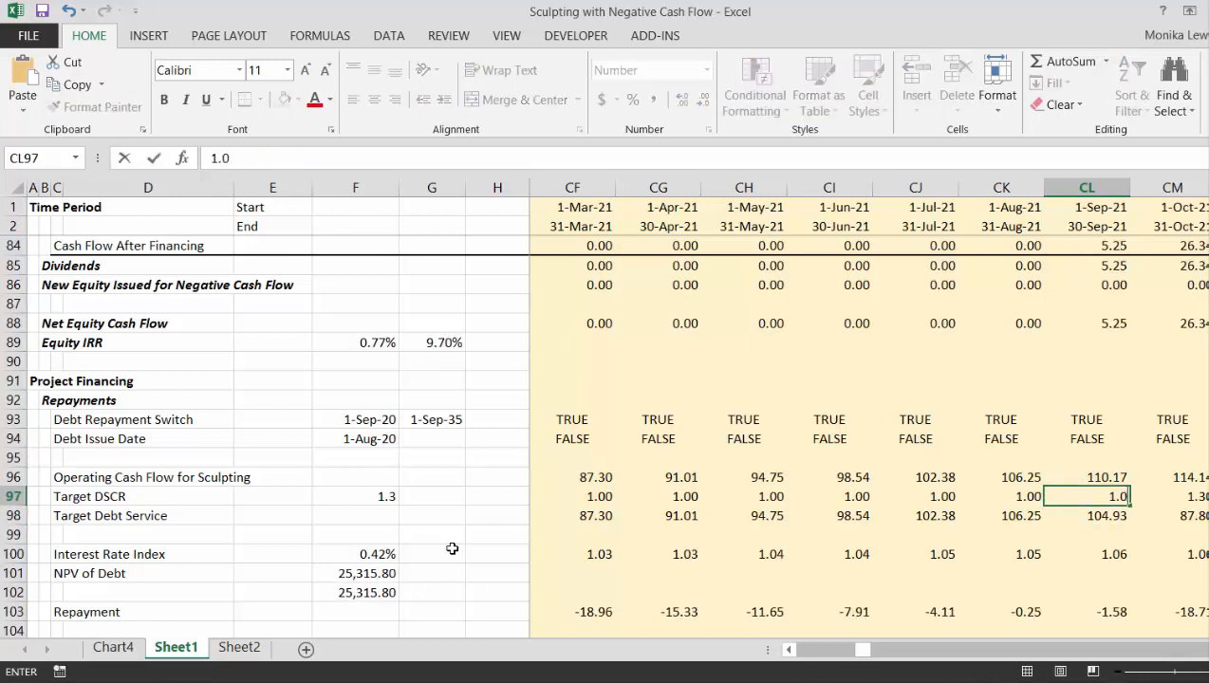
text(01)
key(Return)
key(Up)
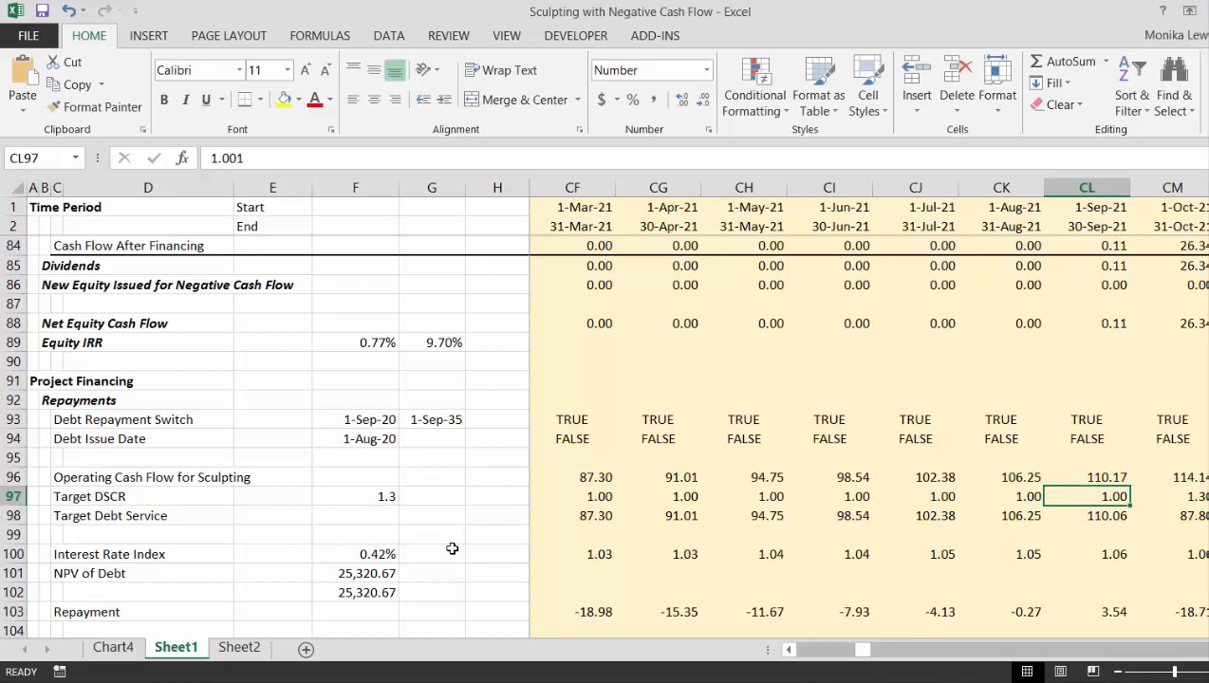
- Overwrite the Target DSCR with 1 for each month from October 2021 through March 2022
key(Right)
text(1)
key(Right)
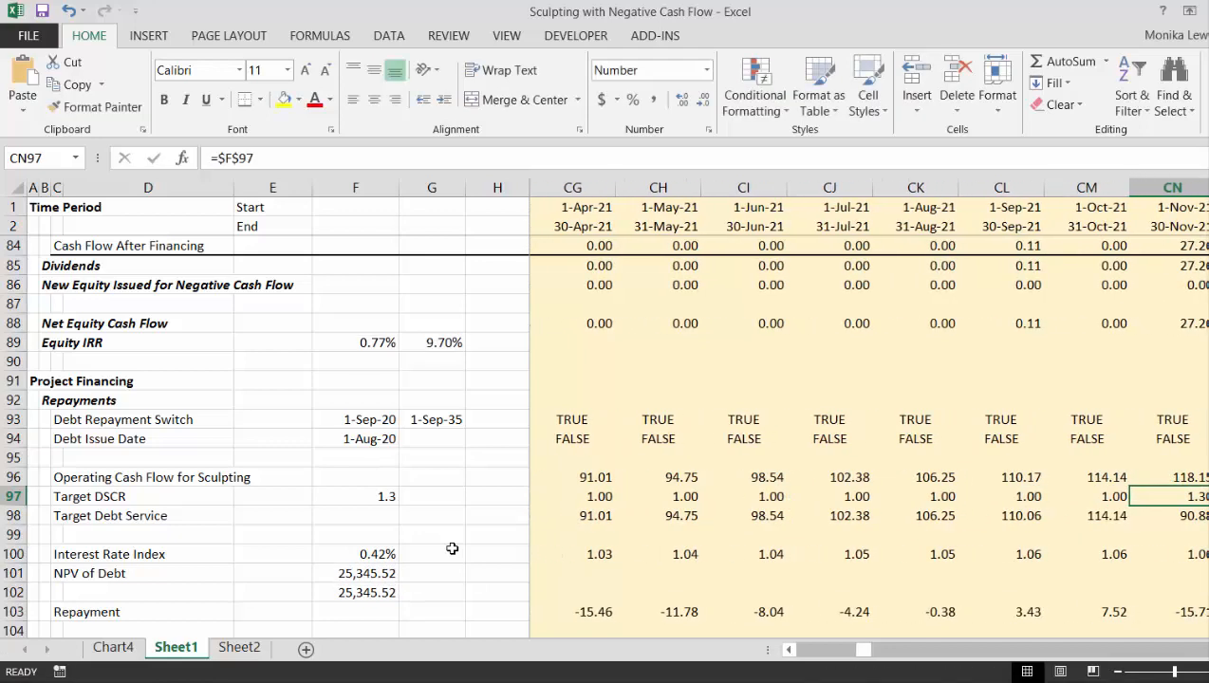
text(1)
key(Right)
text(1)
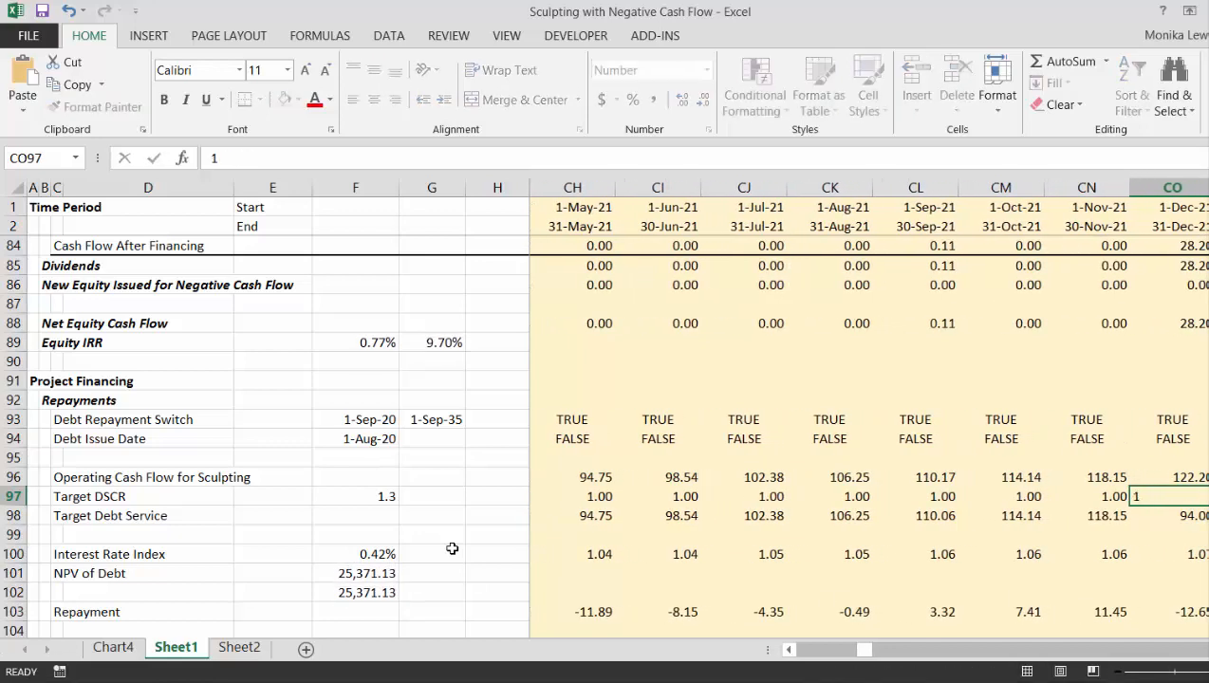
key(Right)
text(1)
key(Right)
text(1)
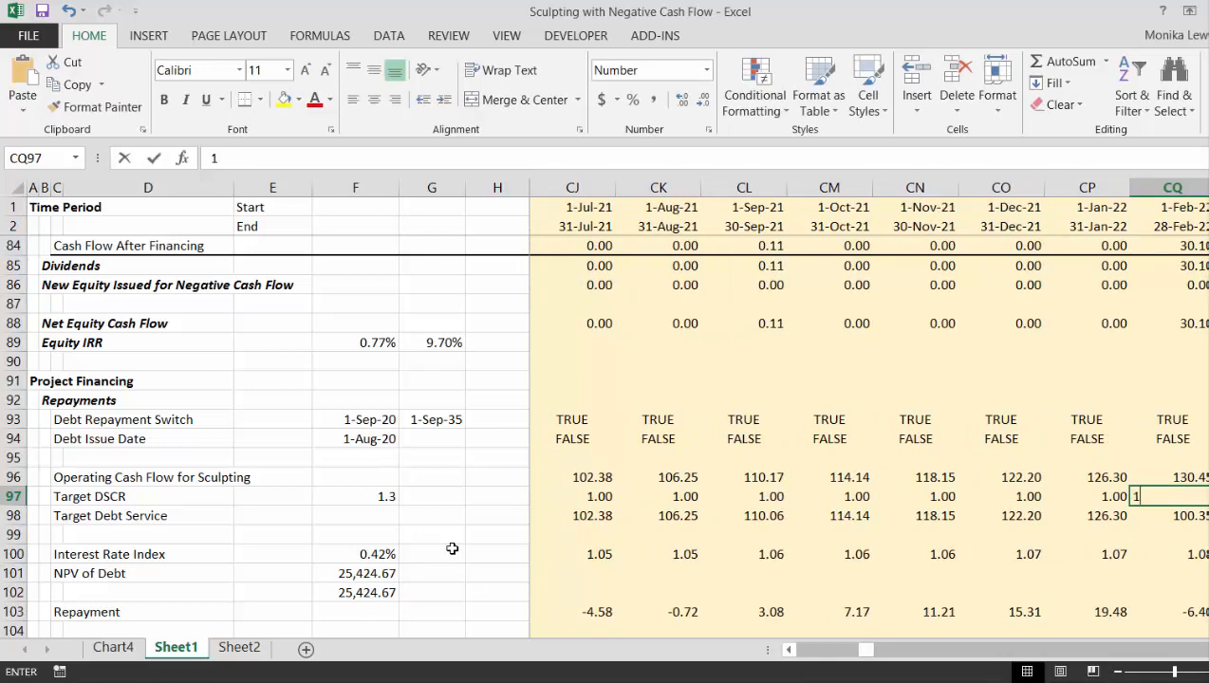
key(Right)
text(1)
key(Right)
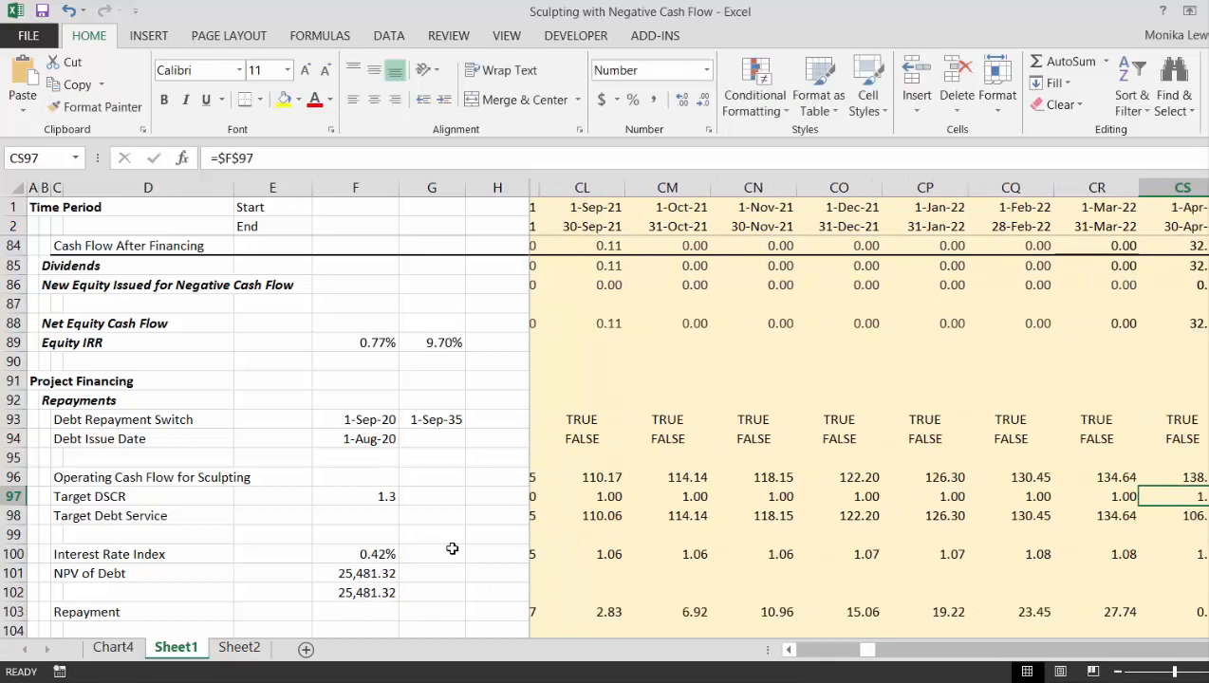
- Try a September 2020 Target DSCR formula that returns 1 when that month's repayment is negative and $F$97 otherwise: =IF(BZ103<0,1,$F$97)
key(Left)
key(Left)
key(Left)
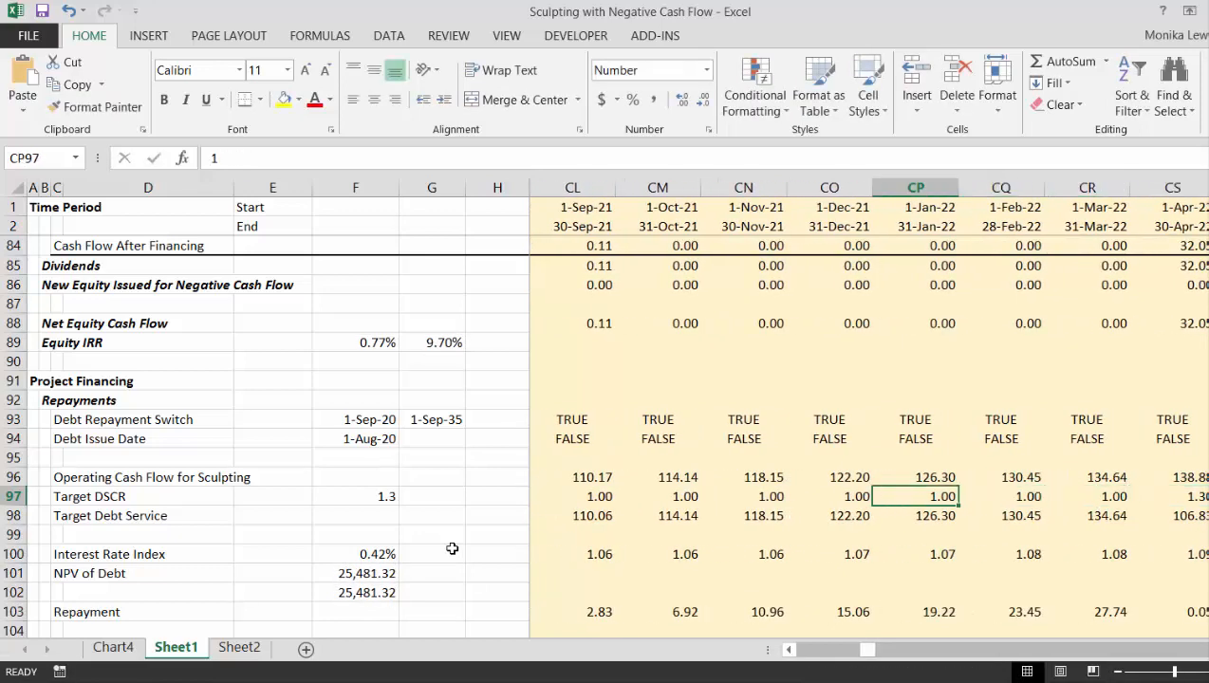
key(Left)
key(Left)
key(Left)
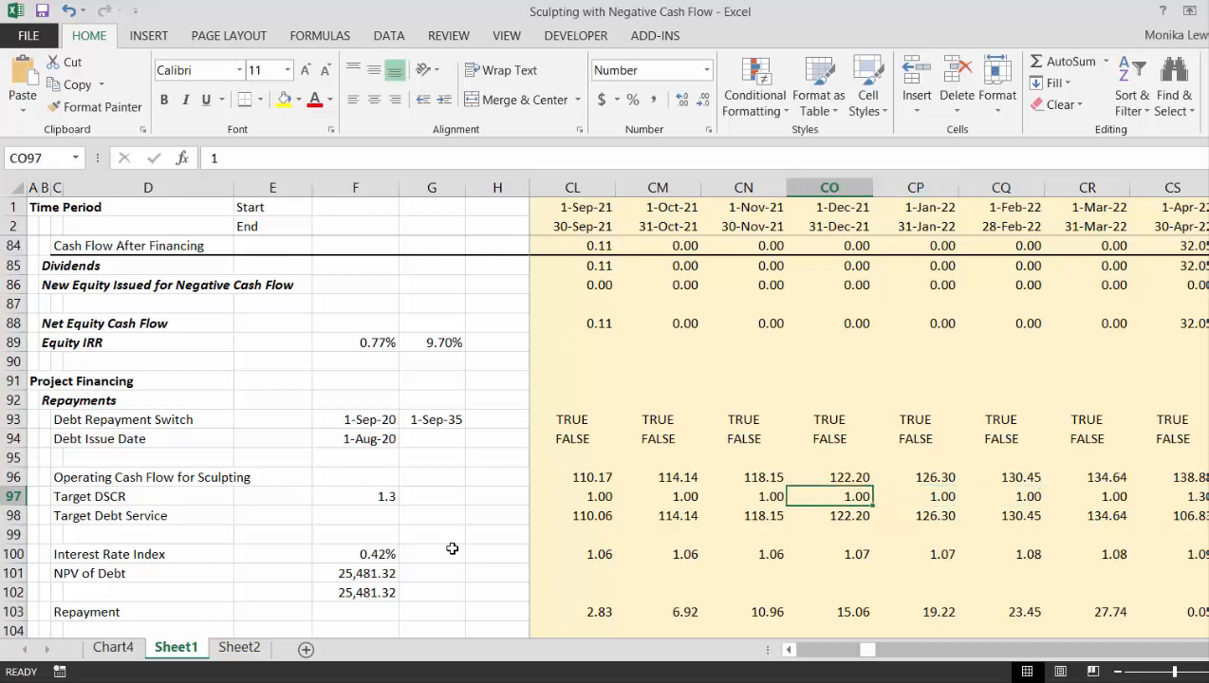
key(Left)
key(Left)
key(Left)
key(Left)
key(Left)
key(Left)
key(Left)
key(Left)
key(Left)
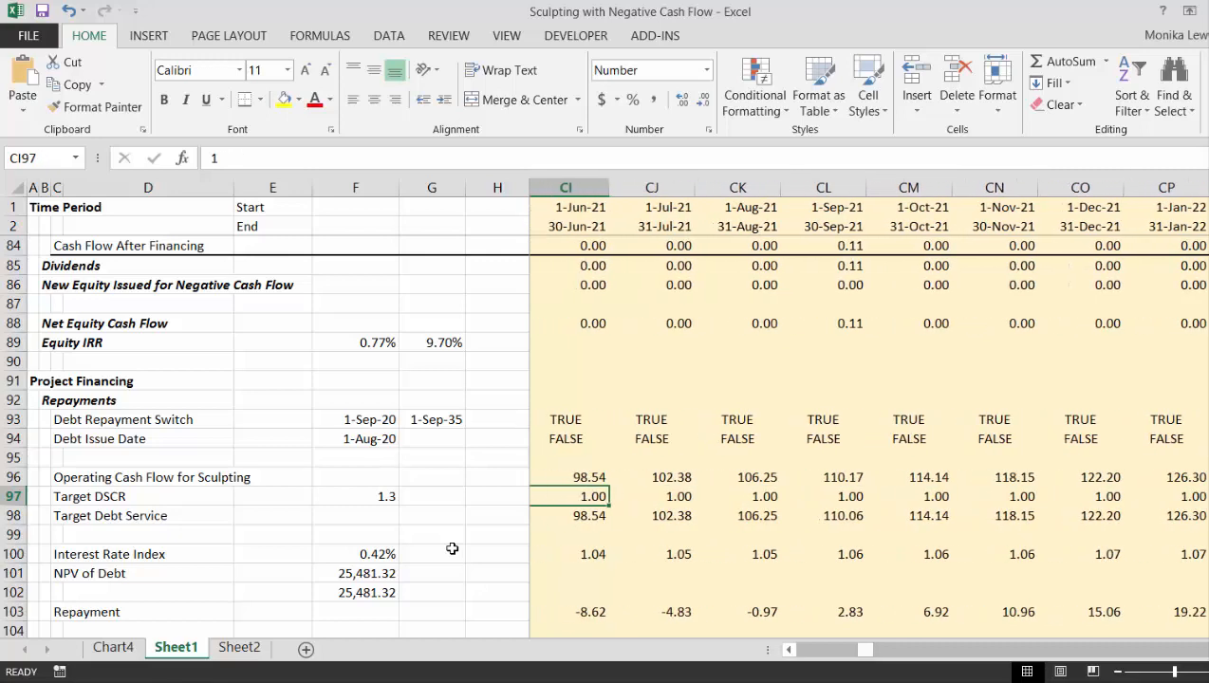
key(Left)
key(Left)
key(Left)
key(Left)
key(Left)
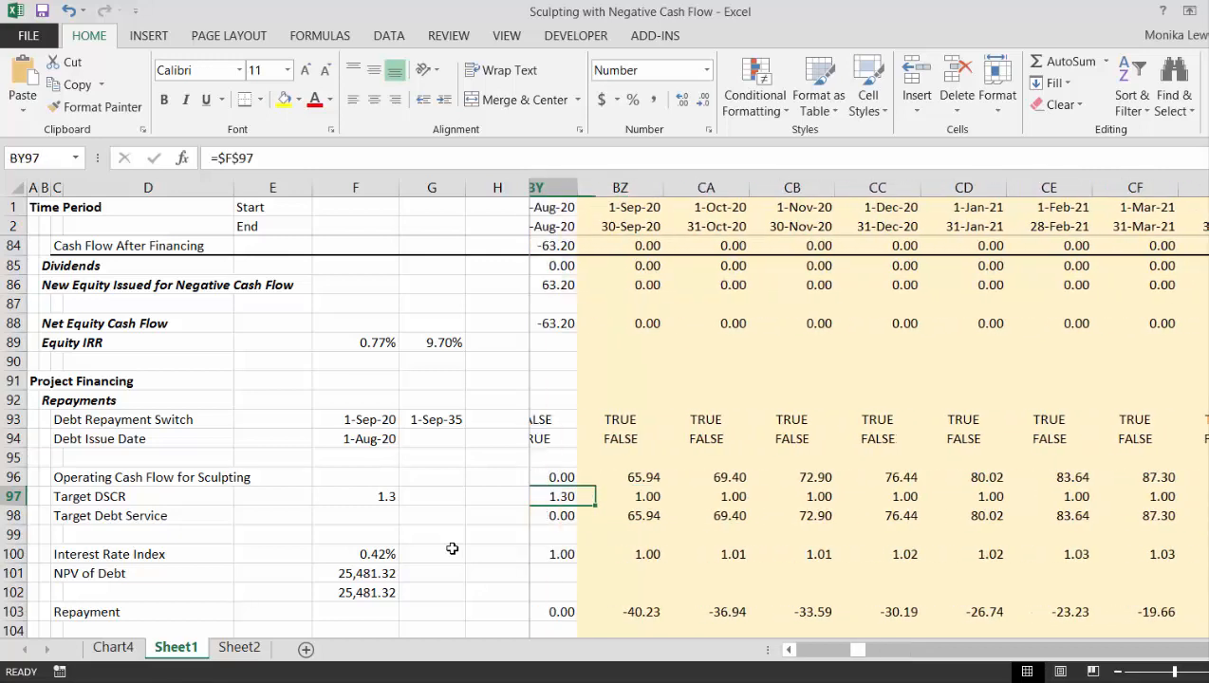
key(Right)
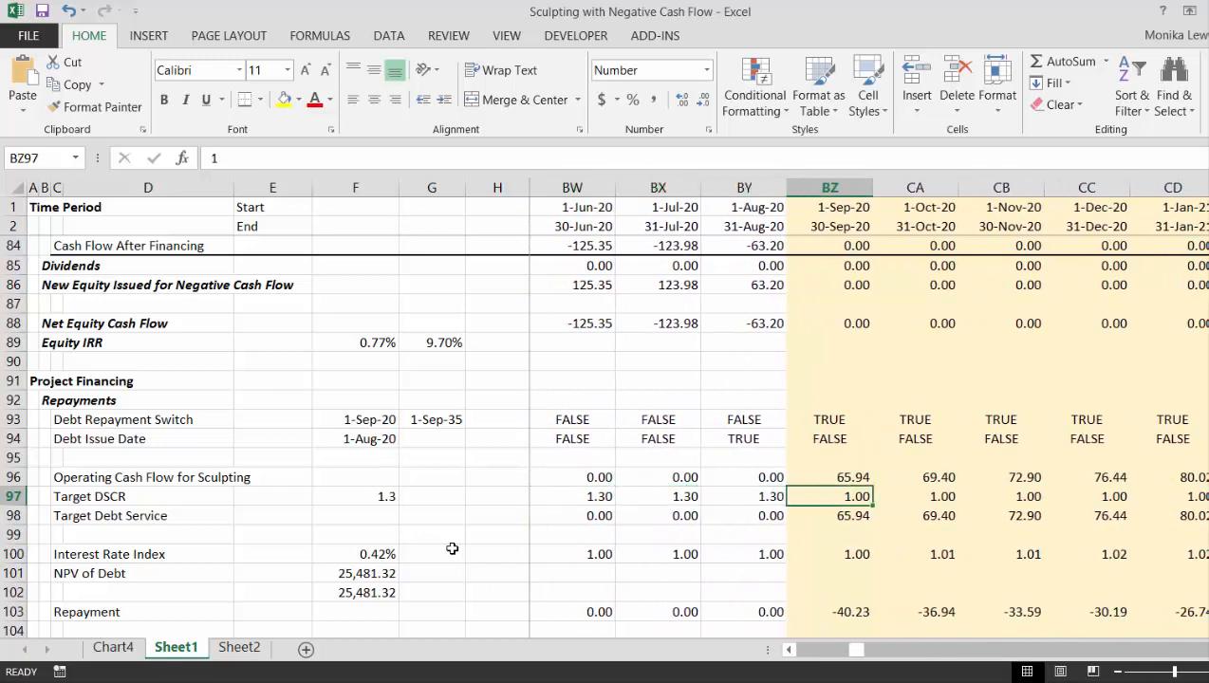
text(=)
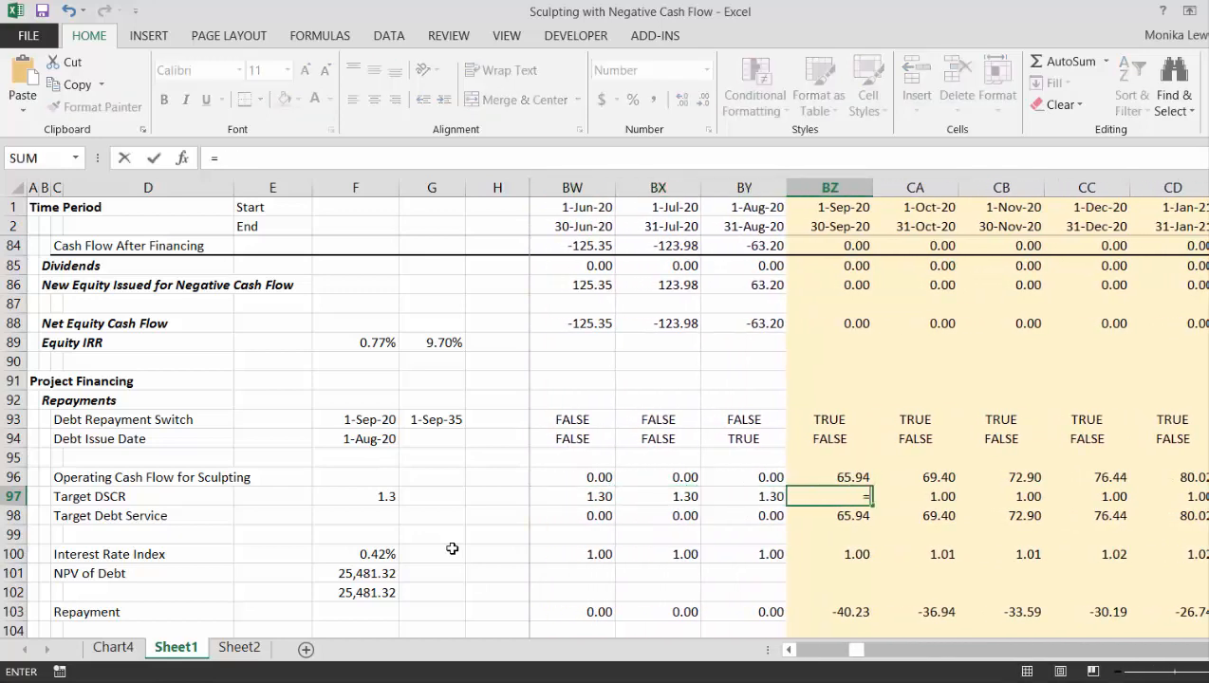
text(if()
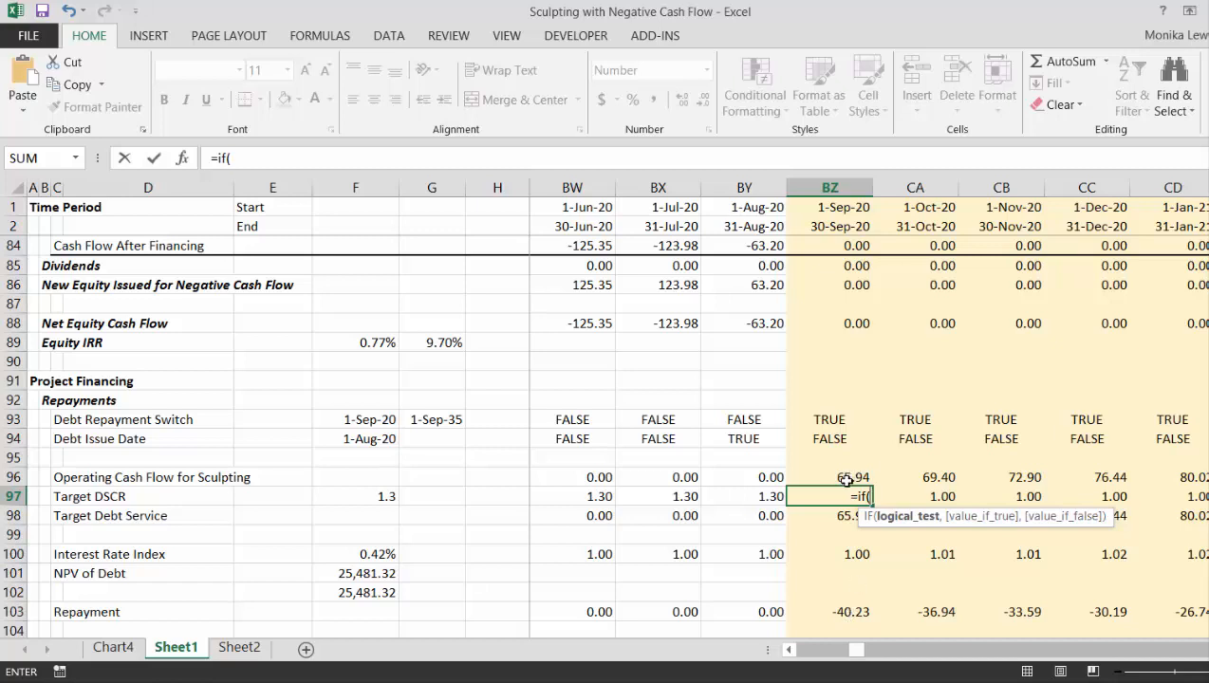
click(843, 609)
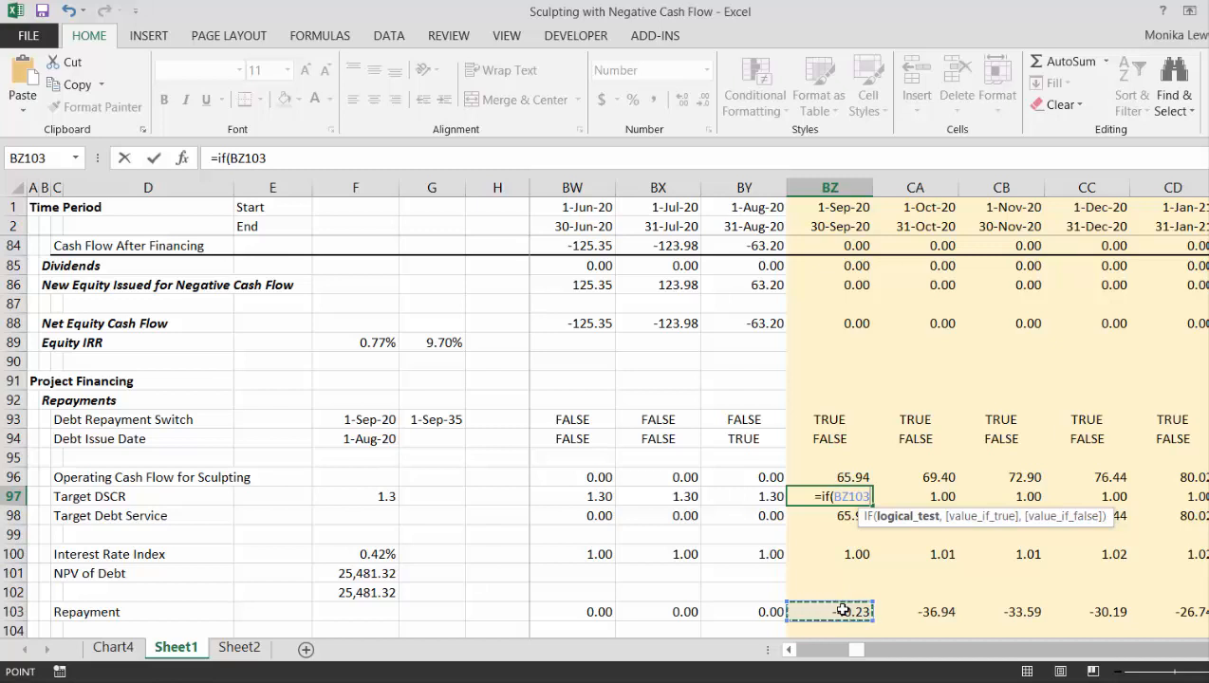
text(<0,)
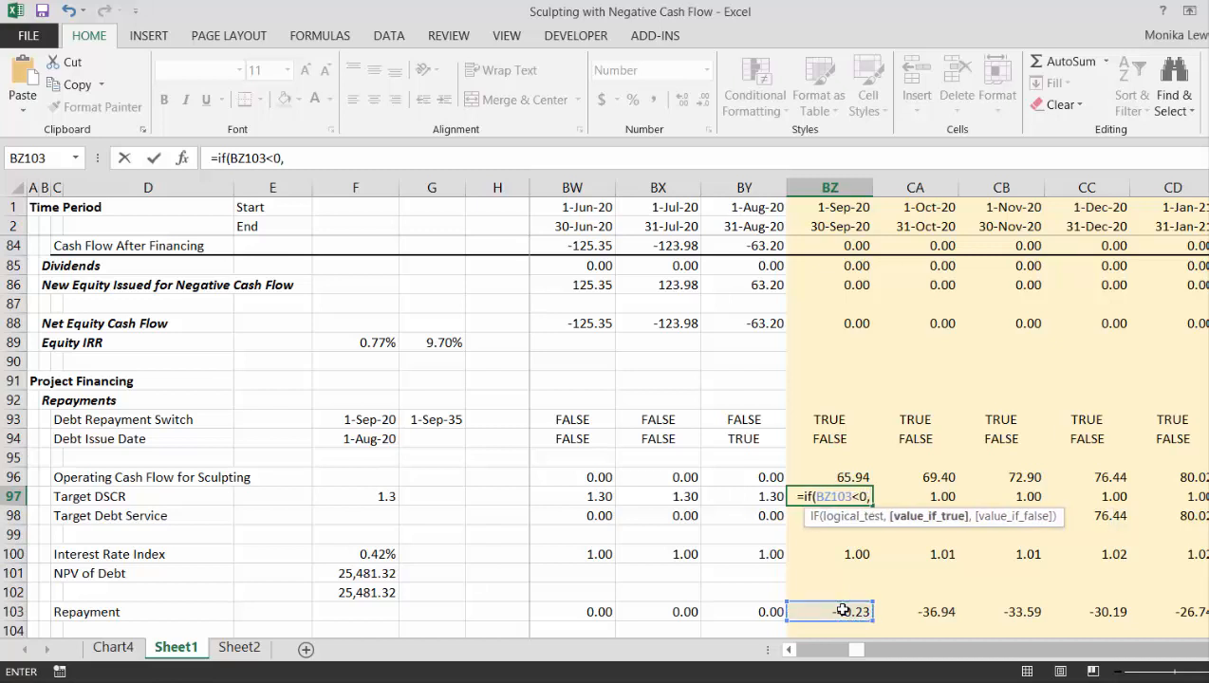
text(1,)
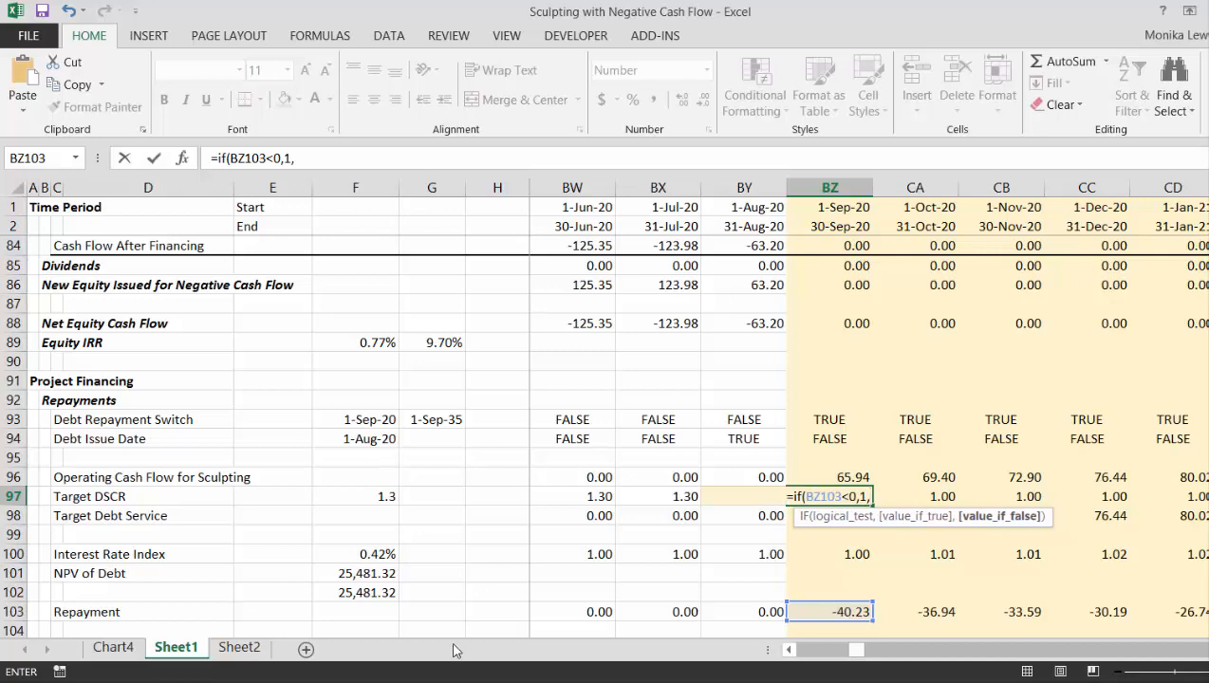
click(372, 497)
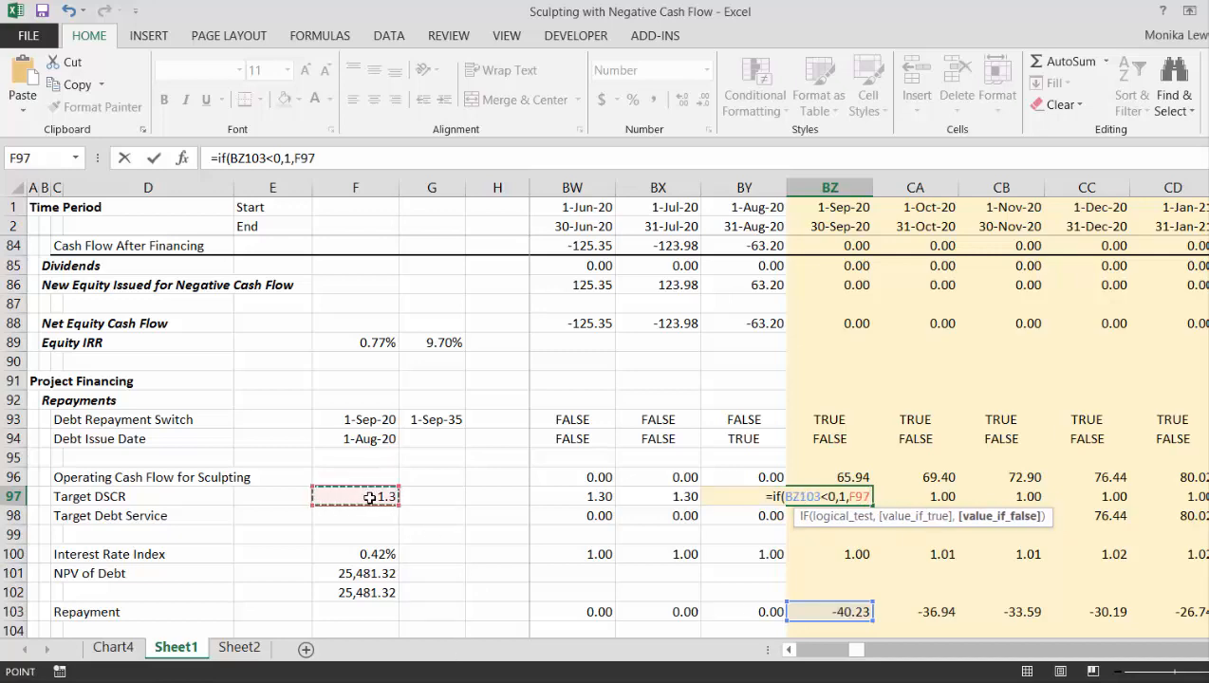
key(F4)
key(Return)
key(Return)
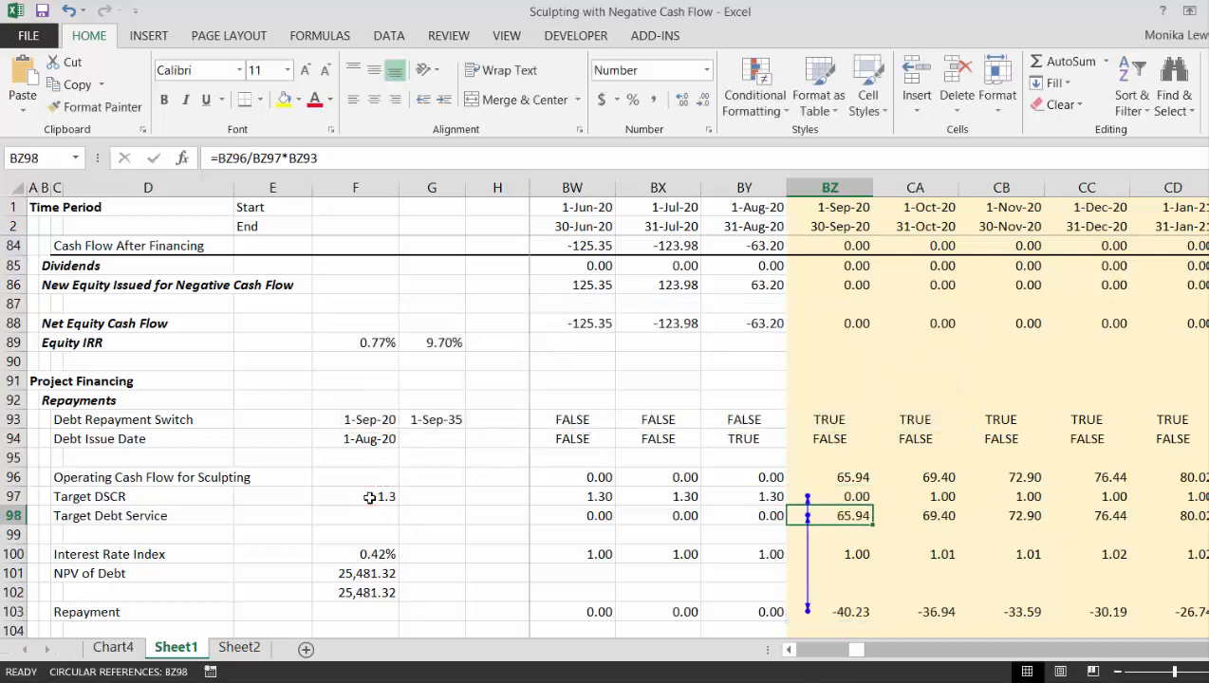
- Examine how Target DSCR, Target Debt Service and Repayment for September 2020 depend on each other in the circular reference
key(Down)
key(Down)
key(Down)
key(Down)
key(Down)
key(Down)
key(Down)
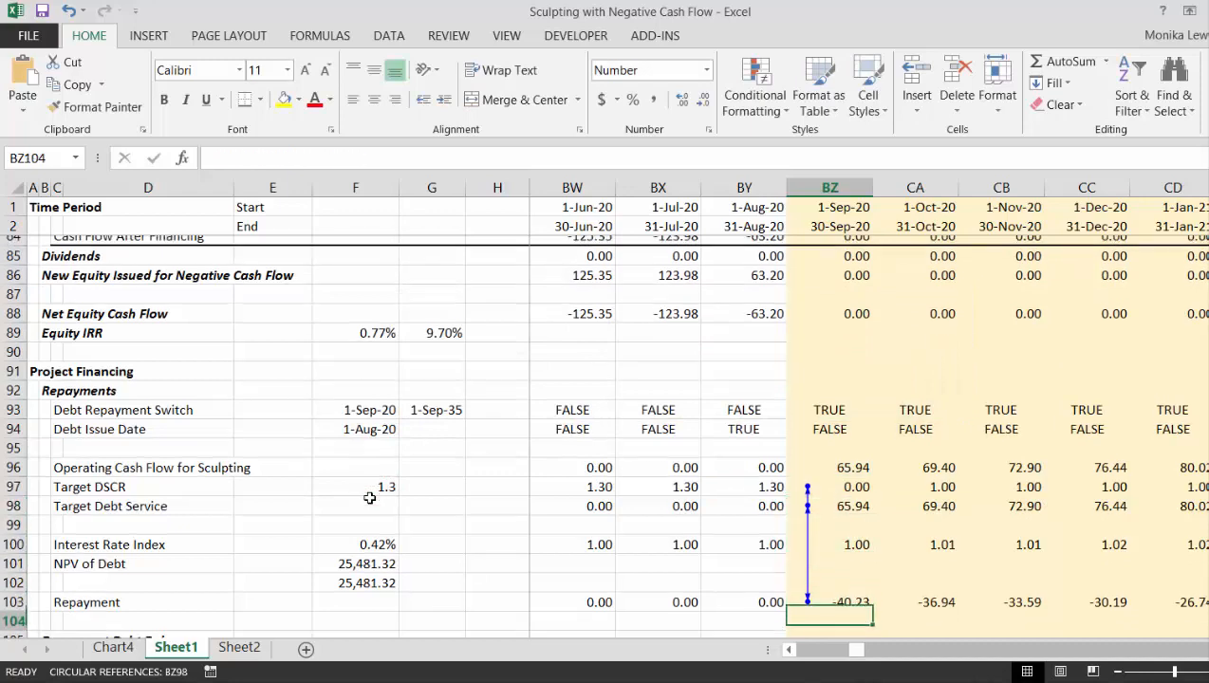
key(Up)
key(Up)
key(Up)
key(Up)
key(Up)
key(Up)
key(Up)
key(Up)
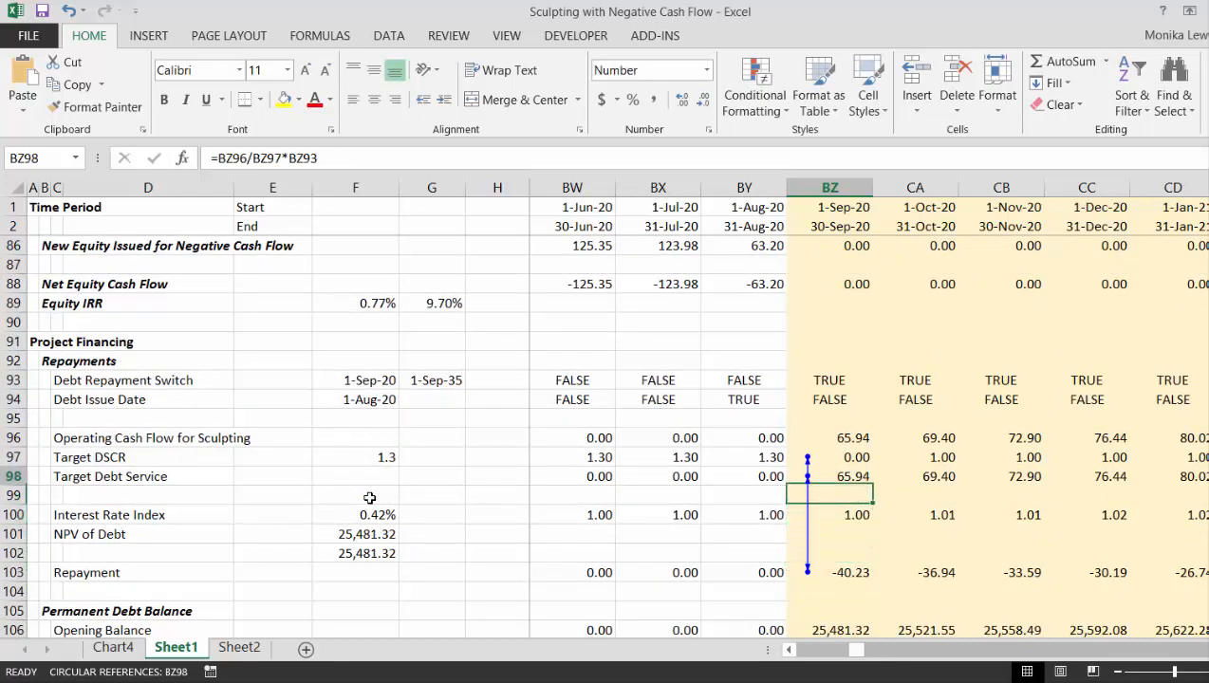
key(Down)
key(Down)
key(Down)
key(Down)
key(Down)
key(Down)
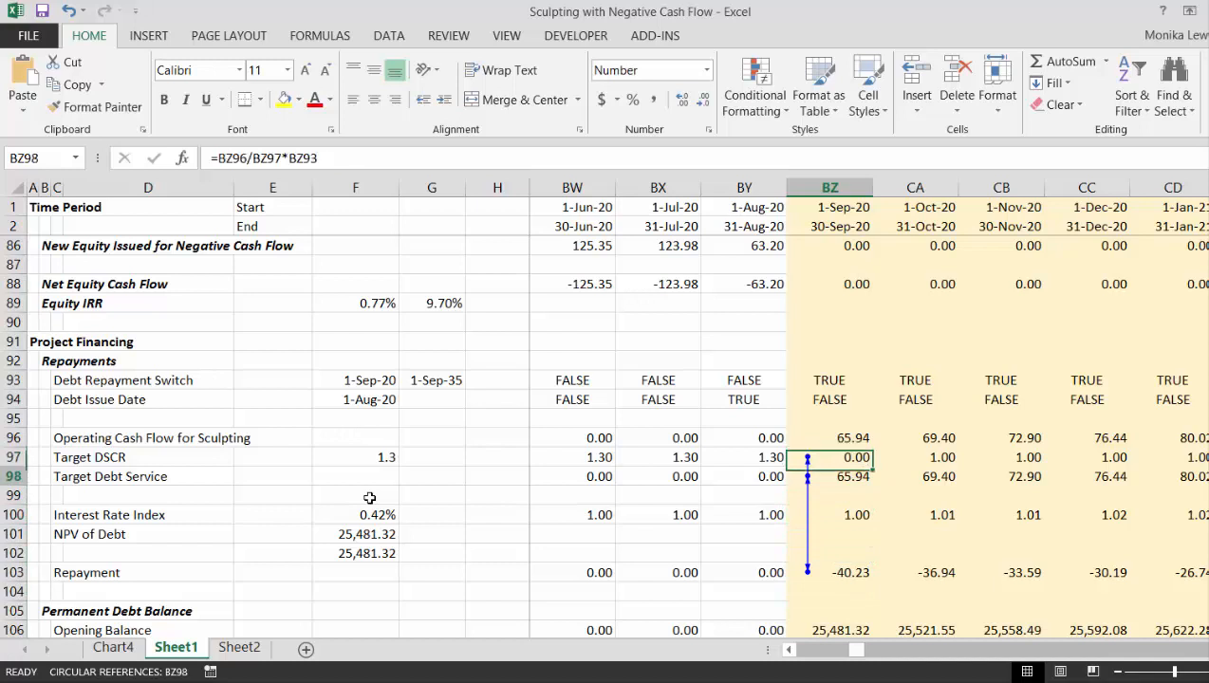
key(Up)
key(Up)
key(Up)
key(Up)
key(Up)
key(Up)
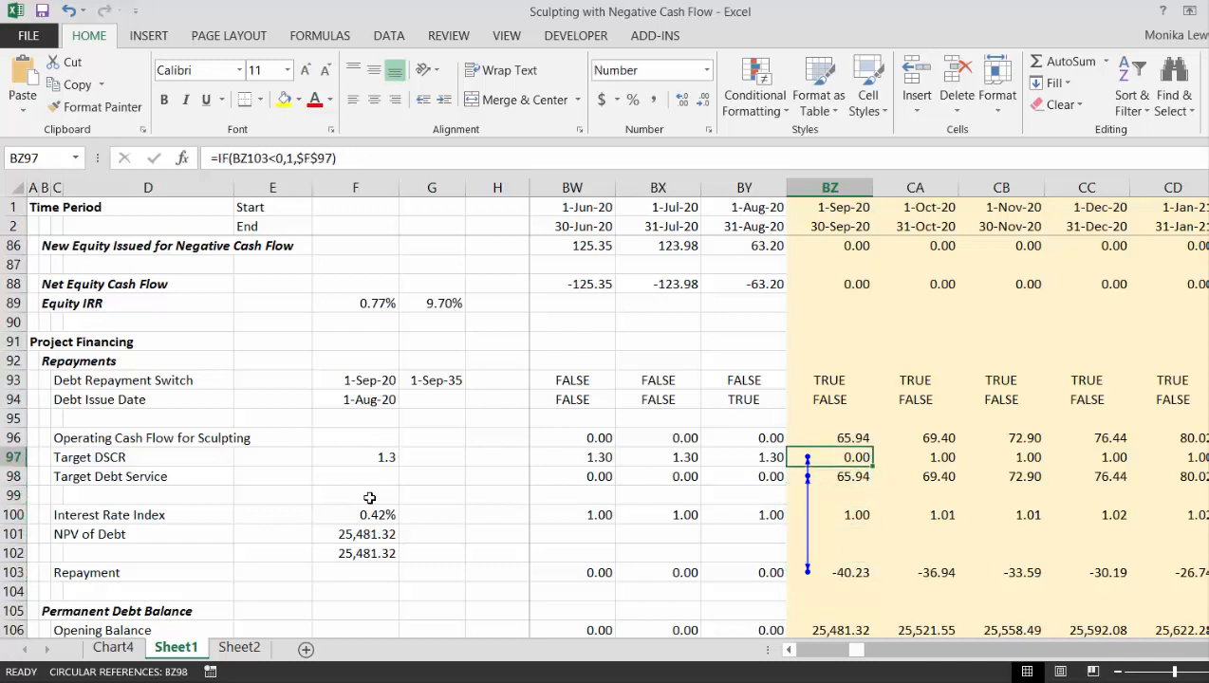
- Undo the IF formula entered for the September 2020 Target DSCR
key(ctrl+z)
key(Left)
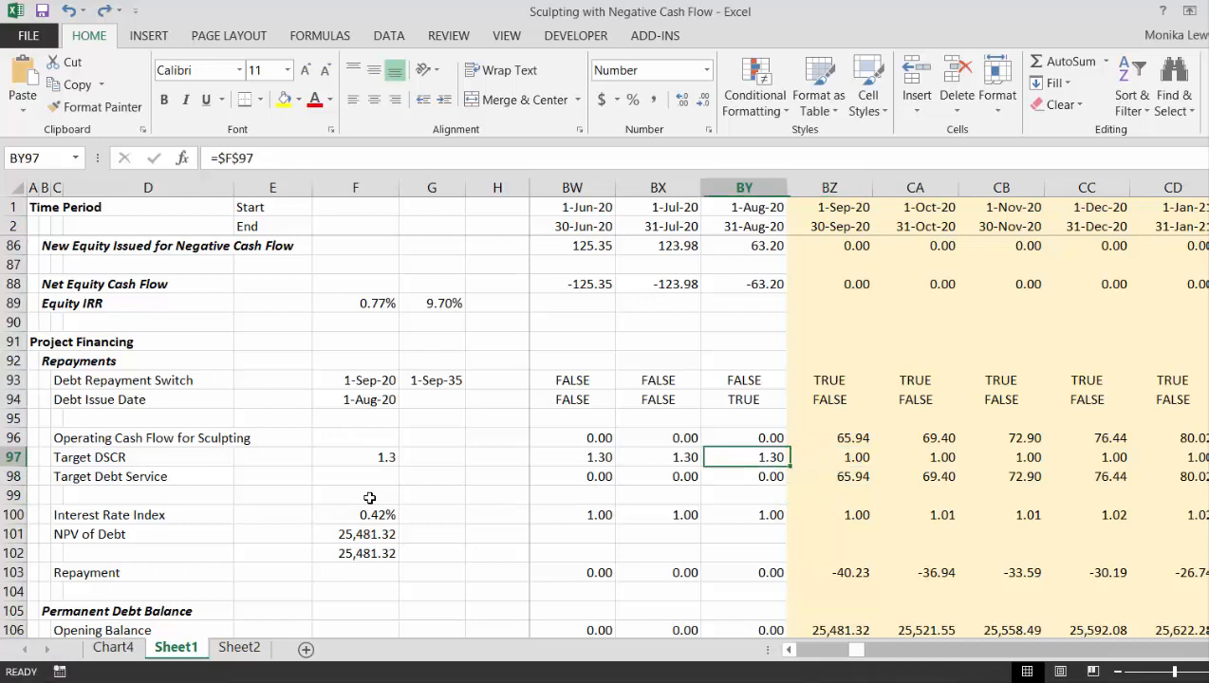
key(Right)
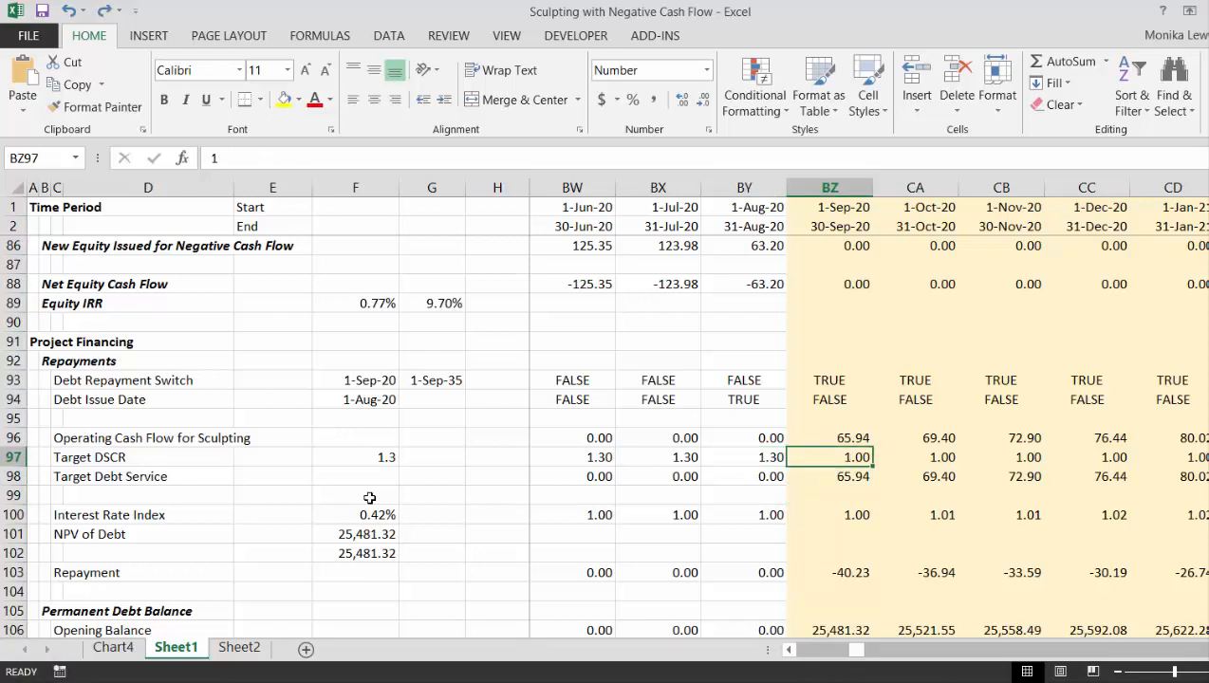
- Review the debt service and repayment equations in D4 to D6 on Sheet2
key(ctrl+Page_Down)
key(Up)
key(Up)
key(Up)
key(Up)
key(Up)
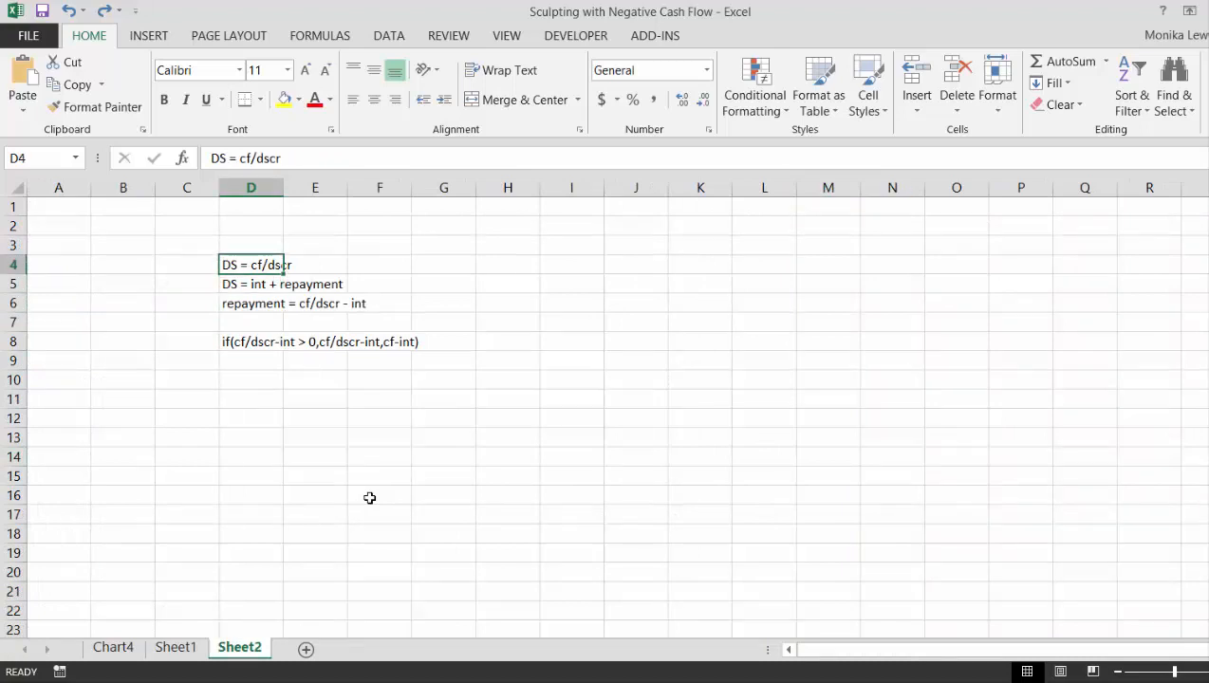
key(Down)
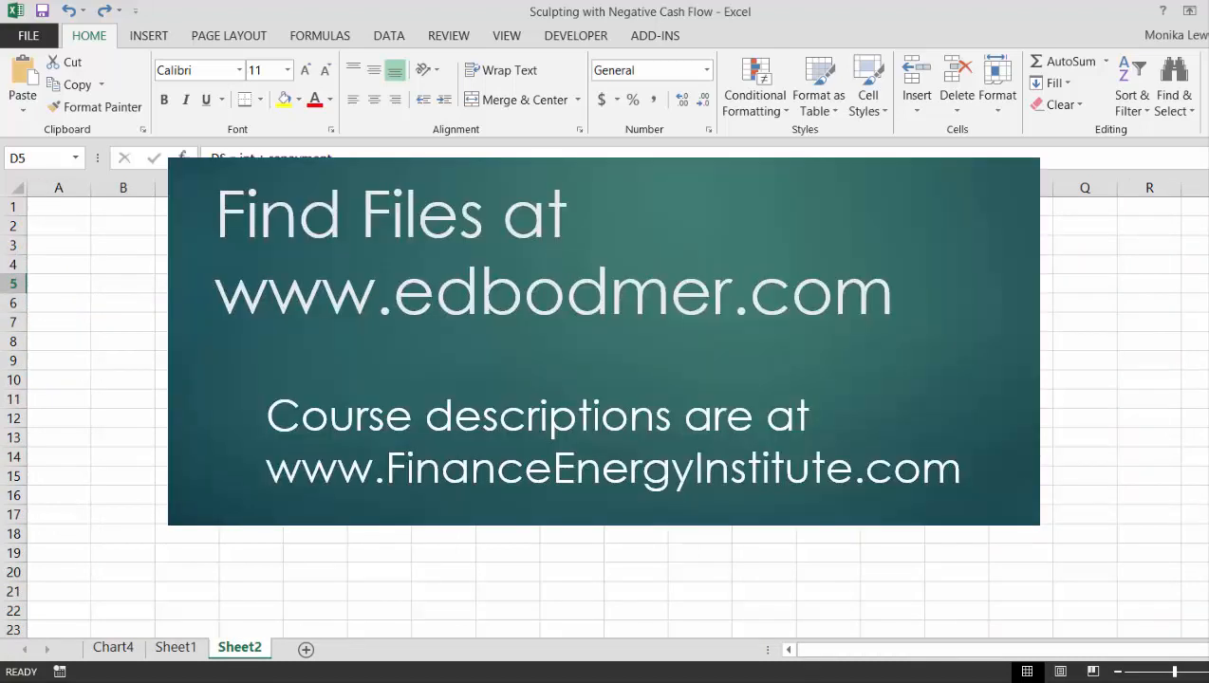
key(Up)
key(Down)
- Study the conditional repayment expression in D8 on Sheet2, including its test and its two alternative results
key(Down)
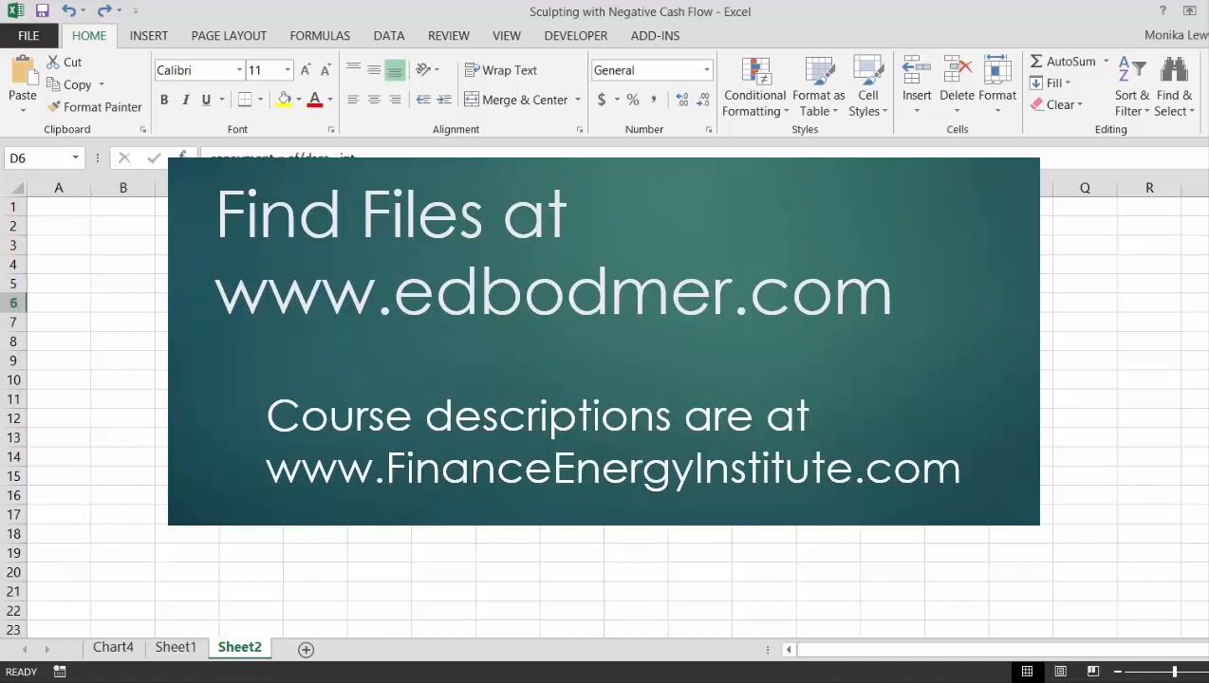
key(Down)
key(Down)
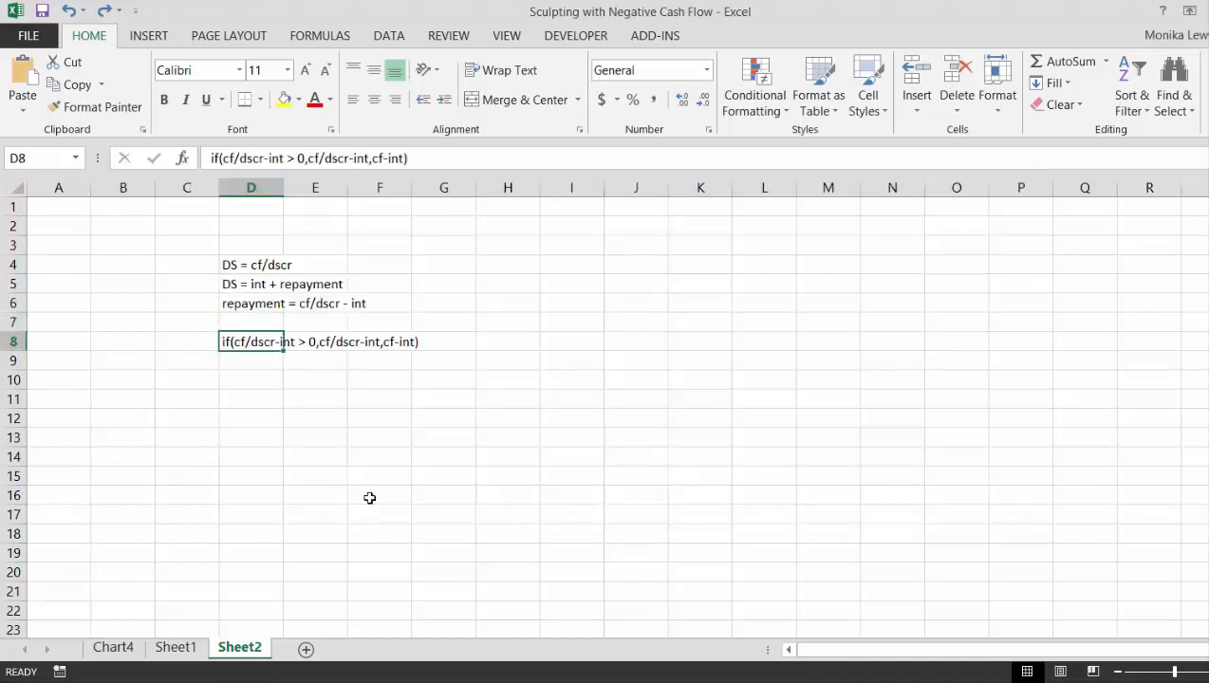
key(Down)
key(Down)
key(Up)
key(Up)
key(Right)
key(Right)
key(Right)
key(Left)
key(Left)
key(Left)
key(Left)
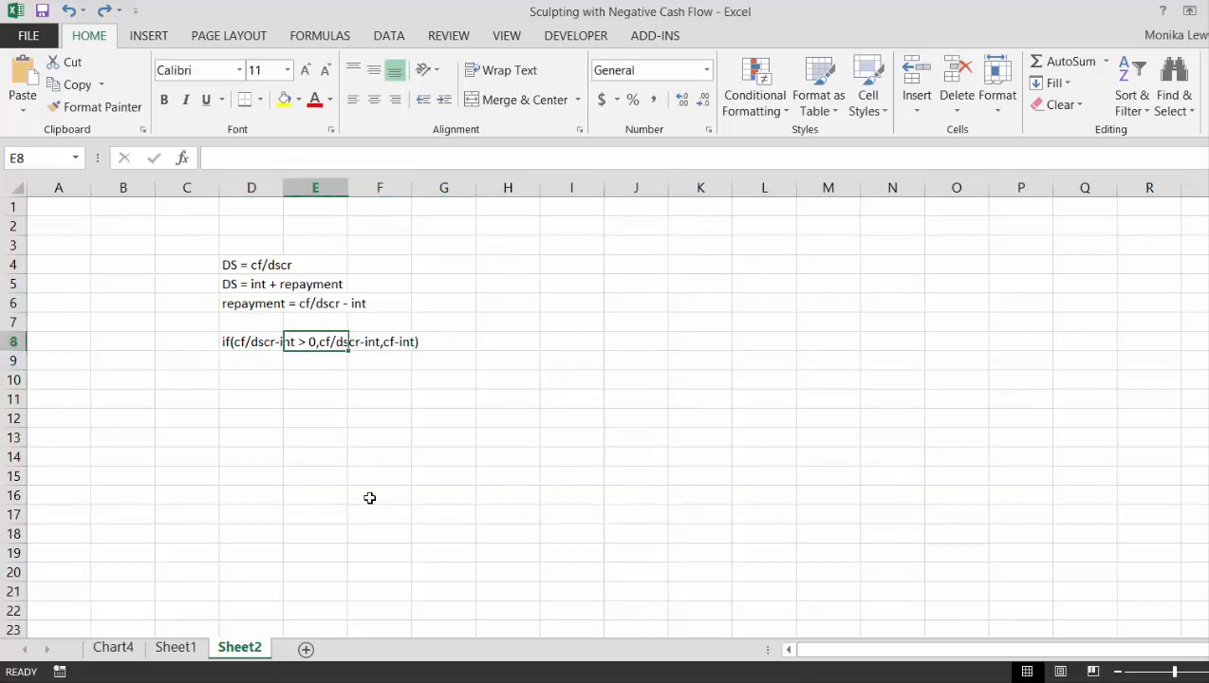
key(Right)
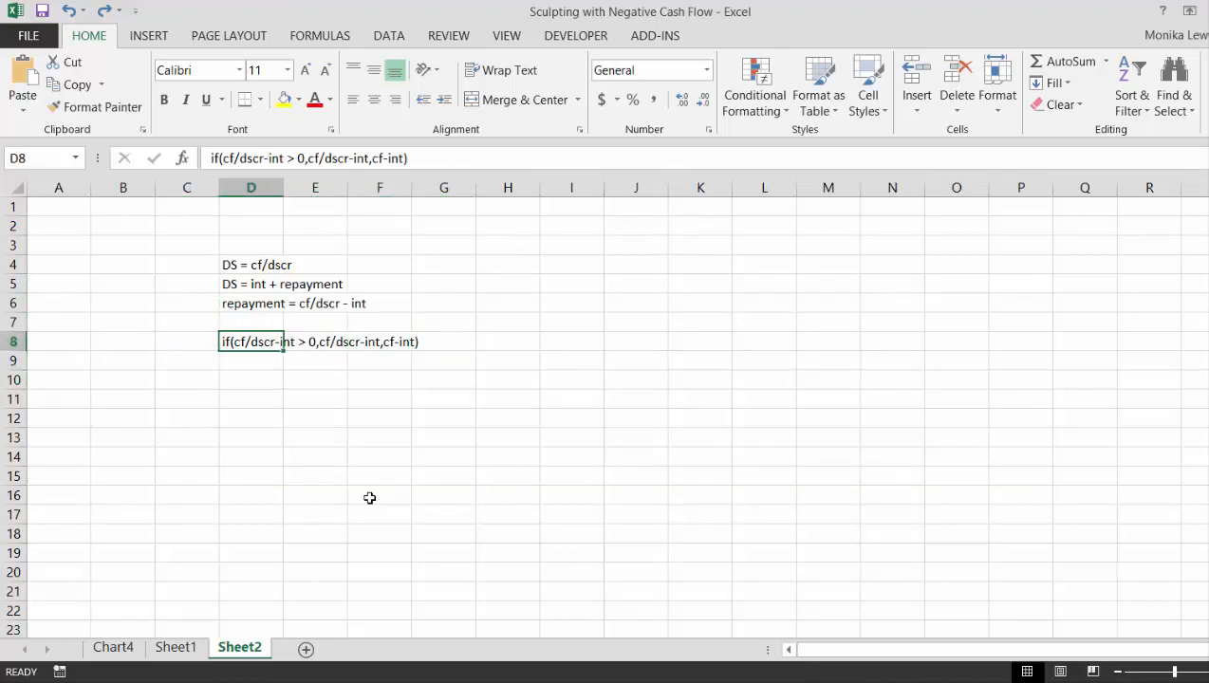
key(Right)
key(Right)
key(Right)
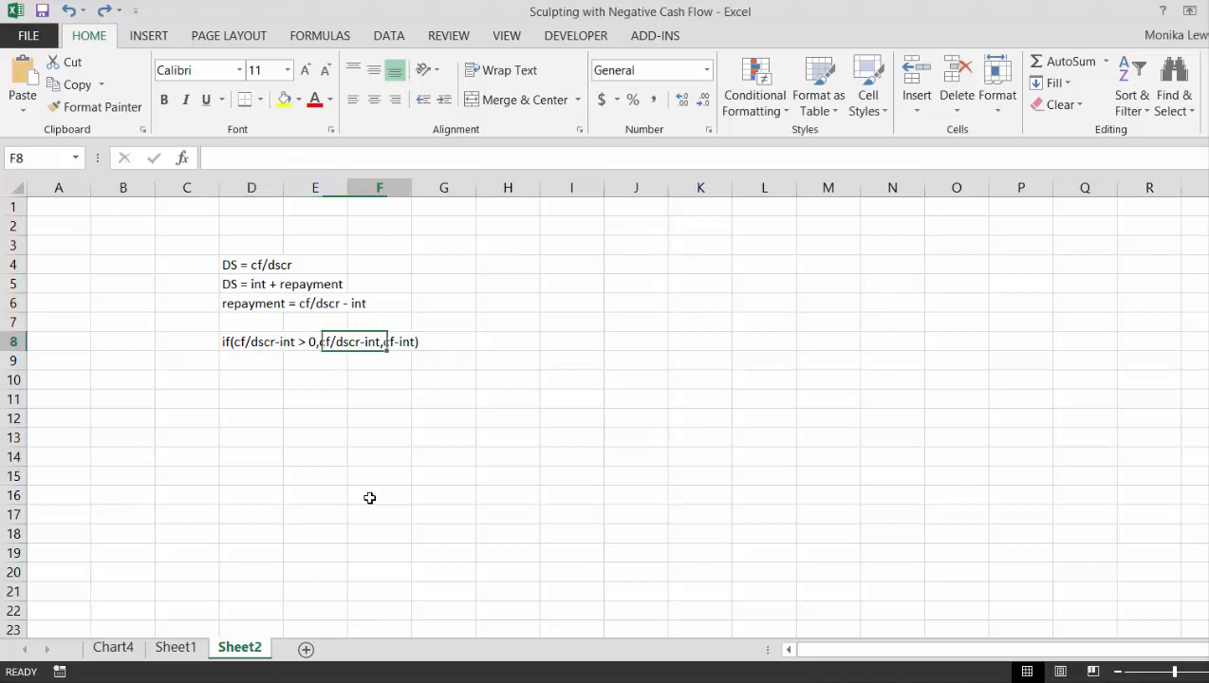
key(Left)
key(Left)
key(Left)
key(Right)
key(Right)
key(Right)
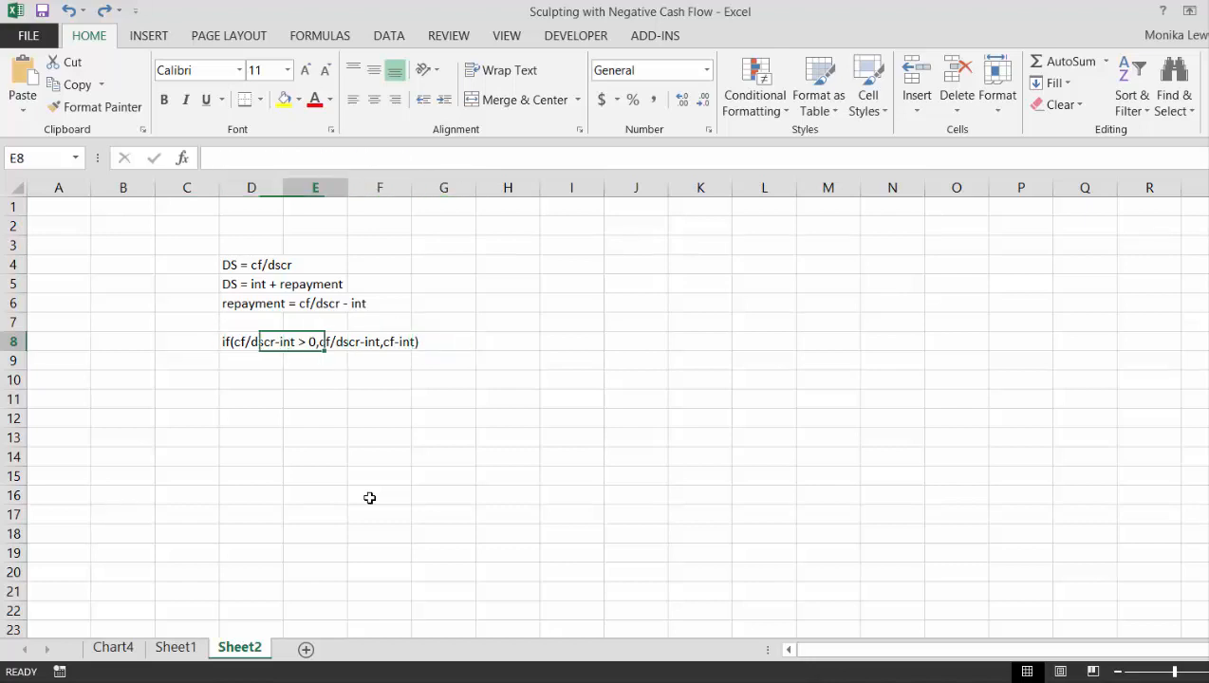
key(Left)
key(Left)
key(Left)
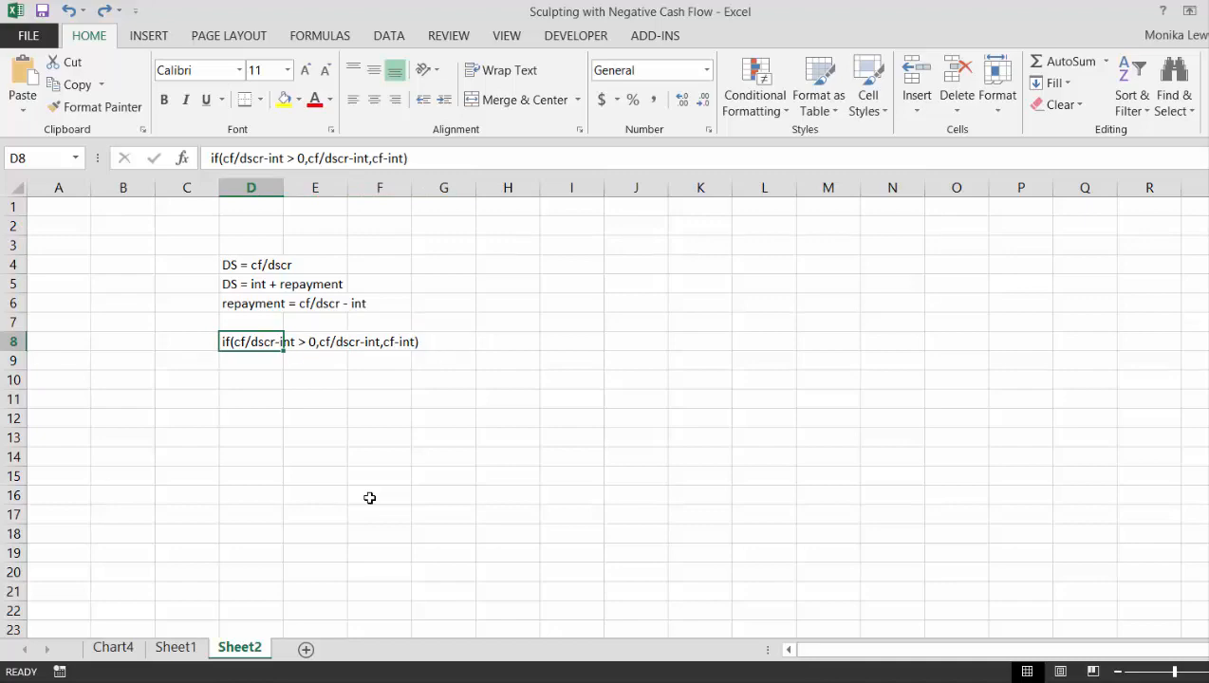
- Begin an IF formula in Sheet1's September 2020 Target DSCR cell, dividing operating cash flow BZ96 by the absolute reference $F$97
key(ctrl+Page_Up)
key(Left)
key(Right)
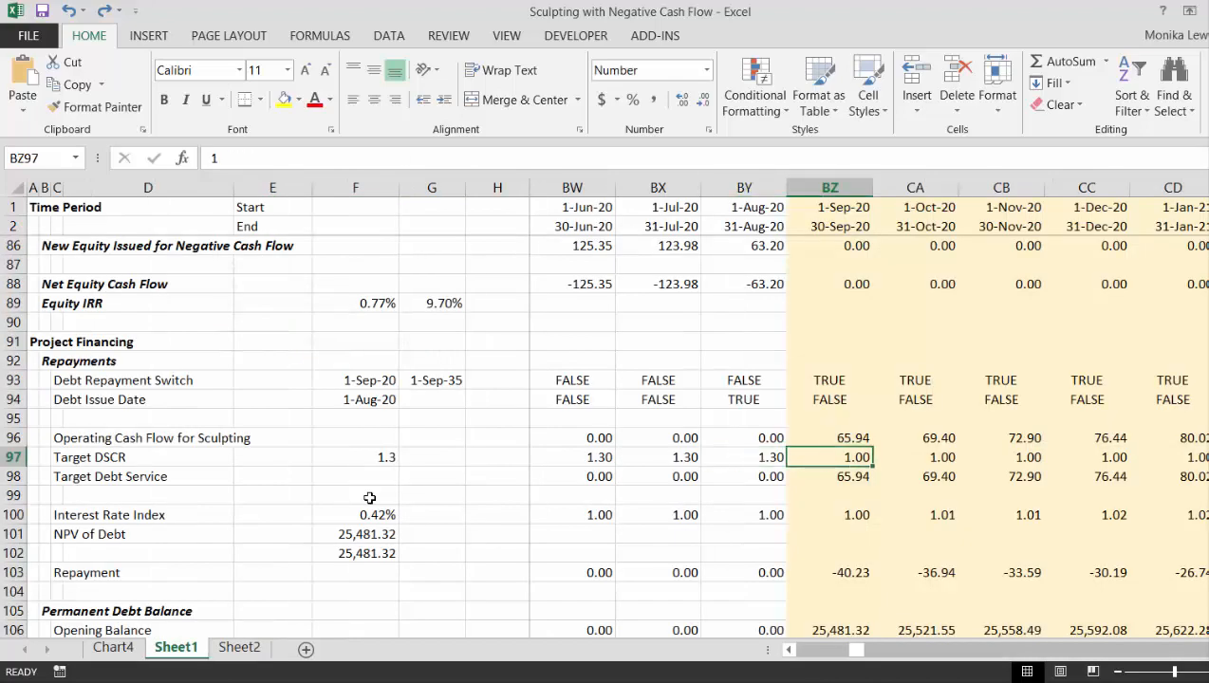
text(=if()
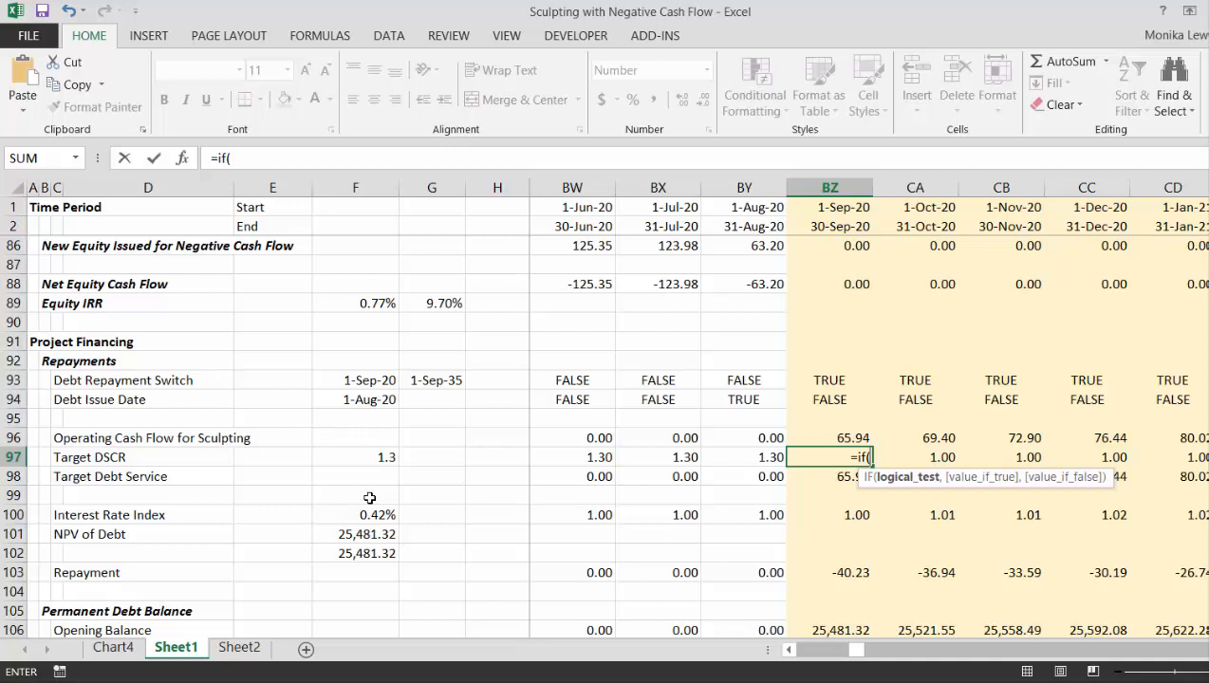
key(Up)
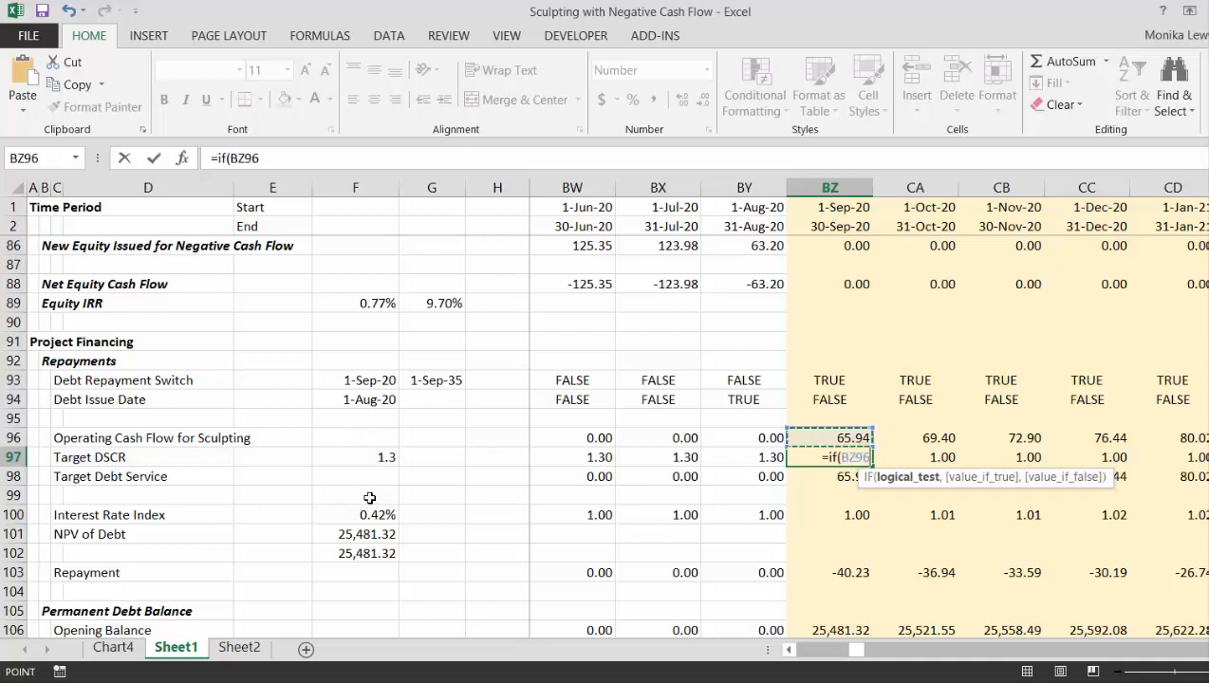
text(/)
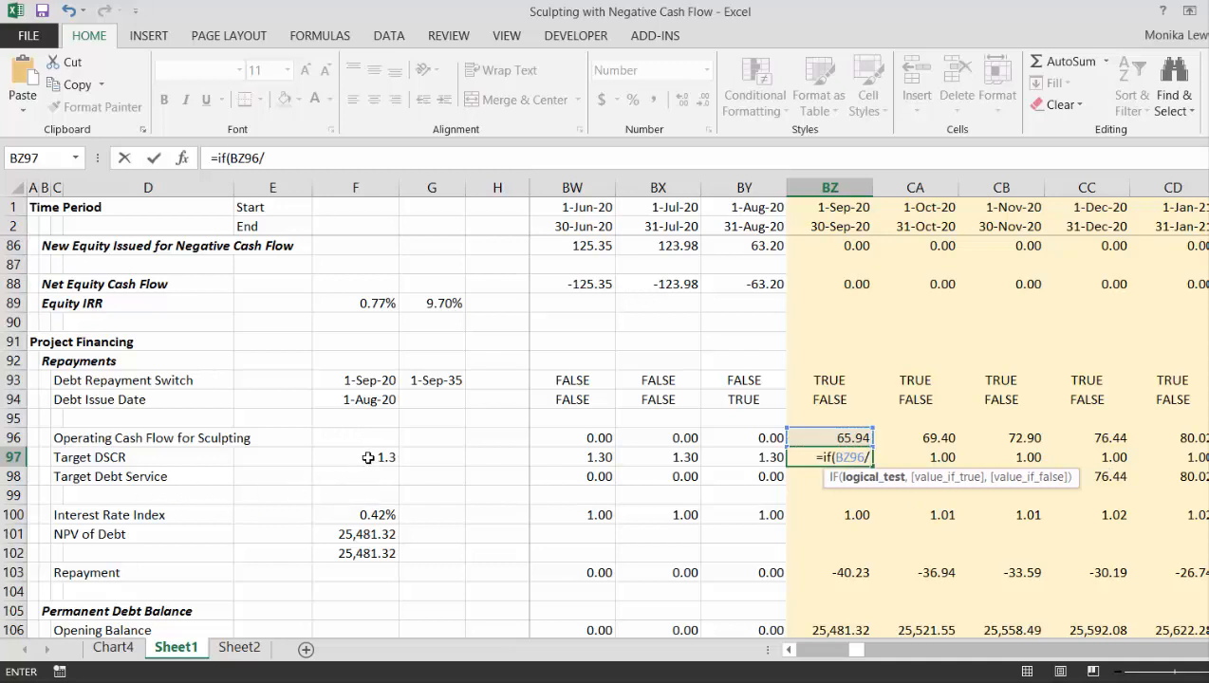
click(368, 457)
key(F4)
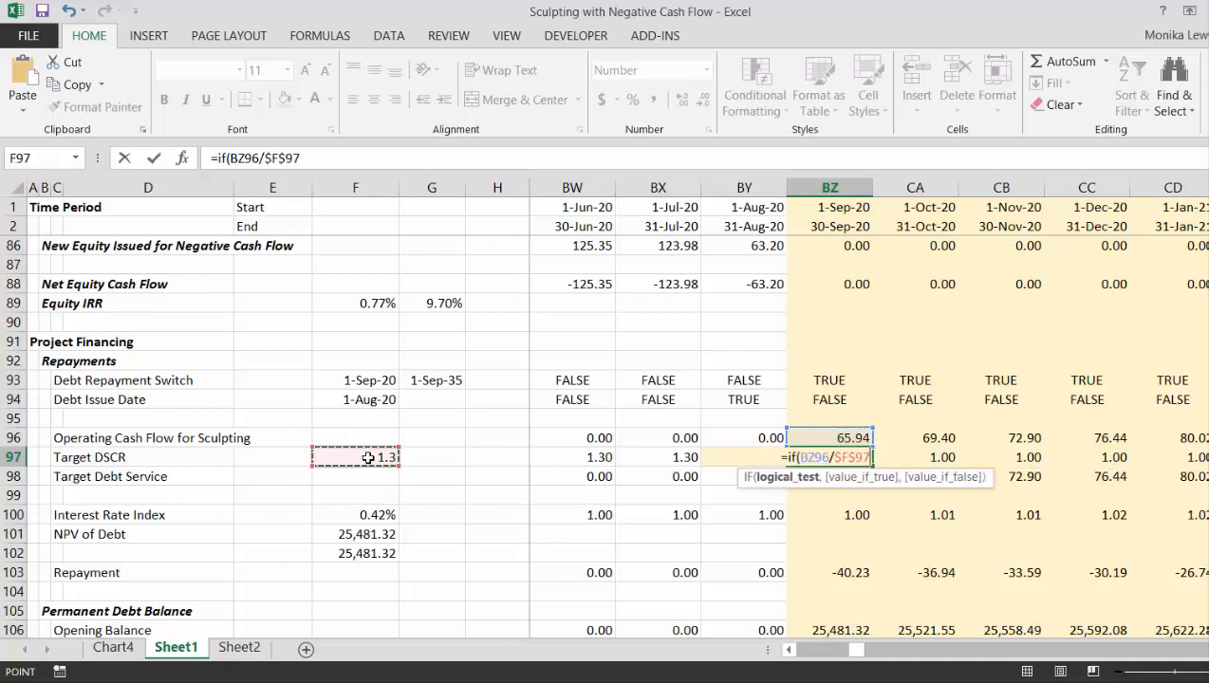
text(>0,)
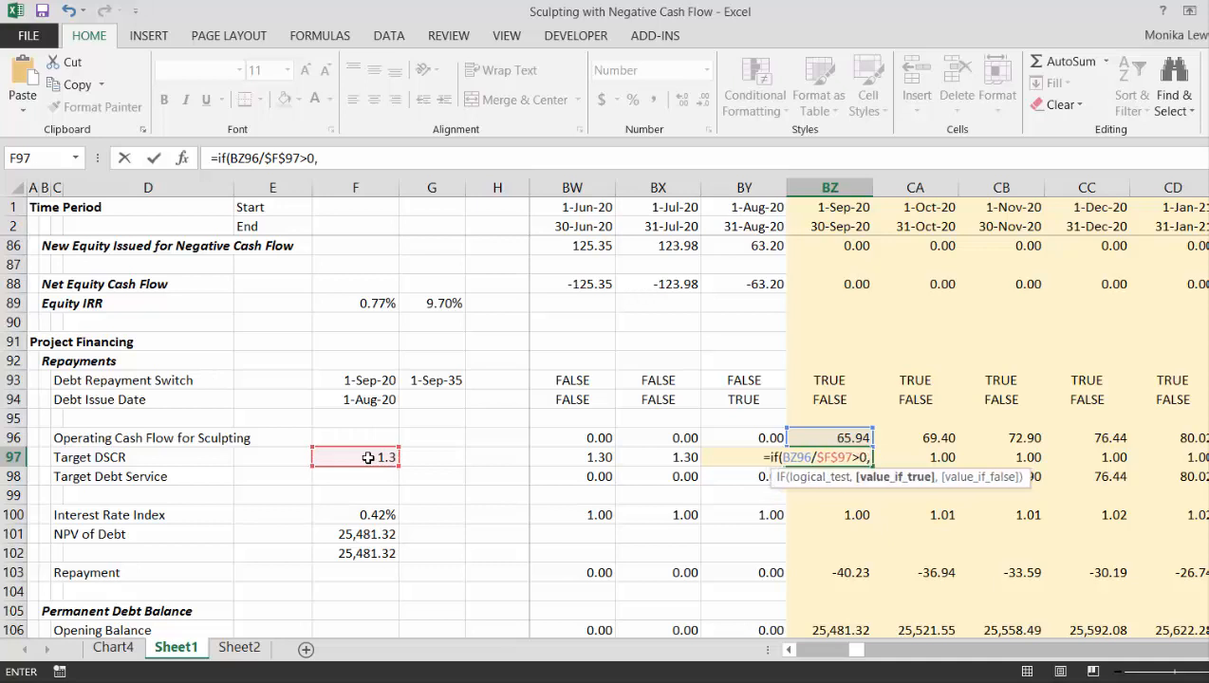
key(BackSpace)
key(BackSpace)
key(BackSpace)
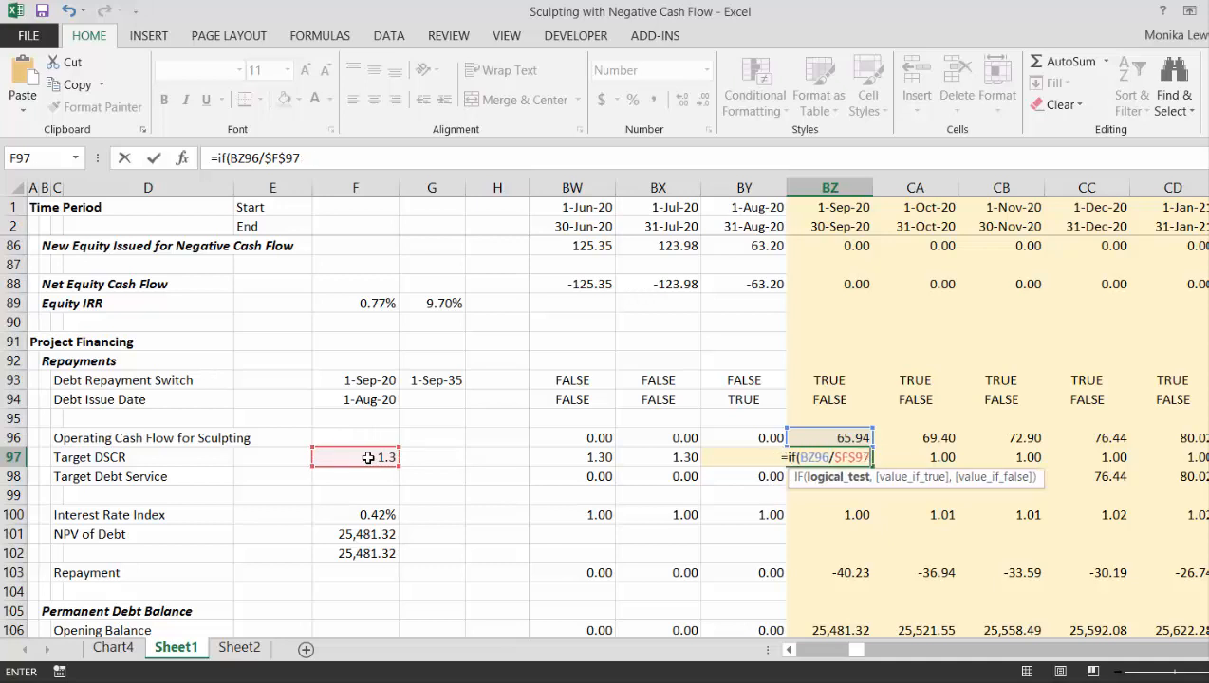
- Complete the logical test by subtracting September 2020 Interest, BZ110, and checking for a result <0
text(-)
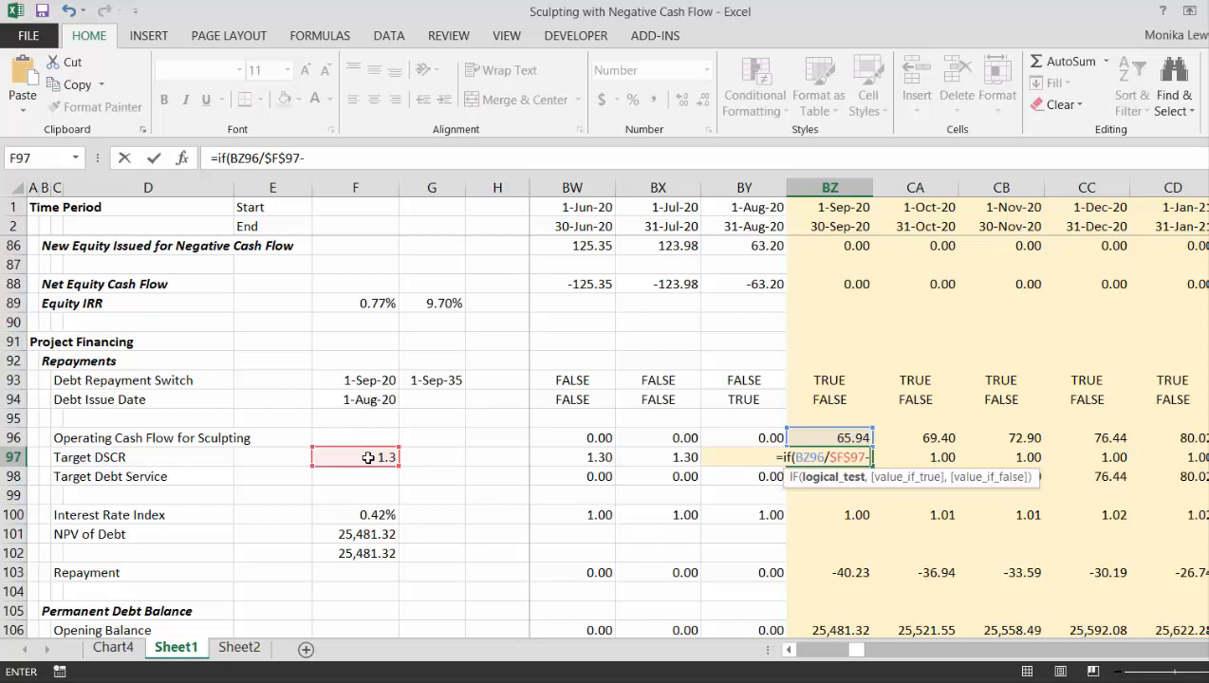
click(853, 594)
key(Down)
key(Down)
key(Down)
key(Down)
key(Down)
key(Down)
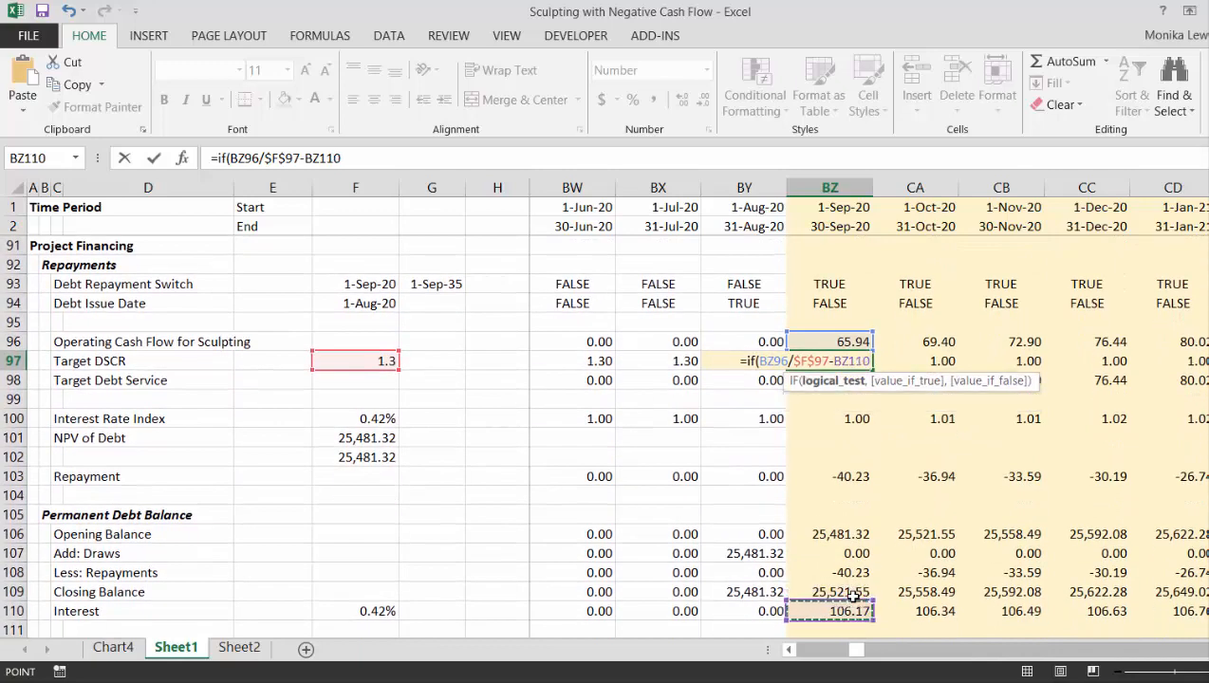
text(<0,)
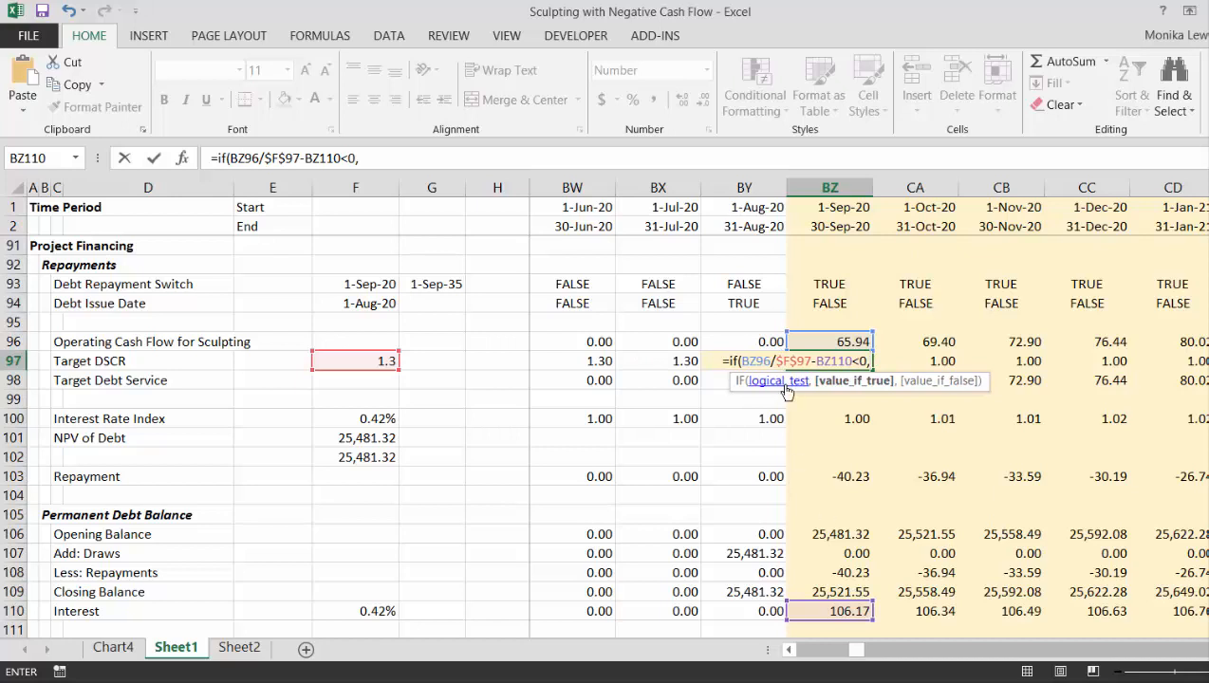
- Reuse BZ96/$F$97-BZ110 as the value if true and change the logical test to >0
drag(741, 361, 853, 362)
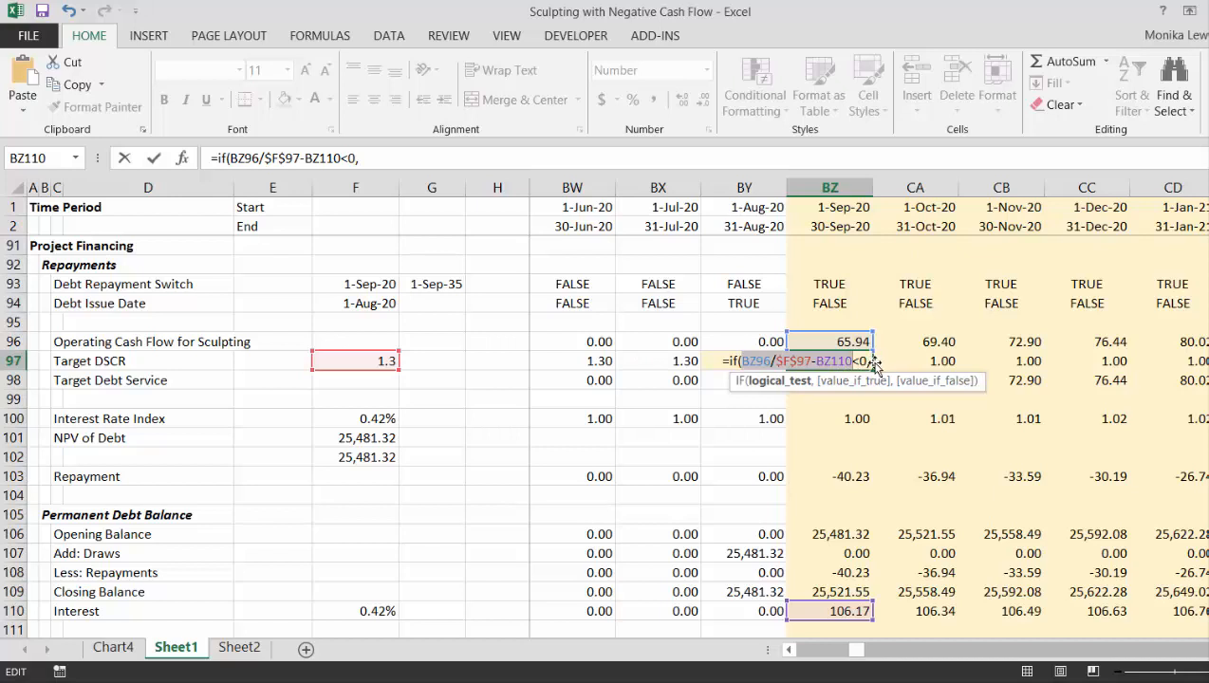
click(386, 164)
key(ctrl+v)
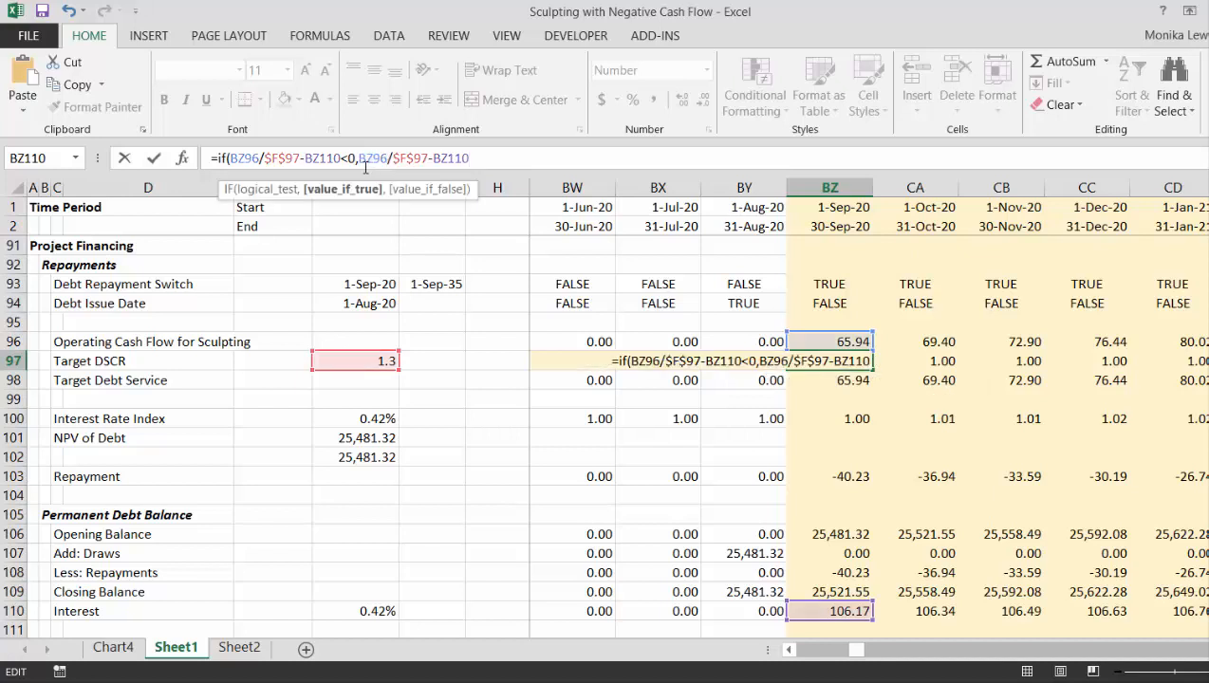
click(351, 158)
key(BackSpace)
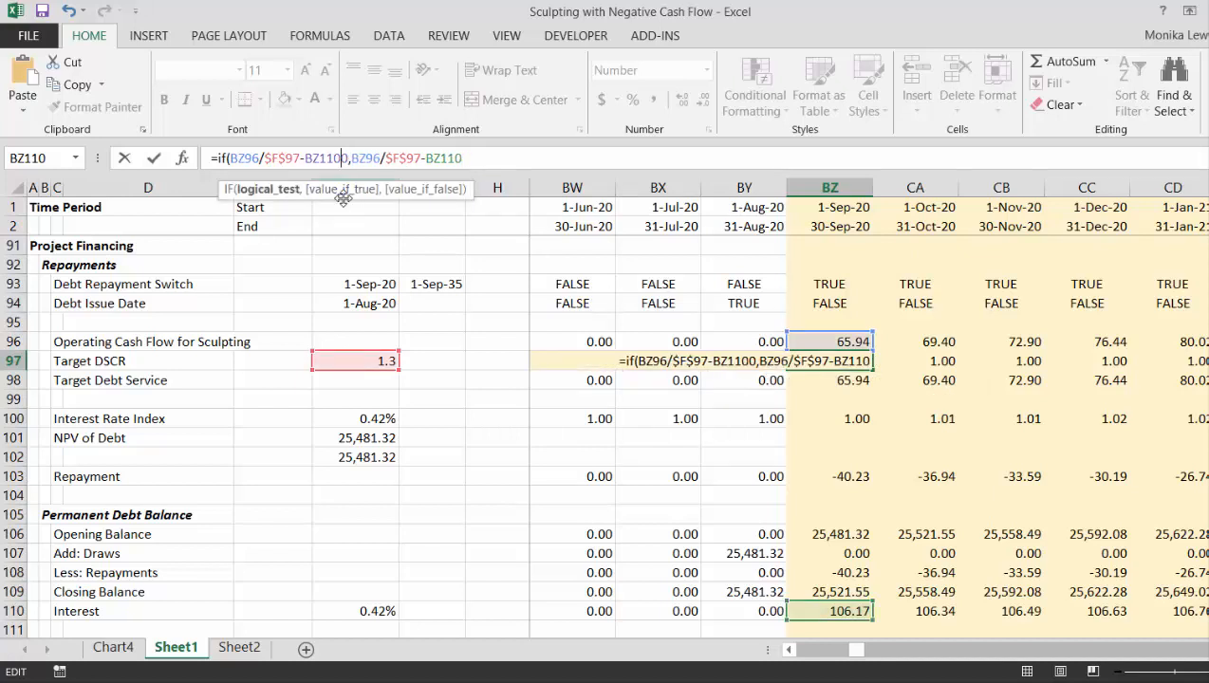
text(>)
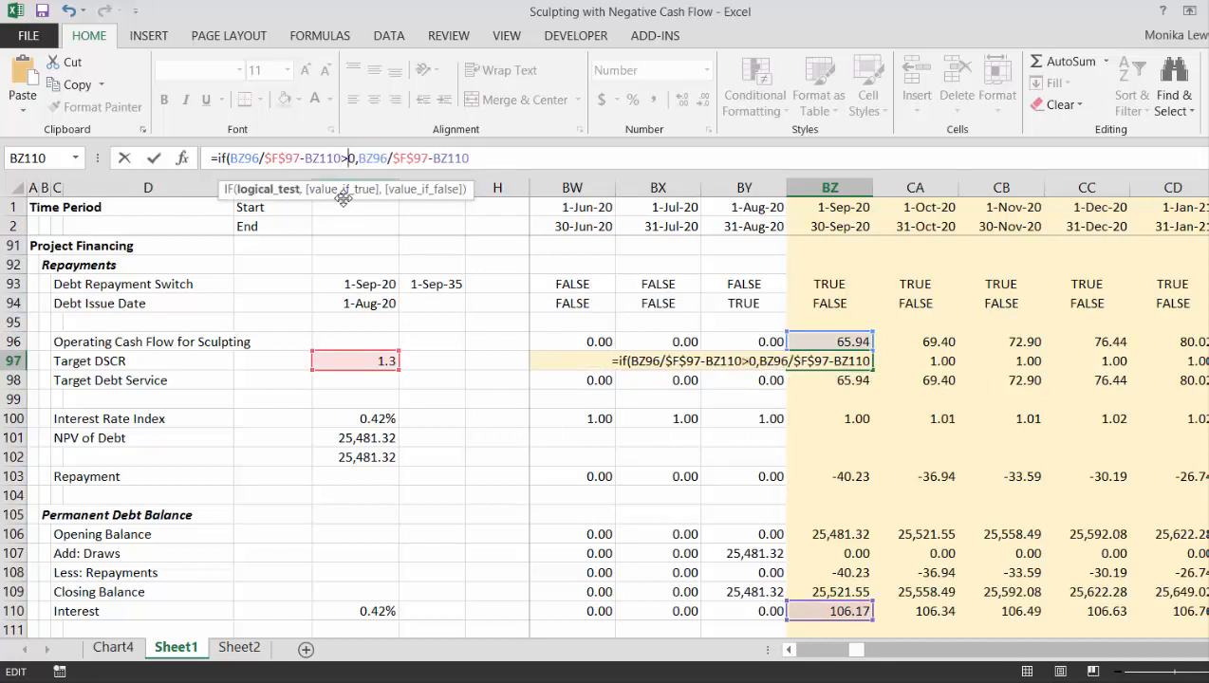
- Add BZ96/1-BZ110 as the value if false and enter the formula in BZ97
click(481, 156)
text(,BZ96/$F$97-BZ110)
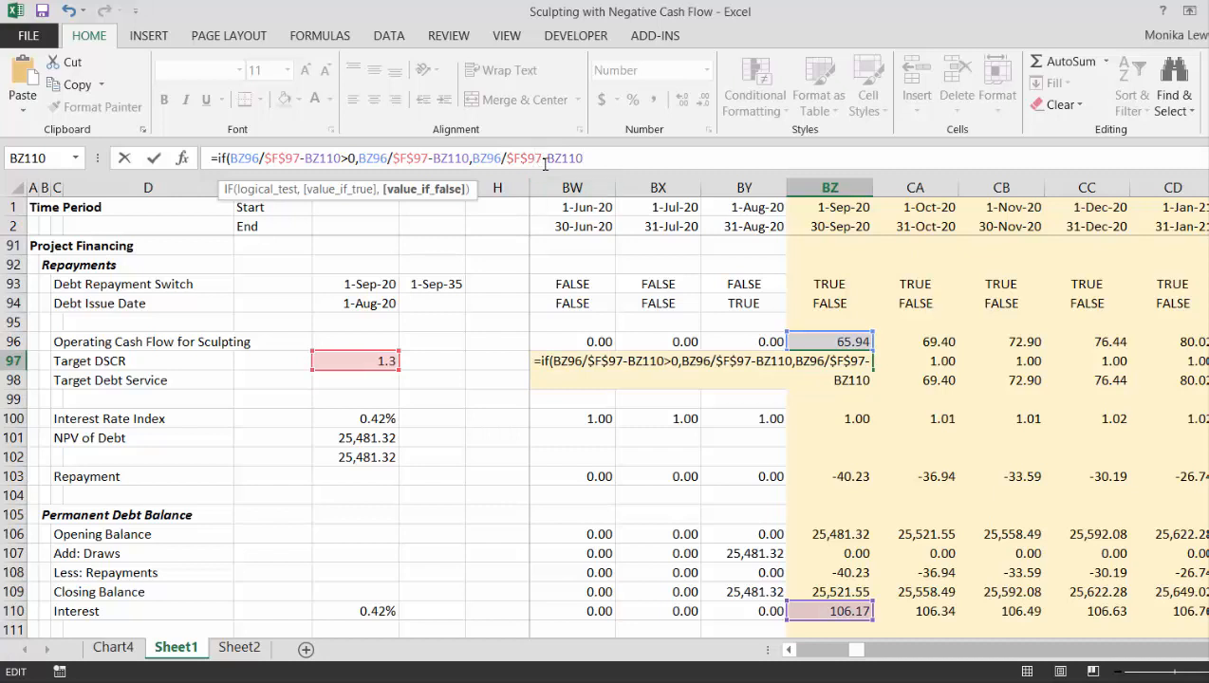
click(543, 158)
key(BackSpace)
key(BackSpace)
key(BackSpace)
key(BackSpace)
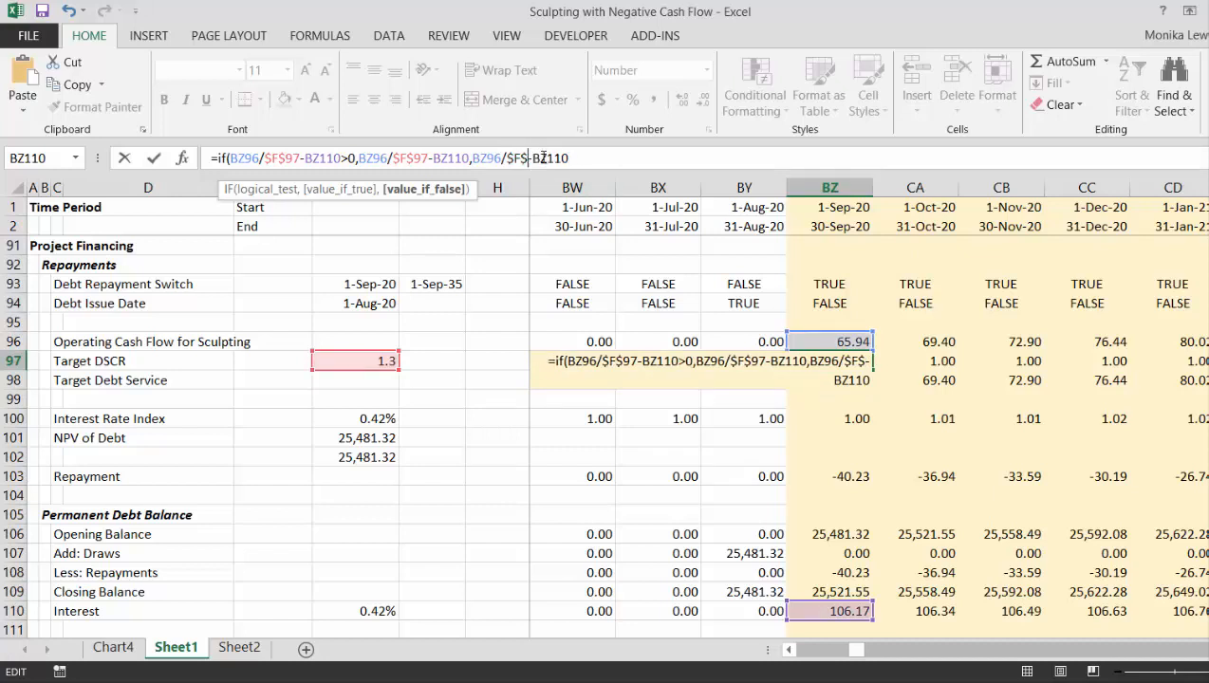
key(BackSpace)
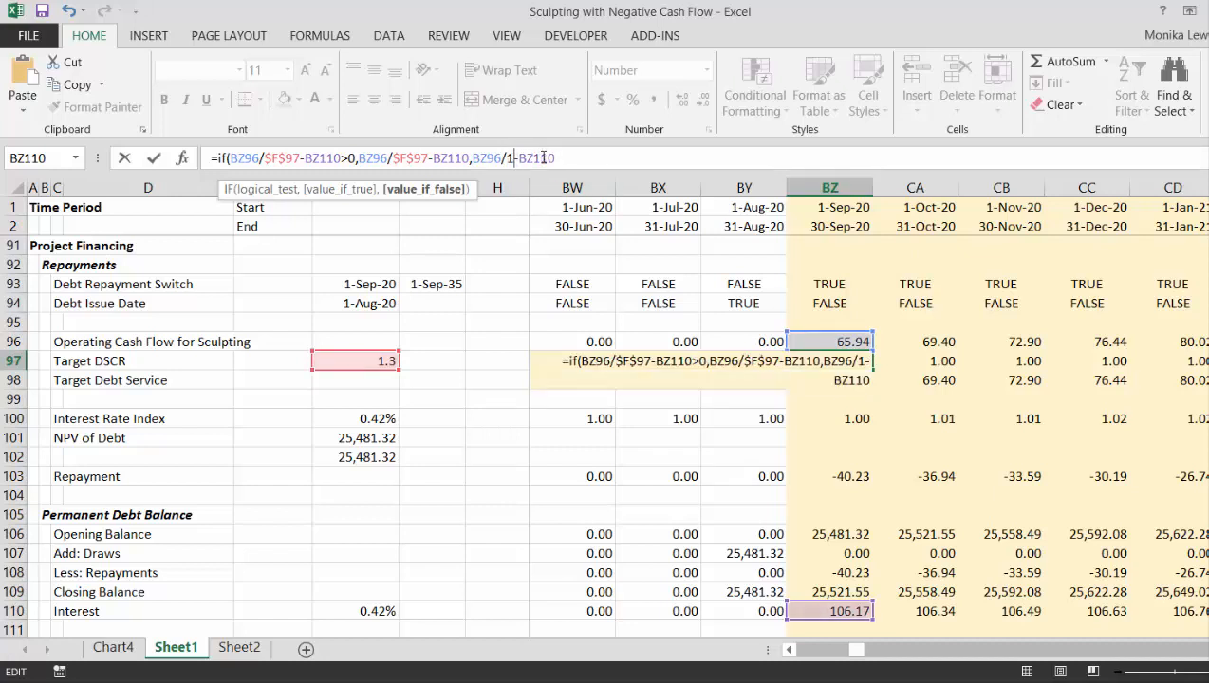
text(1)
key(Return)
key(Return)
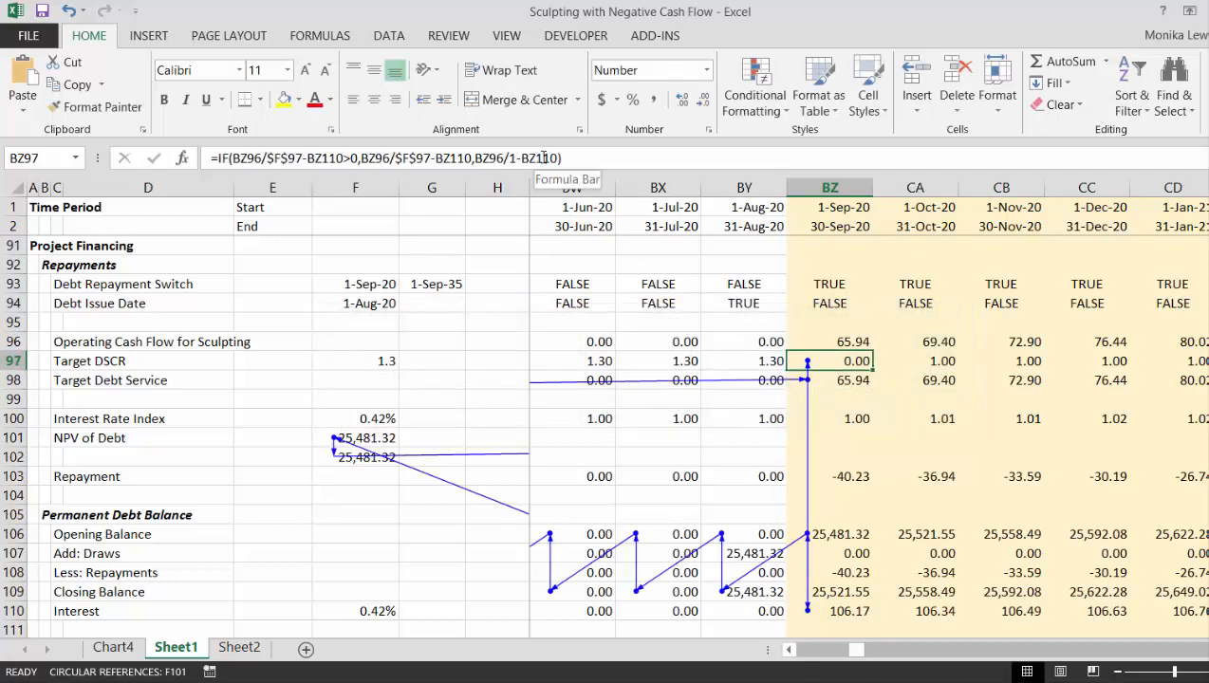
- Replace the NPV of Debt link in F101 with the pasted value of the SUMPRODUCT result in F102
click(346, 493)
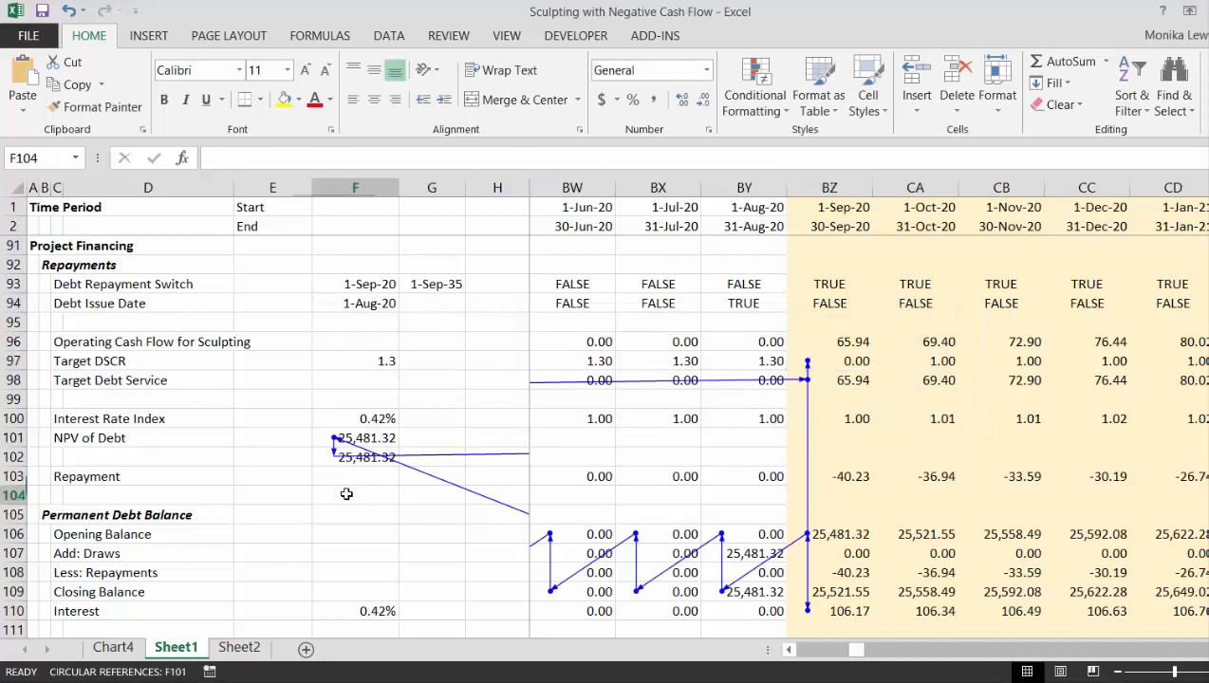
key(Up)
key(Up)
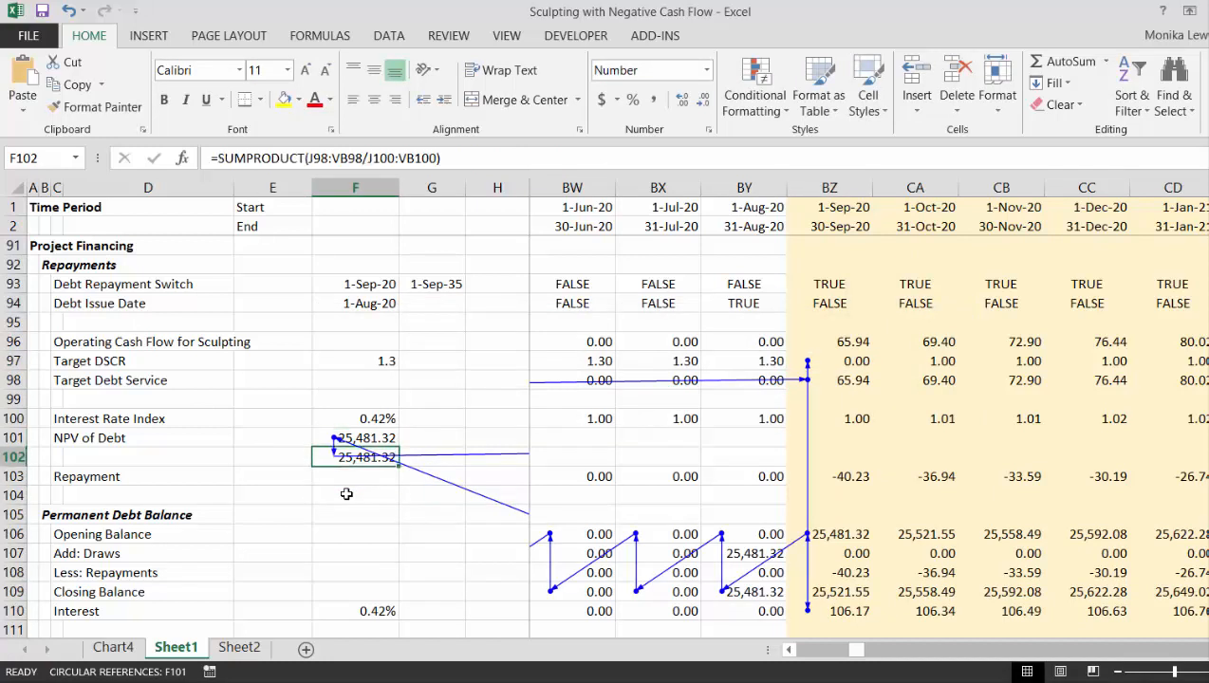
key(Up)
key(Down)
key(Up)
key(Down)
key(ctrl+c)
key(Up)
key(alt+e)
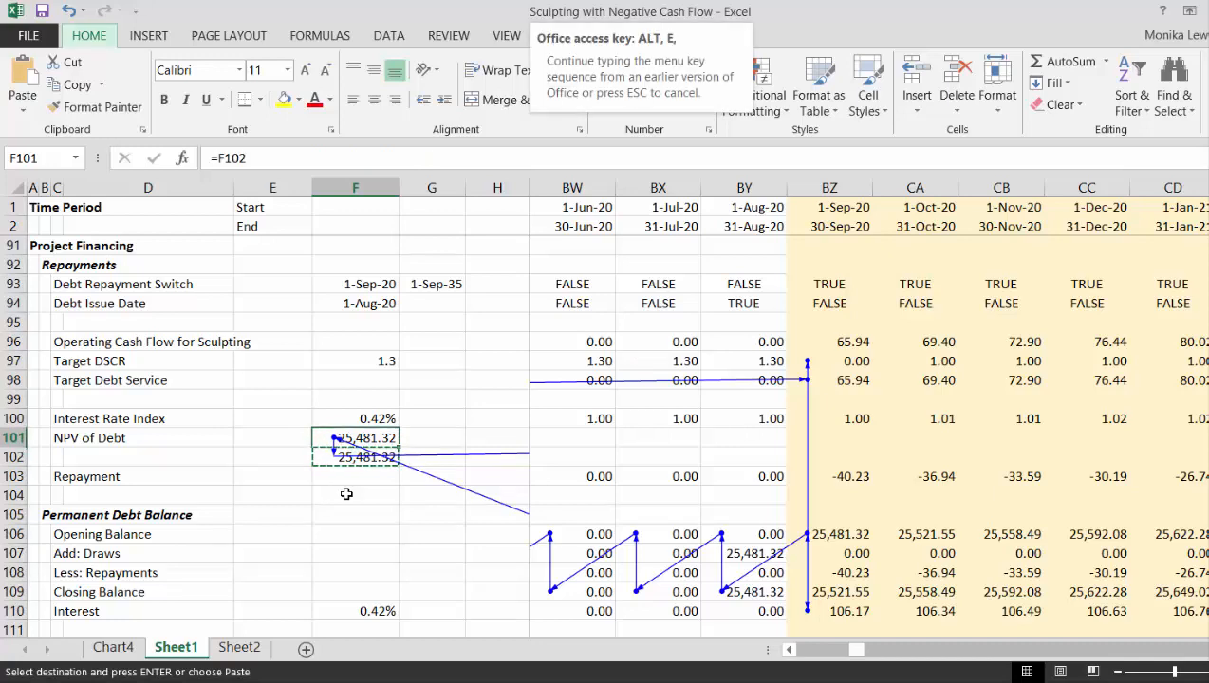
key(s)
key(v)
key(Return)
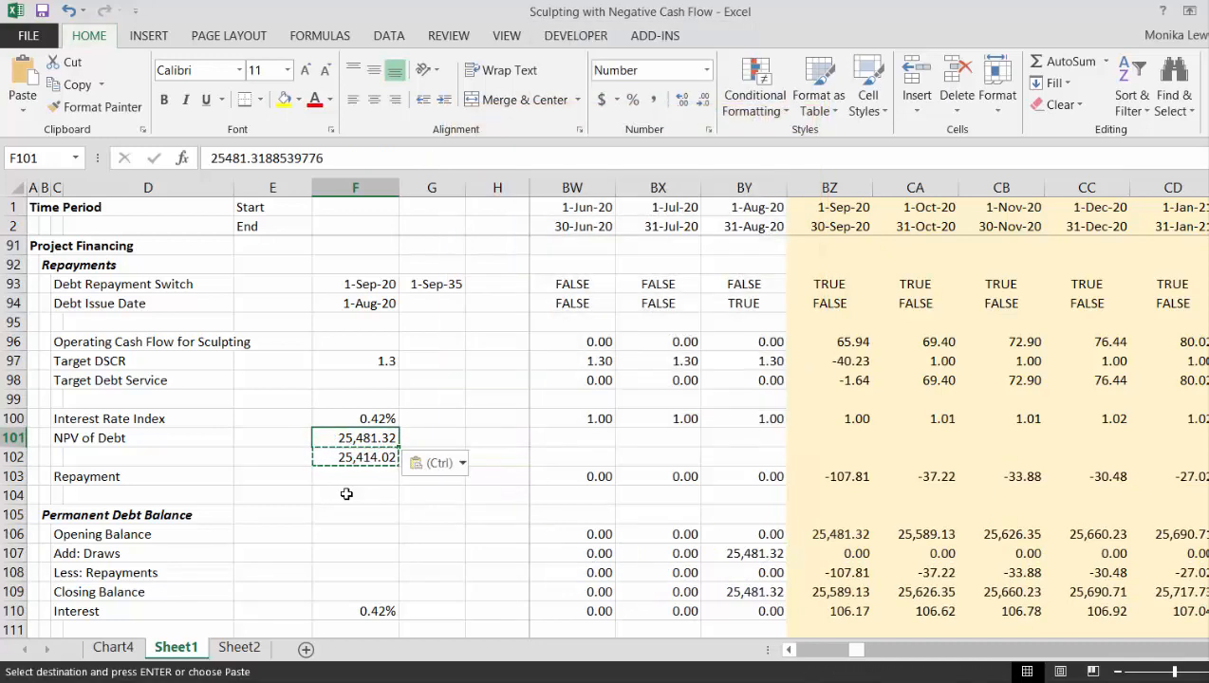
- Convert the September 2020 Target DSCR formula in BZ97 to text with a leading apostrophe
key(Up)
key(Up)
key(Up)
key(Up)
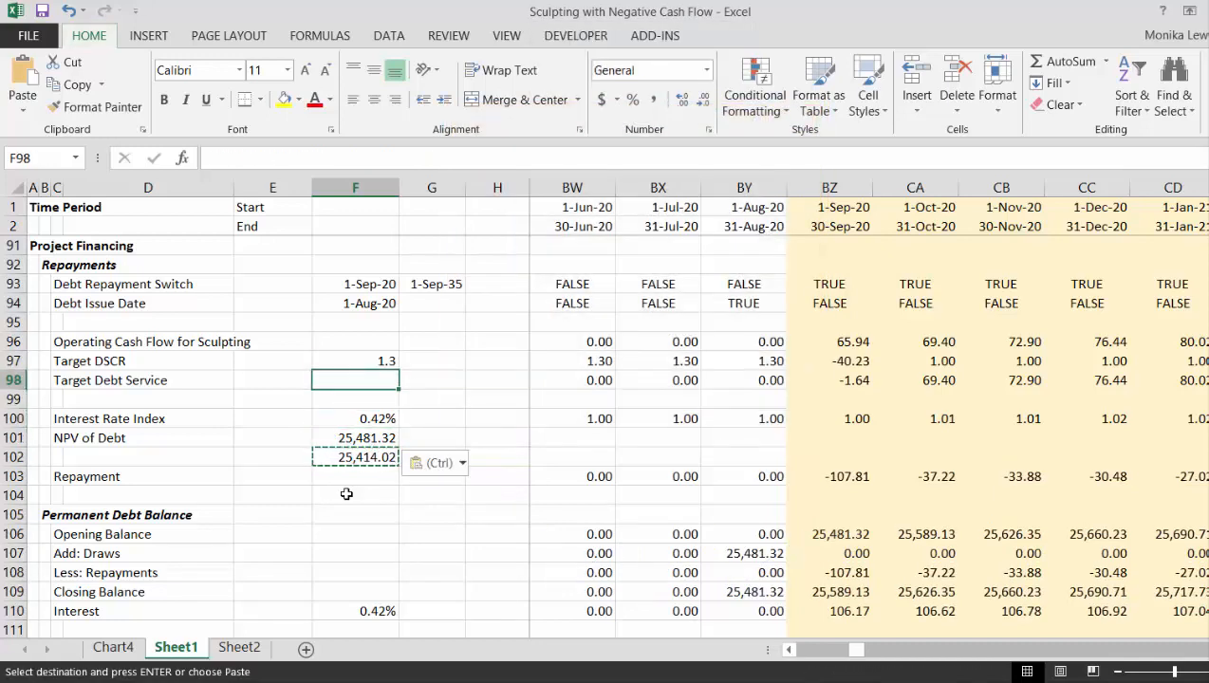
key(Down)
key(Up)
key(Right)
key(Right)
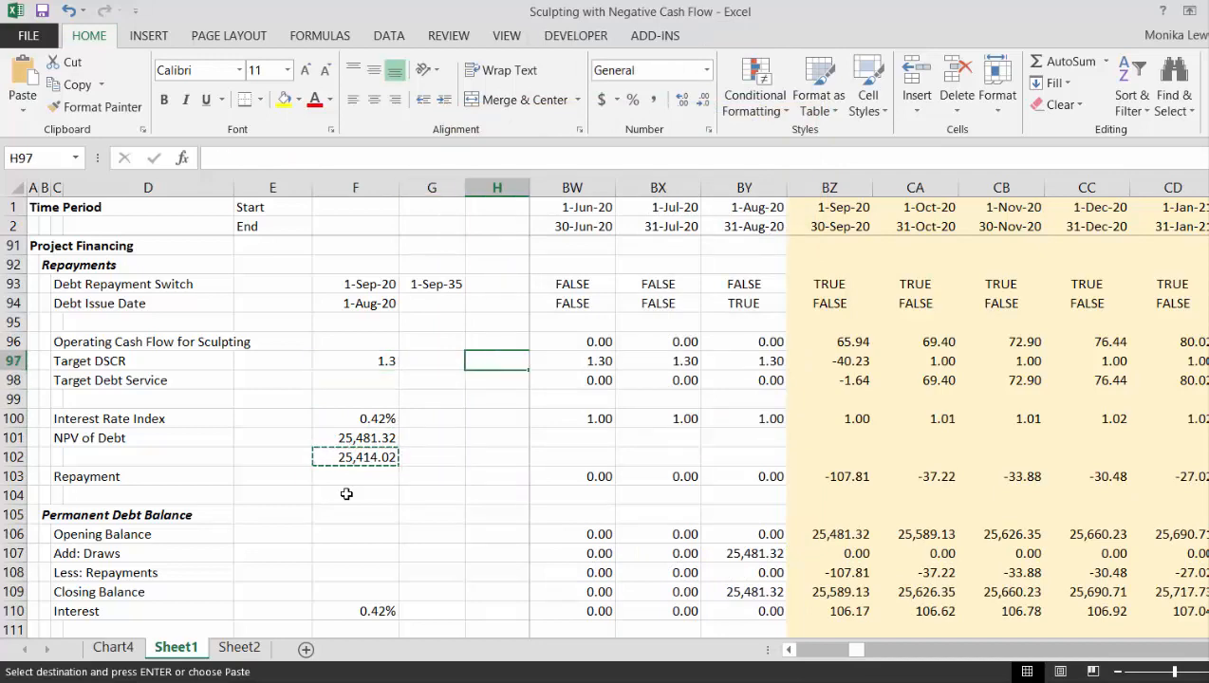
key(Right)
key(Right)
key(Right)
key(Right)
key(Right)
key(Right)
key(Right)
key(Right)
key(Right)
key(Right)
key(Right)
key(Right)
key(Right)
key(Right)
key(Right)
key(Right)
key(Right)
key(Right)
key(Right)
key(Right)
key(Right)
key(Right)
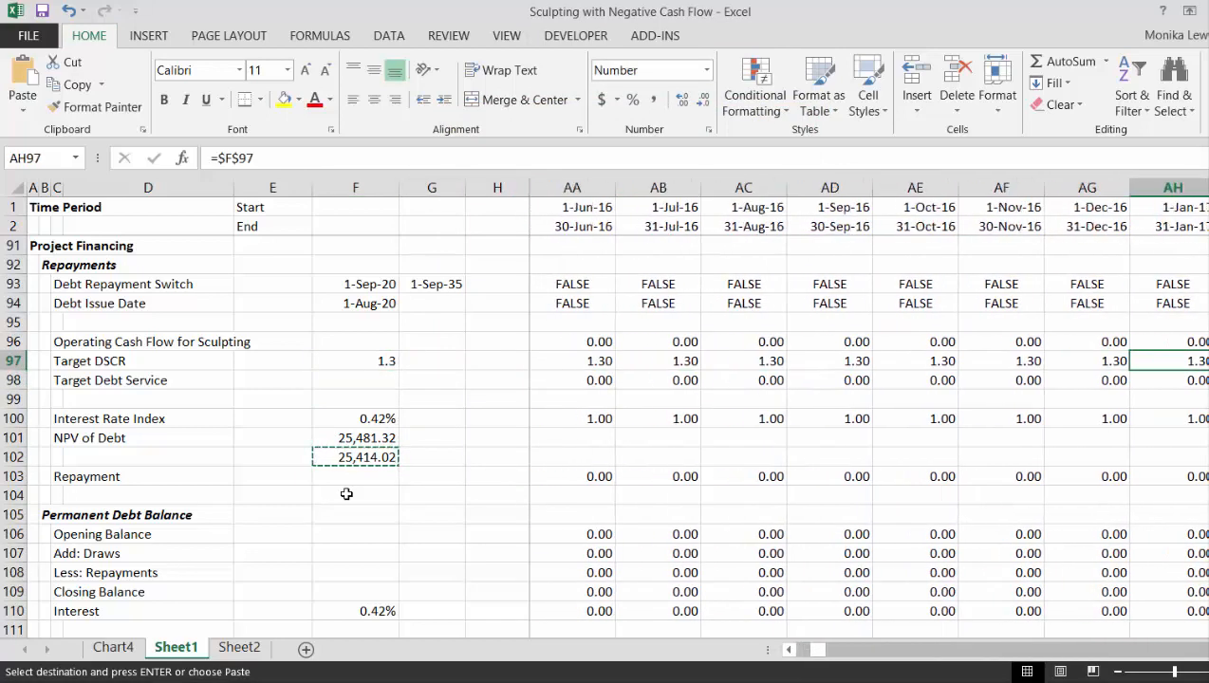
key(Right)
key(Right)
key(Right)
key(Right)
key(Right)
key(Right)
key(Right)
key(Right)
key(Right)
key(Right)
key(Right)
key(Right)
key(Right)
key(Right)
key(Right)
key(Right)
key(Right)
key(Right)
key(Right)
key(Right)
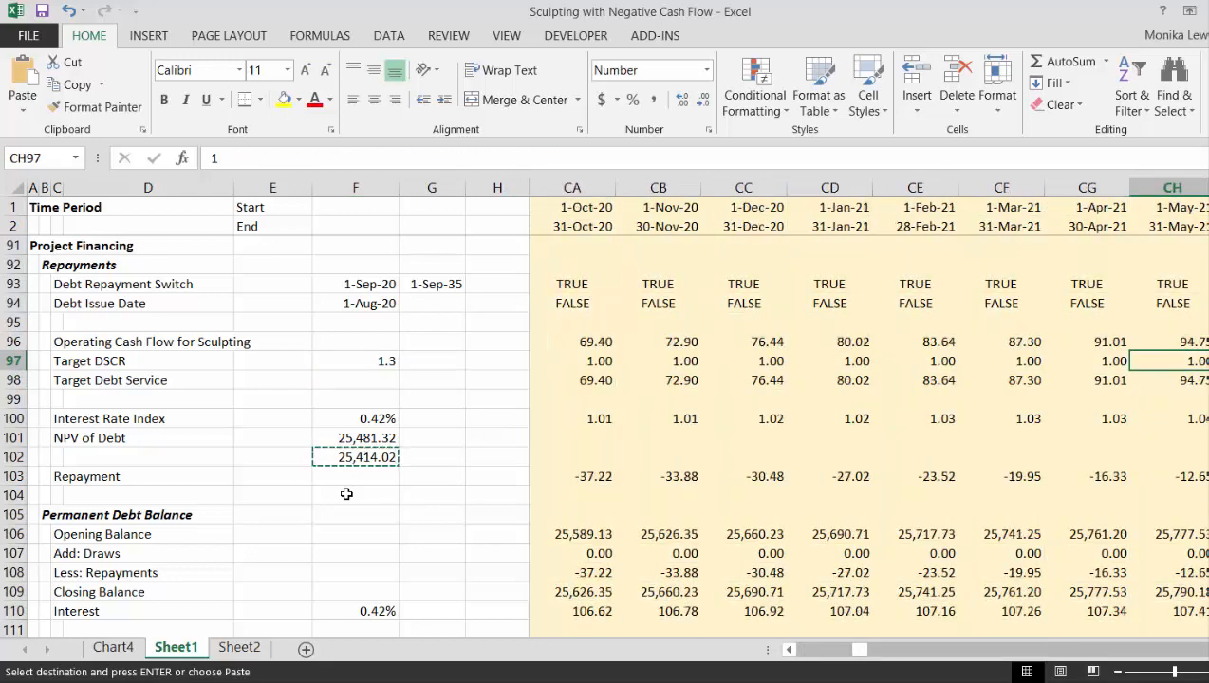
key(Left)
key(Left)
key(Left)
key(Left)
key(Left)
key(Left)
key(Left)
key(Left)
key(Left)
key(Left)
key(Right)
key(Right)
key(Right)
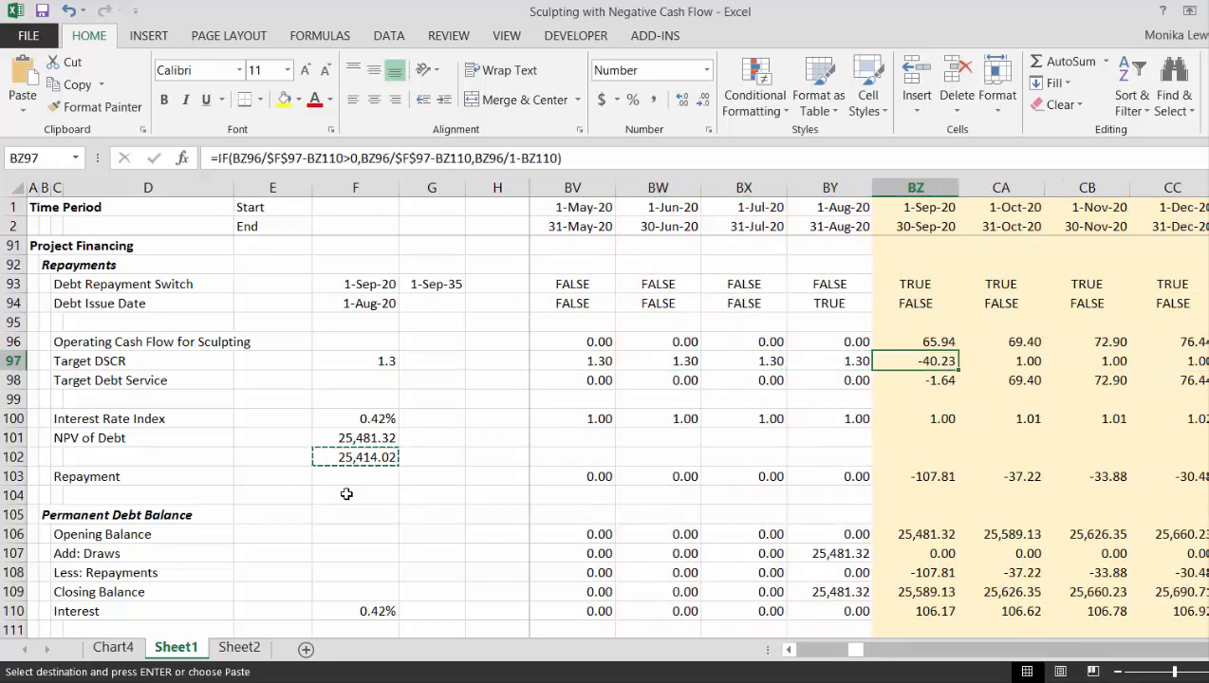
key(F2)
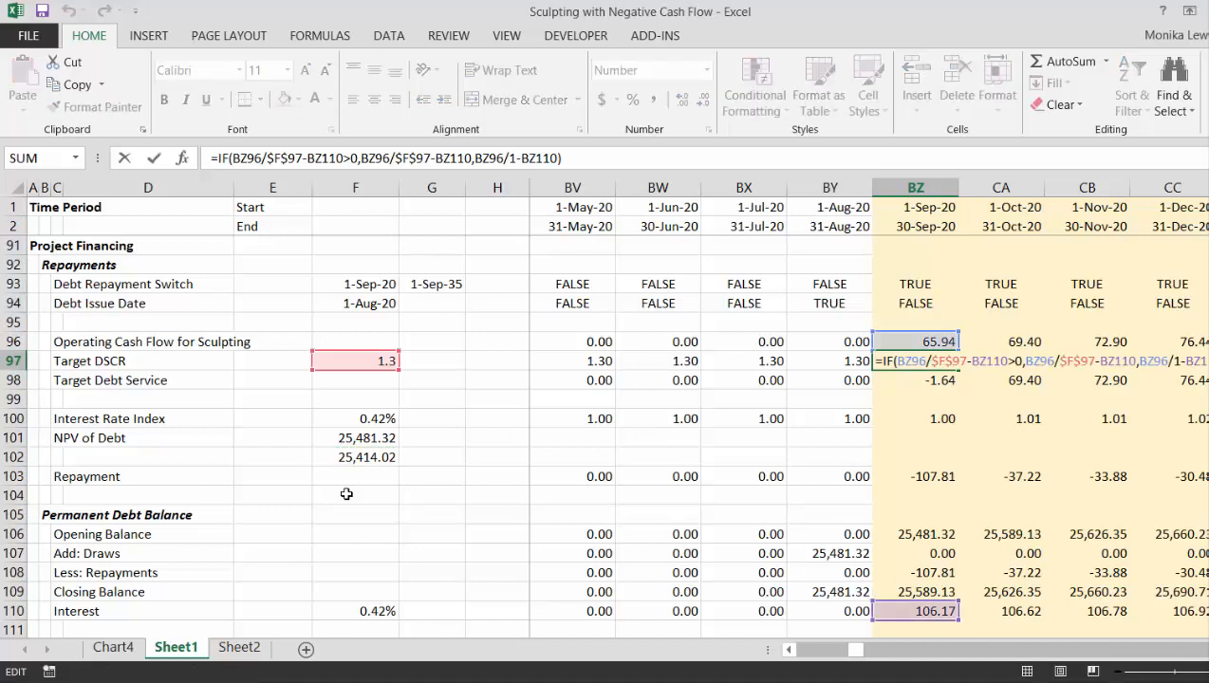
key(Left)
key(Left)
key(Left)
key(Left)
key(Left)
key(Left)
key(Left)
key(Left)
key(Left)
key(Left)
key(Left)
key(Left)
key(Left)
key(Left)
key(Left)
key(Left)
key(Left)
key(Left)
key(Left)
key(Left)
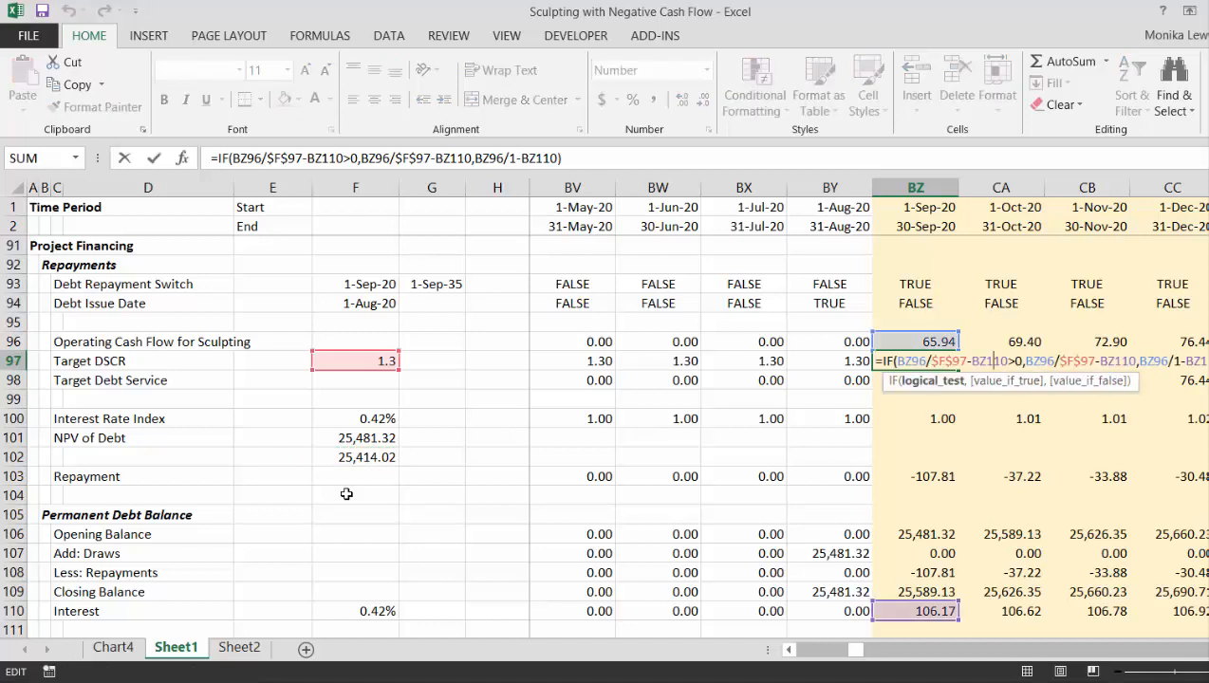
key(Left)
key(Left)
key(Left)
key(Left)
text(')
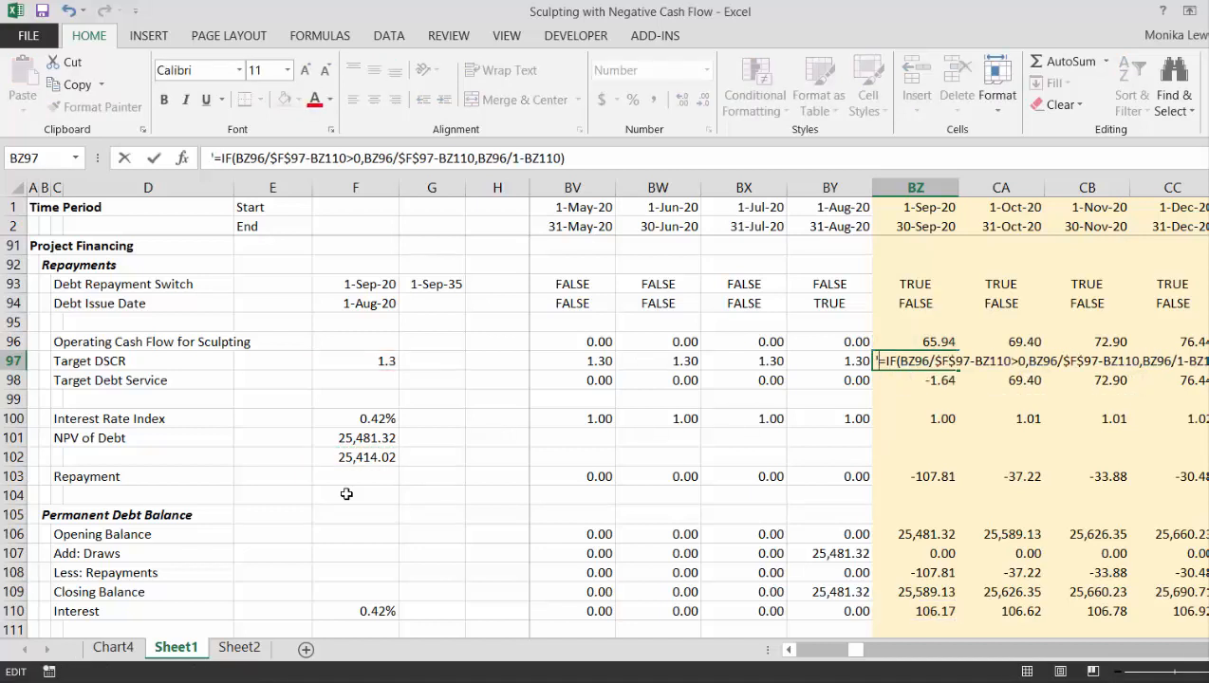
key(Return)
key(Up)
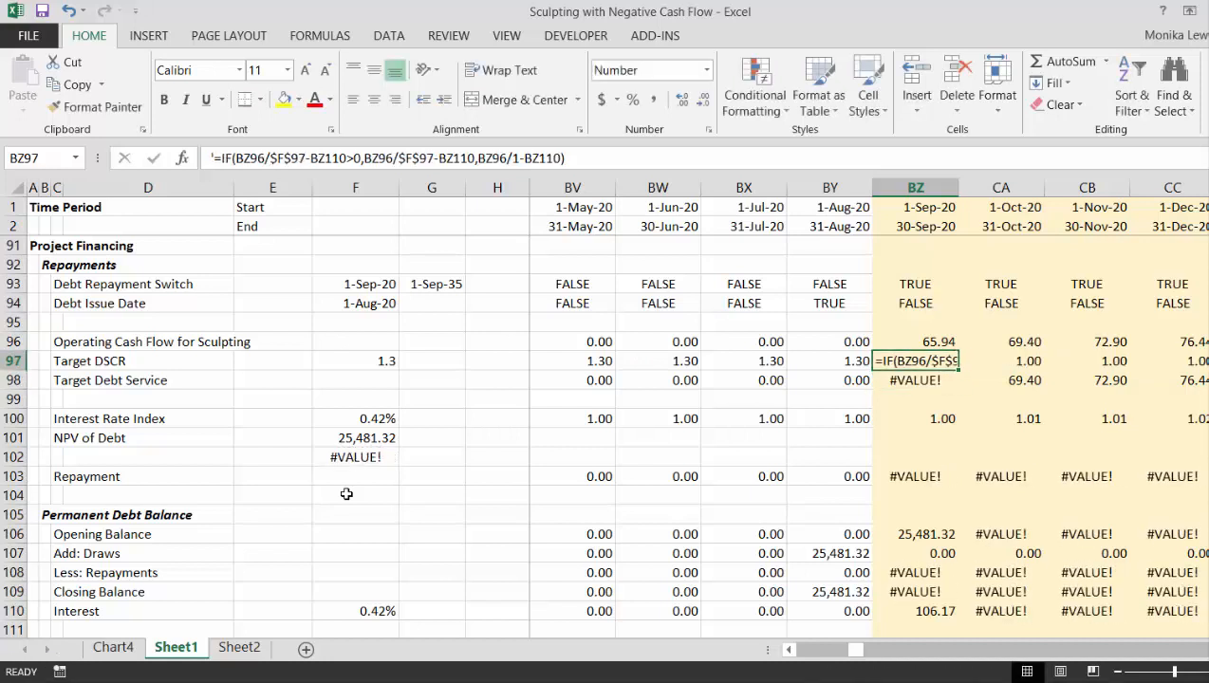
- Copy the text version of the IF formula from BZ97 into the September 2020 Target Debt Service cell BZ98
key(ctrl+c)
key(Down)
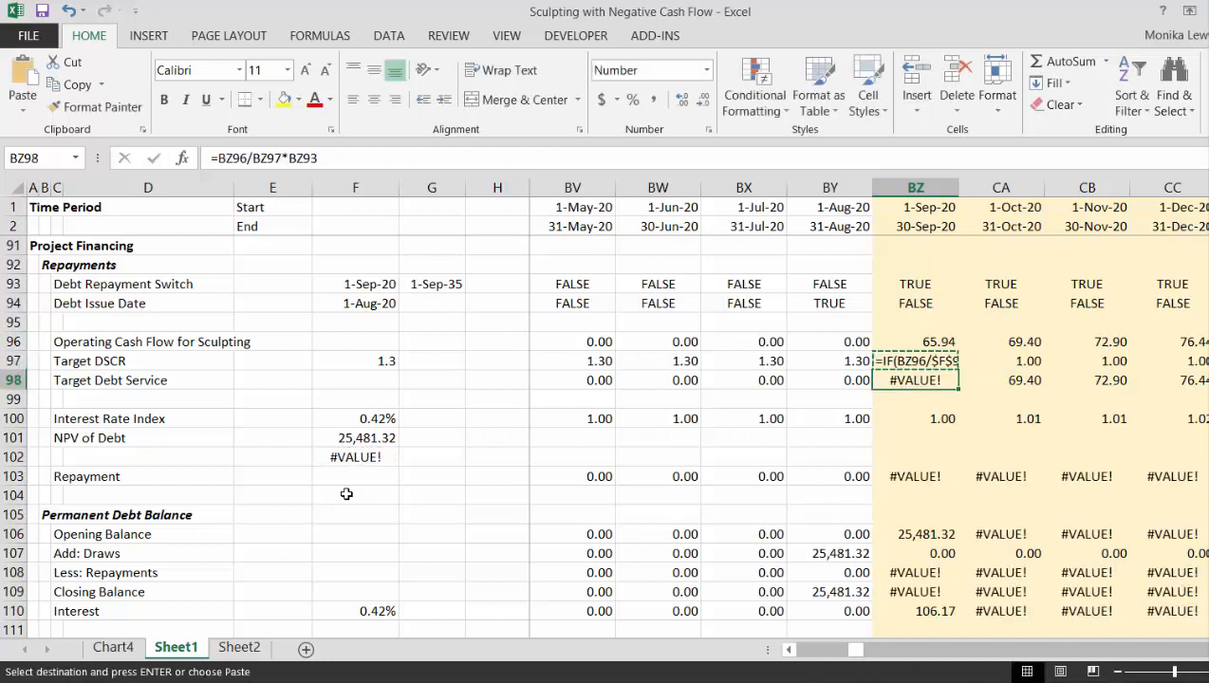
key(ctrl+v)
key(Escape)
key(Up)
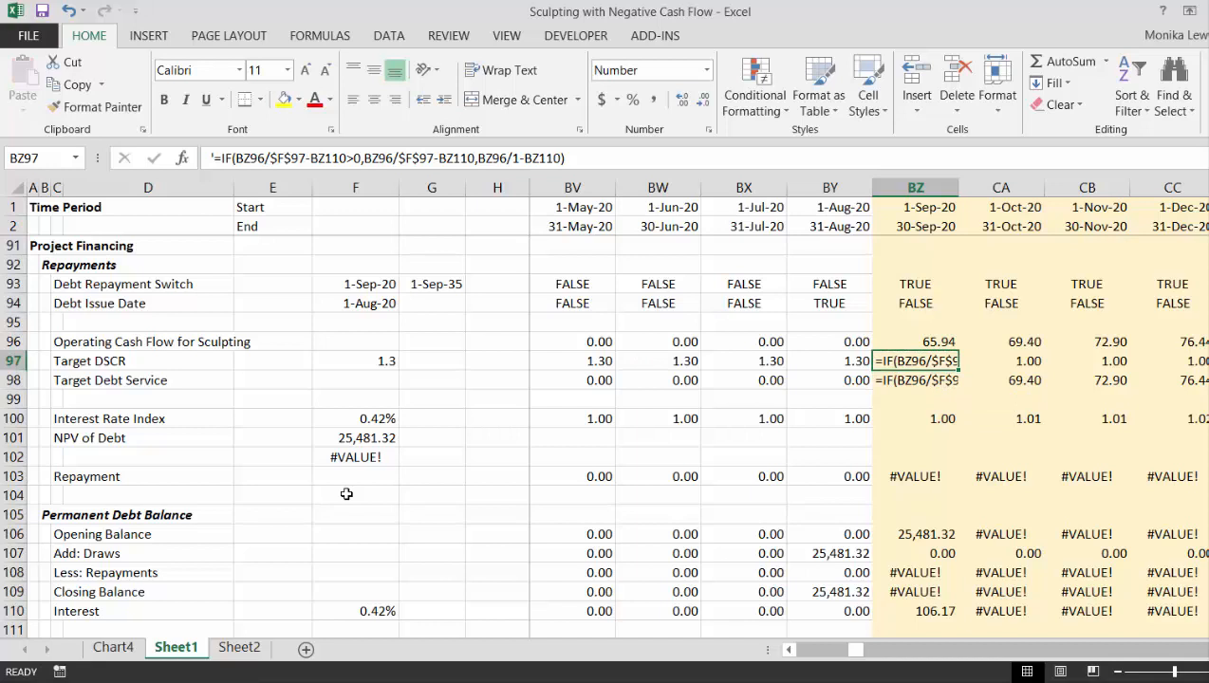
text(=)
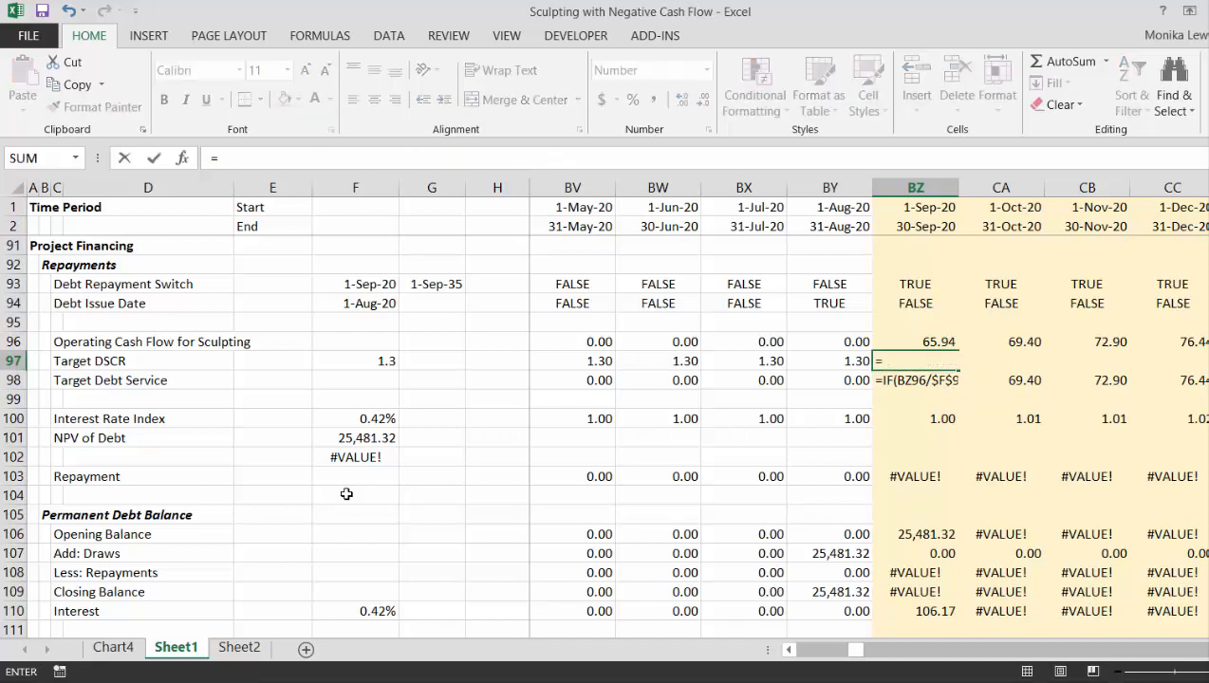
key(Escape)
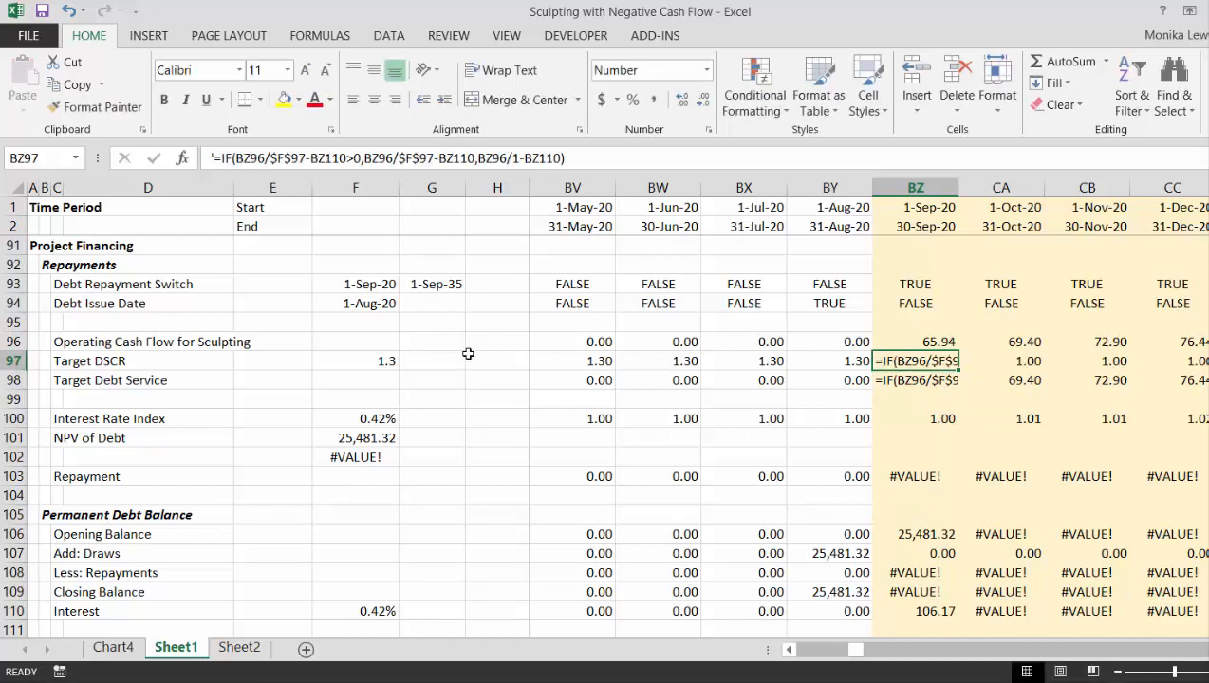
- Fill the August 2020 Target DSCR formula =$F$97 from BY97 across the remaining periods of row 97
key(Left)
key(ctrl+shift+Right)
key(ctrl+r)
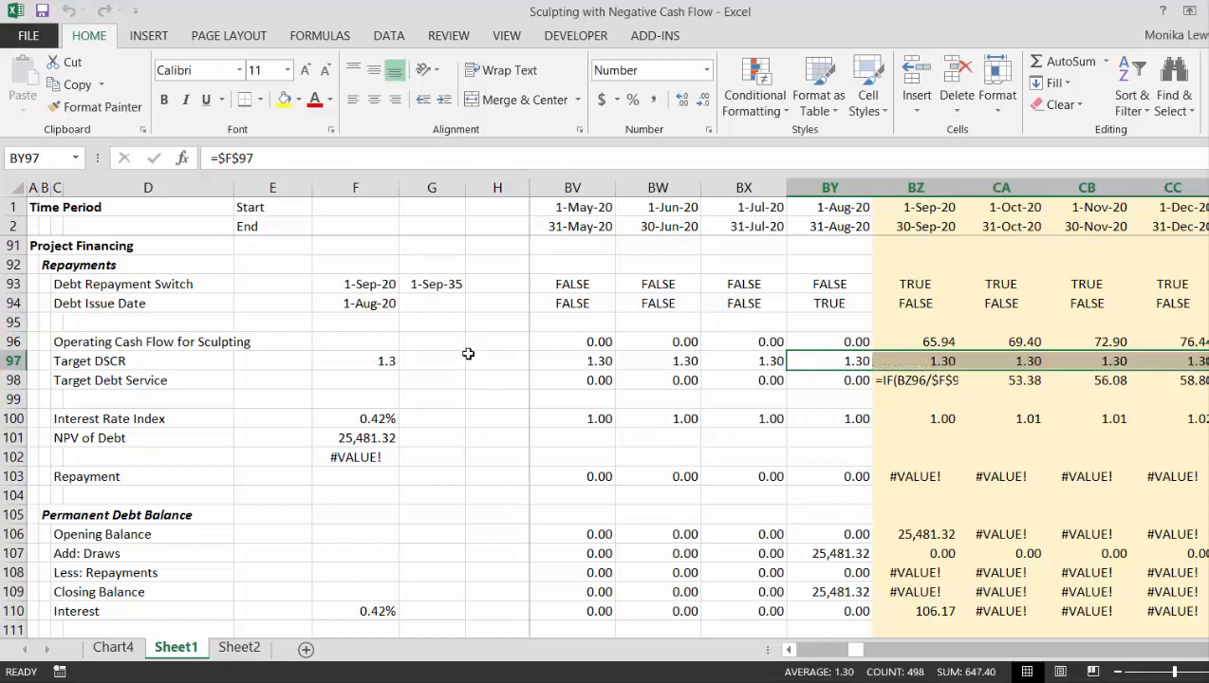
- Remove the leading apostrophe from the September 2020 Target Debt Service text in BZ98 to make it a live IF formula
key(Down)
key(Right)
key(F2)
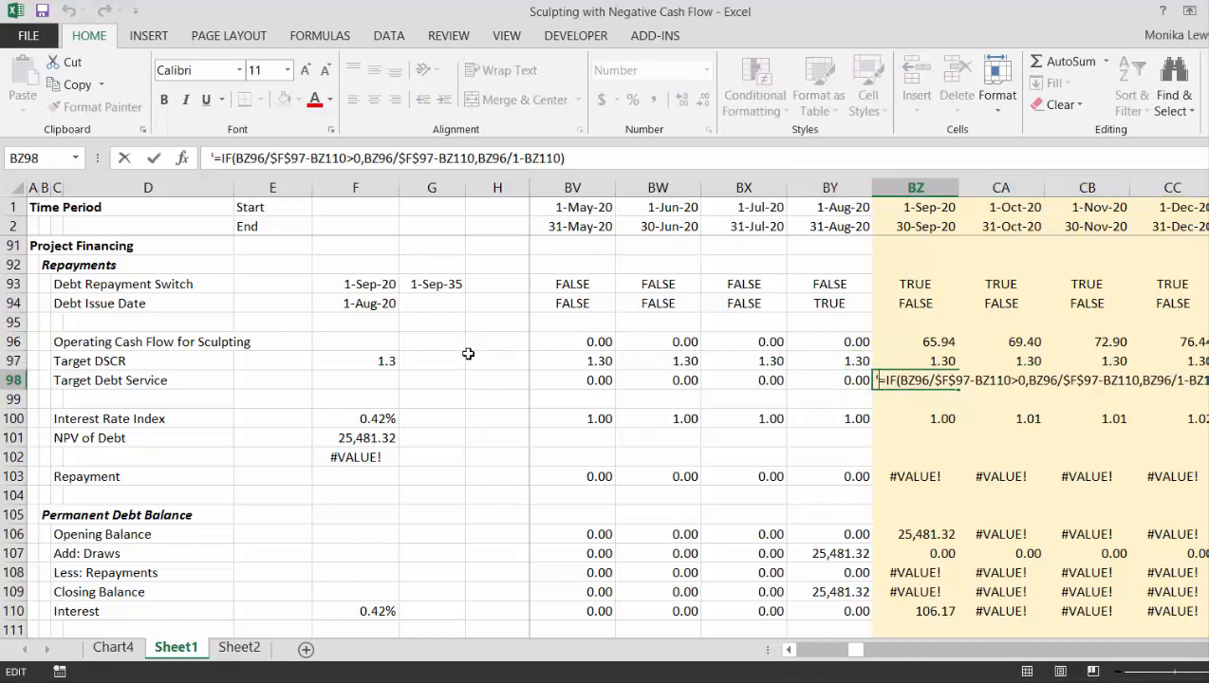
key(Delete)
key(ctrl+Return)
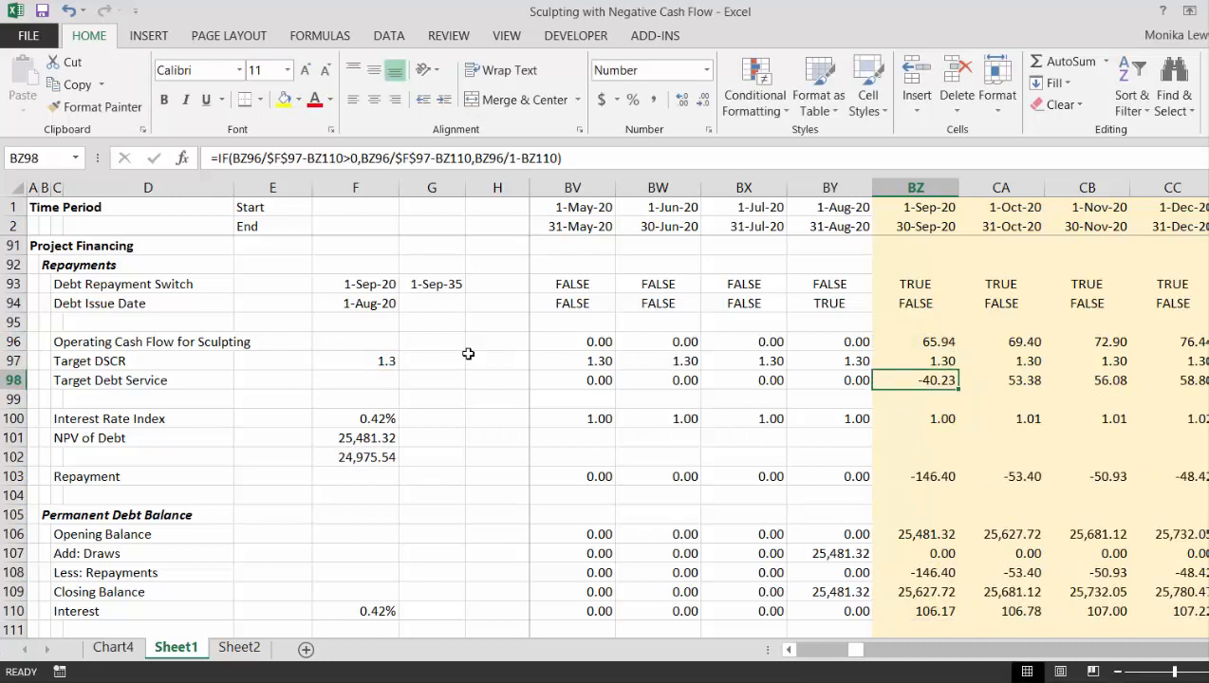
- Multiply the IF formula in BZ98 by the September 2020 Debt Repayment Switch in BZ93
key(F2)
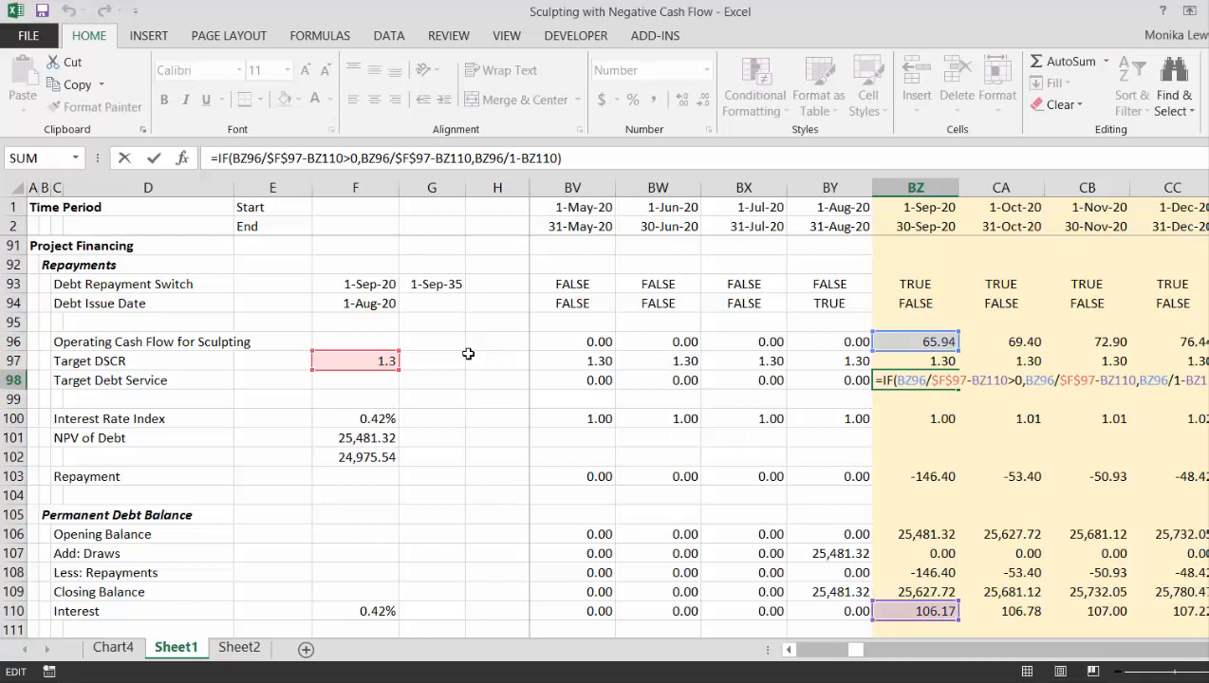
text(*)
click(902, 283)
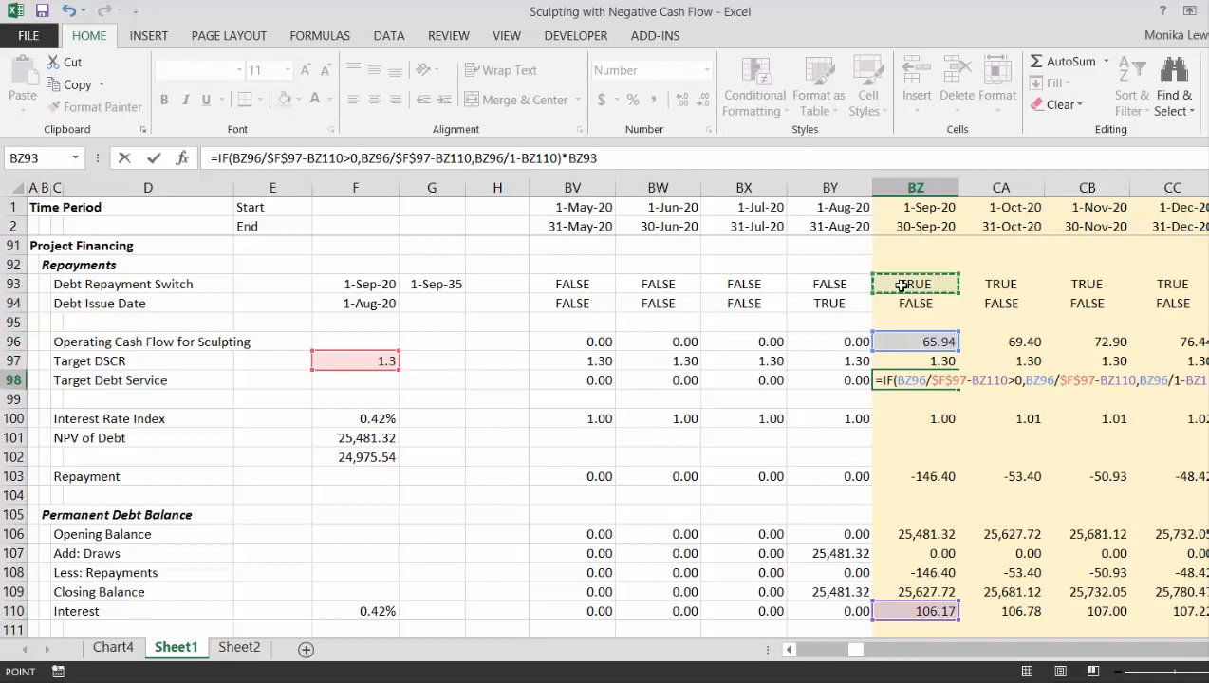
key(Return)
- Examine the September 2020 Net Cash Flow, Sculpting Repayment and Net Cash Flow After Sculpting Repayment in rows 80 to 84
key(Up)
key(Up)
key(Up)
key(Up)
key(Up)
key(Up)
key(Up)
key(Up)
key(Up)
key(Up)
key(Up)
key(Up)
key(Up)
key(Up)
key(Up)
key(Up)
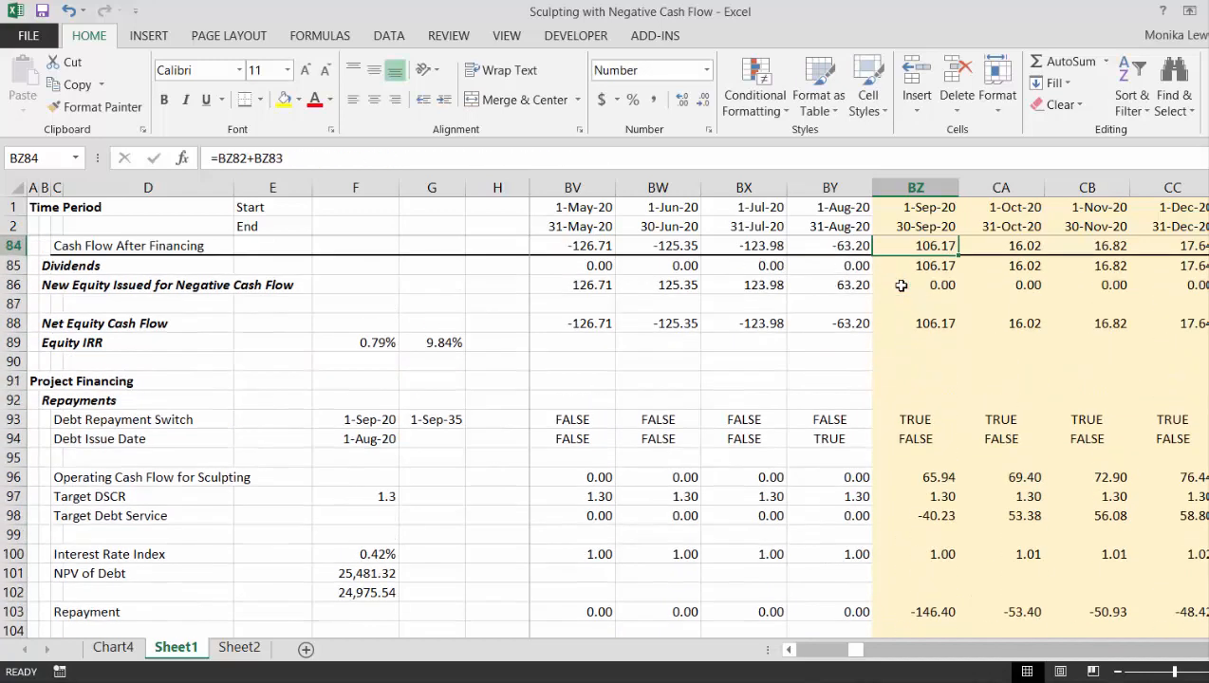
key(Up)
key(Up)
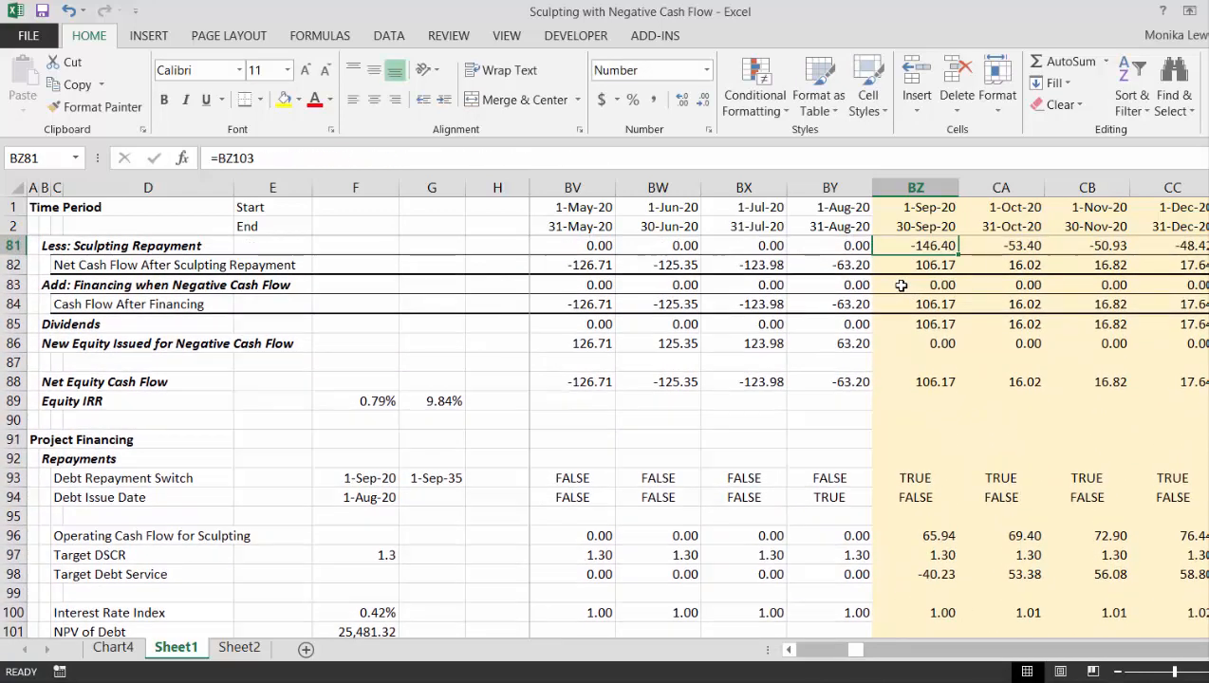
key(Up)
key(Down)
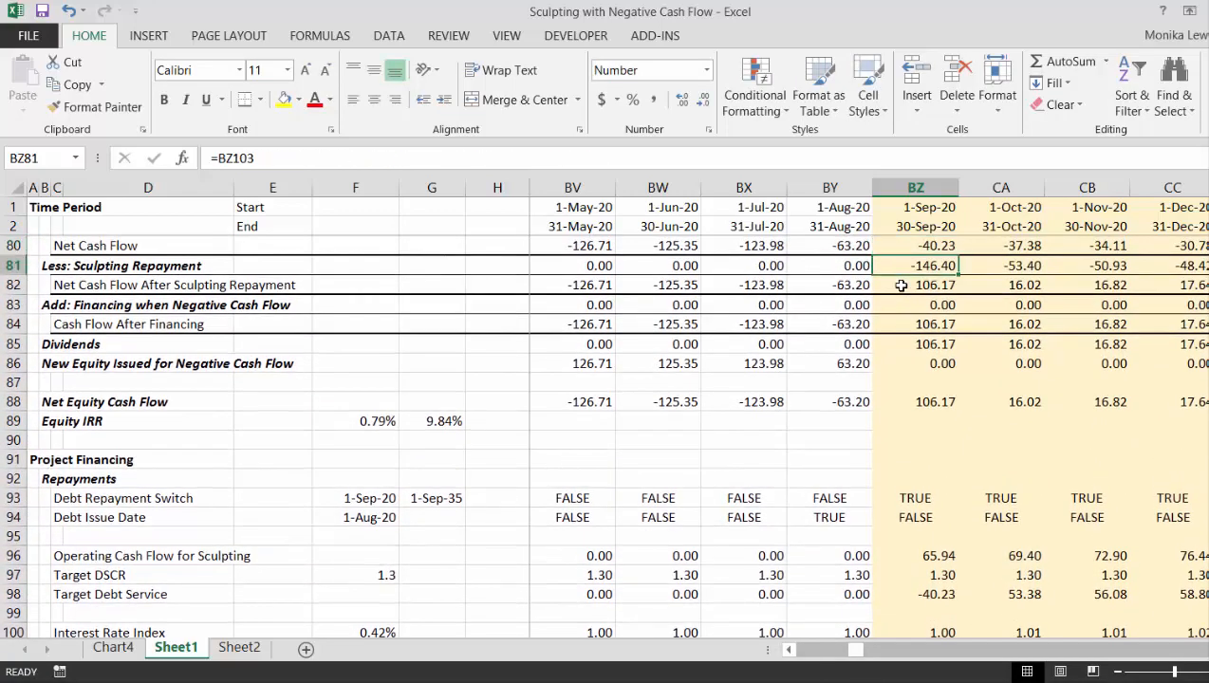
key(Down)
key(Down)
key(Down)
key(Down)
key(Down)
key(Down)
key(Down)
key(Down)
key(Down)
key(Down)
key(Down)
key(Down)
key(Down)
key(Down)
key(Down)
key(Down)
key(Down)
key(Down)
key(Down)
key(Down)
key(Down)
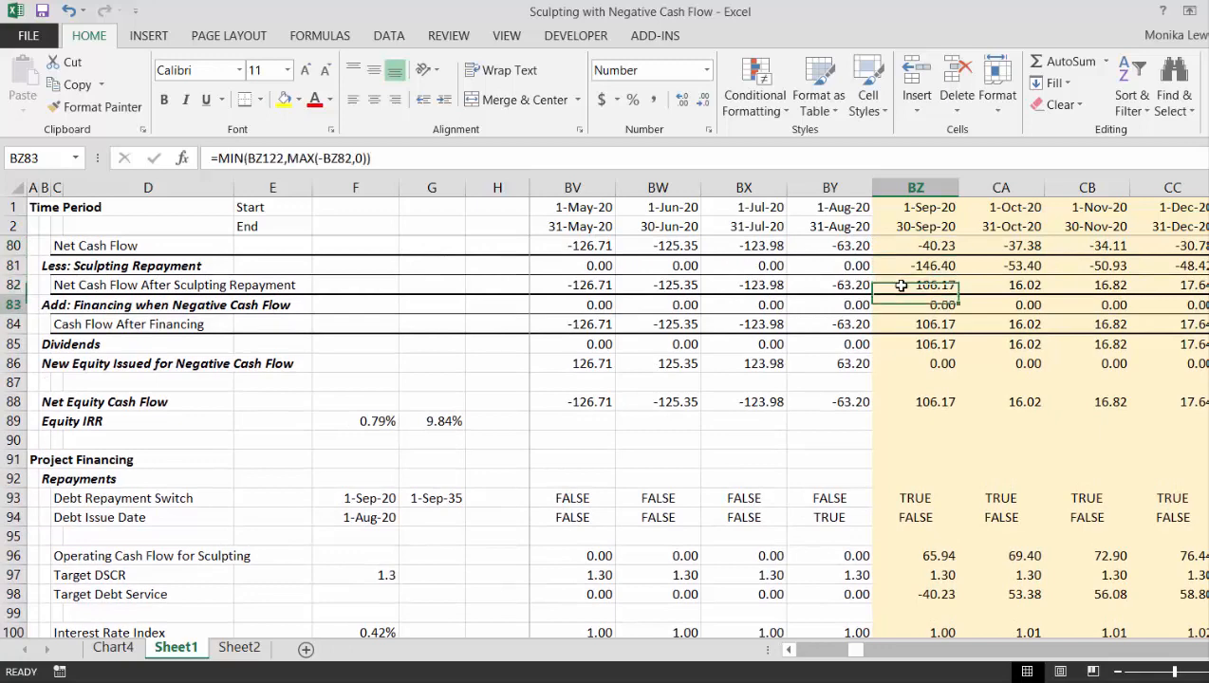
- Open the September 2020 Target Debt Service formula in BZ98 for editing
key(Up)
key(Up)
key(Up)
key(Up)
key(Up)
key(Up)
key(Up)
key(Up)
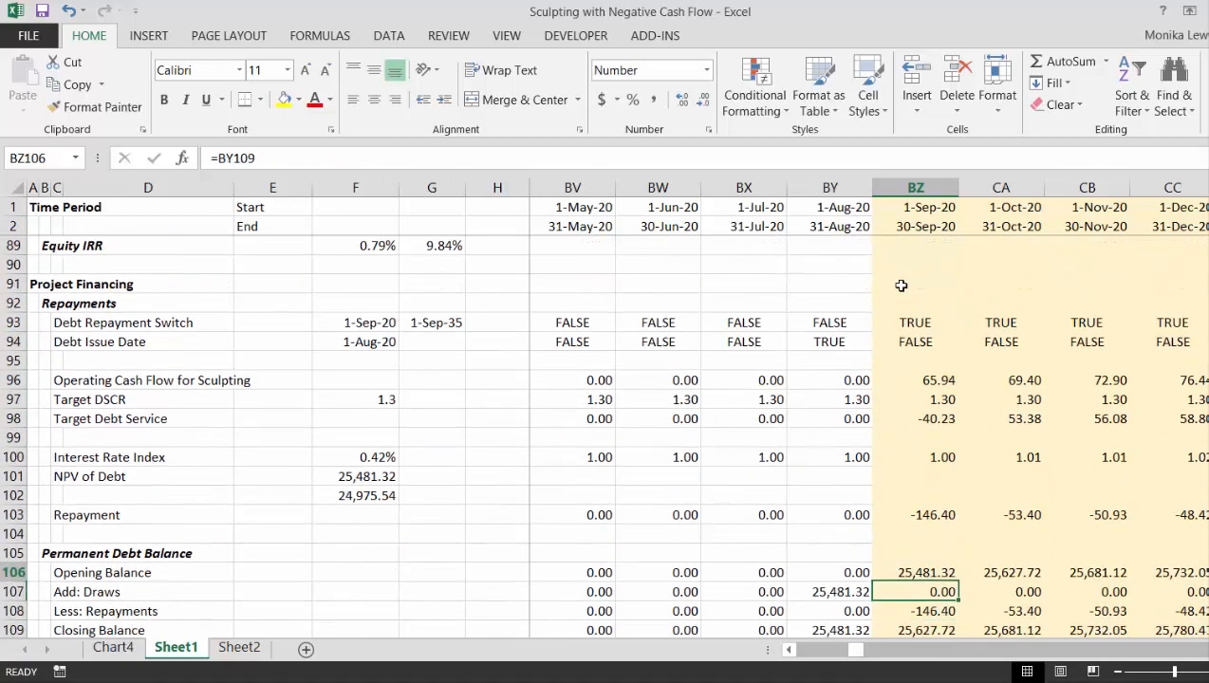
key(Up)
key(Up)
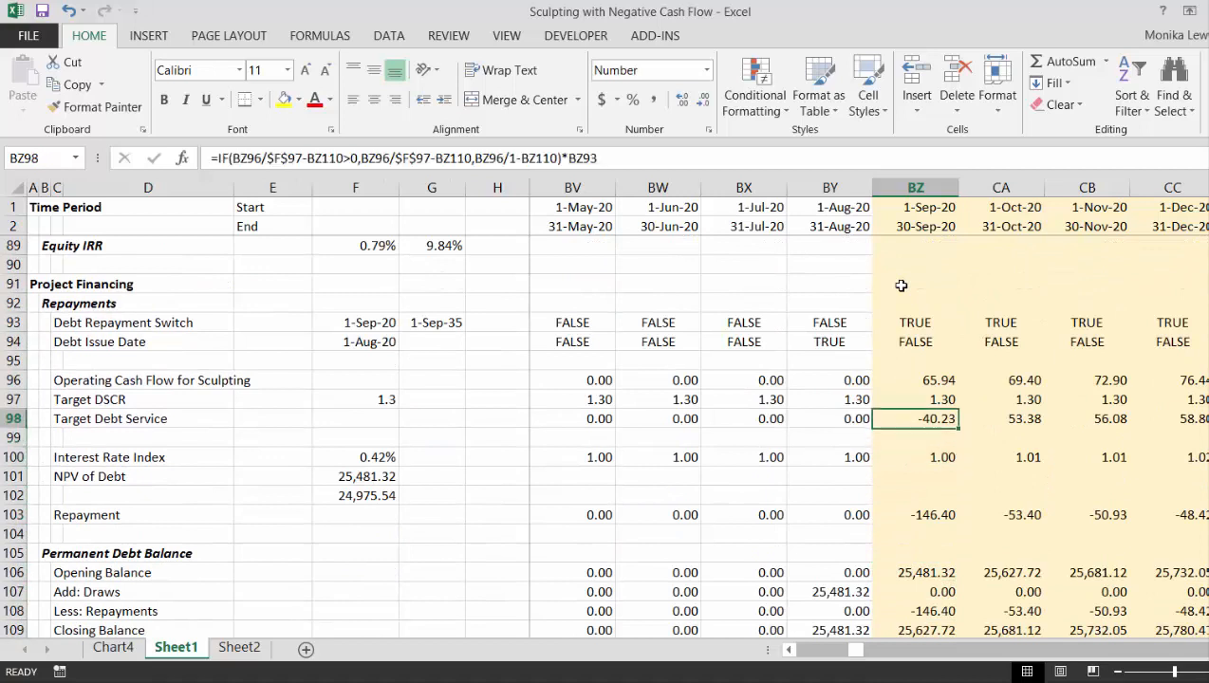
key(F2)
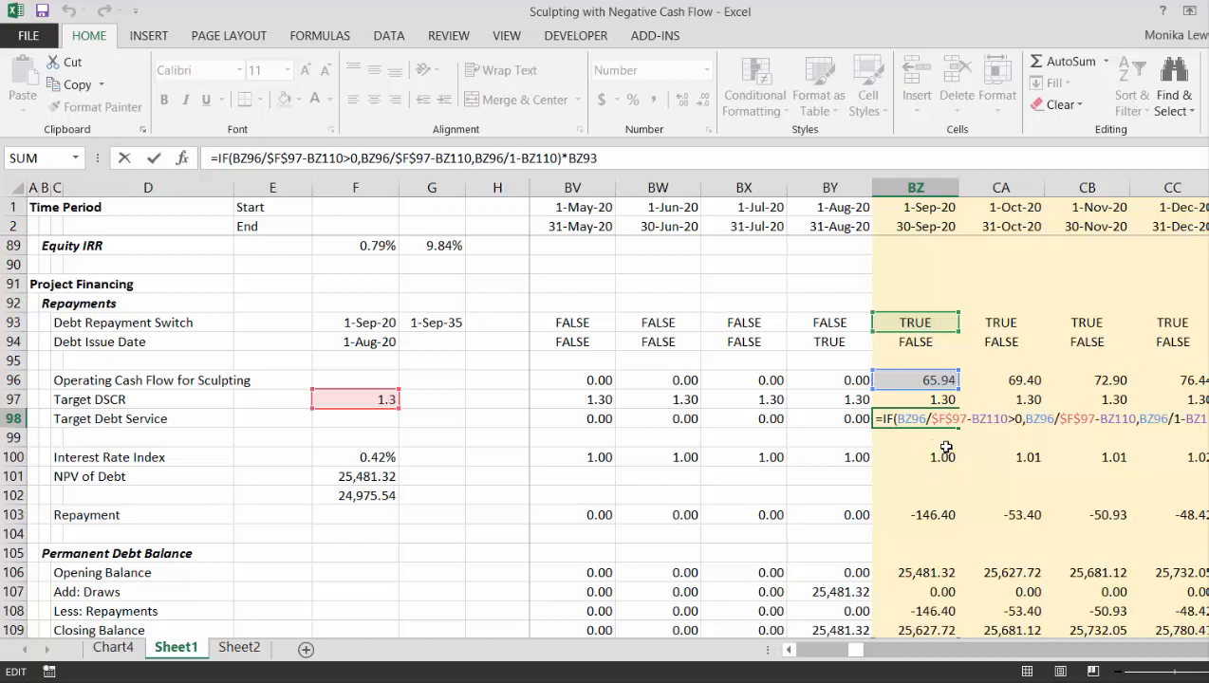
- Review the arguments of the September 2020 Target Debt Service IF formula in BZ98
key(Return)
key(Up)
key(F2)
key(Left)
key(Left)
key(Left)
key(Left)
key(Left)
key(Left)
key(Left)
key(Left)
key(Left)
key(Left)
key(Left)
key(Left)
key(Left)
key(Left)
key(Left)
key(Left)
key(Left)
key(Left)
key(Left)
key(Left)
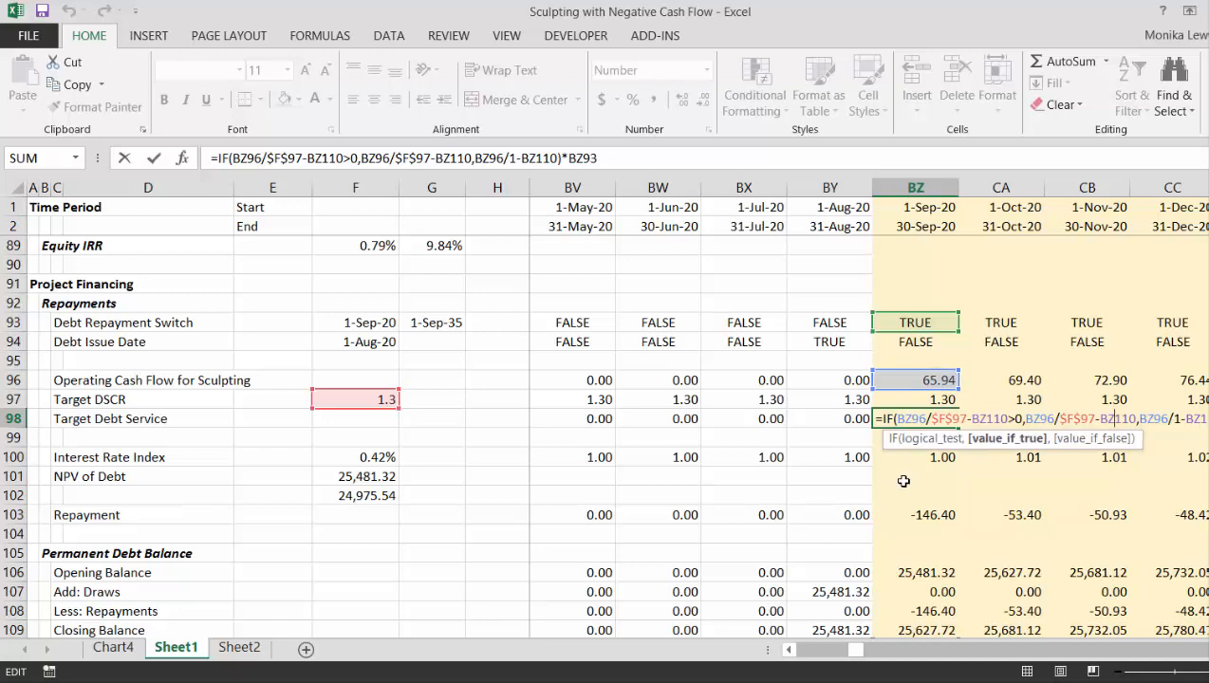
key(Return)
key(Up)
key(Down)
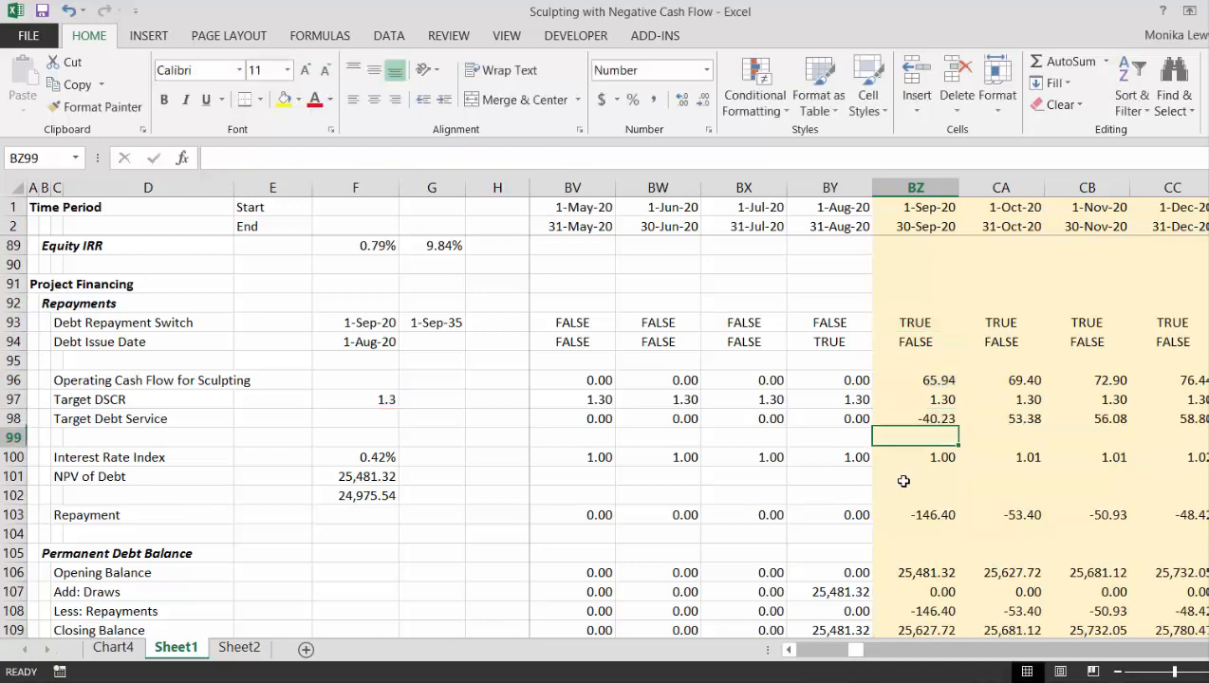
- Calculate September 2020 Operating Cash Flow for Sculpting minus Interest as =BZ96-BZ110 in BZ112, and clear the trial calculation
key(Down)
key(Down)
key(Down)
key(Up)
key(Up)
key(Down)
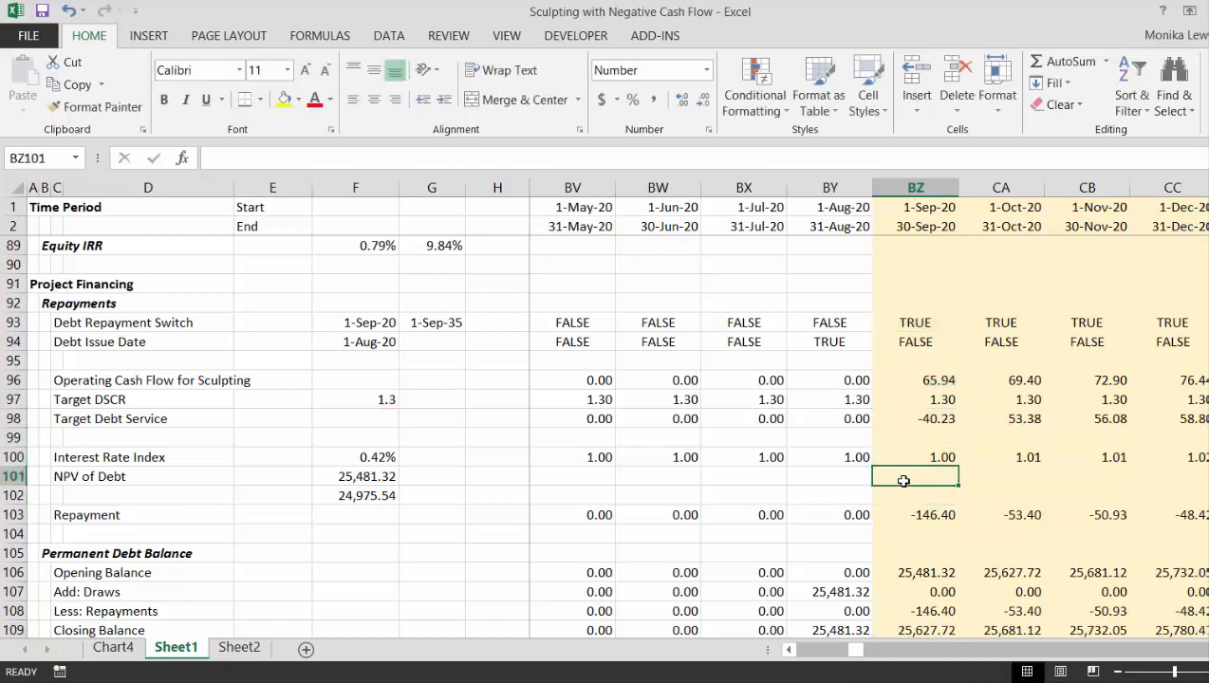
key(Down)
key(Down)
key(Down)
key(Down)
key(Down)
key(Down)
key(Down)
key(Down)
key(Down)
key(Down)
key(Up)
key(Up)
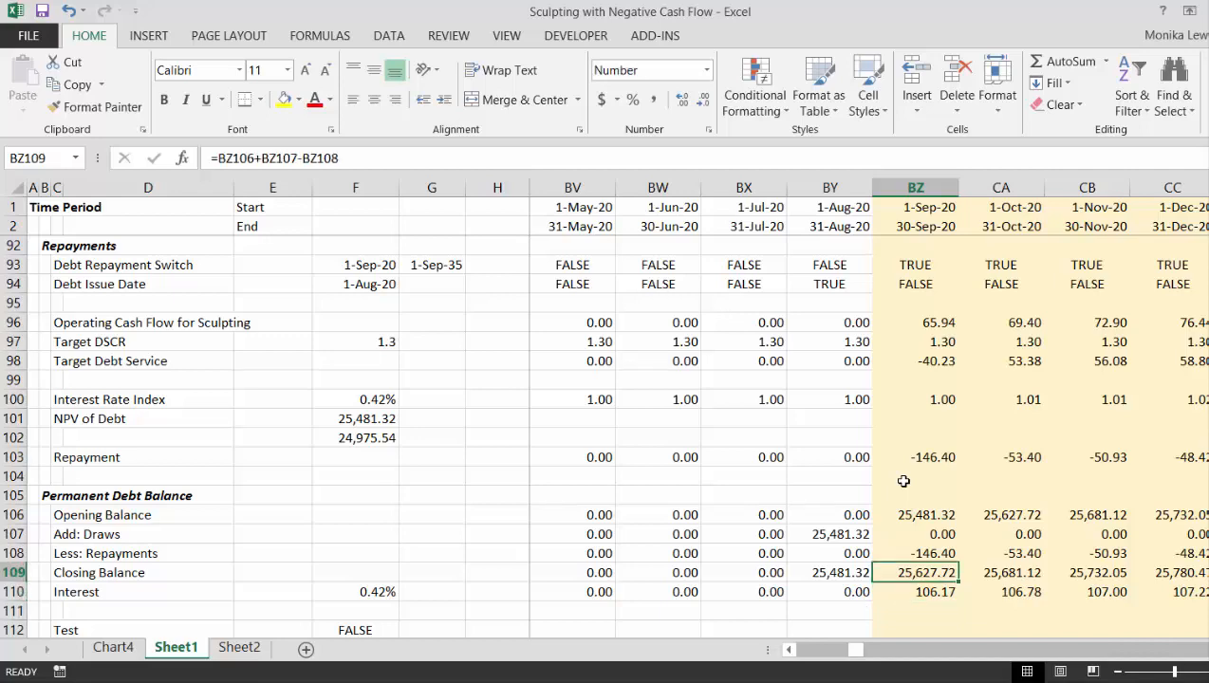
key(Down)
key(Down)
key(Down)
text(=)
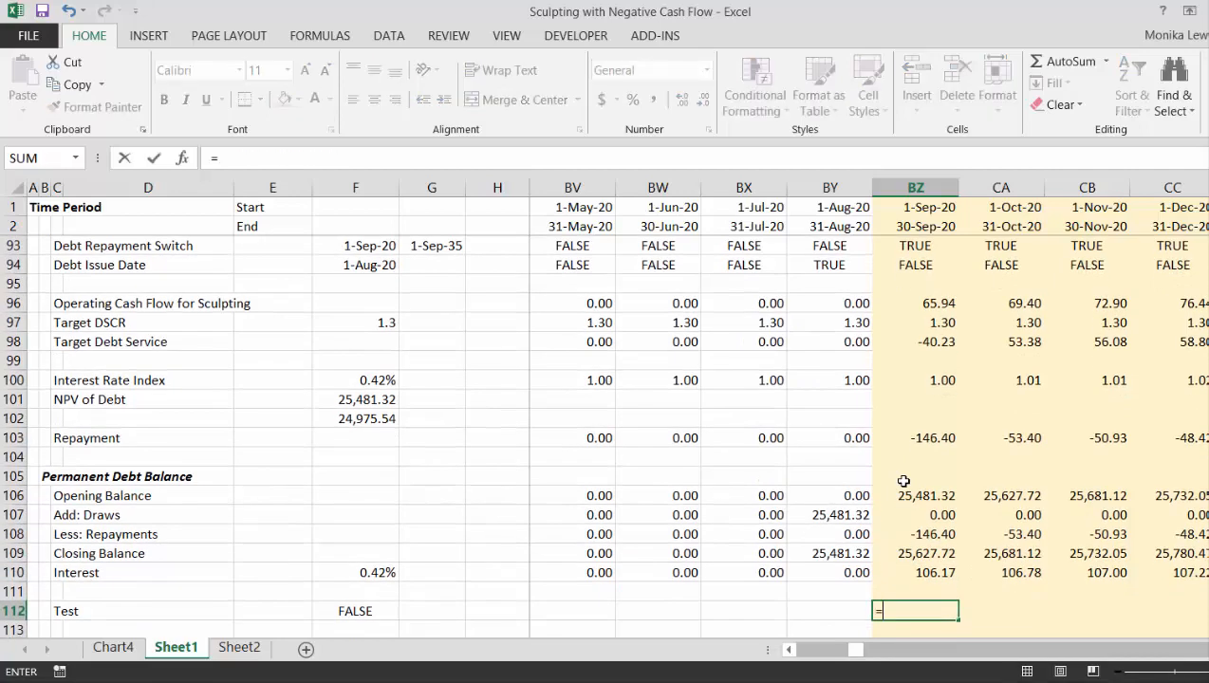
key(Up)
key(Up)
key(Up)
key(Up)
key(Up)
key(Up)
key(Up)
key(Up)
key(Up)
key(Up)
key(Up)
key(Up)
key(Up)
key(Up)
key(Up)
key(Up)
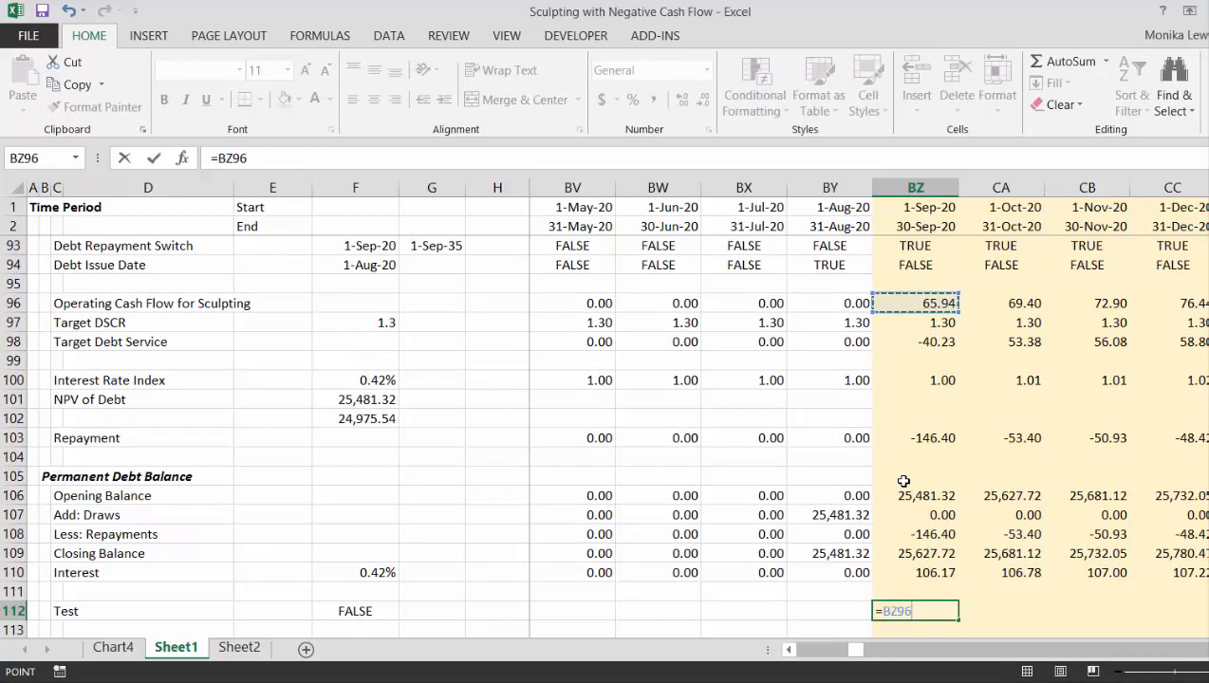
text(-)
key(Up)
key(Up)
key(Return)
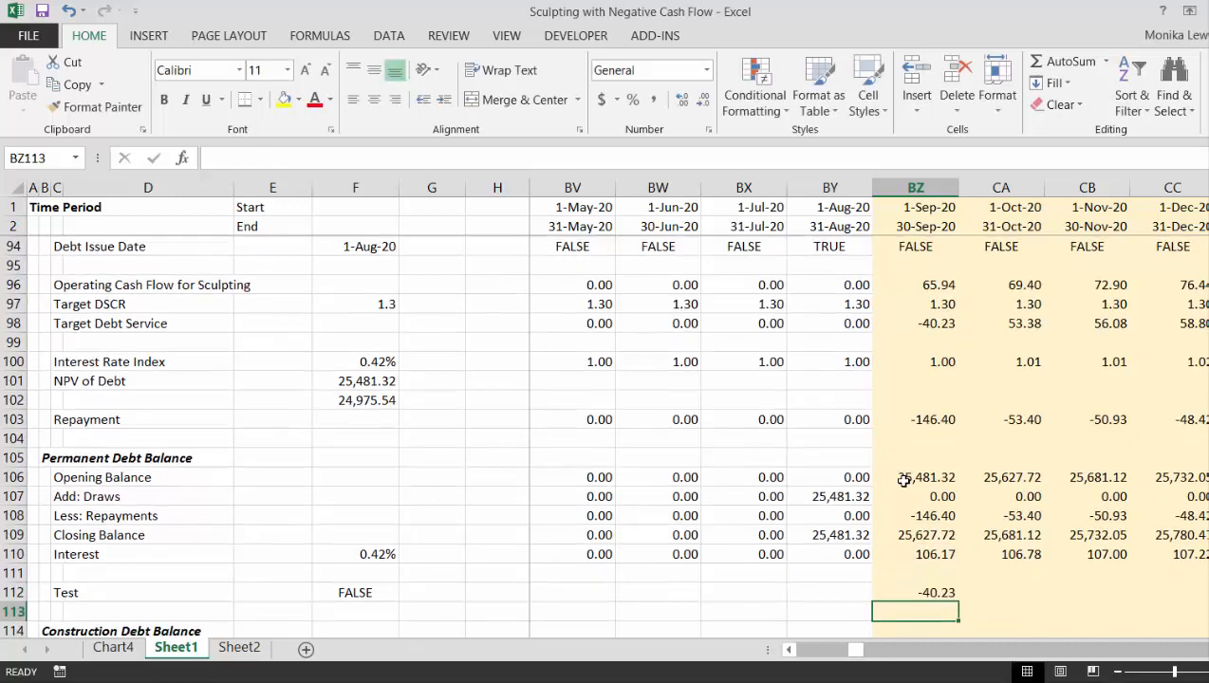
key(Up)
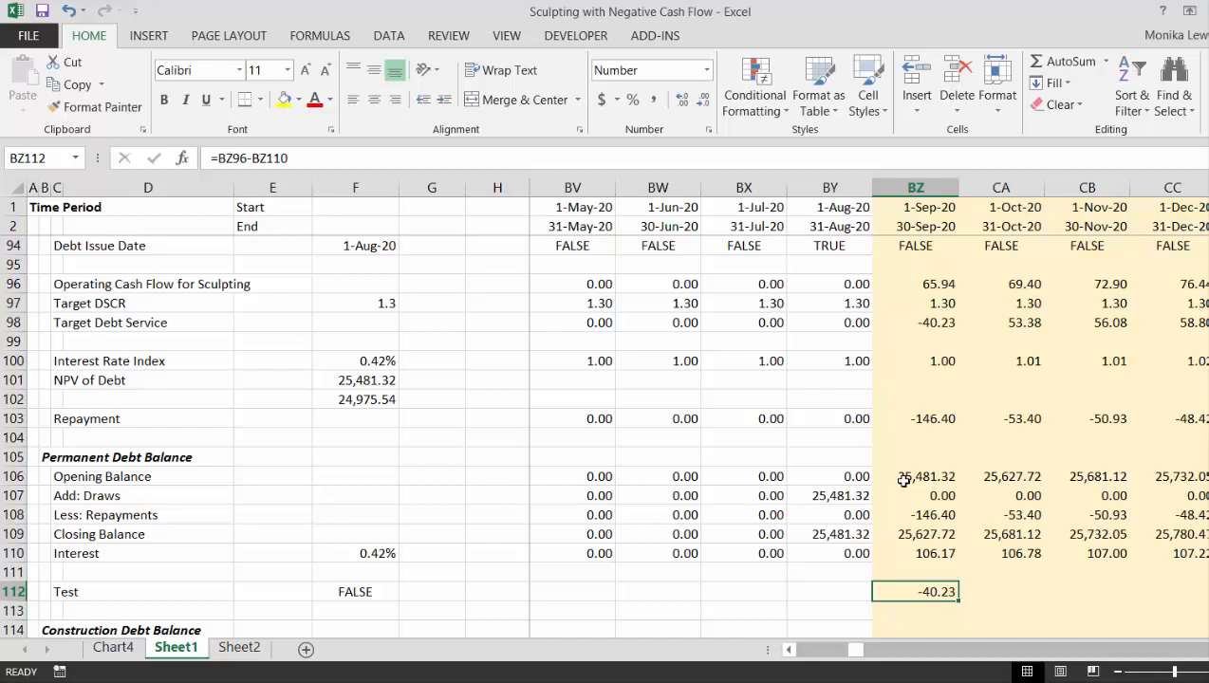
key(Delete)
- Inspect the September 2020 Repayment formula in BZ103 and its cell references
key(Up)
key(Up)
key(Up)
key(Up)
key(Up)
key(Up)
key(Up)
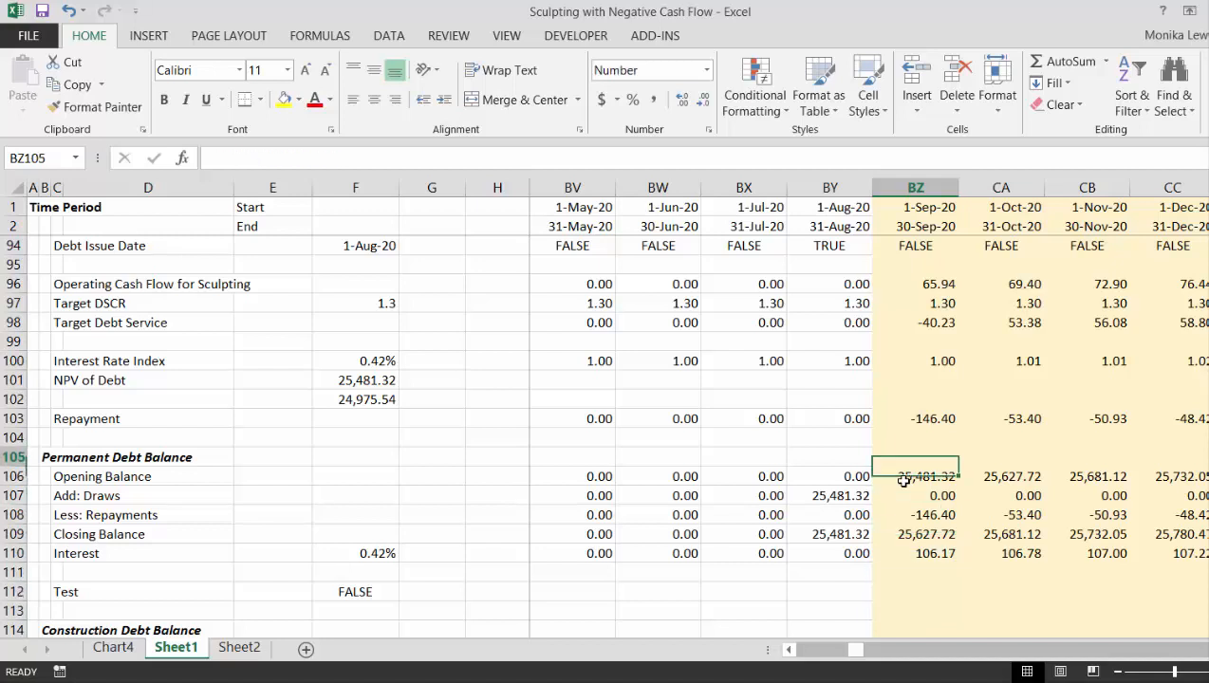
key(Up)
key(Up)
key(Up)
key(Up)
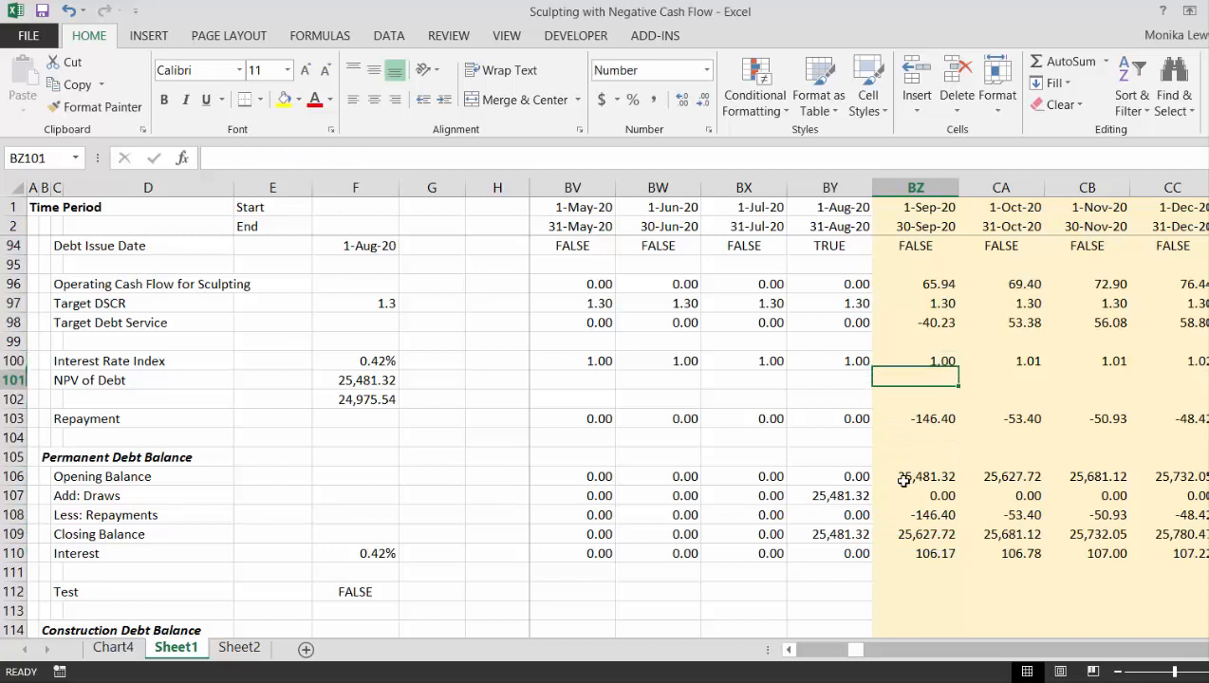
key(Down)
key(Down)
key(F2)
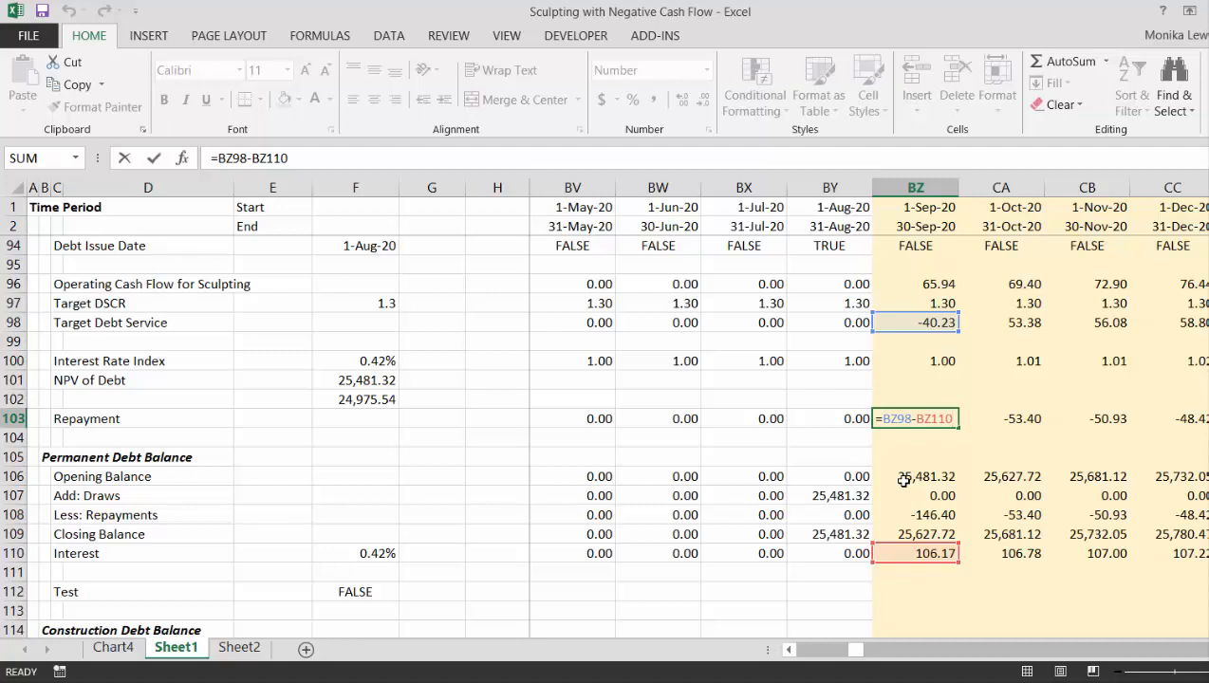
key(Escape)
- Remove the BZ110 interest deduction from the value-if-true argument of the Target Debt Service formula in BZ98, leaving BZ96/$F$97
key(Up)
key(Up)
key(Up)
key(Up)
key(Up)
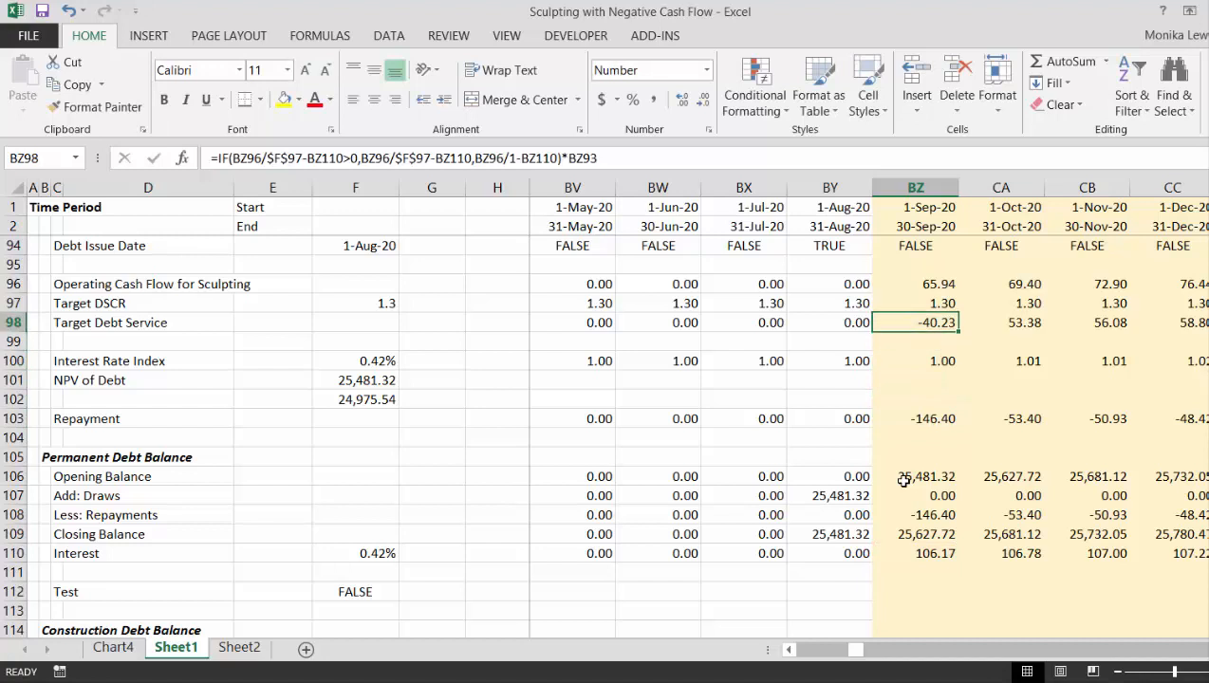
key(F2)
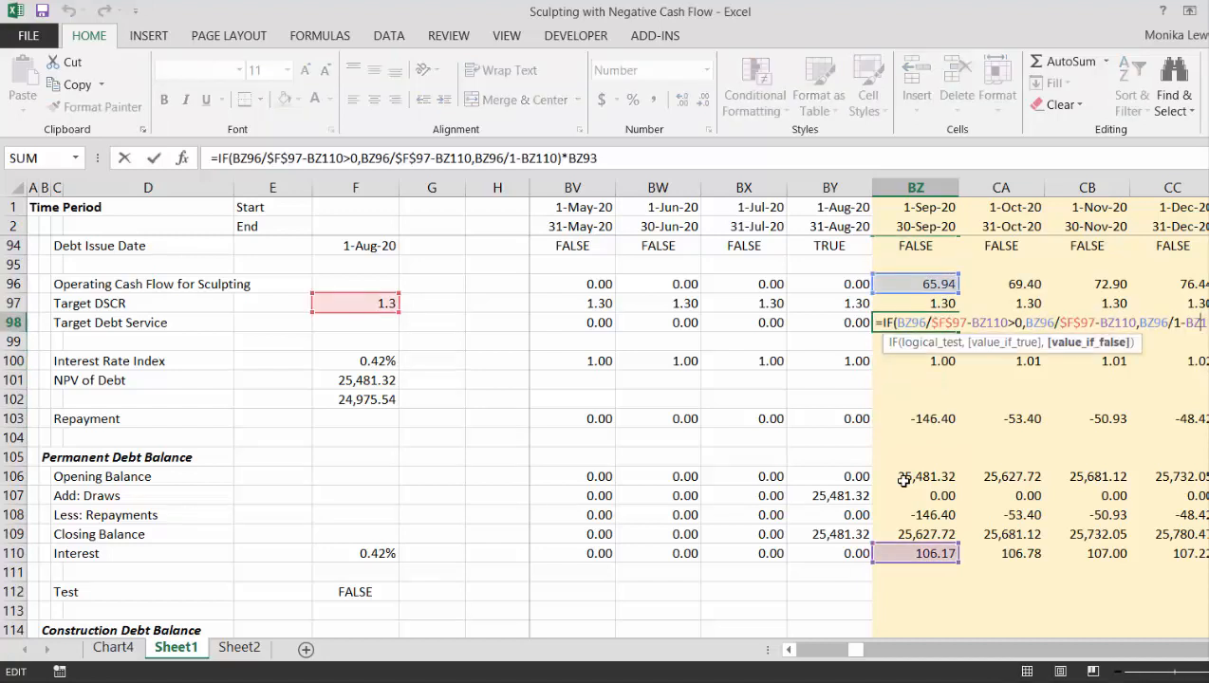
key(Left)
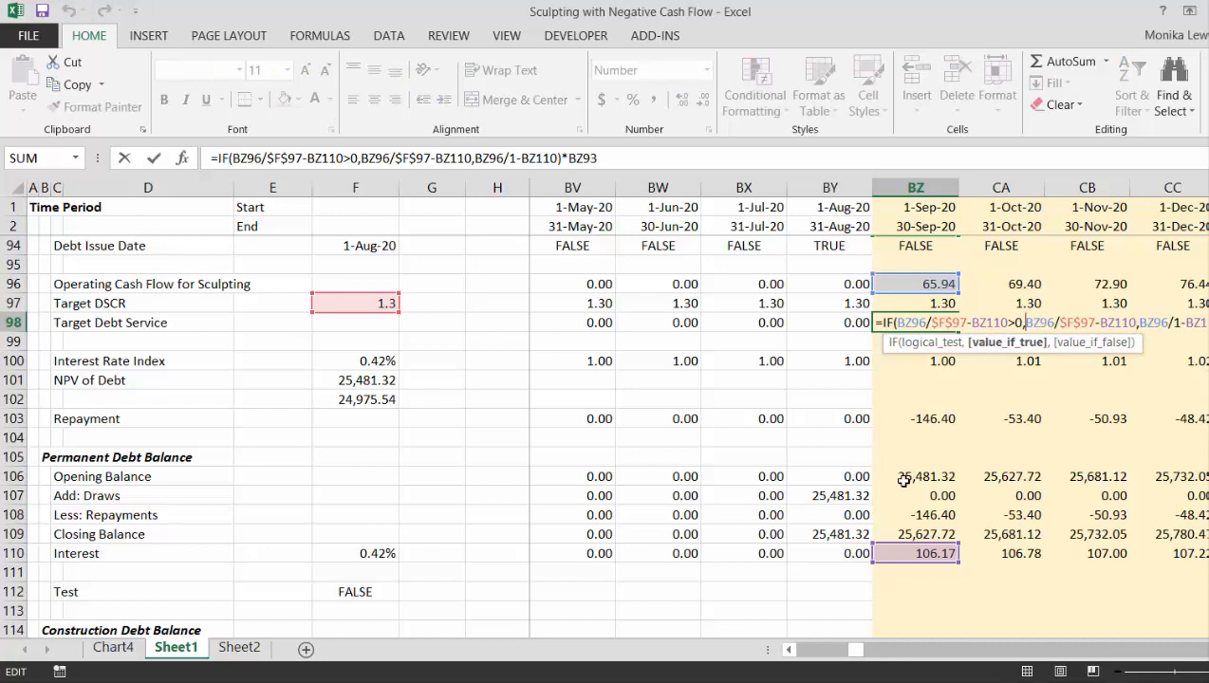
key(BackSpace)
key(BackSpace)
key(BackSpace)
key(BackSpace)
key(BackSpace)
key(BackSpace)
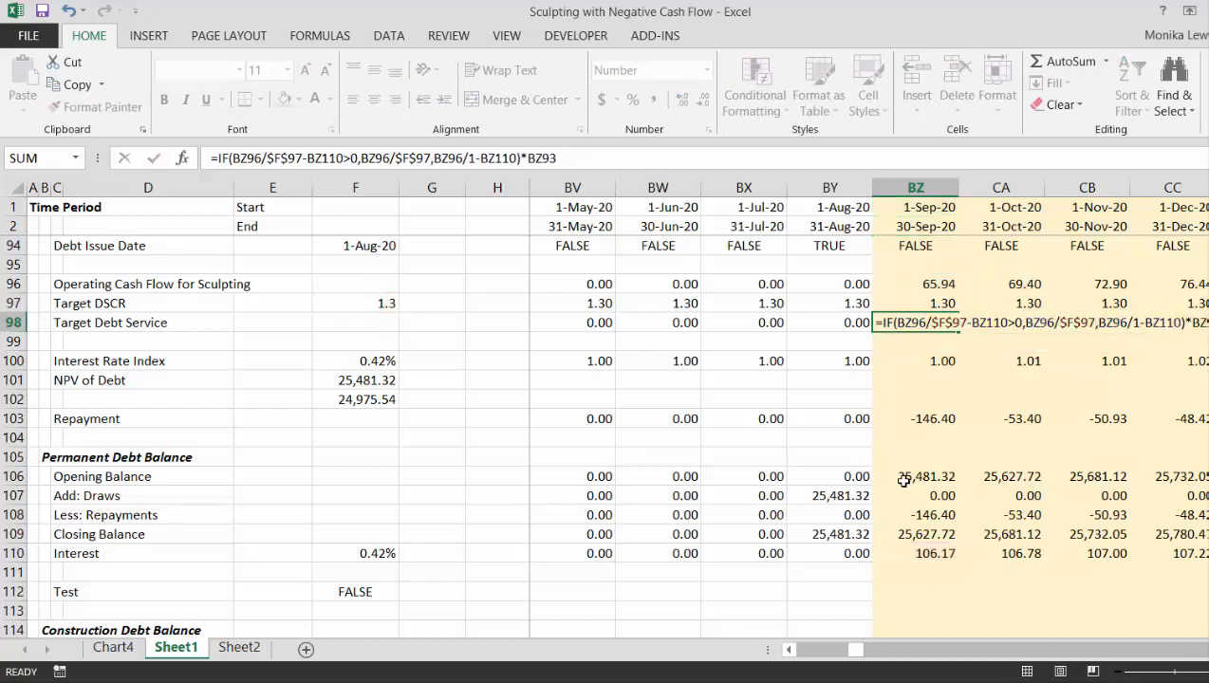
key(ctrl+Return)
- Remove the BZ110 interest deduction from the value-if-false argument of the formula in BZ98, leaving BZ96/1
key(F2)
key(Left)
key(Left)
key(Left)
key(Left)
key(Left)
key(Left)
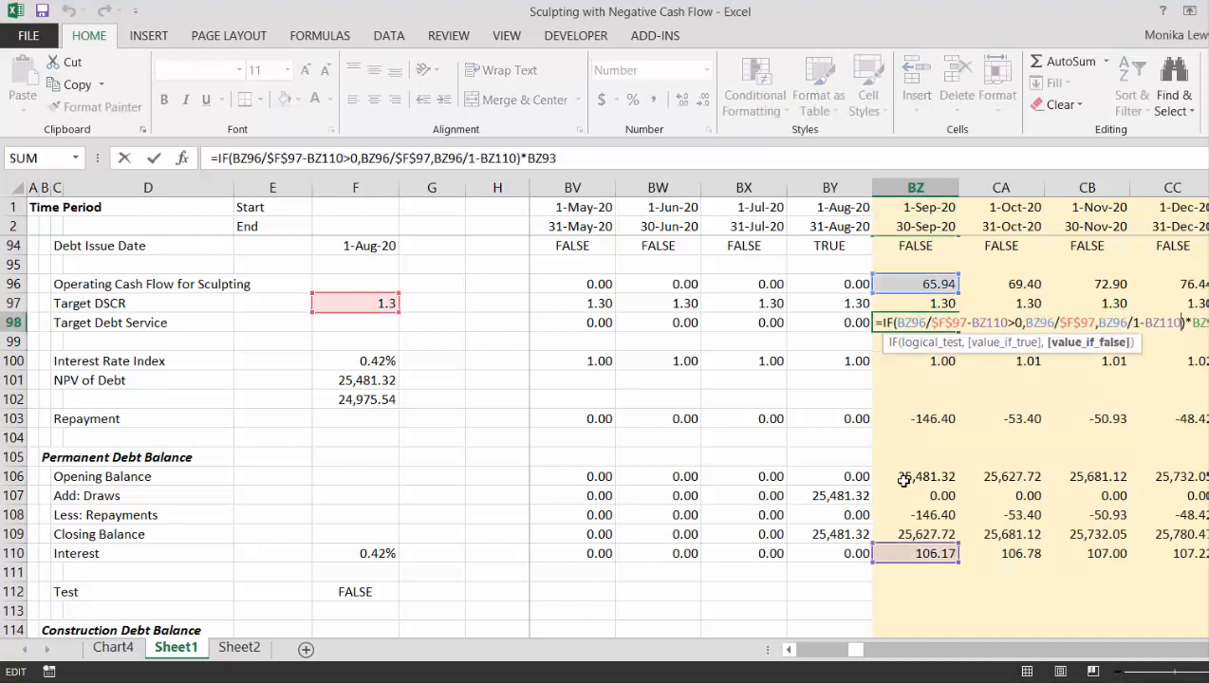
key(BackSpace)
key(BackSpace)
key(BackSpace)
key(BackSpace)
key(BackSpace)
key(BackSpace)
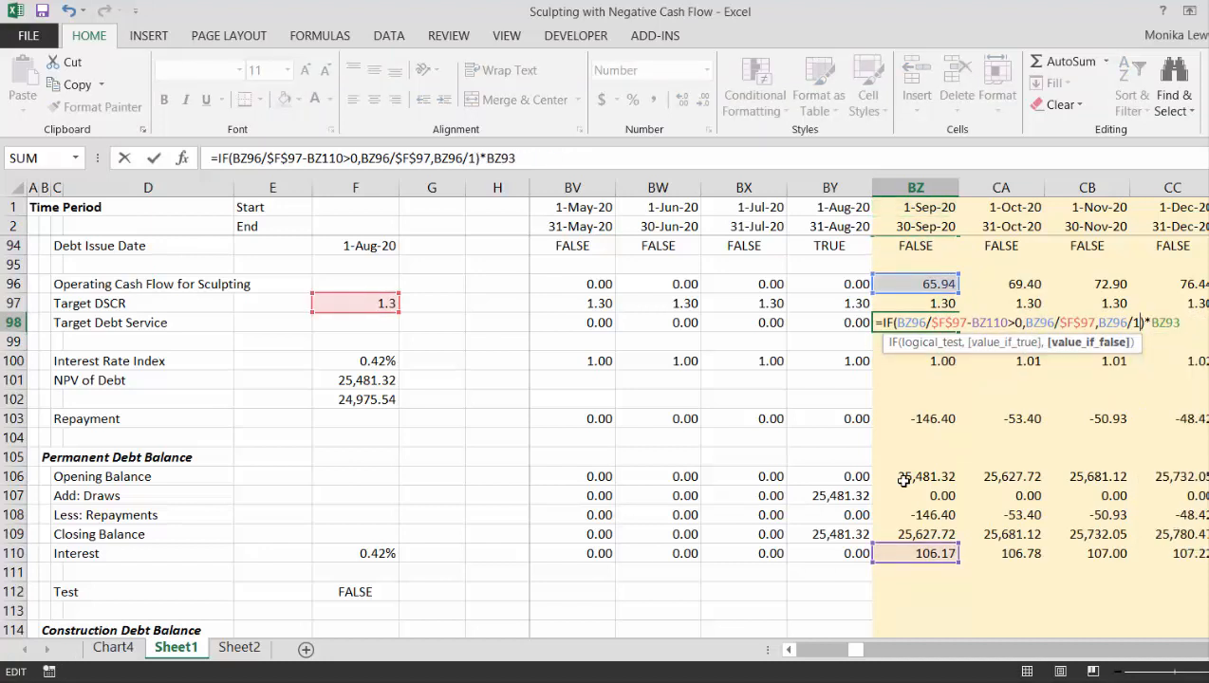
key(ctrl+Return)
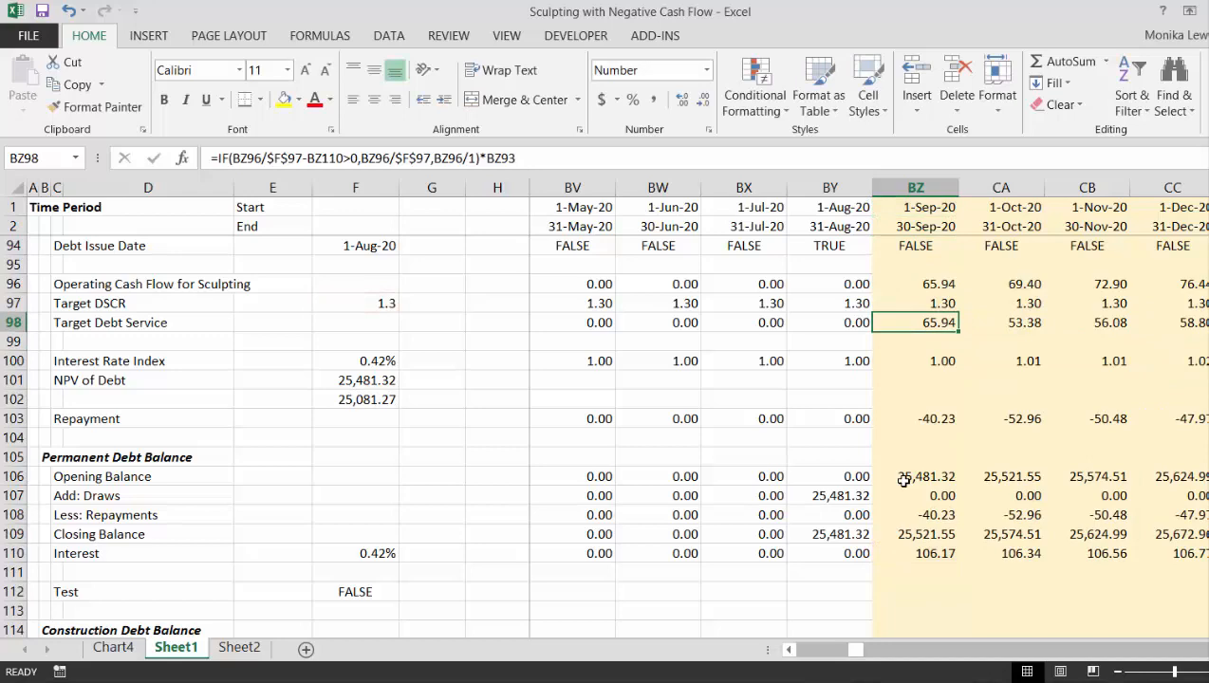
- Examine the September 2020 cash flow lines in rows 79 to 88 against the Target Debt Service in BZ98
key(Up)
key(Up)
key(Up)
key(Up)
key(Up)
key(Up)
key(Up)
key(Up)
key(Up)
key(Up)
key(Up)
key(Up)
key(Up)
key(Up)
key(Up)
key(Up)
key(Up)
key(Up)
key(Up)
key(Up)
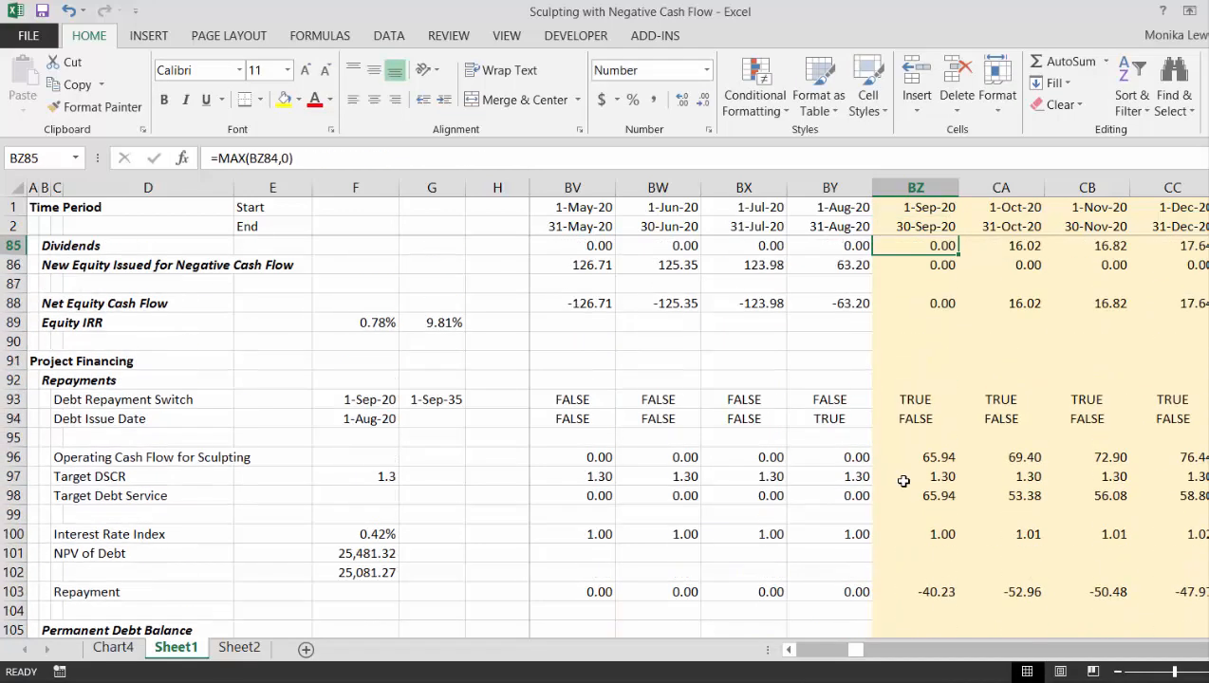
key(Down)
key(Down)
key(Down)
key(Down)
key(Down)
key(Down)
key(Down)
key(Down)
key(Down)
key(Down)
key(Down)
key(Down)
key(Down)
key(Down)
key(Down)
key(Down)
key(Down)
key(Down)
key(Down)
key(Down)
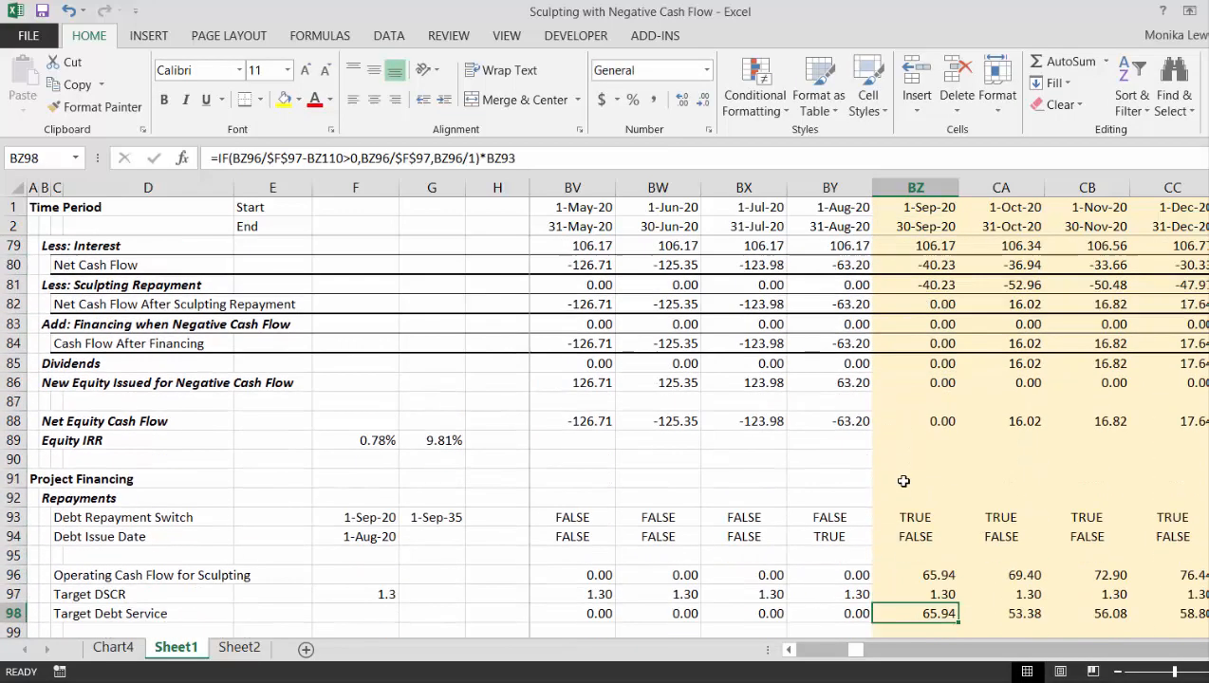
key(Up)
key(Up)
key(Up)
key(Up)
key(Up)
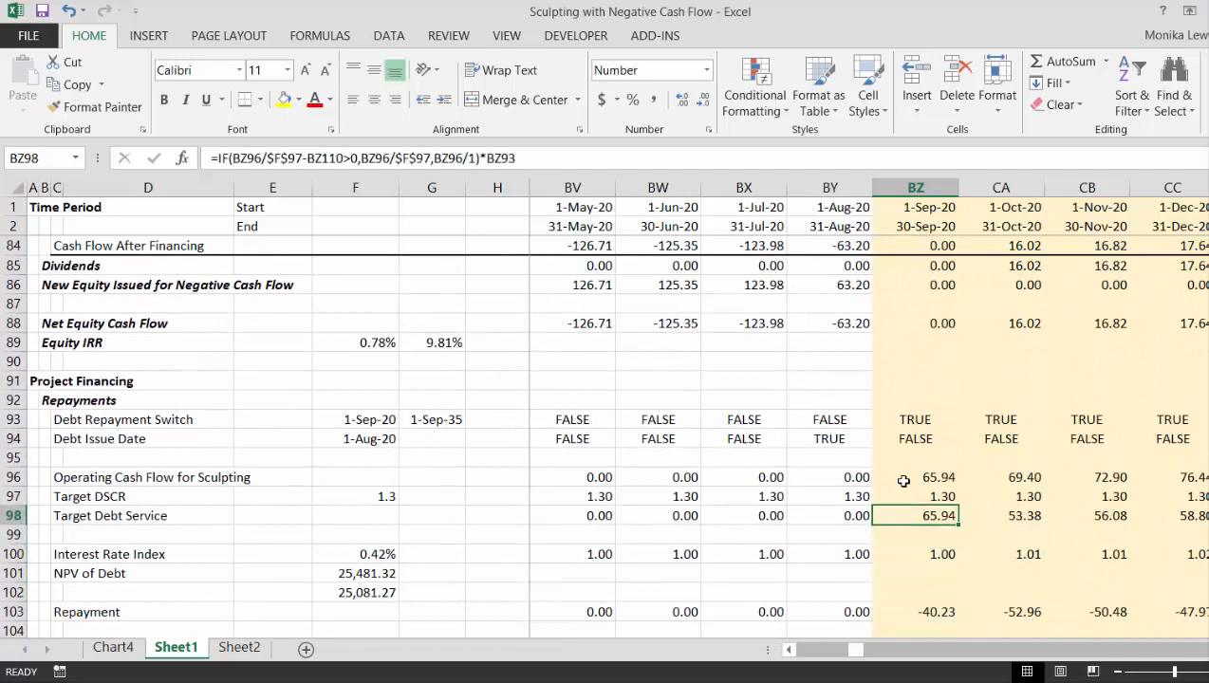
- Copy the Target Debt Service formula from BZ98 across all of row 98, starting at January 2015 in J98
key(ctrl+c)
key(Left)
key(ctrl+Left)
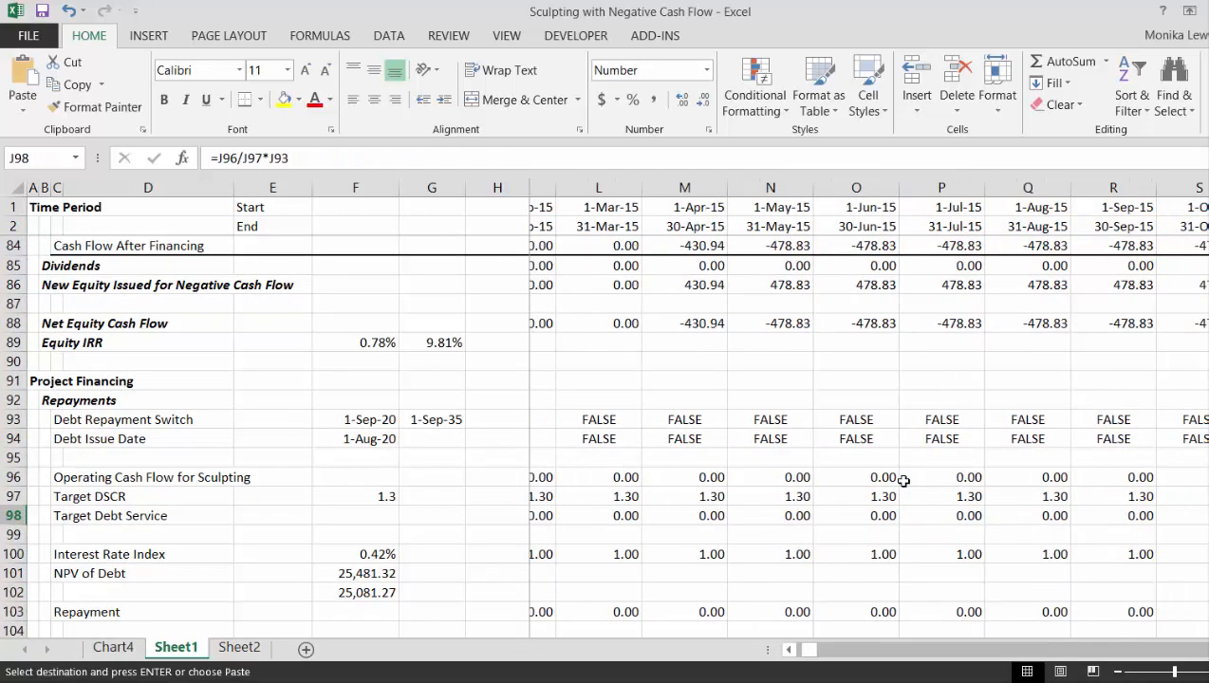
key(ctrl+v)
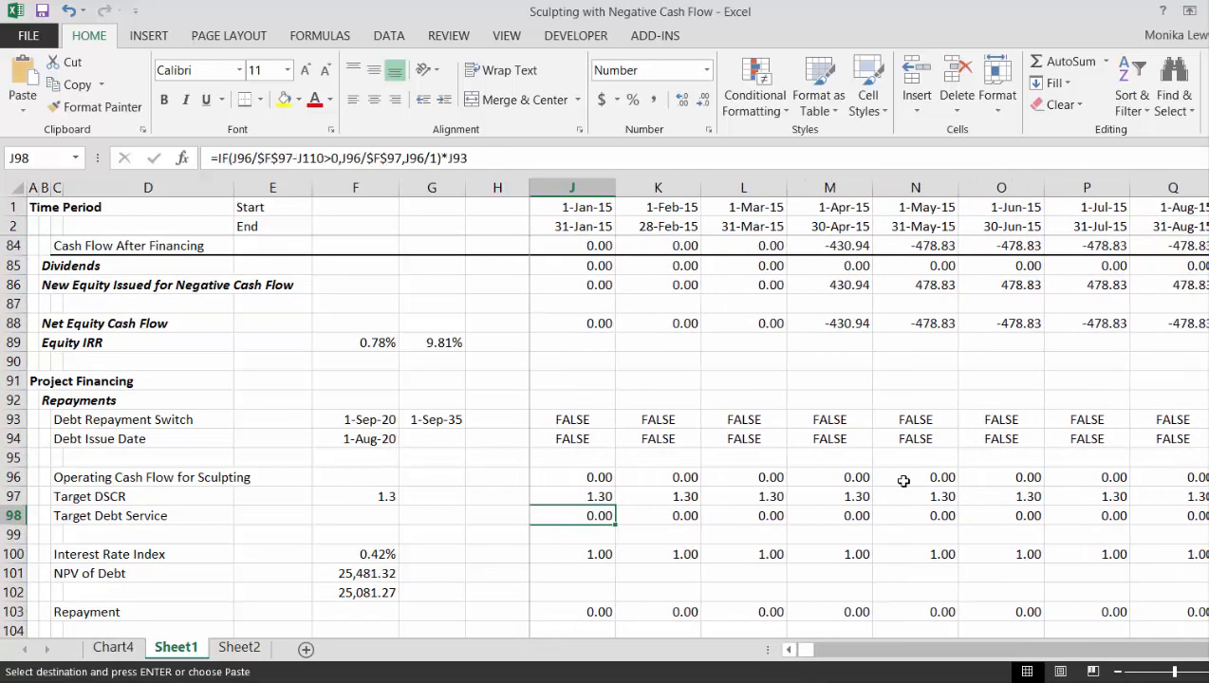
key(Left)
key(Right)
key(ctrl+shift+Right)
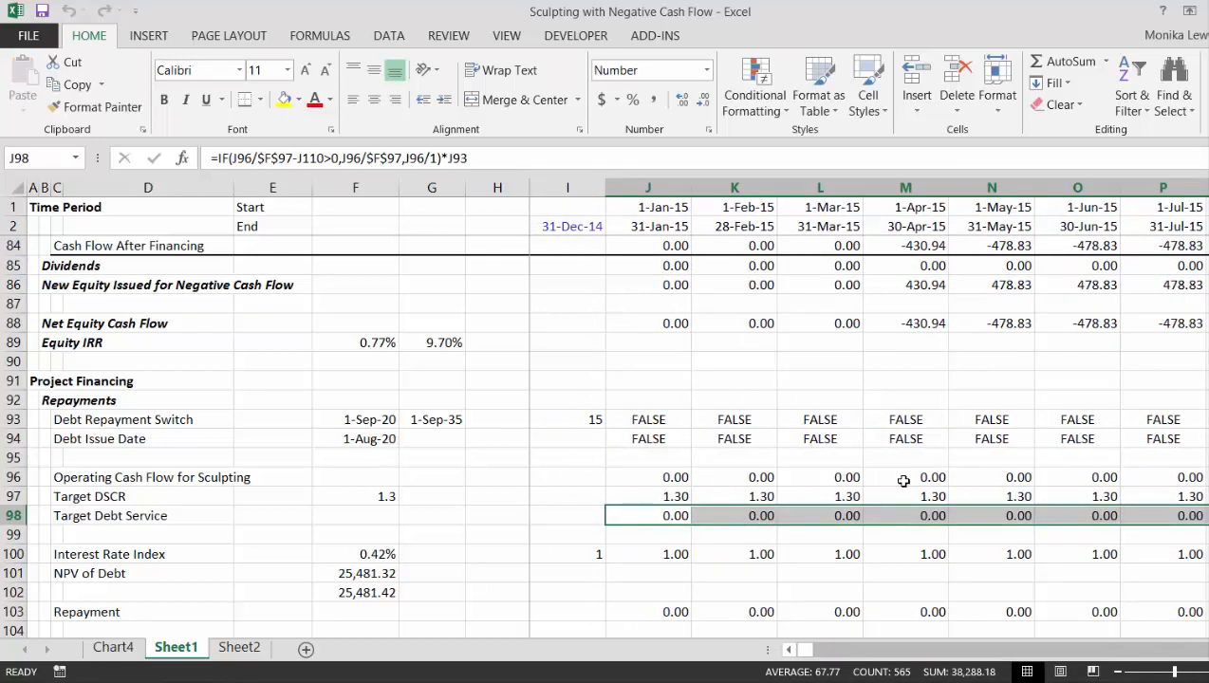
key(Return)
- Examine the copied Target Debt Service formulas along row 98 before and after the September 2020 repayment start
key(Right)
key(Right)
key(Right)
key(Right)
key(Right)
key(Right)
key(Right)
key(Right)
key(Right)
key(Right)
key(Right)
key(Right)
key(Right)
key(Right)
key(Right)
key(Right)
key(Right)
key(Right)
key(Right)
key(Right)
key(Right)
key(Right)
key(Right)
key(Right)
key(Right)
key(Right)
key(Right)
key(Right)
key(Right)
key(Right)
key(Right)
key(Right)
key(Right)
key(Right)
key(Right)
key(Right)
key(Right)
key(Right)
key(Right)
key(Right)
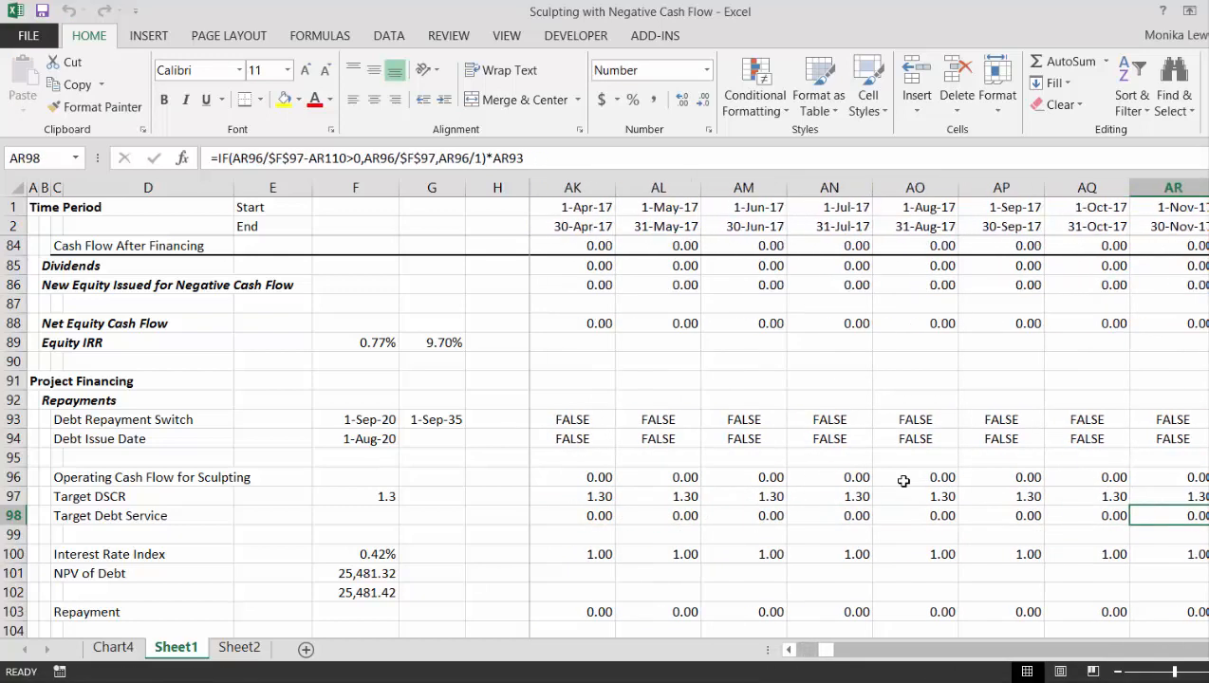
key(Right)
key(Right)
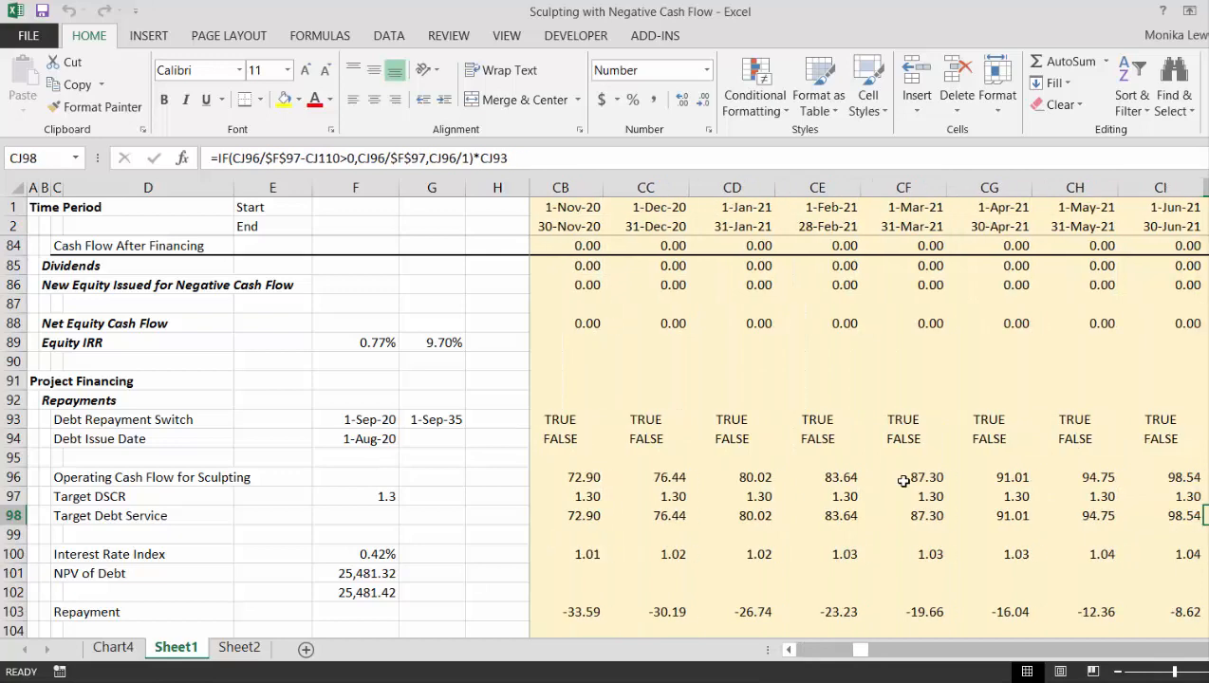
key(Left)
key(Left)
key(Left)
key(Left)
key(Left)
key(Left)
key(Left)
key(Left)
key(Left)
key(Left)
key(Left)
key(Left)
key(Left)
key(Left)
key(Left)
key(Left)
key(Left)
key(Right)
key(Right)
key(Right)
key(Right)
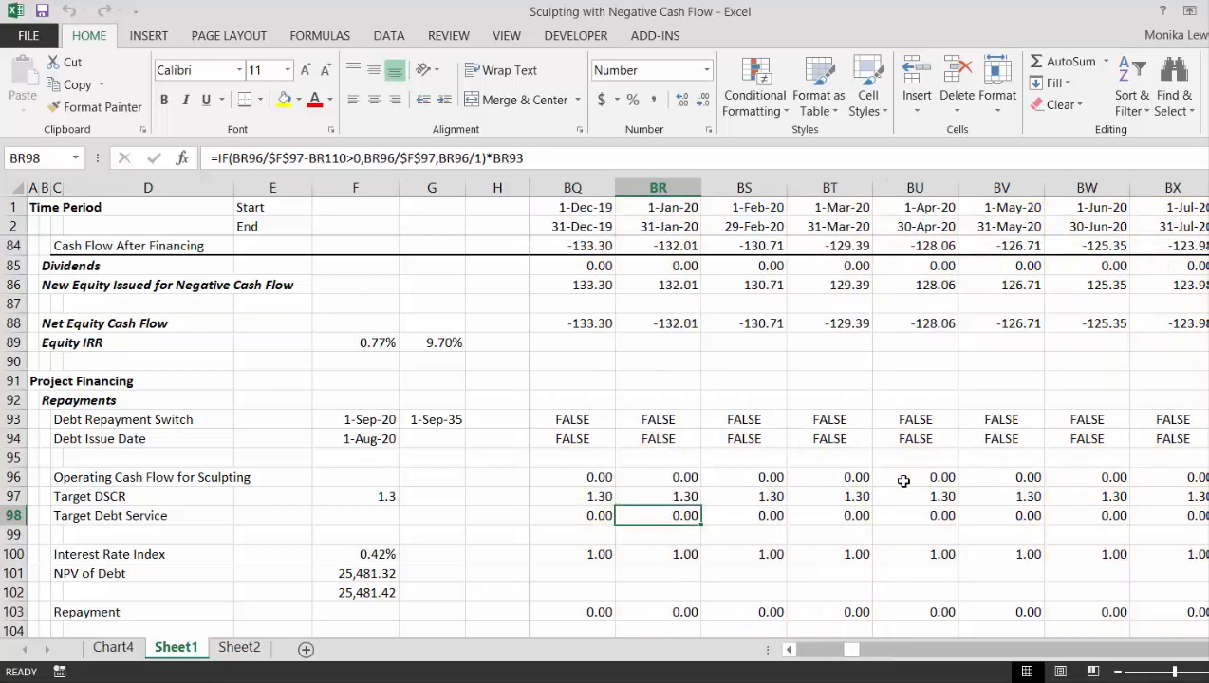
key(Right)
key(Right)
key(Right)
key(Right)
key(Right)
key(Right)
key(Right)
key(Right)
key(Right)
key(Right)
key(Right)
key(Right)
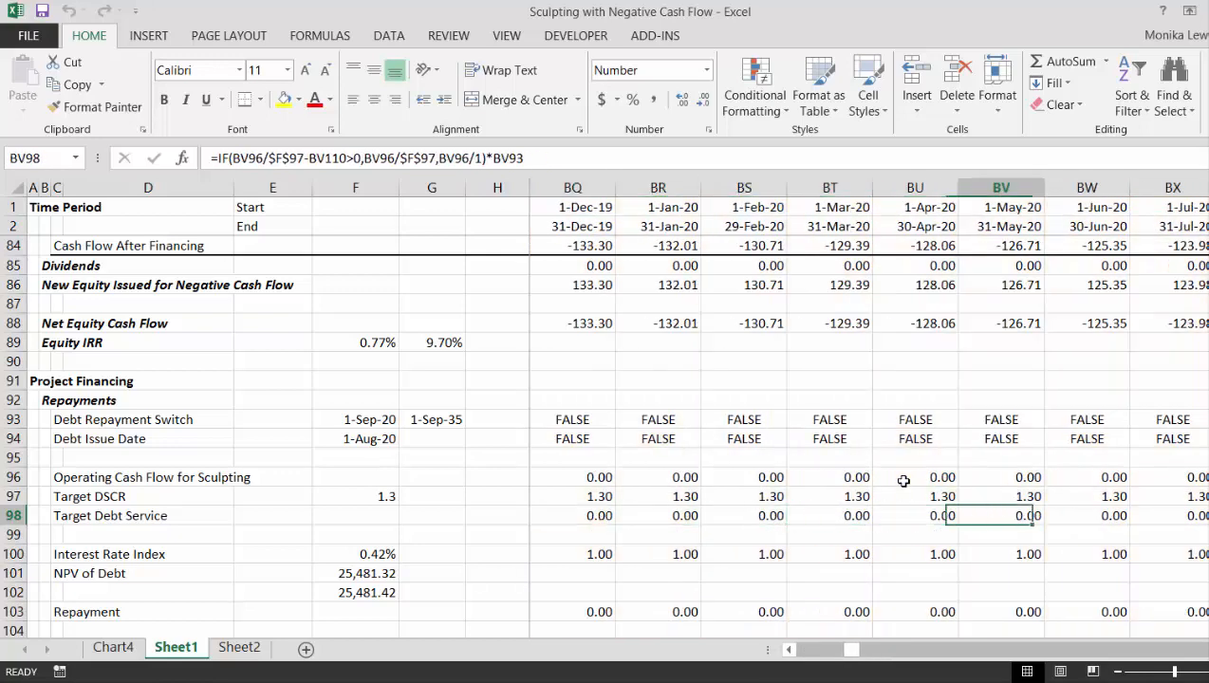
key(Right)
key(Right)
key(Right)
key(Right)
key(Right)
key(Right)
key(Right)
key(Right)
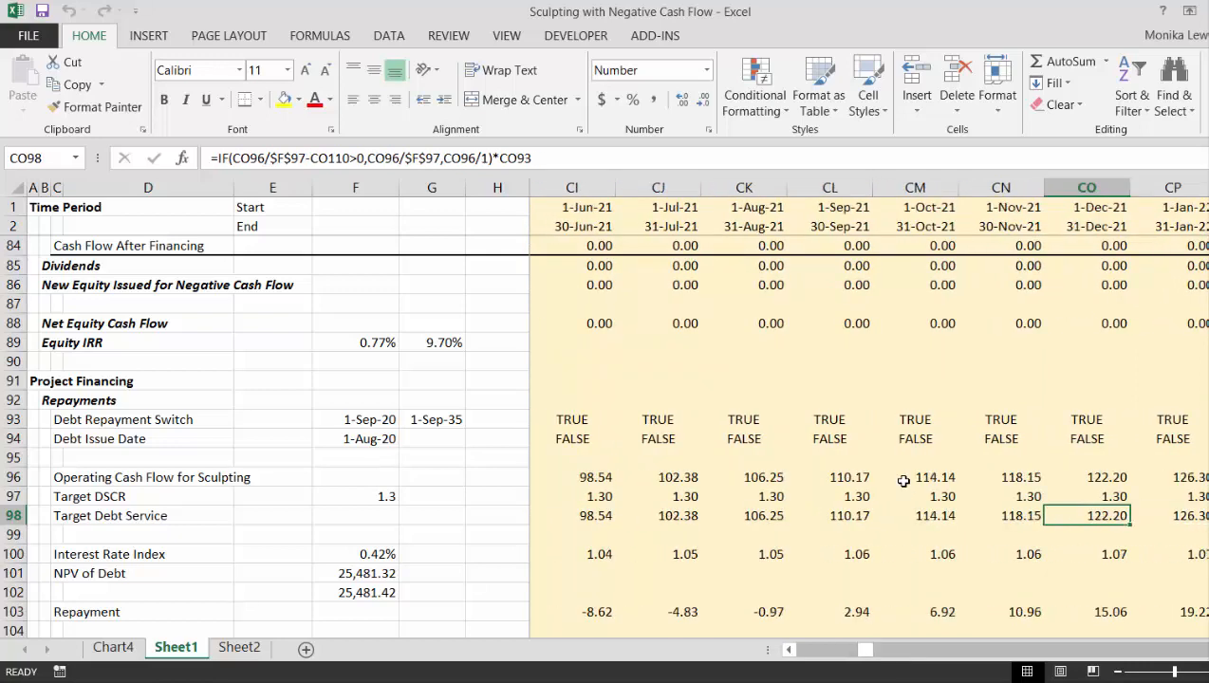
key(Left)
key(Left)
key(Left)
key(Left)
key(Left)
key(Left)
key(Left)
key(Left)
key(Left)
key(Left)
key(Left)
key(Left)
key(Left)
key(Left)
key(Left)
key(Left)
key(Left)
key(Left)
key(Left)
key(Left)
key(Right)
key(Right)
key(Right)
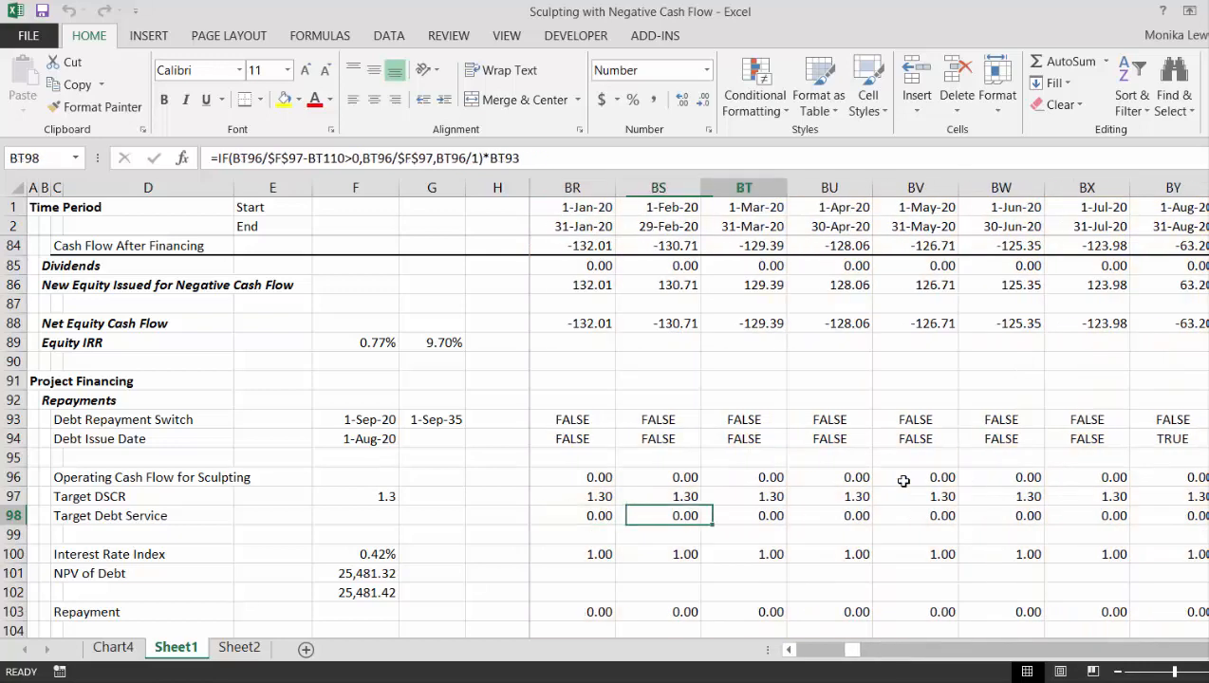
key(Right)
key(Right)
key(Right)
key(Right)
key(Right)
key(Right)
key(Right)
key(Right)
key(Left)
key(Left)
key(Left)
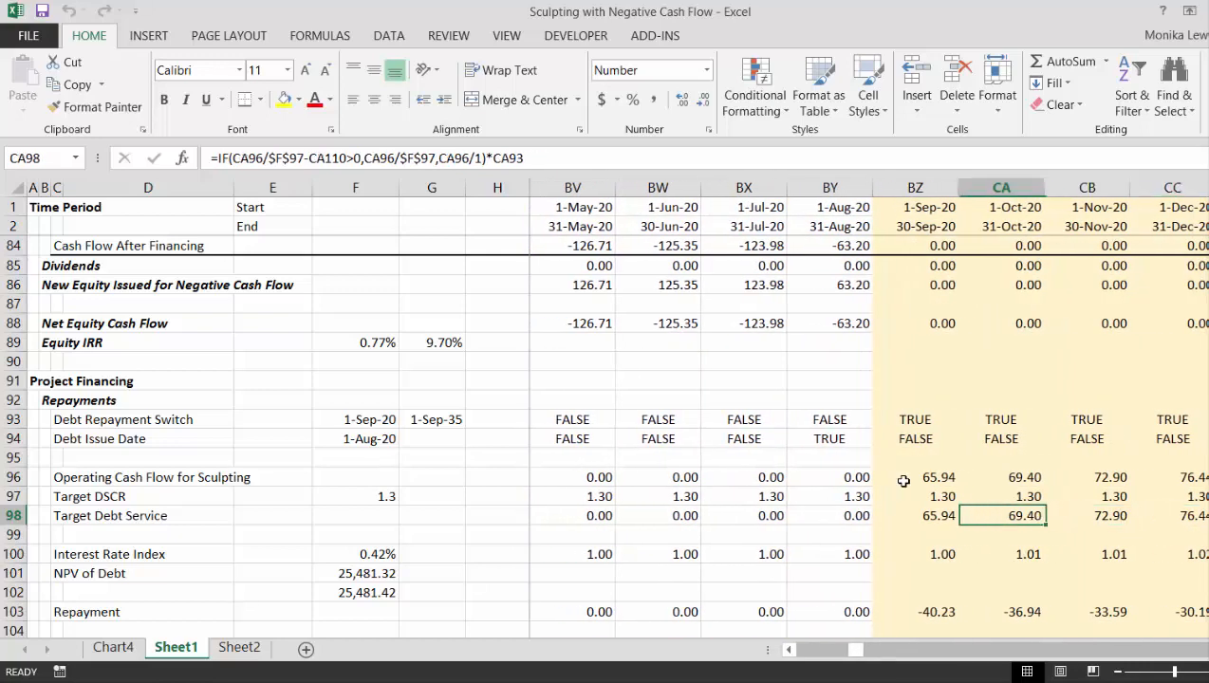
- Examine the cash flow lines in rows 78 to 88 from September 2020 through January 2023 with the new Target Debt Service
key(Up)
key(Up)
key(Up)
key(Up)
key(Up)
key(Up)
key(Up)
key(Up)
key(Up)
key(Up)
key(Up)
key(Up)
key(Up)
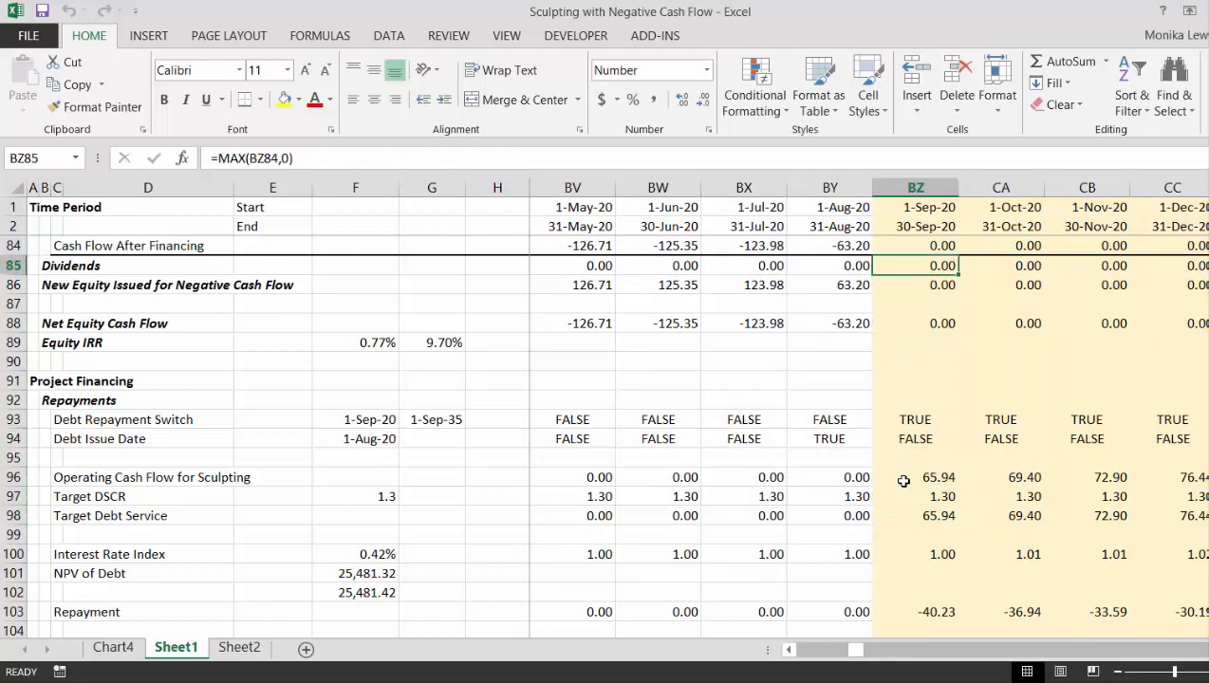
key(Up)
key(Up)
key(Up)
key(Up)
key(Up)
key(Up)
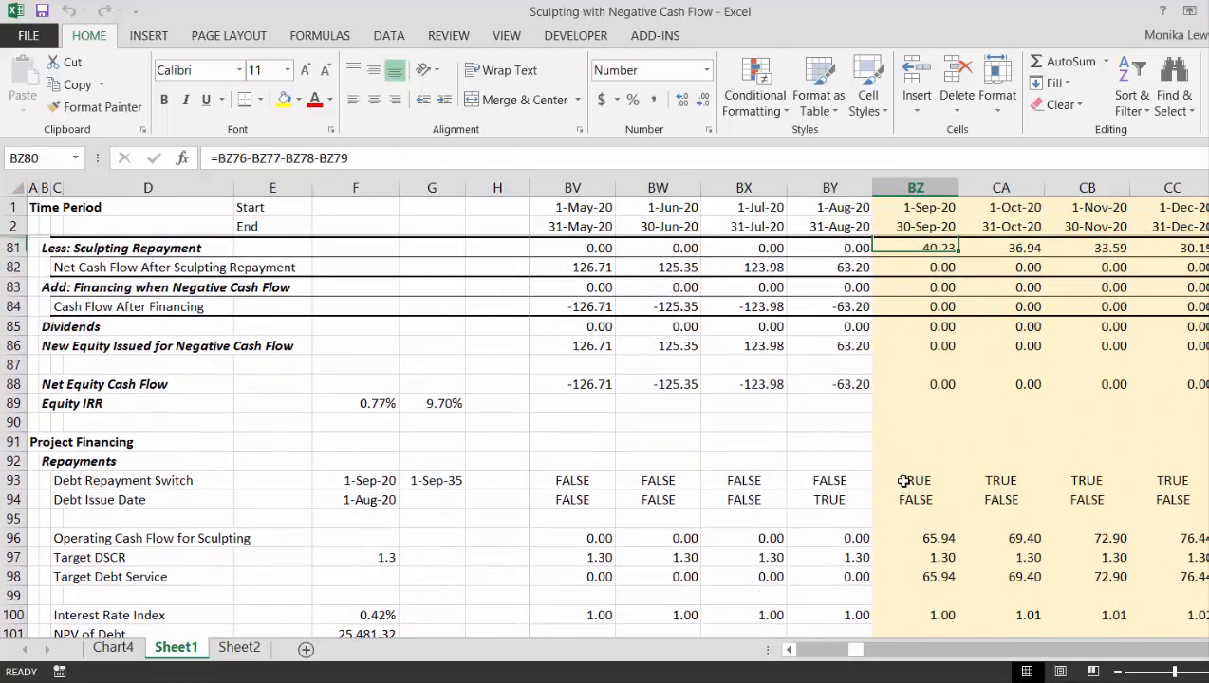
key(Up)
key(Right)
key(Right)
key(Right)
key(Right)
key(Right)
key(Right)
key(Right)
key(Right)
key(Right)
key(Right)
key(Right)
key(Right)
key(Right)
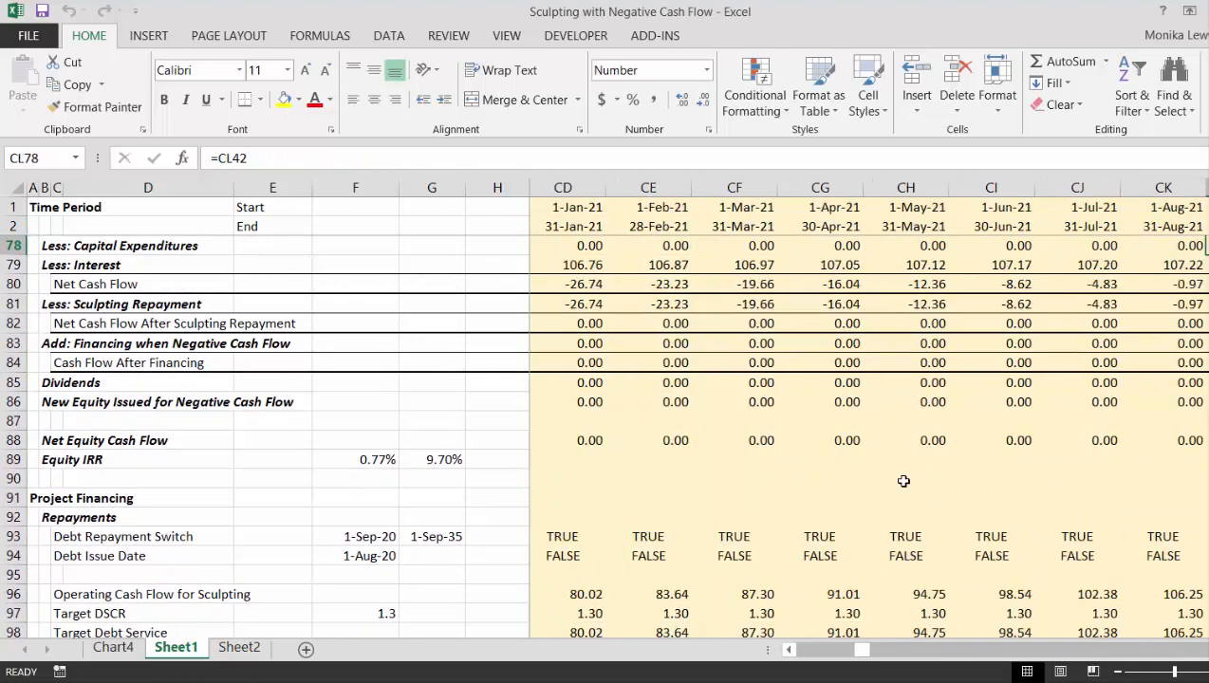
key(Right)
key(Right)
key(Right)
key(Right)
key(Right)
key(Right)
key(Right)
key(Right)
key(Right)
key(Right)
key(Right)
key(Right)
key(Right)
key(Right)
key(Right)
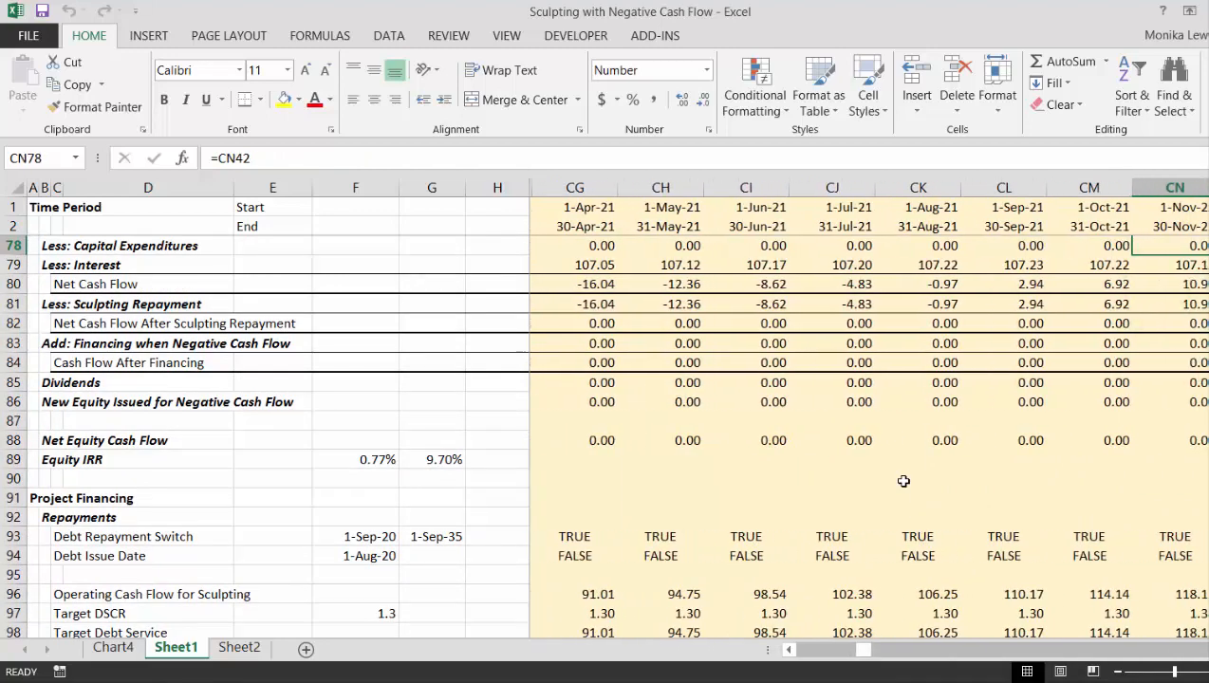
key(Down)
key(Down)
key(Down)
key(Down)
key(Down)
key(Down)
key(Down)
key(Down)
key(Down)
key(Down)
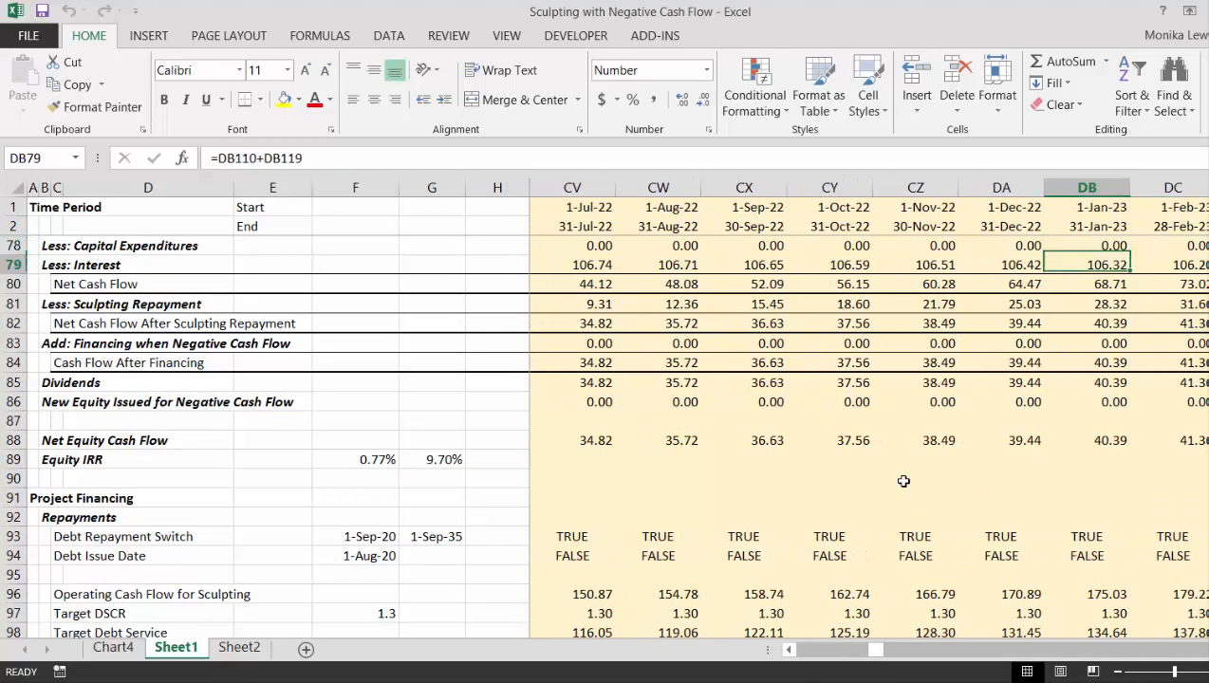
- Examine Dividends in row 85 and the sculpting lines in rows 96 to 100 around March and April 2022
key(Up)
key(Up)
key(Left)
key(Left)
key(Left)
key(Left)
key(Left)
key(Left)
key(Left)
key(Left)
key(Left)
key(Left)
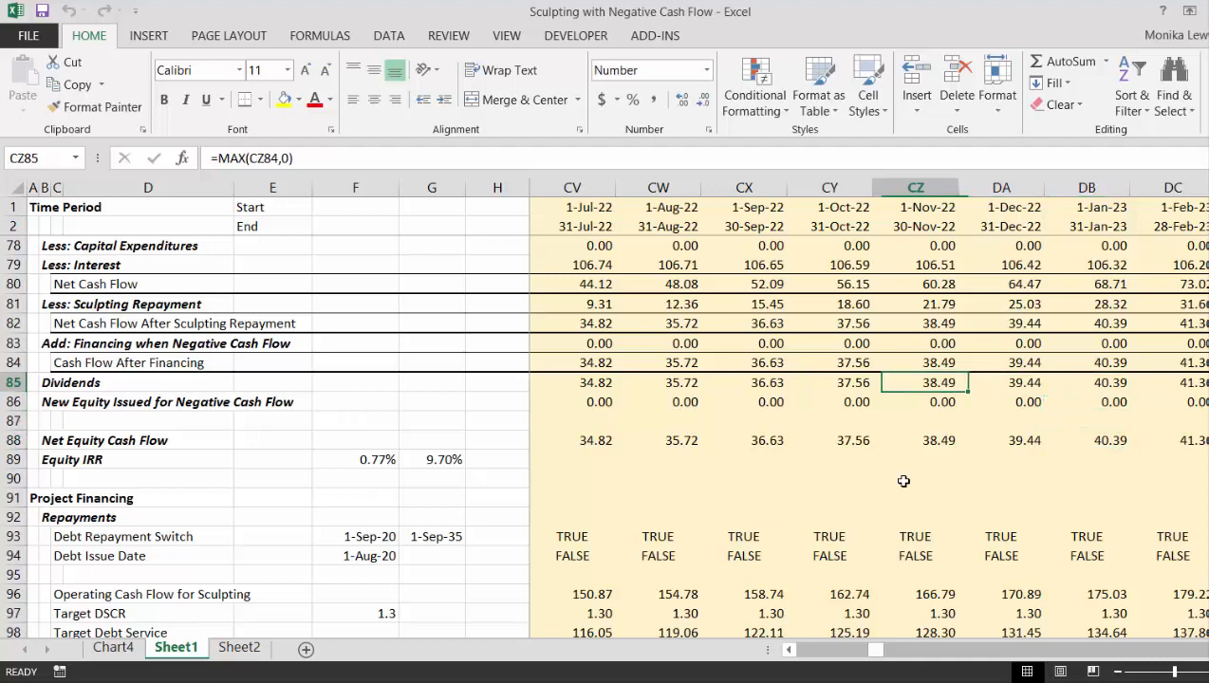
key(Left)
key(Left)
key(Left)
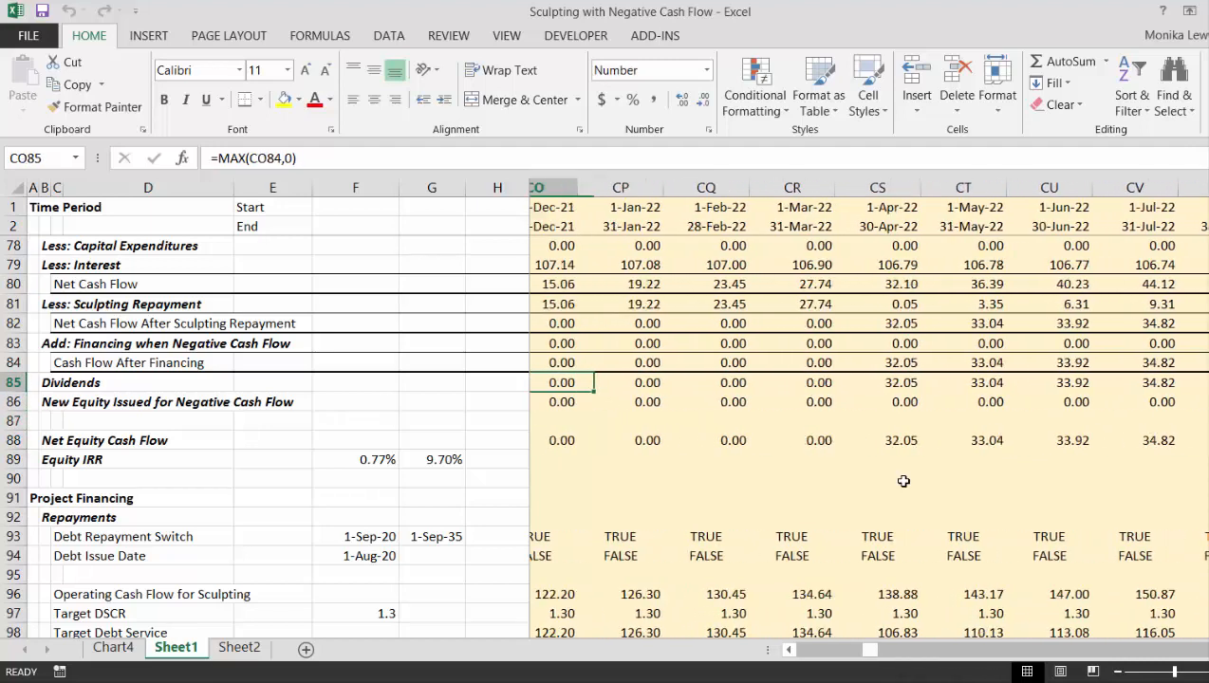
key(Right)
key(Right)
key(Right)
key(Down)
key(Down)
key(Down)
key(Down)
key(Down)
key(Down)
key(Down)
key(Down)
key(Down)
key(Down)
key(Down)
key(Down)
key(Down)
key(Down)
key(Down)
key(Down)
key(Down)
key(Down)
key(Down)
key(Down)
key(Down)
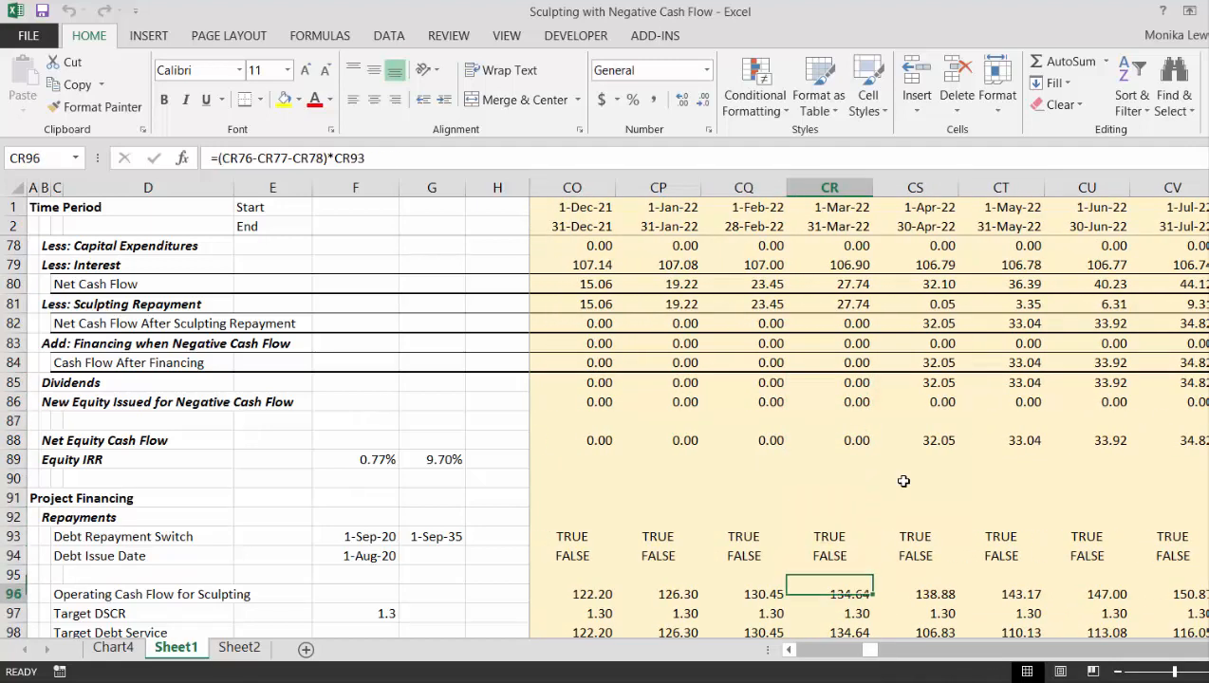
key(Up)
key(Up)
key(Up)
key(Up)
key(Up)
key(Up)
key(Up)
key(Up)
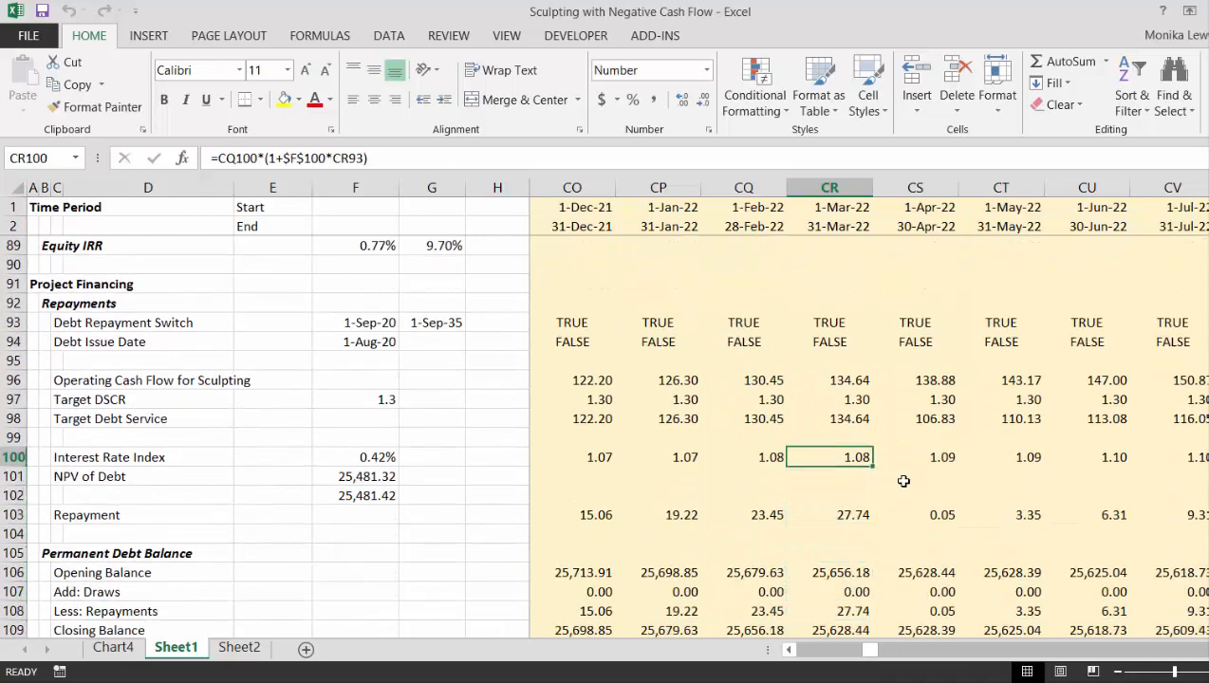
- Try to link the NPV of Debt in F101 directly to F102 with the formula =F102
click(309, 476)
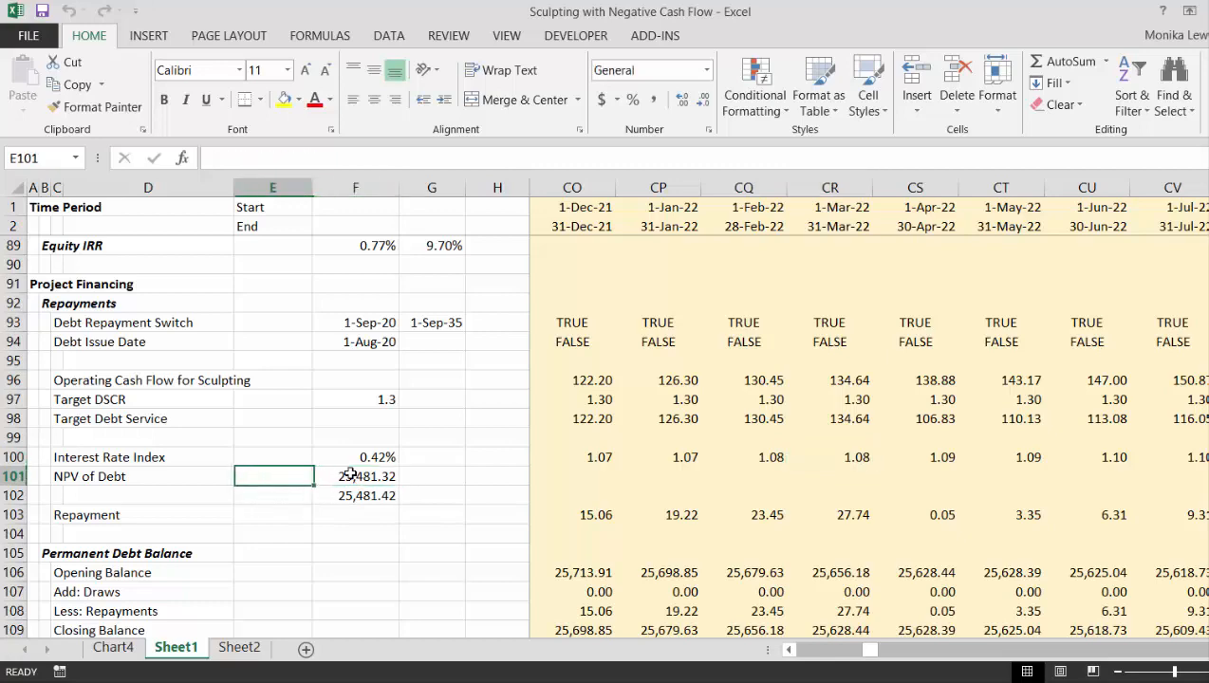
click(351, 474)
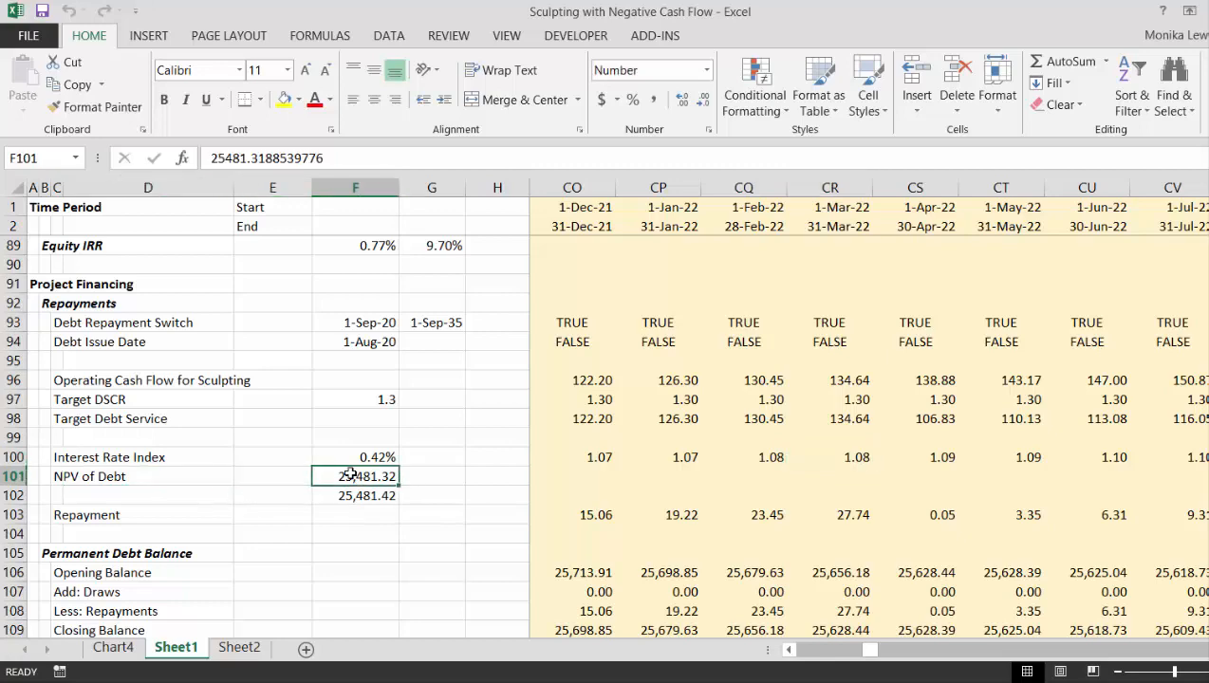
text(=)
key(Down)
key(Return)
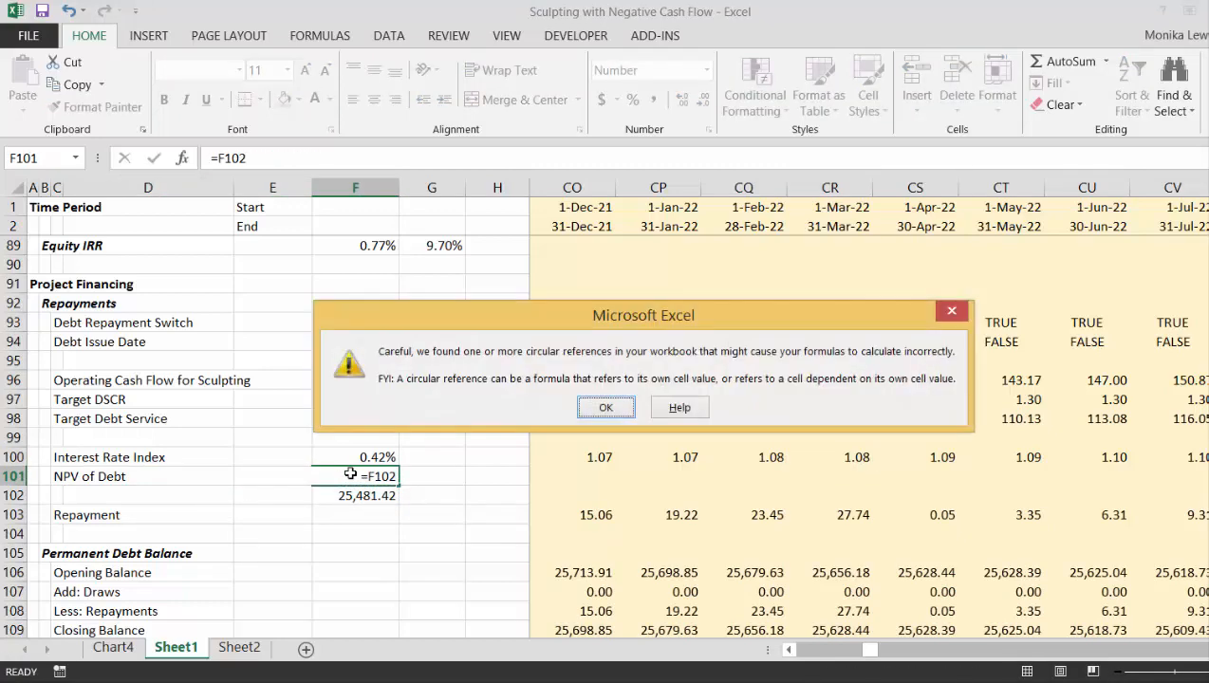
key(Return)
- Follow the circular reference arrows from F101 and undo its link to F102
key(Up)
key(Right)
key(Right)
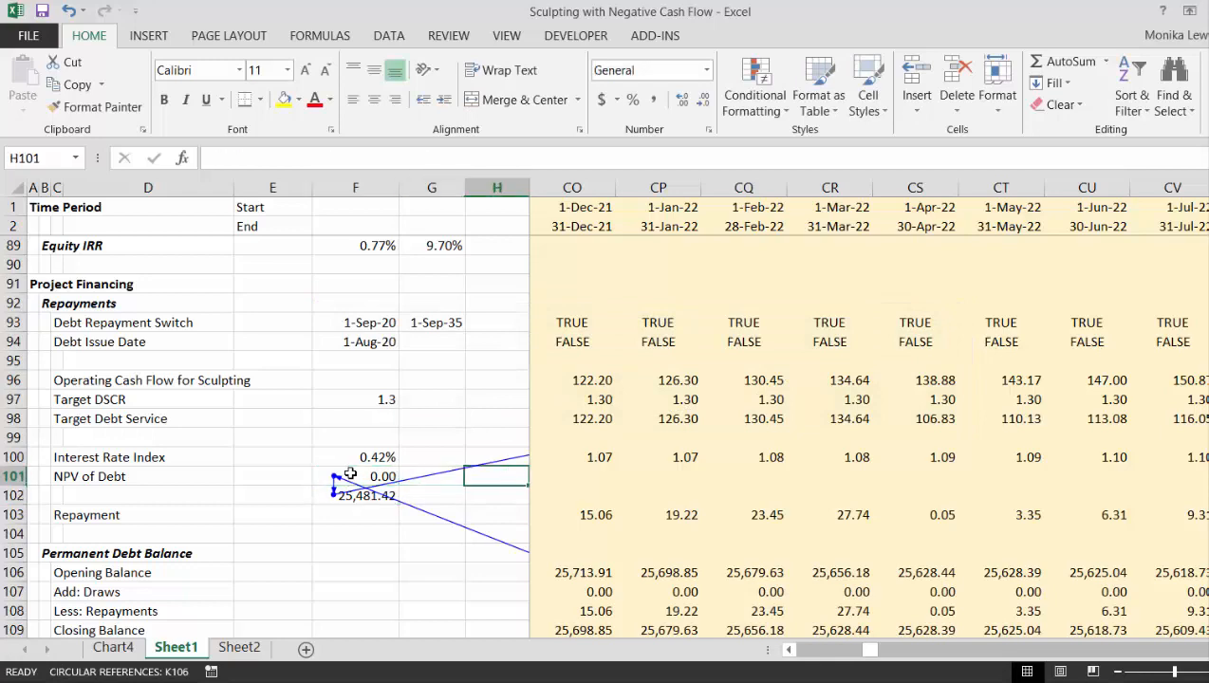
key(Right)
key(Right)
key(Left)
key(Left)
key(Left)
key(Left)
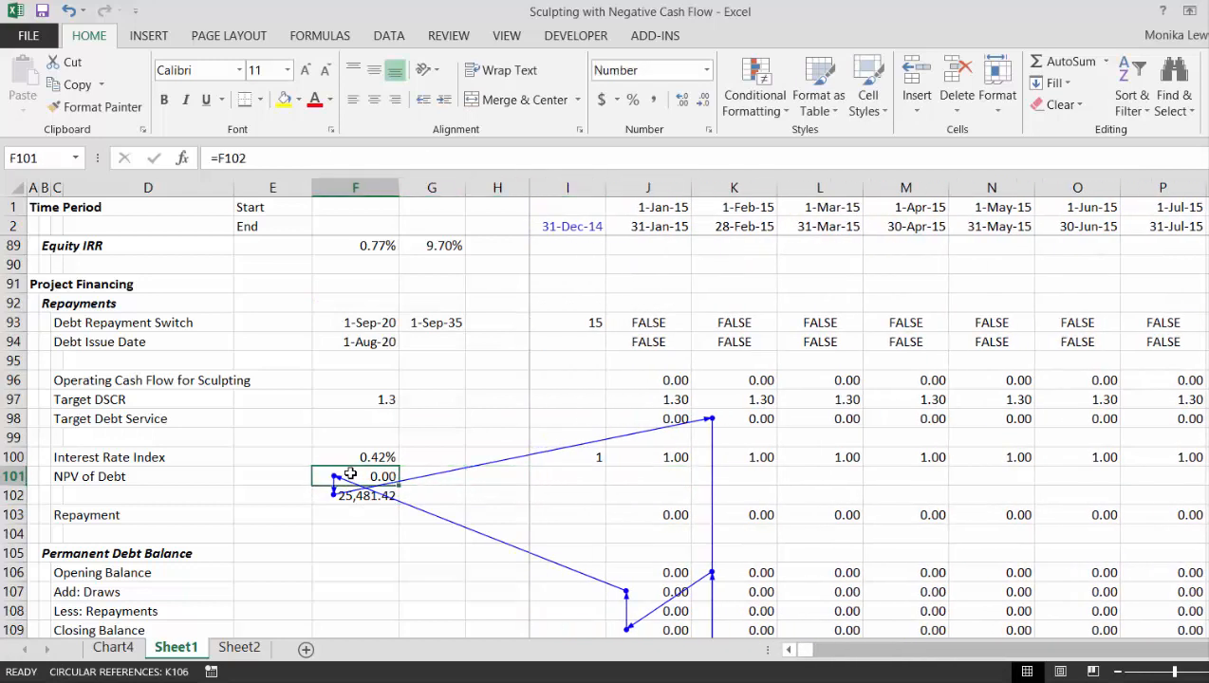
key(ctrl+z)
key(Left)
key(Right)
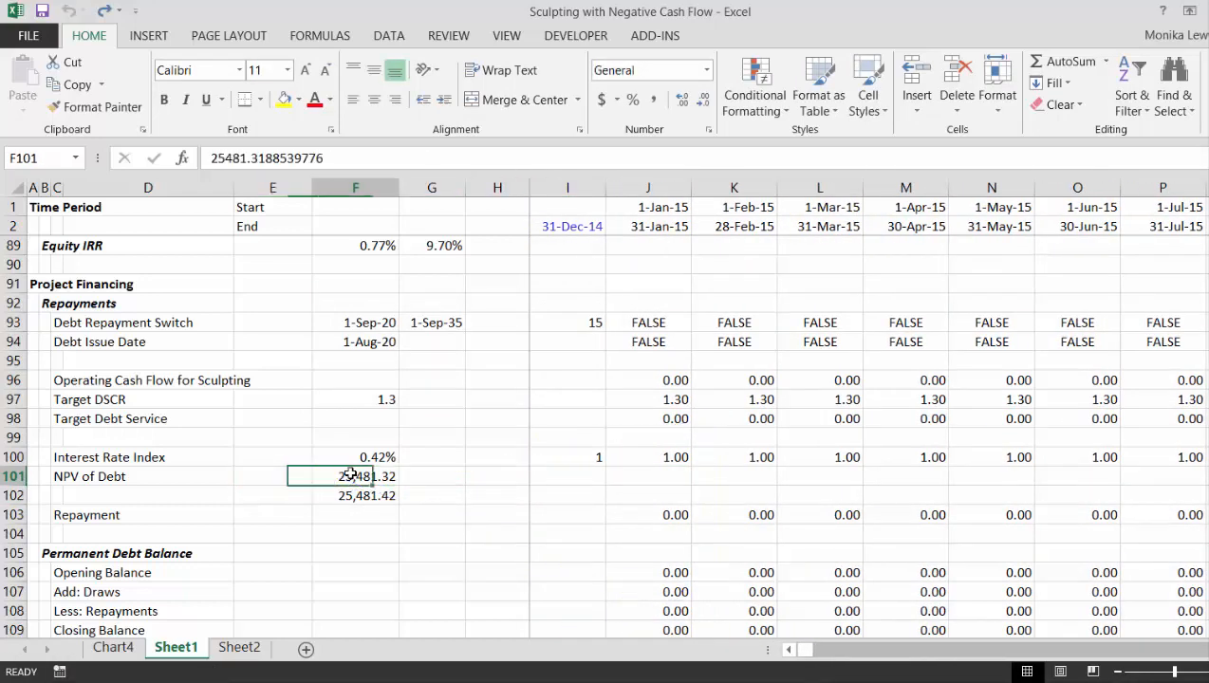
key(Down)
key(Up)
key(Down)
key(Up)
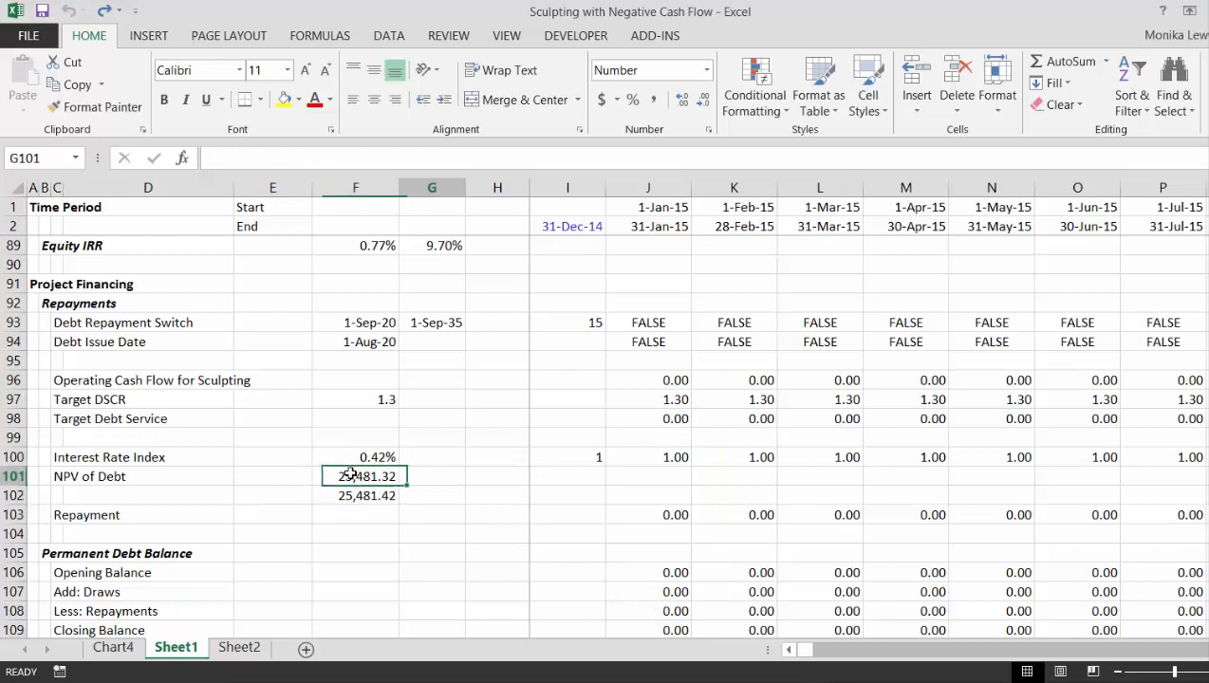
- Examine the Target Debt Service, Repayment and debt balance lines across the timeline around the September 2020 repayment start
key(Right)
key(Right)
key(Right)
key(Right)
key(Right)
key(Right)
key(Right)
key(Right)
key(Right)
key(Right)
key(Right)
key(Right)
key(Right)
key(Right)
key(Right)
key(Right)
key(Right)
key(Right)
key(Right)
key(Right)
key(Right)
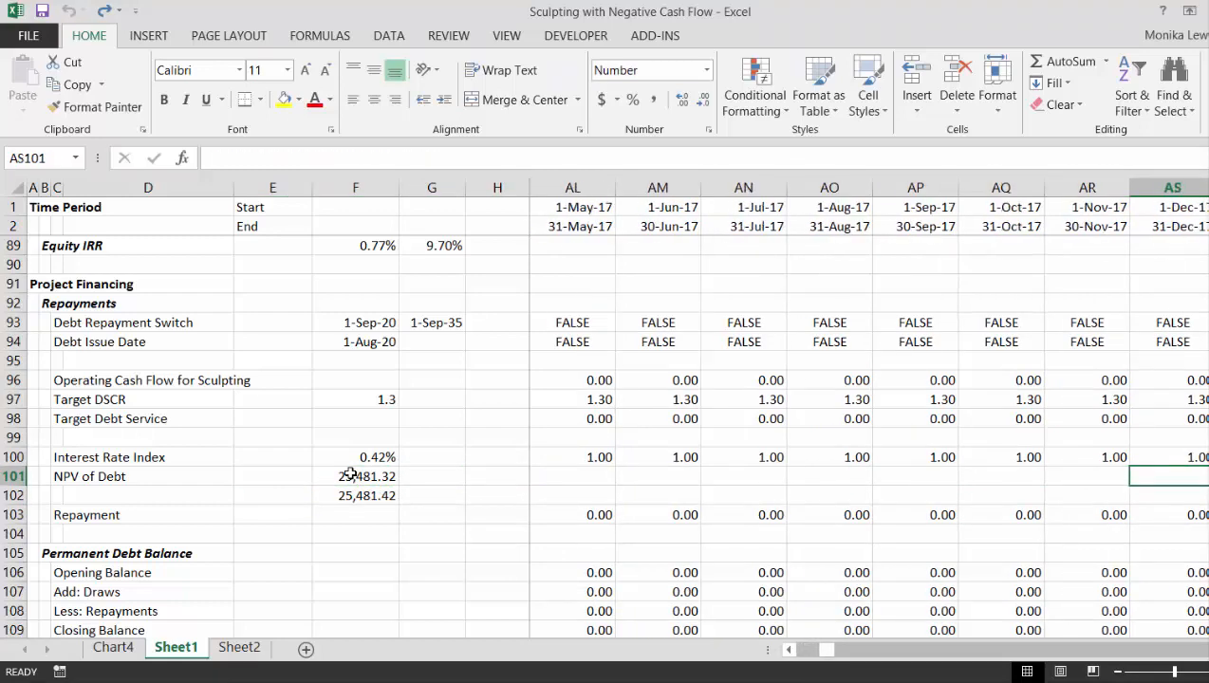
key(Right)
key(Right)
key(Right)
key(Right)
key(Right)
key(Right)
key(Right)
key(Right)
key(Right)
key(Right)
key(Right)
key(Right)
key(Right)
key(Right)
key(Right)
key(Right)
key(Right)
key(Right)
key(Right)
key(Right)
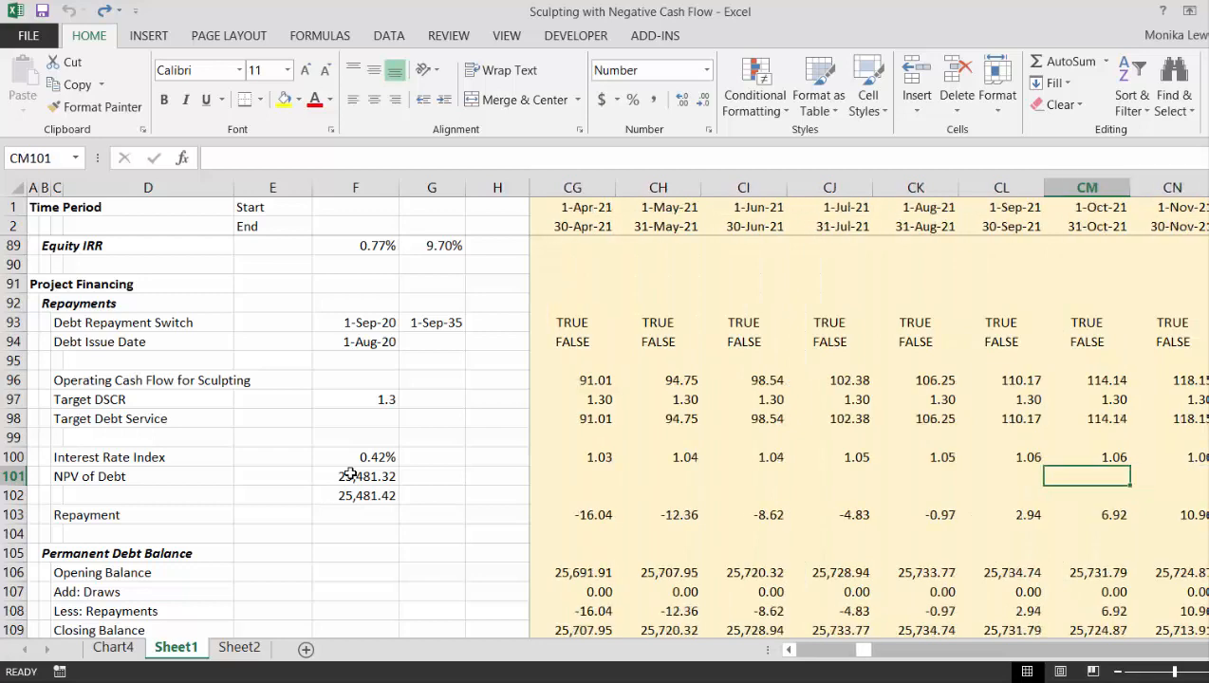
key(Left)
key(Left)
key(Left)
key(Left)
key(Left)
key(Left)
key(Left)
key(Left)
key(Left)
key(Left)
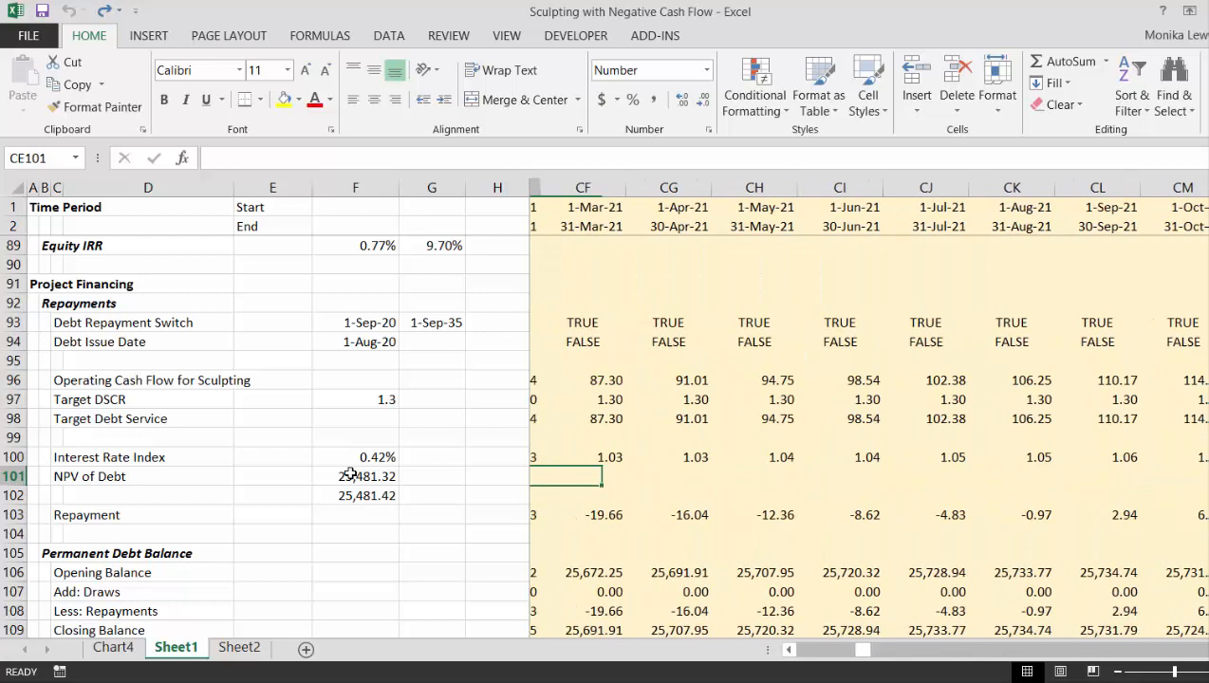
key(Left)
key(Left)
key(Left)
key(Left)
key(Left)
key(Left)
key(Right)
key(Right)
key(Right)
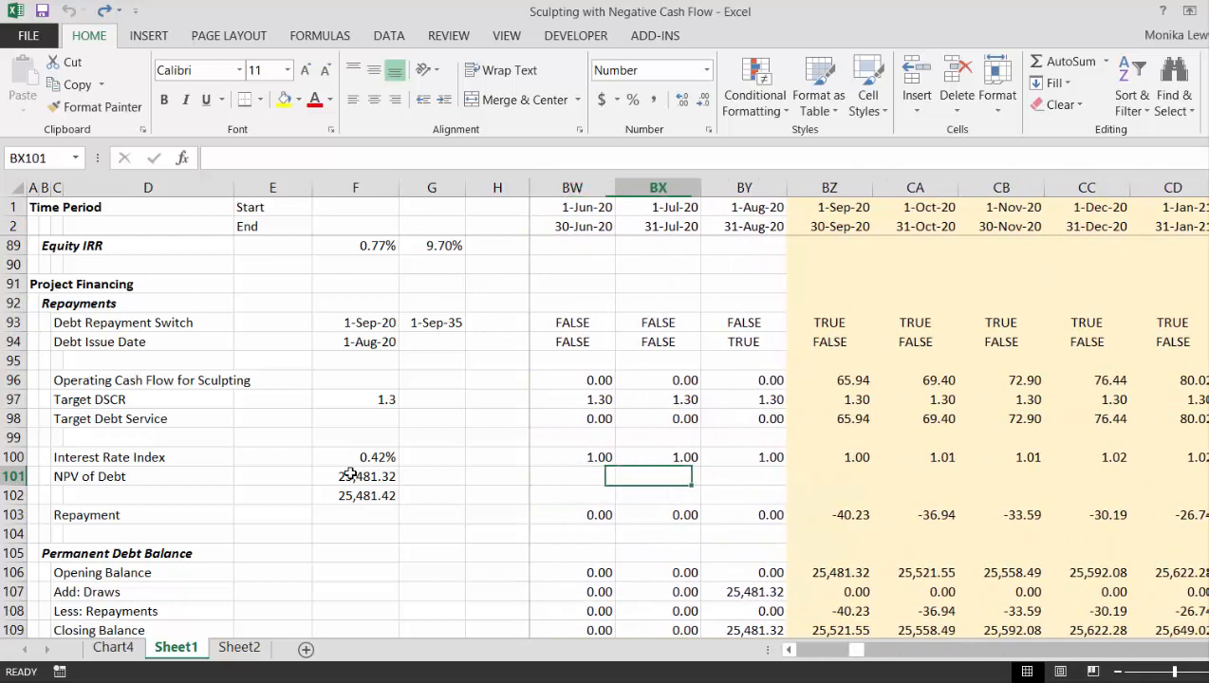
- Inspect the September 2020 Repayment formula in BZ103 and the Permanent Debt Balance lines beneath it down to Interest
key(Down)
key(Down)
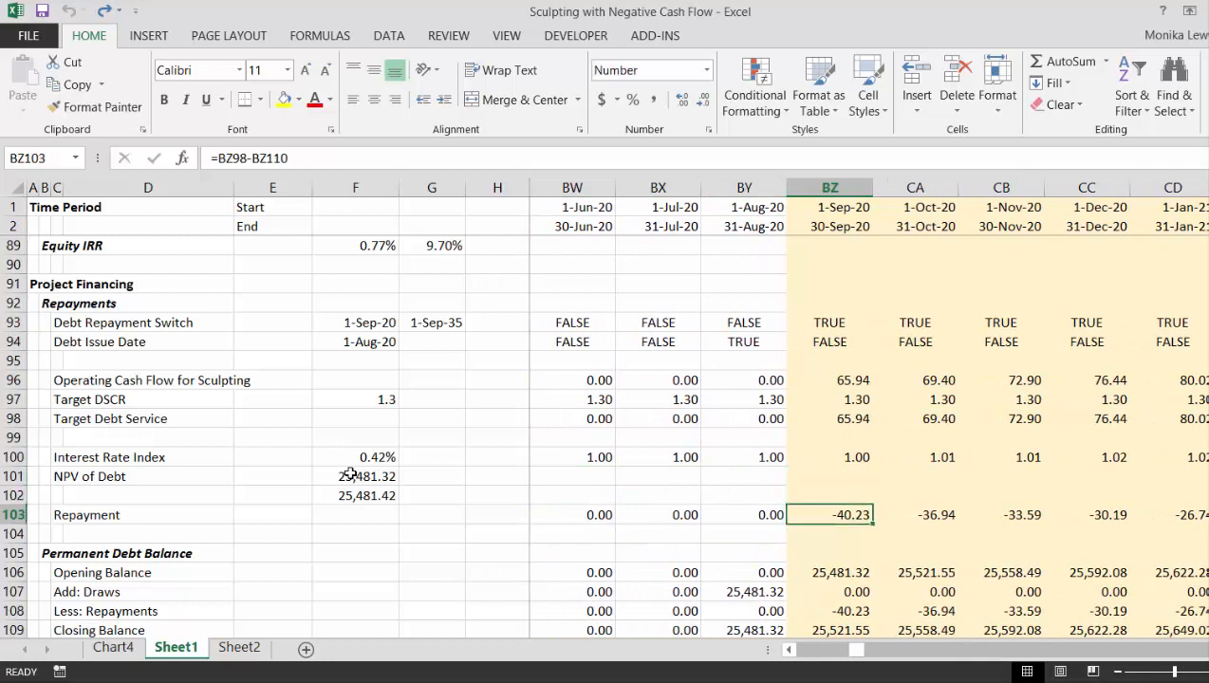
key(F2)
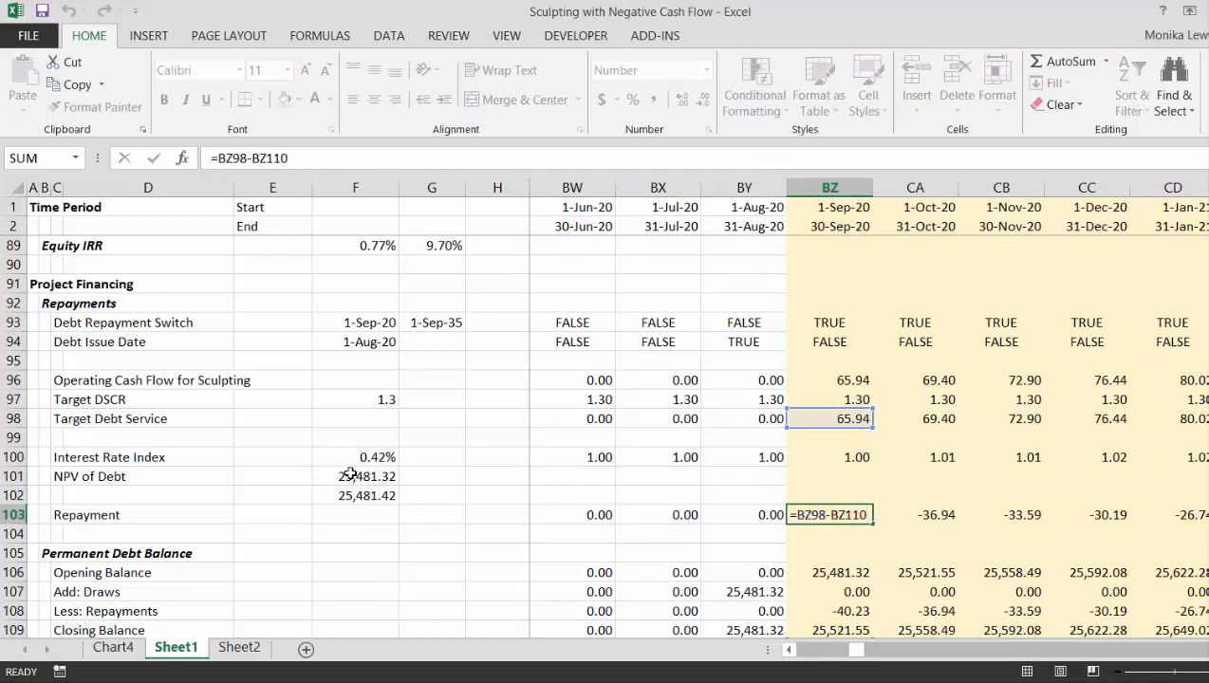
key(Return)
key(Down)
key(Down)
key(Down)
key(Down)
key(Down)
key(Down)
key(Down)
key(Down)
key(Up)
key(Up)
key(Up)
key(Up)
key(Up)
key(Up)
key(Up)
key(Up)
key(Up)
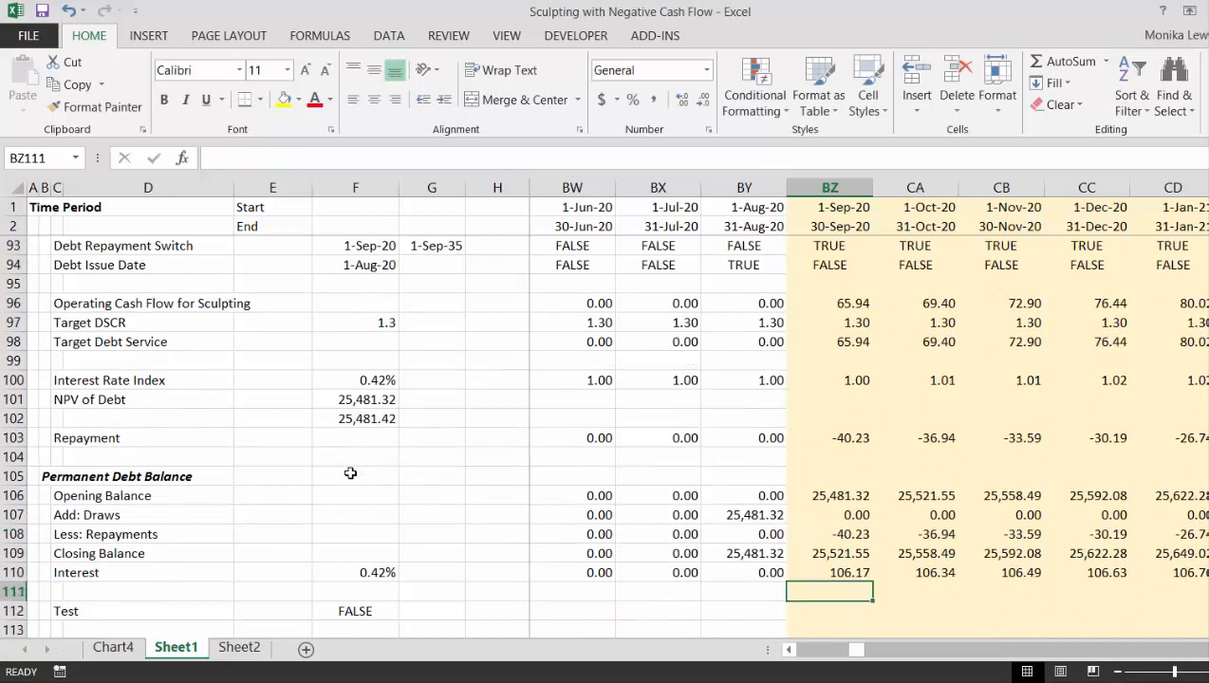
- Compare the Repayment values along row 103 between September 2020 and mid-2022 with the debt balances below
key(Right)
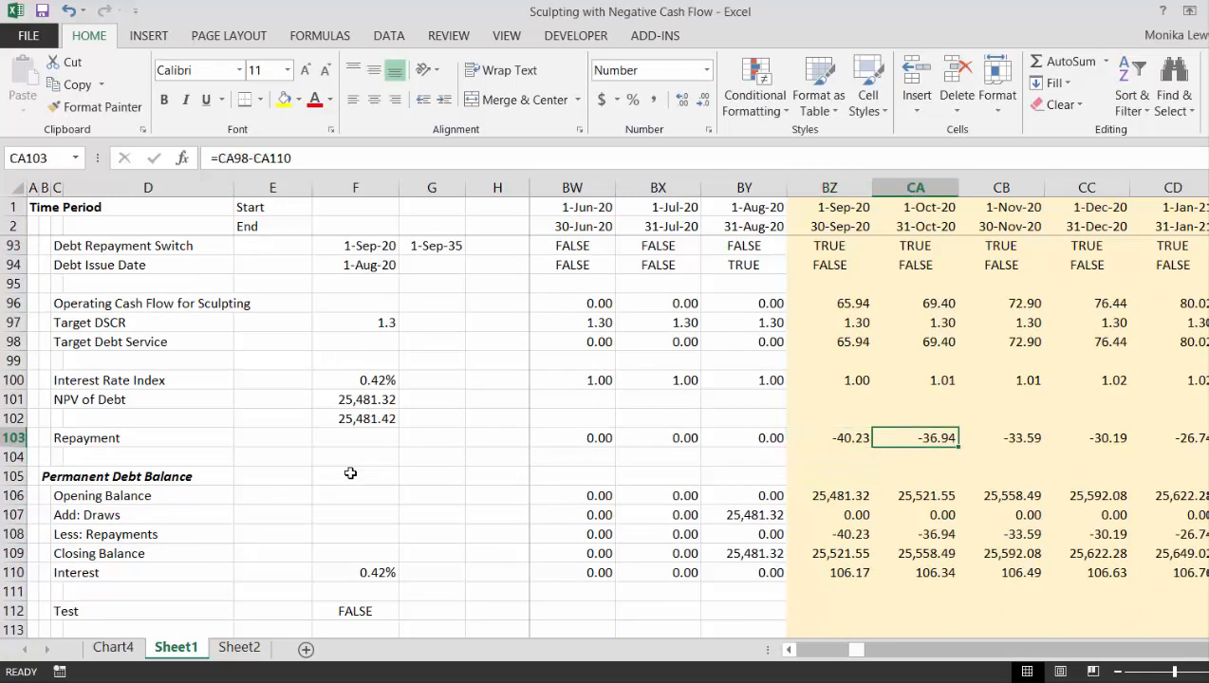
key(Left)
key(Right)
key(Right)
key(Right)
key(Right)
key(Right)
key(Right)
key(Right)
key(Right)
key(Right)
key(Right)
key(Right)
key(Right)
key(Right)
key(Right)
key(Right)
key(Right)
key(Right)
key(Right)
key(Right)
key(Right)
key(Right)
key(Right)
key(Right)
key(Right)
key(Right)
key(Right)
key(Right)
key(Right)
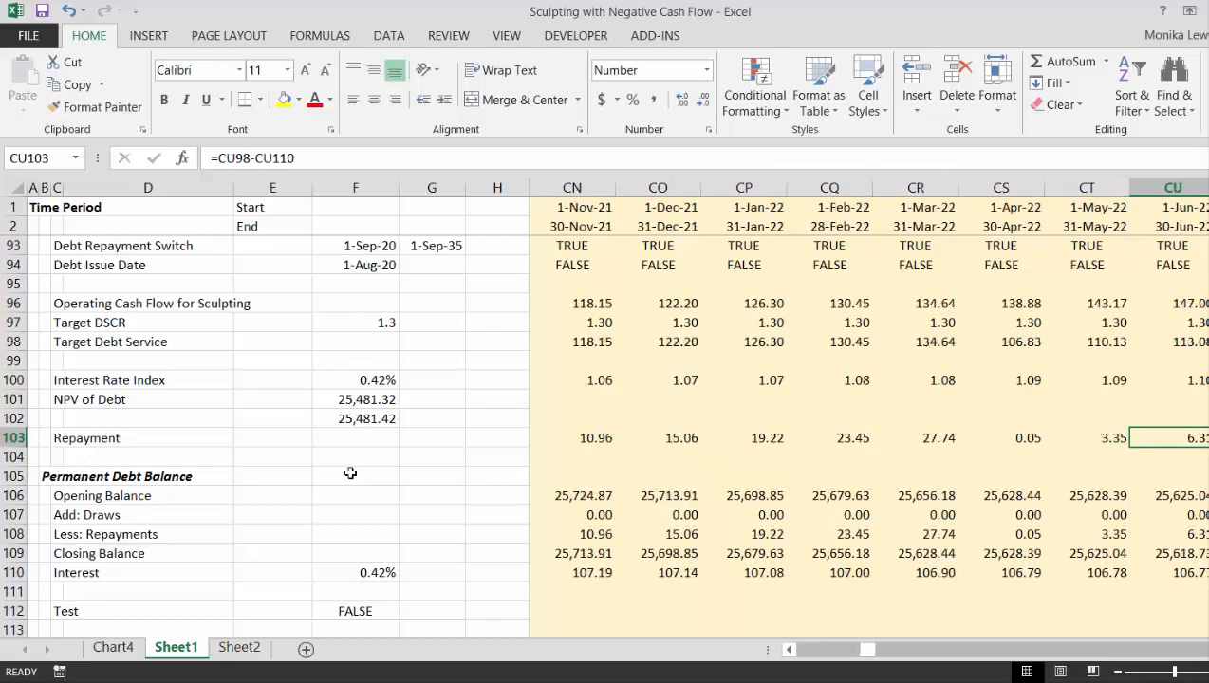
key(Left)
key(Left)
key(Left)
key(Left)
key(Left)
key(Left)
key(Left)
key(Left)
key(Left)
key(Left)
key(Left)
key(Left)
key(Left)
key(Left)
key(Left)
key(Left)
key(Left)
key(Left)
key(Left)
key(Left)
key(Left)
key(Left)
key(Left)
key(Left)
key(Left)
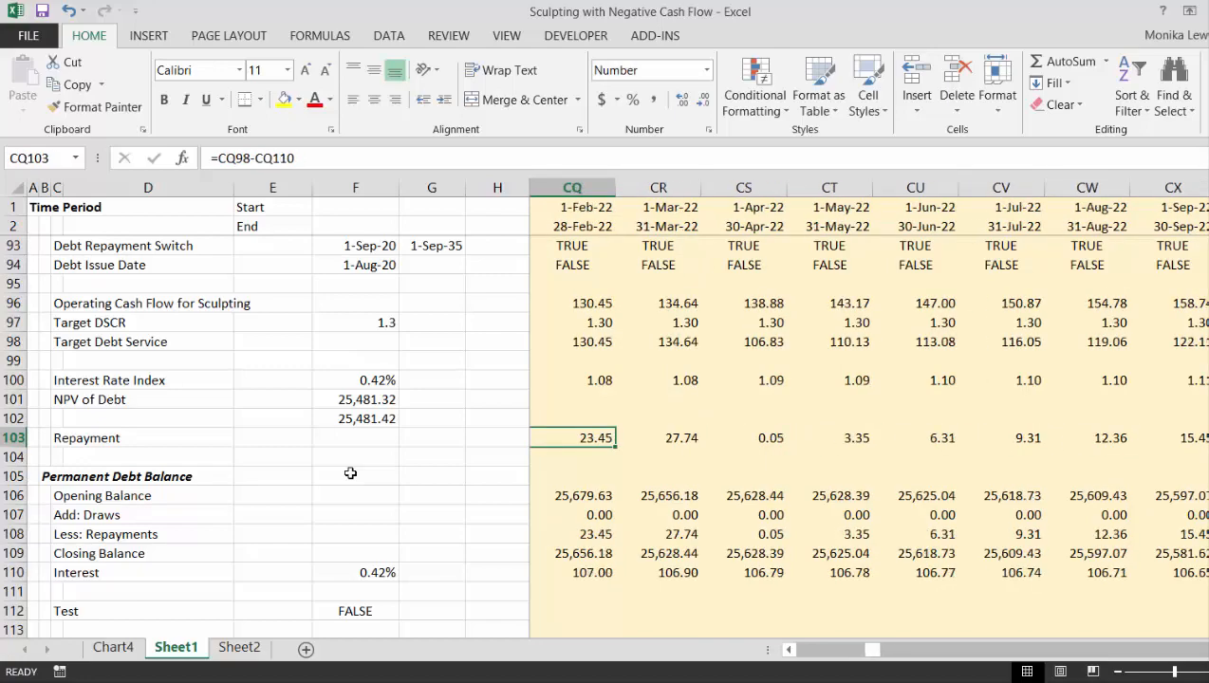
key(Right)
key(Right)
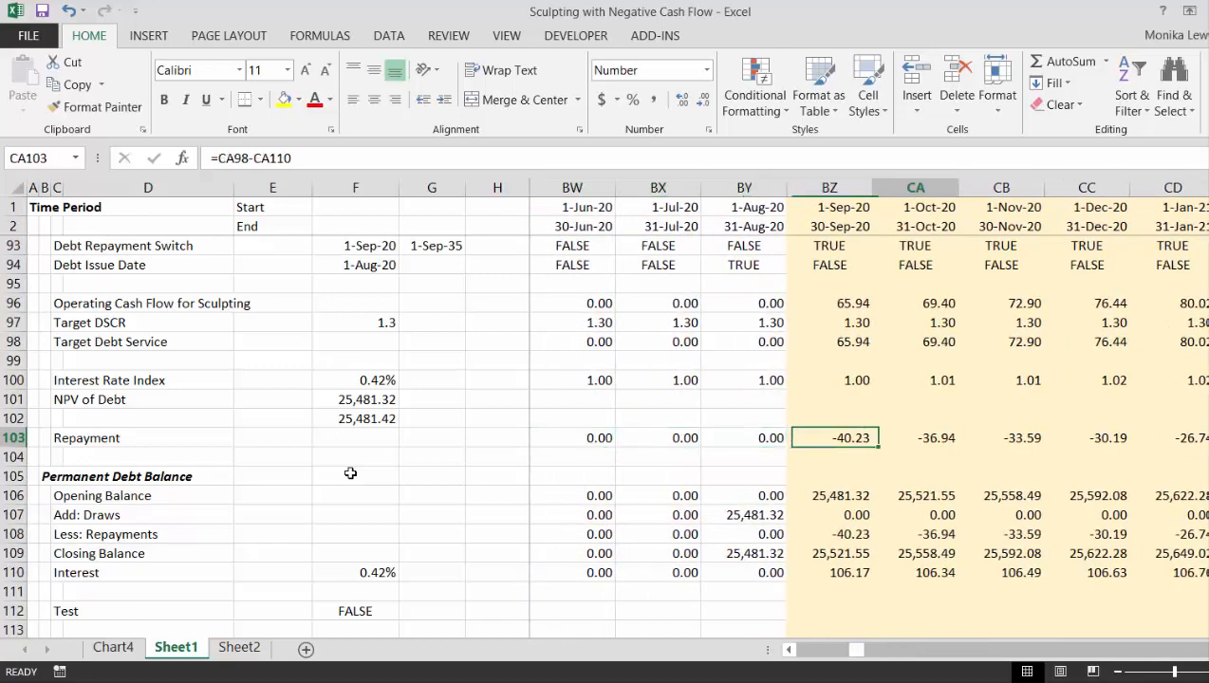
key(Right)
key(Left)
key(Left)
key(Right)
key(Right)
key(Right)
key(Left)
key(Left)
key(Left)
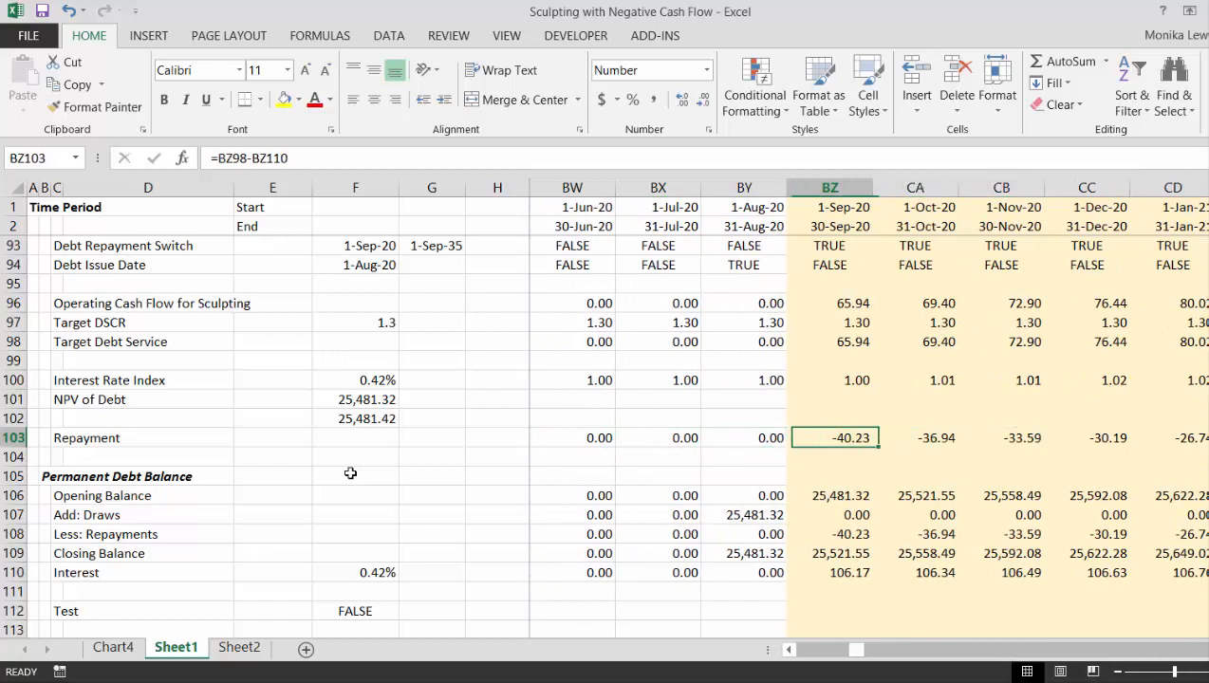
key(Right)
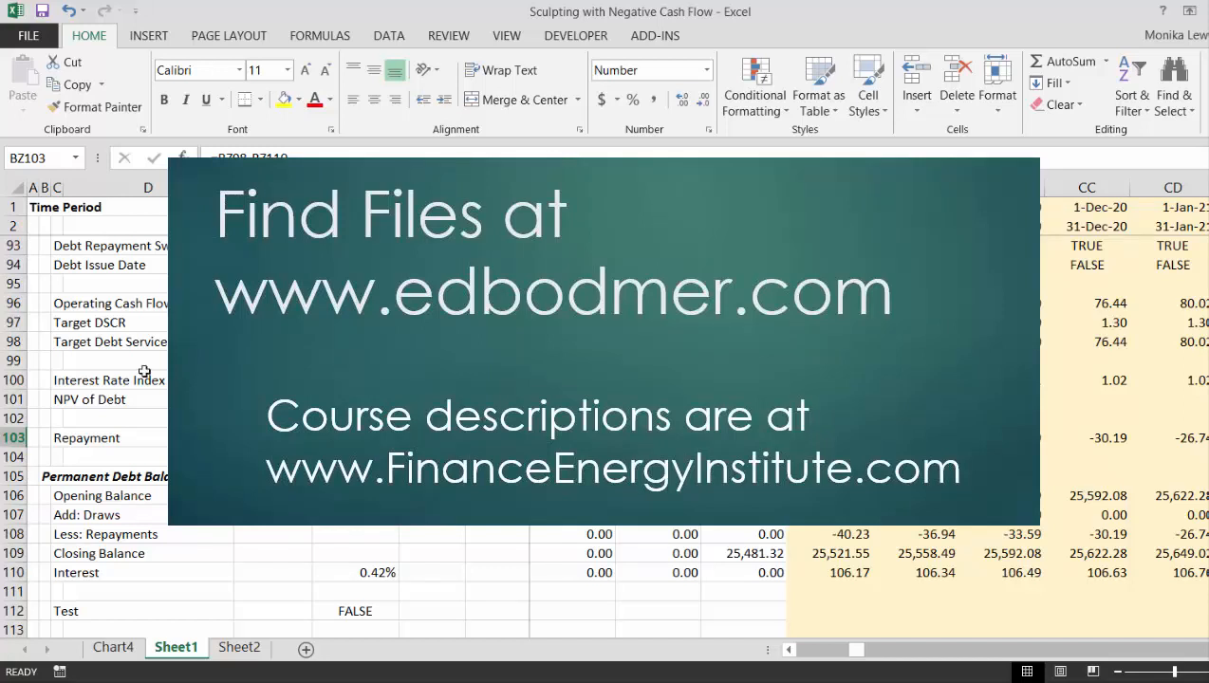
- Start recording a macro named Macro2, stored in This Workbook, with the NPV of Debt cell F101 selected
click(355, 399)
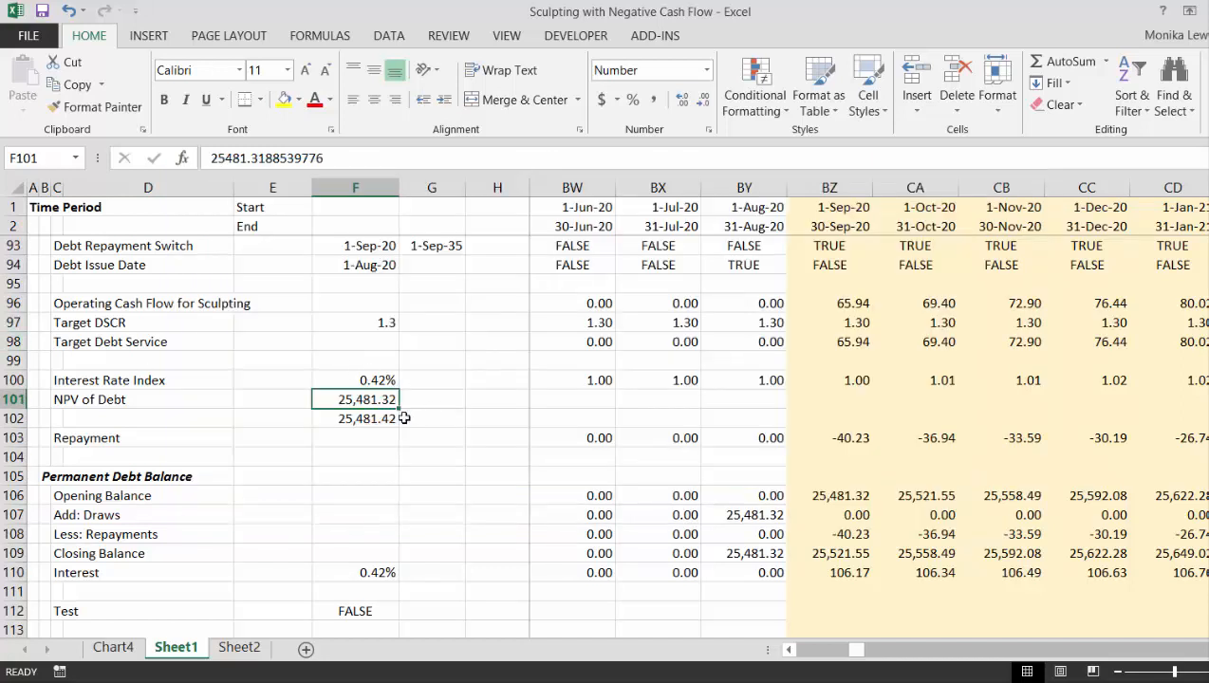
click(59, 671)
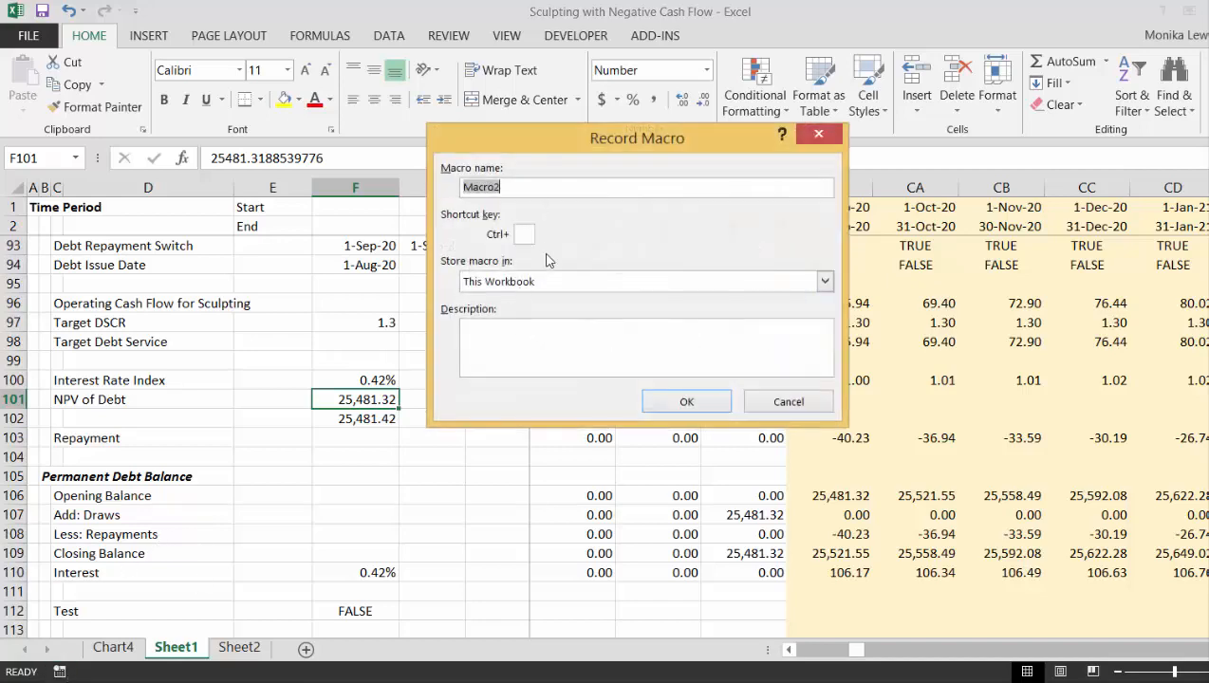
click(680, 402)
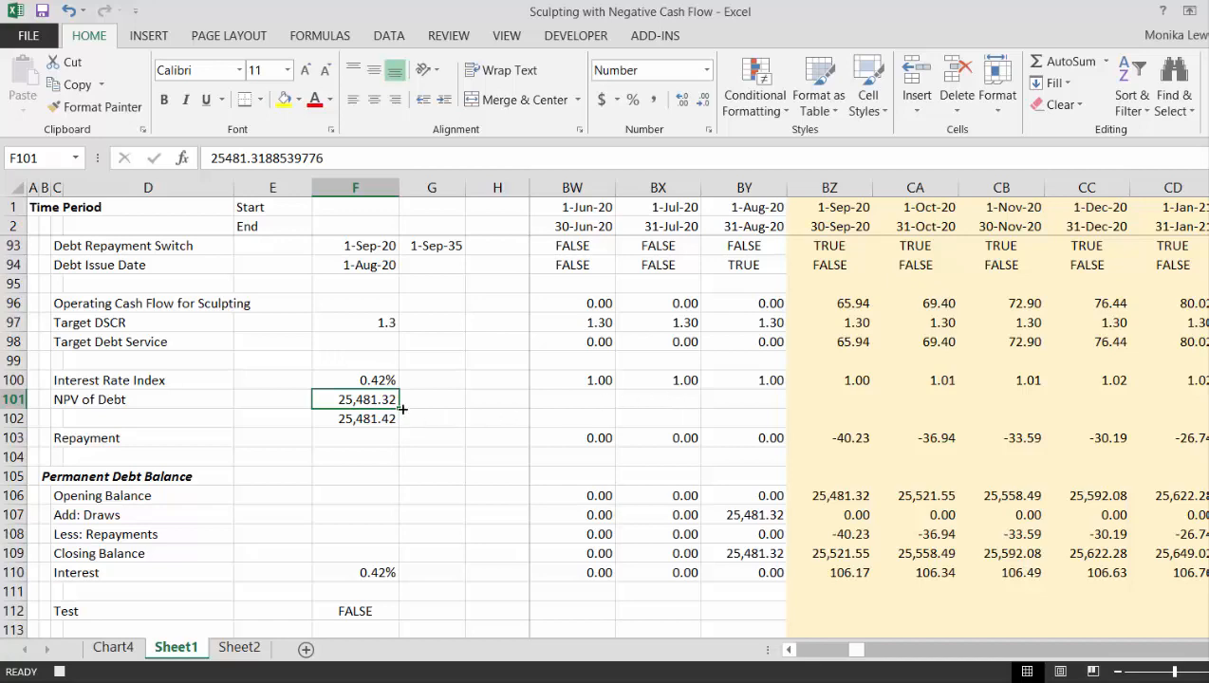
- Copy the calculated debt value from F102 into the NPV of Debt cell F101 as a fixed value
key(Down)
key(ctrl+c)
key(Up)
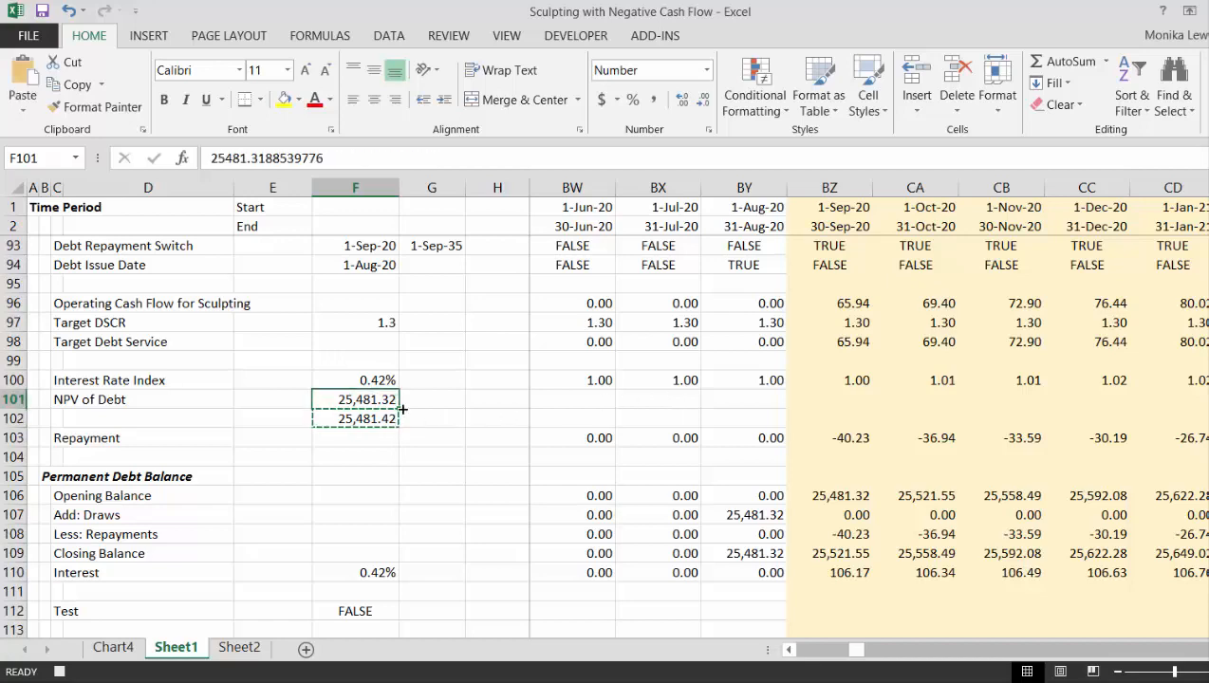
key(Return)
key(Escape)
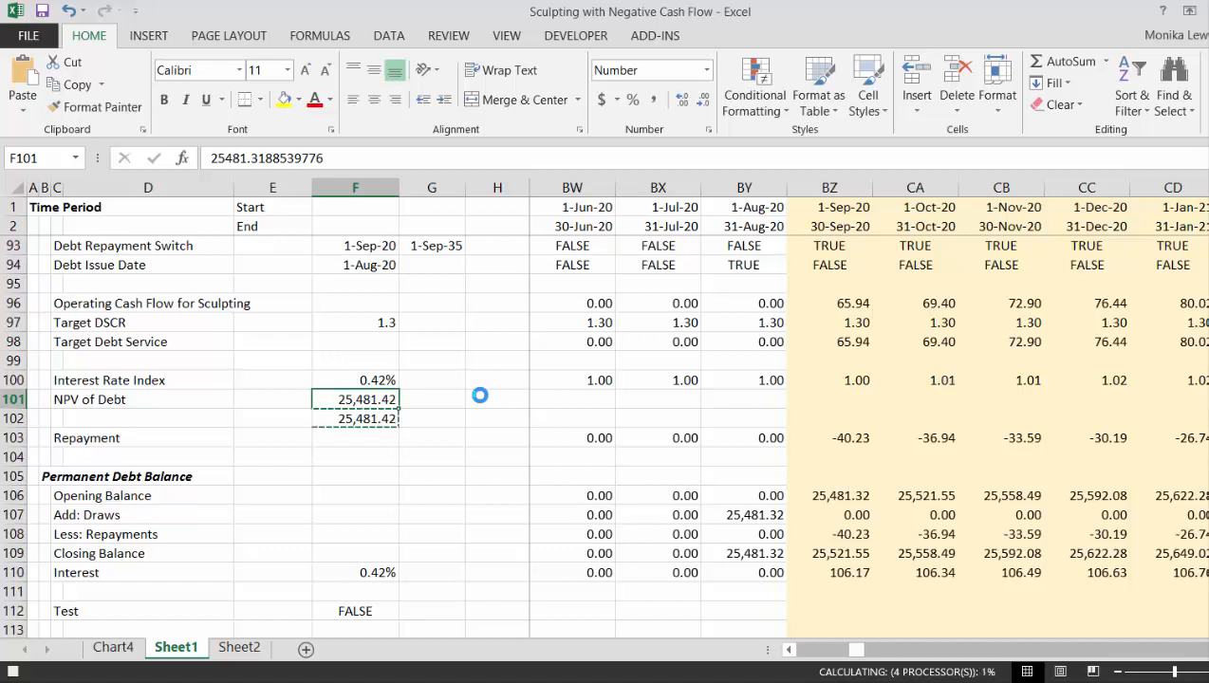
key(alt+Tab)
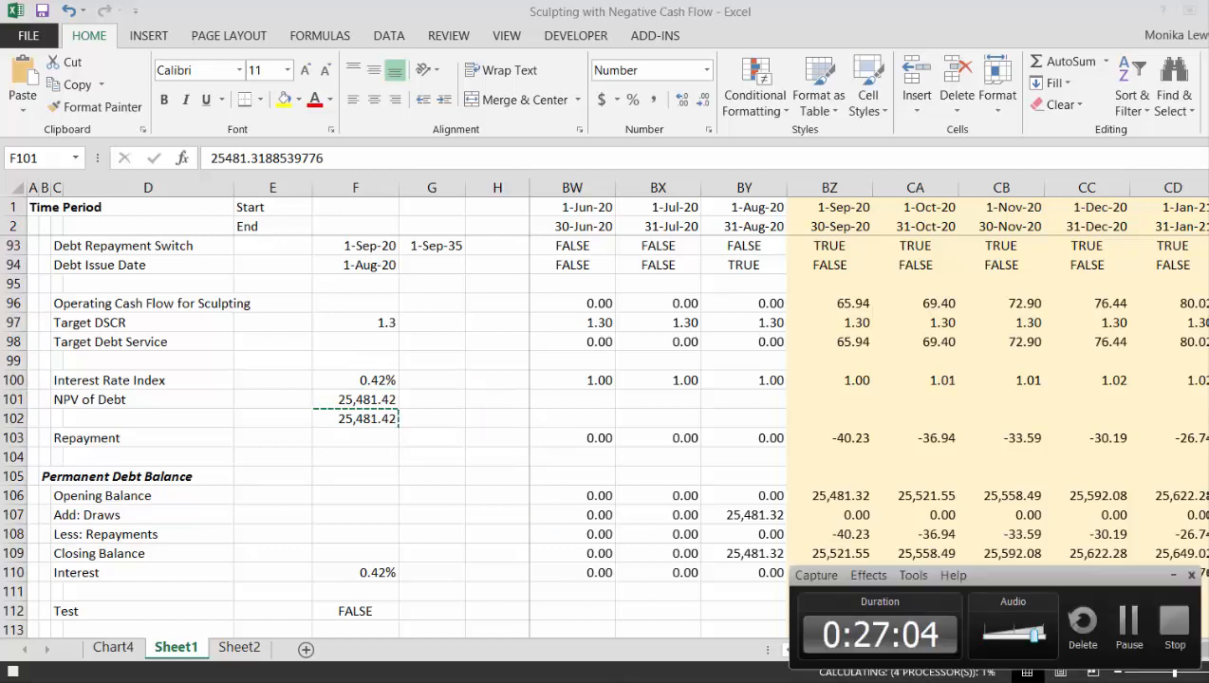
click(1129, 626)
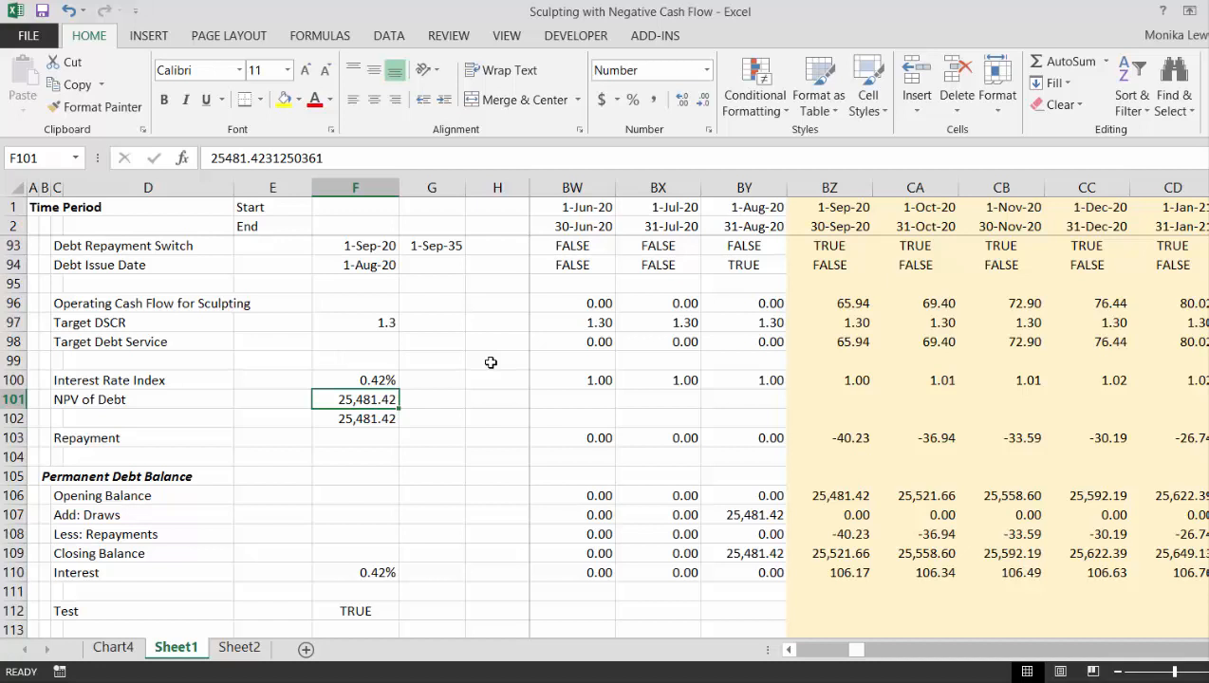
- Look along the monthly timeline from the NPV of Debt cell to the September 2021 column
key(Right)
key(Right)
key(Right)
key(Right)
key(Right)
key(Right)
key(Right)
key(Right)
key(Right)
key(Right)
key(Right)
key(Right)
key(Right)
key(Right)
key(Right)
key(Right)
key(Right)
key(Right)
key(Right)
key(Right)
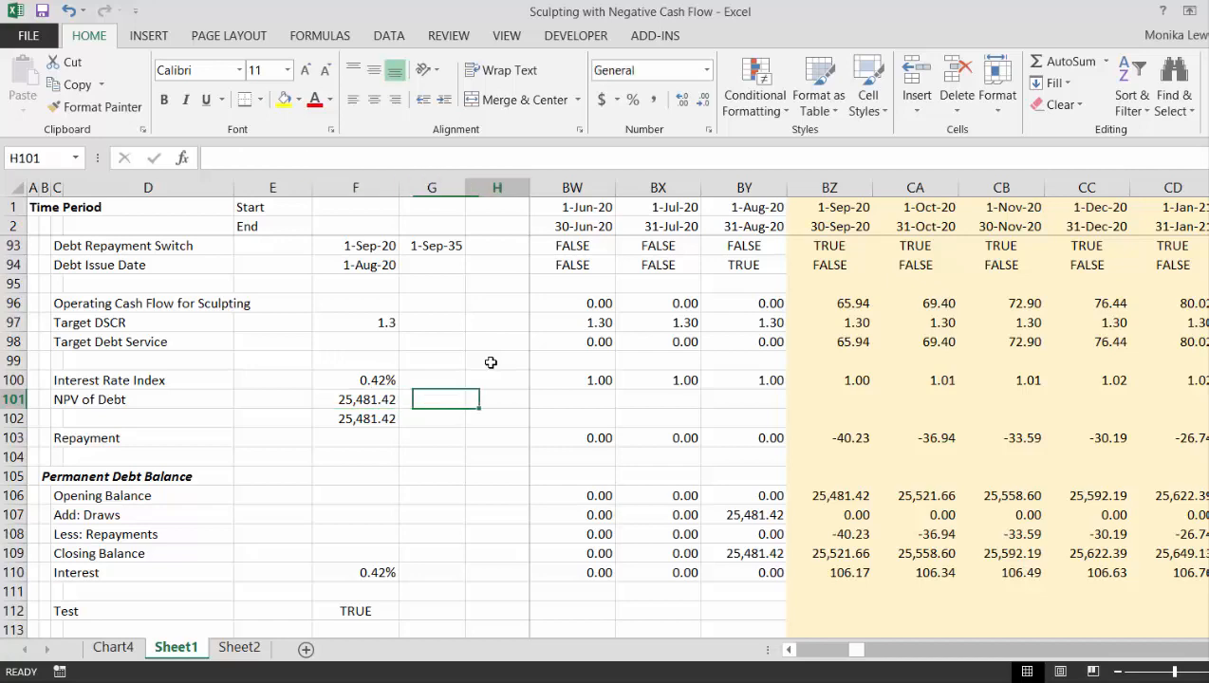
key(Right)
key(Right)
key(Right)
key(Right)
key(Right)
key(Right)
key(Right)
key(Right)
key(Right)
key(Right)
key(Right)
key(Right)
key(Right)
key(Right)
key(Right)
key(Right)
key(Right)
key(Right)
key(Right)
key(Right)
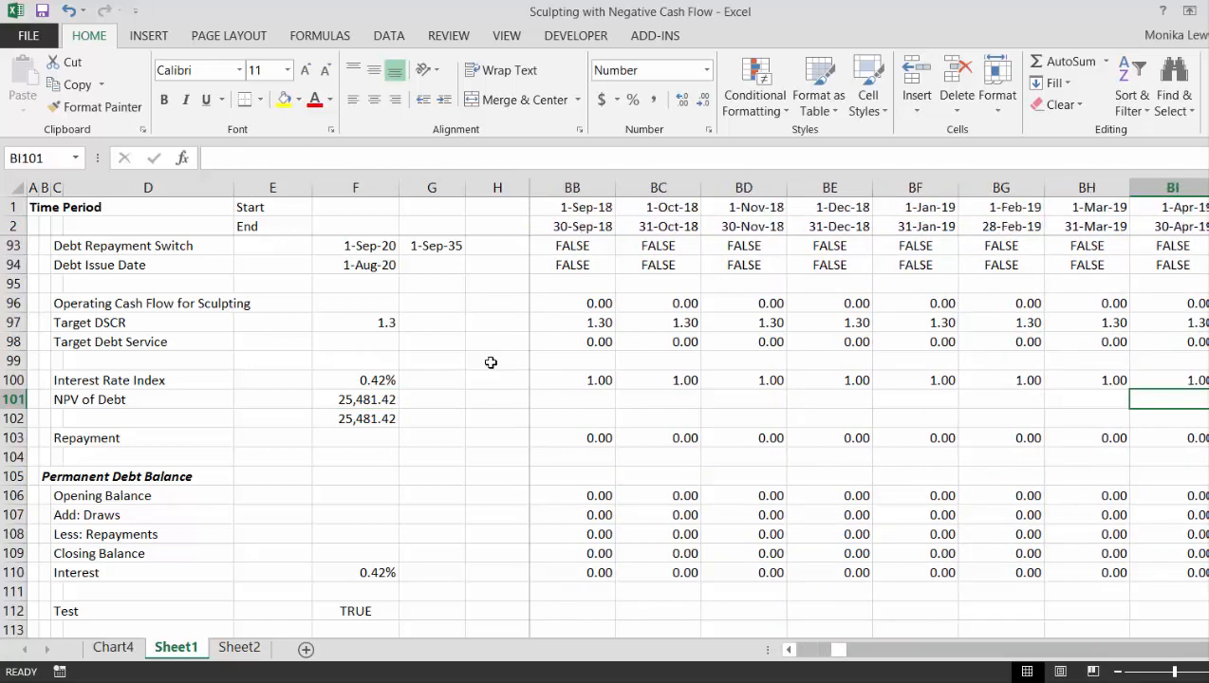
key(Right)
key(Right)
key(Right)
key(Left)
key(Left)
key(Left)
key(Left)
key(Left)
key(Left)
key(Left)
key(Left)
key(Left)
key(Left)
key(Left)
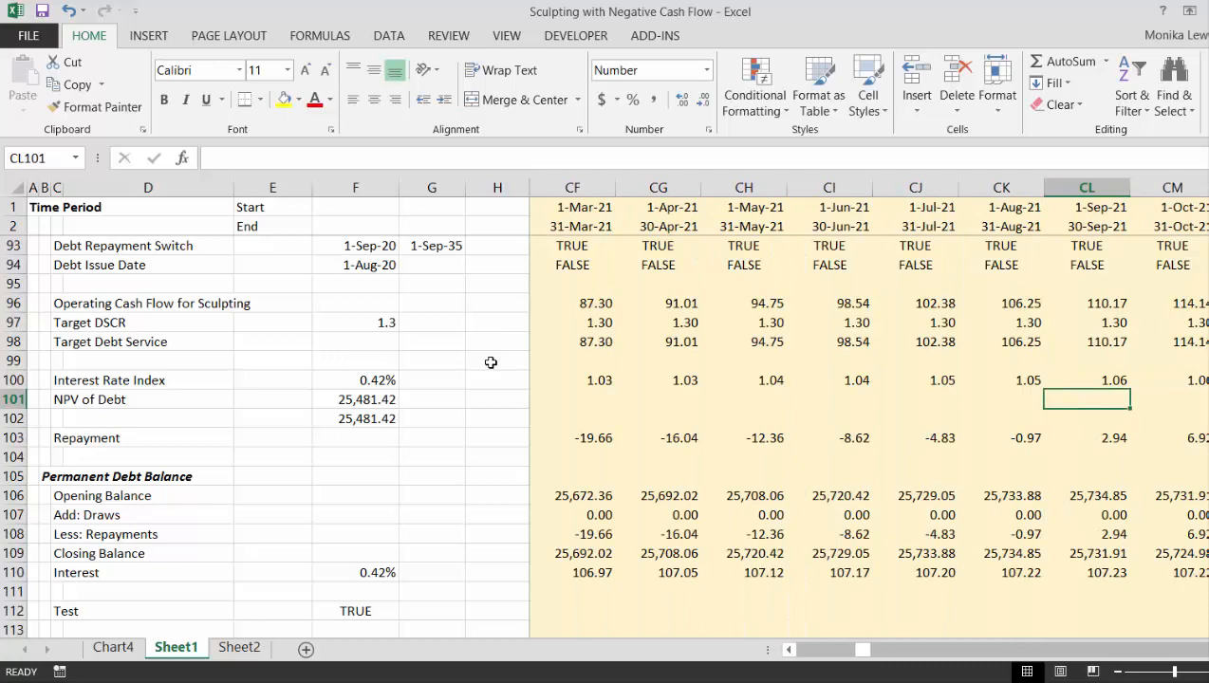
- Examine the Repayment formulas and values along row 103 between August 2020 and November 2021
key(Down)
key(Down)
key(Left)
key(Left)
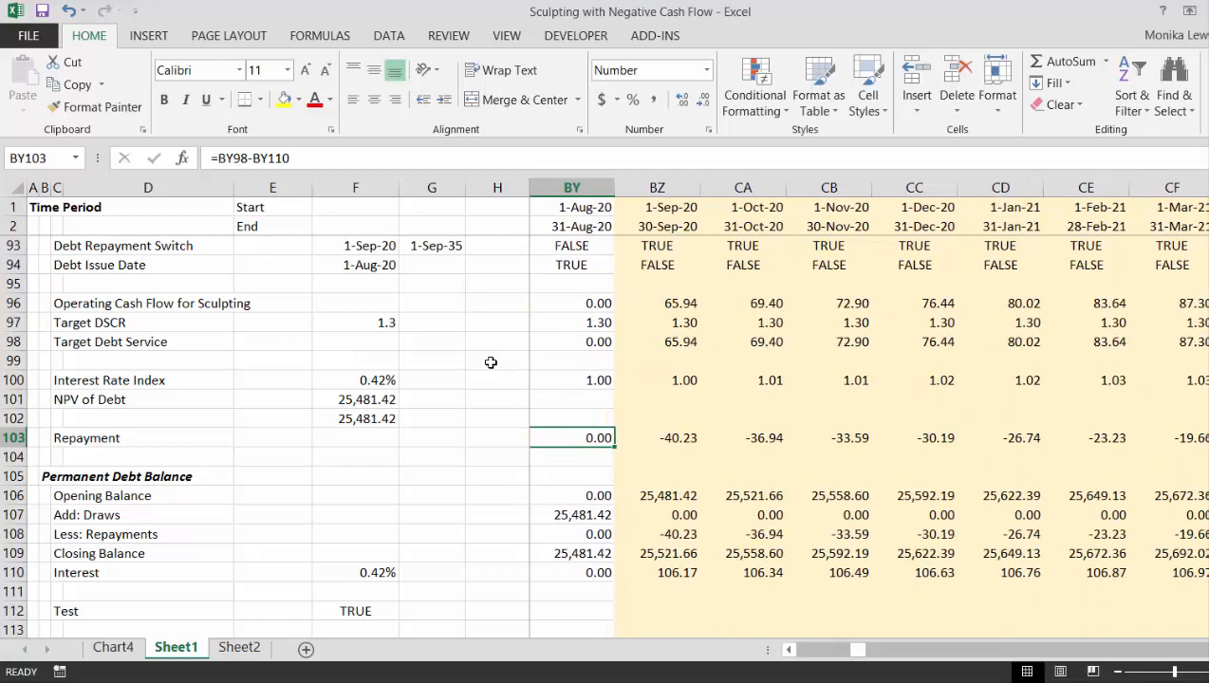
key(Right)
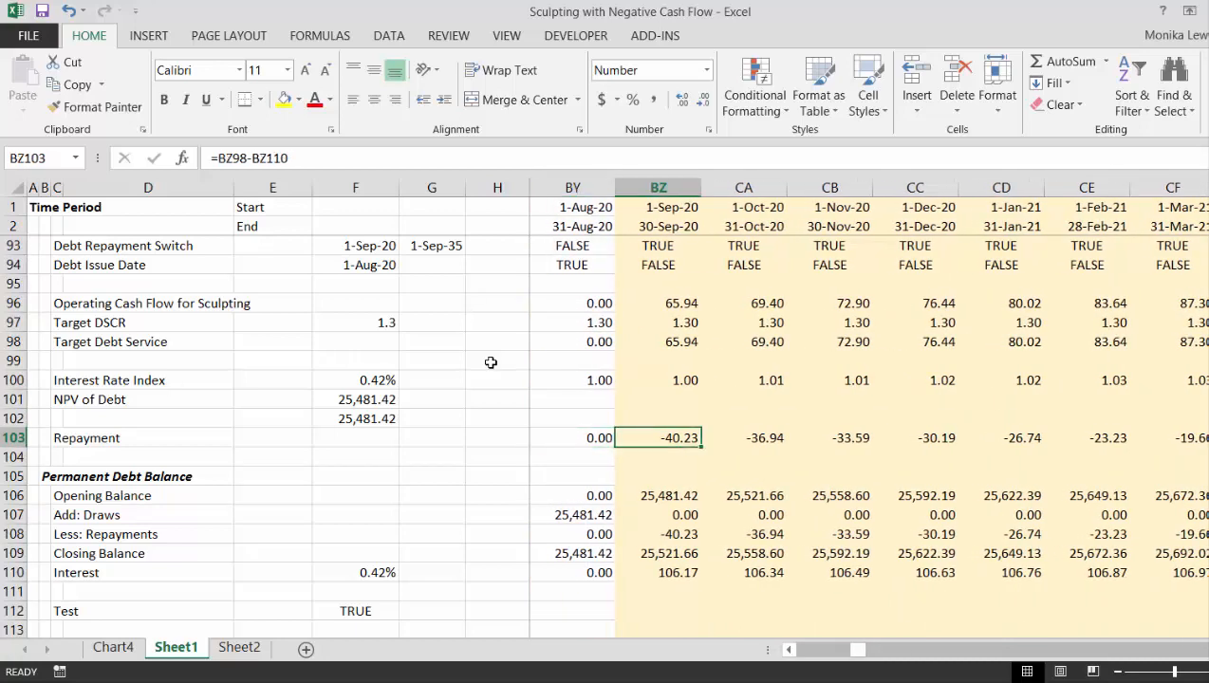
key(Right)
key(Right)
key(Right)
key(Right)
key(Right)
key(Right)
key(Right)
key(Right)
key(Right)
key(Right)
key(Right)
key(Right)
key(Right)
key(Right)
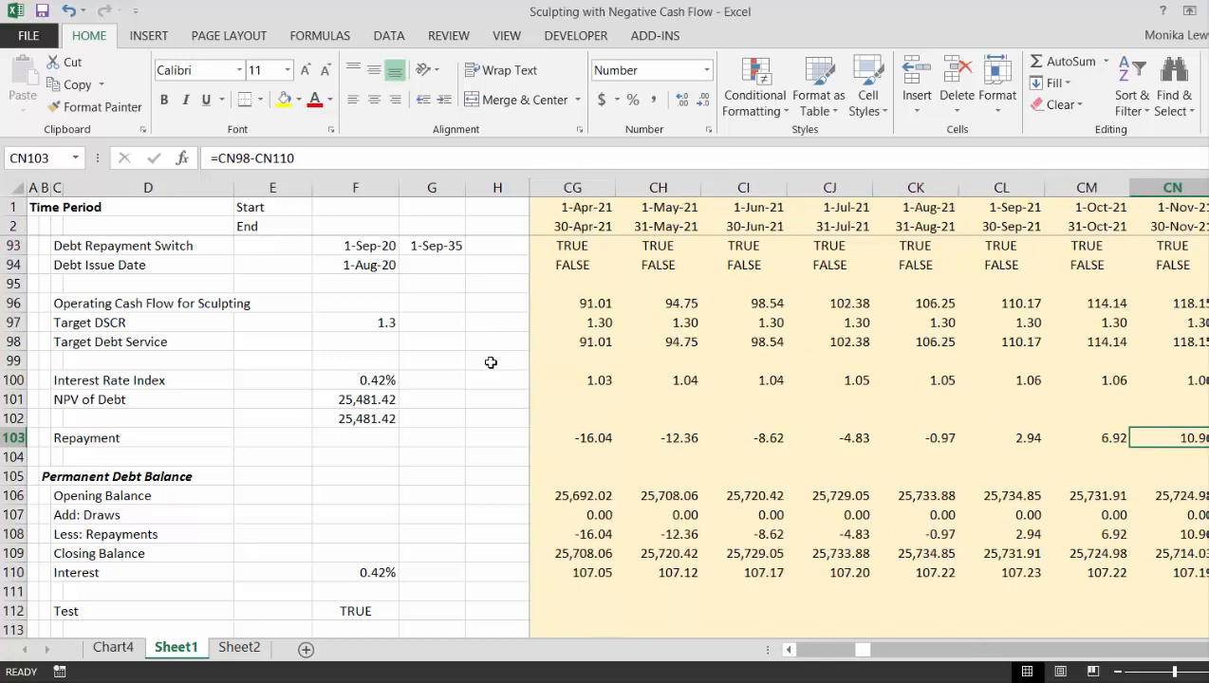
key(Left)
key(Left)
key(Left)
key(Left)
key(Right)
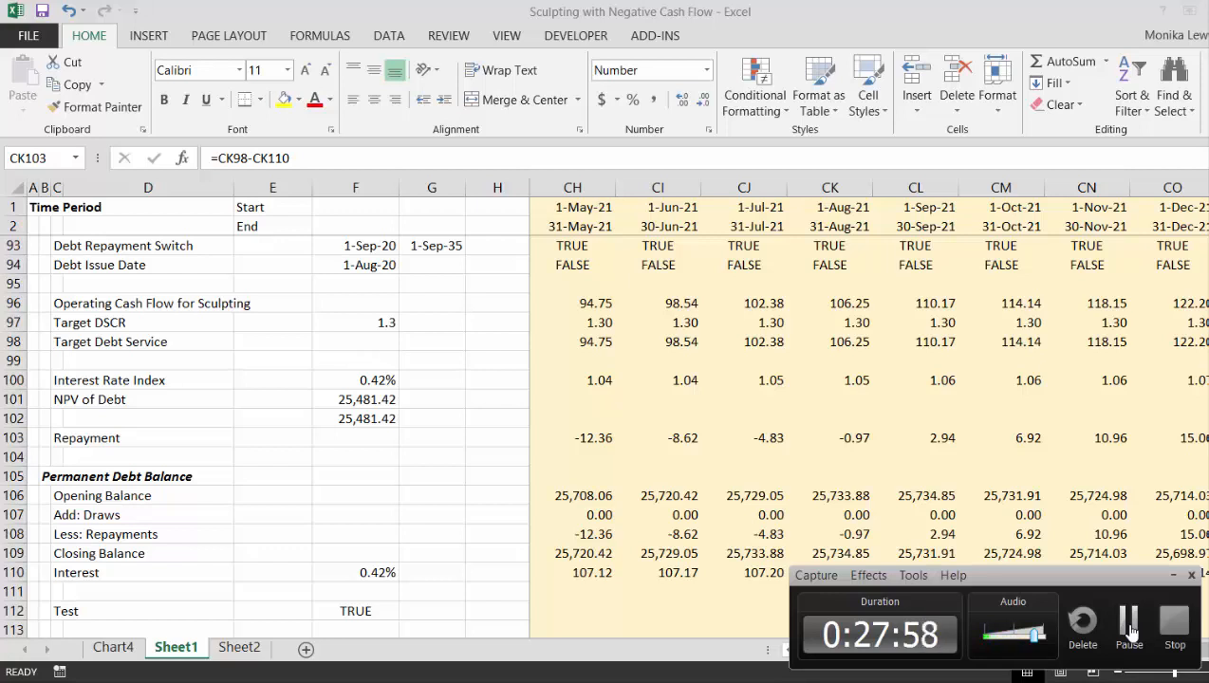
click(1129, 629)
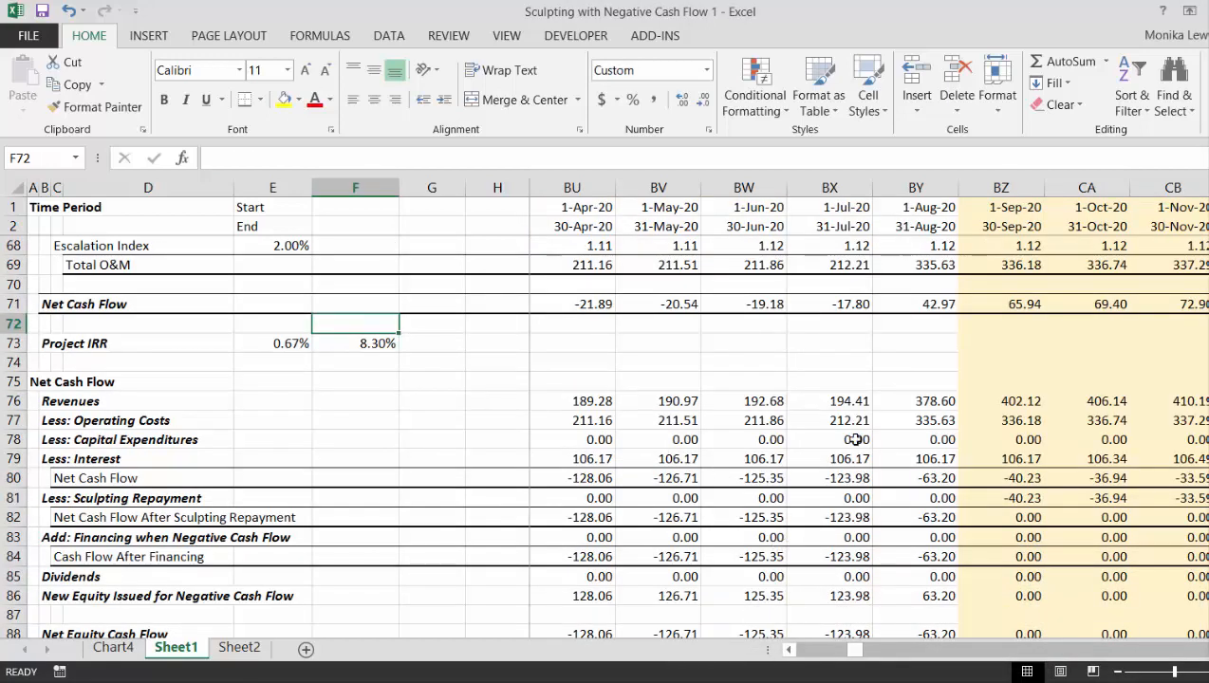
- Inspect the September 2020 New Equity Issued for Negative Cash Flow formula in BZ86 and the Net Equity Cash Flow below it
click(1001, 598)
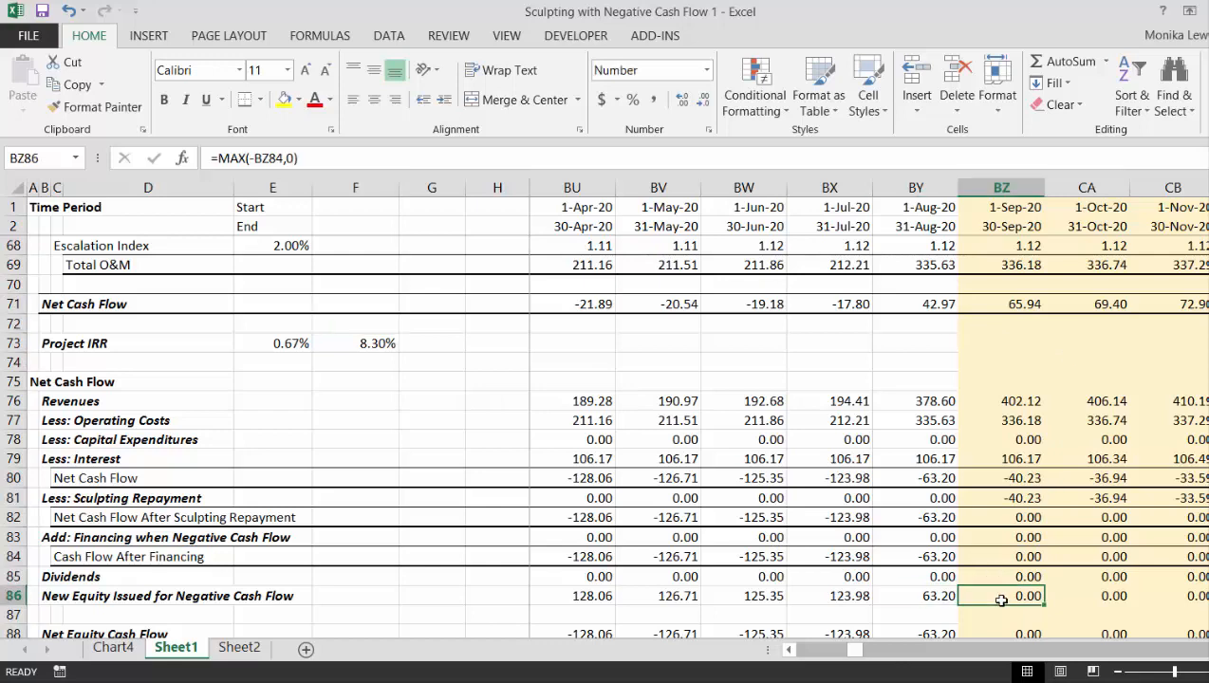
key(Down)
key(Down)
key(Down)
key(Down)
key(Up)
key(Up)
key(Up)
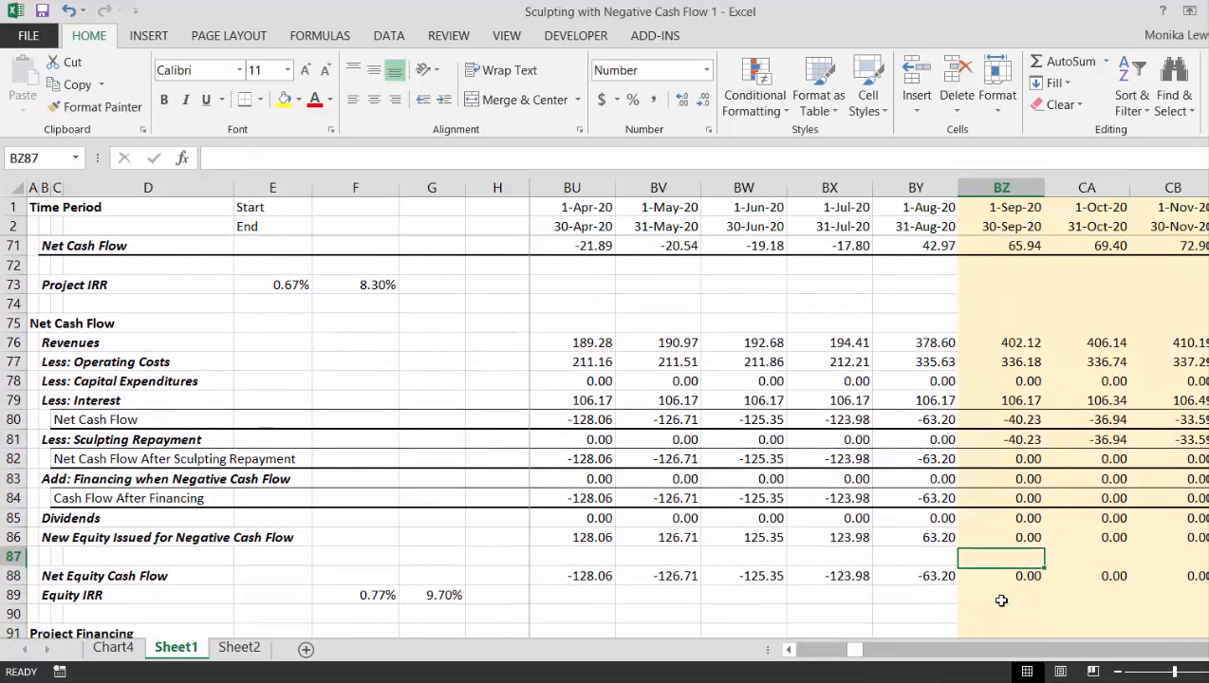
key(Down)
key(Down)
key(Down)
key(Down)
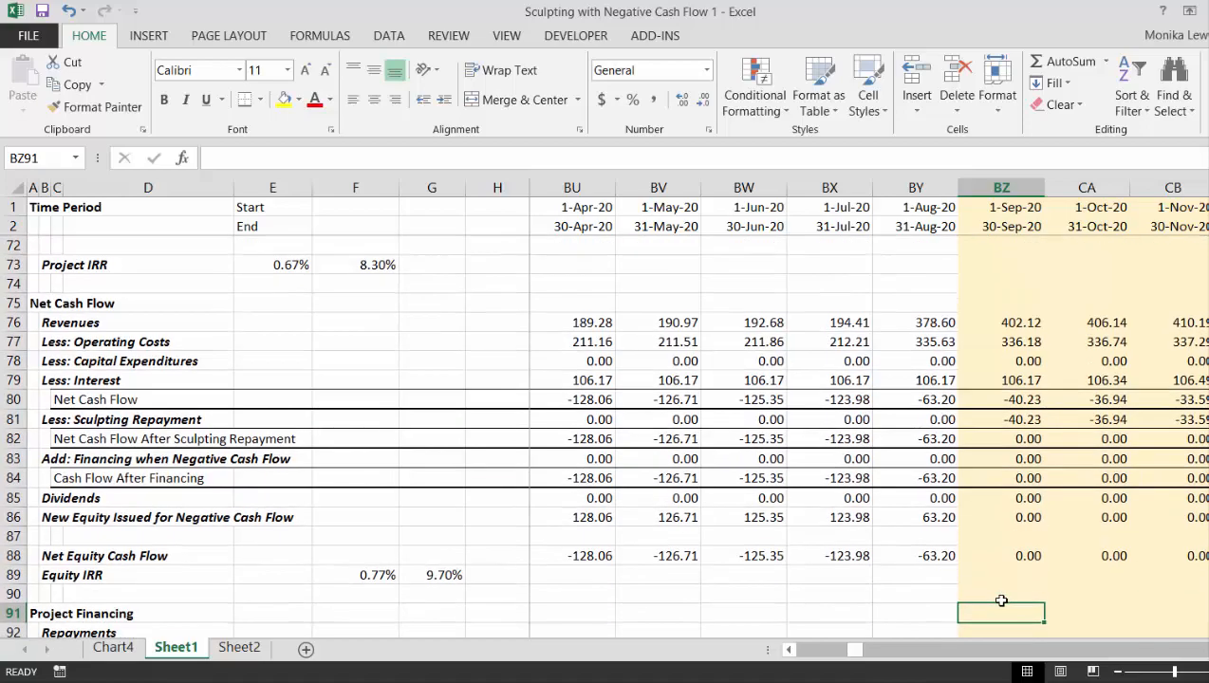
- Trace the September 2020 Project Financing column down to the Opening Balance, checking the Repayment and Operating Cash Flow for Sculpting formulas
key(Down)
key(Down)
key(Down)
key(Down)
key(Down)
key(Down)
key(Down)
key(Down)
key(Down)
key(Down)
key(Down)
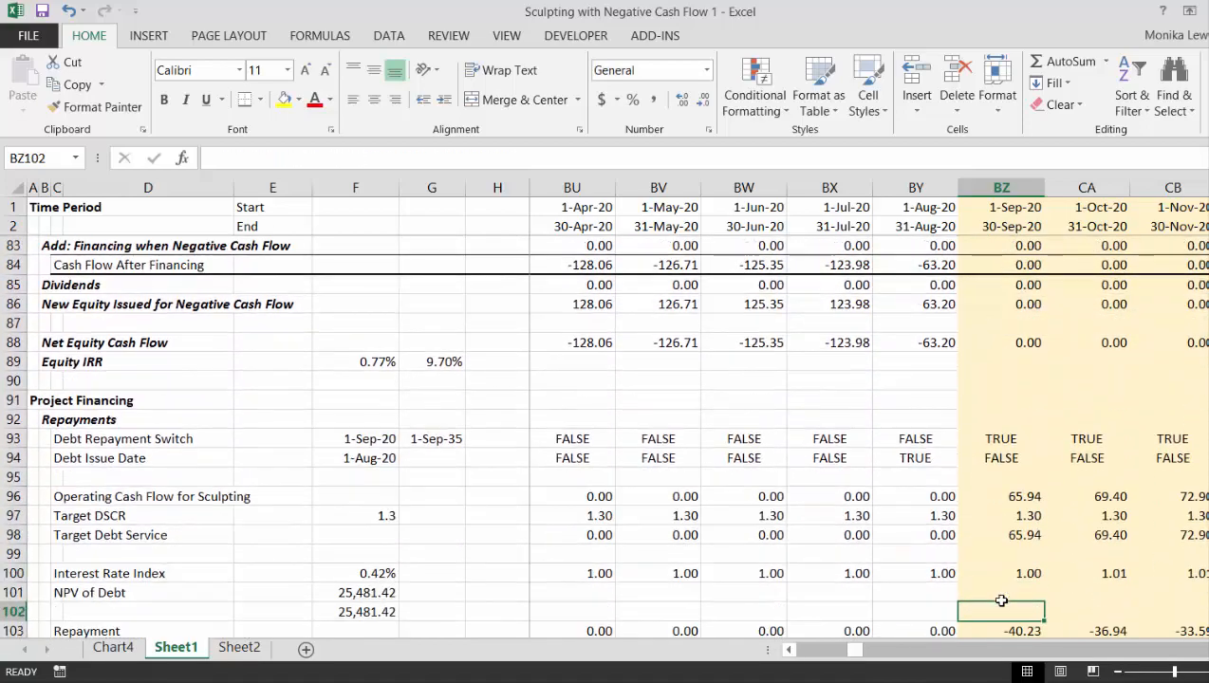
key(Down)
key(Down)
key(Down)
key(Down)
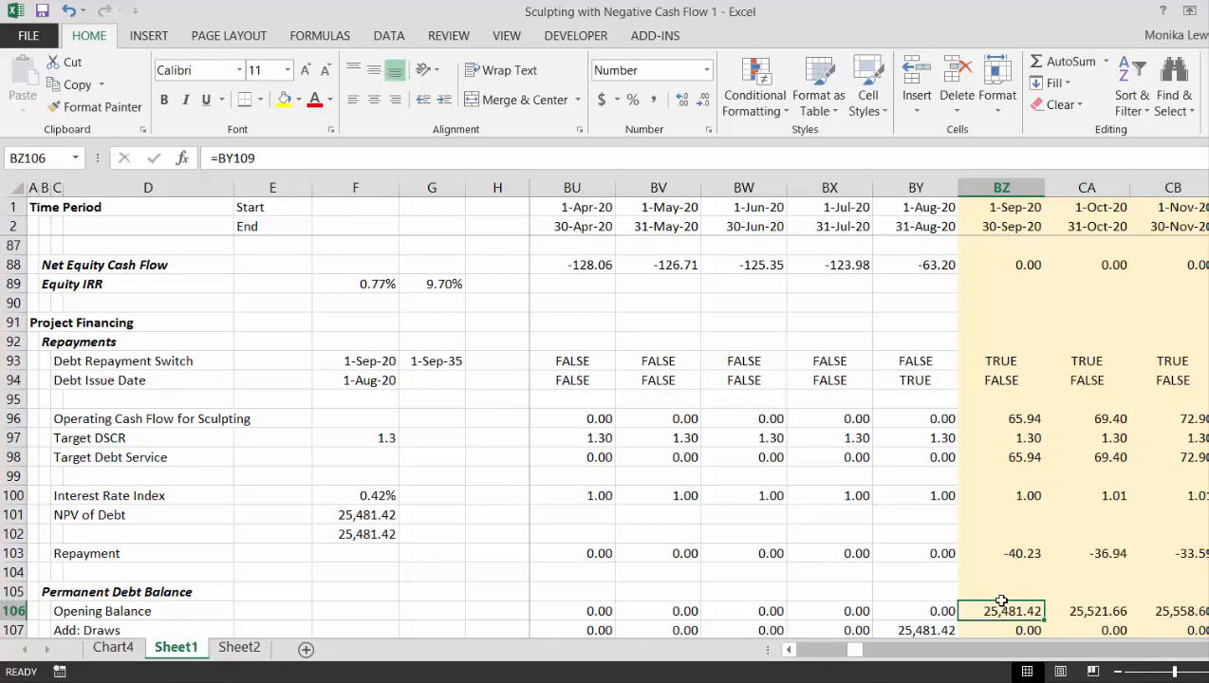
key(Up)
key(Up)
key(Up)
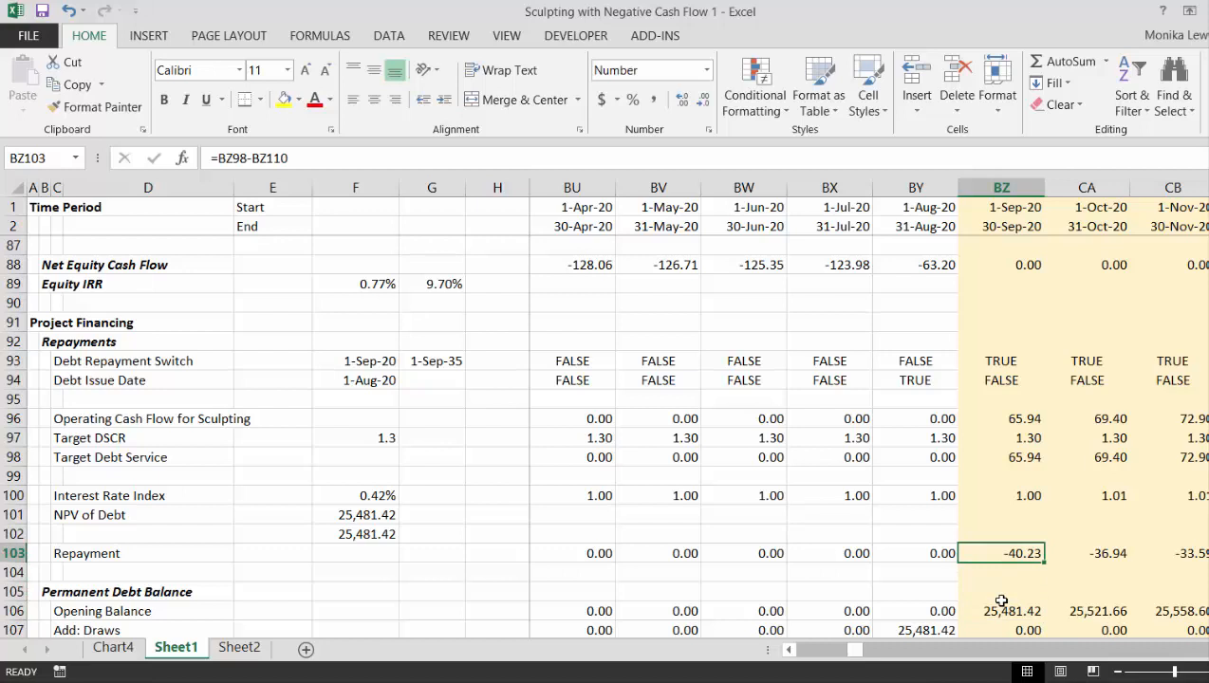
key(Up)
key(Up)
key(Up)
key(Up)
key(Up)
key(Up)
key(Up)
key(Up)
key(Up)
key(Up)
key(Up)
key(Up)
key(Up)
key(Up)
key(Up)
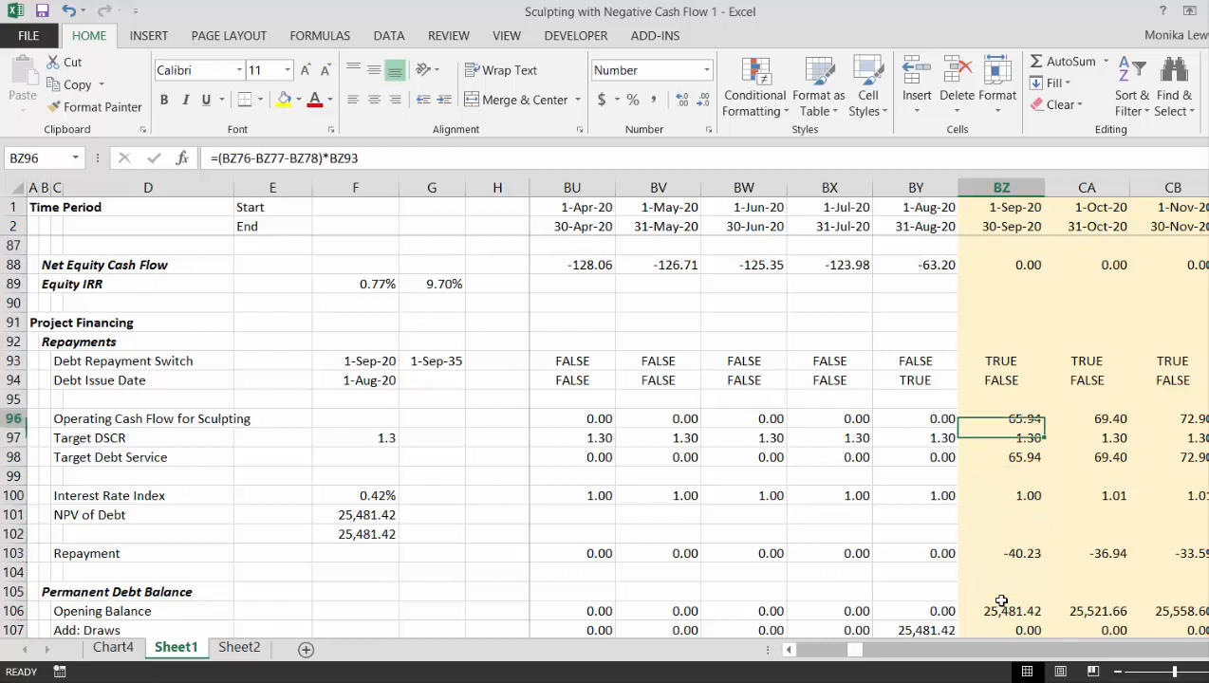
key(Down)
key(Down)
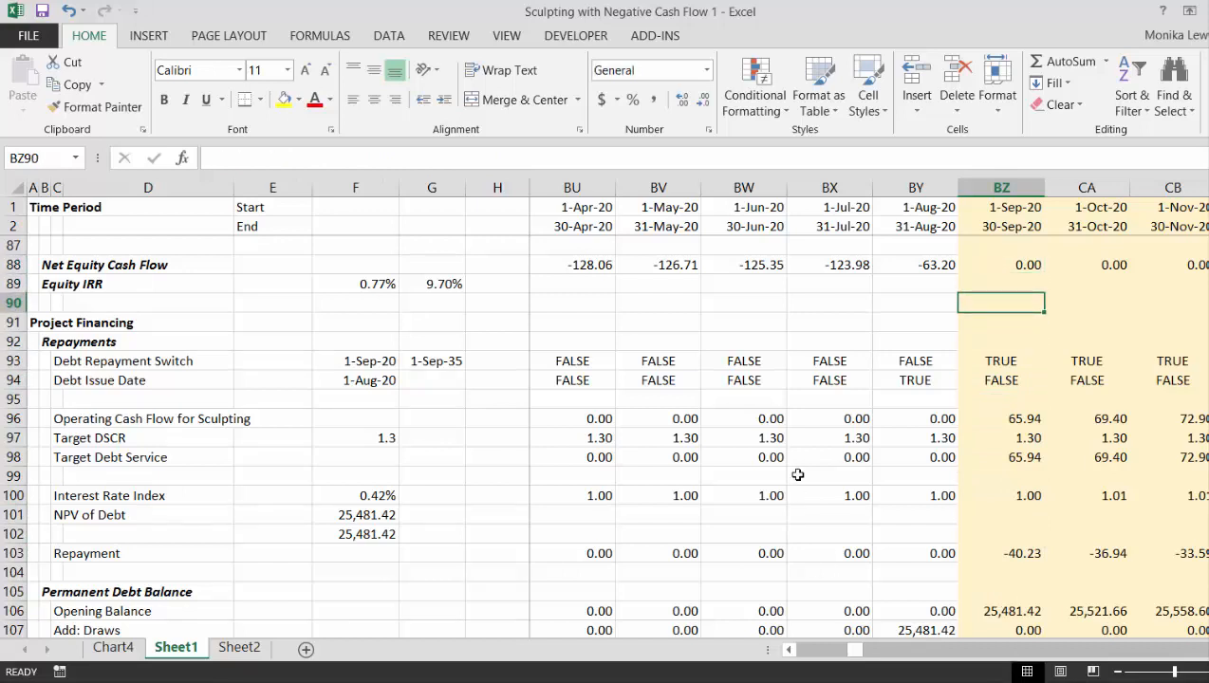
- Review the row labels between Net Cash Flow After Sculpting Repayment and the Project Financing heading
key(Left)
key(Home)
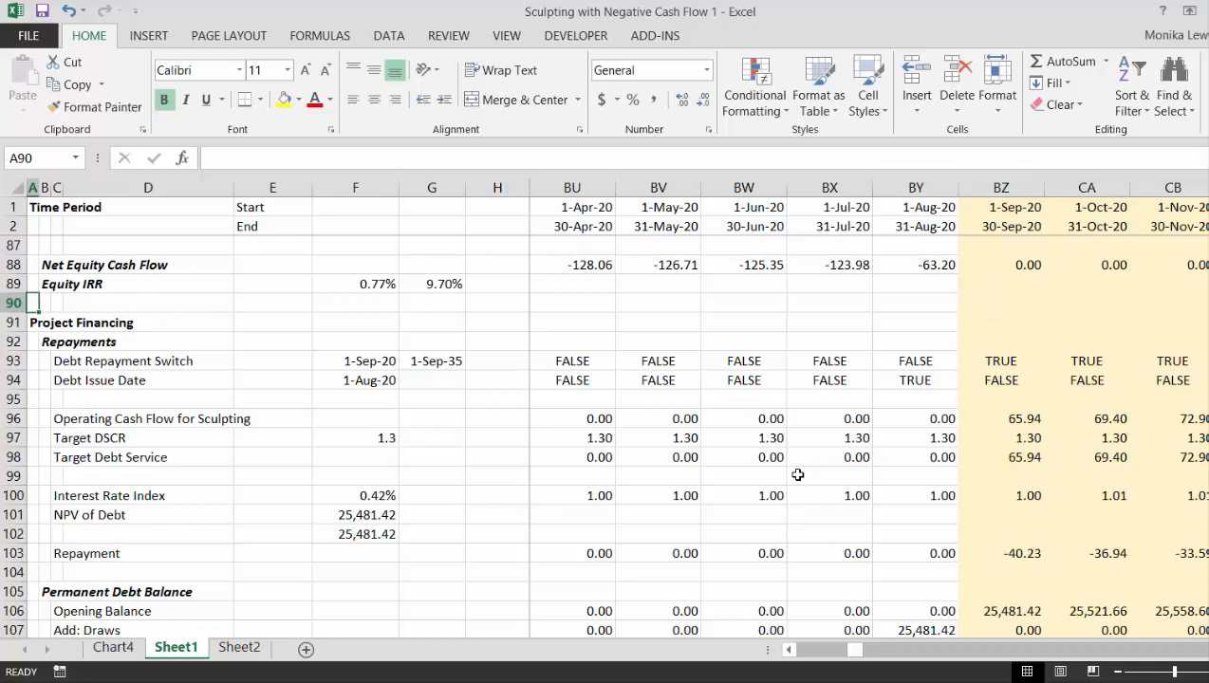
key(Up)
key(Up)
key(Up)
key(Up)
key(Up)
key(Up)
key(Up)
key(Up)
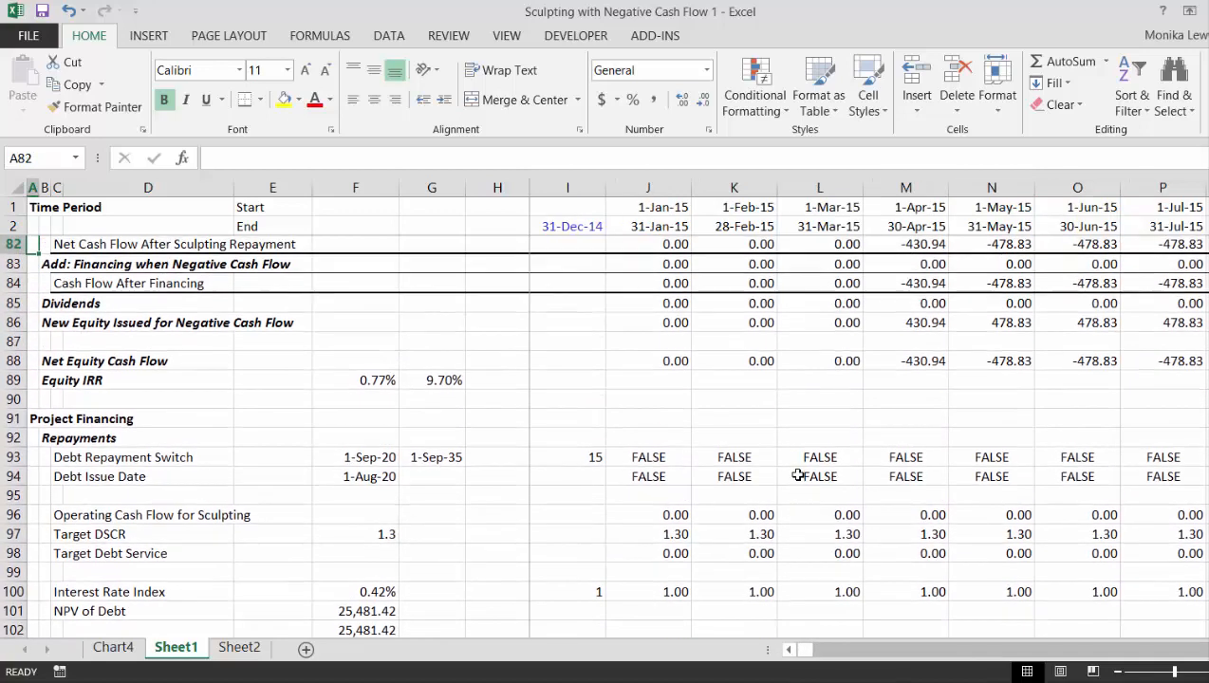
key(Down)
key(Down)
key(Down)
key(Down)
key(Down)
key(Down)
key(Down)
key(Down)
key(Down)
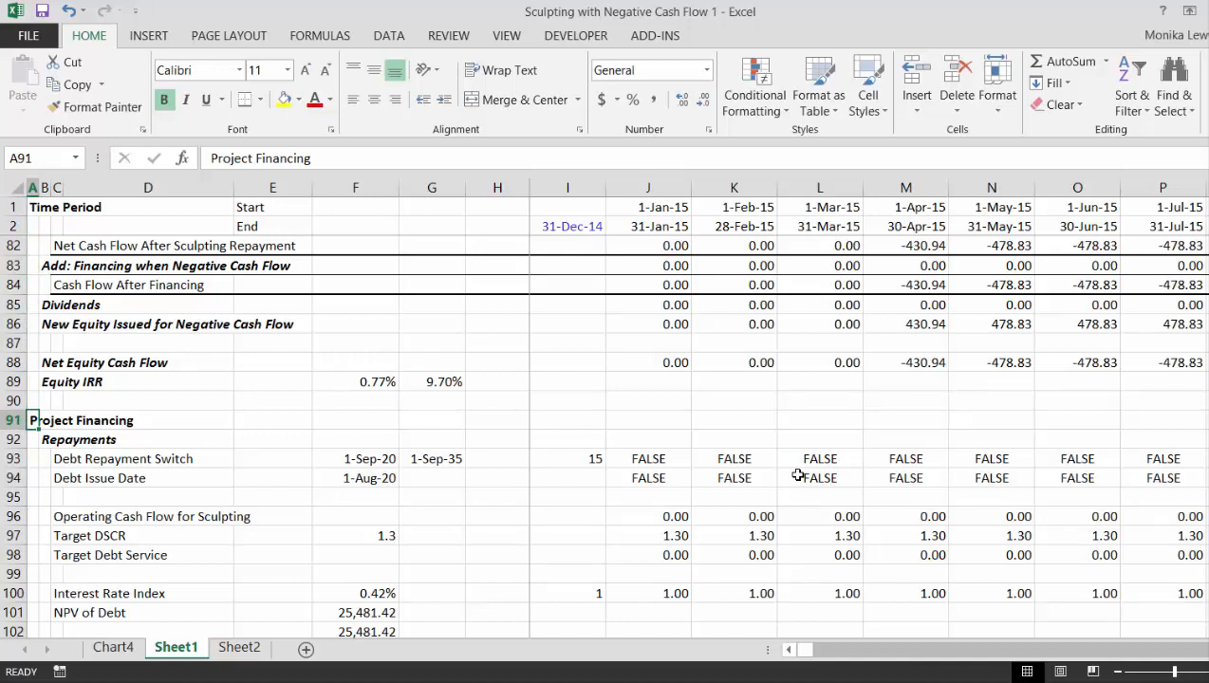
key(Up)
key(Up)
key(Up)
key(Up)
key(Up)
key(Up)
key(Up)
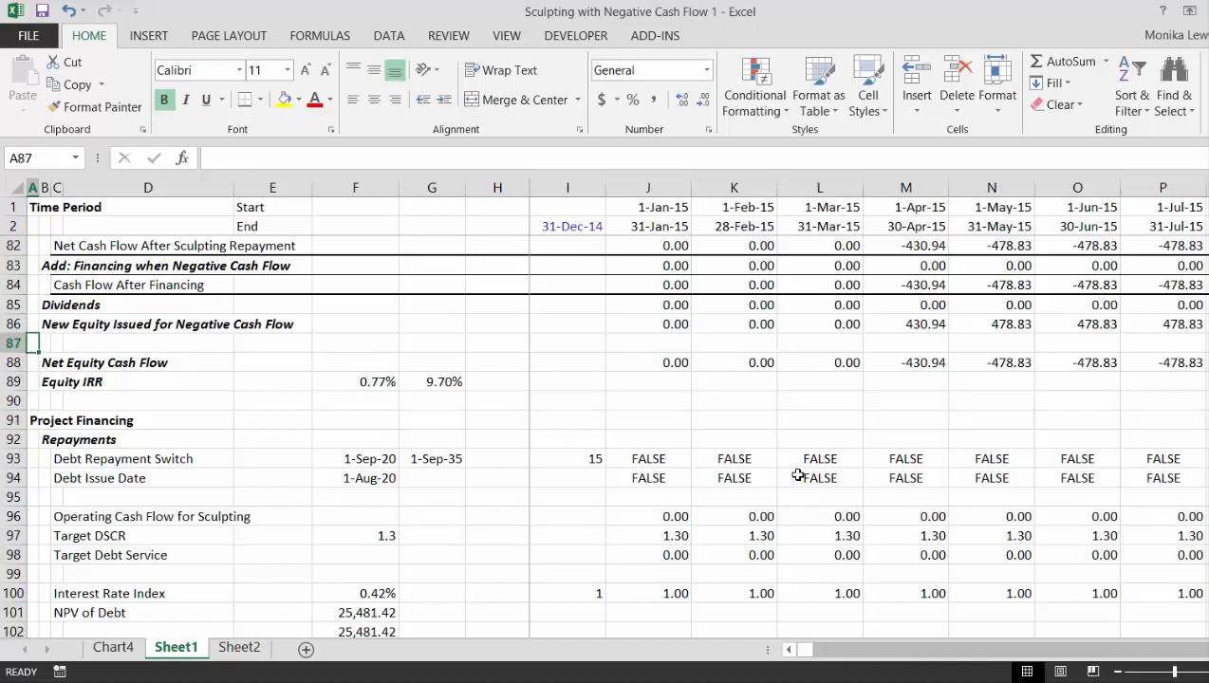
- Insert two blank rows at row 73, directly above Project IRR
key(Up)
key(Up)
key(Up)
key(Up)
key(Up)
key(Up)
key(Up)
key(Up)
key(Up)
key(Up)
key(Up)
key(Up)
key(Up)
key(Up)
key(Up)
key(Up)
key(Up)
key(Up)
key(Up)
key(Up)
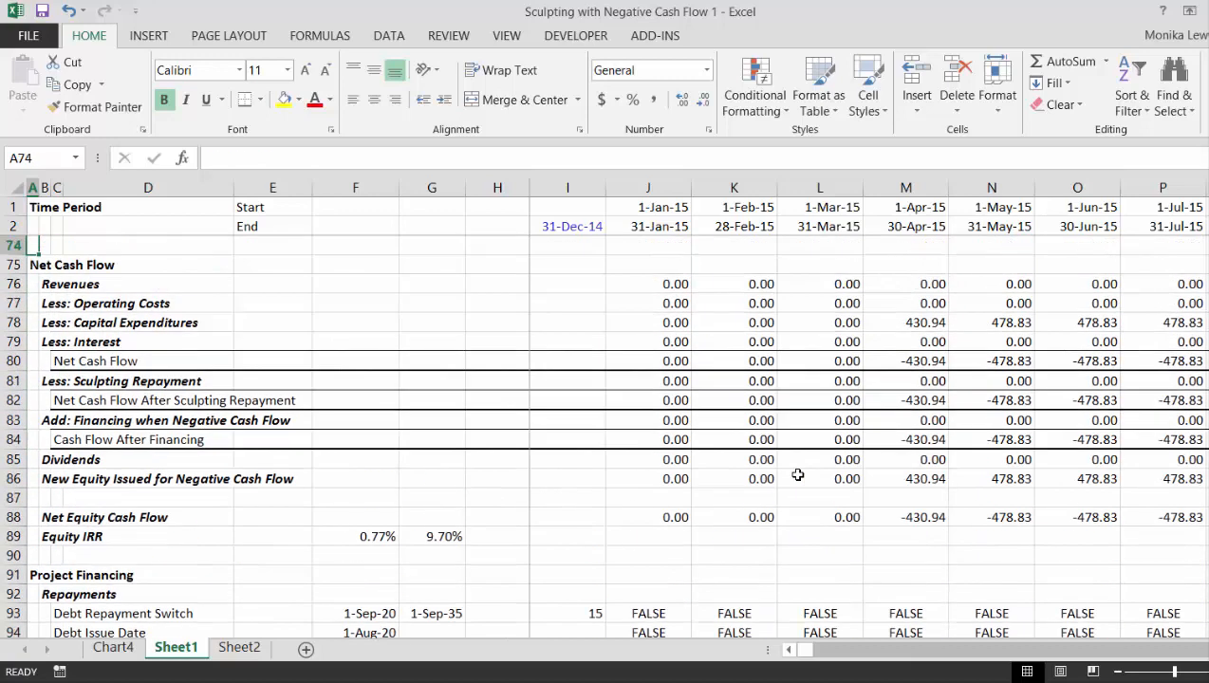
key(Up)
key(Up)
key(Down)
key(Down)
key(Down)
key(Down)
key(Down)
key(Down)
key(Down)
key(Down)
key(Down)
key(Down)
key(Down)
key(Down)
key(Down)
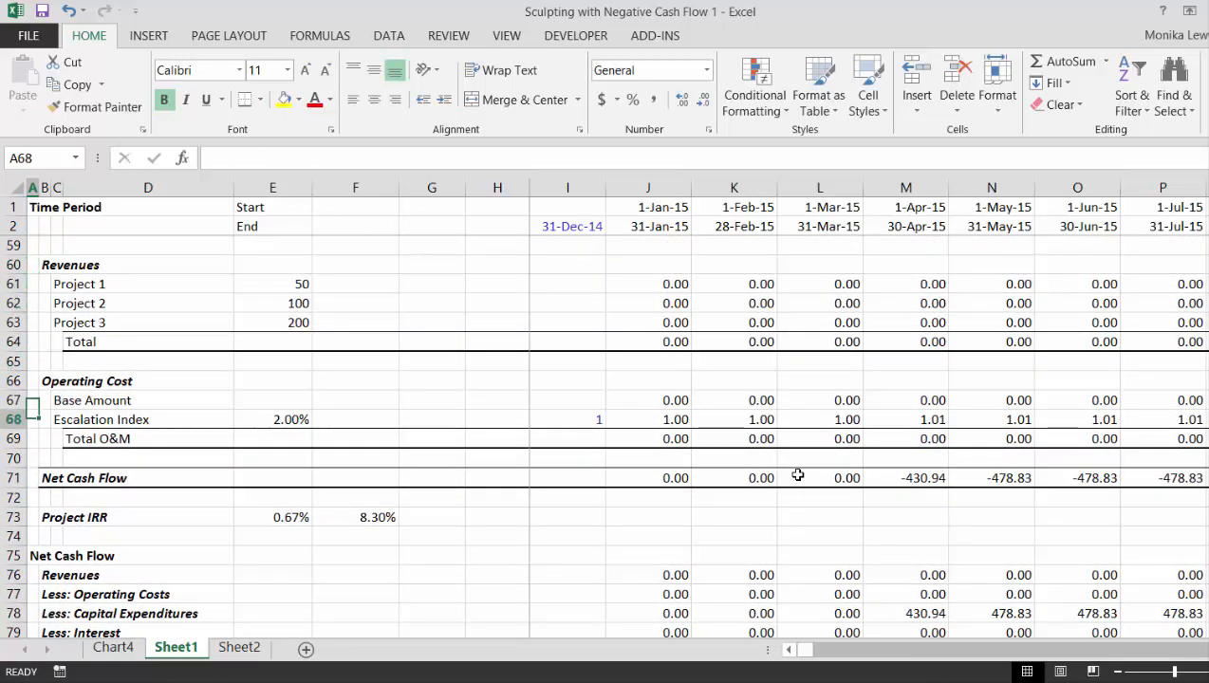
key(Down)
key(shift+space)
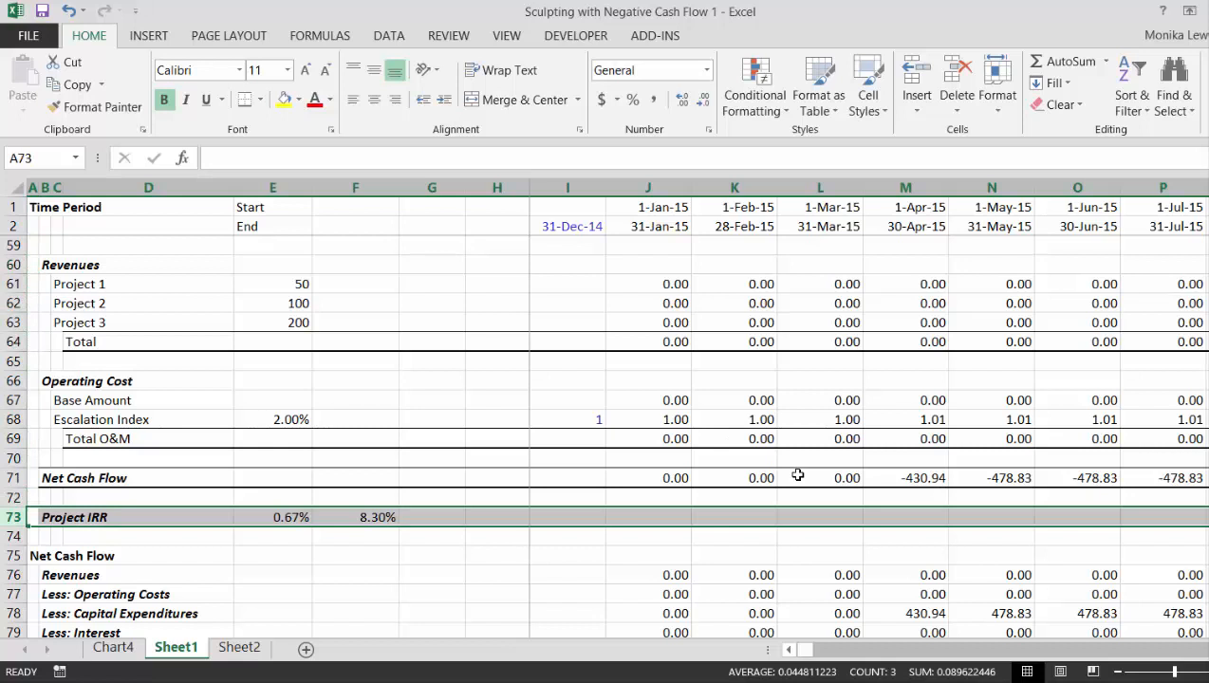
key(ctrl+shift+plus)
key(ctrl+shift+plus)
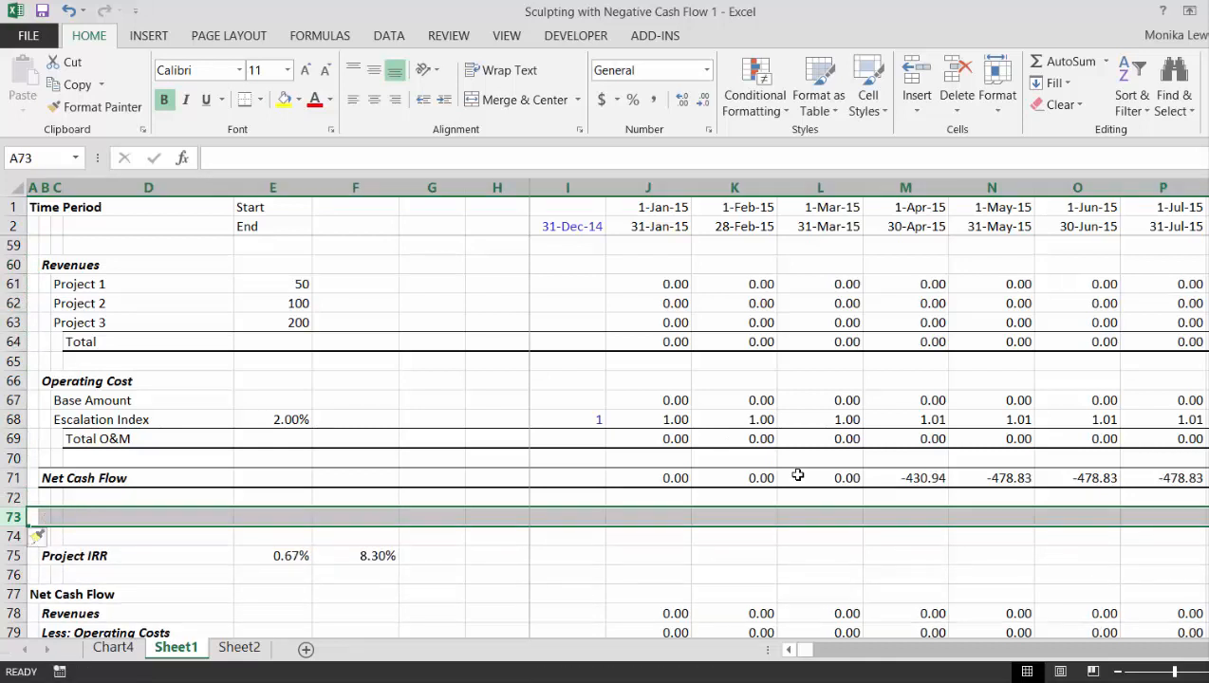
- Label cell B73 "Date of Positive Net Cash Flow"
key(Right)
key(Right)
key(Left)
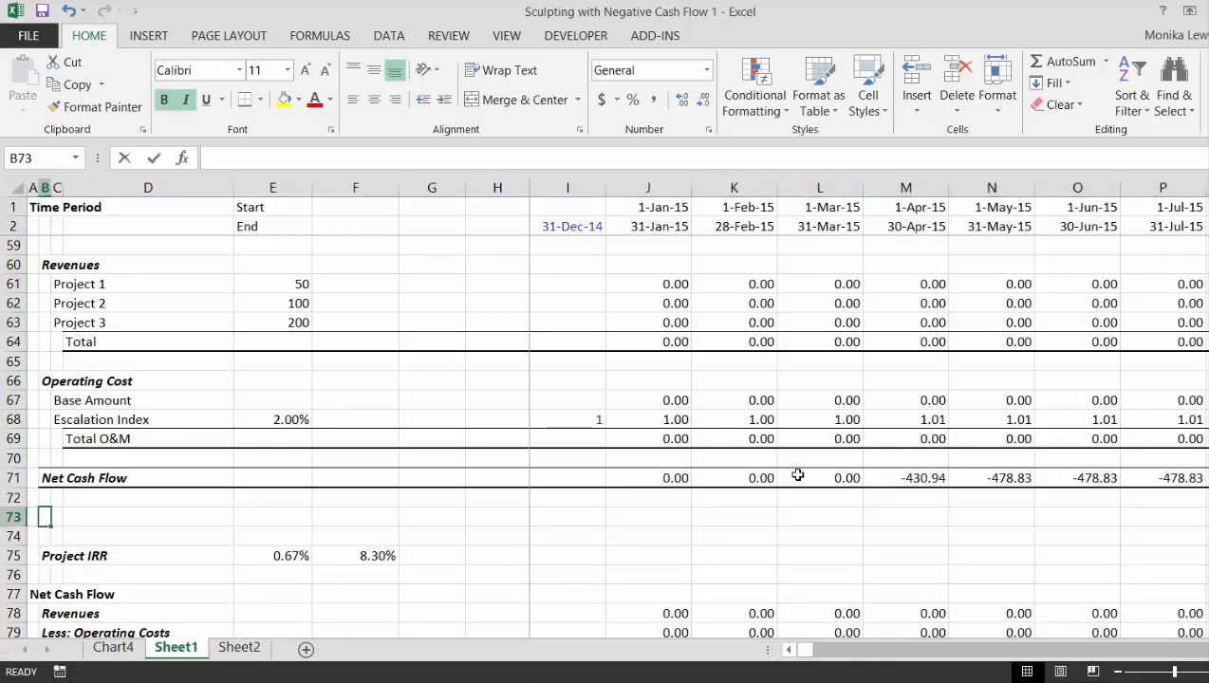
text(Date of )
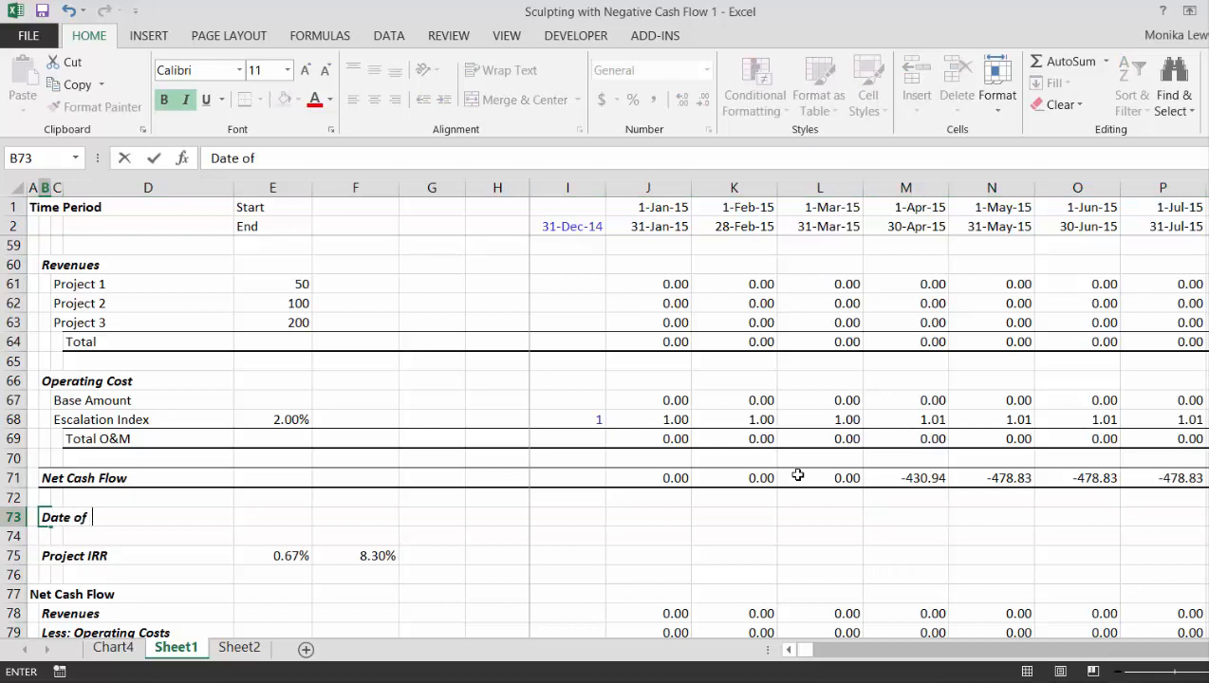
text(Positive Net Cash)
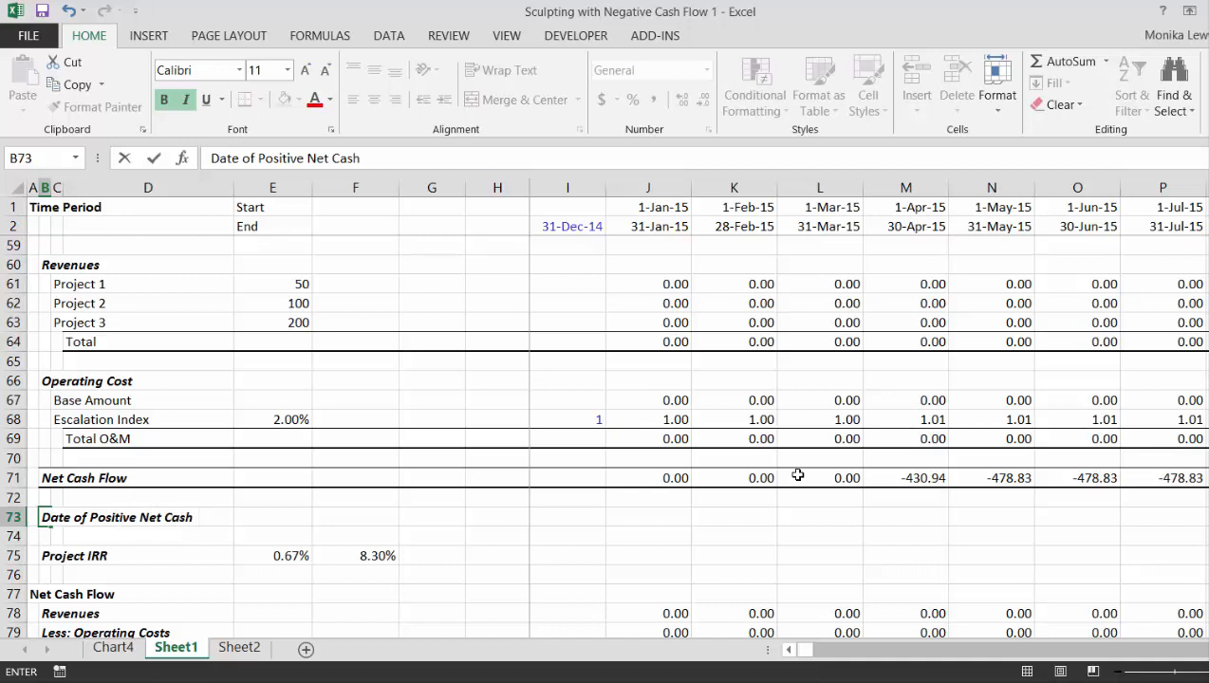
text( Flow)
key(Return)
- Enter =MATCH(0,71:71) in E73 to find the column position where Net Cash Flow turns positive
key(Up)
key(Right)
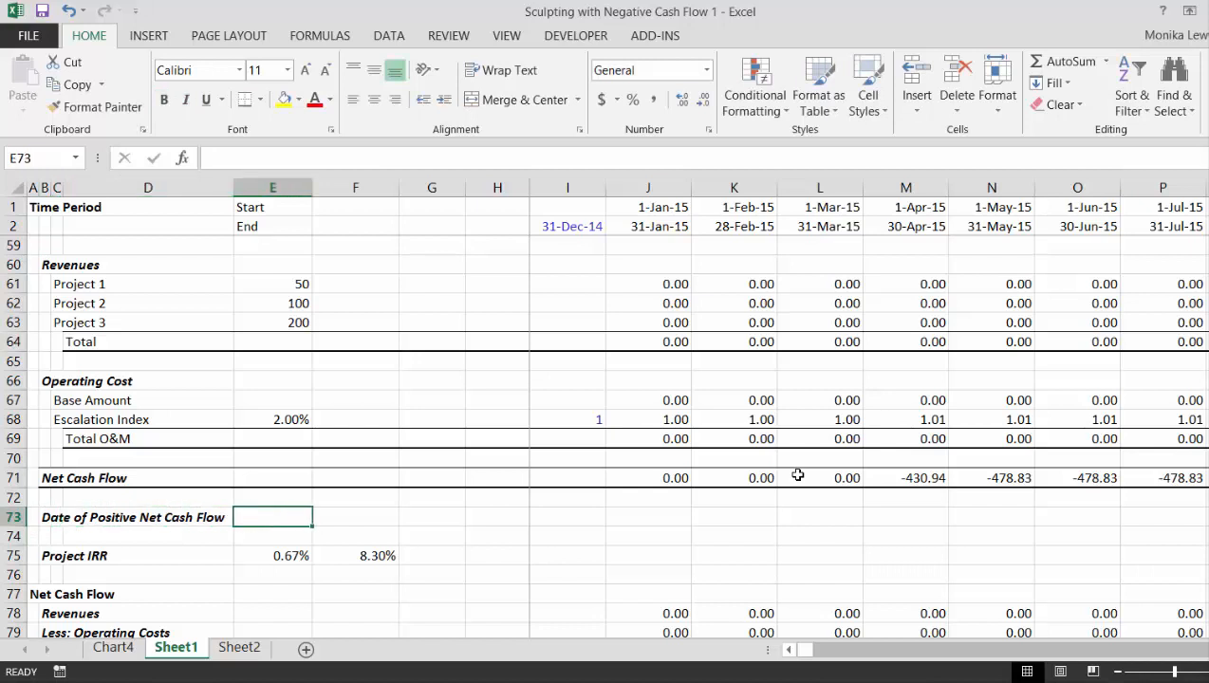
text(=mat)
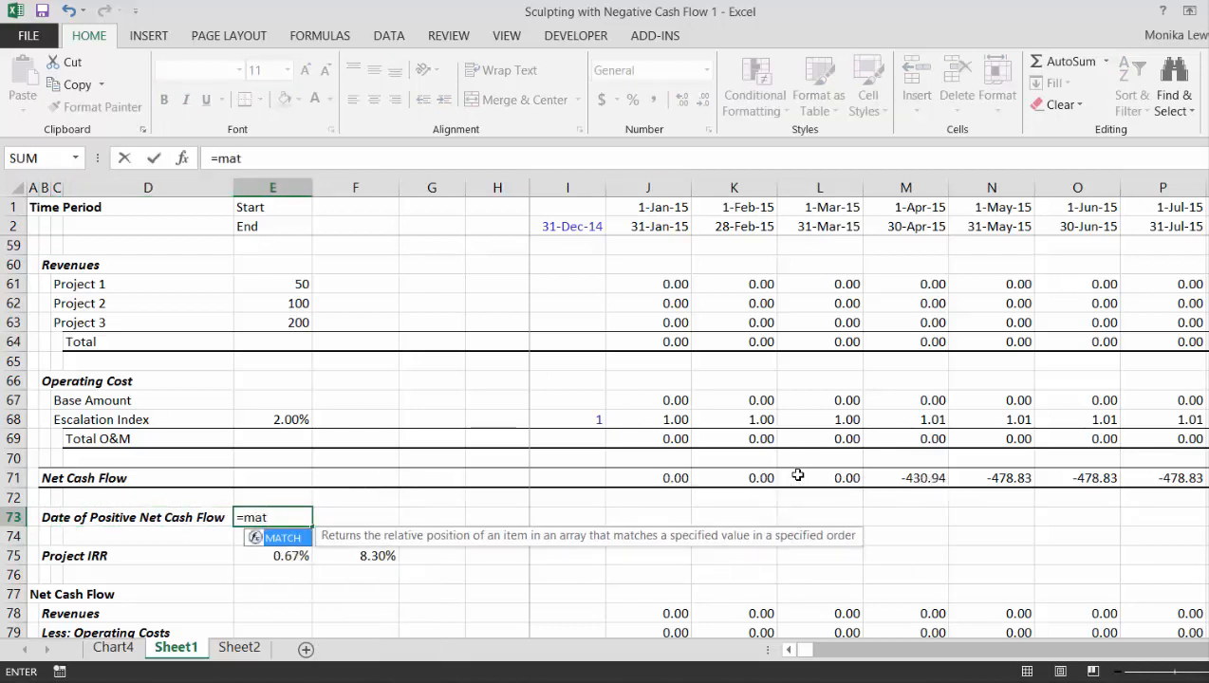
key(Tab)
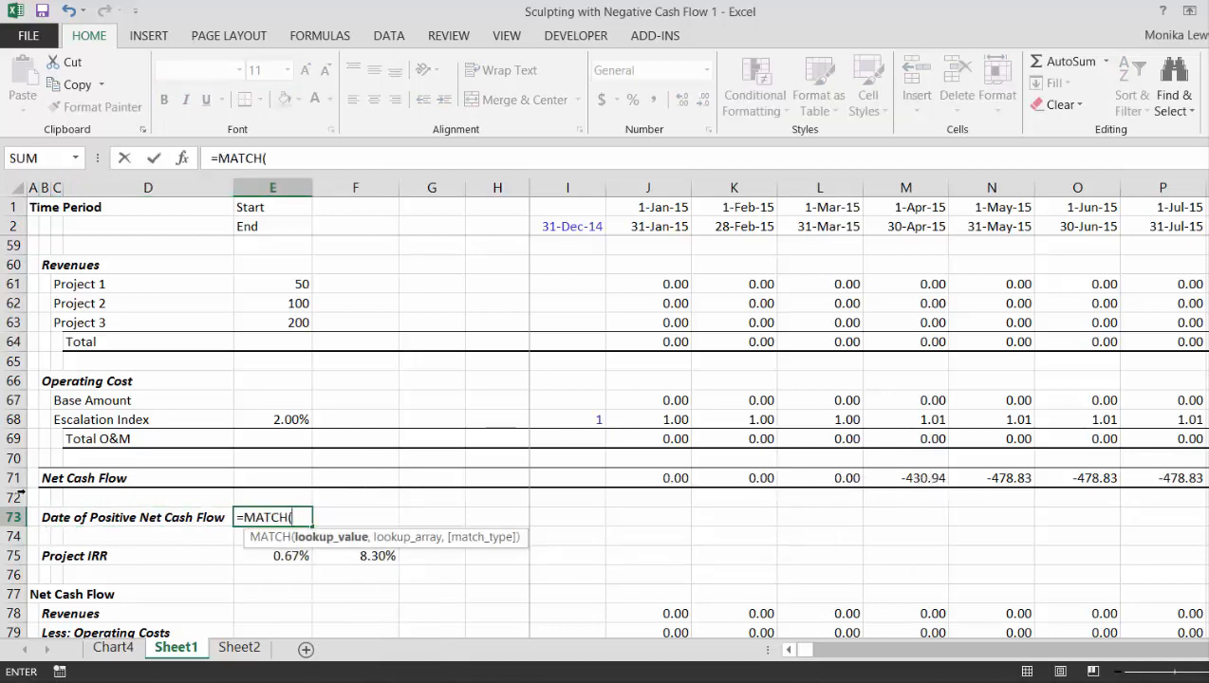
text(0,)
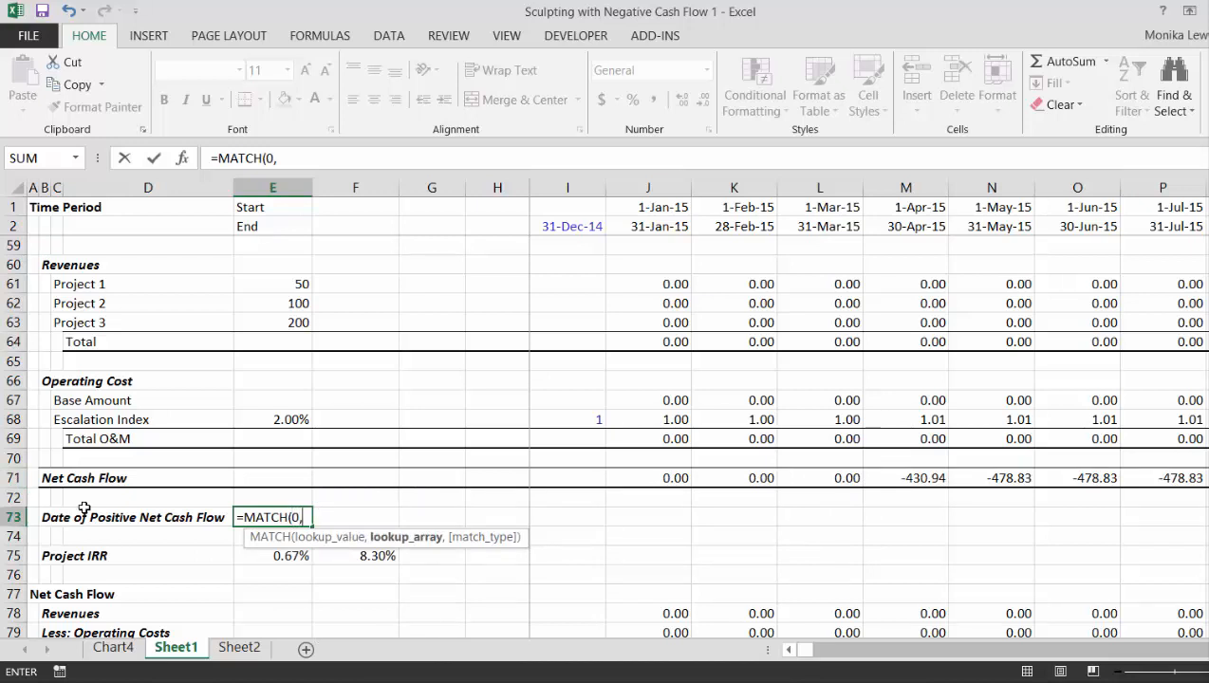
click(12, 478)
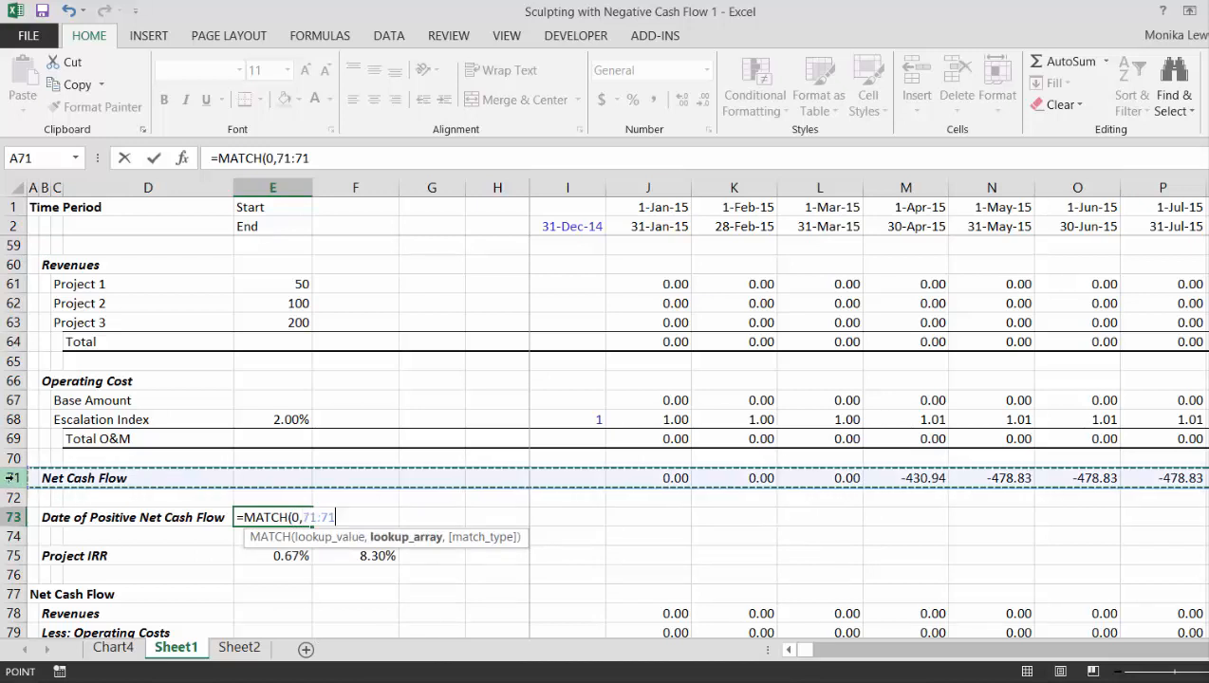
text())
key(Return)
key(Up)
- Enter =INDEX(1:1,E73) in F73 to return the period start date at which Net Cash Flow turns positive
key(Right)
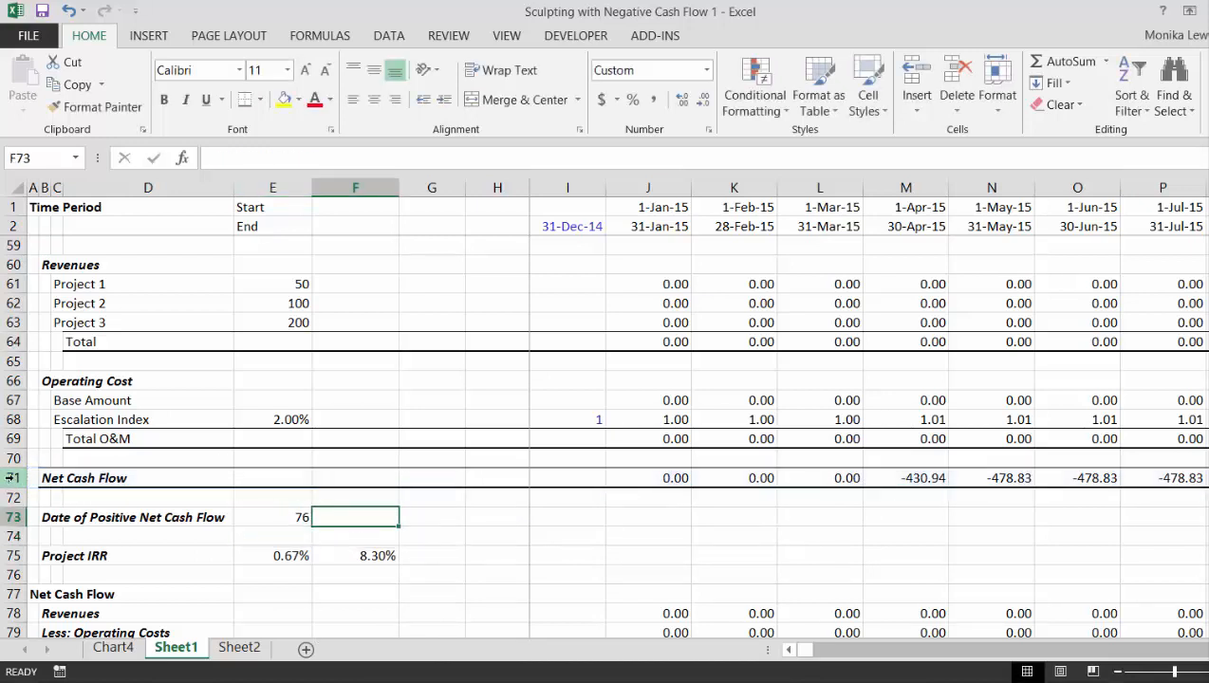
text(=in)
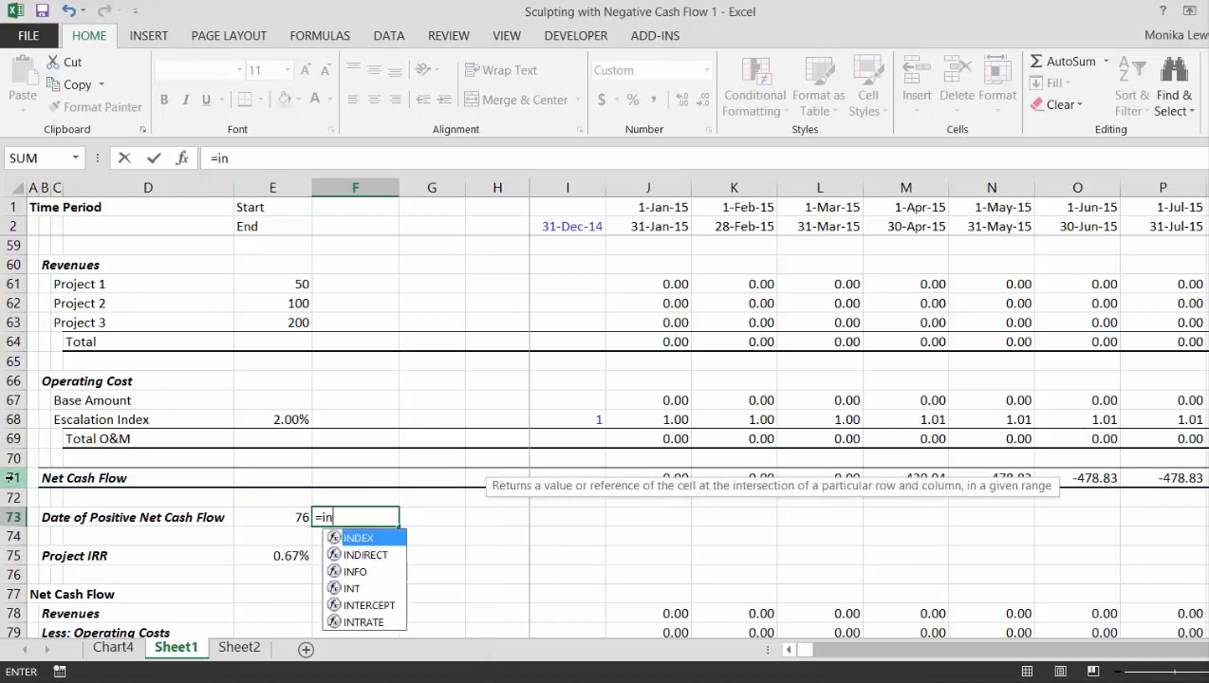
text(dex()
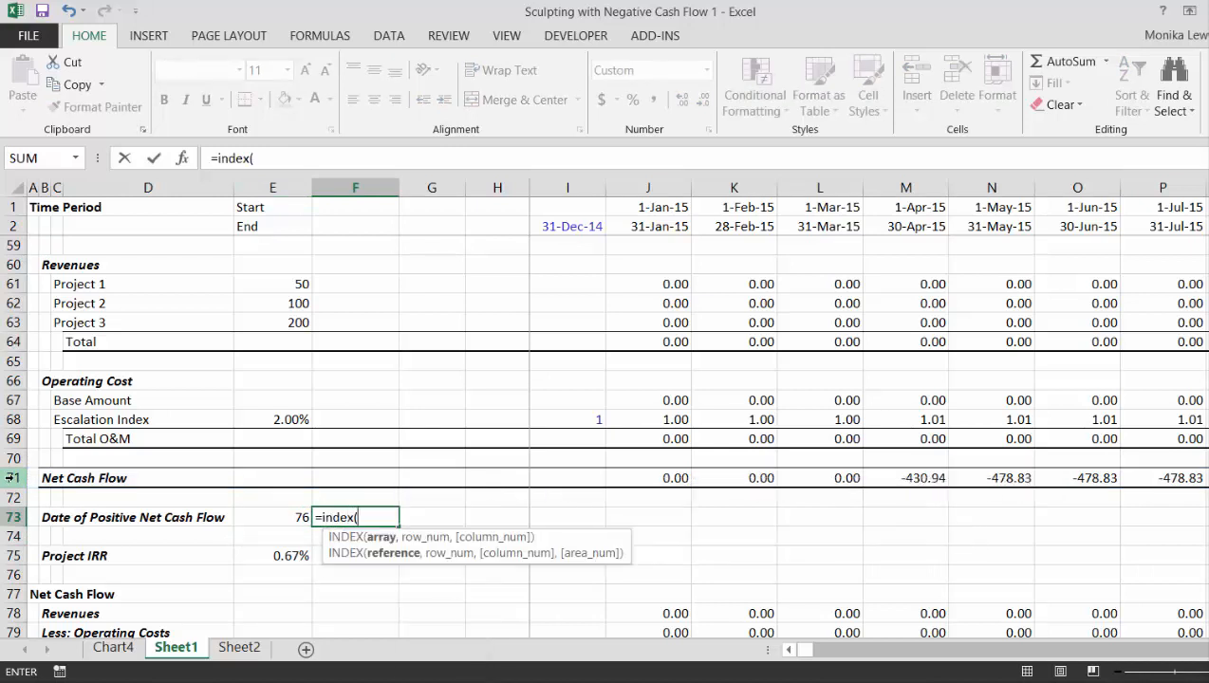
click(5, 206)
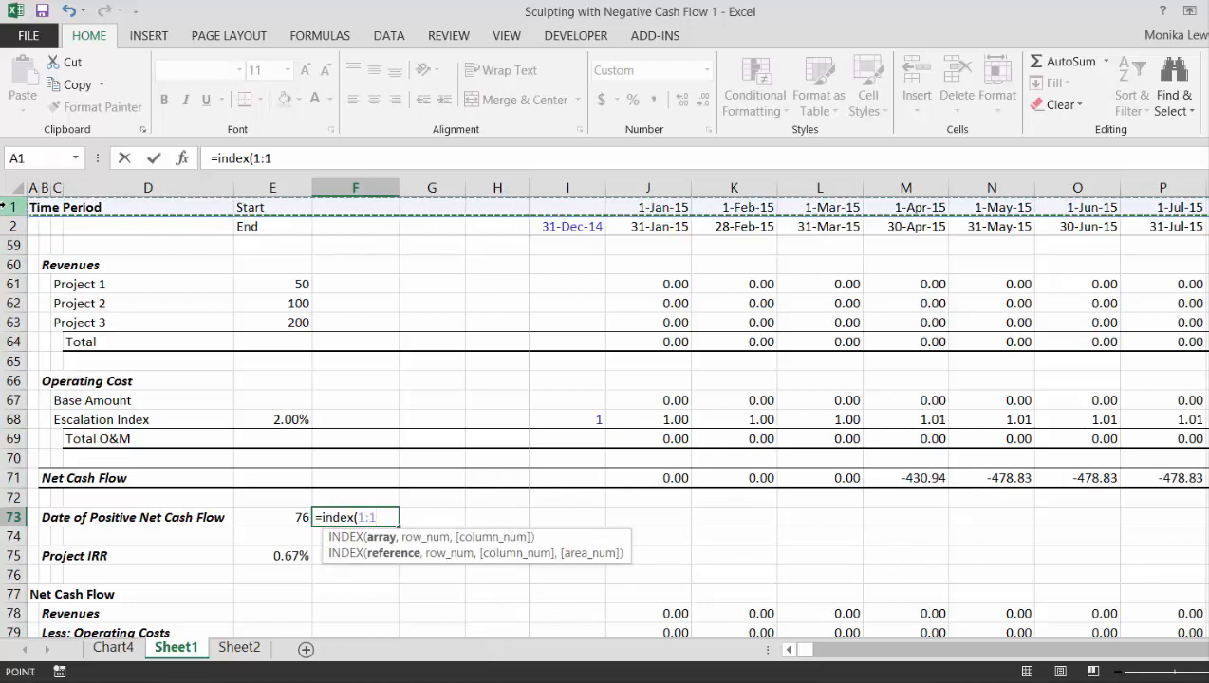
text(,)
click(284, 517)
key(Return)
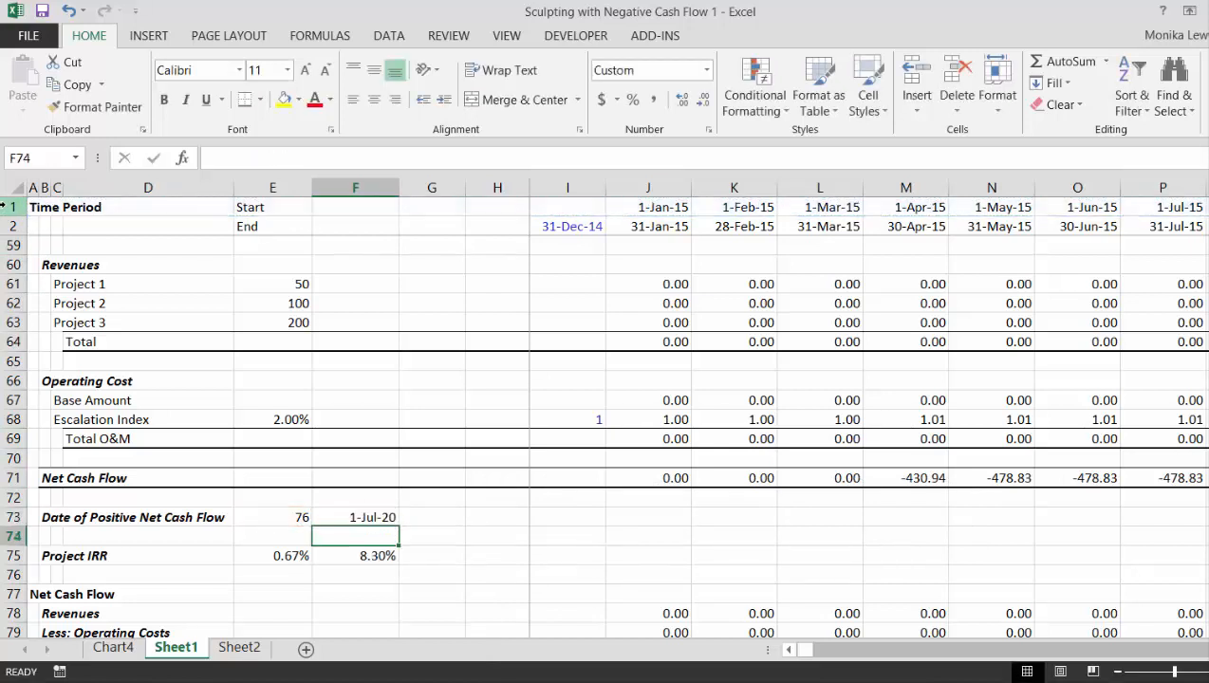
key(Up)
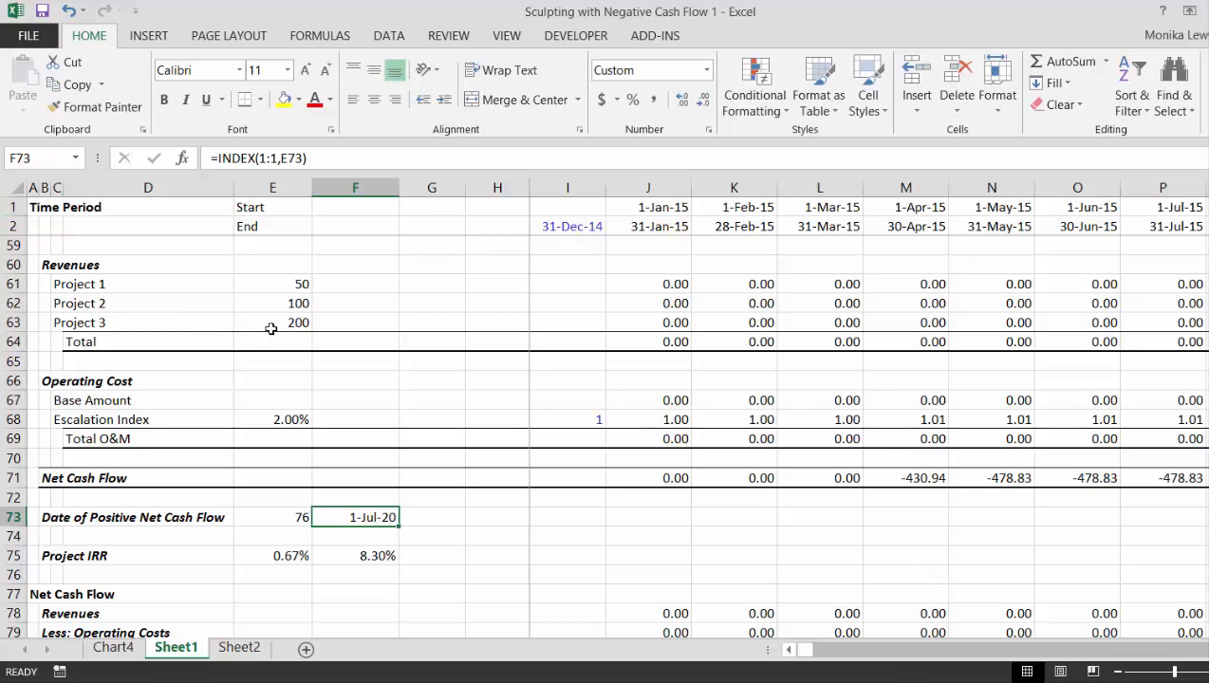
- Link the Start of Repayment cell E25 to the Date of Positive Net Cash Flow with the formula =F73
key(Up)
key(Up)
key(Up)
key(Up)
key(Up)
key(Up)
key(Up)
key(Up)
key(Up)
key(Up)
key(Up)
key(Up)
key(Up)
key(Up)
key(Up)
key(Up)
key(Up)
key(Up)
key(Up)
key(Up)
key(Up)
key(Up)
key(Up)
key(Up)
key(Up)
key(Up)
key(Up)
key(Up)
key(Up)
key(Up)
key(Up)
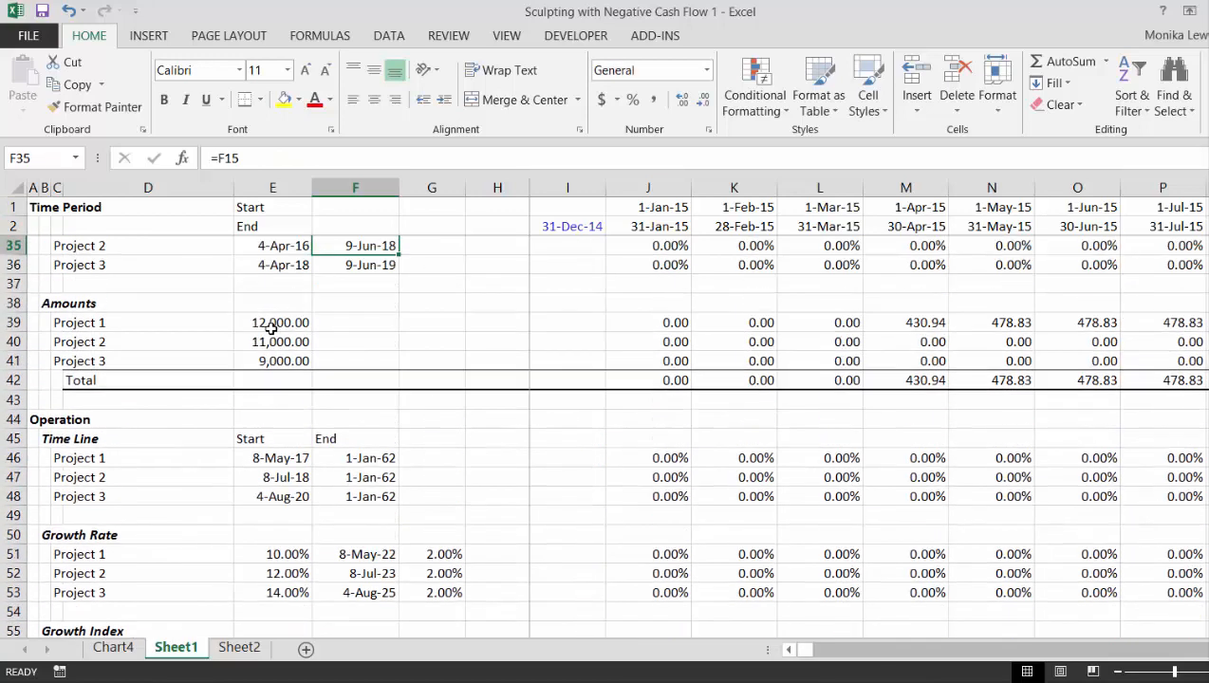
key(Up)
key(Up)
key(Up)
key(Up)
key(Up)
key(Up)
key(Up)
key(Up)
key(Up)
key(Up)
key(Up)
key(Up)
key(Up)
key(Up)
key(Up)
key(Up)
key(Up)
key(Up)
key(Up)
key(Up)
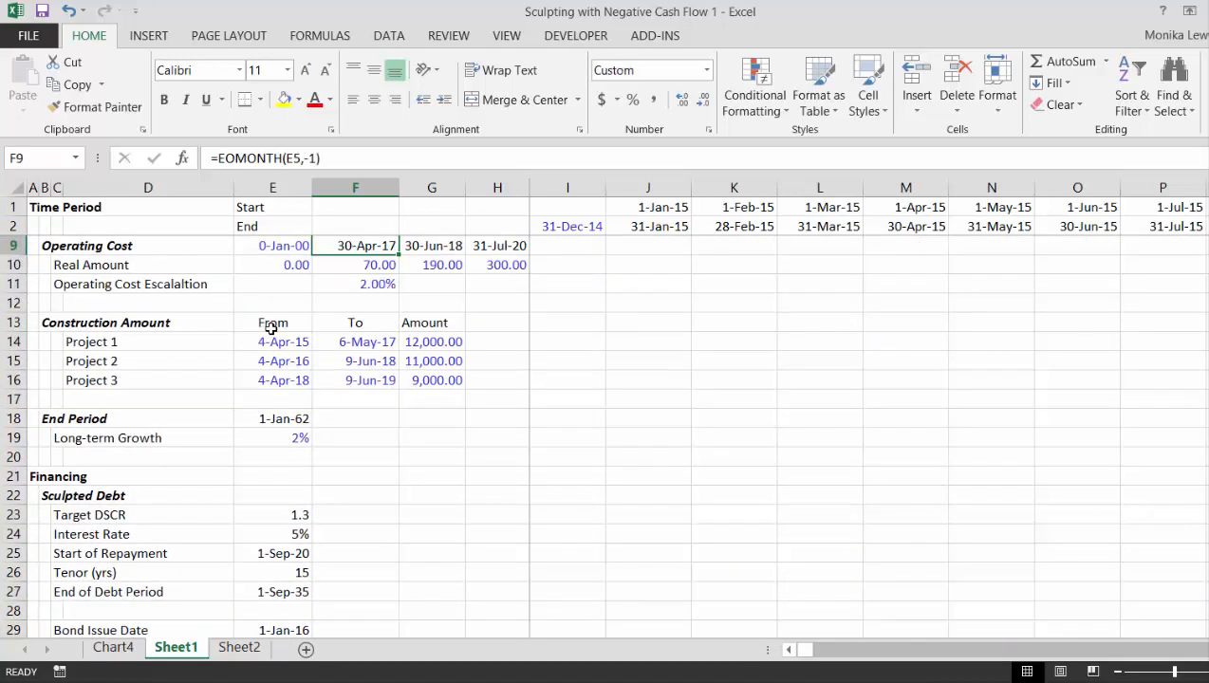
key(Down)
key(Down)
key(Down)
key(Down)
key(Down)
key(Down)
key(Down)
key(Down)
key(Down)
key(Down)
key(Down)
key(Down)
key(Down)
key(Down)
key(Down)
key(Down)
key(Down)
key(Down)
key(Left)
key(Up)
key(Up)
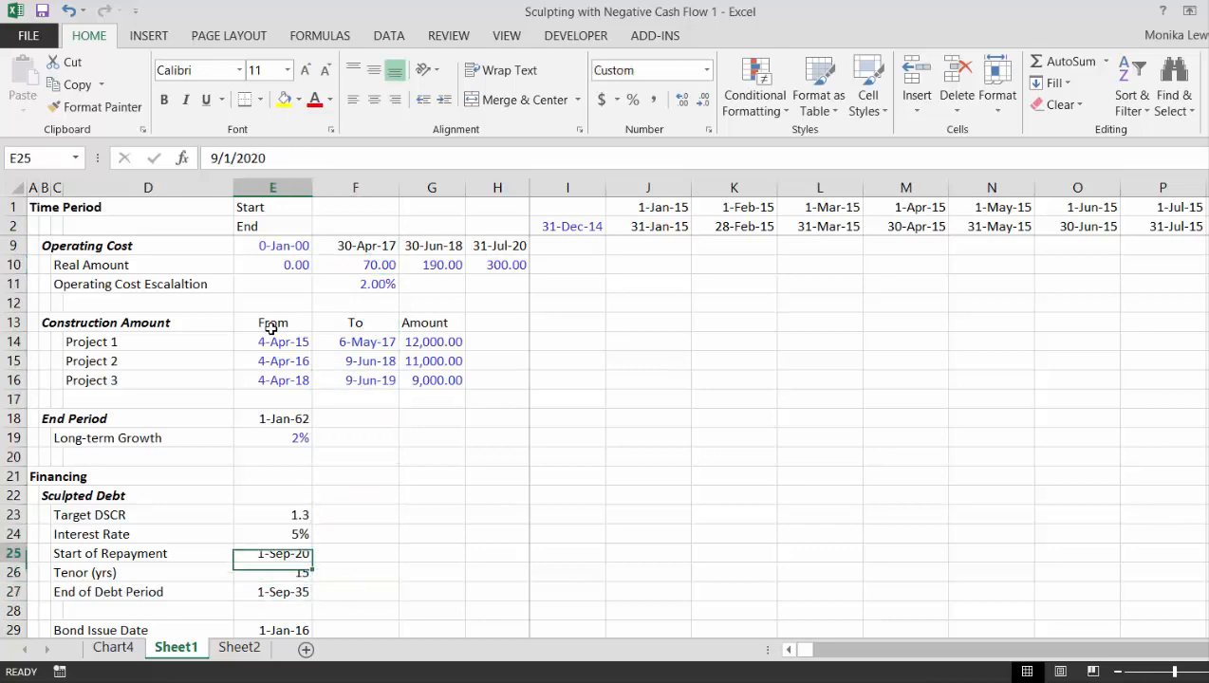
text(=)
key(Down)
key(Down)
key(Down)
key(Down)
key(Down)
key(Down)
key(Down)
key(Down)
key(Down)
key(Down)
key(Down)
key(Down)
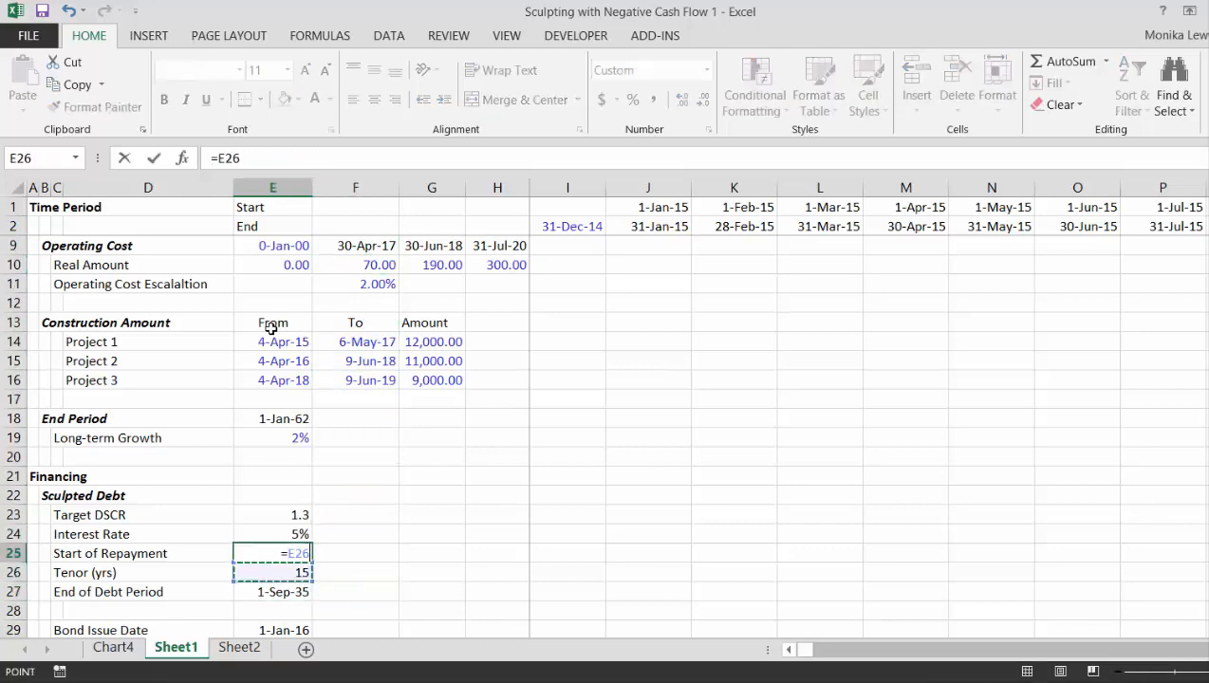
key(Down)
key(Down)
key(Down)
key(Down)
key(Down)
key(Down)
key(Down)
key(Down)
key(Down)
key(Down)
key(Down)
key(Down)
key(Down)
key(Down)
key(Down)
key(Down)
key(Down)
key(Down)
key(Down)
key(Down)
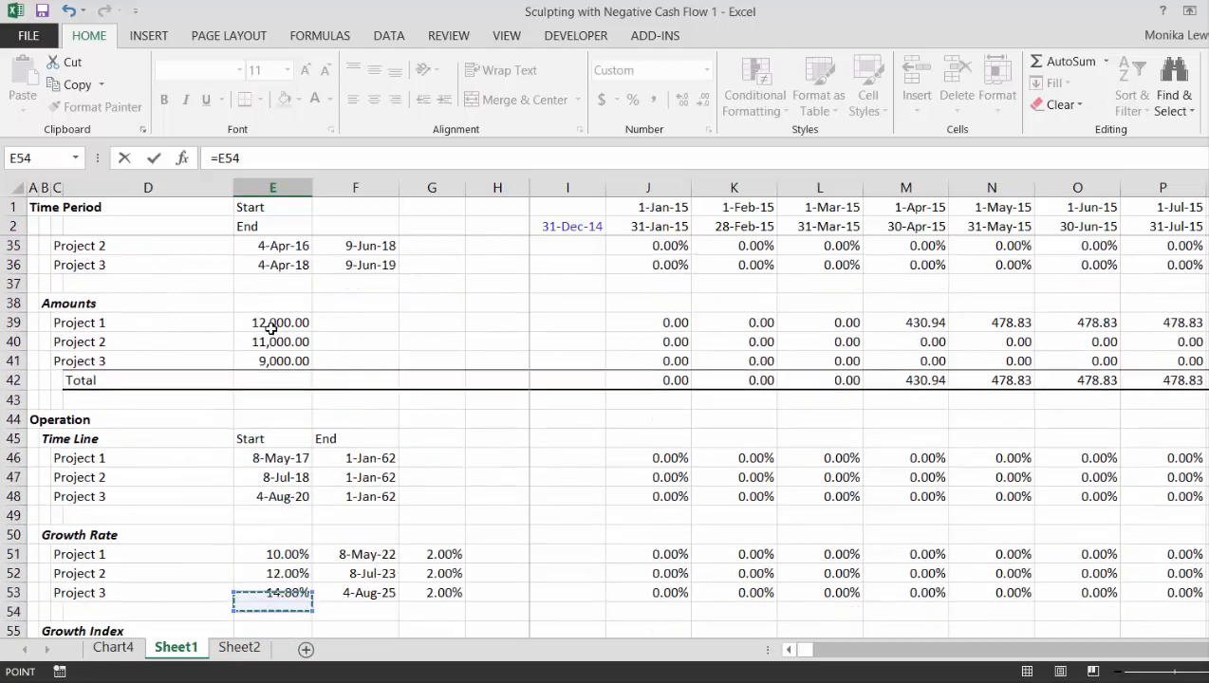
key(Down)
key(Down)
key(Down)
key(Down)
key(Down)
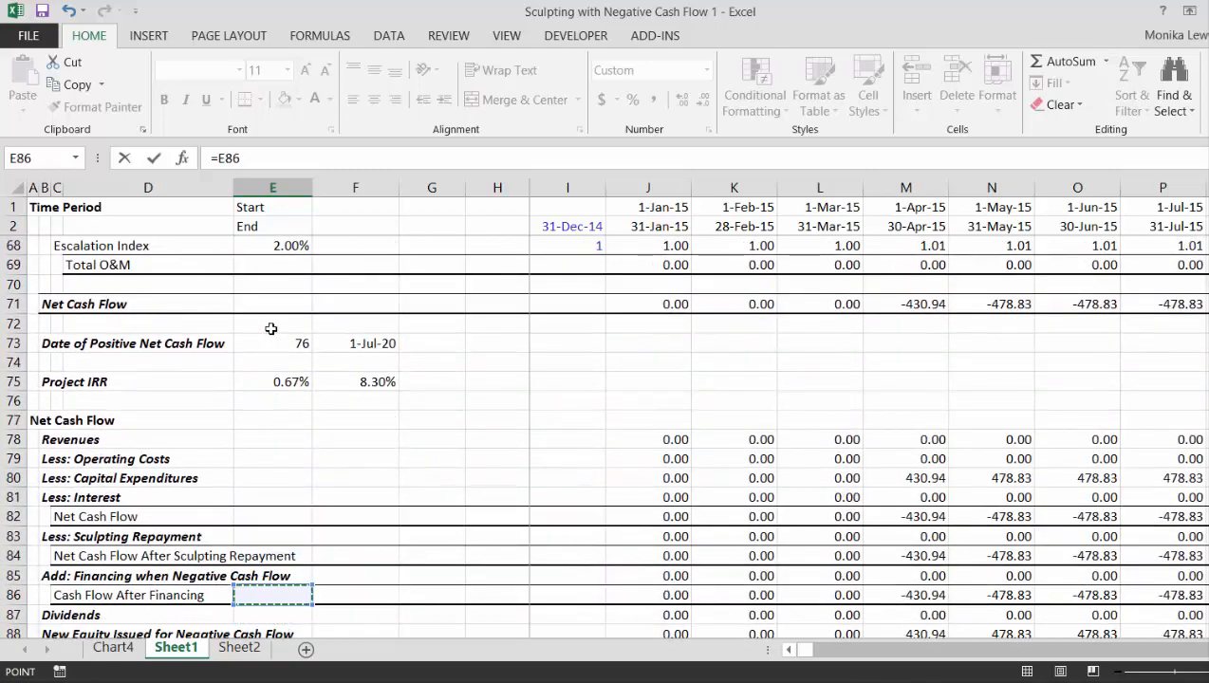
key(Up)
key(Up)
key(Up)
key(Up)
key(Up)
key(Up)
key(Up)
key(Up)
key(Up)
key(Up)
key(Up)
key(Up)
key(Up)
key(Right)
key(Return)
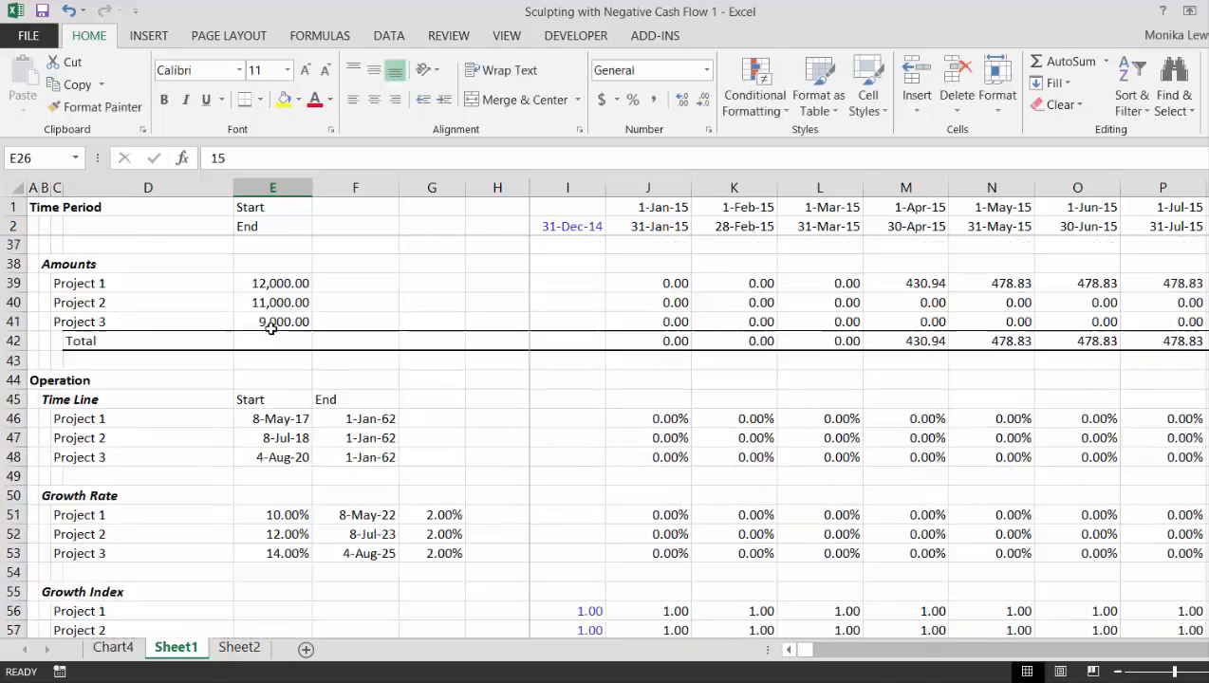
- Review the Start of Repayment, Tenor and End of Debt Period cells in the Sculpted Debt assumptions
key(Up)
key(Up)
key(Up)
key(Up)
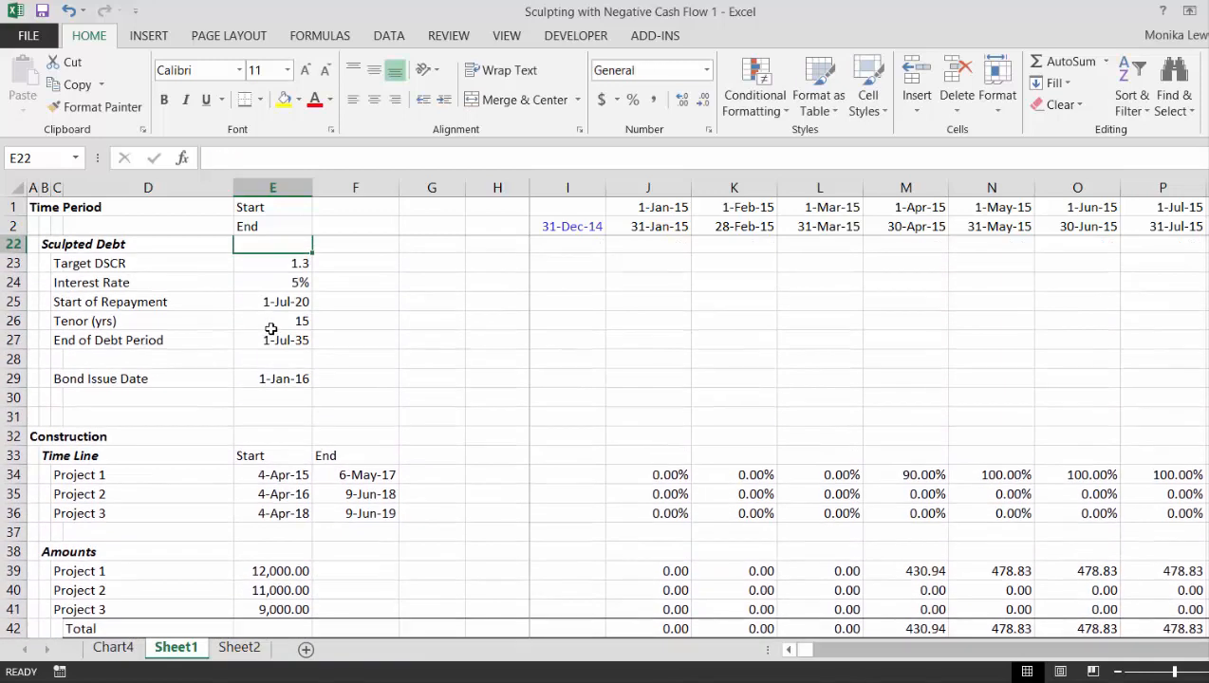
key(Down)
key(Down)
key(Down)
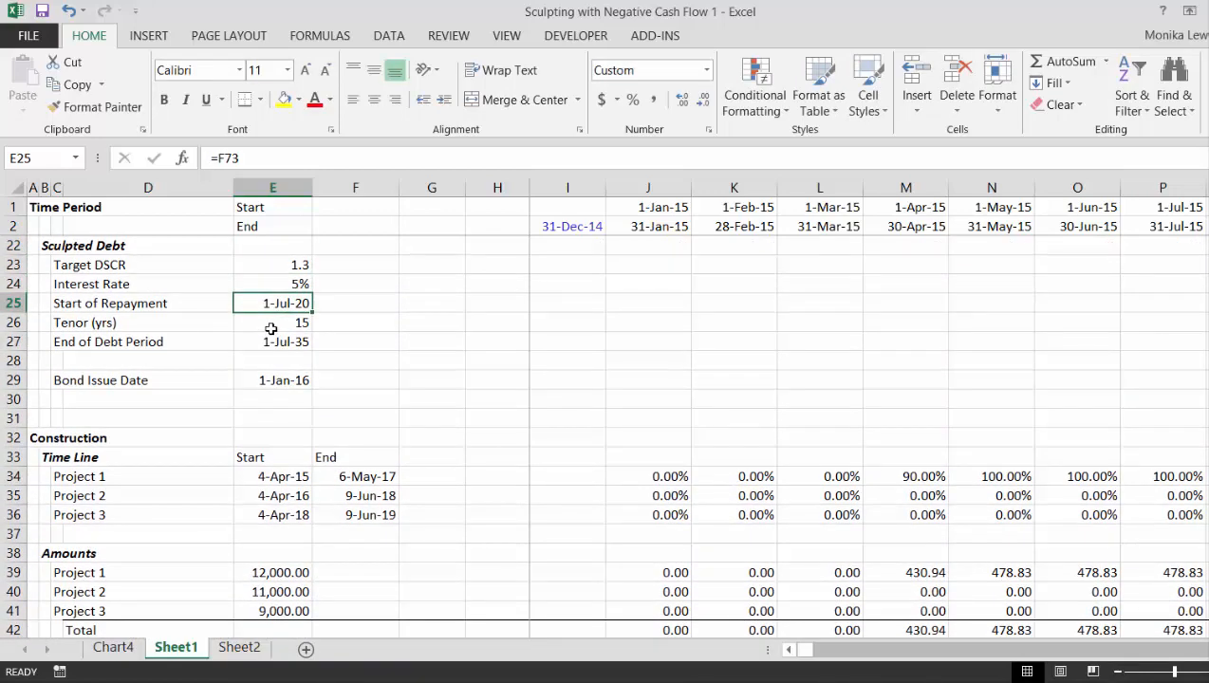
key(Down)
key(Down)
key(Down)
key(Down)
key(Down)
key(Down)
key(Down)
key(Down)
key(Down)
key(Down)
key(Down)
key(Down)
key(Down)
key(Down)
key(Down)
key(Down)
key(Down)
key(Down)
key(Down)
key(Down)
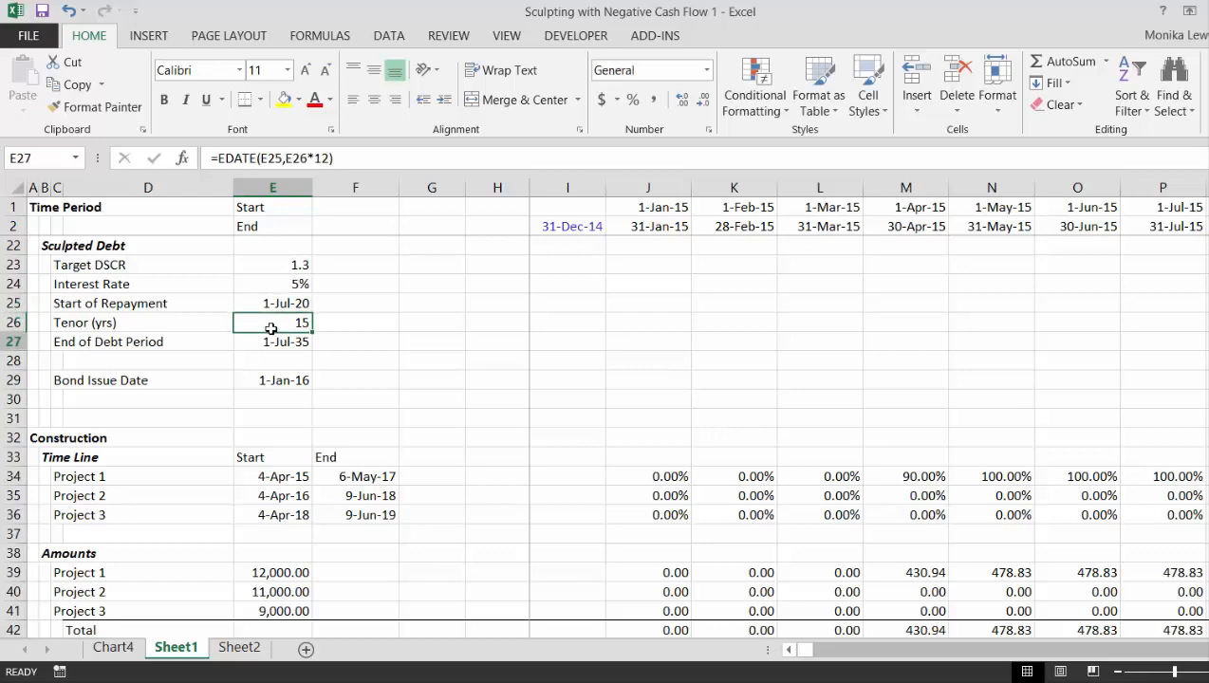
- Change the Repayment formula in J105 to =MAX(J100-J112,0) so that repayments cannot go negative
key(Down)
key(Down)
key(Down)
key(Down)
key(Down)
key(Down)
key(Down)
key(Down)
key(Down)
key(Down)
key(Down)
key(Down)
key(Down)
key(Down)
key(Down)
key(Down)
key(Down)
key(Down)
key(Down)
key(Down)
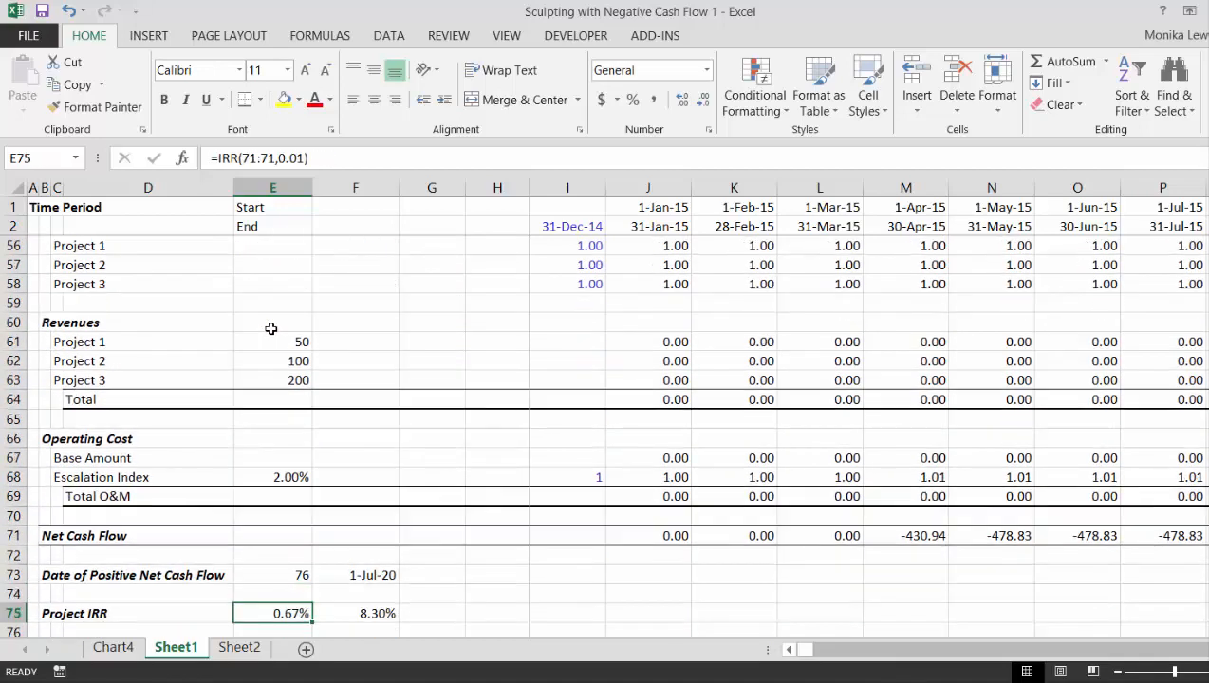
key(Down)
key(Down)
key(Down)
key(Down)
key(Down)
key(Down)
key(Down)
key(Down)
key(Down)
key(Down)
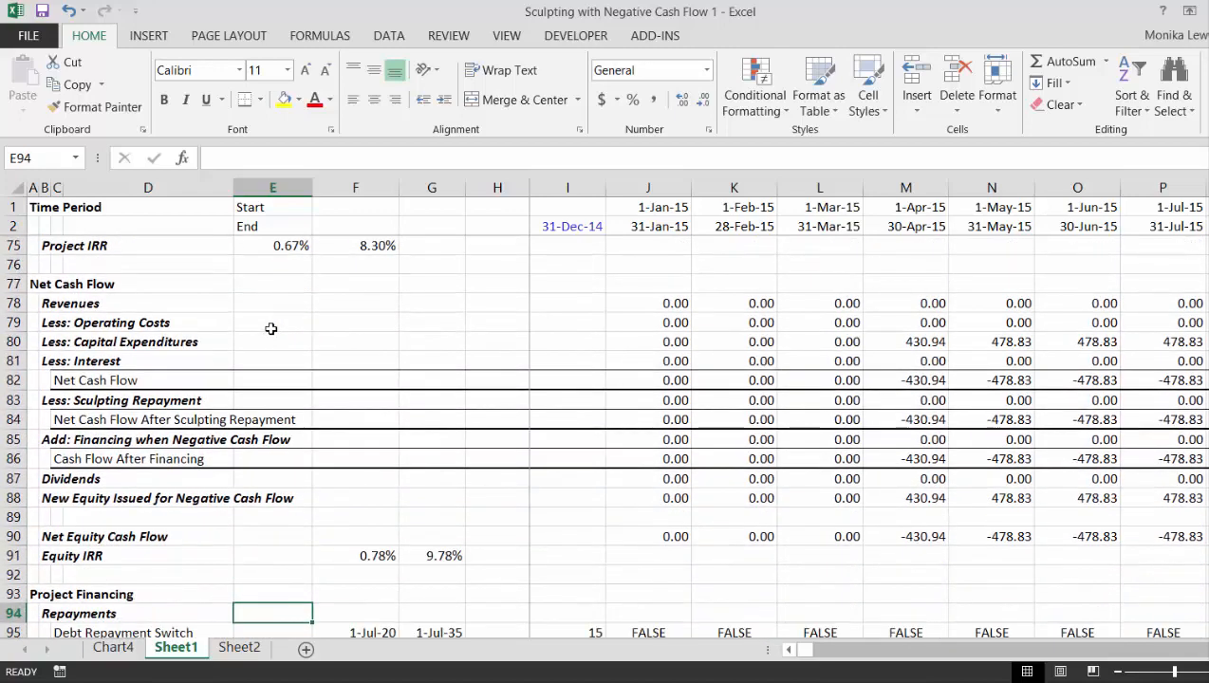
key(Down)
key(Down)
key(Down)
key(Down)
key(Down)
key(Down)
key(Down)
key(Down)
key(Down)
key(Down)
key(Down)
key(Down)
key(Down)
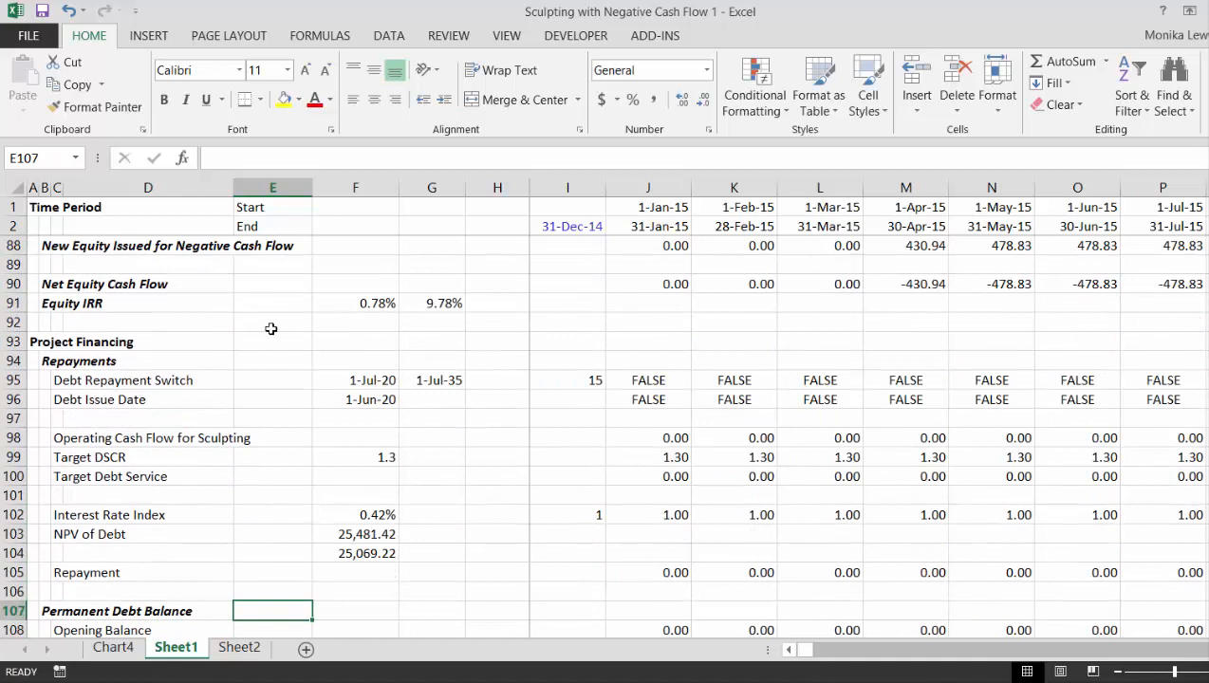
key(Up)
key(Up)
key(Up)
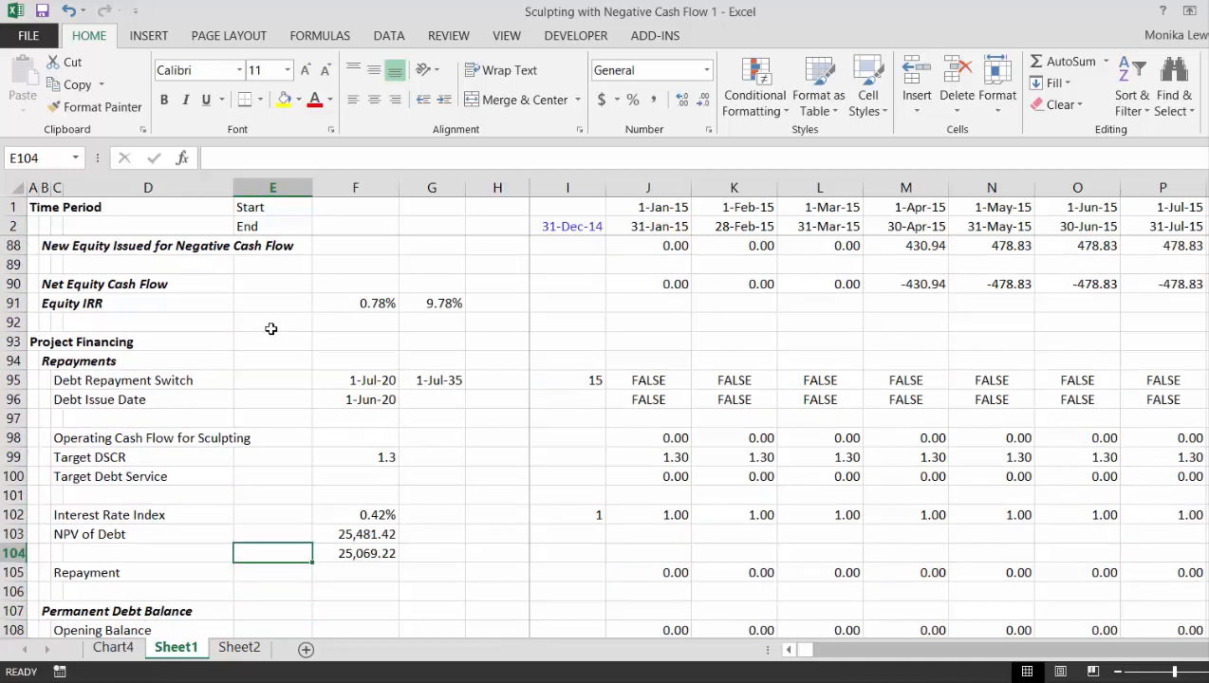
key(Down)
key(Right)
key(Right)
key(Right)
key(Right)
key(Right)
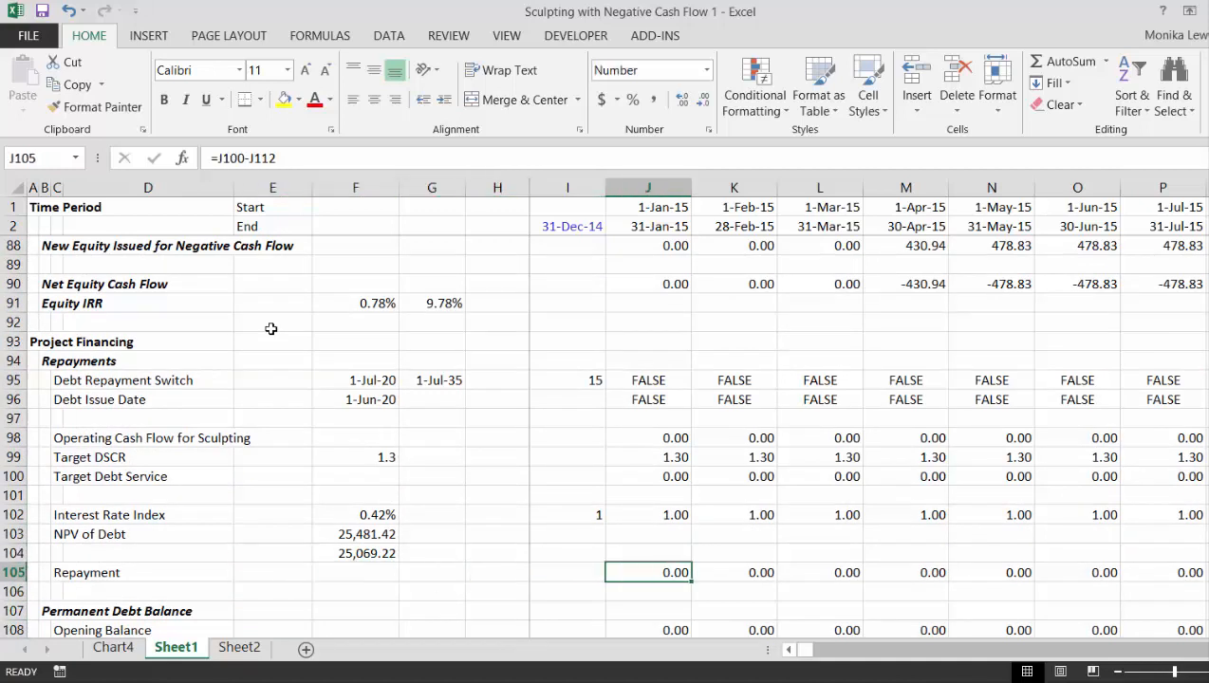
key(F2)
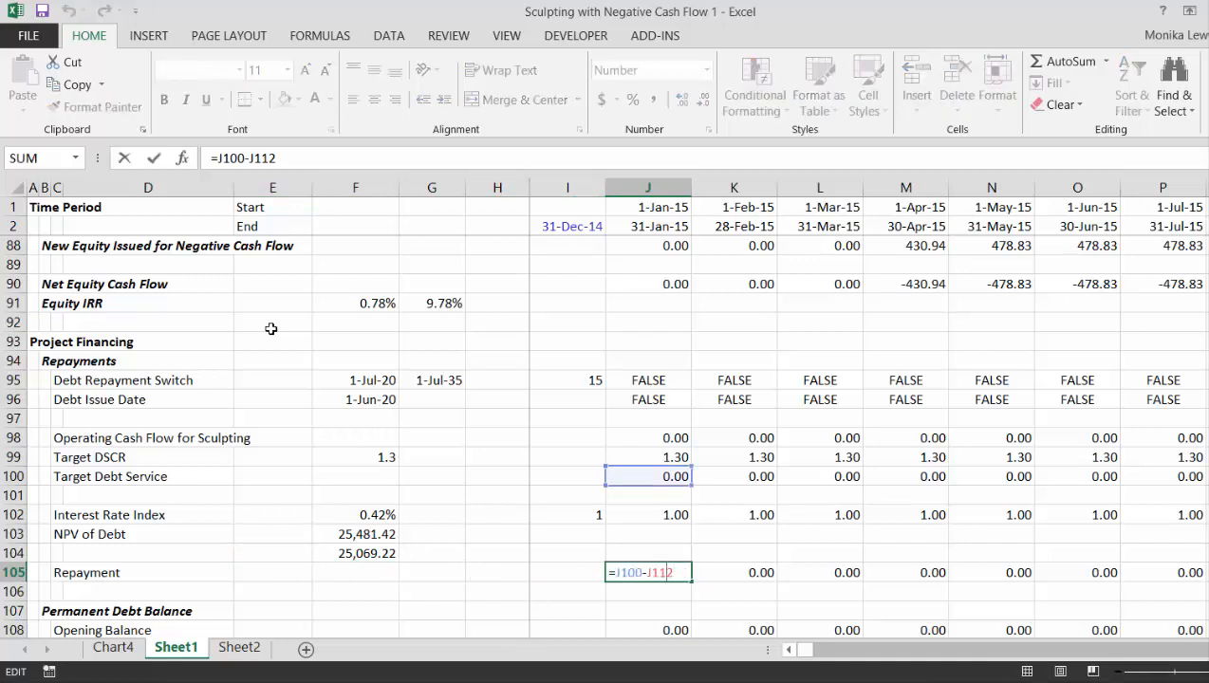
key(Home)
key(Right)
text(max()
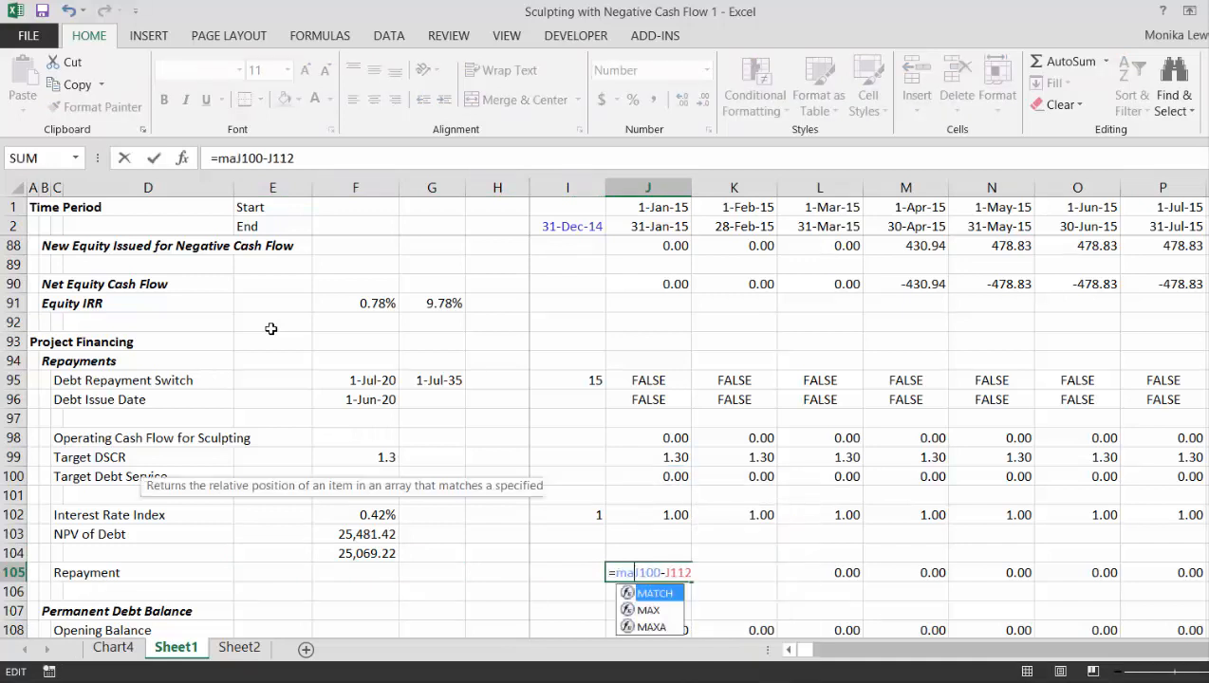
key(End)
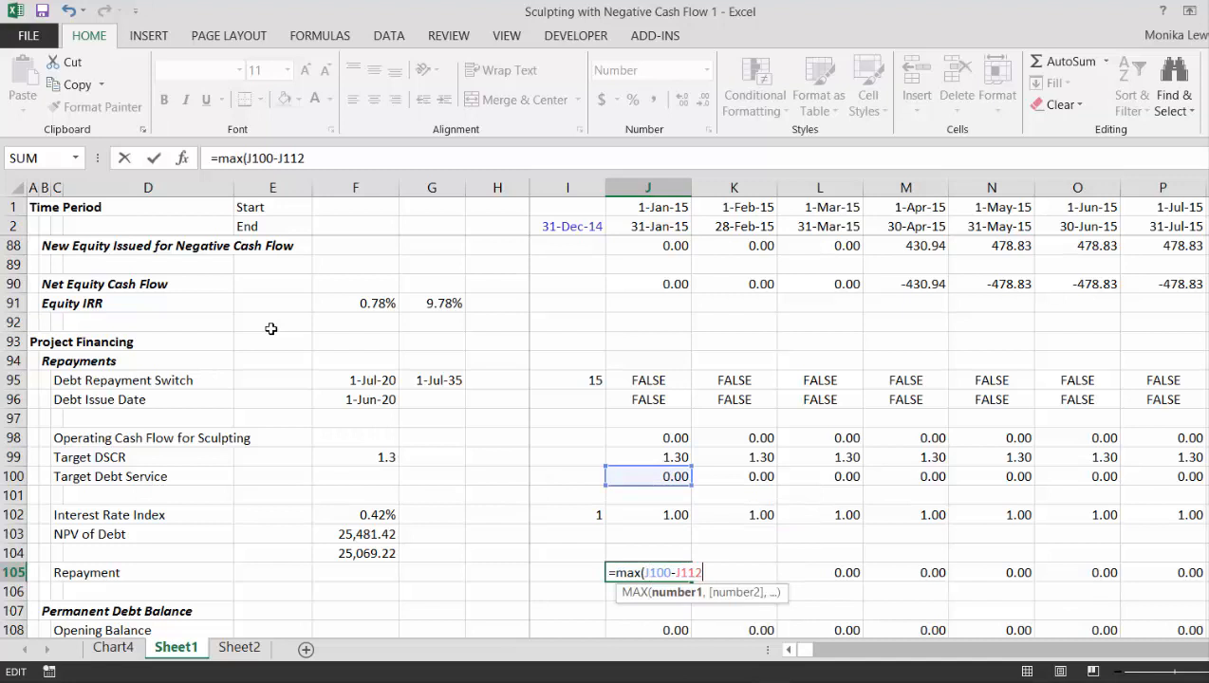
text(,0))
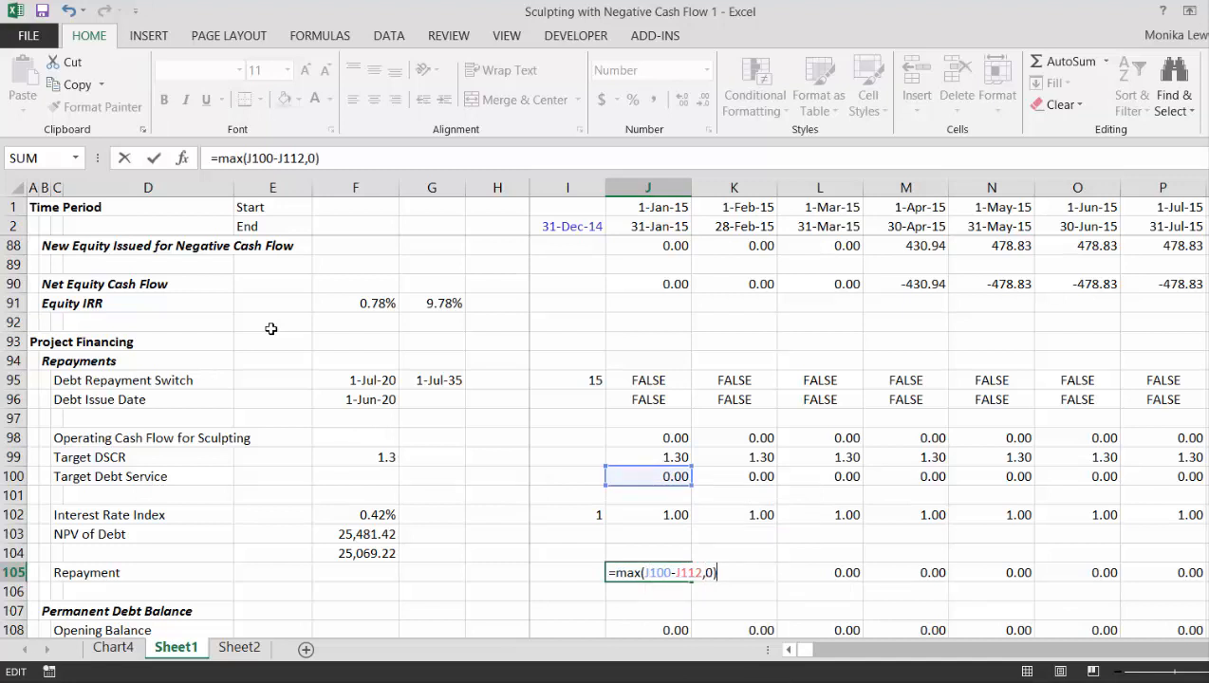
key(Return)
key(Up)
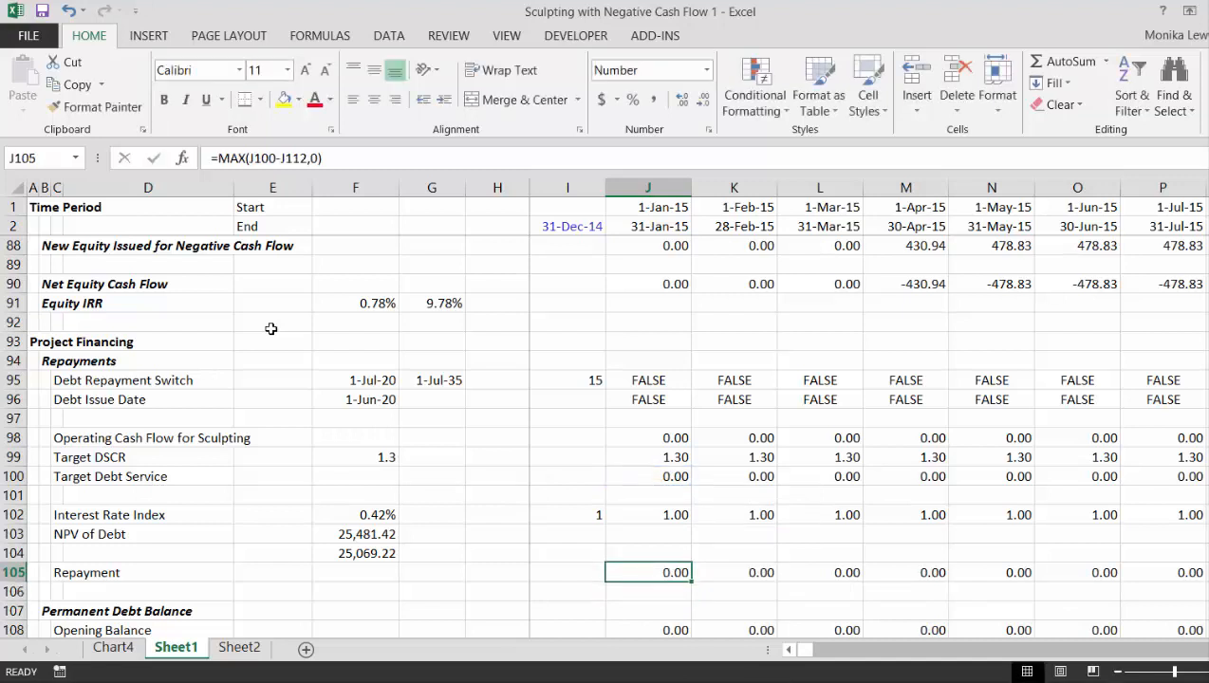
- Fill the revised Repayment formula from J105 across the remaining periods of row 105
key(ctrl+shift+Right)
key(Right)
key(Right)
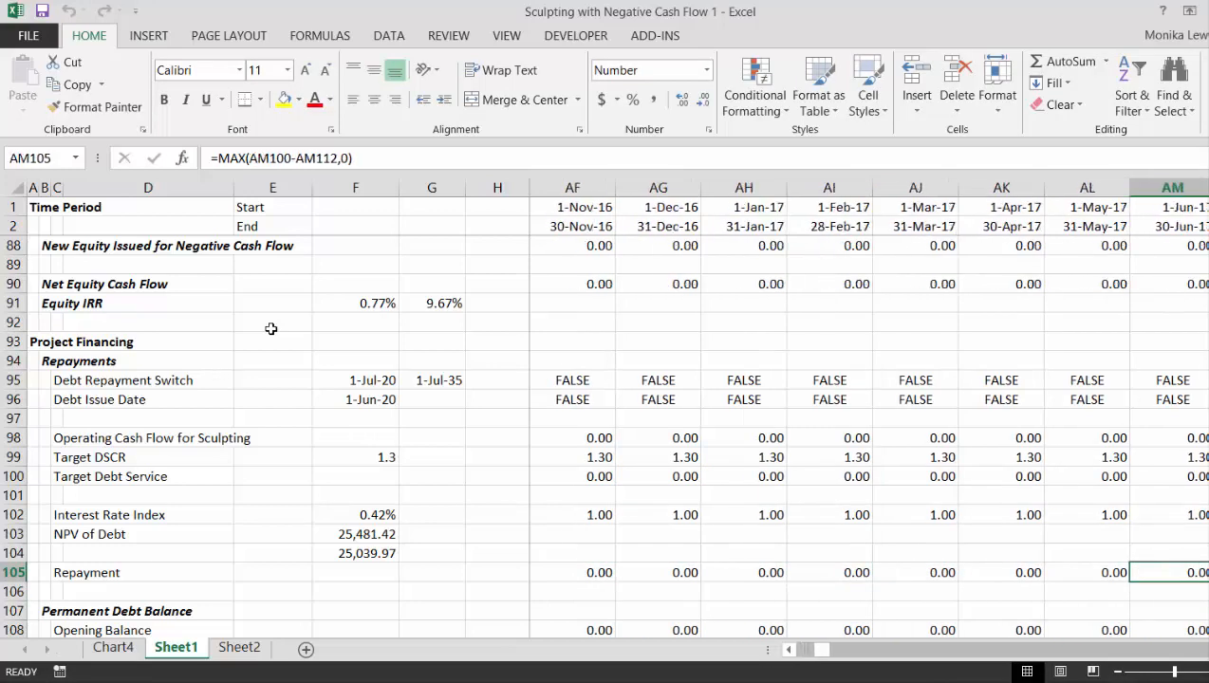
- Examine the Repayment values along row 105 around the first repayment periods from 2020 to 2022
key(Right)
key(Right)
key(Right)
key(Right)
key(Right)
key(Right)
key(Right)
key(Right)
key(Right)
key(Right)
key(Right)
key(Right)
key(Right)
key(Right)
key(Right)
key(Right)
key(Right)
key(Right)
key(Right)
key(Right)
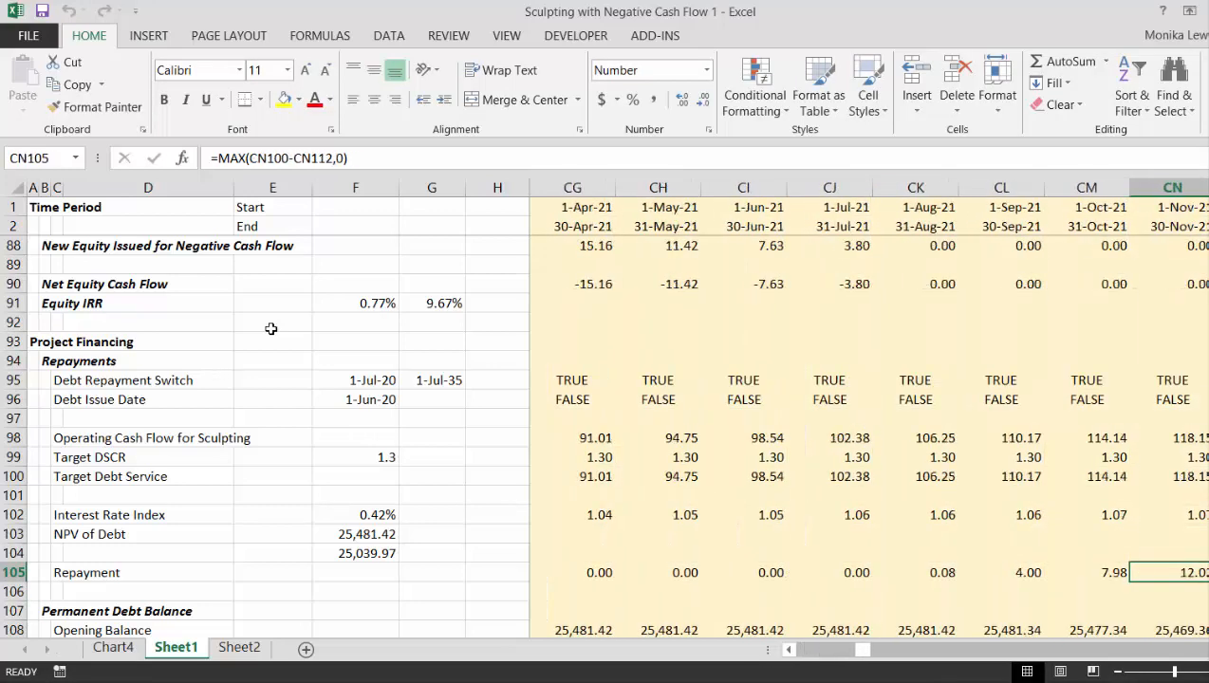
key(Right)
key(Right)
key(Right)
key(Right)
key(Right)
key(Left)
key(Left)
key(Left)
key(Left)
key(Left)
key(Left)
key(Left)
key(Left)
key(Left)
key(Left)
key(Left)
key(Left)
key(Left)
key(Left)
key(Left)
key(Left)
key(Left)
key(Left)
key(Left)
key(Left)
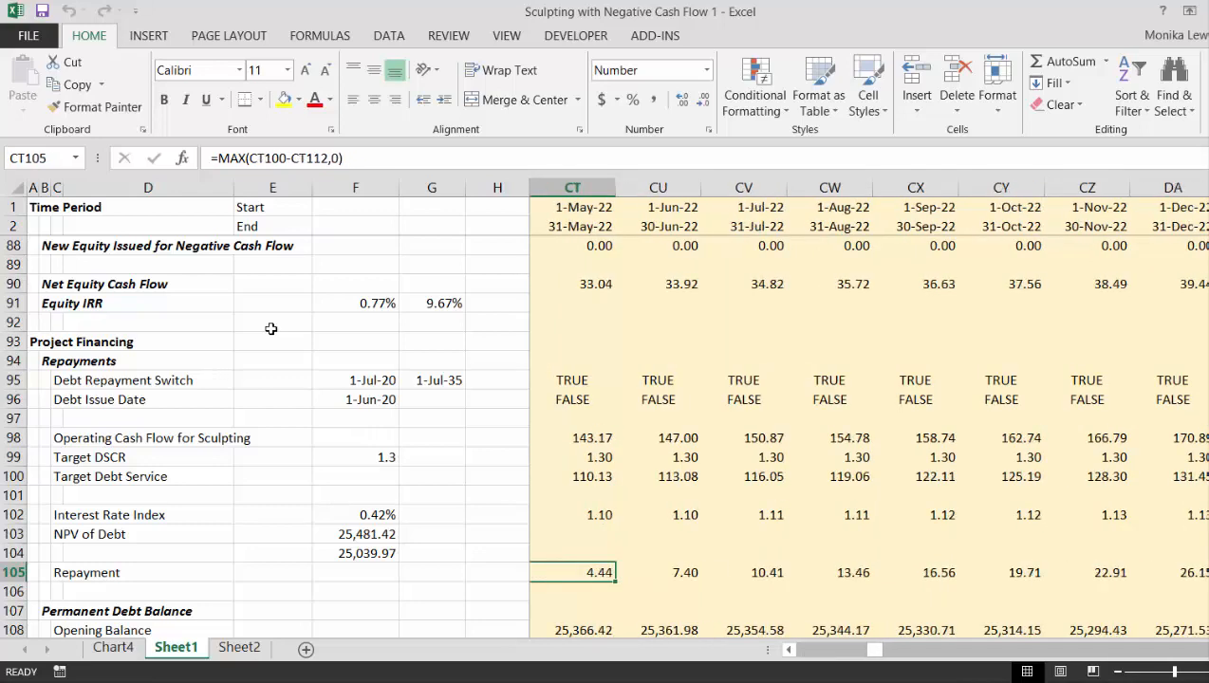
key(Right)
key(Right)
key(Right)
key(Right)
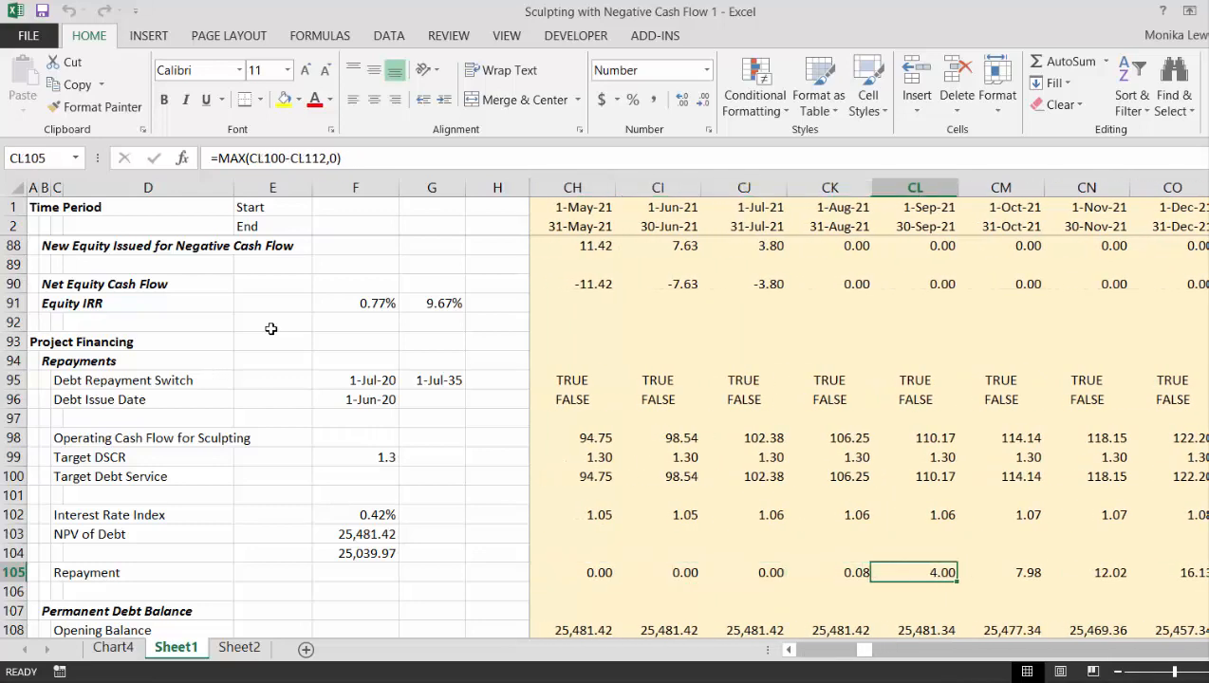
key(Left)
key(Left)
key(Left)
key(Left)
key(Left)
key(Left)
key(Left)
key(Left)
key(Left)
key(Left)
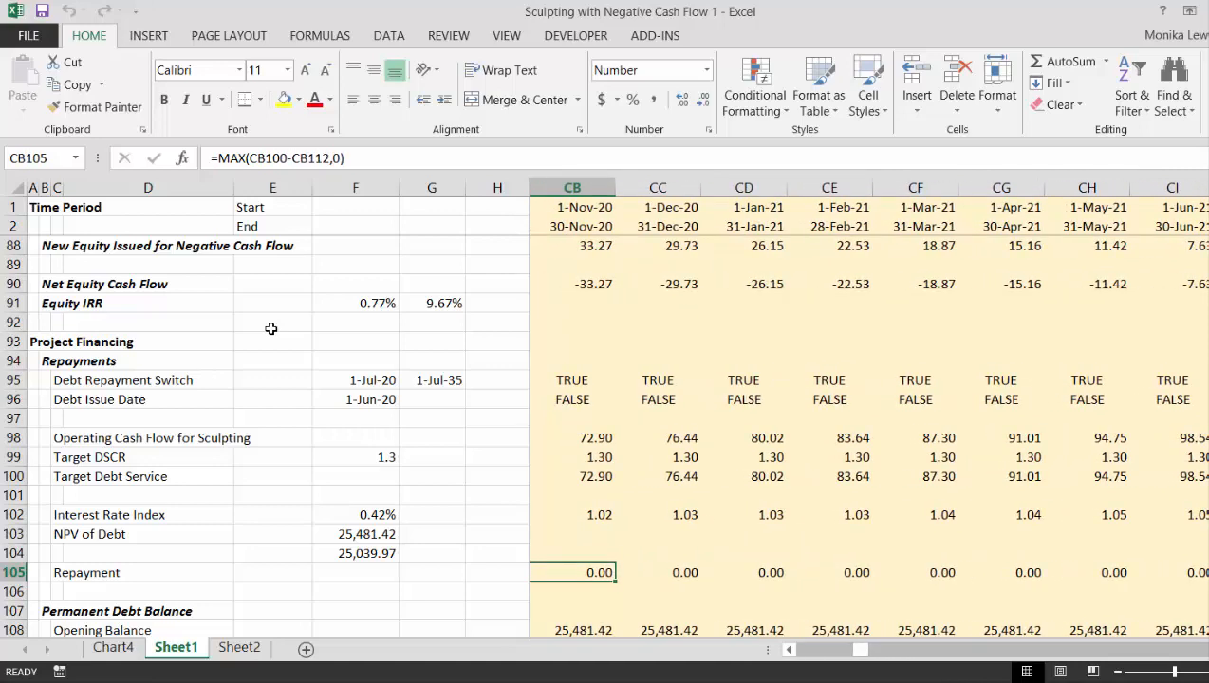
key(Left)
key(Left)
key(Left)
key(Left)
key(Left)
key(Left)
key(Left)
key(Left)
key(Left)
key(Left)
key(Left)
key(Left)
key(Left)
key(Left)
key(Left)
key(Left)
key(Left)
key(Left)
key(Left)
key(Left)
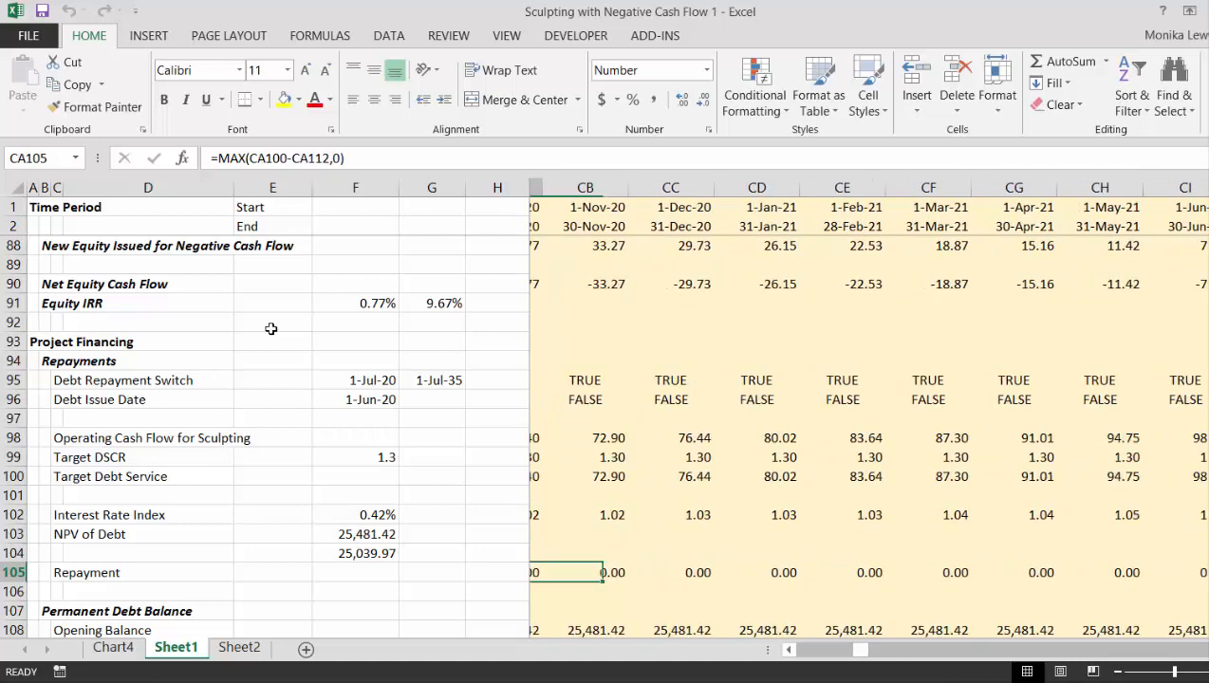
key(Left)
key(Left)
key(Left)
key(Left)
key(Left)
key(Left)
key(Left)
key(Left)
key(Left)
key(Left)
key(Left)
key(Left)
key(Left)
key(Left)
key(Left)
key(Left)
key(Left)
key(Left)
key(Left)
key(Left)
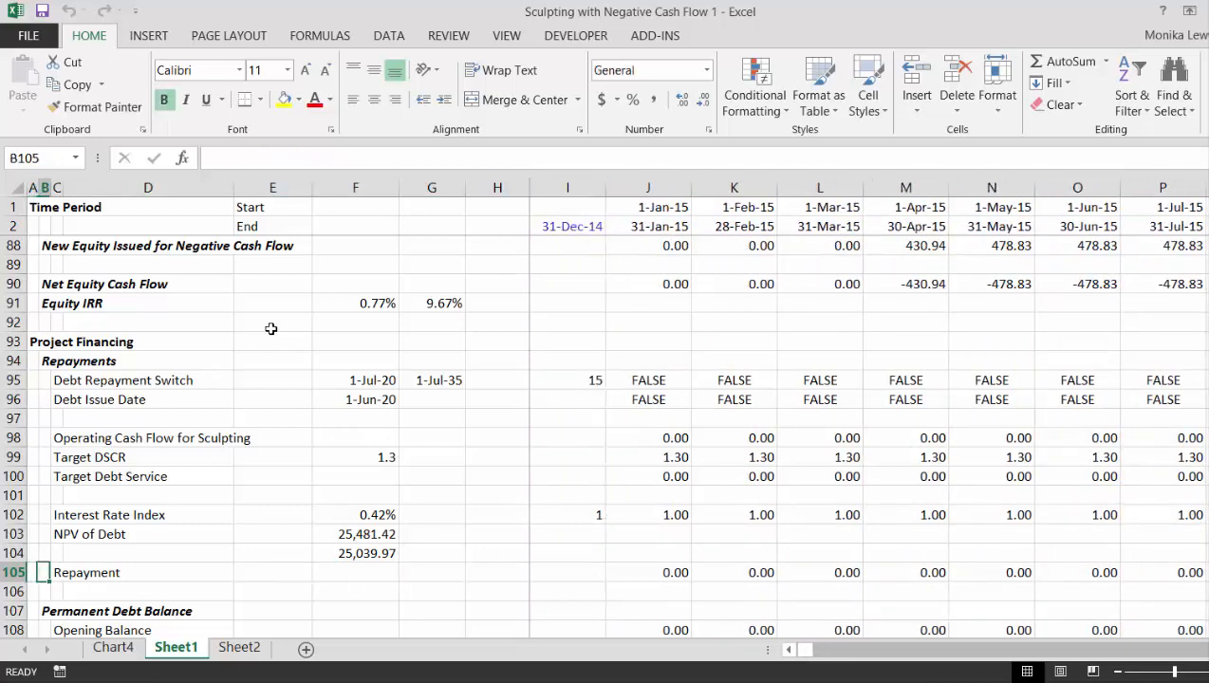
- Insert a new row 106 directly below the Repayment row in the Project Financing section
key(Right)
key(Right)
key(Right)
key(Right)
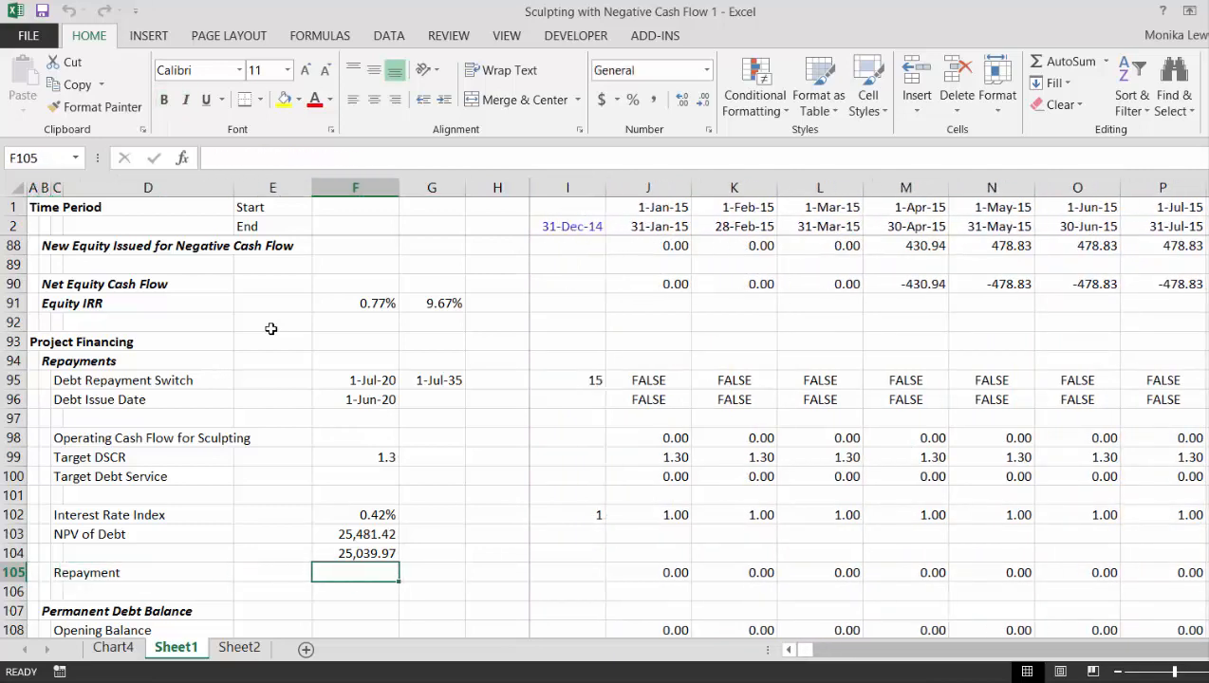
key(Down)
key(Left)
key(Left)
key(Left)
key(shift+space)
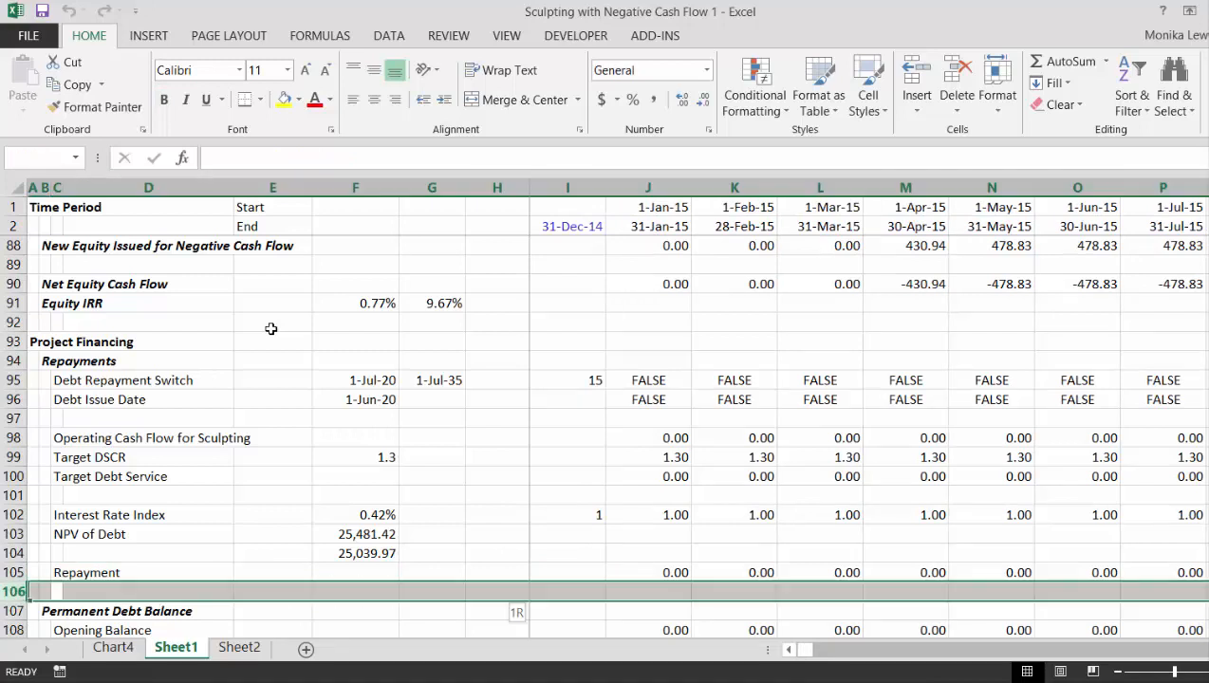
key(ctrl+shift+plus)
key(shift+BackSpace)
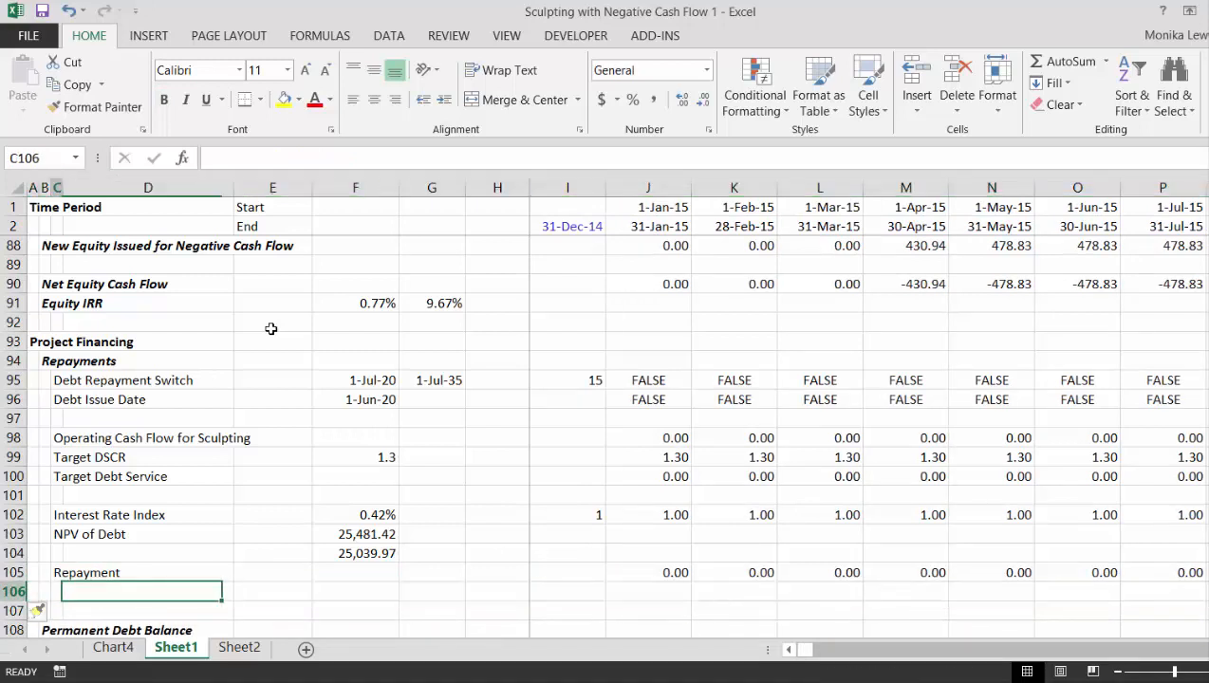
- Label the new row Debt Service in cell C106
text(Debt S)
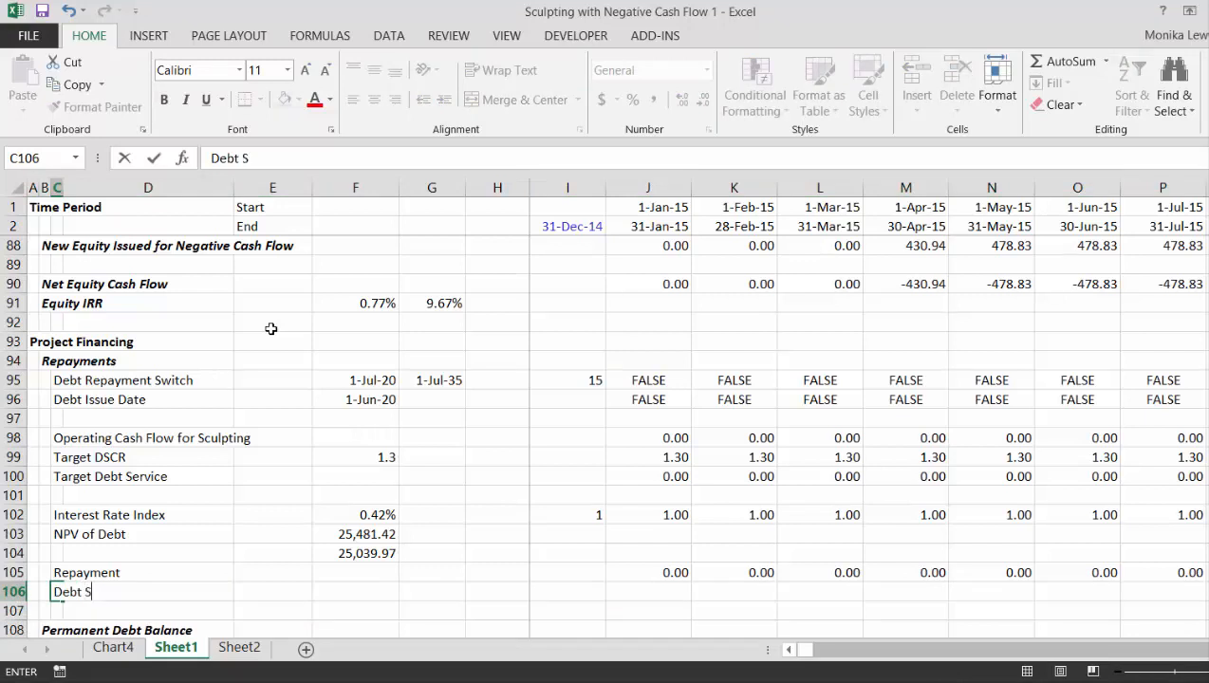
text(ervice)
key(Return)
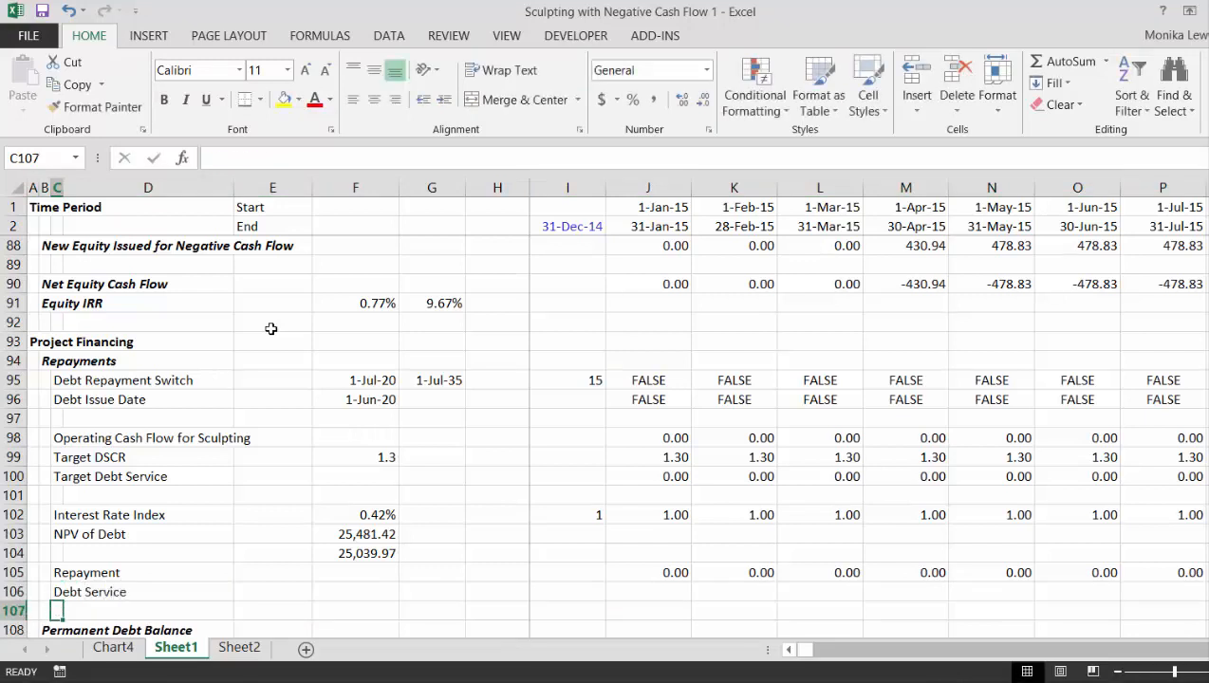
- Calculate Debt Service for the first period in J106 as repayment plus interest with =J105+J113
key(Up)
key(Right)
key(Right)
key(Right)
key(Right)
key(Right)
key(Right)
key(Right)
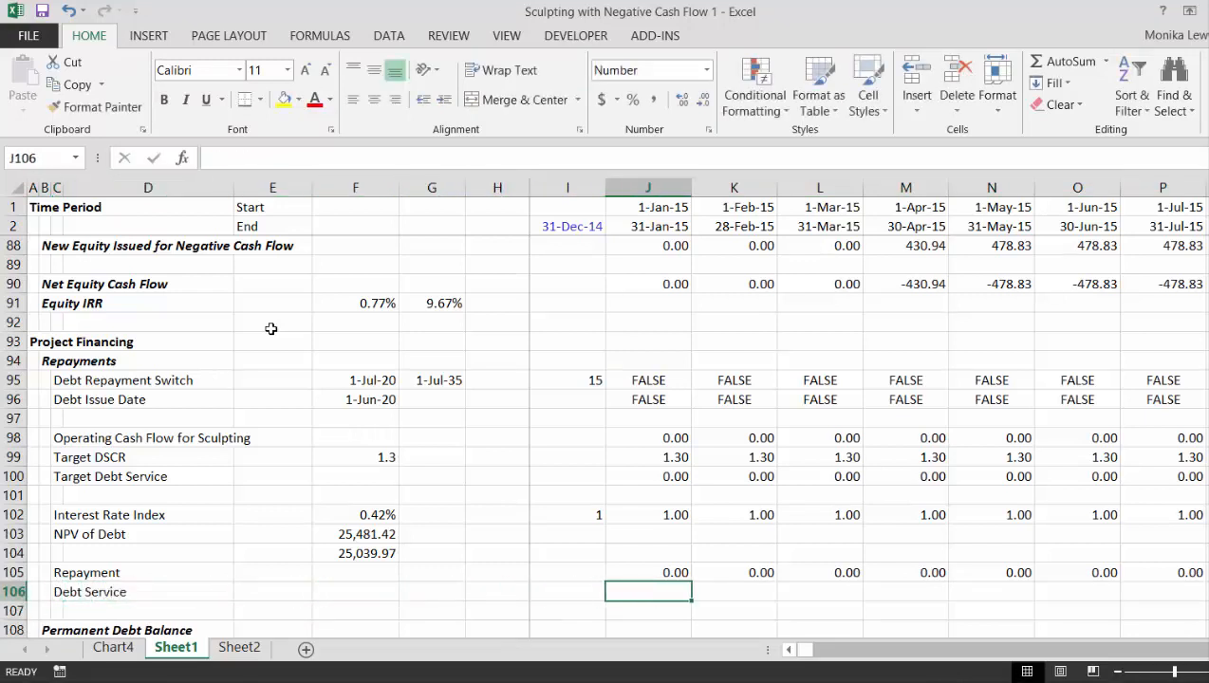
text(=)
key(Up)
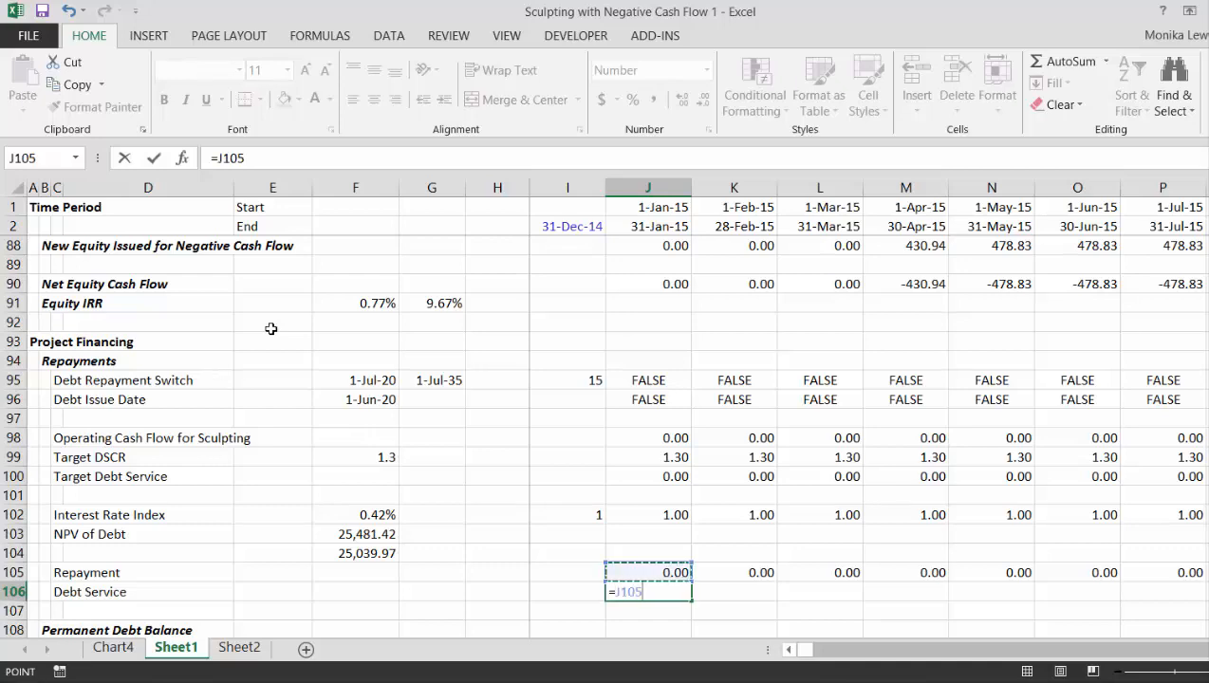
text(+)
key(Down)
key(Down)
key(Down)
key(Down)
key(Down)
key(Down)
key(Down)
key(Down)
key(Down)
key(Down)
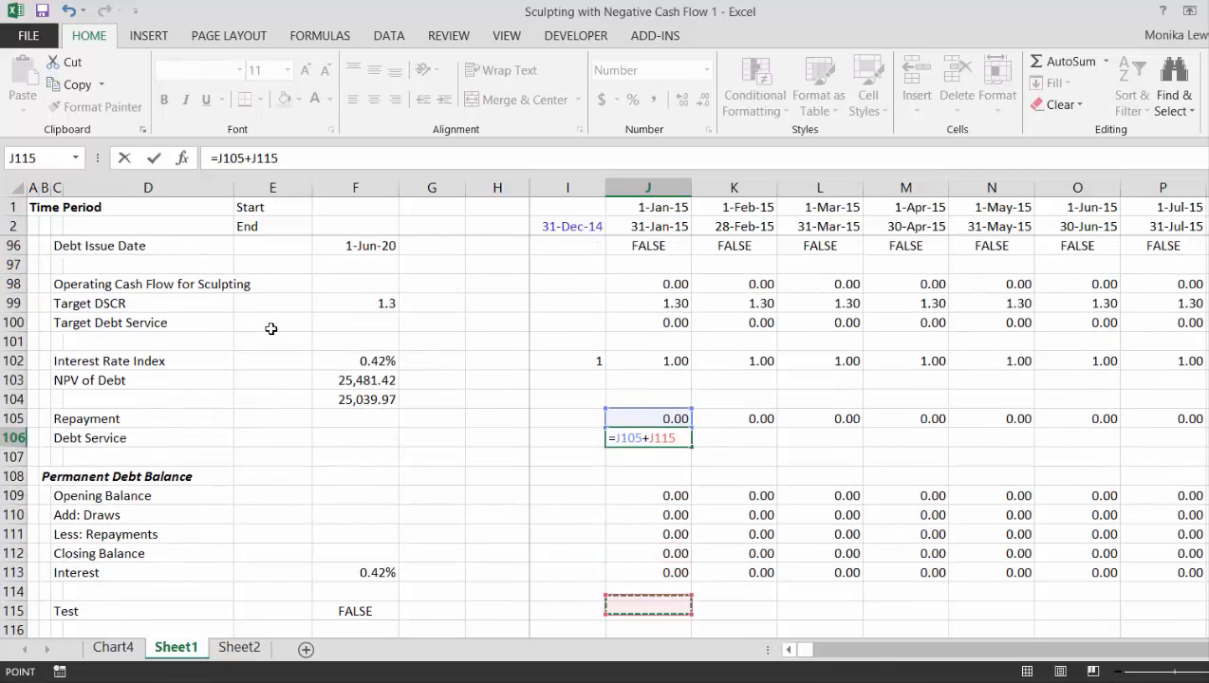
key(Up)
- Fill the Debt Service formula from J106 across the remaining periods of row 106
key(Up)
key(Up)
key(Return)
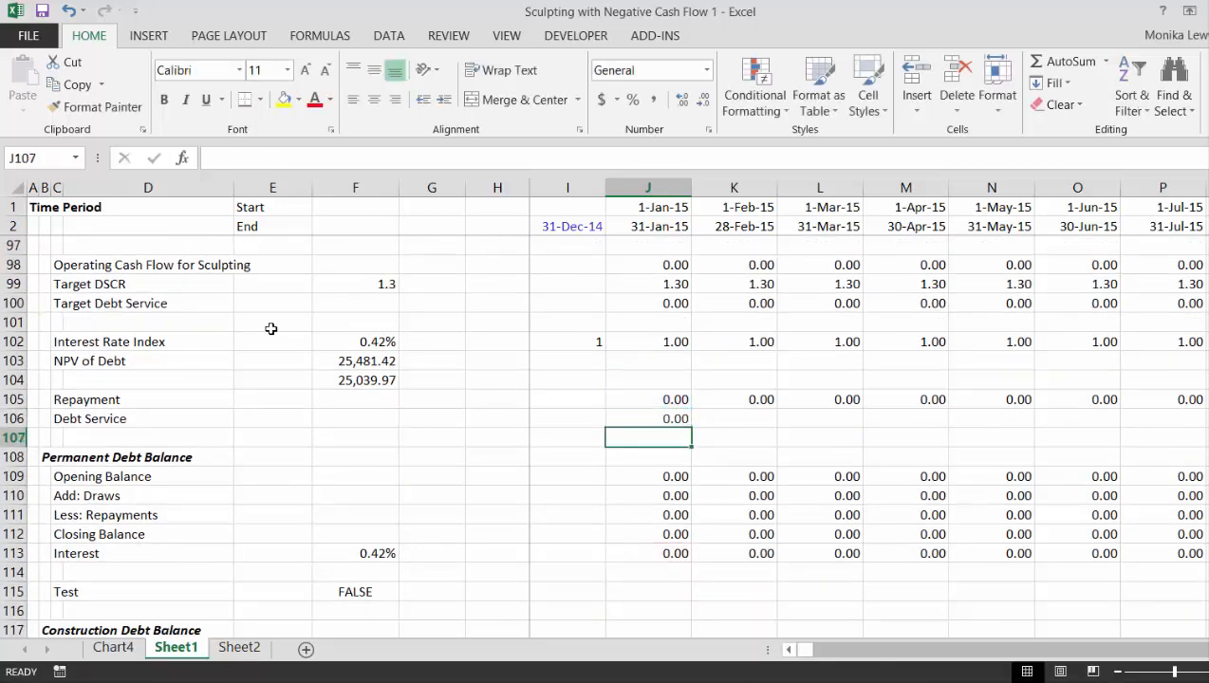
key(Up)
key(ctrl+shift+Right)
key(ctrl+r)
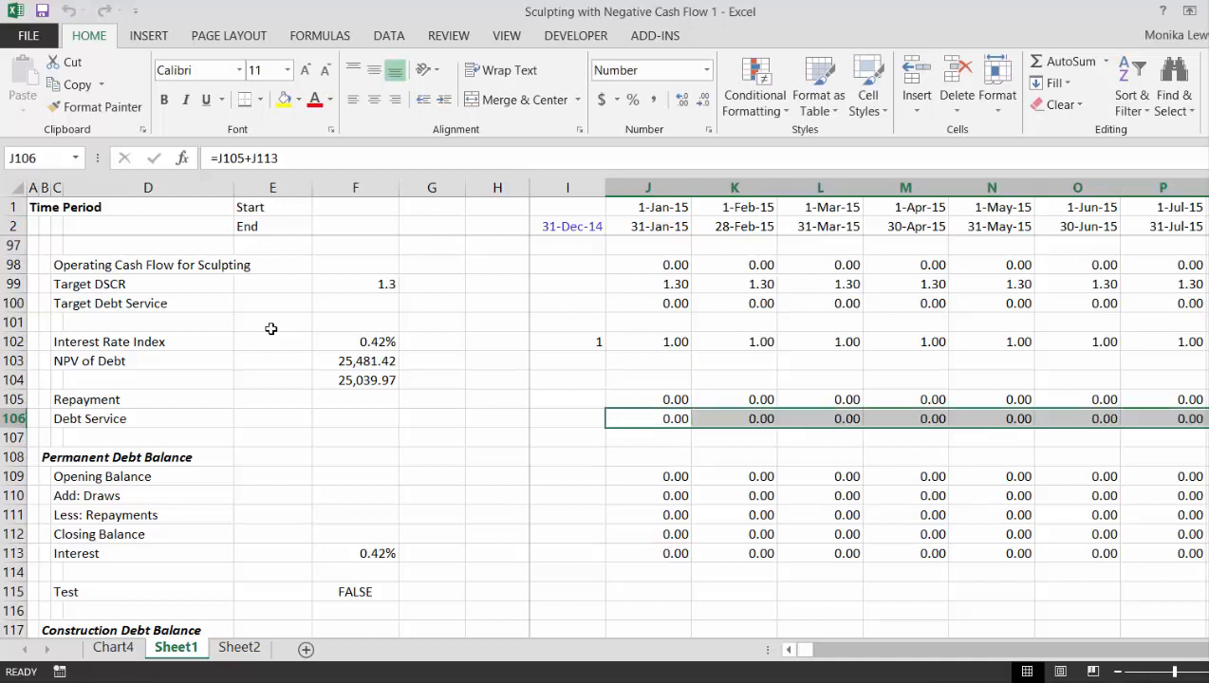
- Compute the present value of debt service in F106 with =SUMPRODUCT(J106:VB106/J102:VB102)
key(Left)
key(Left)
key(Left)
key(Left)
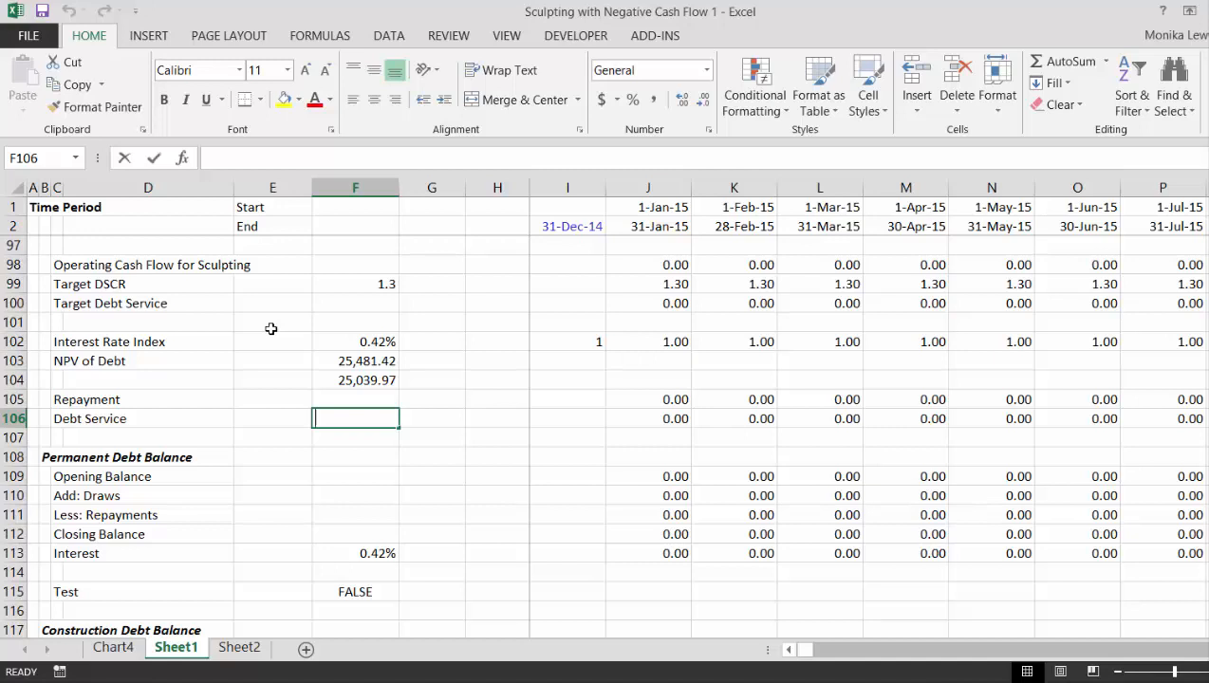
text(=sum)
key(Down)
key(Down)
key(Down)
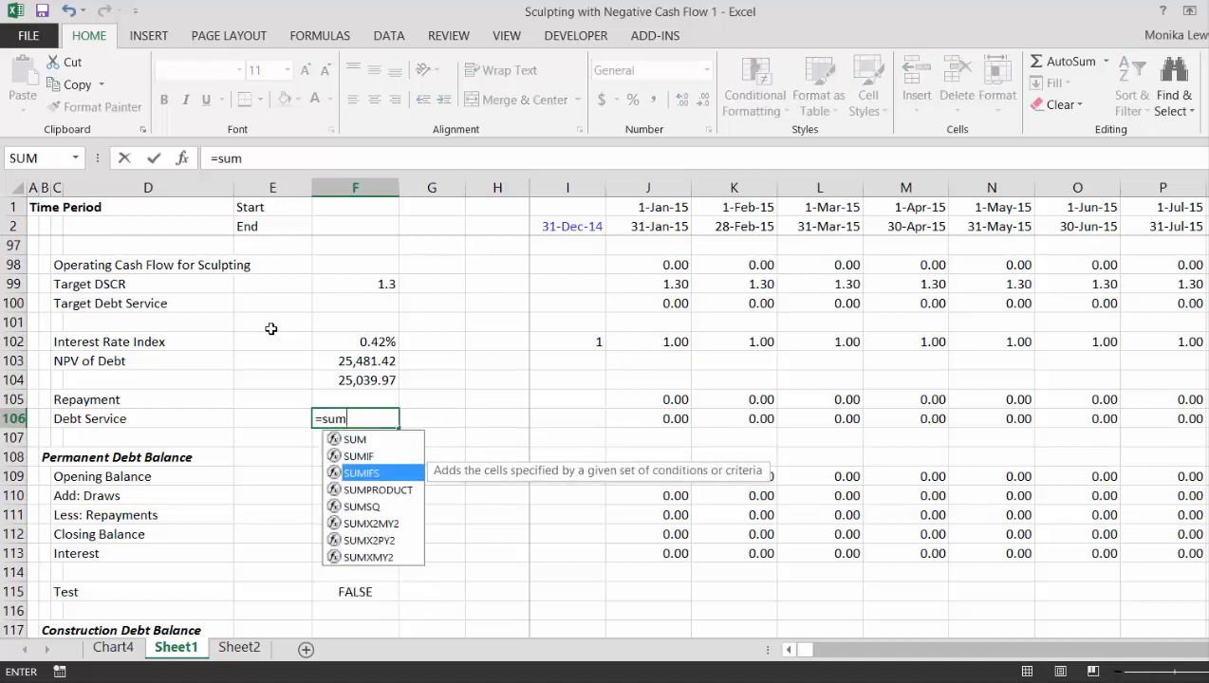
key(Tab)
key(Right)
key(Right)
key(Right)
key(Right)
key(Right)
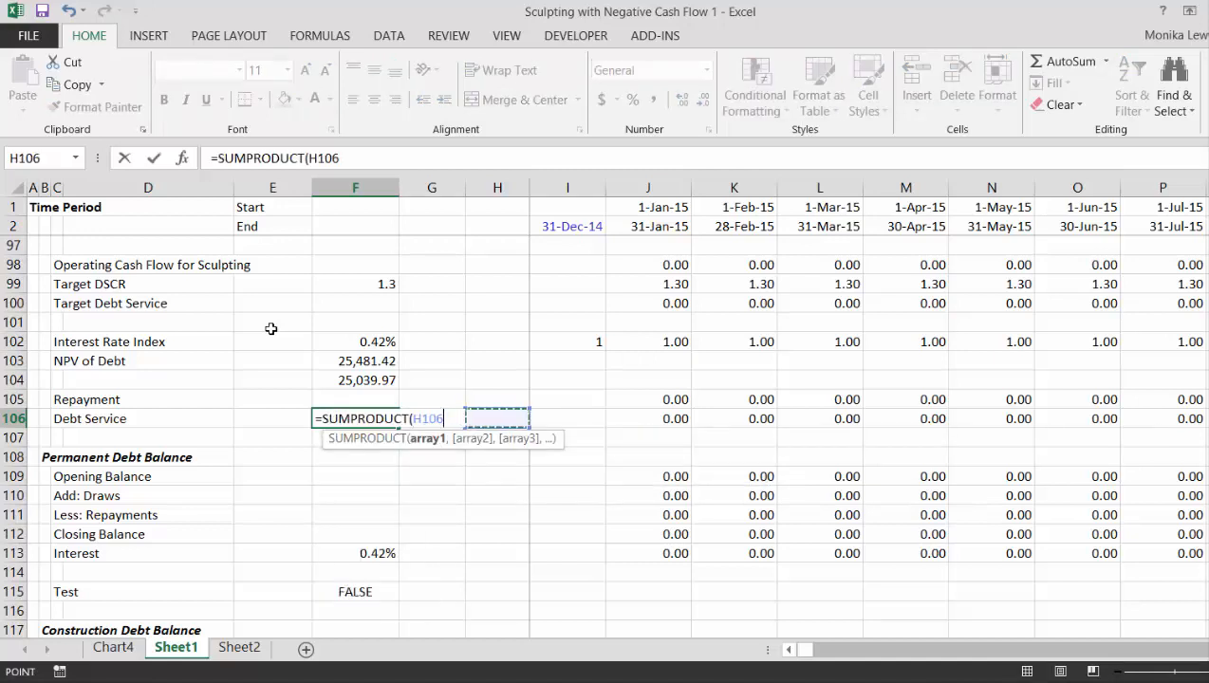
key(Left)
key(ctrl+shift+Right)
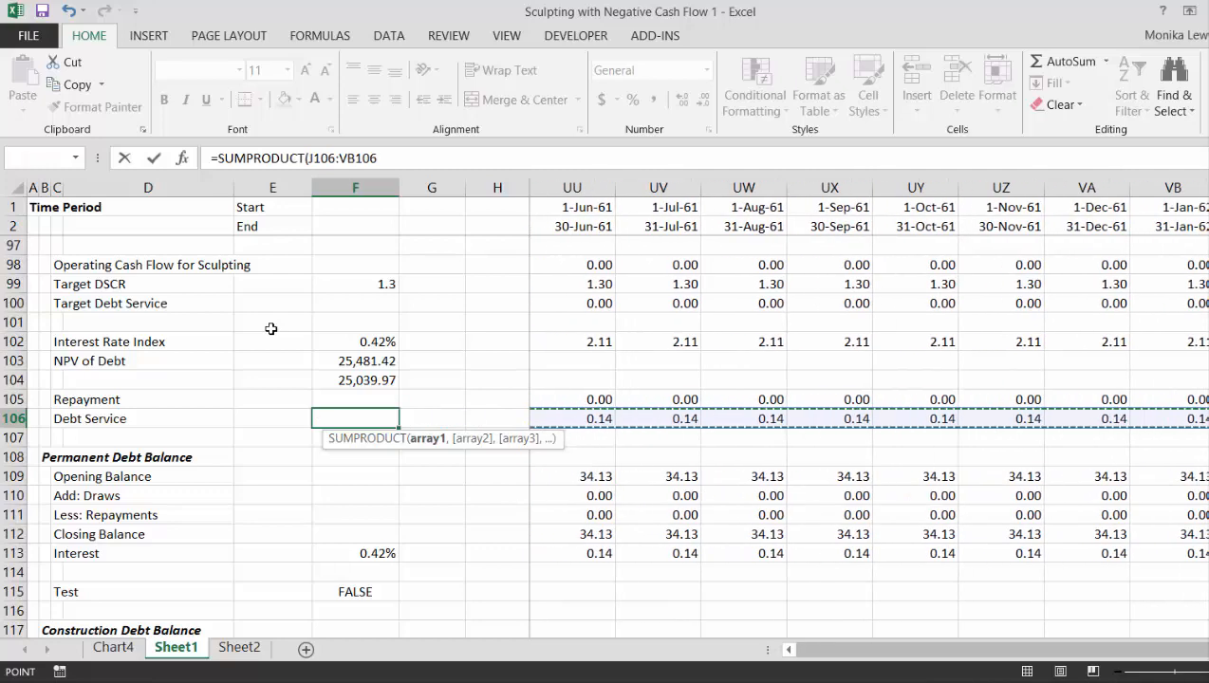
text(/)
key(Left)
key(Right)
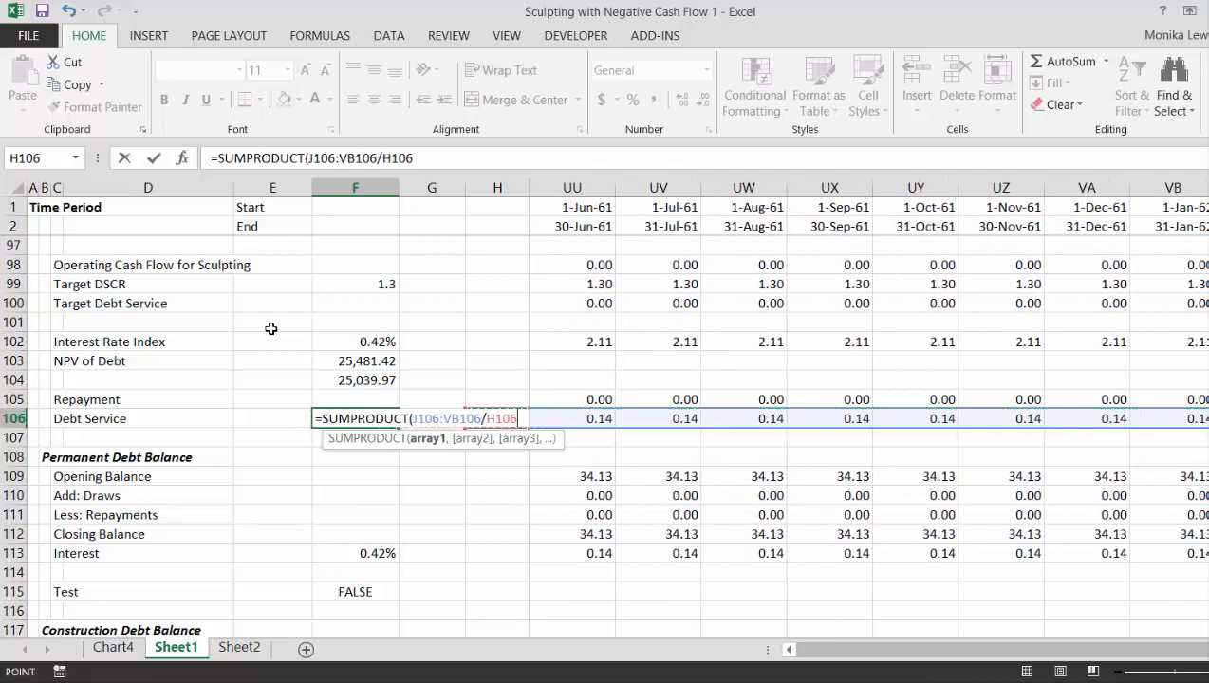
key(Right)
key(Right)
key(Up)
key(Up)
key(Up)
key(Up)
key(ctrl+shift+Right)
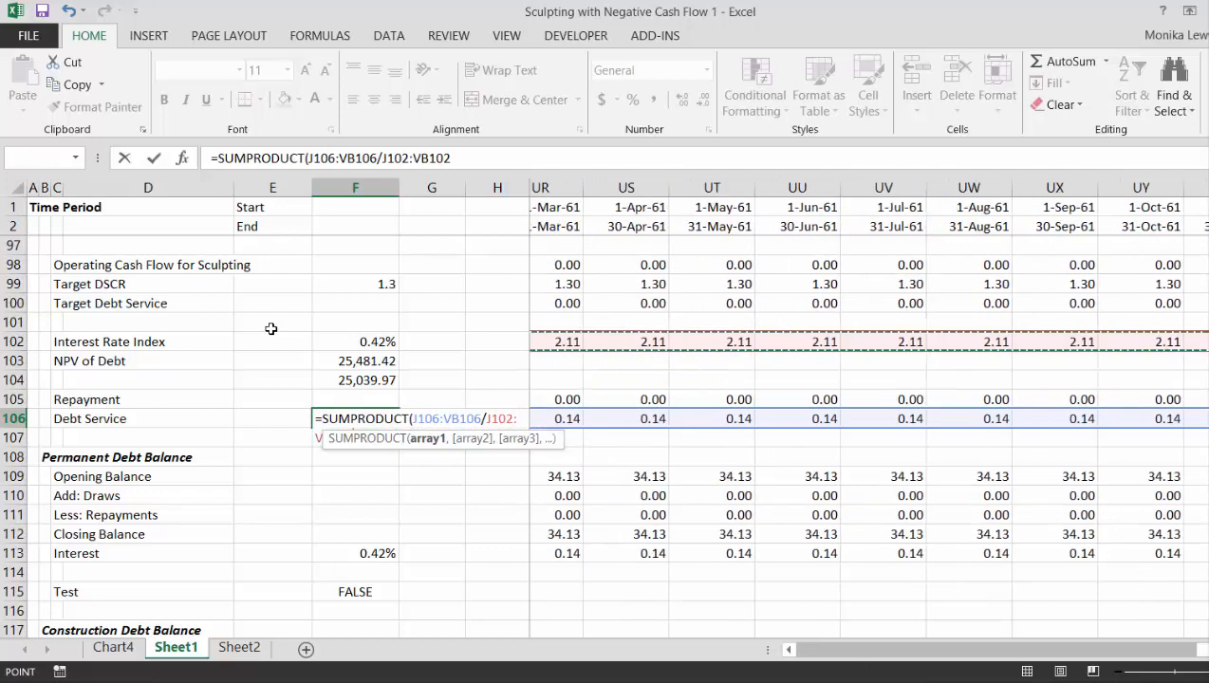
key(Return)
key(Up)
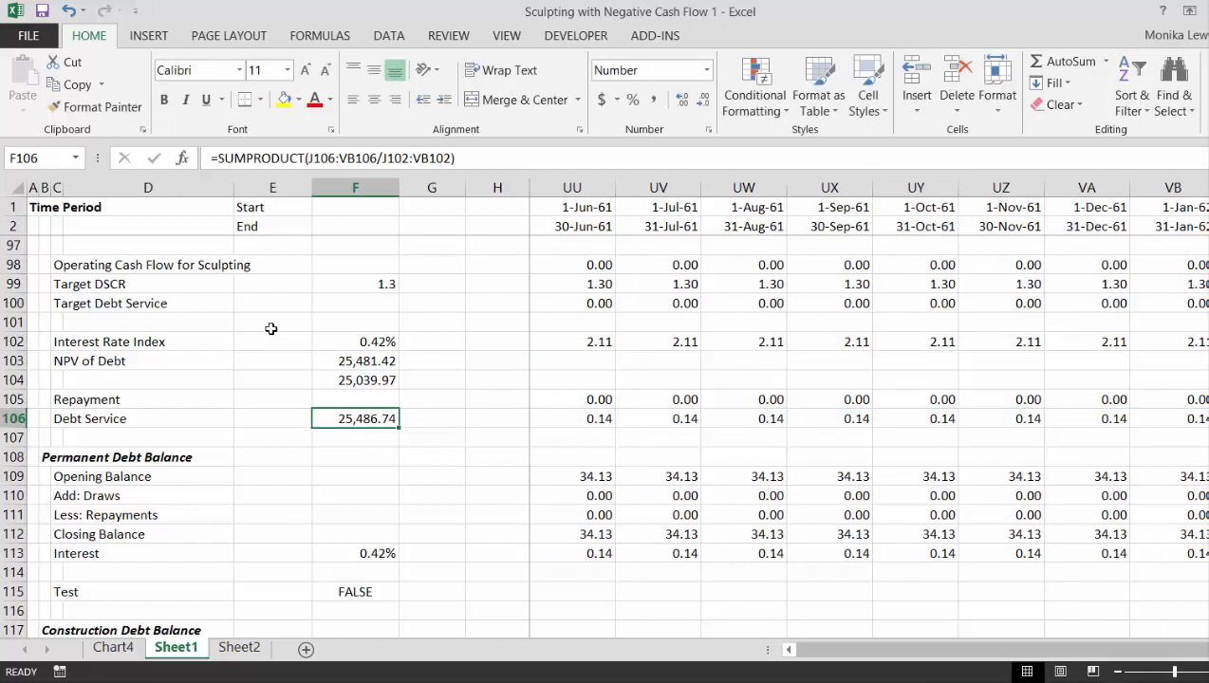
- Compare the Debt Service values in row 106 with Target Debt Service in row 100 across the 2020 to 2025 periods
key(Right)
key(Right)
key(Right)
key(Right)
key(Right)
key(Right)
key(Right)
key(Right)
key(Right)
key(Right)
key(Right)
key(Right)
key(Right)
key(Right)
key(Right)
key(Right)
key(Right)
key(Right)
key(Right)
key(Right)
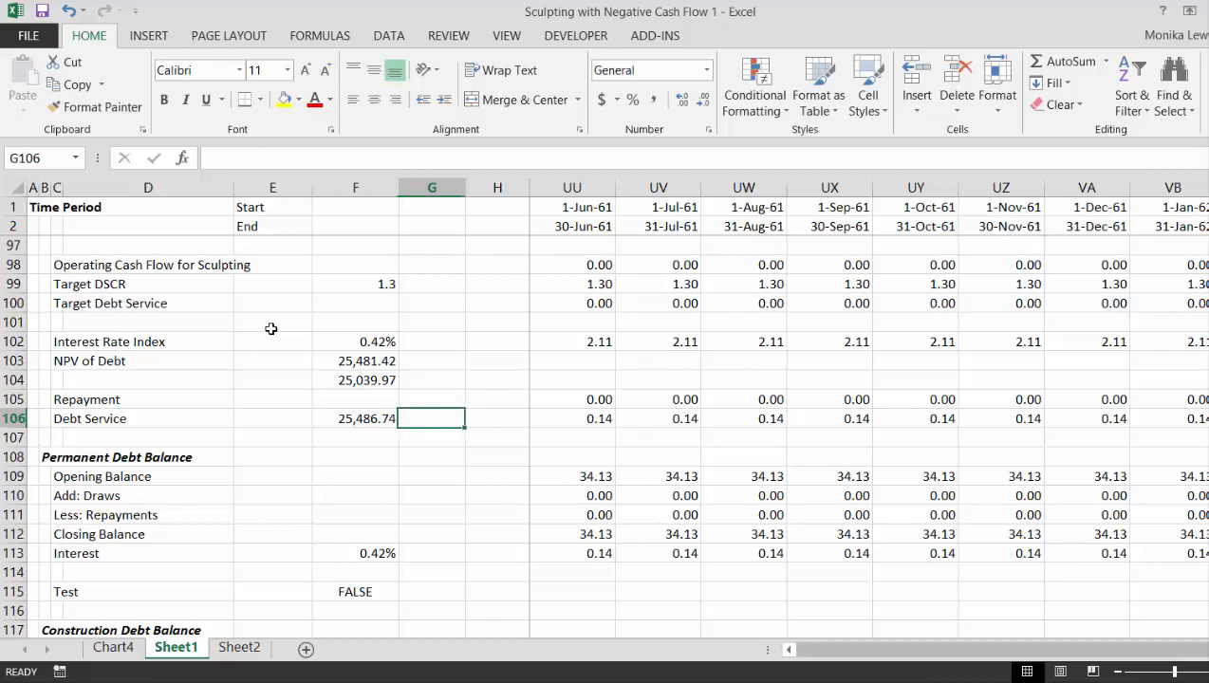
key(Right)
key(Right)
key(Right)
key(Right)
key(Right)
key(Right)
key(Right)
key(Right)
key(Right)
key(Right)
key(Right)
key(Right)
key(Right)
key(Right)
key(Right)
key(Right)
key(Right)
key(Right)
key(Right)
key(Right)
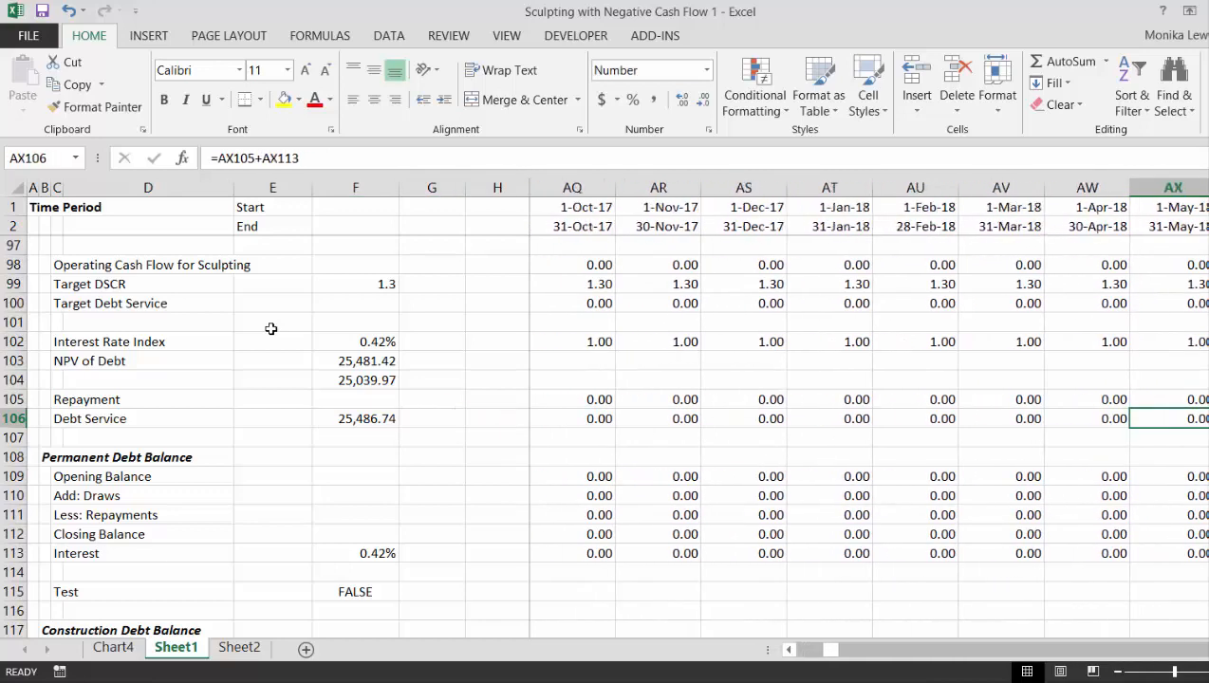
key(Left)
key(Left)
key(Left)
key(Left)
key(Left)
key(Left)
key(Left)
key(Left)
key(Left)
key(Left)
key(Left)
key(Left)
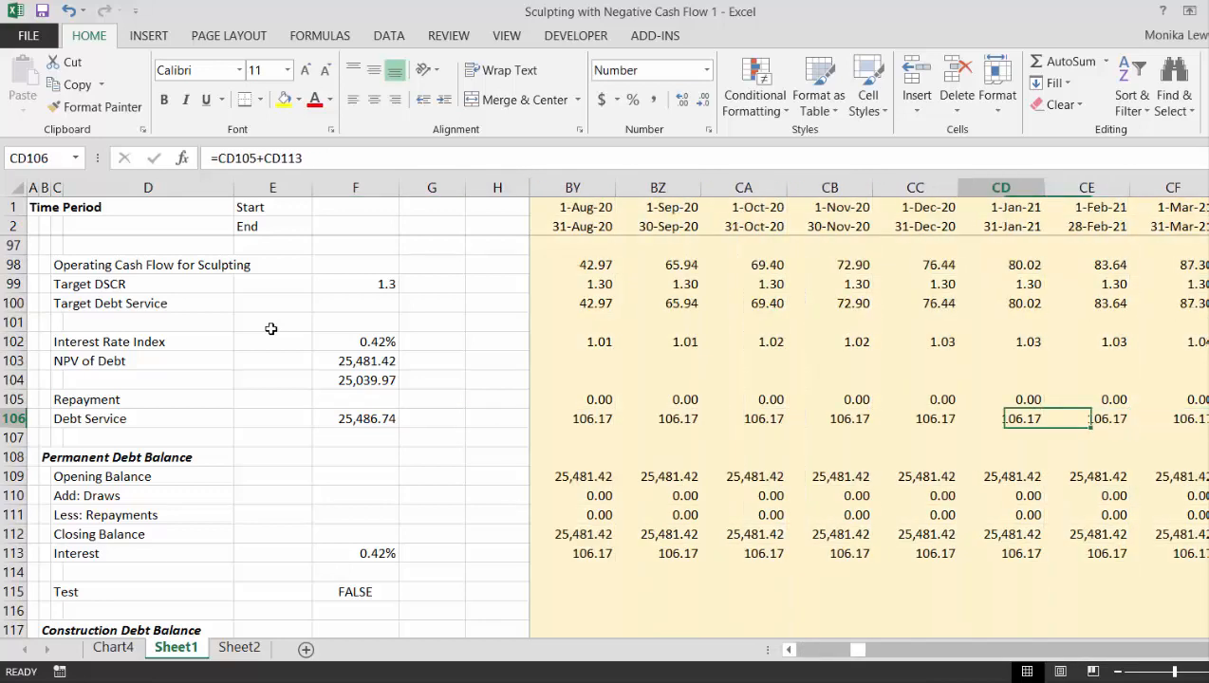
key(Right)
key(Right)
key(Right)
key(Right)
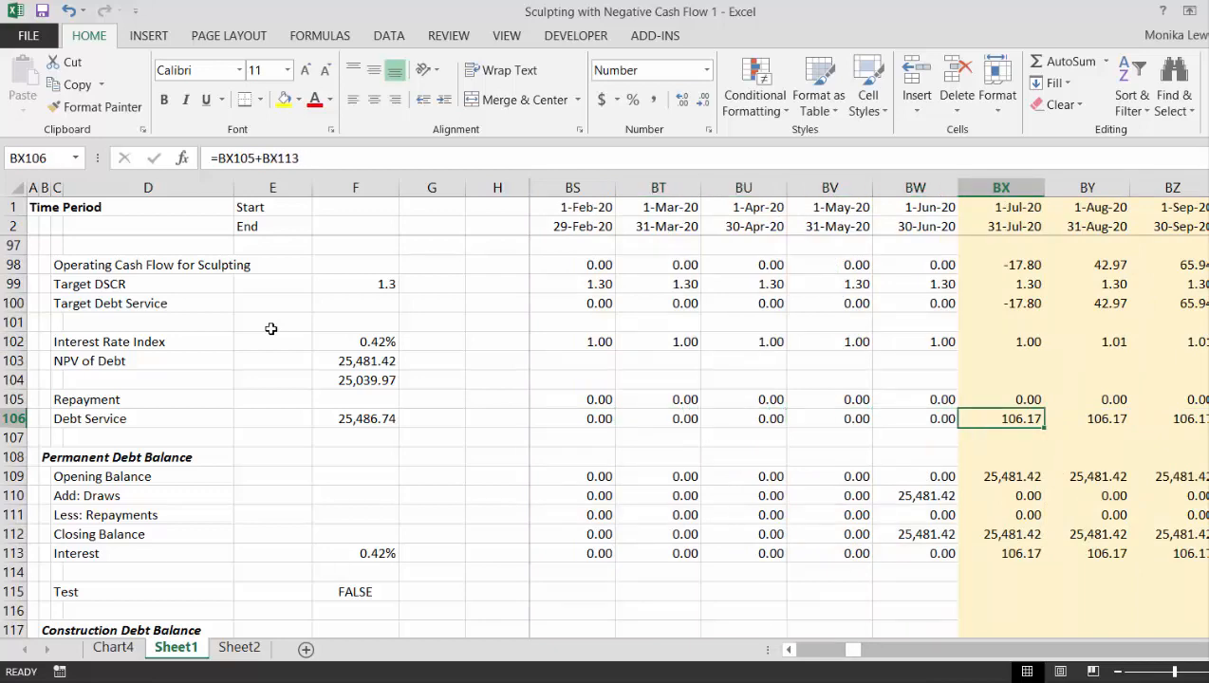
key(Right)
key(Right)
key(Right)
key(Right)
key(Right)
key(Right)
key(Right)
key(Right)
key(Right)
key(Right)
key(Right)
key(Right)
key(Right)
key(Right)
key(Right)
key(Right)
key(Right)
key(Right)
key(Right)
key(Right)
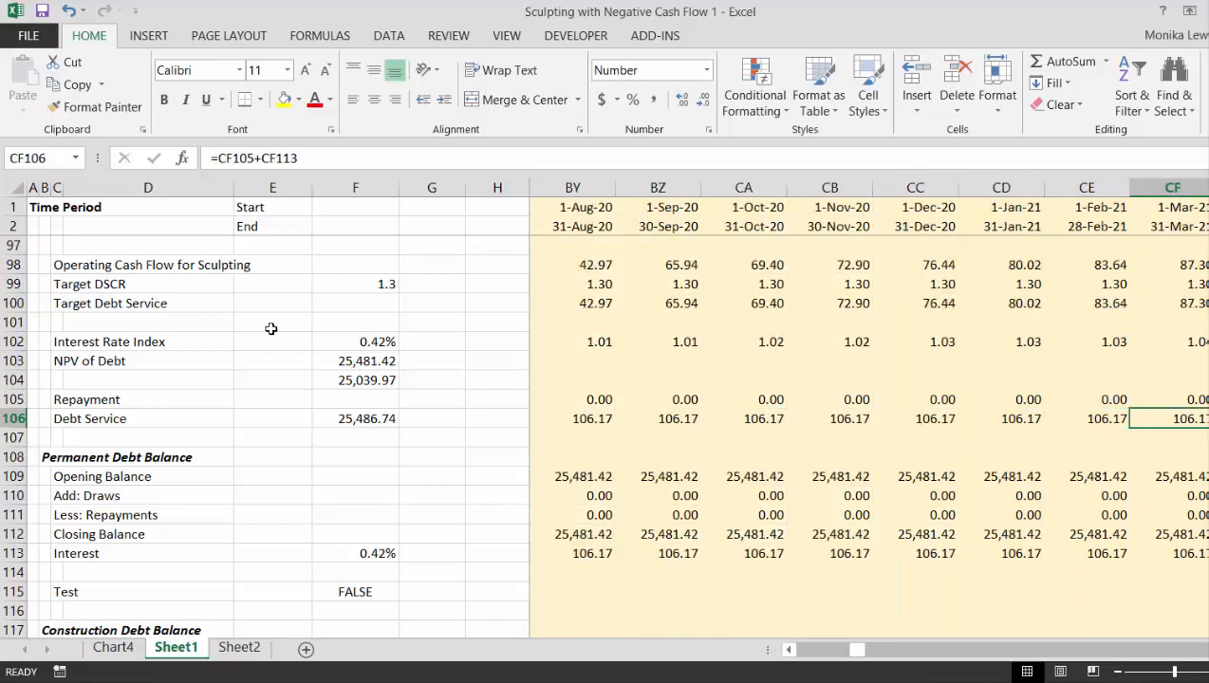
key(Right)
key(Right)
key(Right)
key(Right)
key(Right)
key(Right)
key(Right)
key(Right)
key(Right)
key(Right)
key(Right)
key(Right)
key(Right)
key(Right)
key(Right)
key(Right)
key(Right)
key(Right)
key(Right)
key(Right)
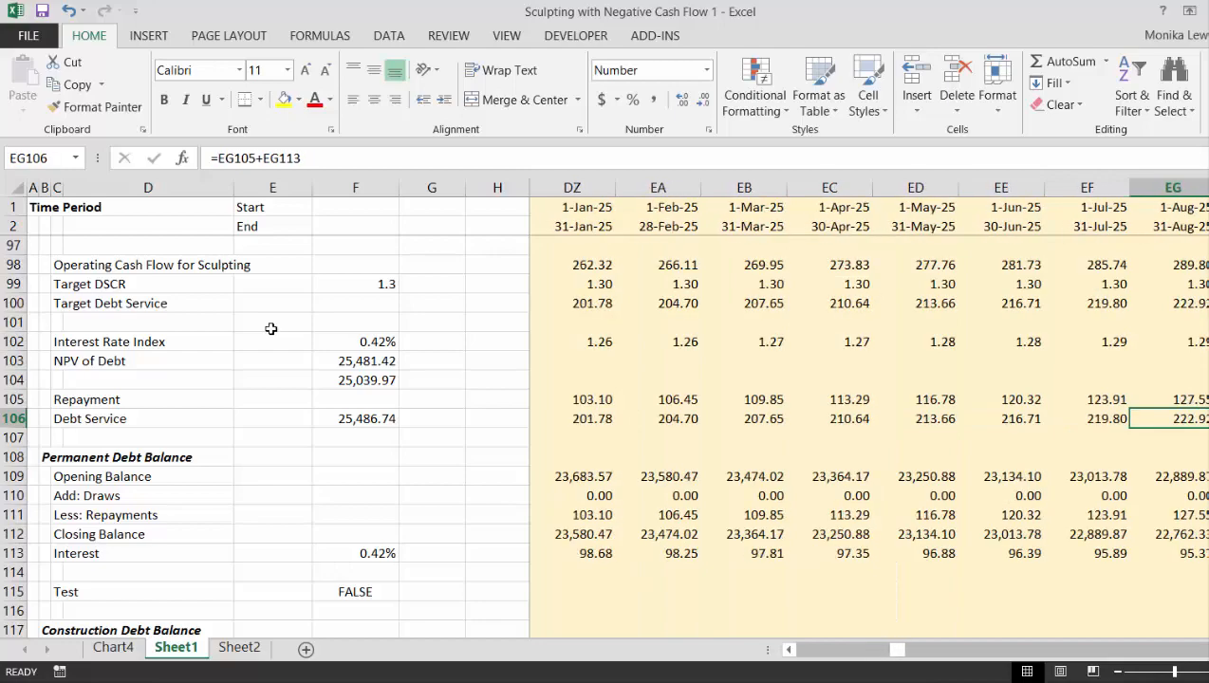
- Inspect the Test formula in F115 below the Permanent Debt Balance section
key(Down)
key(Down)
key(Down)
key(Down)
key(Down)
key(Down)
key(Down)
key(Down)
key(Down)
key(Down)
key(Down)
key(Up)
key(Up)
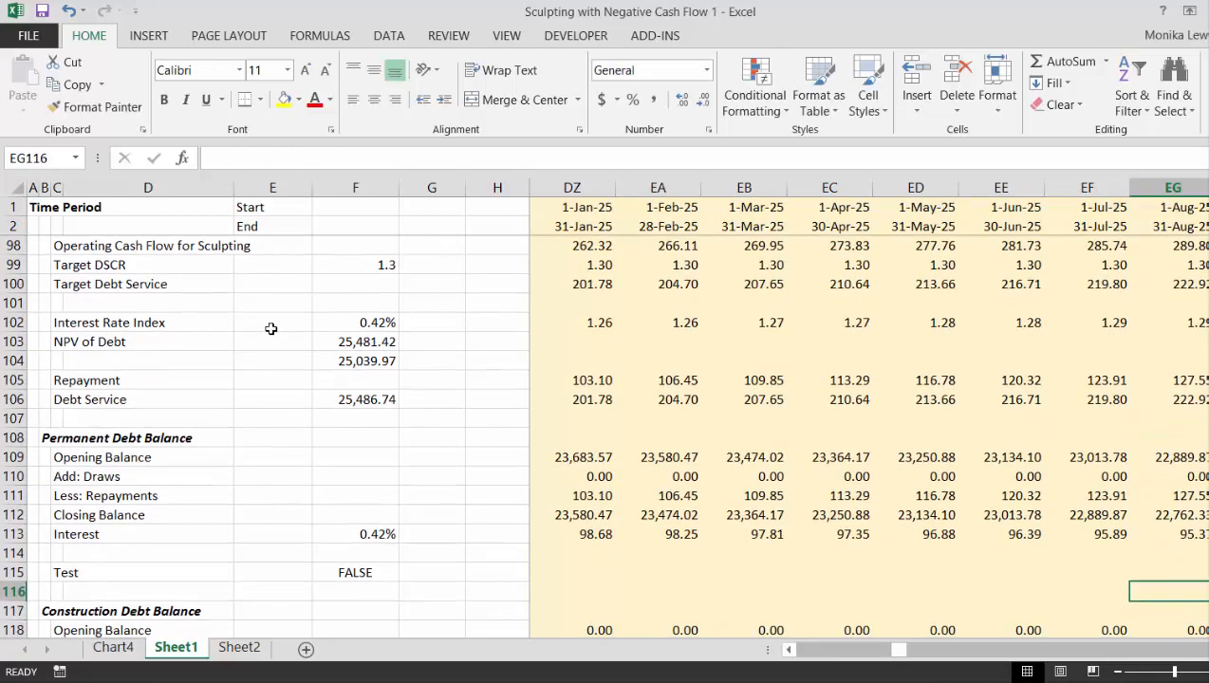
key(Left)
key(Left)
key(Left)
key(Left)
key(Left)
key(Left)
key(Left)
key(Left)
key(Left)
key(Left)
key(Left)
key(Left)
key(Left)
key(Left)
key(Left)
key(Left)
key(Left)
key(Left)
key(Left)
key(Left)
key(Left)
key(Left)
key(Left)
key(Left)
key(Left)
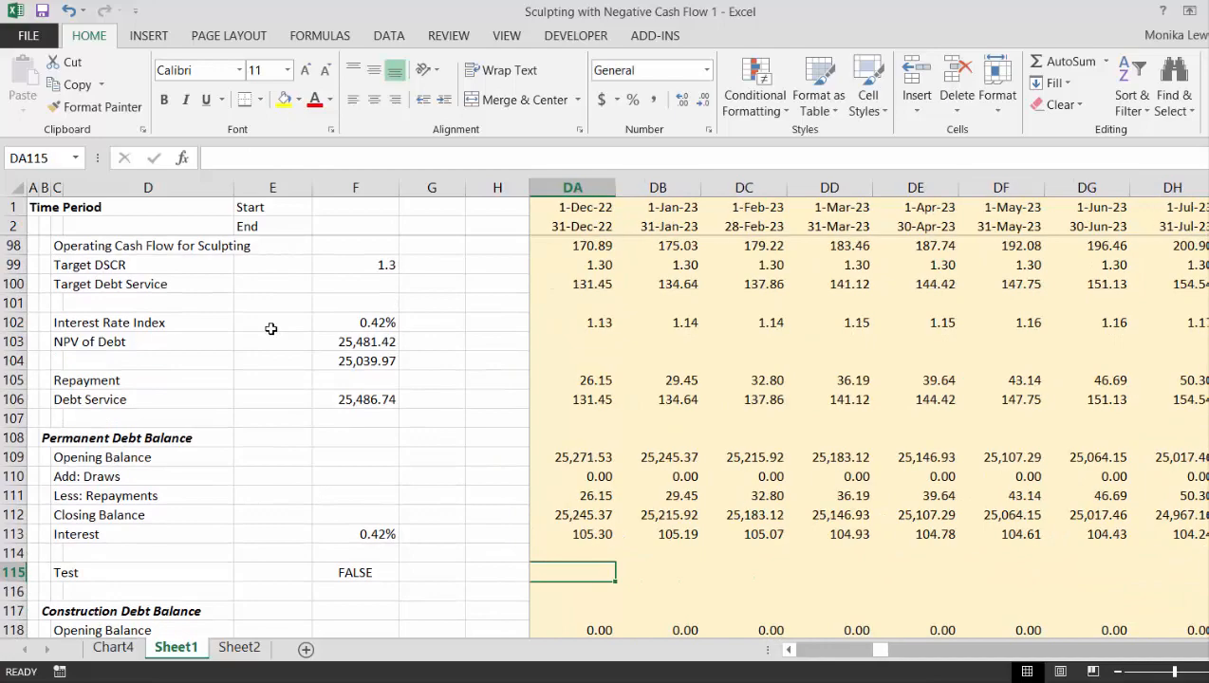
key(Left)
key(Left)
key(Left)
key(Left)
key(Left)
key(Left)
key(Left)
key(Left)
key(Left)
key(Left)
key(Left)
key(Left)
key(Left)
key(Left)
key(Left)
key(Left)
key(Left)
key(Left)
key(Left)
key(Left)
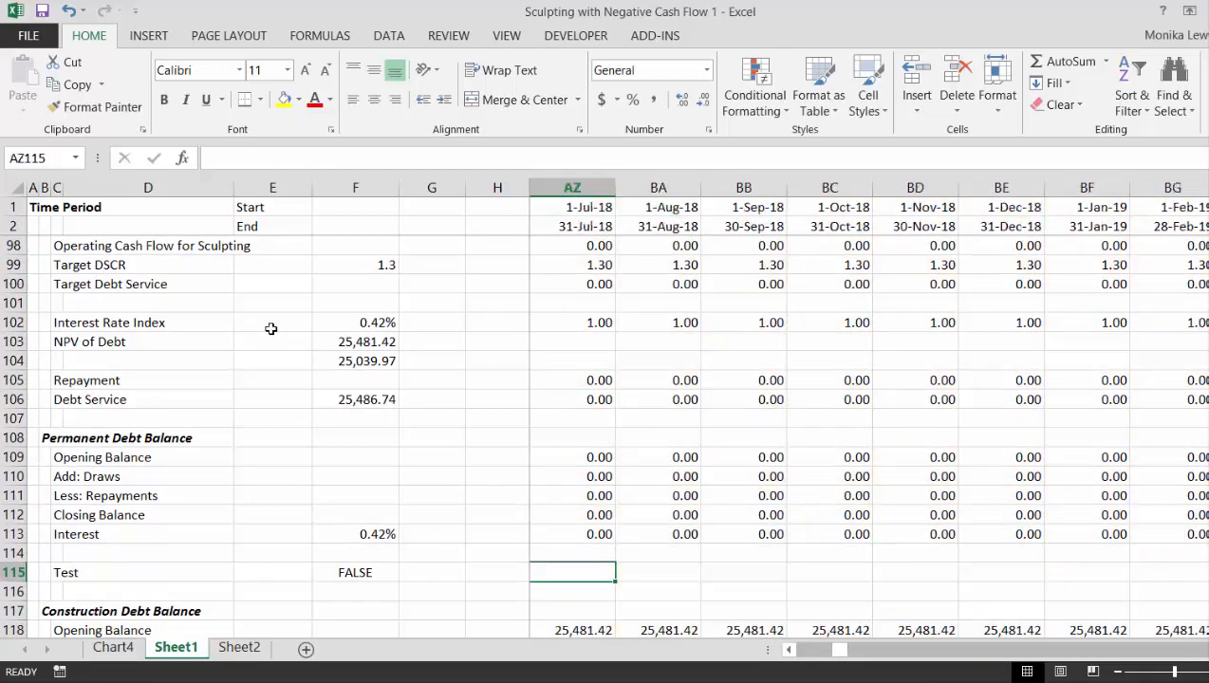
key(Left)
key(Left)
key(Left)
key(Left)
key(Left)
key(Left)
key(Left)
key(Left)
key(Left)
key(Left)
key(Left)
key(Left)
key(Left)
key(Left)
key(Left)
key(Left)
key(Left)
key(Left)
key(Left)
key(Left)
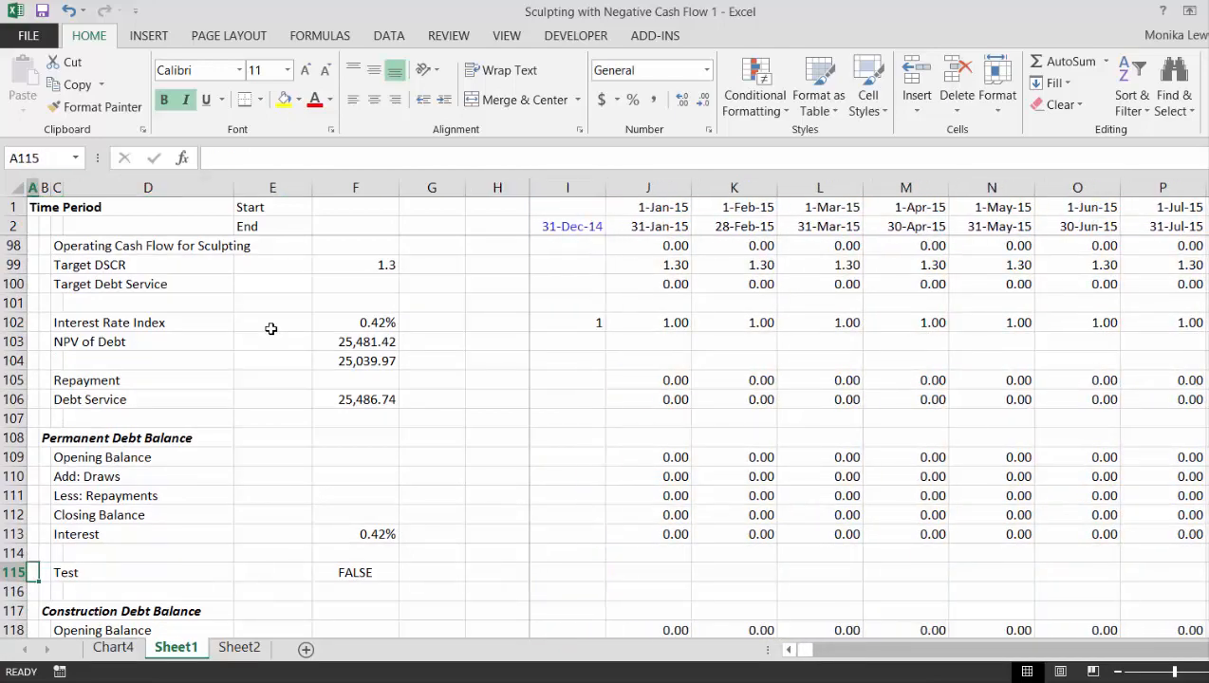
key(Right)
key(Right)
key(Right)
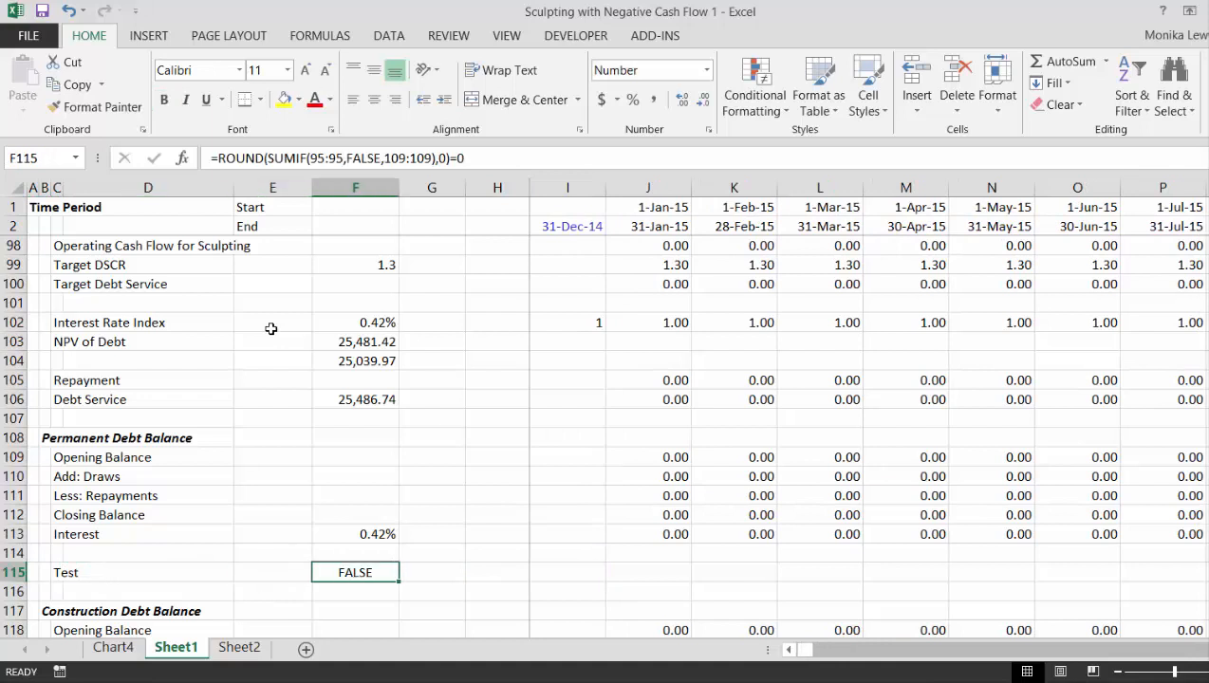
- Examine the Permanent Debt Balance and Debt Service rows from 2015 through the first repayment periods up to December 2022
key(Right)
key(Right)
key(Right)
key(Right)
key(Right)
key(Right)
key(Right)
key(Right)
key(Right)
key(Right)
key(Right)
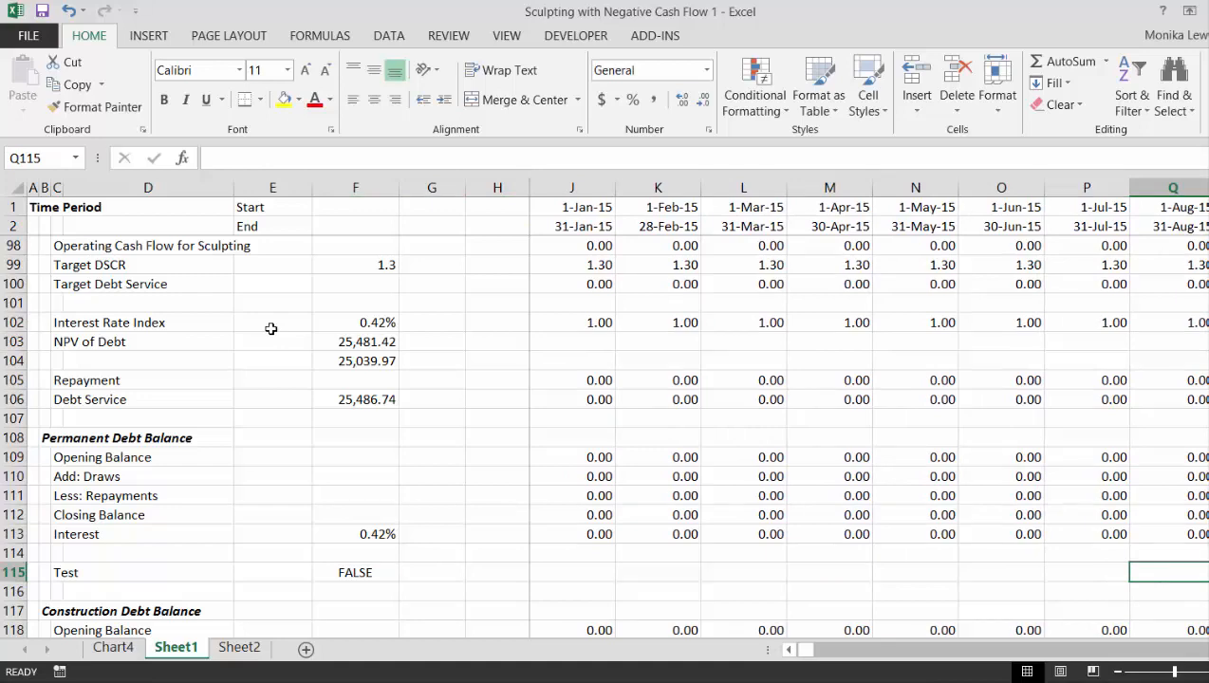
key(Right)
key(Right)
key(Right)
key(Right)
key(Right)
key(Right)
key(Right)
key(Right)
key(Right)
key(Right)
key(Right)
key(Right)
key(Right)
key(Right)
key(Right)
key(Right)
key(Right)
key(Right)
key(Right)
key(Right)
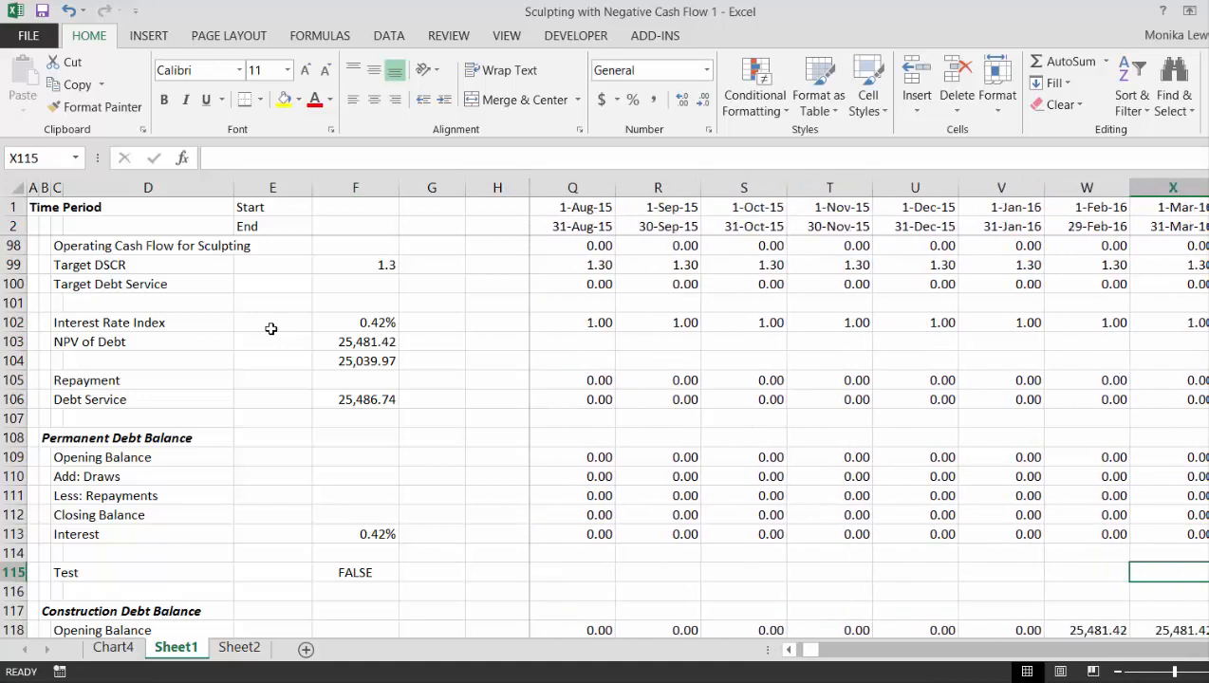
key(Right)
key(Right)
key(Right)
key(Right)
key(Right)
key(Right)
key(Right)
key(Right)
key(Right)
key(Right)
key(Right)
key(Right)
key(Right)
key(Right)
key(Right)
key(Right)
key(Right)
key(Right)
key(Right)
key(Right)
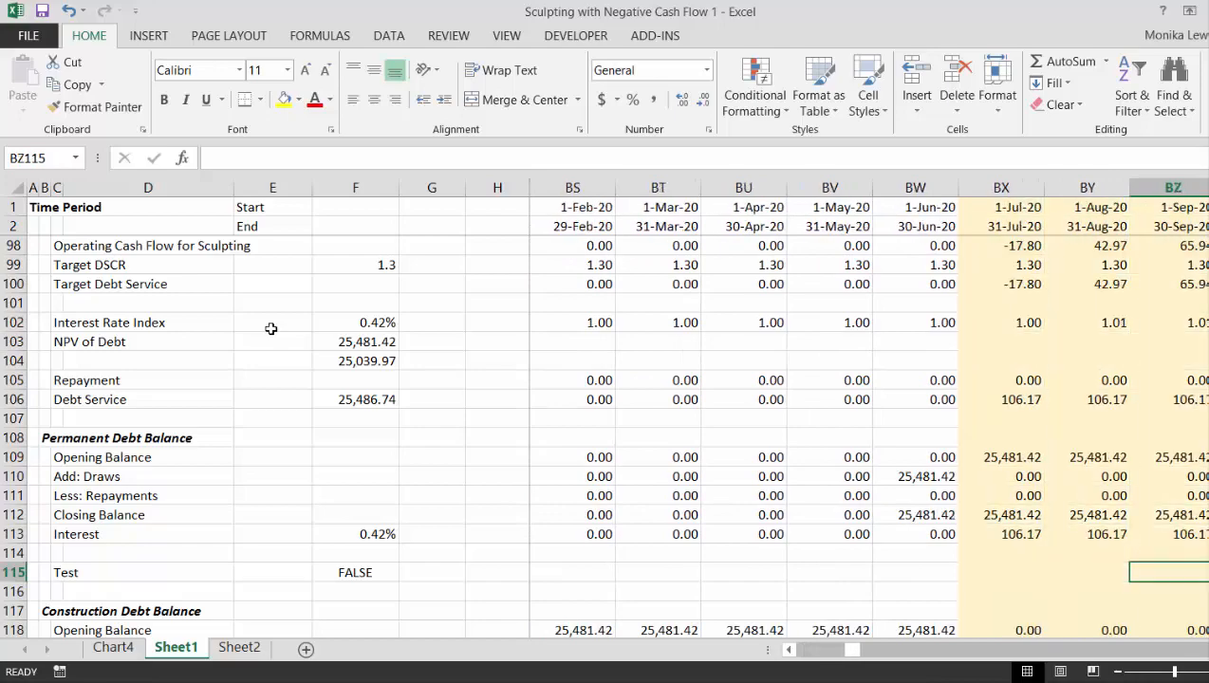
key(Left)
key(Left)
key(Left)
key(Left)
key(Left)
key(Left)
key(Left)
key(Left)
key(Left)
key(Left)
key(Left)
key(Left)
key(Left)
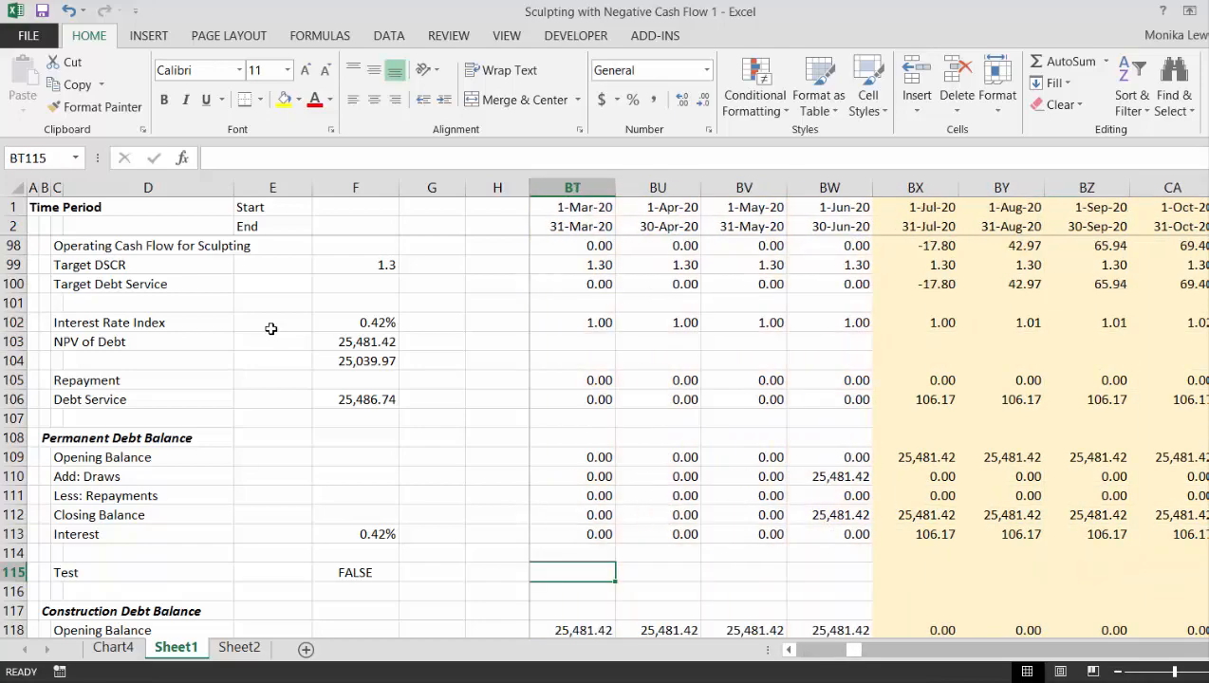
key(Right)
key(Right)
key(Right)
key(Right)
key(Right)
key(Right)
key(Right)
key(Right)
key(Right)
key(Right)
key(Right)
key(Right)
key(Right)
key(Right)
key(Right)
key(Right)
key(Right)
key(Right)
key(Right)
key(Right)
- Trace the Permanent Debt Balance to the end of the repayment period and examine the closing balance around June 2035
key(Right)
key(Right)
key(Right)
key(Right)
key(Right)
key(Right)
key(Right)
key(Right)
key(Right)
key(Right)
key(Right)
key(Right)
key(Right)
key(Right)
key(Right)
key(Right)
key(Right)
key(Right)
key(Right)
key(Right)
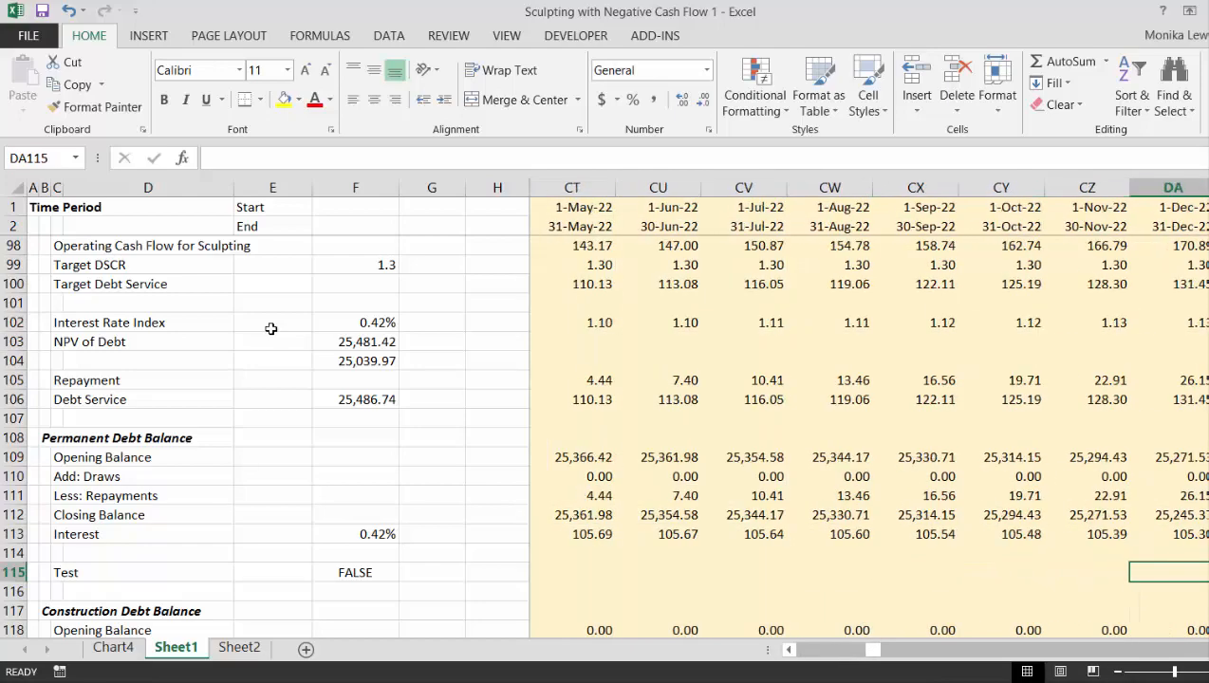
key(Right)
key(Right)
key(Right)
key(Right)
key(Right)
key(Right)
key(Right)
key(Right)
key(Right)
key(Right)
key(Right)
key(Right)
key(Right)
key(Right)
key(Right)
key(Right)
key(Right)
key(Right)
key(Right)
key(Right)
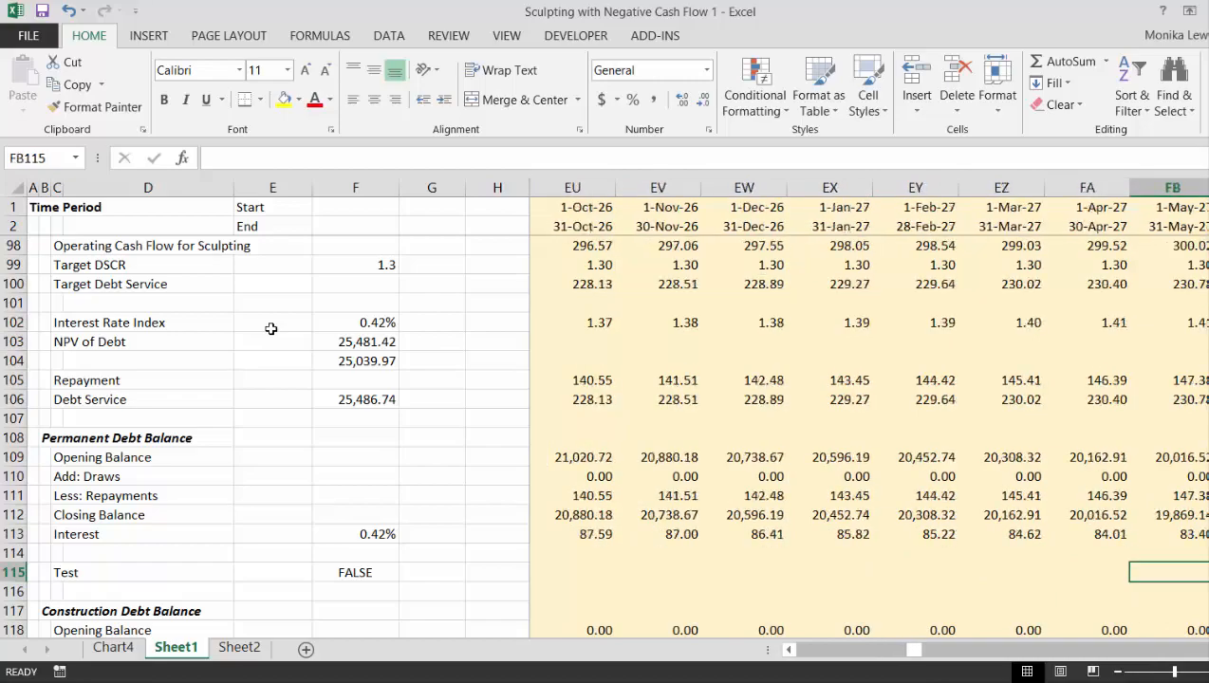
key(Right)
key(Right)
key(Right)
key(Right)
key(Right)
key(Right)
key(Right)
key(Right)
key(Right)
key(Right)
key(Right)
key(Right)
key(Right)
key(Right)
key(Right)
key(Right)
key(Right)
key(Right)
key(Right)
key(Right)
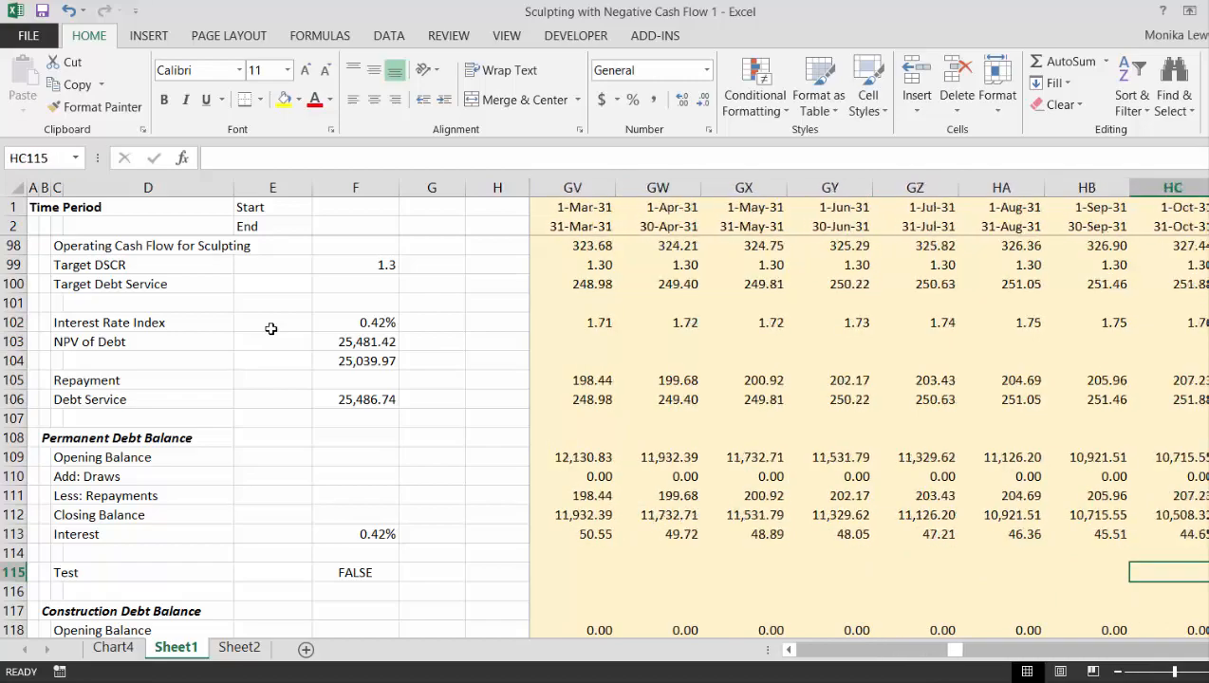
key(Right)
key(Right)
key(Right)
key(Right)
key(Right)
key(Right)
key(Right)
key(Right)
key(Right)
key(Right)
key(Right)
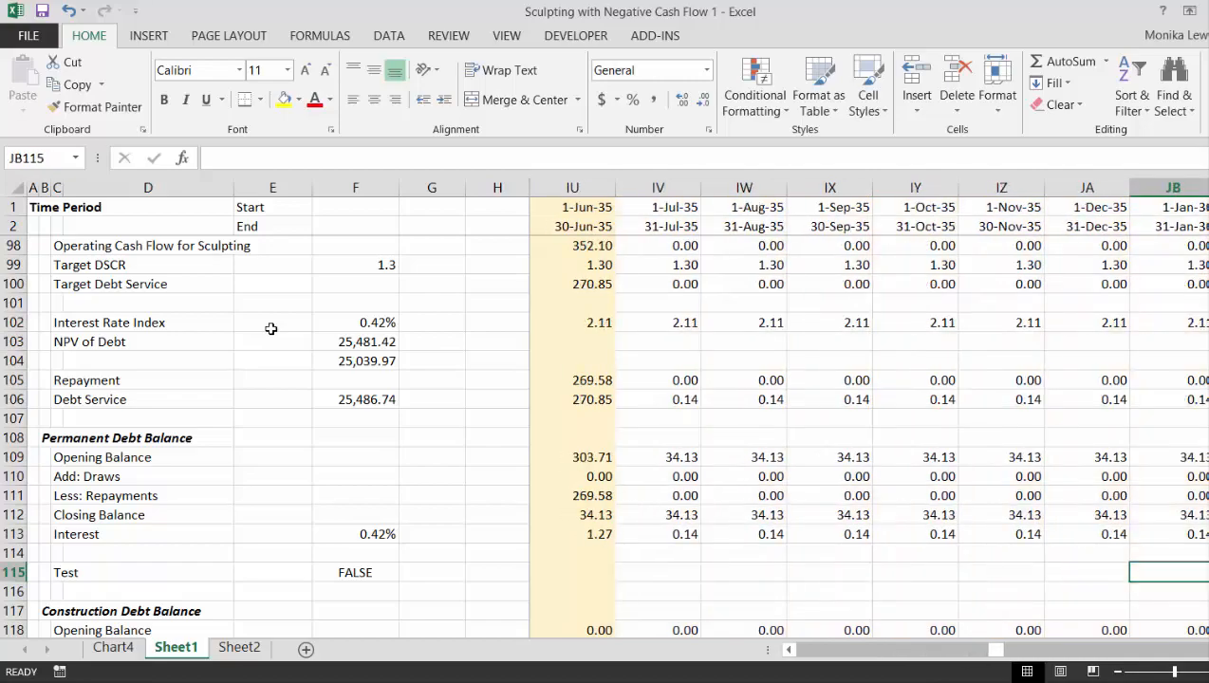
key(Left)
key(Left)
key(Left)
key(Left)
key(Left)
key(Left)
key(Left)
key(Left)
key(Left)
key(Left)
key(Left)
key(Right)
key(Right)
key(Right)
key(Right)
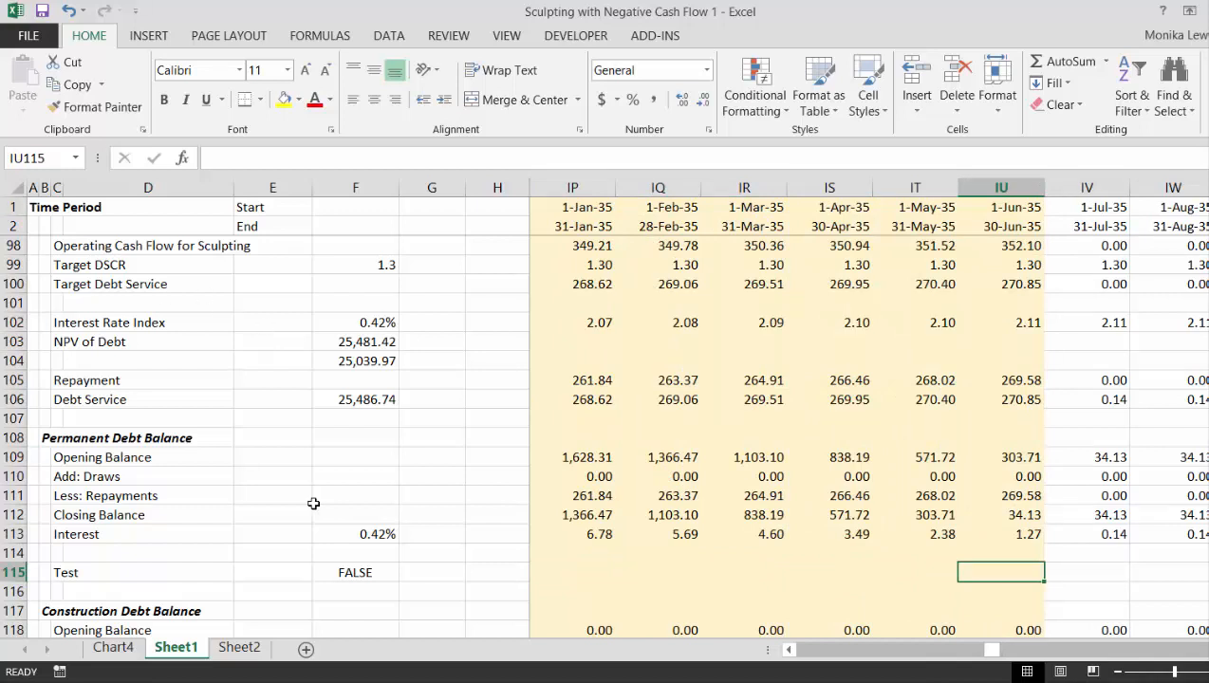
- Compare the present value of debt service in F106 with the NPV of Debt figures in F103 and F104
click(367, 419)
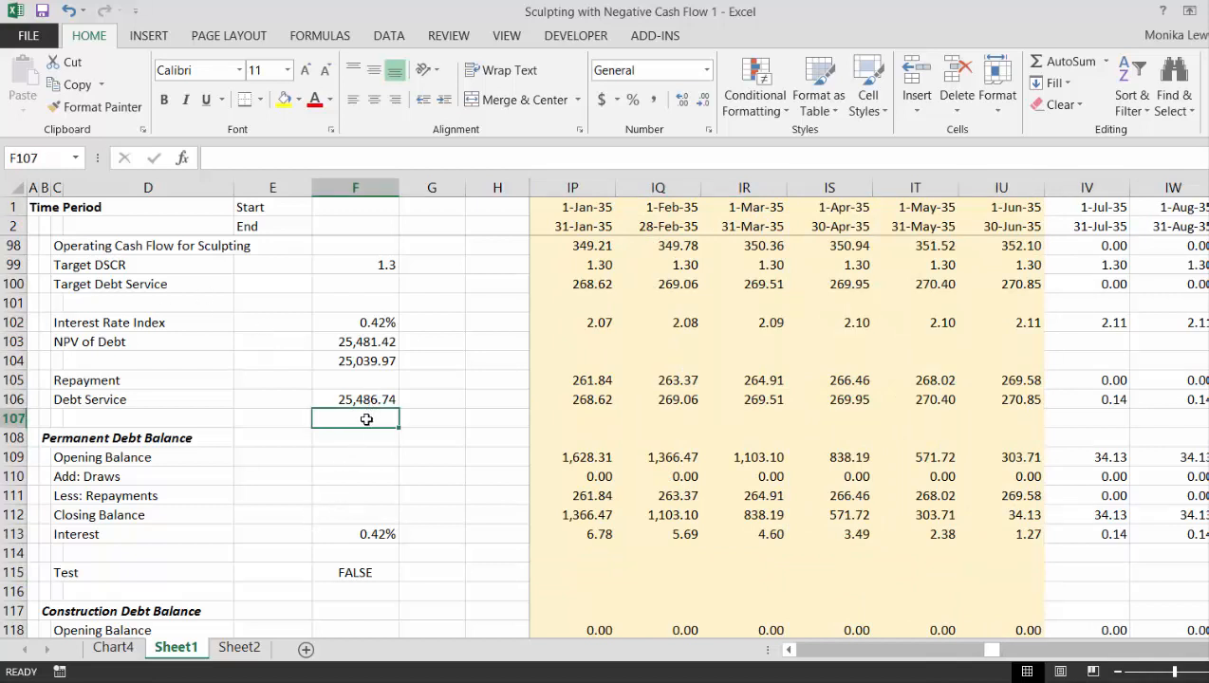
key(Up)
key(Up)
key(Up)
key(Up)
key(Up)
key(Down)
key(Down)
key(Down)
key(Down)
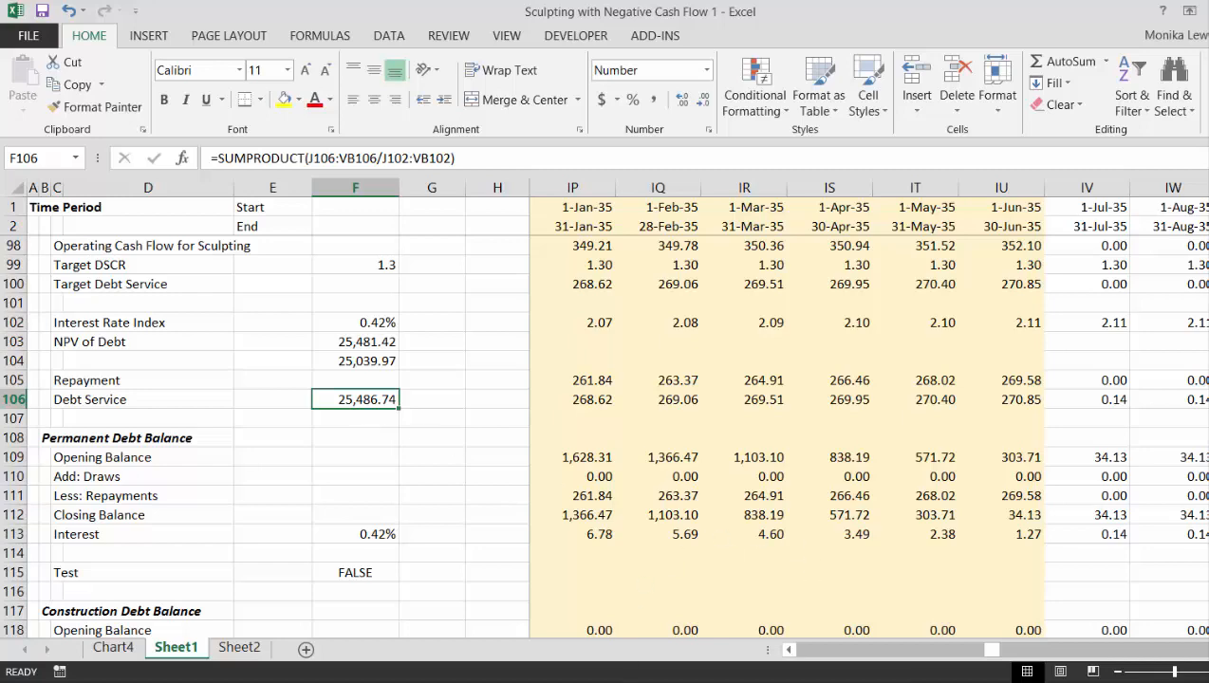
key(F10)
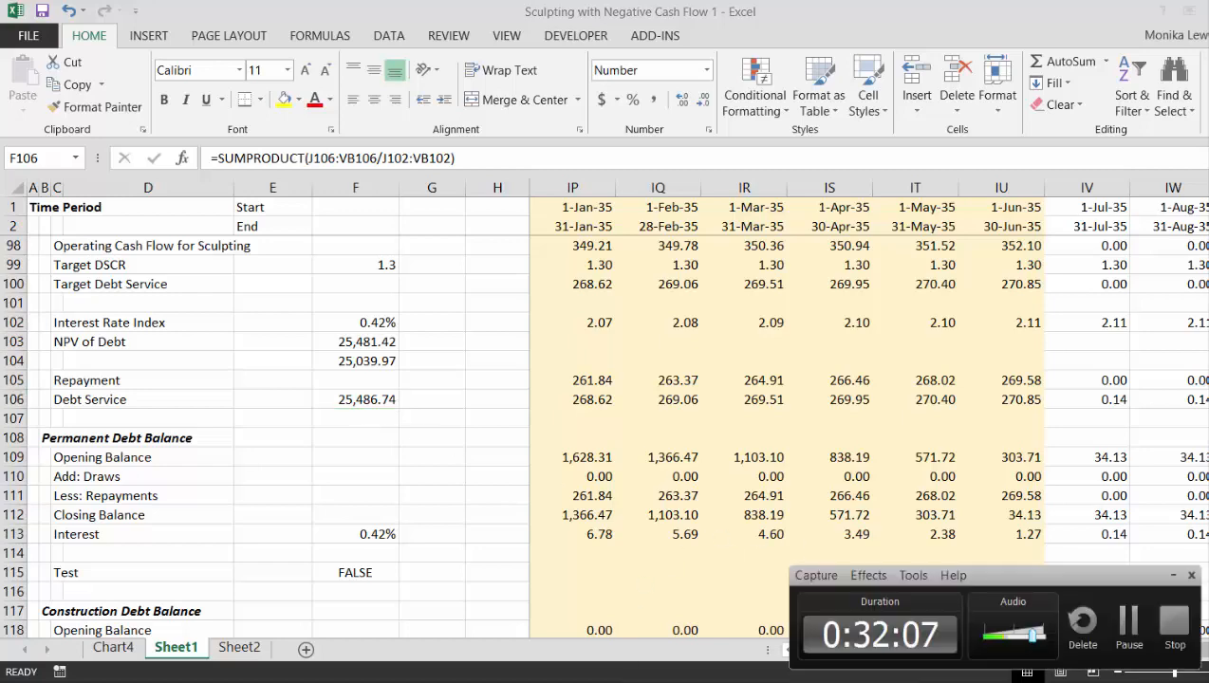
click(1129, 626)
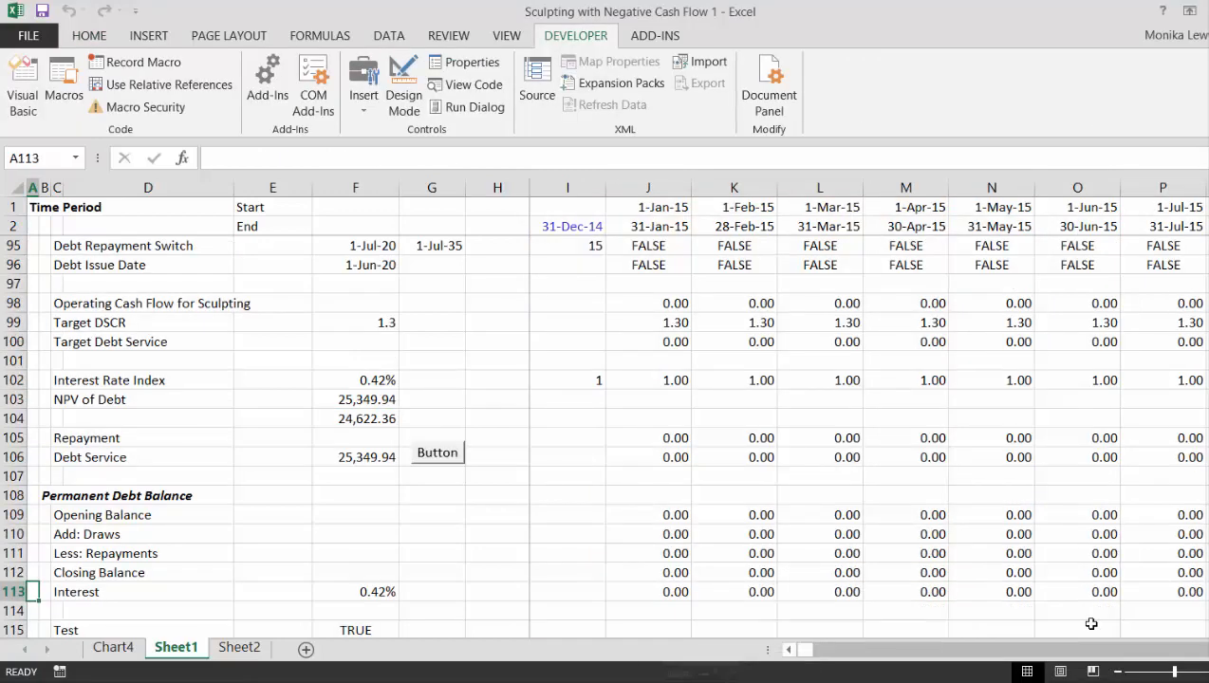
- Inspect the present value formula in F106 and the hard-coded NPV of Debt value in F103
click(338, 488)
key(Up)
key(Up)
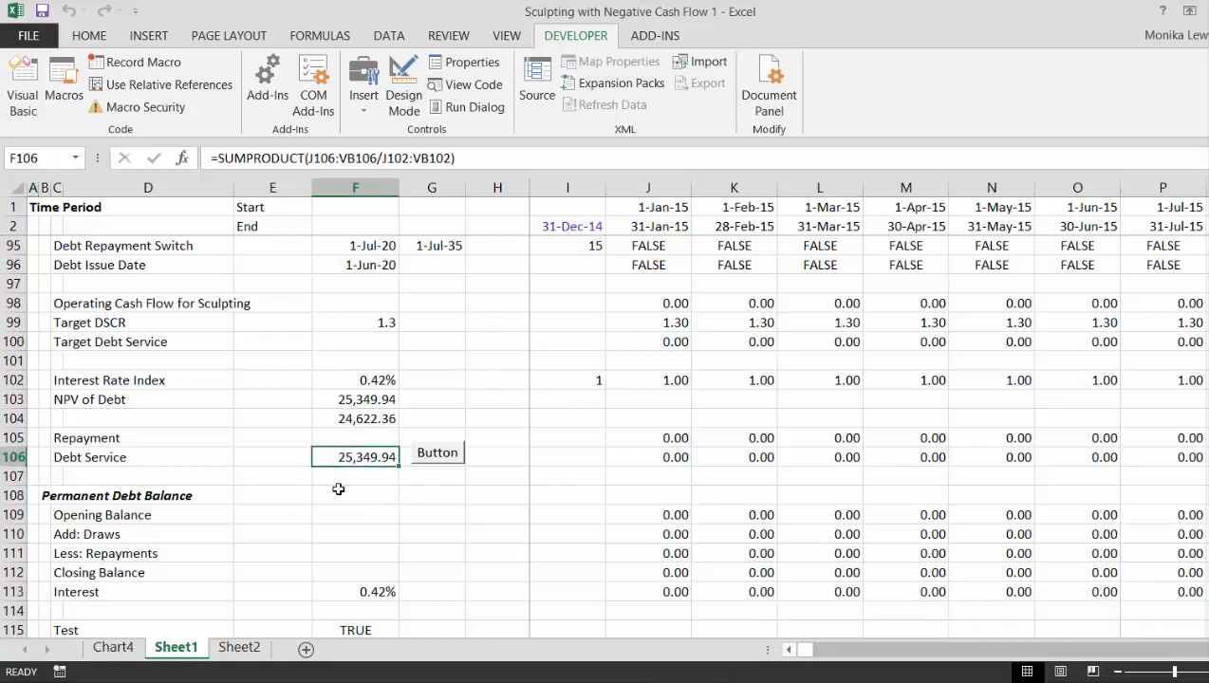
key(F2)
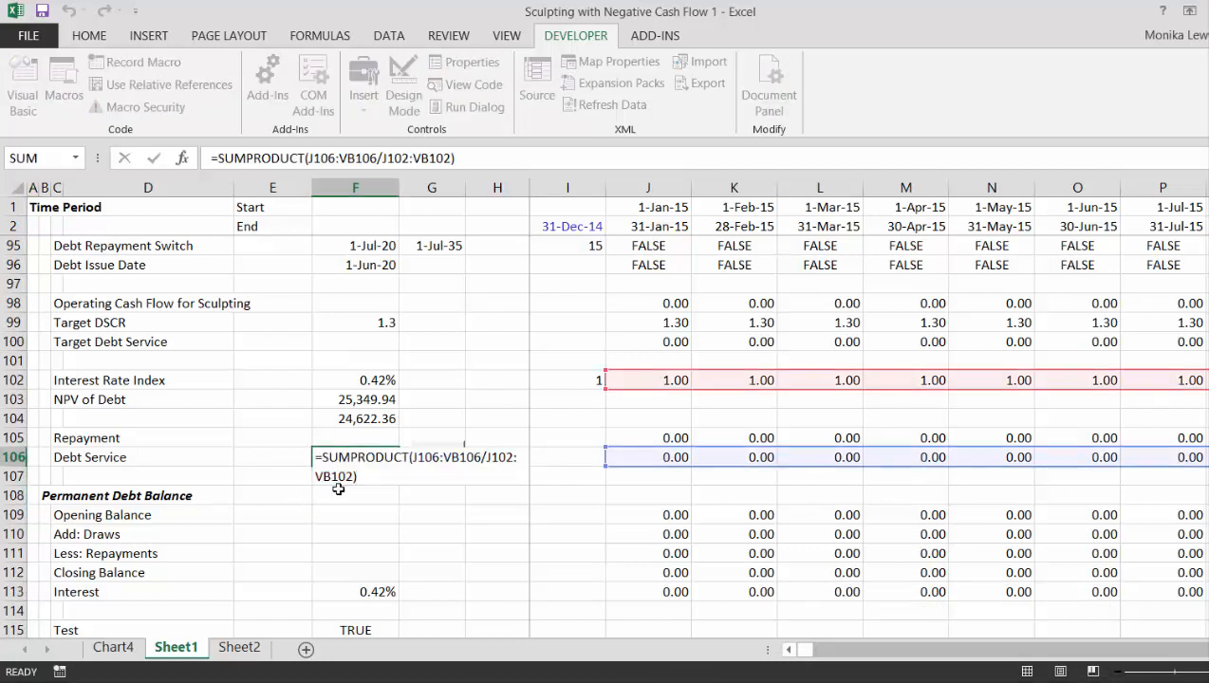
key(Return)
key(Up)
key(Up)
key(Up)
key(Up)
key(F2)
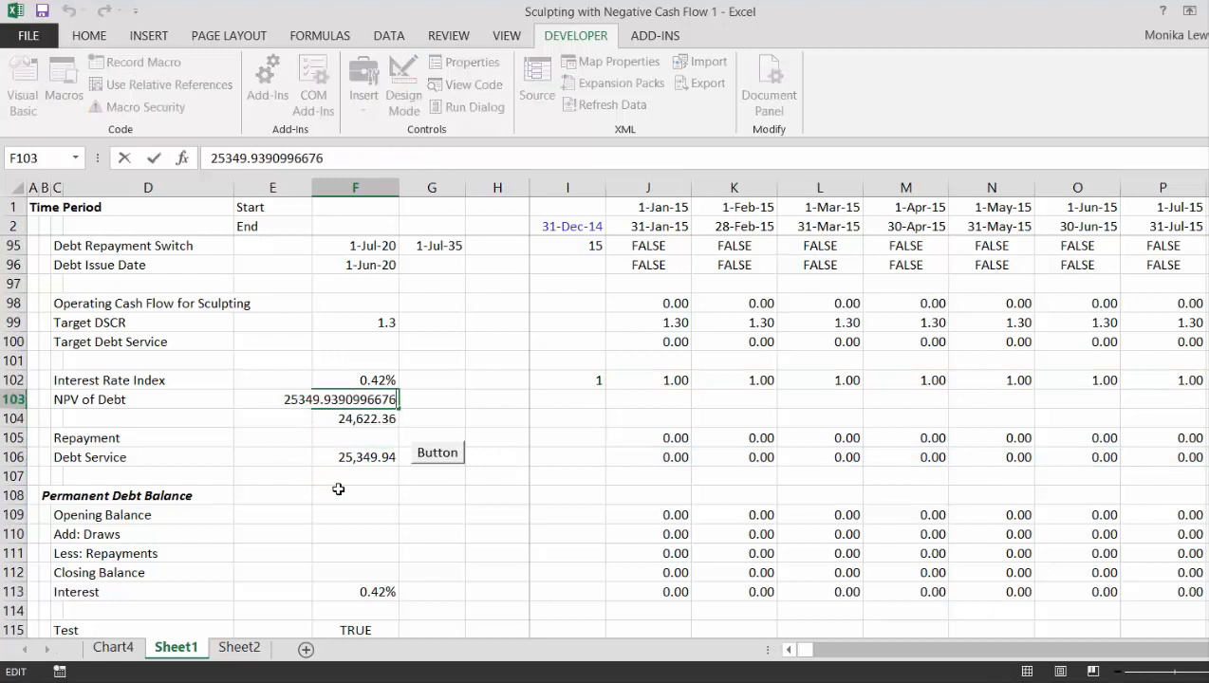
key(Return)
key(Up)
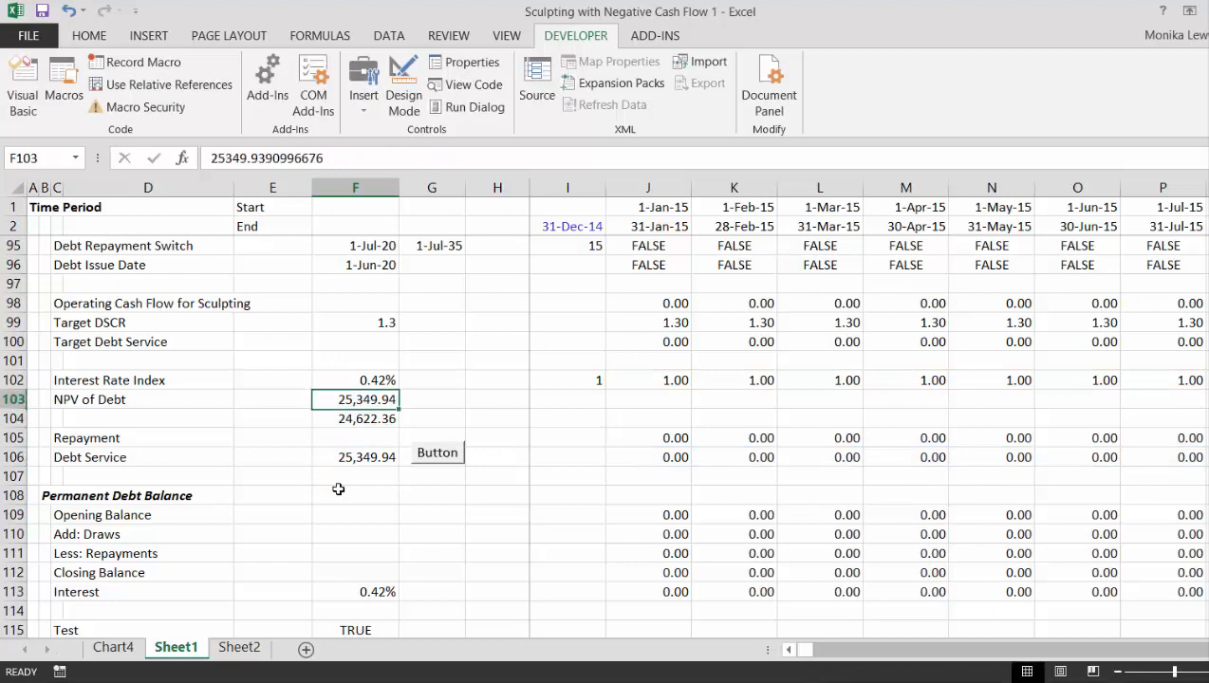
- Run the macro assigned to the worksheet button beside the Debt Service value in F106
click(435, 454)
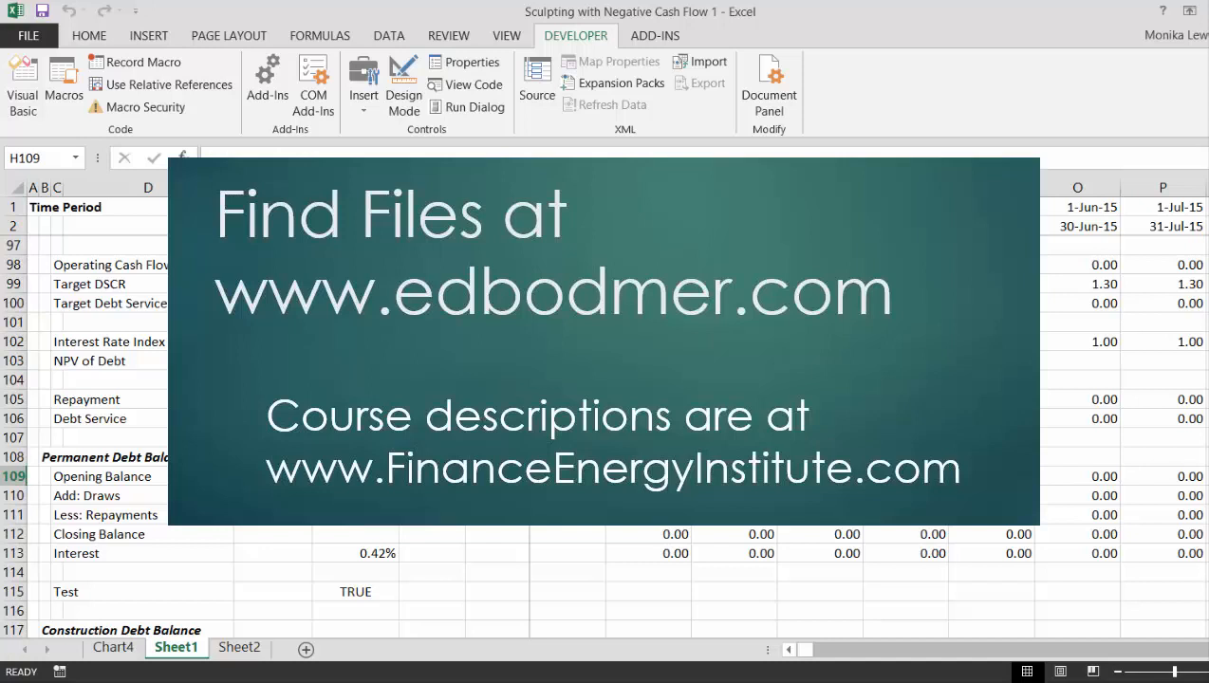
- Compare Debt Service in row 106 with Target Debt Service in row 100 from the 2020 debt issue through December 2027
key(Up)
key(Up)
key(Up)
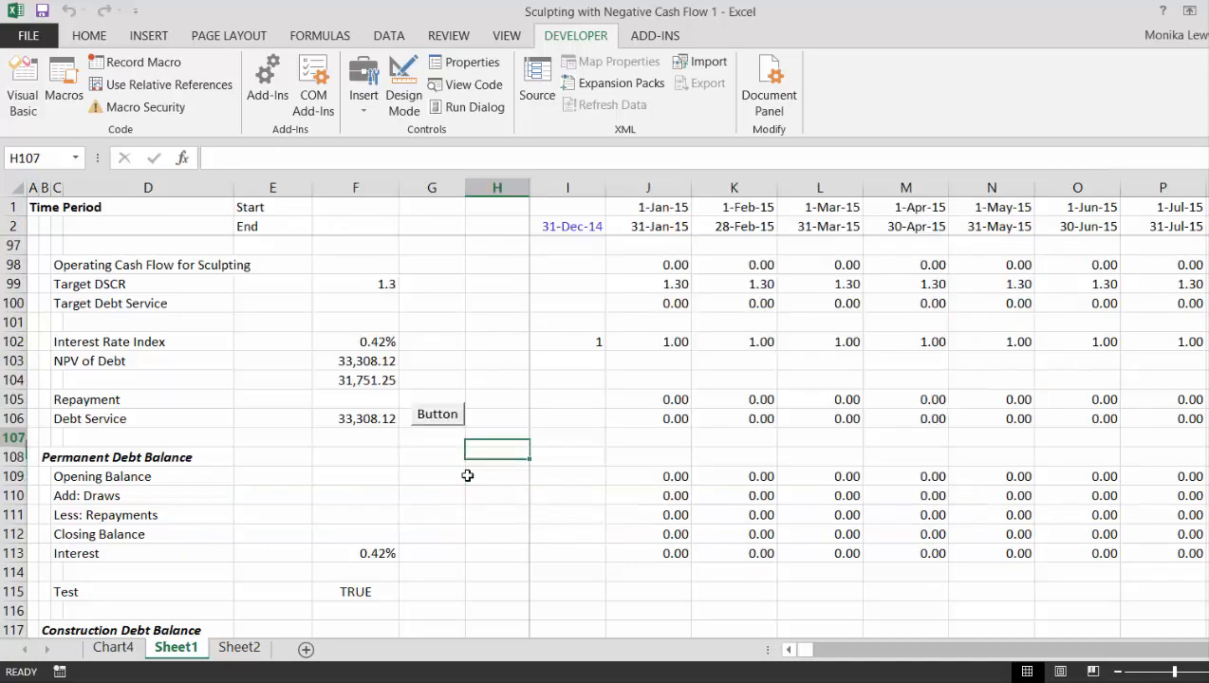
key(Right)
key(Right)
key(Right)
key(Right)
key(Right)
key(Right)
key(Right)
key(Right)
key(Right)
key(Right)
key(Right)
key(Right)
key(Right)
key(Right)
key(Right)
key(Right)
key(Right)
key(Right)
key(Right)
key(Right)
key(Right)
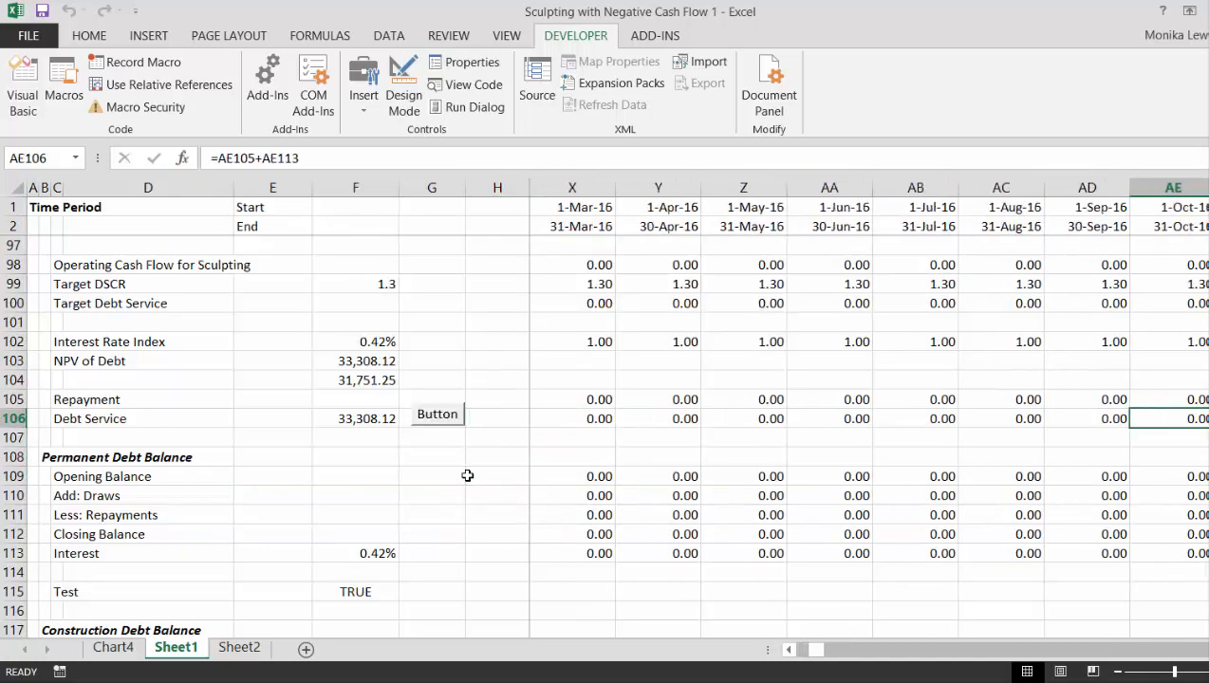
key(Right)
key(Right)
key(Right)
key(Right)
key(Right)
key(Right)
key(Right)
key(Right)
key(Right)
key(Right)
key(Right)
key(Right)
key(Right)
key(Right)
key(Right)
key(Right)
key(Right)
key(Right)
key(Right)
key(Right)
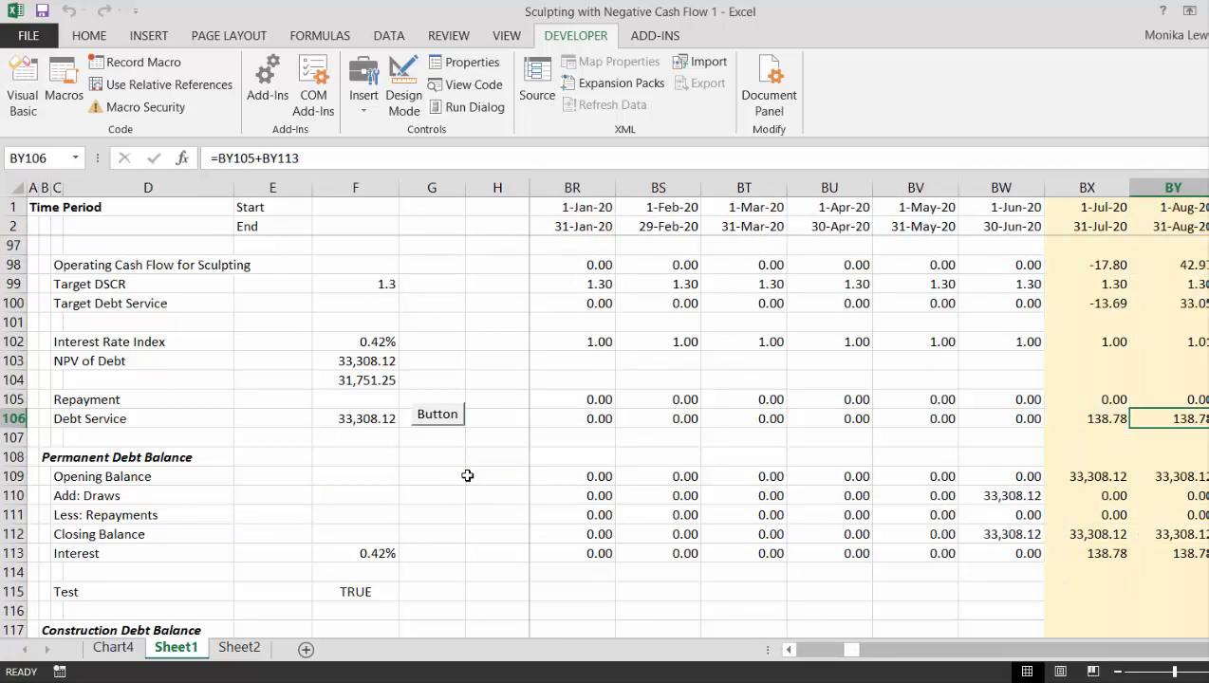
key(Left)
key(Left)
key(Left)
key(Left)
key(Left)
key(Left)
key(Left)
key(Left)
key(Left)
key(Left)
key(Left)
key(Left)
key(Left)
key(Left)
key(Left)
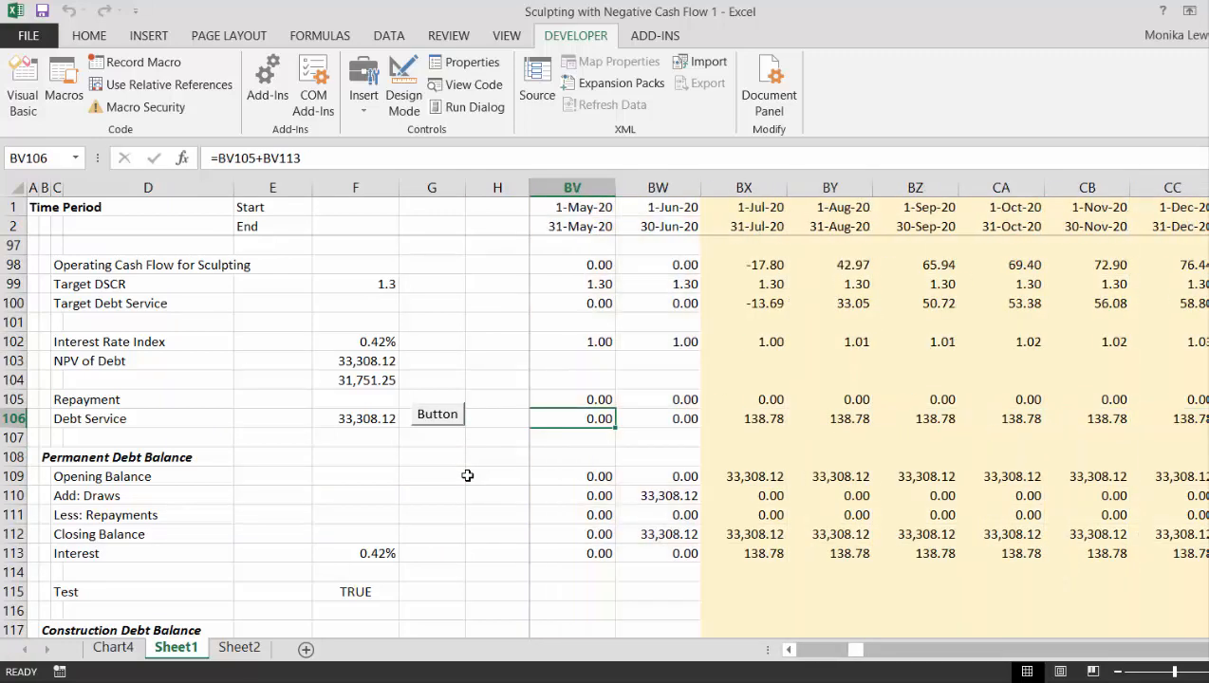
key(Right)
key(Right)
key(Right)
key(Right)
key(Right)
key(Right)
key(Right)
key(Right)
key(Right)
key(Right)
key(Right)
key(Right)
key(Right)
key(Right)
key(Right)
key(Right)
key(Right)
key(Right)
key(Right)
key(Right)
key(Right)
key(Right)
key(Right)
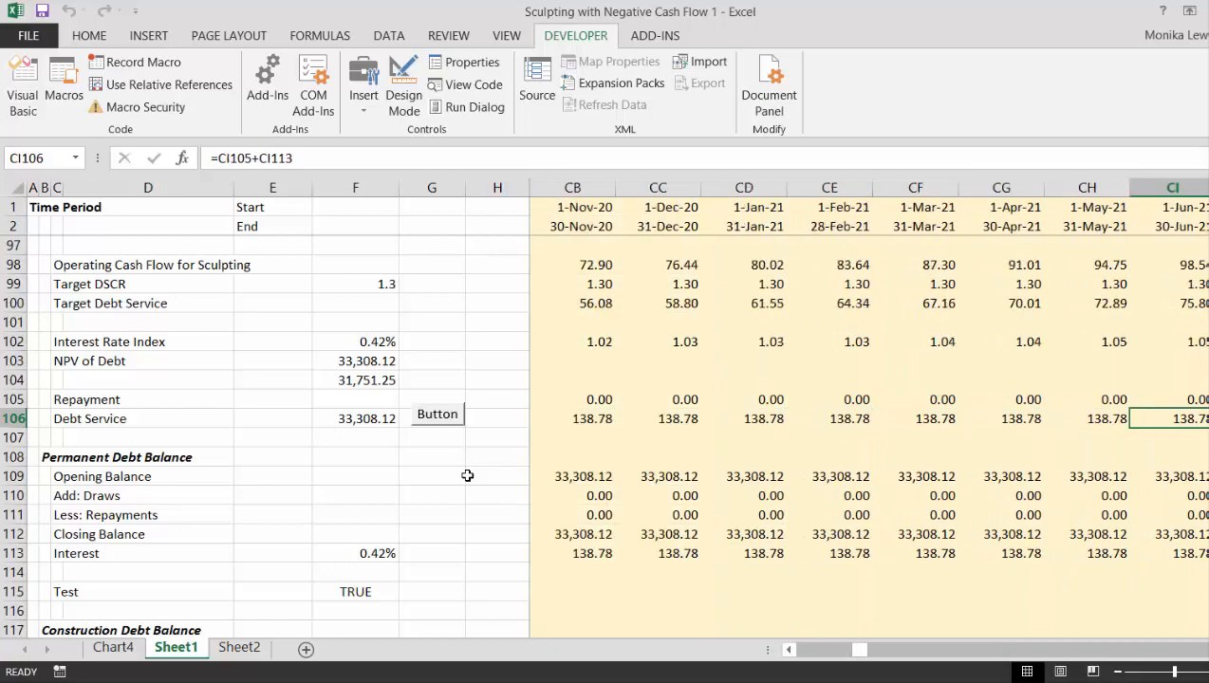
key(Right)
key(Right)
key(Right)
key(Right)
key(Right)
key(Right)
key(Right)
key(Right)
key(Right)
key(Right)
key(Right)
key(Right)
key(Right)
key(Right)
key(Right)
key(Right)
key(Right)
key(Right)
key(Right)
key(Right)
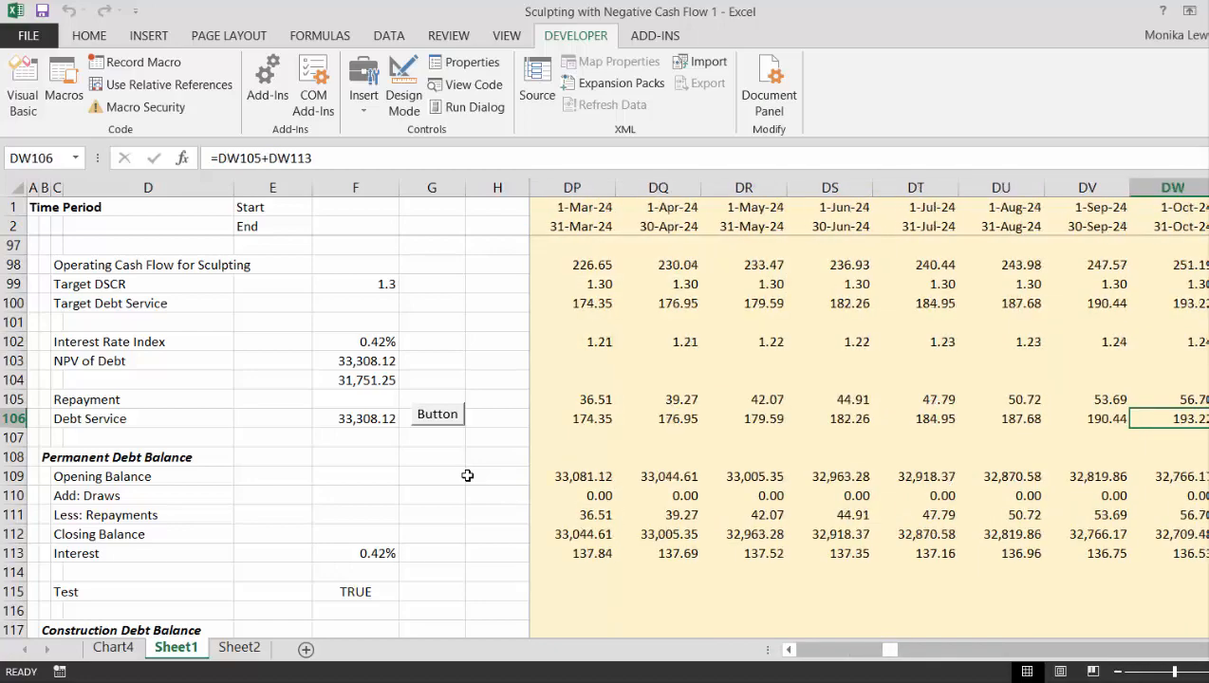
key(Right)
key(Right)
key(Right)
key(Right)
key(Right)
key(Right)
key(Right)
key(Right)
key(Right)
key(Right)
key(Right)
key(Right)
key(Right)
key(Right)
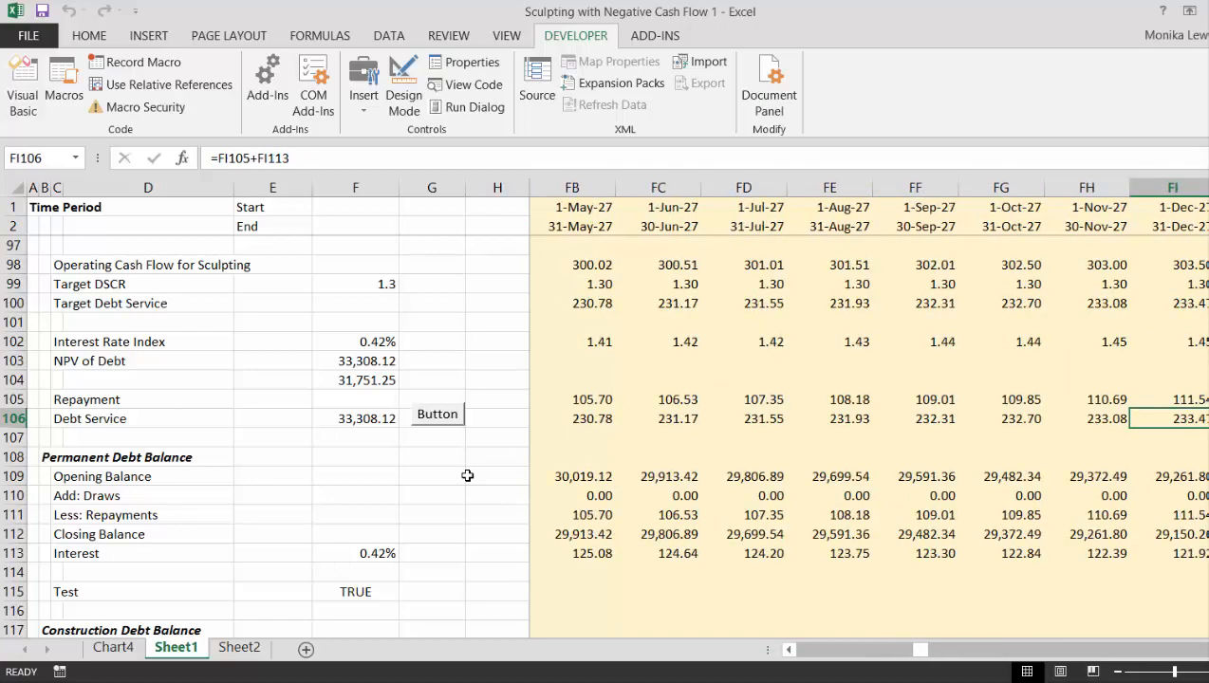
- Trace Repayment and Debt Service in rows 105 and 106 back from 2027 to the first repayment periods in 2020
key(Left)
key(Left)
key(Left)
key(Left)
key(Left)
key(Left)
key(Left)
key(Left)
key(Left)
key(Left)
key(Left)
key(Left)
key(Left)
key(Left)
key(Left)
key(Left)
key(Left)
key(Left)
key(Left)
key(Left)
key(Left)
key(Left)
key(Left)
key(Left)
key(Left)
key(Left)
key(Left)
key(Left)
key(Left)
key(Left)
key(Left)
key(Left)
key(Left)
key(Left)
key(Left)
key(Left)
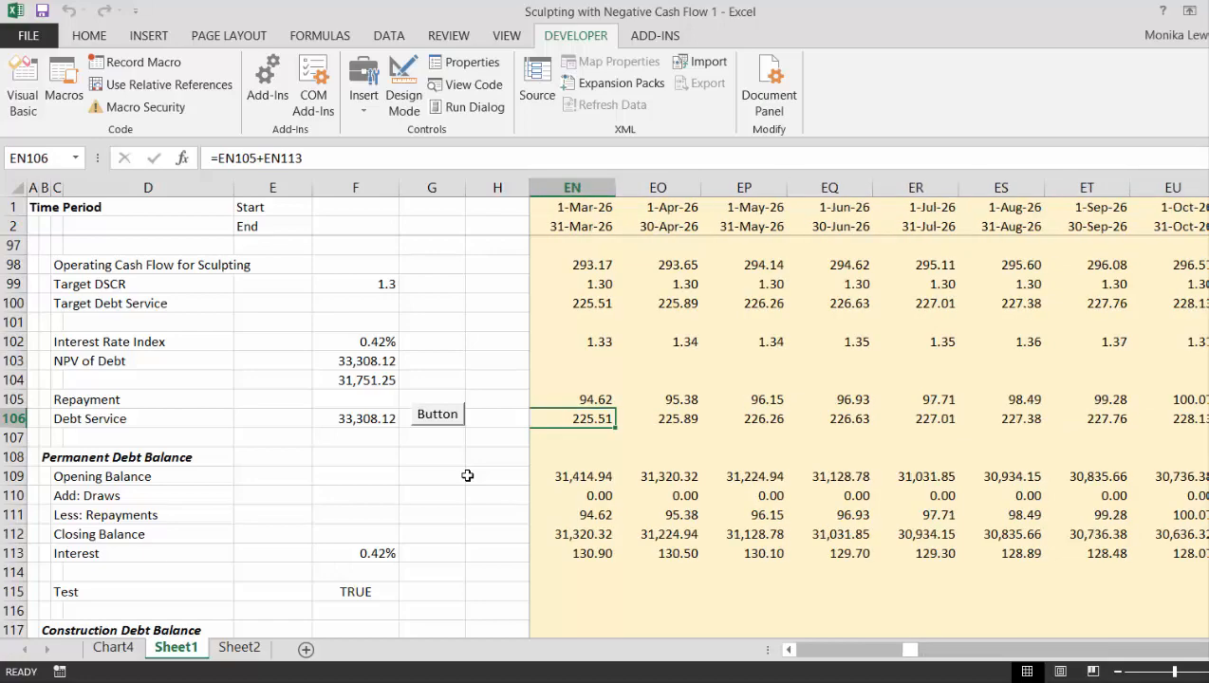
key(Left)
key(Left)
key(Left)
key(Left)
key(Left)
key(Left)
key(Left)
key(Left)
key(Left)
key(Left)
key(Left)
key(Left)
key(Left)
key(Left)
key(Left)
key(Left)
key(Left)
key(Left)
key(Left)
key(Left)
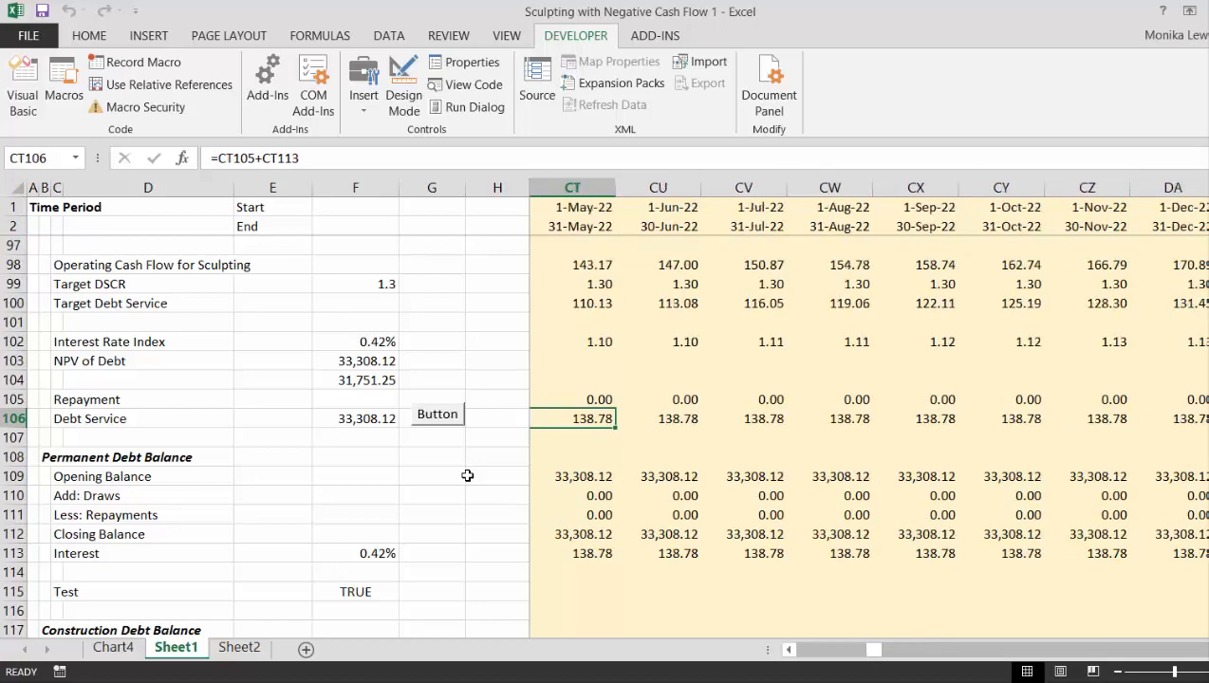
key(Left)
key(Left)
key(Left)
key(Left)
key(Left)
key(Left)
key(Left)
key(Left)
key(Left)
key(Left)
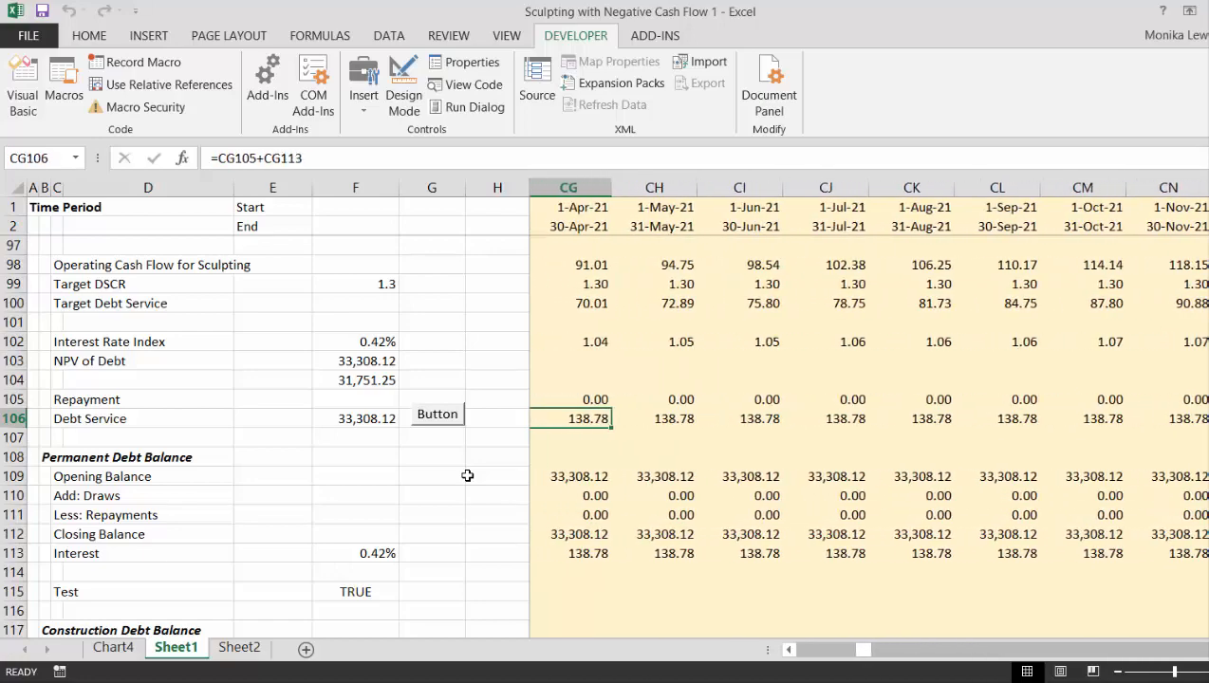
key(Left)
key(Left)
key(Left)
key(Left)
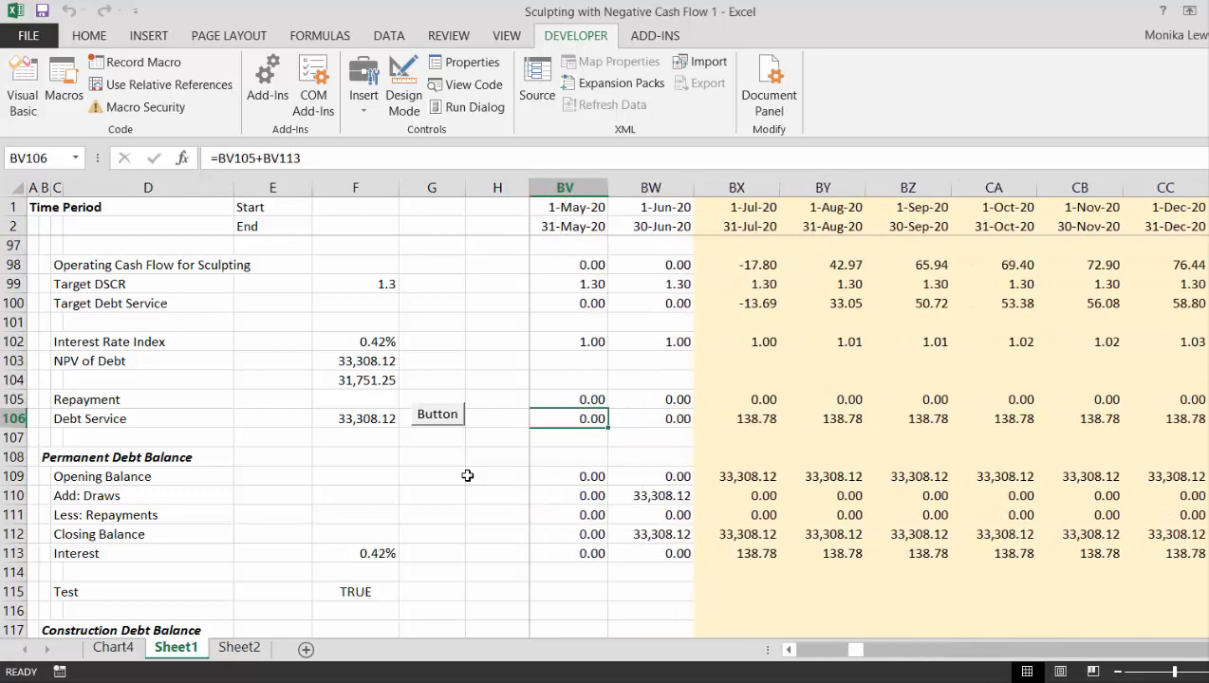
key(Right)
key(Right)
key(Right)
key(Right)
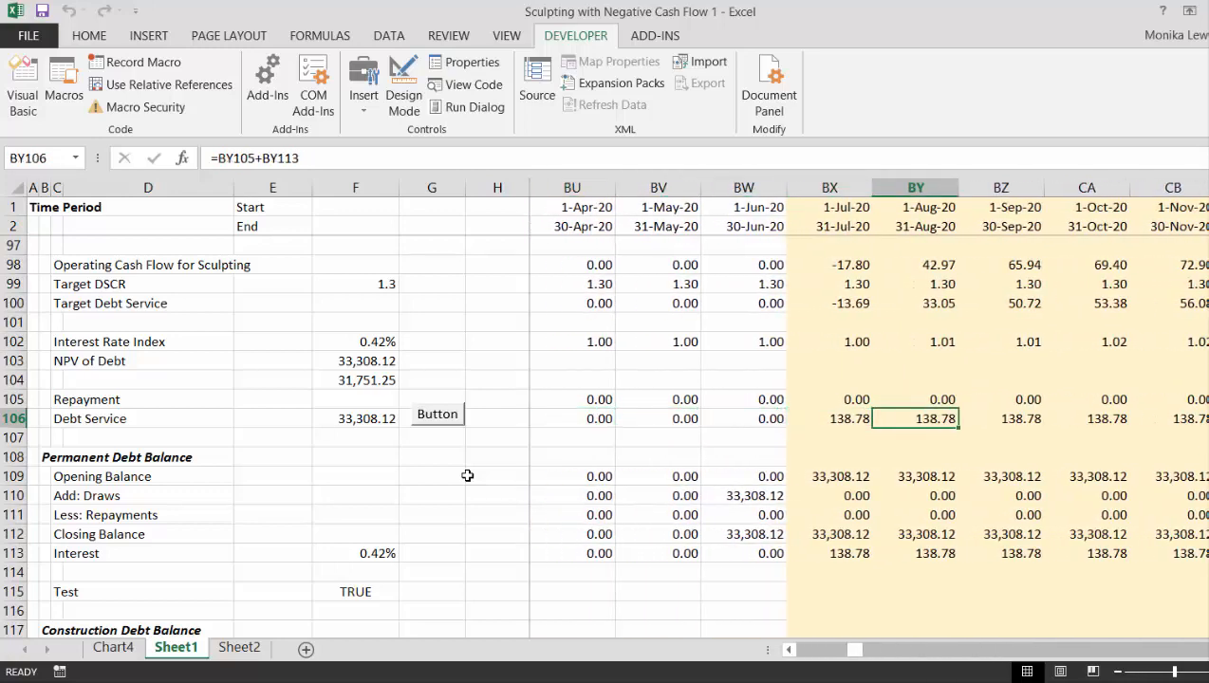
- Examine Cash Flow After Financing in row 86 and New Equity Issued for Negative Cash Flow in row 88 for July and August 2020
key(Up)
key(Left)
key(Up)
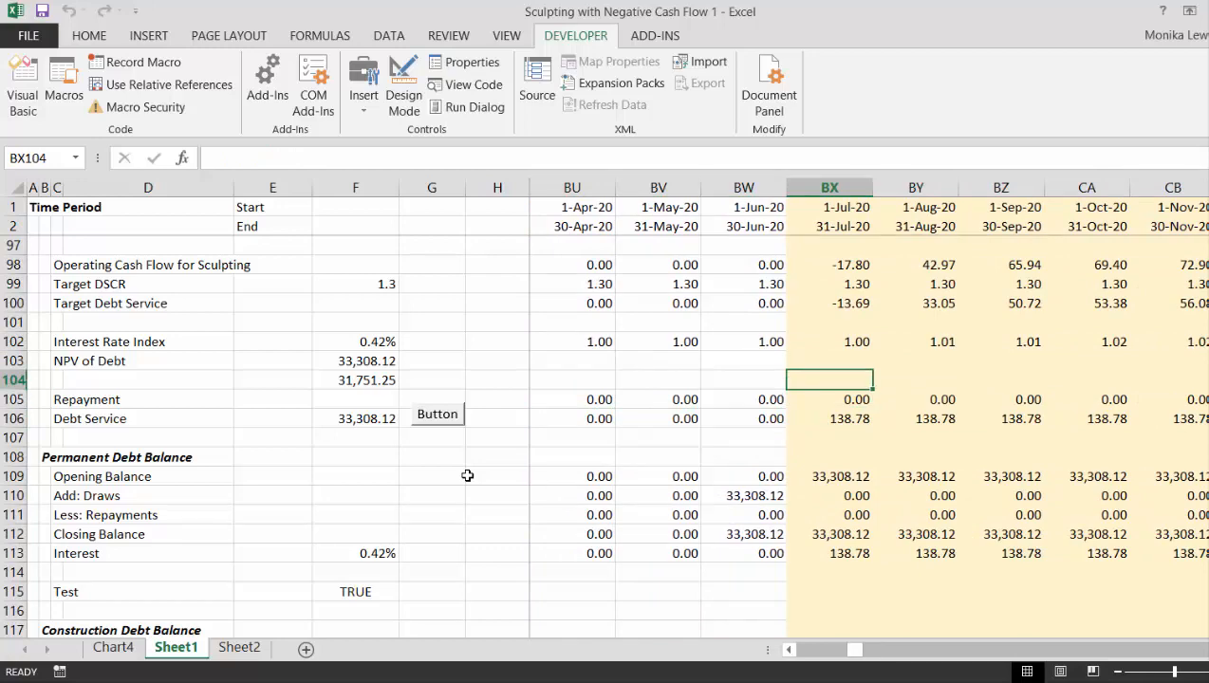
key(Up)
key(Up)
key(Up)
key(Up)
key(Up)
key(Up)
key(Up)
key(Up)
key(Up)
key(Up)
key(Up)
key(Up)
key(Up)
key(Up)
key(Up)
key(Up)
key(Up)
key(Up)
key(Up)
key(Down)
key(Down)
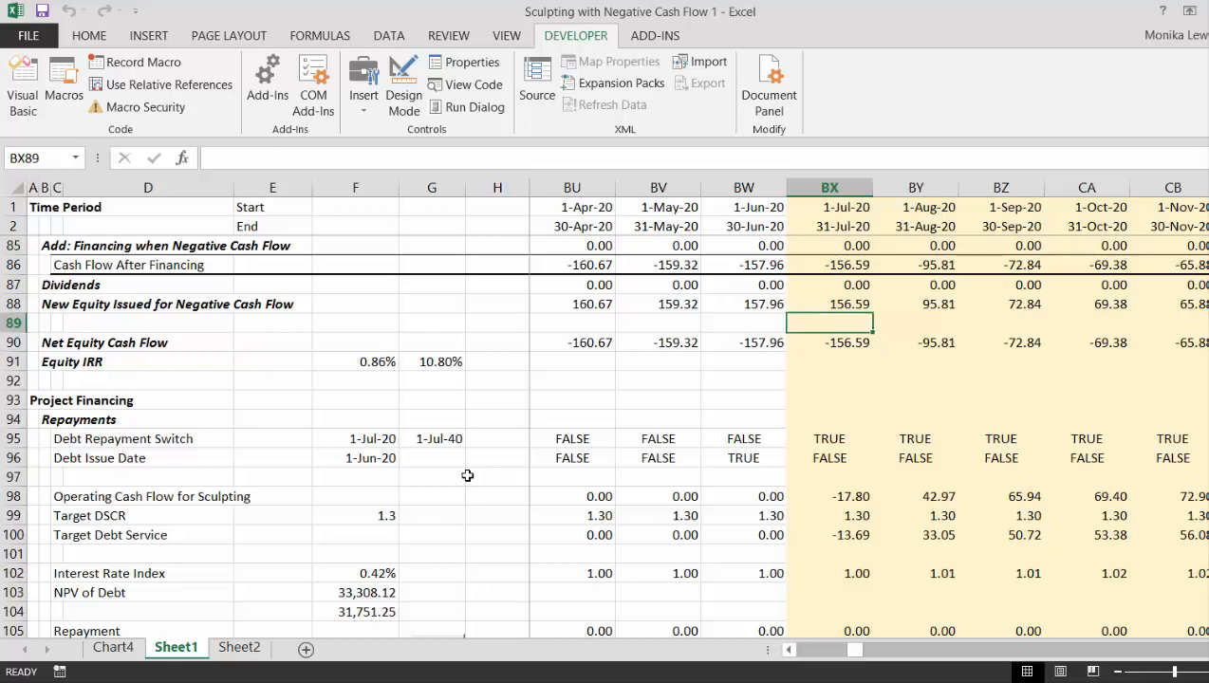
key(Up)
key(Up)
key(Up)
key(Up)
key(Up)
key(Up)
key(Up)
key(Up)
key(Up)
key(Down)
key(Down)
key(Down)
key(Down)
key(Down)
key(Down)
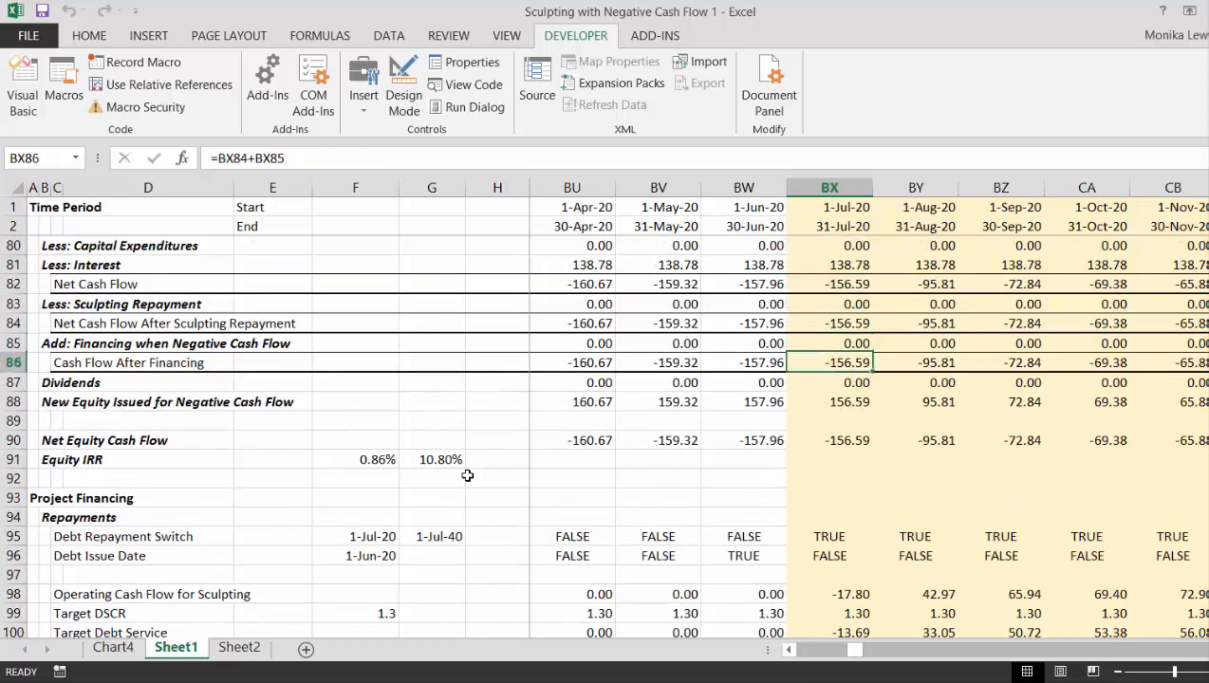
key(Down)
key(Down)
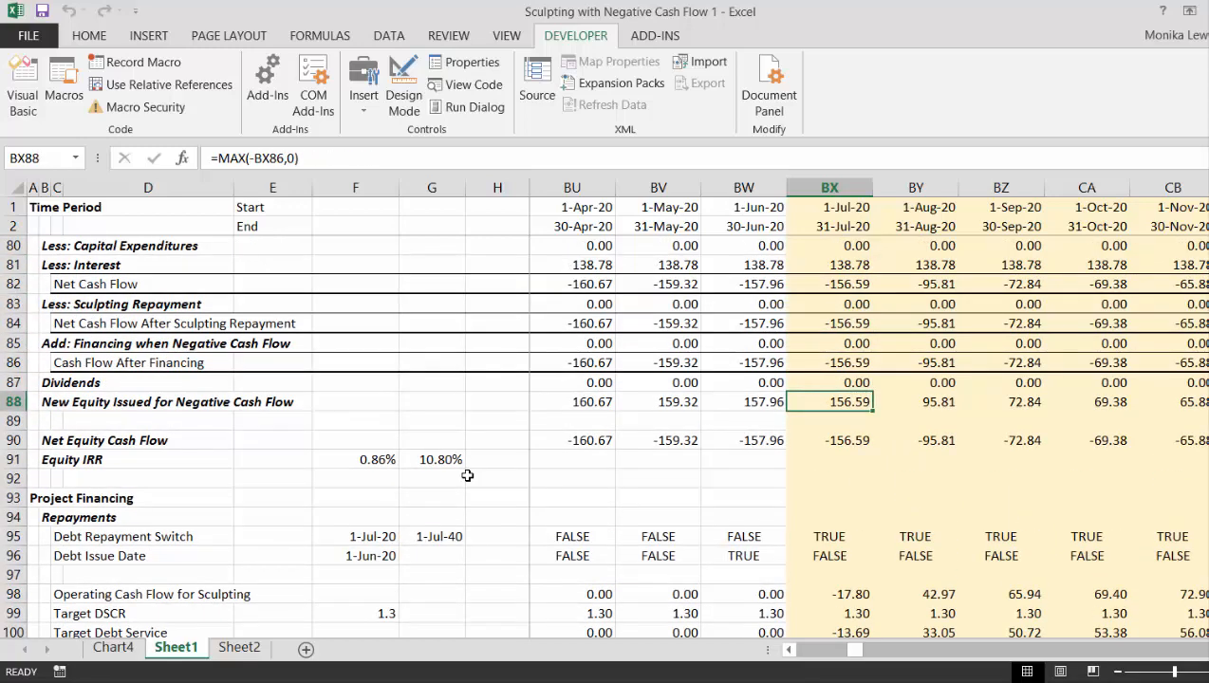
key(Right)
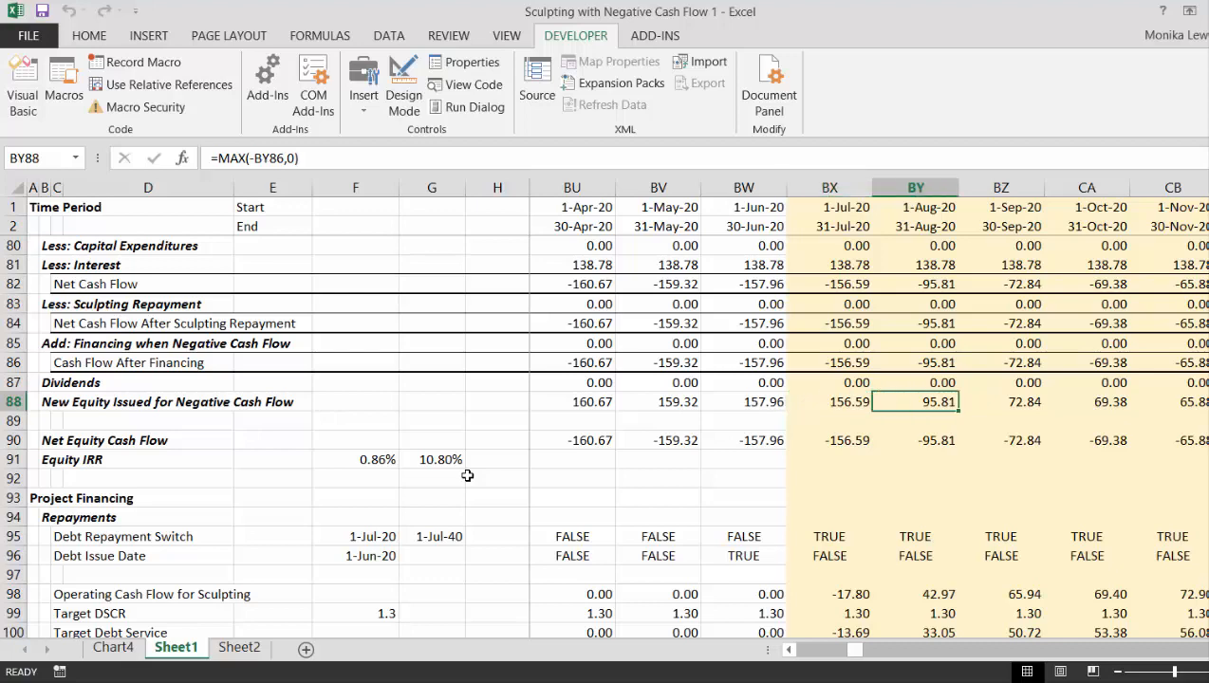
- Examine New Equity Issued for Negative Cash Flow in row 88 across the monthly periods from mid-2019 to April 2023
key(Right)
key(Right)
key(Right)
key(Right)
key(Right)
key(Right)
key(Right)
key(Right)
key(Right)
key(Right)
key(Right)
key(Right)
key(Right)
key(Right)
key(Right)
key(Right)
key(Right)
key(Right)
key(Right)
key(Right)
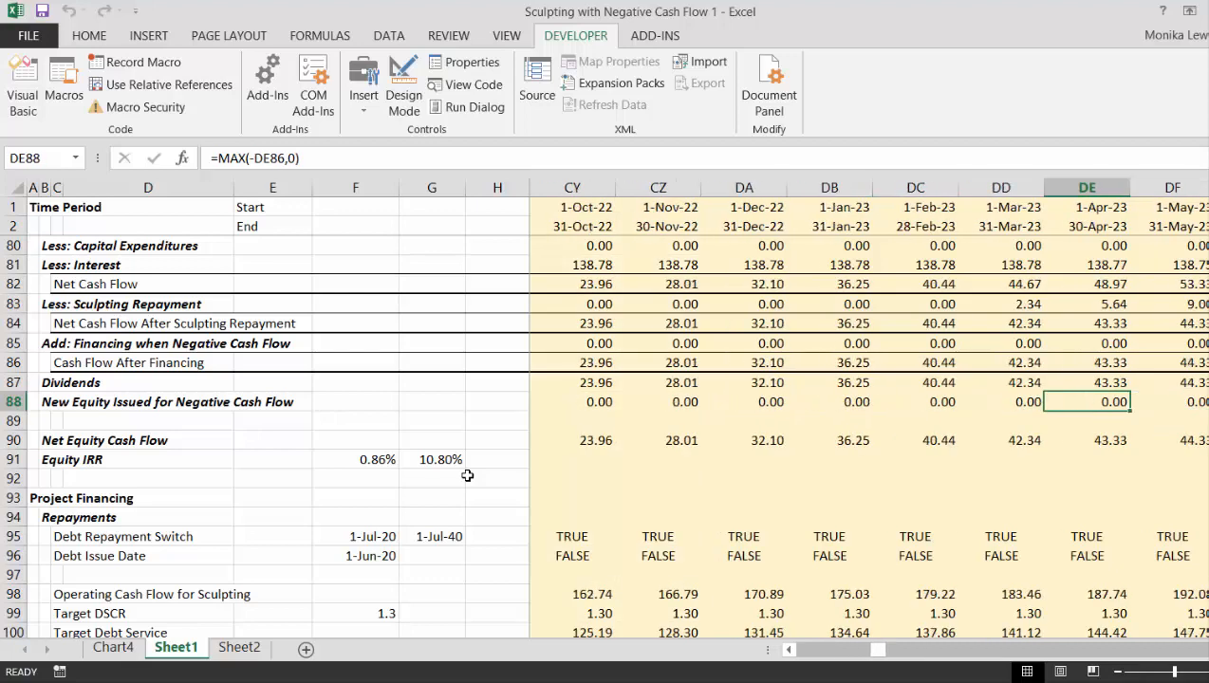
key(Left)
key(Left)
key(Left)
key(Left)
key(Left)
key(Left)
key(Left)
key(Left)
key(Left)
key(Left)
key(Left)
key(Left)
key(Left)
key(Left)
key(Left)
key(Left)
key(Left)
key(Left)
key(Left)
key(Left)
key(Left)
key(Left)
key(Left)
key(Left)
key(Left)
key(Left)
key(Left)
key(Left)
key(Left)
key(Left)
key(Left)
key(Left)
key(Left)
key(Left)
key(Left)
key(Left)
key(Left)
key(Left)
key(Left)
key(Left)
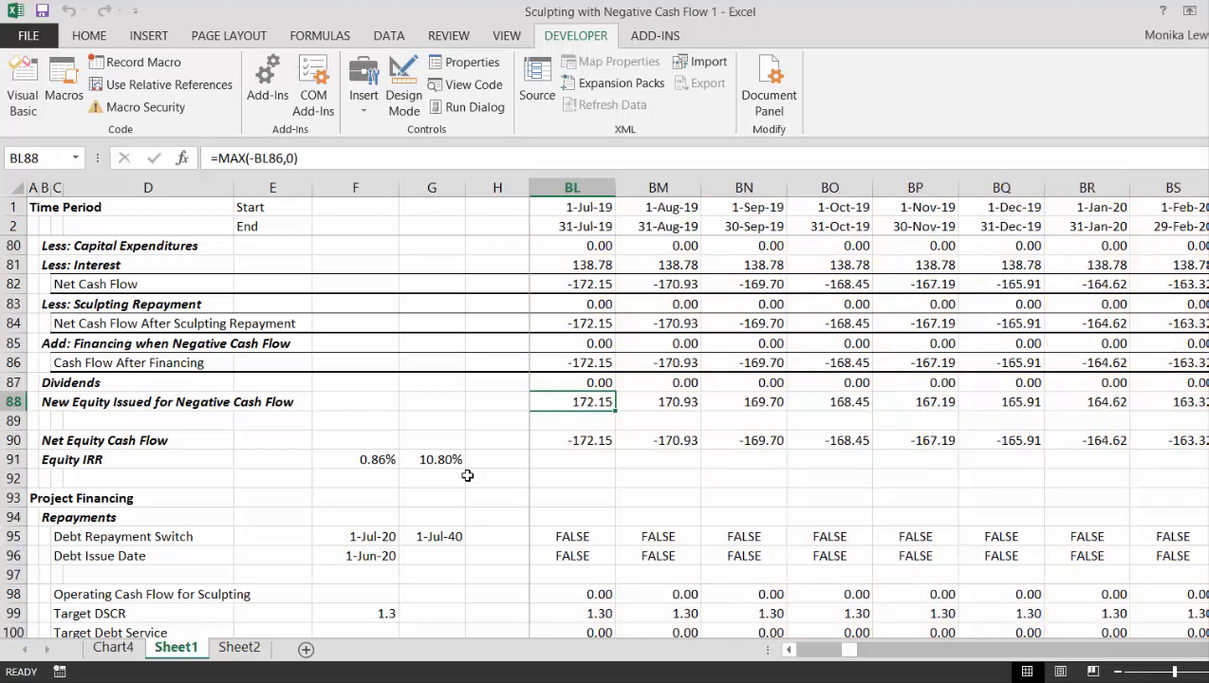
key(Right)
key(Right)
key(Right)
key(Right)
key(Right)
key(Right)
key(Right)
key(Right)
key(Right)
key(Right)
key(Right)
key(Right)
key(Right)
key(Right)
key(Right)
key(Right)
key(Right)
key(Right)
key(Right)
key(Right)
key(Right)
key(Right)
key(Right)
key(Right)
key(Right)
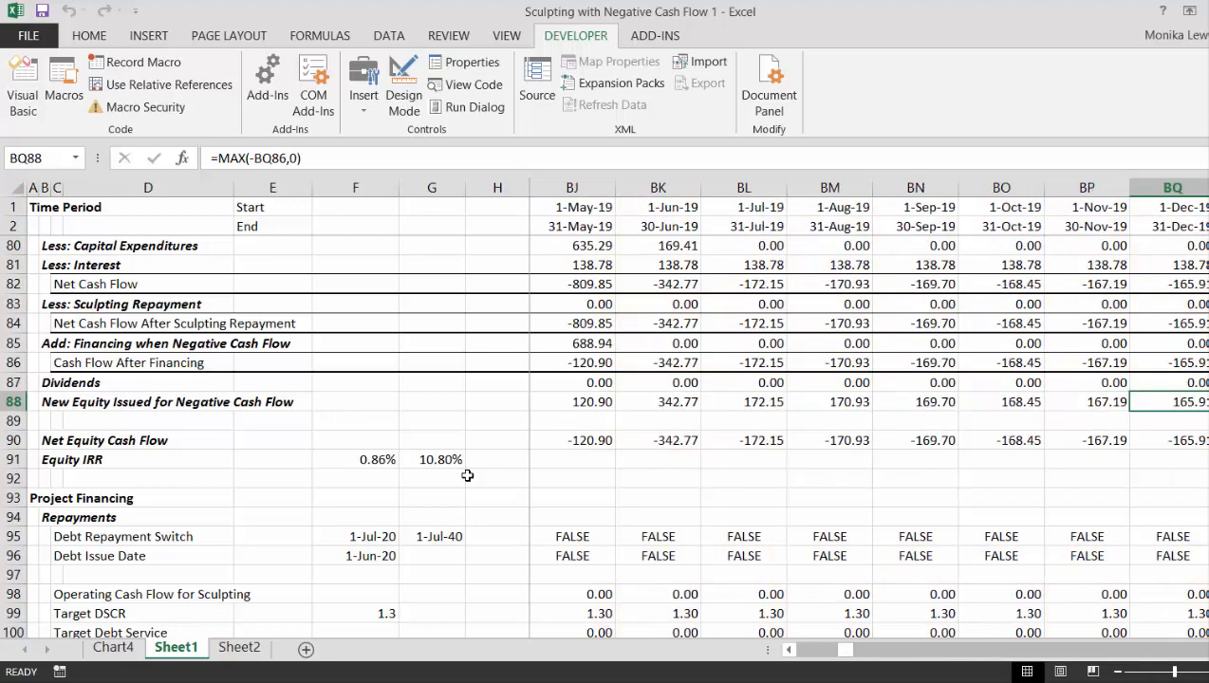
- Trace New Equity Issued for Negative Cash Flow in row 88 from May 2021 back to the start of the timeline
key(Left)
key(Left)
key(Left)
key(Left)
key(Left)
key(Left)
key(Left)
key(Left)
key(Left)
key(Left)
key(Left)
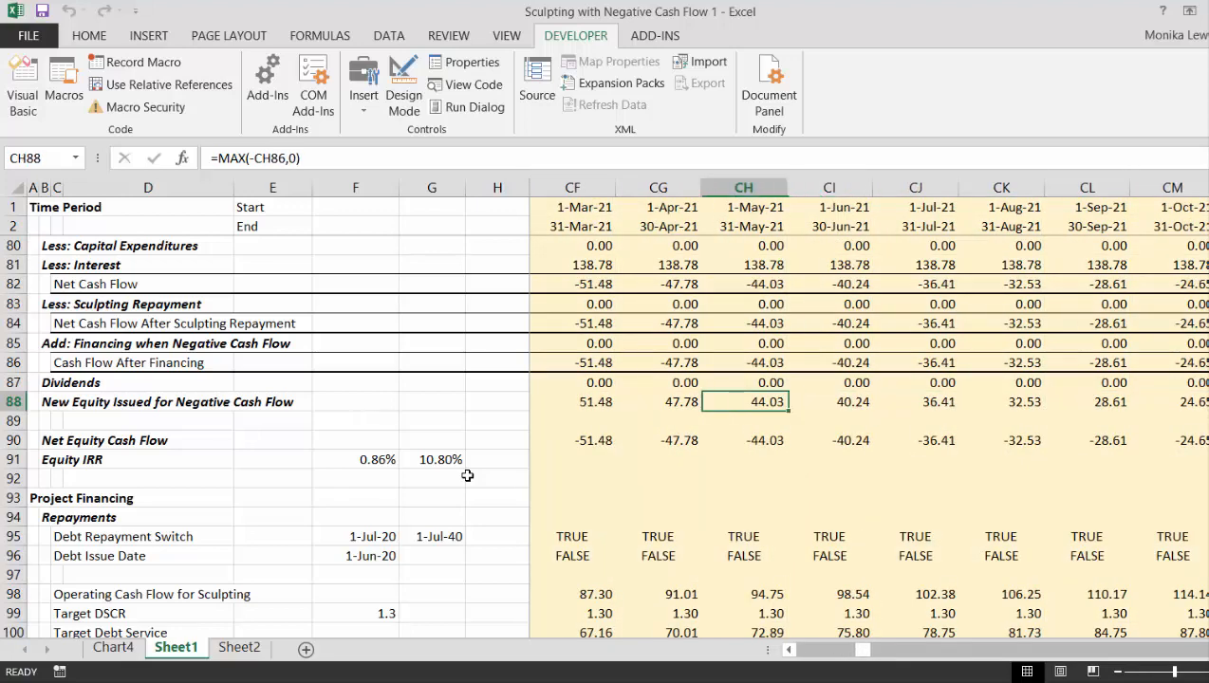
key(Left)
key(Left)
key(Left)
key(Left)
key(Left)
key(Left)
key(Left)
key(Left)
key(Left)
key(Left)
key(Left)
key(Left)
key(Left)
key(Left)
key(Left)
key(Left)
key(Left)
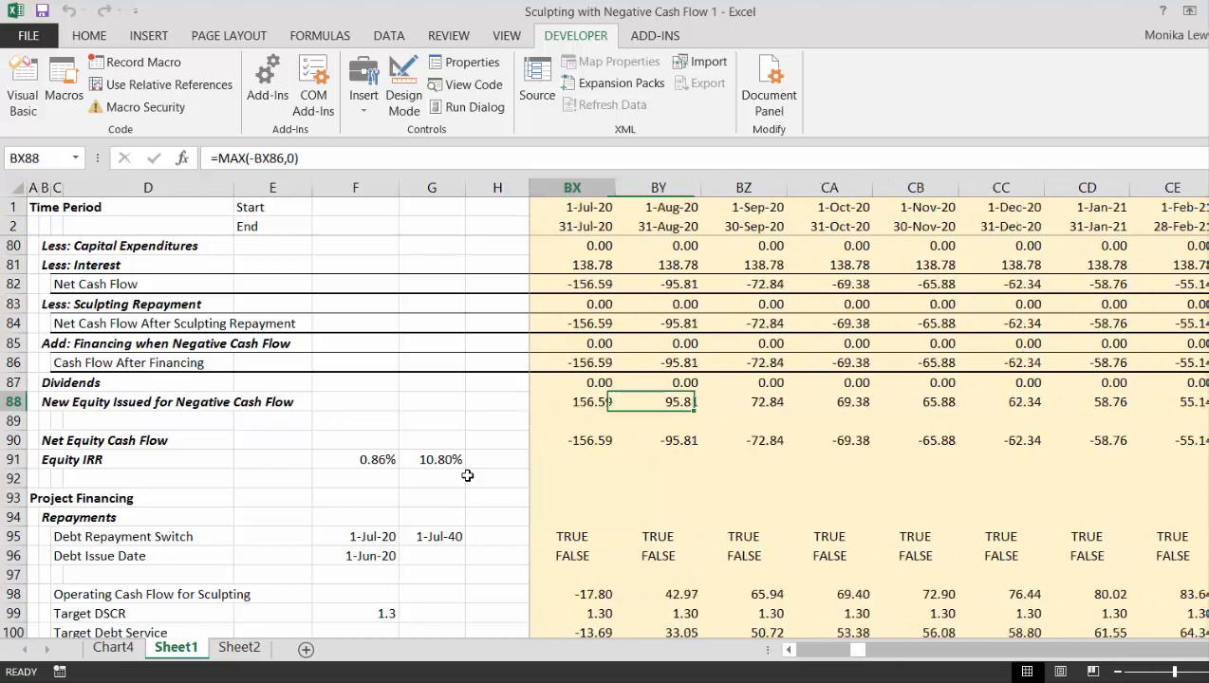
key(Left)
key(Left)
key(Left)
key(Left)
key(Left)
key(Left)
key(Left)
key(Left)
key(Left)
key(Left)
key(Left)
key(Left)
key(Left)
key(Left)
key(Left)
key(Left)
key(Left)
key(Left)
key(Left)
key(Left)
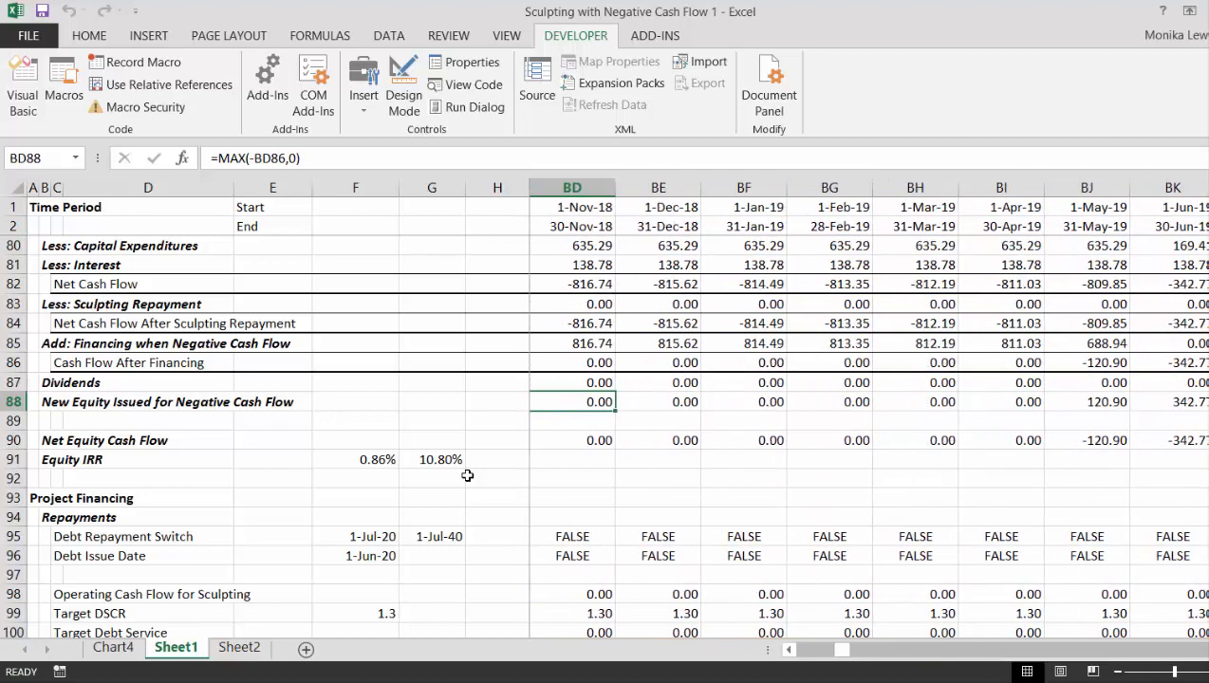
key(Left)
key(Left)
key(Left)
key(Left)
key(Left)
key(Left)
key(Left)
key(Left)
key(Left)
key(Left)
key(Left)
key(Left)
key(Left)
key(Left)
key(Left)
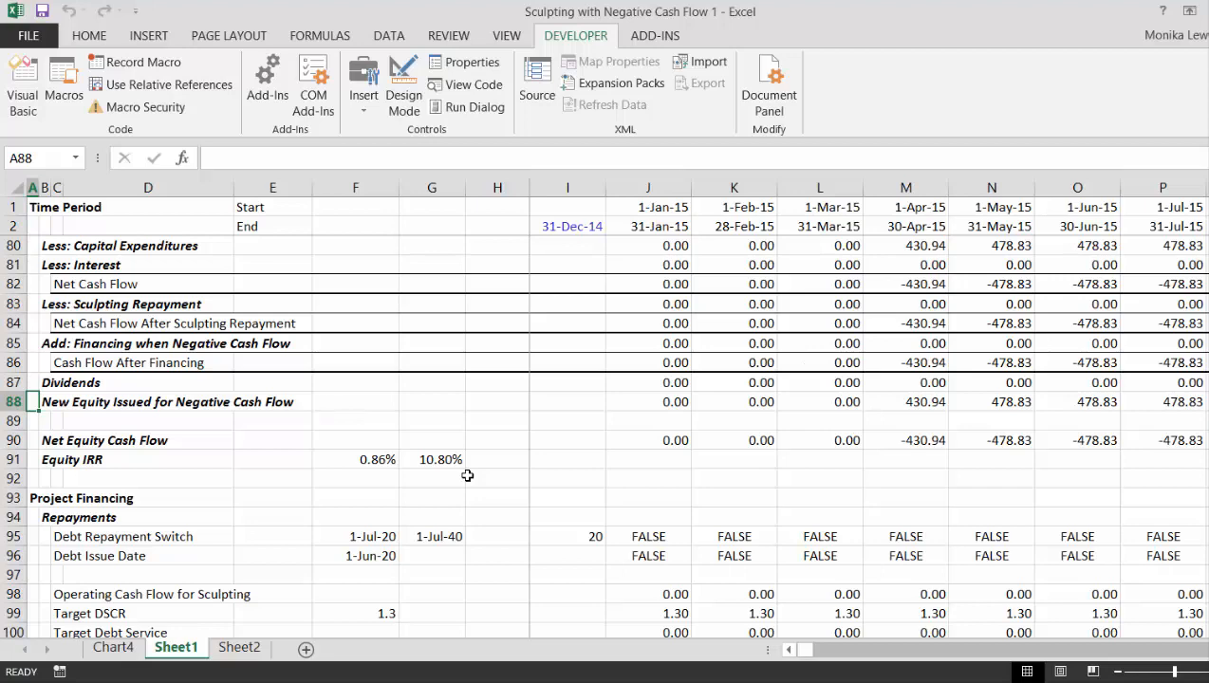
- Set the Target DSCR for the sculpted debt in E23 to 1.2
key(Up)
key(Up)
key(Up)
key(Up)
key(Up)
key(Up)
key(Up)
key(Up)
key(Up)
key(Up)
key(Up)
key(Up)
key(Up)
key(Up)
key(Up)
key(Up)
key(Up)
key(Up)
key(Up)
key(Up)
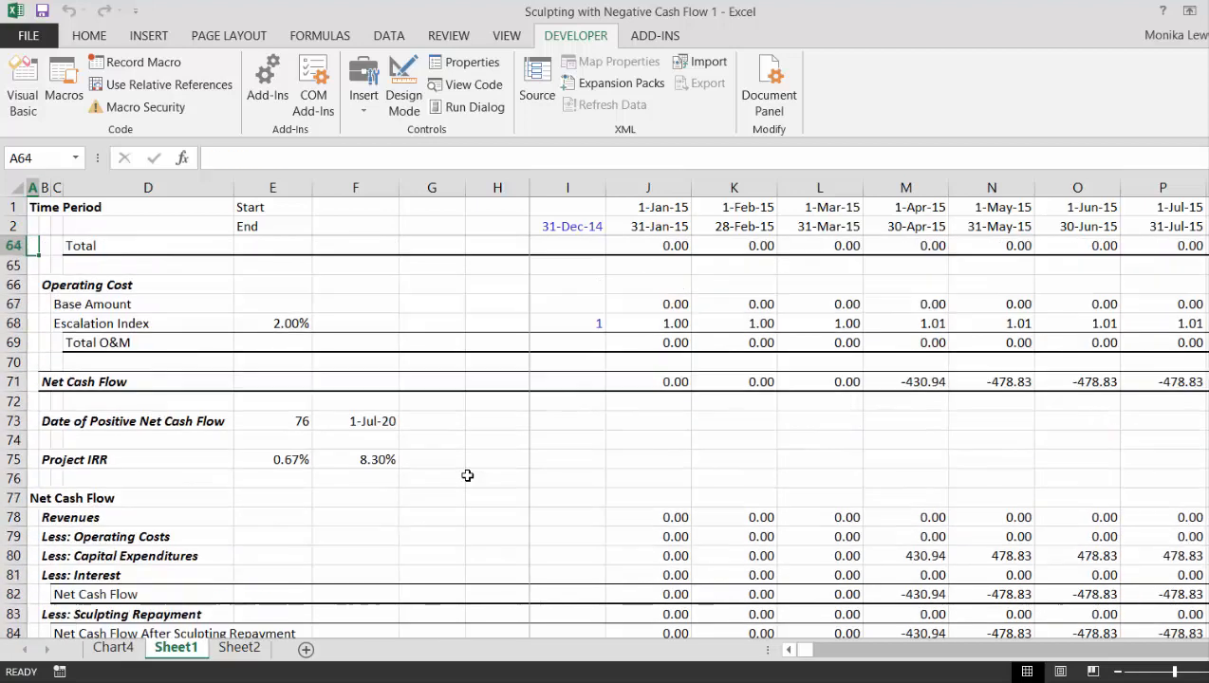
key(Up)
key(Up)
key(Up)
key(Up)
key(Up)
key(Up)
key(Up)
key(Up)
key(Up)
key(Up)
key(Up)
key(Up)
key(Up)
key(Up)
key(Up)
key(Up)
key(Up)
key(Up)
key(Up)
key(Up)
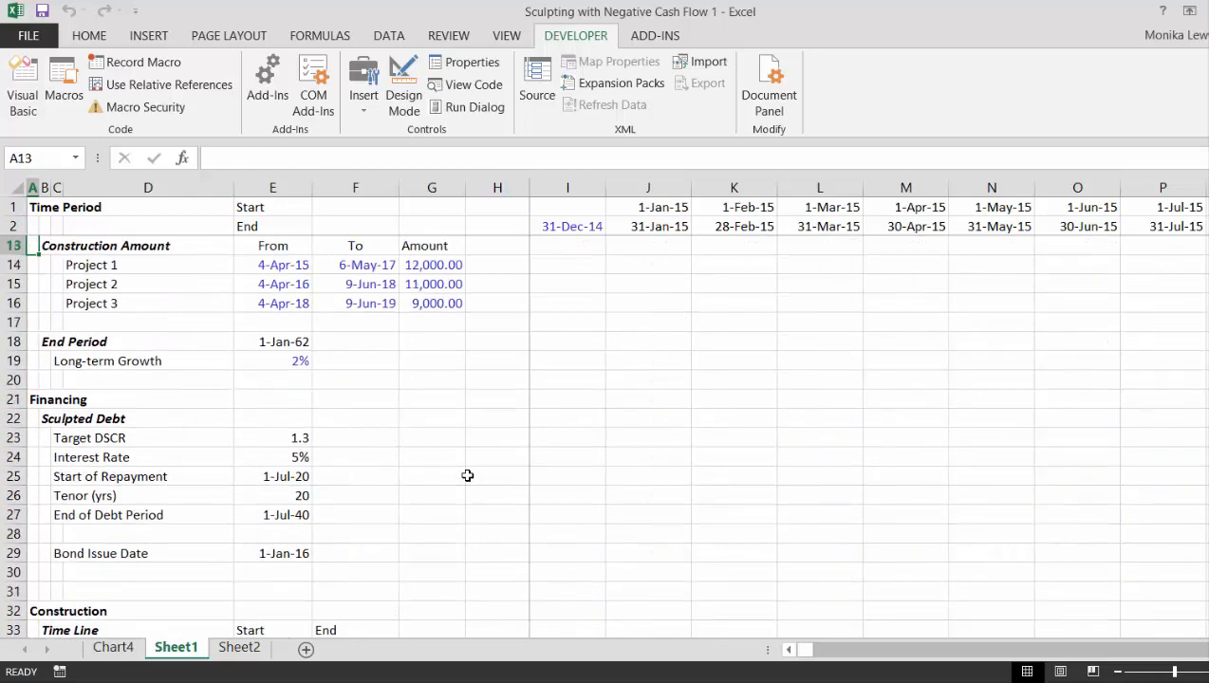
key(Down)
key(Down)
key(Down)
key(Down)
key(Down)
key(Down)
key(Down)
key(Down)
key(Down)
key(Down)
key(Down)
key(Down)
key(Down)
key(Right)
key(Right)
key(Right)
key(Right)
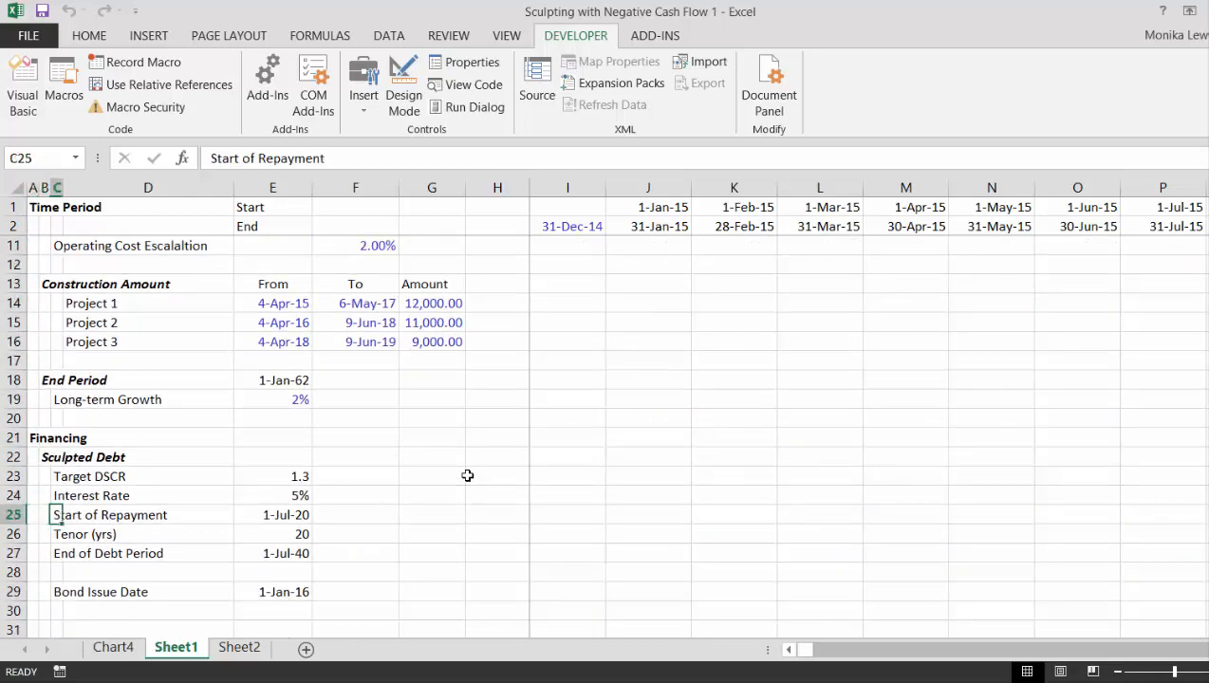
key(Up)
key(Up)
text(1.2)
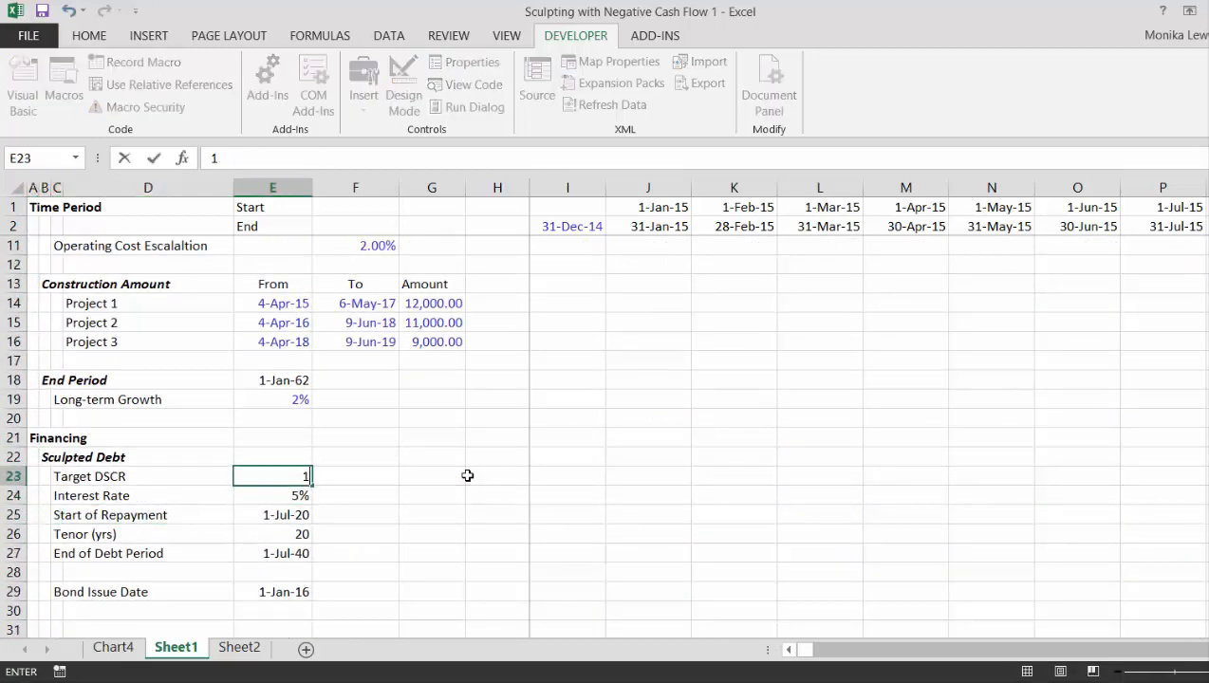
key(Return)
- Run the debt-sizing macro repeatedly until NPV of Debt in F103 matches the present value of Debt Service in F106
key(Down)
key(Down)
key(Down)
key(Down)
key(Down)
key(Down)
key(Down)
key(Down)
key(Down)
key(Down)
key(Down)
key(Down)
key(Down)
key(Down)
key(Down)
key(Down)
key(Down)
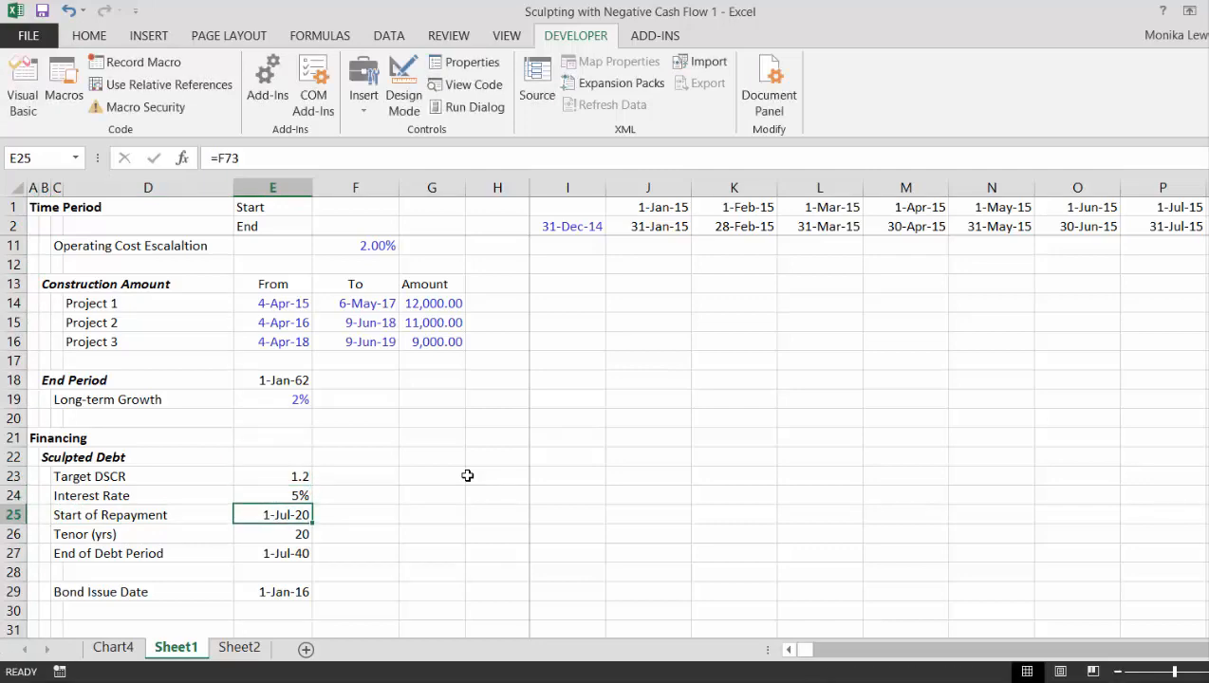
key(Down)
key(Down)
key(Down)
key(Down)
key(Down)
key(Down)
key(Down)
key(Down)
key(Down)
key(Down)
key(Down)
key(Down)
key(Down)
key(Down)
key(Down)
key(Down)
key(Down)
key(Down)
key(Down)
key(Down)
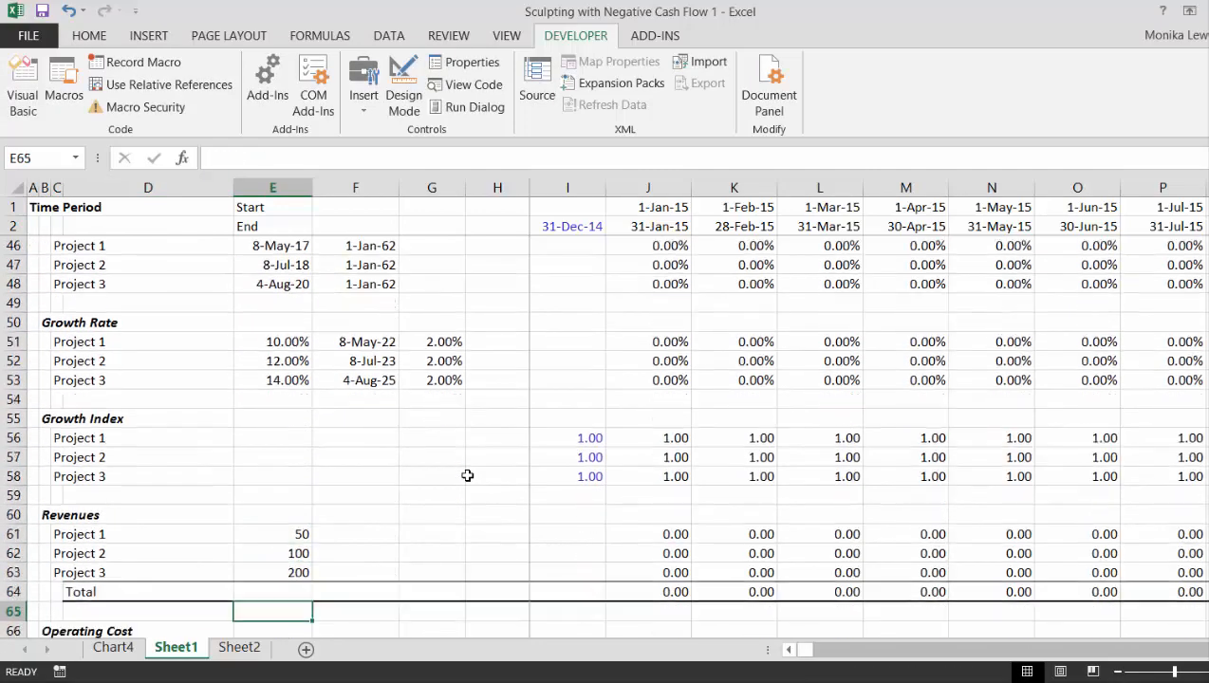
key(Down)
key(Down)
key(Down)
key(Down)
key(Down)
key(Down)
key(Down)
key(Down)
key(Down)
key(Down)
key(Down)
key(Down)
key(Down)
key(Down)
key(Down)
key(Down)
key(Down)
key(Down)
key(Down)
key(Down)
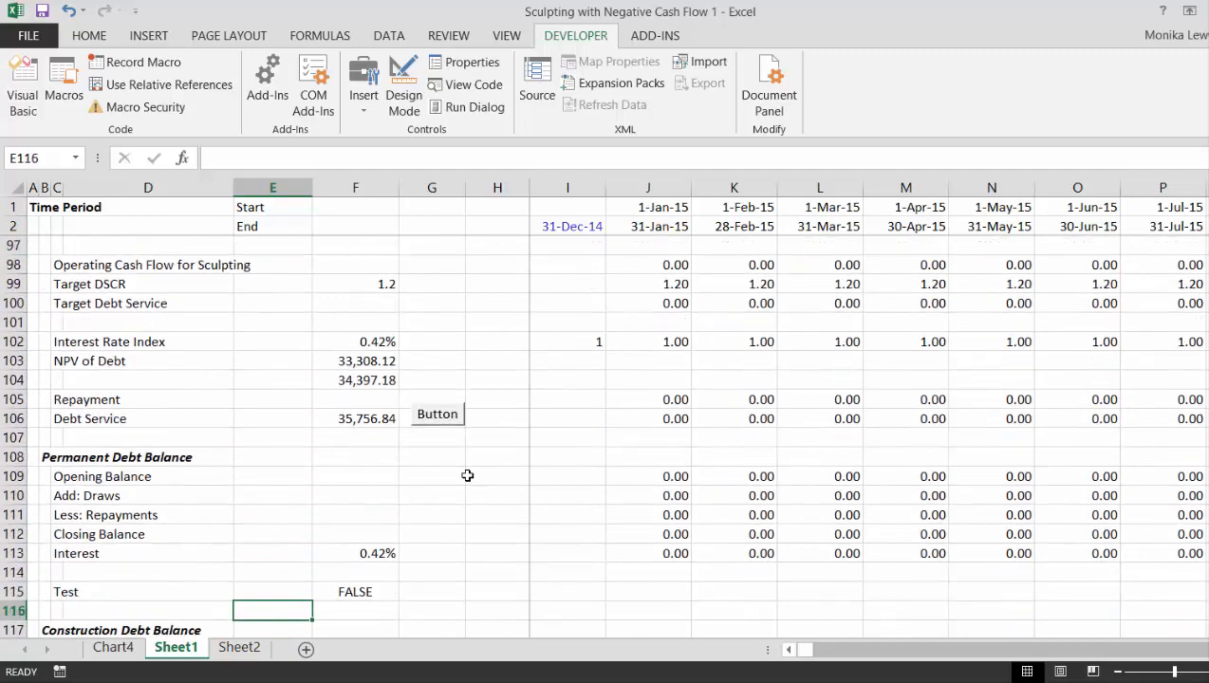
key(Up)
key(Up)
key(Up)
key(Up)
key(Up)
key(Up)
key(Up)
key(Up)
key(Up)
key(Up)
key(Up)
key(Up)
key(Up)
key(Up)
key(Up)
key(Up)
key(Up)
key(Up)
key(Up)
key(Up)
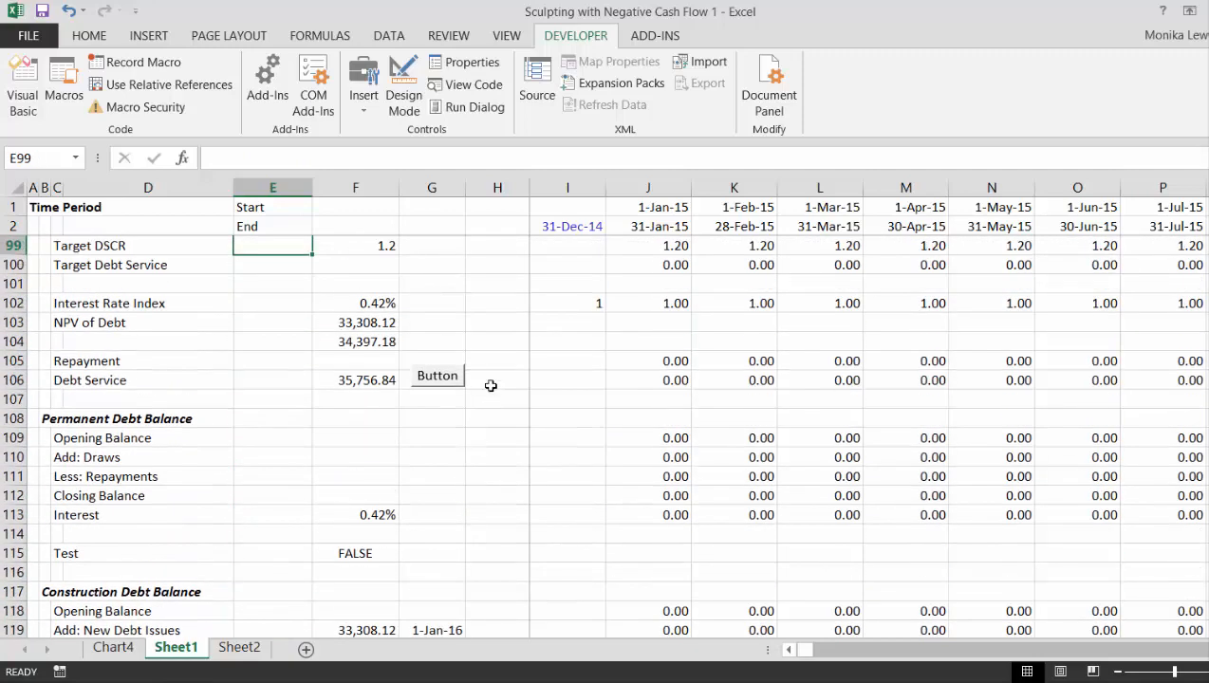
click(430, 376)
click(430, 377)
click(430, 377)
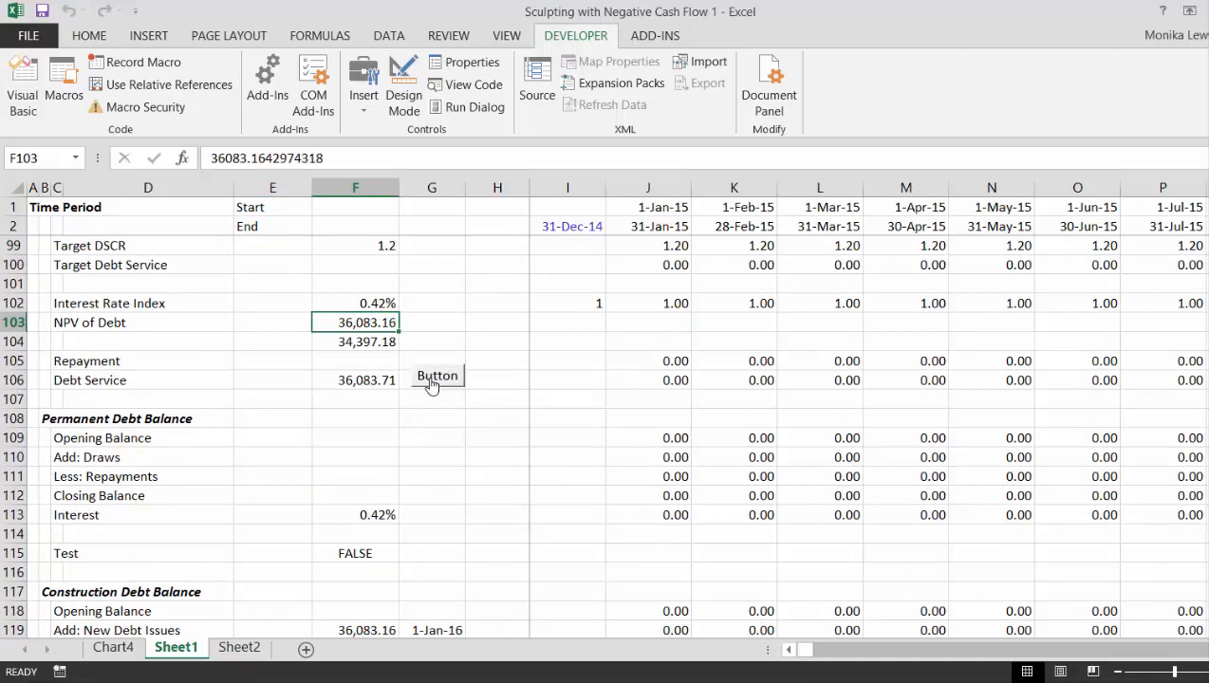
click(430, 377)
click(430, 377)
click(430, 377)
click(429, 377)
click(432, 378)
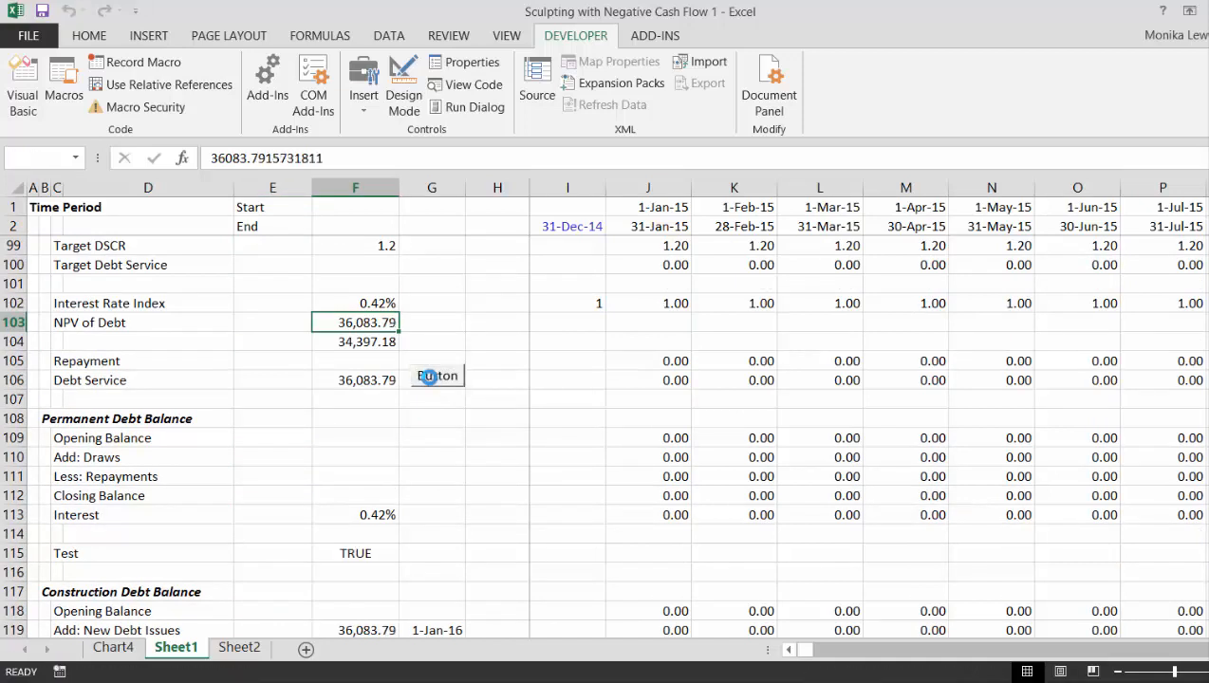
click(433, 379)
click(437, 382)
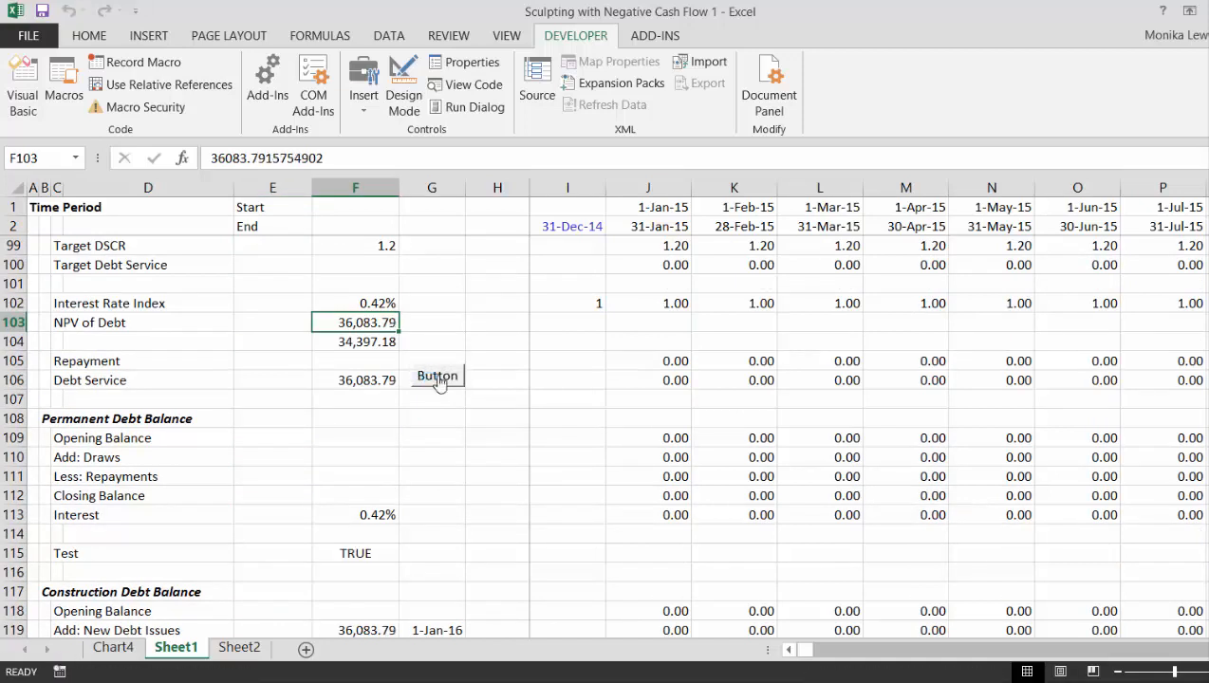
- Inspect the Target Debt Service formula in J100 and the cells it references
click(641, 322)
key(Up)
key(Up)
key(Up)
key(Up)
key(Up)
key(Up)
key(Up)
key(Up)
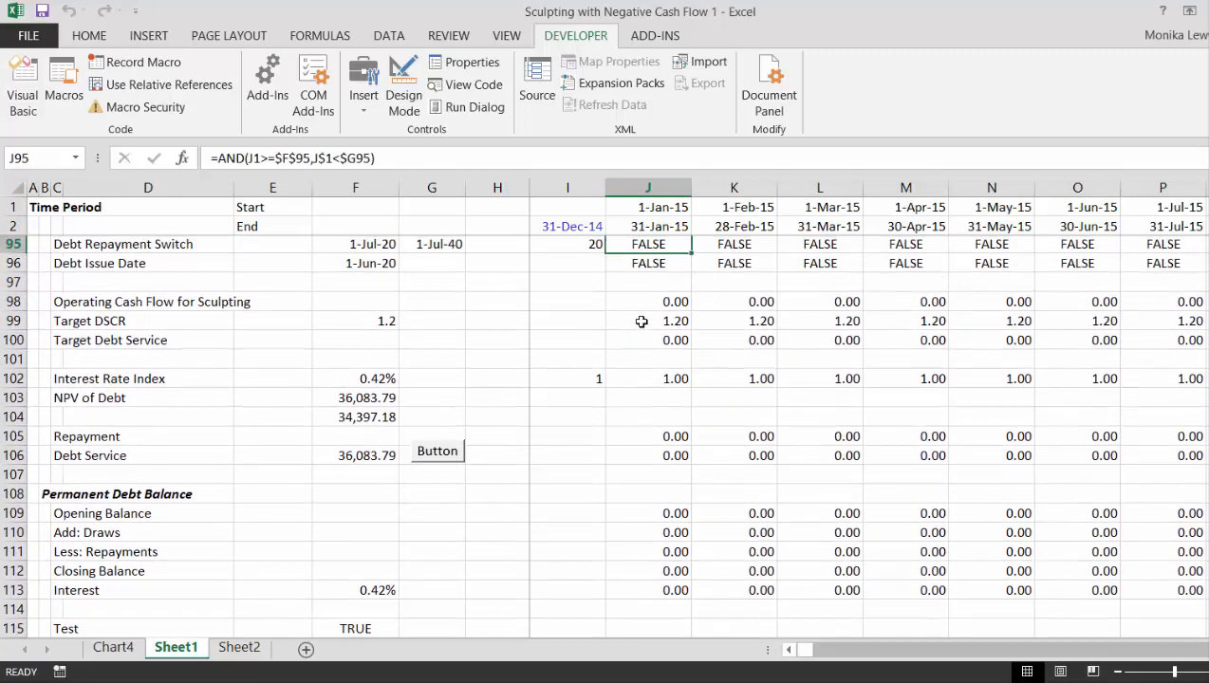
key(Down)
key(Down)
key(Down)
key(Down)
key(Down)
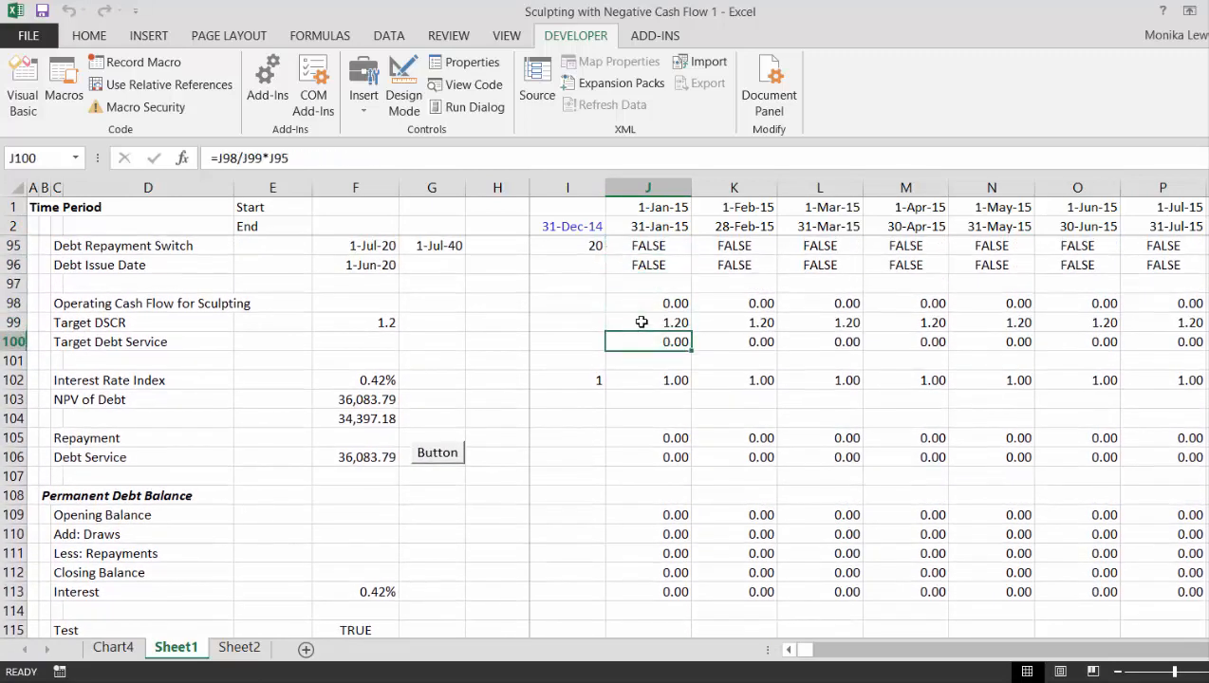
key(F2)
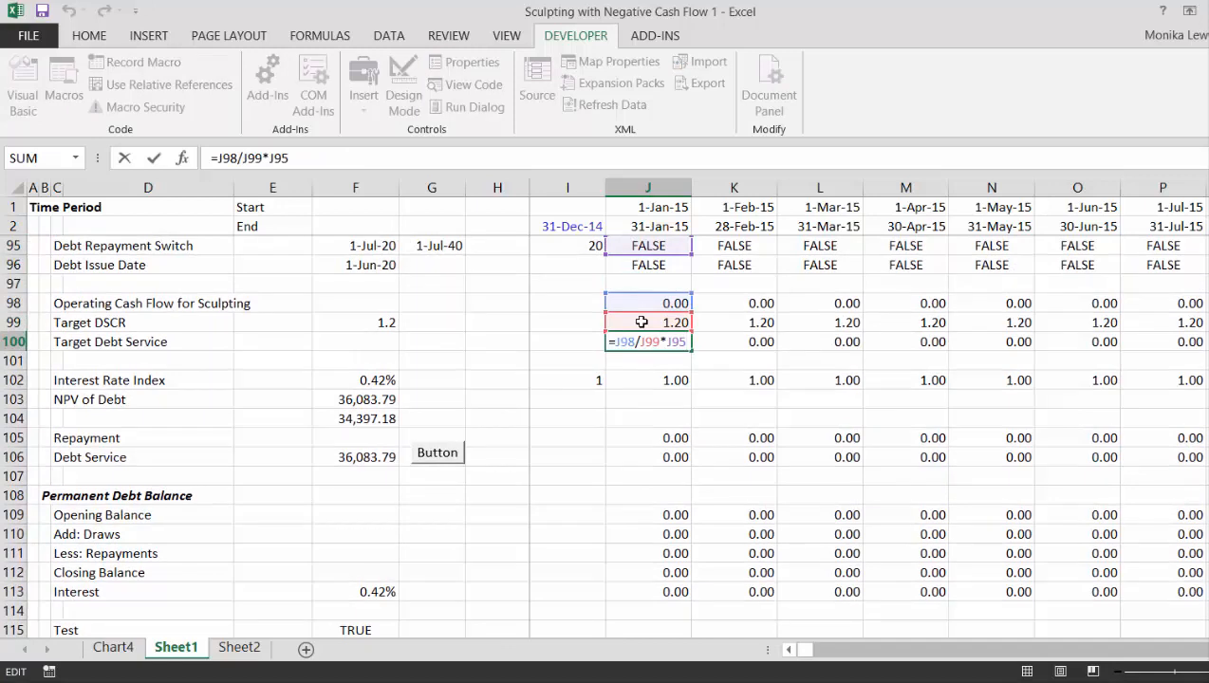
key(Return)
- Inspect the Debt Service formula in J106, which adds Repayment and Interest
key(Down)
key(Down)
key(Down)
key(Down)
key(Down)
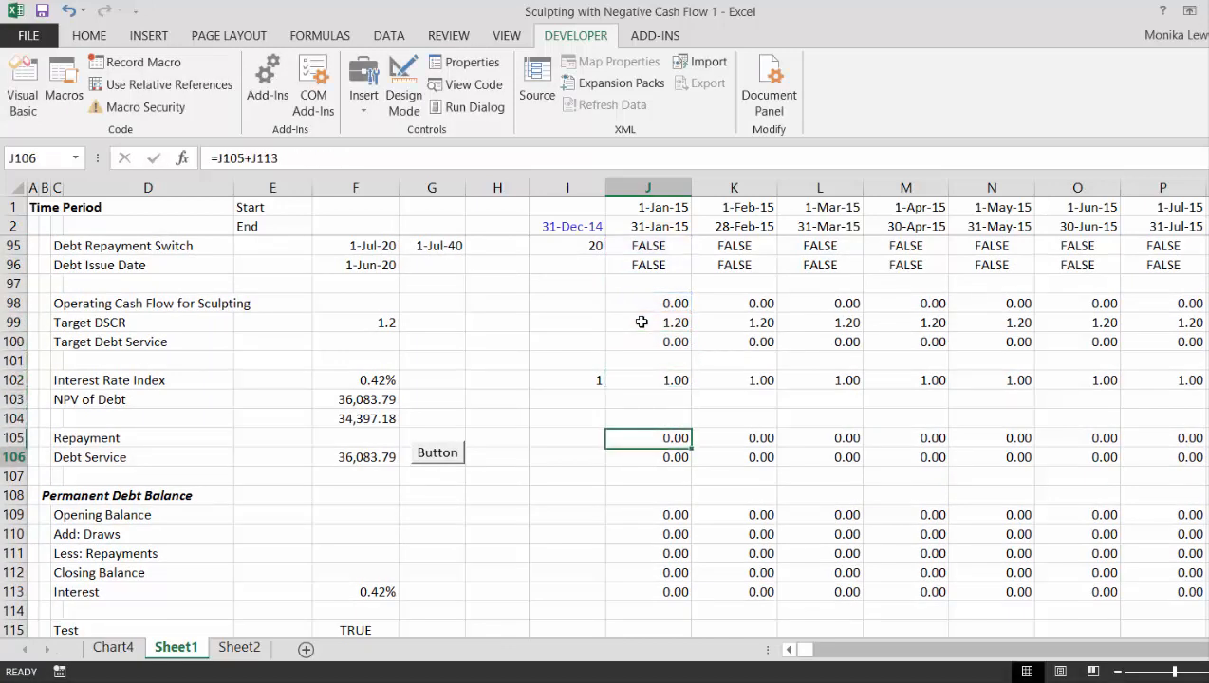
key(F2)
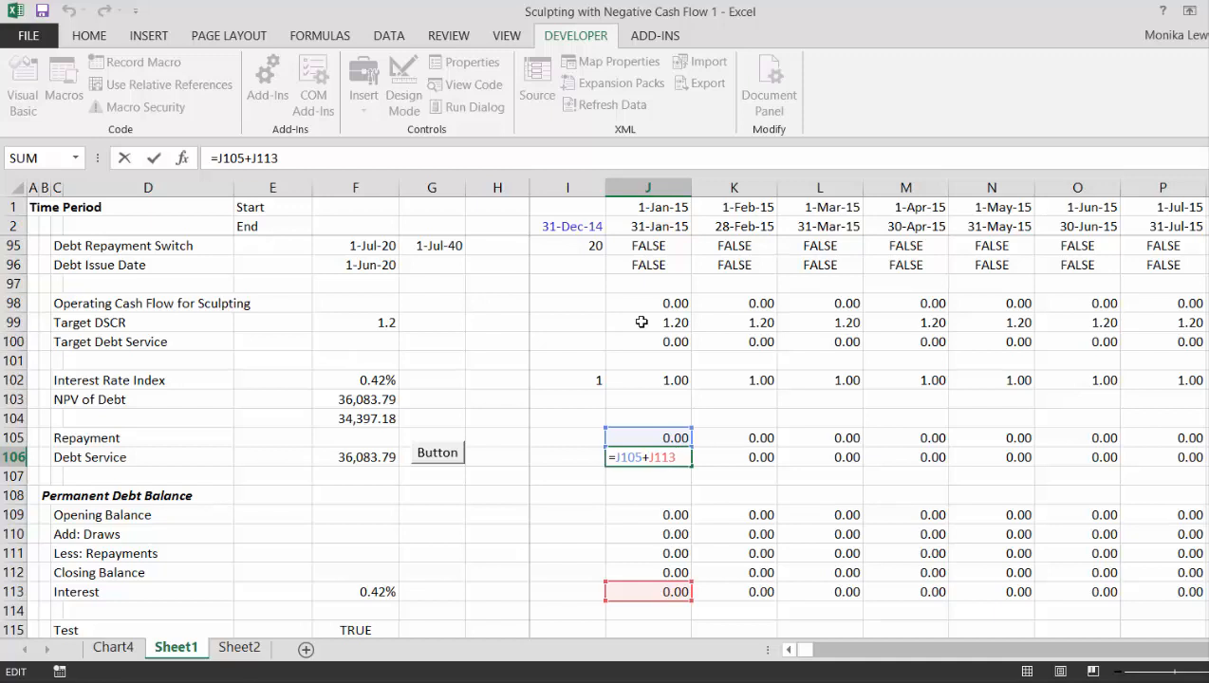
key(Return)
- Compare the present value of Debt Service in F106 with the NPV of Debt in F103
key(Up)
key(Left)
key(Left)
key(Left)
key(Left)
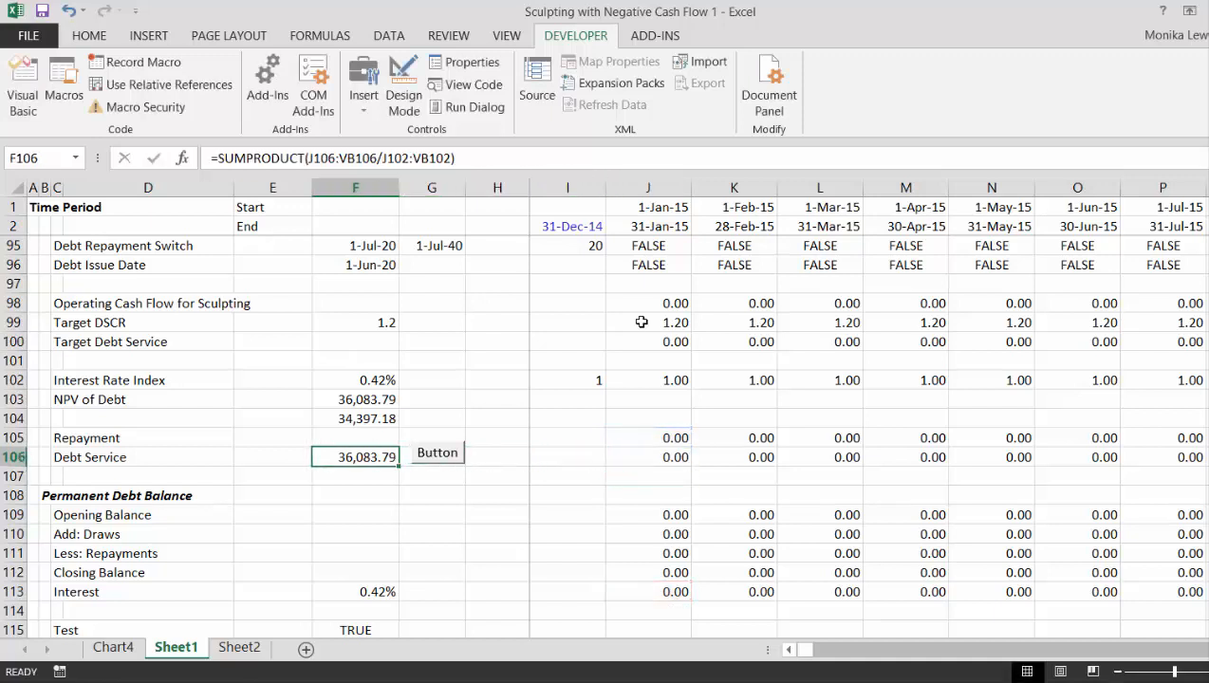
key(Up)
key(Up)
key(Up)
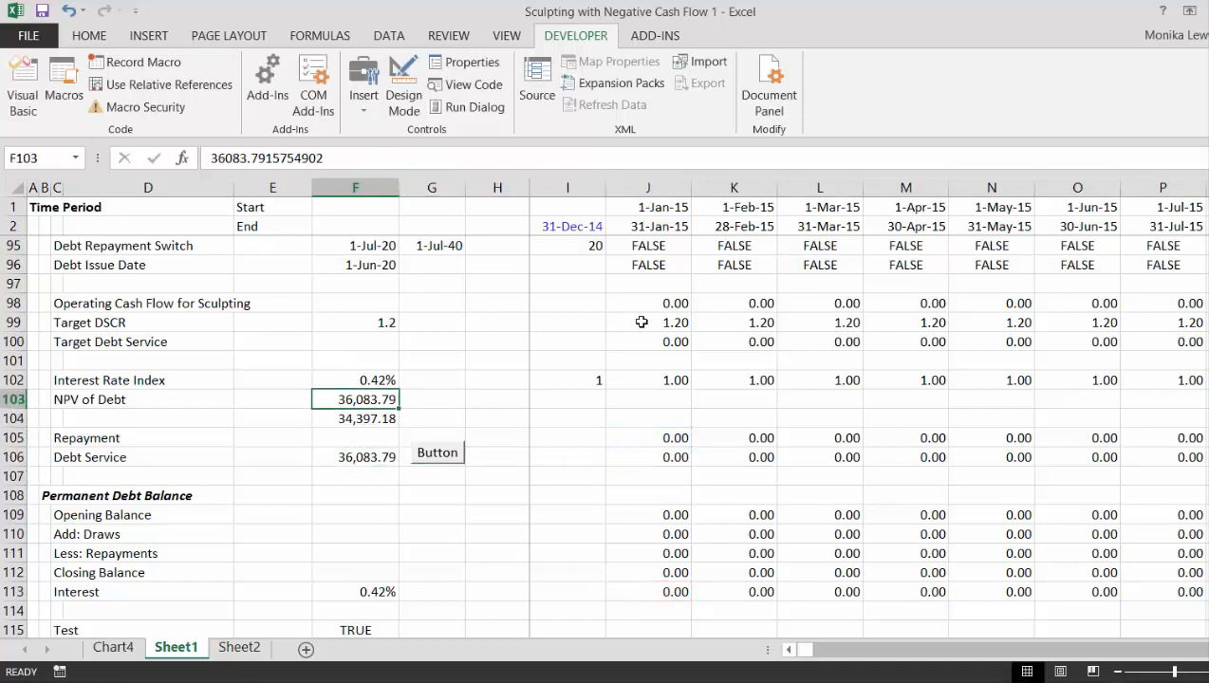
key(Down)
key(Down)
key(Down)
key(Down)
key(Down)
key(Down)
key(Down)
key(Down)
key(Down)
key(Down)
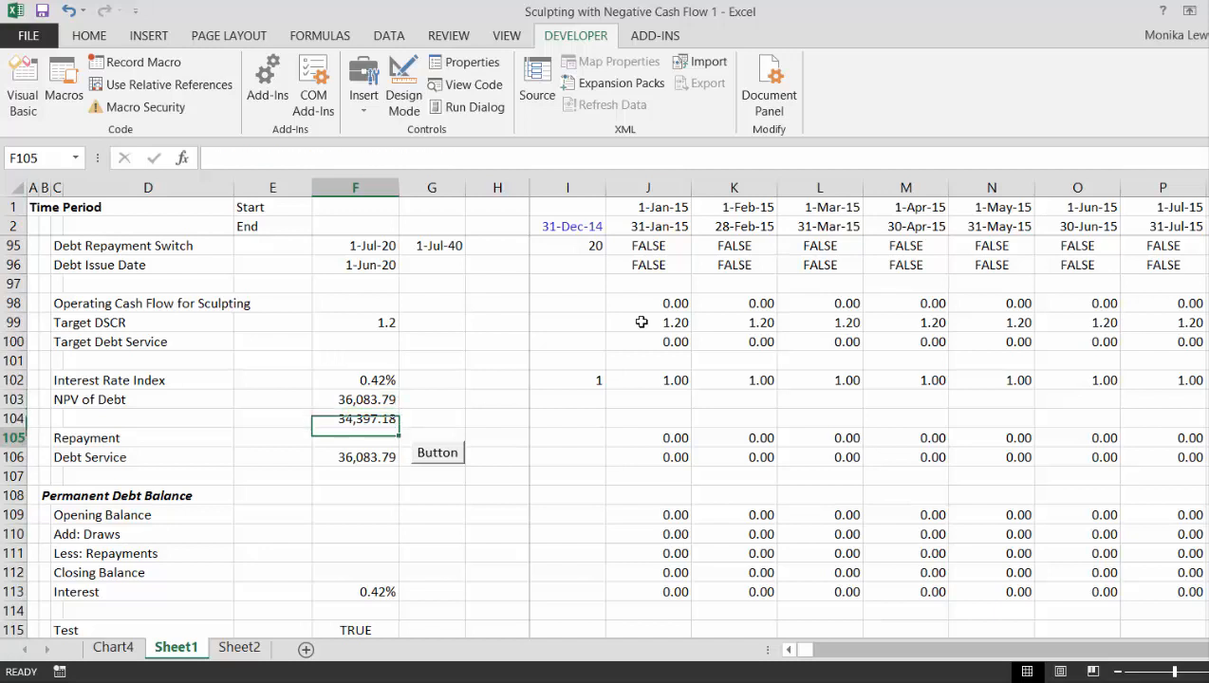
- Examine Interest in row 113 and the Permanent Debt Balance through the first repayment periods up to September 2020
key(Right)
key(Right)
key(Right)
key(Right)
key(Right)
key(Right)
key(Right)
key(Right)
key(Right)
key(Right)
key(Right)
key(Right)
key(Right)
key(Right)
key(Right)
key(Right)
key(Right)
key(Right)
key(Right)
key(Right)
key(Right)
key(Right)
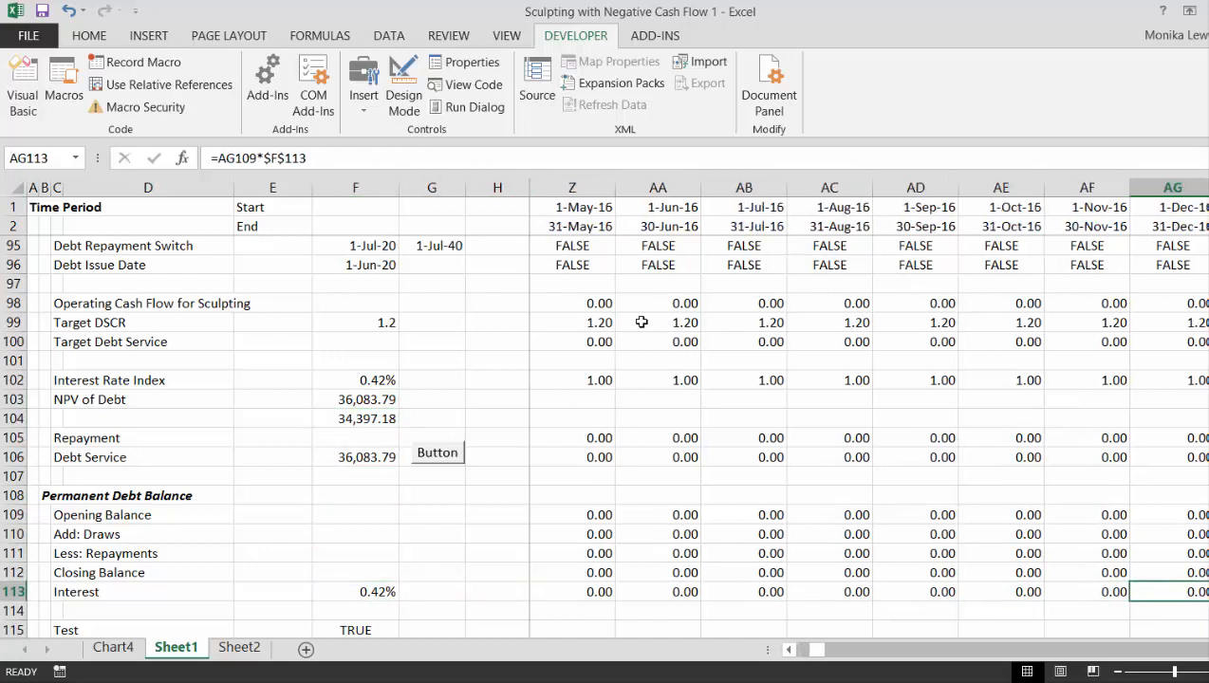
key(Right)
key(Right)
key(Right)
key(Right)
key(Right)
key(Right)
key(Right)
key(Right)
key(Right)
key(Right)
key(Right)
key(Right)
key(Right)
key(Right)
key(Right)
key(Right)
key(Right)
key(Right)
key(Right)
key(Right)
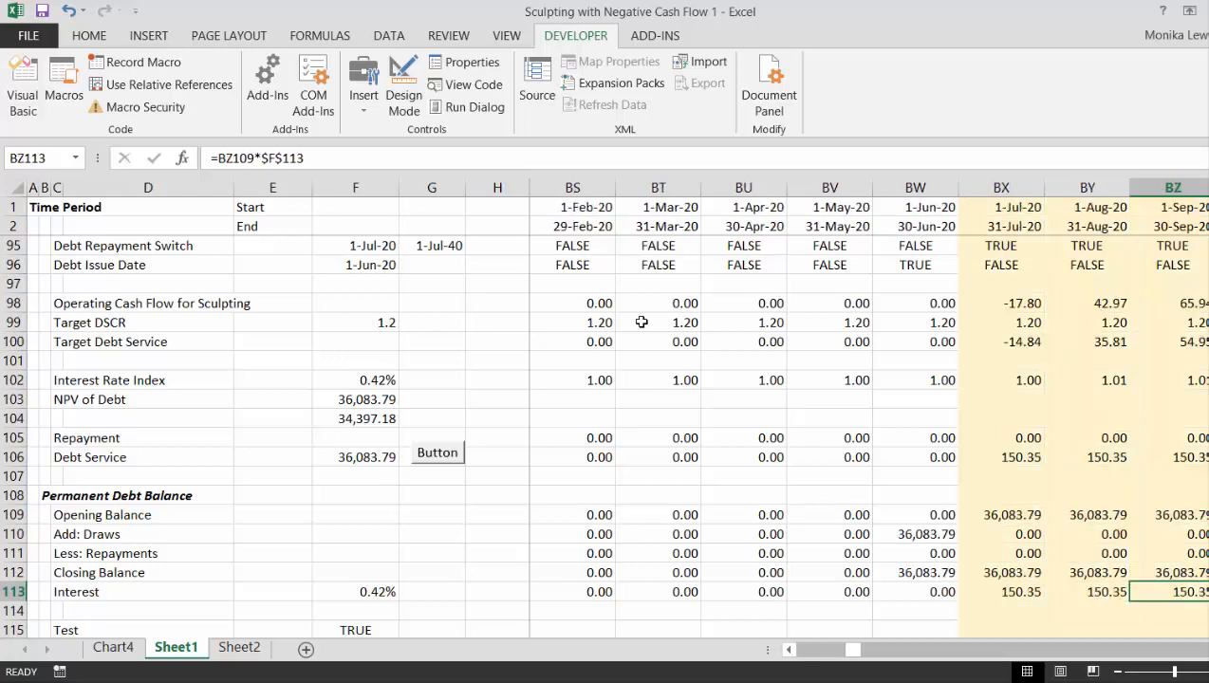
key(ctrl+Left)
key(ctrl+Left)
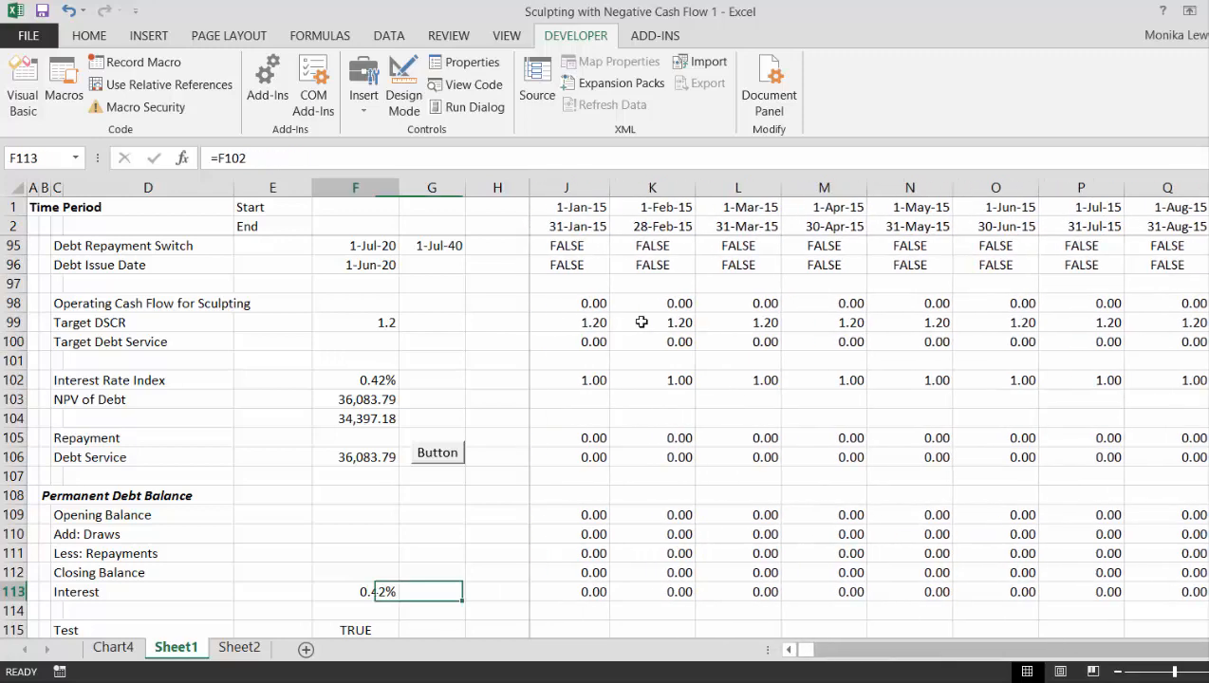
- Add the section heading "Reserve Account to Fund Negative Interest" in B130, below the Funding Reserve Balance section
key(Left)
key(Left)
key(Left)
key(Left)
key(Left)
key(Down)
key(Down)
key(Down)
key(Down)
key(Down)
key(Down)
key(Down)
key(Down)
key(Down)
key(Down)
key(Down)
key(Down)
key(Down)
key(Down)
key(Down)
key(Down)
key(Down)
key(Down)
key(Down)
key(Down)
key(Down)
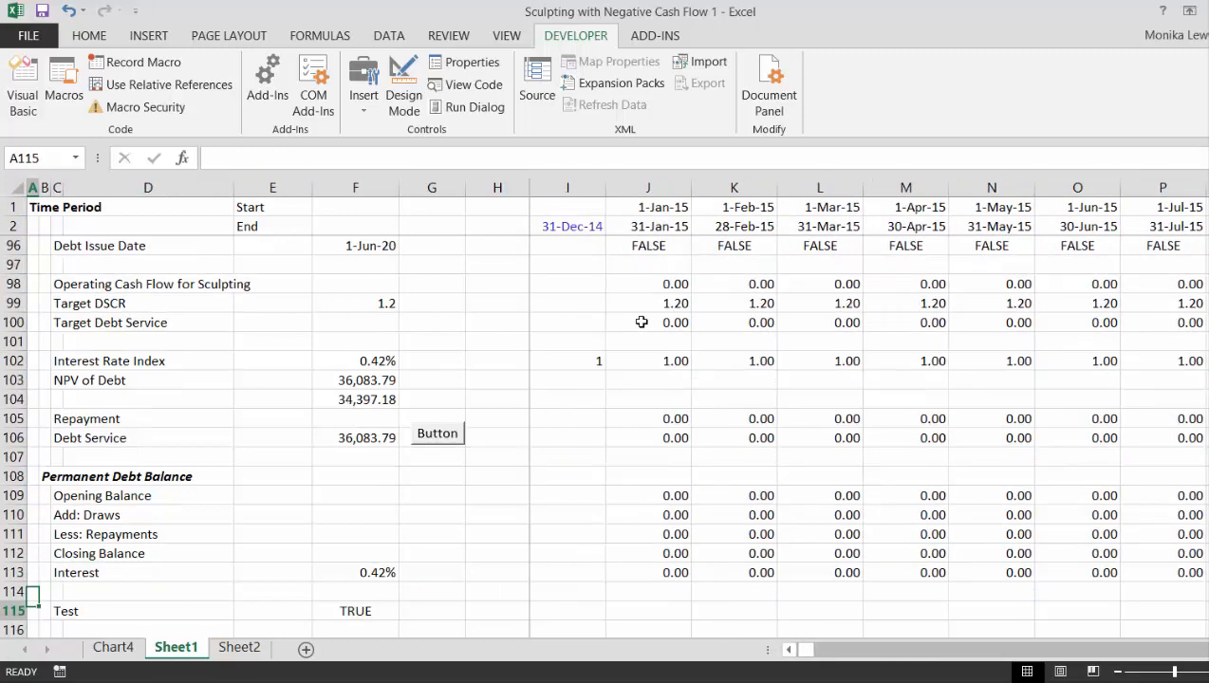
key(Up)
key(Up)
key(Up)
key(Up)
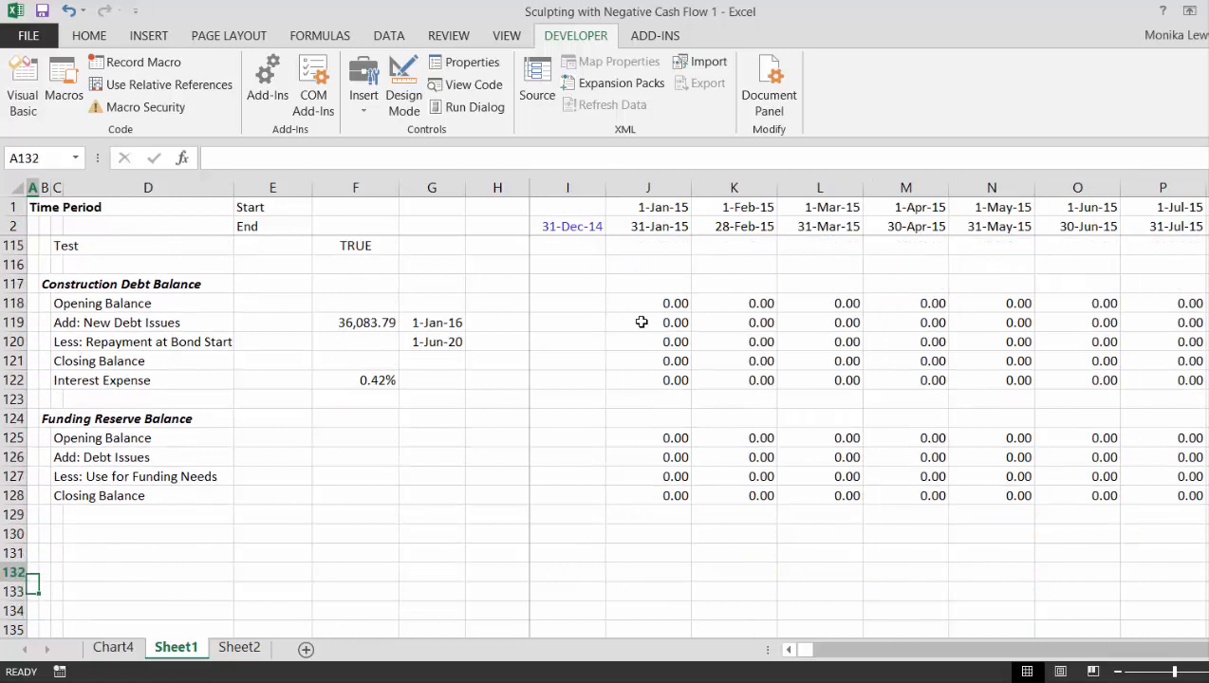
key(Right)
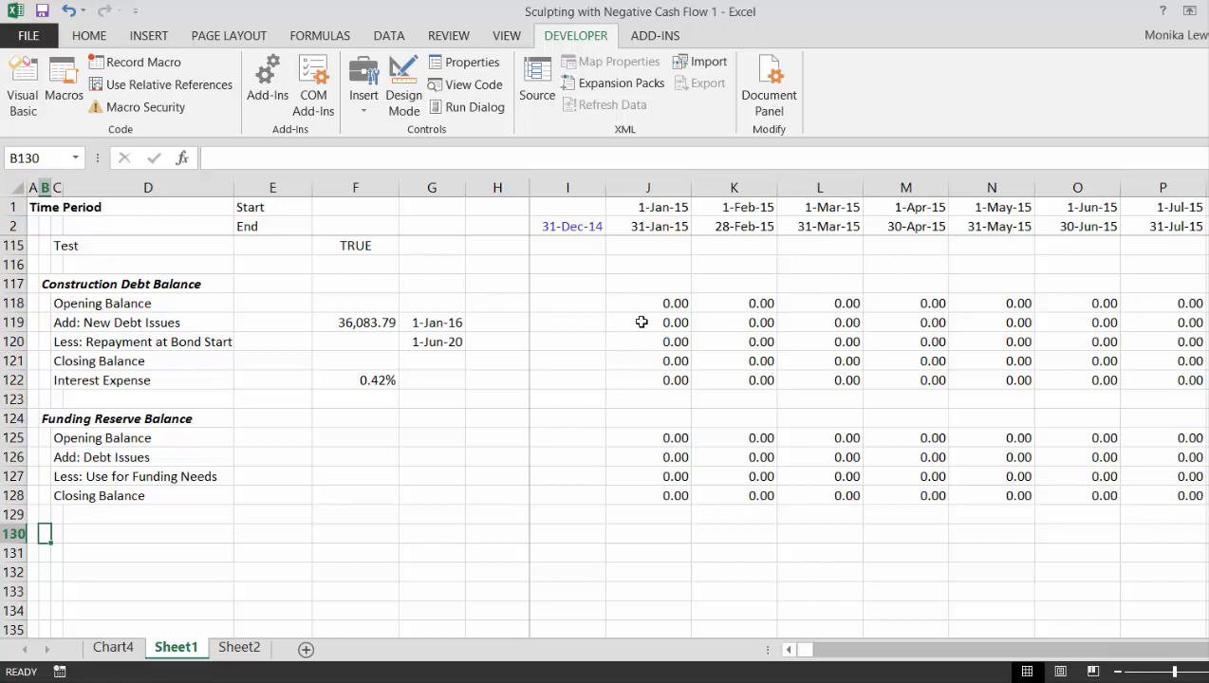
text(Rese)
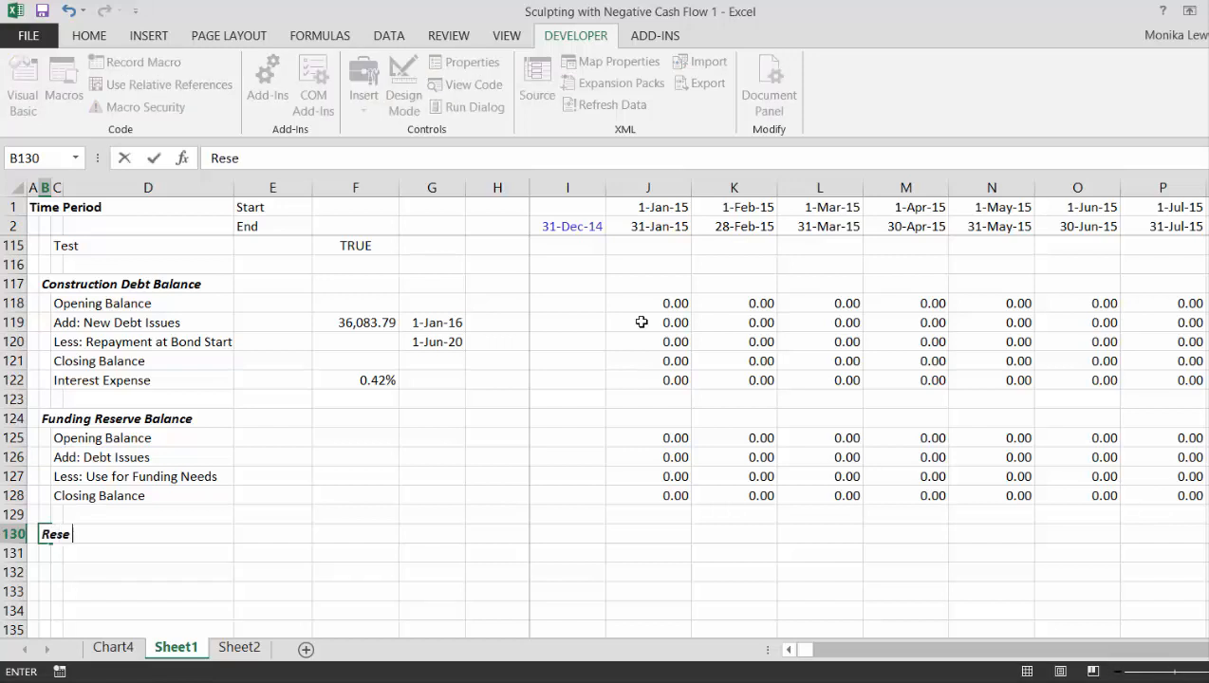
text(rve Account t)
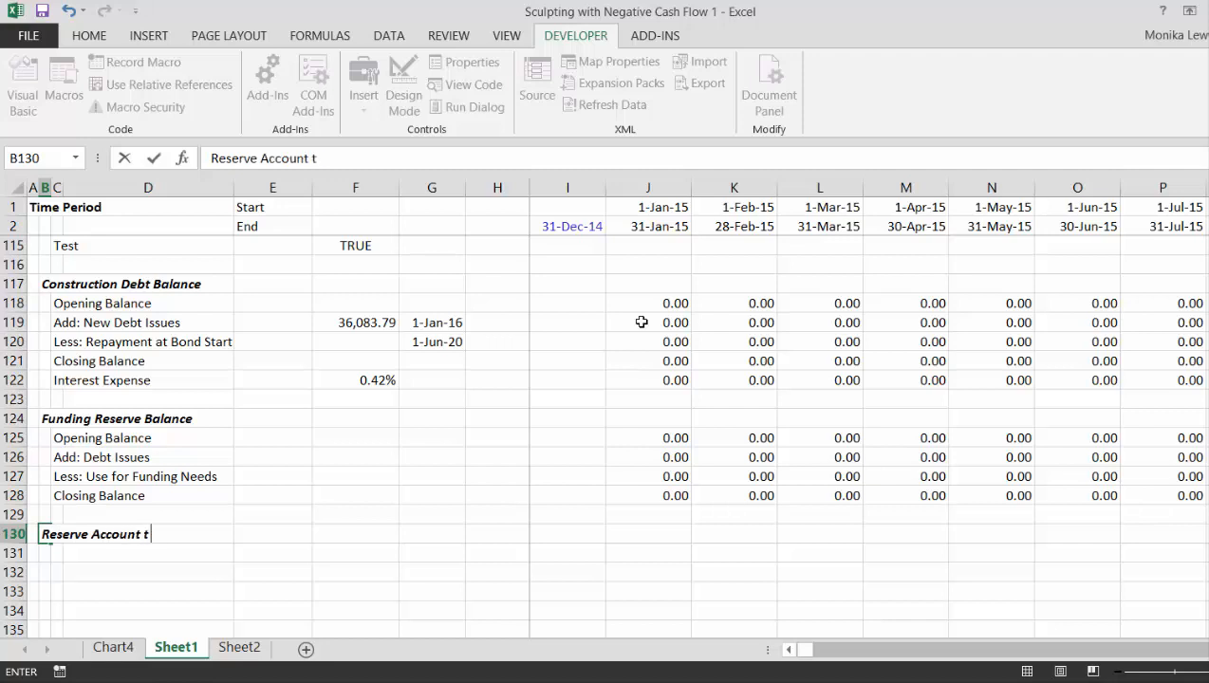
text(o Fund Negative)
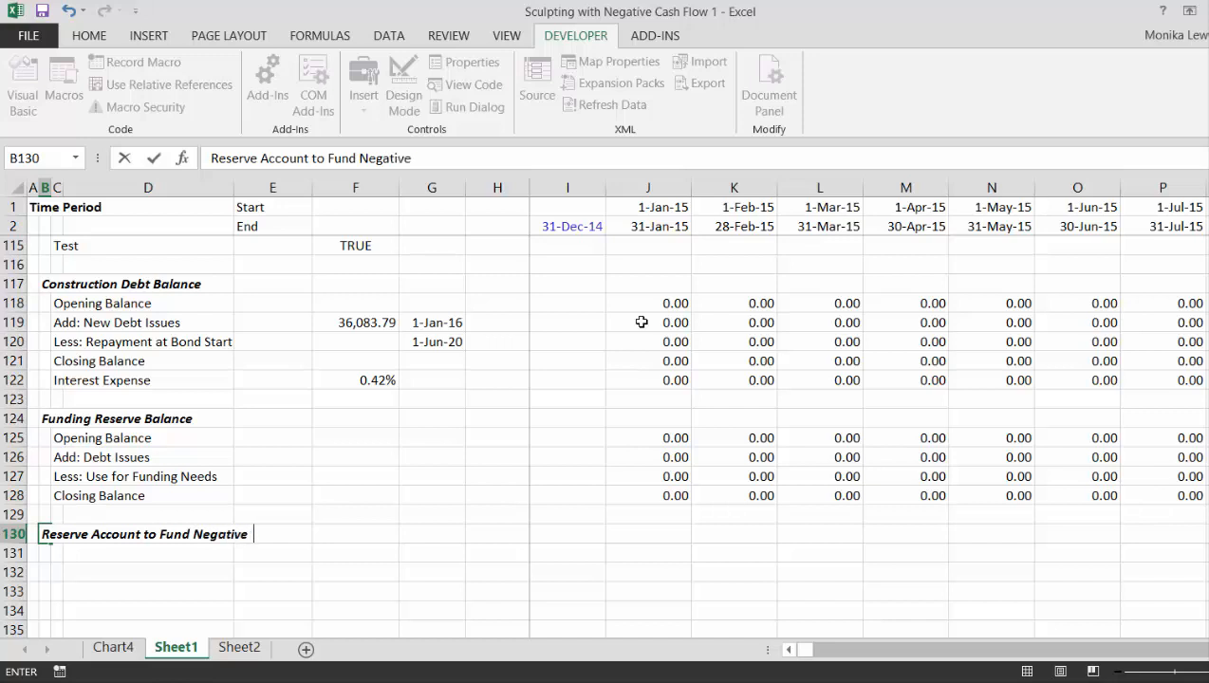
text( Interest)
key(Return)
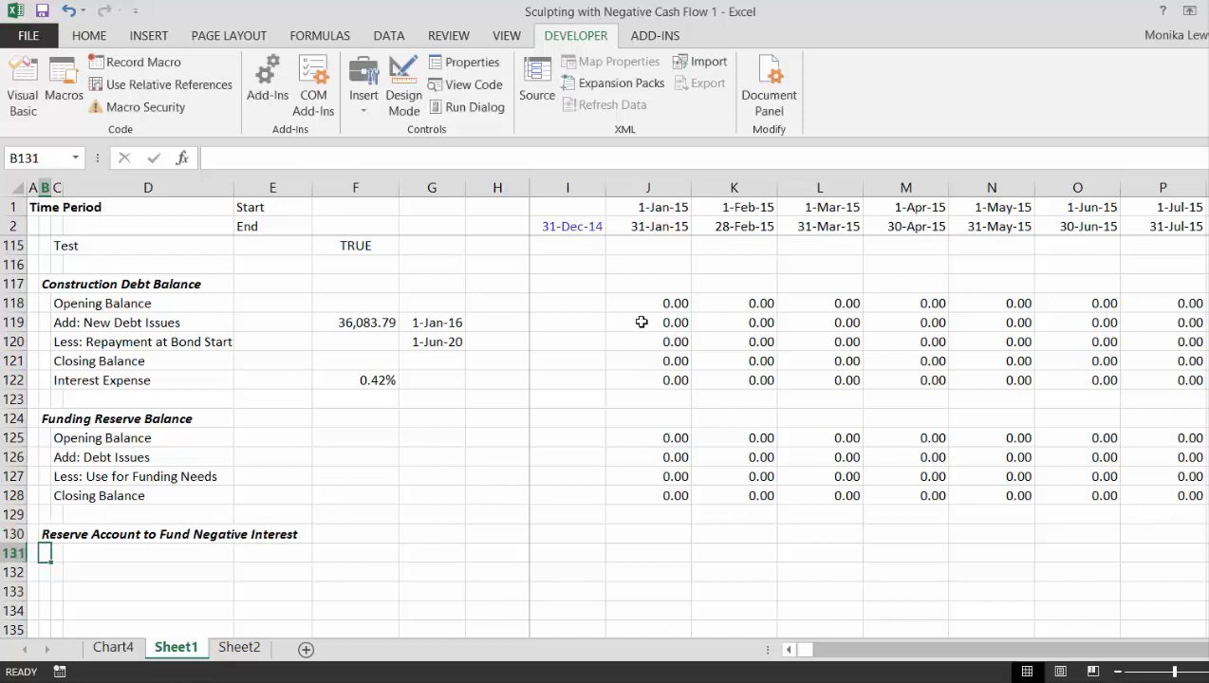
- Enter the labels "Opening Balance" in C131 and "Add: Funded Reserve" in C132 under the new reserve account heading
key(Right)
text(Ope)
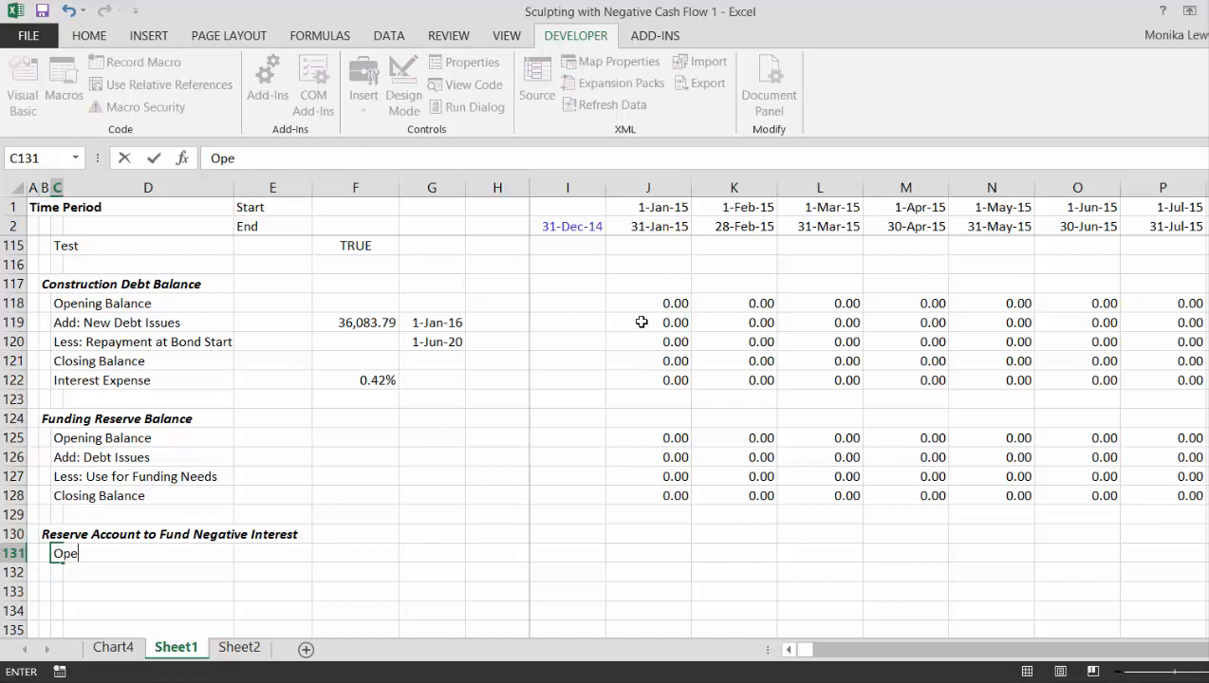
text(ning Baa)
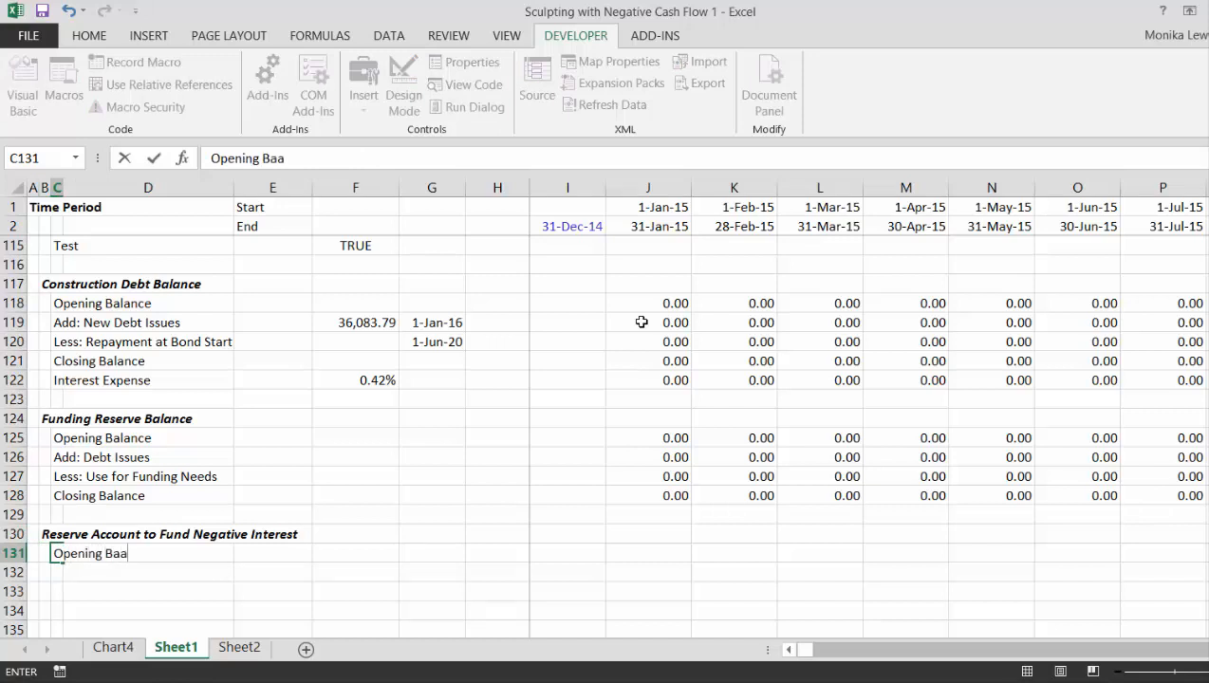
key(BackSpace)
text(al)
key(BackSpace)
key(BackSpace)
text(lance)
key(Return)
text(A)
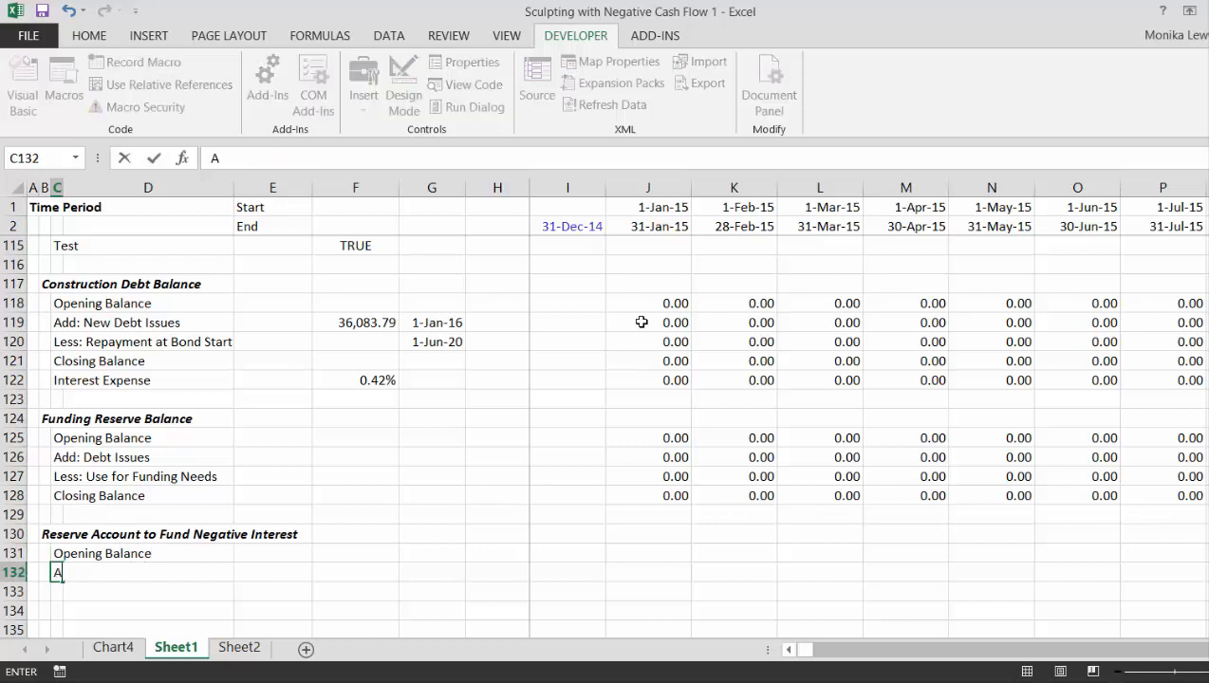
text(dd: Funded)
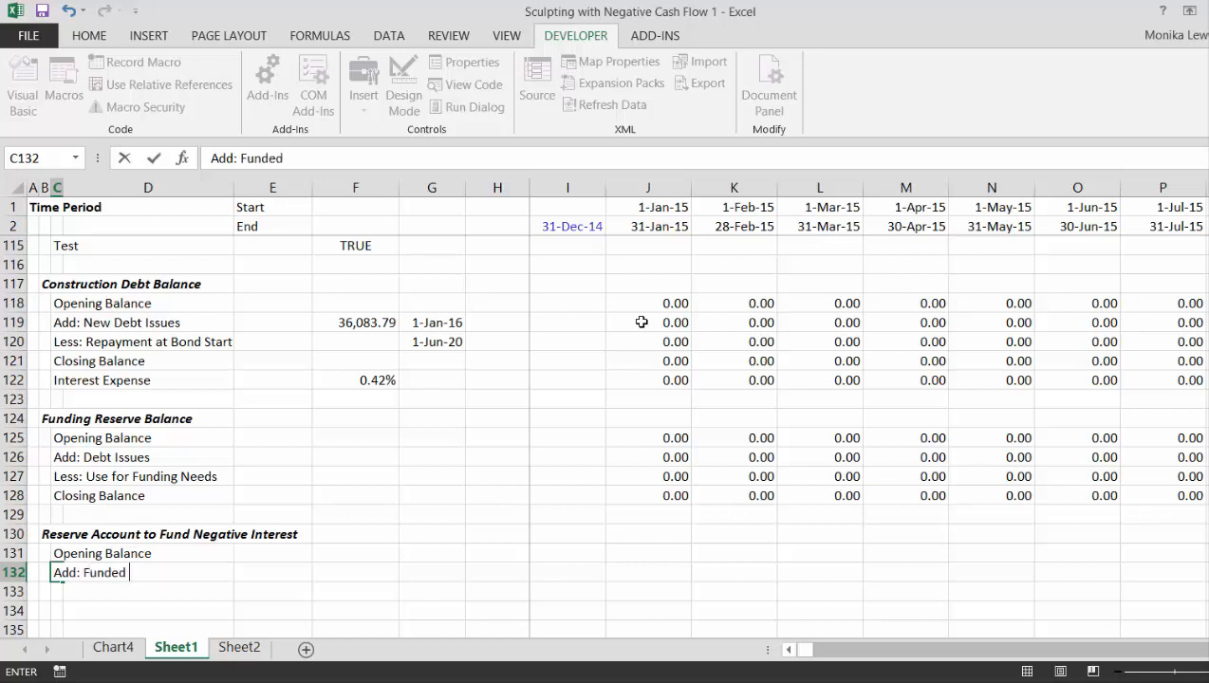
text(sReserve)
key(Return)
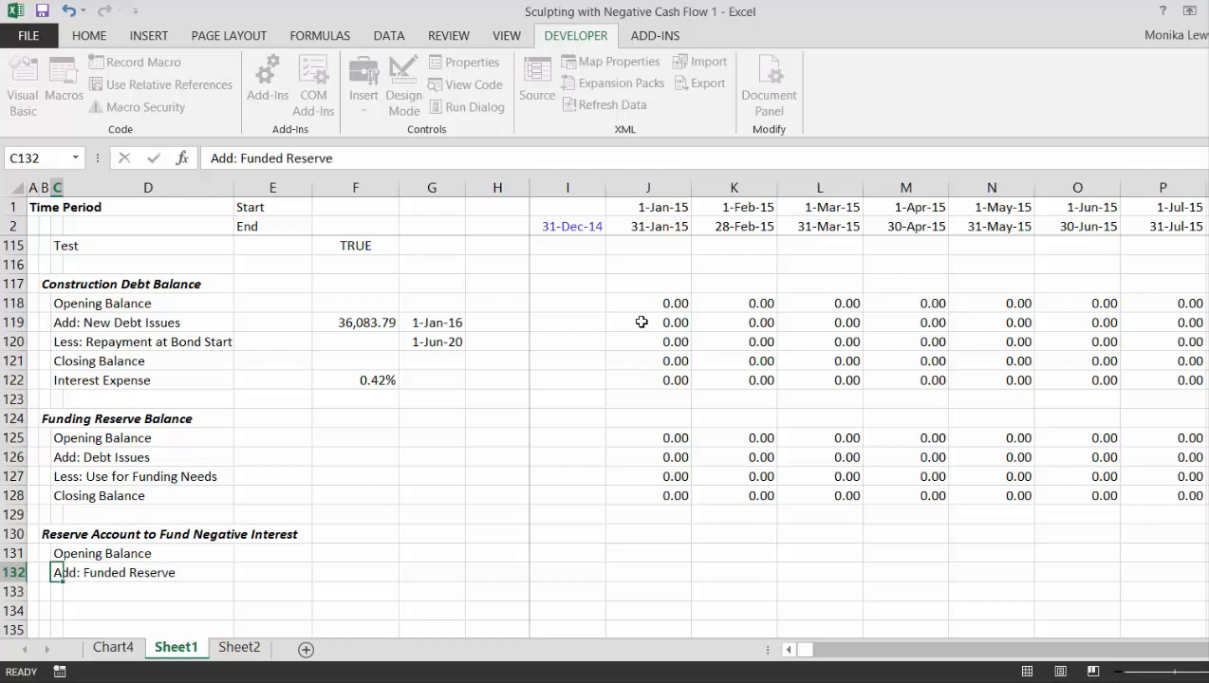
- Examine Dividends and New Equity Issued for Negative Cash Flow in rows 87 and 88 along the timeline, through the July 2020 formula in BX88
key(Up)
key(Up)
key(Up)
key(Up)
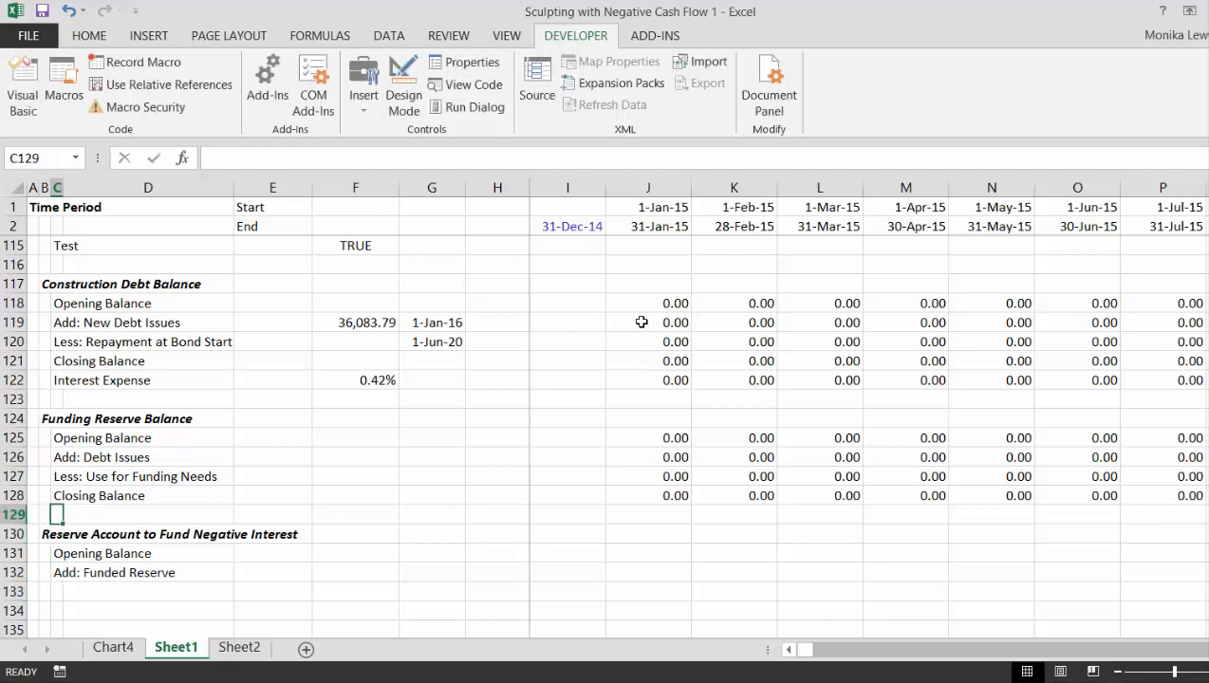
key(Up)
key(Up)
key(Up)
key(Up)
key(Up)
key(Up)
key(Up)
key(Up)
key(Up)
key(Up)
key(Up)
key(Up)
key(Up)
key(Up)
key(Up)
key(Up)
key(Up)
key(Up)
key(Up)
key(Up)
key(Up)
key(Up)
key(Up)
key(Up)
key(Up)
key(Up)
key(Up)
key(Up)
key(Up)
key(Up)
key(Up)
key(Up)
key(Up)
key(Up)
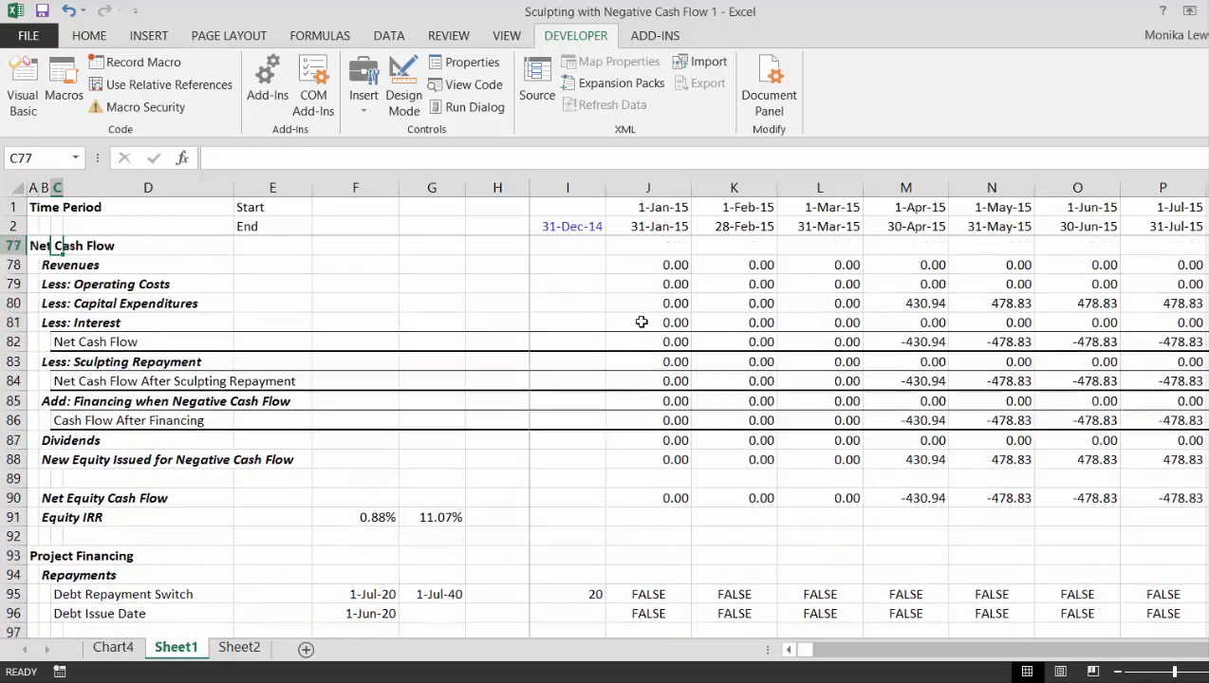
key(Down)
key(Down)
key(Down)
key(Down)
key(Down)
key(Down)
key(Down)
key(Down)
key(Down)
key(Down)
key(Down)
key(Down)
key(Down)
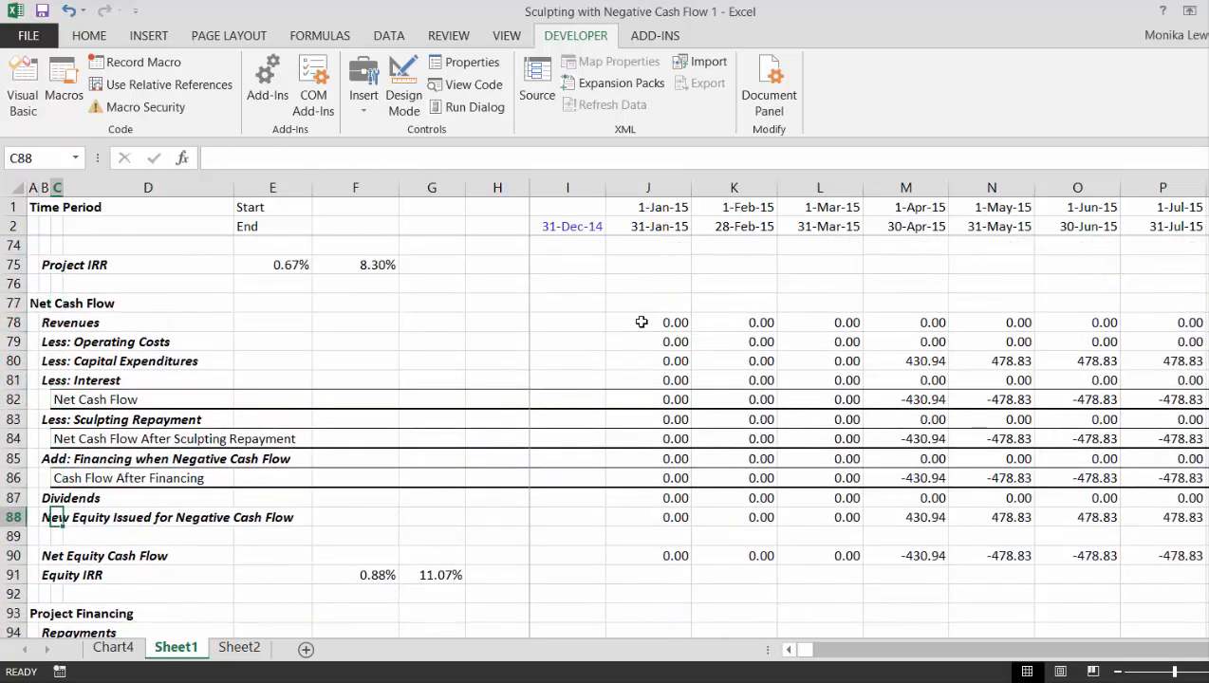
key(Up)
key(Right)
key(Right)
key(Right)
key(Right)
key(Right)
key(Right)
key(Right)
key(Right)
key(Right)
key(Right)
key(Right)
key(Right)
key(Right)
key(Right)
key(Right)
key(Right)
key(Right)
key(Right)
key(Right)
key(Right)
key(Right)
key(Right)
key(Right)
key(Right)
key(Right)
key(Right)
key(Right)
key(Right)
key(Right)
key(Right)
key(Right)
key(Right)
key(Right)
key(Right)
key(Right)
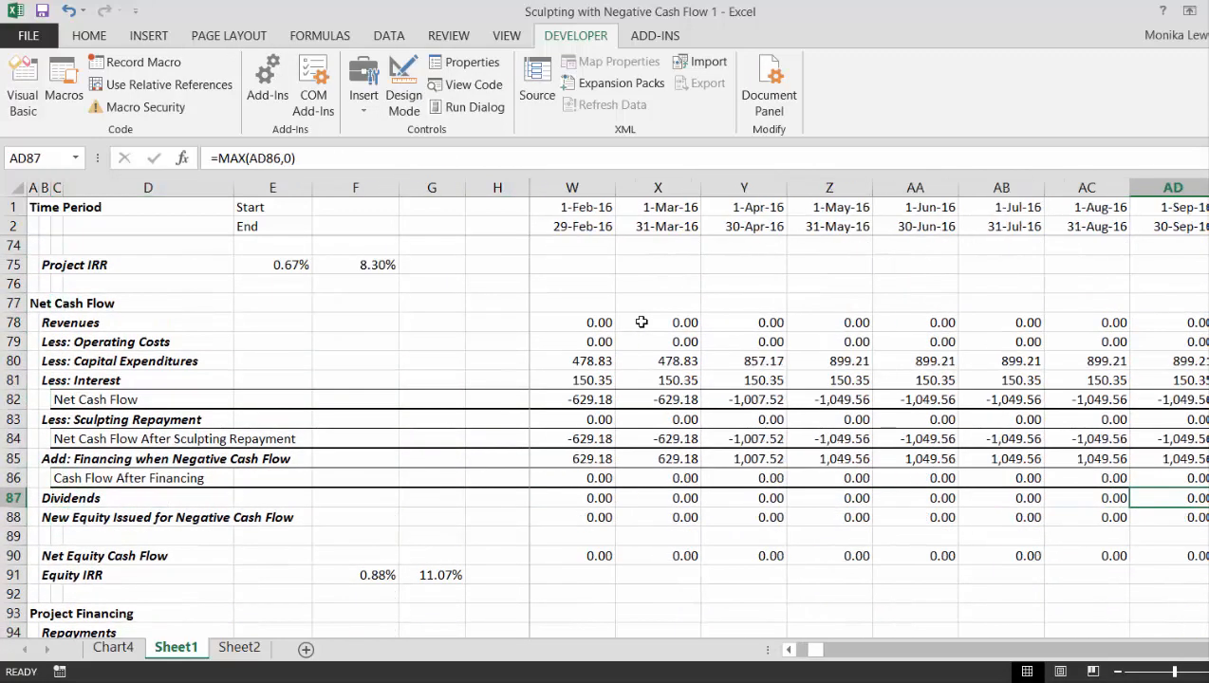
key(Right)
key(Right)
key(Right)
key(Right)
key(Right)
key(Right)
key(Right)
key(Right)
key(Right)
key(Right)
key(Right)
key(Right)
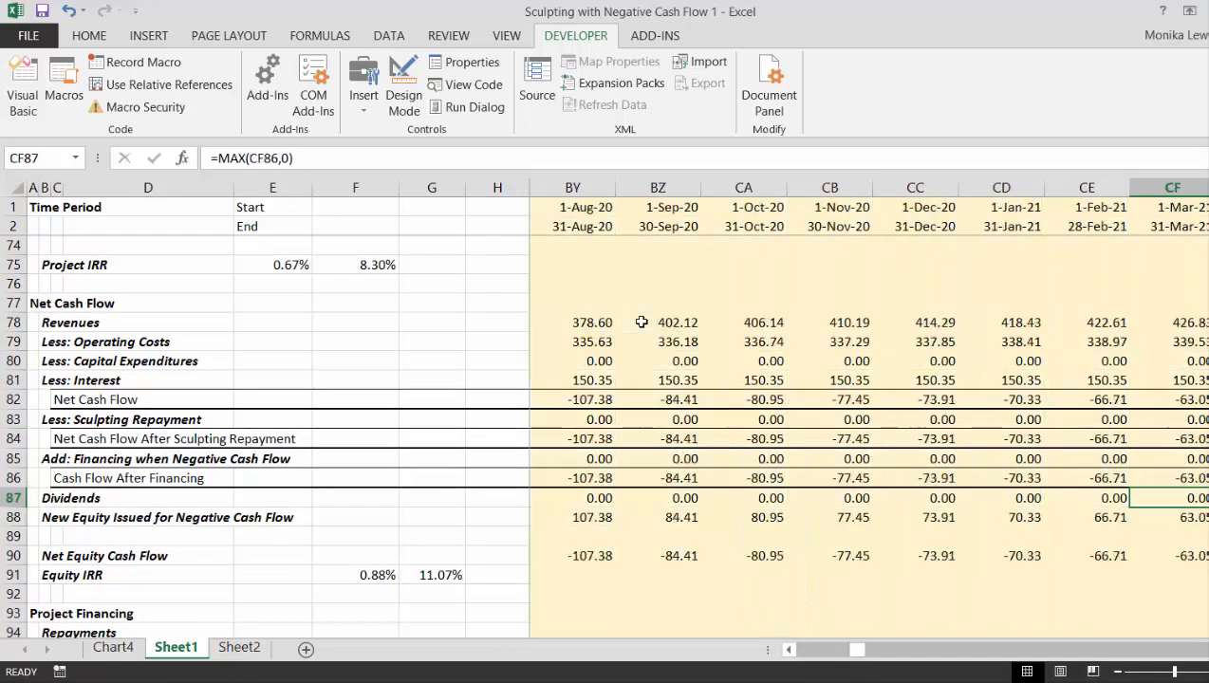
key(Left)
key(Left)
key(Left)
key(Left)
key(Left)
key(Left)
key(Left)
key(Left)
key(Left)
key(Left)
key(Down)
key(Right)
key(Right)
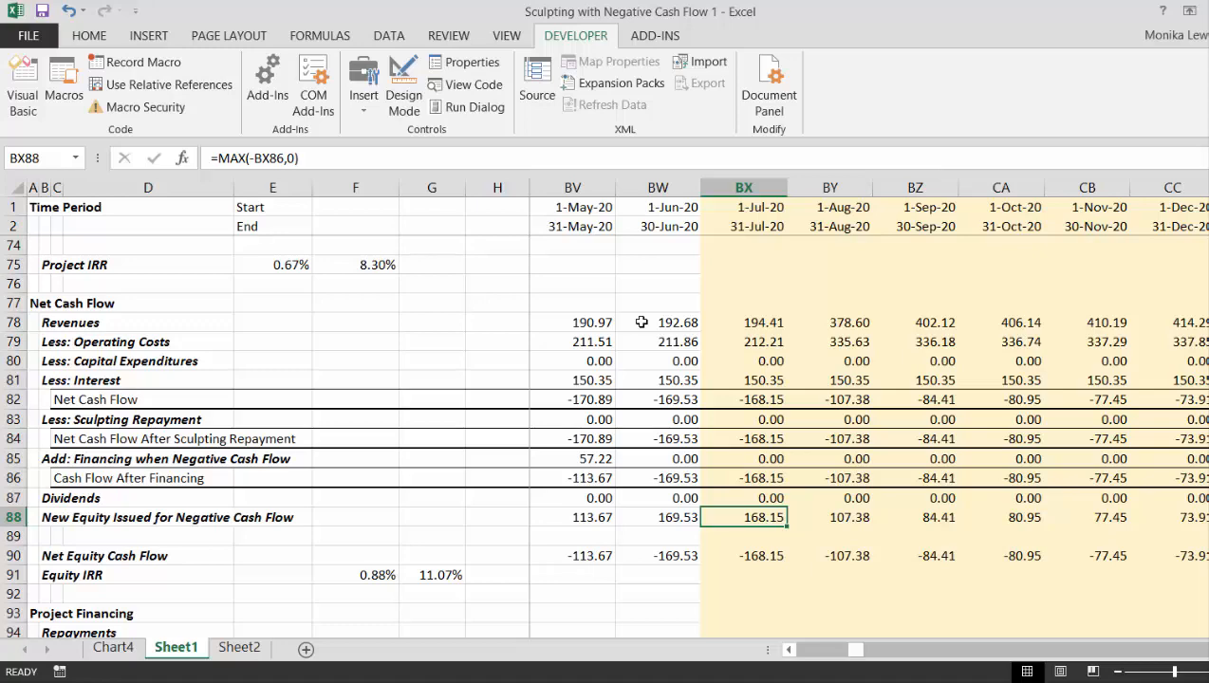
- Inspect the project Net Cash Flow formula in BX71 and compare it with the new equity issued in BX88
key(Up)
key(Up)
key(Up)
key(Up)
key(Up)
key(Up)
key(Up)
key(Up)
key(Up)
key(Up)
key(Up)
key(Up)
key(Up)
key(Up)
key(Up)
key(Up)
key(Up)
key(Up)
key(Up)
key(Up)
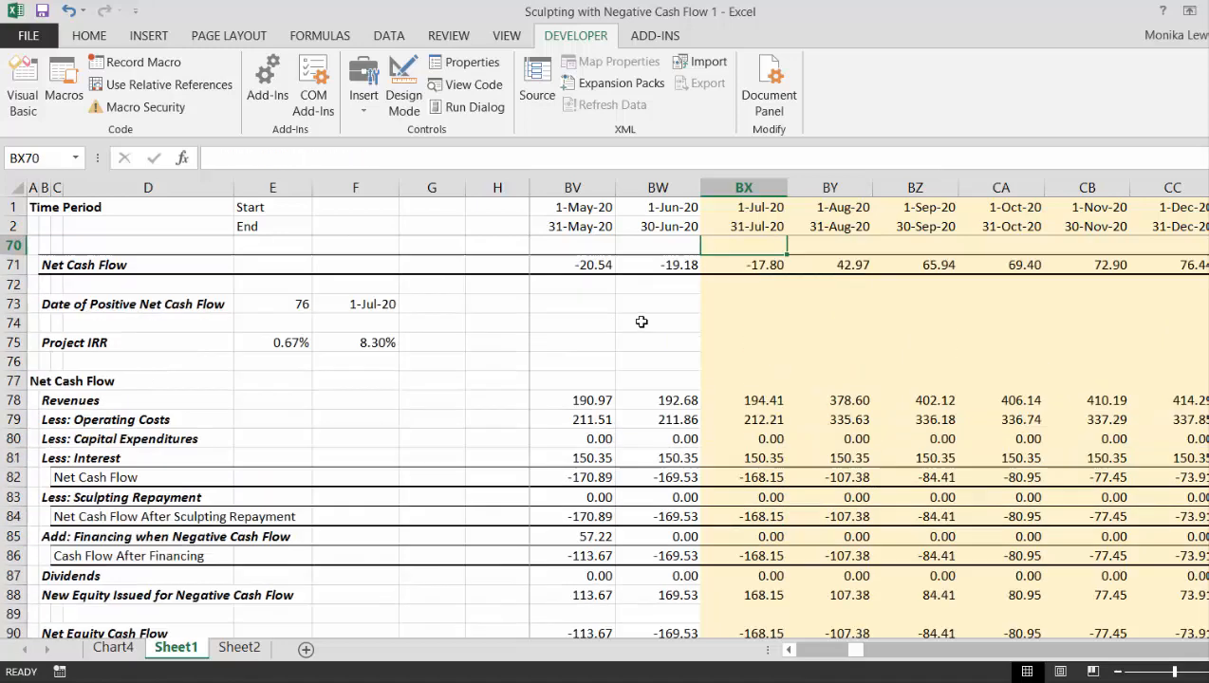
key(Down)
key(Down)
key(Down)
key(Down)
key(Down)
key(Down)
key(Down)
key(Down)
key(Down)
key(Down)
key(Down)
key(Down)
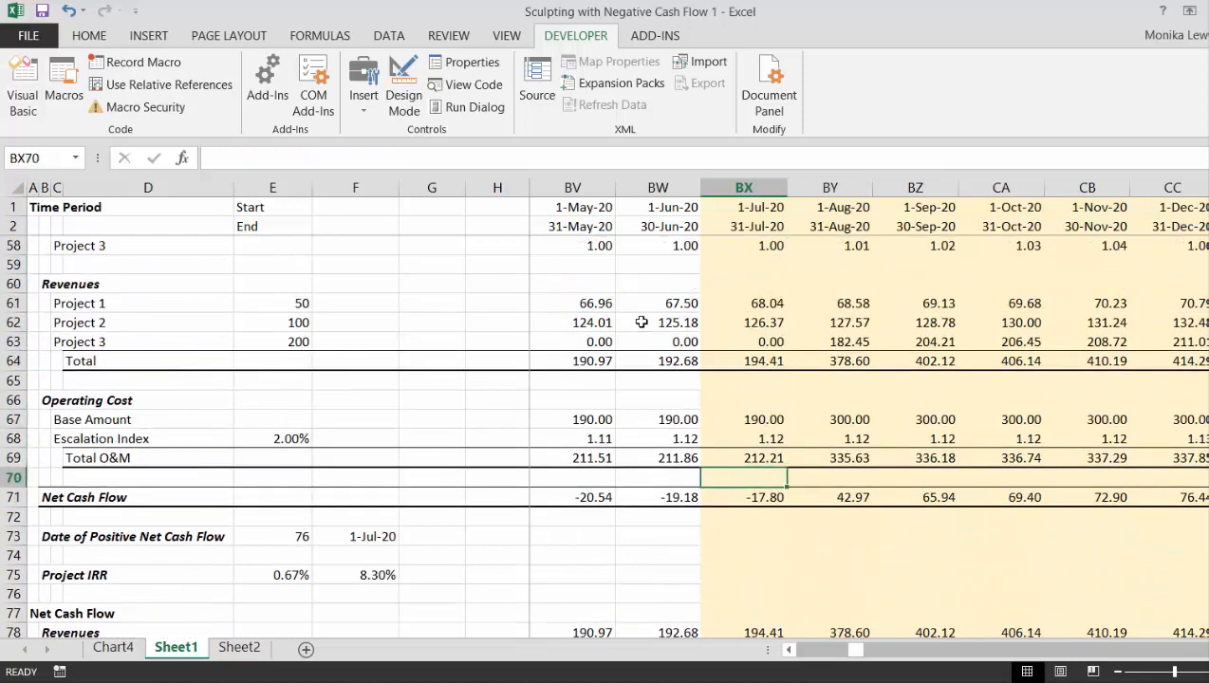
key(Down)
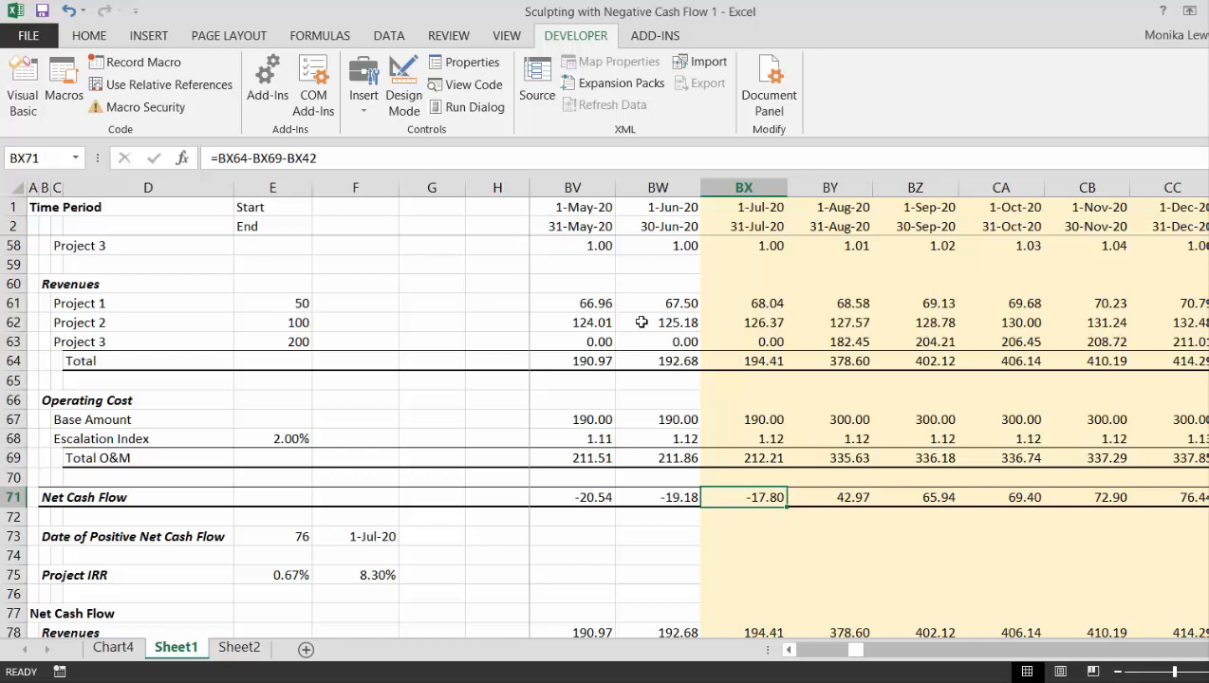
key(Down)
key(Down)
key(Down)
key(Down)
key(Down)
key(Down)
key(Down)
key(Down)
key(Down)
key(Down)
key(Down)
key(Down)
key(Down)
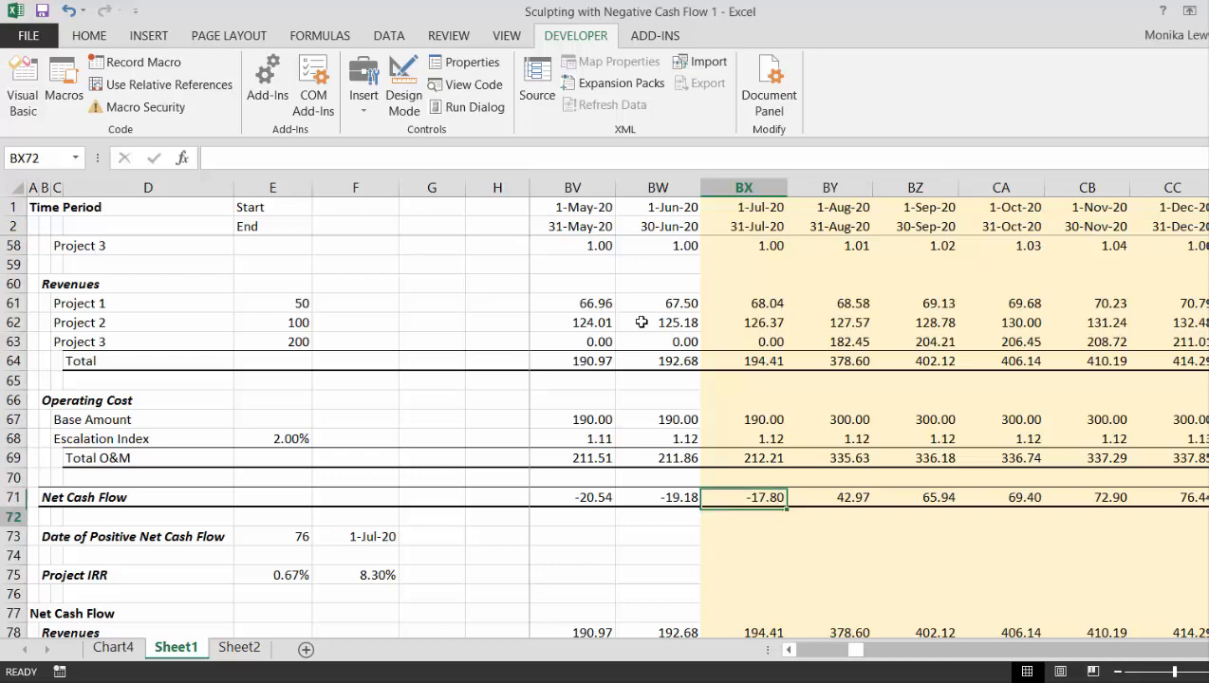
key(Down)
key(Down)
key(Down)
key(Down)
key(Down)
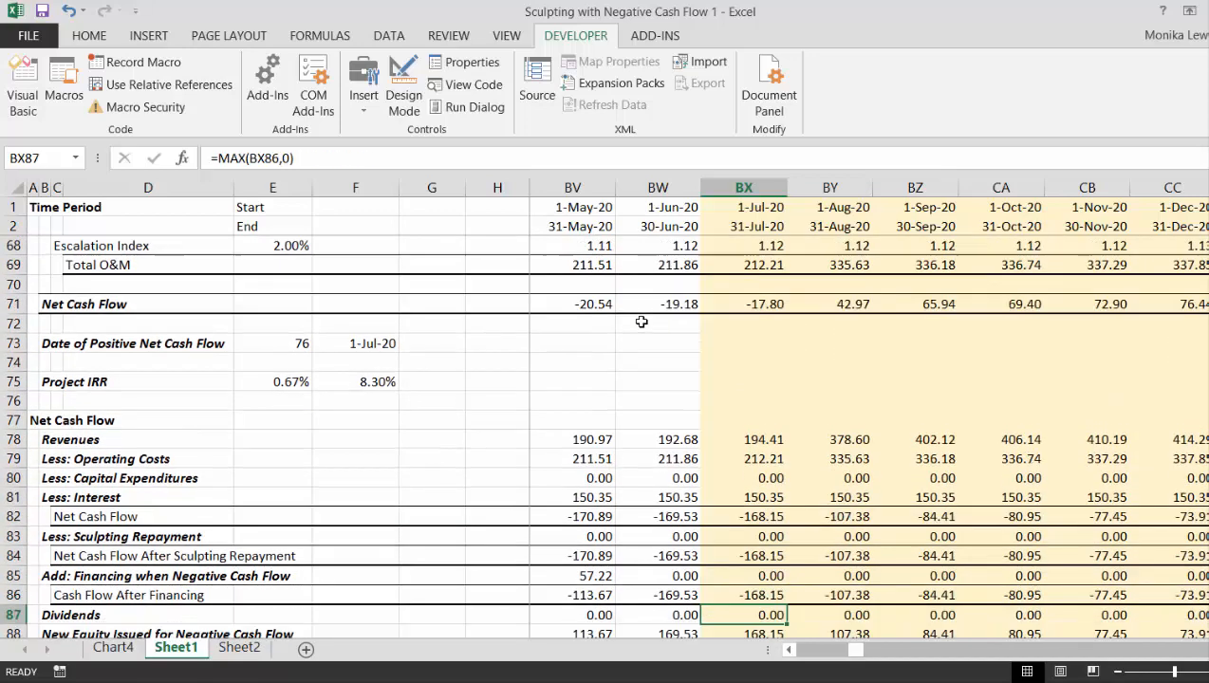
key(Up)
key(Up)
key(Up)
key(Up)
key(Up)
key(Up)
key(Up)
key(Up)
key(Up)
key(Up)
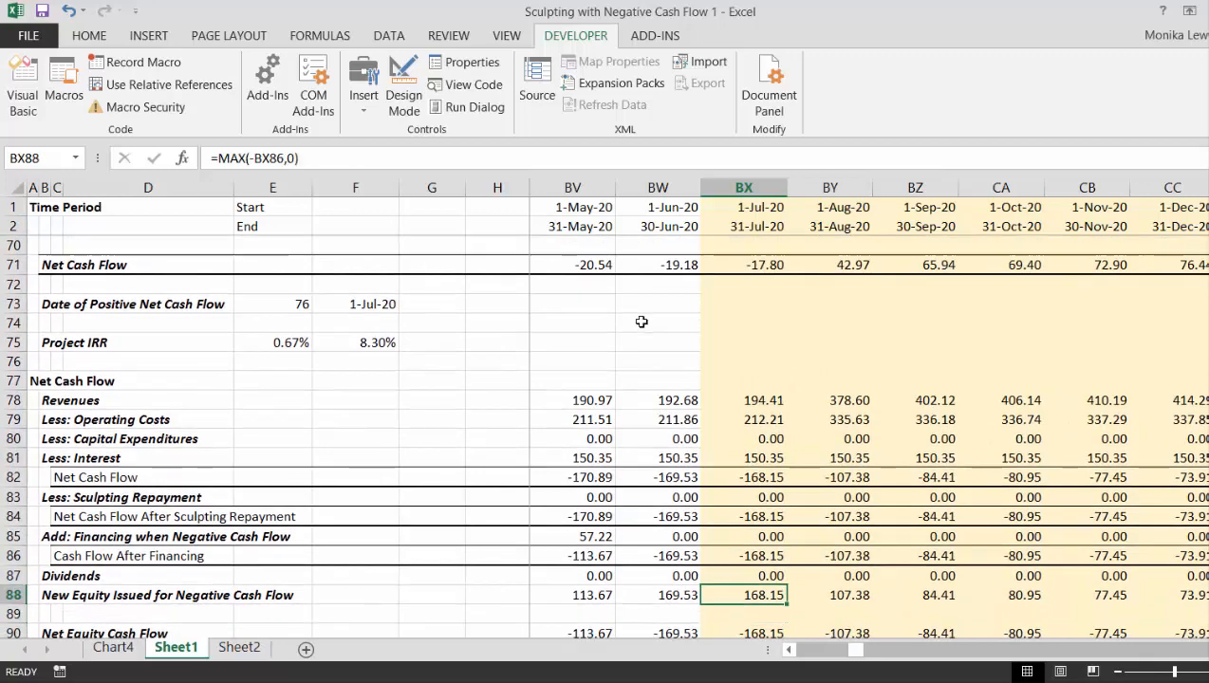
- Trace the Less: Capital Expenditures row back from July 2020 to find the last period with construction spending
key(Down)
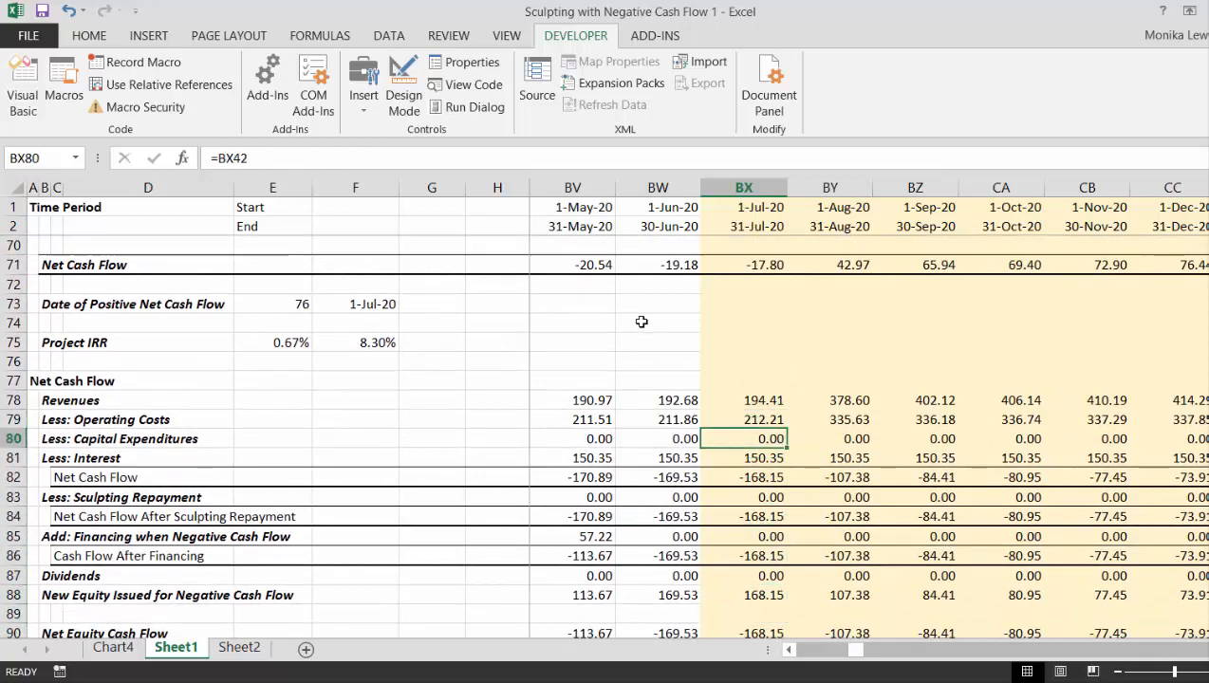
key(Left)
key(Left)
key(Left)
key(Left)
key(Left)
key(Left)
key(Left)
key(Left)
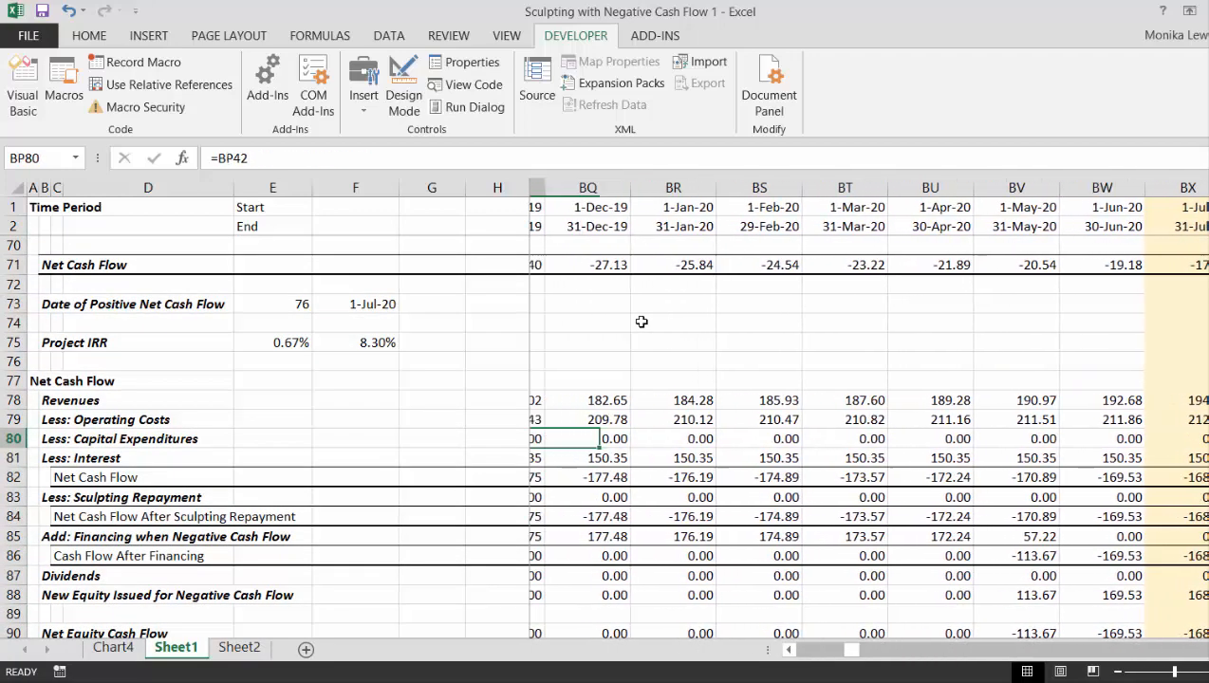
key(Left)
key(Right)
key(Right)
key(Right)
key(Right)
key(Right)
key(Right)
key(Right)
key(Right)
key(Right)
key(Right)
key(Right)
key(Right)
key(Right)
key(Right)
key(Right)
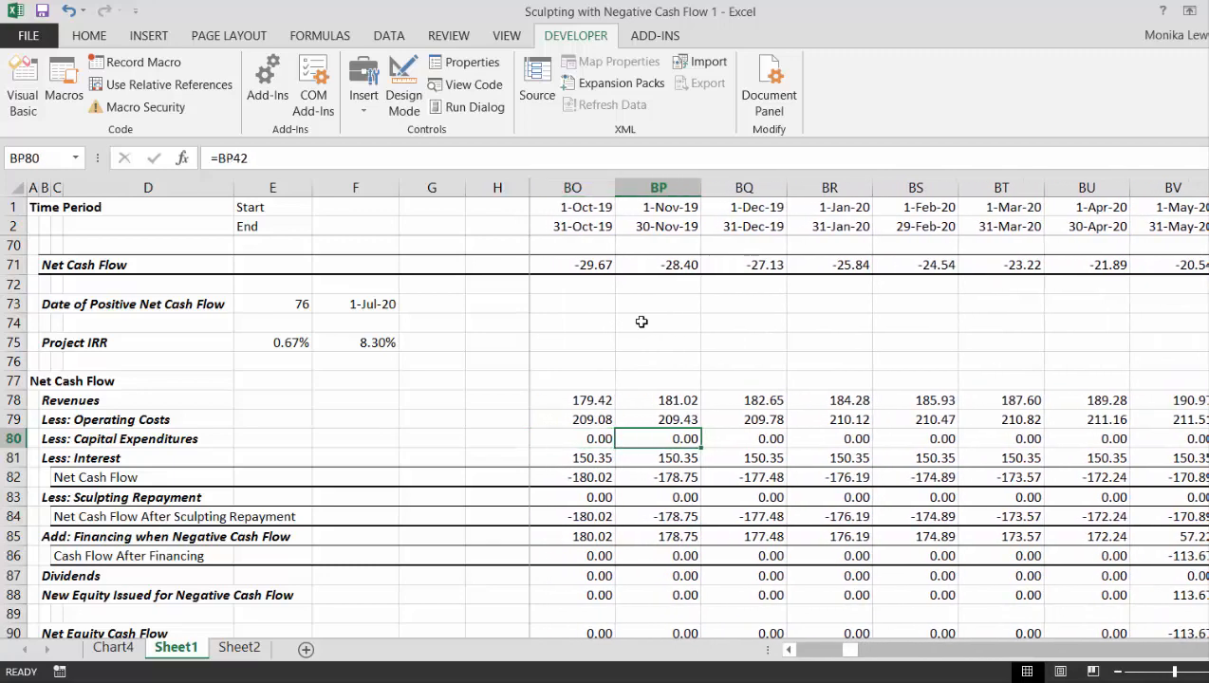
key(Left)
key(Left)
key(Left)
key(Left)
key(Left)
key(Left)
key(Left)
key(Left)
key(Left)
key(Left)
key(Left)
key(Left)
key(Left)
key(Left)
key(Left)
key(Left)
key(Left)
key(Left)
key(Left)
key(Left)
key(Left)
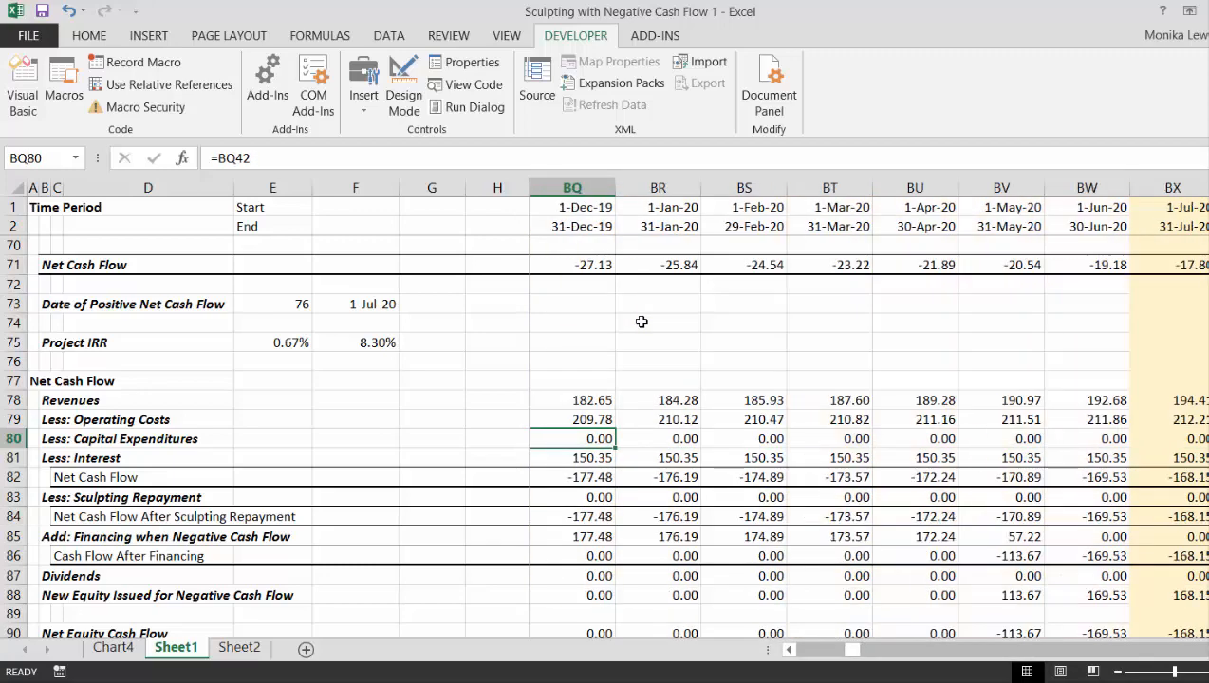
key(Right)
key(Right)
key(Right)
key(Right)
key(Right)
key(Right)
key(Right)
key(Right)
key(Right)
key(Right)
key(Right)
key(Right)
key(Right)
key(Right)
key(Right)
key(Right)
key(Right)
key(Right)
key(Right)
key(Right)
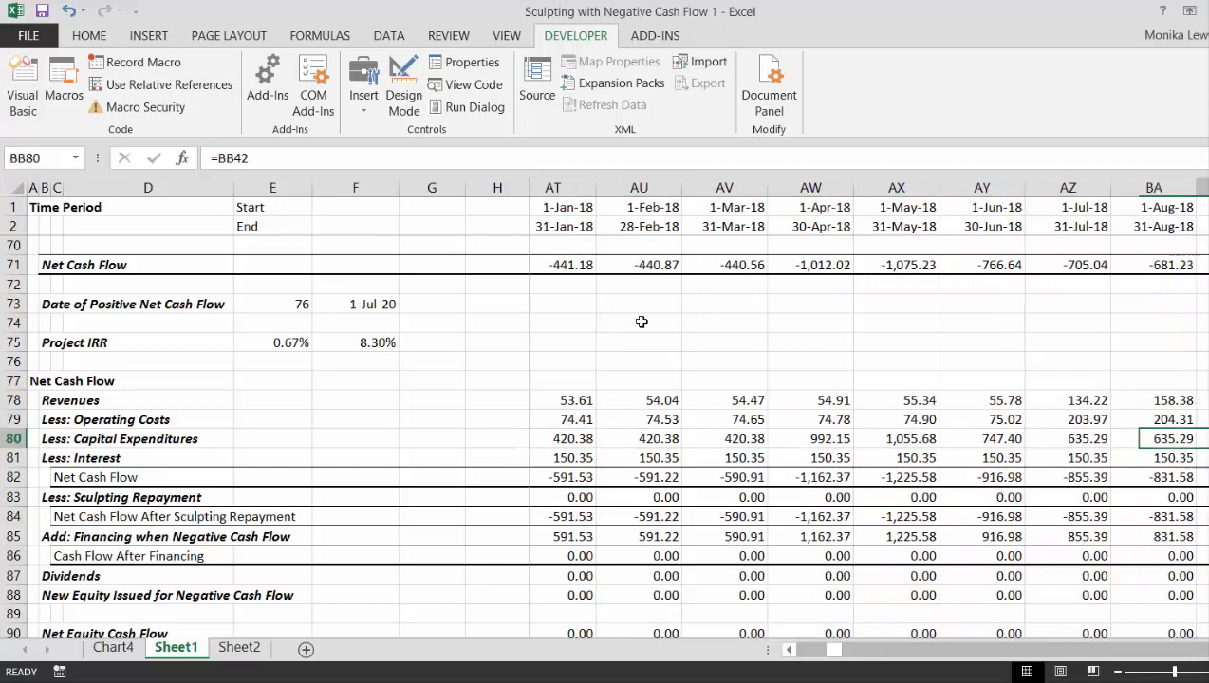
key(Left)
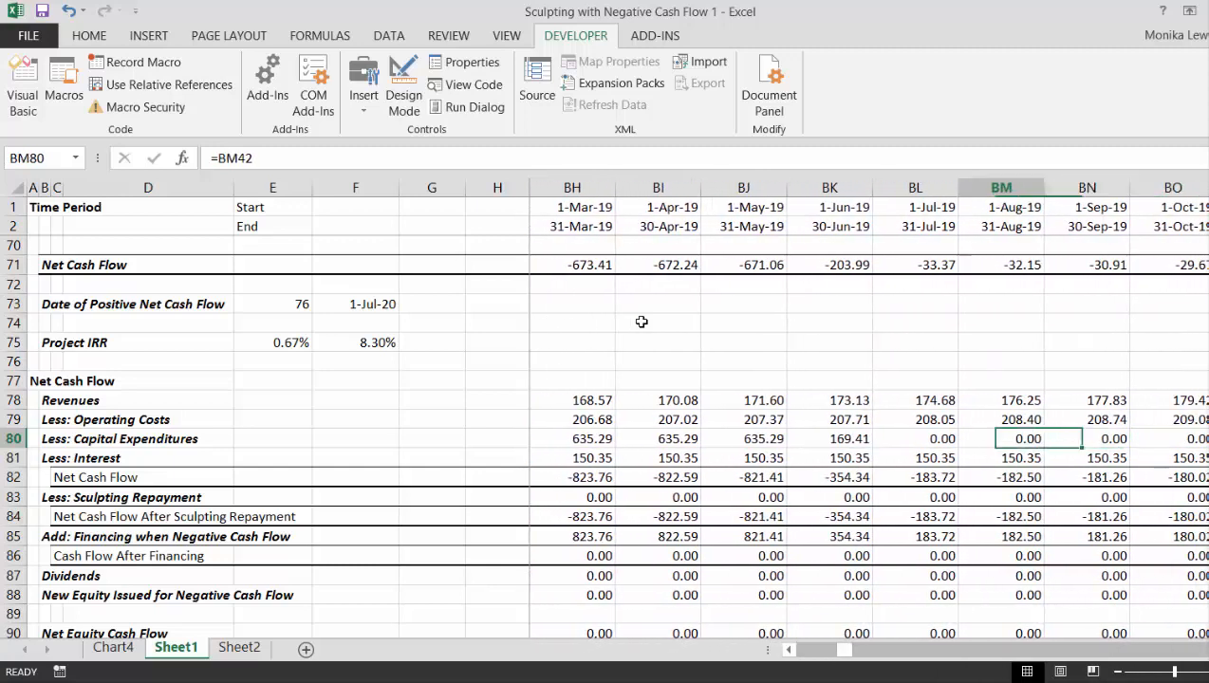
key(Left)
key(Left)
key(Right)
key(Down)
key(Down)
key(Up)
key(Up)
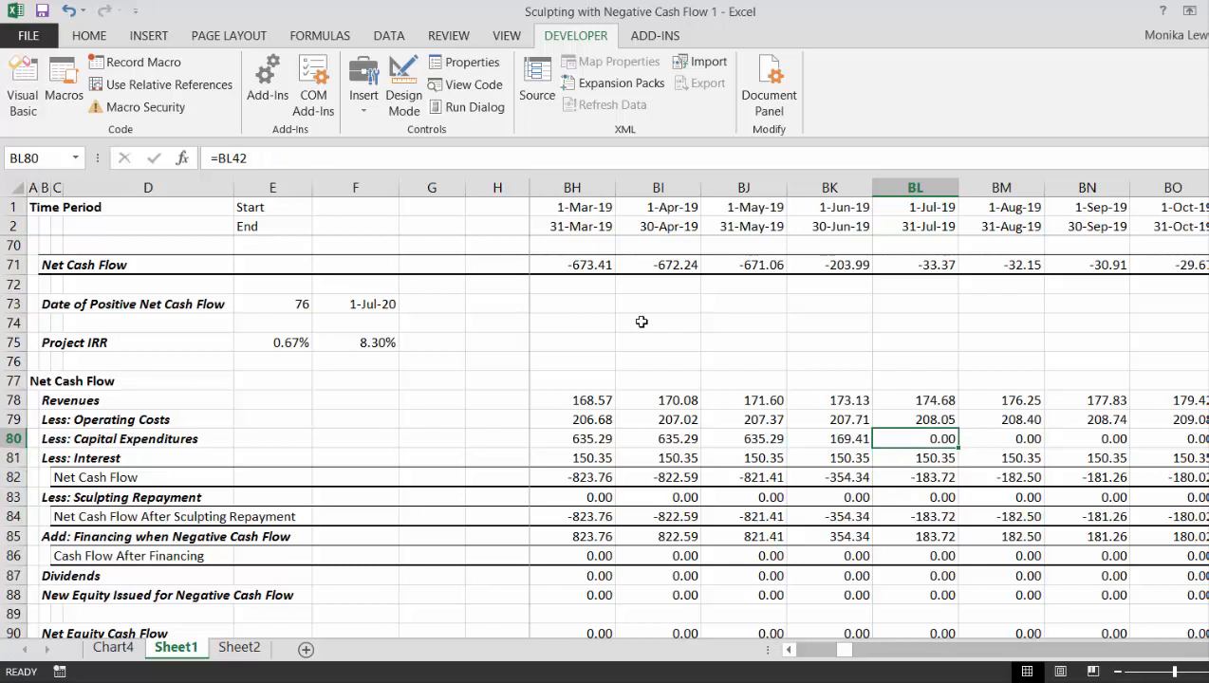
key(Left)
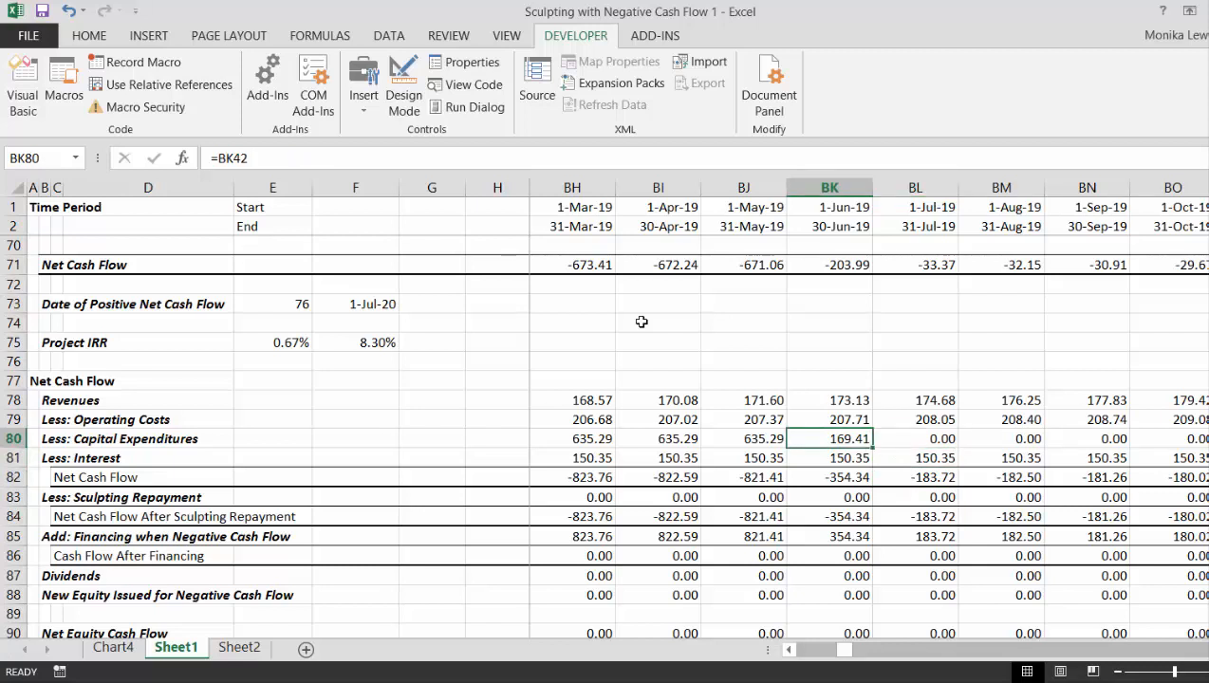
- Replace the Start of Repayment formula in E25 with =EOMONTH(F16,1)-1, based on Project 3's construction end date
key(Page_Up)
key(Page_Up)
key(Page_Up)
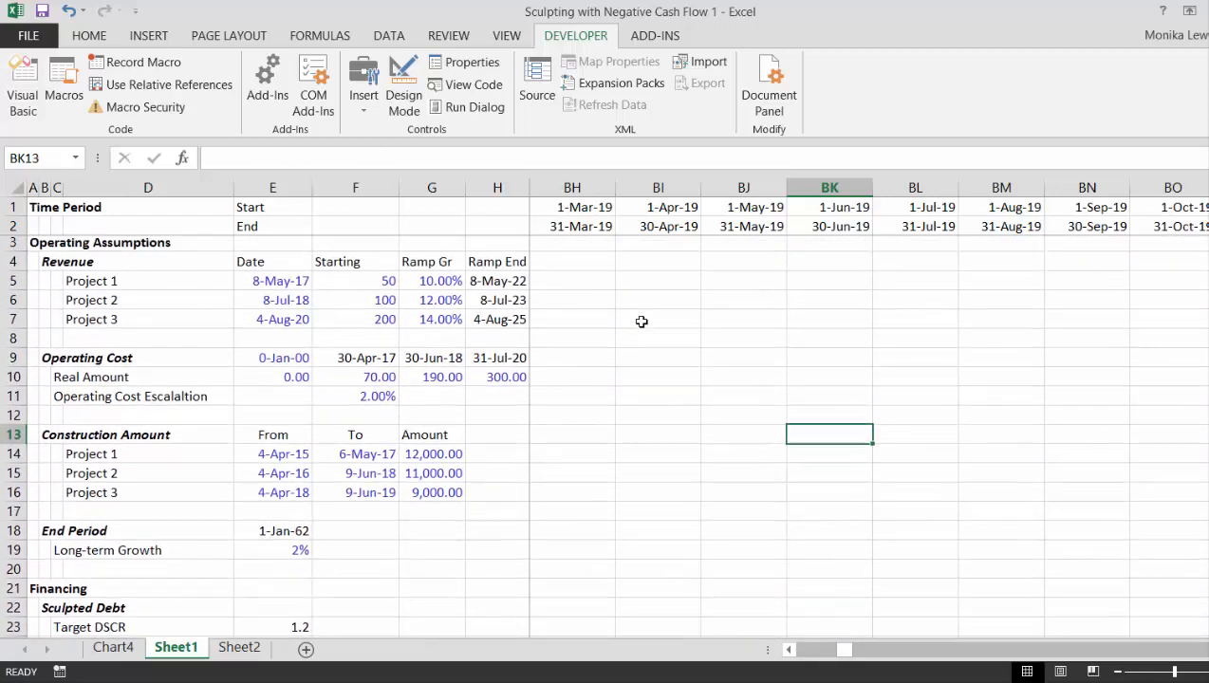
key(Left)
key(Left)
key(Left)
key(Left)
key(Left)
key(Left)
key(Left)
key(Left)
key(Left)
key(Left)
key(Down)
key(Down)
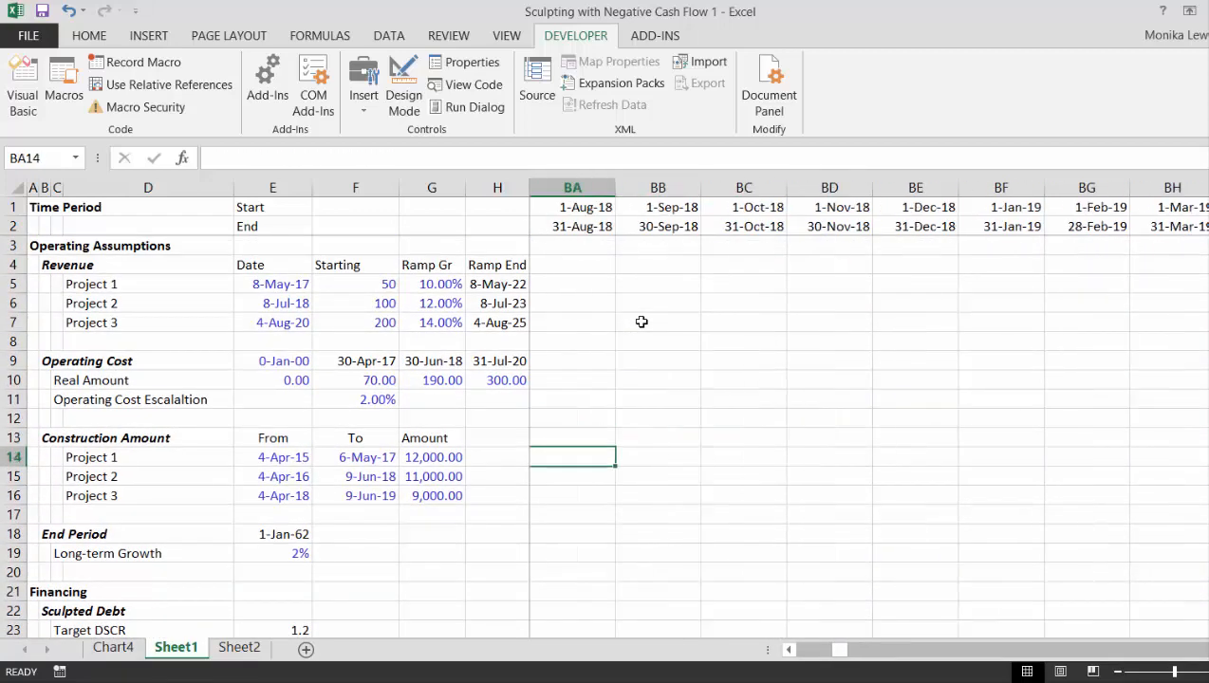
key(Down)
key(Down)
key(Down)
key(Down)
key(Down)
key(Down)
key(Down)
key(Down)
key(Left)
key(Left)
key(Left)
key(Left)
key(Left)
key(Left)
key(Left)
key(Left)
key(Left)
key(Left)
key(Left)
key(Left)
key(Left)
key(Left)
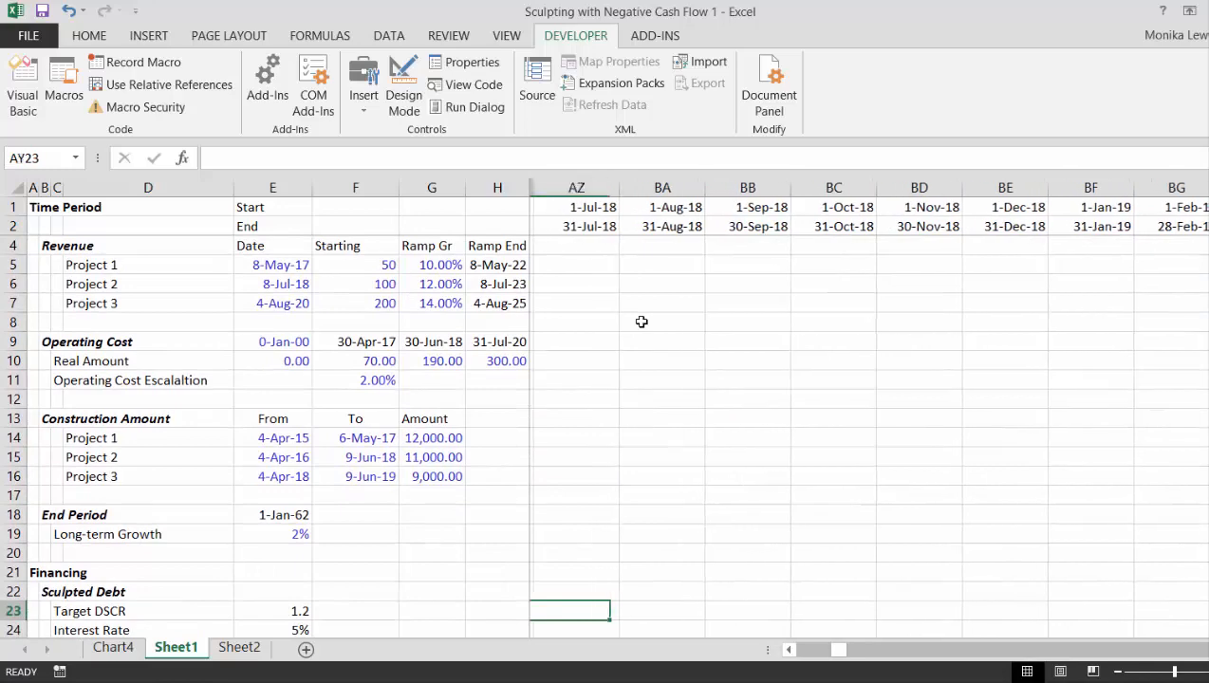
key(Left)
key(Left)
key(Left)
key(Left)
key(Left)
key(Left)
key(Left)
key(Left)
key(Left)
key(Left)
key(Left)
key(Left)
key(Left)
key(Left)
key(Left)
key(Left)
key(Left)
key(Left)
key(Left)
key(Left)
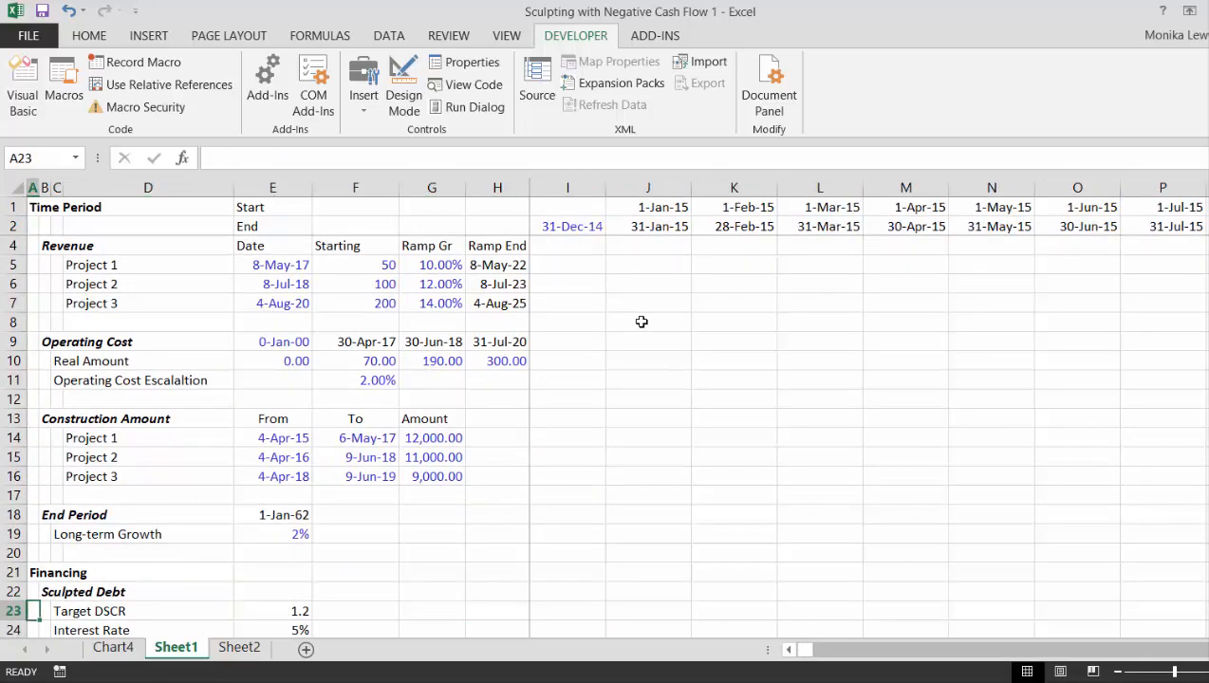
key(Down)
key(Down)
key(Down)
key(Down)
key(Up)
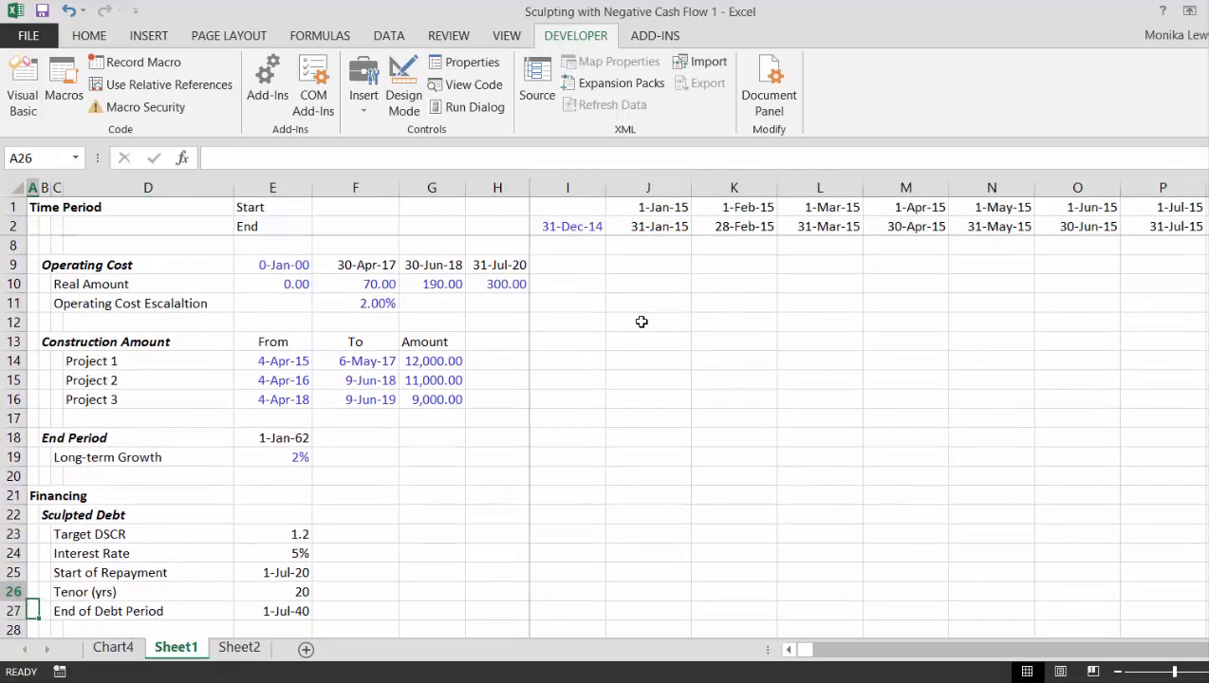
key(Up)
key(Right)
key(Right)
key(Right)
key(Right)
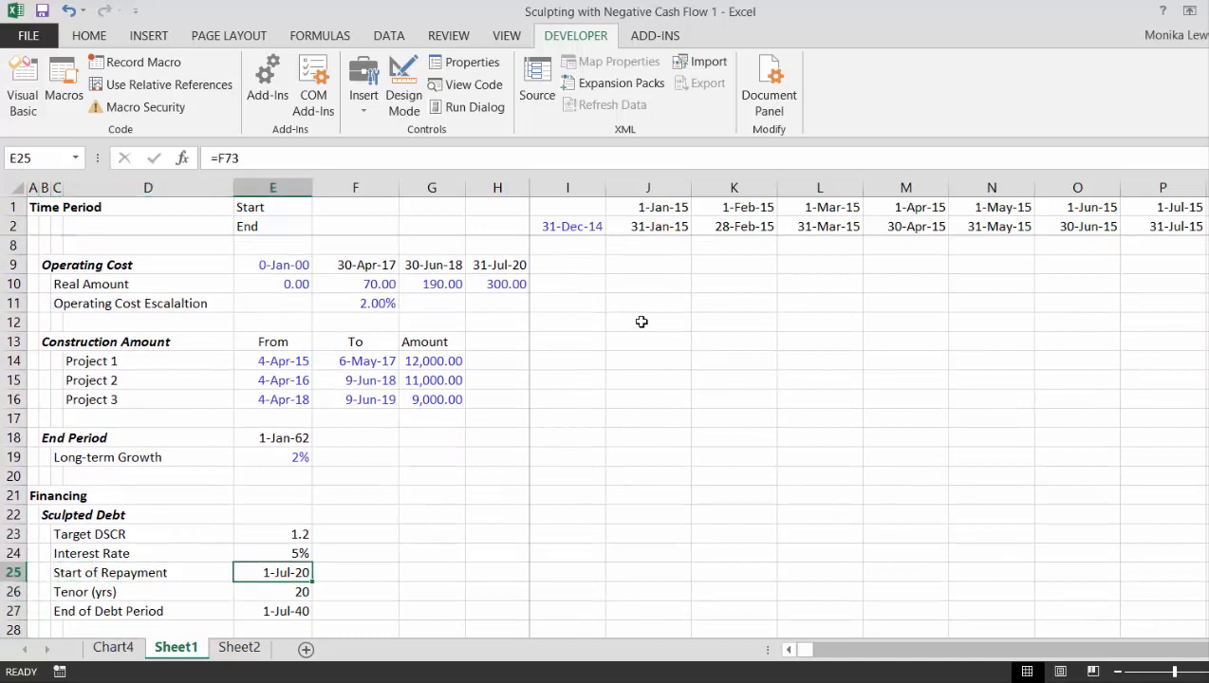
text(=e)
text(m)
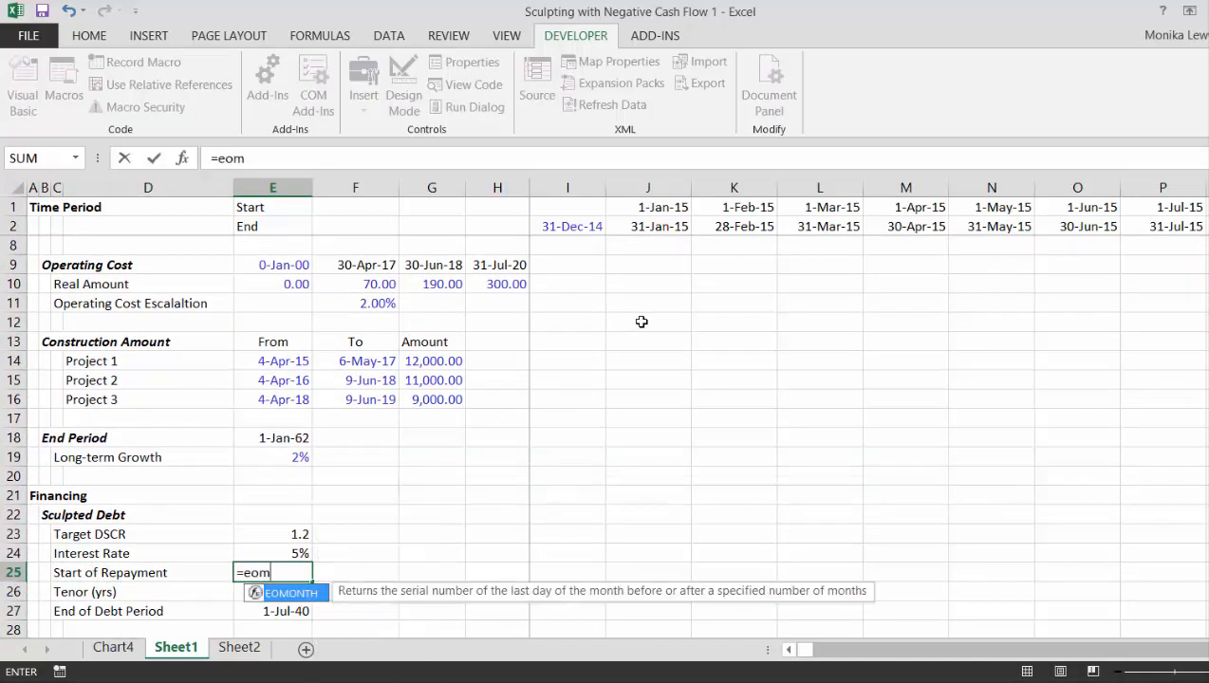
key(Tab)
key(Up)
key(Up)
key(Up)
key(Up)
key(Up)
key(Up)
key(Up)
key(Up)
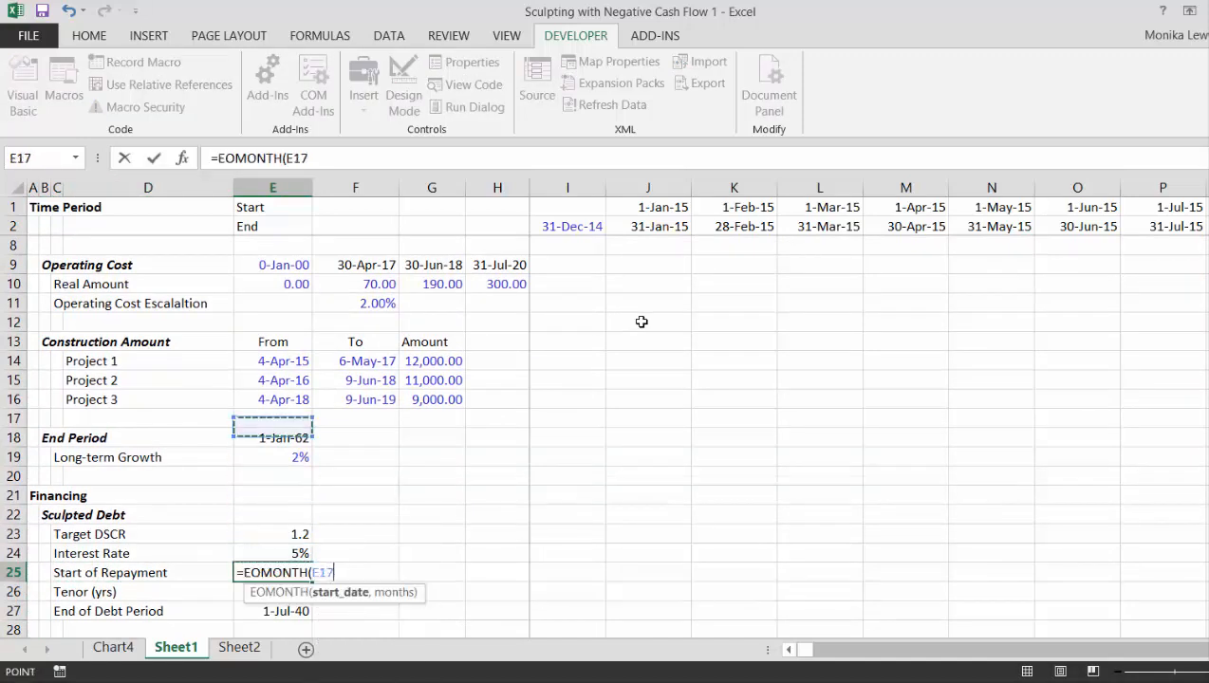
key(Up)
key(Right)
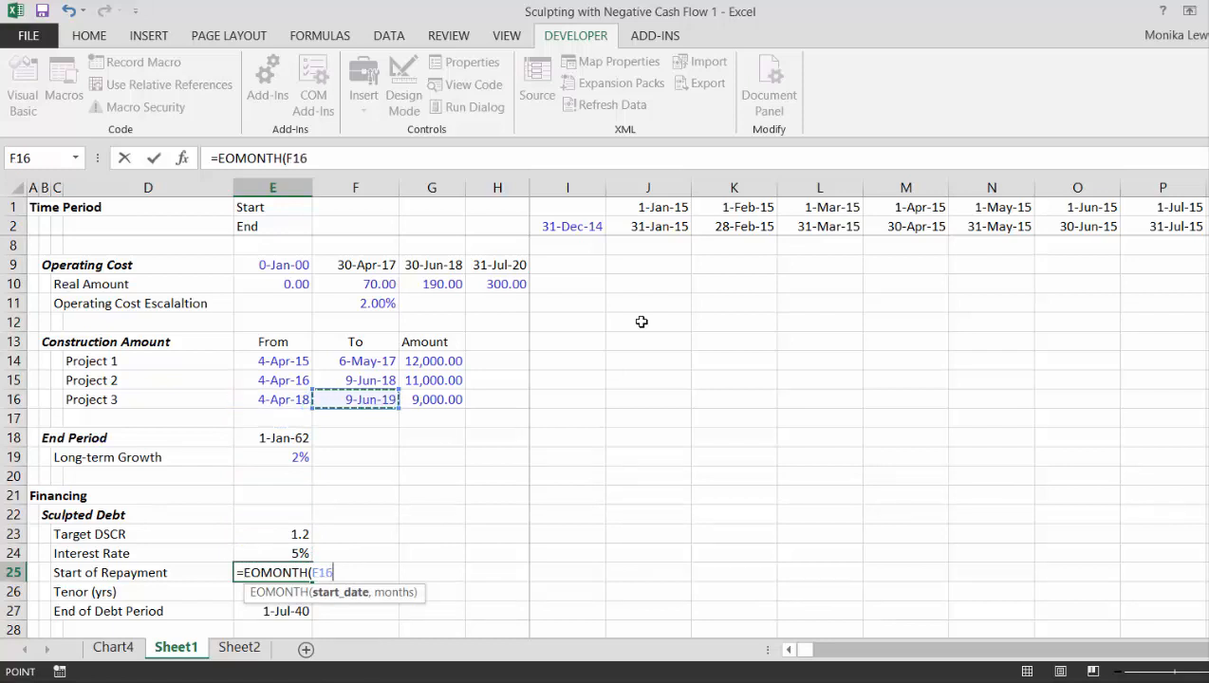
text(,)
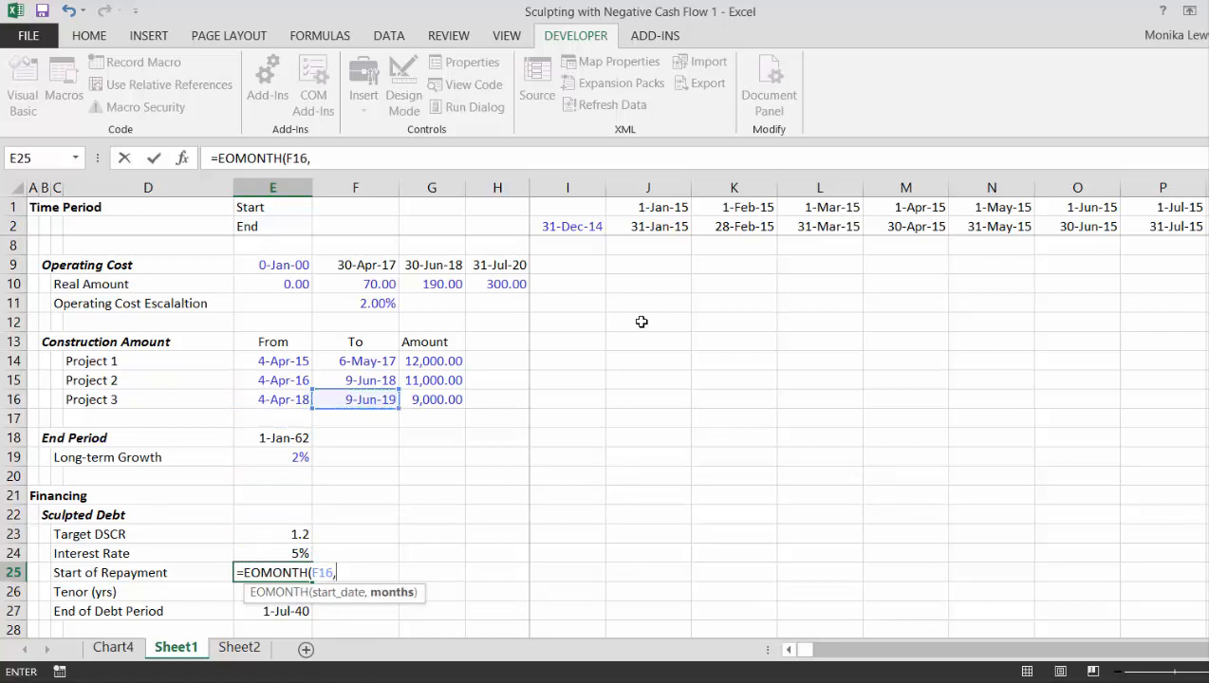
text(1)-1)
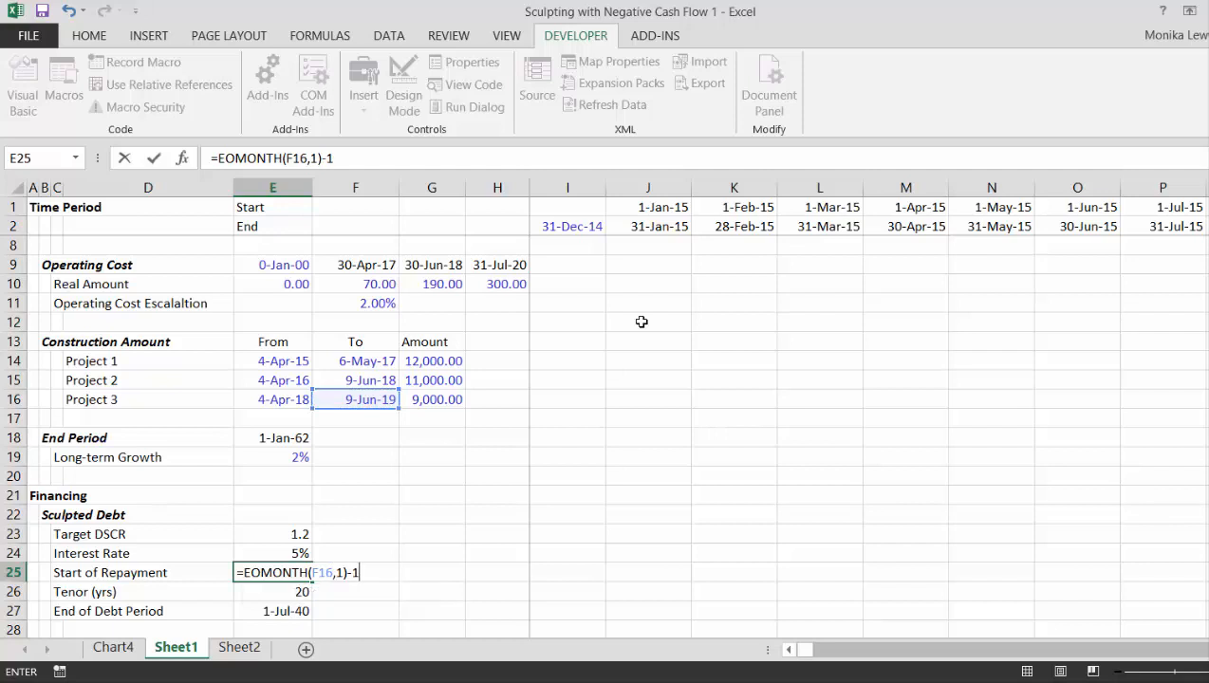
key(Return)
key(Up)
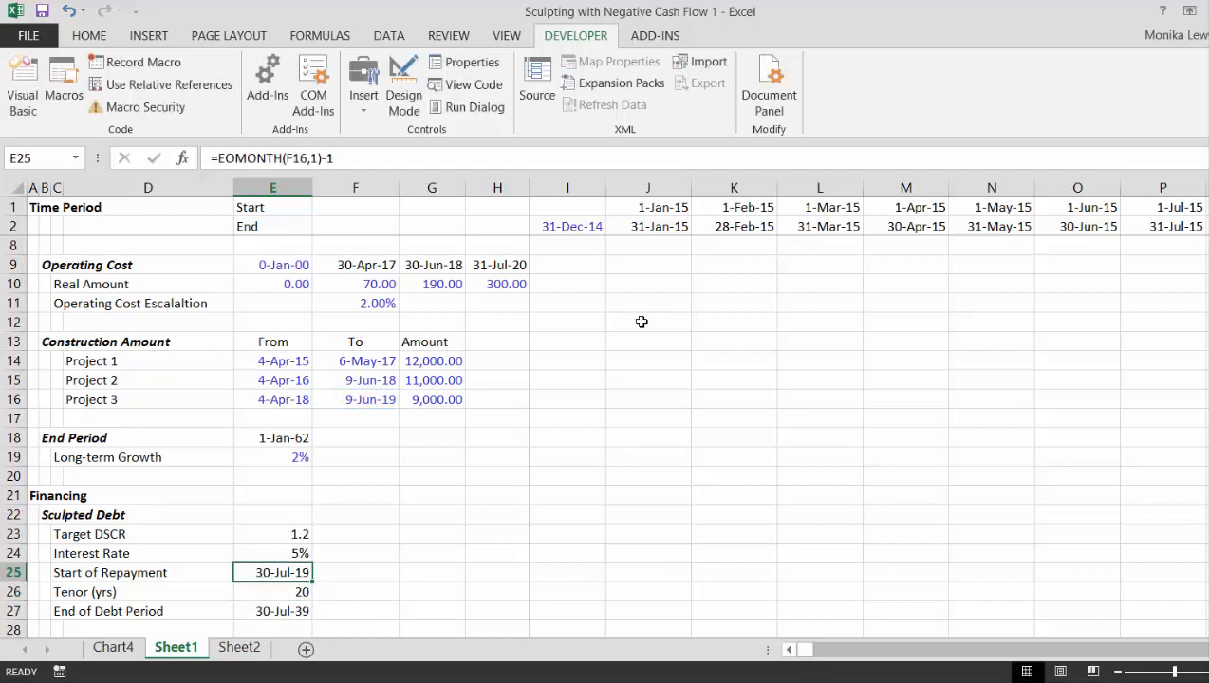
- Change the Start of Repayment formula in E25 to =EOMONTH(F16,1)+1
key(F2)
key(BackSpace)
key(BackSpace)
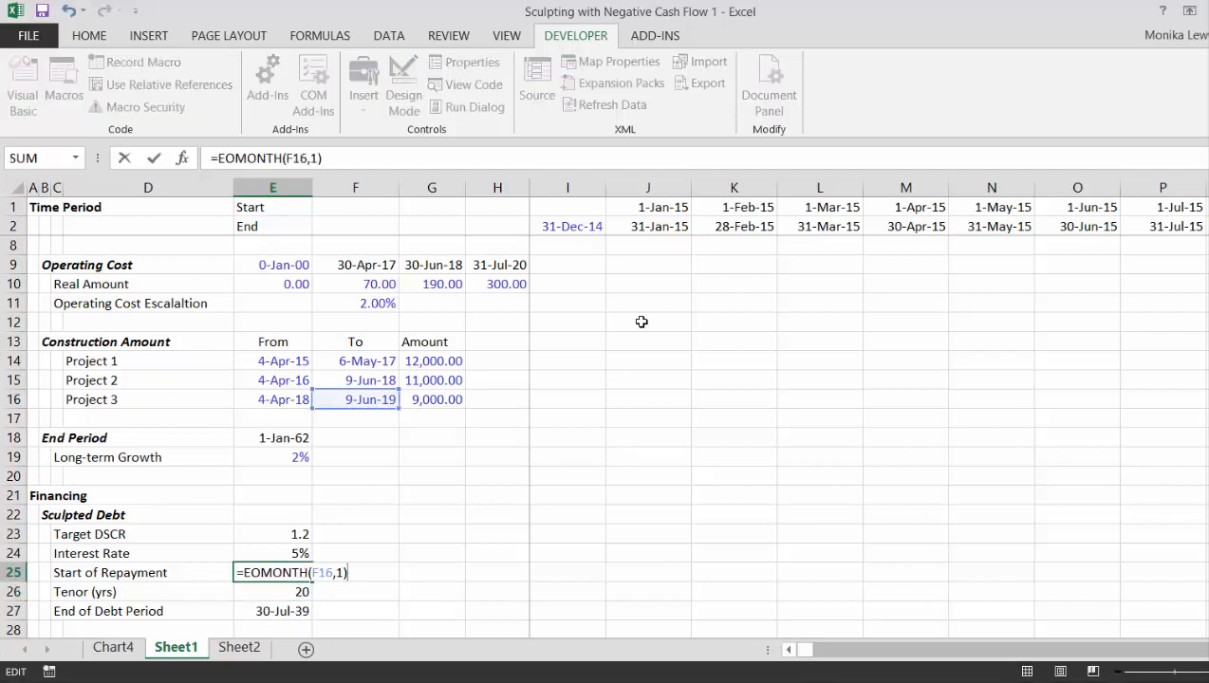
text(+1)
key(Return)
key(Up)
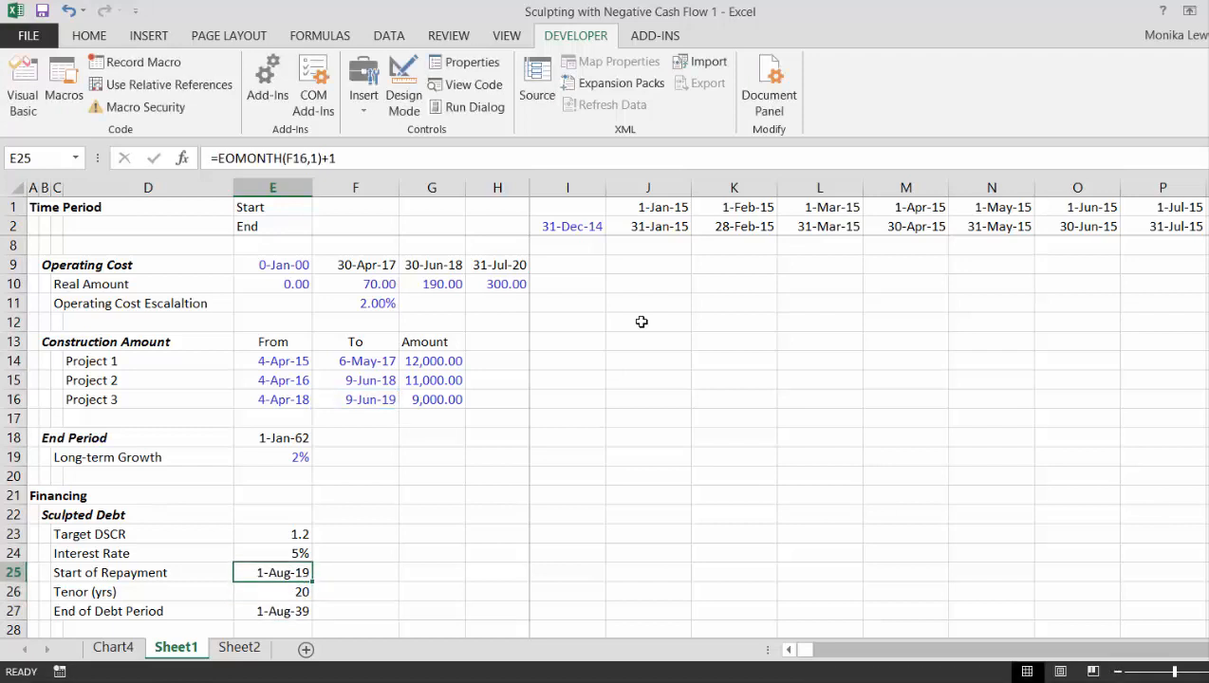
- Set the months argument of the Start of Repayment formula to 0, giving =EOMONTH(F16,0)+1 in E25
key(F2)
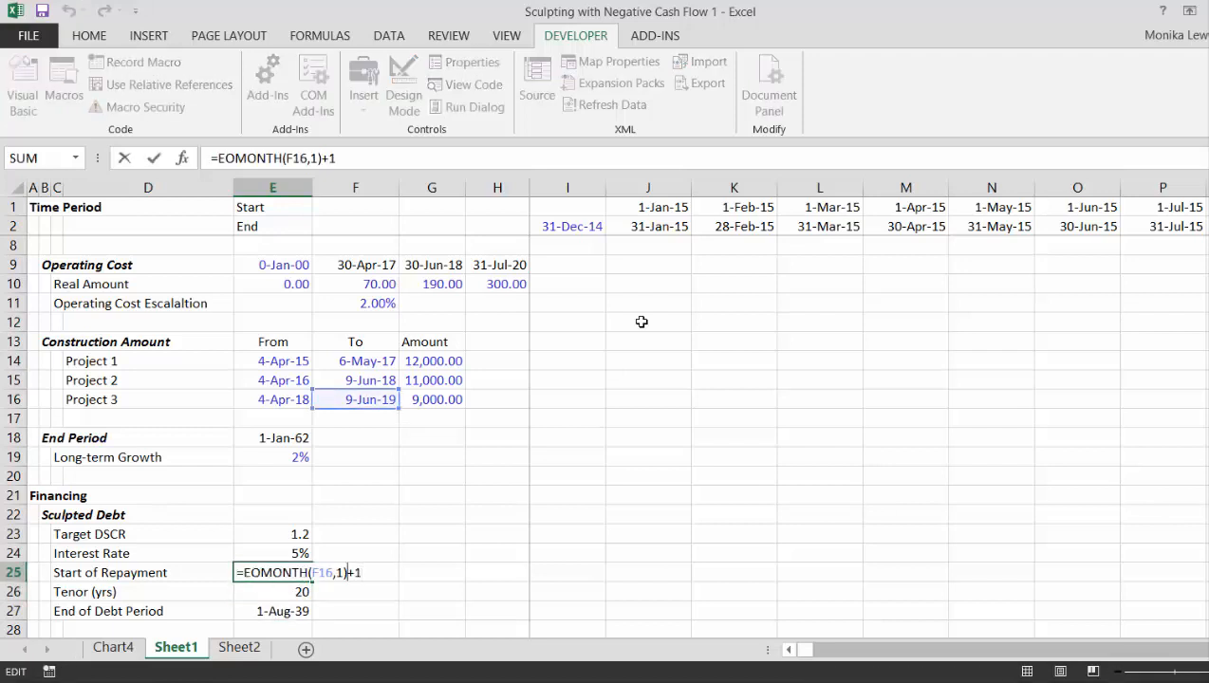
key(Left)
key(Right)
key(BackSpace)
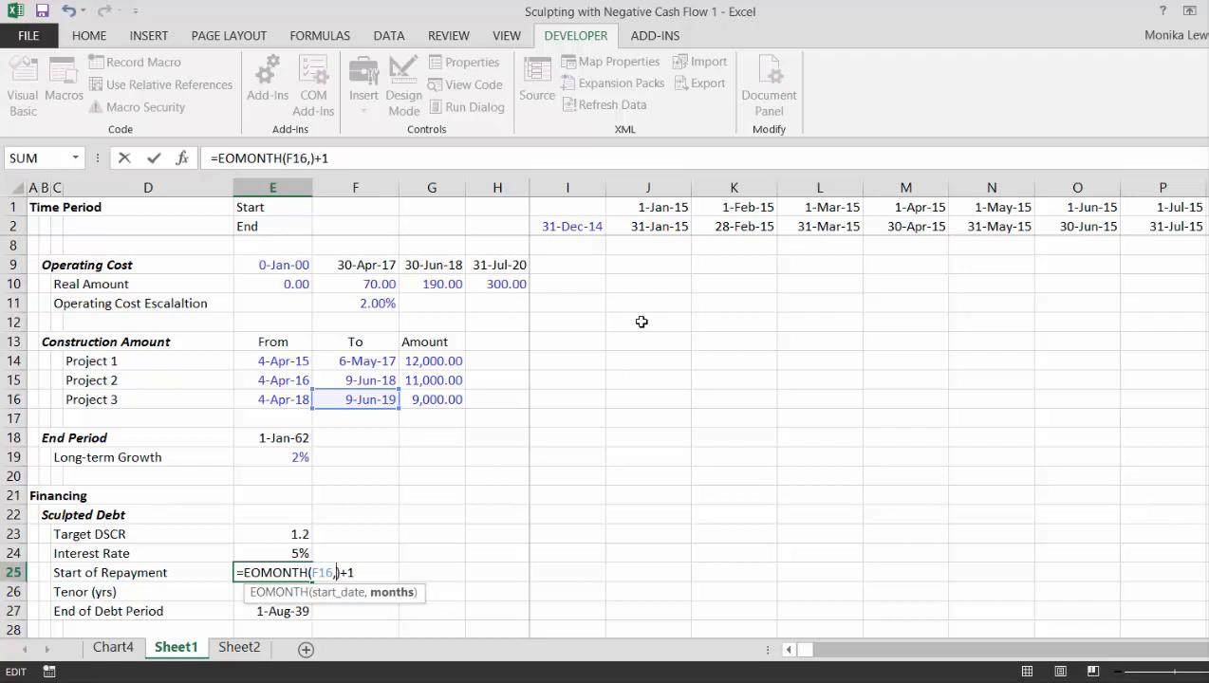
text(0)
key(Return)
key(Return)
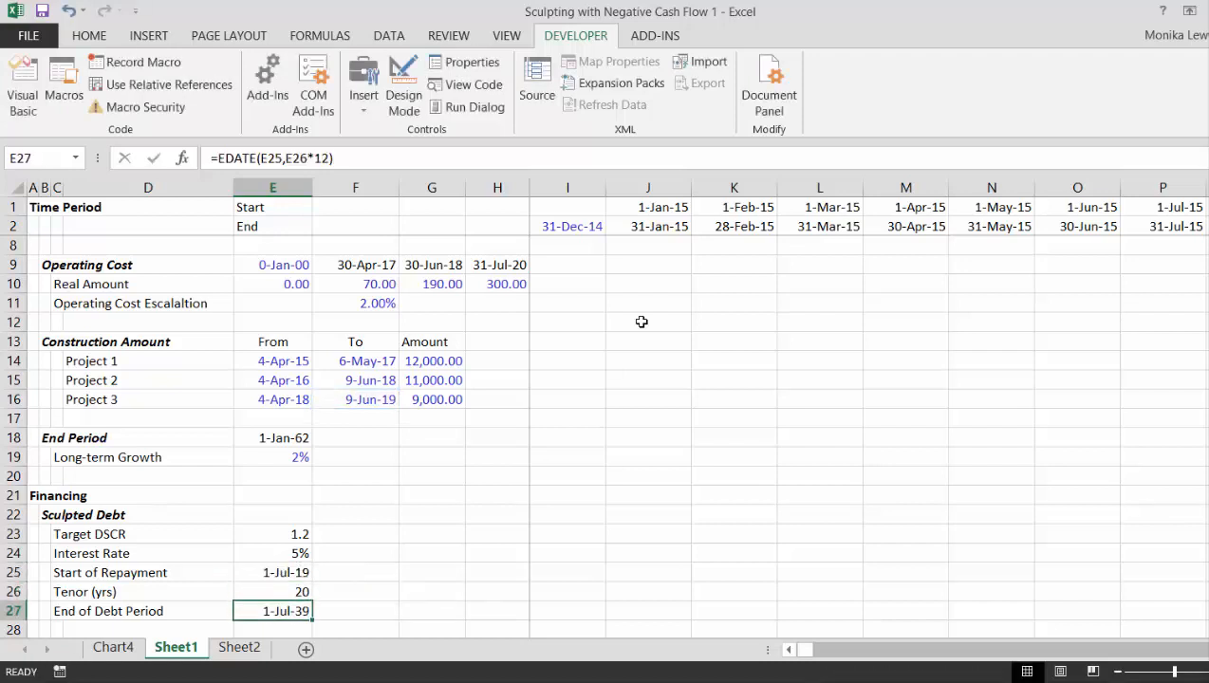
key(Up)
key(Up)
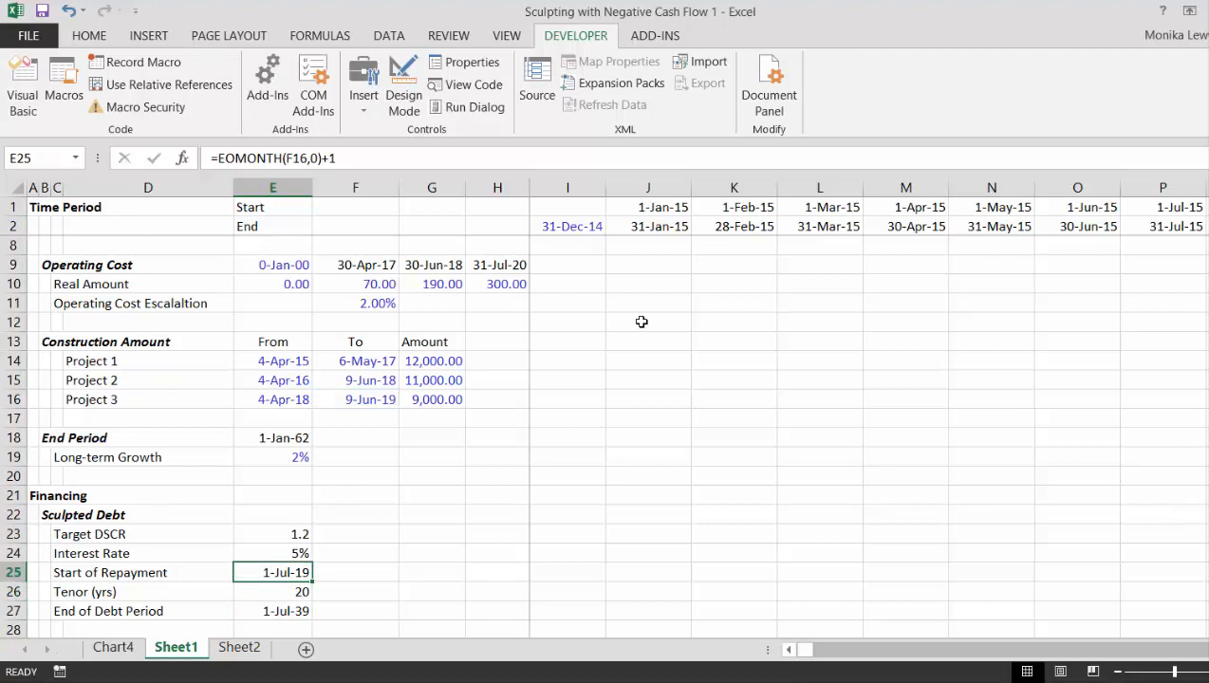
- Check the Project 3 construction end date in F16 against the Start of Repayment date
key(Up)
key(Up)
key(Up)
key(Up)
key(Up)
key(Up)
key(Up)
key(Up)
key(Up)
key(Up)
key(Up)
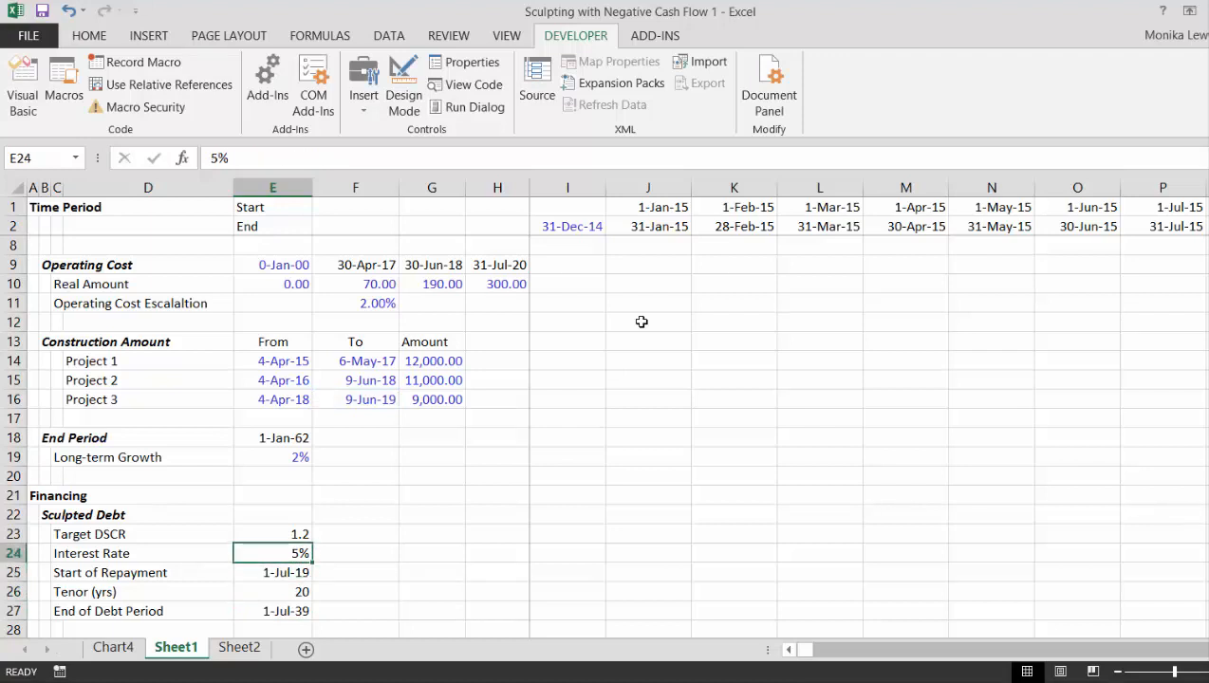
key(Down)
key(Down)
key(Right)
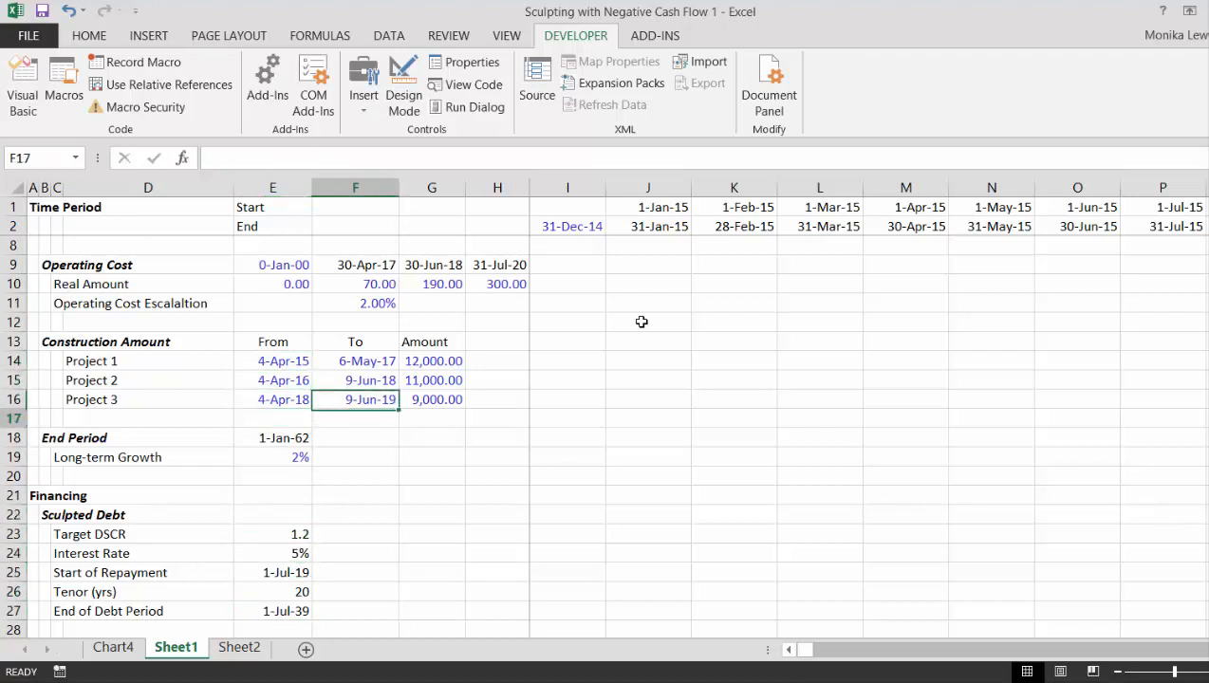
- Examine the Debt Repayment Switch and Operating Cash Flow for Sculpting rows along the timeline around the new repayment start
key(Down)
key(Down)
key(Down)
key(Down)
key(Down)
key(Down)
key(Down)
key(Down)
key(Down)
key(Down)
key(Down)
key(Down)
key(Down)
key(Down)
key(Down)
key(Down)
key(Down)
key(Down)
key(Down)
key(Down)
key(Down)
key(Down)
key(Down)
key(Down)
key(Down)
key(Down)
key(Down)
key(Down)
key(Down)
key(Down)
key(Down)
key(Down)
key(Down)
key(Down)
key(Down)
key(Down)
key(Down)
key(Down)
key(Down)
key(Down)
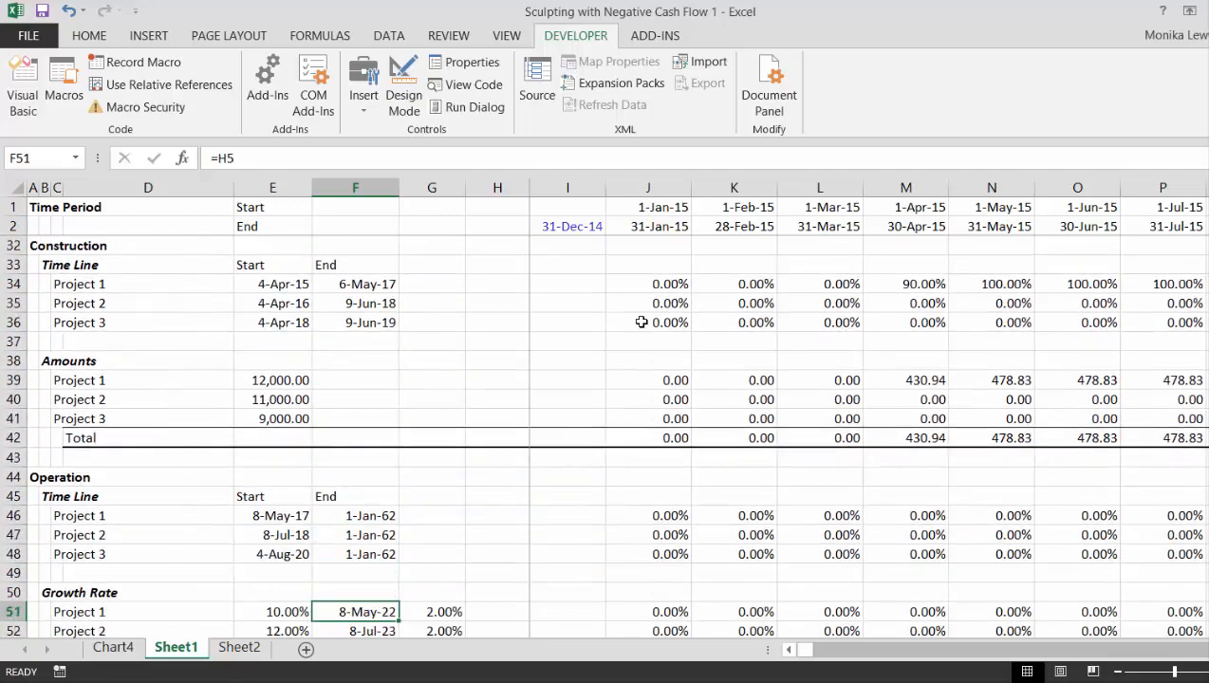
key(Down)
key(Down)
key(Down)
key(Down)
key(Down)
key(Down)
key(Down)
key(Down)
key(Down)
key(Down)
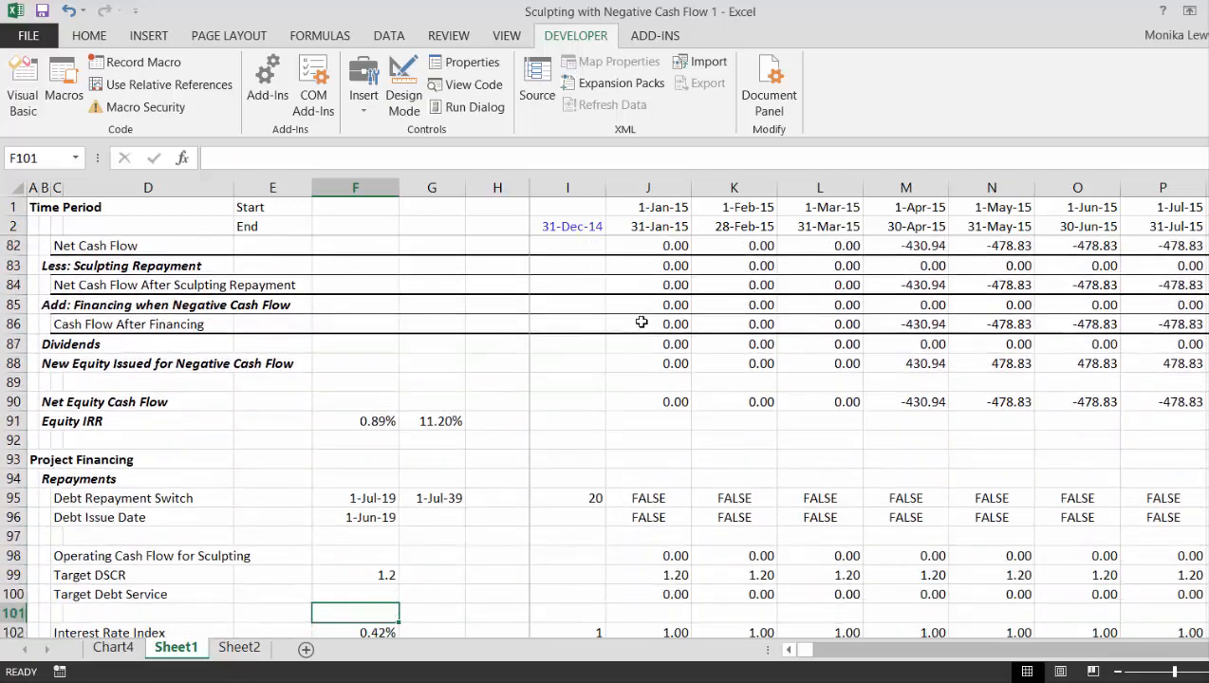
key(Right)
key(Right)
key(Right)
key(Right)
key(Right)
key(Right)
key(Right)
key(Right)
key(Right)
key(Right)
key(Right)
key(Right)
key(Right)
key(Right)
key(Right)
key(Right)
key(Right)
key(Right)
key(Right)
key(Right)
key(Right)
key(Right)
key(Right)
key(Right)
key(Right)
key(Right)
key(Right)
key(Right)
key(Right)
key(Right)
key(Right)
key(Right)
key(Right)
key(Right)
key(Right)
key(Right)
key(Right)
key(Right)
key(Right)
key(Right)
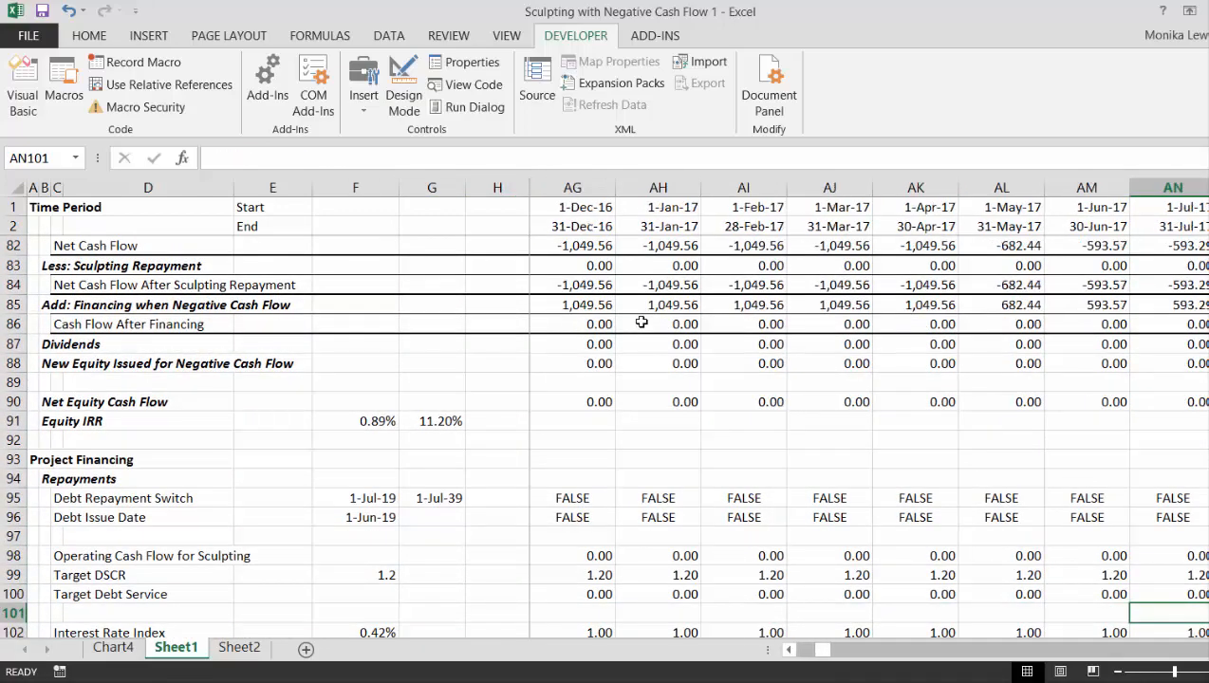
key(Up)
key(Up)
key(Up)
key(Up)
key(Up)
key(Up)
key(Up)
key(Up)
key(Up)
key(Up)
key(Up)
key(Up)
key(Up)
key(Up)
key(Up)
key(Up)
key(Up)
key(Up)
key(Up)
key(Up)
key(Up)
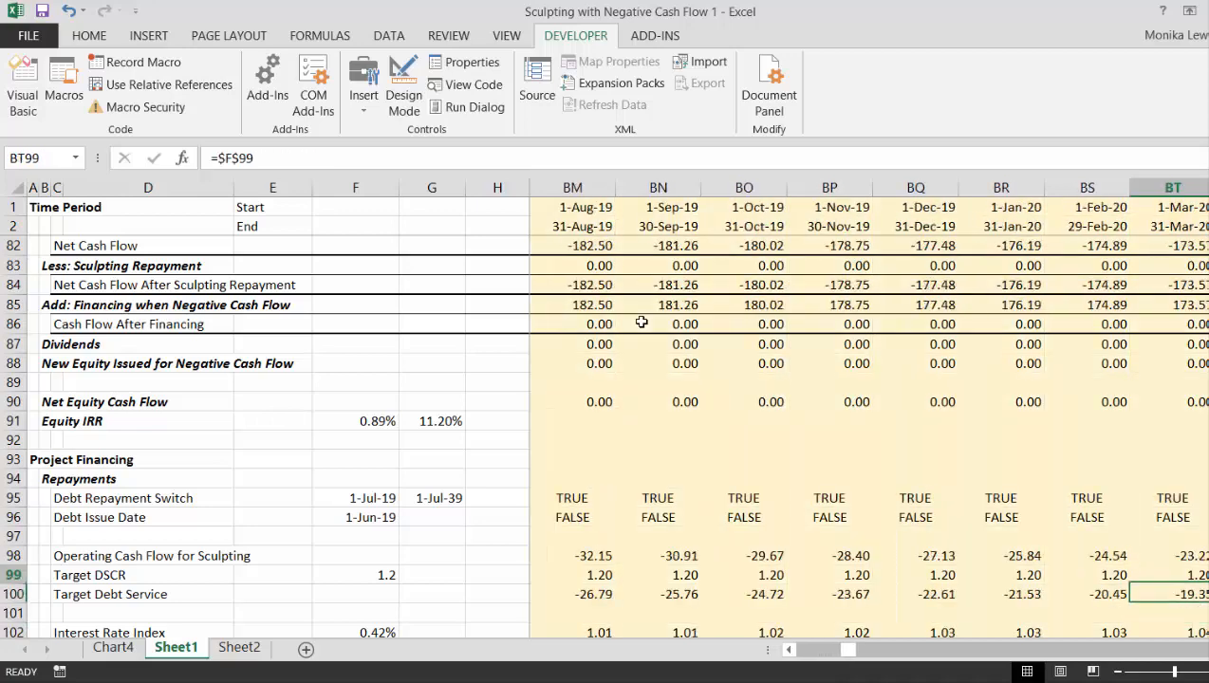
- Inspect the May 2019 formulas for new equity issued, financing when negative cash flow, and net cash flow after sculpting repayment in column BJ
key(Left)
key(Left)
key(Left)
key(Left)
key(Left)
key(Left)
key(Left)
key(Left)
key(Left)
key(Left)
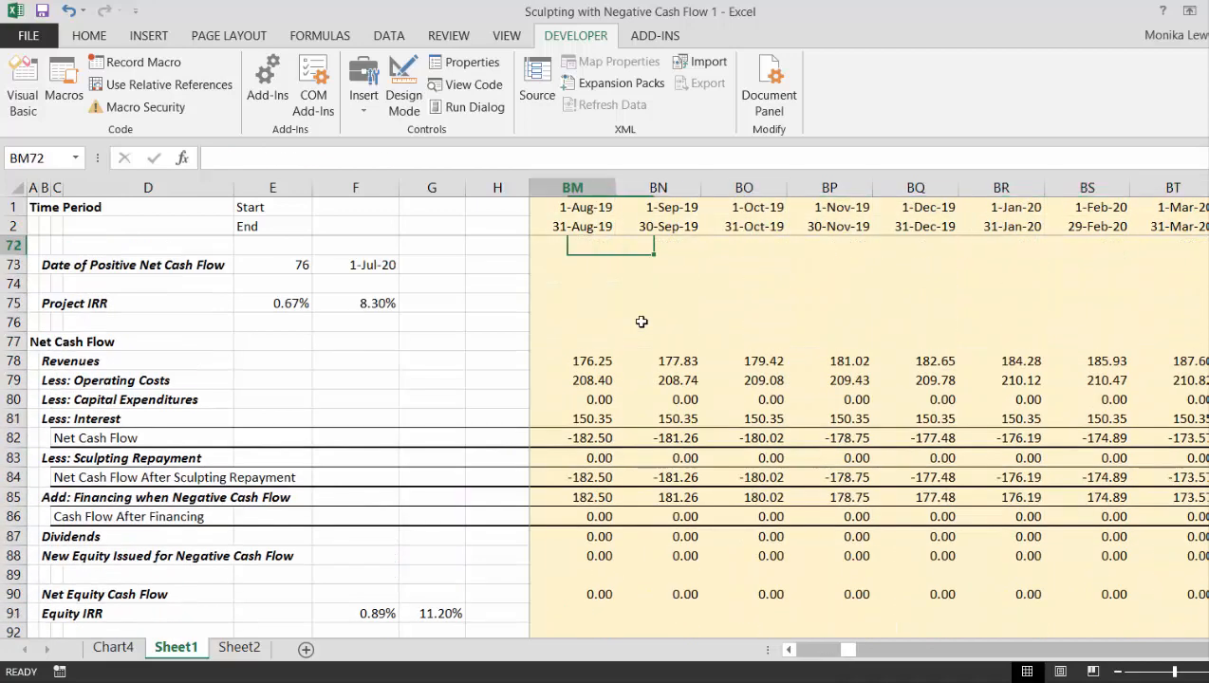
key(Down)
key(Down)
key(Down)
key(Down)
key(Down)
key(Down)
key(Down)
key(Down)
key(Down)
key(Down)
key(Down)
key(Down)
key(Down)
key(Down)
key(Down)
key(Down)
key(Down)
key(Down)
key(Down)
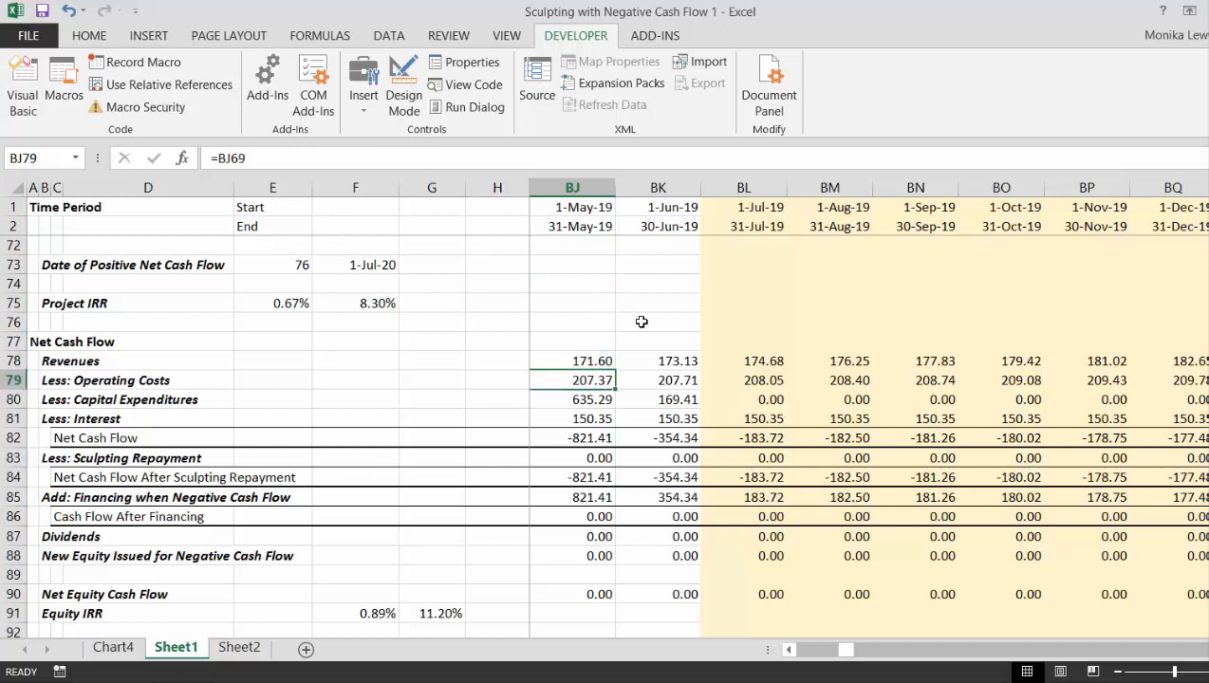
key(Up)
key(Up)
key(Up)
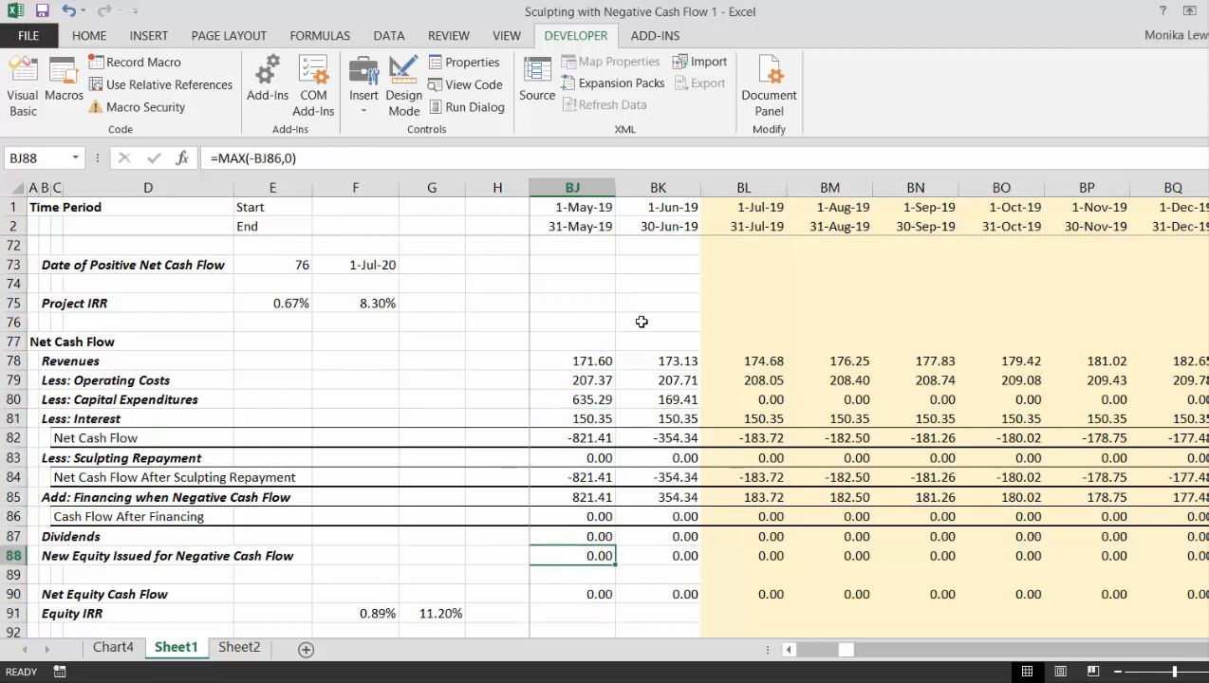
key(Up)
key(Up)
key(Up)
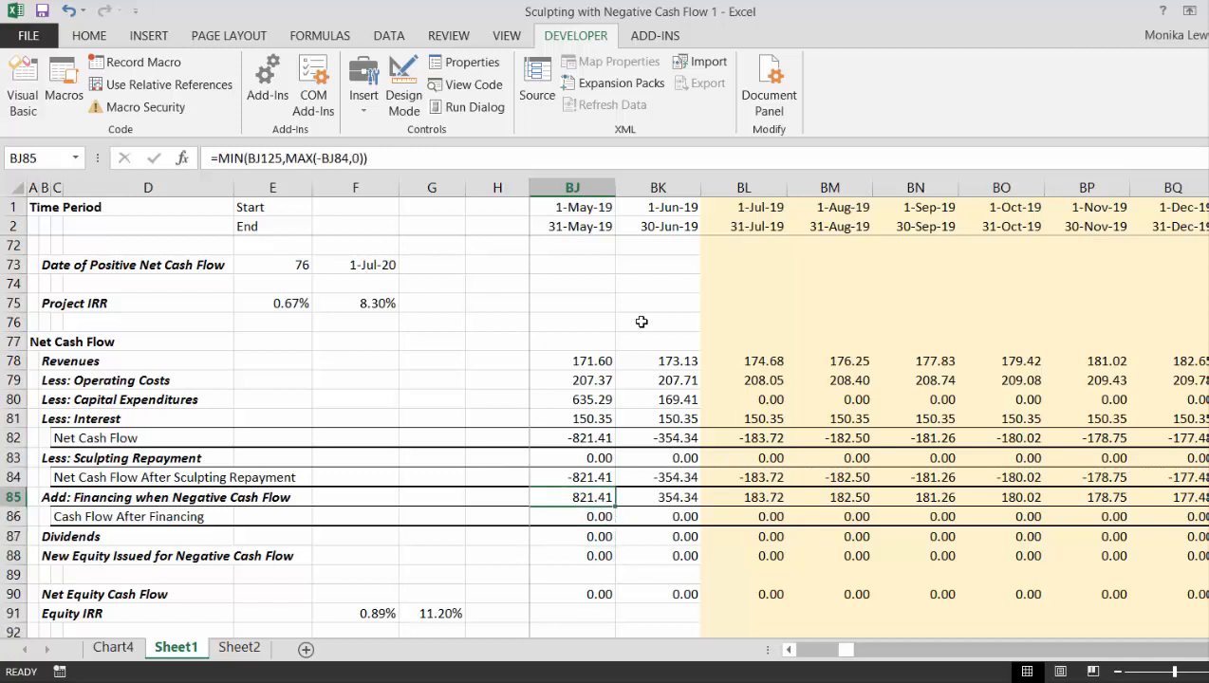
key(Up)
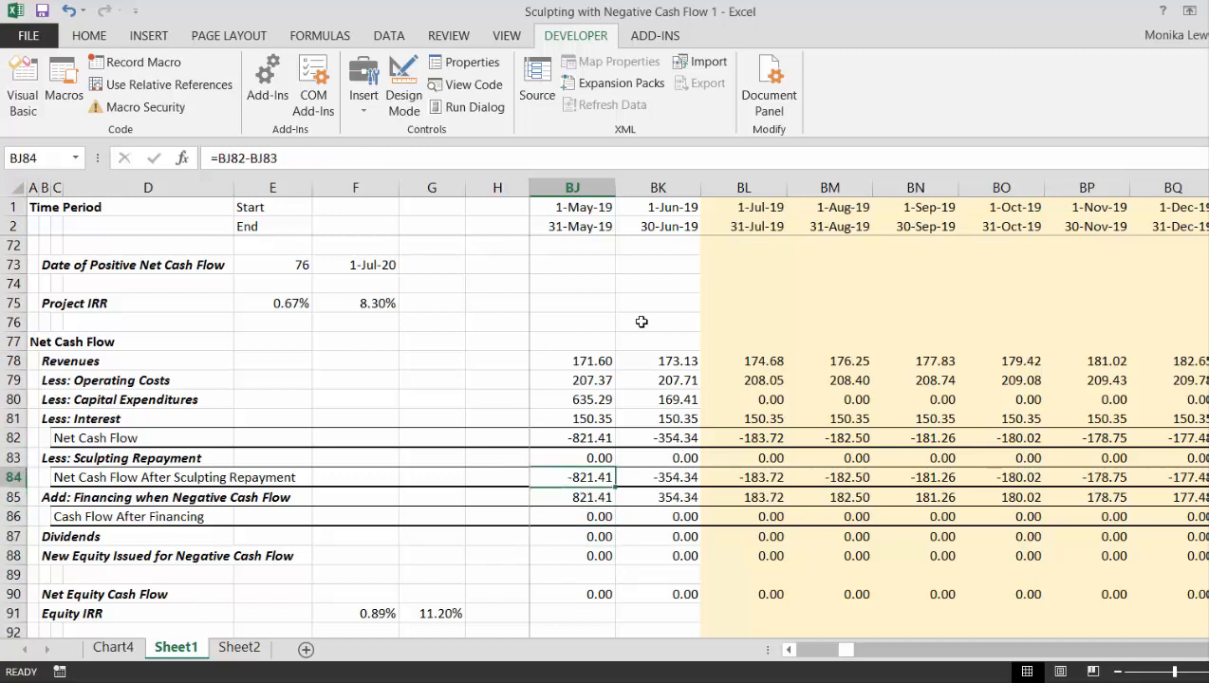
key(Down)
key(Down)
key(Up)
key(Right)
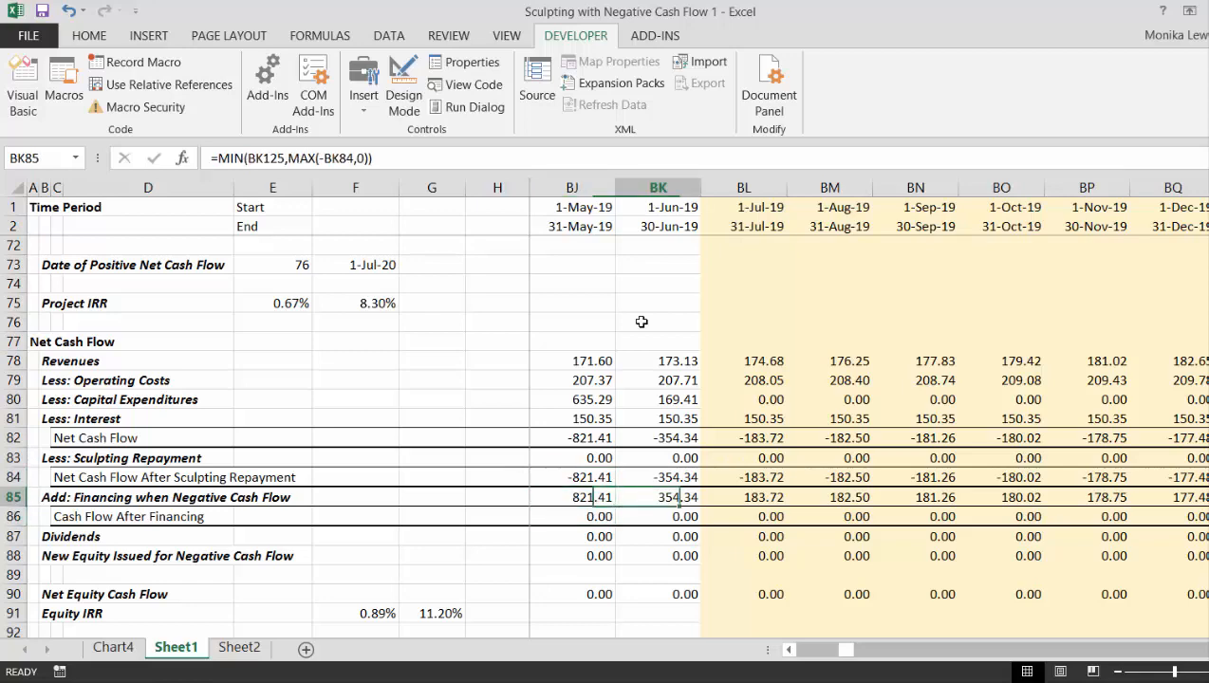
- Trace the Add: Financing when Negative Cash Flow row from July 2019 onward to find where the debt financing runs out
key(Right)
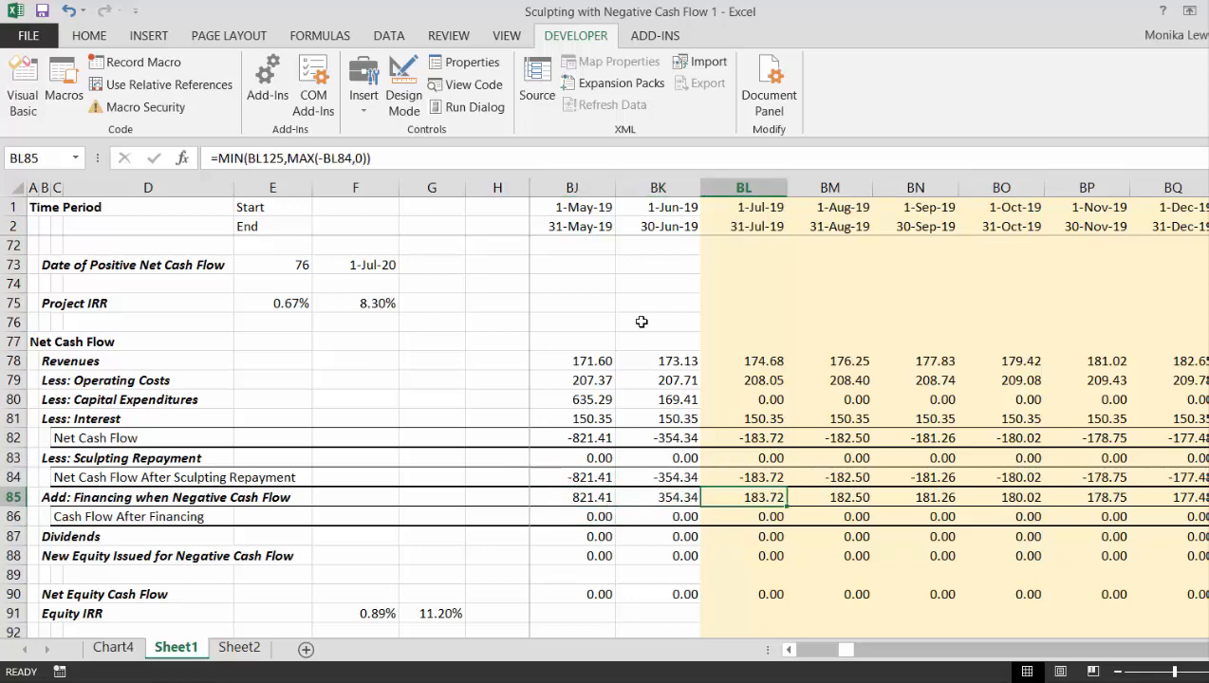
key(Right)
key(Right)
key(Right)
key(Right)
key(Right)
key(Right)
key(Right)
key(Right)
key(Right)
key(Right)
key(Right)
key(Right)
key(Right)
key(Right)
key(Right)
key(Right)
key(Right)
key(Right)
key(Right)
key(Right)
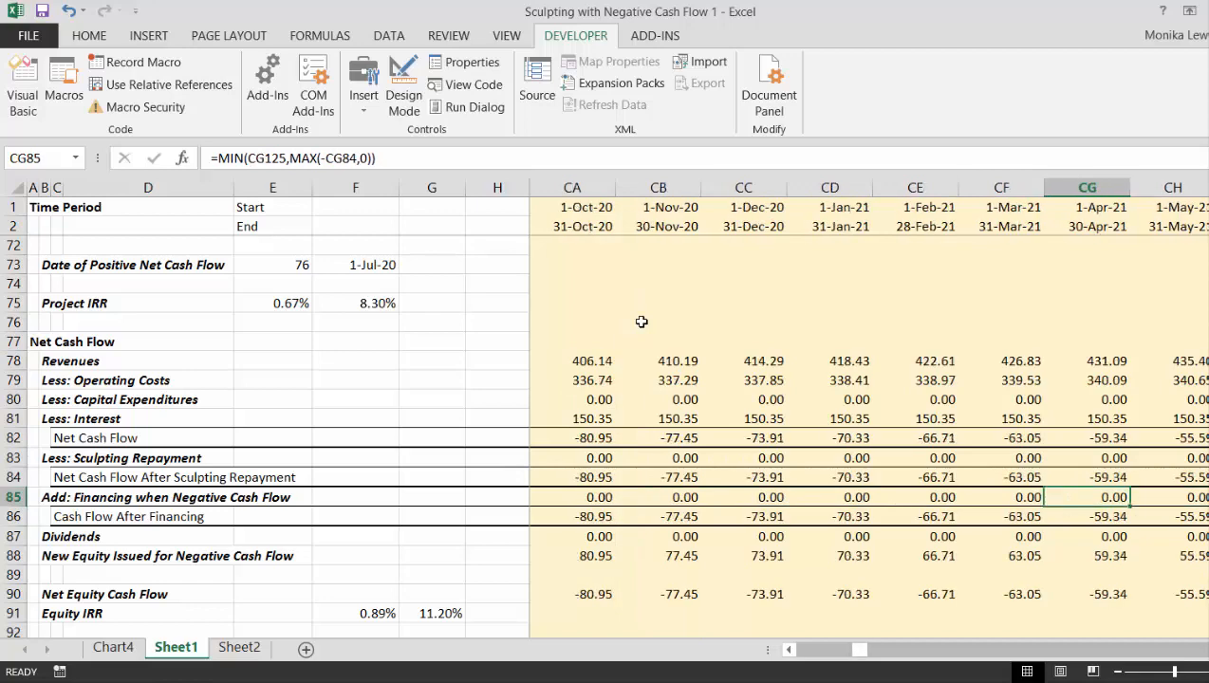
key(Left)
key(Left)
key(Left)
key(Left)
key(Left)
key(Left)
key(Left)
key(Left)
key(Left)
key(Left)
key(Left)
key(Left)
key(Left)
key(Left)
key(Left)
key(Left)
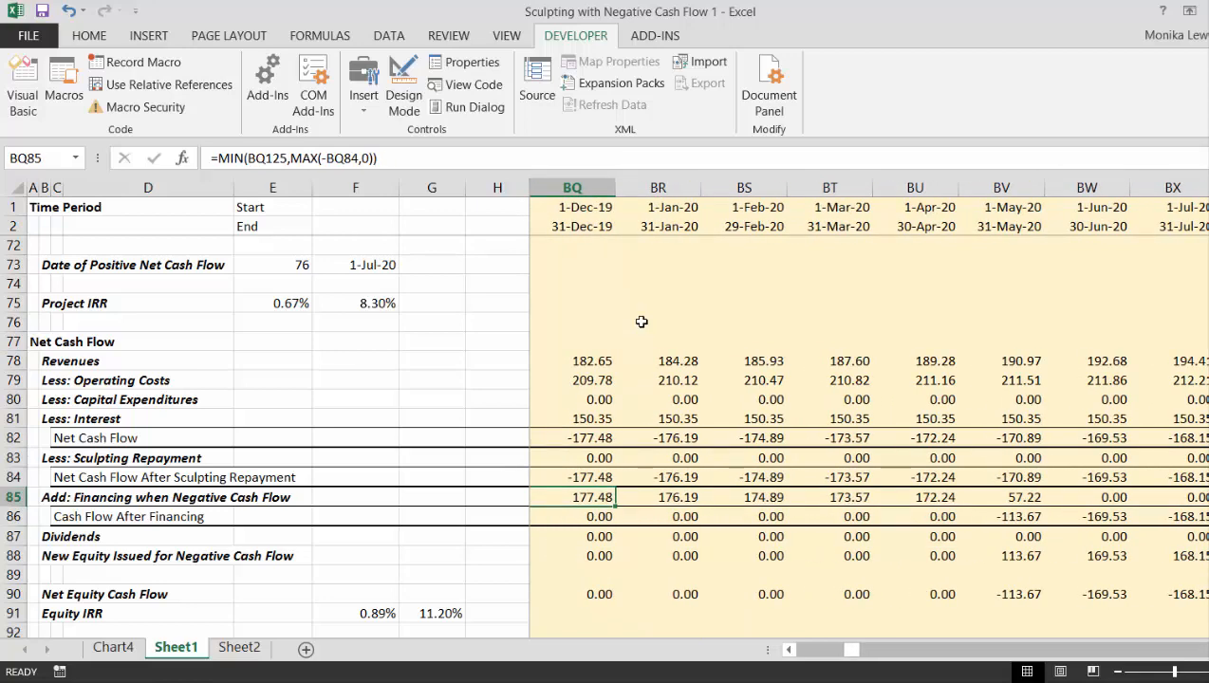
key(Right)
key(Right)
key(Right)
key(Right)
key(Right)
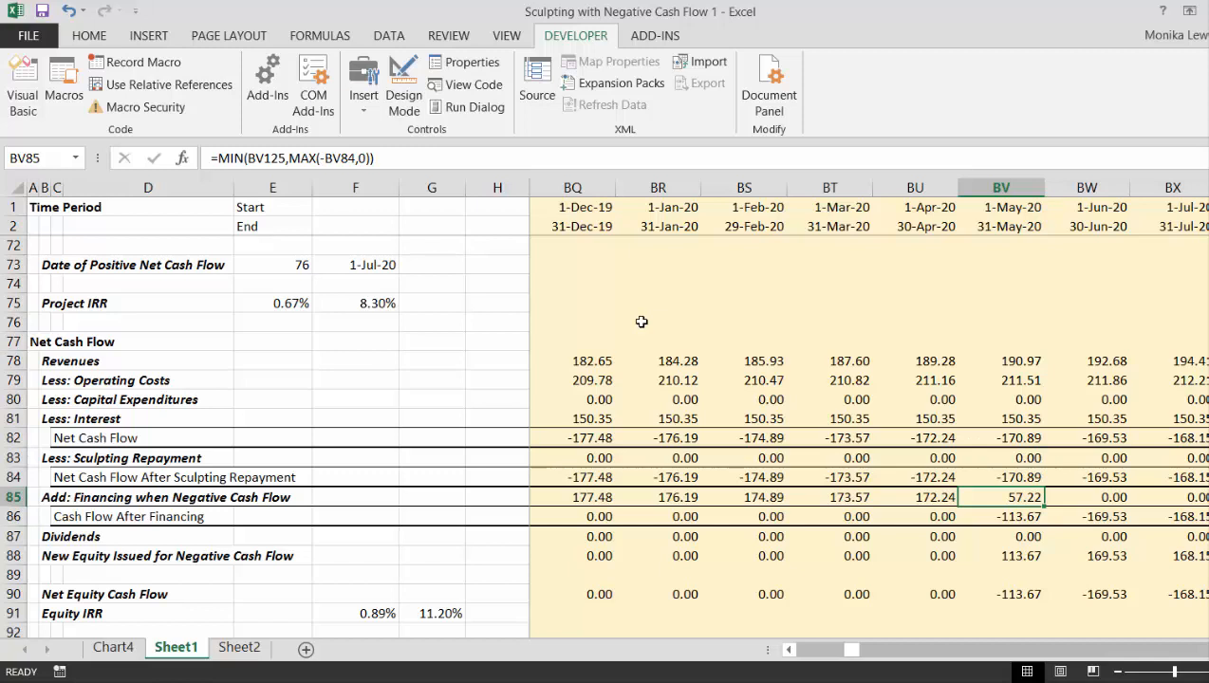
- Trace the Add: Financing when Negative Cash Flow row back to June 2019
key(Left)
key(Left)
key(Left)
key(Left)
key(Left)
key(Left)
key(Left)
key(Left)
key(Left)
key(Left)
key(Left)
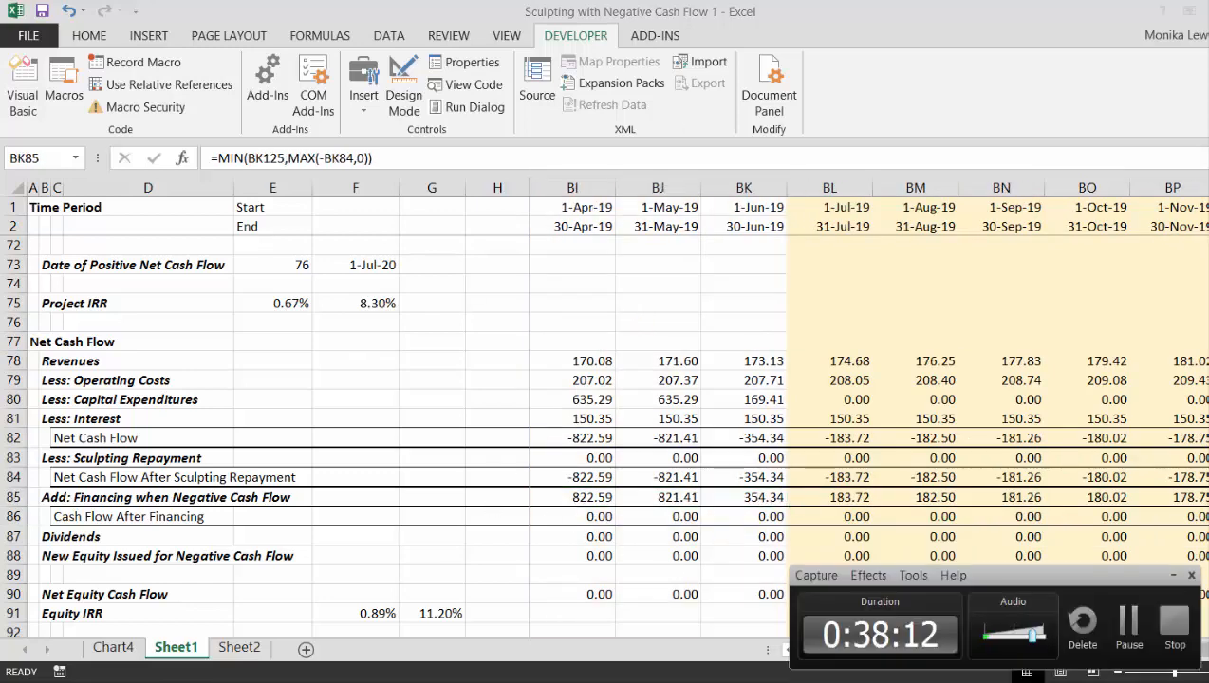
click(1127, 626)
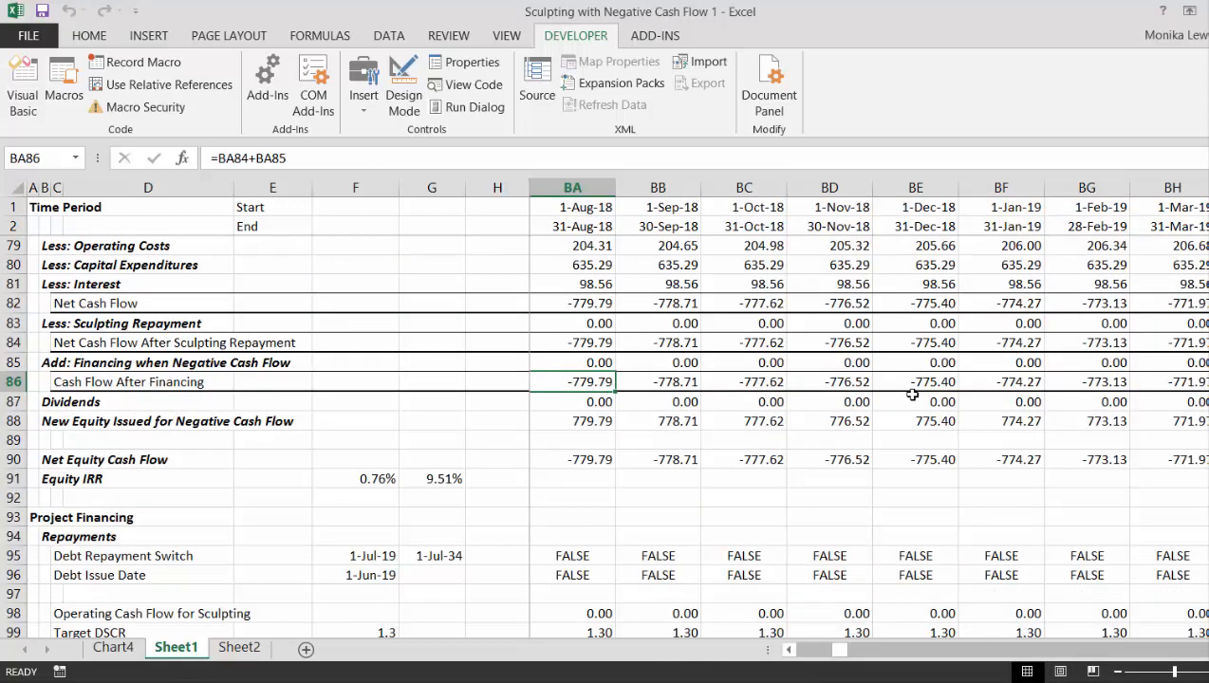
- Review the Dividends and Cash Flow After Financing rows around the July 2019 start of repayment
click(945, 404)
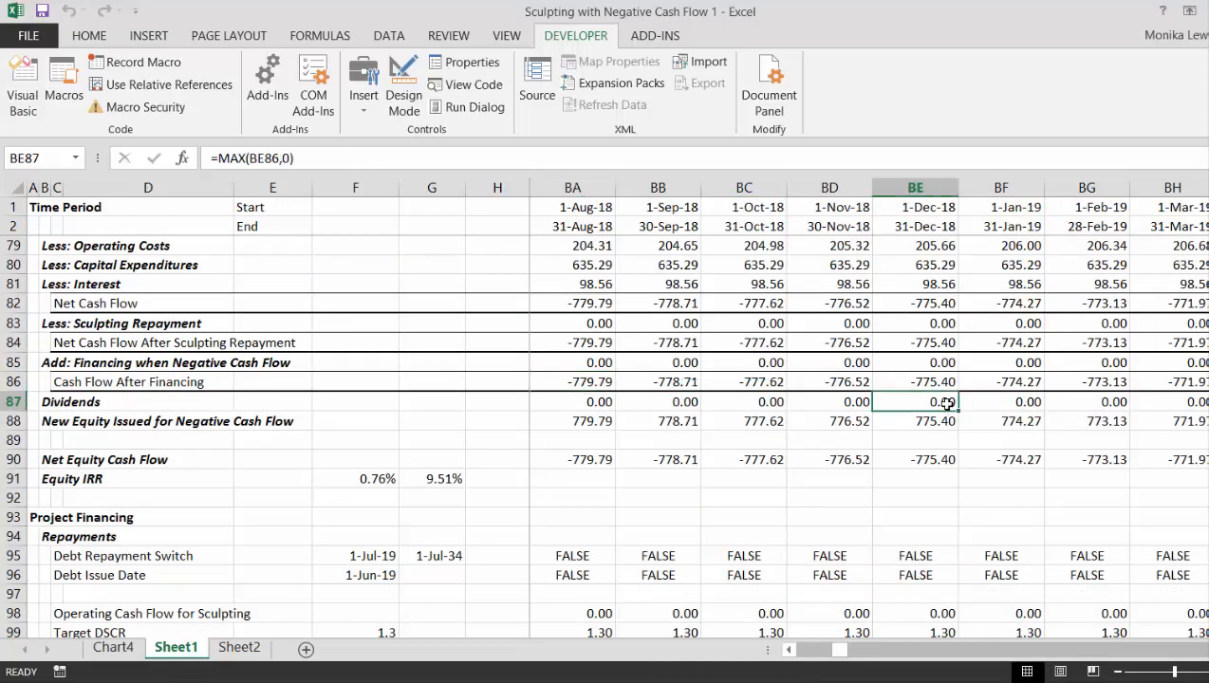
key(Right)
key(Right)
key(Right)
key(Right)
key(Right)
key(Right)
key(Right)
key(Right)
key(Right)
key(Right)
key(Right)
key(Right)
key(Right)
key(Right)
key(Right)
key(Right)
key(Right)
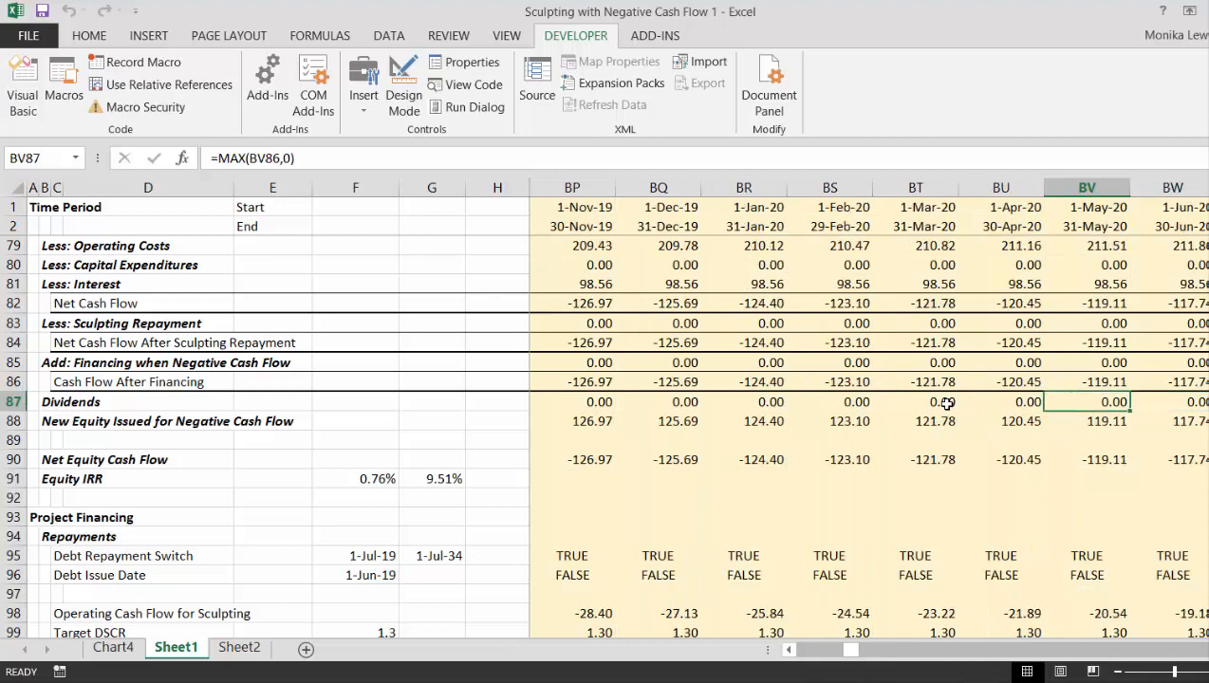
key(Left)
key(Left)
key(Left)
key(Left)
key(Left)
key(Left)
key(Left)
key(Left)
key(Left)
key(Left)
key(Left)
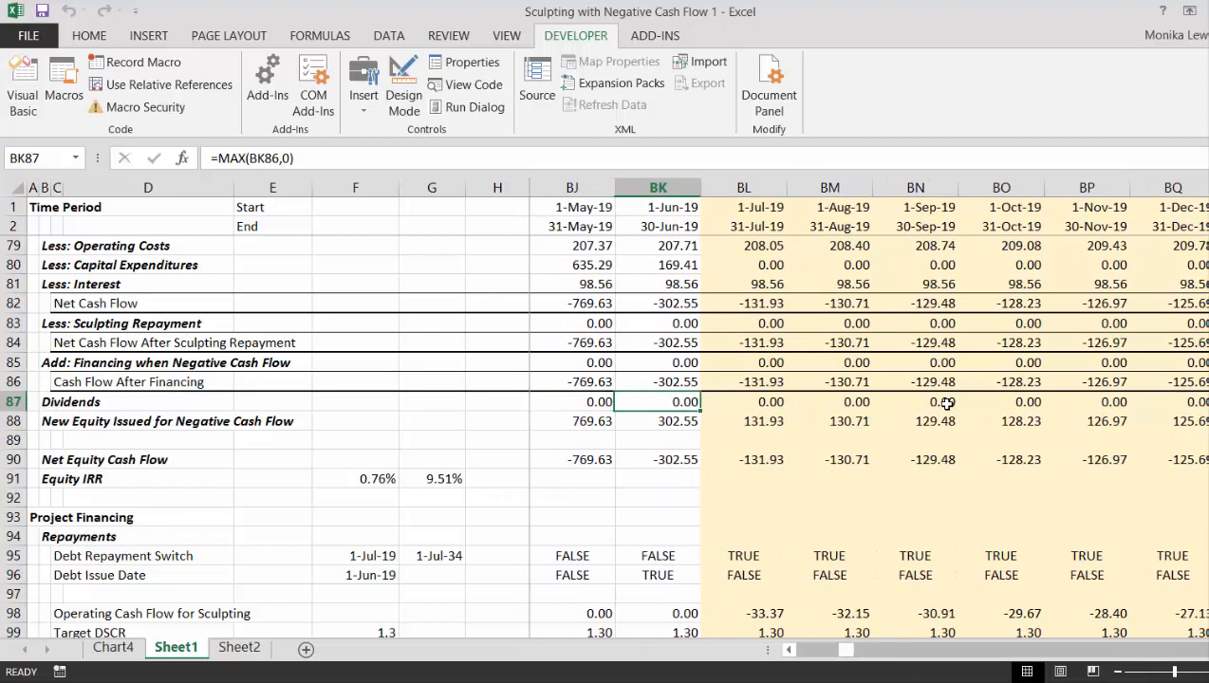
key(Right)
key(Up)
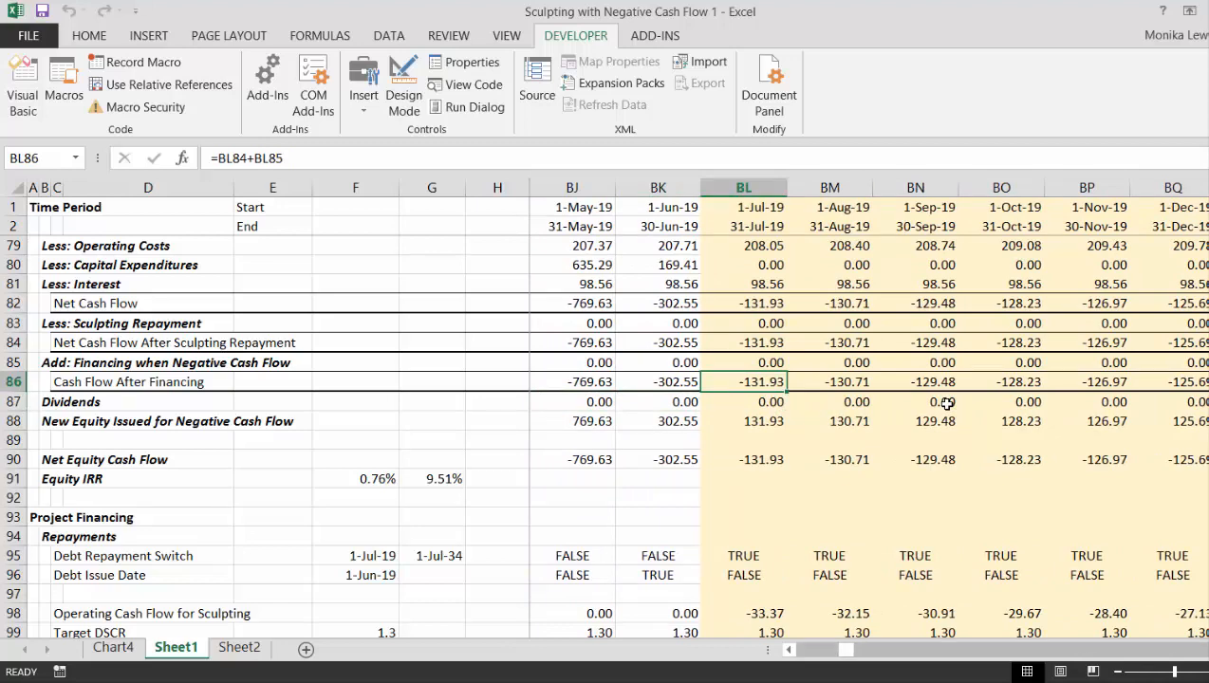
- Inspect the August 2019 Net Cash Flow formula and its revenue, cost and interest components, ending on July 2019 interest
key(Right)
key(Up)
key(Up)
key(Up)
key(Up)
key(Up)
key(Up)
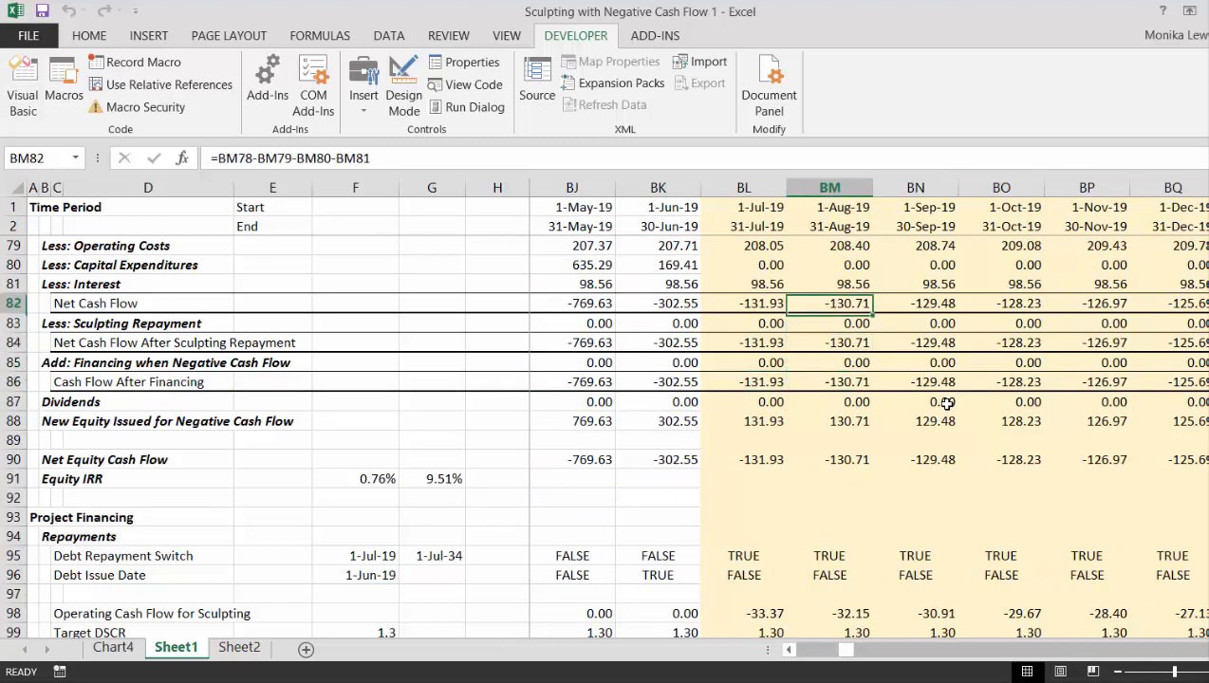
key(Up)
key(Up)
key(Up)
key(Up)
key(Down)
key(Down)
key(Down)
key(Down)
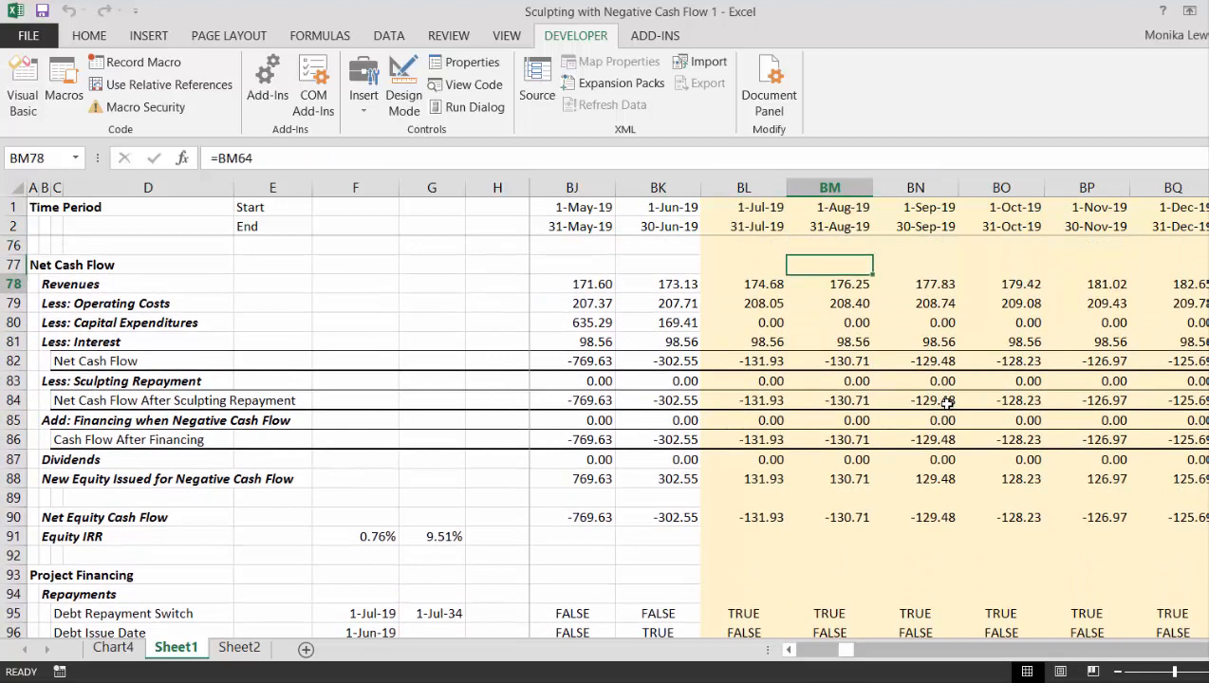
key(Down)
key(Left)
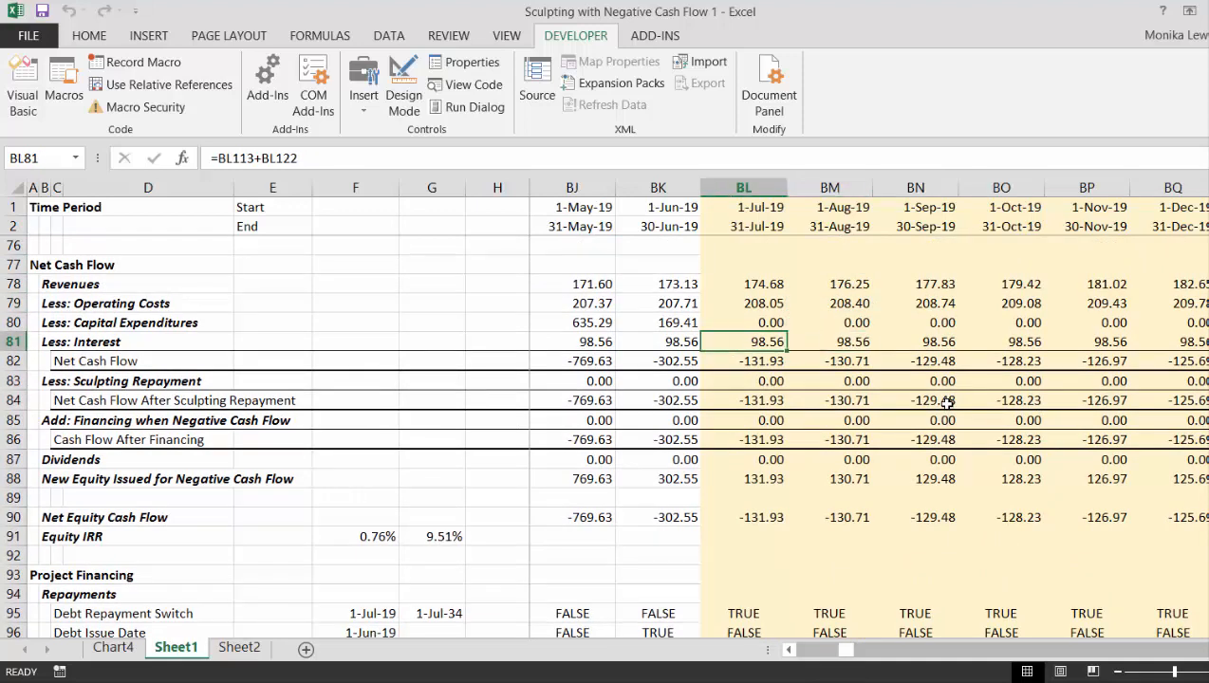
- Compare the revenue, operating cost, capital expenditure and interest rows for the months around June and July 2019
key(Up)
key(Up)
key(Up)
key(Down)
key(Down)
key(Down)
key(Left)
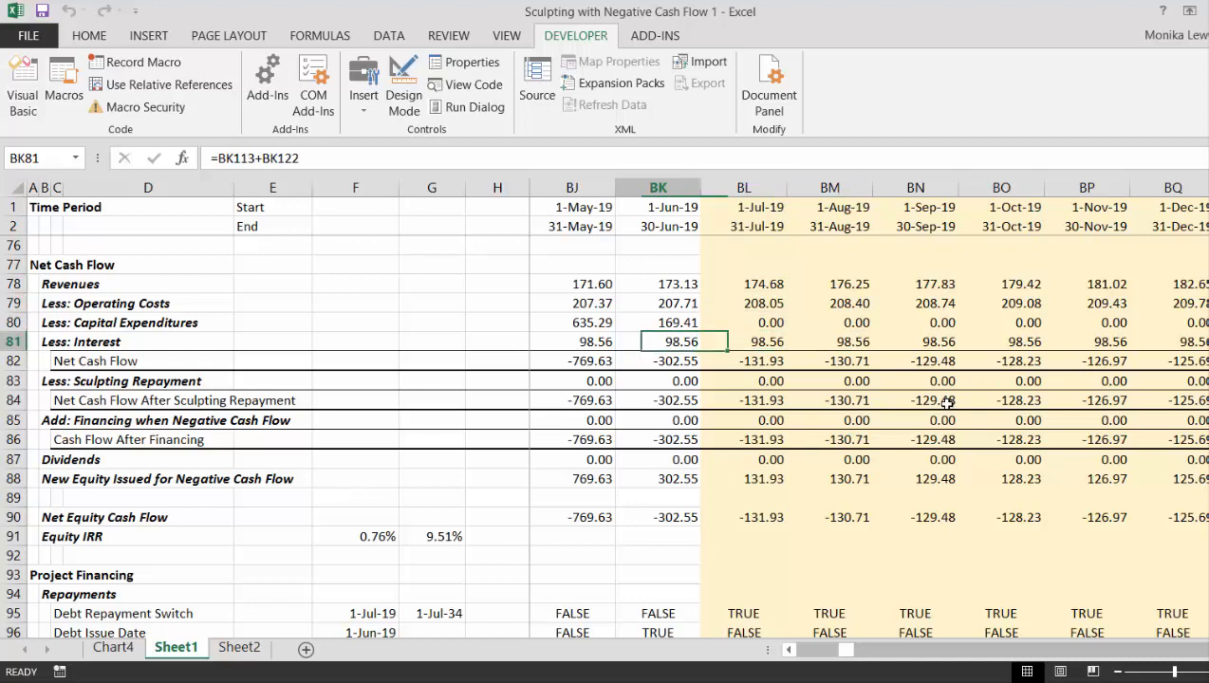
key(Left)
key(Up)
key(Right)
key(Right)
key(Left)
key(Left)
key(Left)
key(Left)
key(Left)
key(Left)
key(Left)
key(Left)
key(Left)
key(Left)
key(Left)
key(Left)
key(Left)
key(Left)
key(Left)
key(Left)
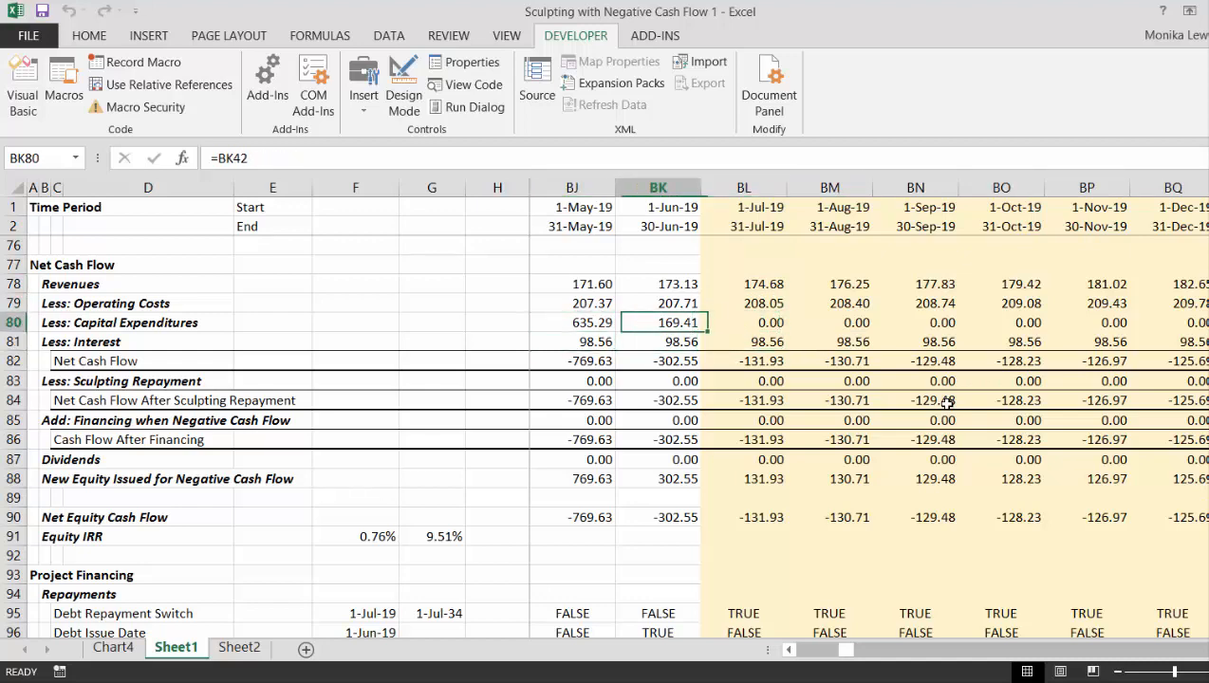
- Trace the Less: Capital Expenditures row from 2017 to July 2019 to check when construction spending ends
key(Left)
key(Left)
key(Left)
key(Left)
key(Left)
key(Left)
key(Left)
key(Left)
key(Left)
key(Left)
key(Left)
key(Right)
key(Right)
key(Right)
key(Right)
key(Right)
key(Right)
key(Right)
key(Right)
key(Right)
key(Right)
key(Right)
key(Right)
key(Right)
key(Right)
key(Right)
key(Right)
key(Right)
key(Right)
key(Right)
key(Right)
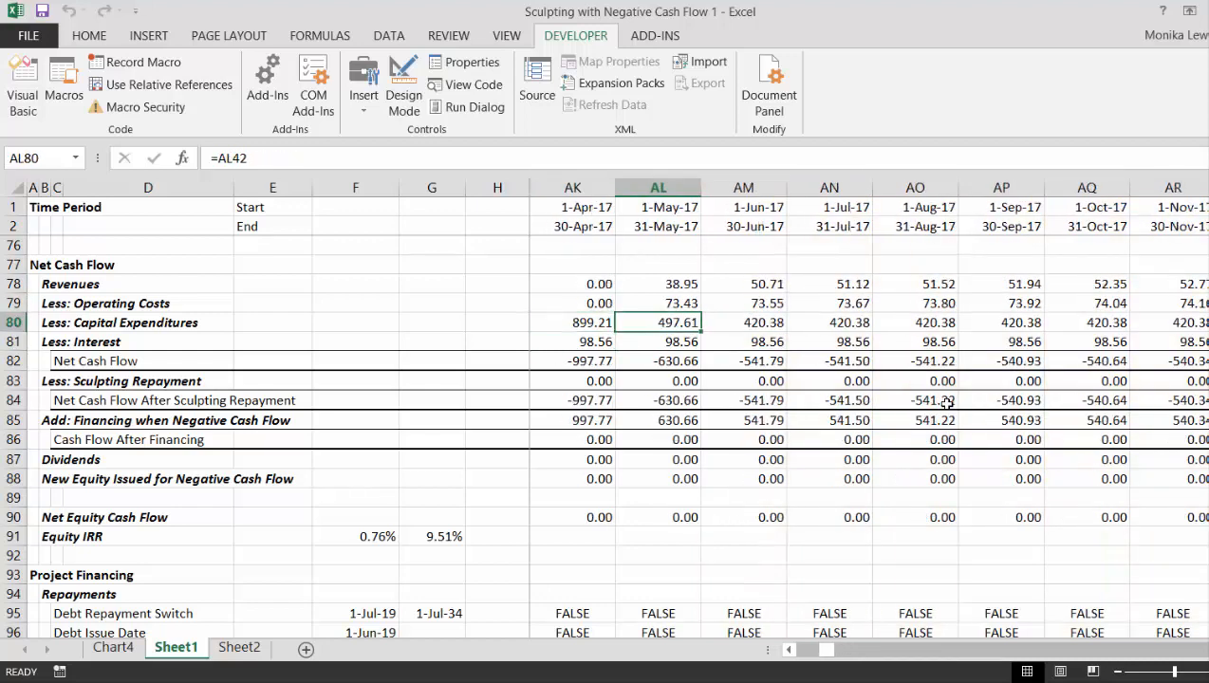
key(Right)
key(Right)
key(Right)
key(Right)
key(Right)
key(Right)
key(Right)
key(Right)
key(Right)
key(Right)
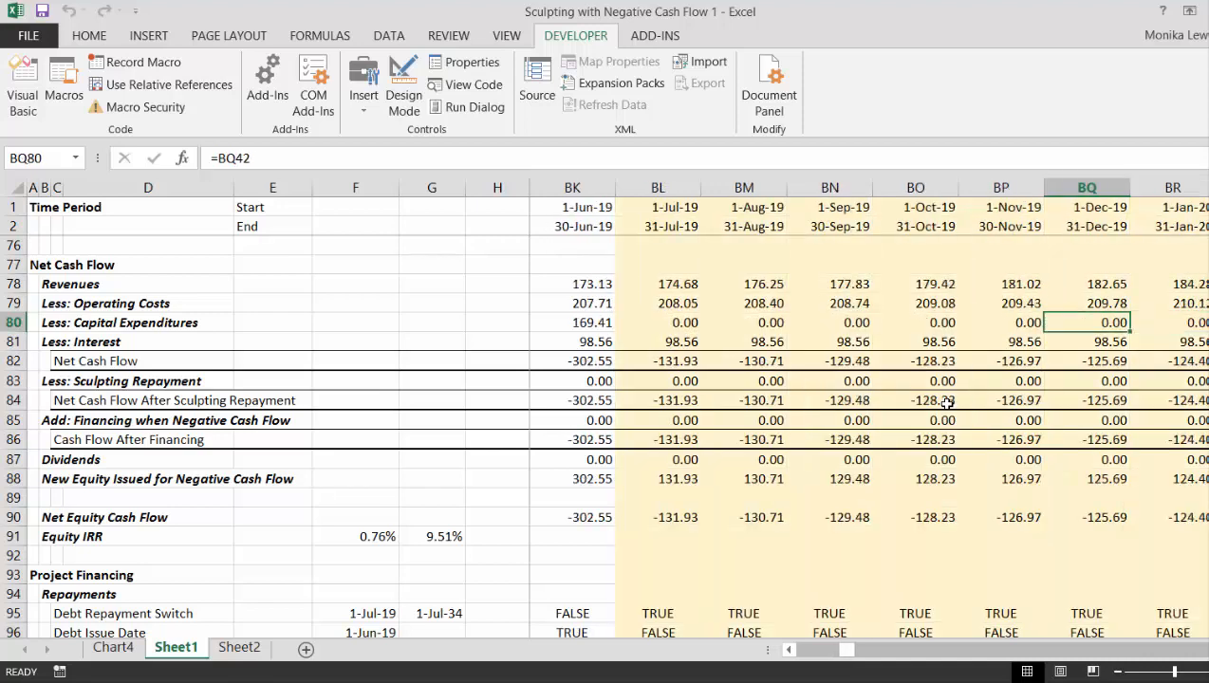
key(Left)
key(Left)
key(Left)
key(Left)
key(Left)
key(Left)
key(Right)
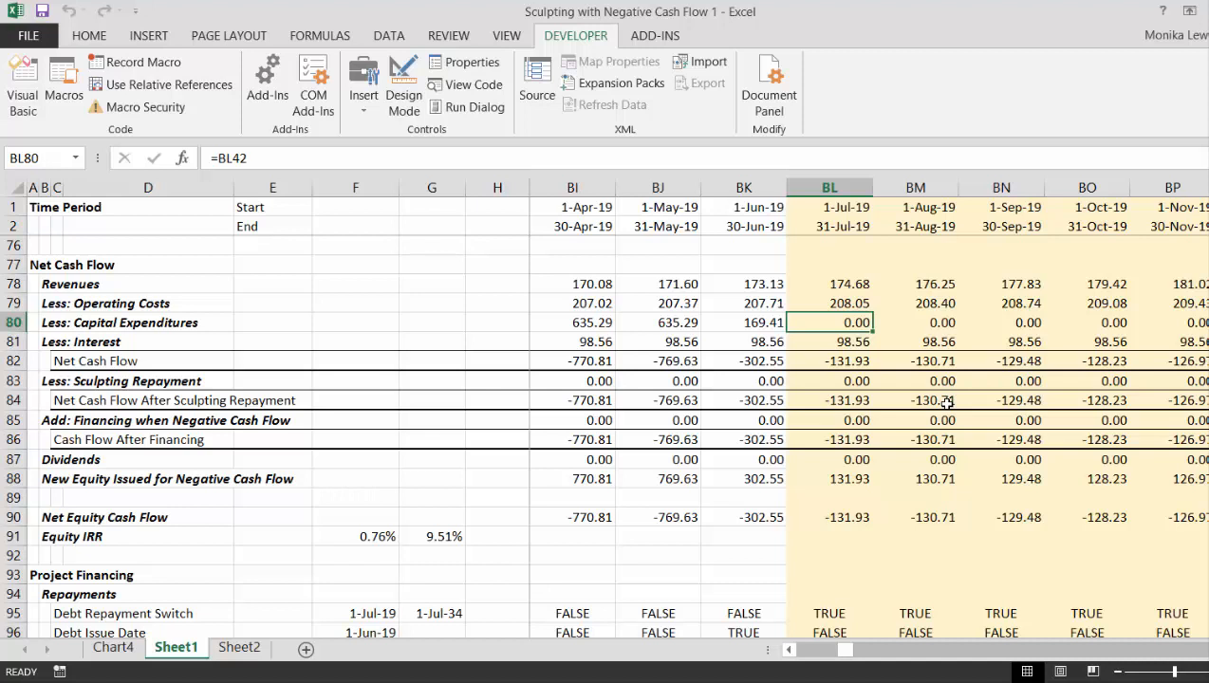
- Examine July 2019 sculpting repayment and financing, and select Cash Flow After Financing from July 2019 through June 2021 to review the negative amounts
key(Down)
key(Down)
key(Down)
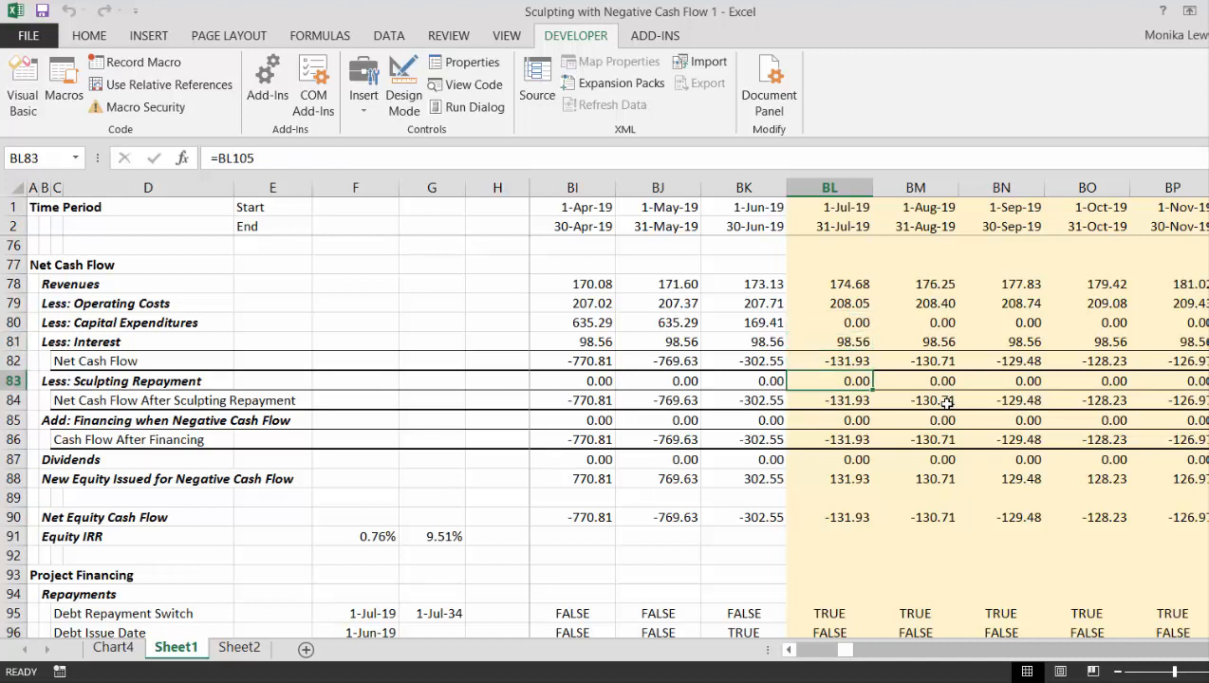
key(Down)
key(Down)
key(Down)
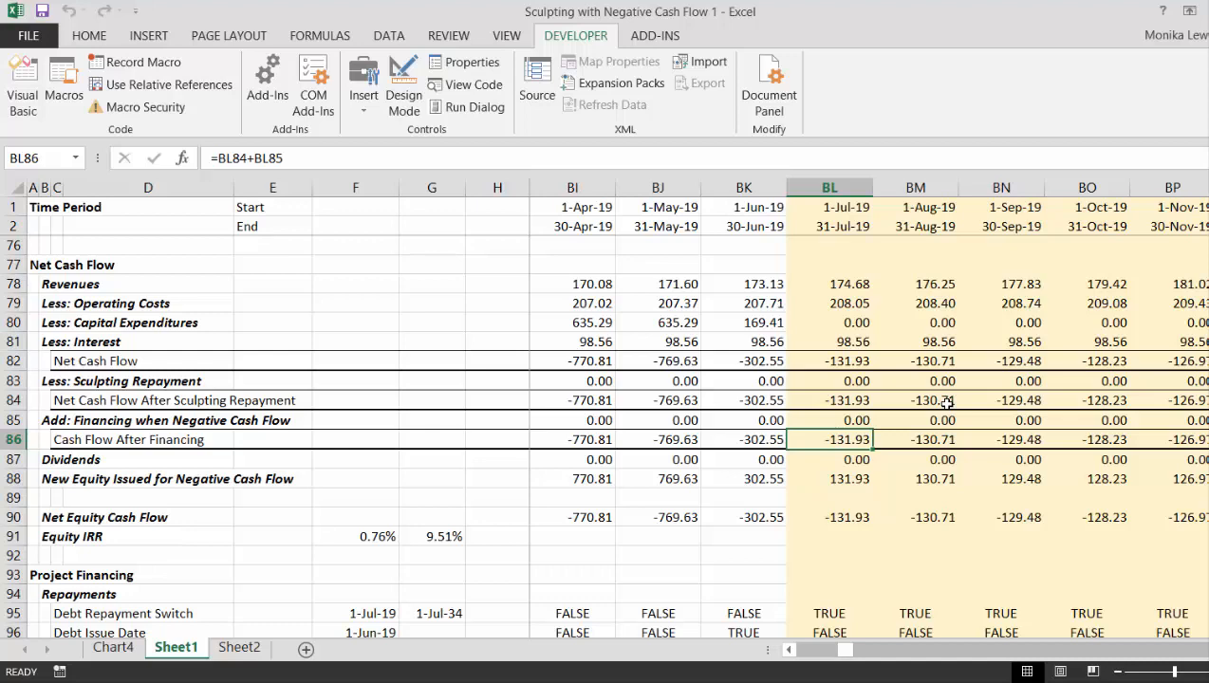
key(shift+Right)
key(shift+Right)
key(shift+Right)
key(shift+Right)
key(shift+Right)
key(shift+Right)
key(shift+Right)
key(shift+Right)
key(shift+Right)
key(shift+Right)
key(shift+Right)
key(shift+Right)
key(shift+Right)
key(shift+Right)
key(shift+Right)
key(shift+Right)
key(shift+Right)
key(shift+Right)
key(shift+Right)
key(shift+Right)
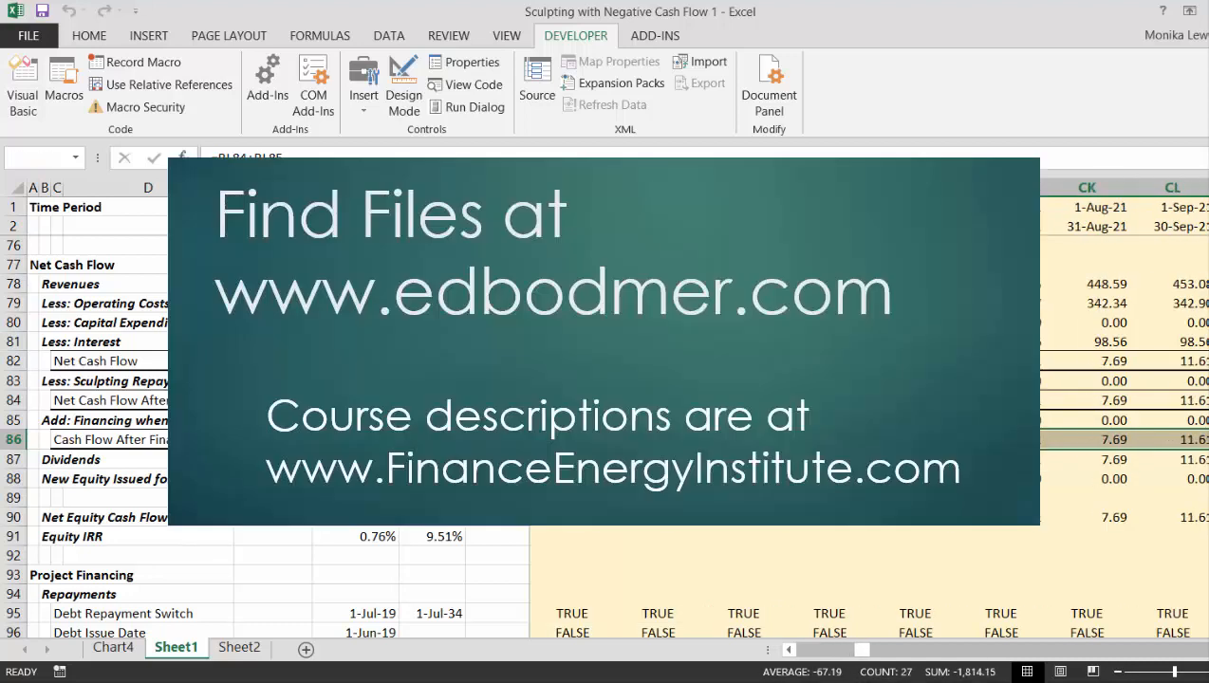
drag(1198, 439, 1025, 440)
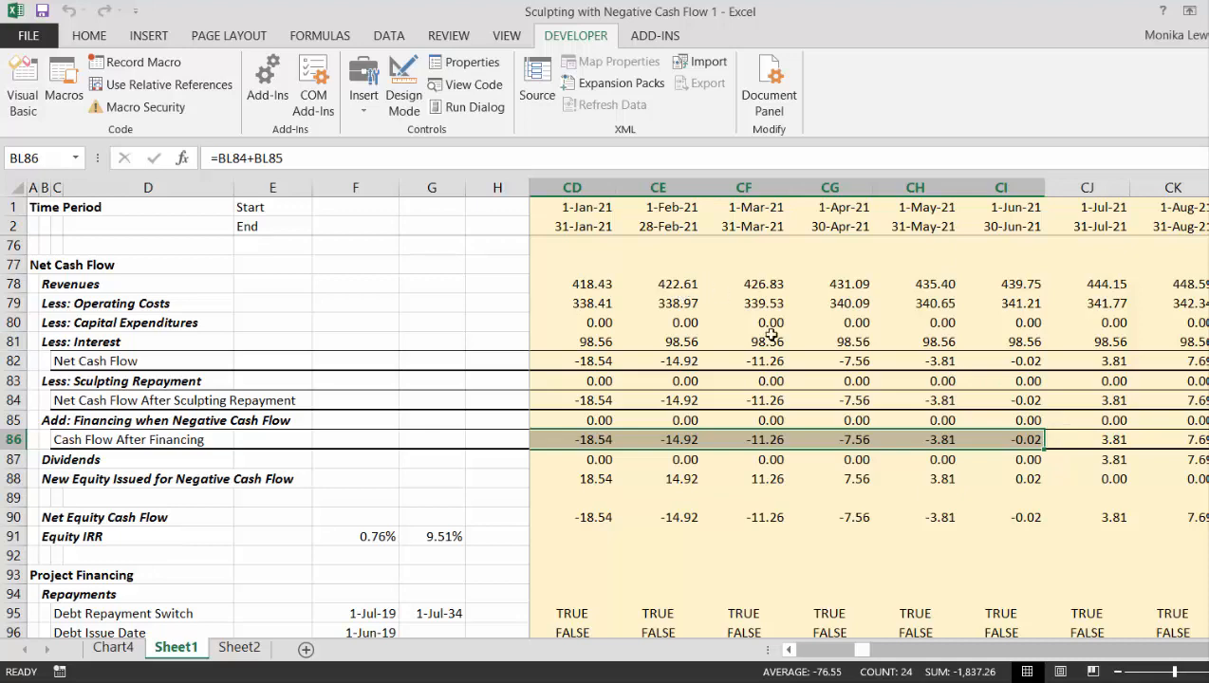
- Trace the Dividends row back from early 2021 to July 2019 and inspect that month's Debt Repayment Switch formula
click(776, 462)
key(Left)
key(Left)
key(Left)
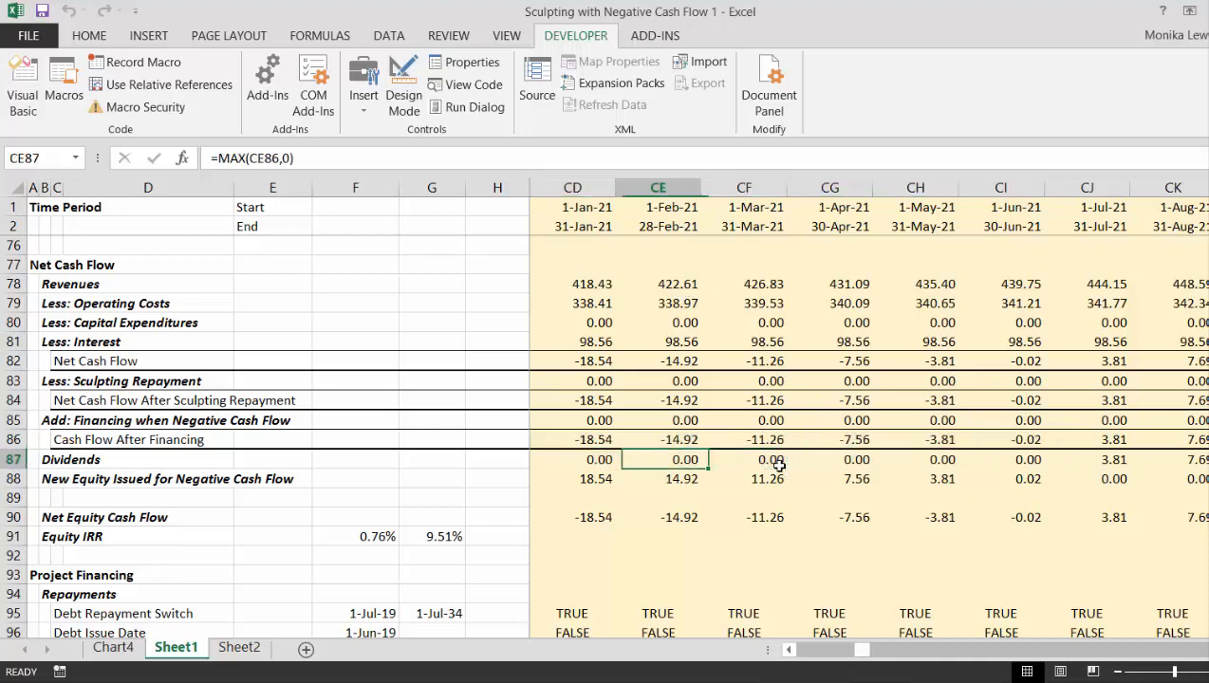
key(Left)
key(Left)
key(Left)
key(Left)
key(Left)
key(Left)
key(Left)
key(Left)
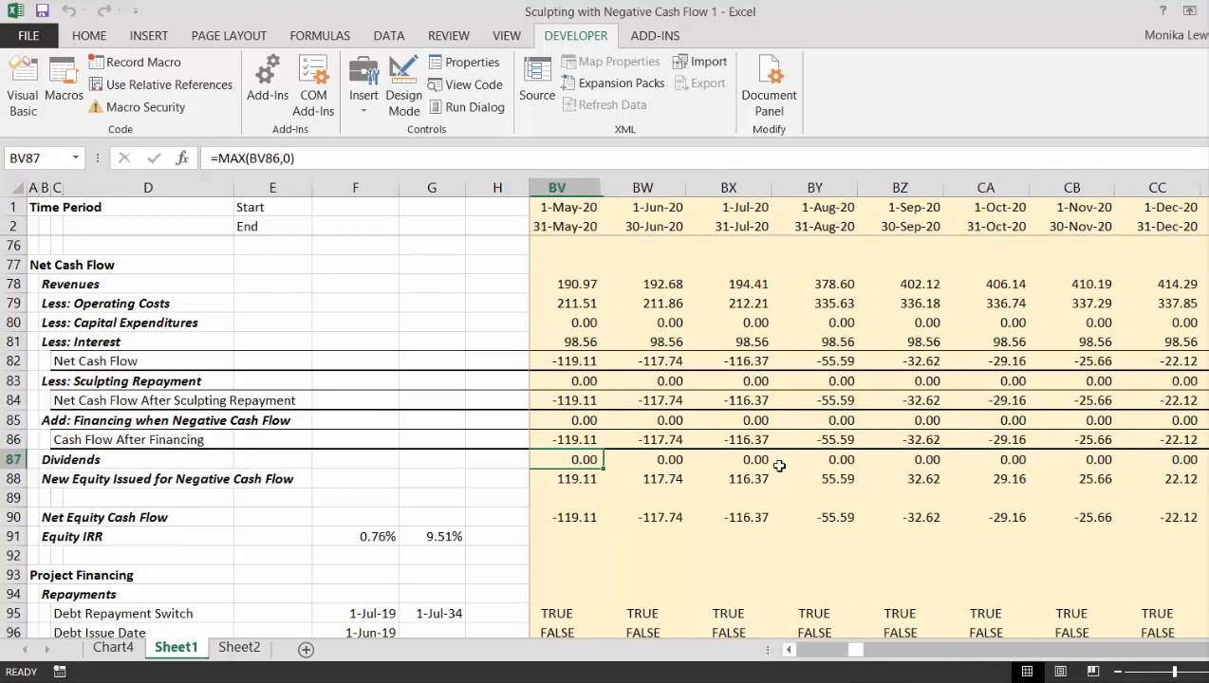
key(Left)
key(Left)
key(Left)
key(Left)
key(Left)
key(Left)
key(Left)
key(Left)
key(Left)
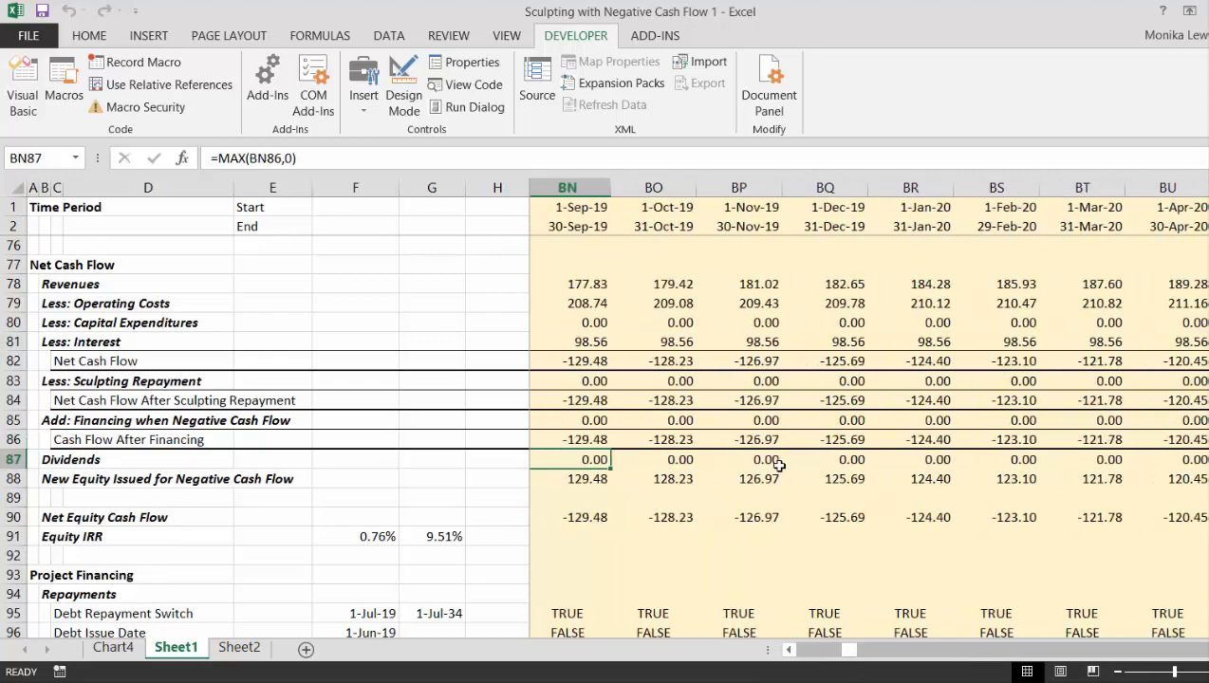
key(Left)
key(Right)
key(Right)
key(Left)
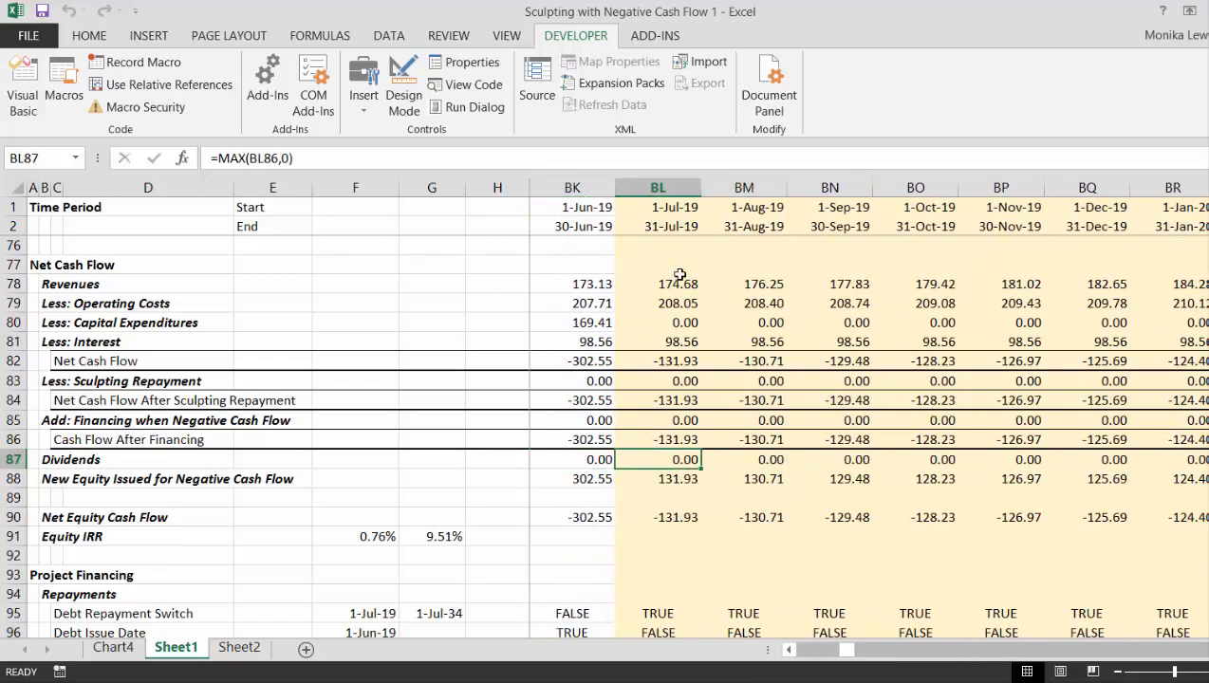
click(657, 613)
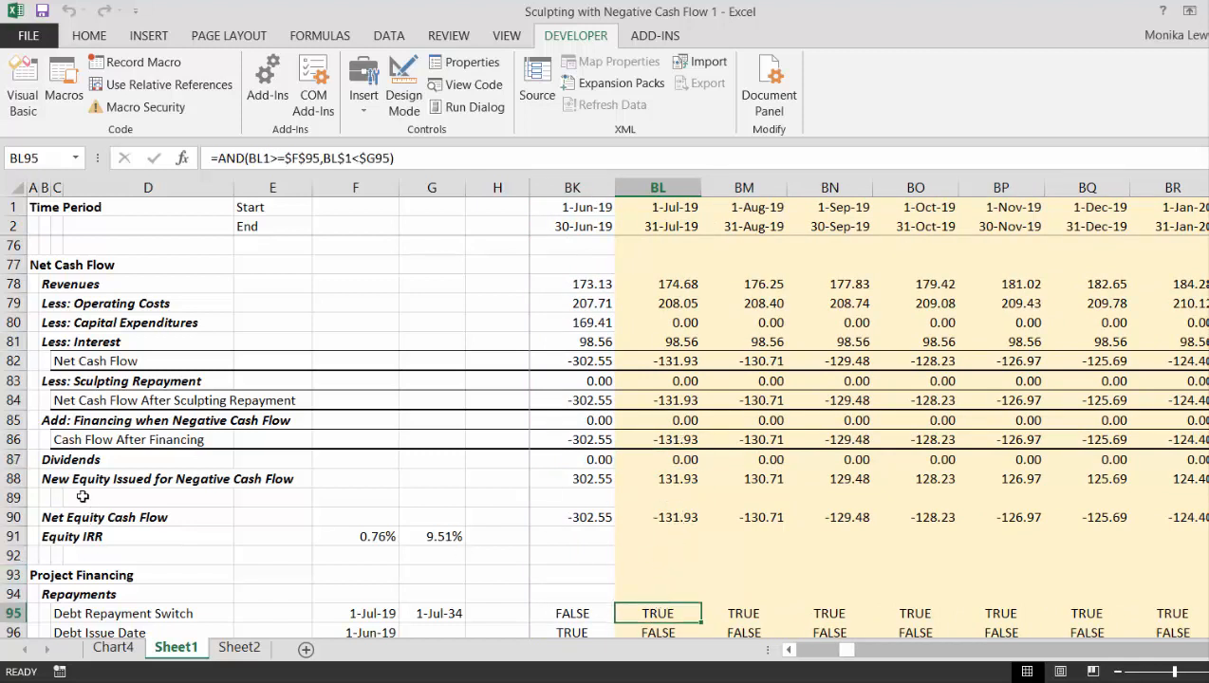
- Insert two blank rows at row 92, between Equity IRR and the Project Financing section
click(53, 556)
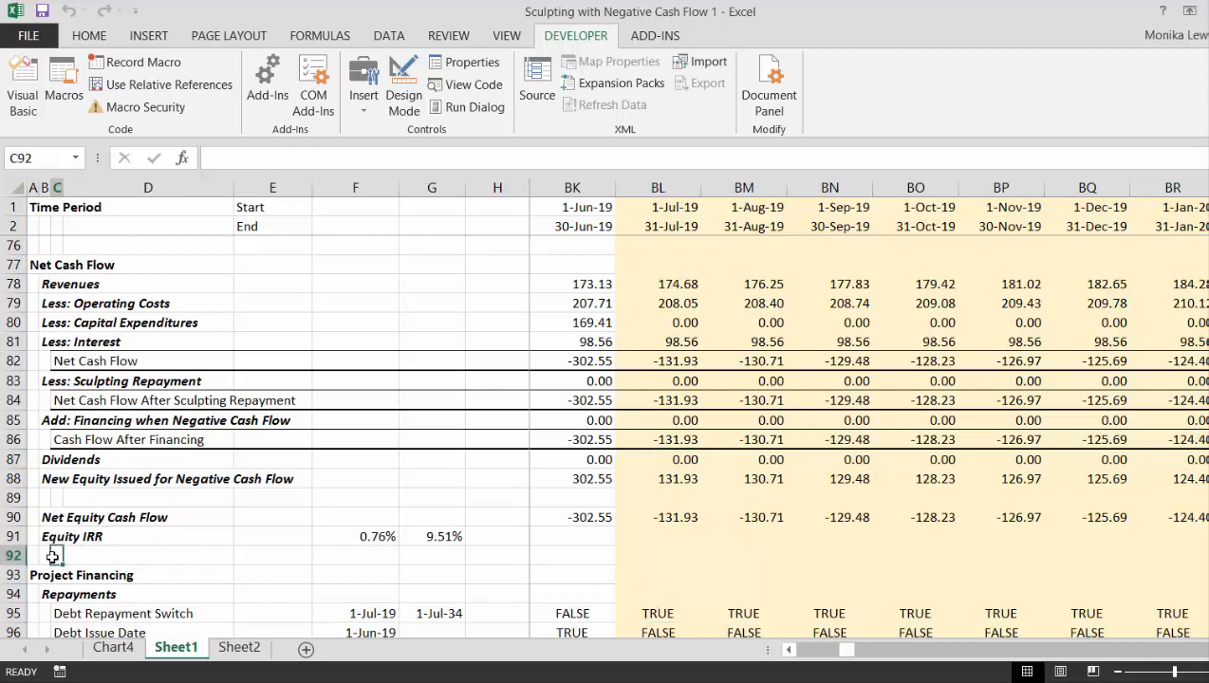
key(shift+space)
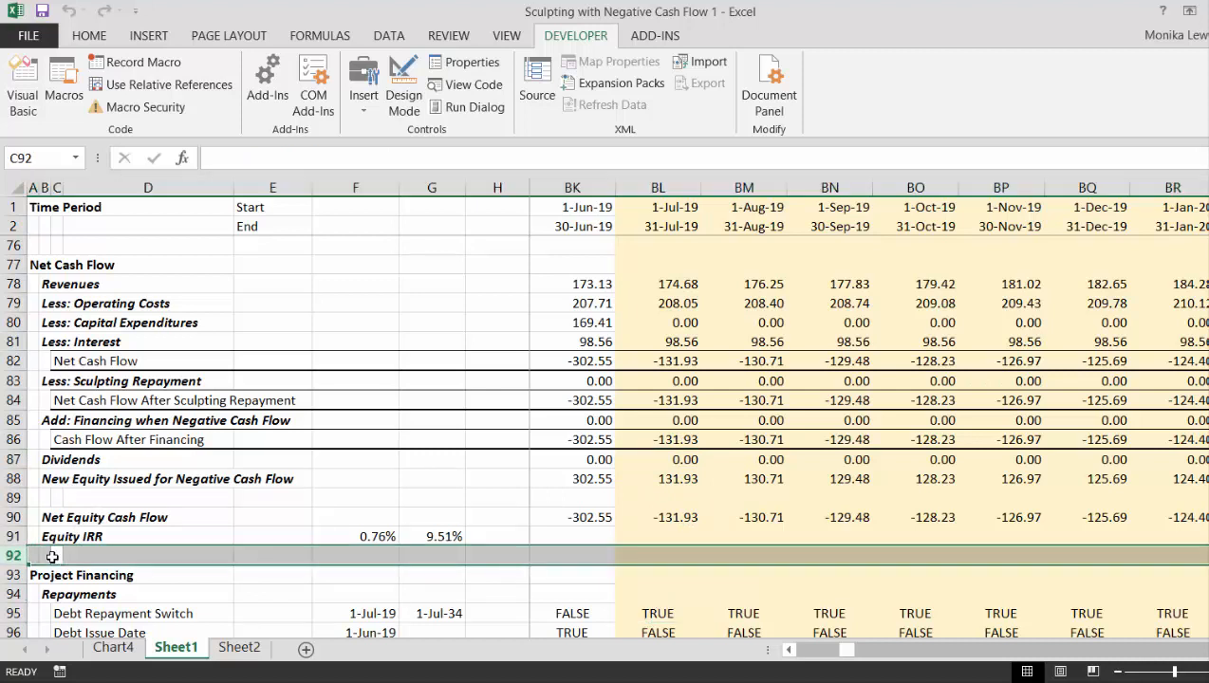
key(ctrl+plus)
key(ctrl+plus)
key(Down)
key(shift+space)
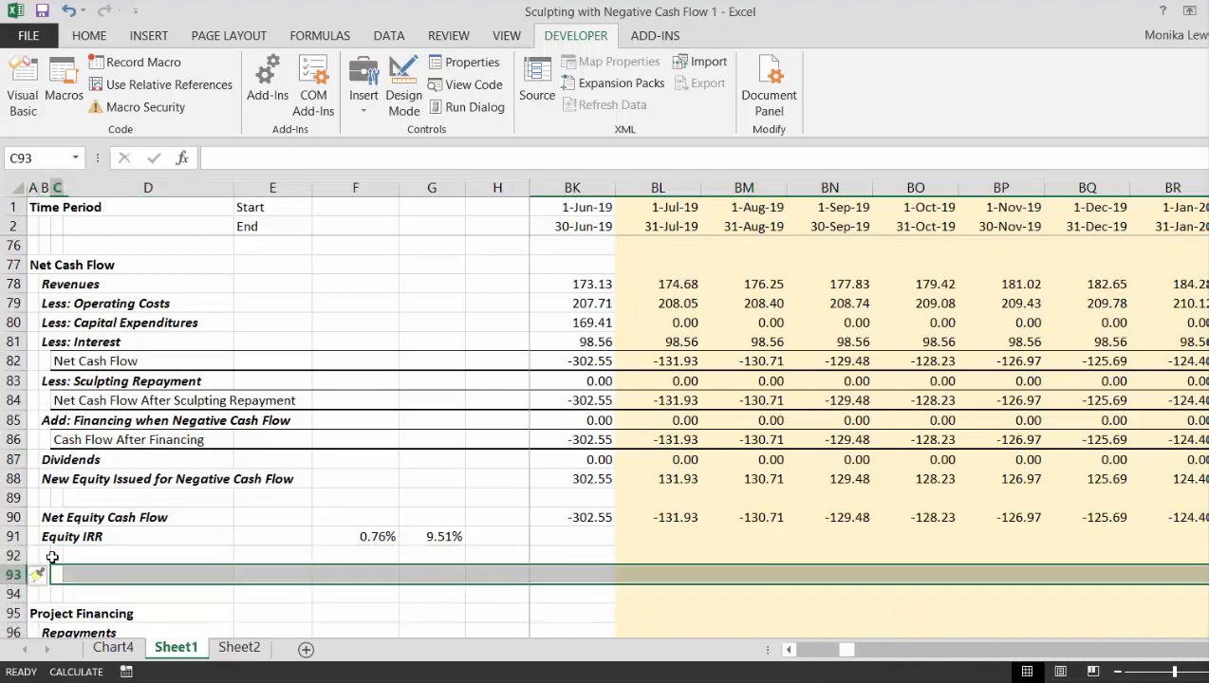
- Label cell B93 as "Sum of Negative CF"
key(Left)
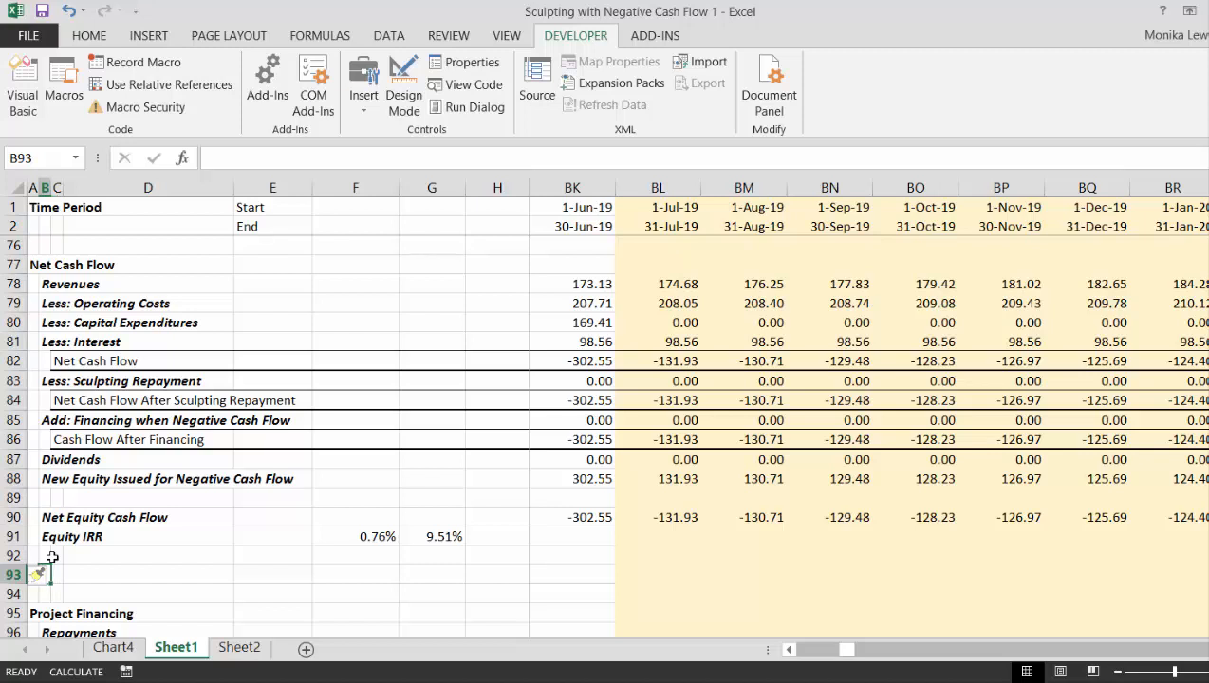
text(Sum of )
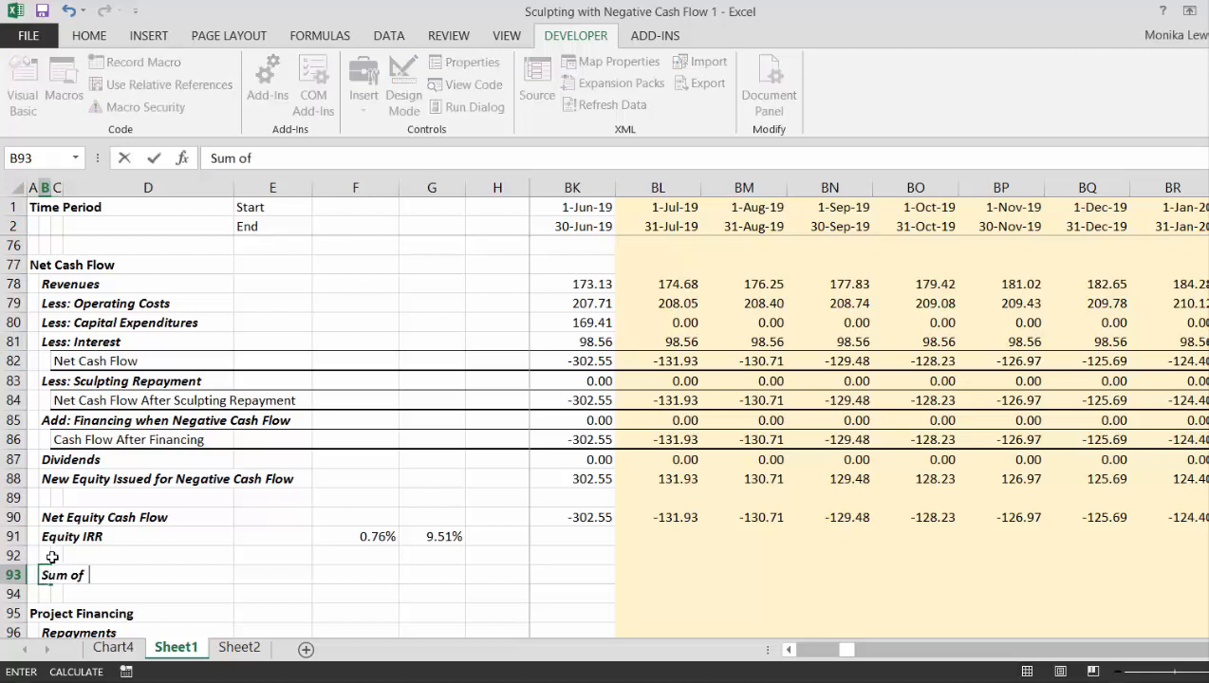
text(Negative CF)
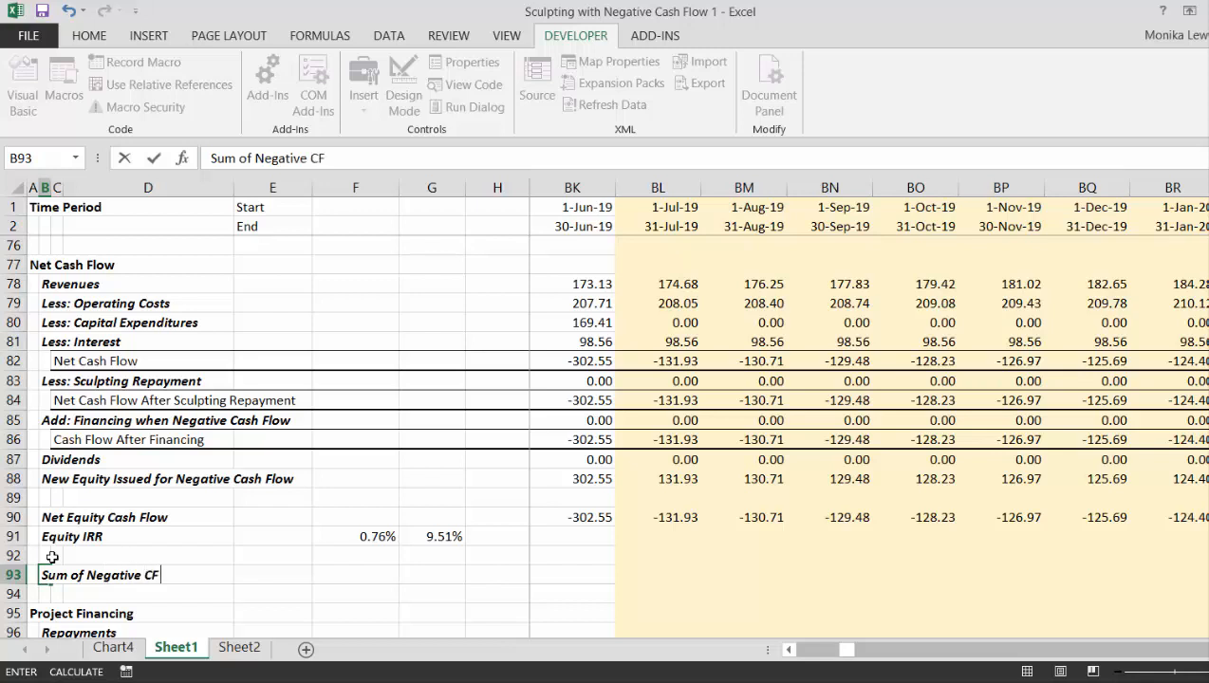
key(ctrl+Return)
- Begin a SUMPRODUCT formula in F93 with the full Cash Flow After Financing row, J86:VB86, as its array
key(Right)
key(Right)
key(Right)
key(Right)
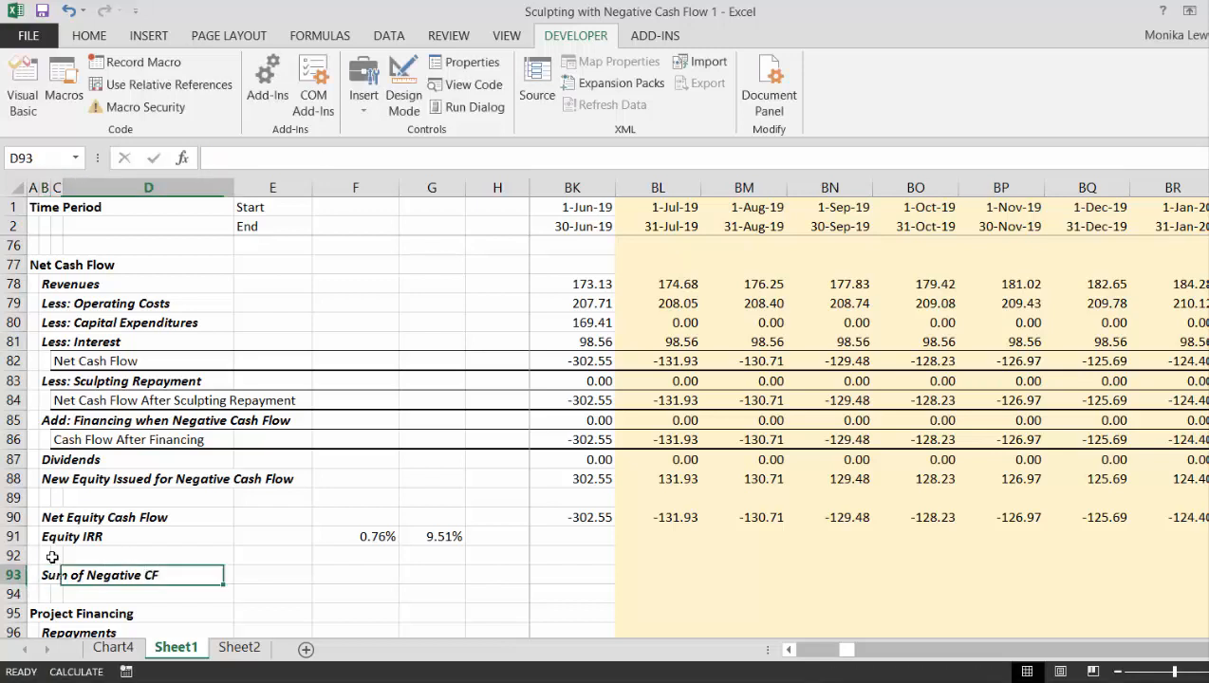
text(sum)
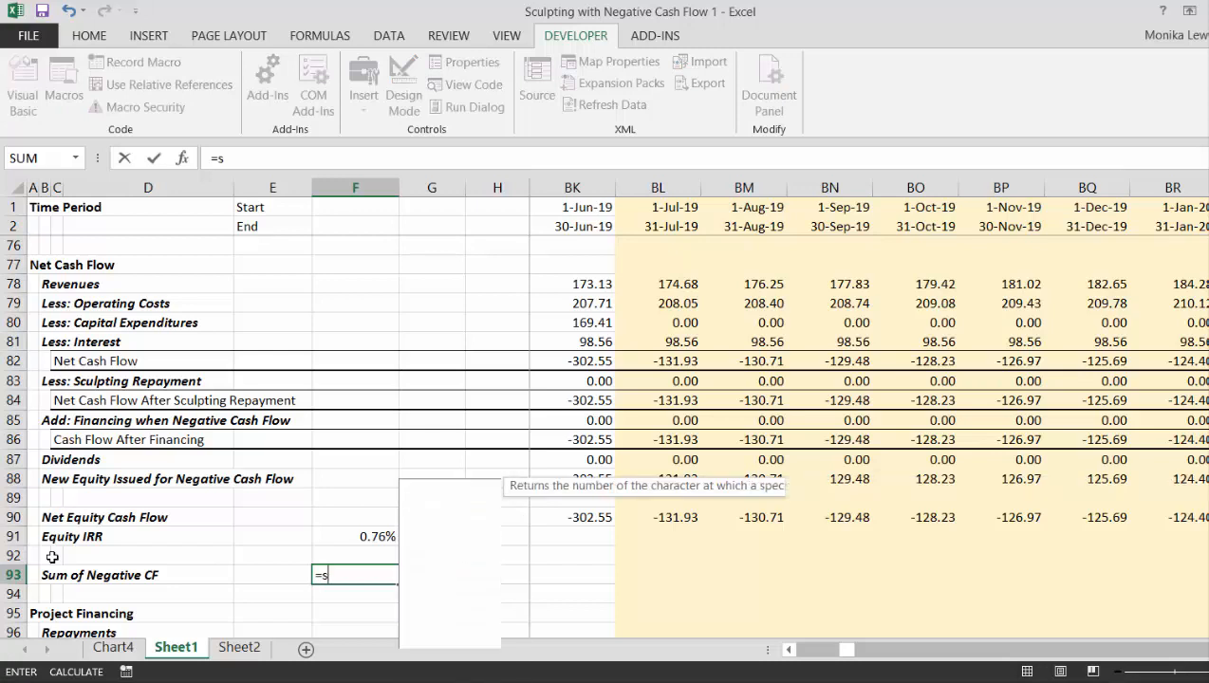
key(Down)
key(Down)
key(Down)
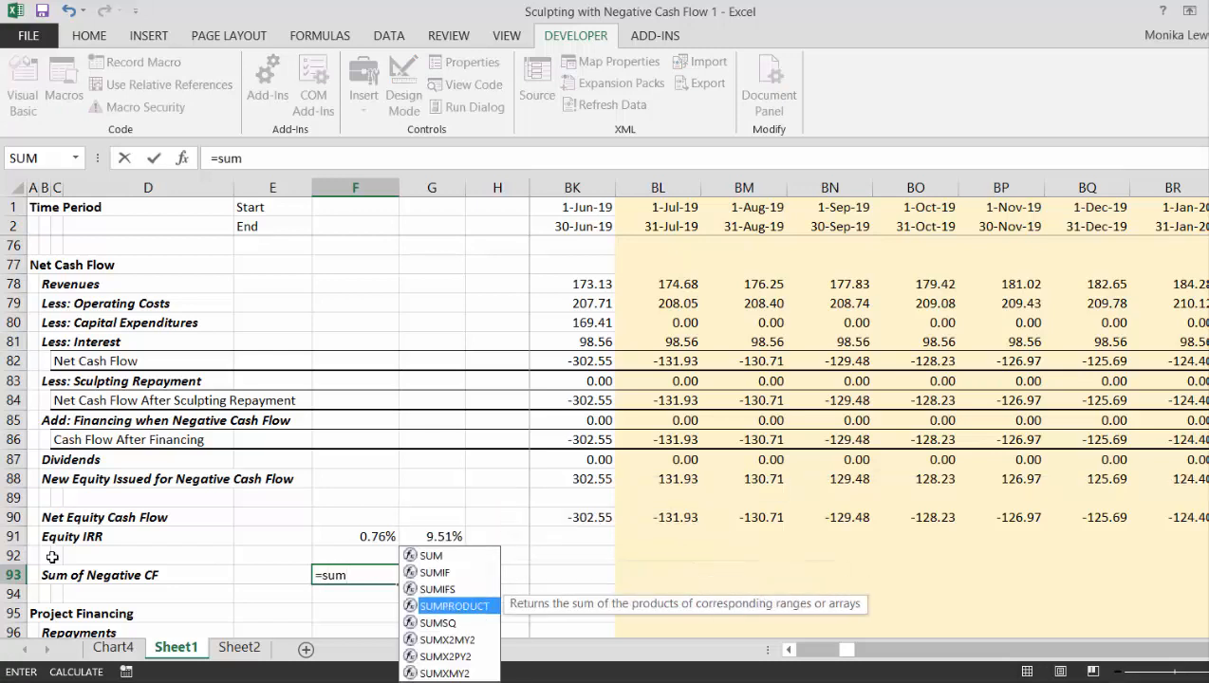
key(Tab)
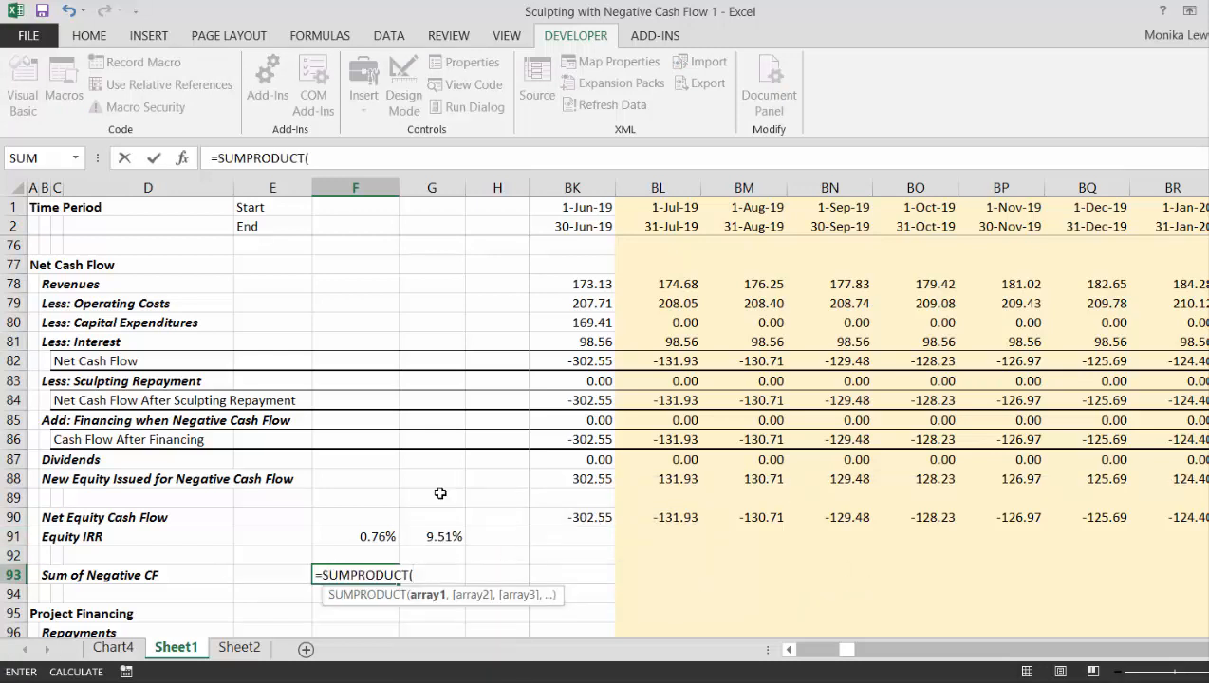
click(645, 430)
key(ctrl+Left)
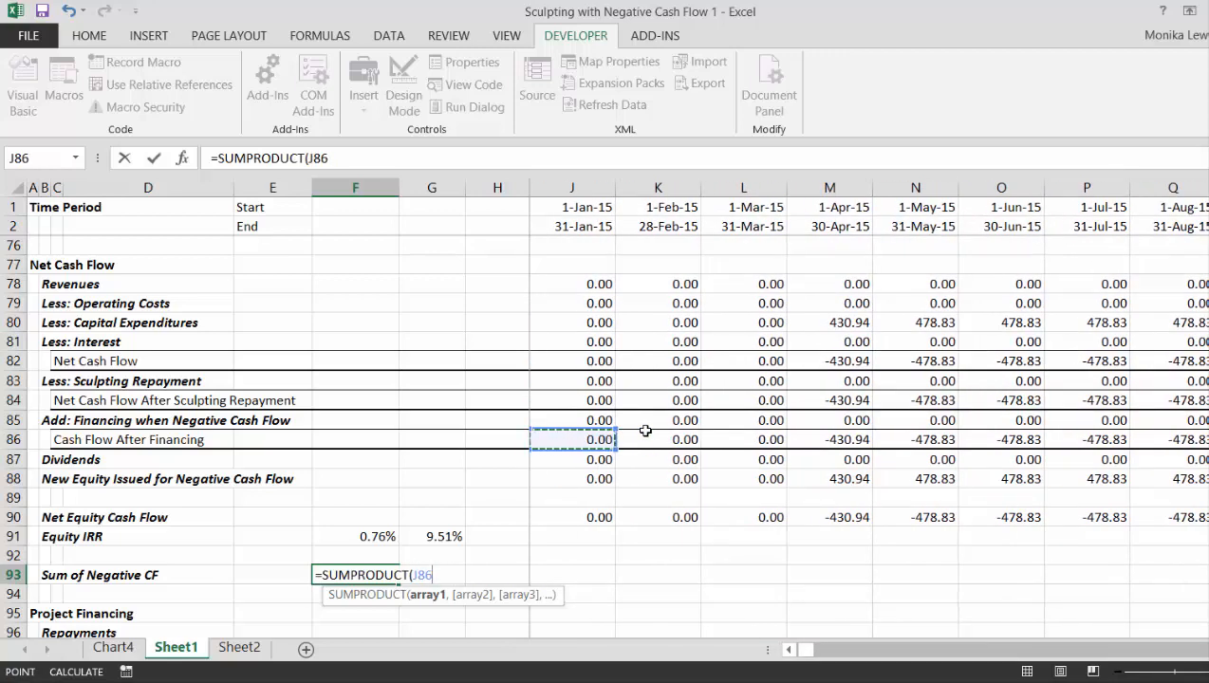
key(ctrl+shift+Right)
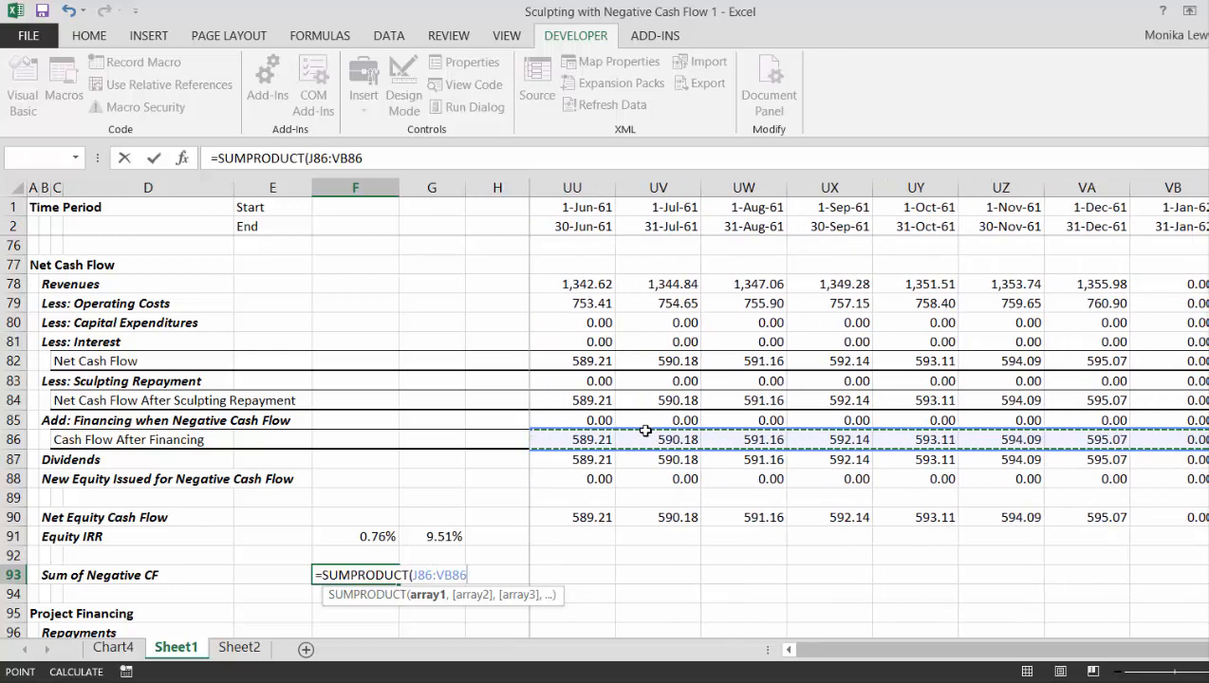
- Multiply the SUMPRODUCT array in F93 by the Debt Repayment Switch row, J97:VB97, and complete the formula
text(*)
key(Left)
key(Left)
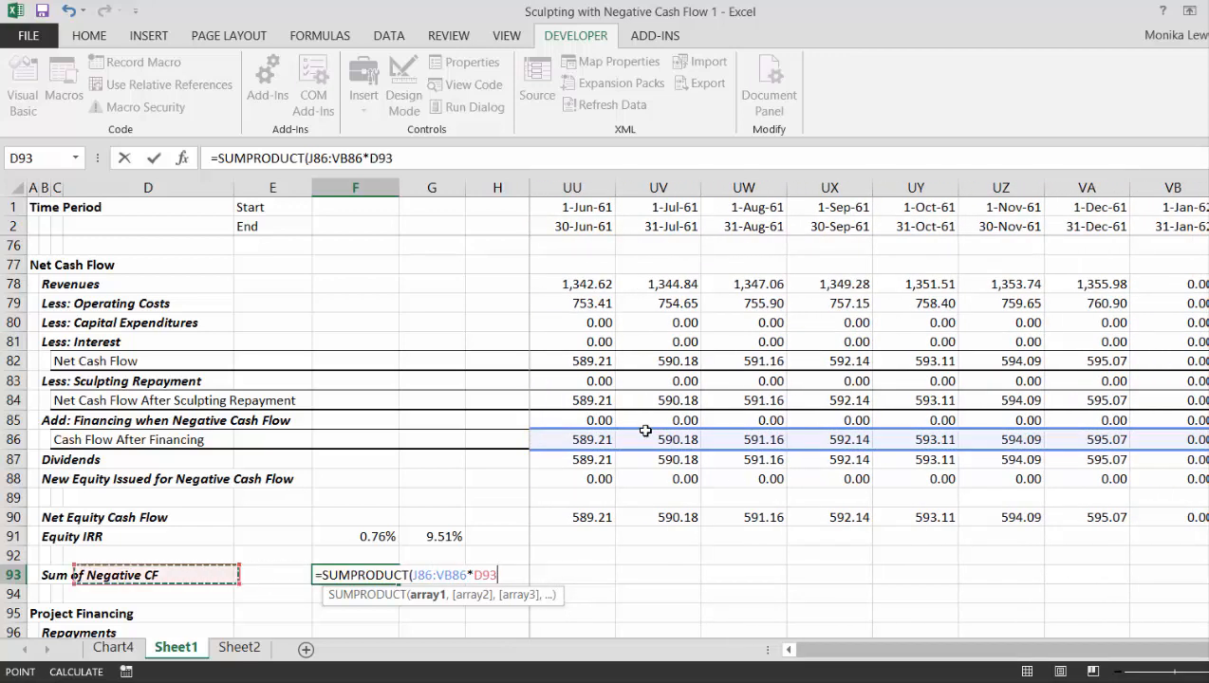
key(Right)
key(Right)
key(Right)
key(Right)
key(Right)
key(Down)
key(Down)
key(Down)
key(Down)
key(Down)
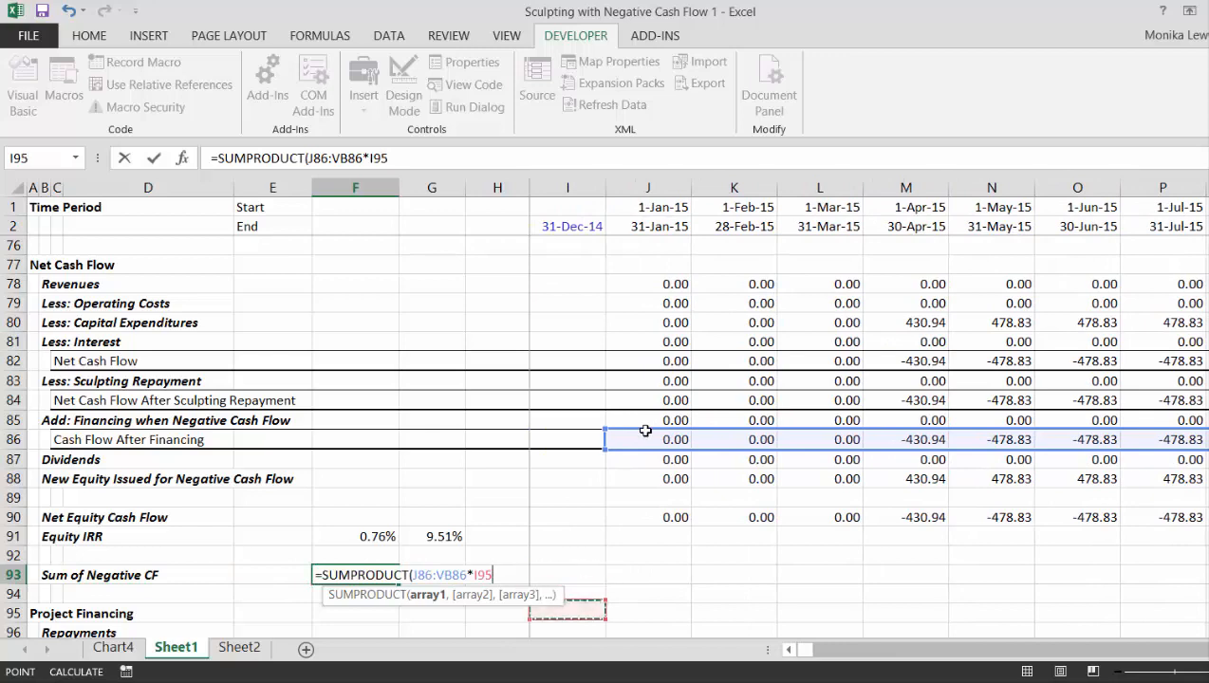
key(Up)
key(Right)
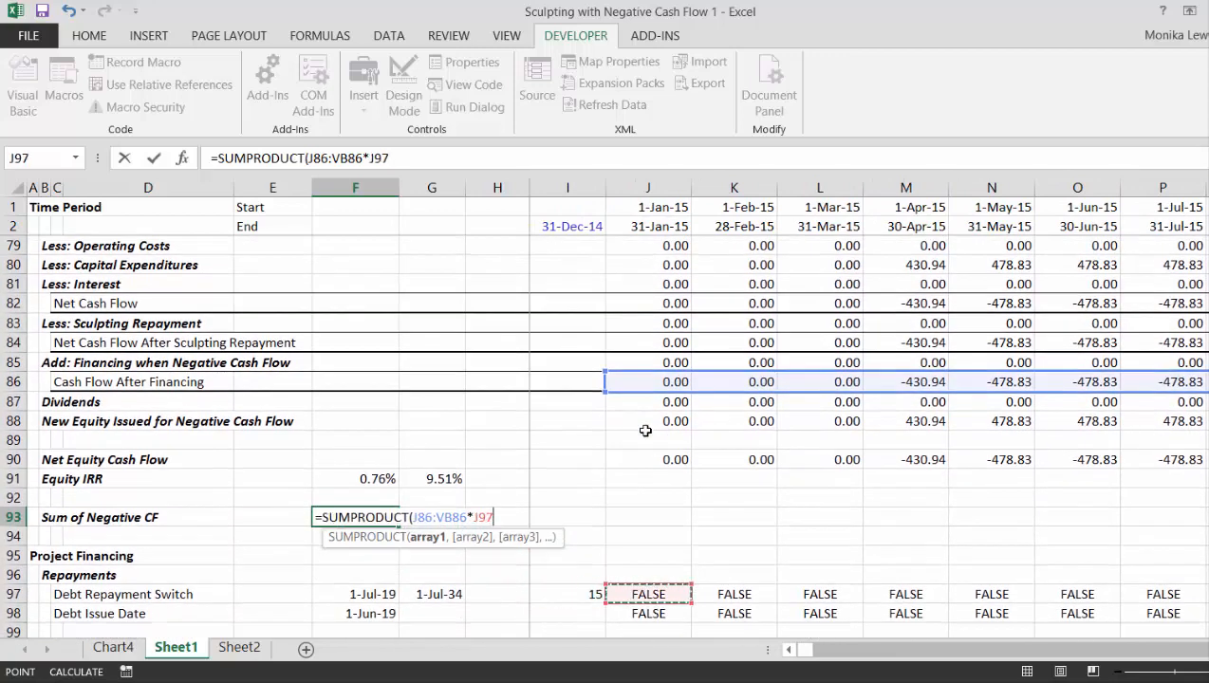
key(ctrl+shift+Right)
key(Return)
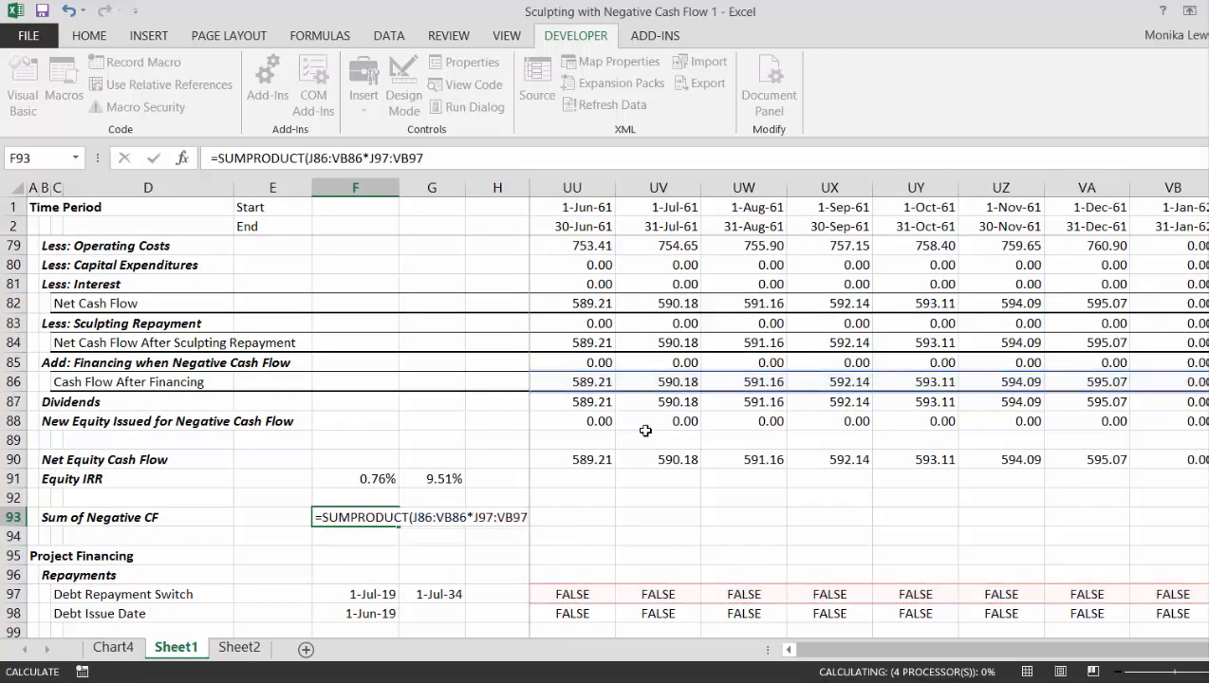
key(Up)
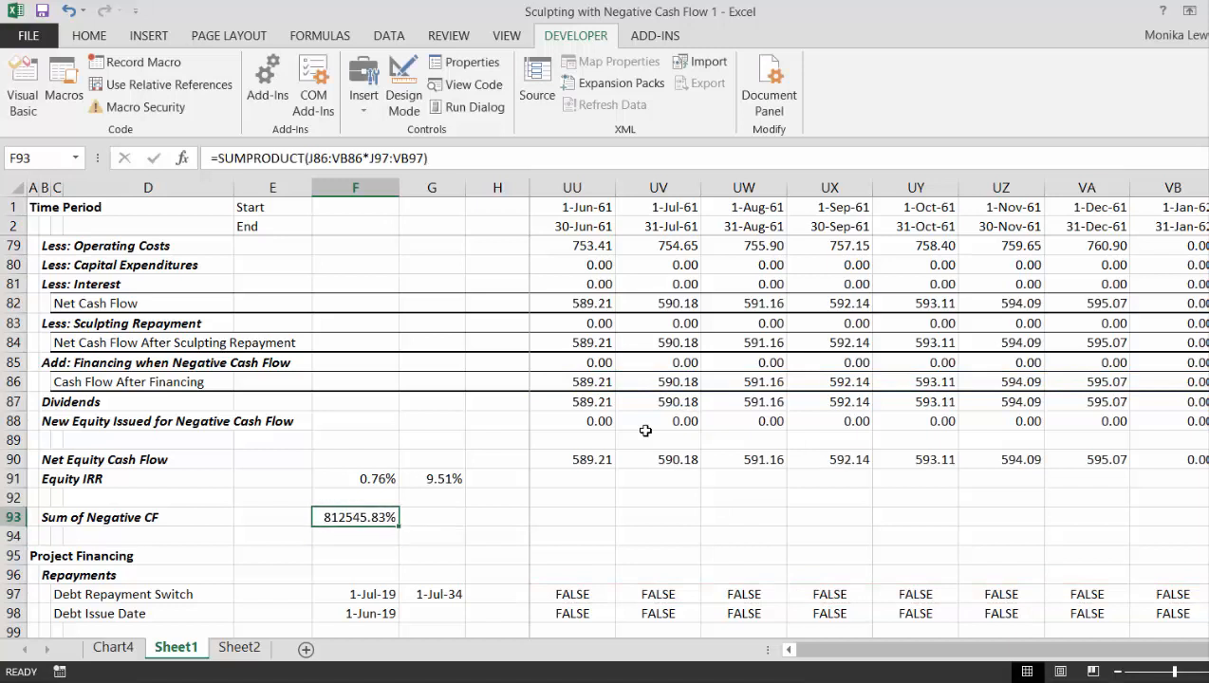
- Format F93 as a comma-separated number with two decimals and add the condition *(J86:VB86<0) inside its SUMPRODUCT
key(ctrl+shift+1)
key(F2)
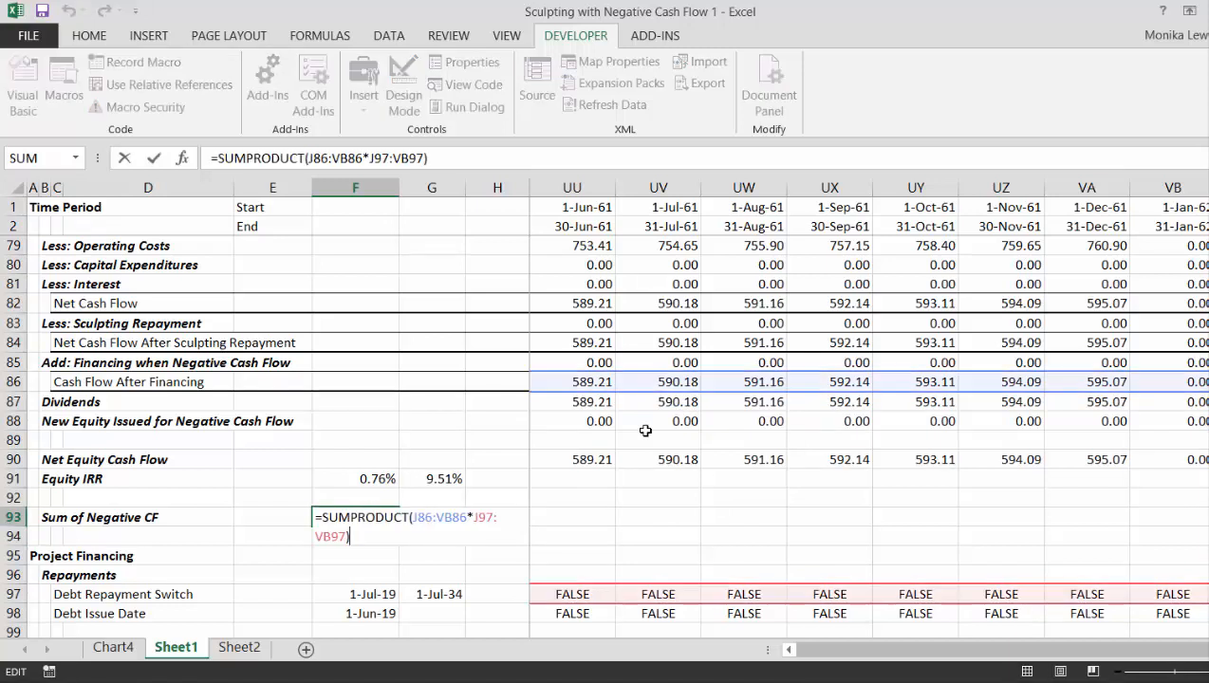
key(Left)
key(Left)
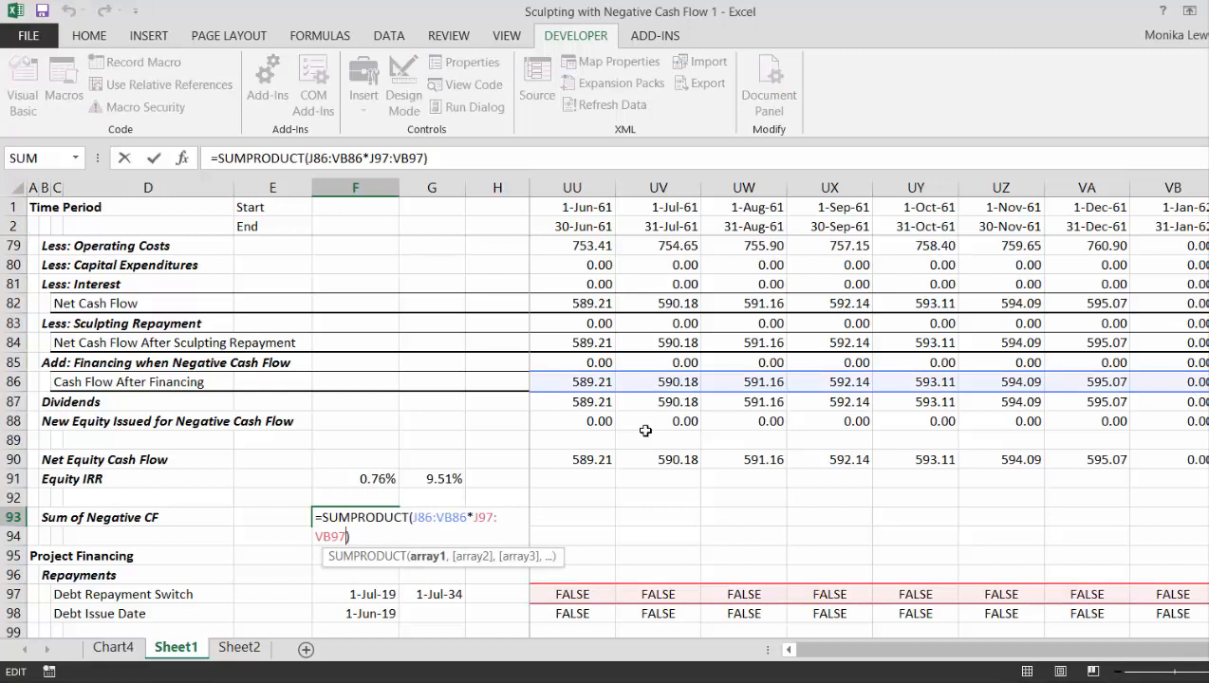
text(*)
click(617, 379)
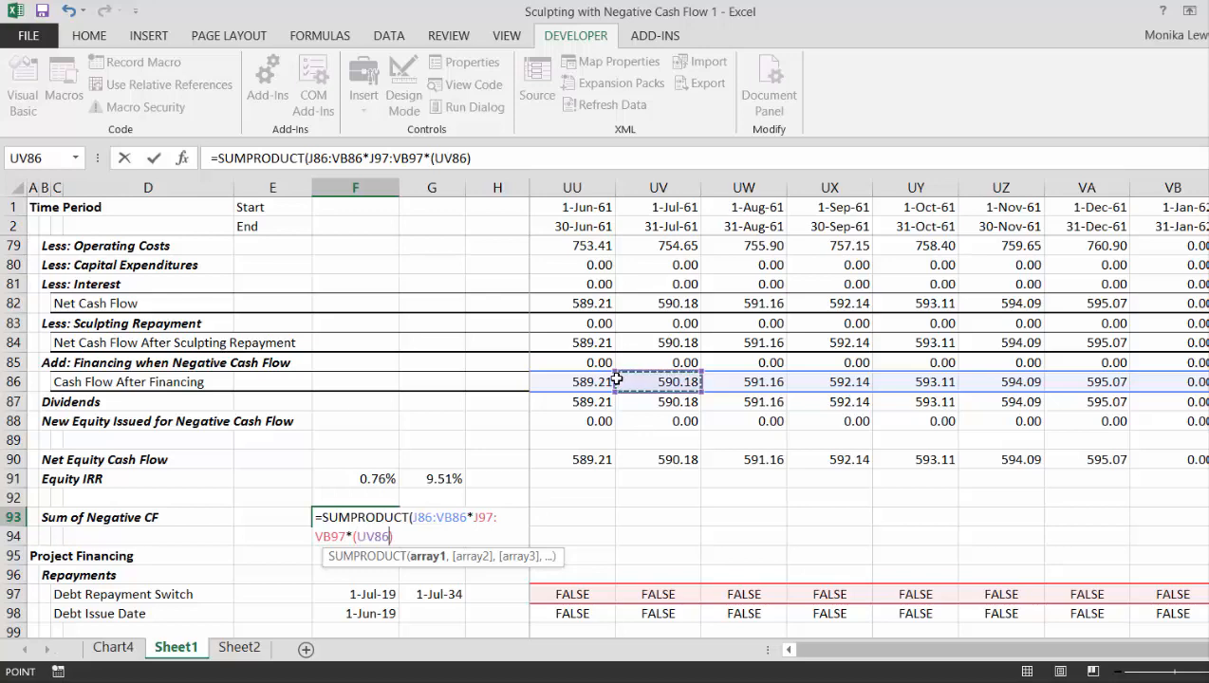
key(ctrl+Left)
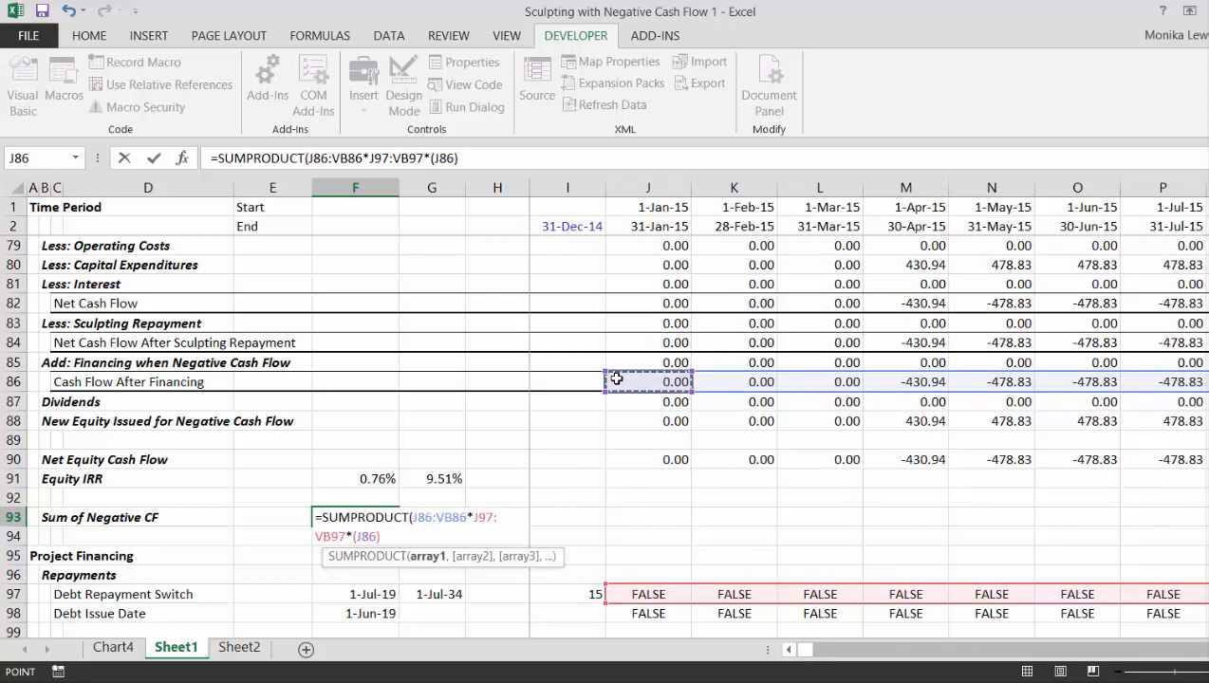
key(ctrl+shift+Right)
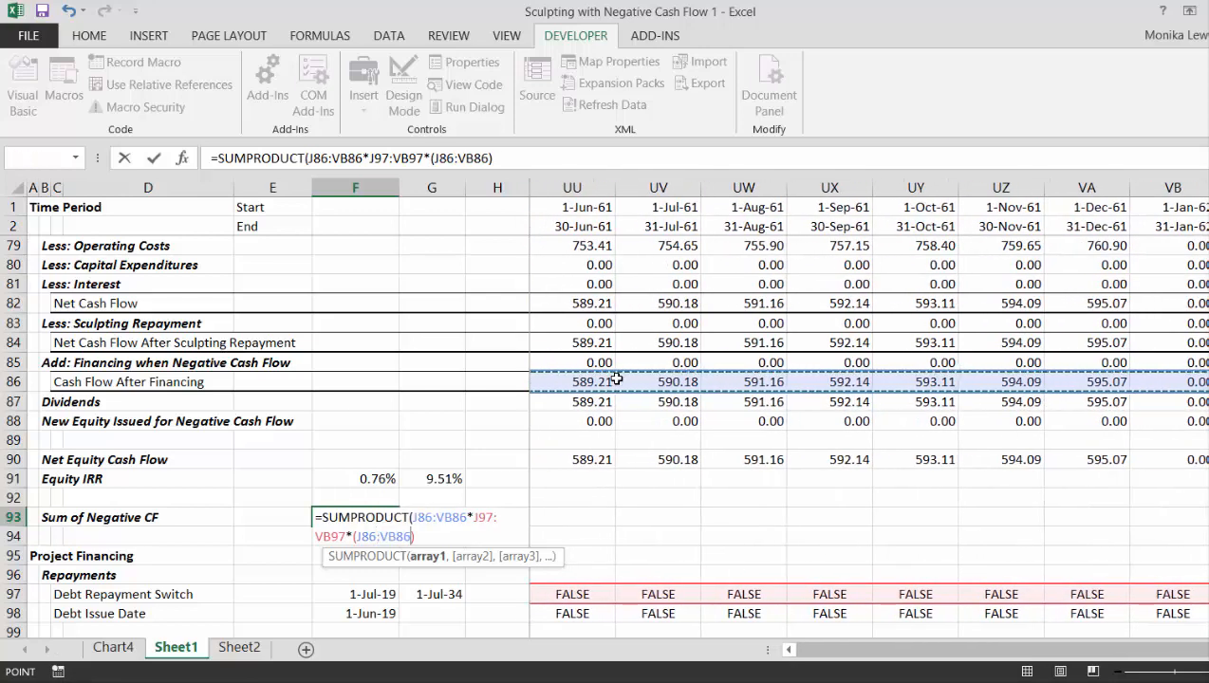
text(<)
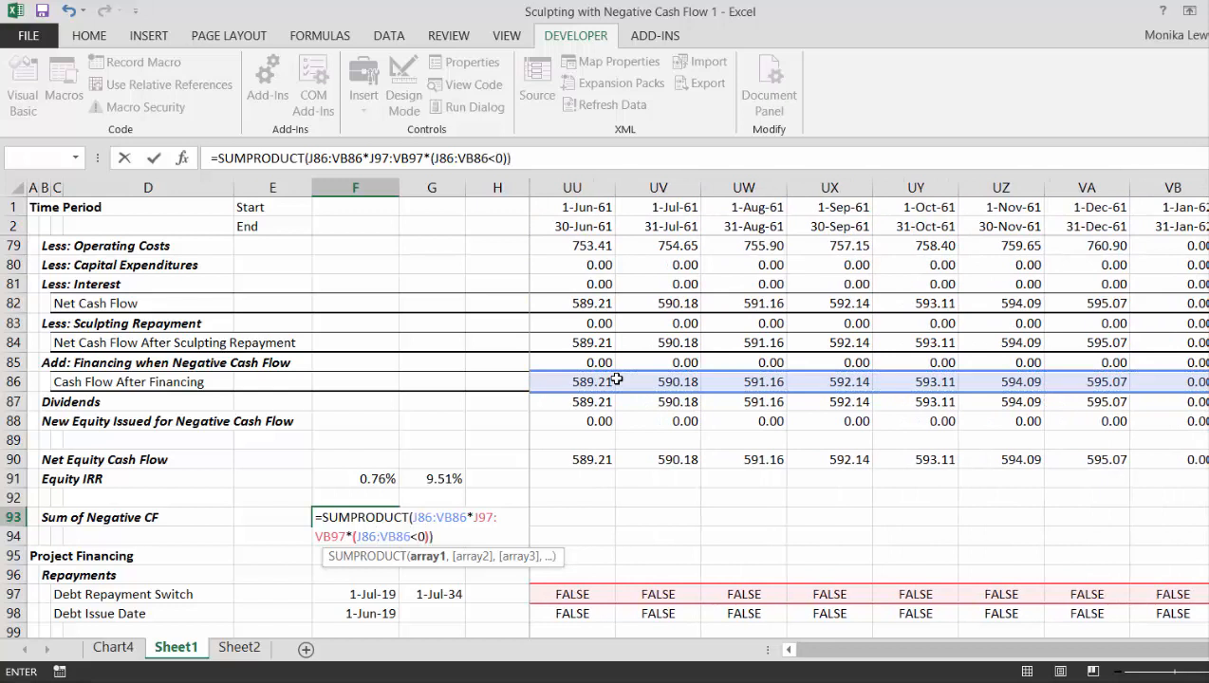
text(0)))
key(Return)
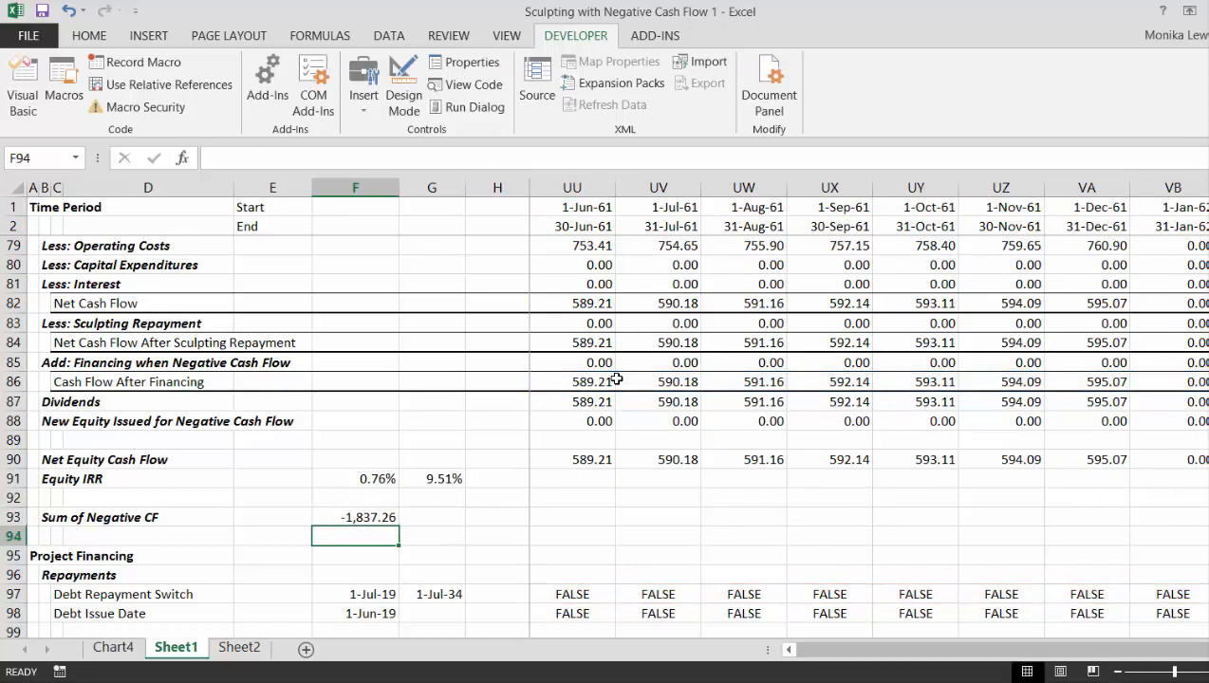
key(Up)
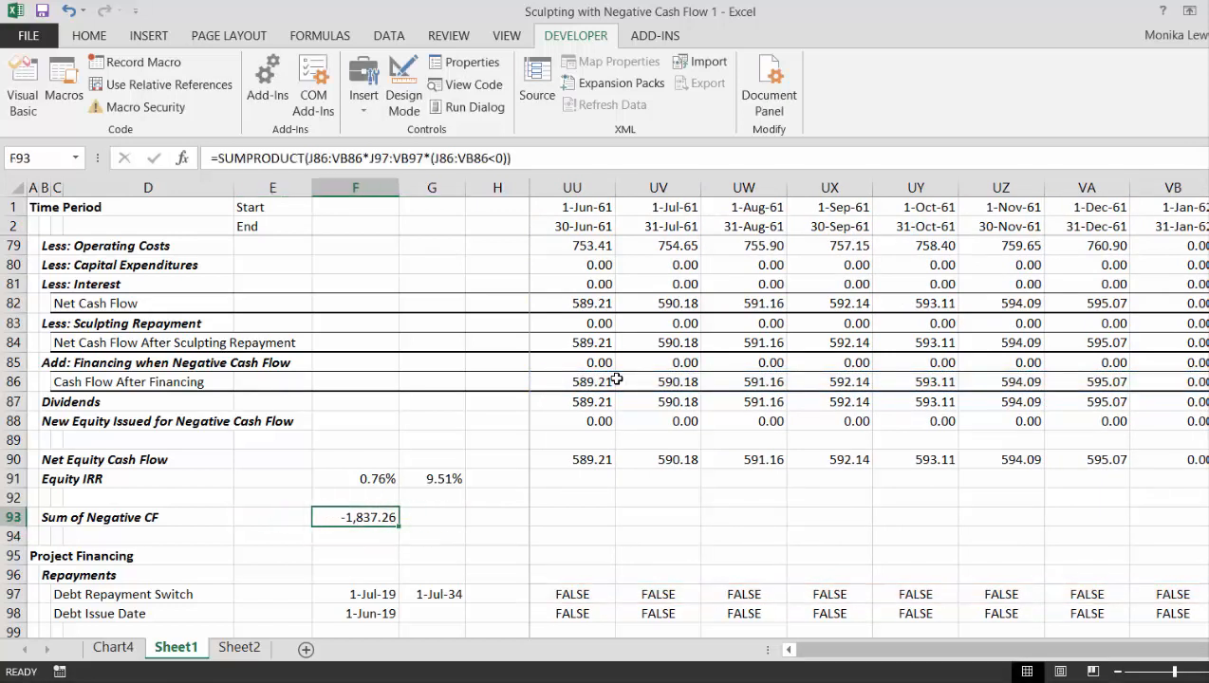
- Select Cash Flow After Financing from July 2019 through June 2021 to check its sum against the Sum of Negative CF
key(Right)
key(Right)
key(Right)
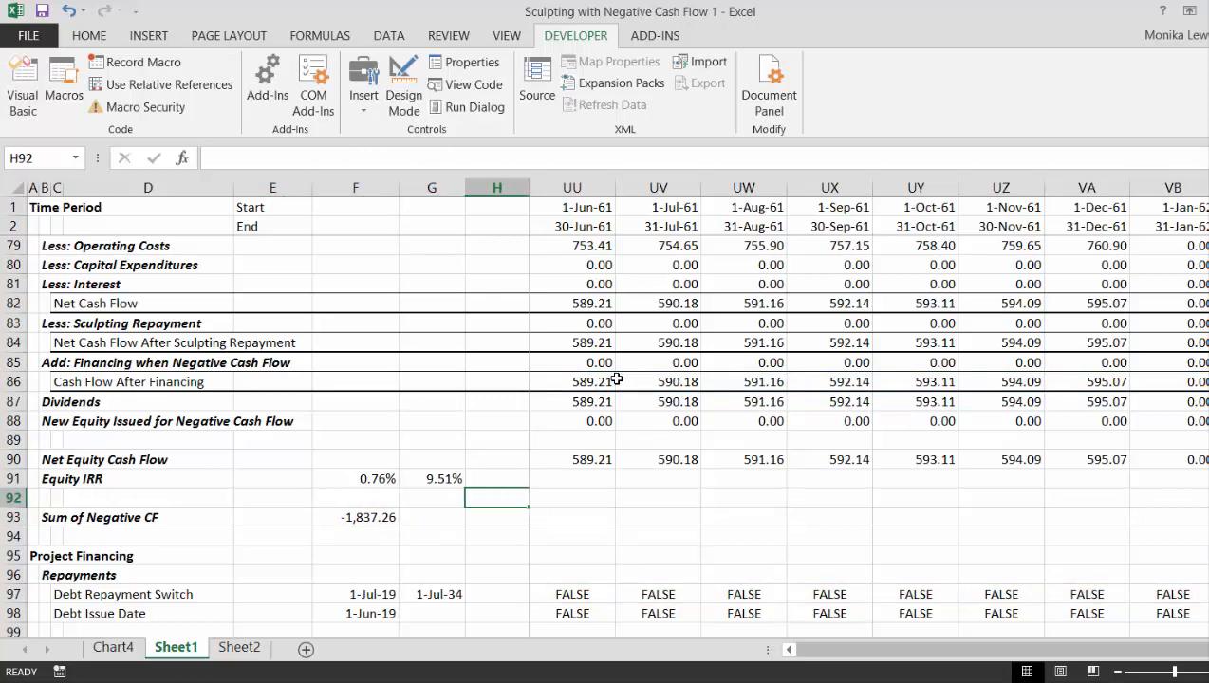
key(Up)
key(Up)
key(Up)
key(Up)
key(Up)
key(Up)
key(Up)
key(Up)
key(Up)
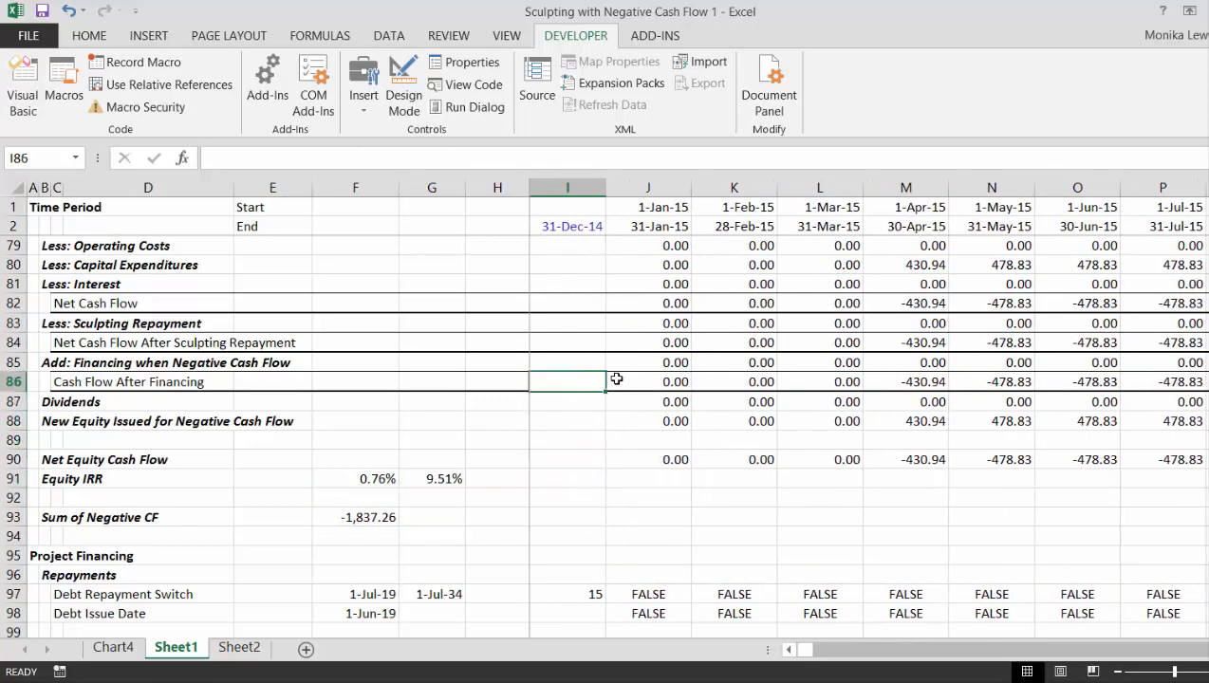
key(Right)
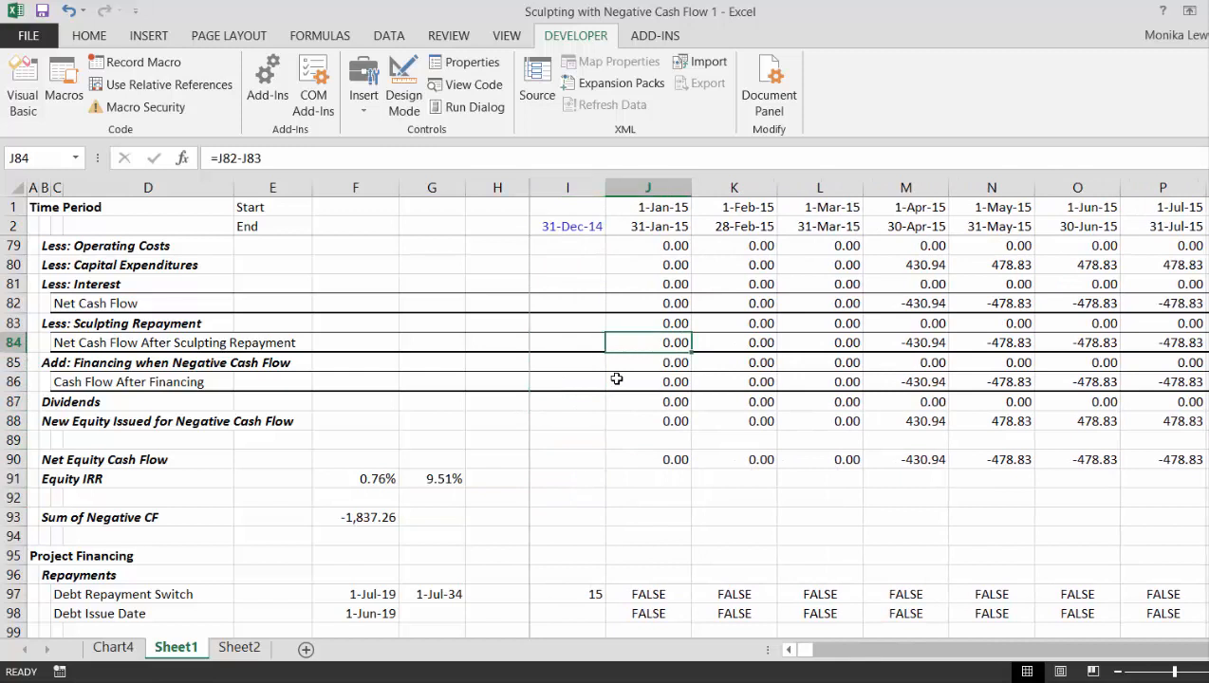
key(Down)
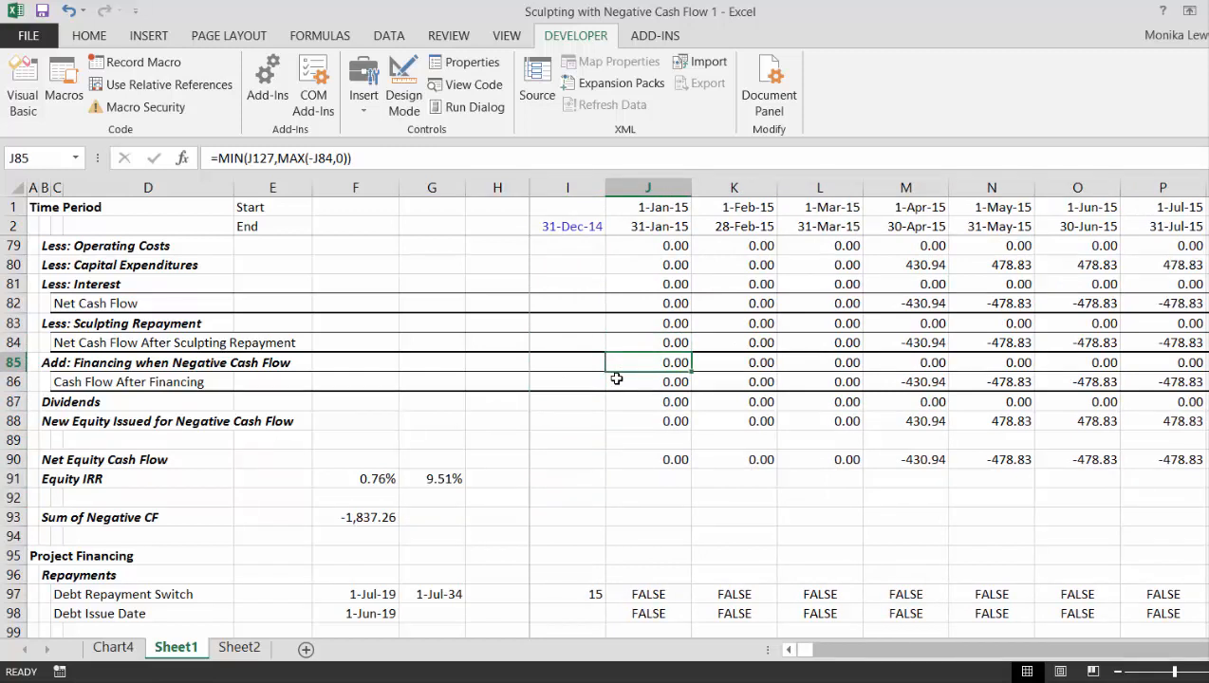
key(Right)
key(Down)
key(Right)
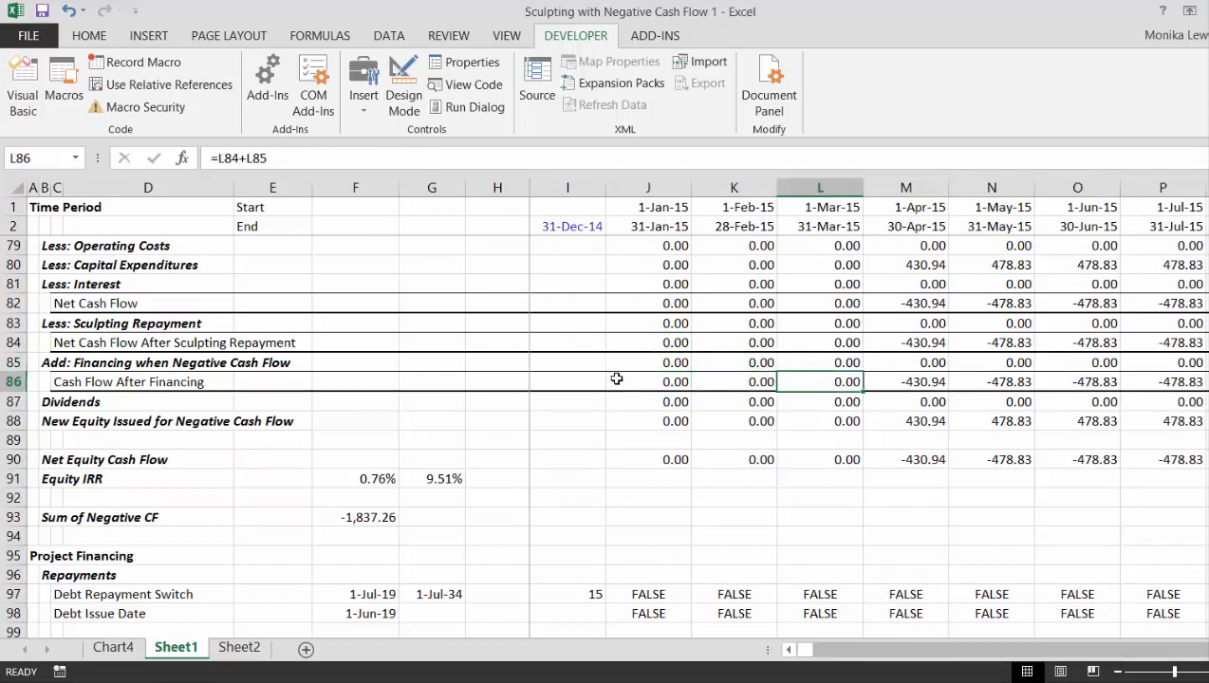
key(Right)
key(Right)
key(Right)
key(Right)
key(Right)
key(Right)
key(Right)
key(Right)
key(Right)
key(Right)
key(Right)
key(Right)
key(Right)
key(Right)
key(Right)
key(Right)
key(Right)
key(Right)
key(Right)
key(Right)
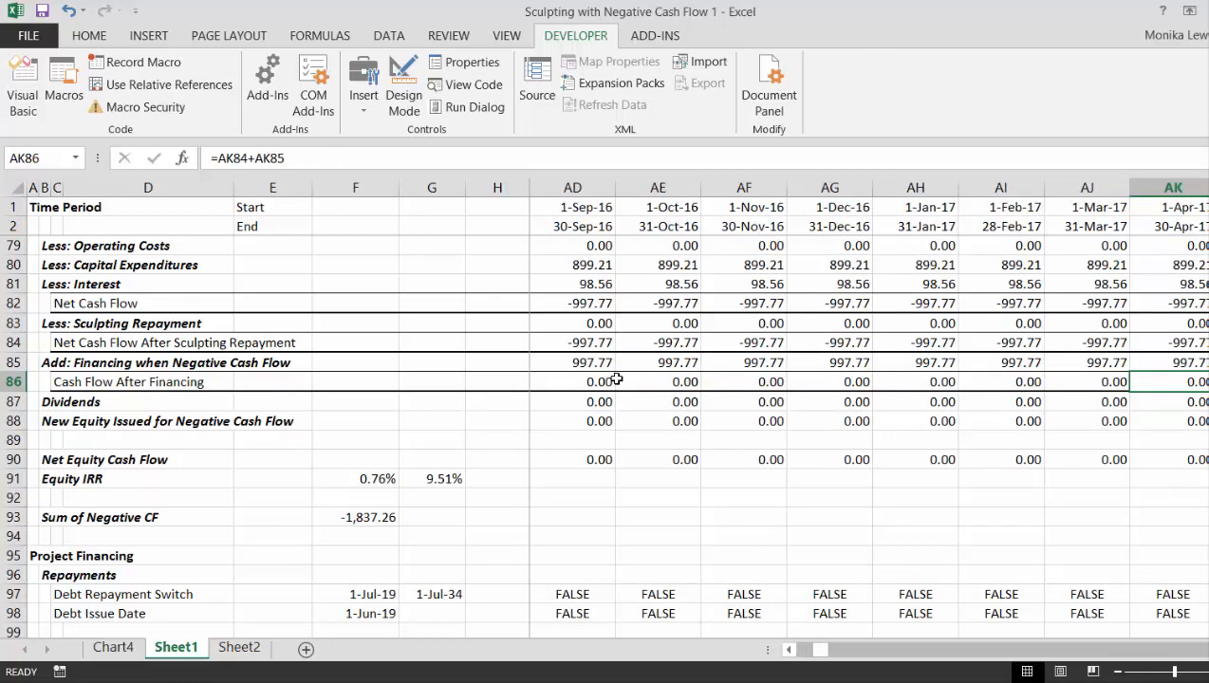
key(Right)
key(Right)
key(Right)
key(Right)
key(Right)
key(Right)
key(Right)
key(Right)
key(Right)
key(Right)
key(Right)
key(Right)
key(Right)
key(Right)
key(Right)
key(Right)
key(Right)
key(Right)
key(Right)
key(Right)
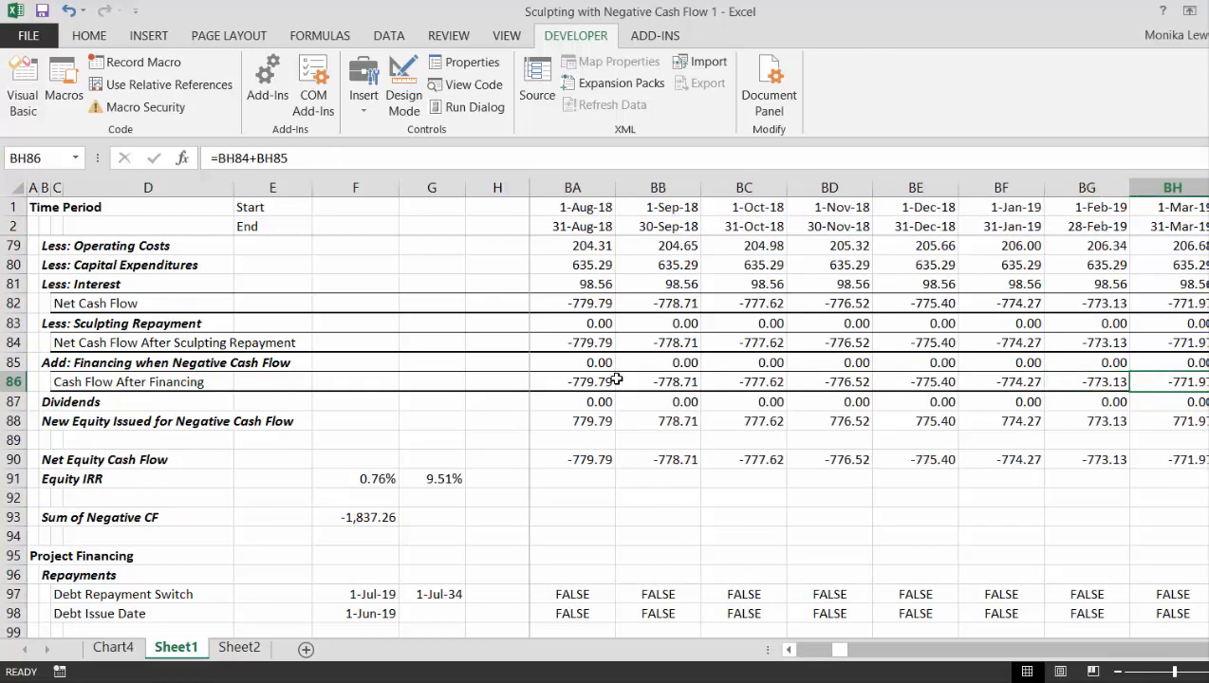
key(Right)
key(Right)
key(Right)
key(Right)
key(Right)
key(Right)
key(Right)
key(Right)
key(Right)
key(Right)
key(Right)
key(Left)
key(Left)
key(Left)
key(Left)
key(Left)
key(Left)
key(Left)
key(Left)
key(Left)
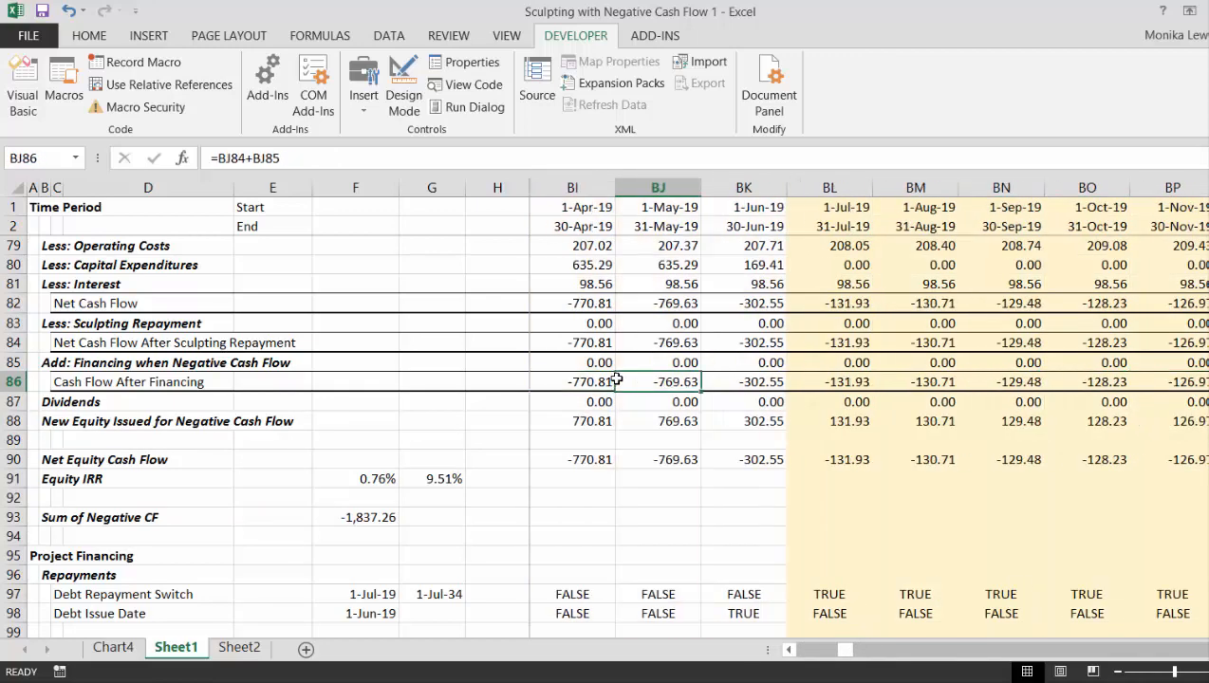
key(Right)
key(Right)
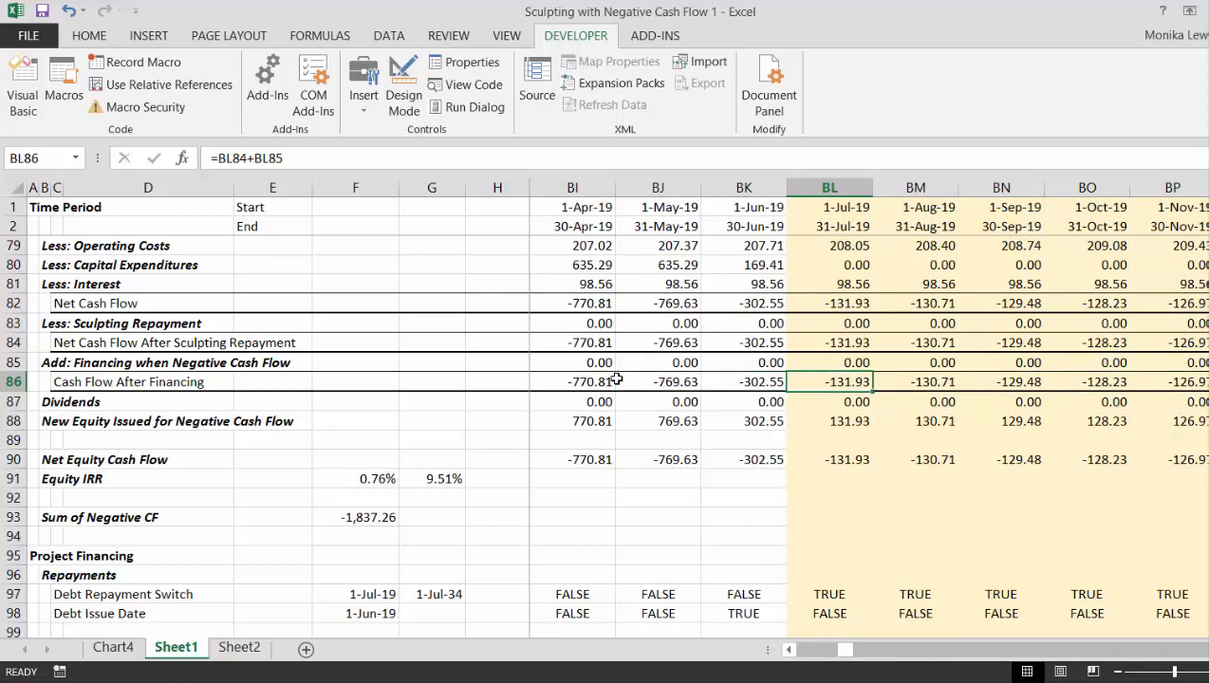
key(shift+Right)
key(shift+Right)
key(shift+Right)
key(shift+Right)
key(shift+Right)
key(shift+Right)
key(shift+Right)
key(shift+Right)
key(shift+Right)
key(shift+Right)
key(shift+Right)
key(shift+Right)
key(shift+Right)
key(shift+Right)
key(shift+Right)
key(shift+Right)
key(shift+Right)
key(shift+Right)
key(shift+Right)
key(shift+Right)
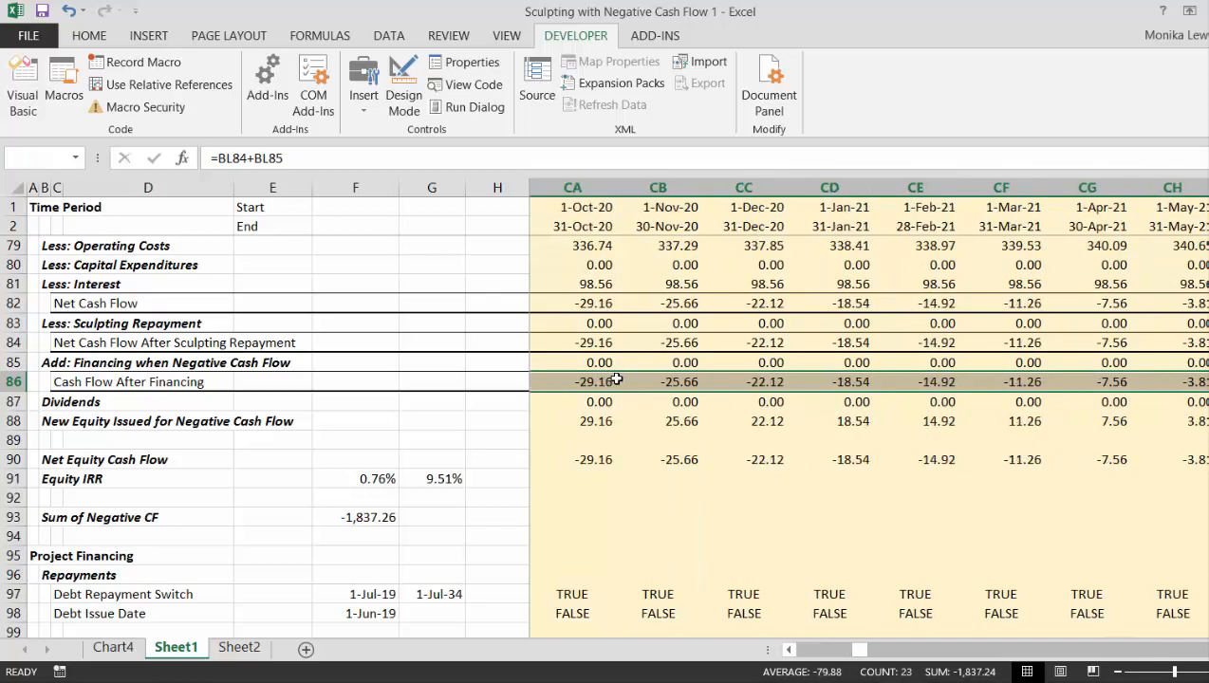
key(shift+Right)
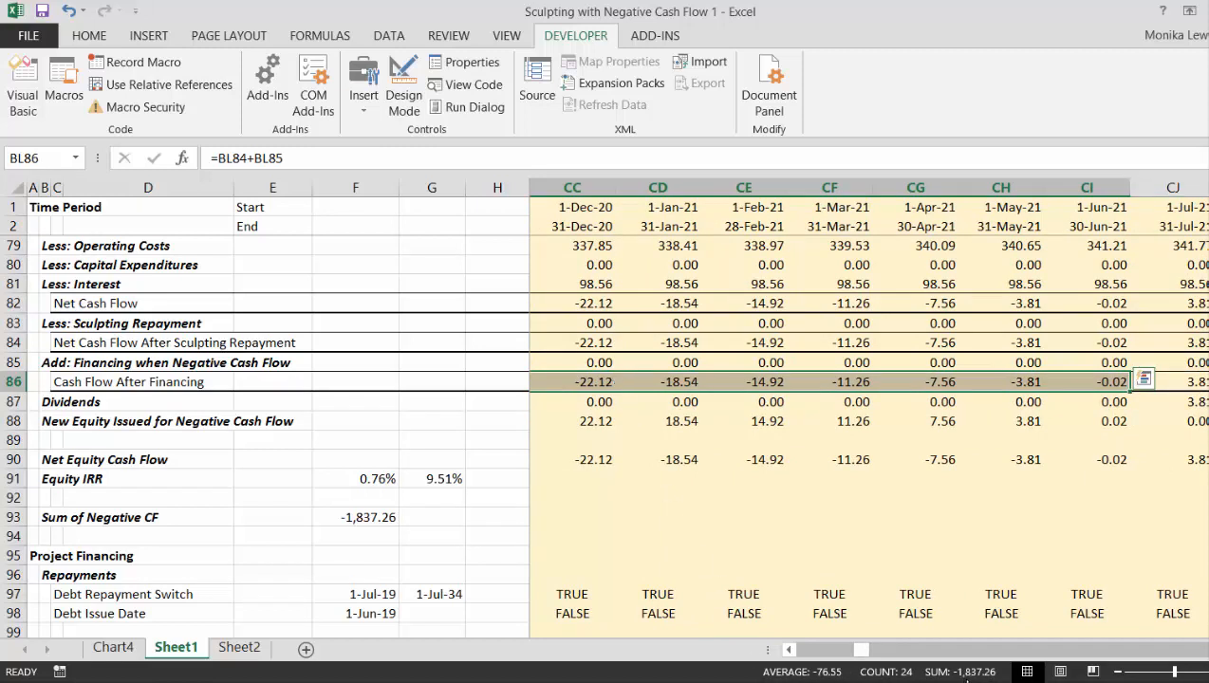
- Return to the assumptions and colour the sheet's hard-coded inputs blue, including the Sculpted Debt inputs and Bond Issue Date, and clear the selection
click(315, 538)
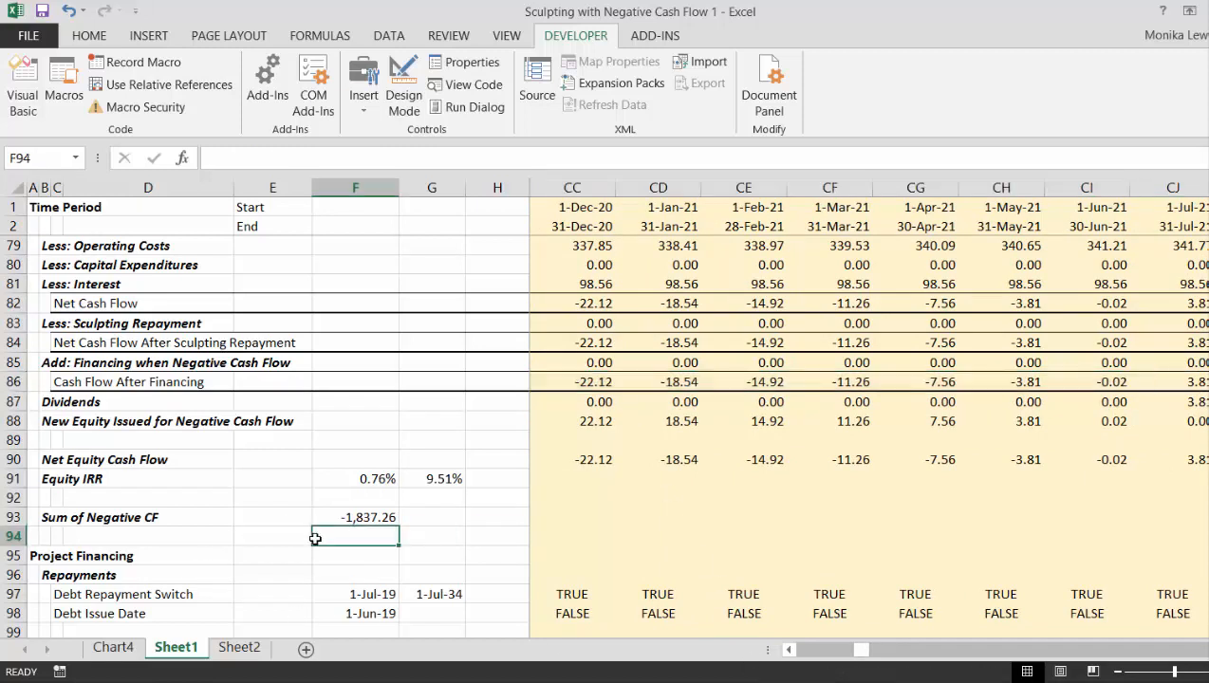
key(Left)
key(Left)
key(Left)
key(Left)
key(Left)
key(Page_Up)
key(Page_Up)
key(Page_Up)
key(Page_Up)
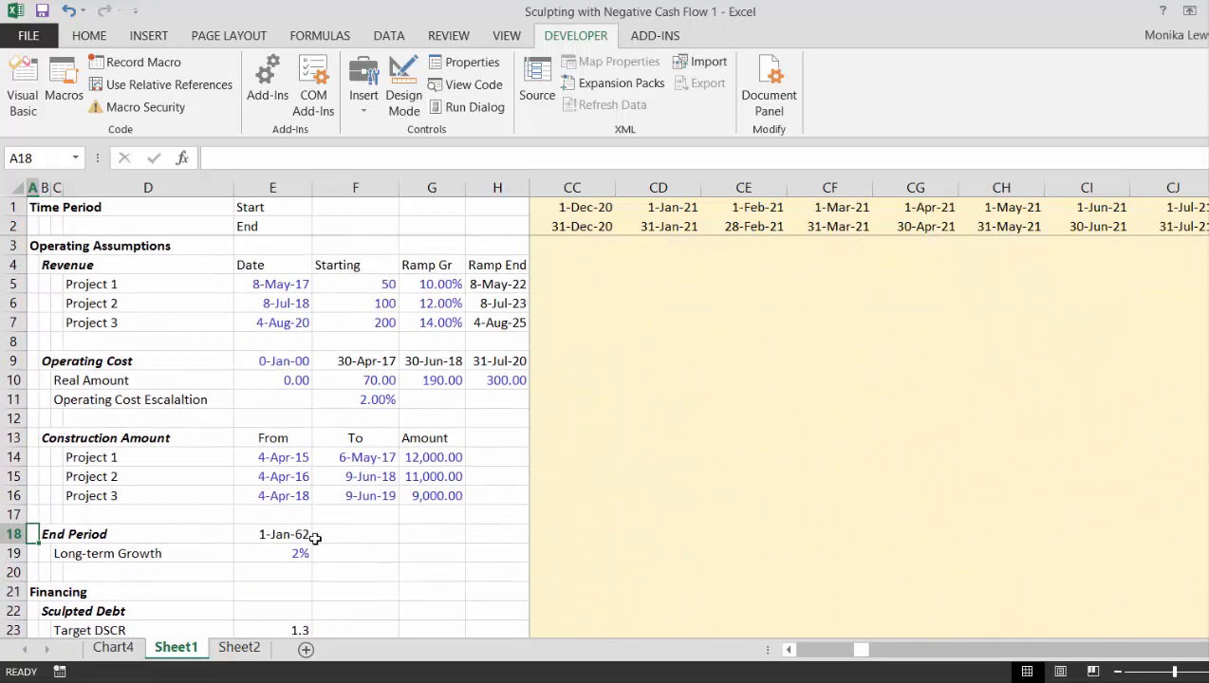
key(Down)
key(Down)
key(Down)
key(Down)
key(Down)
key(Down)
key(Down)
key(Down)
key(Down)
key(Down)
key(Down)
key(Down)
key(Down)
key(Down)
key(Down)
key(Down)
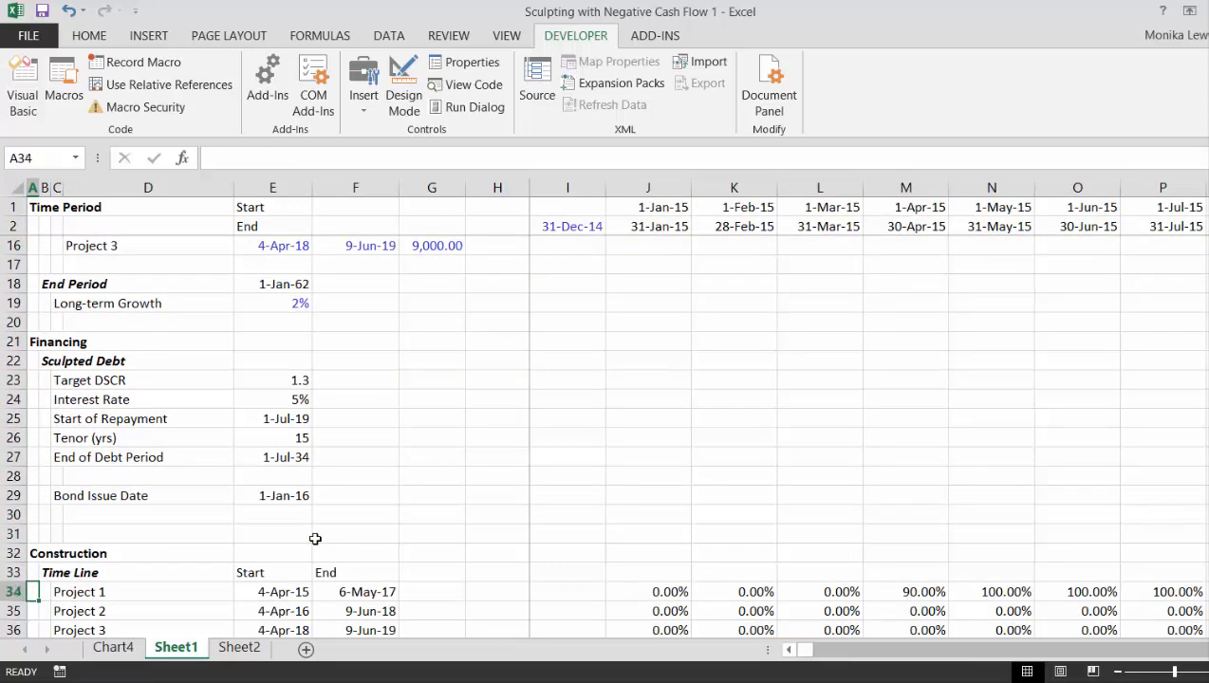
key(ctrl+shift+c)
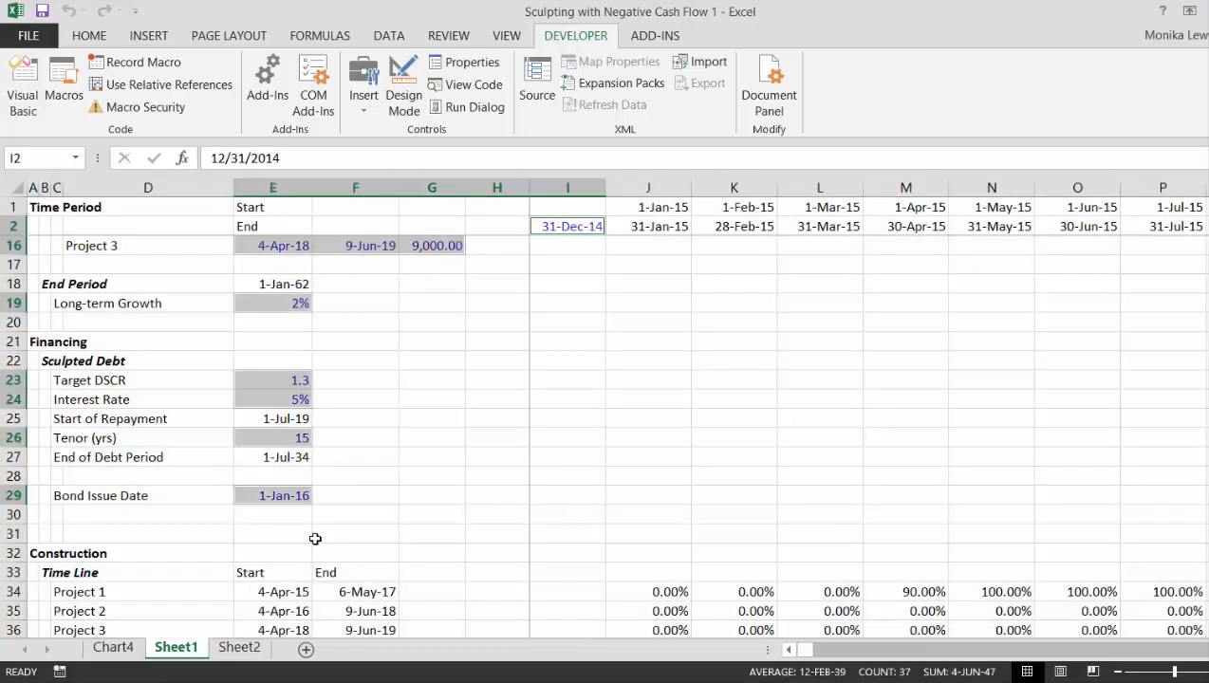
key(Down)
key(Down)
key(Down)
- Insert two blank rows at row 31, between the Bond Issue Date input and the Construction section
key(Down)
key(Down)
key(Down)
key(Down)
key(Down)
key(Down)
key(Down)
key(Down)
key(Down)
key(Down)
key(Down)
key(Down)
key(Down)
key(Down)
key(Down)
key(Down)
key(Down)
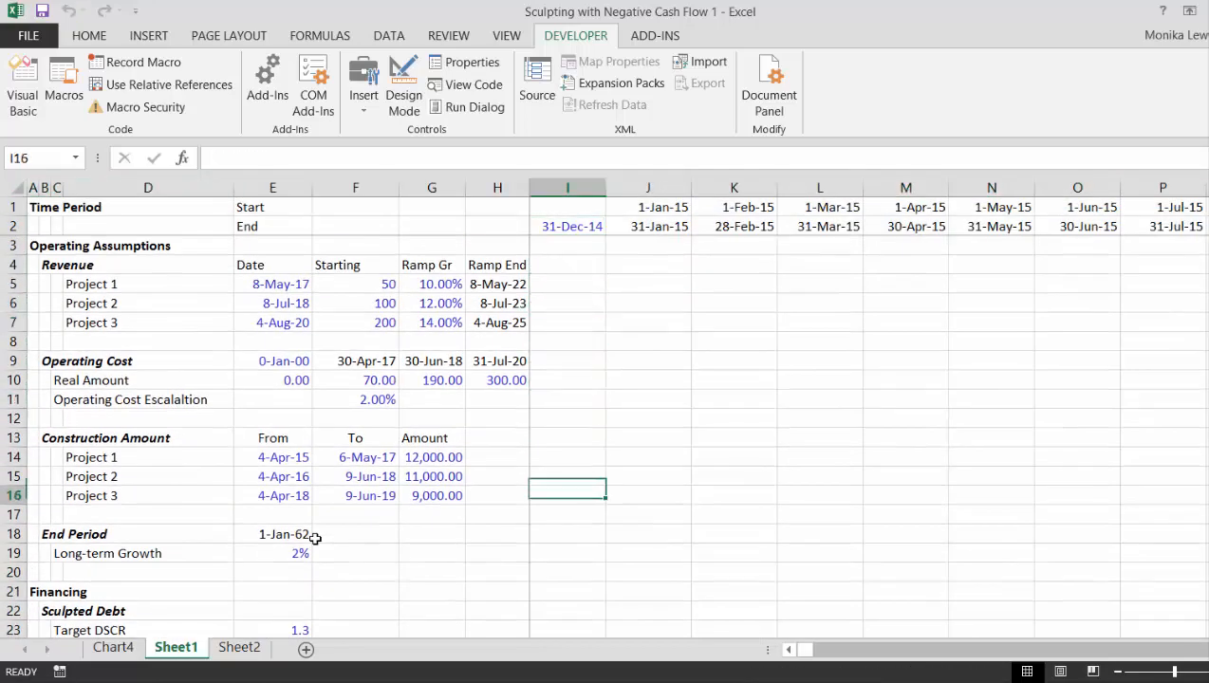
key(Down)
key(Down)
key(Down)
key(Down)
key(Down)
key(Down)
key(Down)
key(Down)
key(Down)
key(Down)
key(Down)
key(Down)
key(Down)
key(Down)
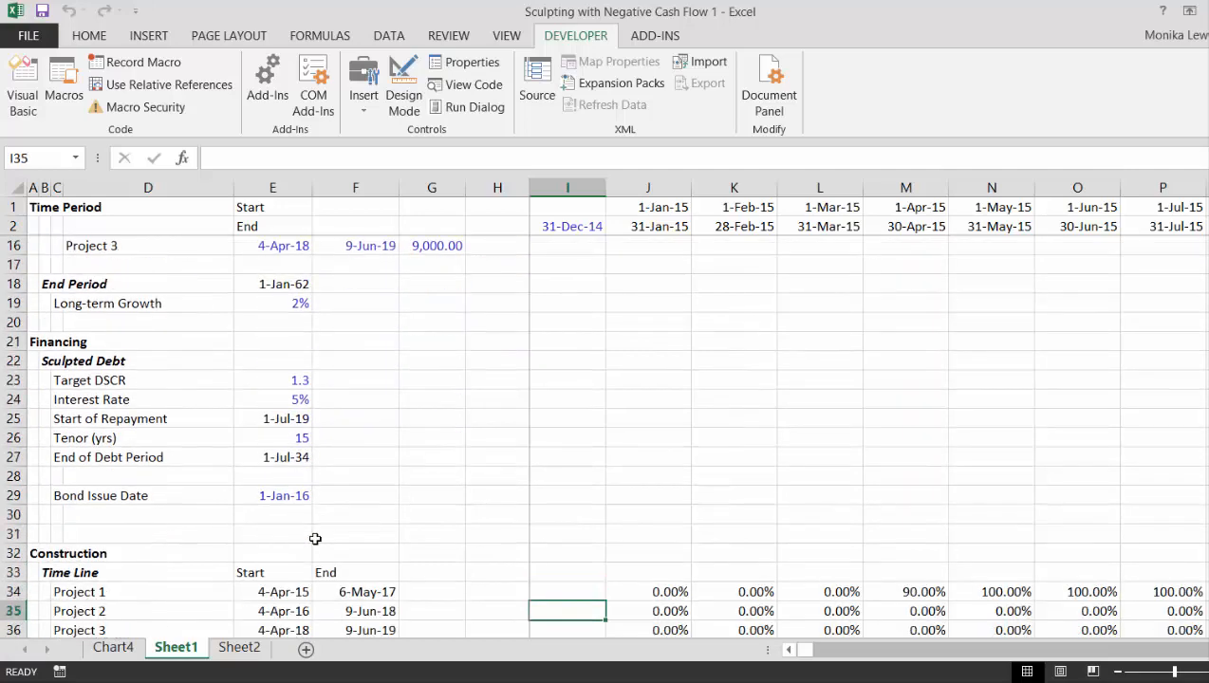
key(Up)
key(Up)
key(Up)
key(Up)
key(Up)
key(Up)
key(Left)
key(Left)
key(Left)
key(Left)
key(Left)
key(Left)
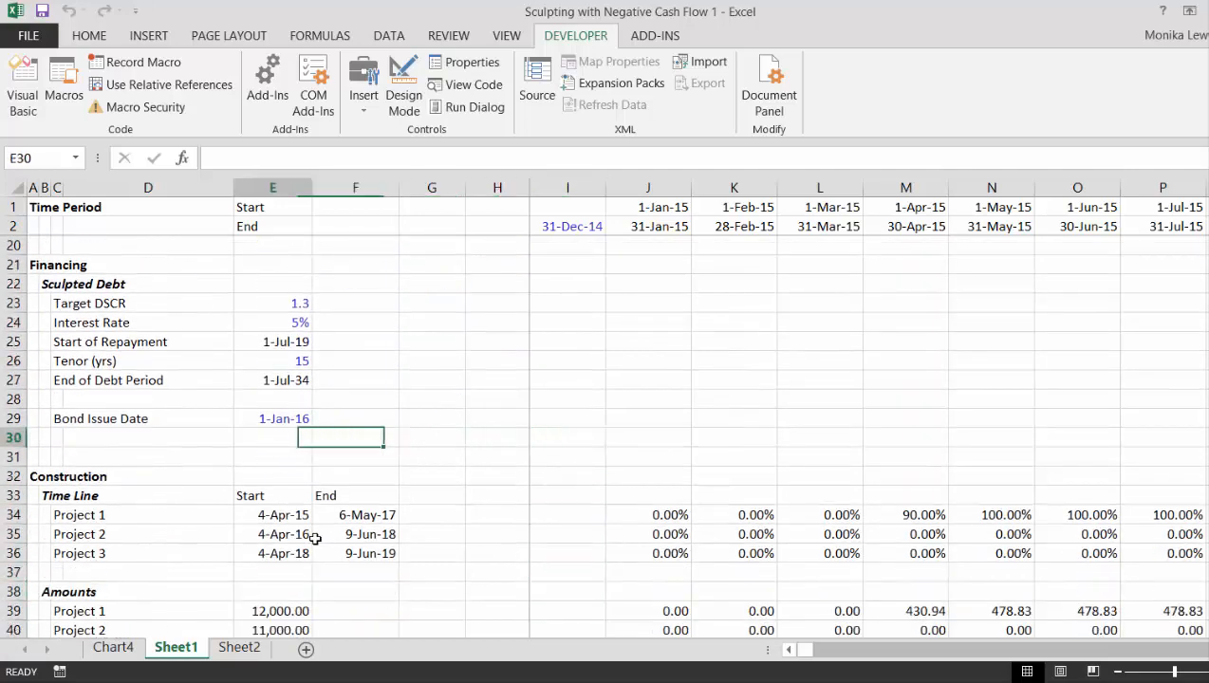
key(Down)
key(shift+space)
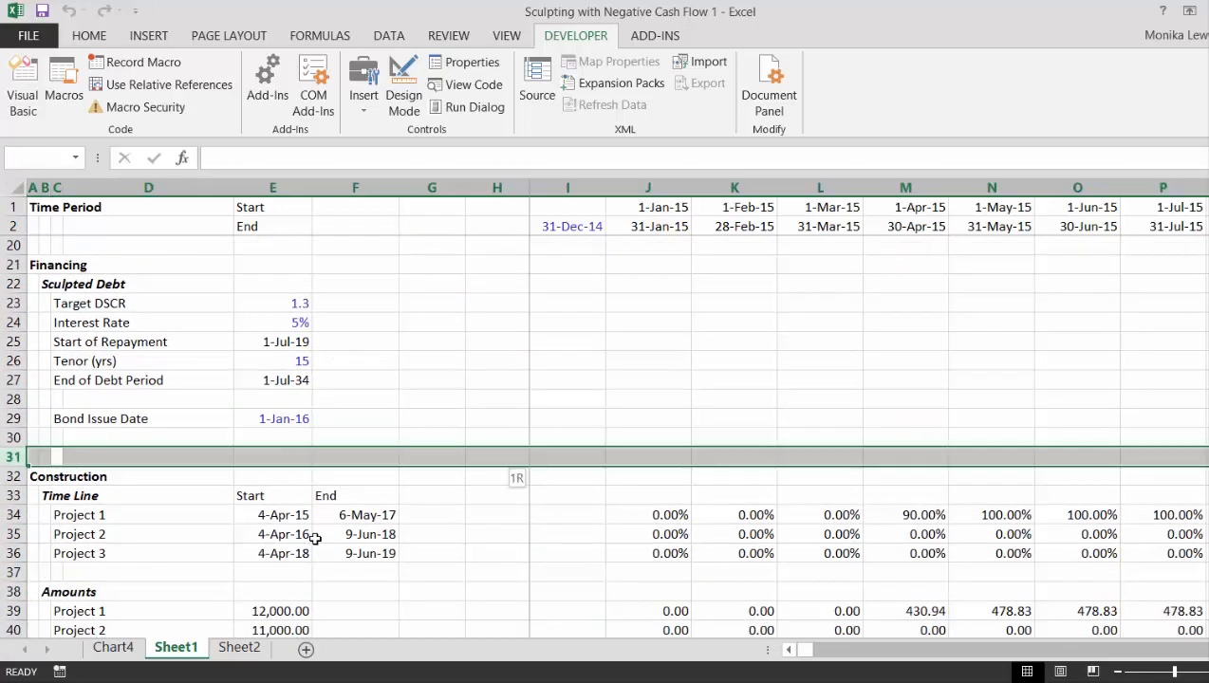
key(ctrl+shift+plus)
key(ctrl+shift+plus)
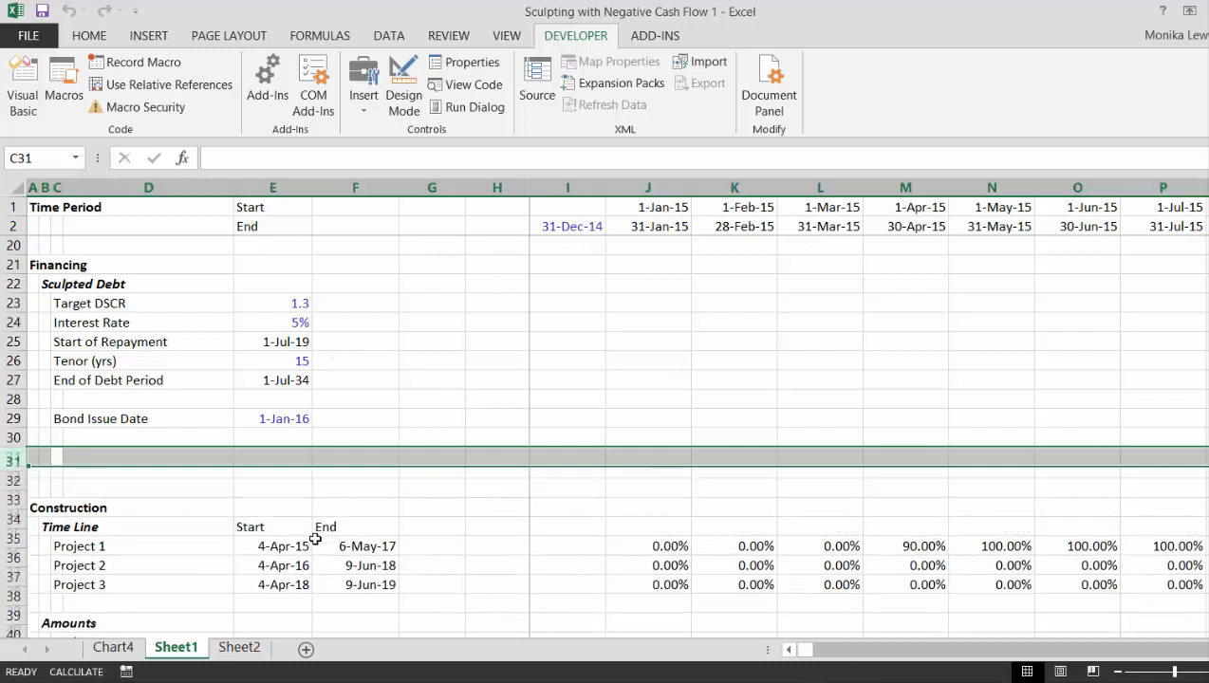
- Label C31, below the Bond Issue Date, as Reserve Account
text(Res)
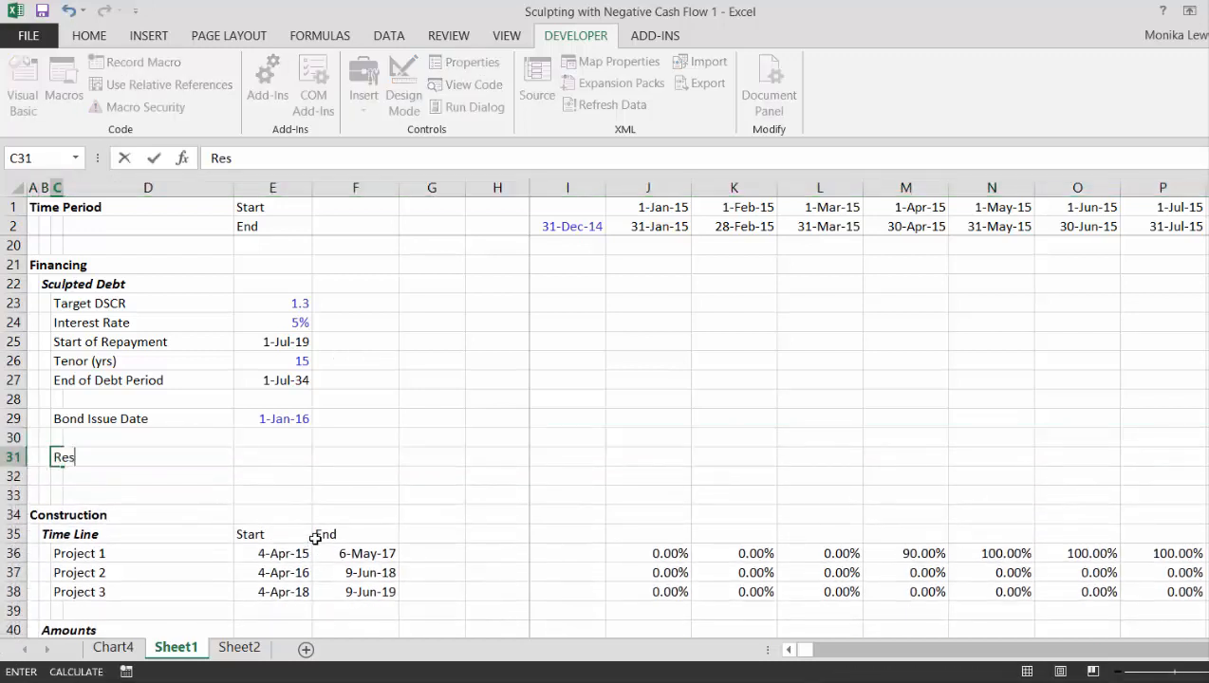
text(erve Accou)
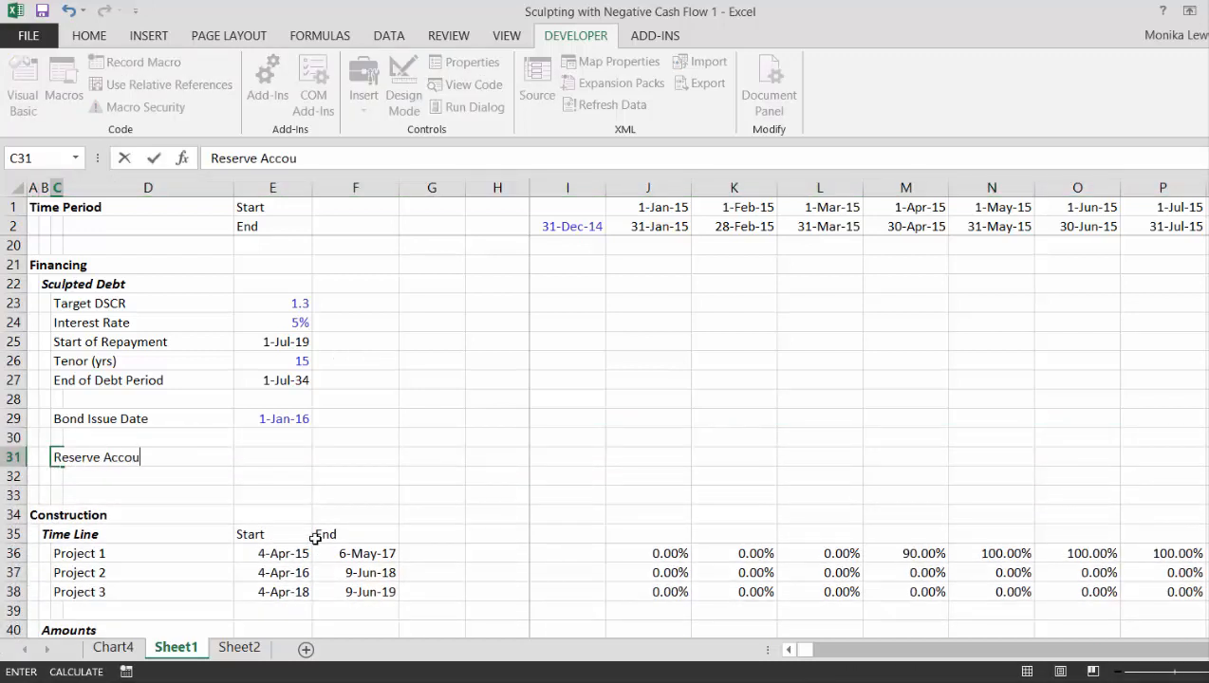
text(nt)
key(ctrl+Return)
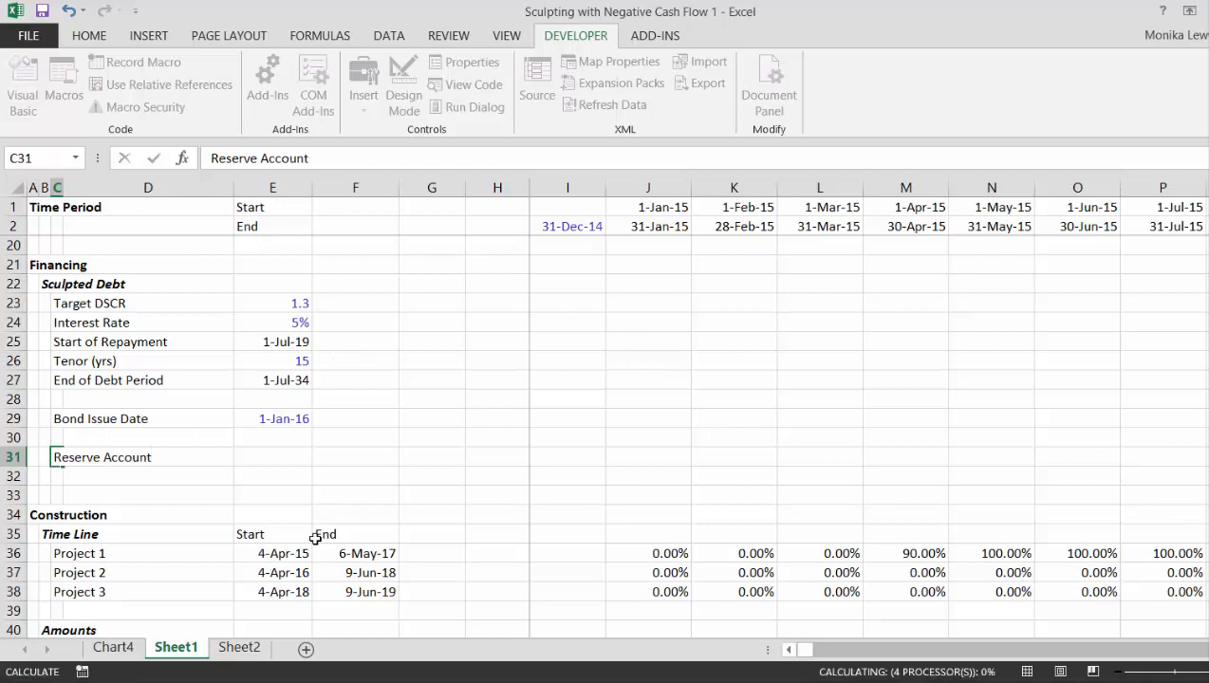
- Set the Reserve Account in E31 to the negative of the Sum of Negative CF with =-F95
key(Down)
key(Up)
key(Right)
key(Right)
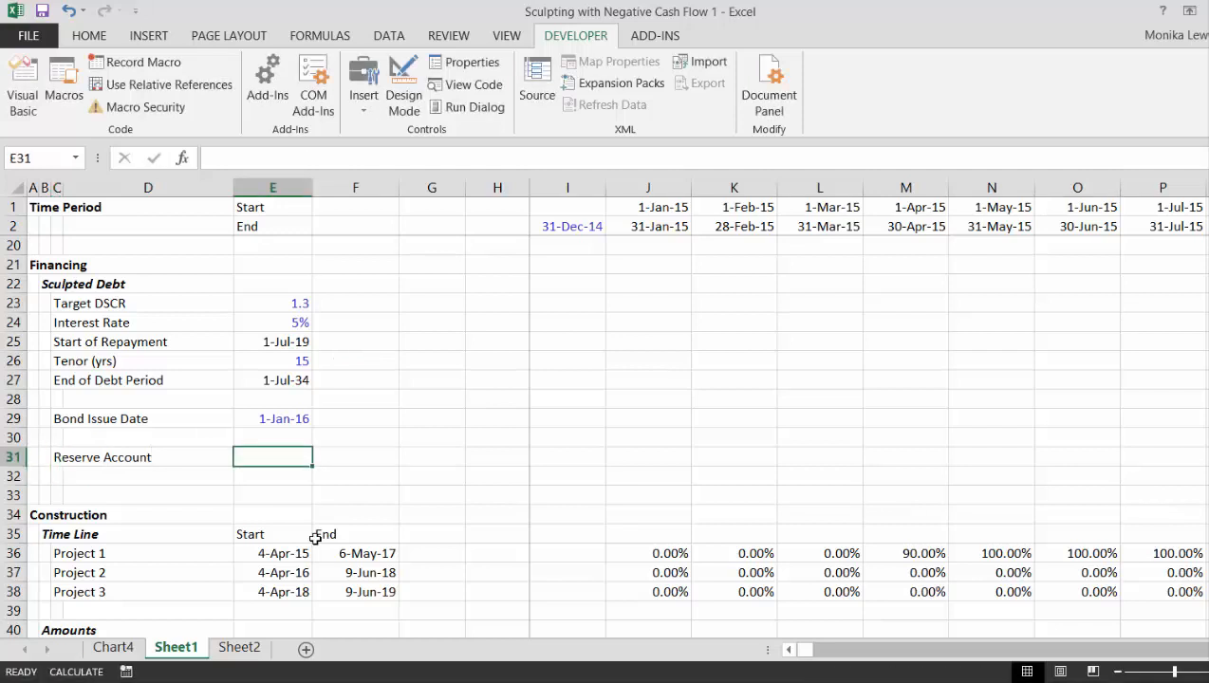
text(=-)
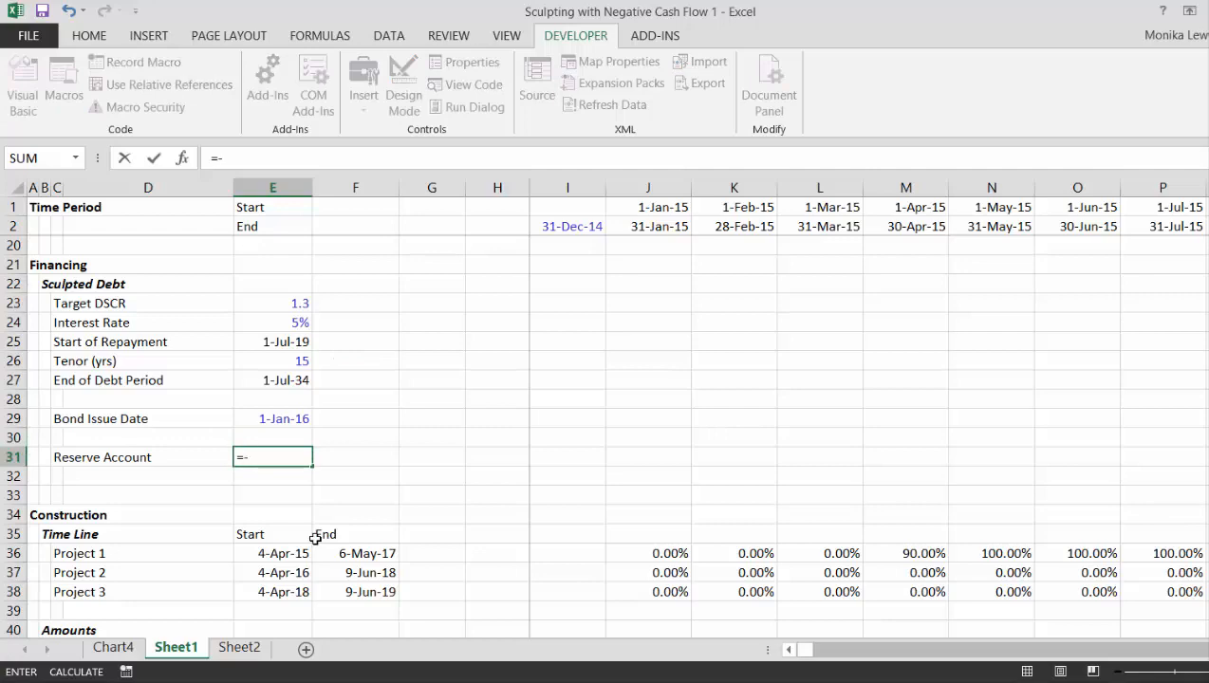
key(Down)
key(Down)
key(Down)
key(Down)
key(Down)
key(Down)
key(Down)
key(Down)
key(Down)
key(Down)
key(Down)
key(Down)
key(Down)
key(Down)
key(Down)
key(Down)
key(Down)
key(Down)
key(Down)
key(Down)
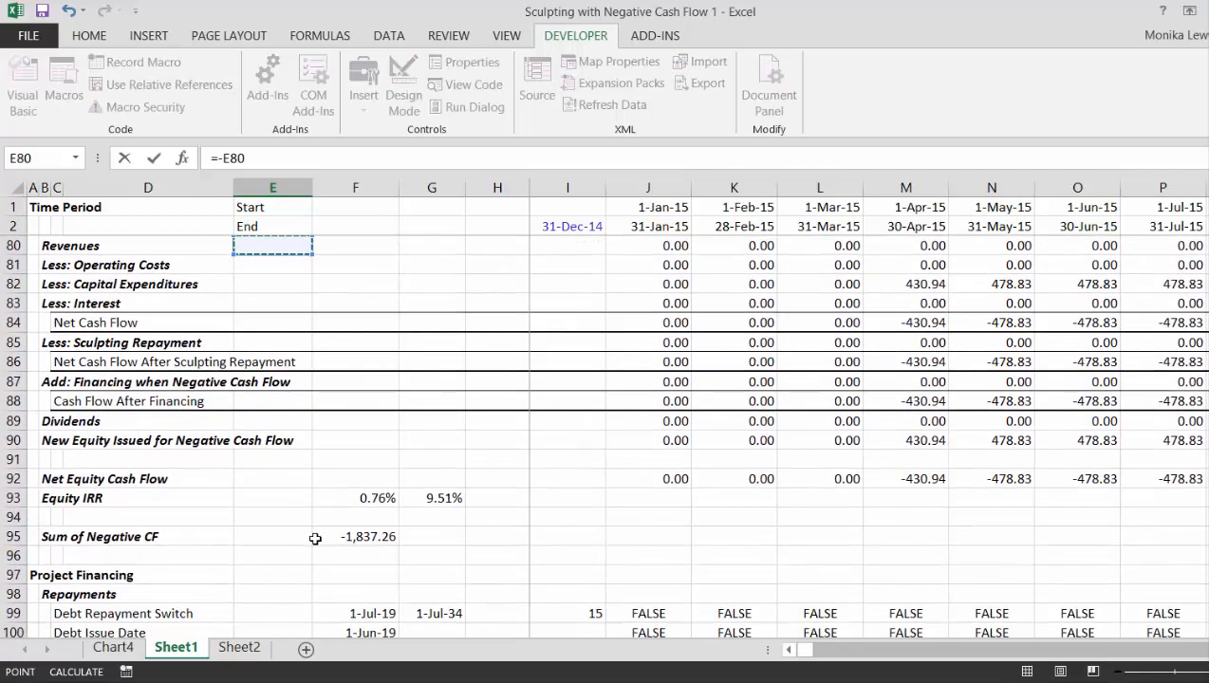
key(Down)
key(Down)
key(Down)
key(Down)
key(Down)
key(Down)
key(Down)
key(Down)
key(Down)
key(Down)
key(Down)
key(Down)
key(Down)
key(Down)
key(Down)
key(Down)
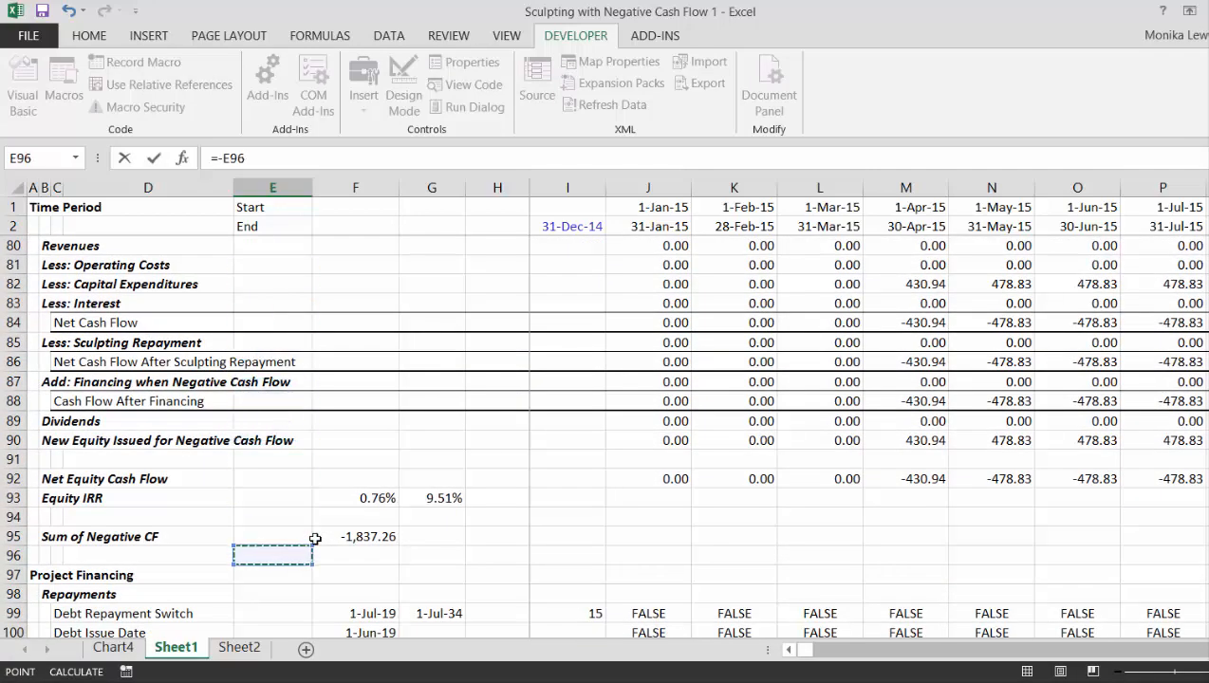
key(Up)
key(Right)
key(ctrl+Return)
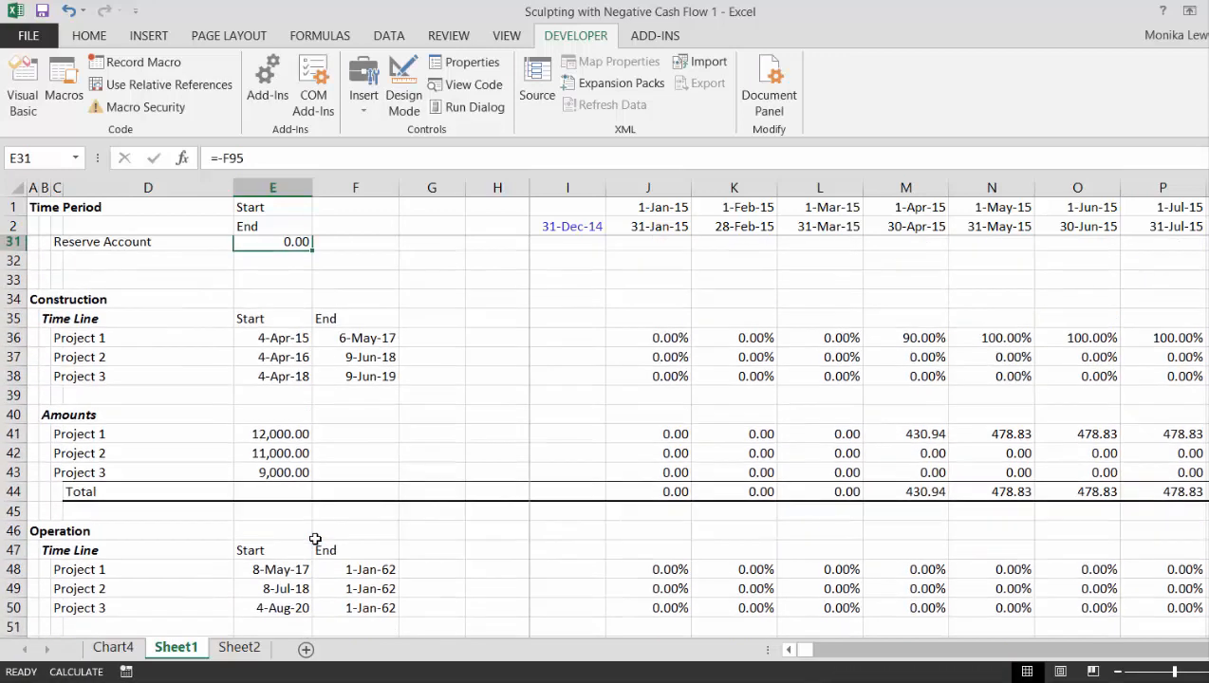
- Recalculate the workbook to update the Reserve Account amount
key(Up)
key(Up)
key(Up)
key(Down)
key(Down)
key(Down)
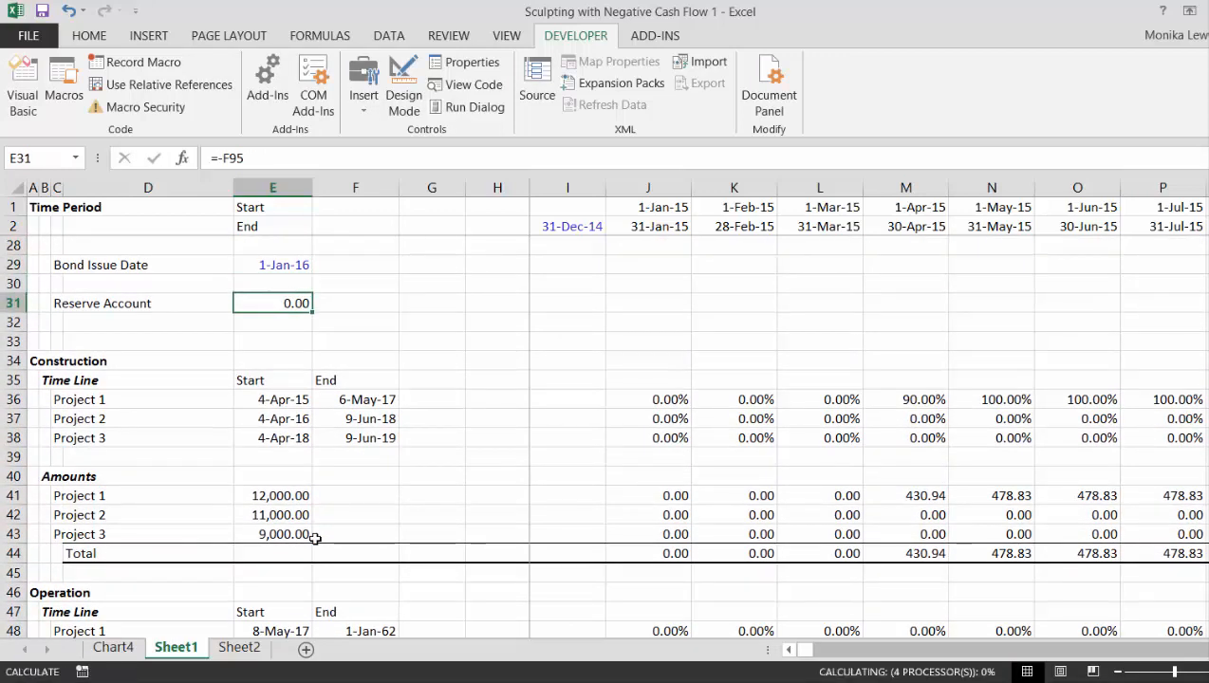
key(Down)
key(Up)
key(Up)
key(Down)
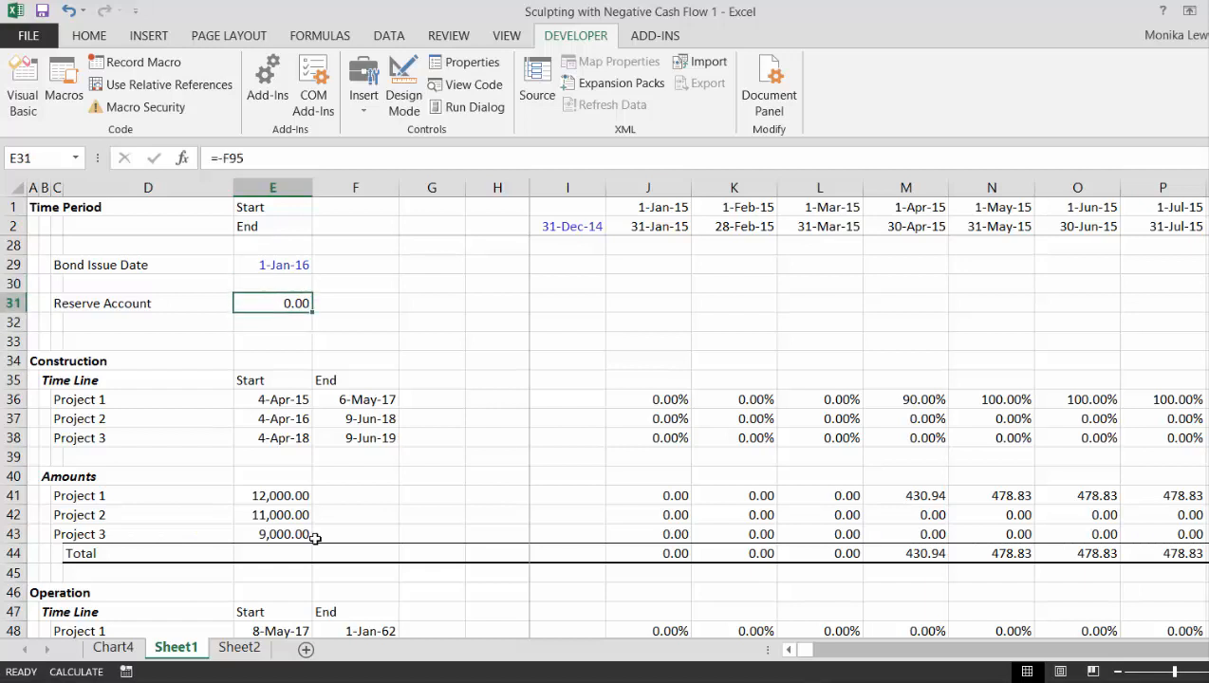
key(F9)
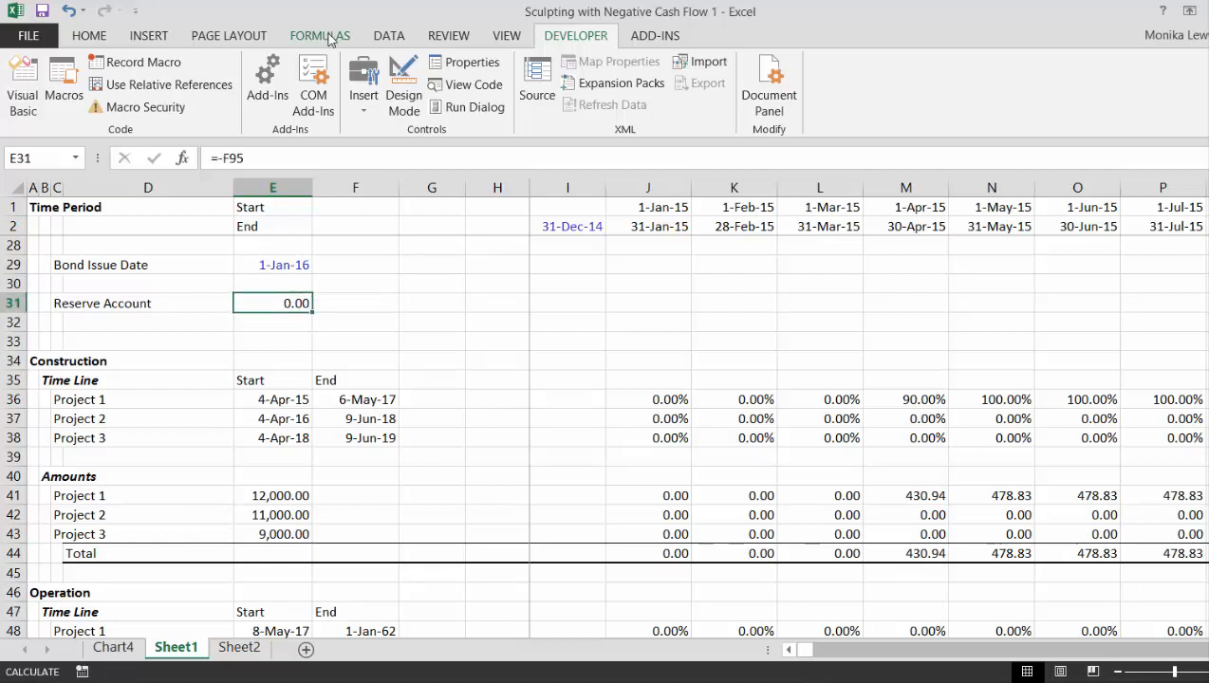
click(329, 37)
click(388, 316)
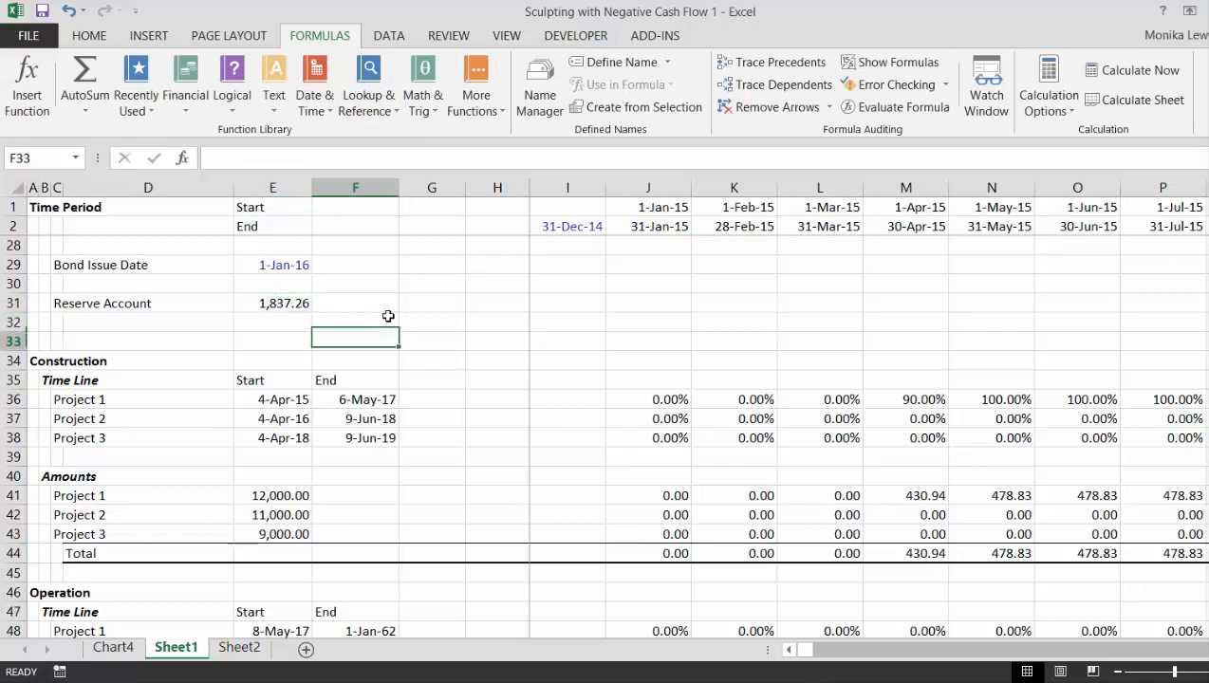
- Link Add: Funded Reserve in E136 to the Reserve Account amount in the Financing assumptions with =E31
key(Down)
key(Down)
key(Down)
key(Down)
key(Down)
key(Down)
key(Down)
key(Down)
key(Down)
key(Down)
key(Down)
key(Down)
key(Down)
key(Down)
key(Down)
key(Down)
key(Down)
key(Down)
key(Down)
key(Down)
key(Down)
key(Down)
key(Down)
key(Down)
key(Down)
key(Down)
key(Down)
key(Down)
key(Down)
key(Down)
key(Down)
key(Down)
key(Down)
key(Down)
key(Down)
key(Down)
key(Down)
key(Down)
key(Down)
key(Down)
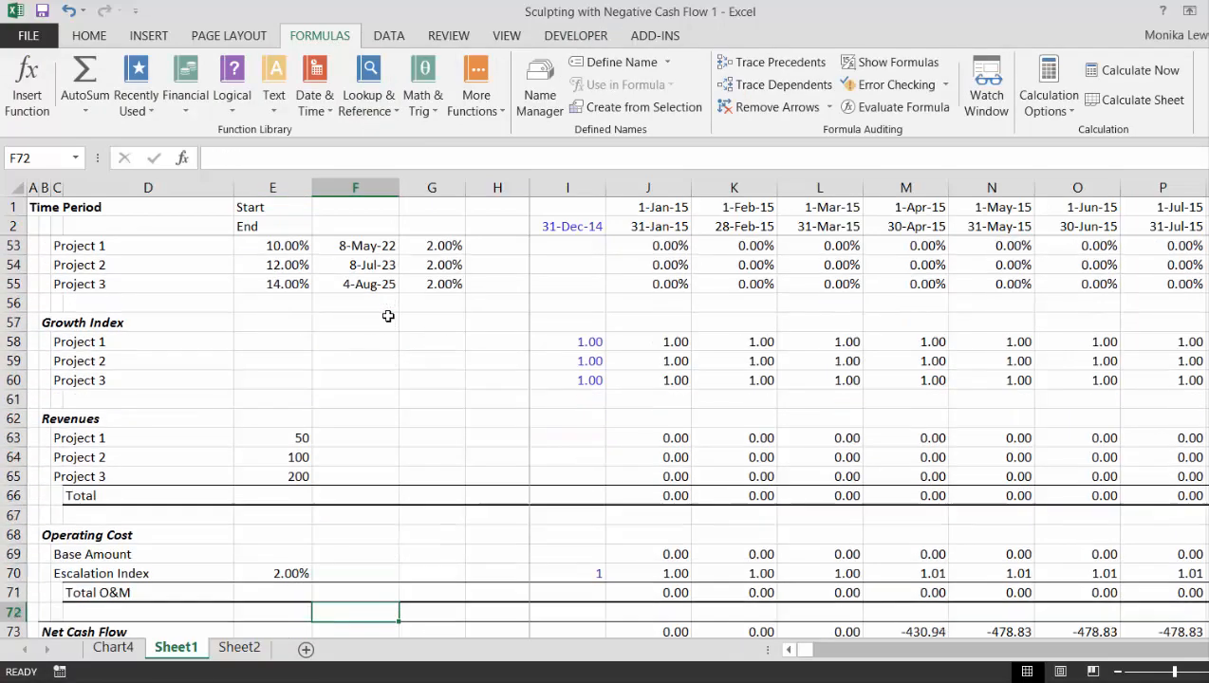
key(Down)
key(Down)
key(Down)
key(Down)
key(Down)
key(Down)
key(Down)
key(Down)
key(Down)
key(Down)
key(Down)
key(Down)
key(Down)
key(Down)
key(Down)
key(Down)
key(Down)
key(Down)
key(Down)
key(Down)
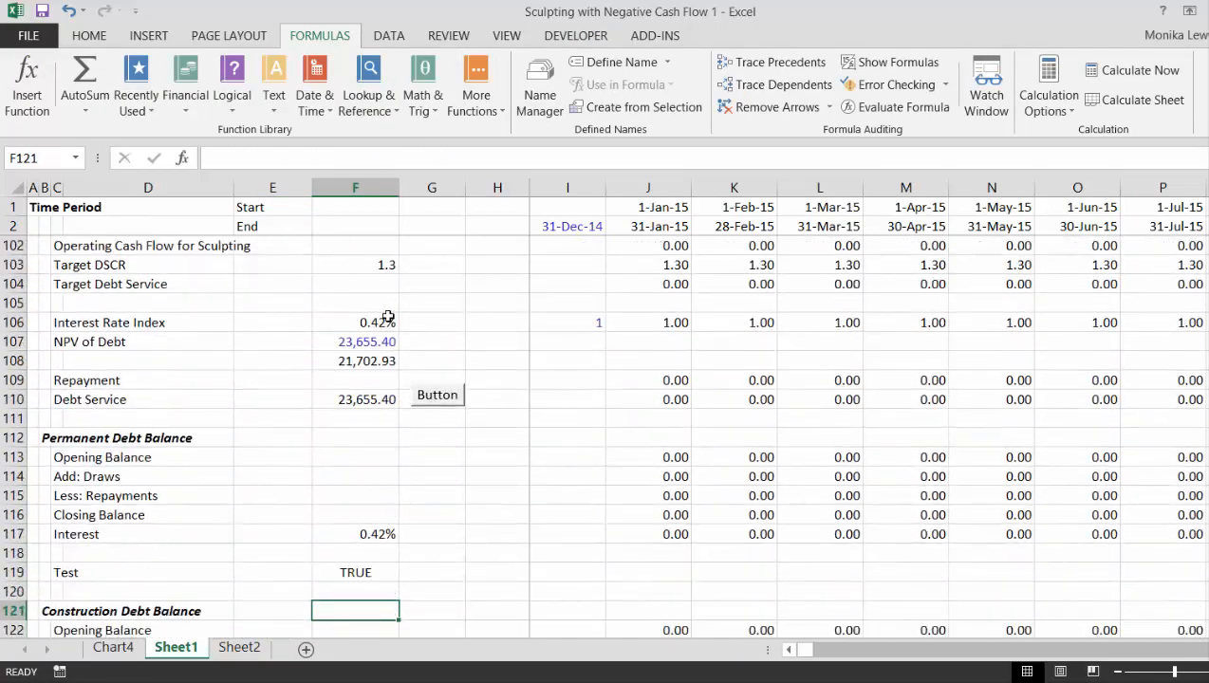
key(Up)
key(Up)
key(Up)
key(Up)
key(Up)
key(Up)
key(Up)
key(Up)
key(Up)
key(Up)
key(Up)
key(Up)
key(Up)
key(Up)
key(Up)
key(Up)
key(Up)
key(Up)
key(Up)
key(Up)
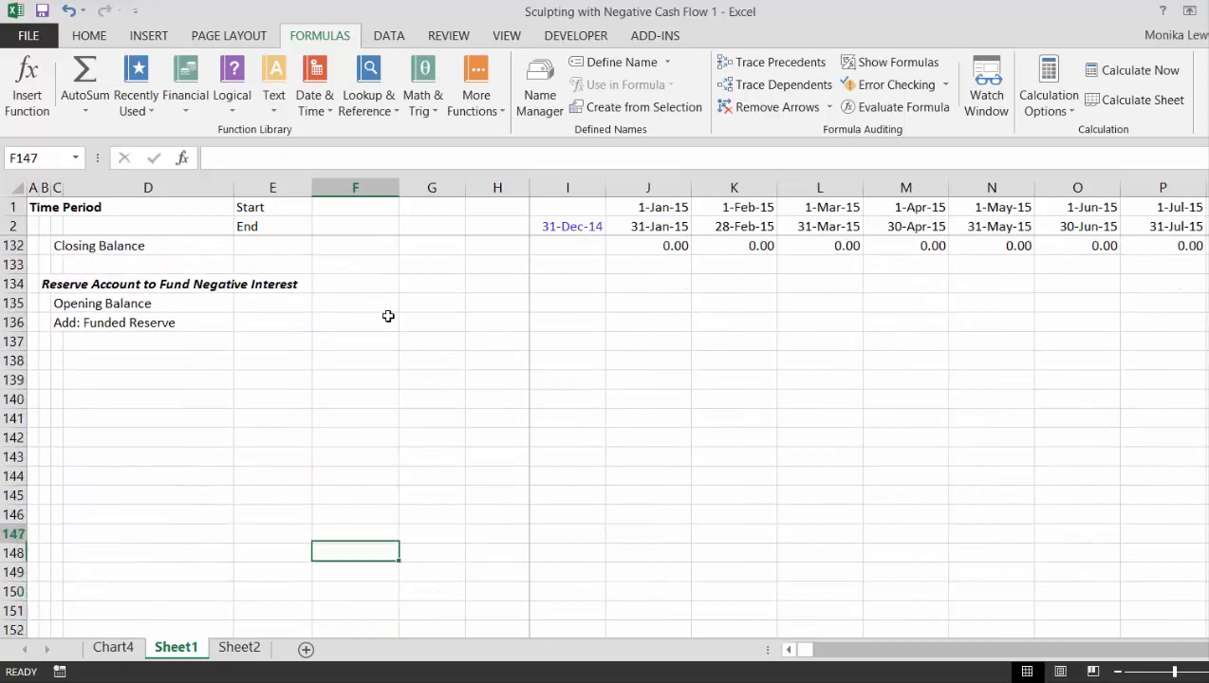
key(Down)
key(Down)
key(Down)
key(Down)
key(Down)
key(Down)
key(Down)
key(Down)
key(Down)
key(Down)
key(Down)
key(Down)
key(Down)
key(Down)
key(Down)
key(Down)
key(Down)
key(Down)
key(Down)
key(Down)
key(Down)
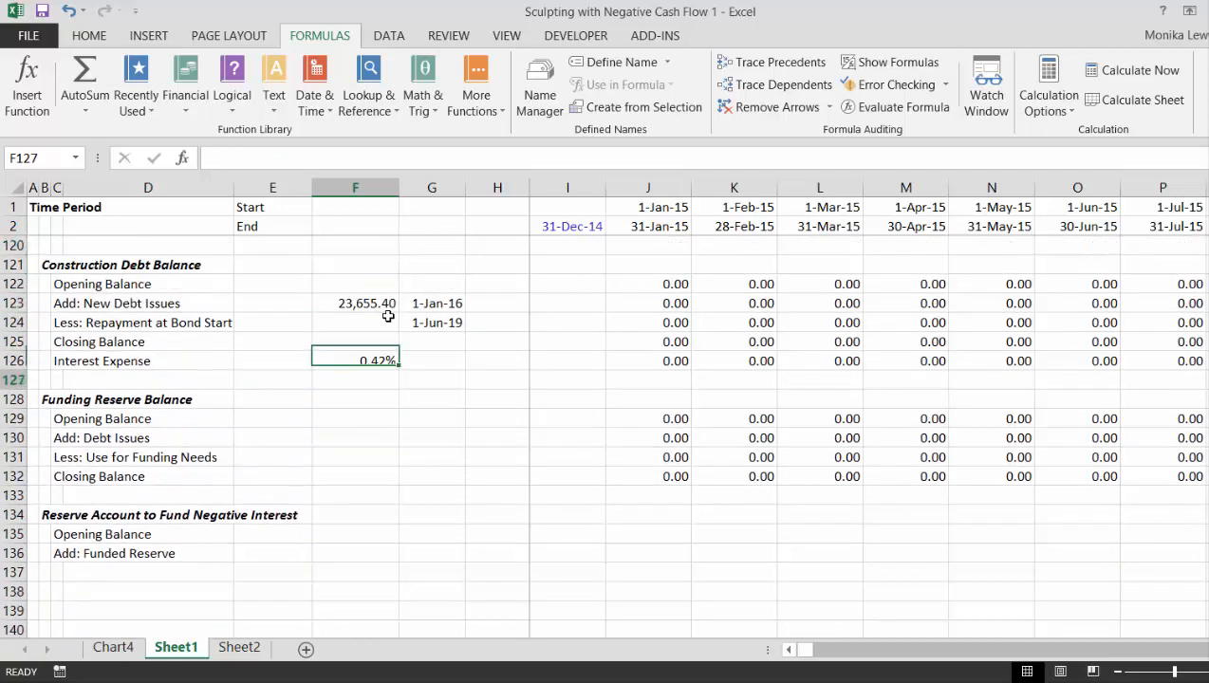
key(Left)
key(Up)
key(Up)
key(Up)
key(Up)
key(Left)
key(Left)
key(Left)
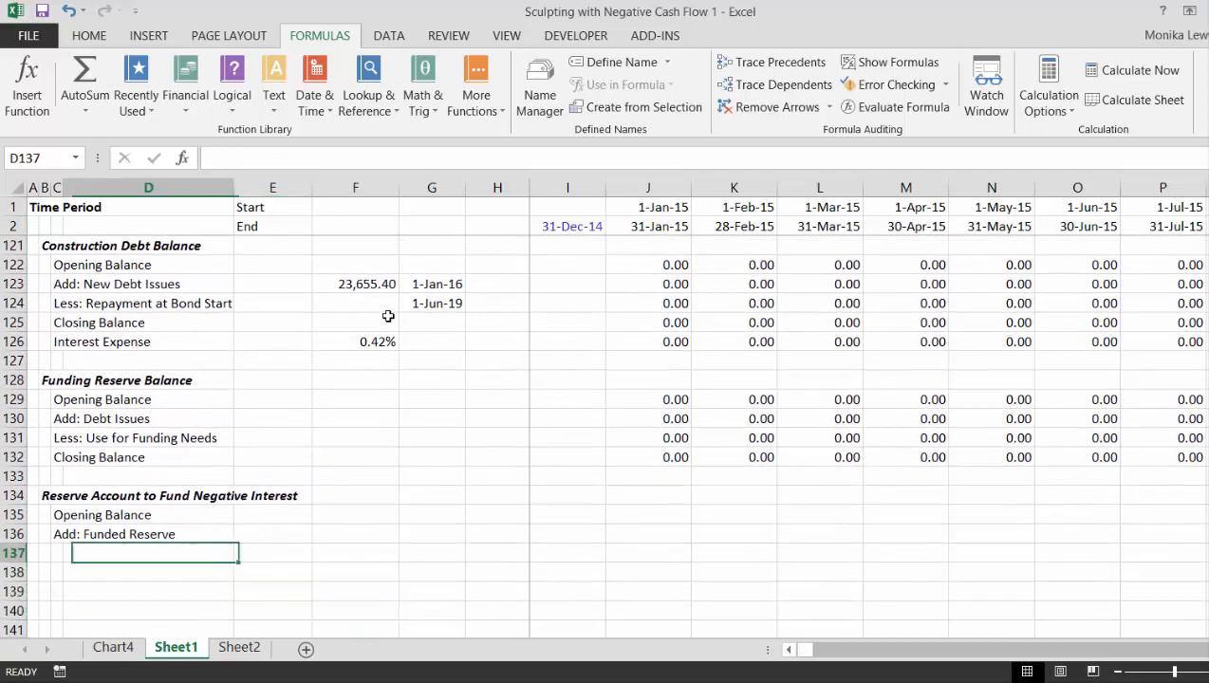
key(Right)
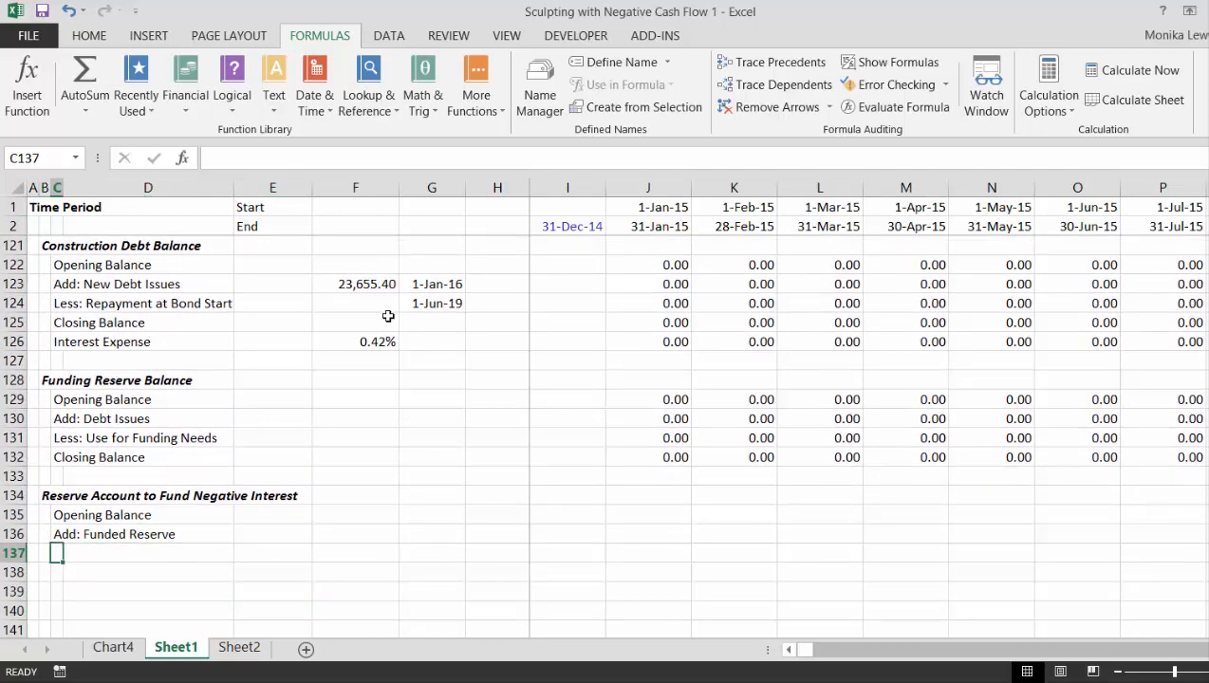
key(Up)
key(Right)
key(Right)
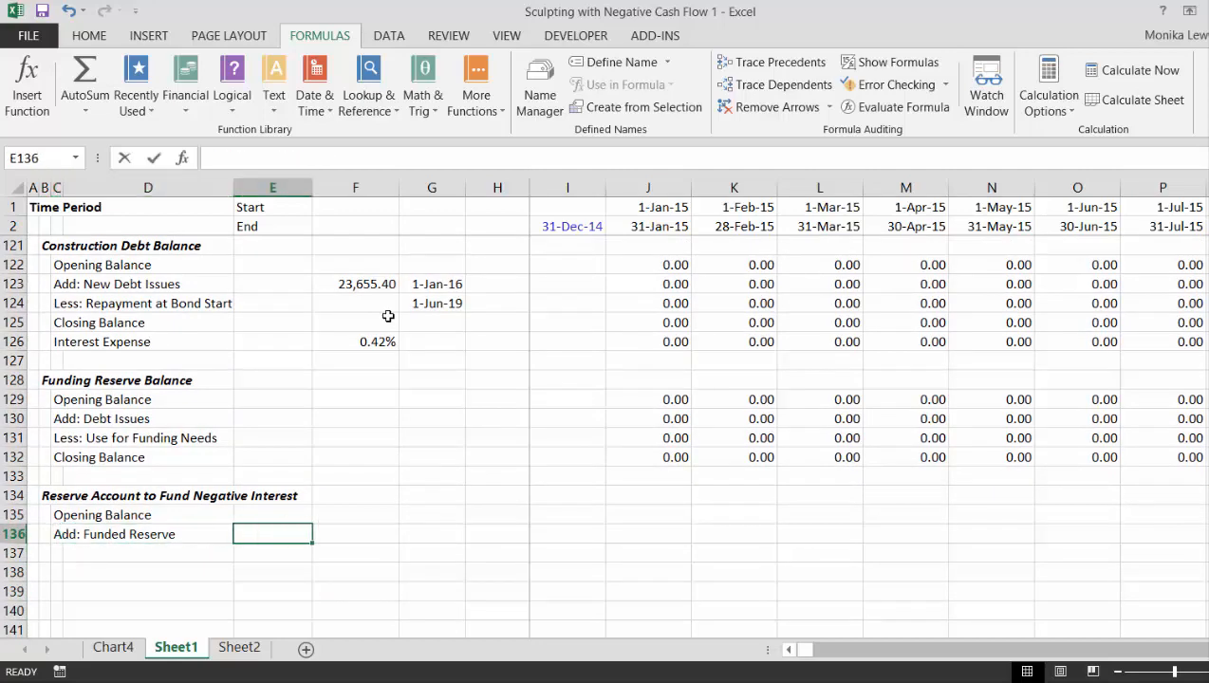
text(=)
key(Up)
key(Up)
key(Up)
key(Up)
key(Up)
key(Up)
key(Up)
key(Up)
key(Up)
key(Up)
key(Up)
key(Up)
key(Up)
key(Up)
key(Up)
key(Up)
key(Up)
key(Up)
key(Up)
key(Up)
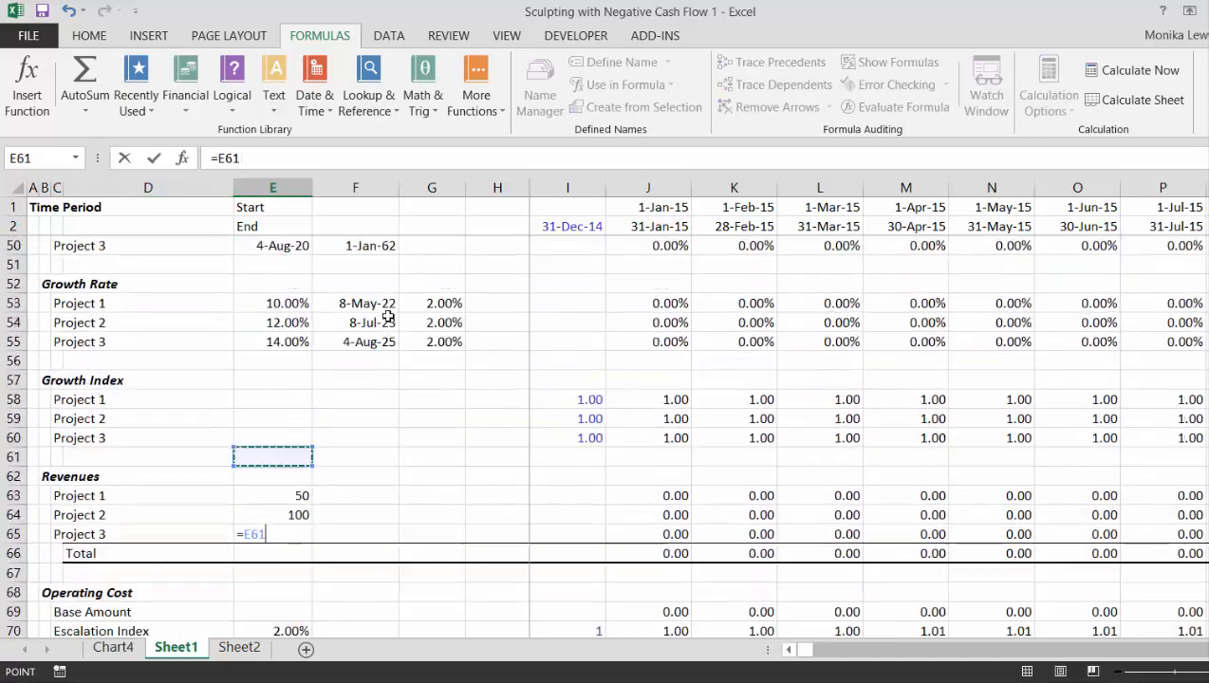
key(Down)
key(Down)
key(Down)
key(Down)
key(Down)
key(Down)
key(Down)
key(Down)
key(Down)
key(Down)
key(Down)
key(Down)
key(Down)
key(Down)
key(Down)
key(Down)
key(Down)
key(Down)
key(Down)
key(Down)
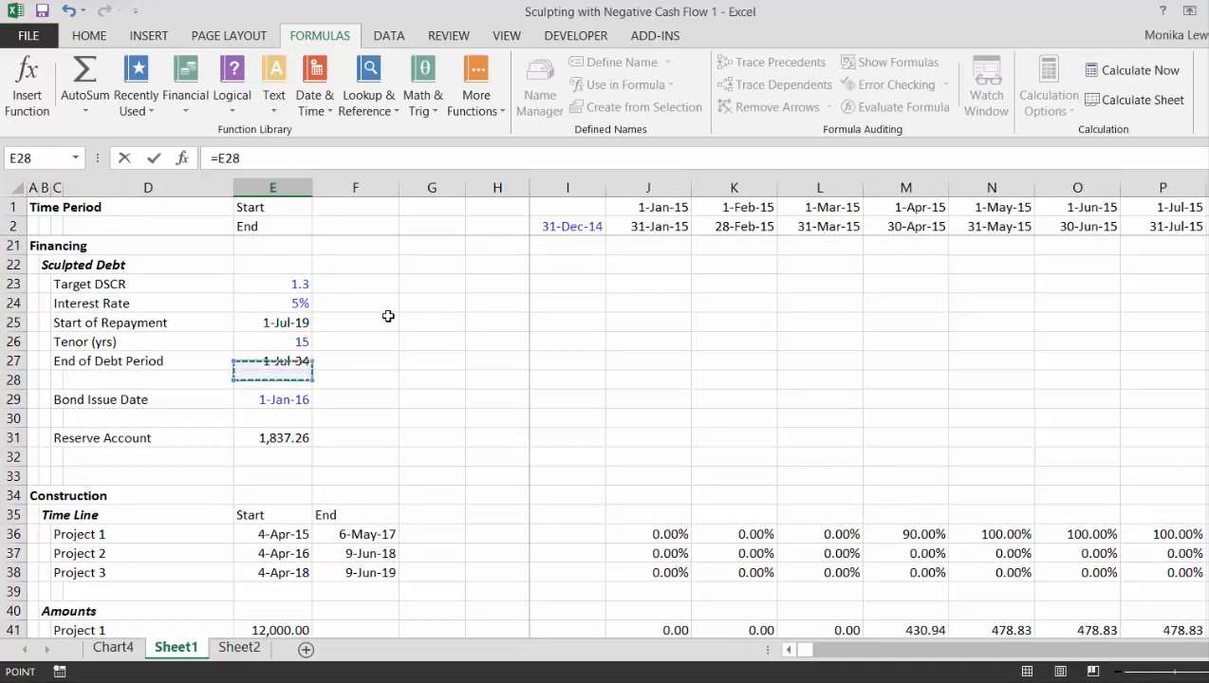
key(Down)
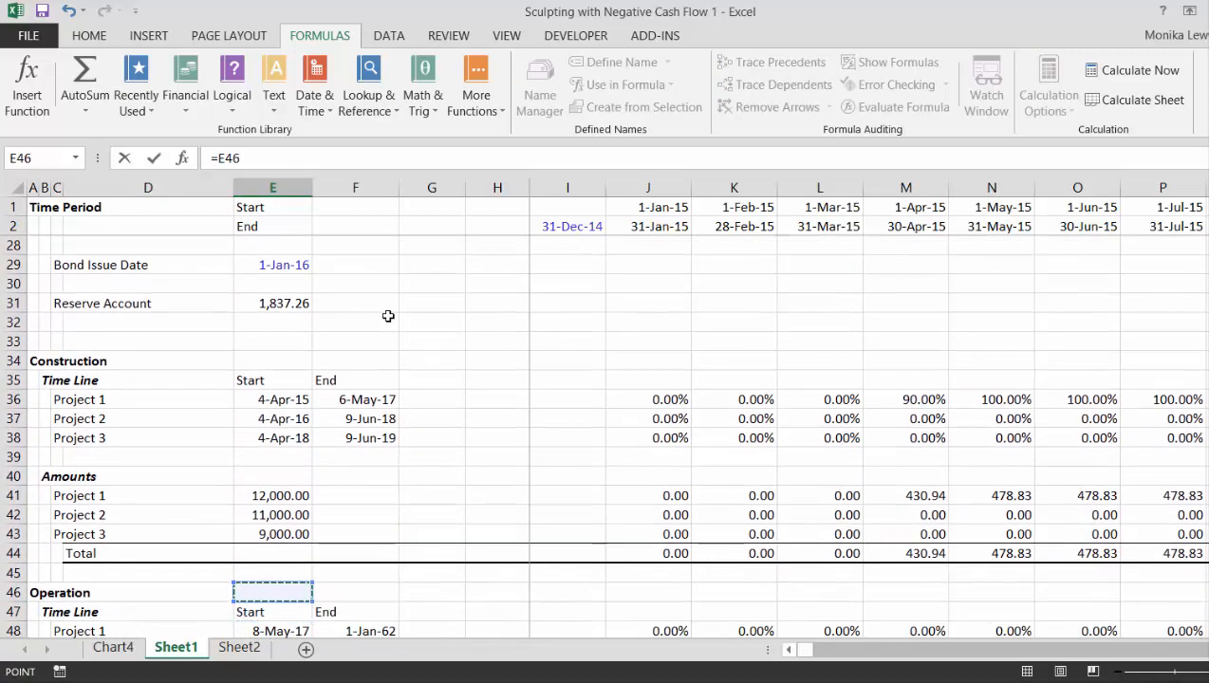
key(Up)
key(Up)
key(Up)
key(Up)
key(Up)
key(Up)
key(Up)
key(Up)
key(Up)
key(Up)
key(Up)
key(Up)
key(Up)
key(Up)
key(Up)
key(Return)
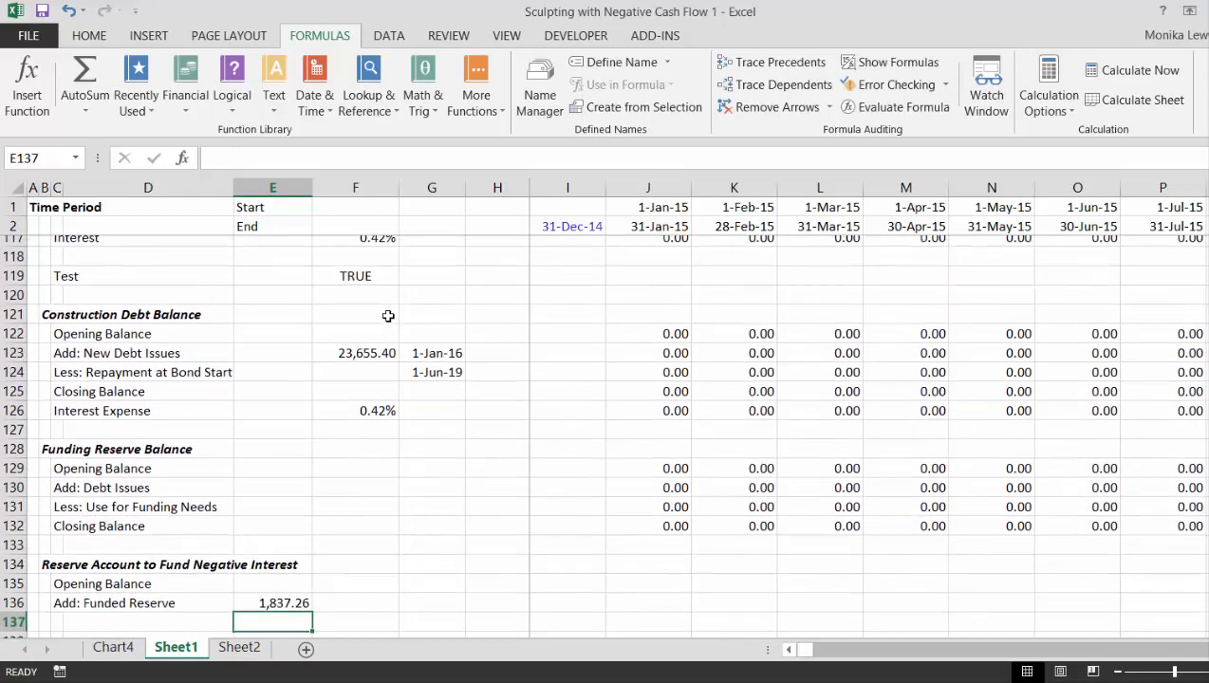
- Add the labels Less: Withdrawn from Account in C137 and Closing Balance in C138 to the reserve account section
key(Left)
key(Left)
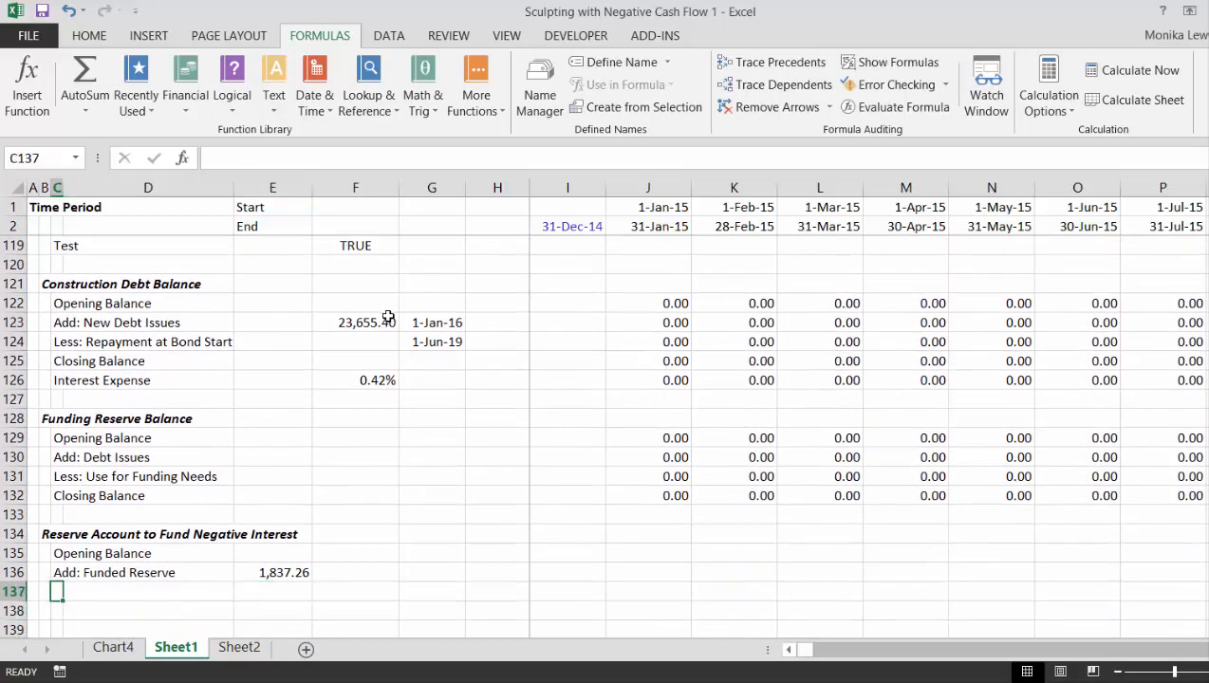
text(Less: Withdra)
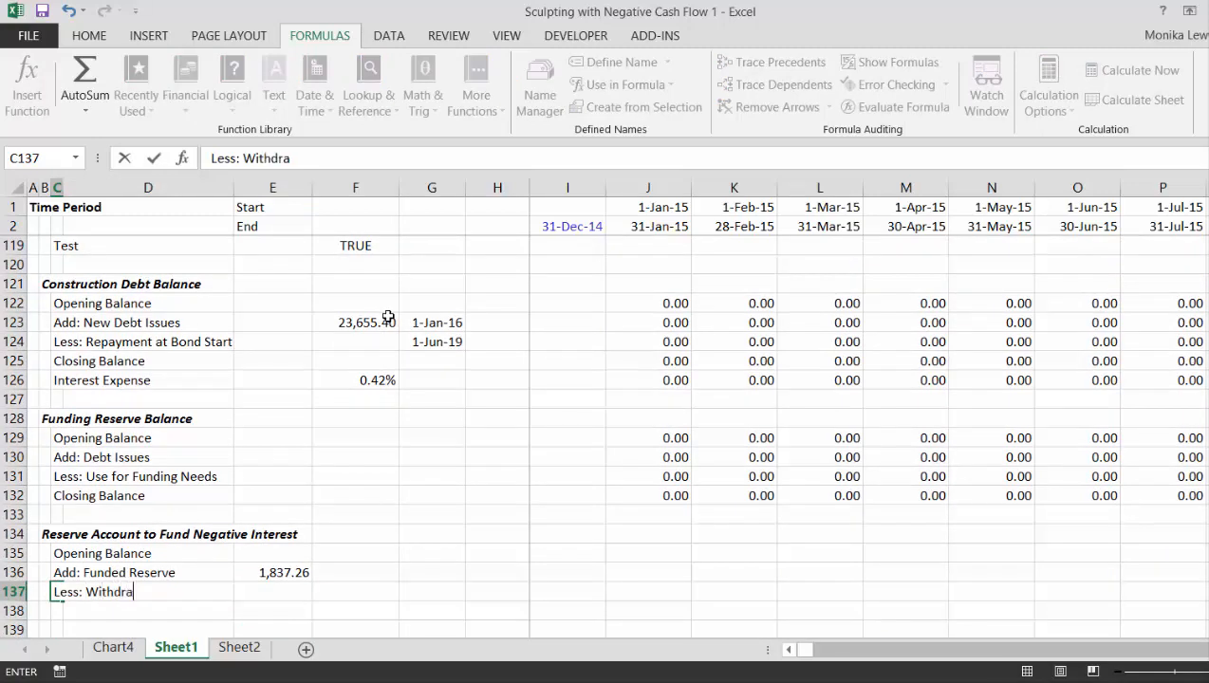
text(wn from)
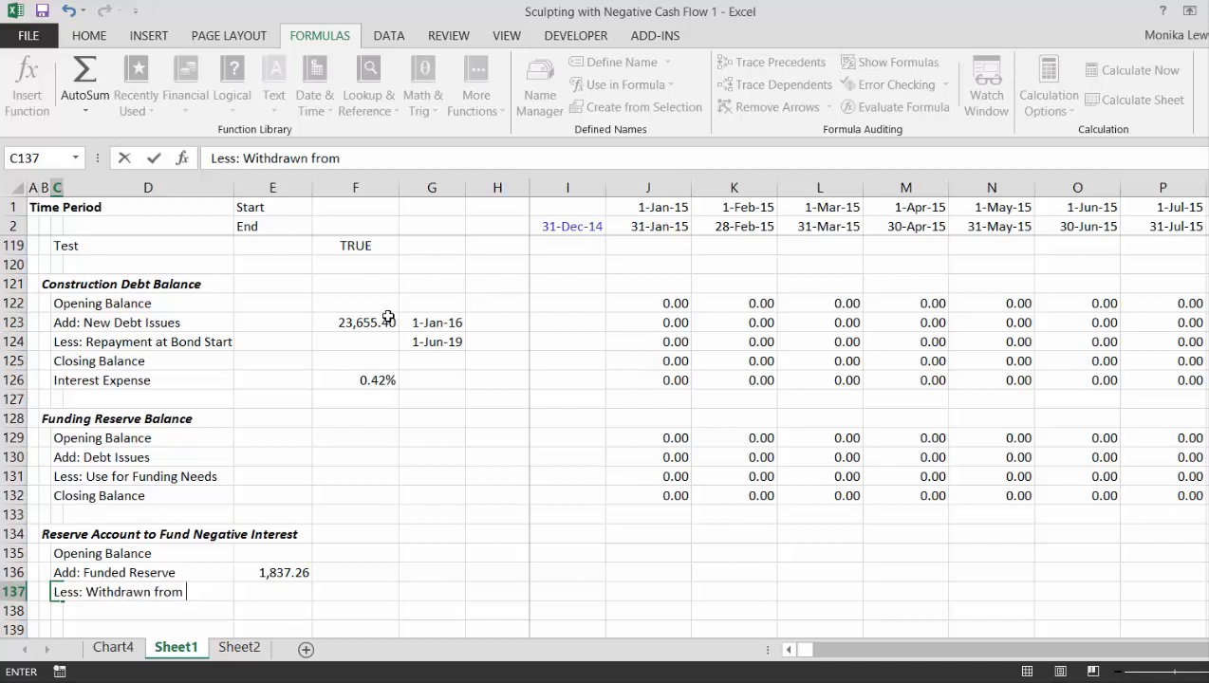
text( Account)
key(Return)
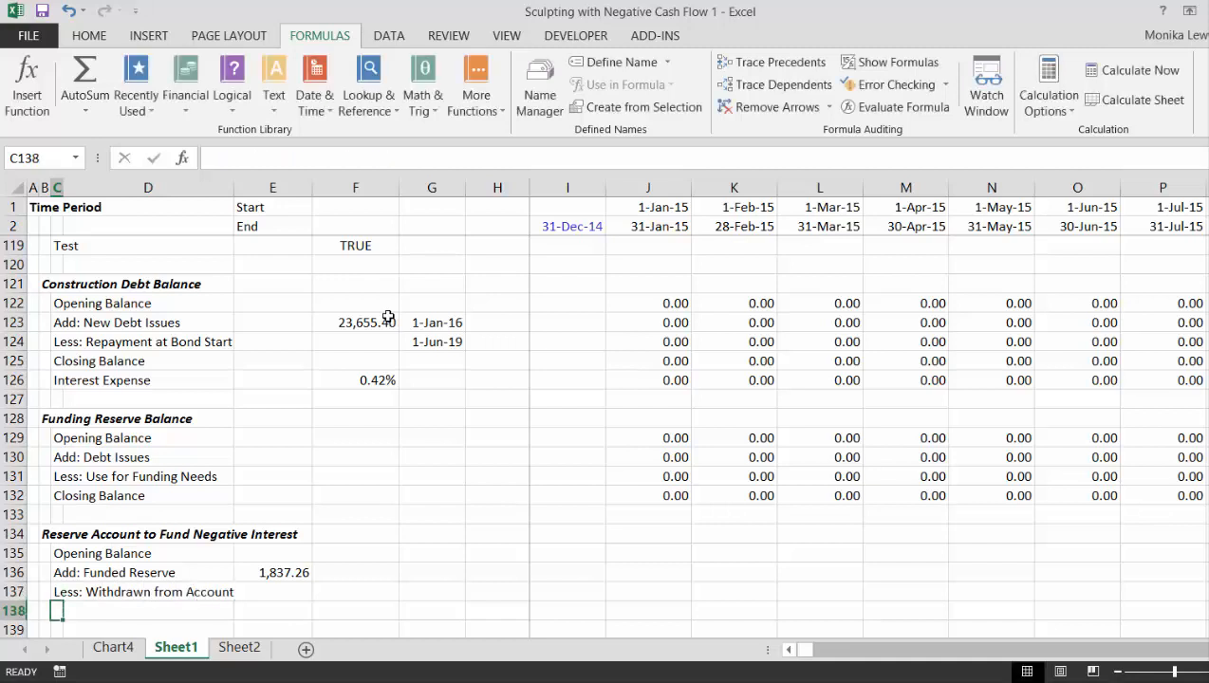
text(C)
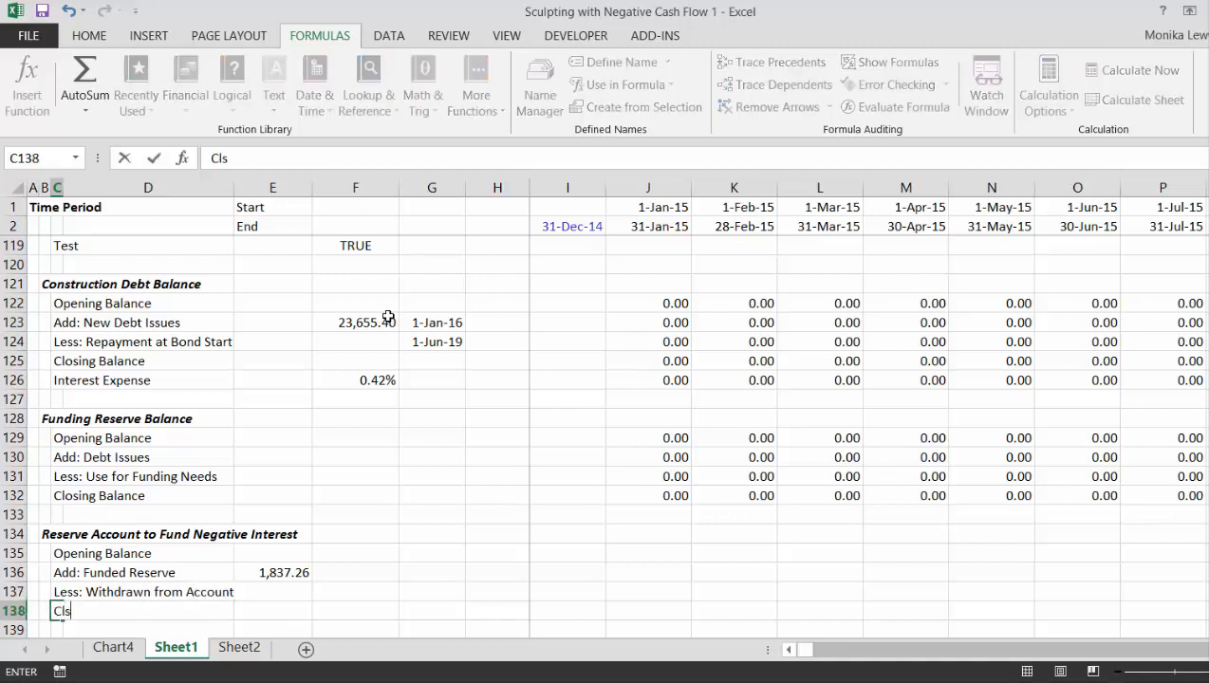
text(losing bala)
text(Bala)
text(nce)
key(Return)
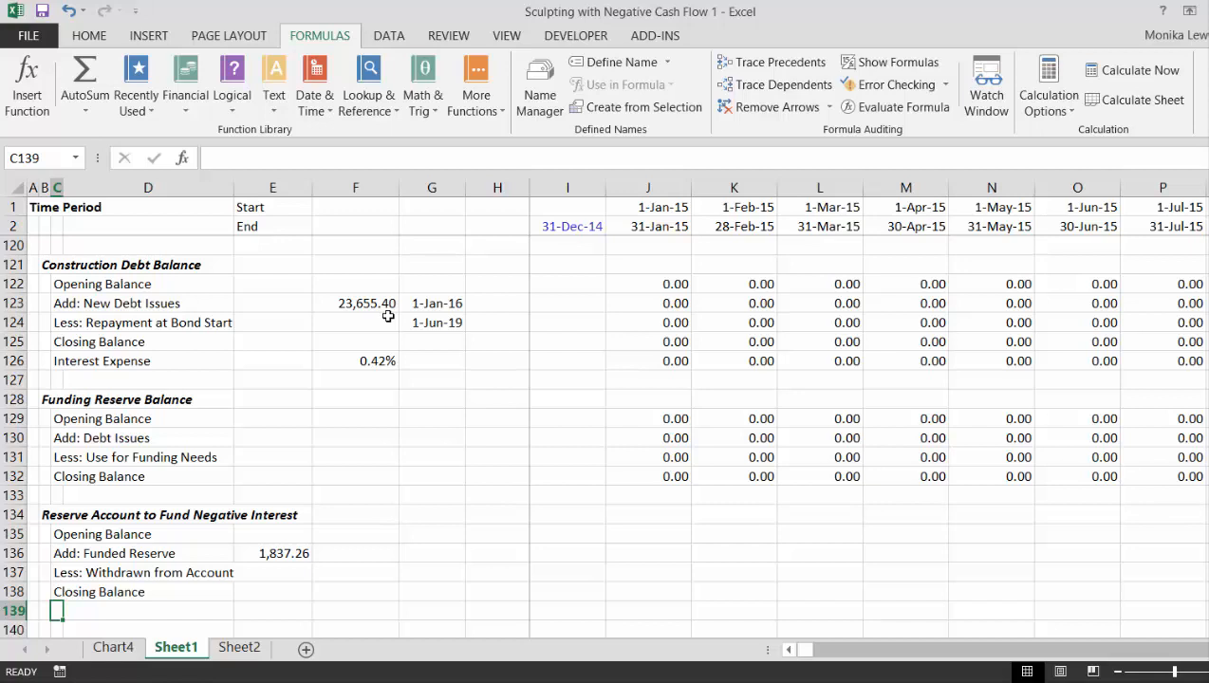
- Link the funding date for Add: Funded Reserve in F136 to the Start of Repayment date with =E25
key(Up)
key(Up)
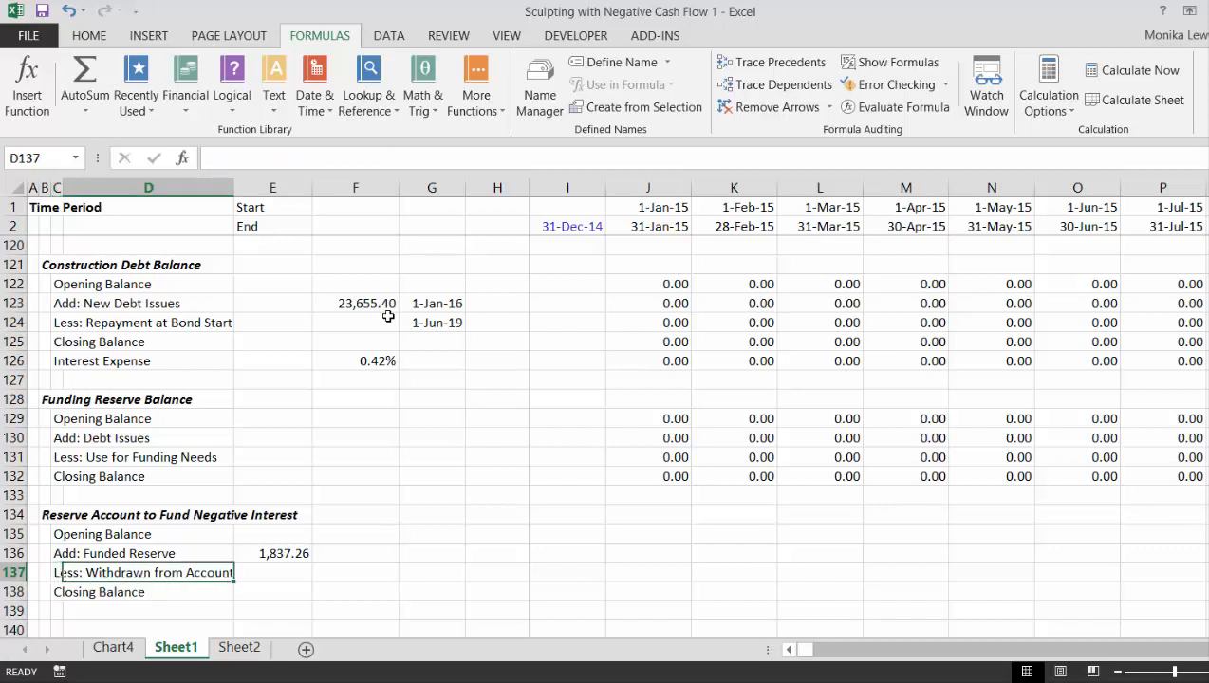
key(Right)
key(Right)
key(Right)
key(Right)
key(Up)
key(Left)
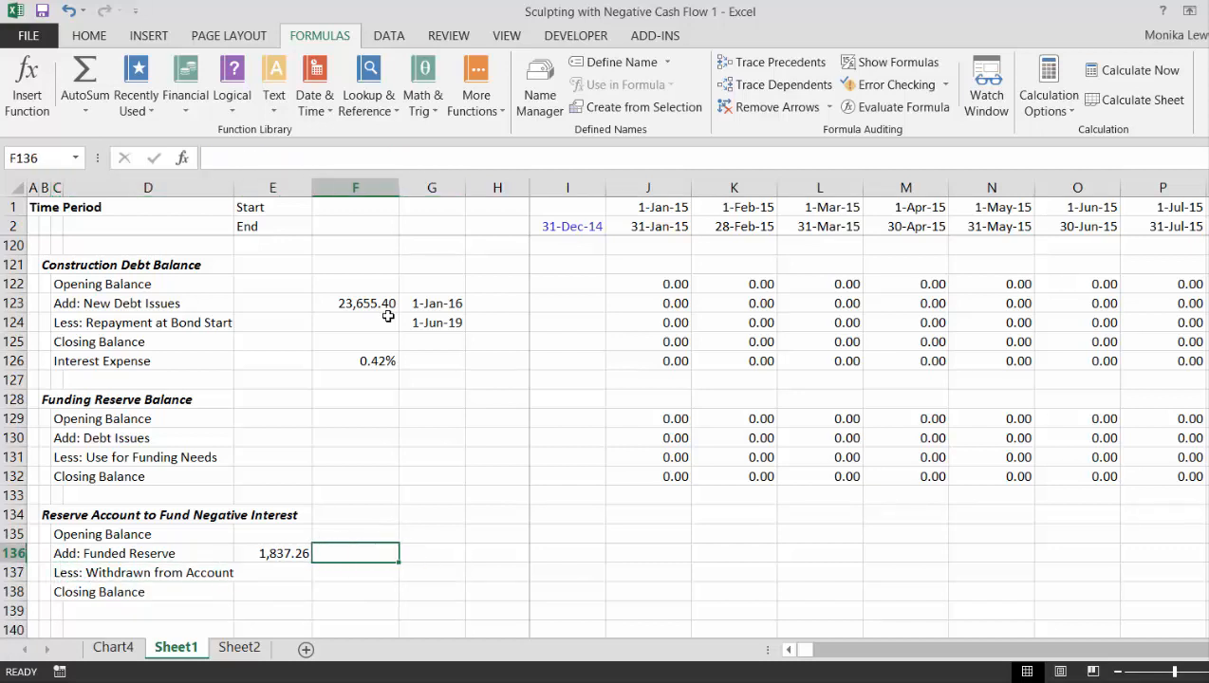
text(=)
key(Page_Up)
key(Page_Up)
key(Page_Up)
key(Page_Up)
key(Page_Up)
key(Page_Up)
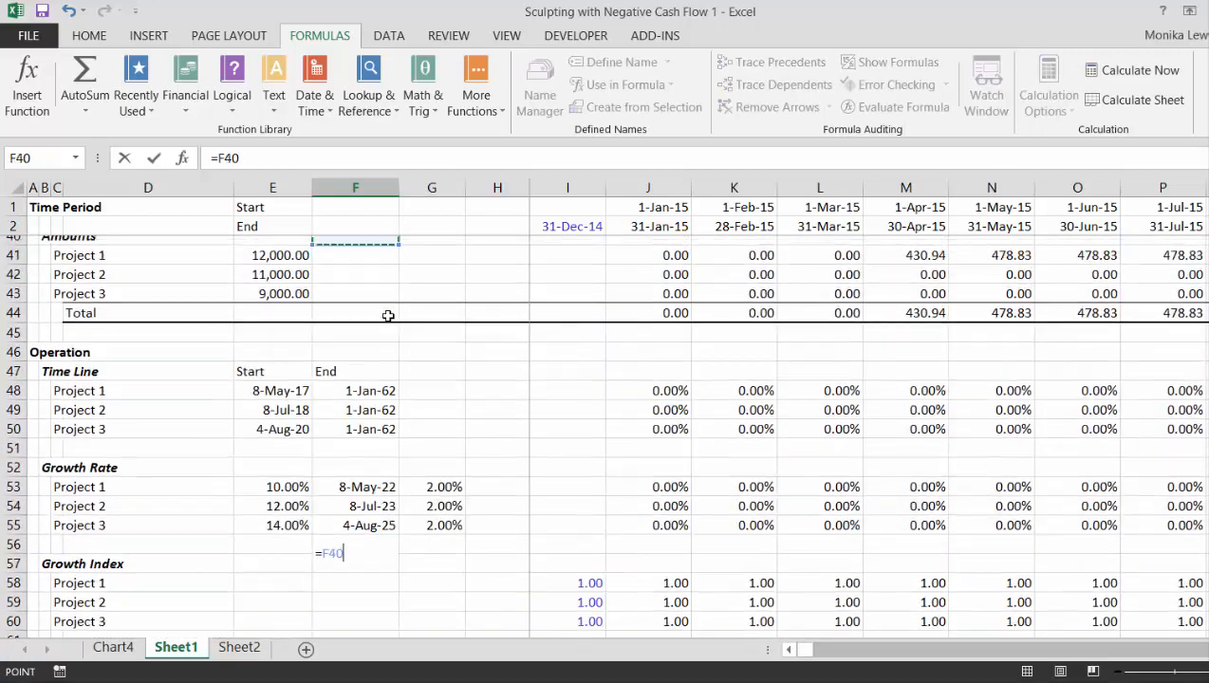
key(Down)
key(Down)
key(Down)
key(Down)
key(Down)
key(Down)
key(Down)
key(Down)
key(Down)
key(Down)
key(Down)
key(Down)
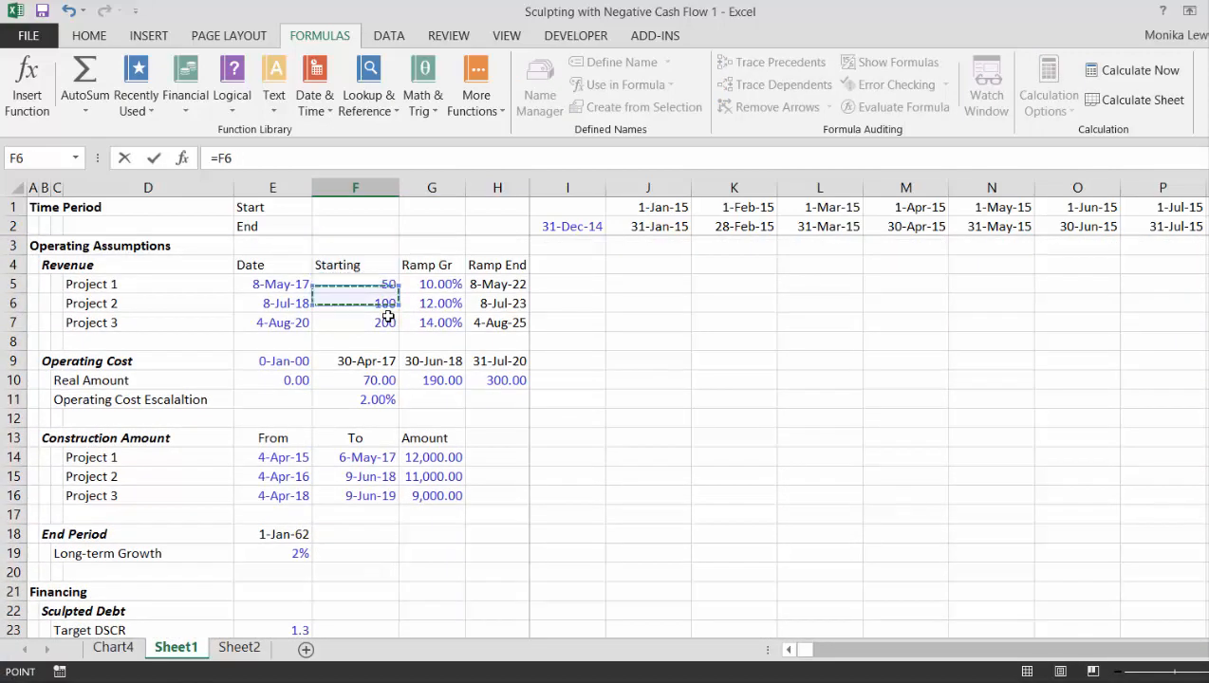
key(Down)
key(Down)
key(Down)
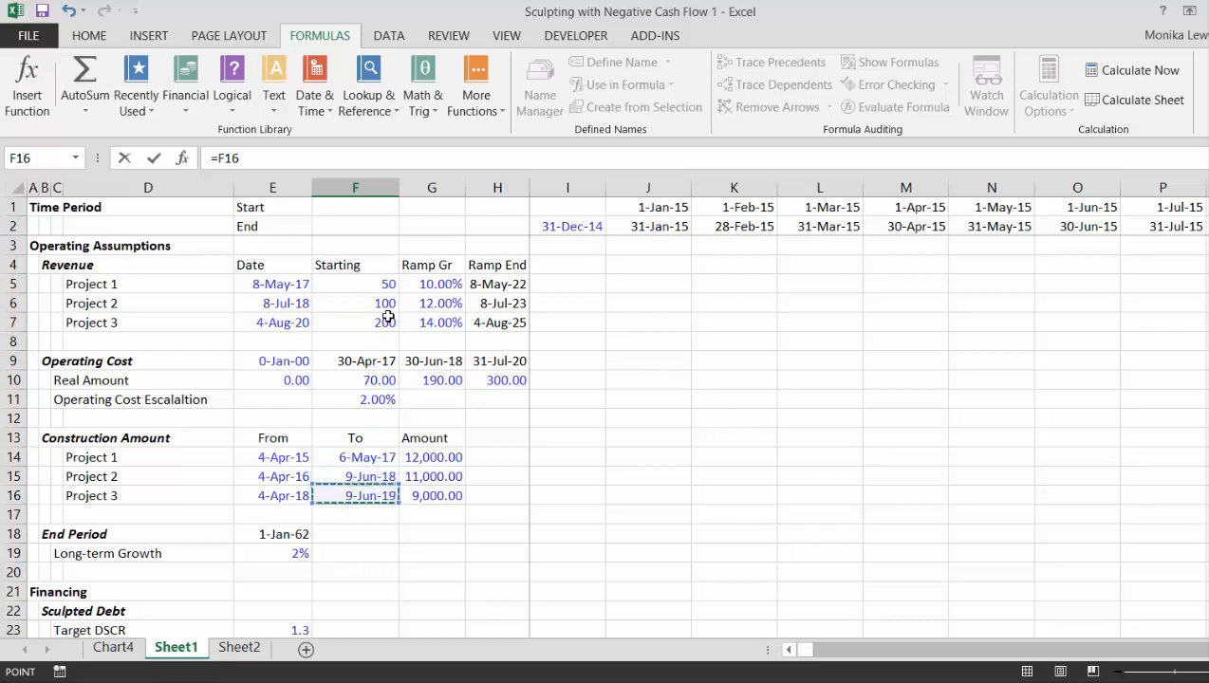
key(Down)
key(Down)
key(Down)
key(Down)
key(Down)
key(Down)
key(Down)
key(Down)
key(Down)
key(Down)
key(Down)
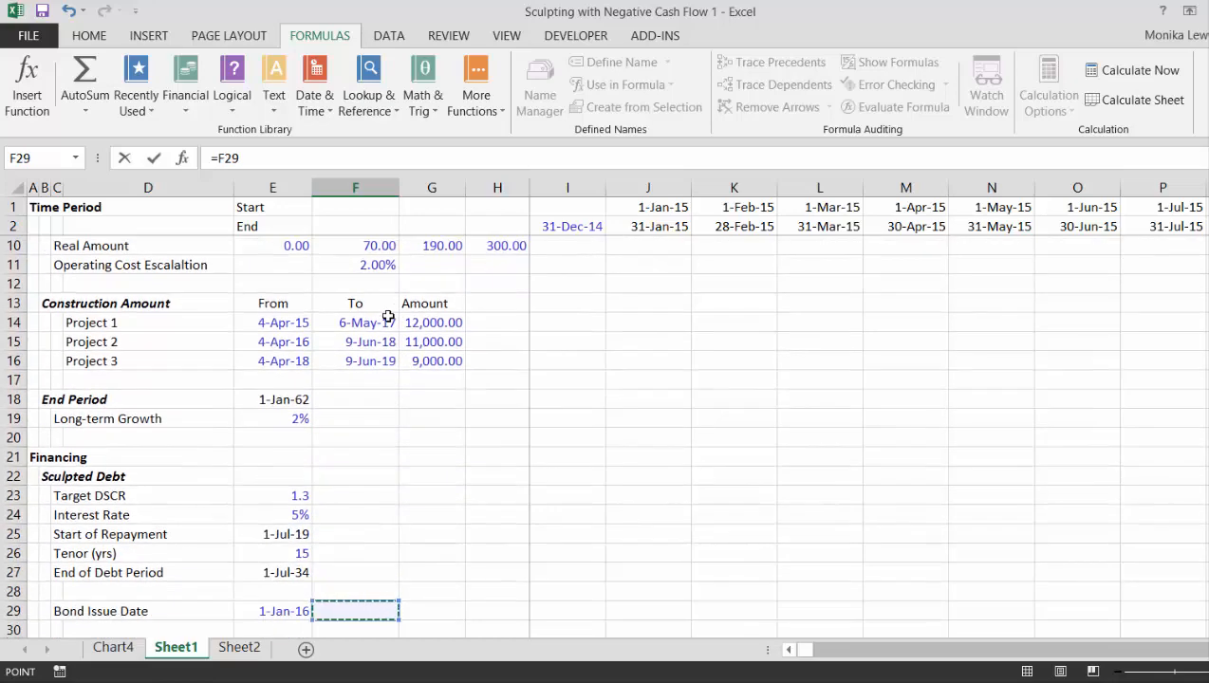
key(Up)
key(Up)
key(Up)
key(Up)
key(Left)
key(Return)
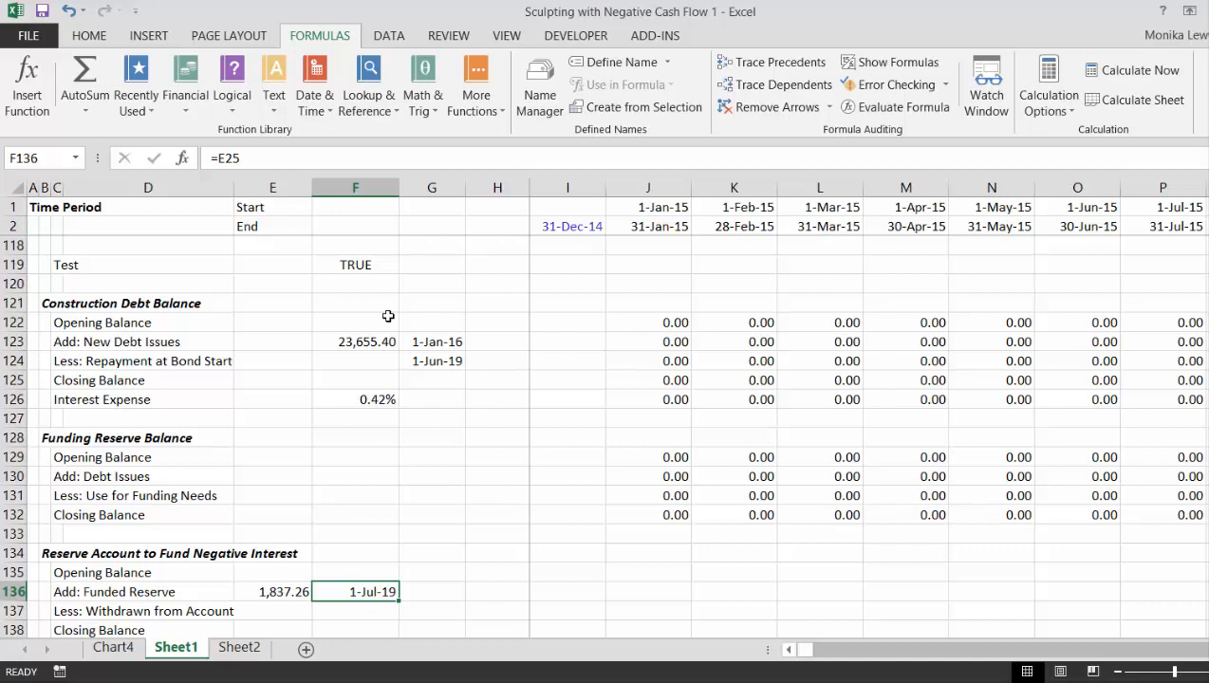
- Set the reserve account's first Opening Balance in J135 to the prior period's Closing Balance with =I138
key(Left)
key(Right)
key(Right)
key(Right)
key(Right)
key(Right)
key(Up)
text(=)
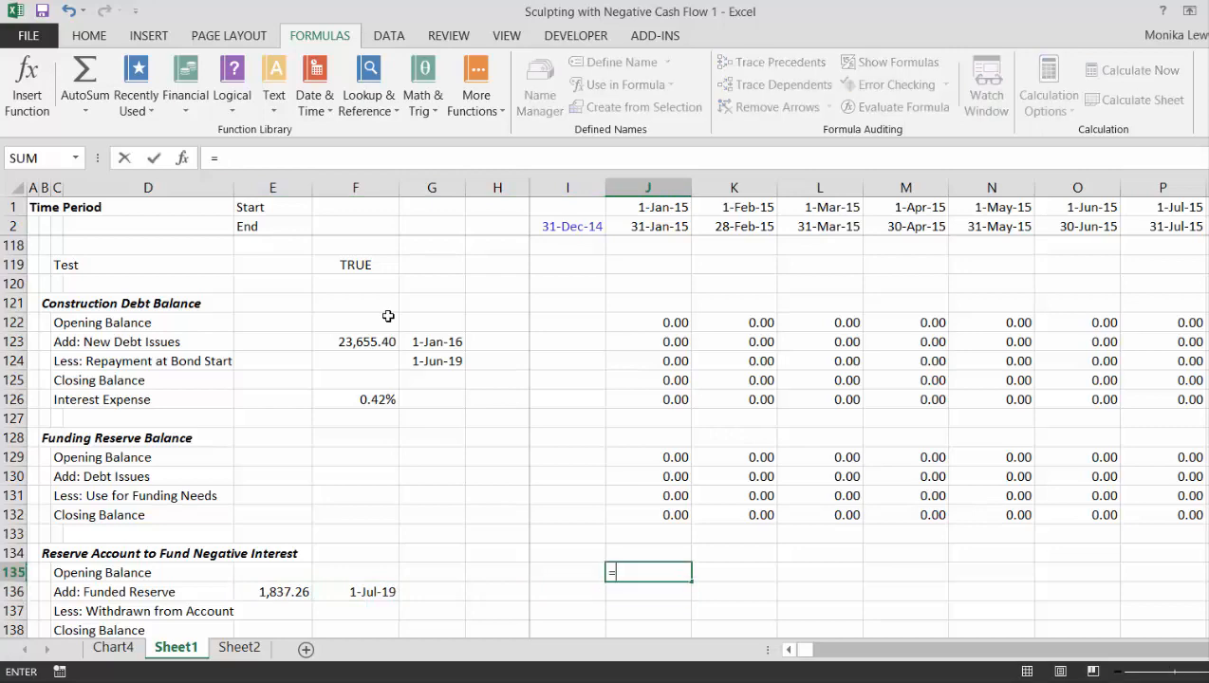
key(Down)
key(Down)
key(Down)
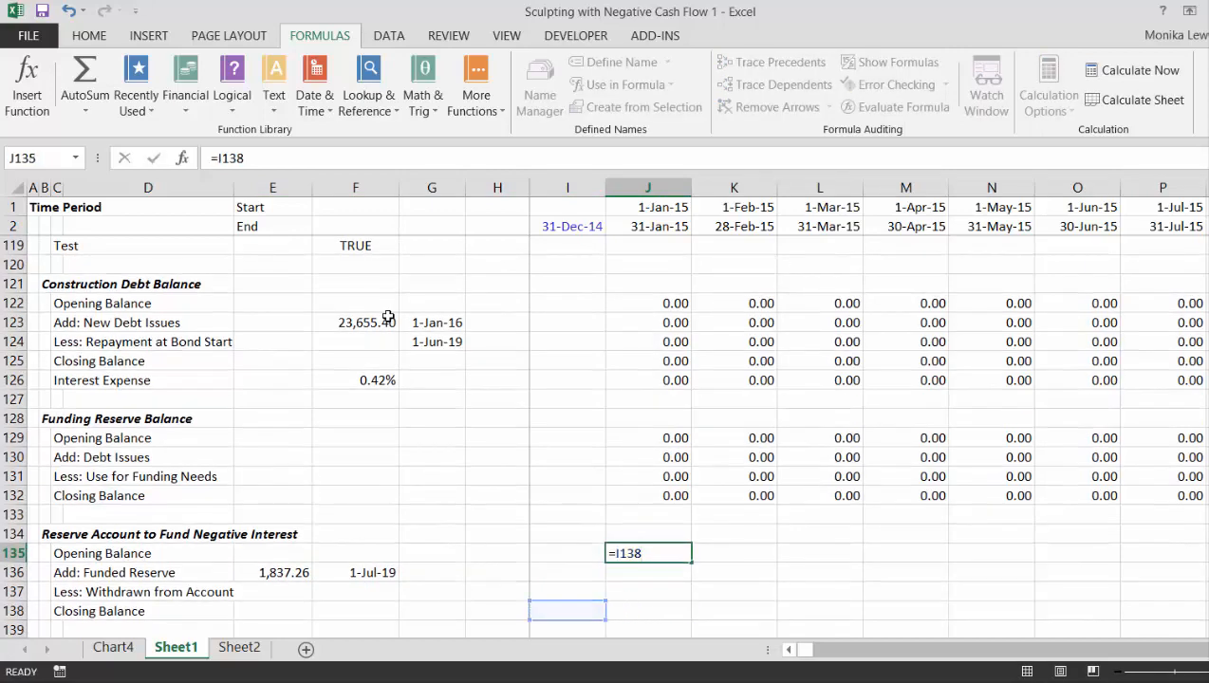
key(Return)
- Enter =(J1=$F$136)*$E$136 in J136 so the reserve is funded when the period start matches the funding date
text(=)
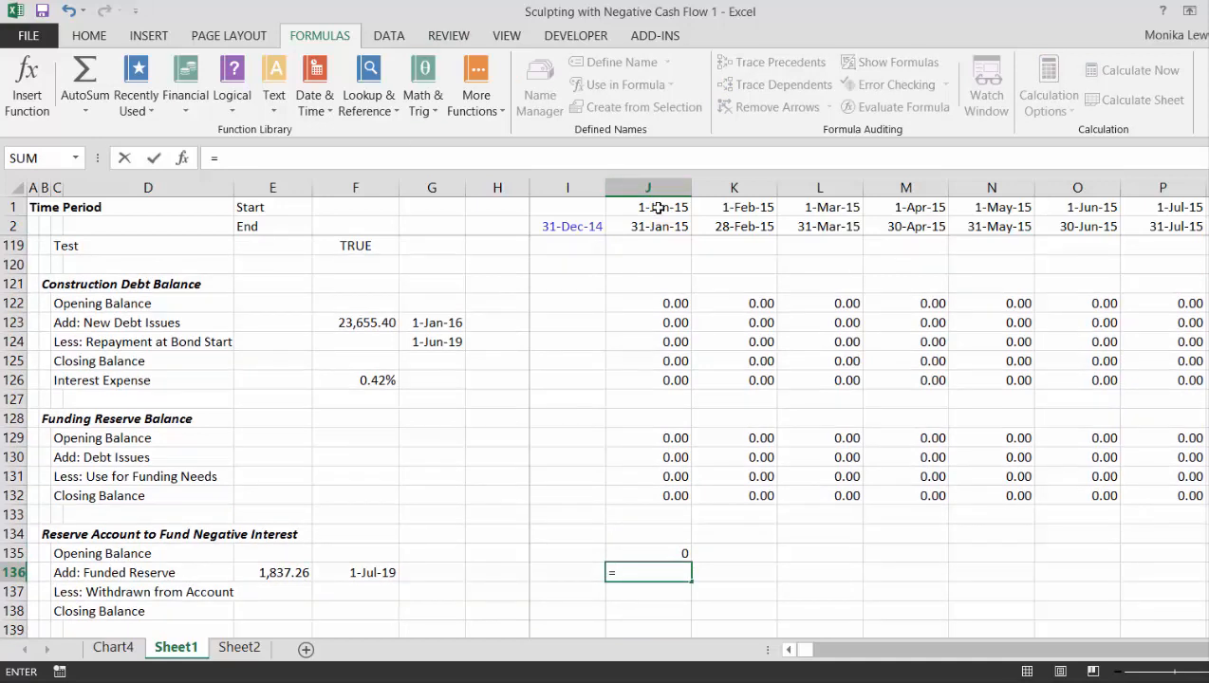
text(()
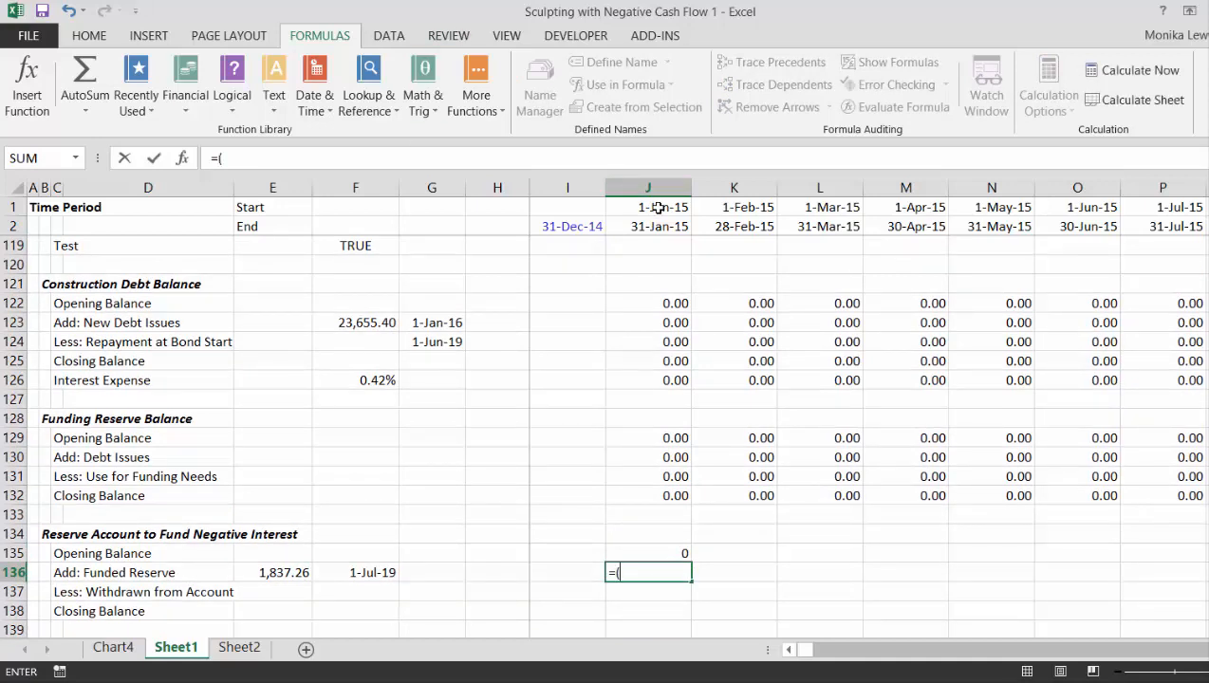
click(658, 208)
text(=)
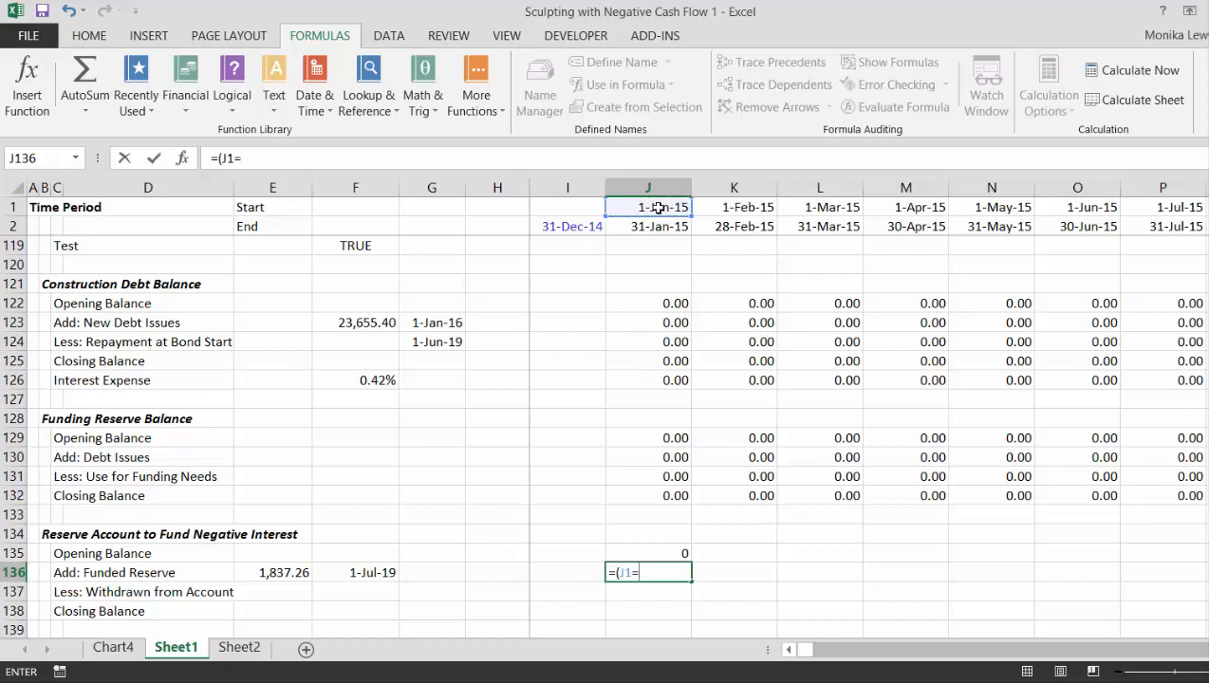
click(349, 567)
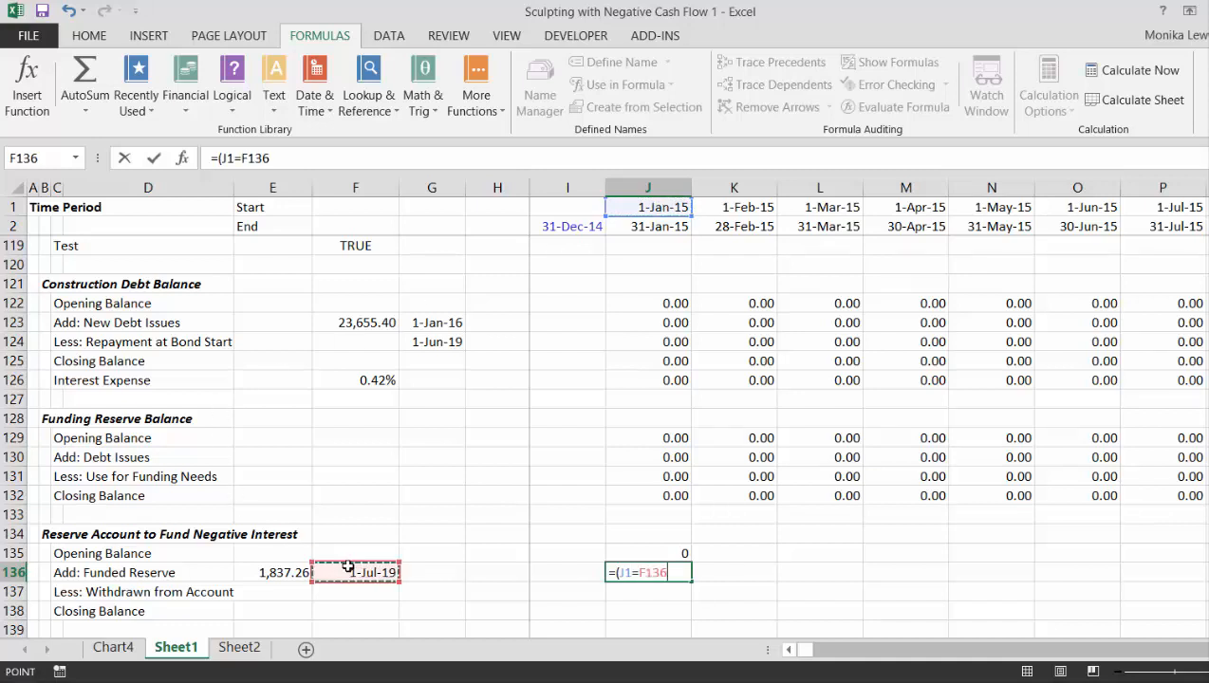
key(F4)
text()*)
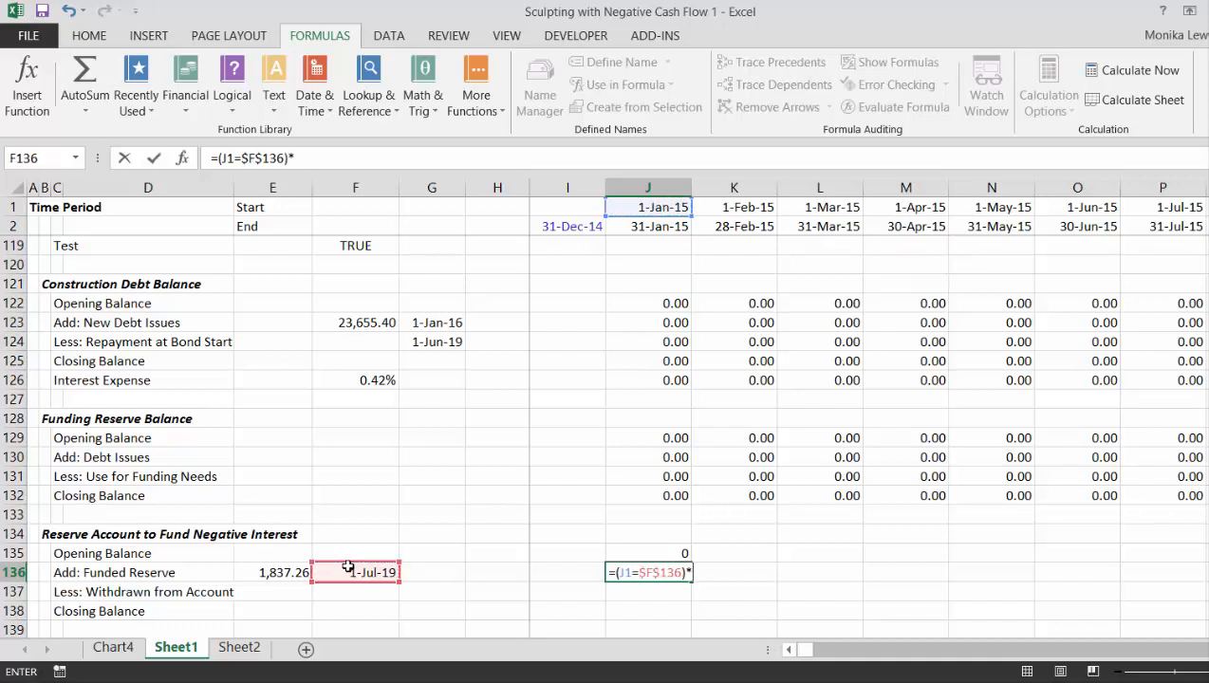
click(264, 572)
key(F4)
key(Return)
key(Return)
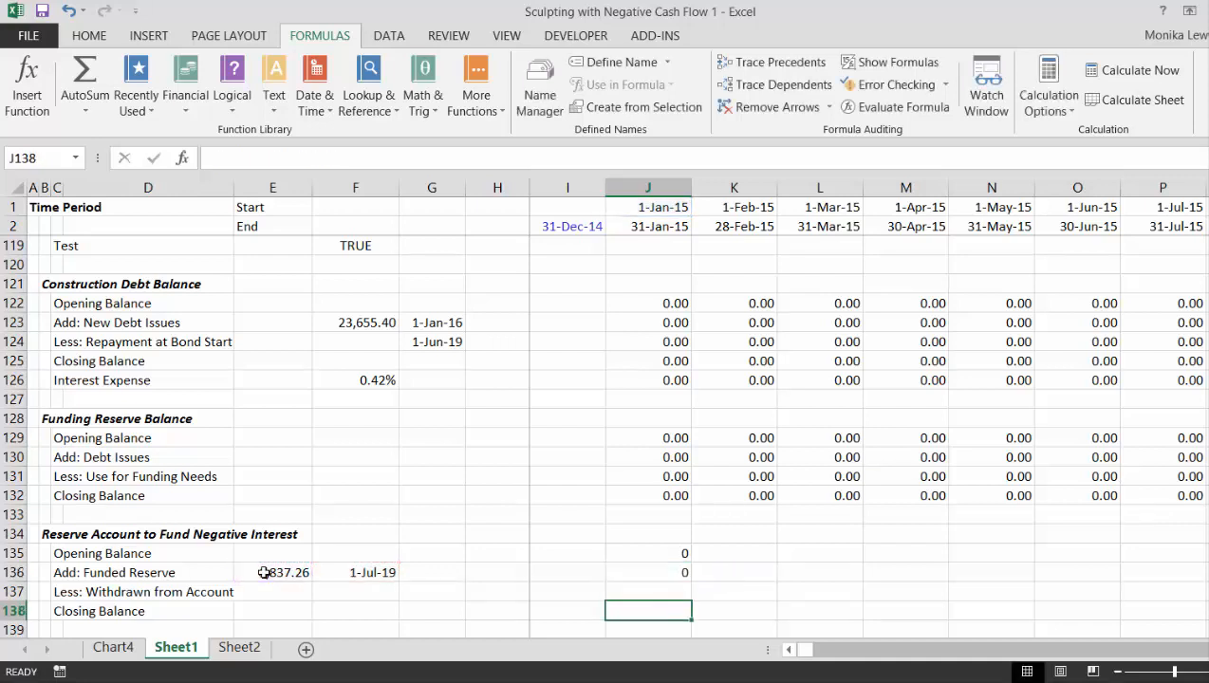
key(Up)
key(Up)
key(Down)
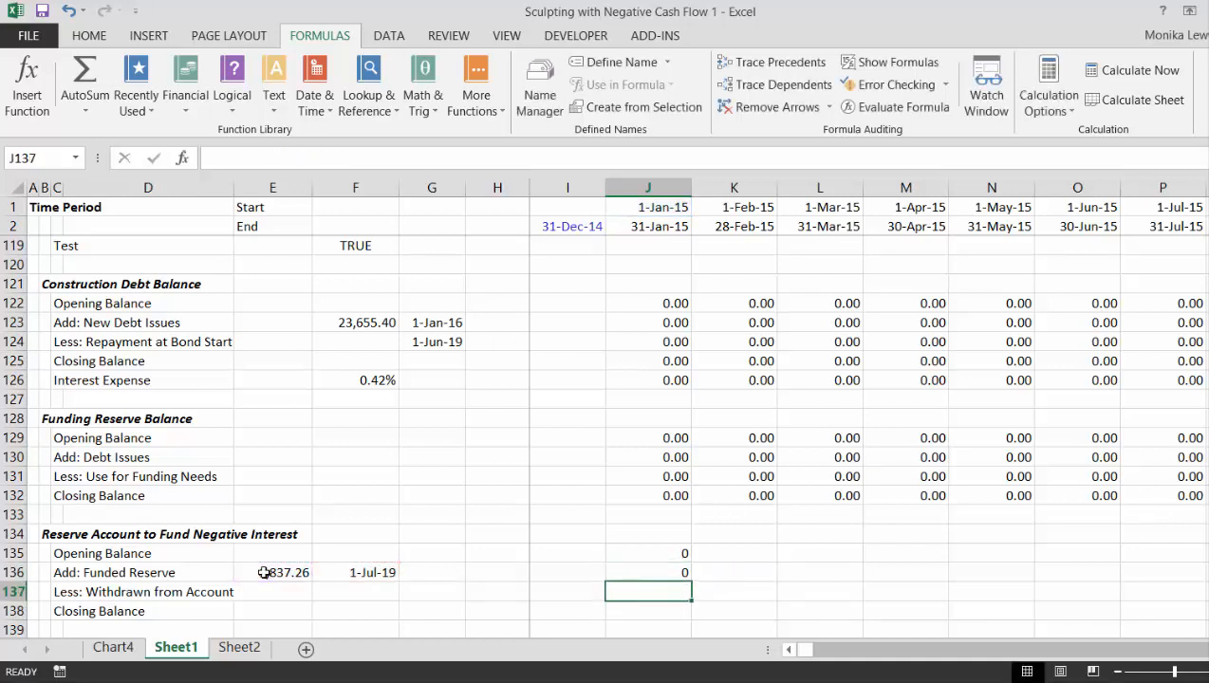
text(=)
key(Up)
key(Up)
key(Up)
key(Up)
key(Up)
key(Up)
key(Up)
key(Up)
key(Up)
key(Up)
key(Up)
key(Up)
key(Up)
key(Up)
key(Up)
key(Up)
key(Up)
key(Up)
key(Up)
key(Up)
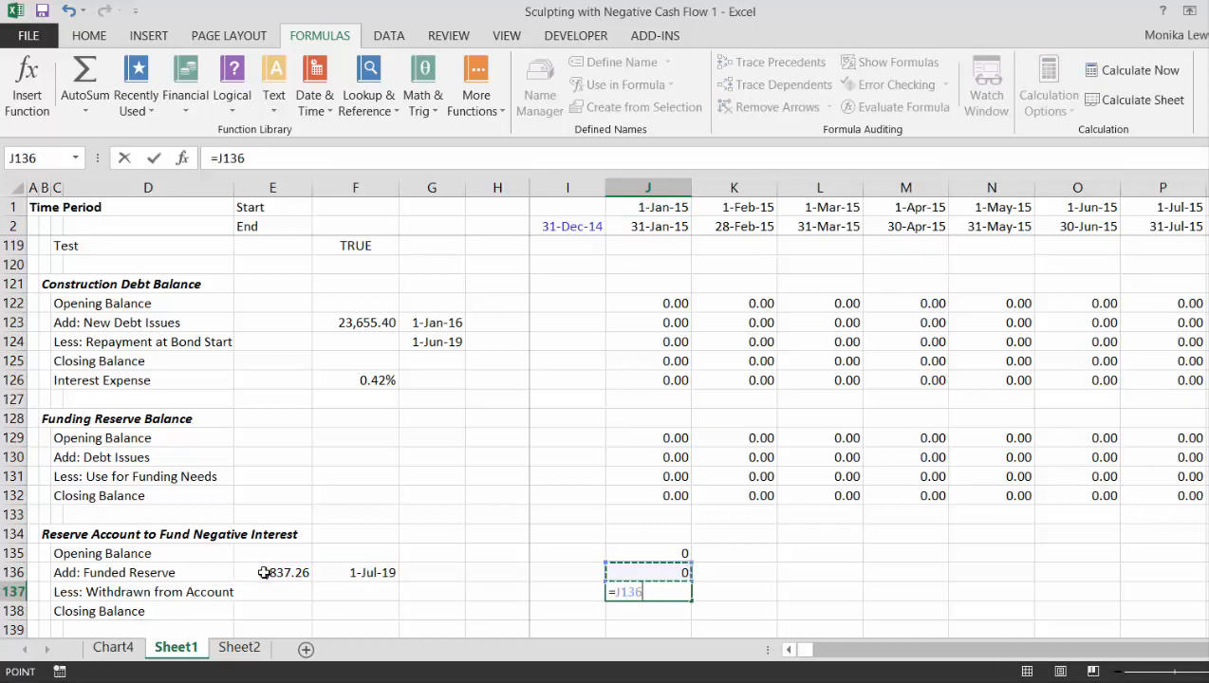
key(Up)
key(Up)
key(Up)
key(Up)
key(Up)
key(Up)
key(Up)
key(Up)
key(Up)
key(Up)
key(Up)
key(Up)
key(Up)
key(Up)
key(Up)
key(Up)
key(Up)
key(Up)
key(Up)
key(Up)
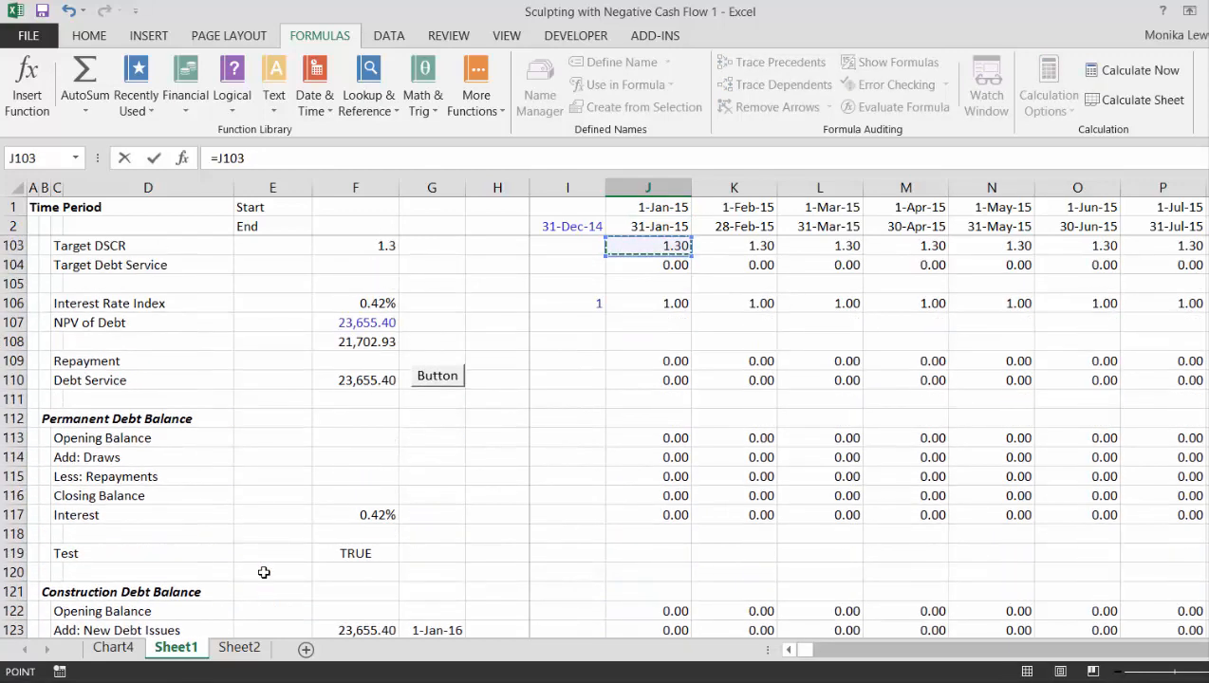
key(Down)
key(Down)
key(Down)
key(Down)
key(Down)
key(Down)
key(Down)
key(Down)
key(Down)
key(Down)
key(Down)
key(Down)
key(Down)
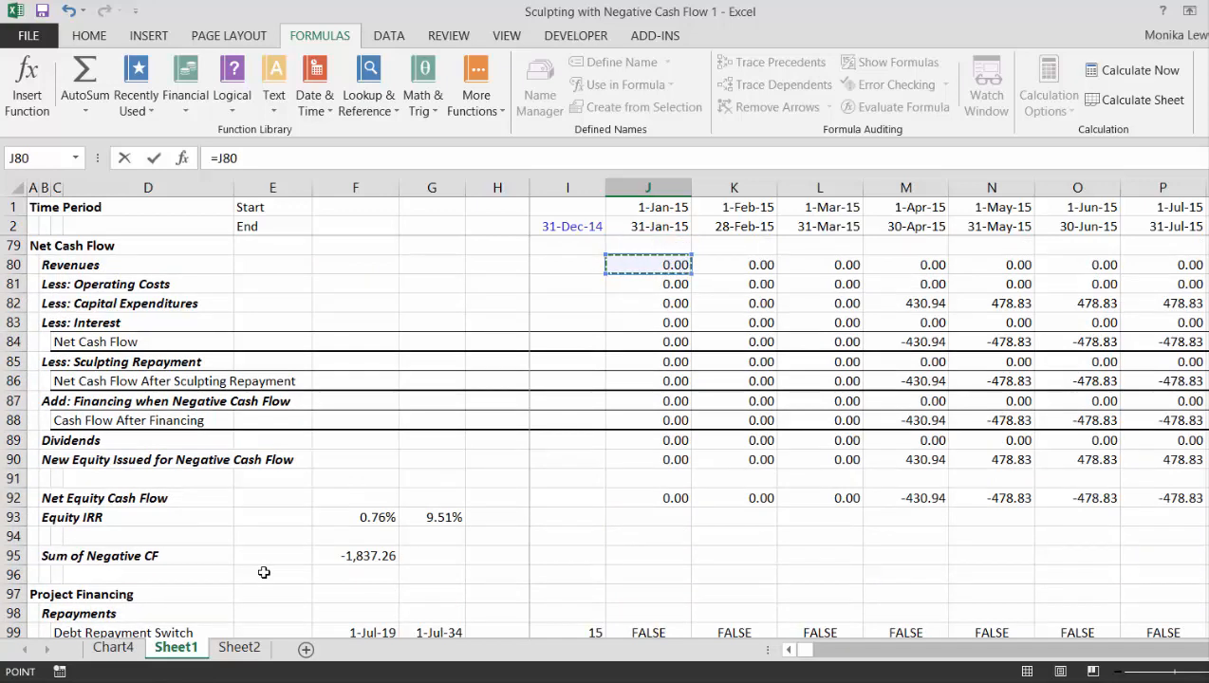
key(Up)
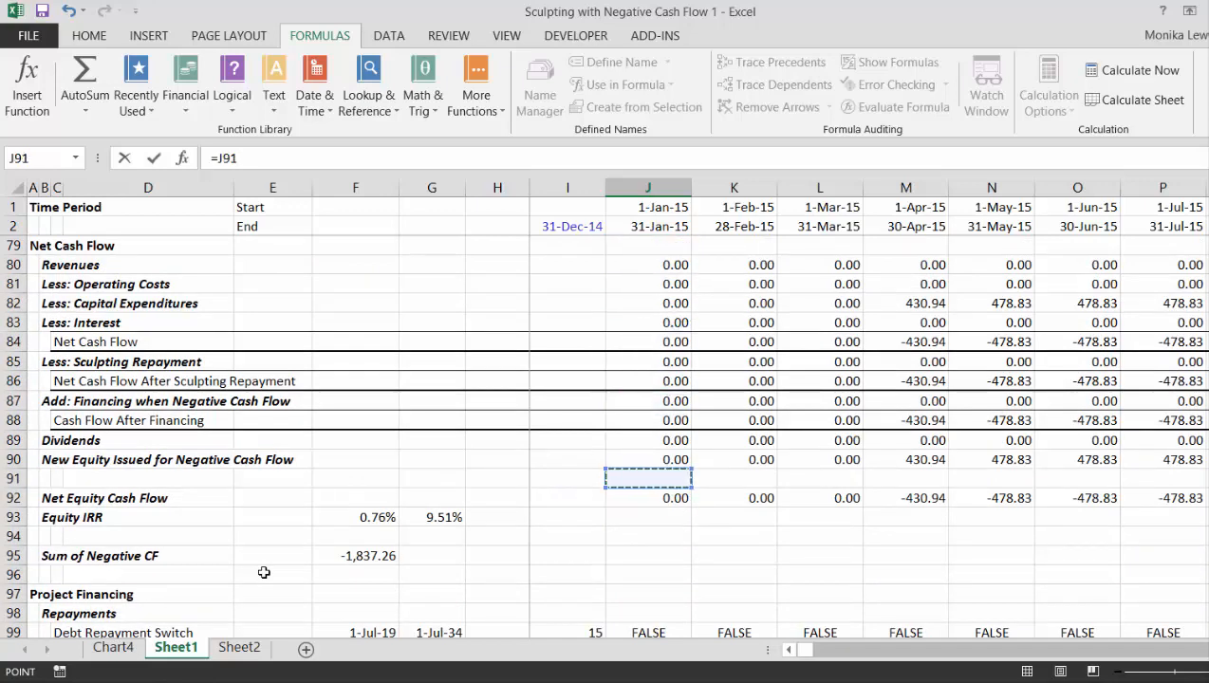
key(Escape)
- Insert two blank rows above New Equity Issued for Negative Cash Flow in the Net Cash Flow section
key(Up)
key(Up)
key(Up)
key(Up)
key(Up)
key(Up)
key(Up)
key(Up)
key(Up)
key(Up)
key(Up)
key(Up)
key(Up)
key(Up)
key(Up)
key(Up)
key(Up)
key(Up)
key(Up)
key(Up)
key(Up)
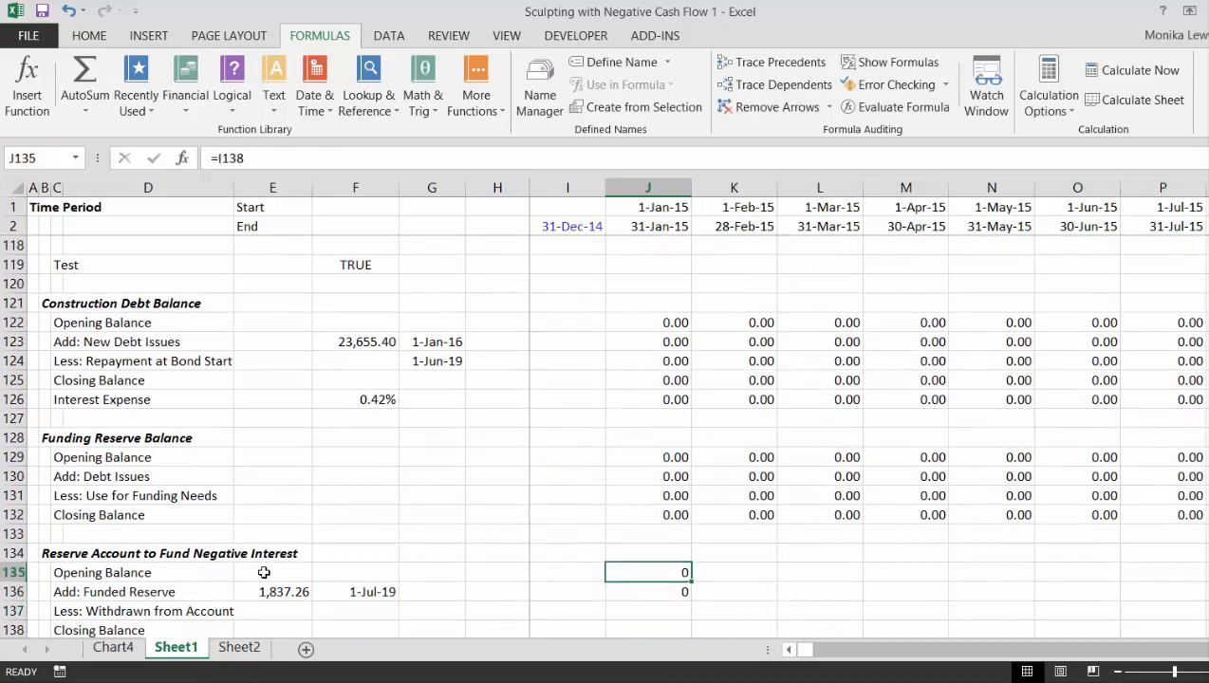
key(Up)
key(Up)
key(Up)
key(Up)
key(Up)
key(Up)
key(Up)
key(Up)
key(Up)
key(Up)
key(Up)
key(Up)
key(Up)
key(Up)
key(Up)
key(Up)
key(Up)
key(Up)
key(Up)
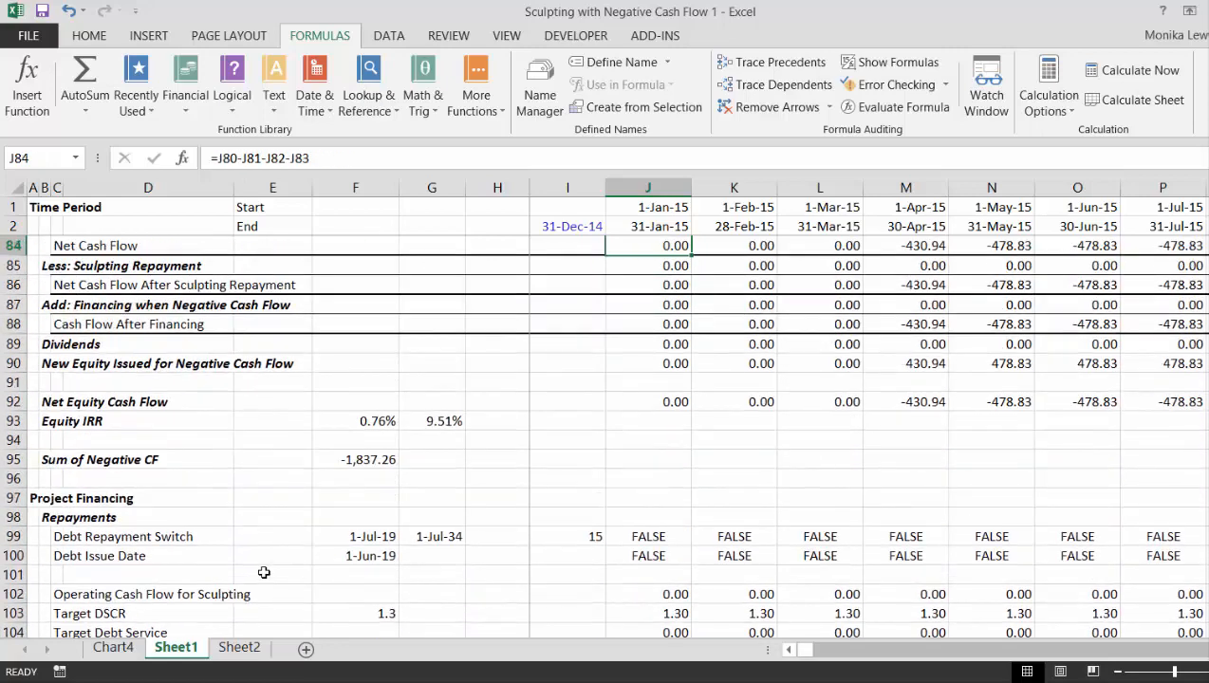
key(Down)
key(Down)
key(Down)
key(Down)
key(Down)
key(Down)
key(Down)
key(Down)
key(Down)
key(Down)
key(Down)
key(Down)
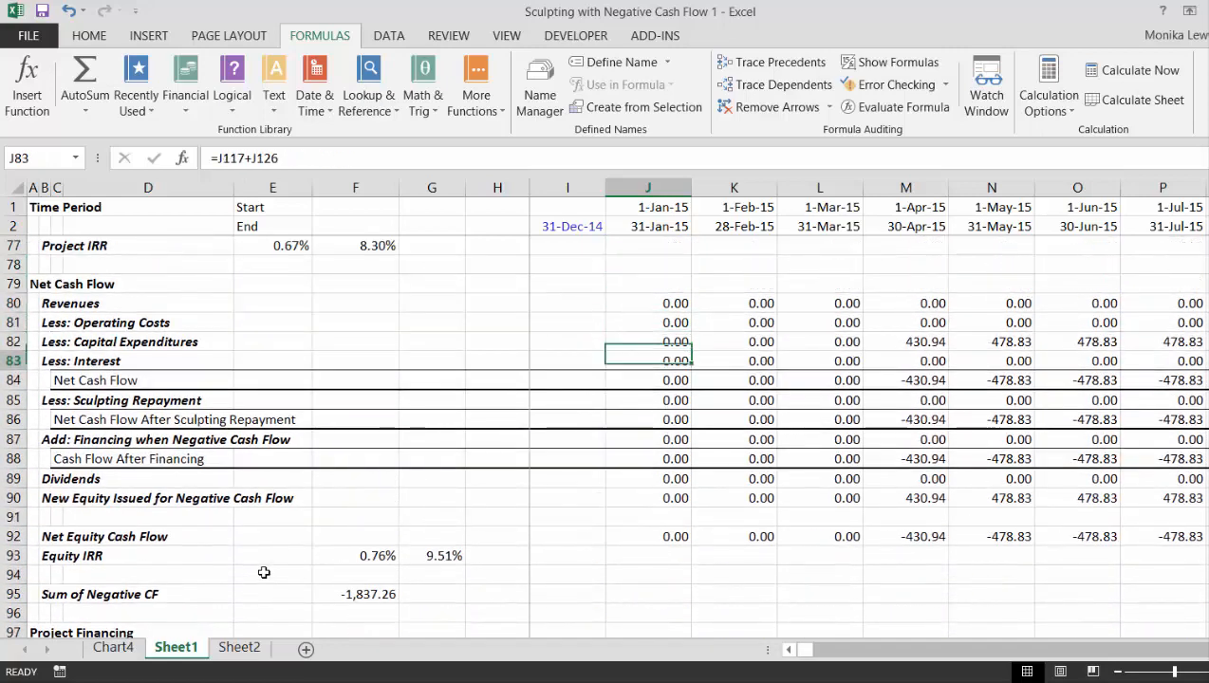
key(Down)
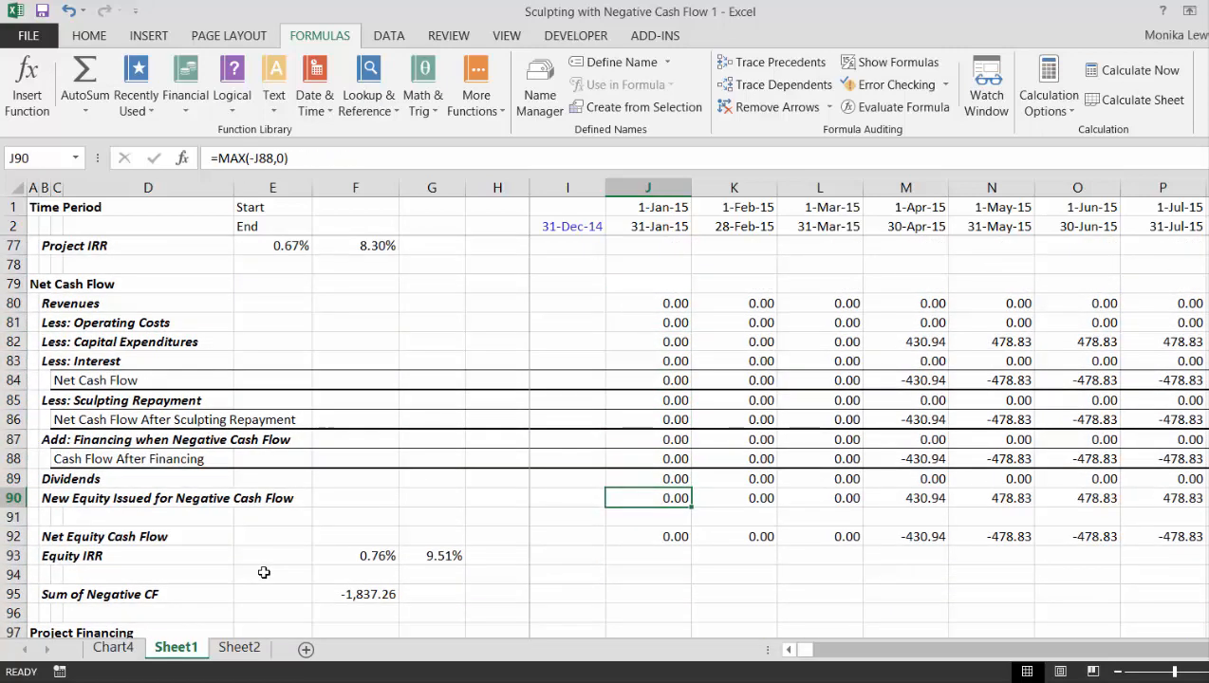
key(shift+space)
key(ctrl+shift+plus)
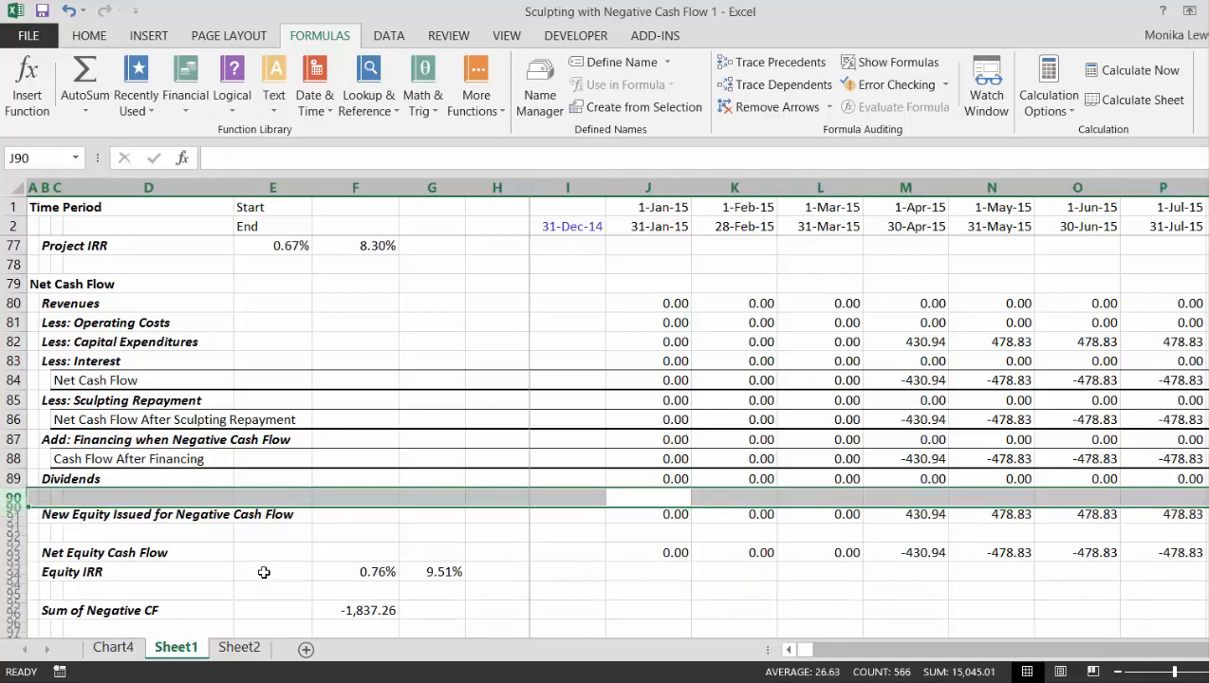
key(ctrl+shift+plus)
- Label the new row beneath Dividends in B90 as Less: Deposits to Reserve Account
key(Left)
key(Left)
key(Left)
key(Left)
key(Left)
key(Left)
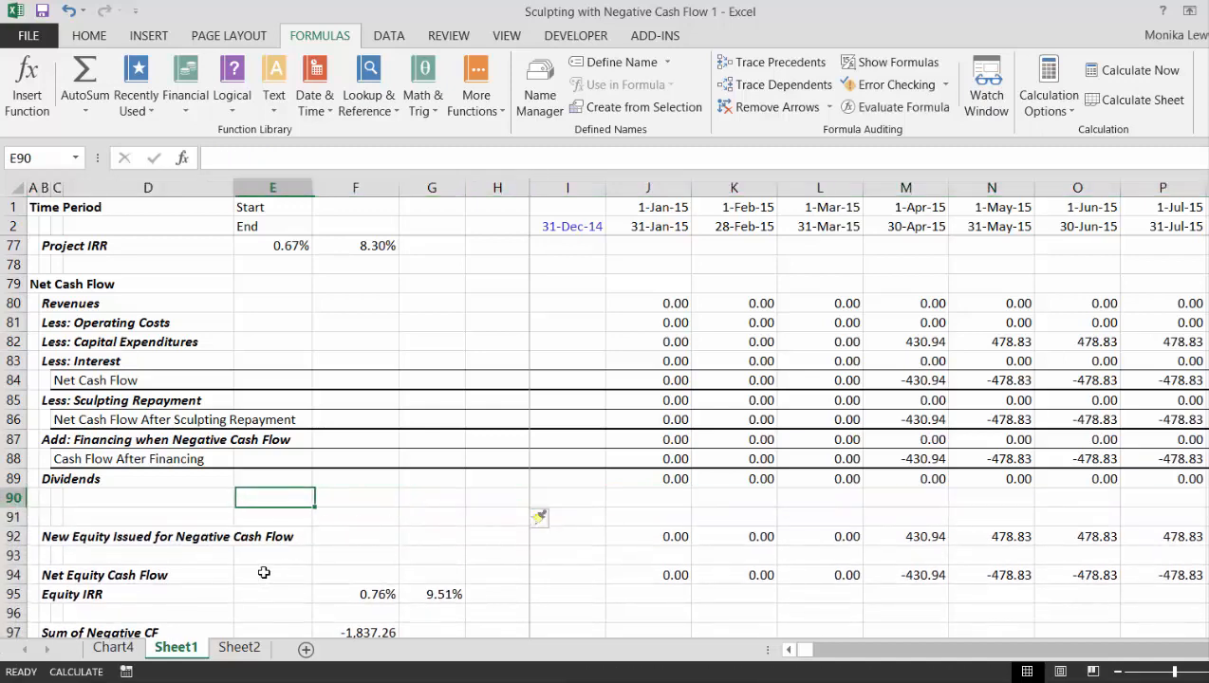
key(Right)
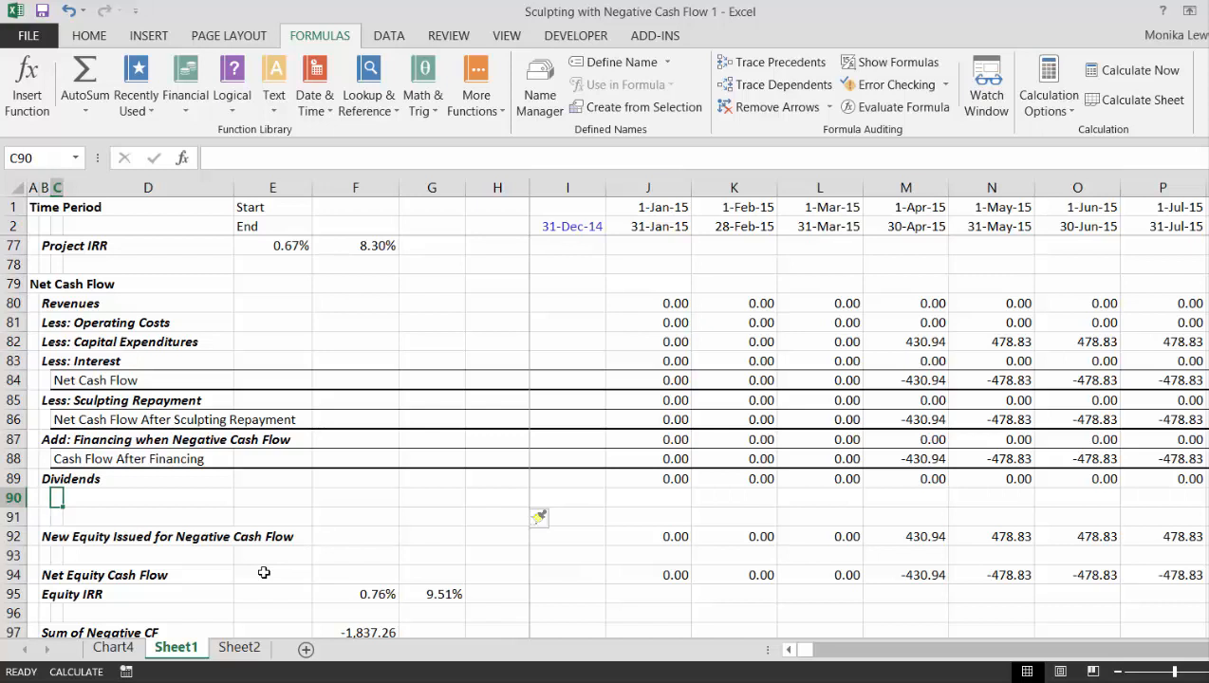
key(Left)
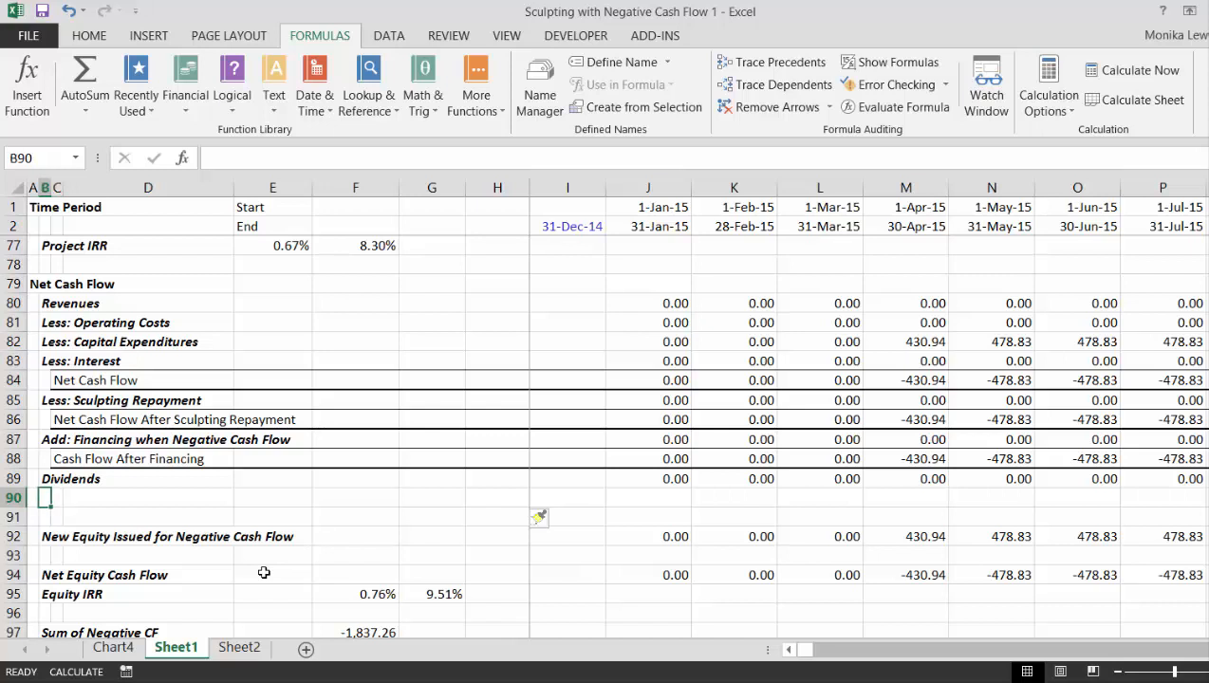
key(Up)
key(Down)
text(L)
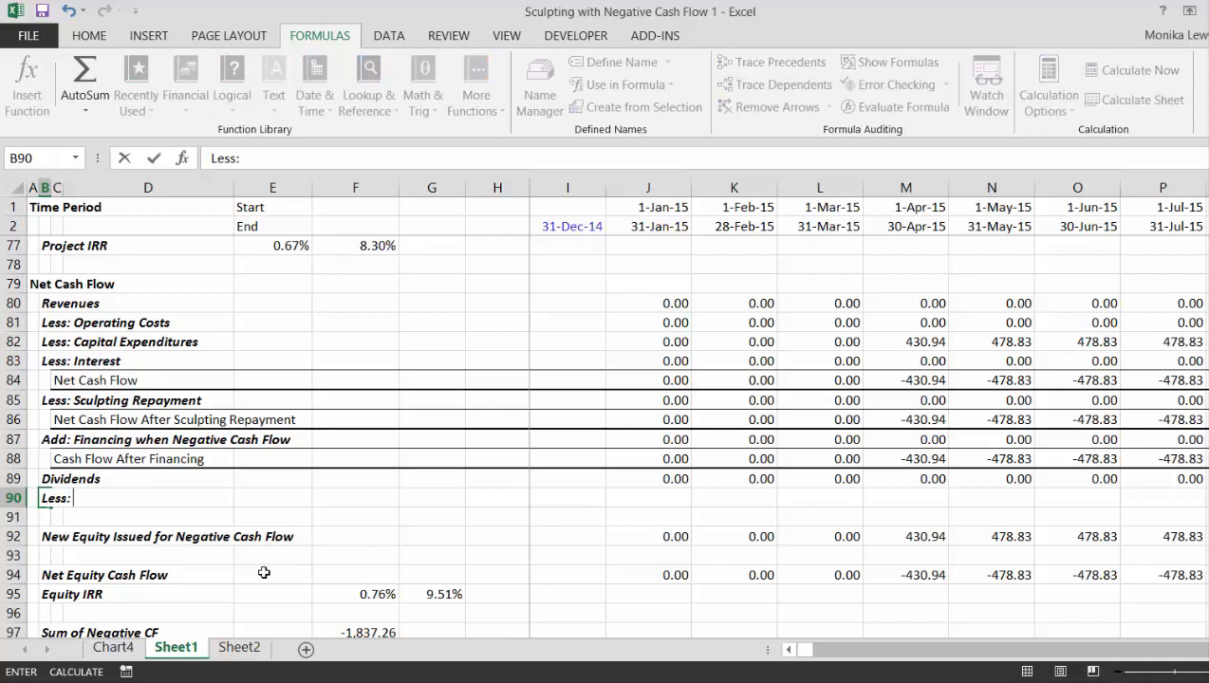
text(ess: Deposit)
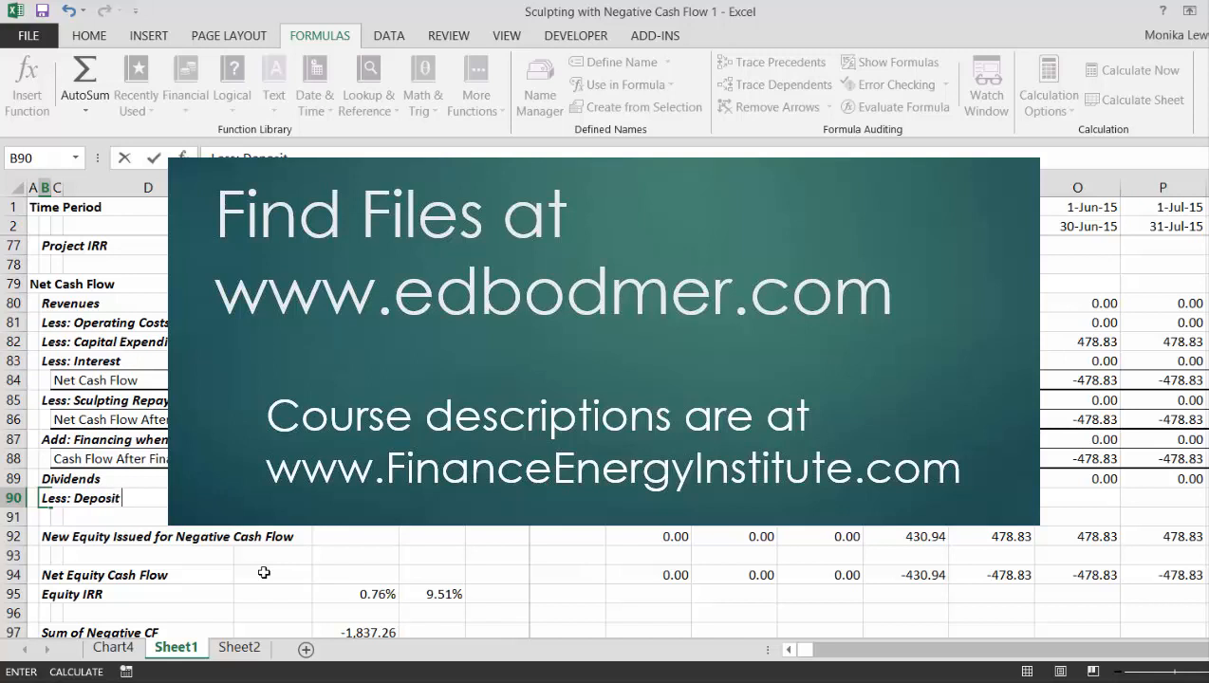
text(s to Er)
key(BackSpace)
key(BackSpace)
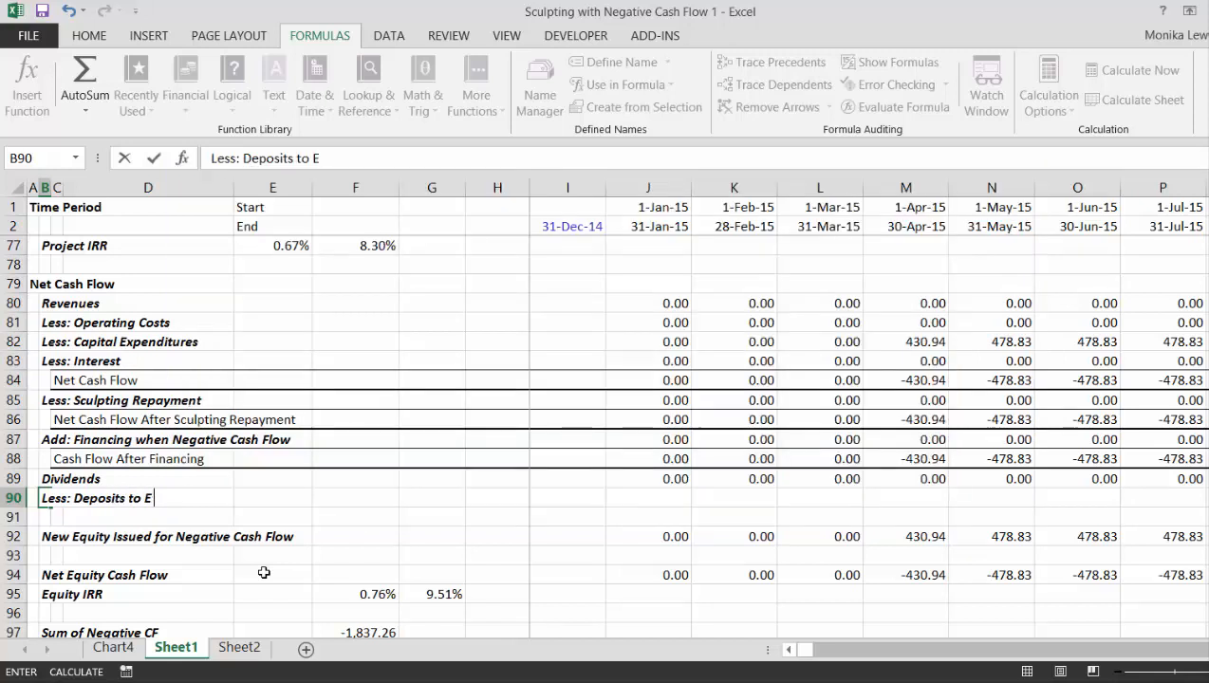
text(Reserve)
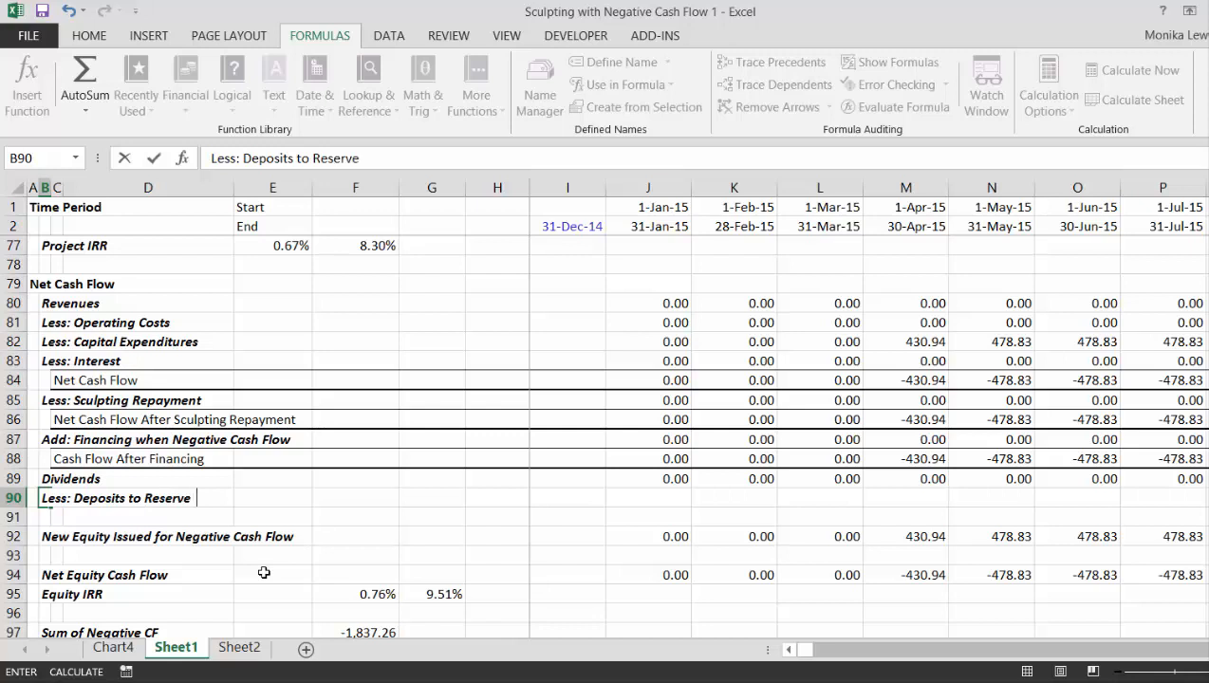
text( Account)
key(ctrl+Return)
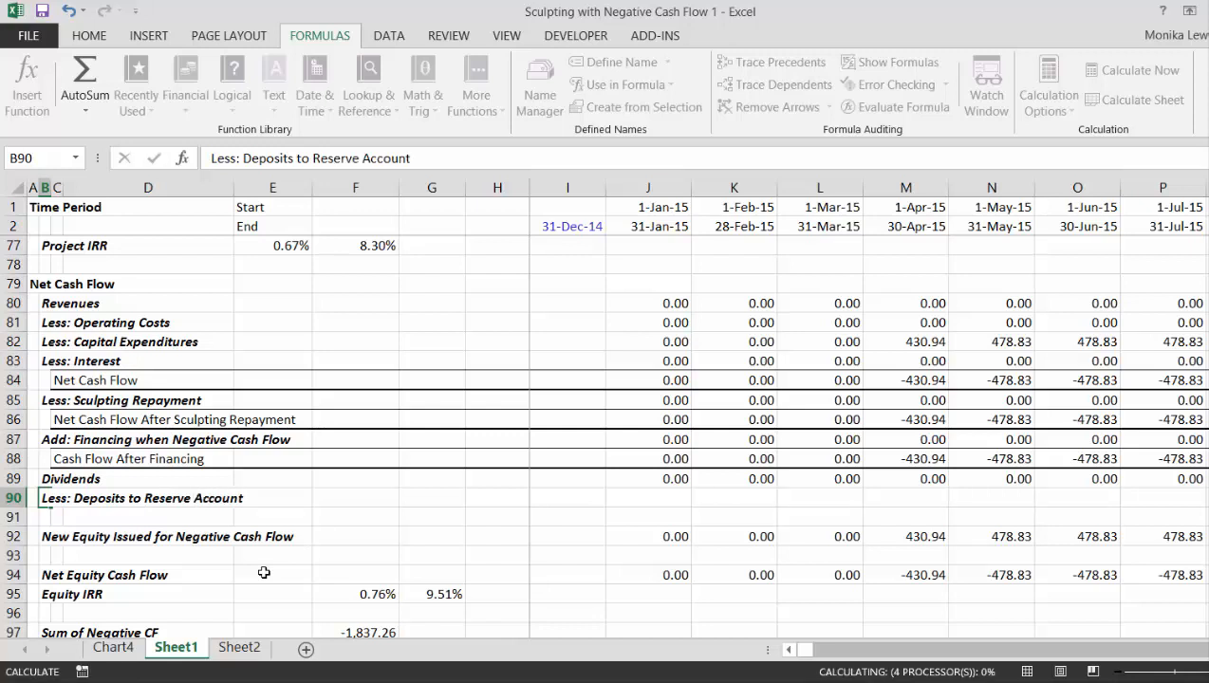
- Label the row beneath the reserve deposits in B91 as Add: Withdrawls from Account for Negative CF
key(Down)
key(Down)
key(Up)
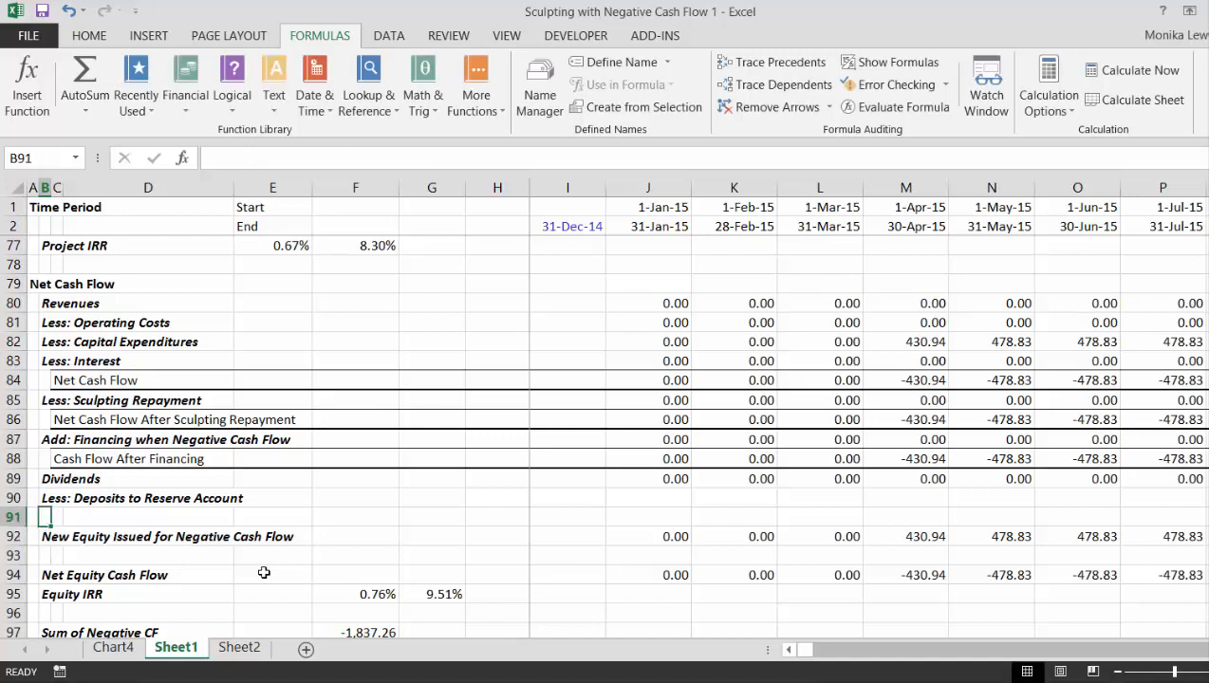
text(A)
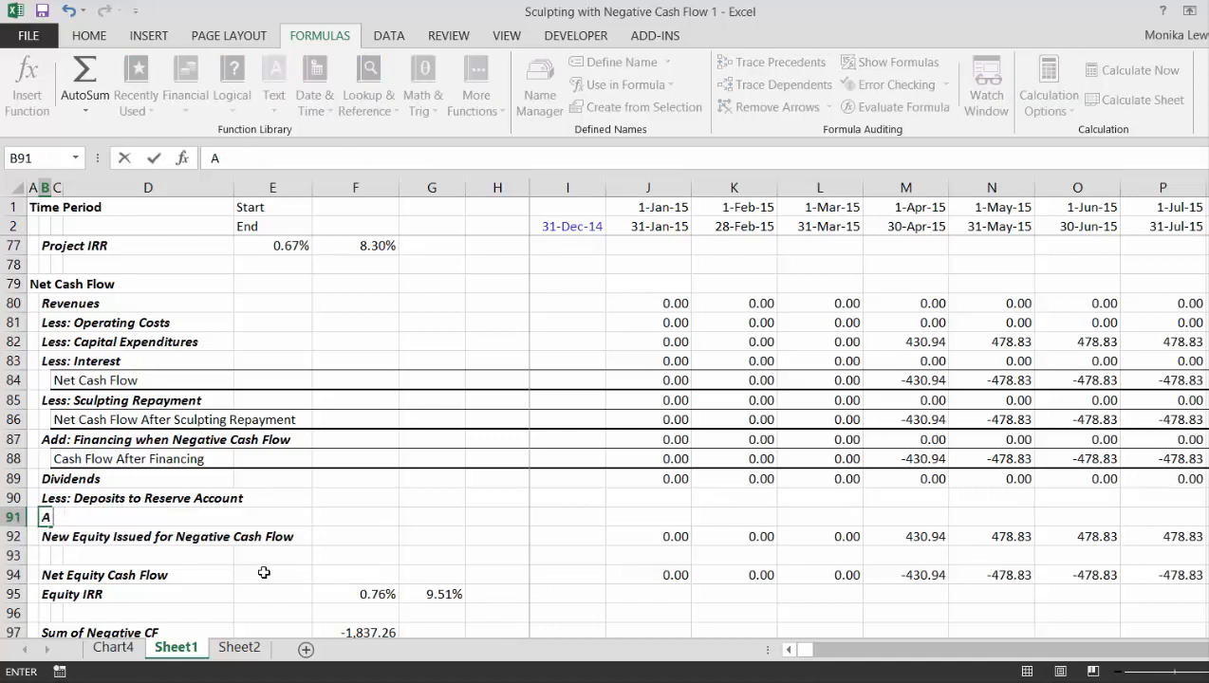
text(sdd)
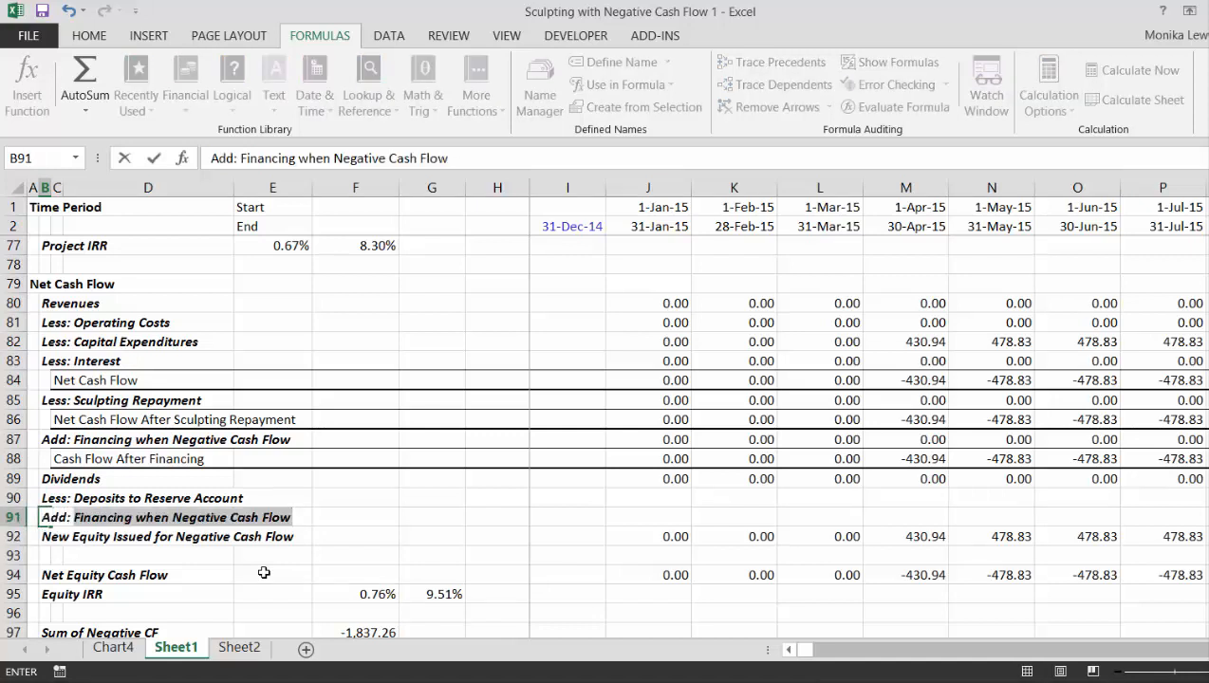
text(: Withdrawls)
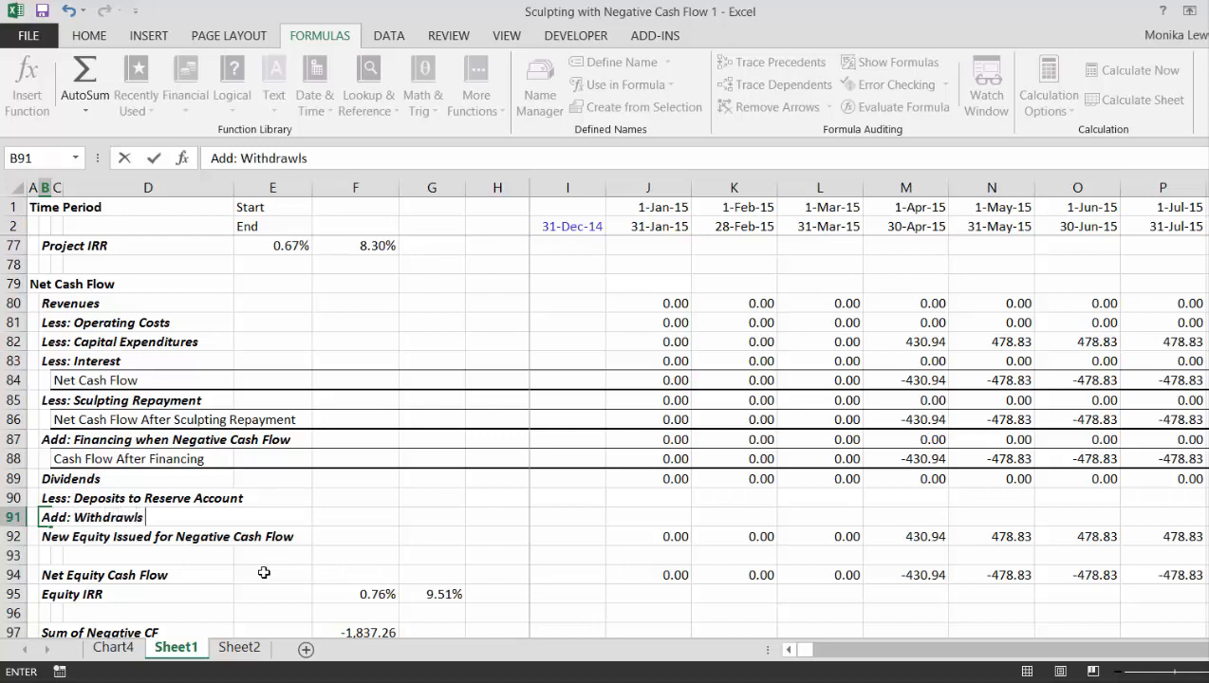
text( from Accou)
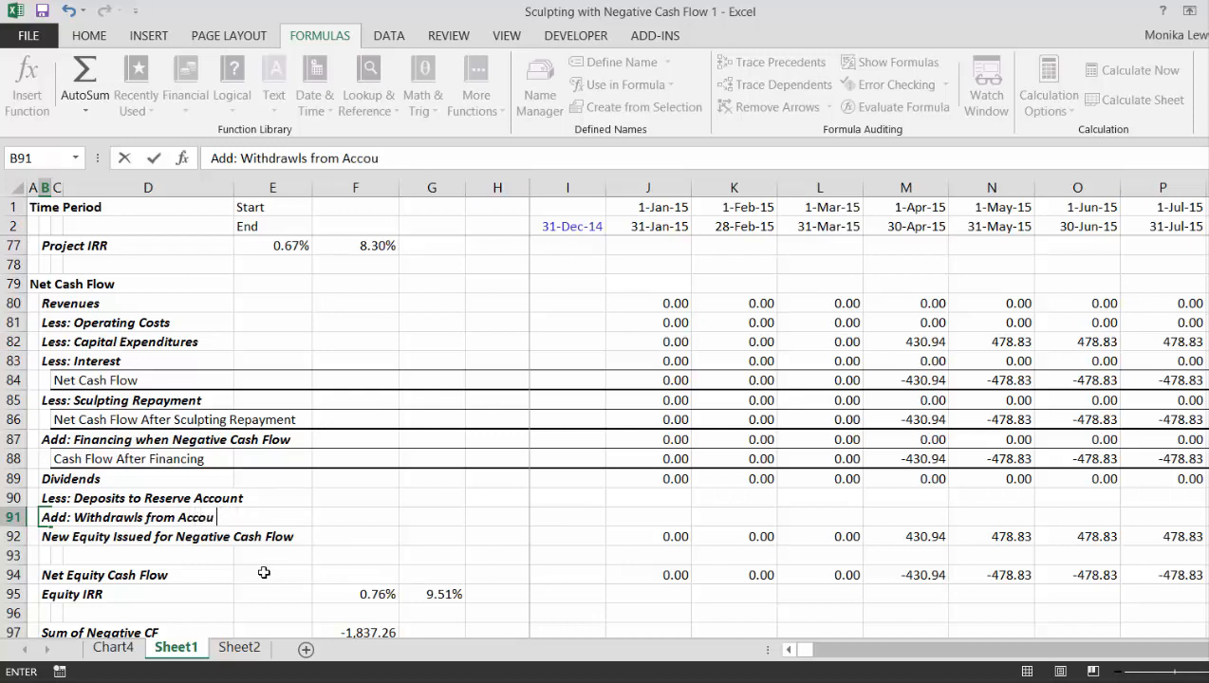
text(nt for Negative CF)
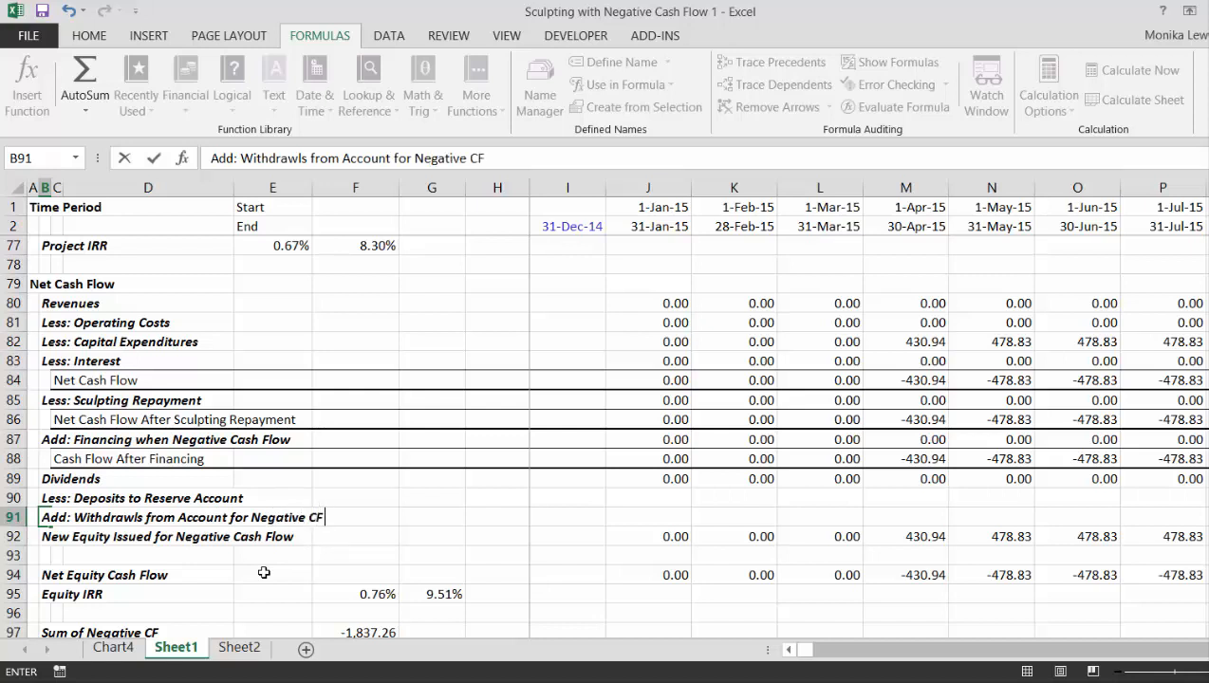
key(Return)
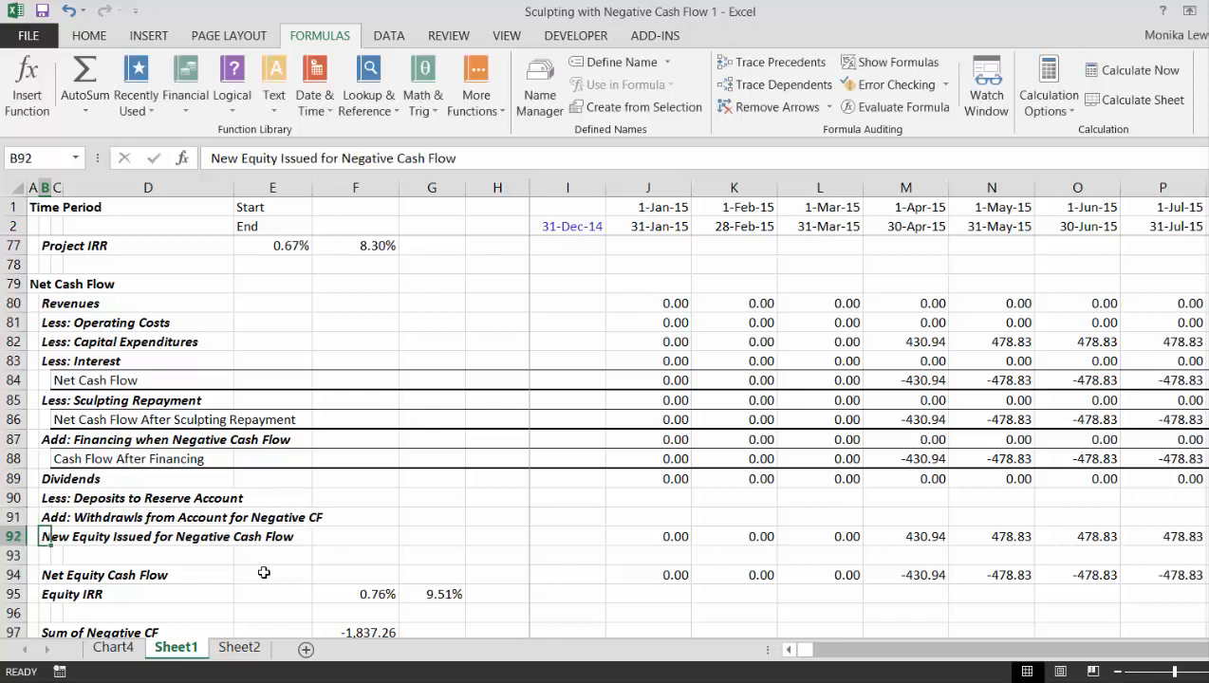
- Link the first-period reserve deposit in J90 to the reserve account's Add: Funded Reserve row with =J138
key(Up)
key(Up)
key(Right)
key(Right)
key(Right)
key(Right)
key(Right)
key(Right)
key(Right)
key(Right)
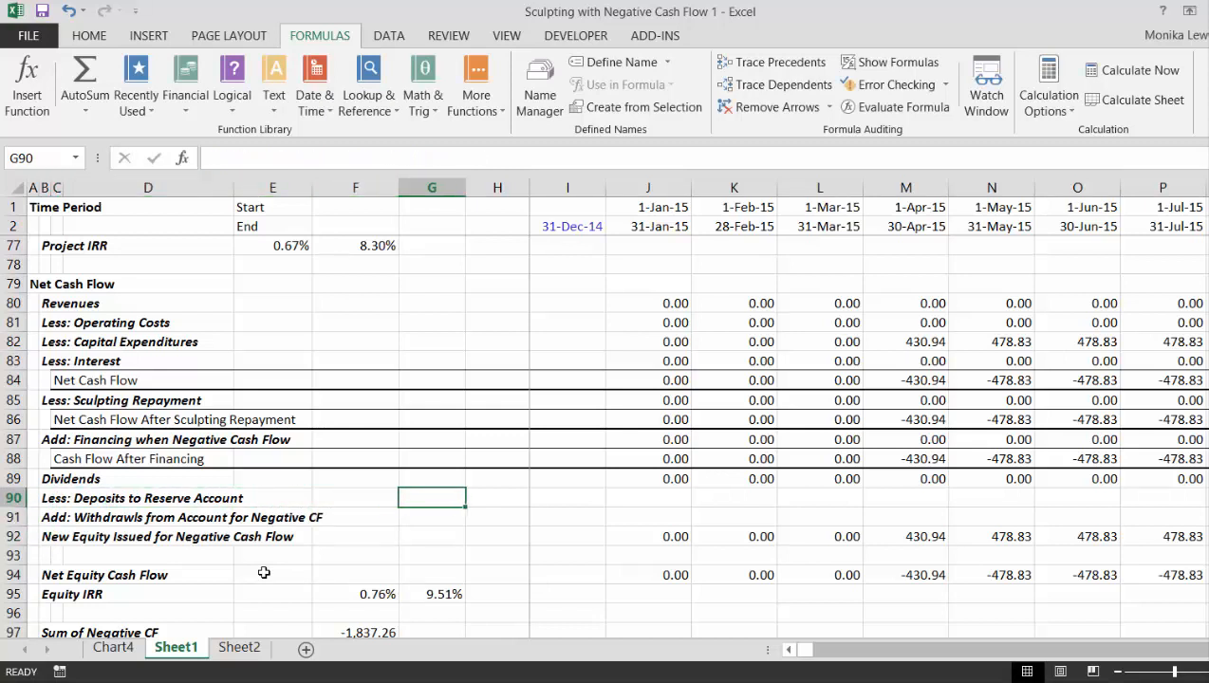
text(=)
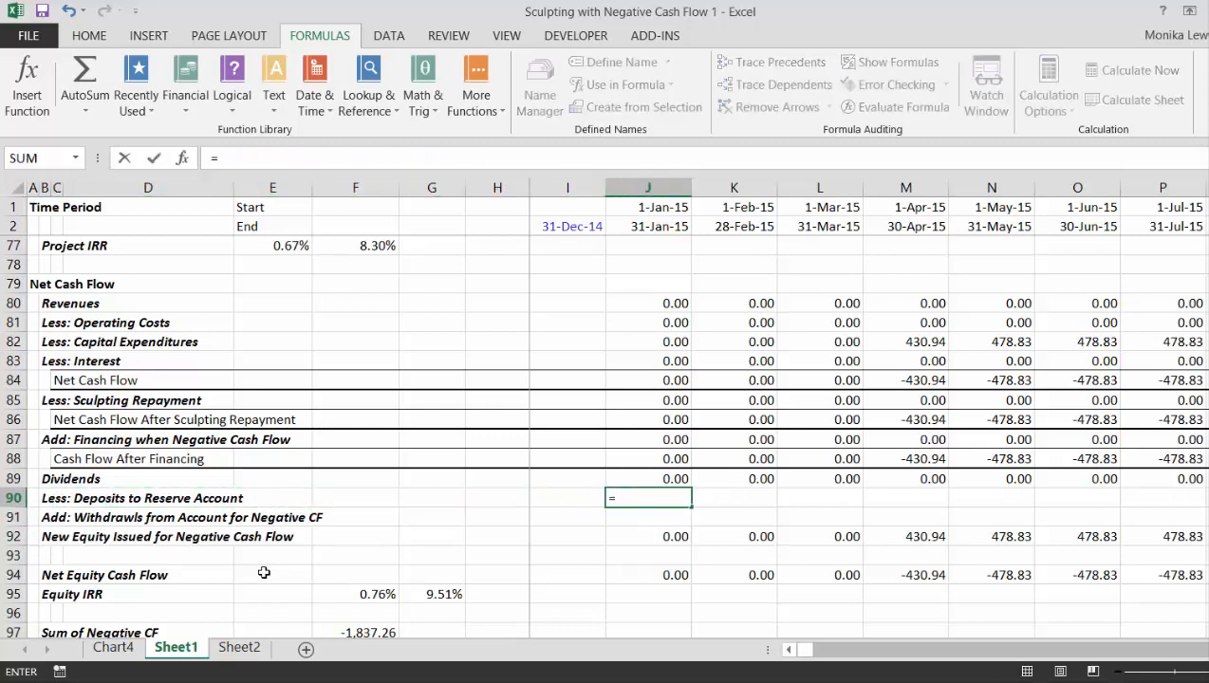
key(Down)
key(Down)
key(Down)
key(Down)
key(Down)
key(Down)
key(Down)
key(Down)
key(Down)
key(Down)
key(Down)
key(Down)
key(Down)
key(Down)
key(Down)
key(Down)
key(Down)
key(Down)
key(Down)
key(Down)
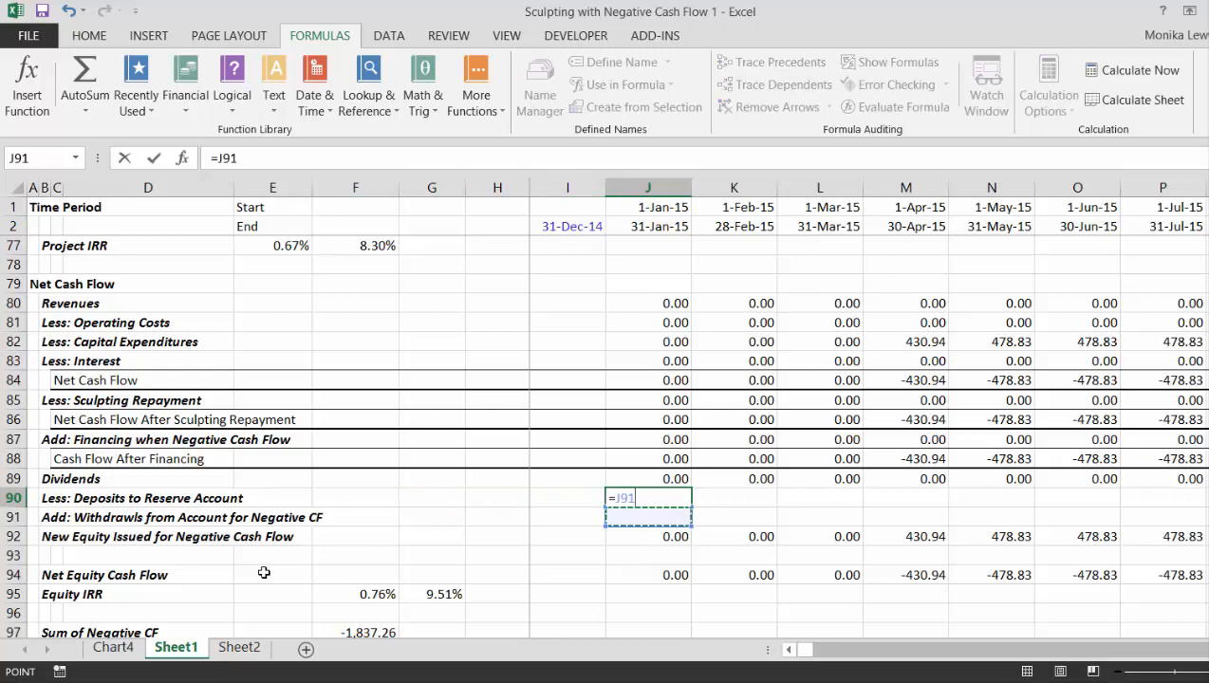
key(Down)
key(Down)
key(Down)
key(Down)
key(Down)
key(Down)
key(Down)
key(Down)
key(Down)
key(Down)
key(Down)
key(Down)
key(Down)
key(Down)
key(Down)
key(Down)
key(Down)
key(Down)
key(Down)
key(Down)
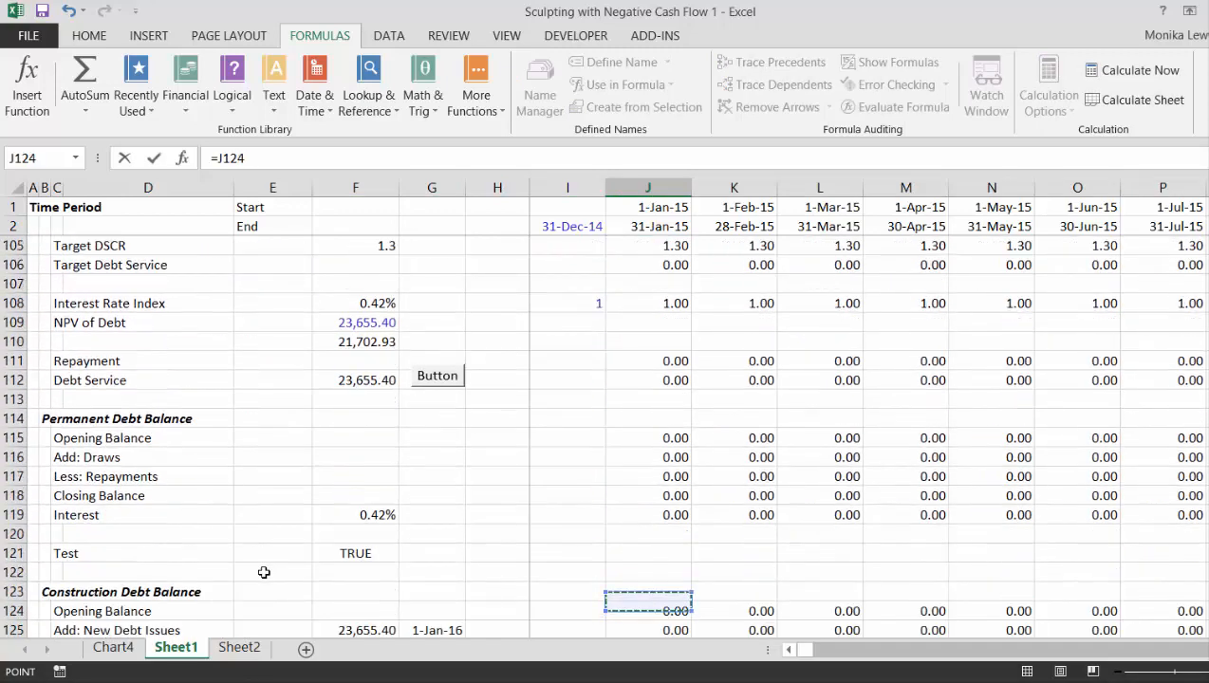
key(Up)
key(Up)
key(Up)
key(Up)
key(Up)
key(Up)
key(Up)
key(Up)
key(Up)
key(Up)
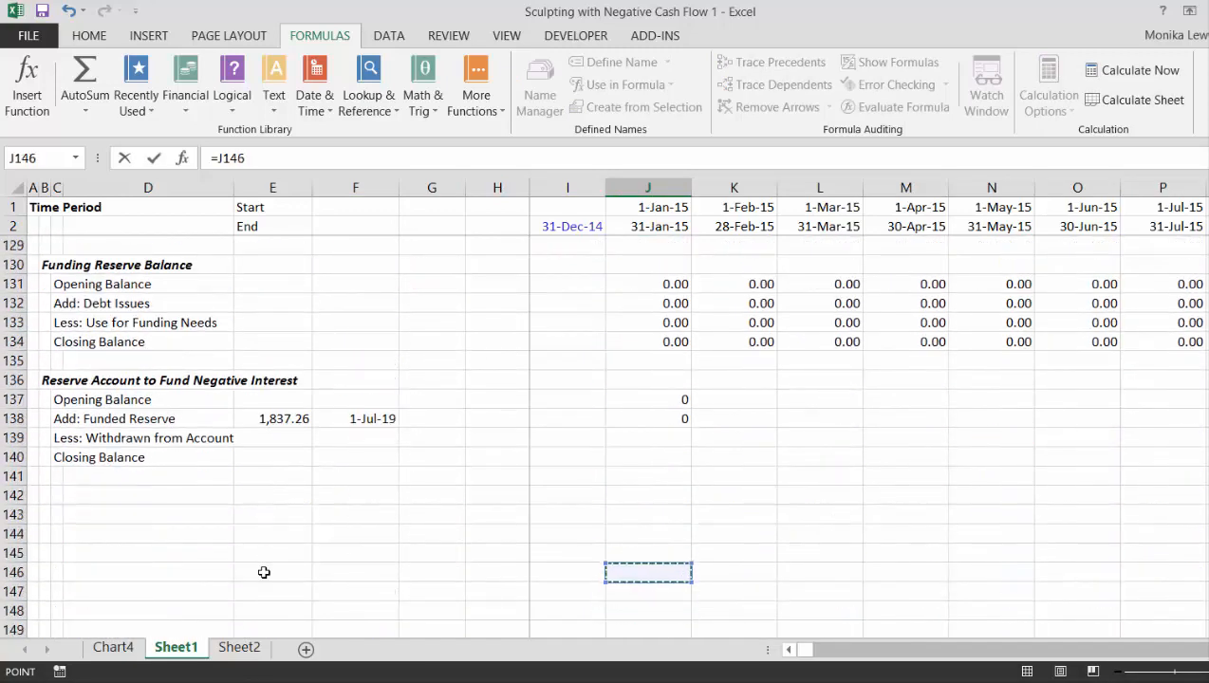
key(Escape)
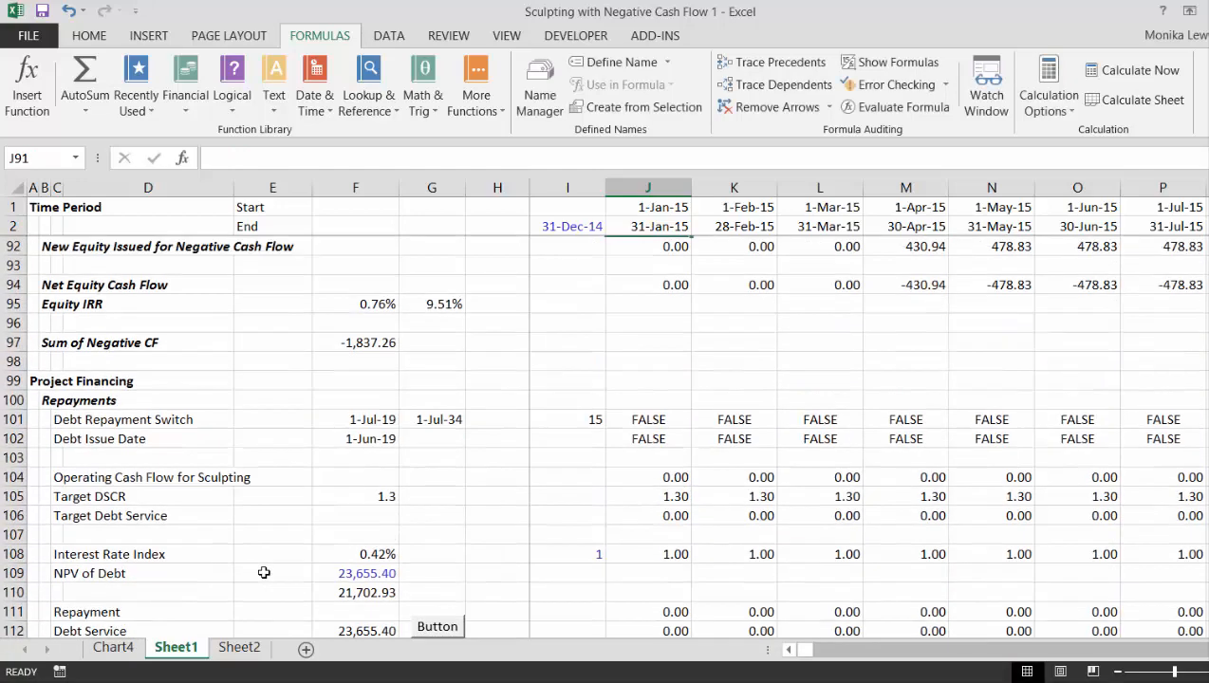
- Enter =MAX(-J88,0) in J91 so withdrawals cover only negative Cash Flow After Financing
key(Down)
key(Down)
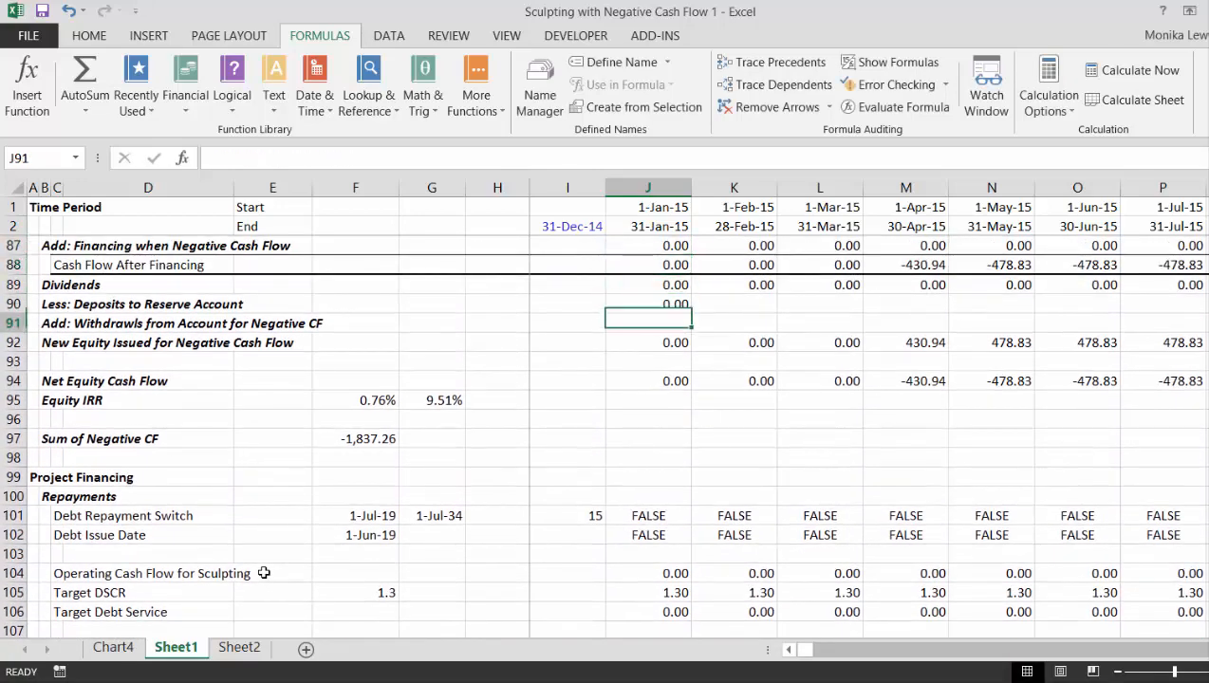
key(Down)
key(Down)
key(Up)
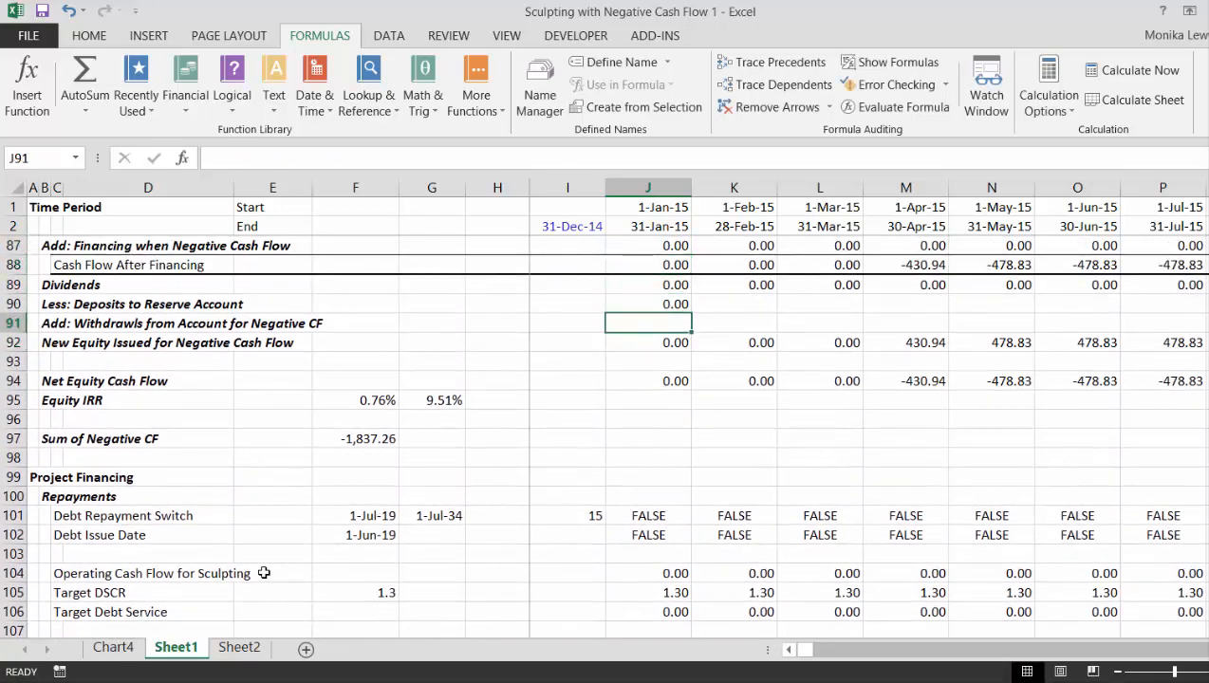
text(=)
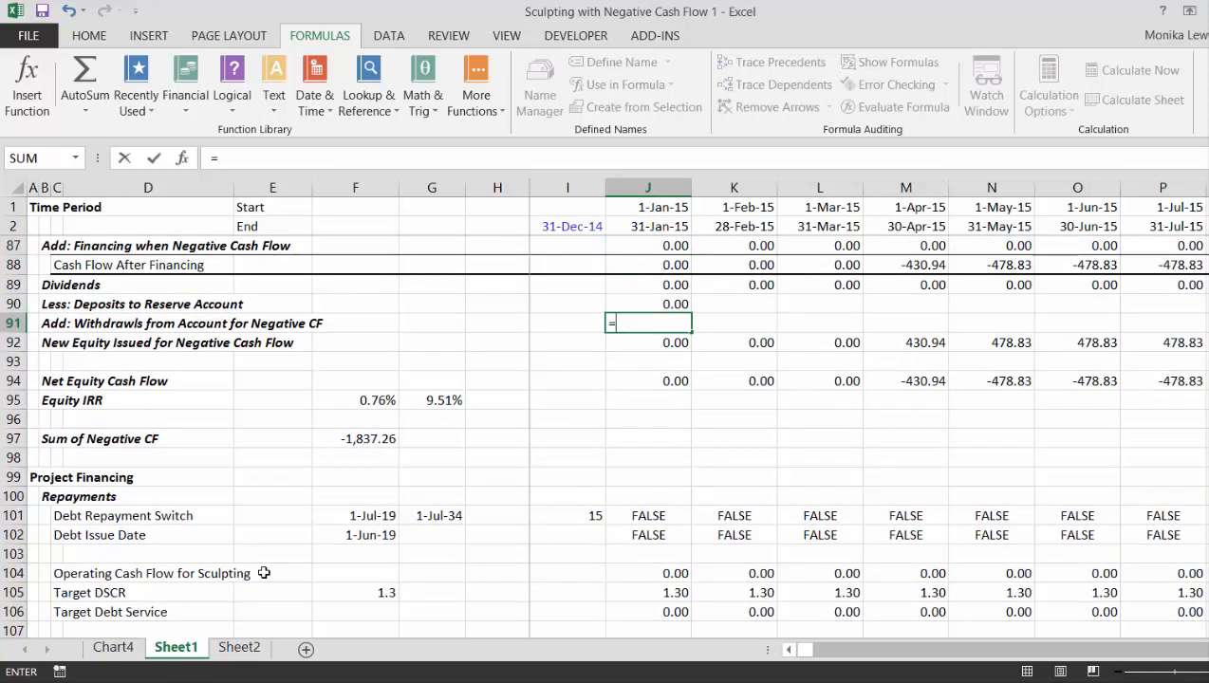
text(m)
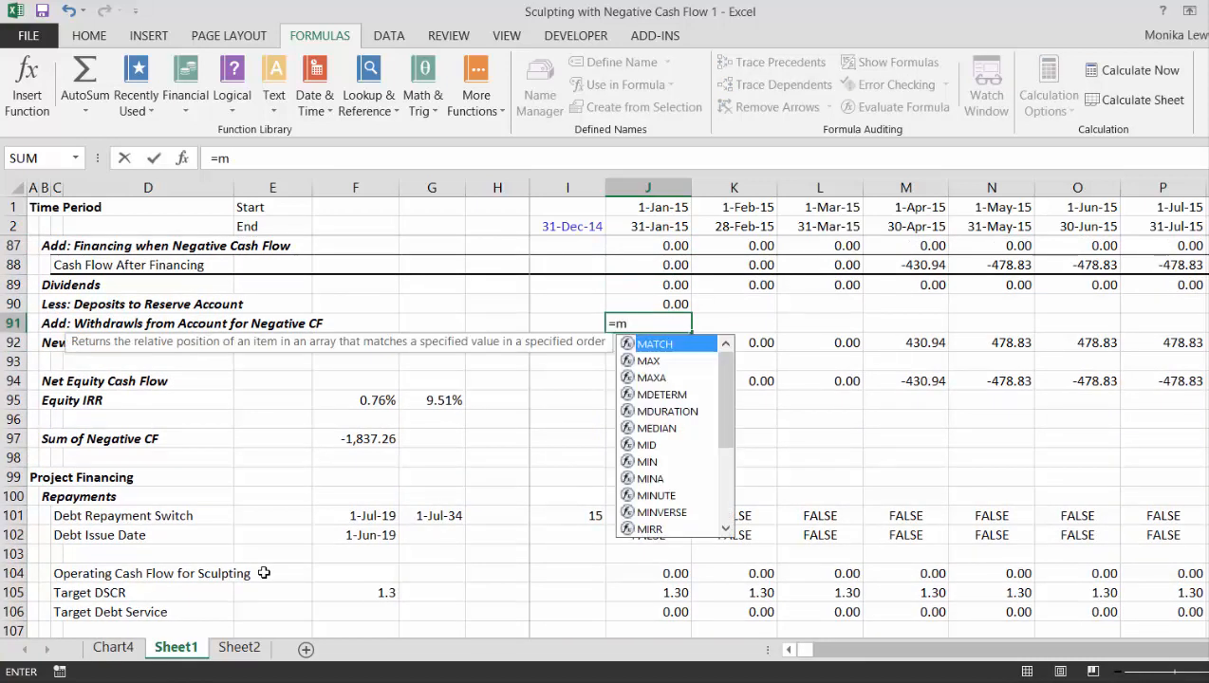
text(ax)
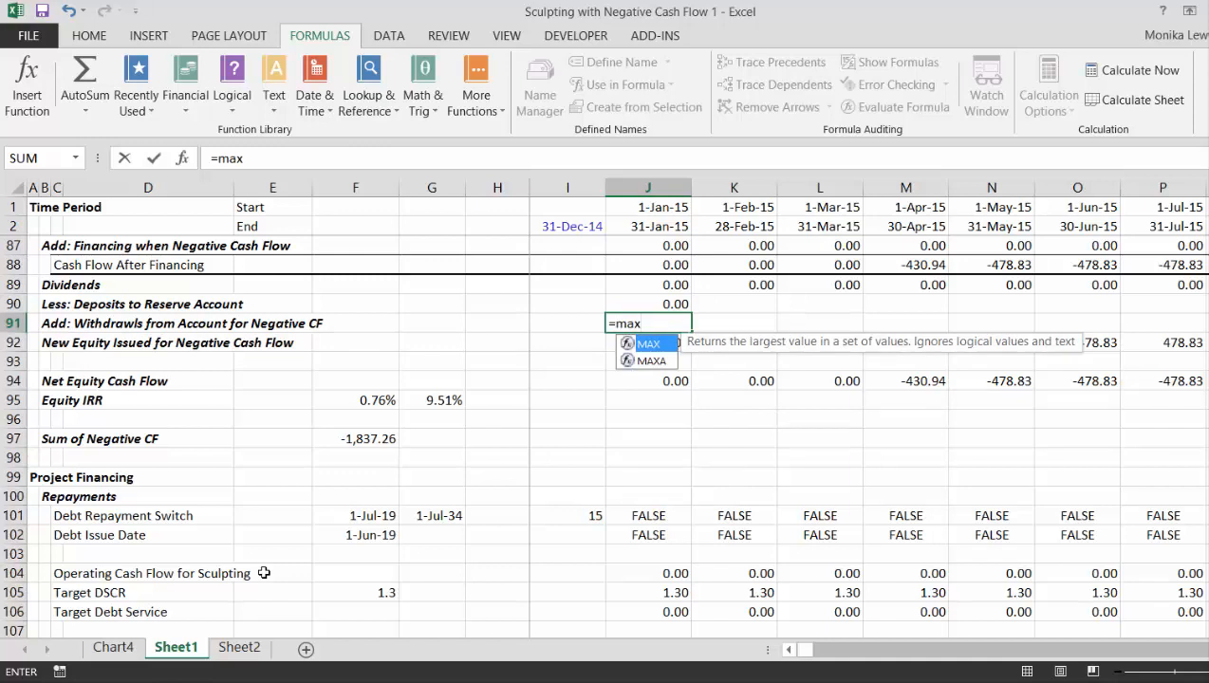
text((-)
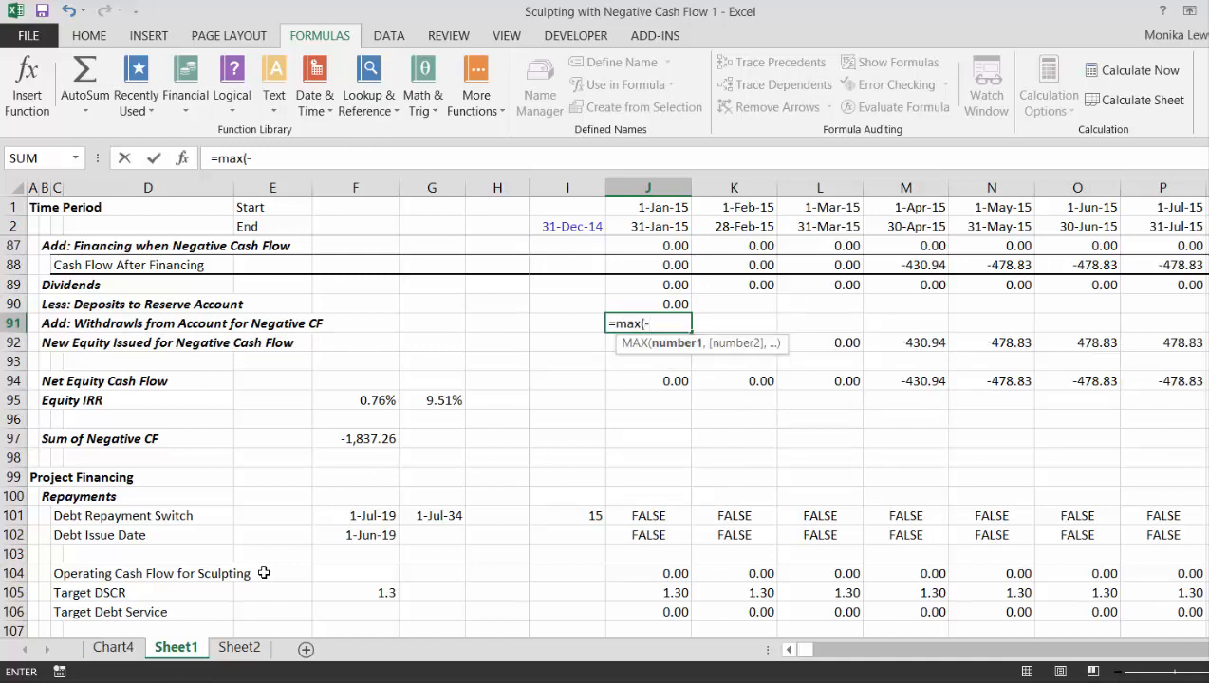
key(Up)
key(Up)
key(Up)
text(,0)
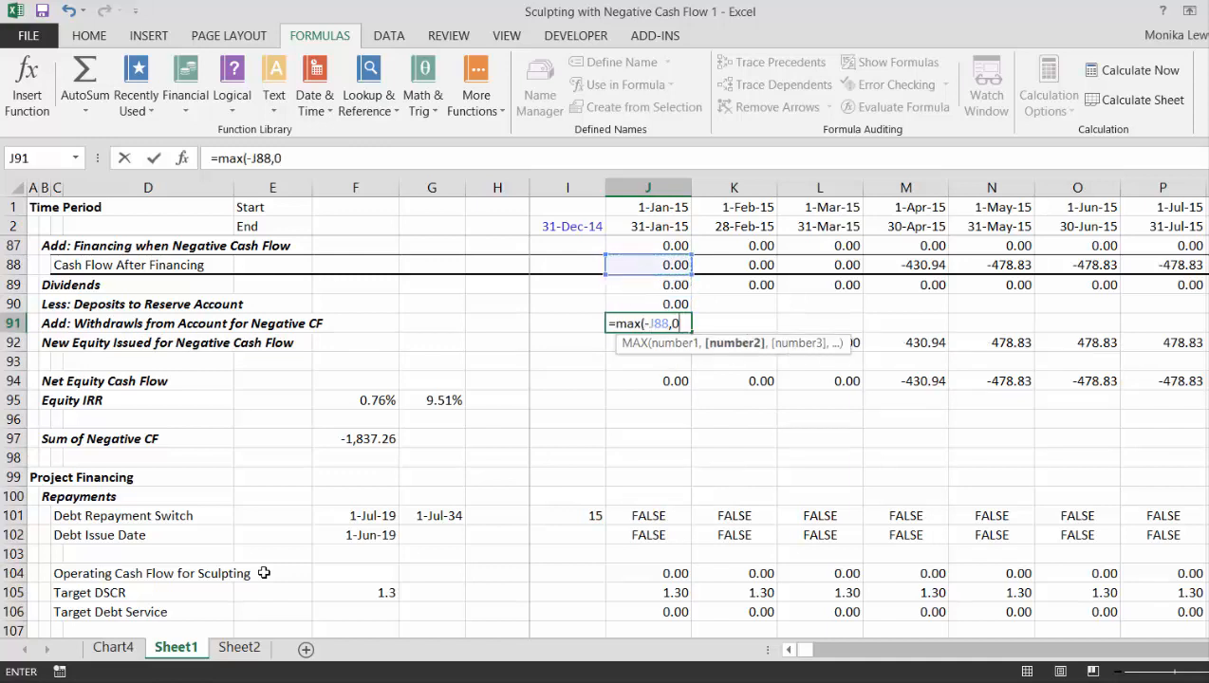
key(Return)
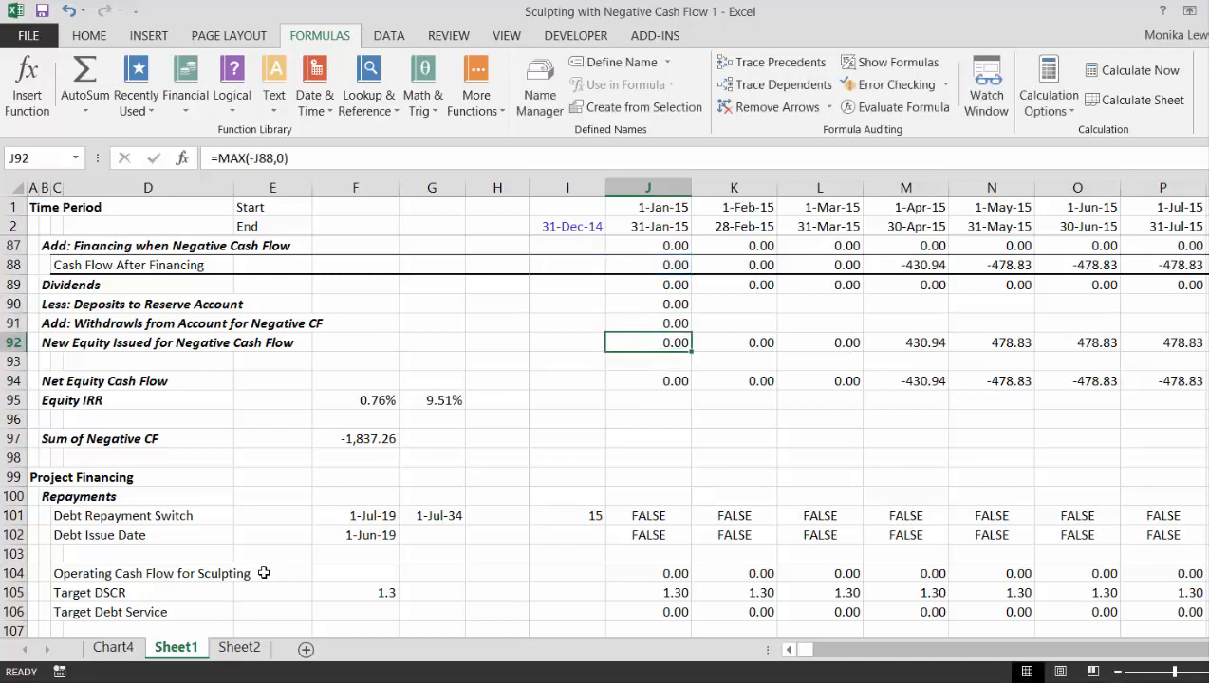
- Multiply the withdrawal formula in J91 by the Debt Repayment Switch in J101
key(Up)
key(F2)
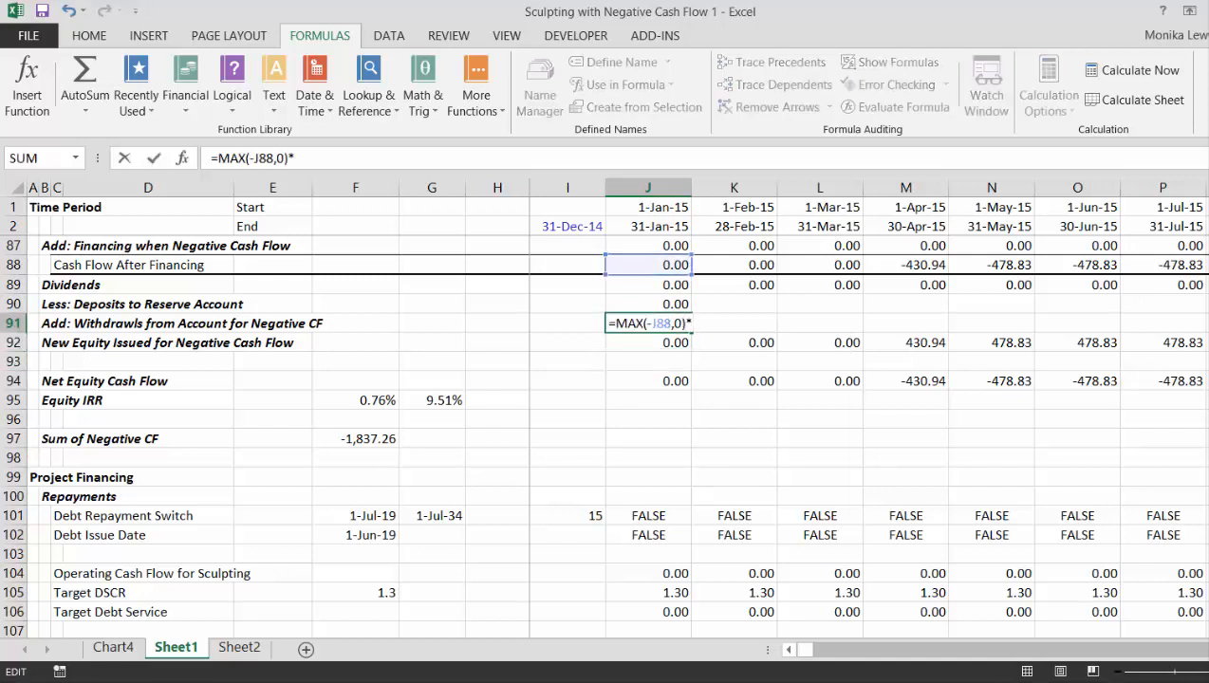
click(675, 521)
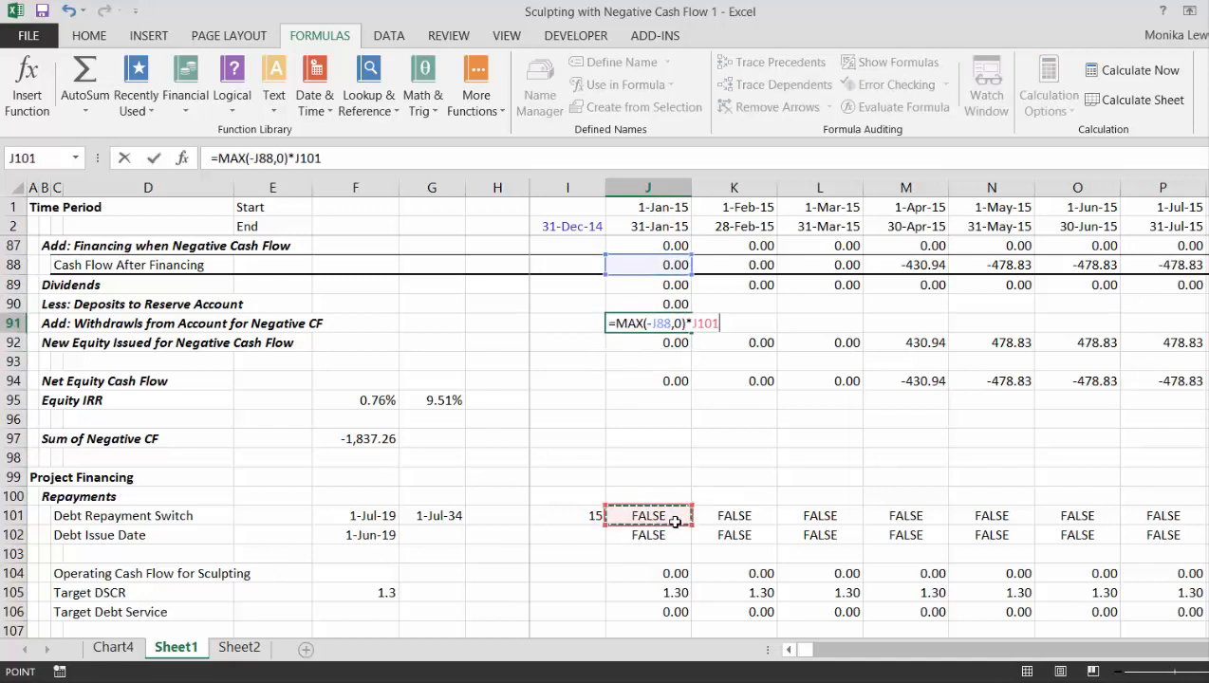
key(Return)
key(Up)
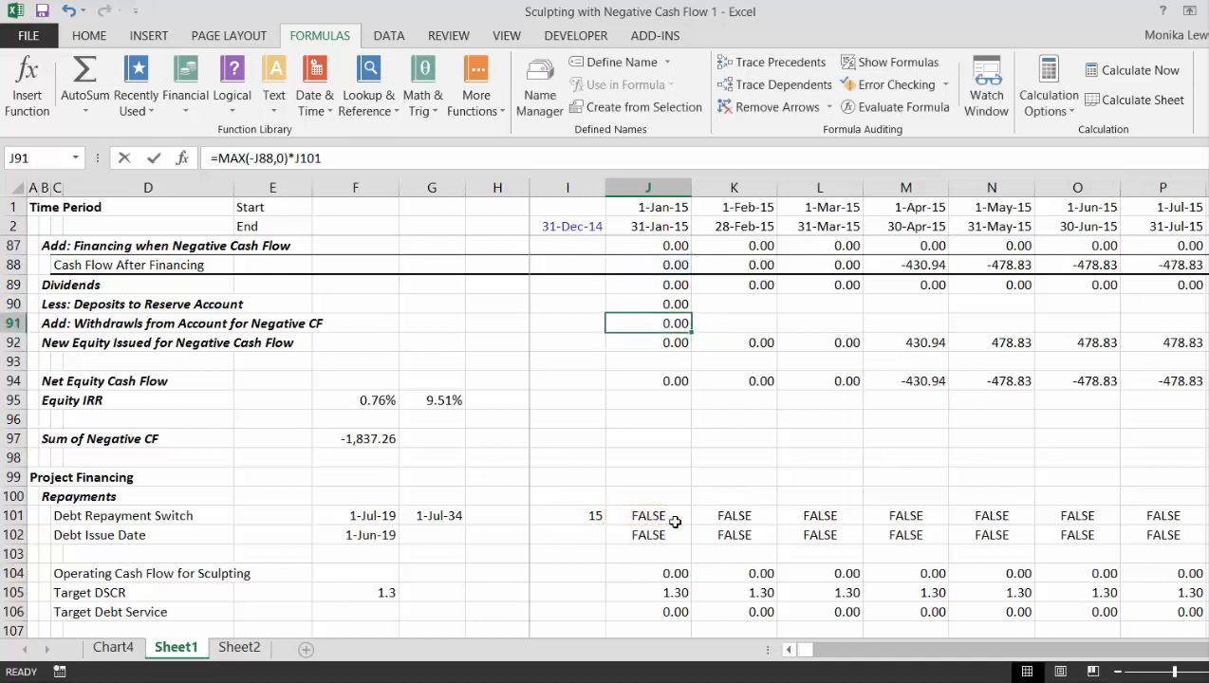
- Cap the J91 withdrawal at the reserve account's Opening Balance, making the formula =MIN(J137,MAX(-J88,0)*J101)
key(F2)
key(Left)
key(Left)
key(Left)
key(Left)
key(Left)
key(Left)
key(Left)
key(Left)
key(Left)
key(Left)
key(Left)
key(Left)
key(Left)
key(Left)
key(Left)
key(Left)
key(Left)
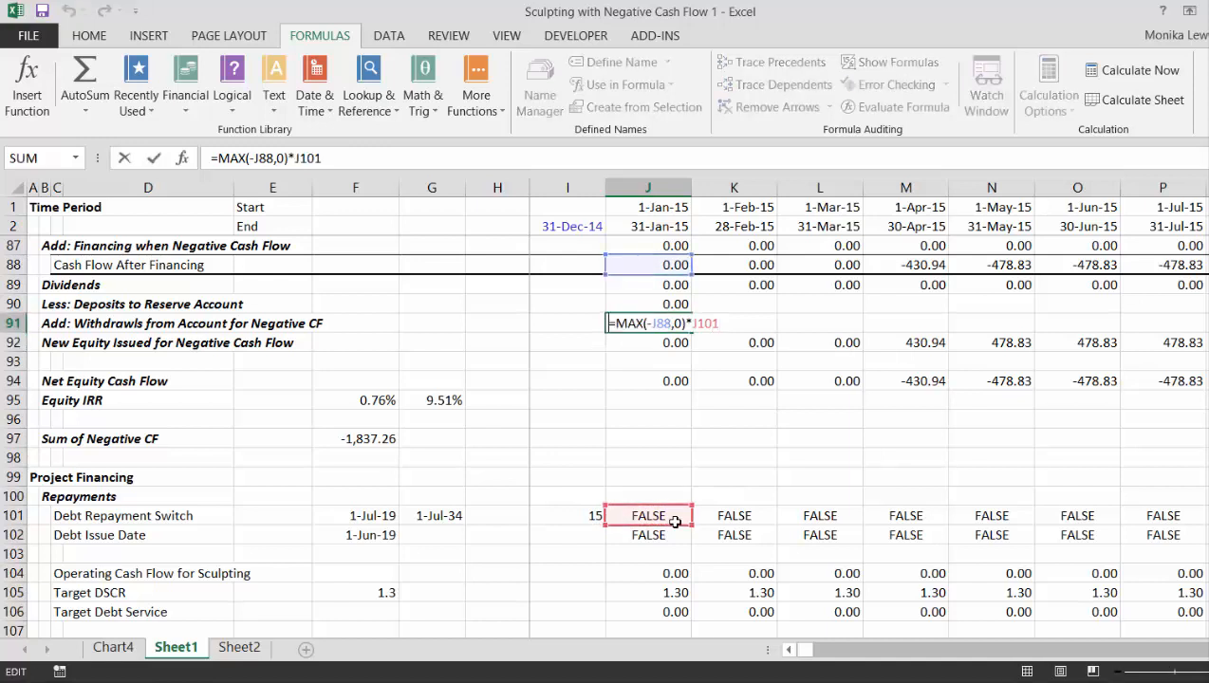
text(min()
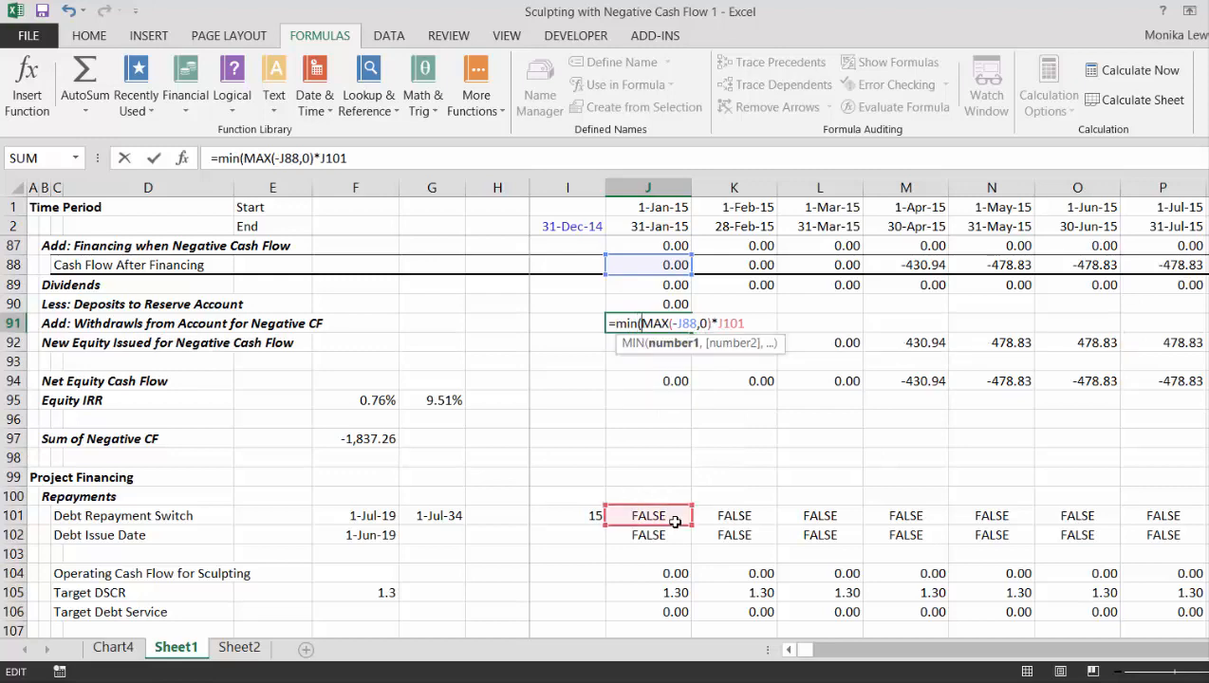
click(663, 598)
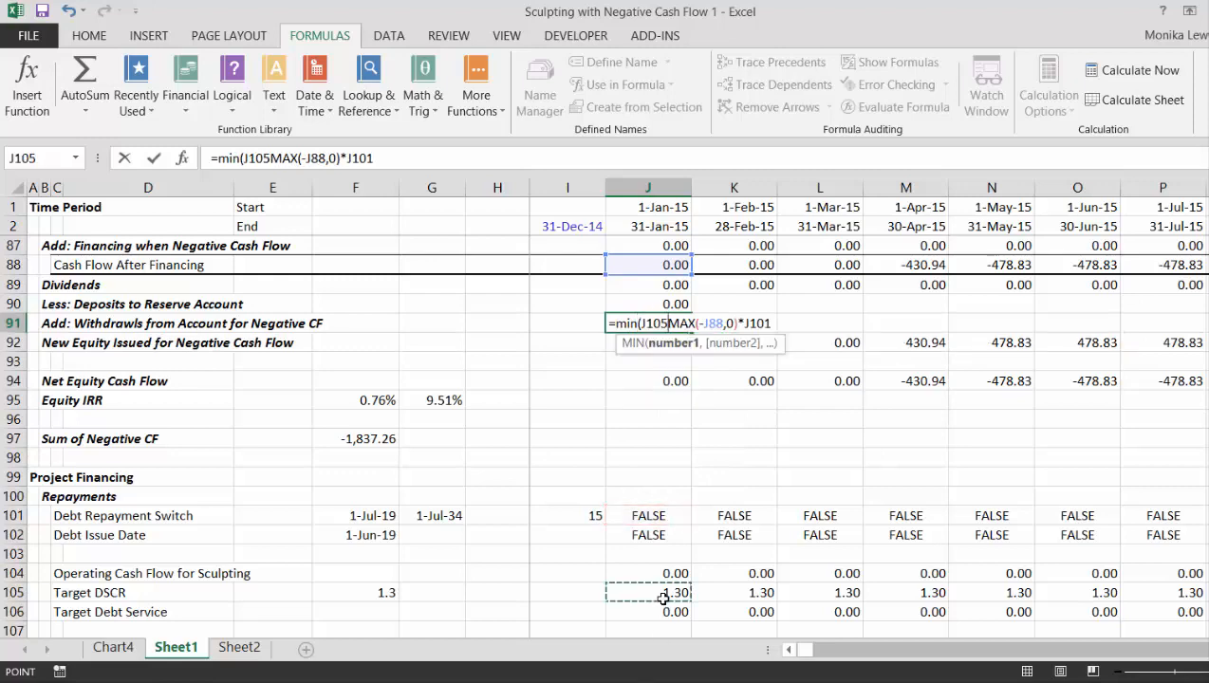
key(Down)
key(Down)
key(Down)
key(Down)
key(Down)
key(Down)
key(Down)
key(Down)
key(Down)
key(Down)
key(Down)
key(Down)
key(Down)
key(Down)
key(Down)
key(Down)
key(Down)
key(Down)
key(Down)
key(Down)
key(Down)
key(Down)
key(Down)
key(Down)
key(Down)
key(Down)
key(Down)
key(Down)
key(Down)
key(Down)
key(Down)
key(Down)
key(Down)
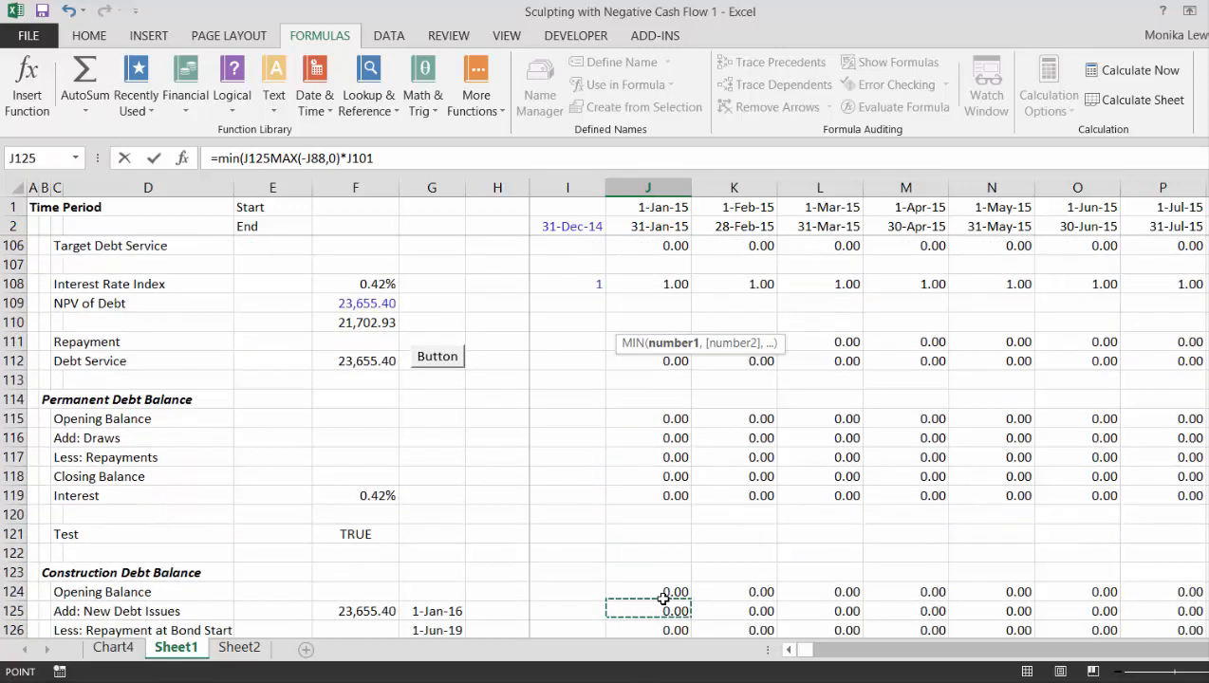
key(Up)
key(Up)
key(Up)
key(Up)
key(Up)
key(Up)
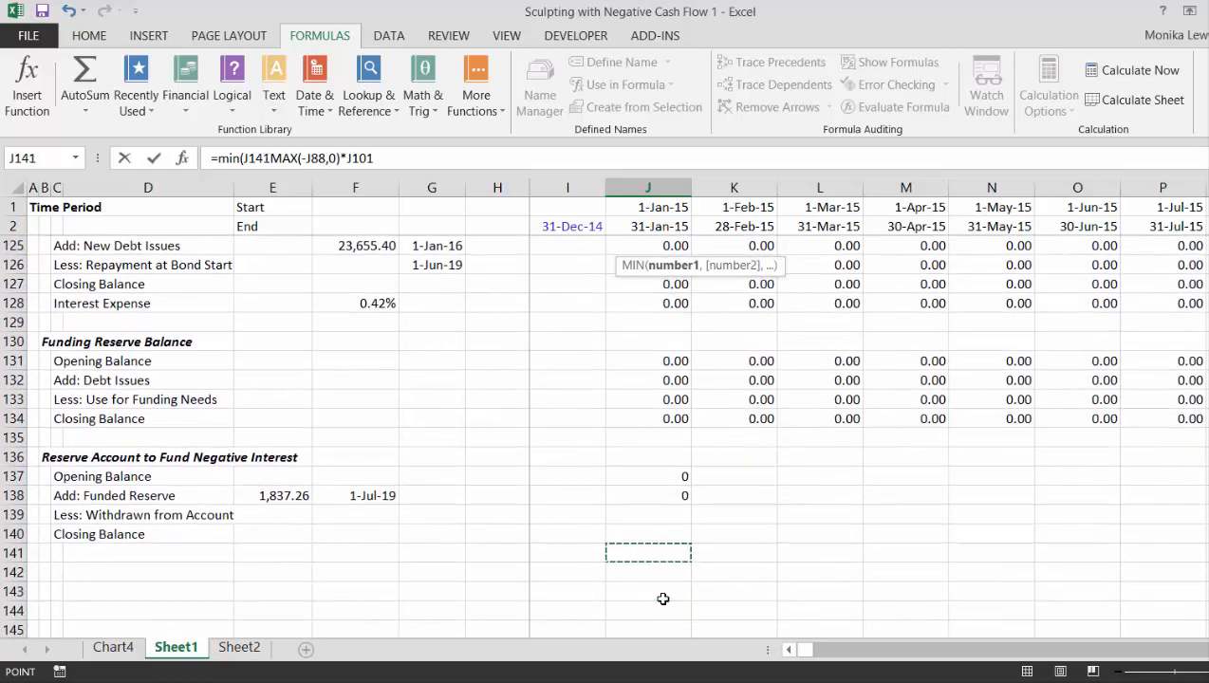
text(,)
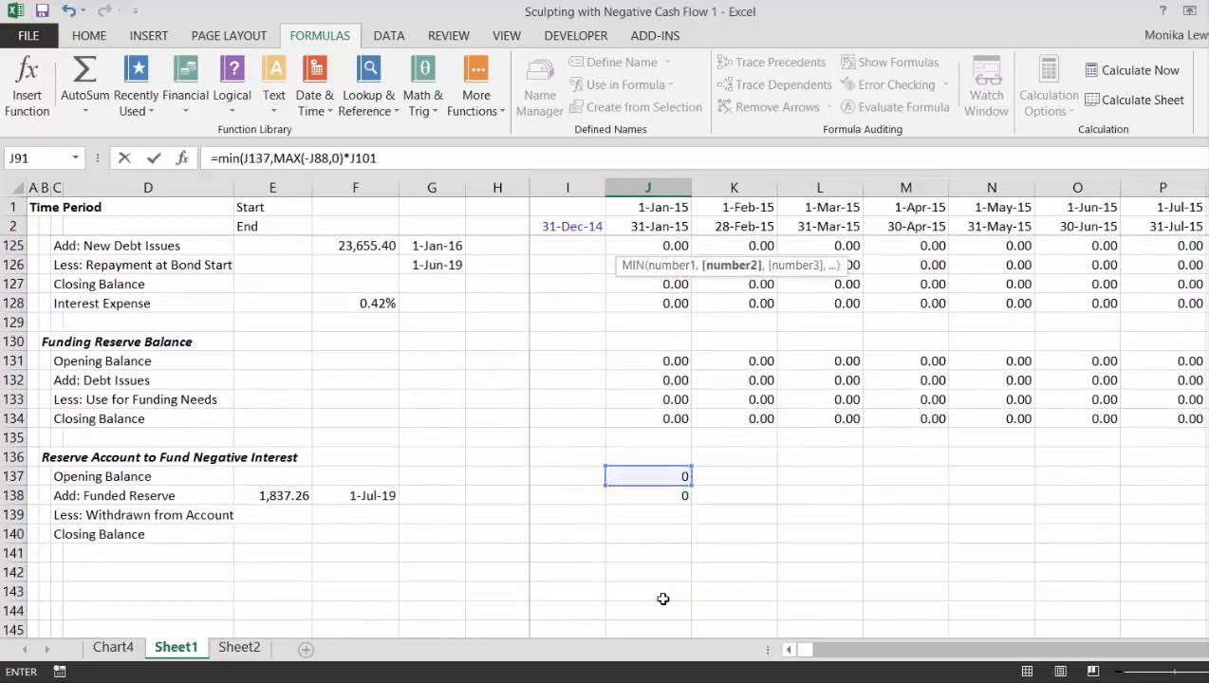
key(Return)
key(Return)
- Copy the deposit and withdrawal formulas in J90:J91 across all remaining periods
key(Up)
key(Up)
key(Up)
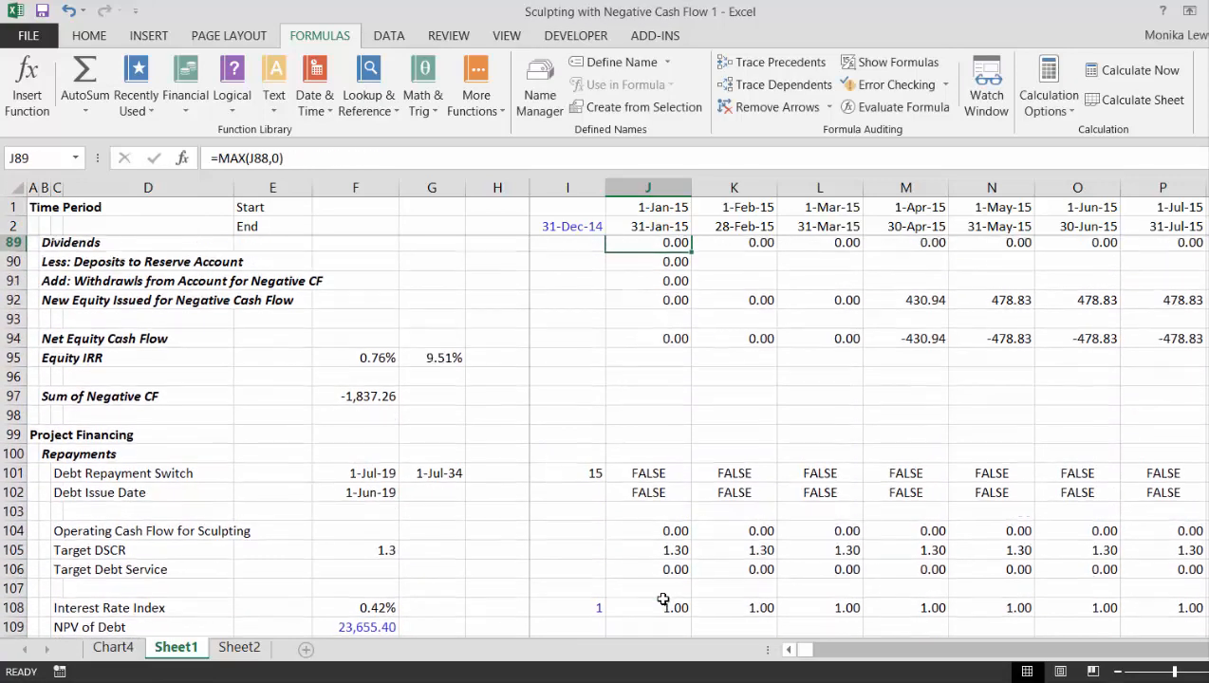
key(Up)
key(Up)
key(Down)
key(Down)
key(Down)
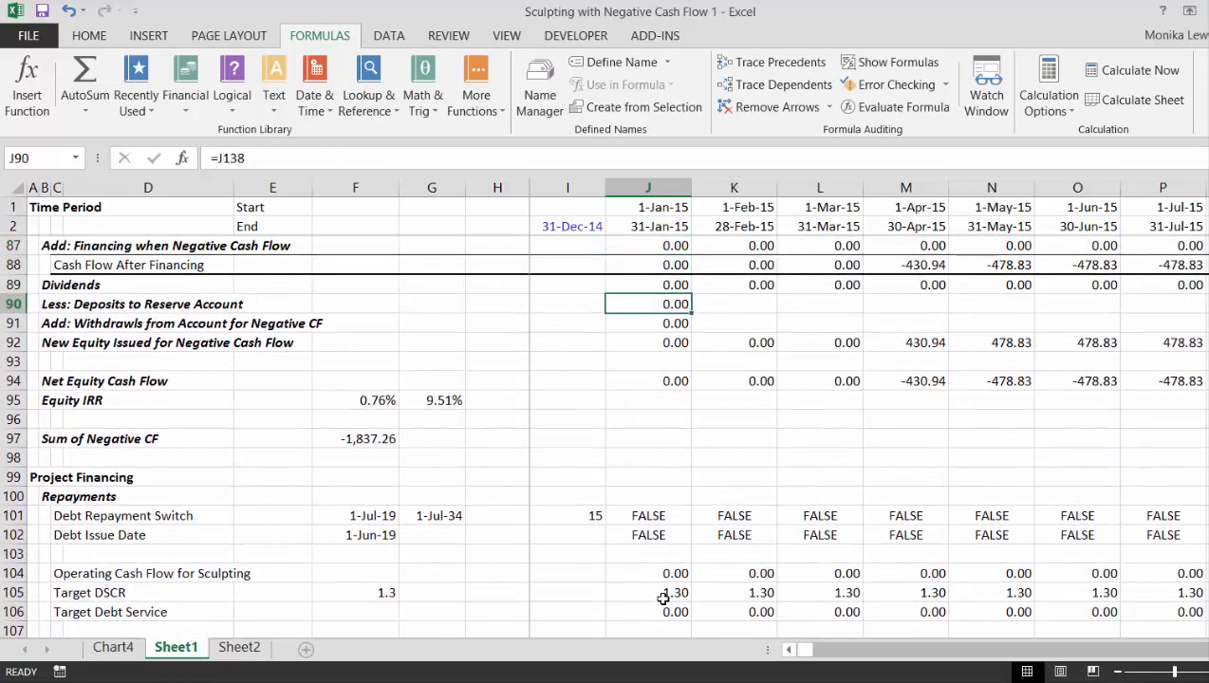
key(shift+Down)
key(ctrl+shift+r)
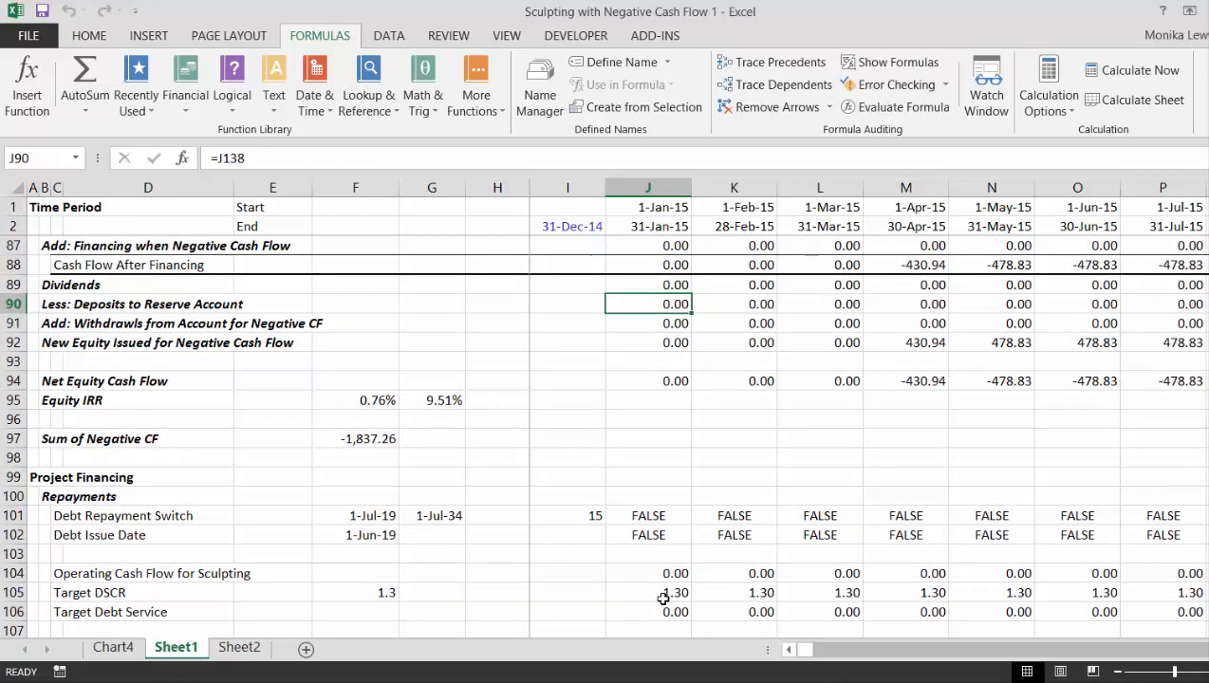
key(Down)
key(Left)
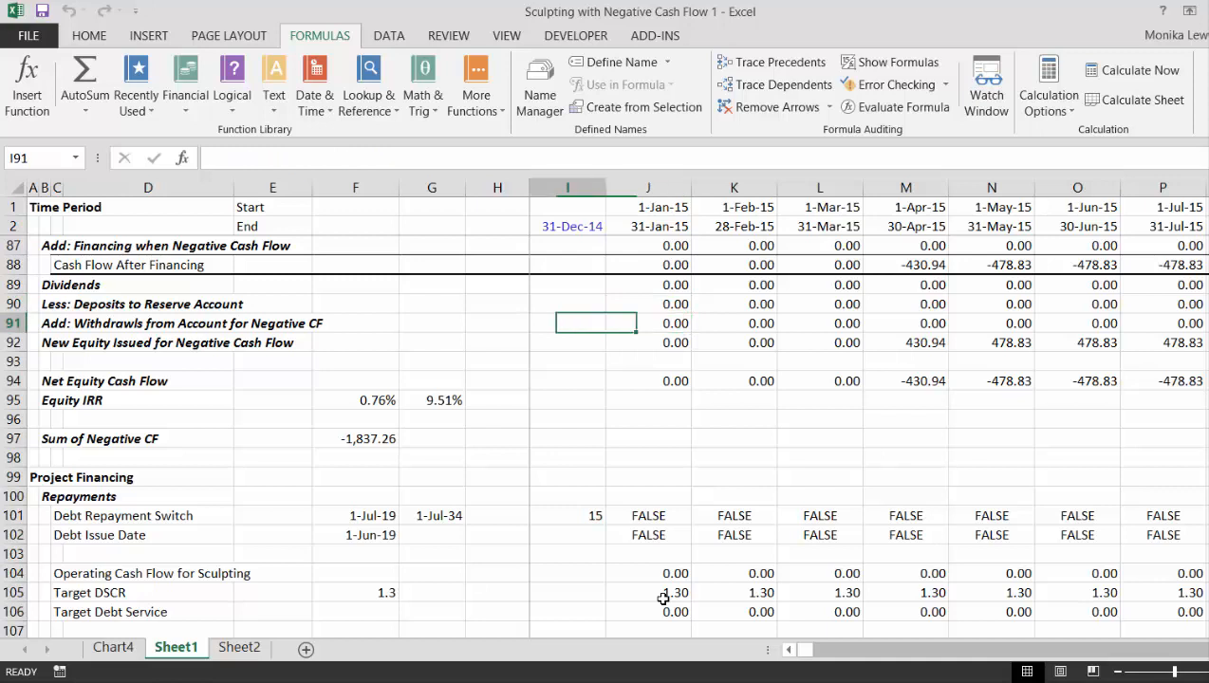
key(Left)
key(Down)
key(Left)
key(Up)
- Examine the dividend, deposit and withdrawal rows across the periods from 2015 through 2022
key(Up)
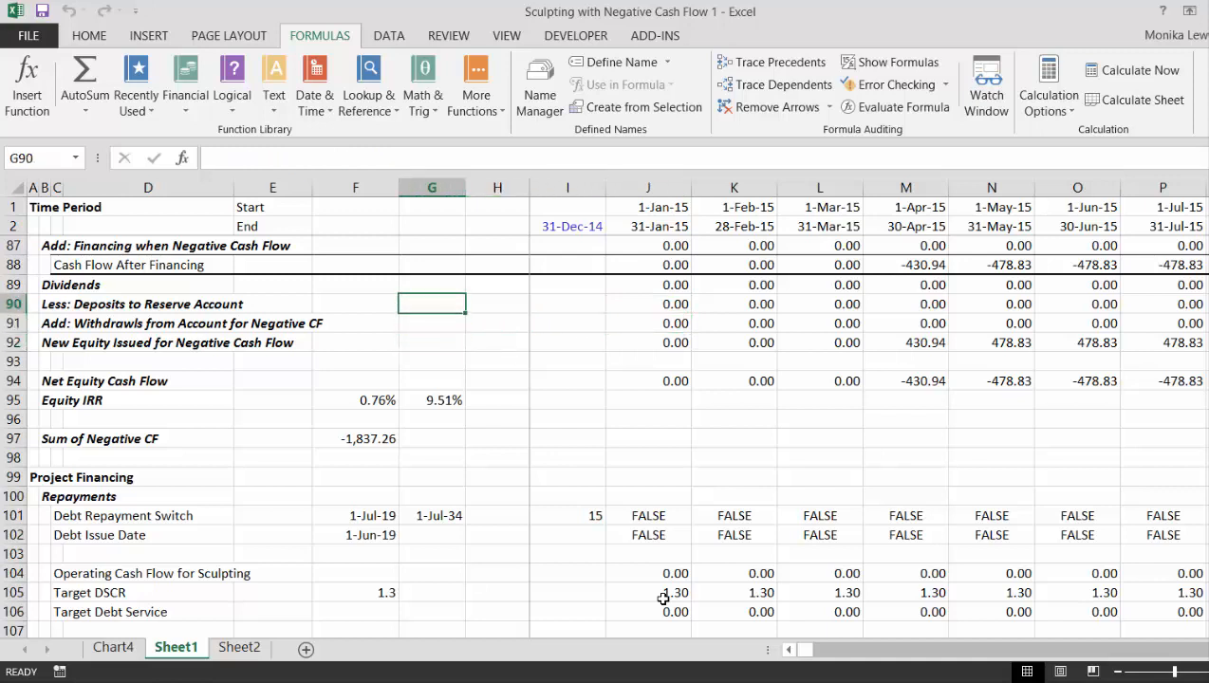
key(Up)
key(Left)
key(Left)
key(Left)
key(Left)
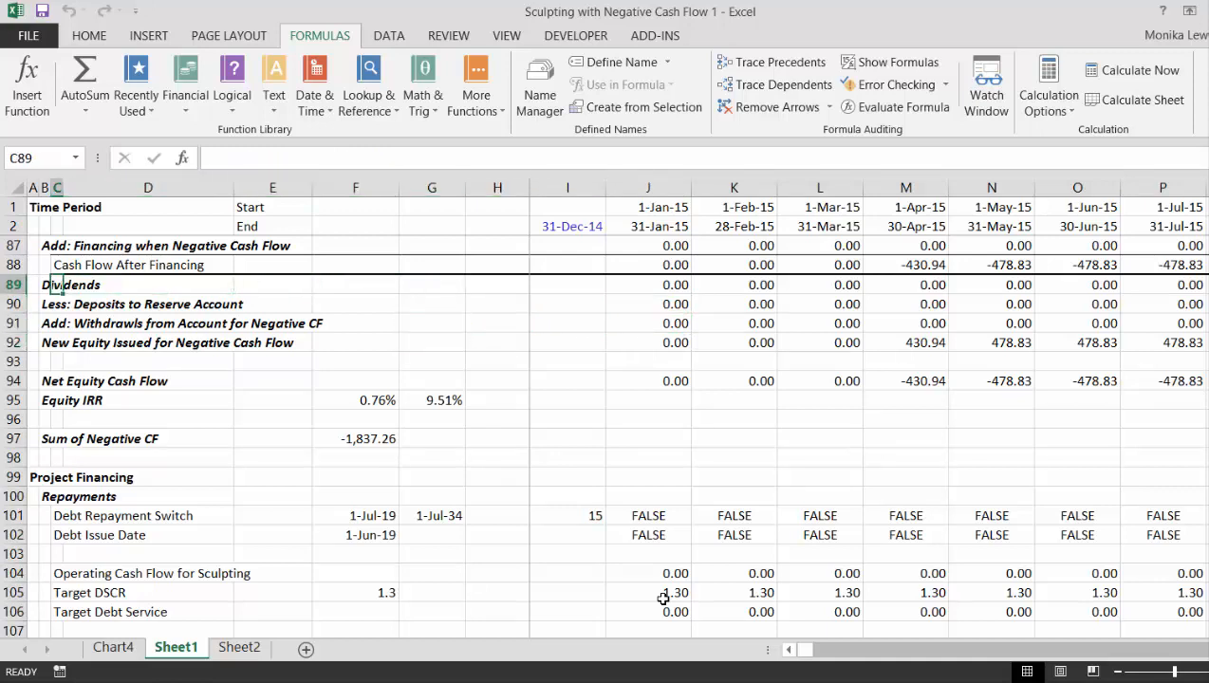
key(Right)
key(Right)
key(Right)
key(Right)
key(Right)
key(Right)
key(Right)
key(Right)
key(Right)
key(Right)
key(Right)
key(Right)
key(Right)
key(Right)
key(Right)
key(Right)
key(Right)
key(Right)
key(Right)
key(Right)
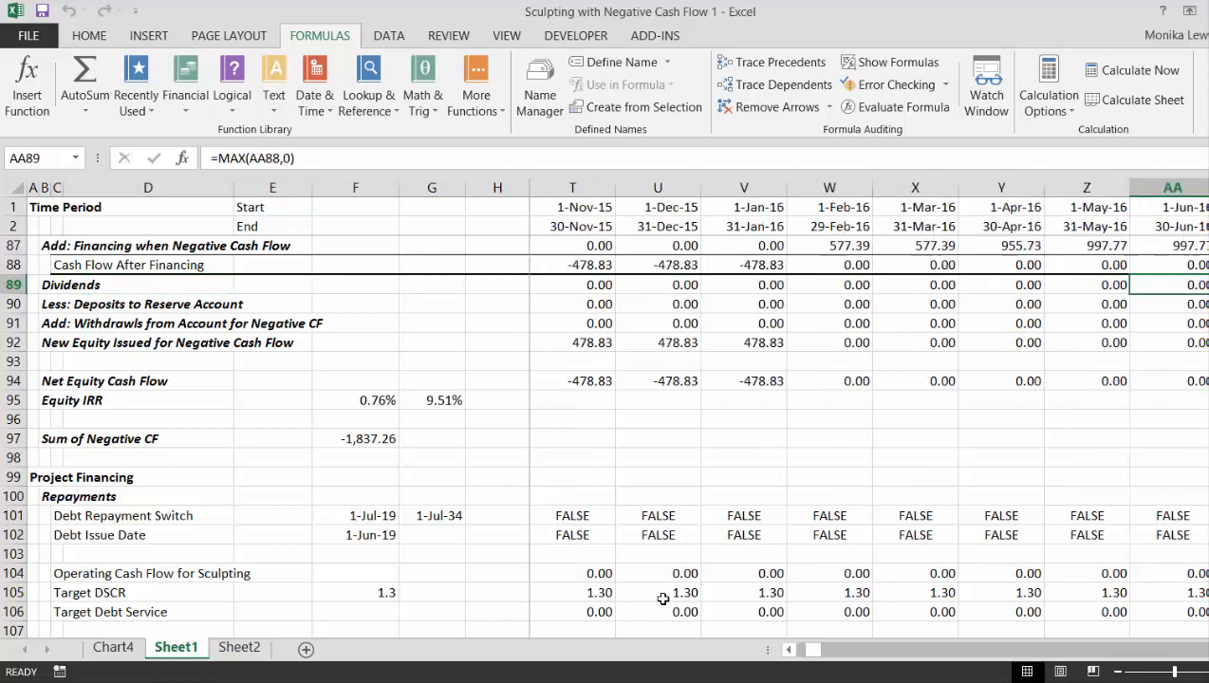
key(Right)
key(Right)
key(Right)
key(Right)
key(Right)
key(Right)
key(Right)
key(Right)
key(Right)
key(Right)
key(Right)
key(Right)
key(Right)
key(Right)
key(Right)
key(Right)
key(Right)
key(Right)
key(Right)
key(Right)
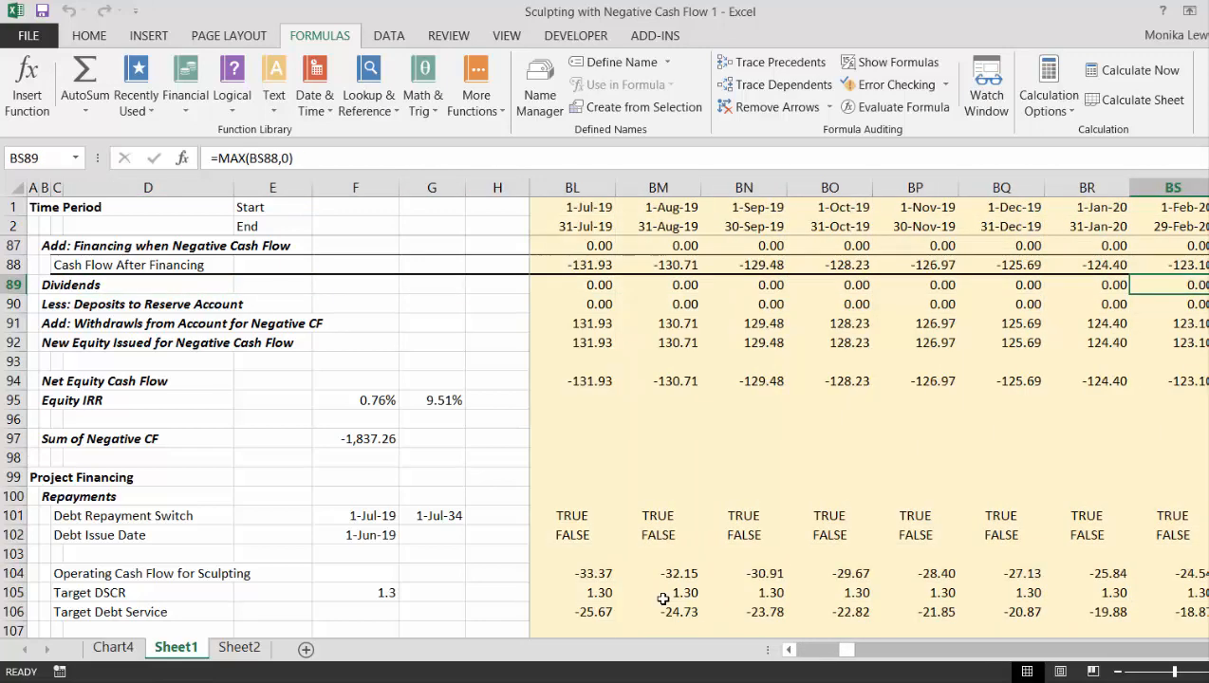
key(Right)
key(Right)
key(Right)
key(Right)
key(Right)
key(Right)
key(Right)
key(Right)
key(Right)
key(Right)
key(Right)
key(Right)
key(Right)
key(Right)
key(Right)
key(Right)
key(Right)
key(Right)
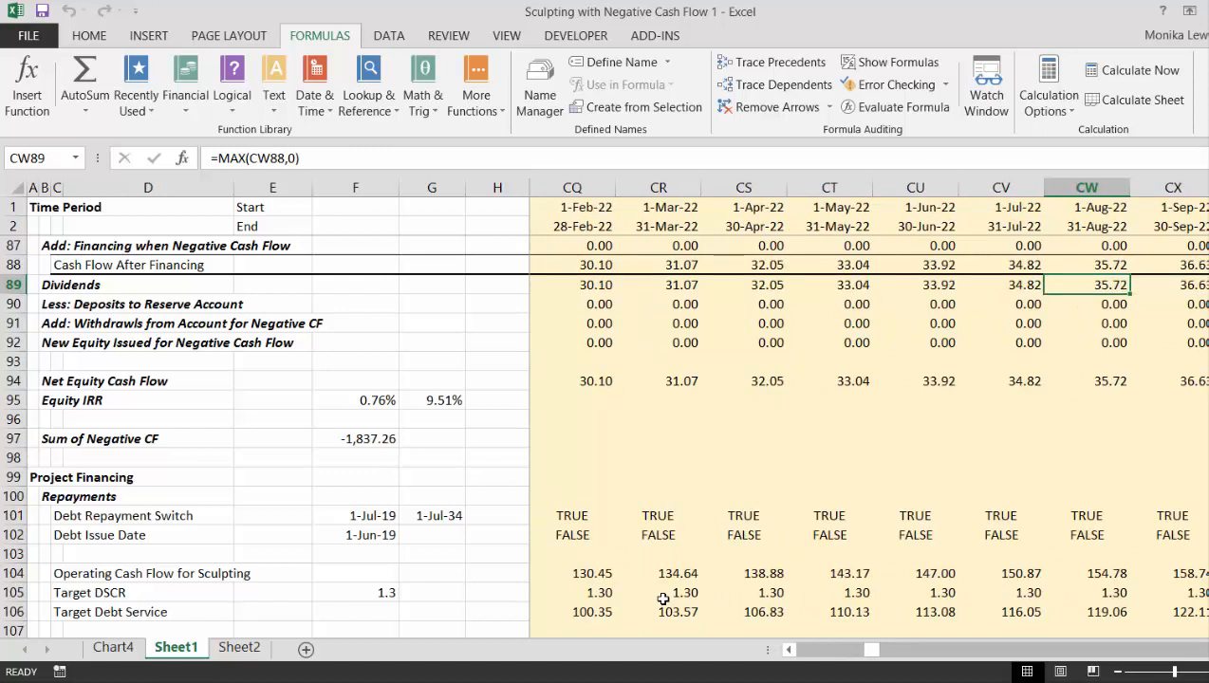
- Insert two blank rows above the Dividends row, directly below Cash Flow After Financing
key(Left)
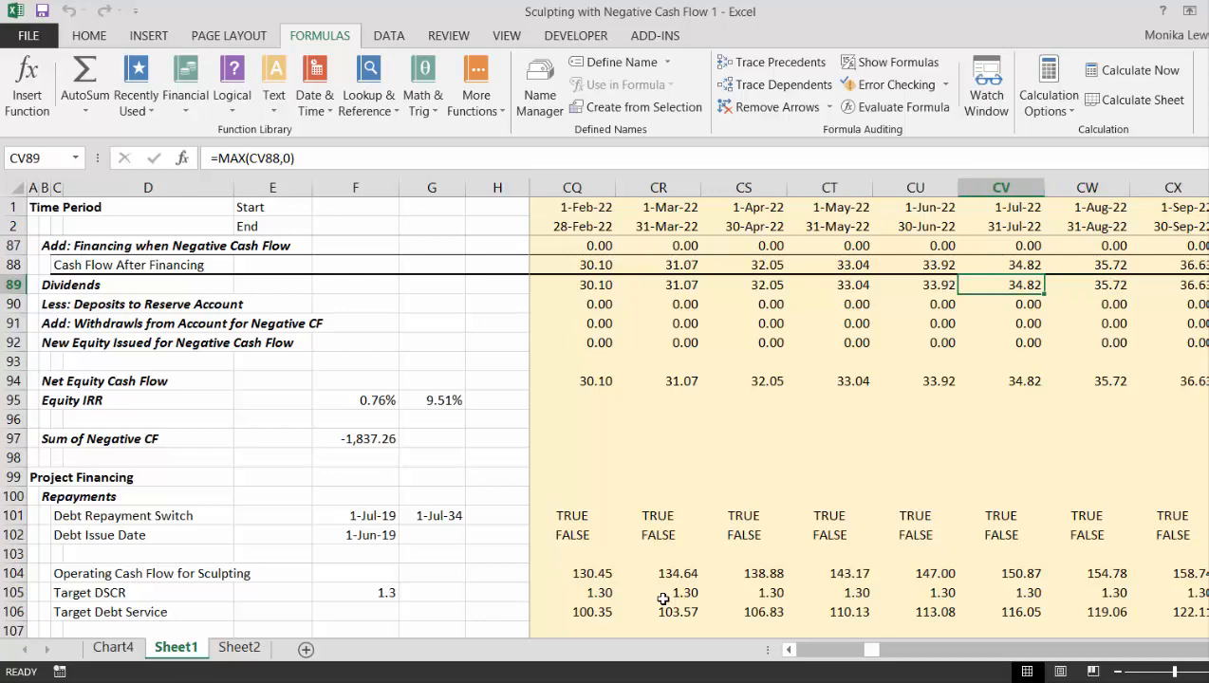
key(ctrl+shift+Down)
key(Left)
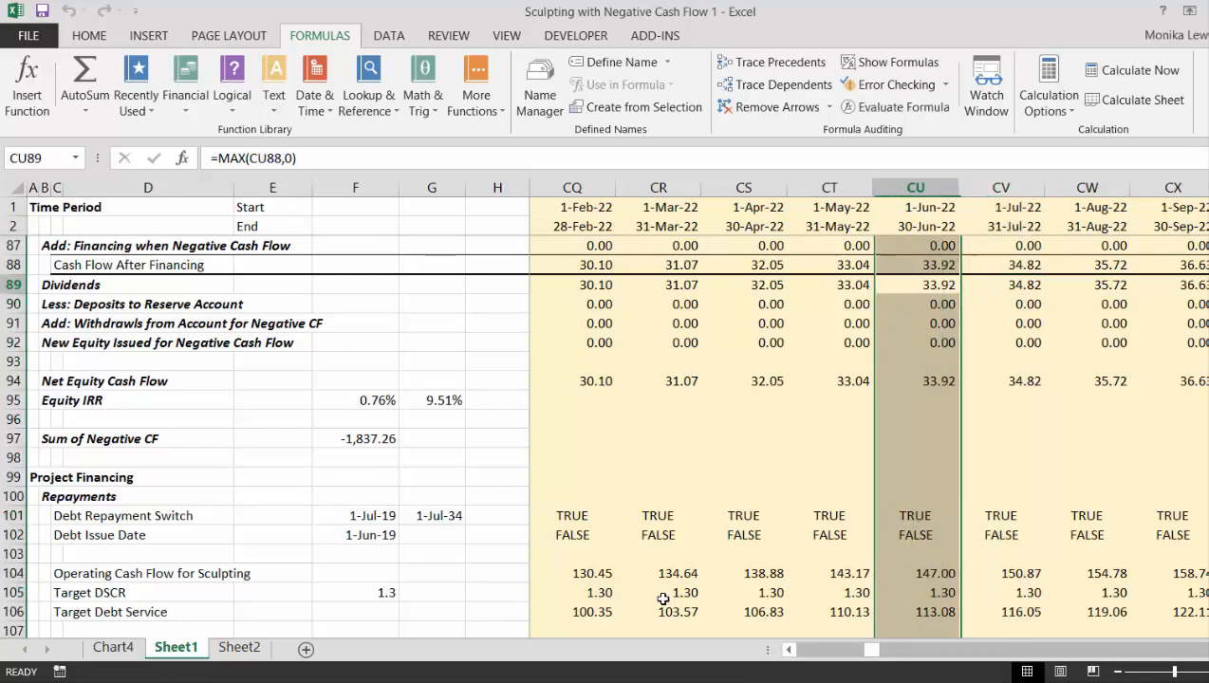
key(shift+space)
key(ctrl+shift+plus)
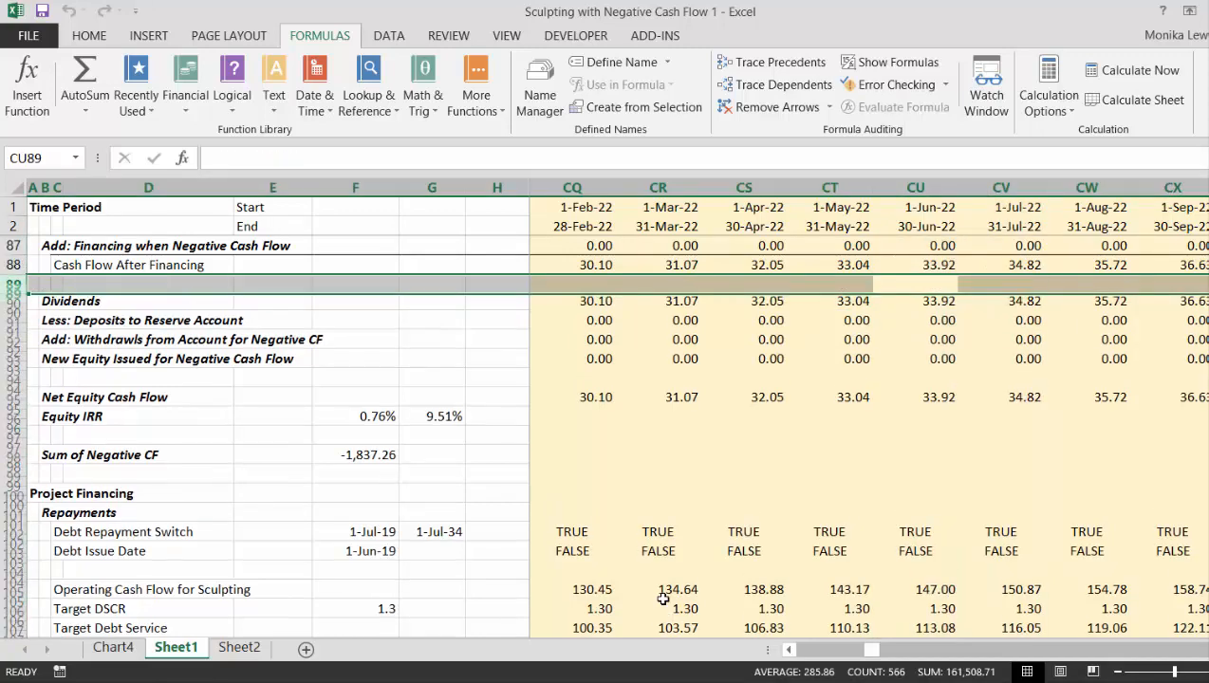
key(ctrl+shift+plus)
- Move the reserve account deposit and withdrawal rows from 92:93 into the blank rows 89:90 above Dividends
key(Down)
key(Down)
key(Left)
key(Down)
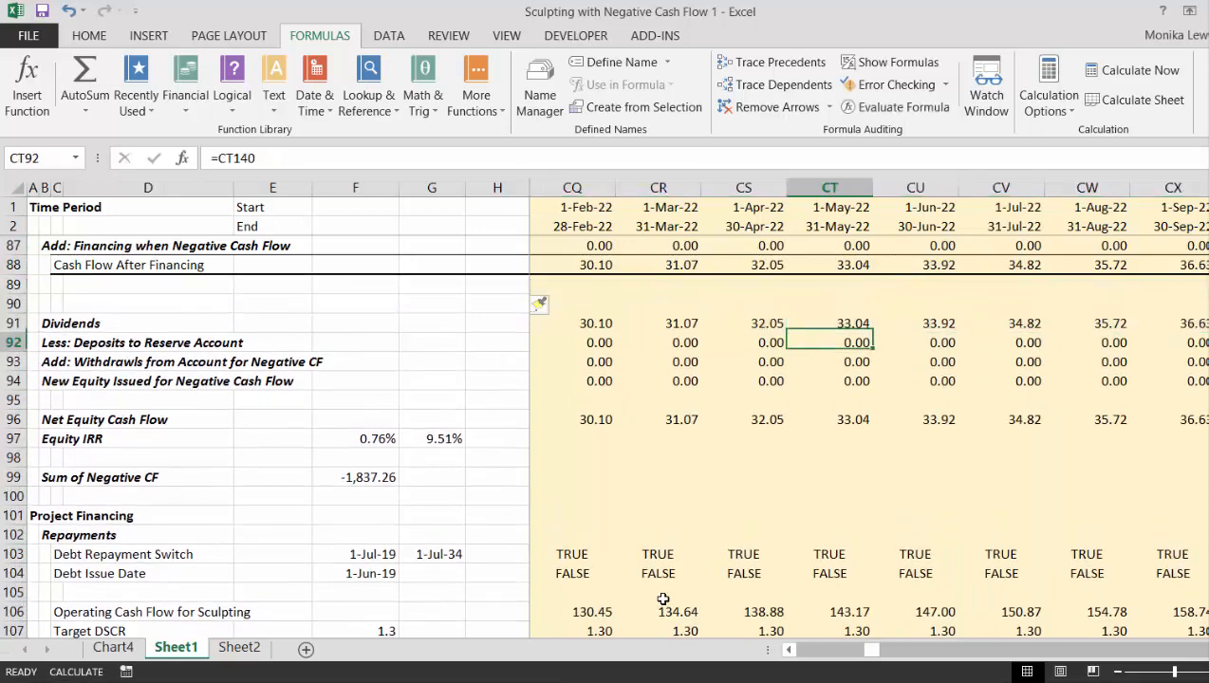
key(Down)
key(Up)
key(shift+space)
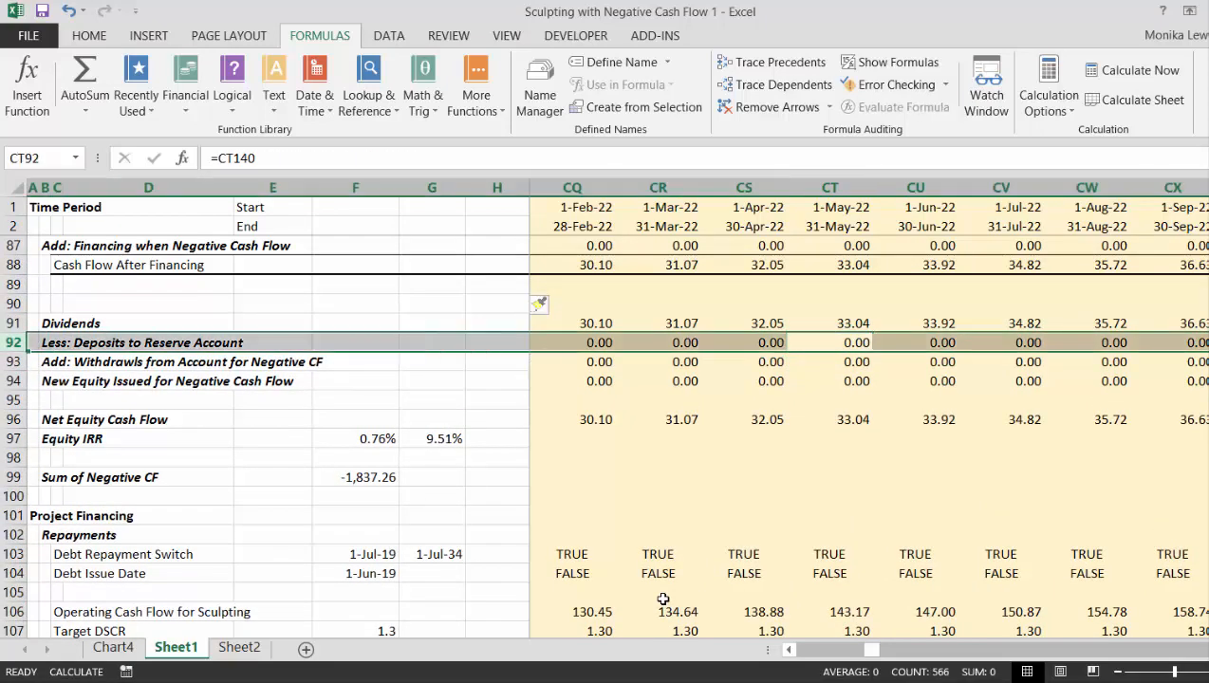
key(shift+Down)
key(ctrl+c)
key(Left)
key(Left)
key(Left)
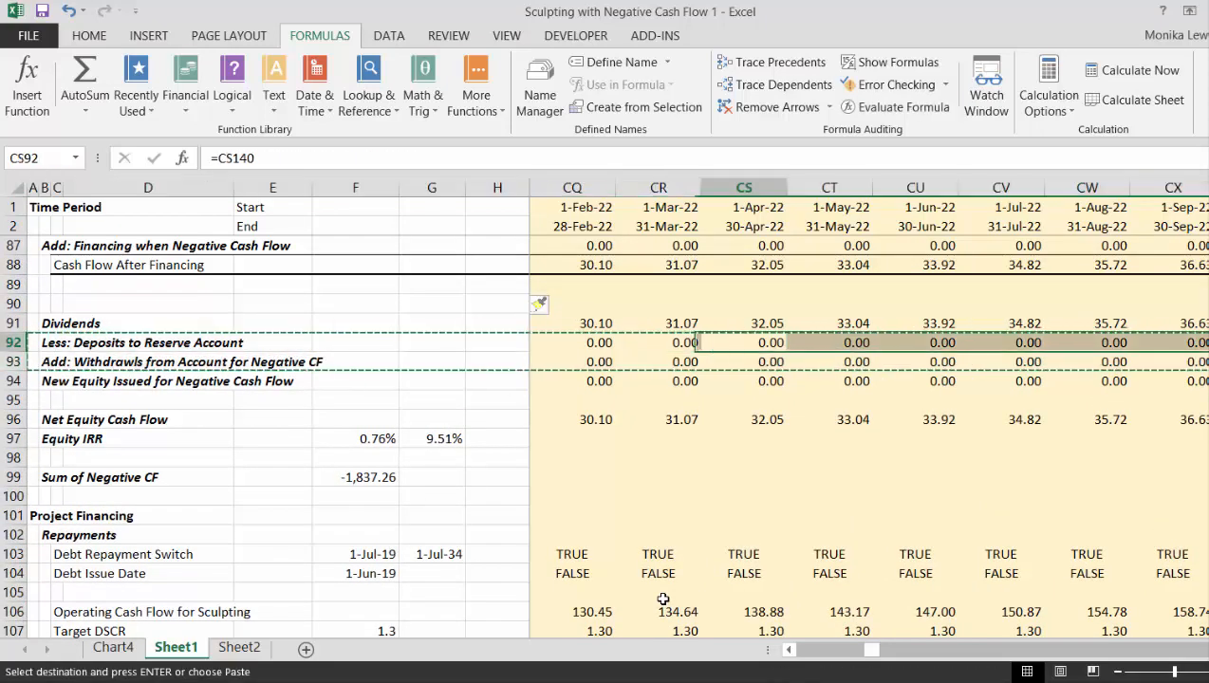
key(Up)
key(Up)
key(Up)
key(Home)
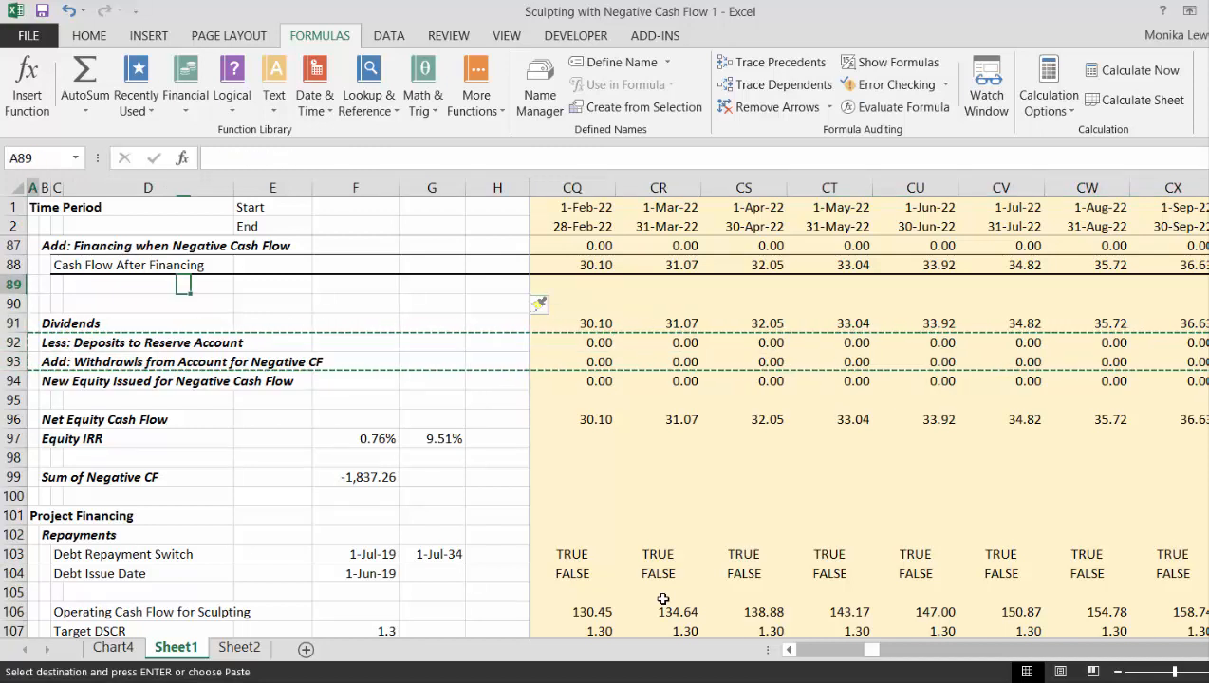
key(Return)
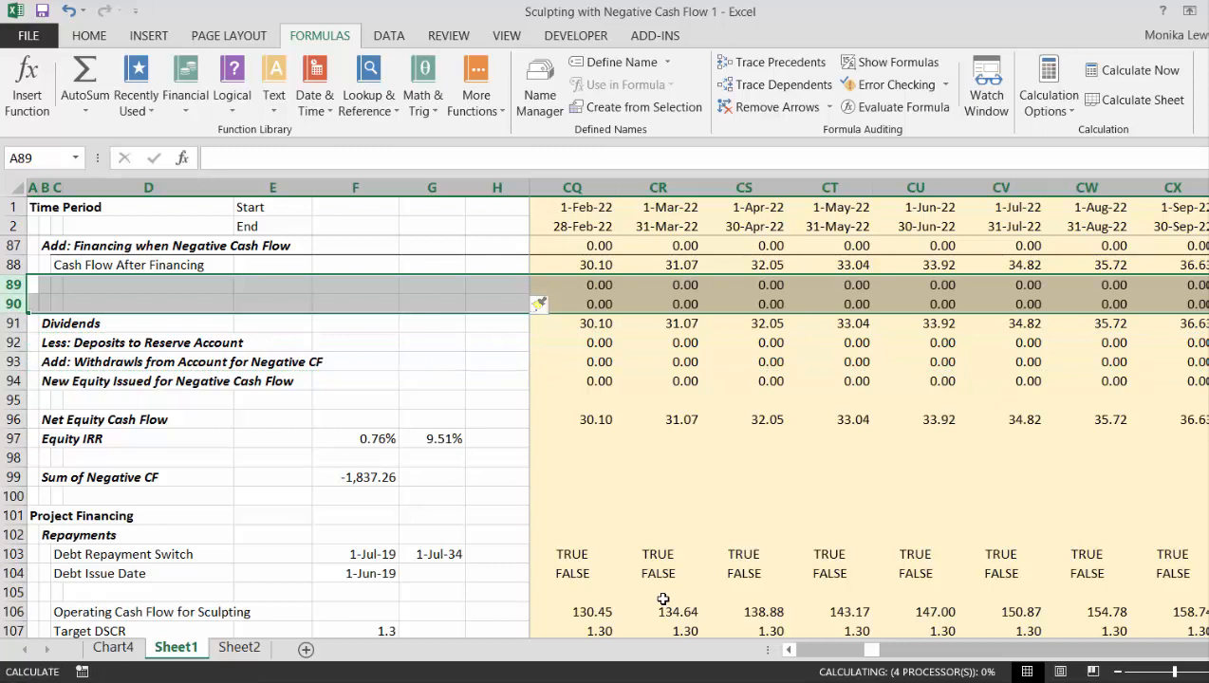
- Indent the Dividends label by moving it from B91 to C91
key(Down)
key(Right)
key(Right)
key(Left)
key(Down)
key(Down)
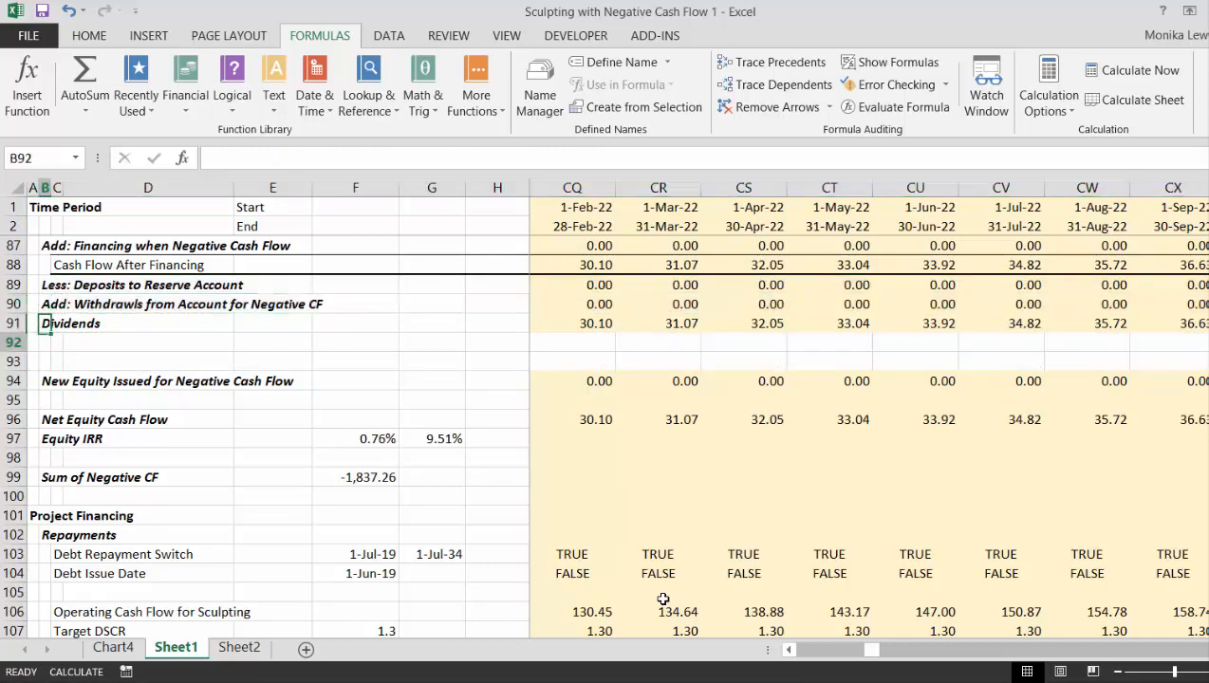
key(Up)
key(ctrl+x)
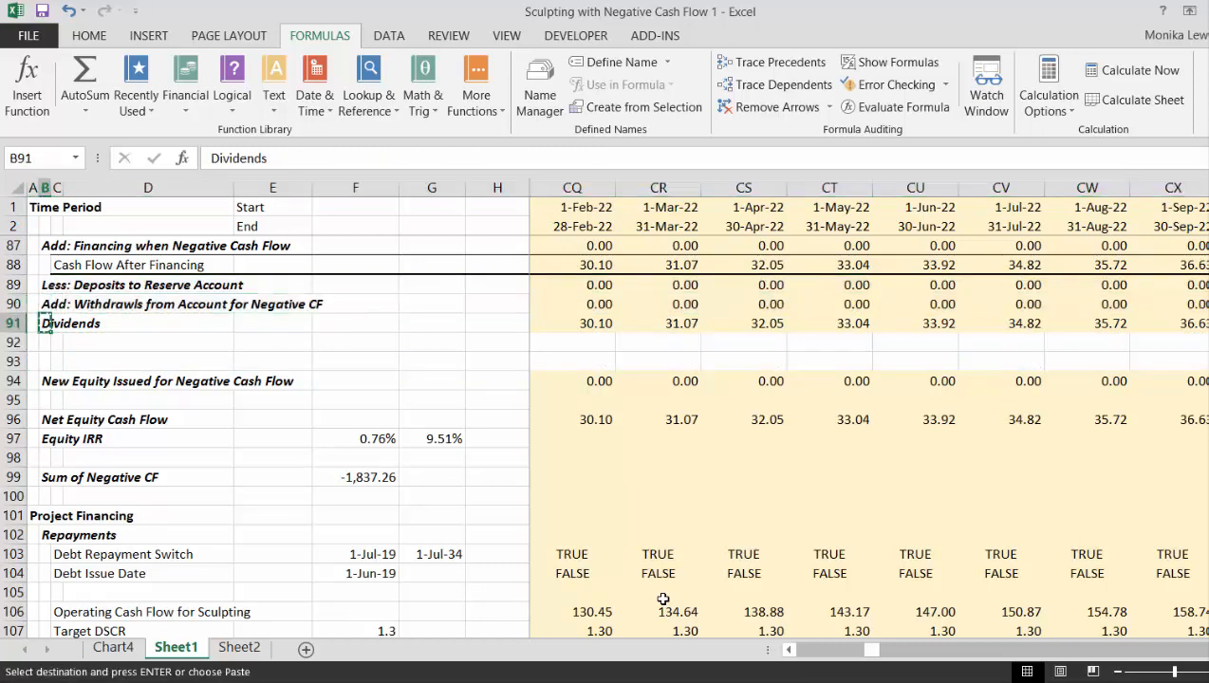
key(Right)
key(Return)
- Delete the two empty rows 92:93 between Dividends and New Equity Issued for Negative Cash Flow
key(Down)
key(Left)
key(Left)
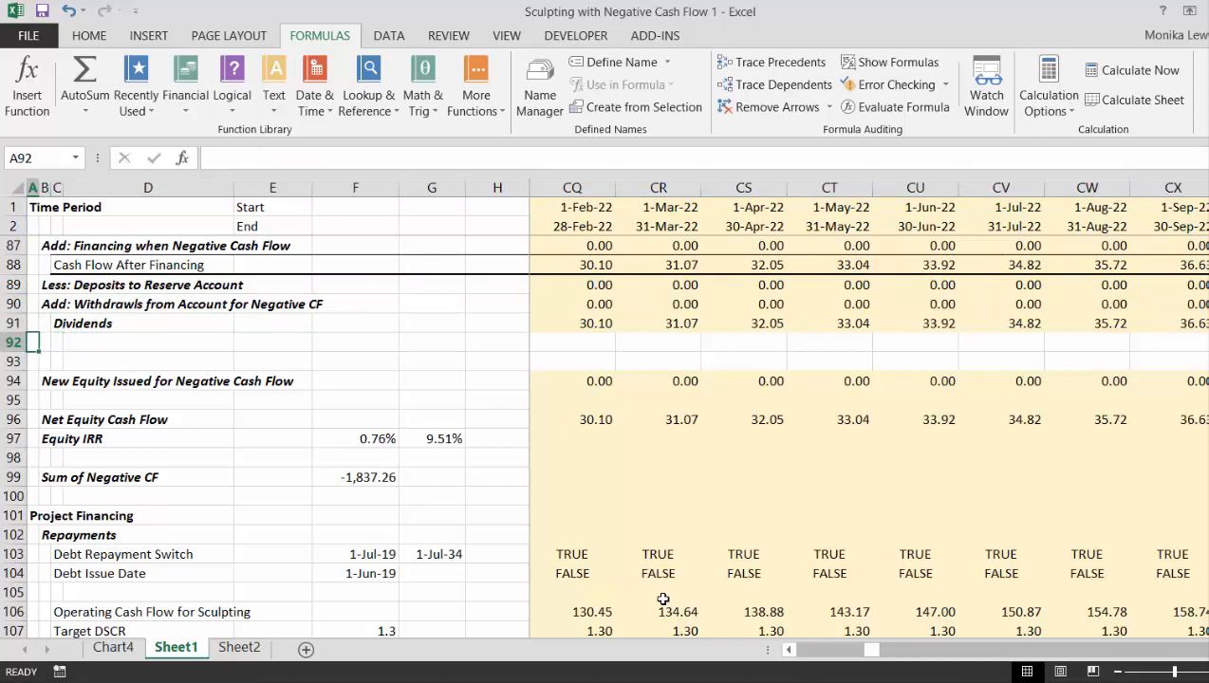
key(shift+space)
key(ctrl+minus)
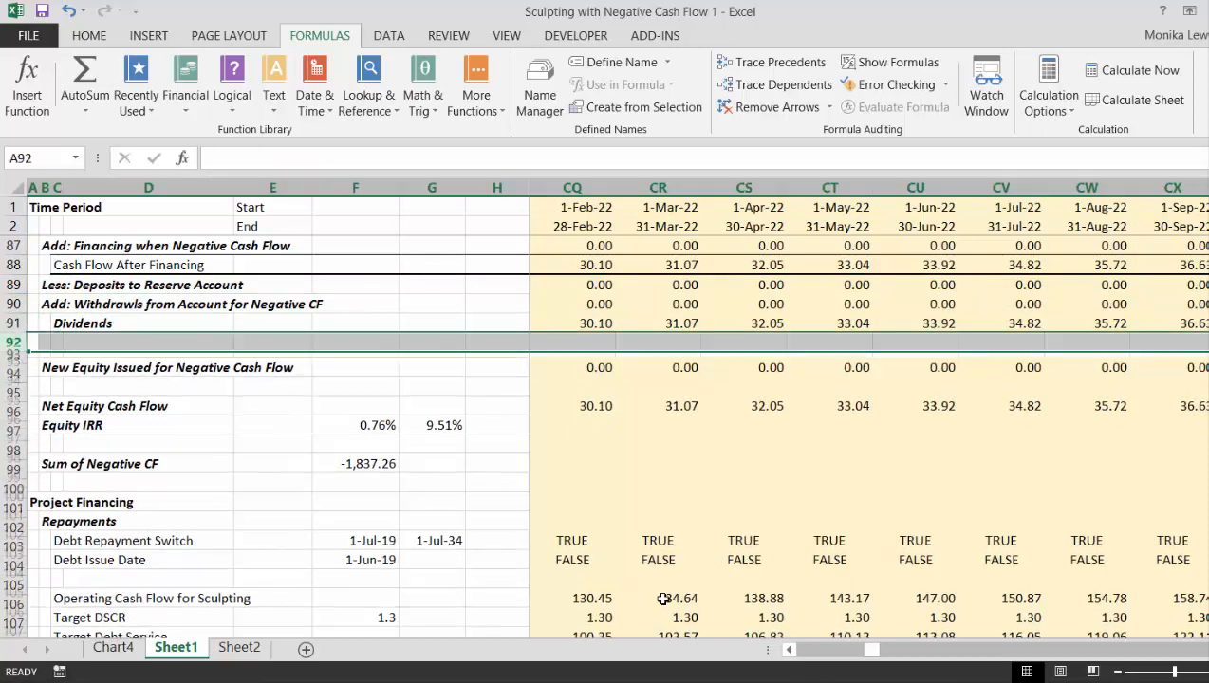
key(ctrl+minus)
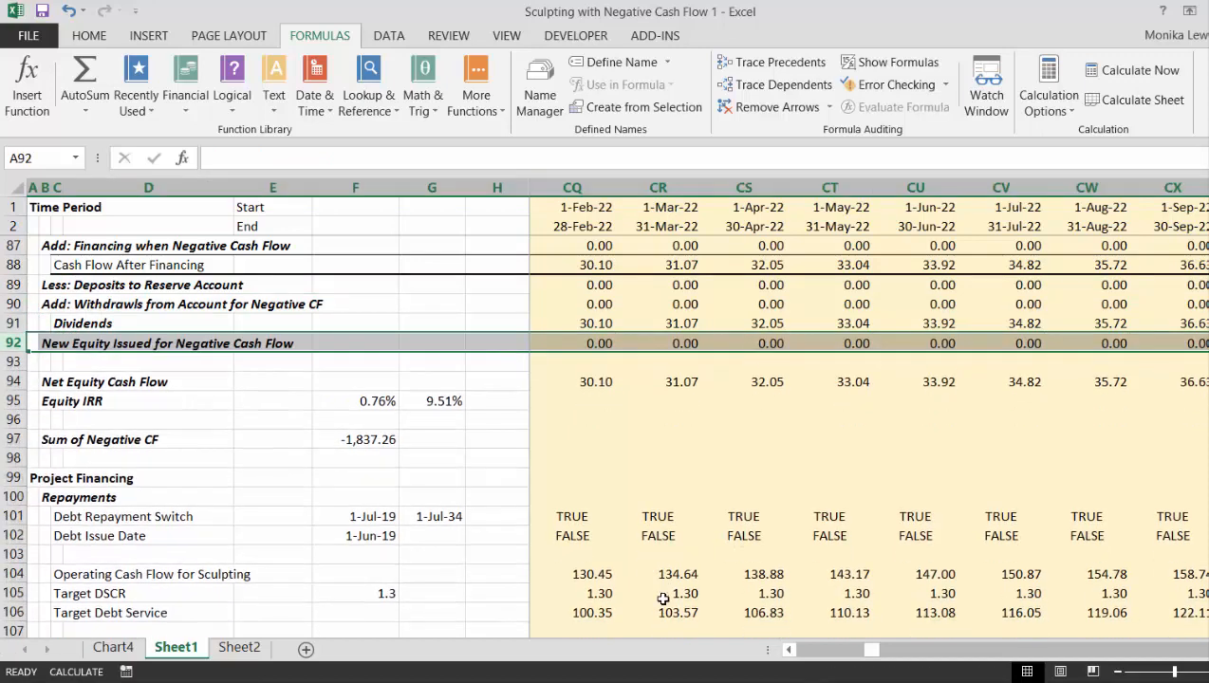
- Indent the New Equity Issued for Negative Cash Flow label by moving it from B92 to C92
key(Right)
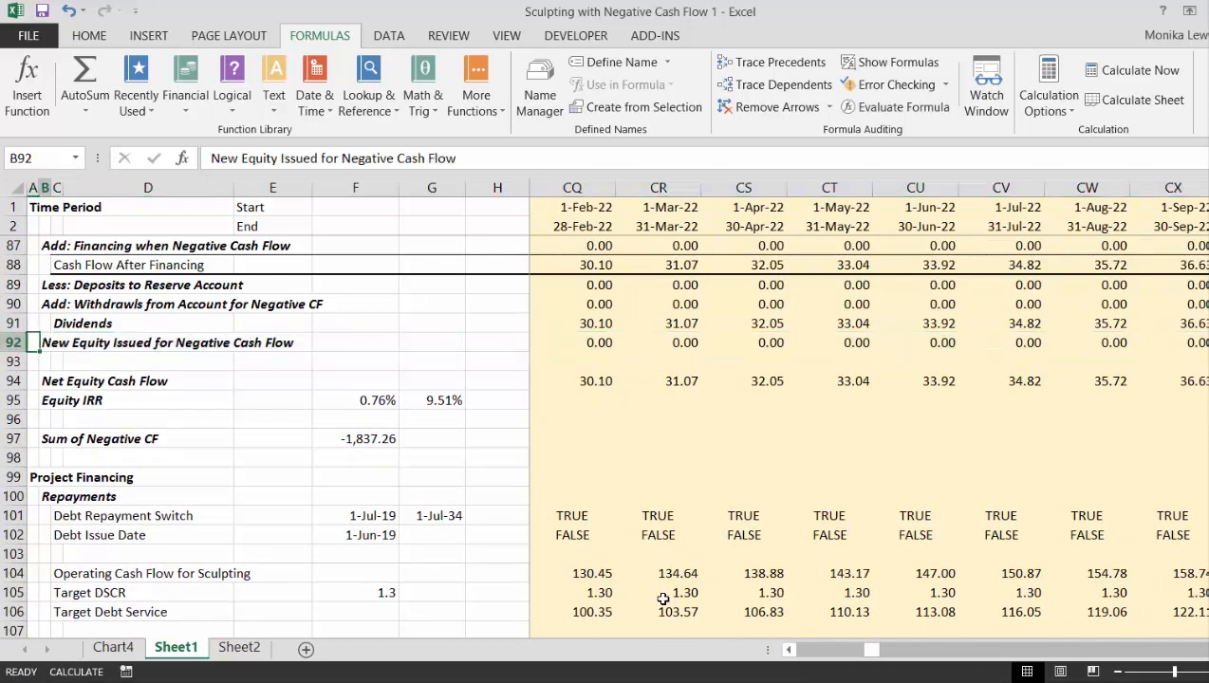
key(ctrl+x)
key(Right)
key(ctrl+v)
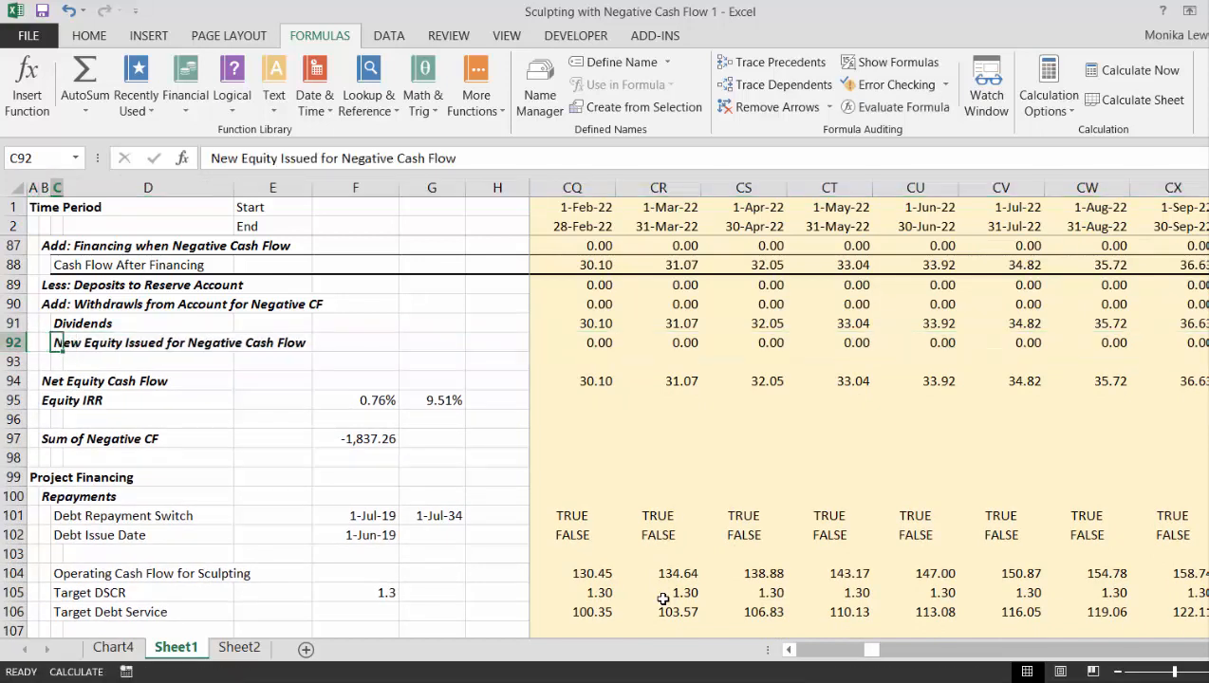
- Check the moved deposit and withdrawal formulas in J89 and J90 and the new equity formula in J92
key(Up)
key(Up)
key(Up)
key(Up)
key(Right)
key(Right)
key(Down)
key(Right)
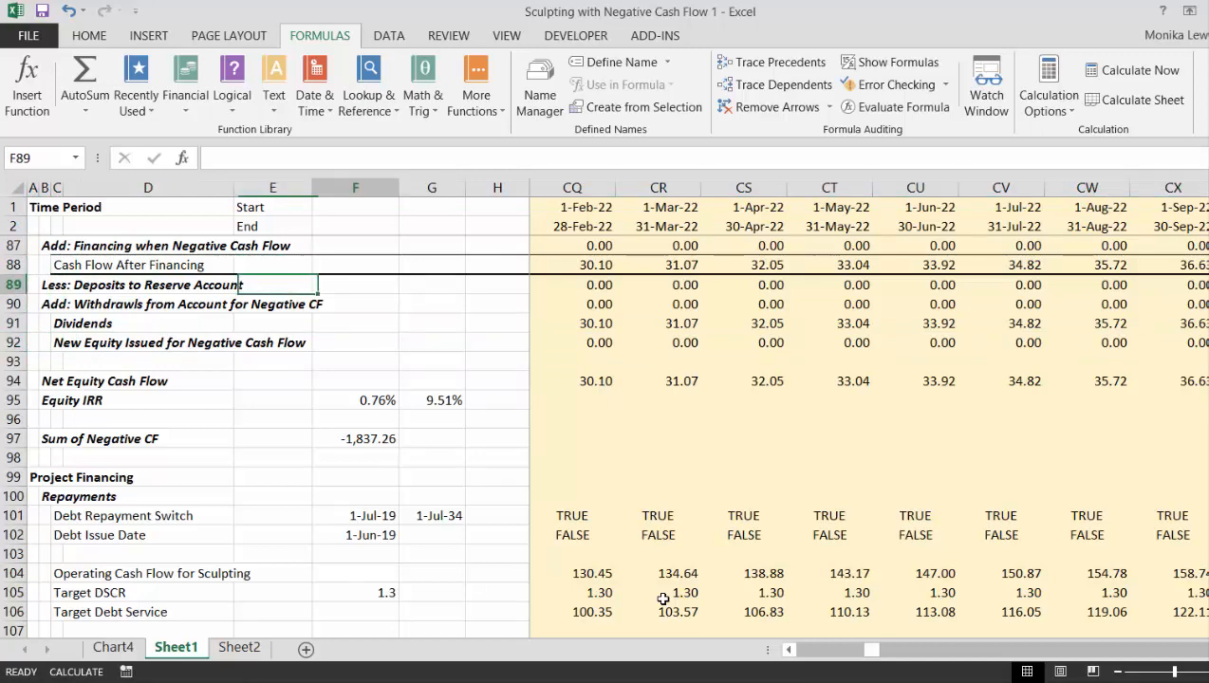
key(Right)
key(Right)
key(Right)
key(Right)
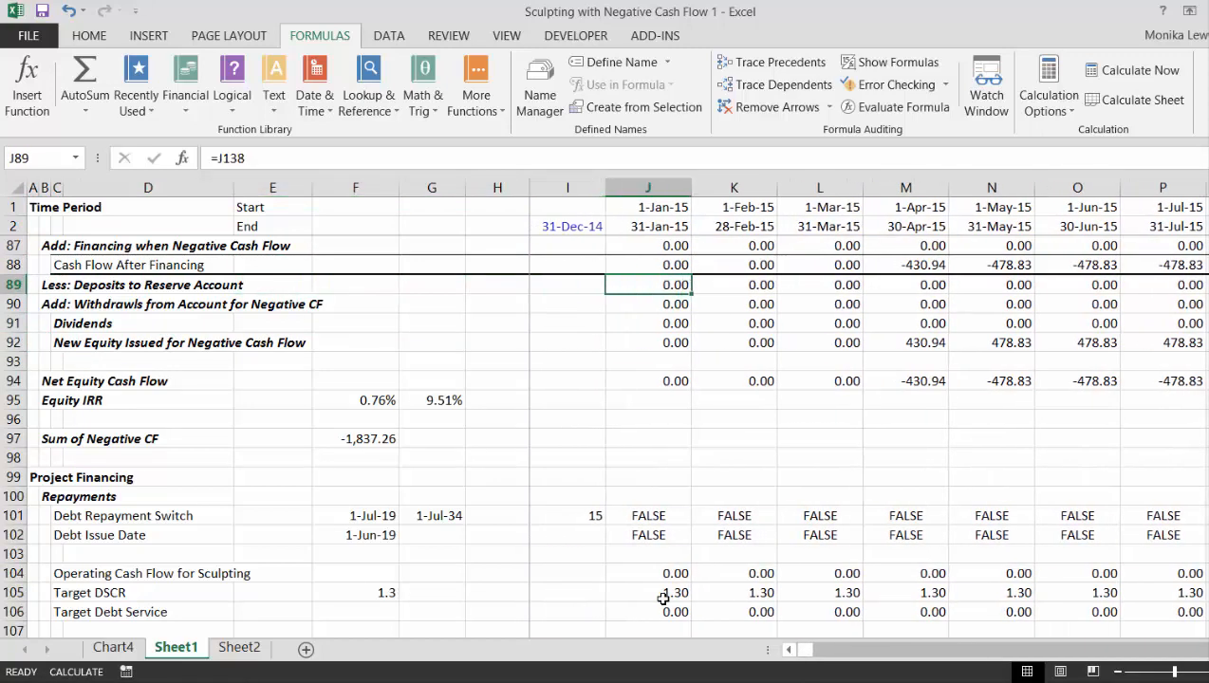
key(F2)
key(Return)
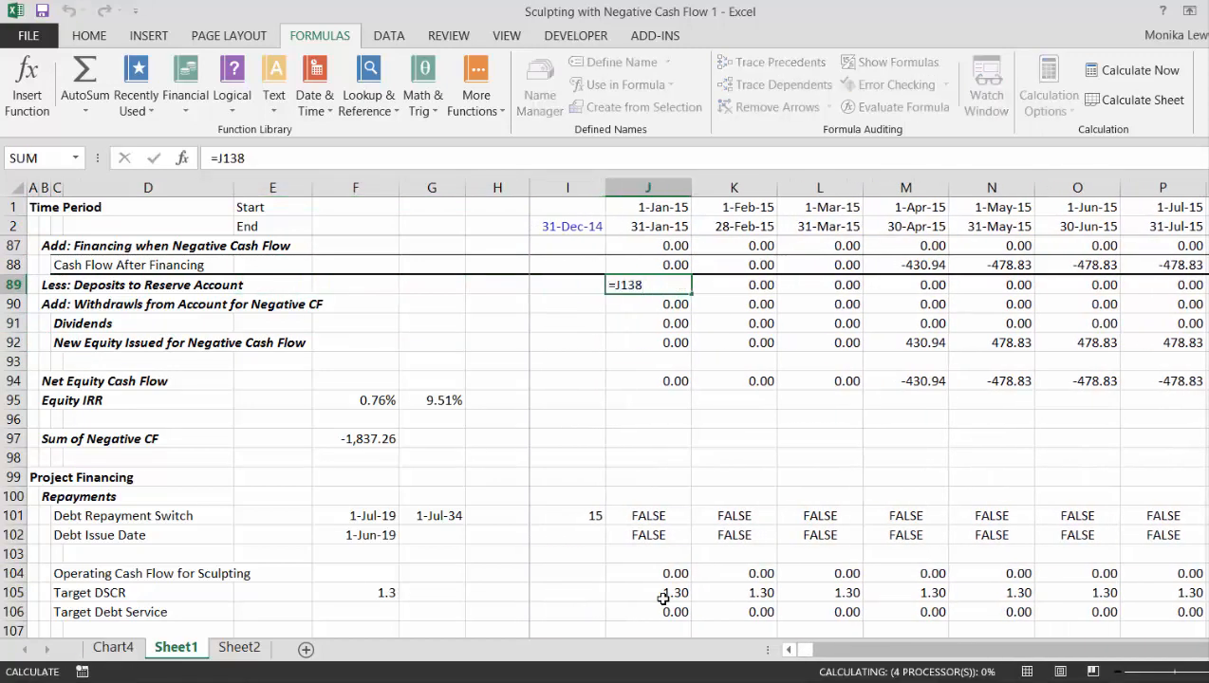
key(Down)
key(Up)
key(F2)
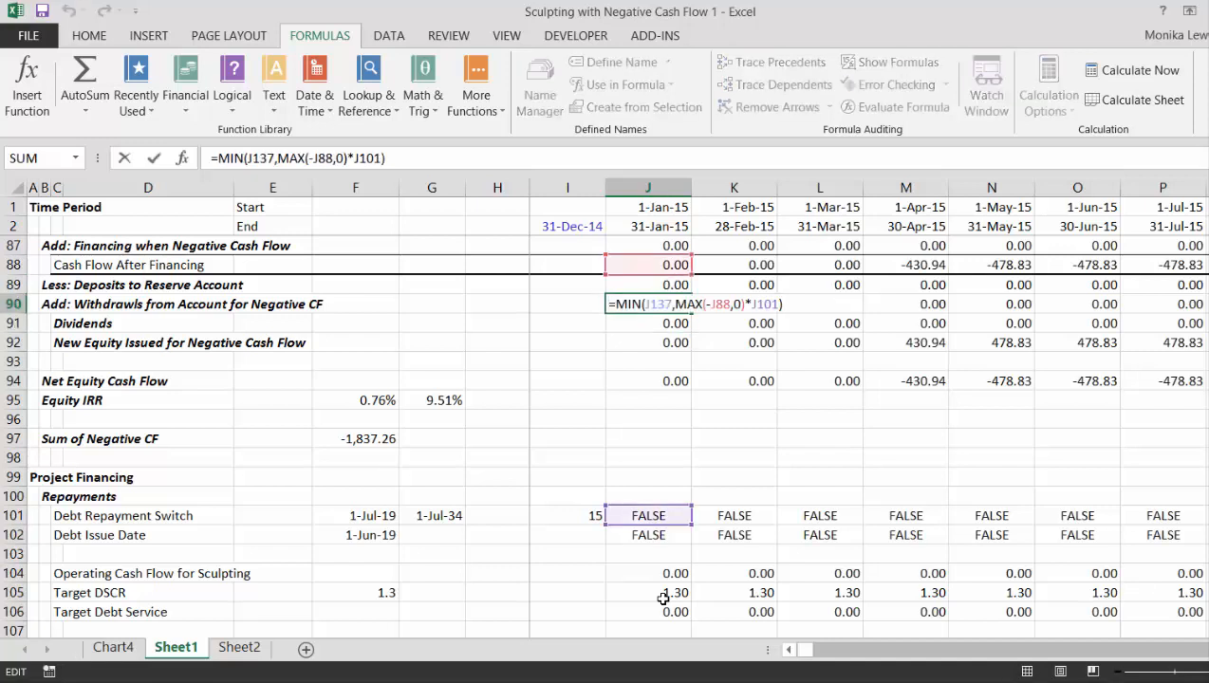
key(Return)
key(Down)
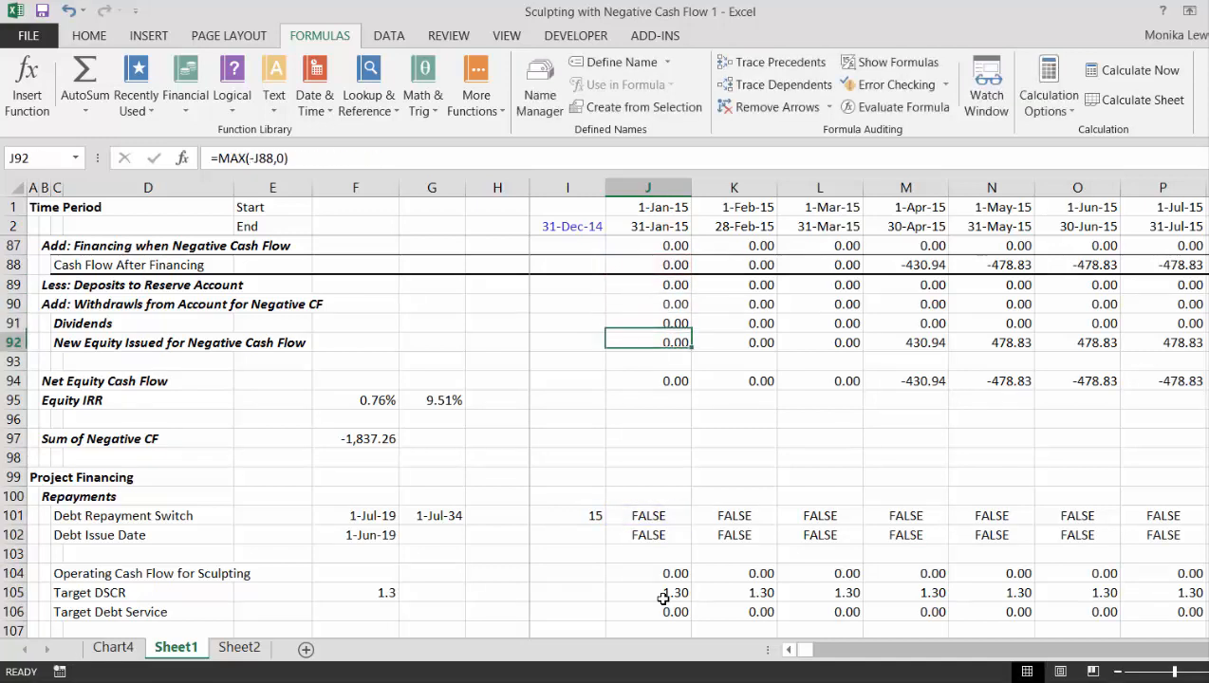
- Examine the withdrawals row across the periods to July 2019 and the Dividends formula in BL91
key(Up)
key(Up)
key(Right)
key(Right)
key(Right)
key(Right)
key(Right)
key(Right)
key(Right)
key(Right)
key(Right)
key(Right)
key(Right)
key(Right)
key(Right)
key(Right)
key(Right)
key(Right)
key(Right)
key(Right)
key(Right)
key(Right)
key(Right)
key(Right)
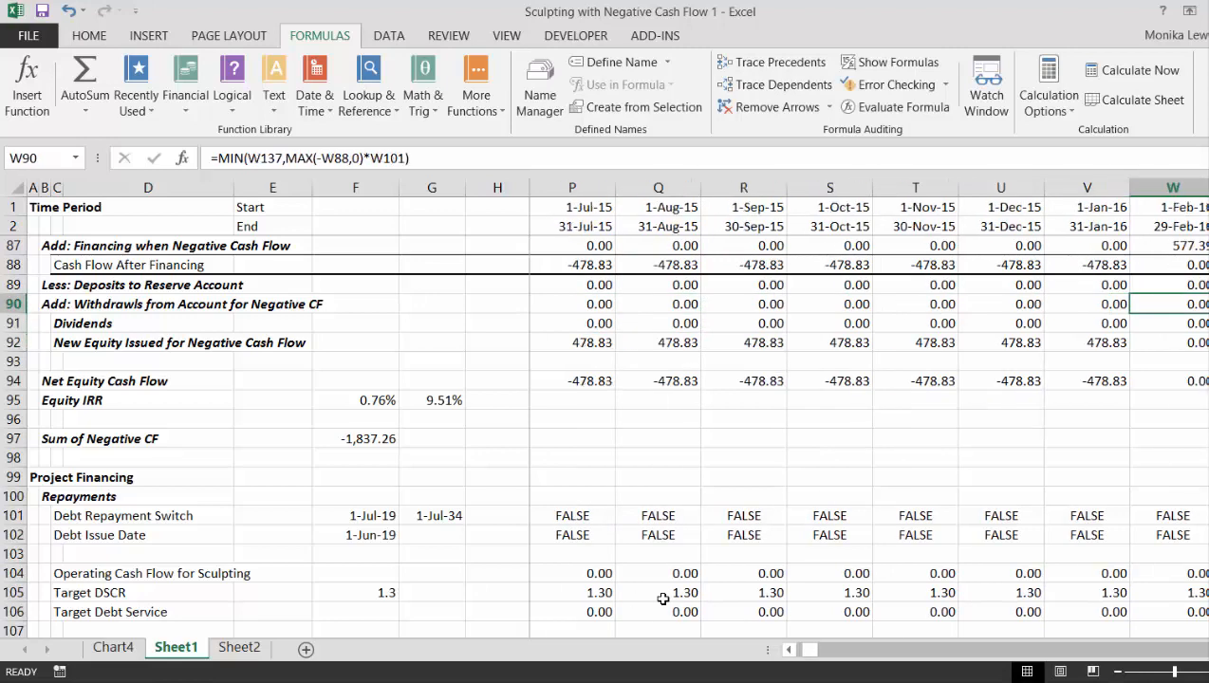
key(Right)
key(Right)
key(Right)
key(Right)
key(Right)
key(Right)
key(Right)
key(Right)
key(Right)
key(Right)
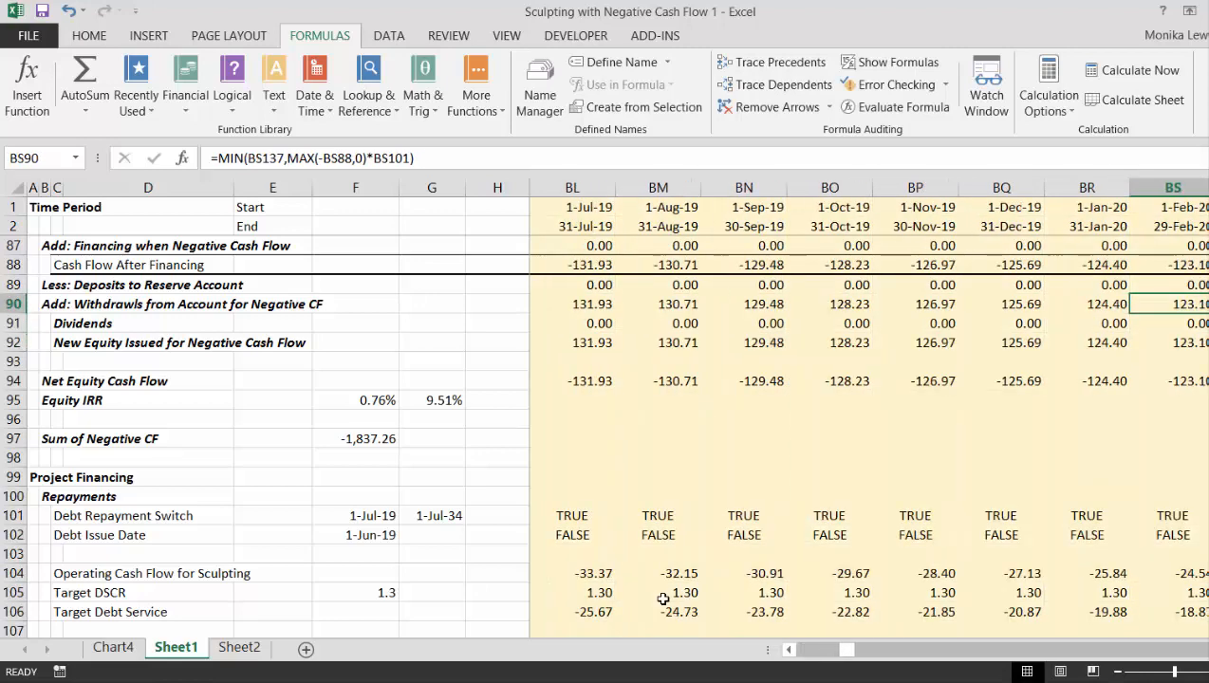
key(Left)
key(Left)
key(Left)
key(Left)
key(Left)
key(Left)
key(Left)
key(Left)
key(Left)
key(Left)
key(Right)
key(Right)
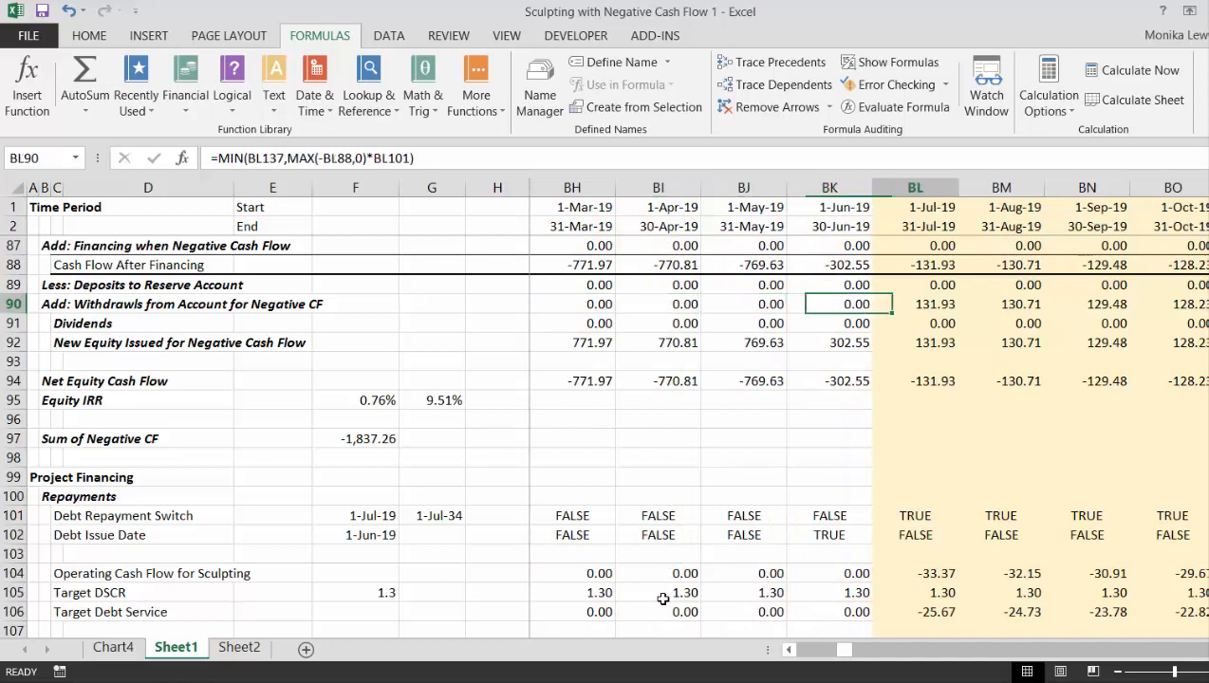
key(Down)
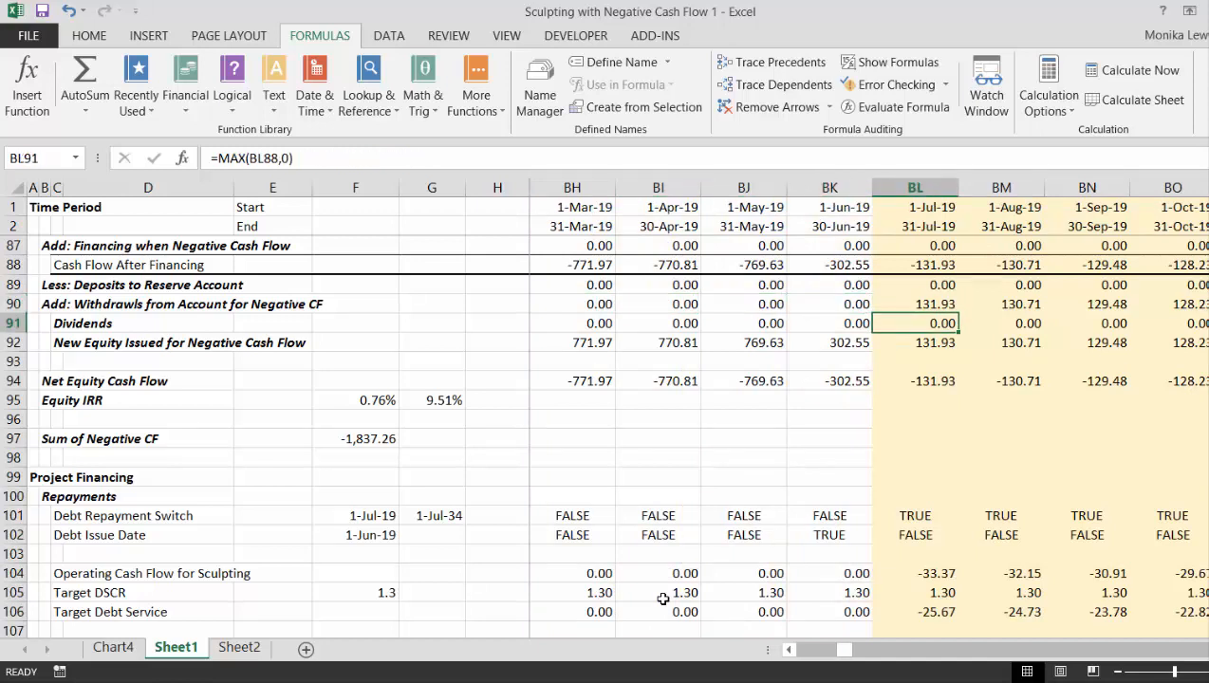
text(=)
key(Up)
key(Up)
key(Up)
key(Left)
key(Right)
key(Up)
key(Down)
- Enter =BL88-BL89+BL90 in the Dividends cell BL91 to include reserve account deposits and withdrawals
text(=)
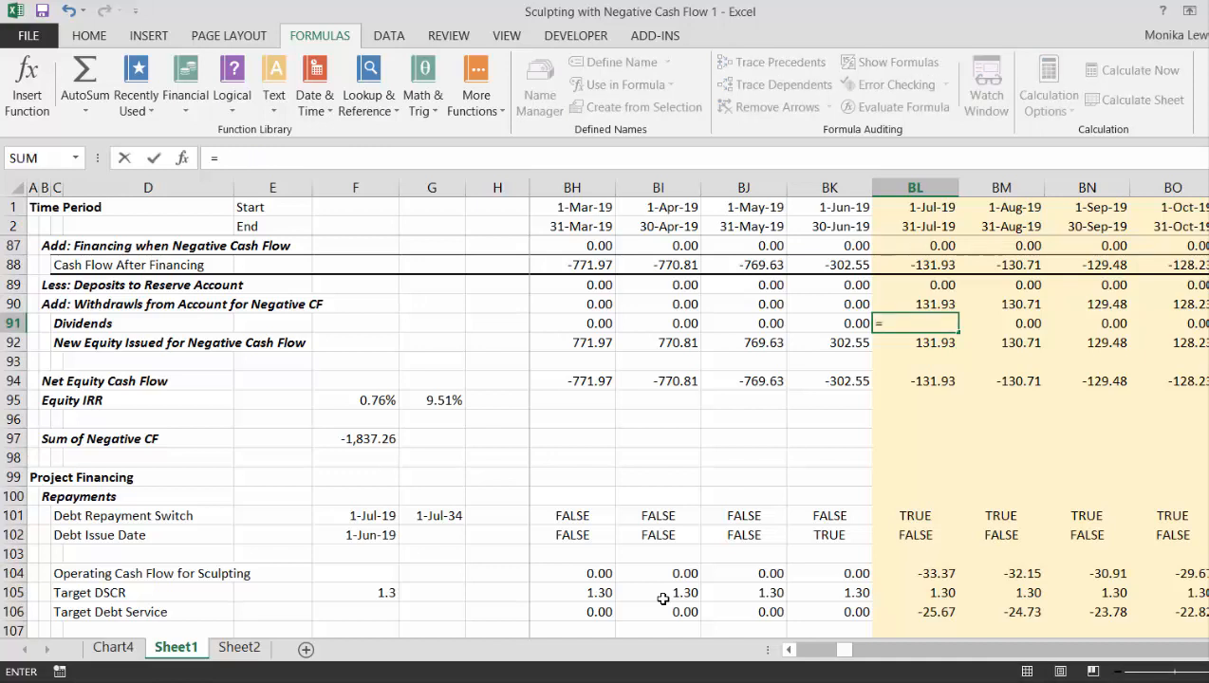
key(Up)
key(Up)
key(Up)
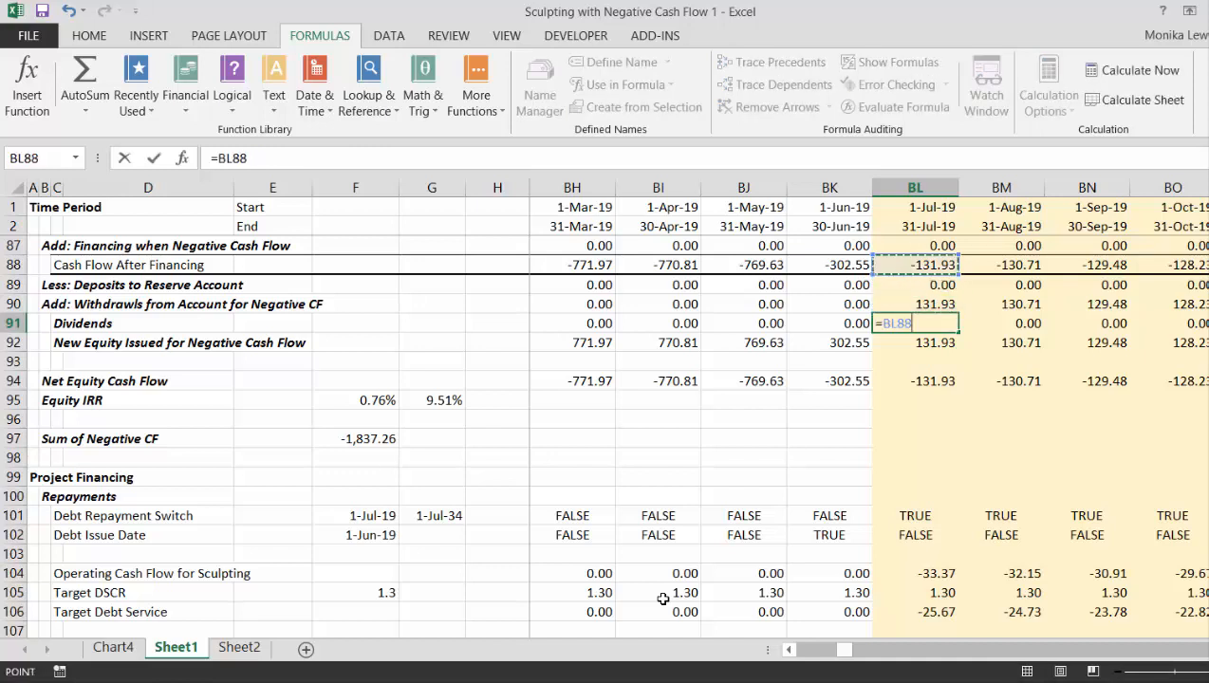
text(-)
key(Up)
key(Up)
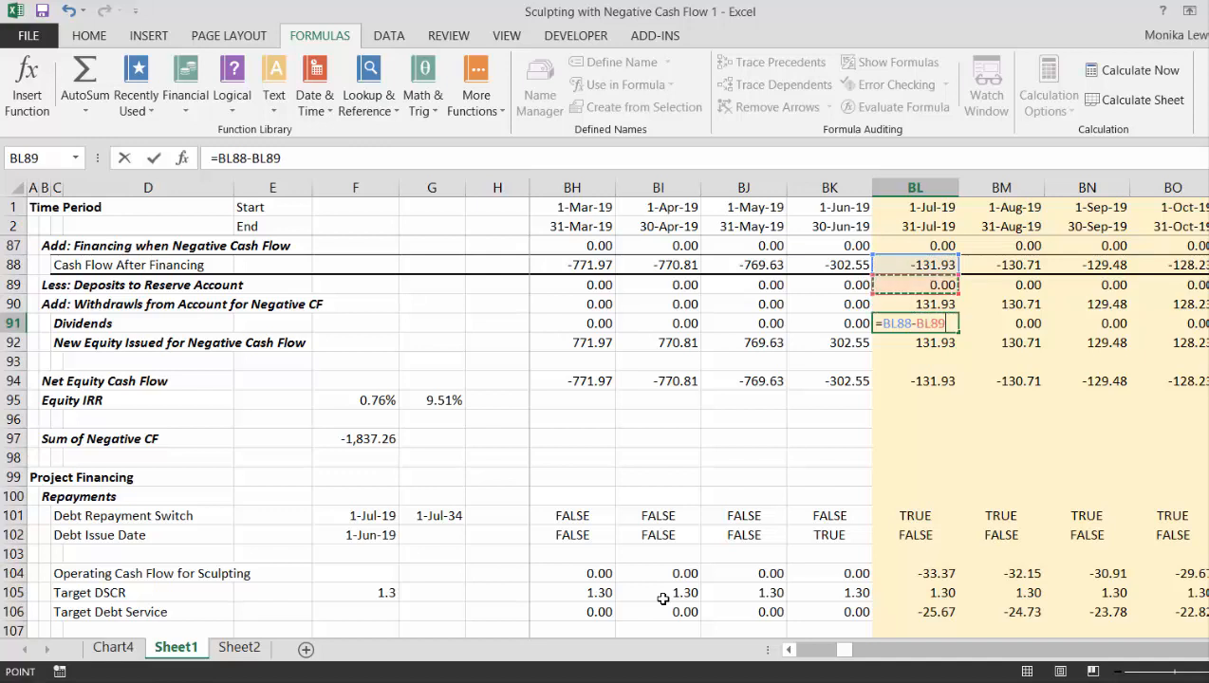
text(+)
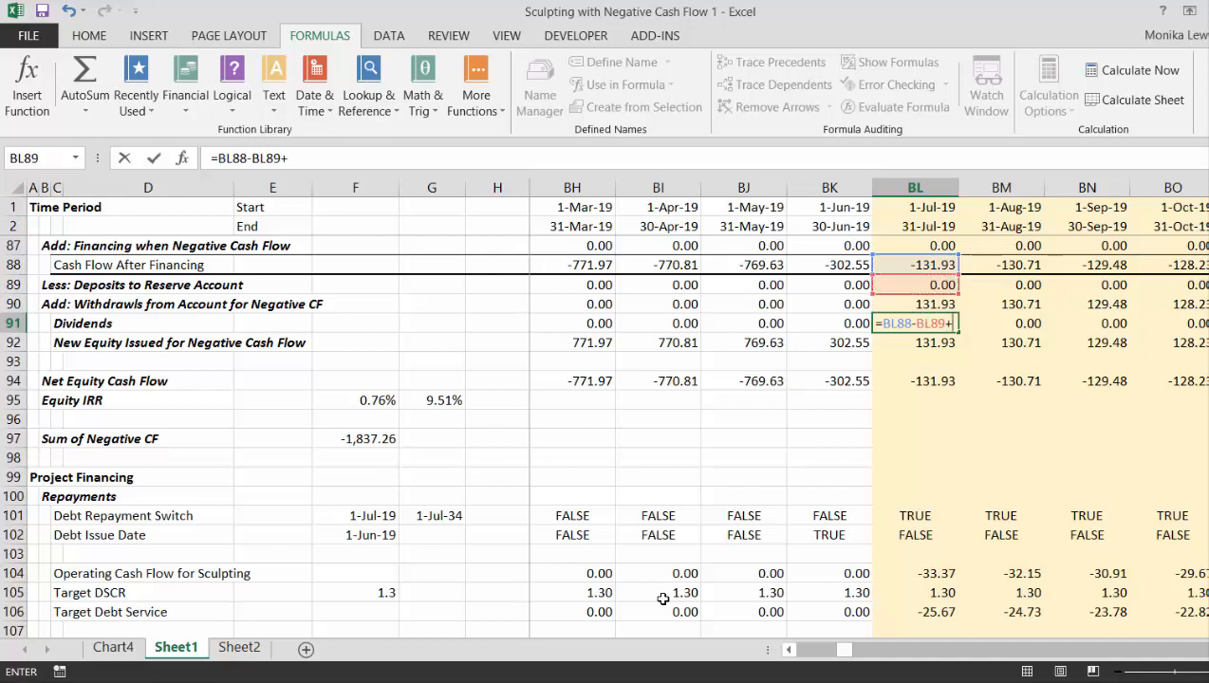
key(Up)
key(Return)
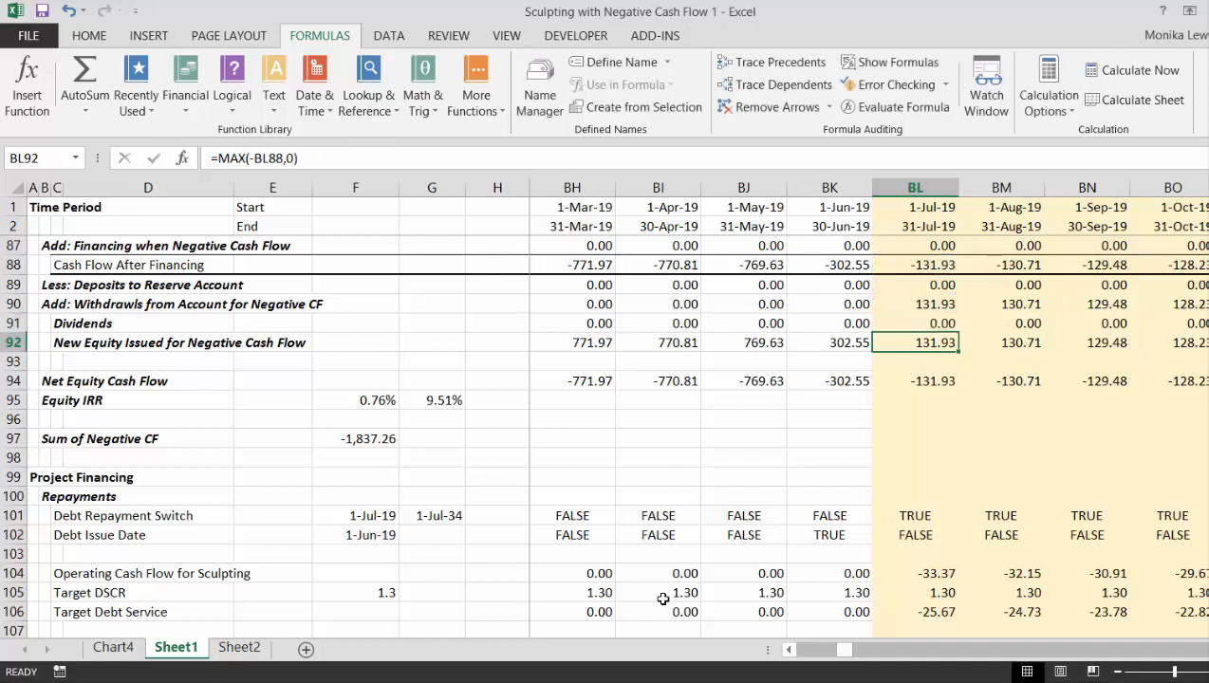
- Wrap the July 2019 Dividends formula in BL91 in a zero floor, making it =MAX(BL88-BL89+BL90,0)
key(Up)
key(F2)
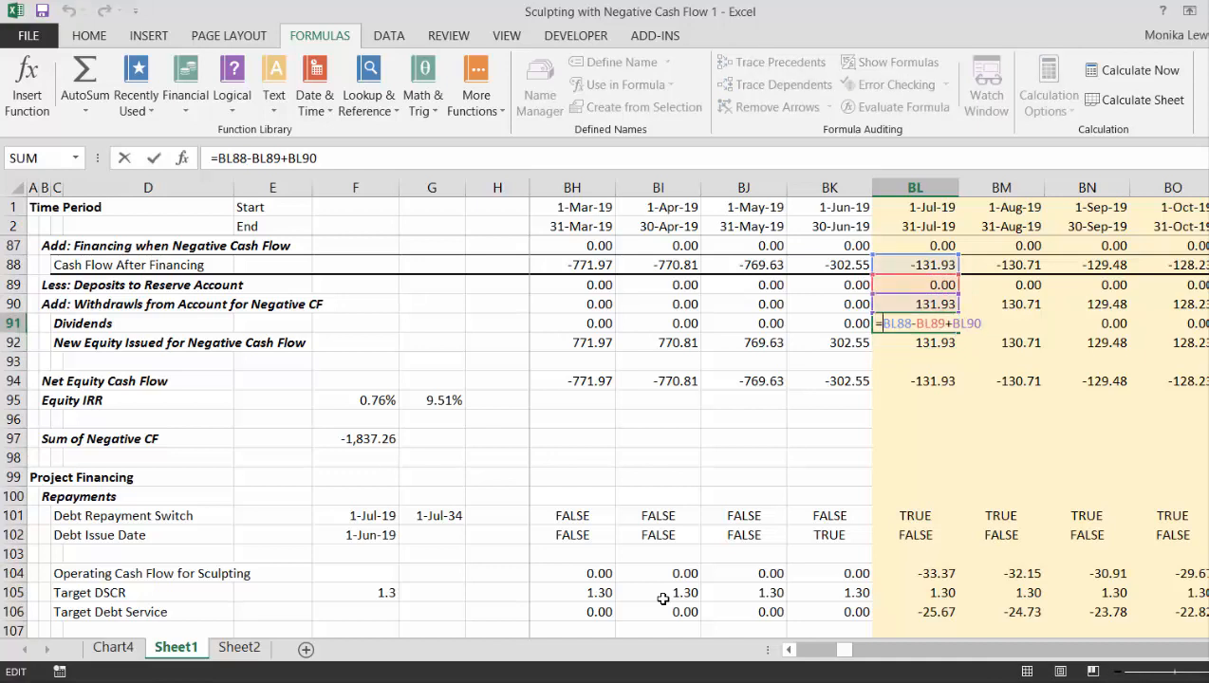
text(max()
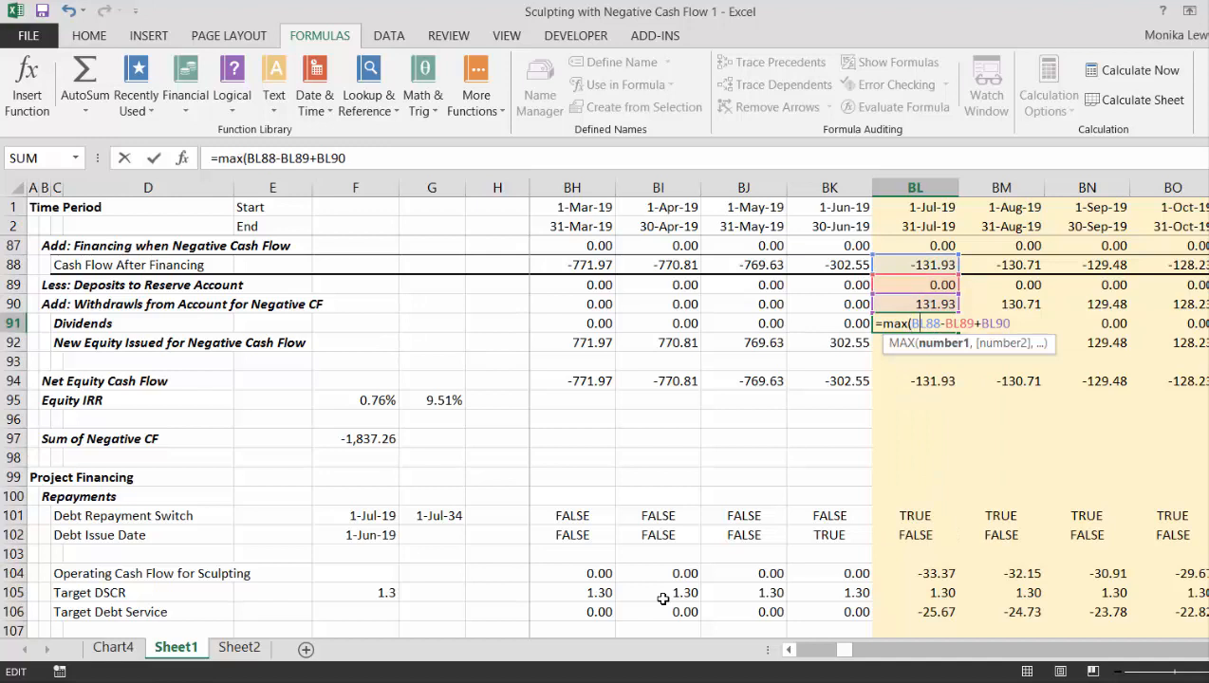
text(,)
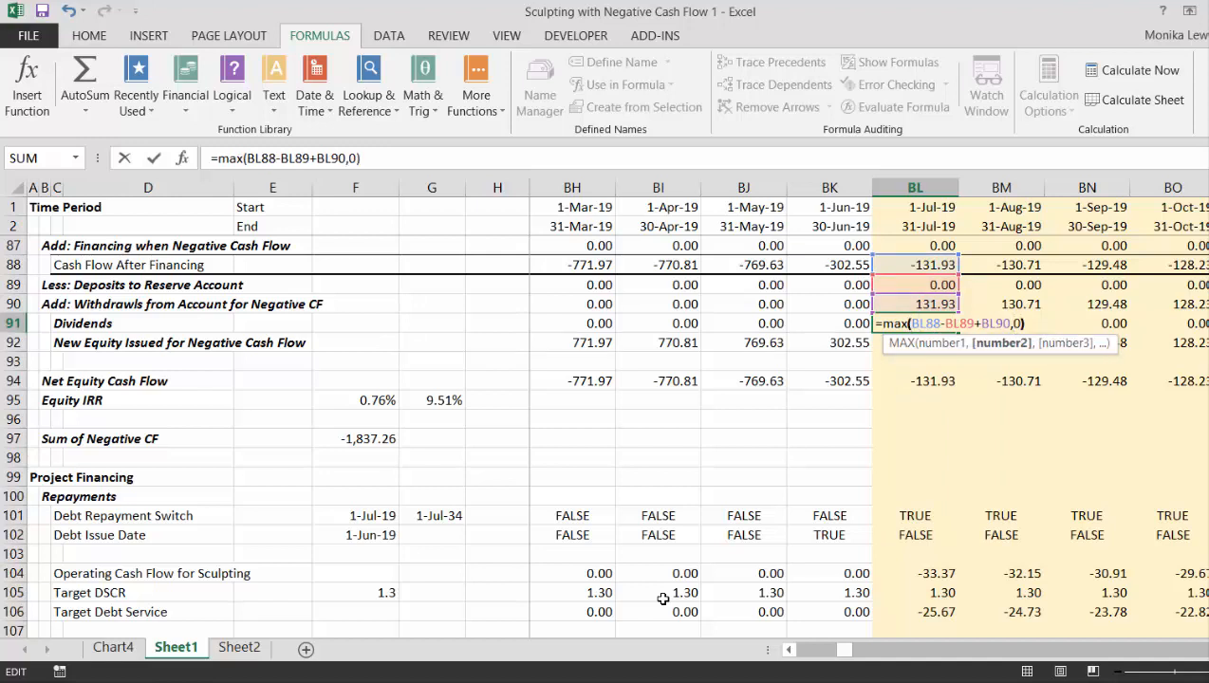
text(0))
key(Return)
key(Up)
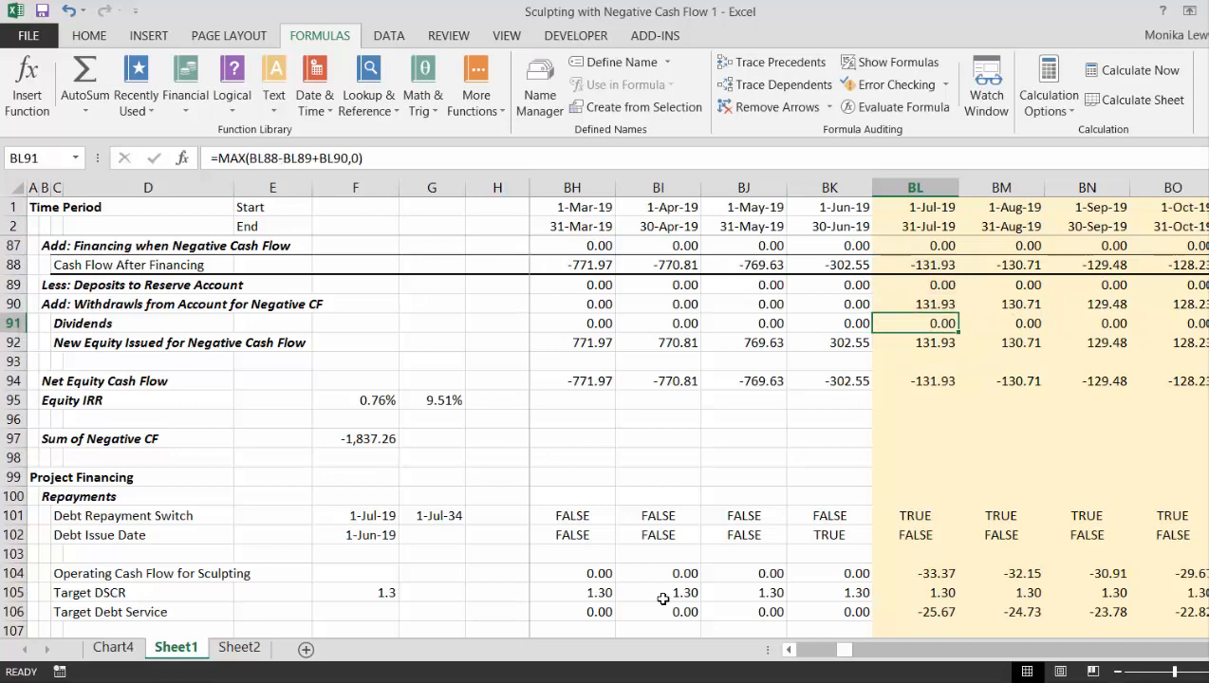
- Copy the Dividends formula from BL91 to J91 and fill it across all periods of row 91
key(ctrl+shift+Right)
key(Left)
key(Left)
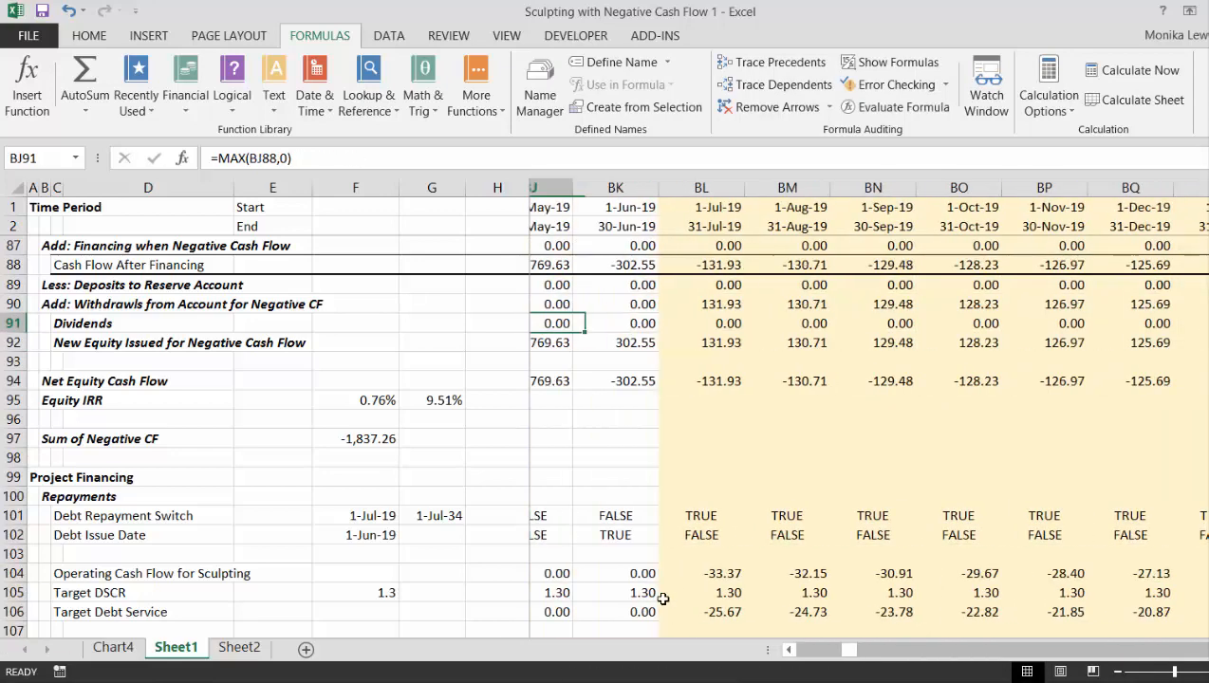
key(Right)
key(Right)
key(ctrl+c)
key(Left)
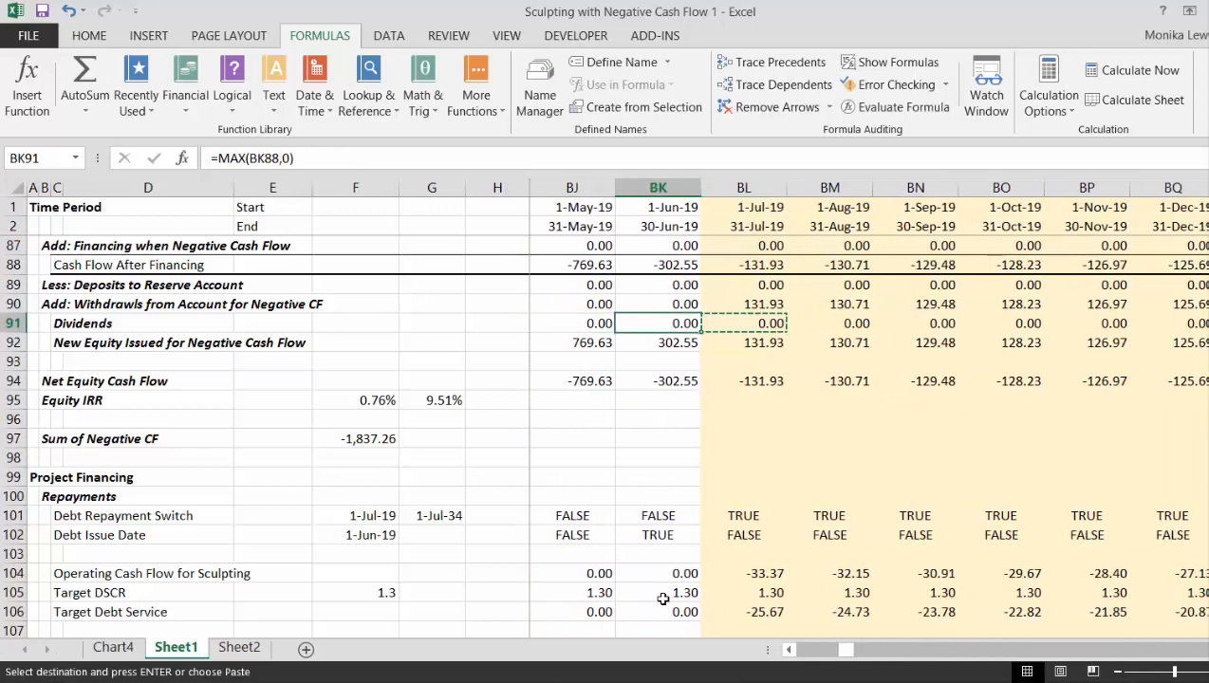
key(Home)
key(Right)
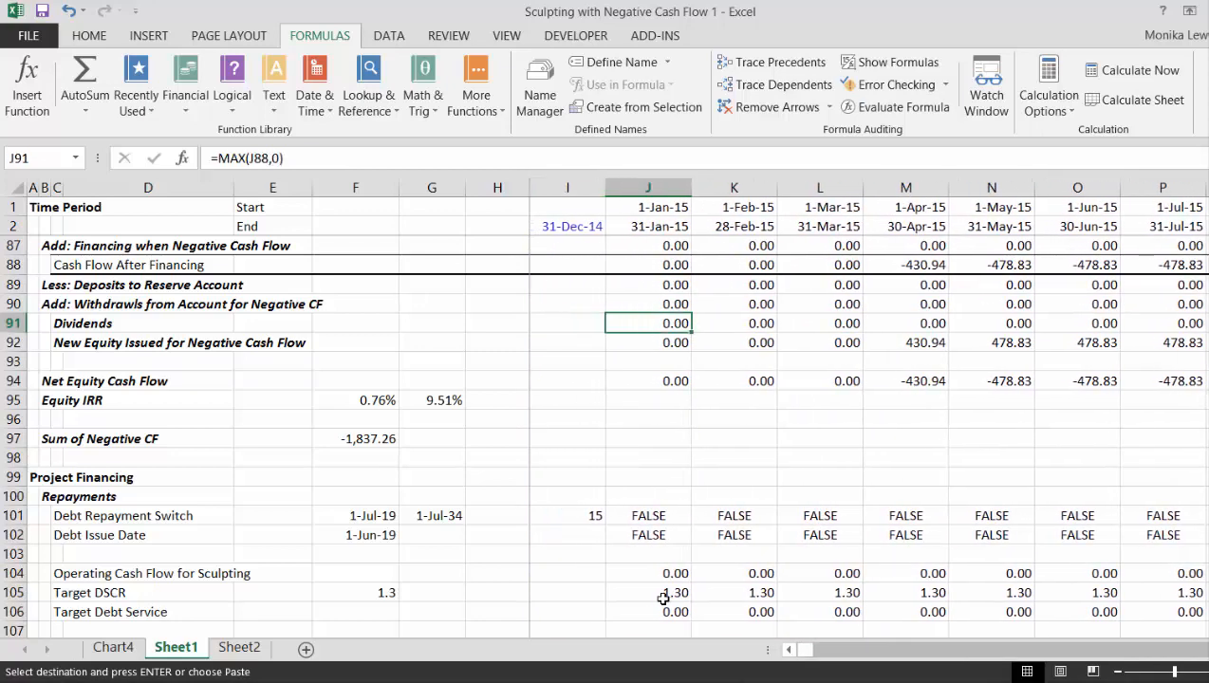
key(ctrl+v)
key(Left)
key(Right)
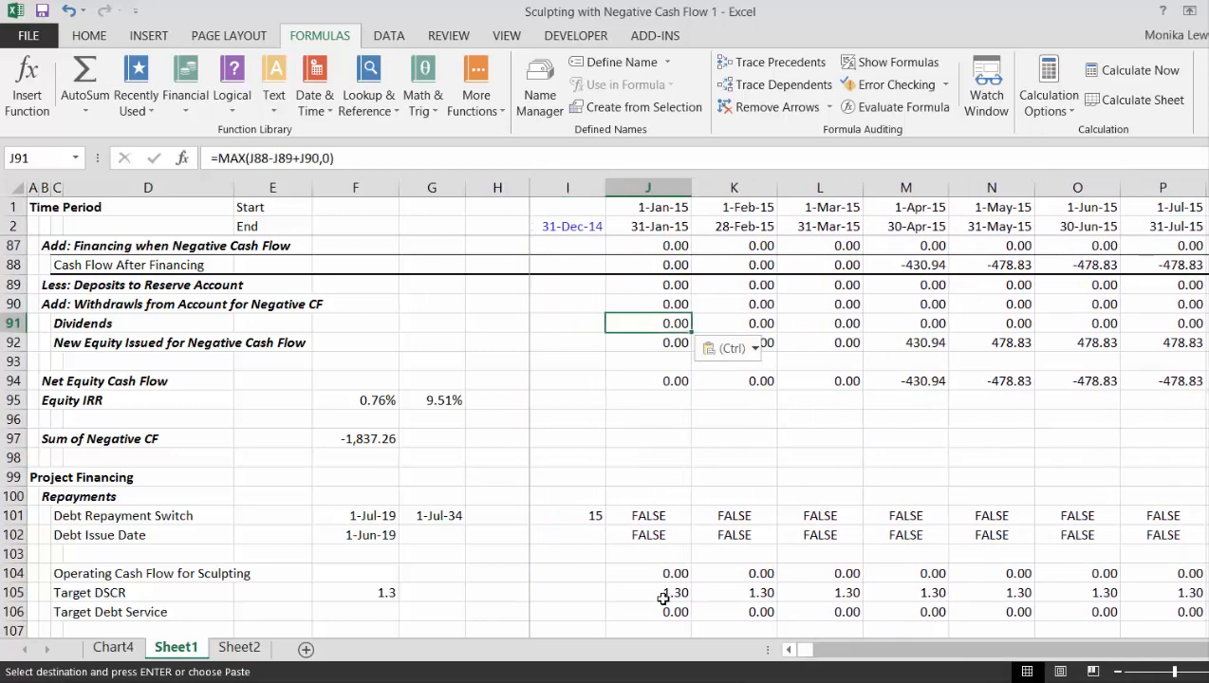
key(ctrl+shift+Right)
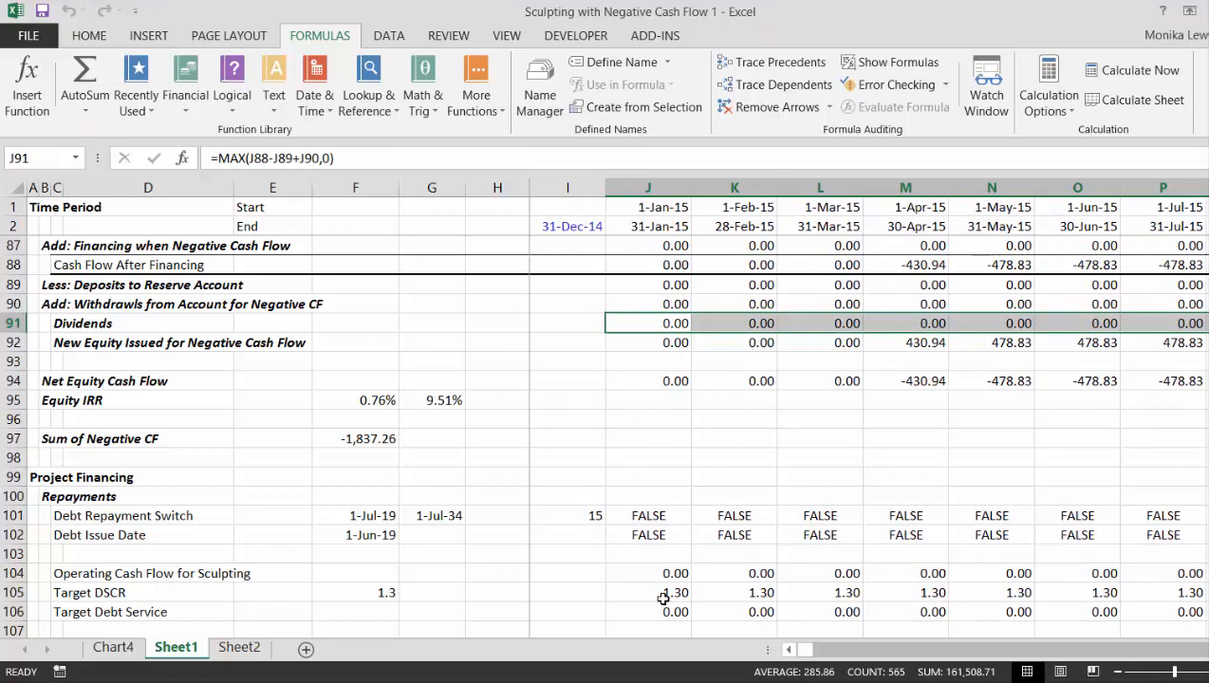
key(Down)
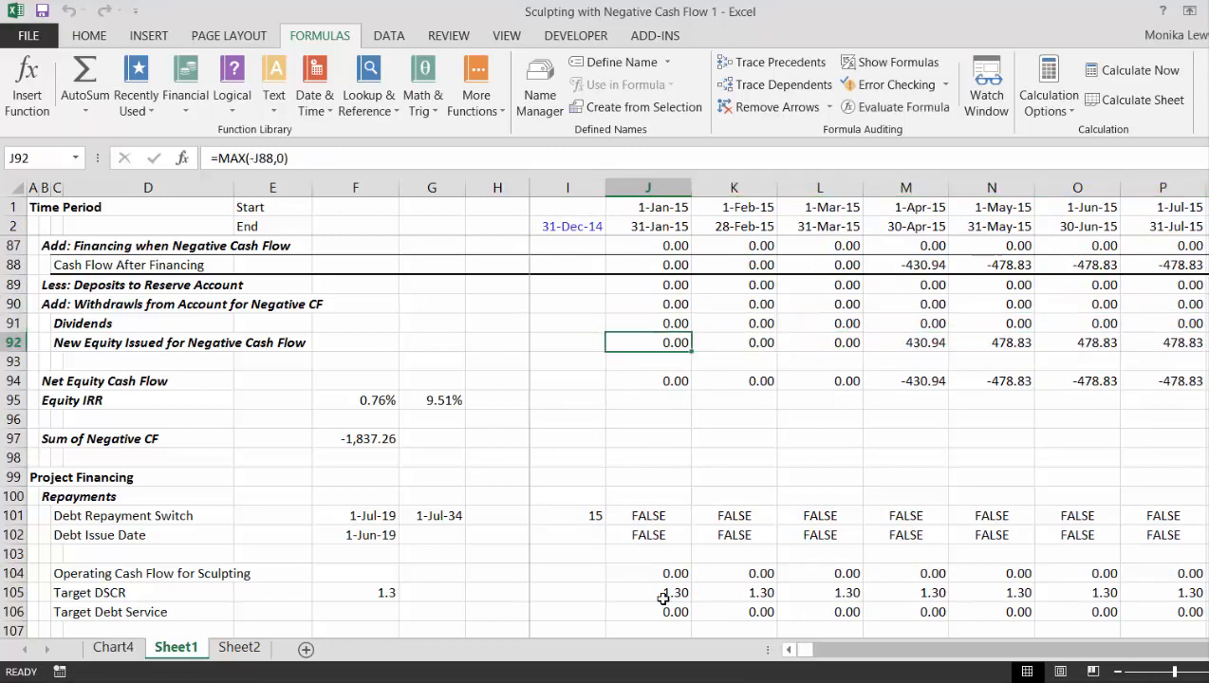
key(F2)
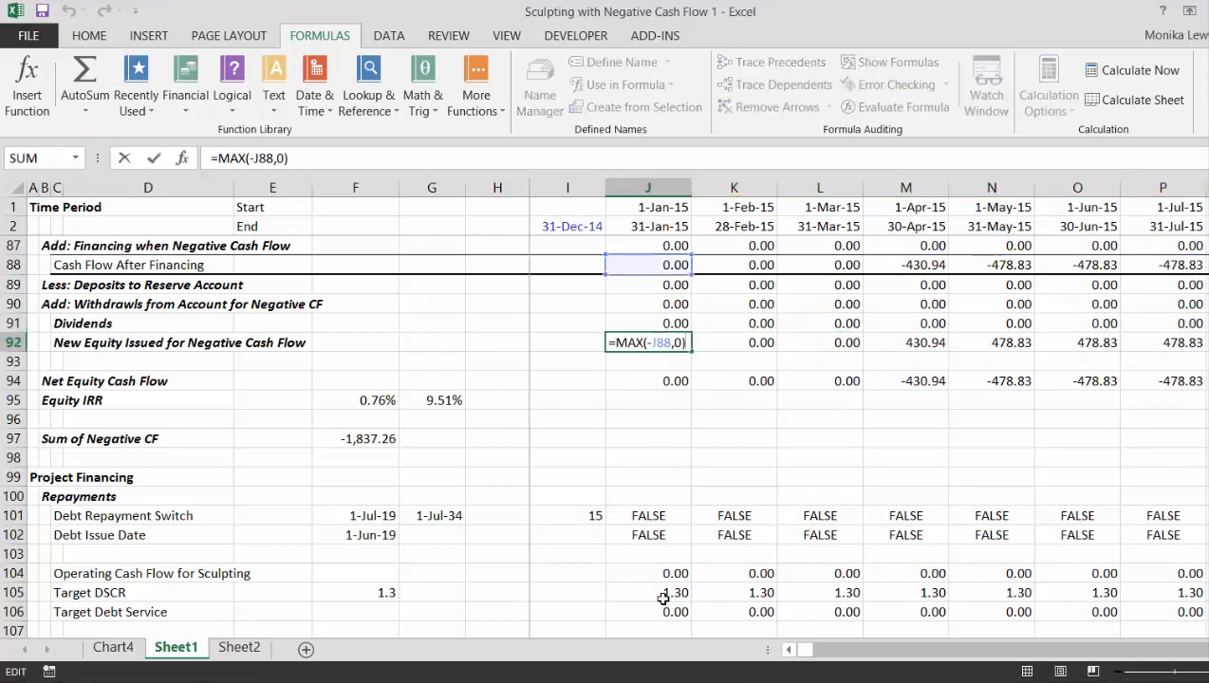
key(Escape)
- Insert a new row above Dividends and label it Subtotal in C91
key(Up)
key(ctrl+shift+Right)
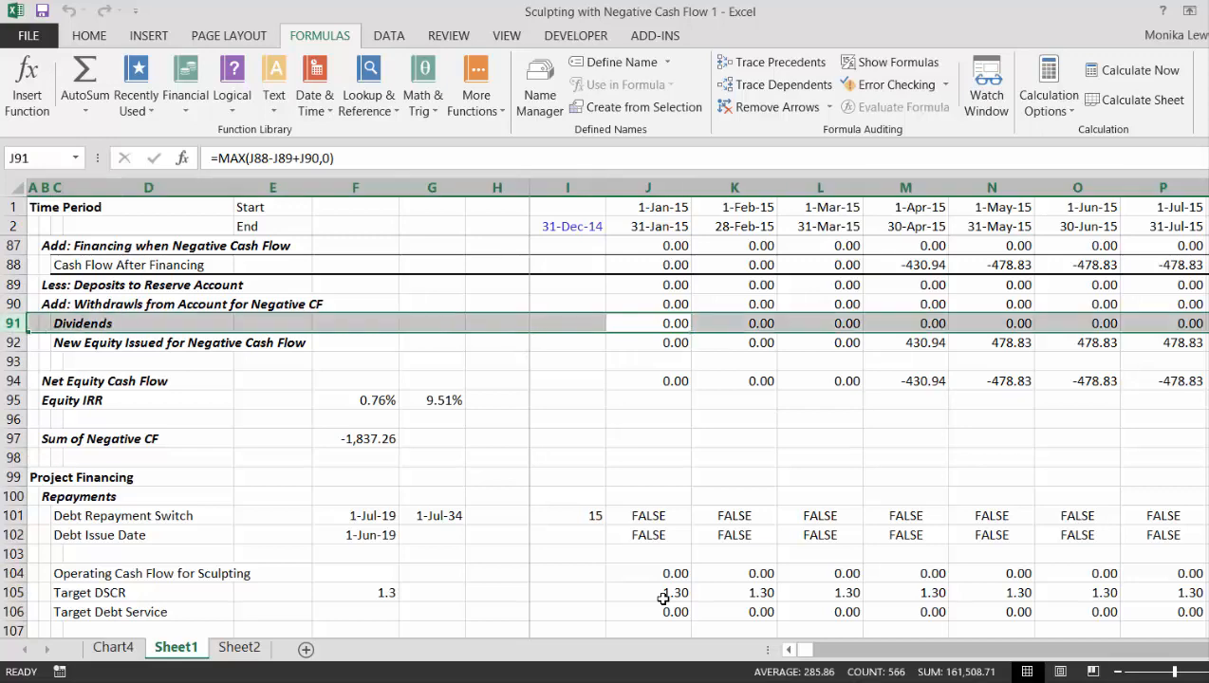
key(ctrl+shift+equal)
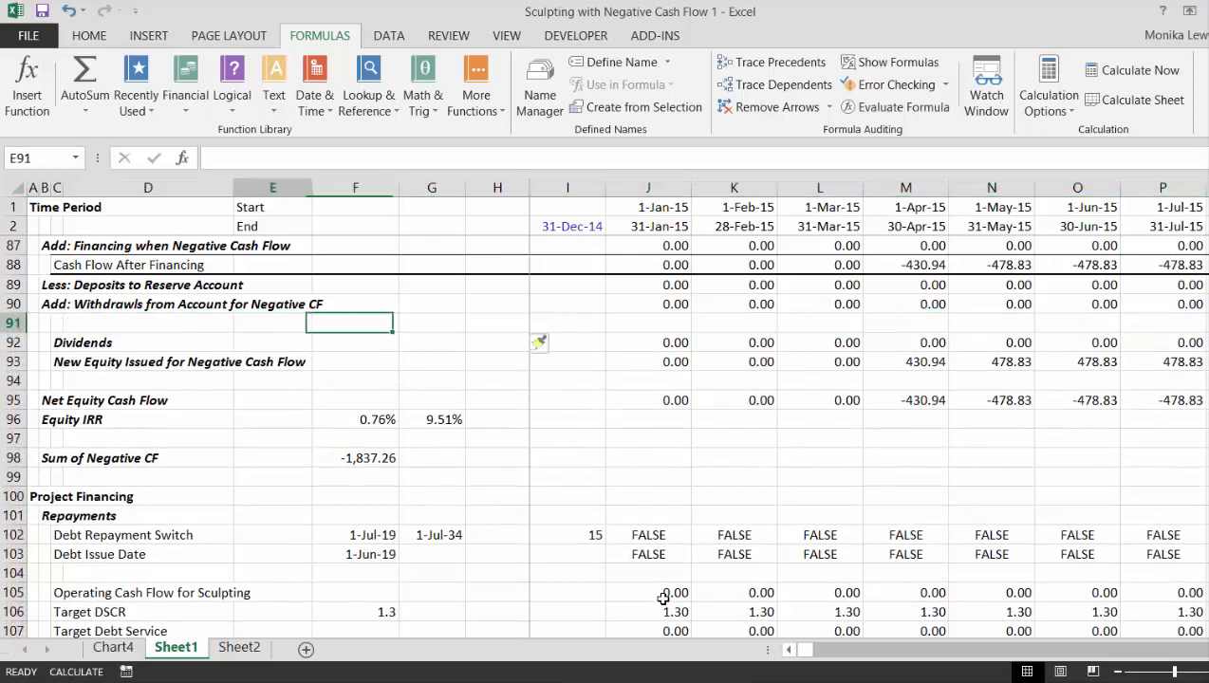
key(Home)
key(Right)
key(Right)
text(Sub)
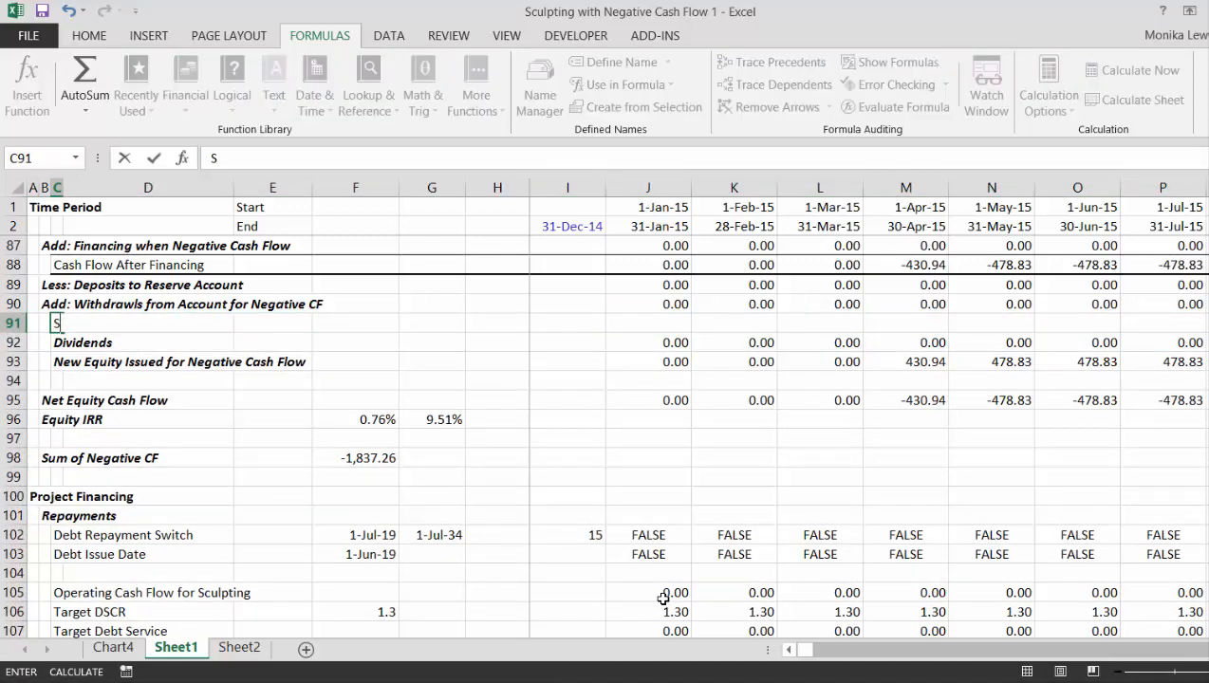
key(Return)
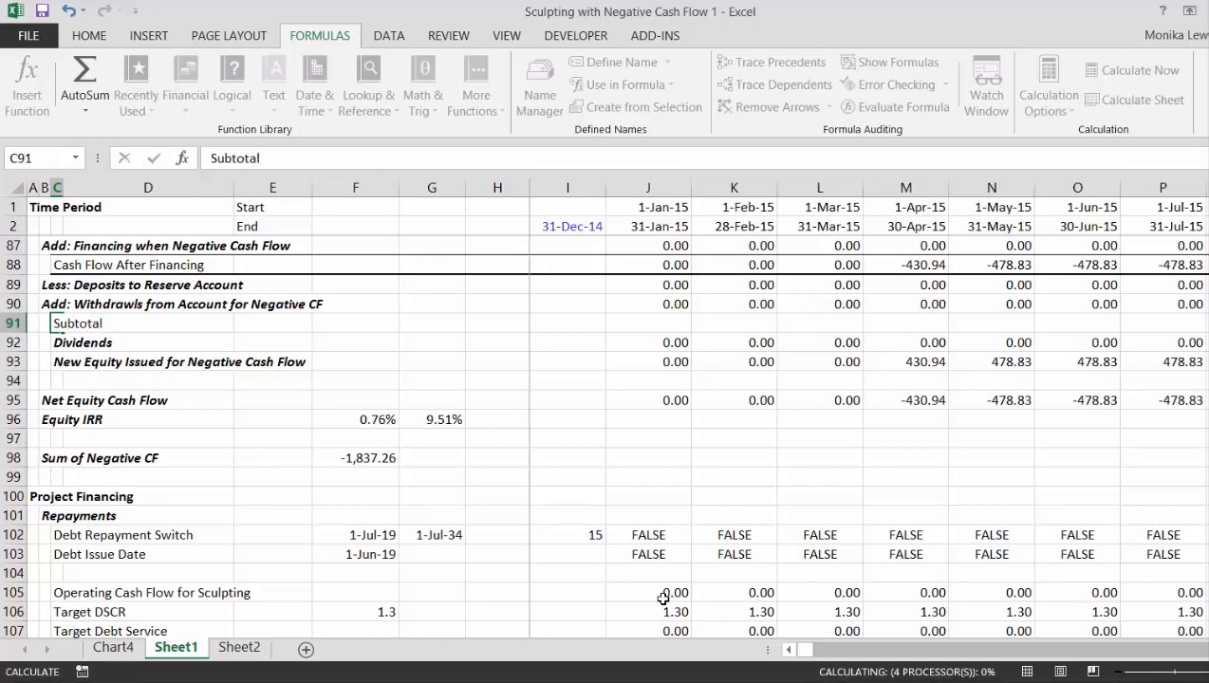
- Enter =J88-J89+J90 in the Subtotal cell J91 to net reserve account deposits and withdrawals against cash flow after financing
key(Right)
key(Right)
key(Right)
key(Right)
key(Right)
key(Right)
key(Right)
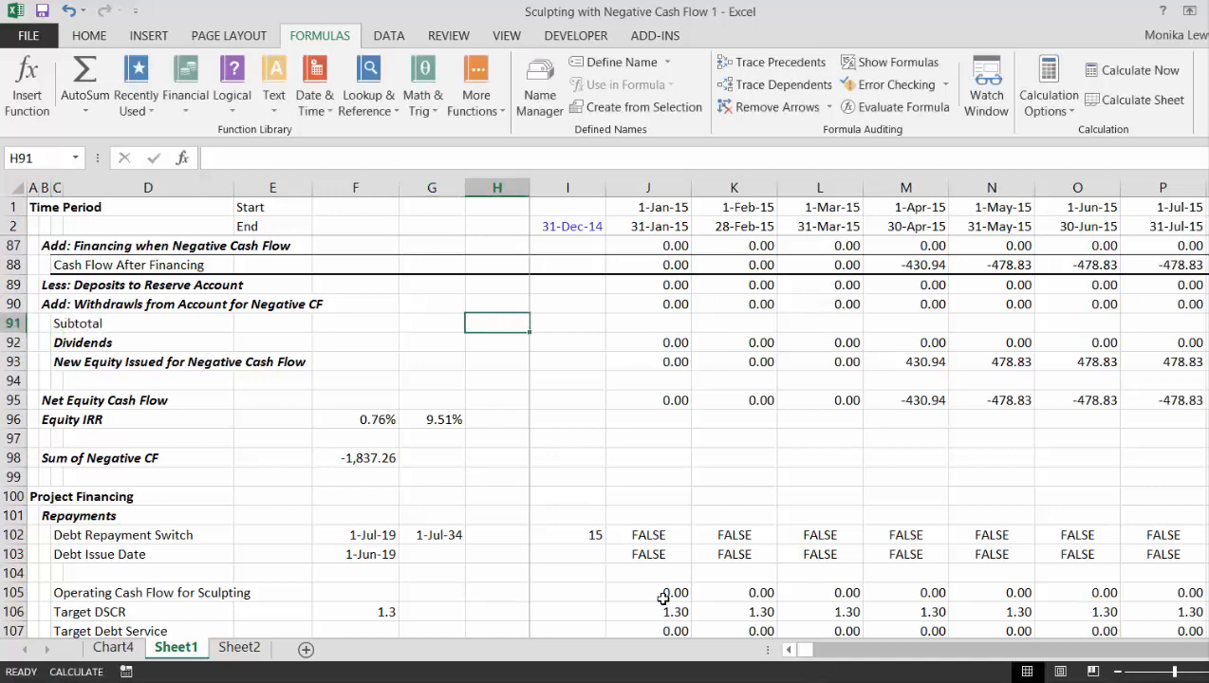
text(=)
key(Up)
key(Up)
key(Up)
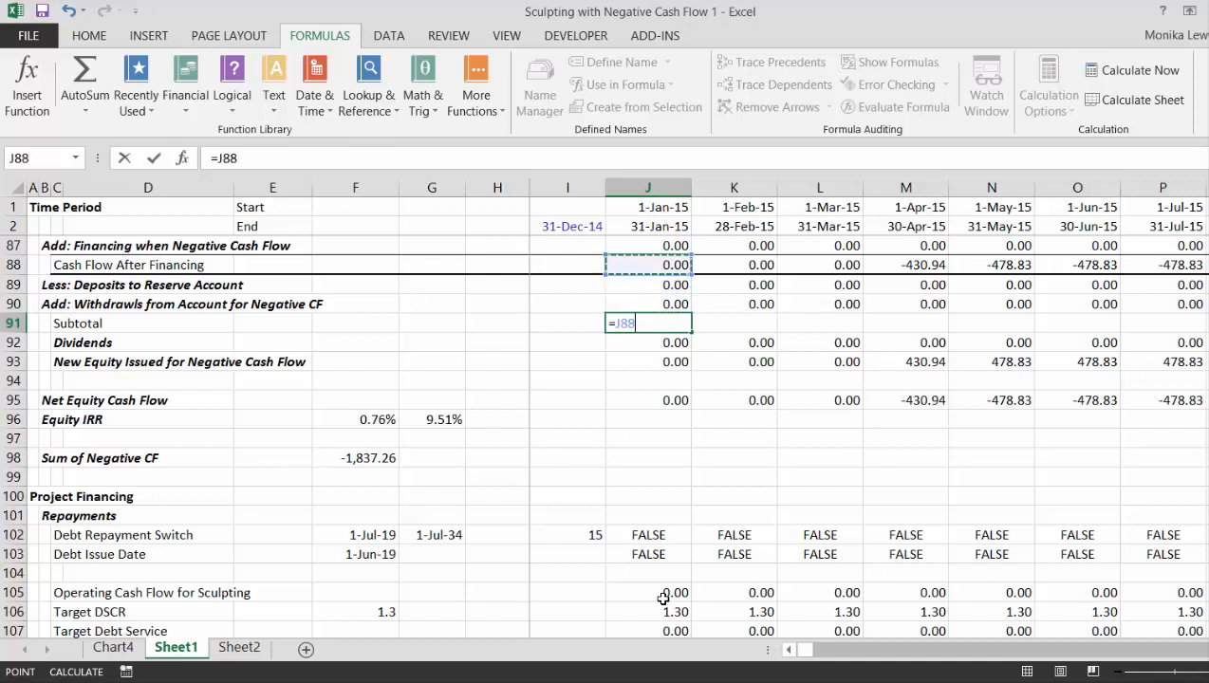
text(-)
key(Up)
key(Up)
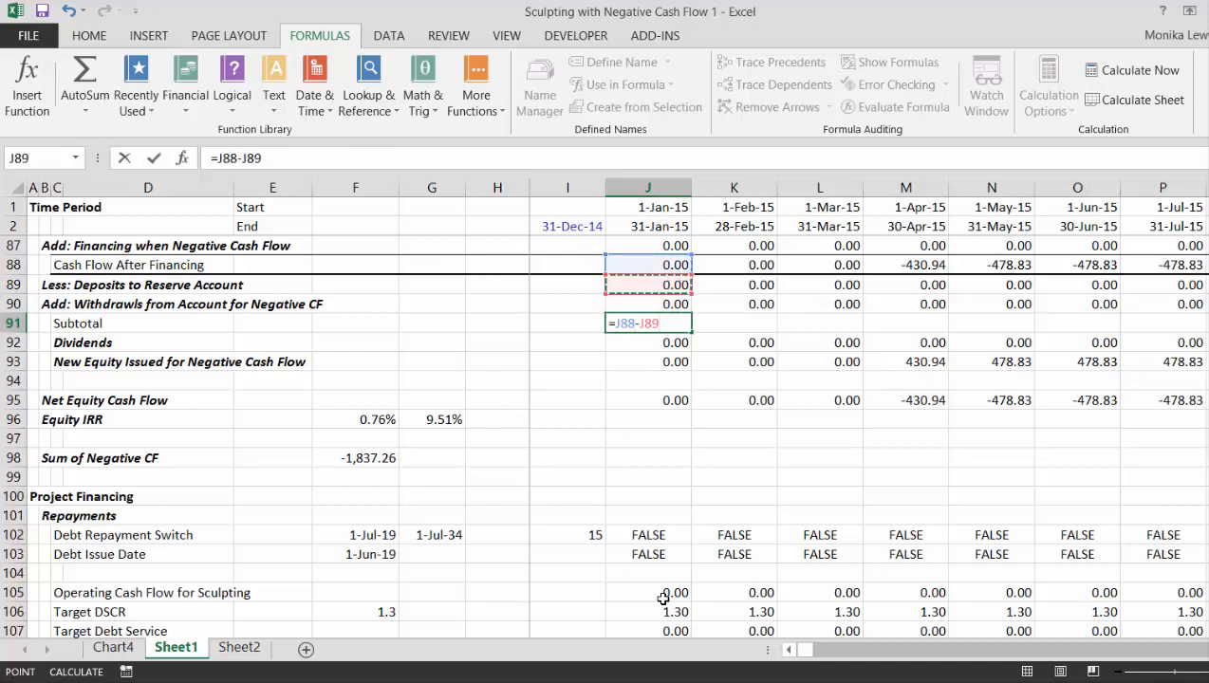
text(+)
key(Up)
key(Return)
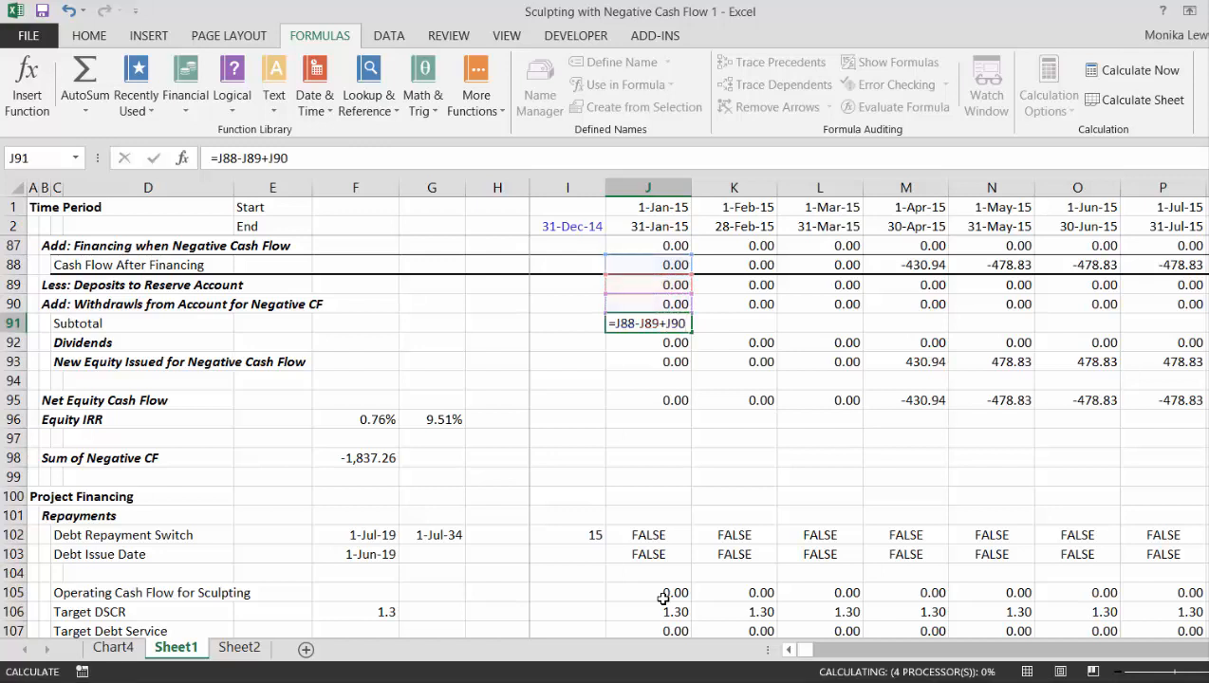
- Fill the Subtotal formula from J91 across all periods of the row
key(Up)
key(ctrl+shift+Right)
key(ctrl+r)
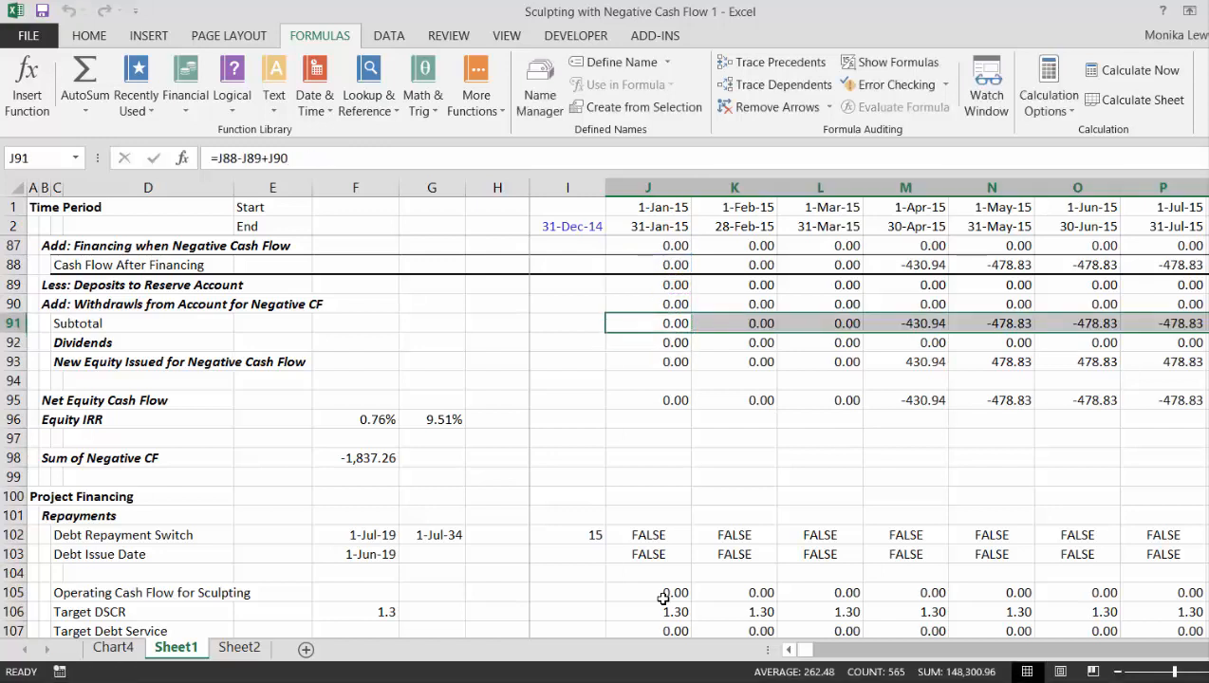
- Replace the Dividends formula in J92 with =MAX(J91,0) and fill it across all periods
key(Down)
key(F2)
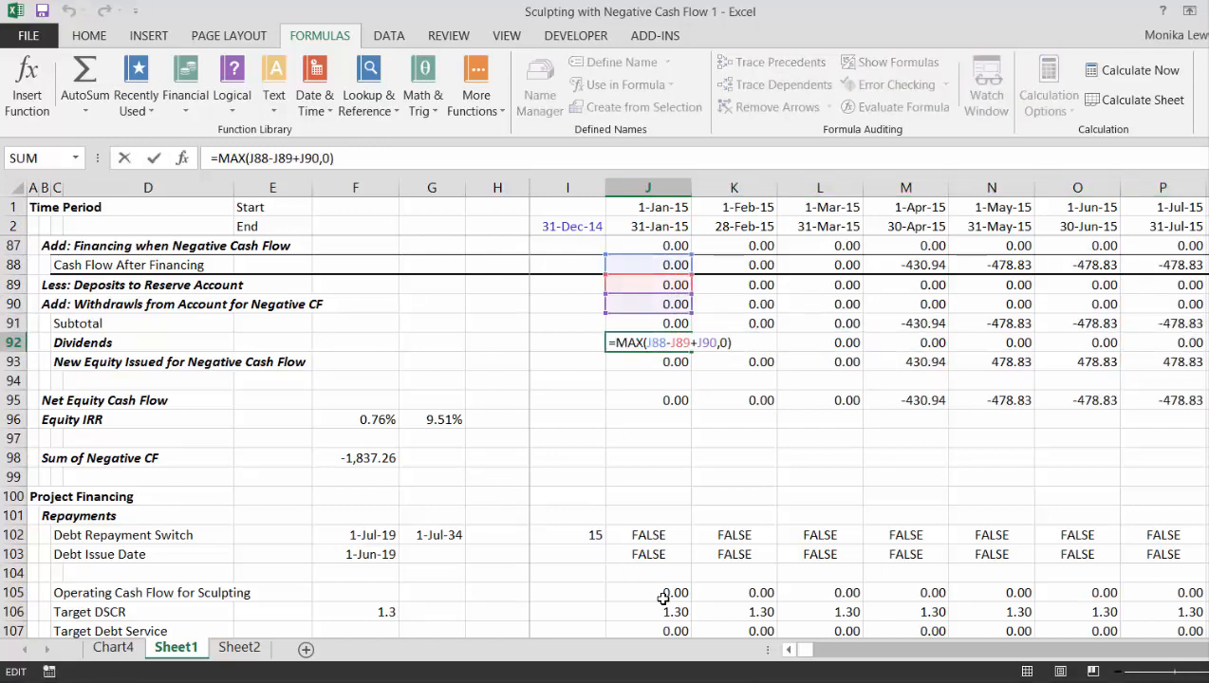
key(Escape)
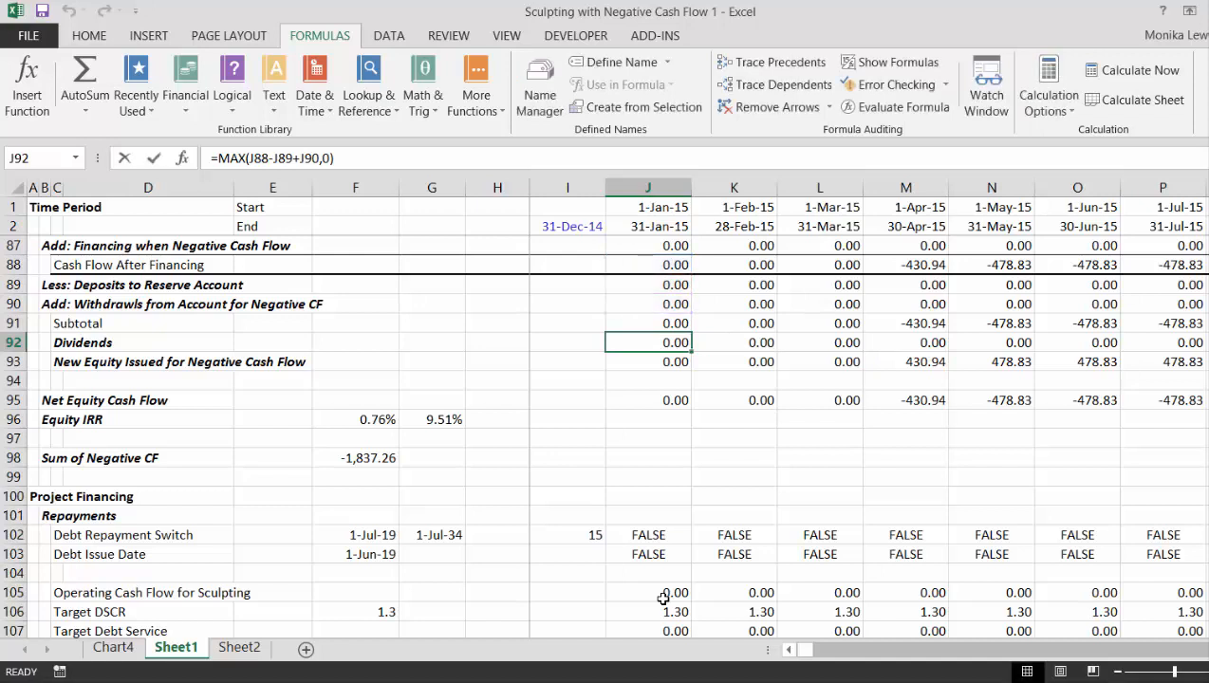
text(=max()
key(Up)
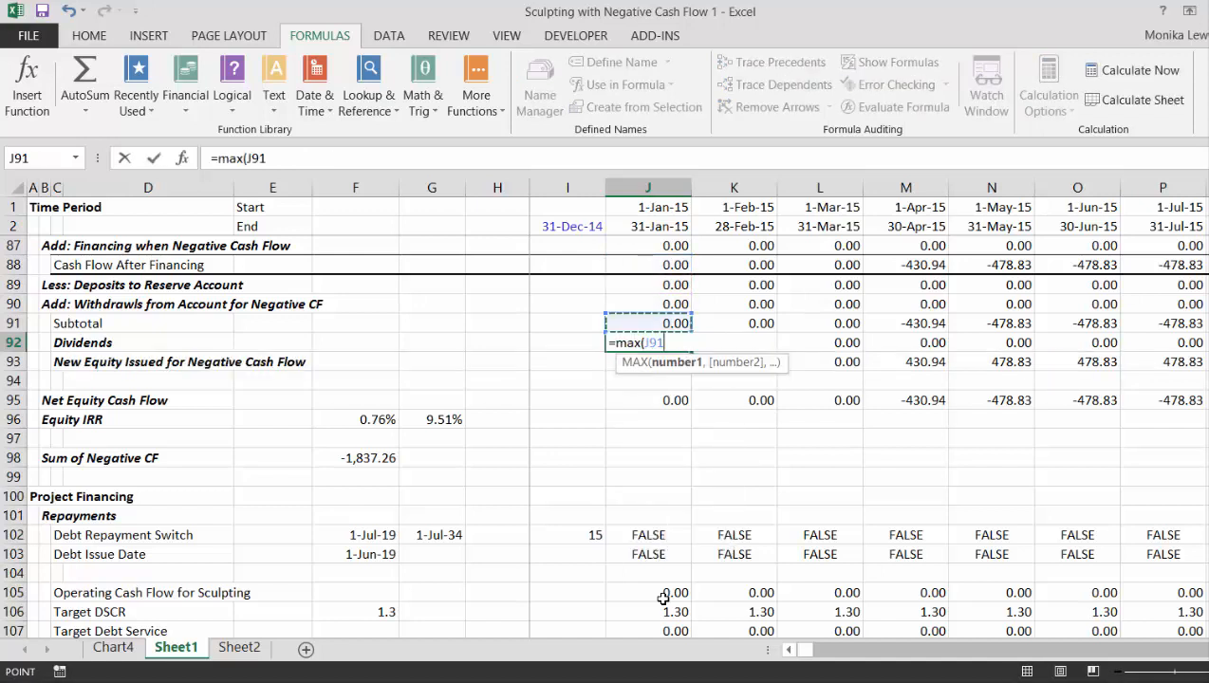
text(,0))
key(Return)
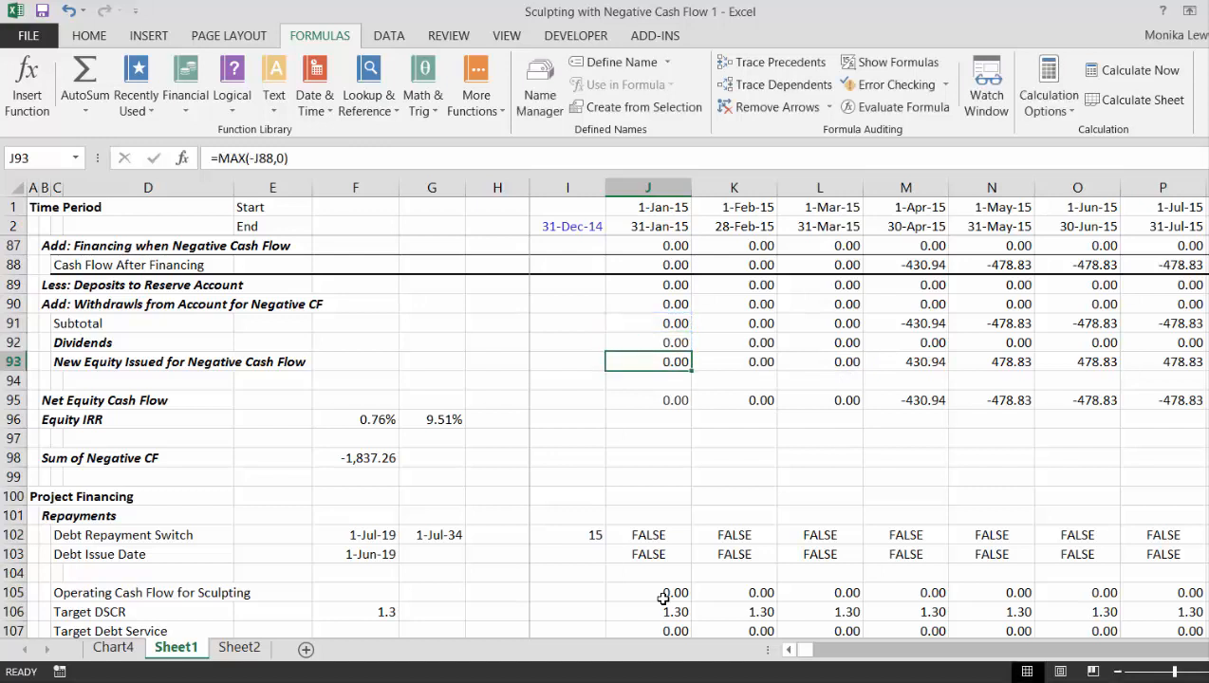
key(Up)
key(ctrl+shift+Right)
- Change the New Equity Issued for Negative Cash Flow formula in J93 to =MAX(-J91,0) and fill it across all periods
key(Down)
text(=max()
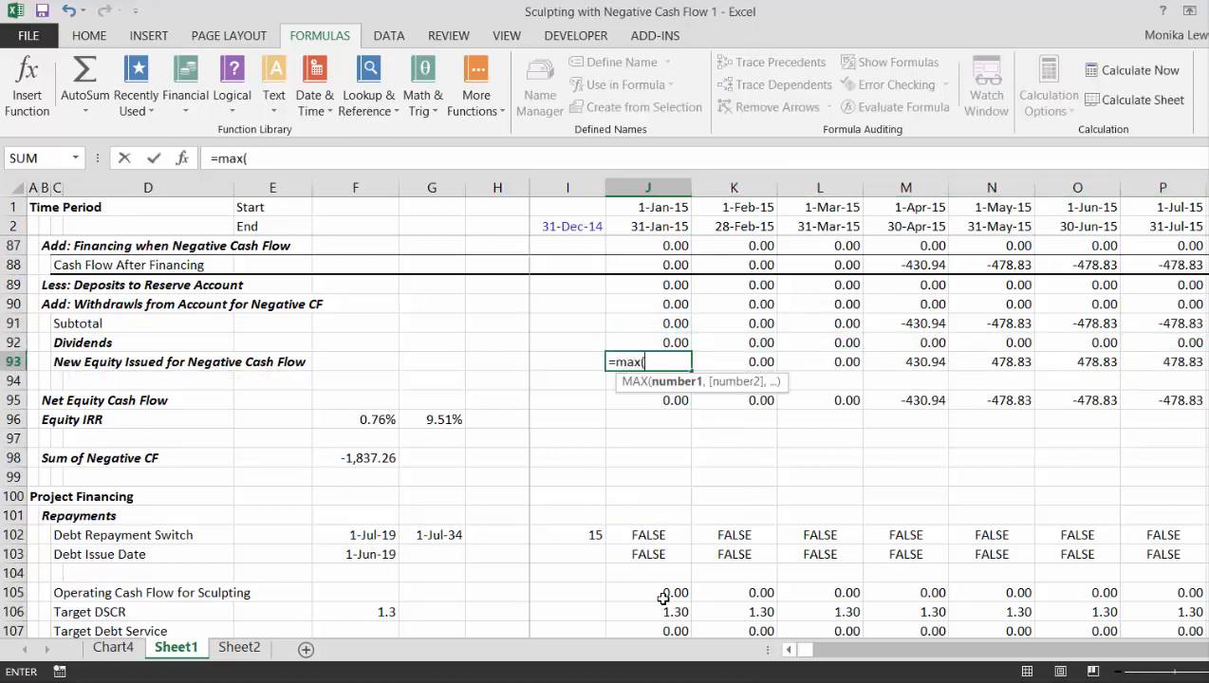
text(-)
key(Up)
key(Up)
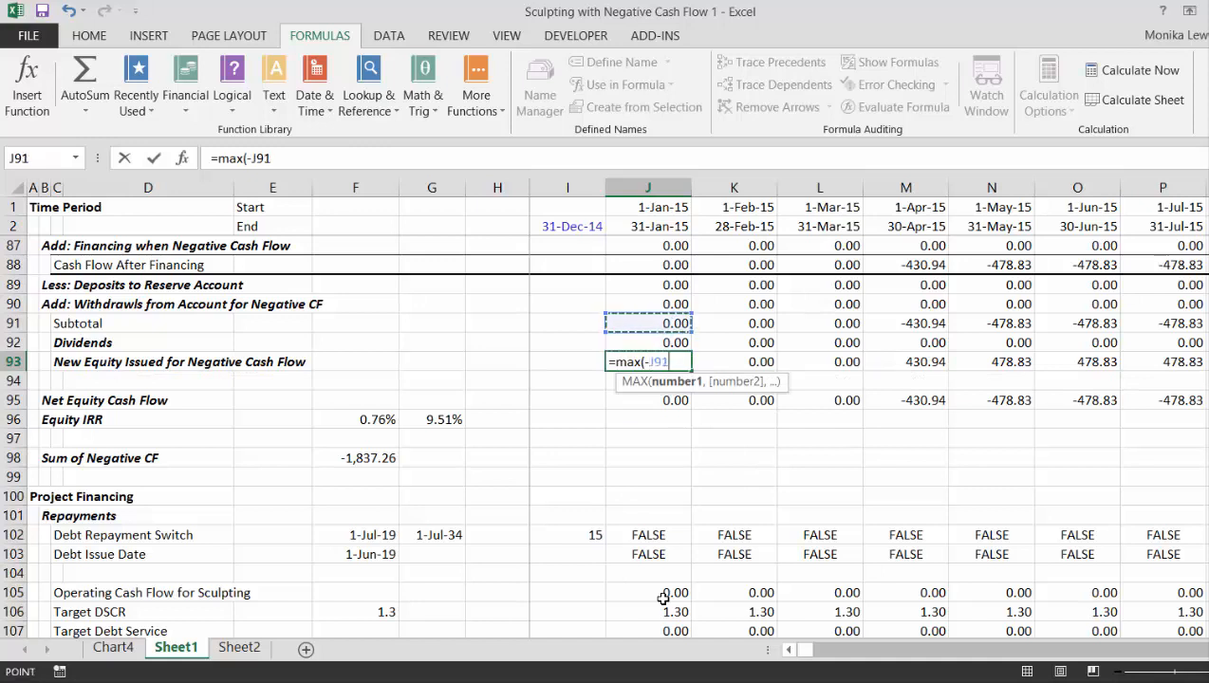
text(,0)
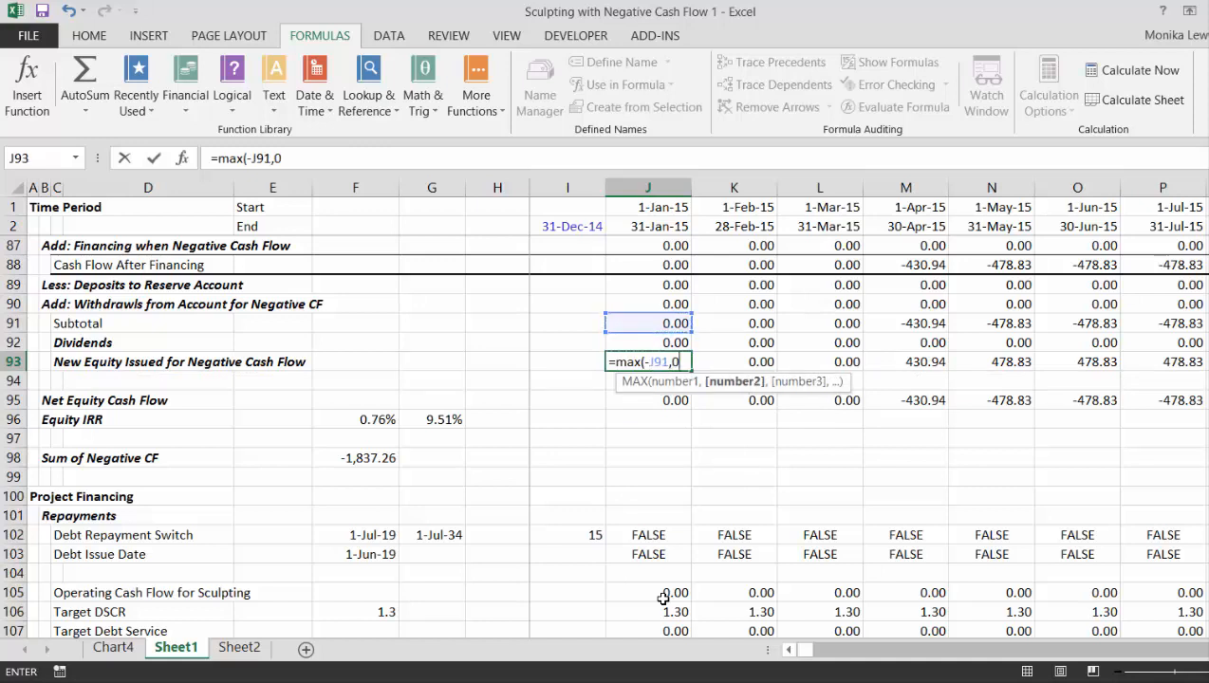
key(Return)
key(Up)
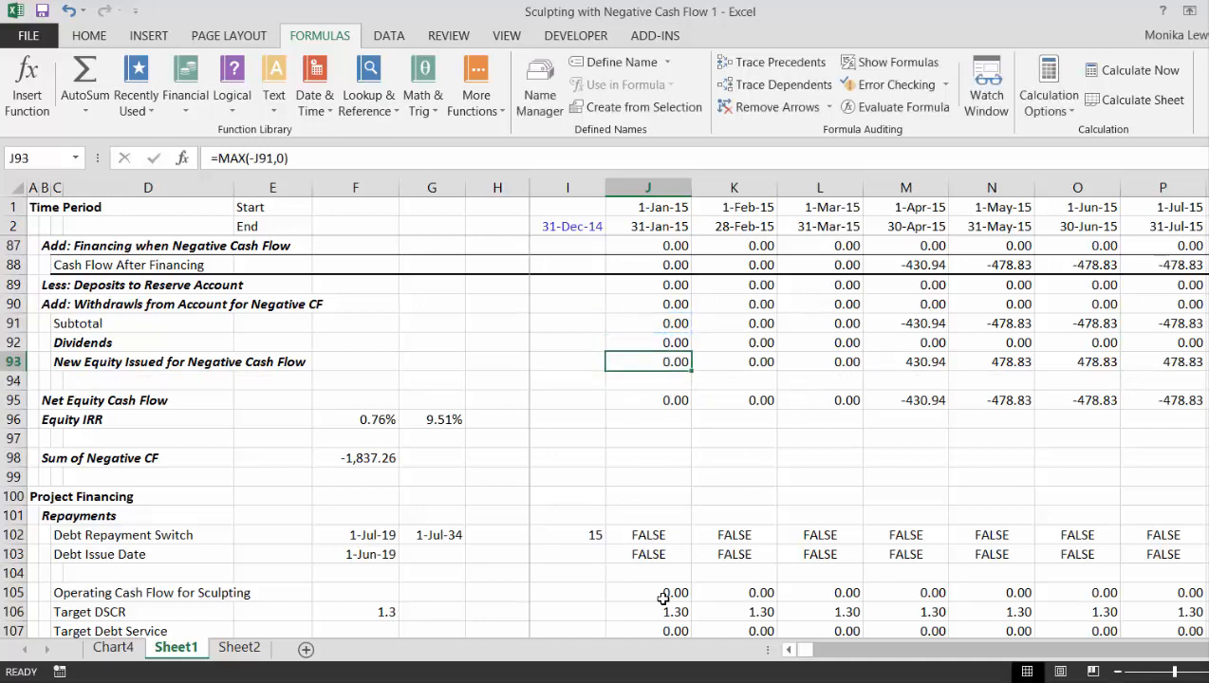
key(ctrl+shift+Right)
key(ctrl+r)
- Examine the subtotal, dividends and new equity rows across the periods around the July 2019 start of debt repayment
key(Right)
key(Right)
key(Right)
key(Right)
key(Right)
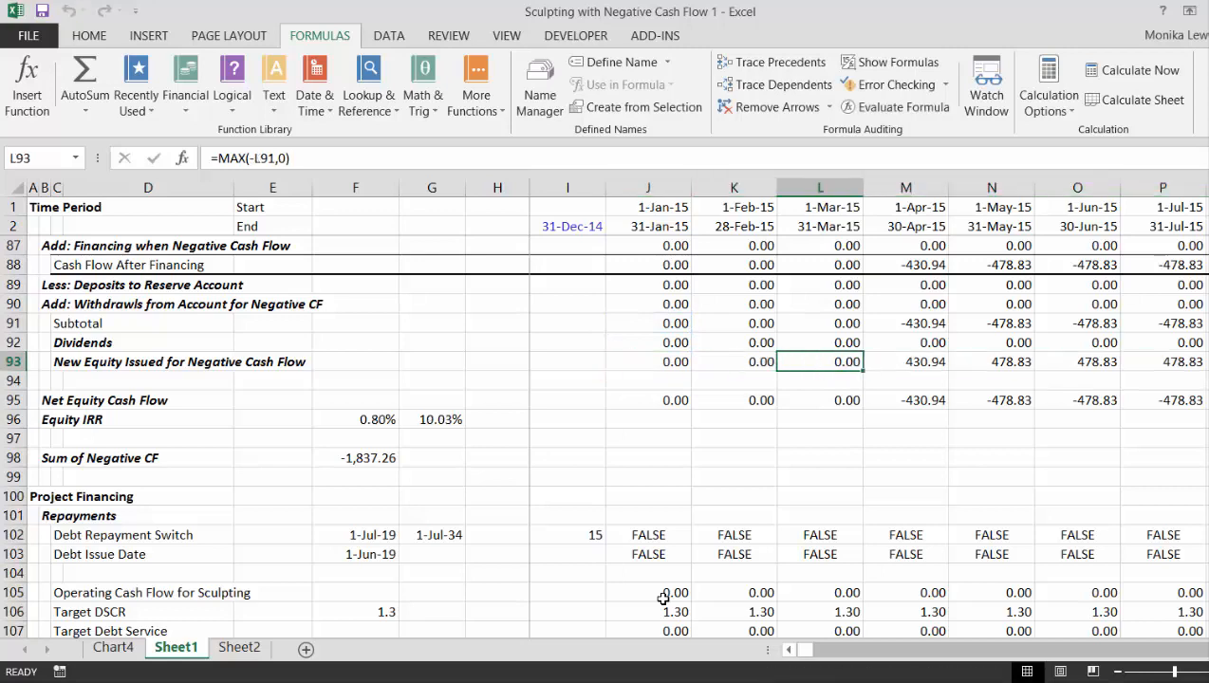
key(Right)
key(Right)
key(Right)
key(Right)
key(Right)
key(Right)
key(Right)
key(Right)
key(Right)
key(Right)
key(Right)
key(Right)
key(Right)
key(Right)
key(Right)
key(Right)
key(Right)
key(Right)
key(Right)
key(Right)
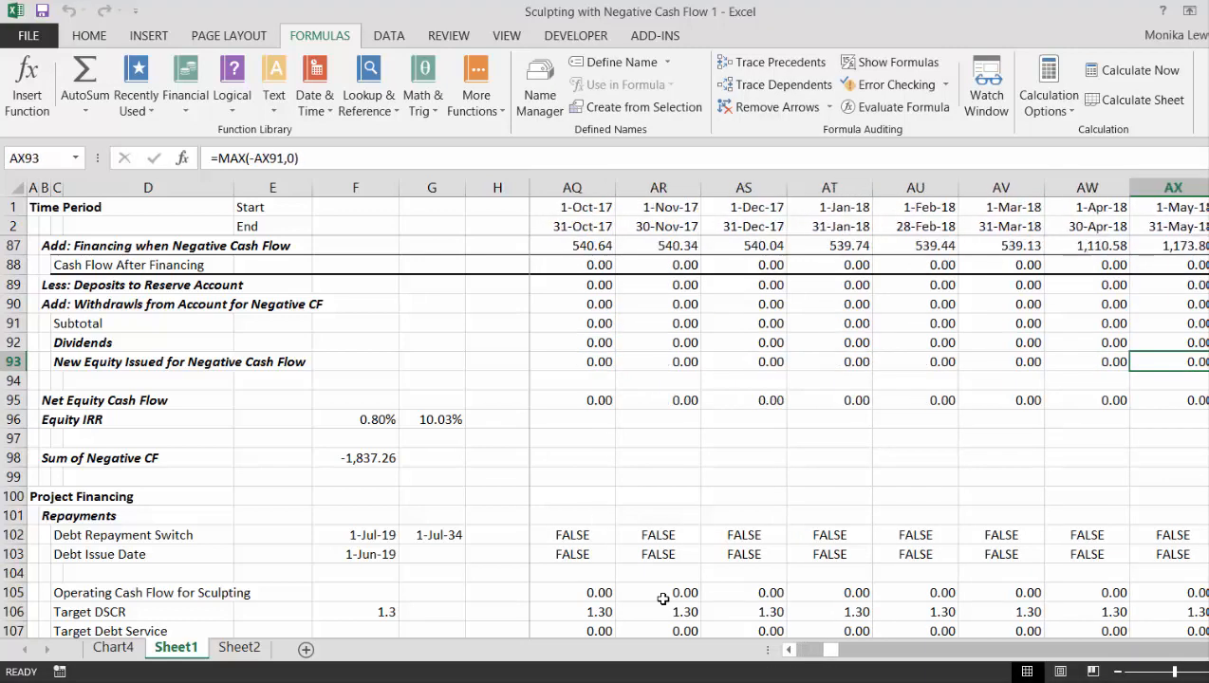
key(Right)
key(Right)
key(Right)
key(Right)
key(Right)
key(Right)
key(Right)
key(Right)
key(Right)
key(Right)
key(Right)
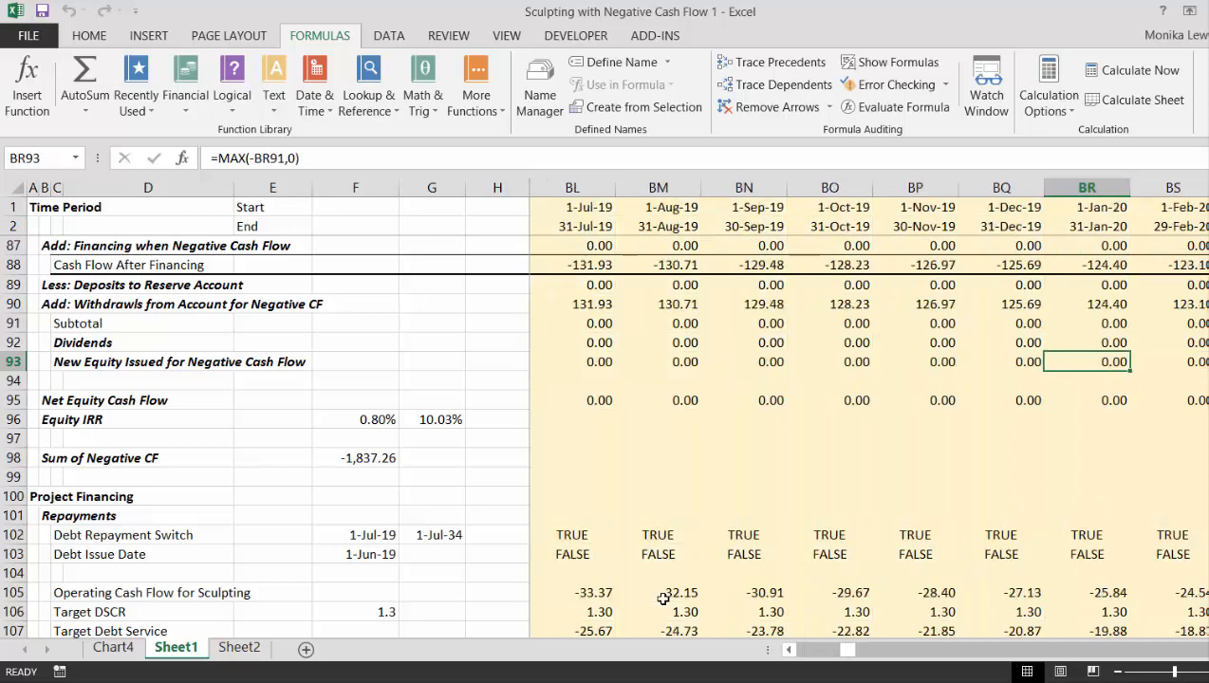
key(Left)
key(Left)
key(Left)
key(Left)
key(Left)
key(Left)
key(Left)
key(Left)
key(Left)
key(Left)
key(Right)
key(Right)
key(Right)
key(Right)
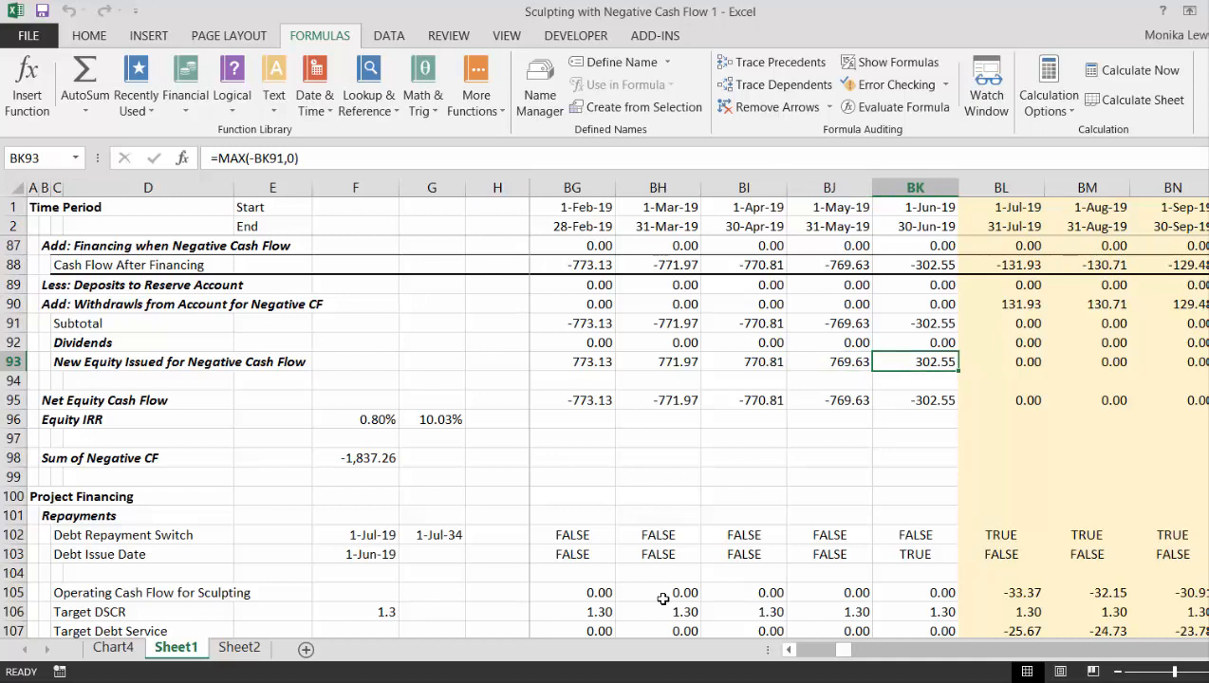
- Examine the row 90 withdrawals for negative cash flow from June 2019 through August 2021
key(Up)
key(Up)
key(Up)
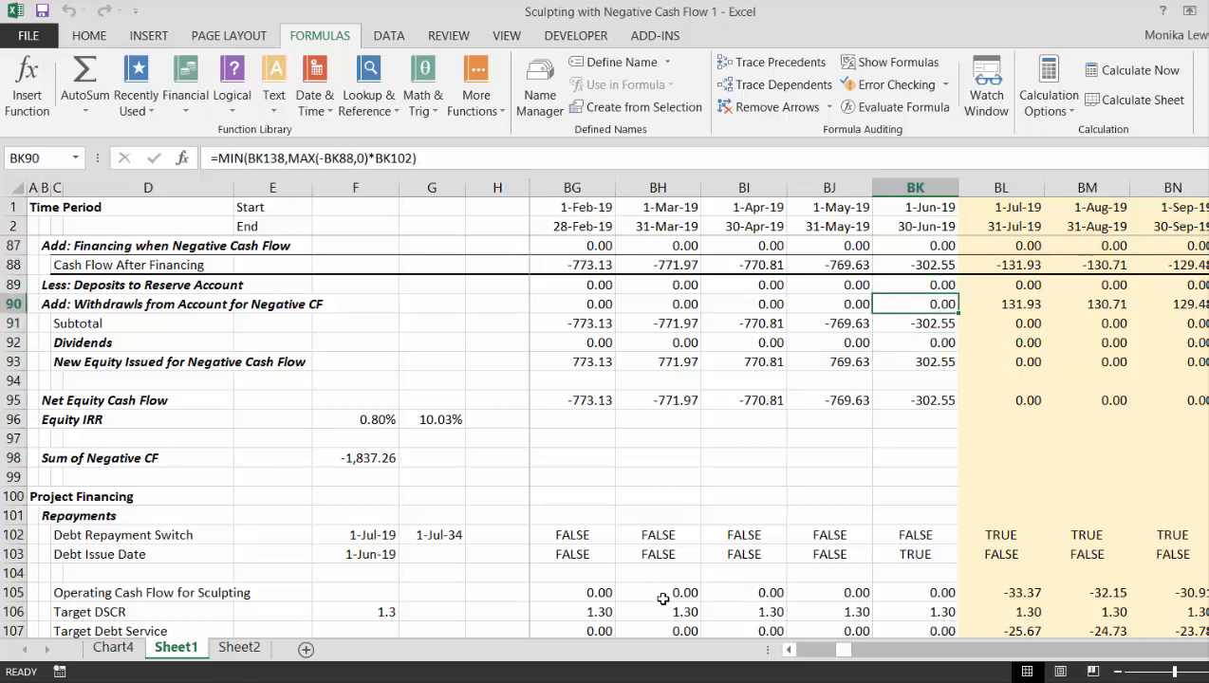
key(Right)
key(Right)
key(Right)
key(Right)
key(Right)
key(Right)
key(Right)
key(Right)
key(Right)
key(Right)
key(Right)
key(Right)
key(Right)
key(Right)
key(Right)
key(Right)
key(Right)
key(Right)
key(Right)
key(Right)
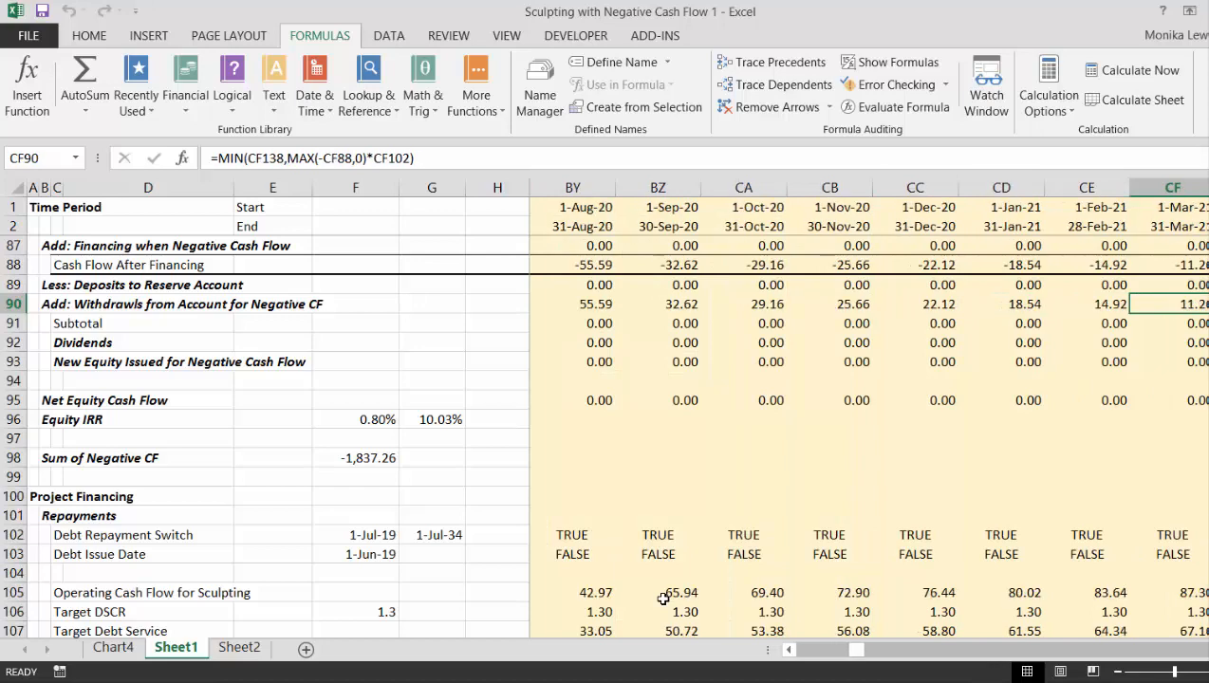
key(Right)
key(Right)
key(Right)
key(Right)
key(Right)
key(Right)
key(Right)
key(Right)
key(Right)
key(Right)
key(Right)
key(Right)
key(Right)
key(Left)
key(Left)
key(Left)
key(Left)
key(Left)
key(Left)
key(Left)
key(Left)
key(Down)
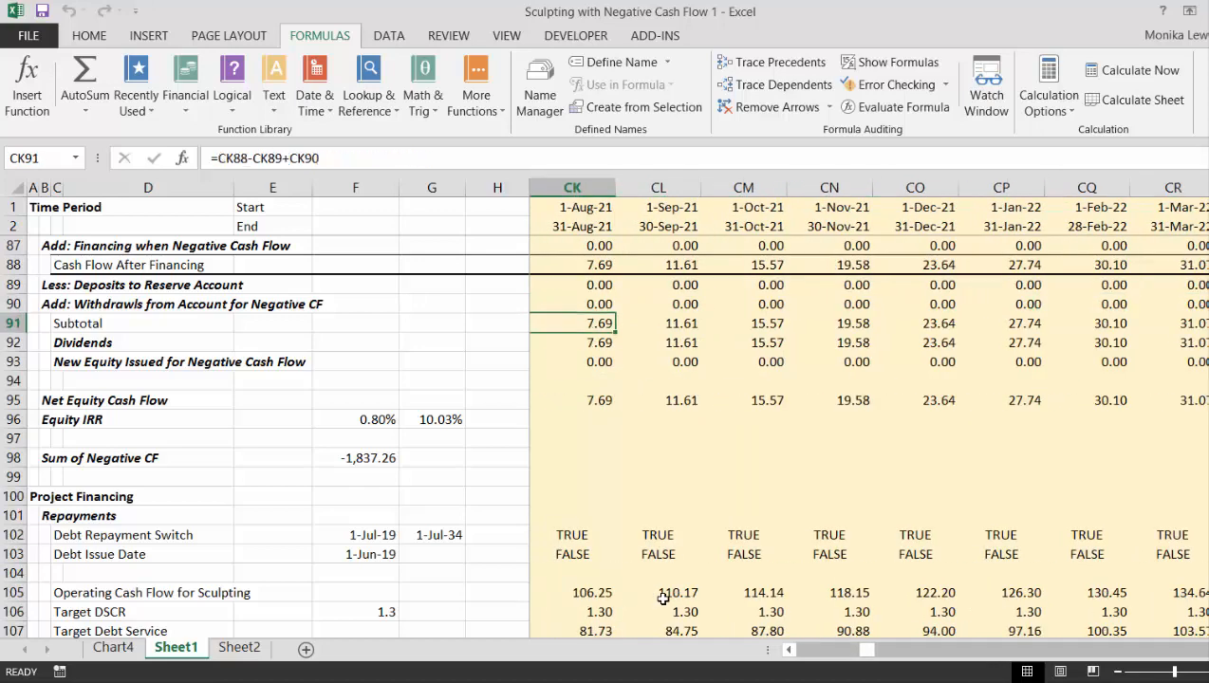
- In the Reserve Account to Fund Negative Interest section, link the first-period Withdrawn from Account cell J140 to J89
key(Down)
key(Down)
key(Down)
key(Down)
key(Down)
key(Down)
key(Down)
key(Down)
key(Down)
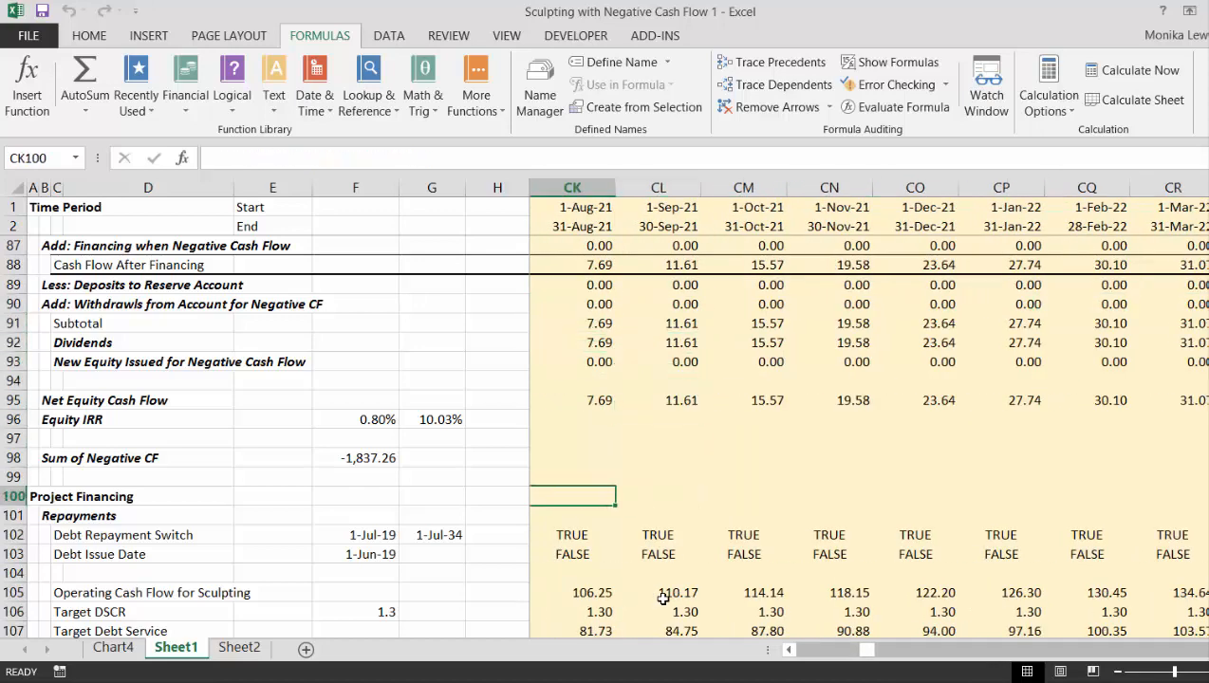
key(Left)
key(Left)
key(Left)
key(Left)
key(Left)
key(Left)
key(Left)
key(Left)
key(Left)
key(Left)
key(ctrl+Left)
key(Down)
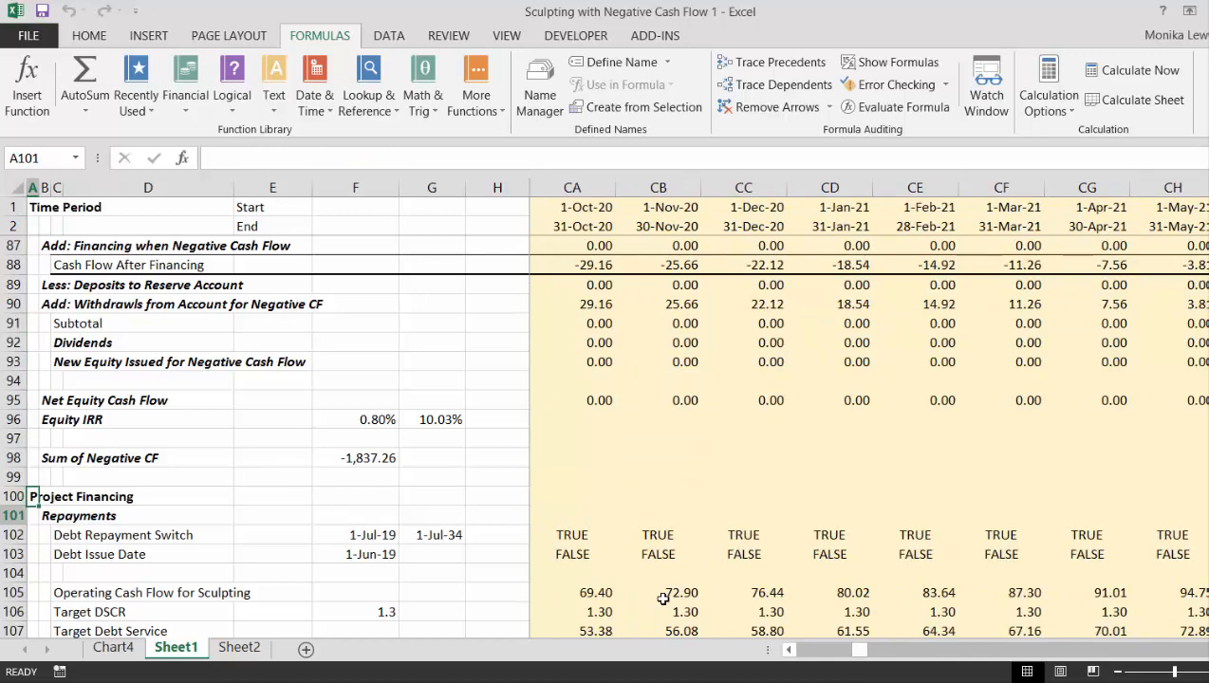
key(Down)
key(Down)
key(Down)
key(Down)
key(Down)
key(Down)
key(Down)
key(Down)
key(Down)
key(Down)
key(Down)
key(Down)
key(Down)
key(Down)
key(Down)
key(Down)
key(Down)
key(Down)
key(Down)
key(Down)
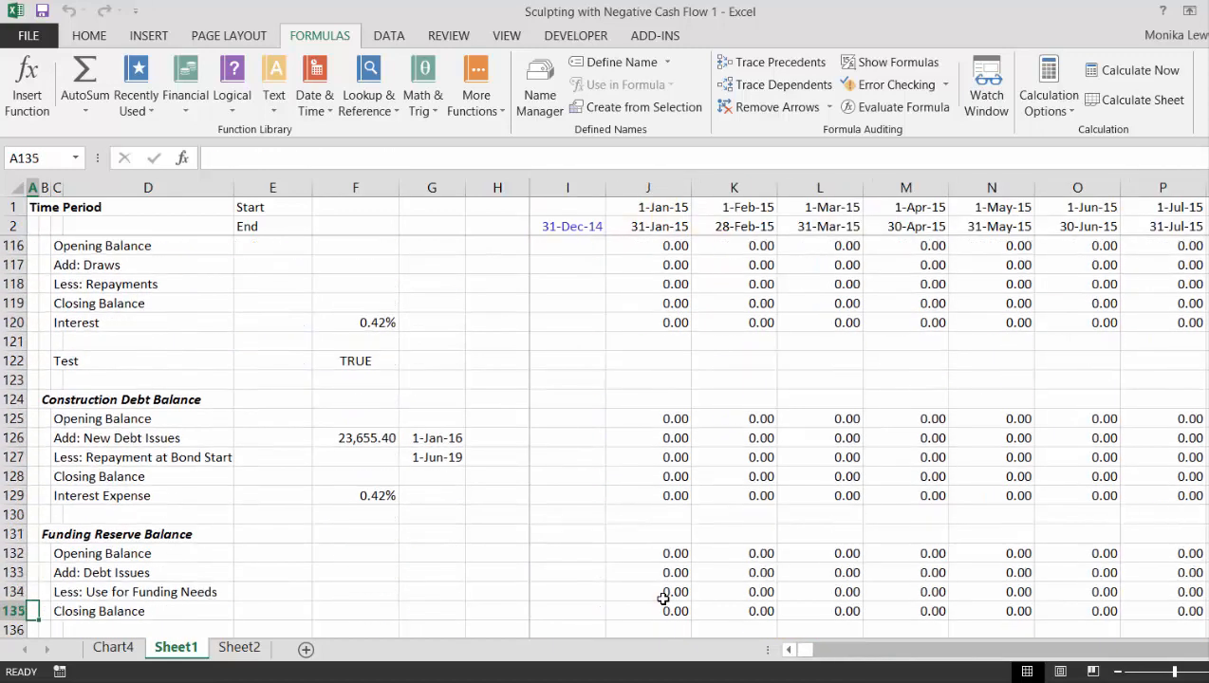
key(Down)
key(Down)
key(Down)
key(Down)
key(Down)
key(Down)
key(Down)
key(Down)
key(Down)
key(Down)
key(Down)
key(Down)
key(Down)
key(Down)
key(Up)
key(Up)
key(Up)
key(Up)
key(Up)
key(Up)
key(Up)
key(Up)
key(Up)
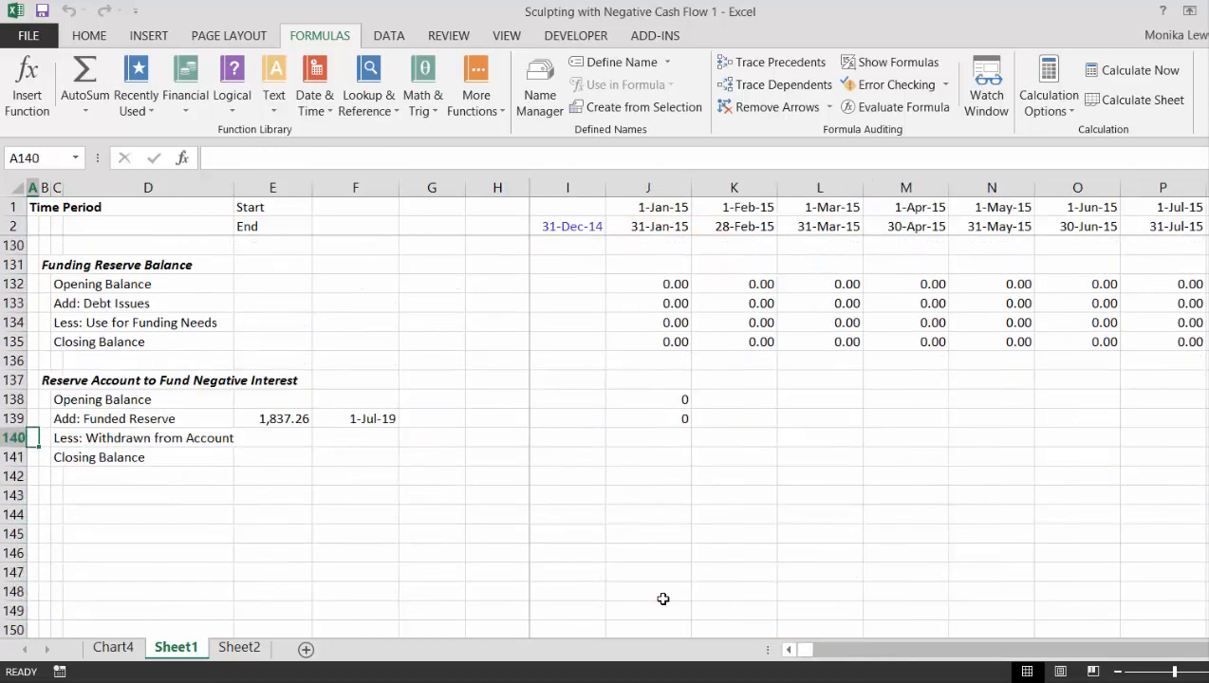
key(Right)
key(Right)
key(Right)
key(Right)
key(Right)
key(Right)
key(Right)
key(Right)
key(Right)
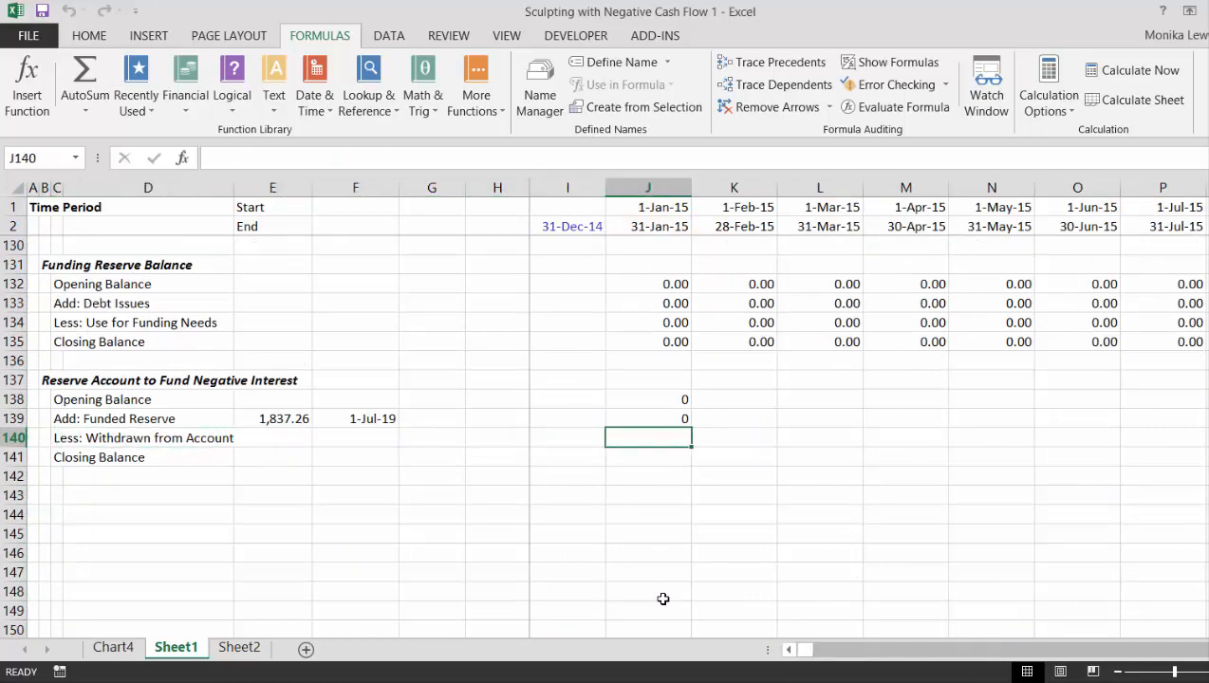
text(=)
key(Up)
key(Up)
key(Up)
key(Up)
key(Up)
key(Up)
key(Up)
key(Up)
key(Up)
key(Up)
key(Up)
key(Up)
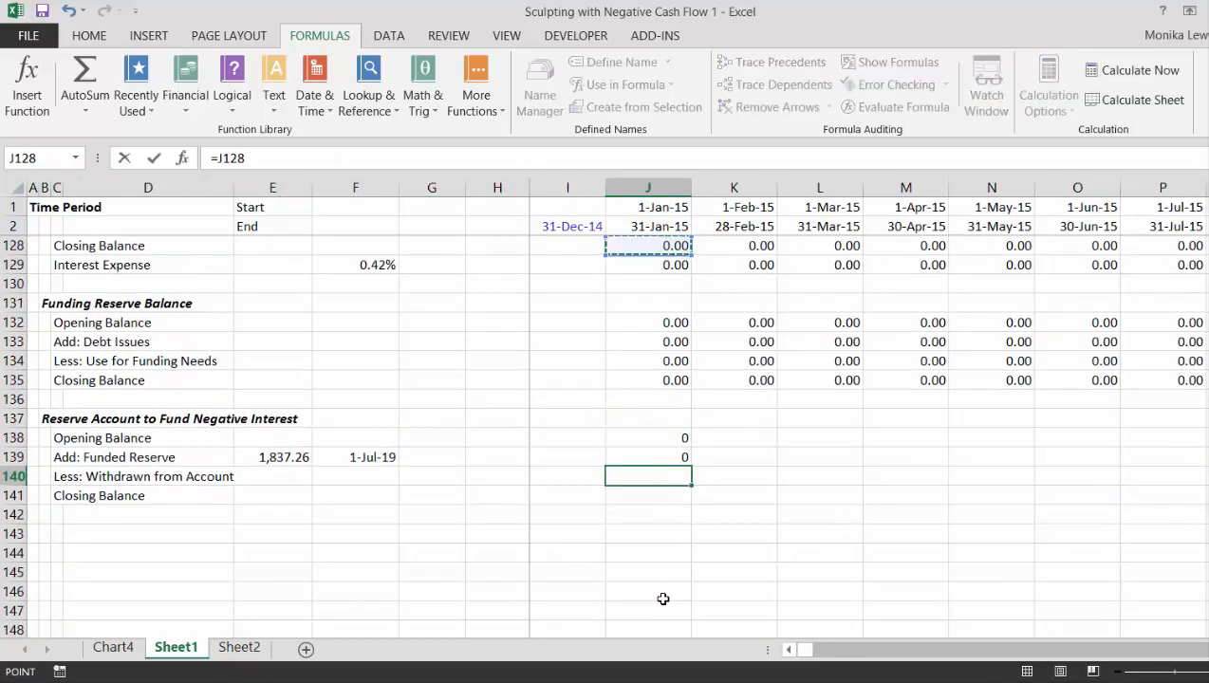
key(Up)
key(Up)
key(Up)
key(Up)
key(Up)
key(Up)
key(Up)
key(Up)
key(Up)
key(Up)
key(Up)
key(Up)
key(Up)
key(Up)
key(Up)
key(Up)
key(Up)
key(Up)
key(Up)
key(Up)
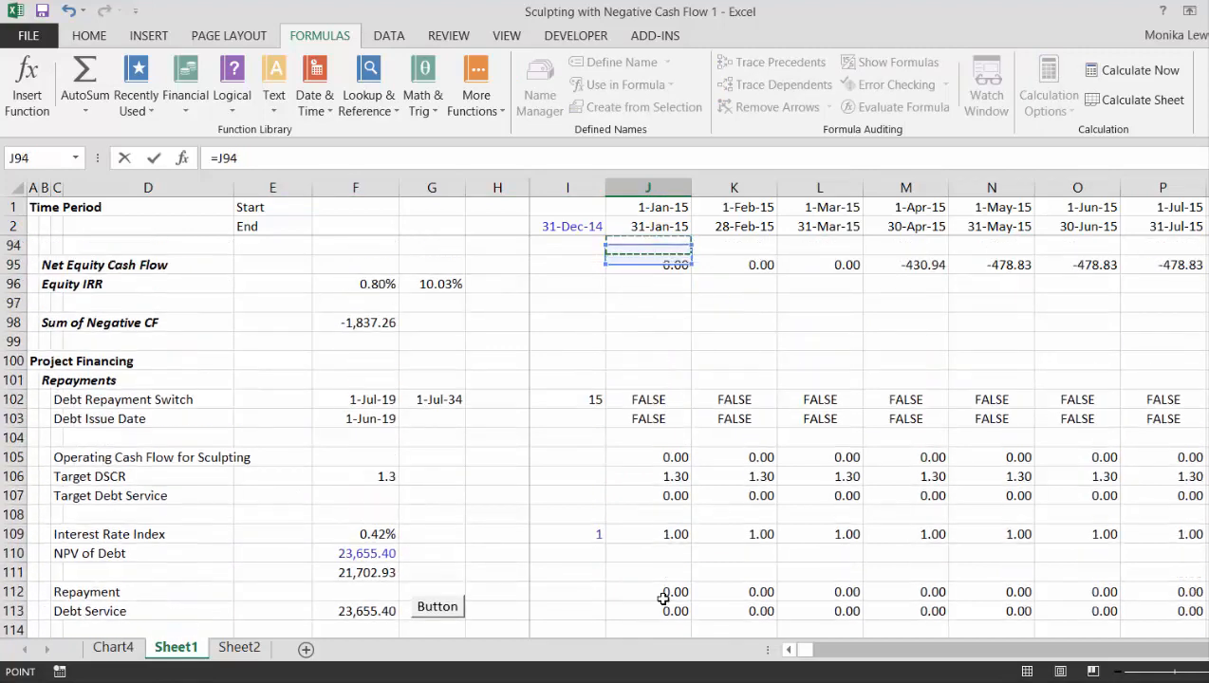
key(Up)
key(Up)
key(Up)
key(Up)
key(Up)
key(Up)
key(Up)
key(Up)
key(Up)
key(Up)
key(Up)
key(Up)
key(Up)
key(Up)
key(Up)
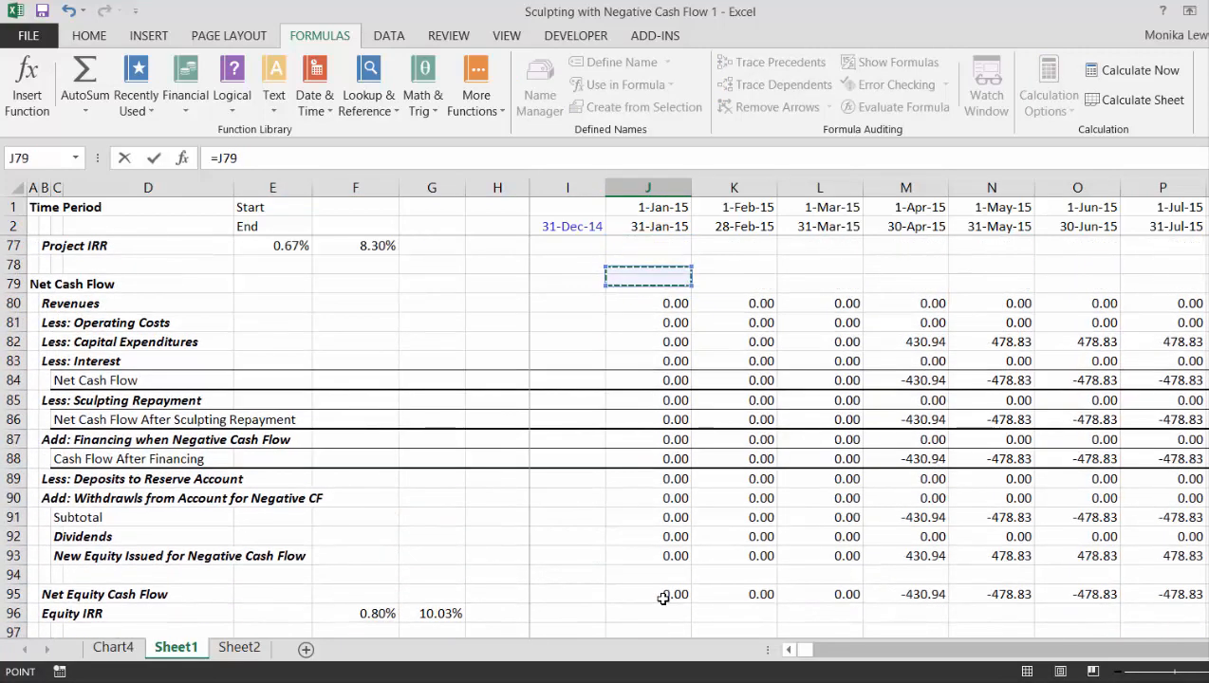
key(Down)
key(Down)
key(Down)
key(Down)
key(Down)
key(Down)
key(Down)
key(Down)
key(Down)
key(Down)
key(Down)
key(Down)
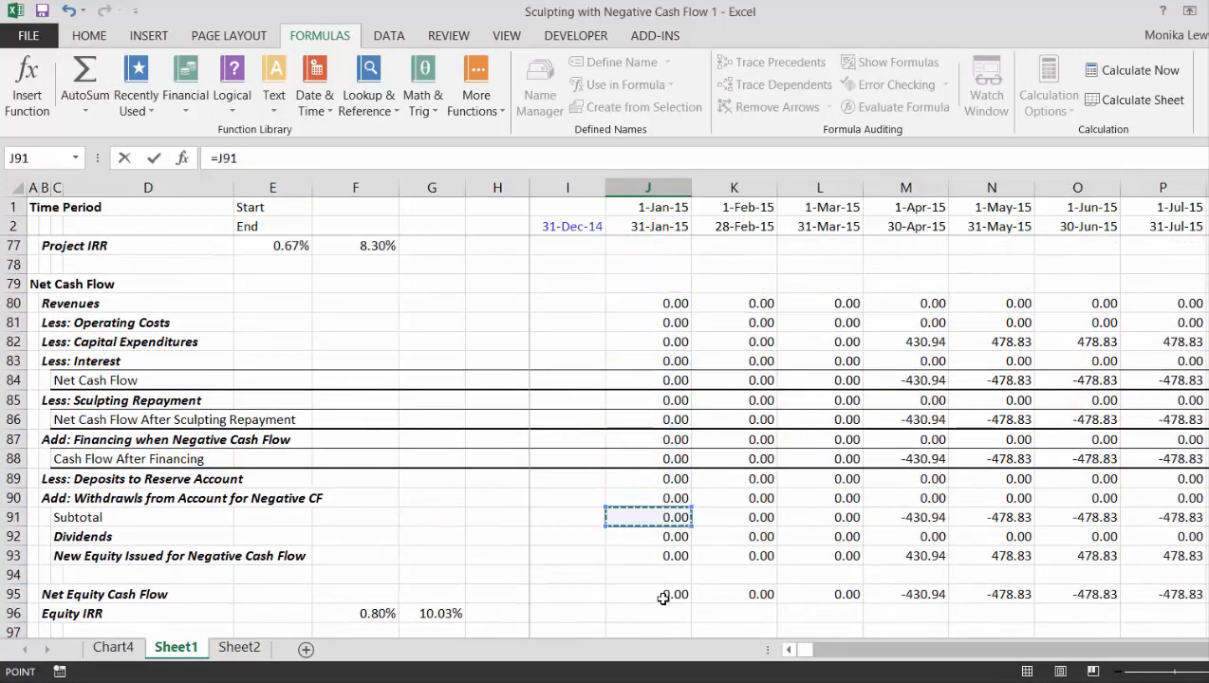
key(Up)
key(Up)
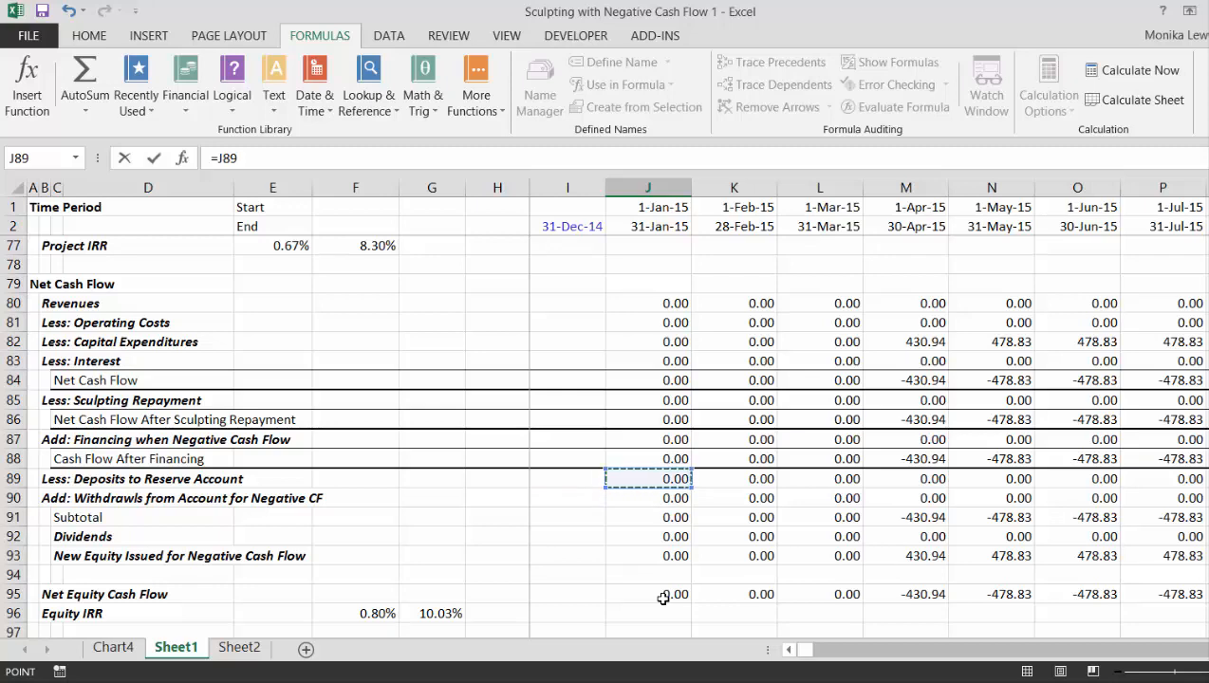
key(Escape)
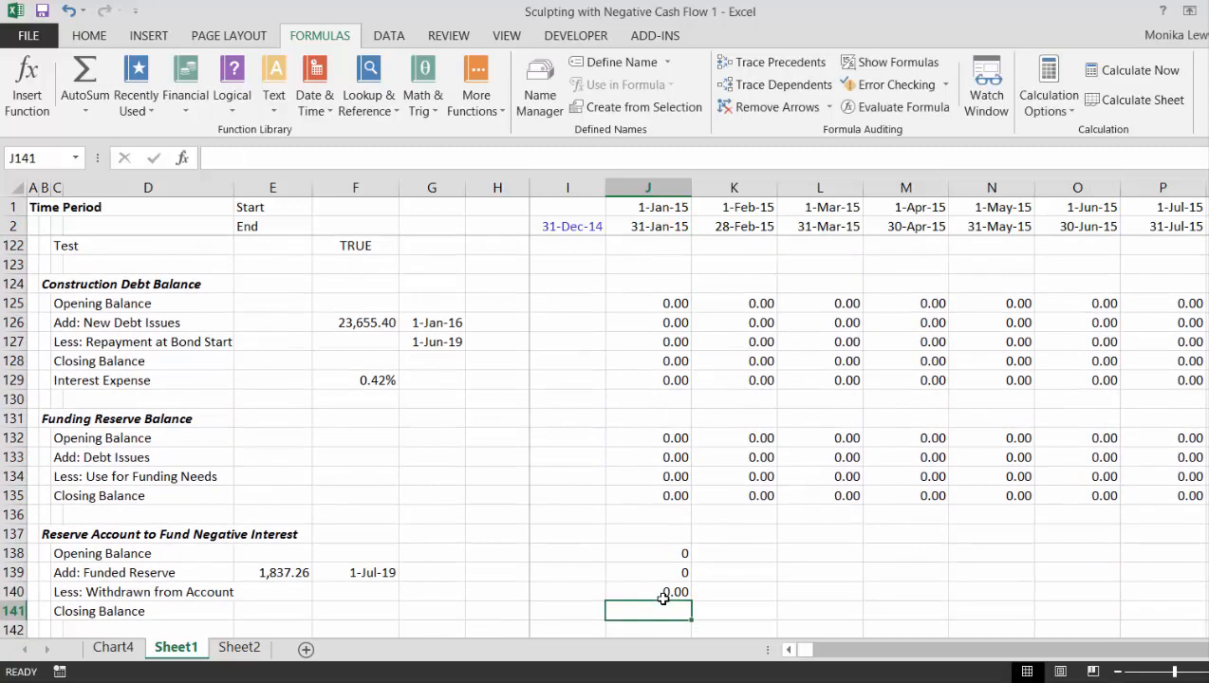
- Calculate the reserve account's first-period closing balance in J141 as =J138+J139-J140
text(=)
key(Up)
key(Up)
key(Up)
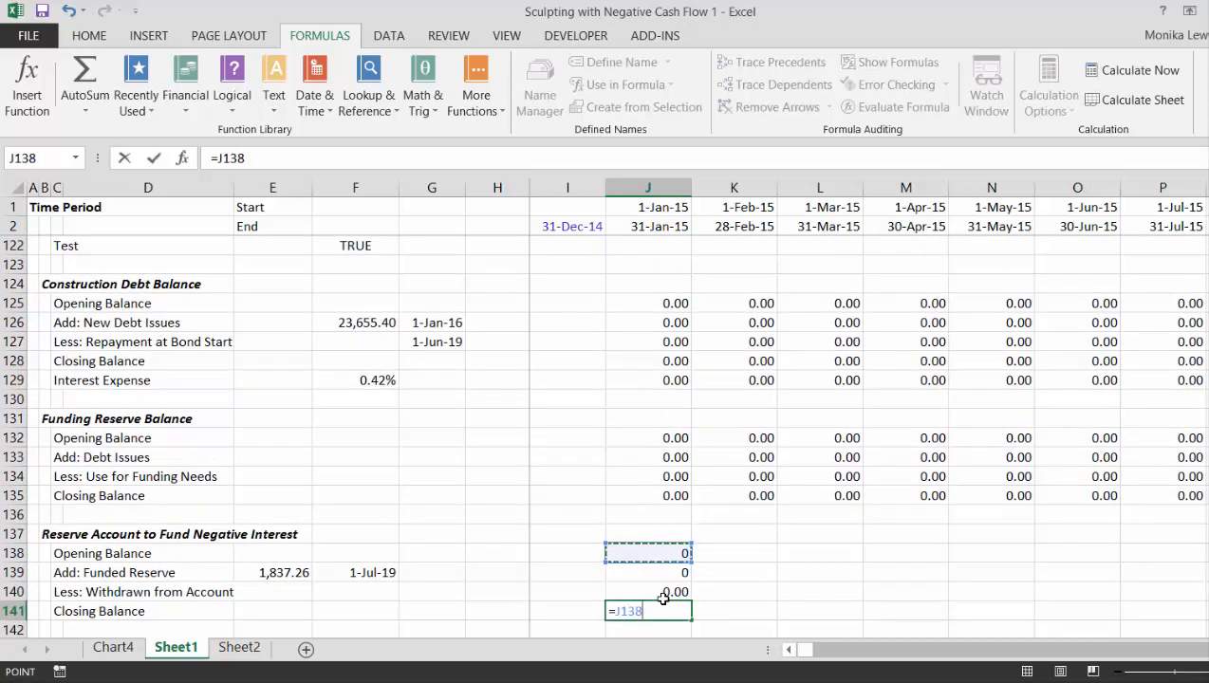
text(+)
key(Up)
key(Up)
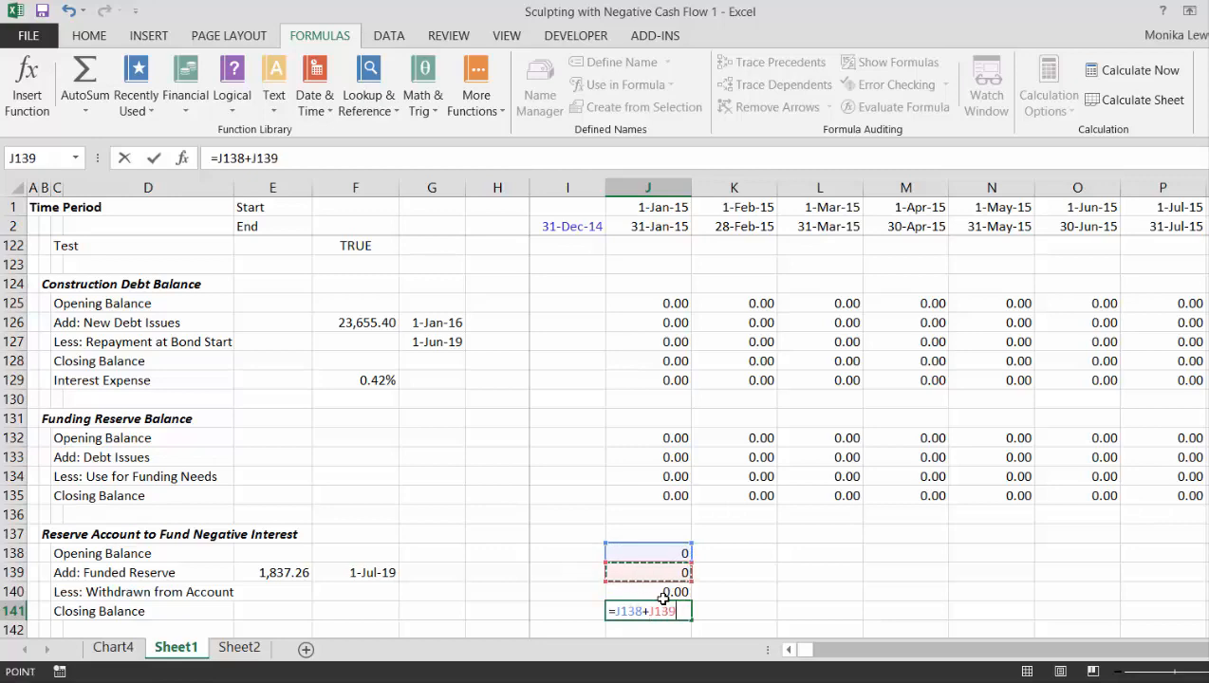
text(-)
key(Up)
key(Return)
- Format the reserve account formulas in J138:J141 as two-decimal numbers and copy them across the timeline
key(Up)
key(Up)
key(Up)
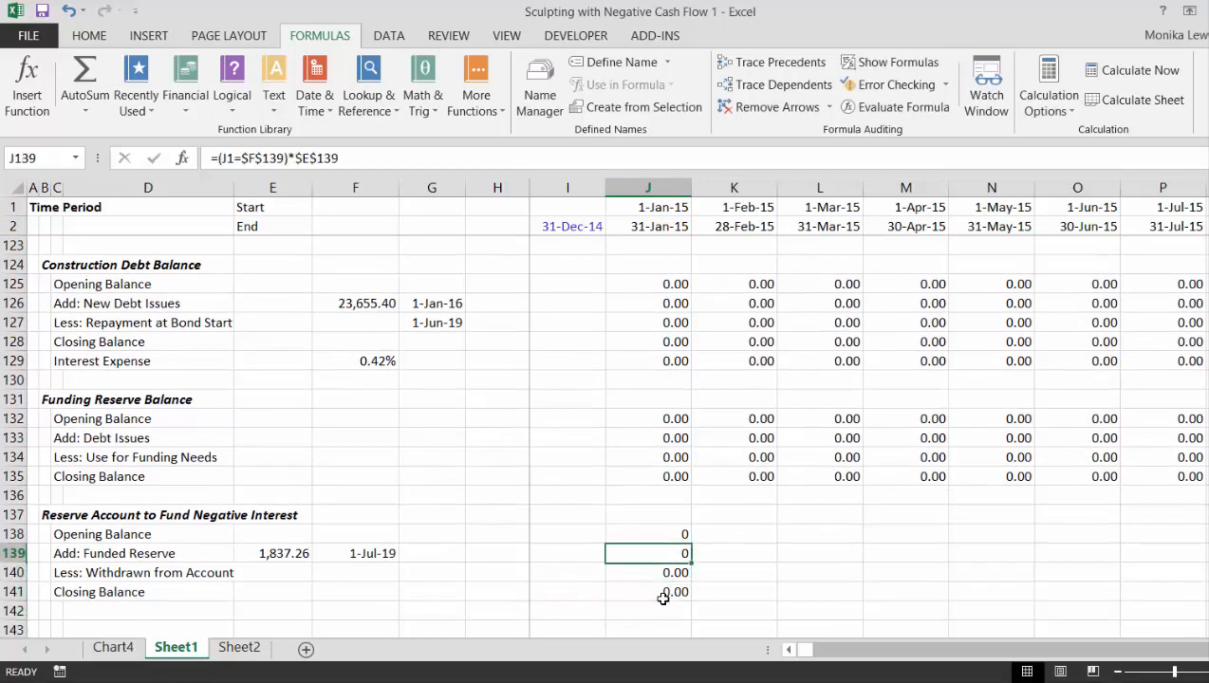
key(Up)
key(shift+Down)
key(shift+Down)
key(shift+Down)
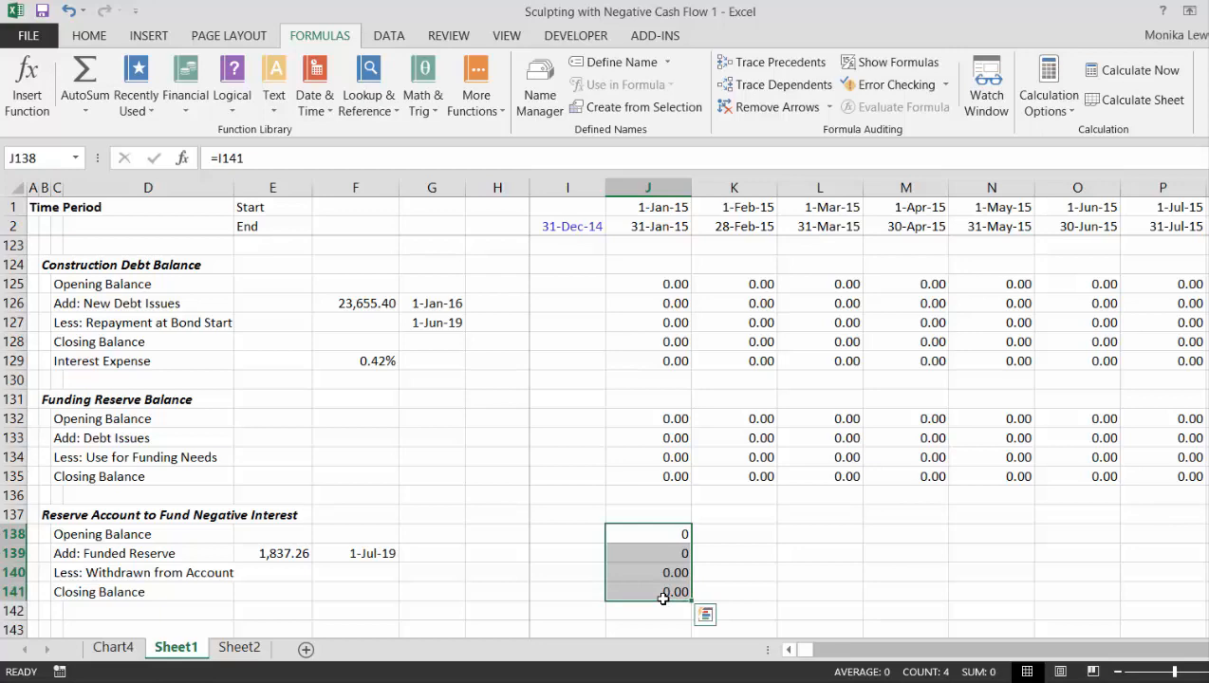
key(ctrl+shift+1)
key(shift+Up)
key(shift+Up)
key(shift+Up)
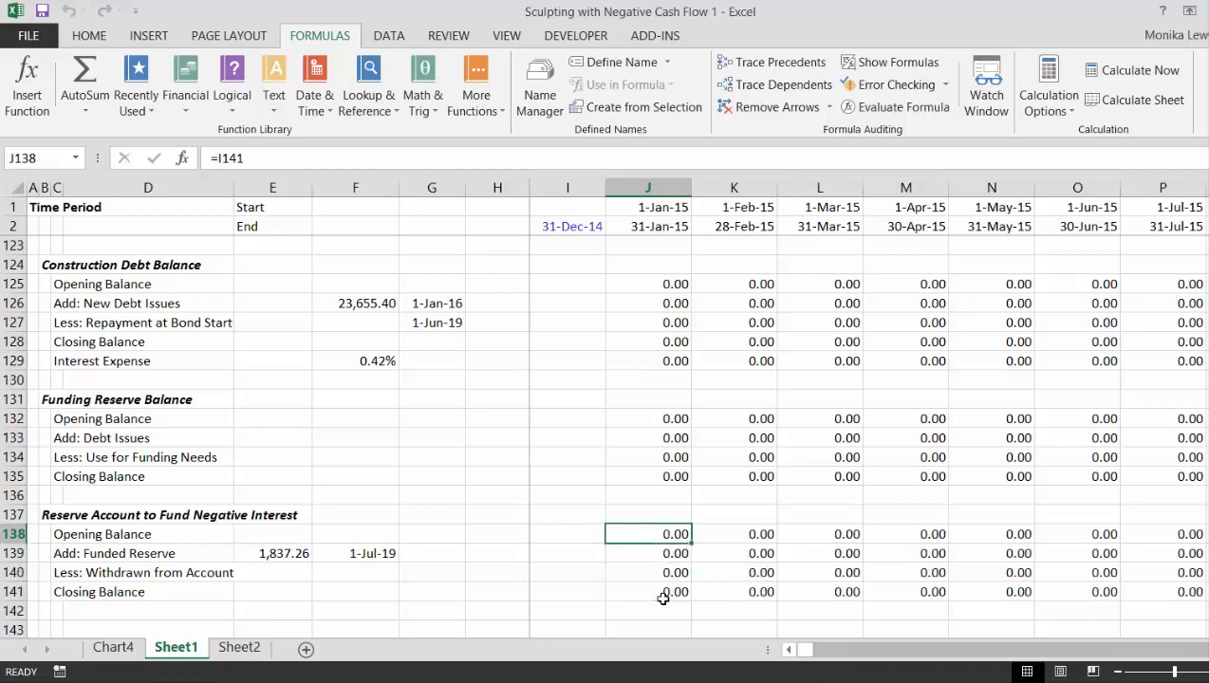
- Examine the reserve account's opening balance and funded reserve rows over the timeline, especially around July 2019
key(Right)
key(Right)
key(Right)
key(Right)
key(Right)
key(Right)
key(Right)
key(Right)
key(Right)
key(Right)
key(Right)
key(Right)
key(Right)
key(Right)
key(Right)
key(Right)
key(Right)
key(Right)
key(Right)
key(Right)
key(Right)
key(Right)
key(Right)
key(Right)
key(Right)
key(Right)
key(Right)
key(Right)
key(Right)
key(Right)
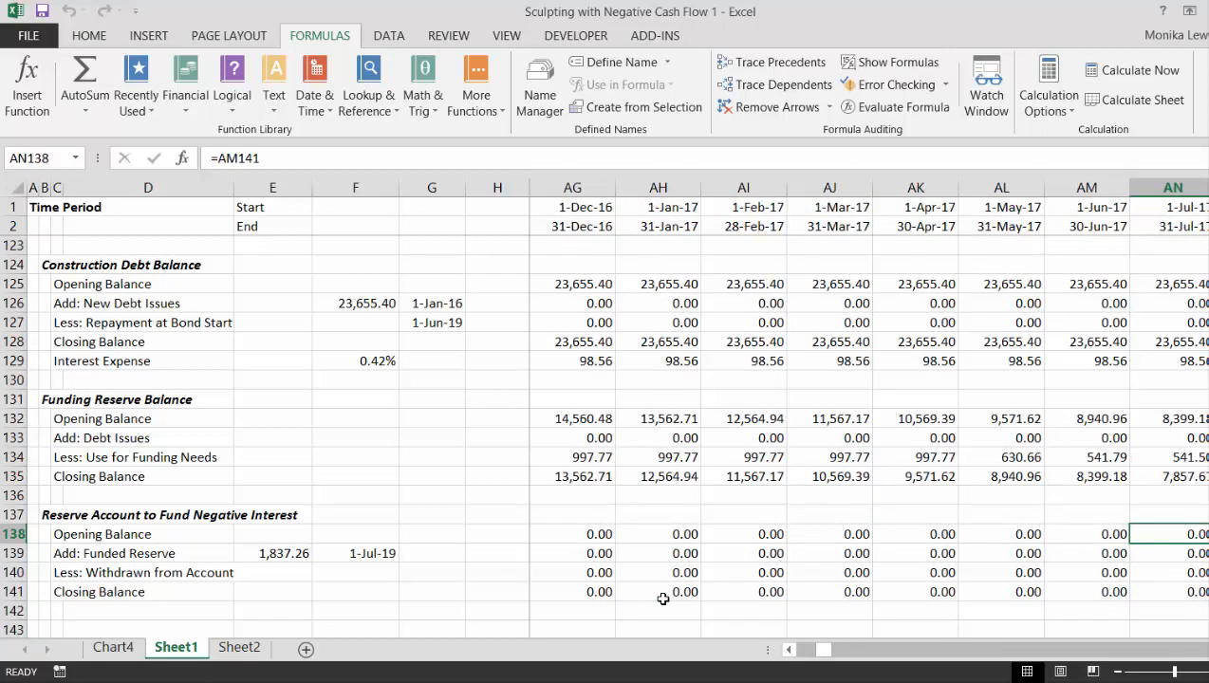
key(Right)
key(Right)
key(Right)
key(Right)
key(Right)
key(Right)
key(Right)
key(Right)
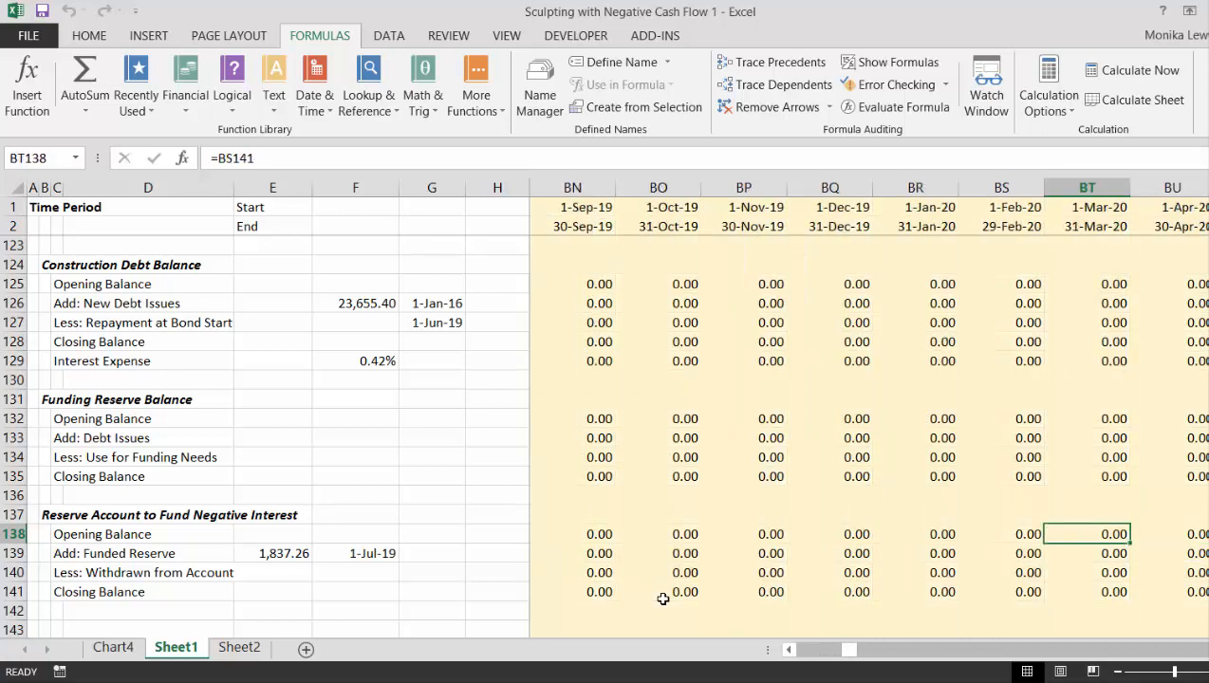
key(Left)
key(Left)
key(Left)
key(Left)
key(Left)
key(Left)
key(Left)
key(Left)
key(Left)
key(Left)
key(Right)
key(Right)
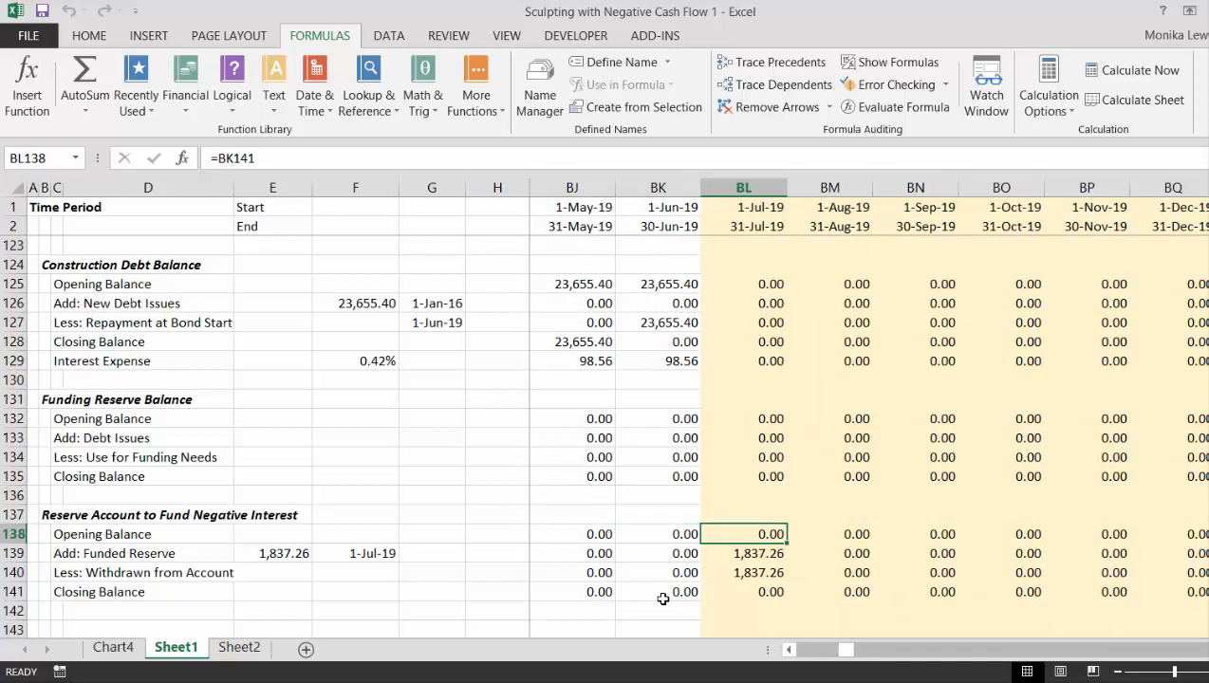
key(Down)
key(Left)
key(Right)
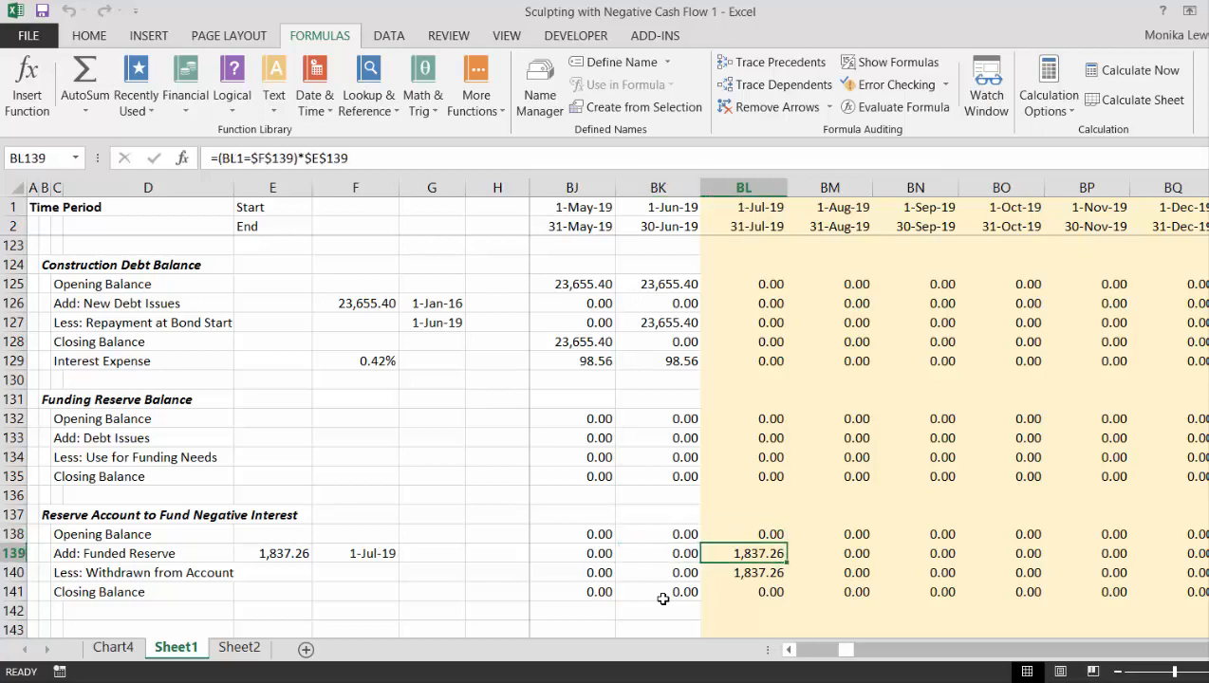
key(Right)
key(Right)
key(Right)
key(Right)
key(Right)
key(Right)
key(Right)
key(Right)
key(Right)
key(Right)
key(Right)
key(Right)
key(Right)
key(Right)
key(Right)
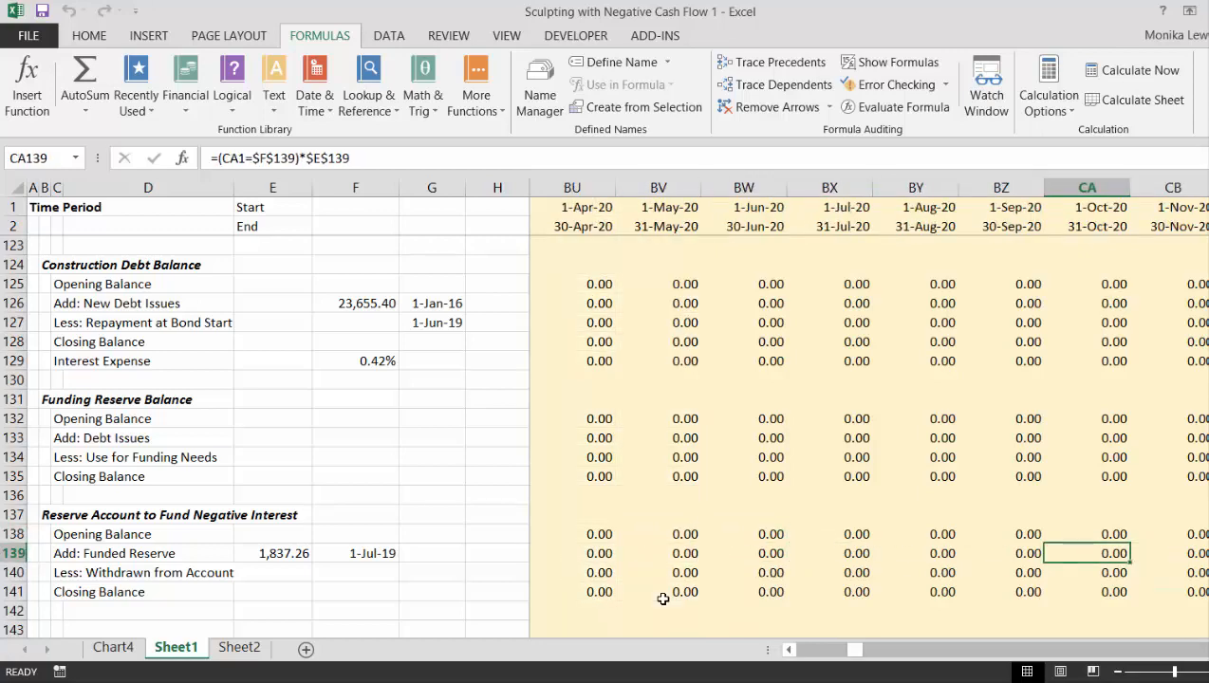
- Link the Funded Reserve date in F139 to the construction debt's bond-start repayment date in G127
key(Left)
key(Left)
key(Left)
key(Left)
key(Left)
key(Left)
key(Left)
key(Left)
key(Left)
key(Left)
key(Left)
key(Left)
key(Left)
key(Left)
key(Left)
key(Left)
key(Left)
key(Left)
key(Left)
key(Left)
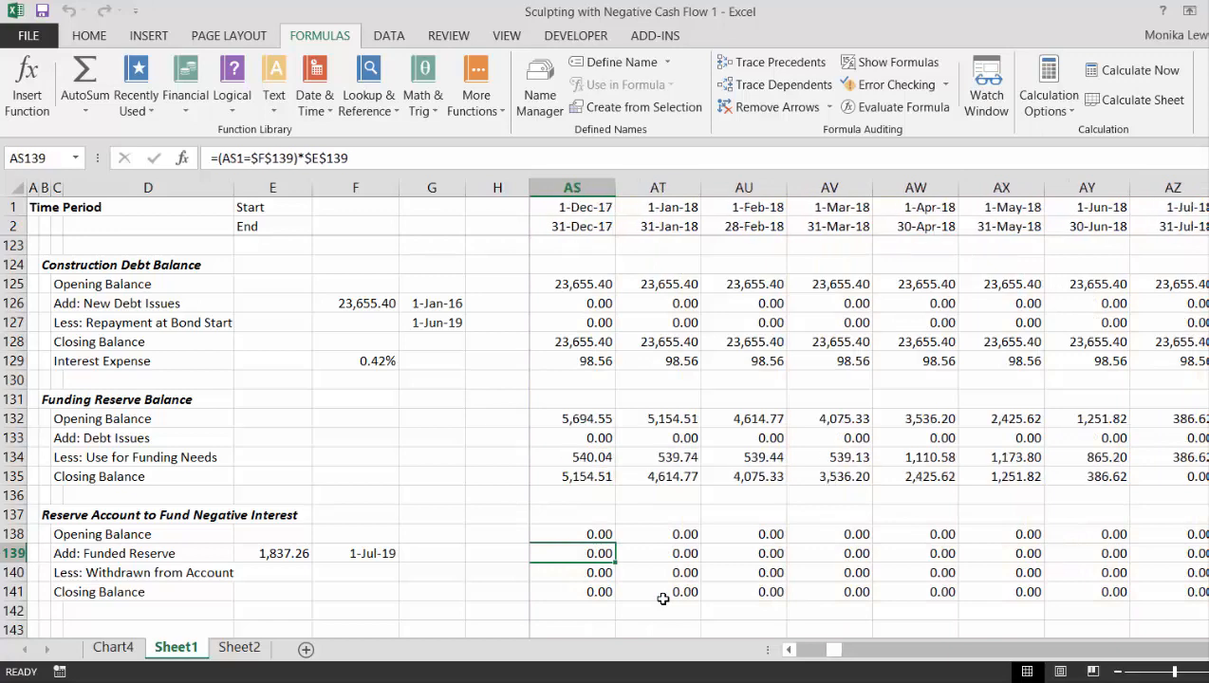
key(Left)
key(Left)
key(Left)
key(Left)
key(Left)
key(Left)
key(Left)
key(Left)
key(Left)
key(Left)
key(Left)
key(Left)
key(Left)
key(Left)
key(Left)
key(Left)
key(Left)
key(Left)
key(Left)
key(Left)
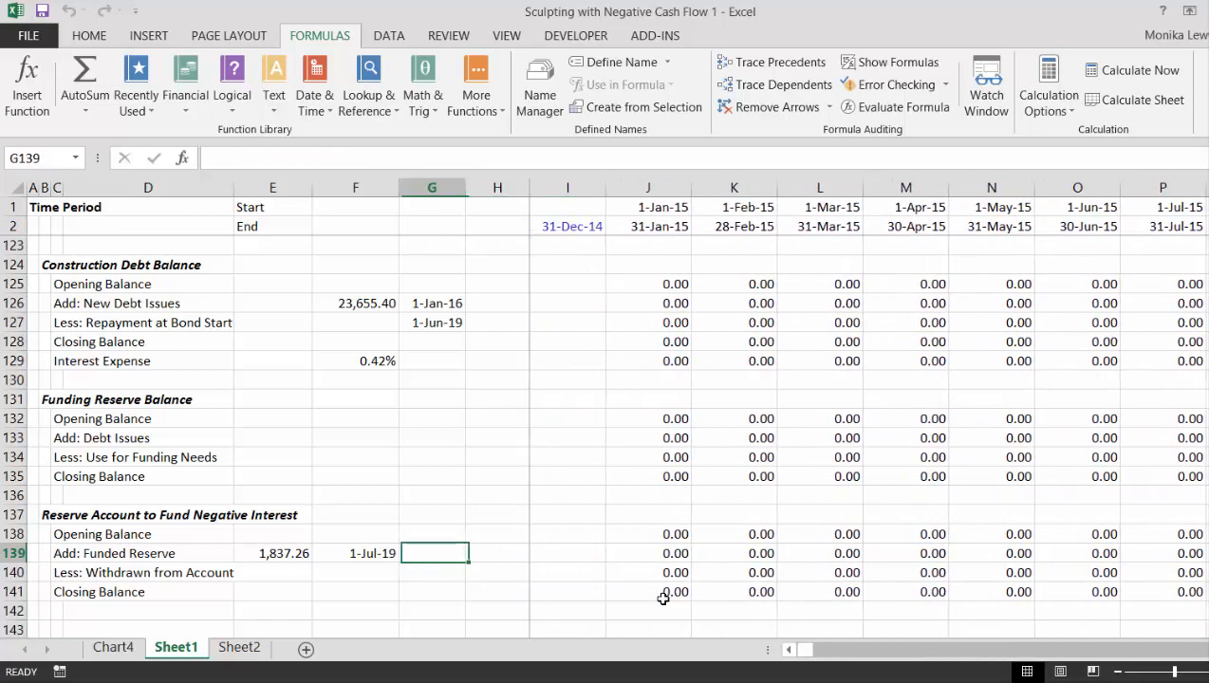
text(=)
key(Up)
key(Up)
key(Up)
key(Up)
key(Up)
key(Up)
key(Up)
key(Up)
key(Up)
key(Up)
key(Up)
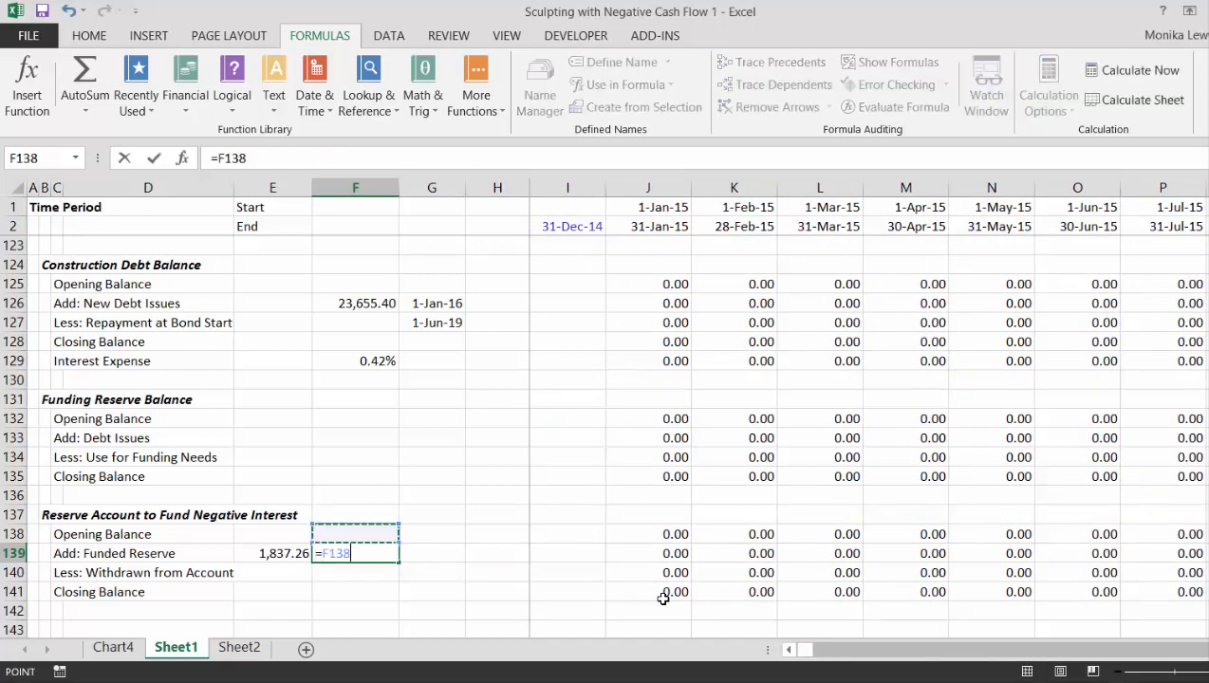
key(Up)
key(Up)
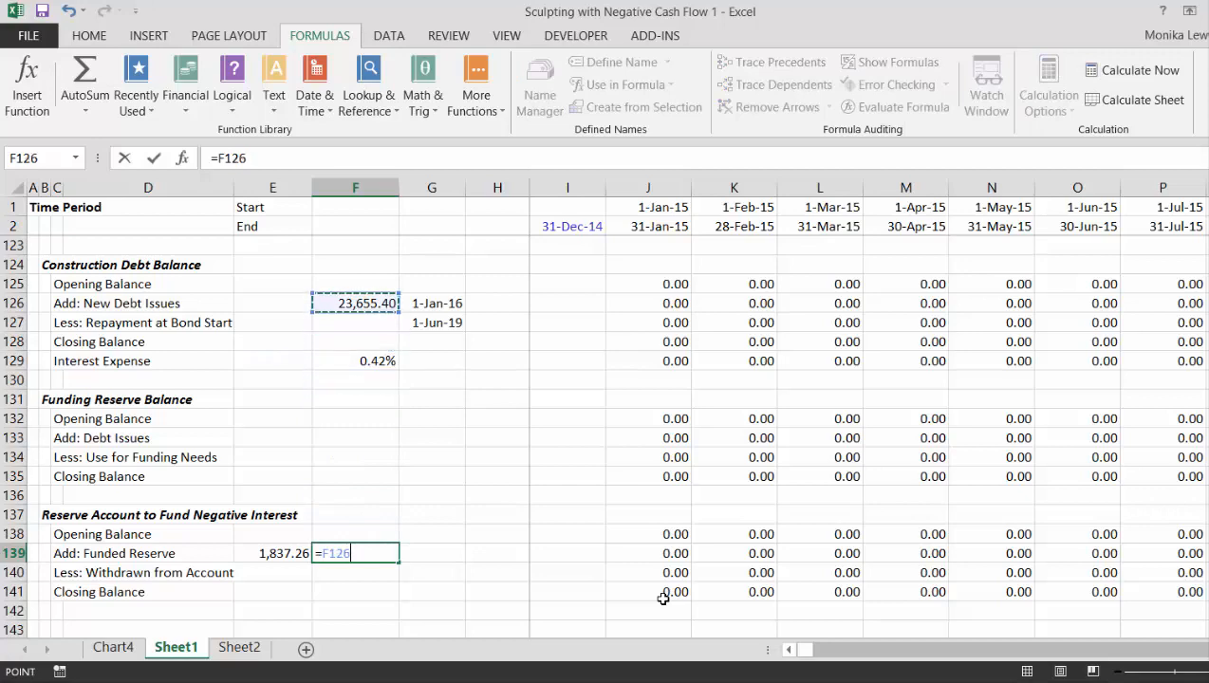
key(Right)
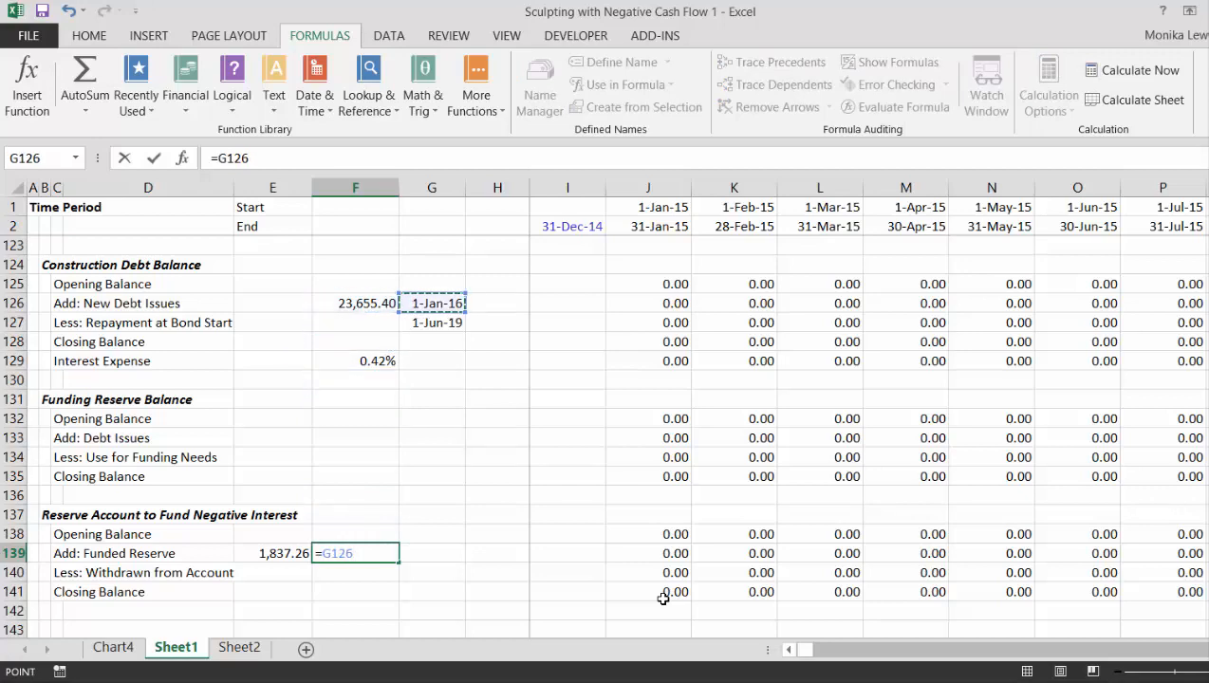
key(Up)
key(Up)
key(Up)
key(Up)
key(Up)
key(Up)
key(Up)
key(Up)
key(Up)
key(Up)
key(Up)
key(Up)
key(Up)
key(Up)
key(Up)
key(Up)
key(Up)
key(Up)
key(Up)
key(Up)
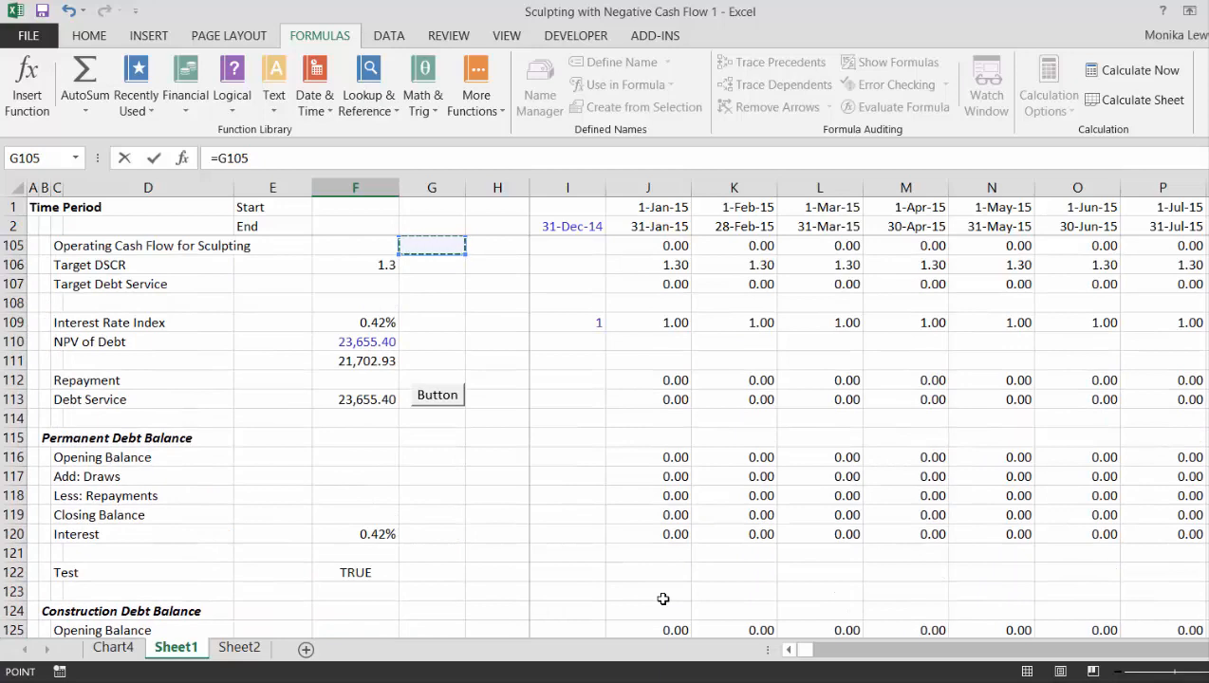
key(Left)
key(Left)
key(Left)
key(Left)
key(Left)
key(Left)
key(Down)
key(Down)
key(Down)
key(Down)
key(Down)
key(Down)
key(Down)
key(Down)
key(Down)
key(Down)
key(Down)
key(Down)
key(Down)
key(Down)
key(Down)
key(Down)
key(Down)
key(Down)
key(Down)
key(Down)
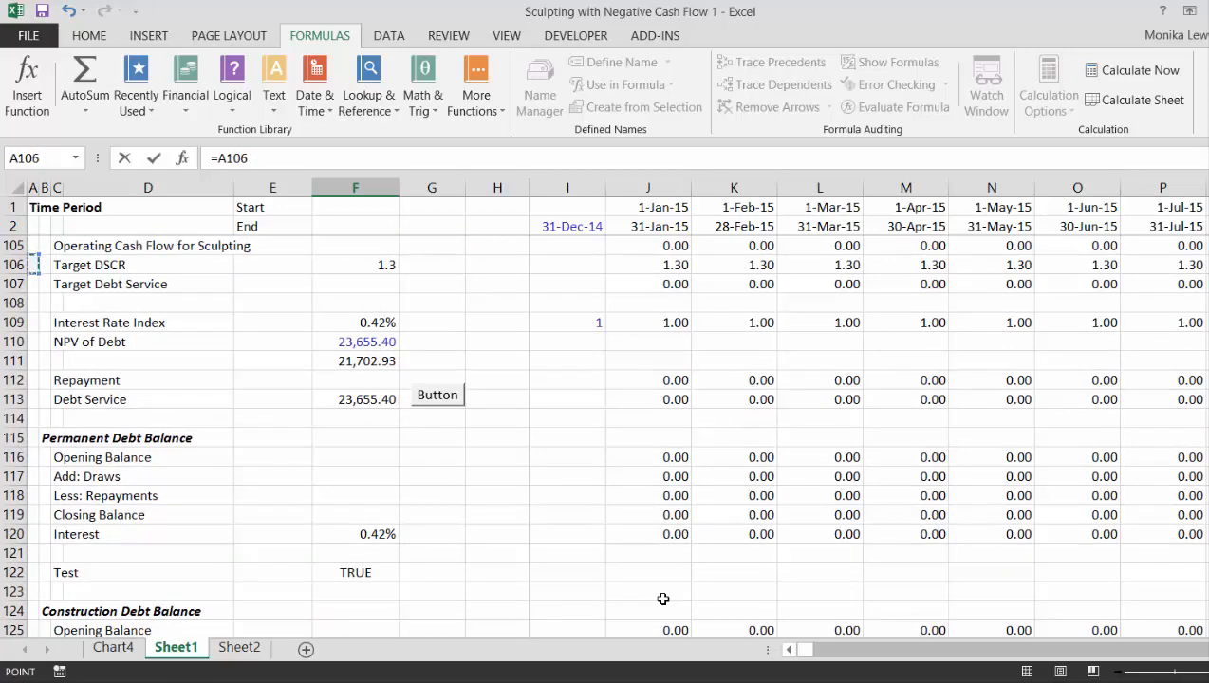
key(Down)
key(Down)
key(Down)
key(Down)
key(Down)
key(Down)
key(Down)
key(Down)
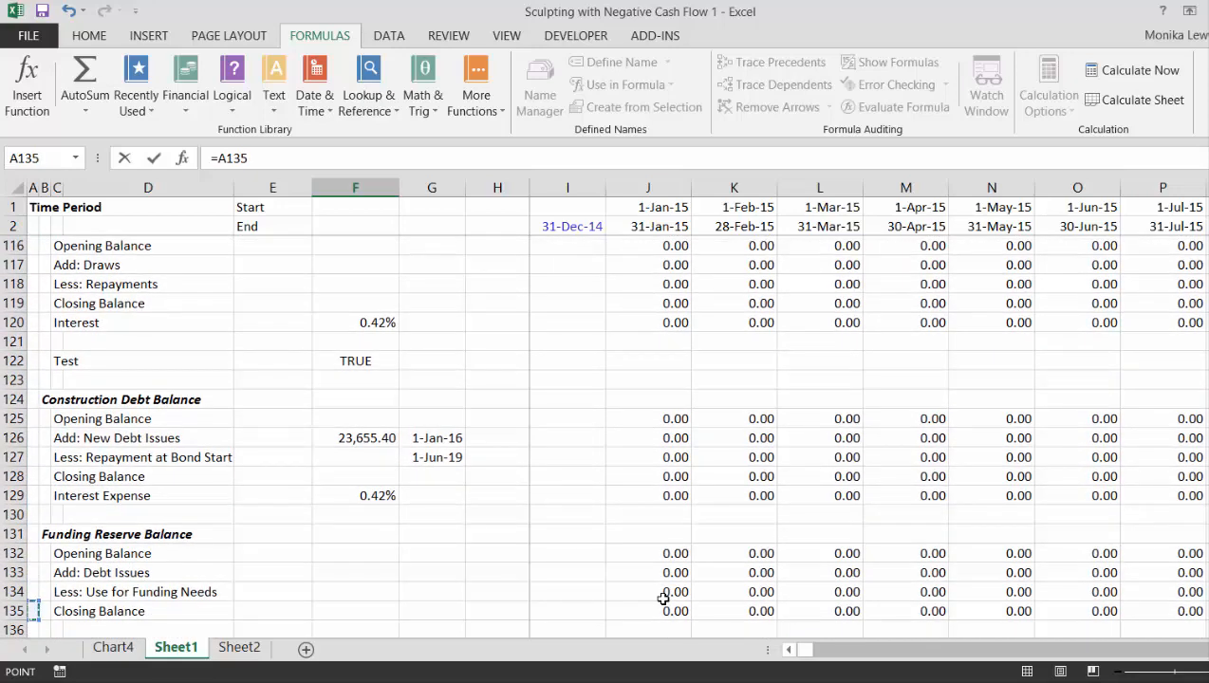
key(Up)
key(Up)
key(Up)
key(Up)
key(Up)
key(Up)
key(Up)
key(Up)
key(Up)
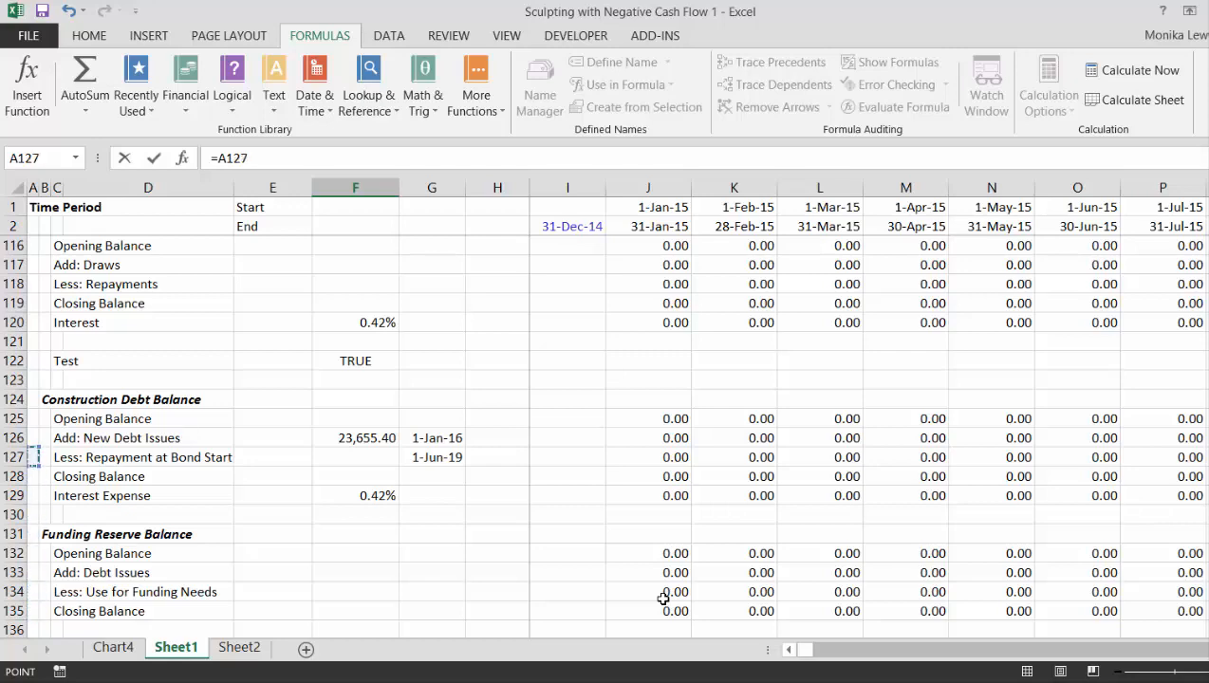
key(Down)
key(Right)
key(Right)
key(Right)
key(Right)
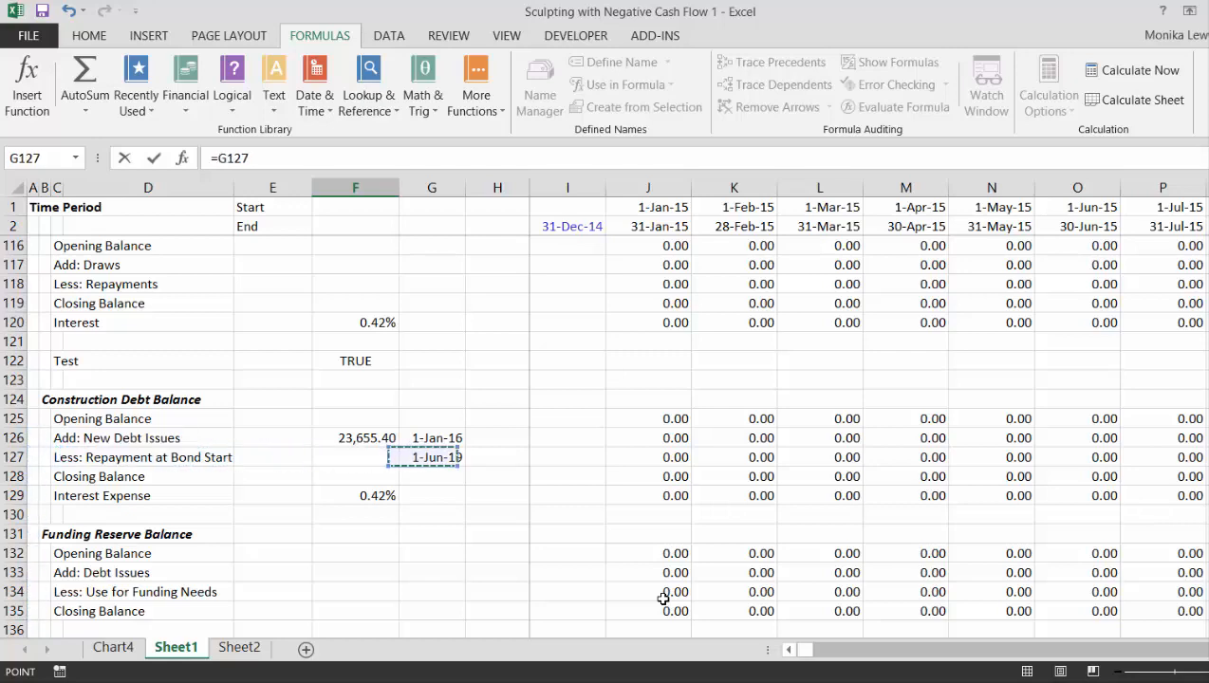
key(Return)
key(Up)
- Examine the reserve account's Funded Reserve row around June 2019 and the first-period closing balance formula in J141
key(Right)
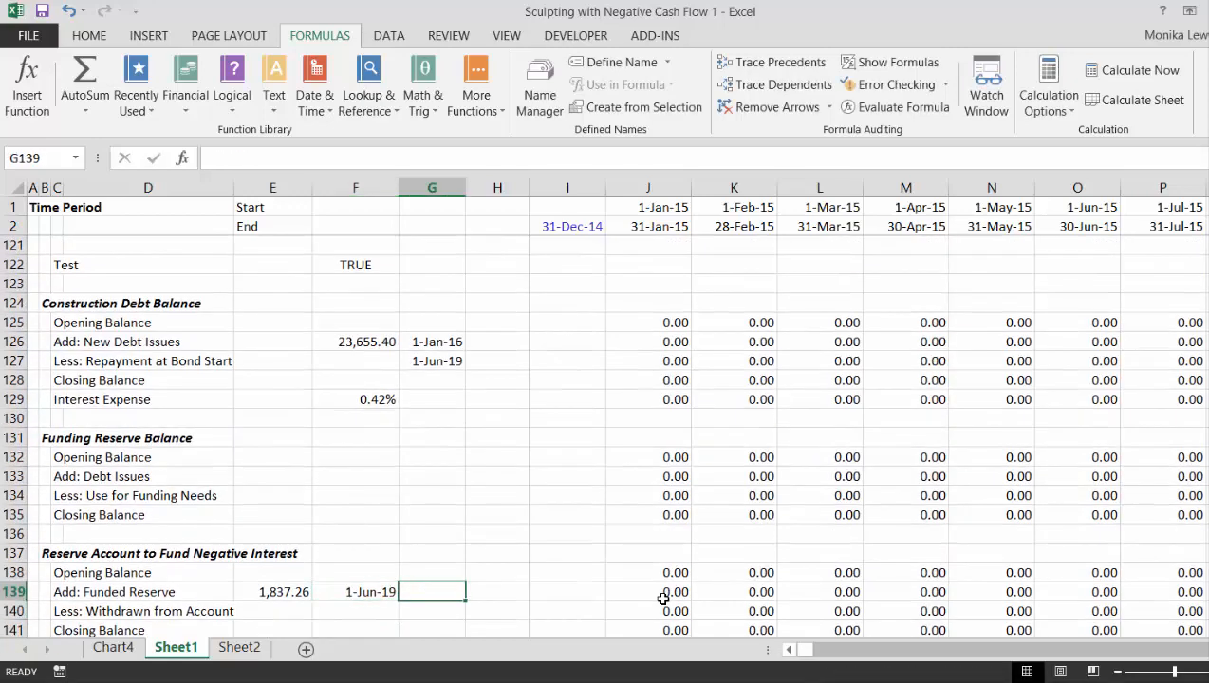
key(Right)
key(Right)
key(Right)
key(Right)
key(Right)
key(Right)
key(Right)
key(Right)
key(Right)
key(Right)
key(Right)
key(Right)
key(Right)
key(Right)
key(Right)
key(Right)
key(Right)
key(Right)
key(Right)
key(Right)
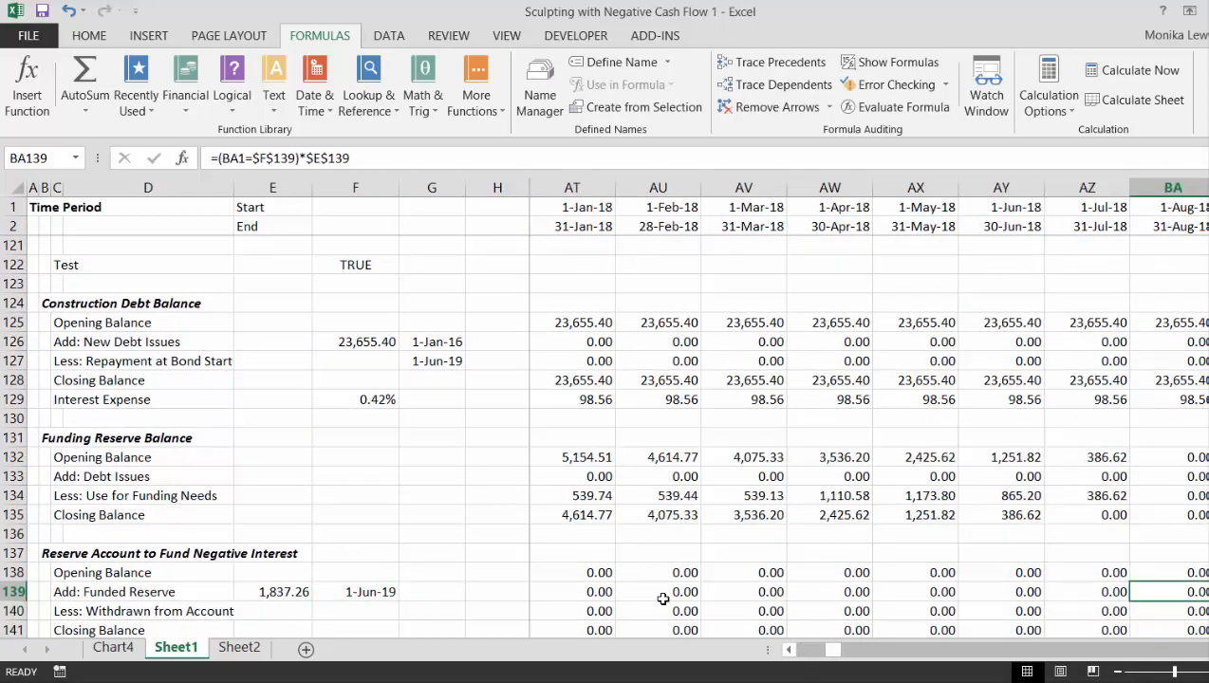
key(Right)
key(Right)
key(Right)
key(Right)
key(Right)
key(Right)
key(Right)
key(Right)
key(Right)
key(Right)
key(Right)
key(Right)
key(Right)
key(Right)
key(Right)
key(Right)
key(Right)
key(Right)
key(Left)
key(Left)
key(Left)
key(Left)
key(Left)
key(Left)
key(Left)
key(Left)
key(Left)
key(Left)
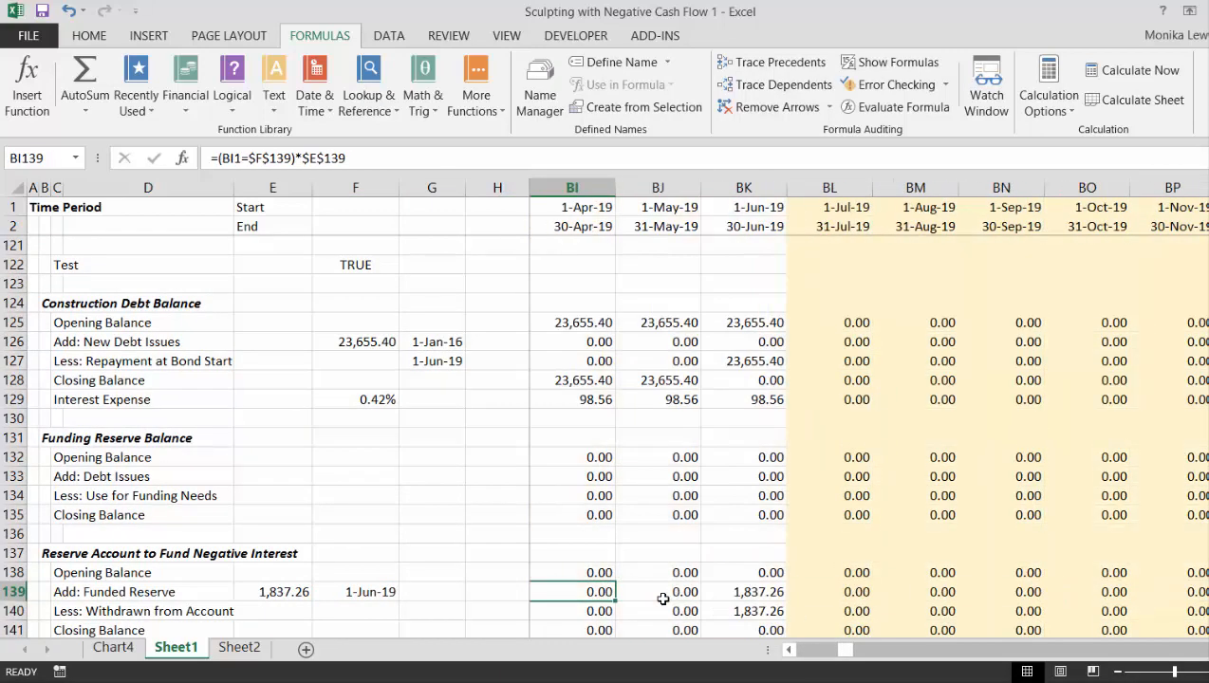
key(Right)
key(Down)
key(Down)
key(ctrl+Left)
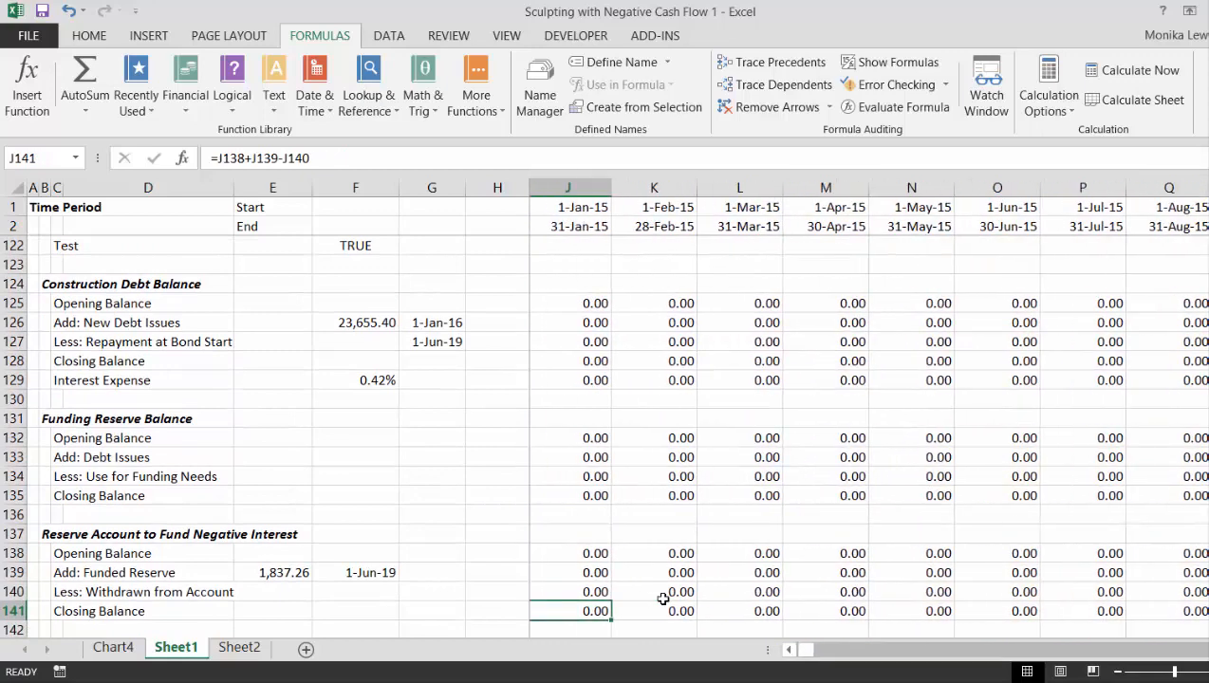
key(F2)
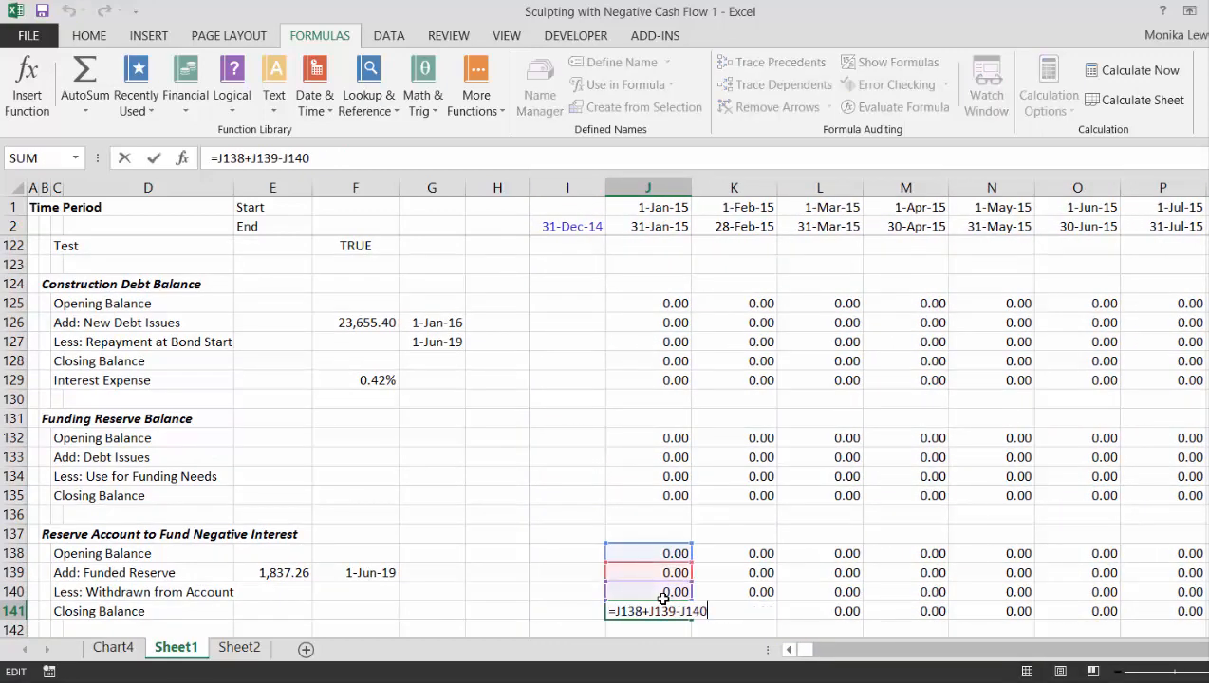
key(Escape)
- Link the reserve account's first-period opening balance in J138 to the preceding closing balance with =I141
key(Up)
key(Up)
key(Up)
text(=)
key(Left)
key(Down)
key(Down)
key(Down)
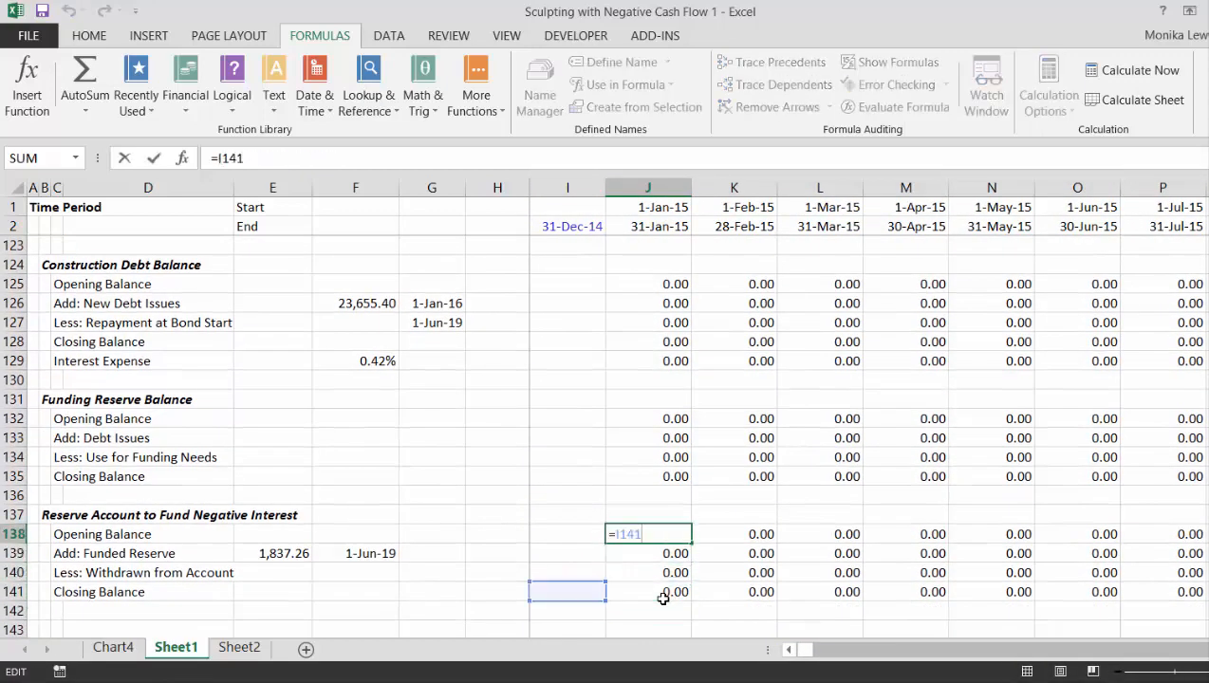
key(Return)
- Check that the reserve account's opening balance formulas in row 138 reference the prior closing balance along the timeline
key(Up)
key(Right)
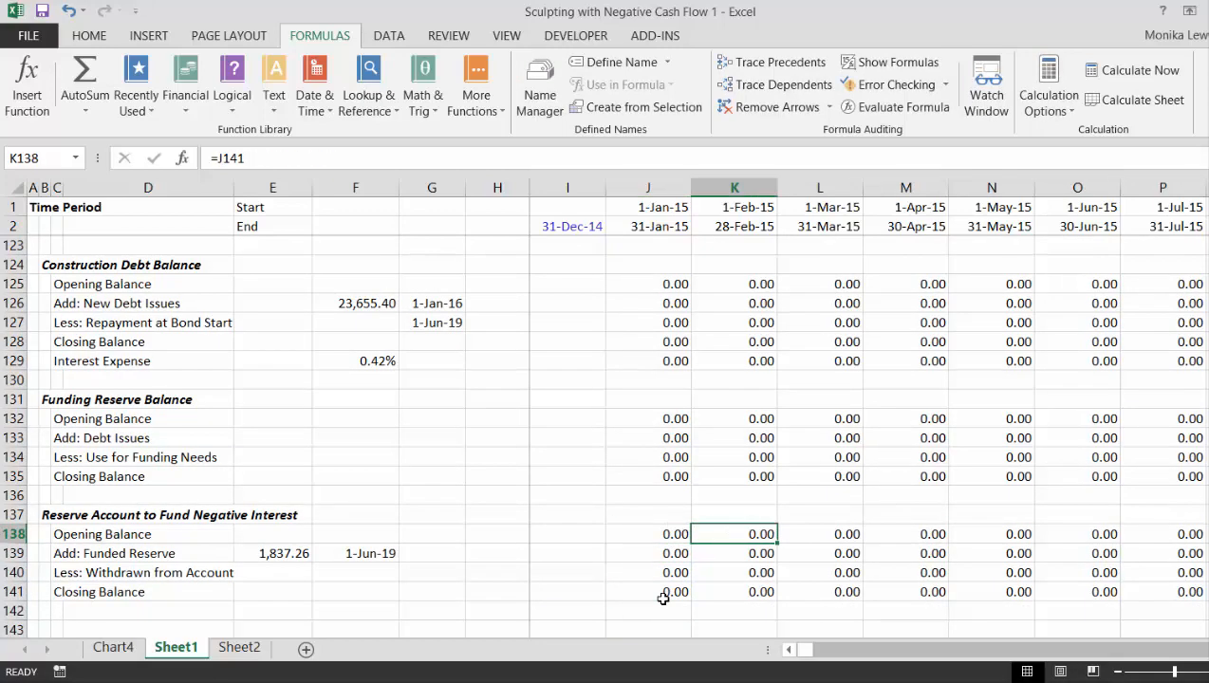
key(F2)
key(Return)
key(Up)
key(Right)
key(Right)
key(Right)
key(Right)
key(Right)
key(Right)
key(Right)
key(Right)
key(Right)
key(Right)
key(Right)
key(Right)
key(Right)
key(Right)
key(Right)
key(Right)
key(Right)
key(Right)
key(Right)
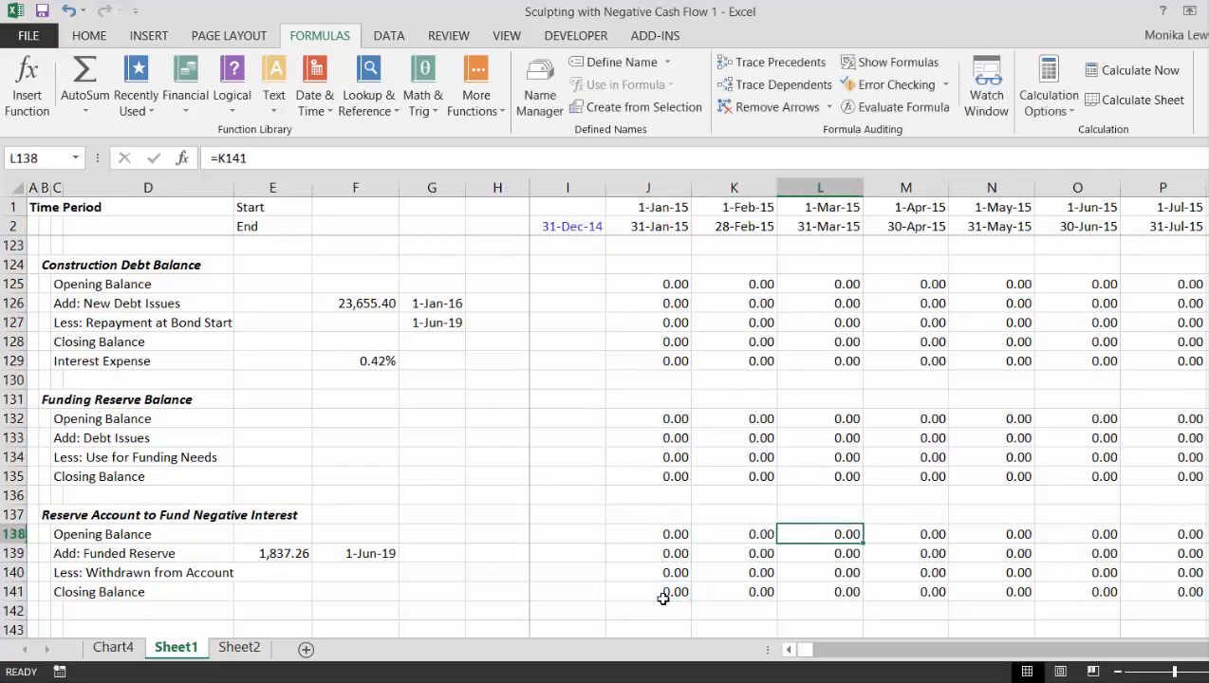
key(Right)
key(Right)
key(Right)
key(Right)
key(Right)
key(Right)
key(Right)
key(Right)
key(Right)
key(Right)
key(Right)
key(Right)
key(Right)
key(Right)
key(Right)
key(Right)
key(Right)
key(Right)
key(Right)
key(Right)
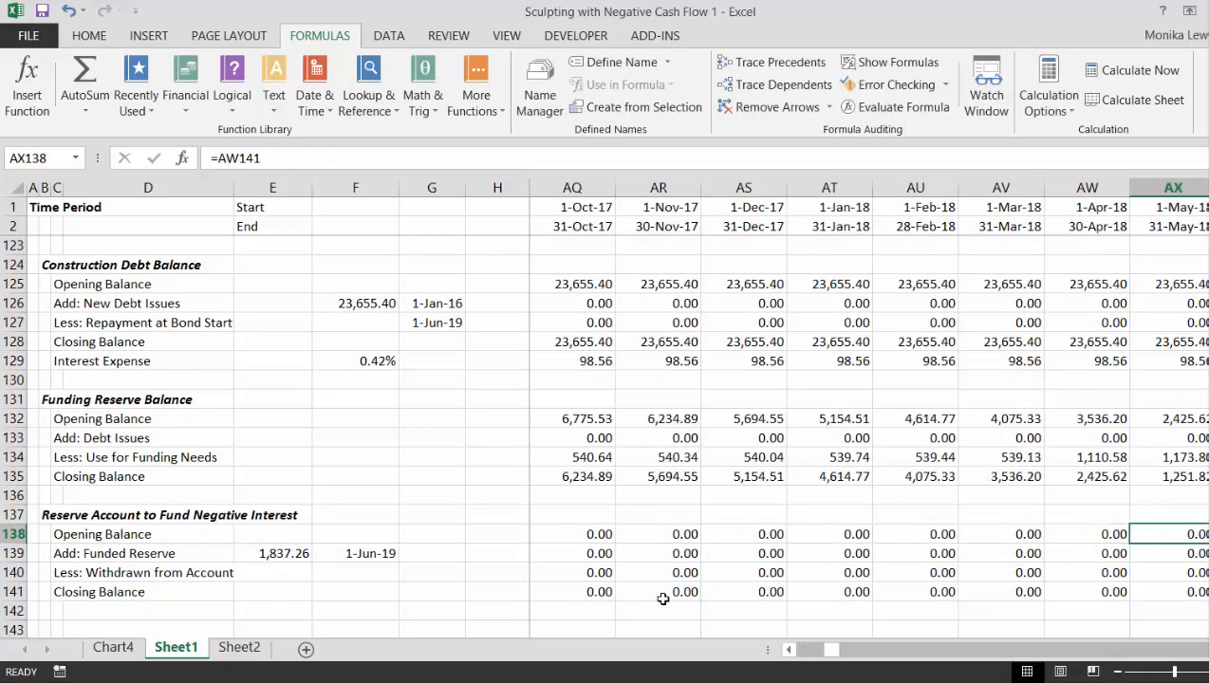
key(Right)
key(Right)
key(Right)
key(Right)
key(Right)
key(Right)
key(Right)
key(Right)
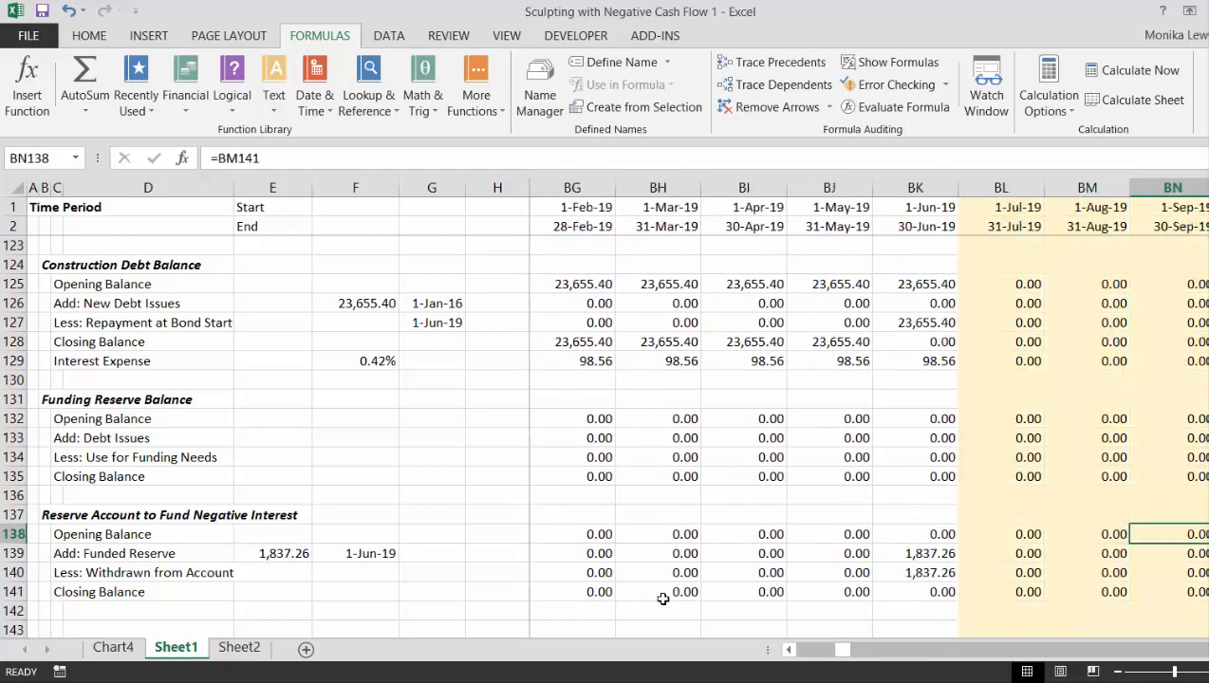
- Inspect the June 2019 reserve account formulas for opening balance, funded reserve, withdrawal and closing balance in BK138:BK141
key(Left)
key(Left)
key(Left)
key(Left)
key(Left)
key(F2)
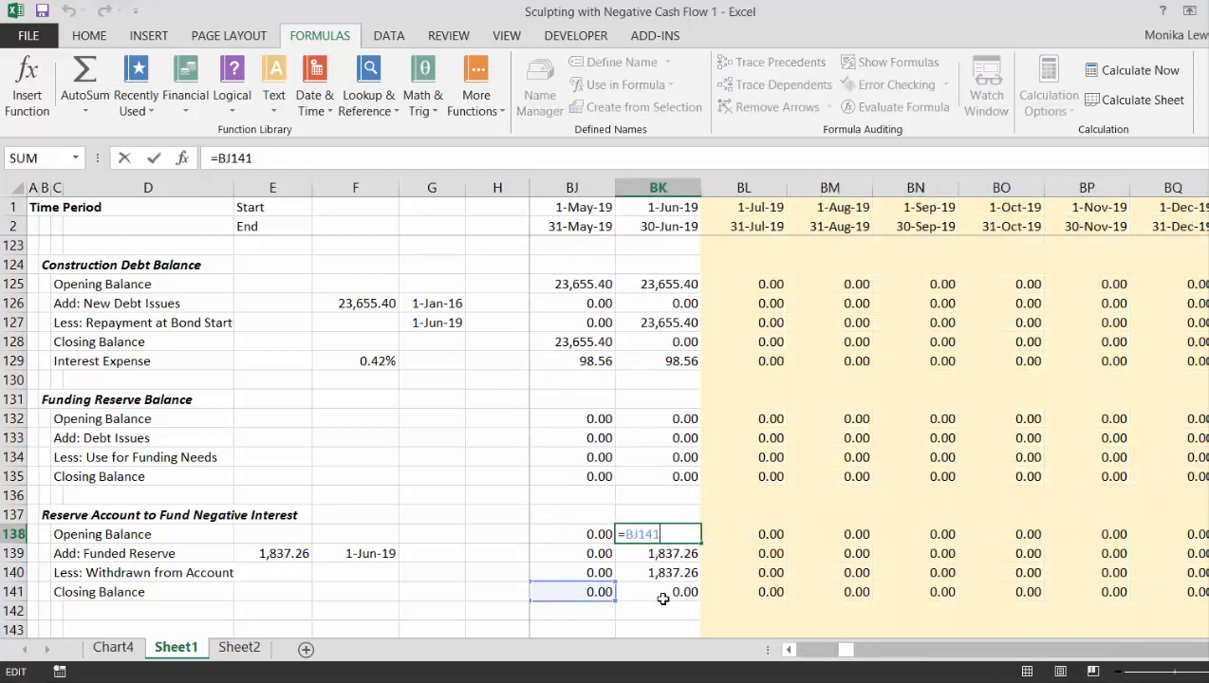
key(Escape)
key(Down)
key(Down)
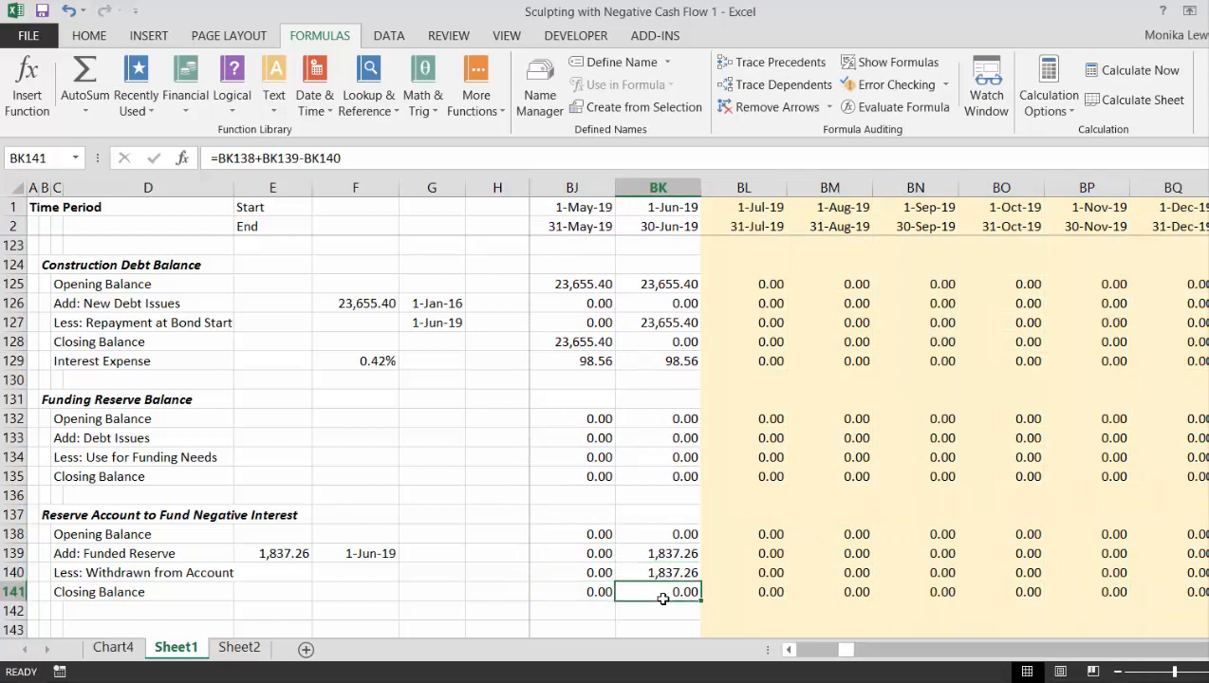
key(F2)
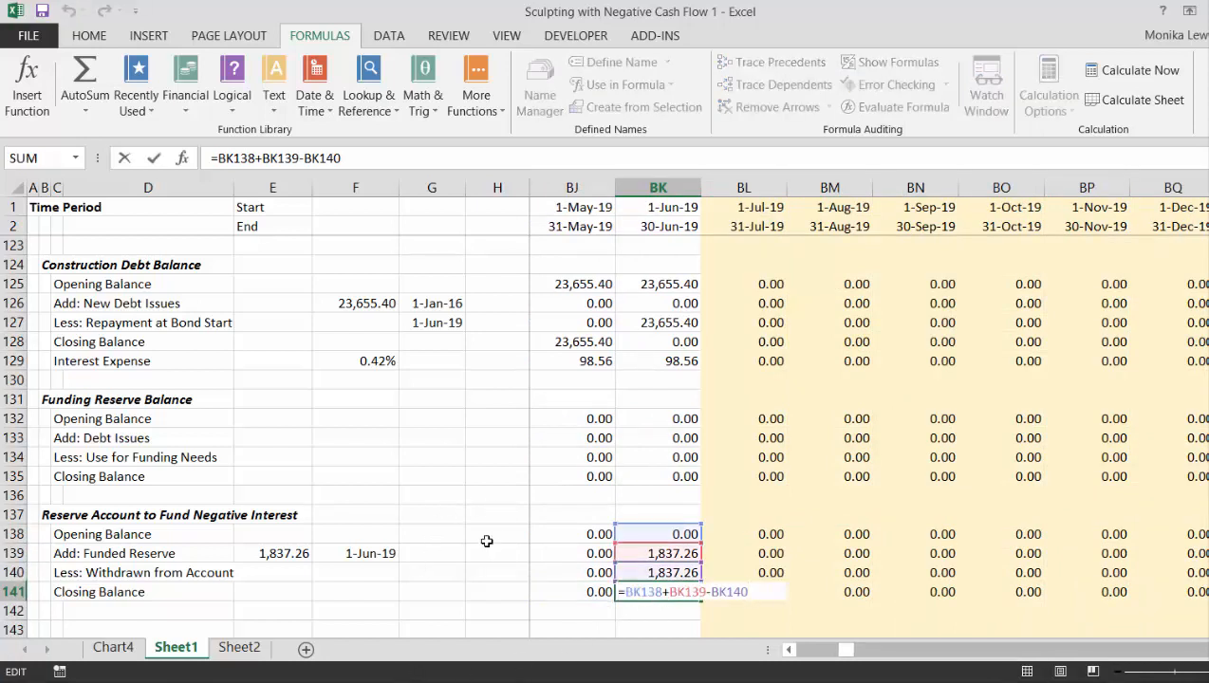
key(Escape)
key(Up)
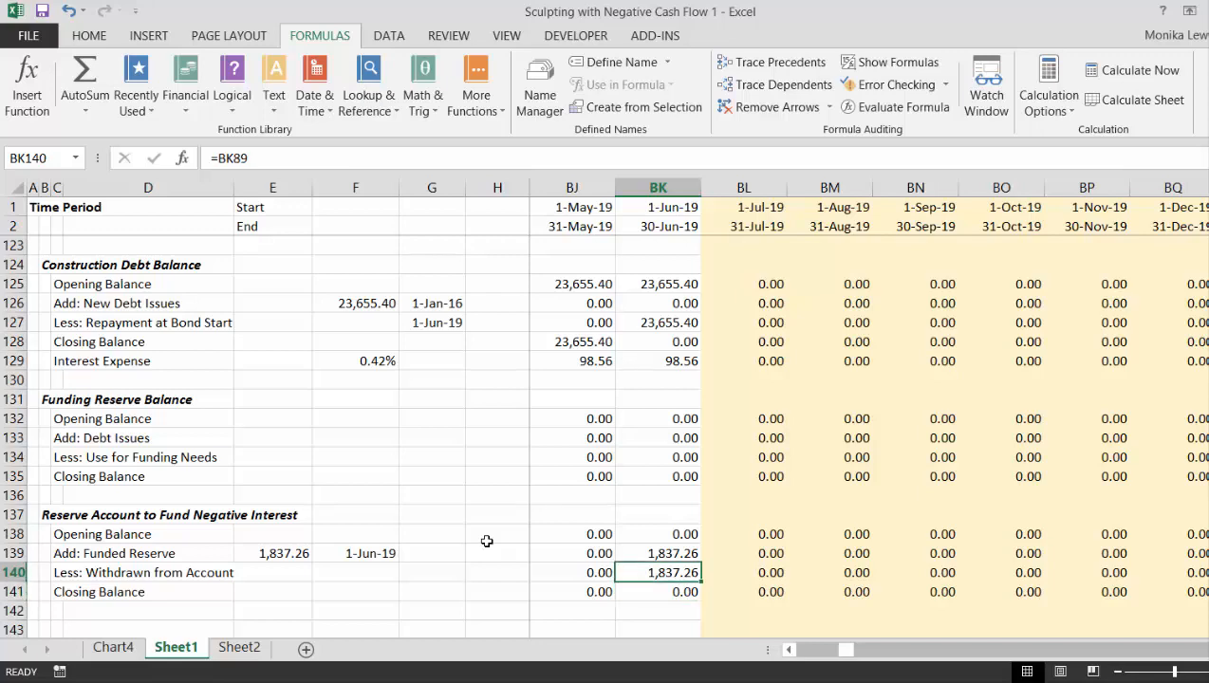
key(Up)
- Examine the June 2019 reserve deposit and withdrawal rows in the Net Cash Flow section, including the formula in BK90
key(Up)
key(Up)
key(Up)
key(Up)
key(Up)
key(Up)
key(Up)
key(Up)
key(Up)
key(Up)
key(Up)
key(Up)
key(Up)
key(Up)
key(Up)
key(Up)
key(Up)
key(Up)
key(Up)
key(Up)
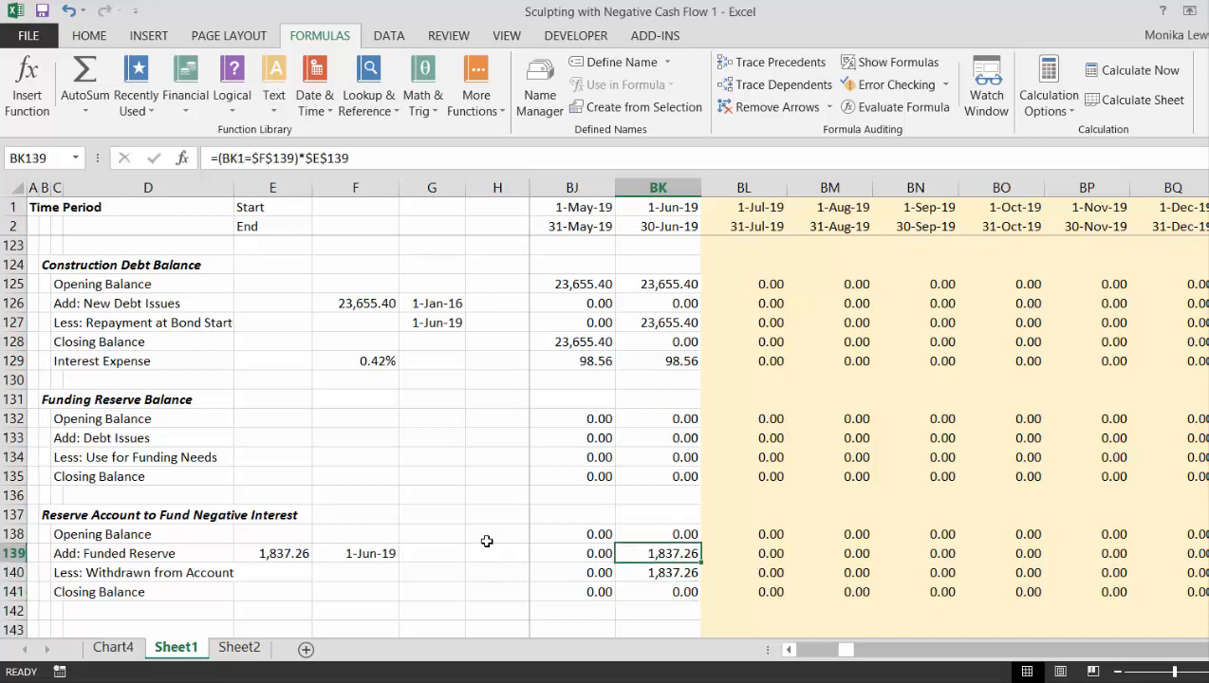
key(Up)
key(Up)
key(Up)
key(Up)
key(Up)
key(Up)
key(Up)
key(Up)
key(Up)
key(Up)
key(Up)
key(Up)
key(Up)
key(Up)
key(Up)
key(Up)
key(Up)
key(Up)
key(Up)
key(Up)
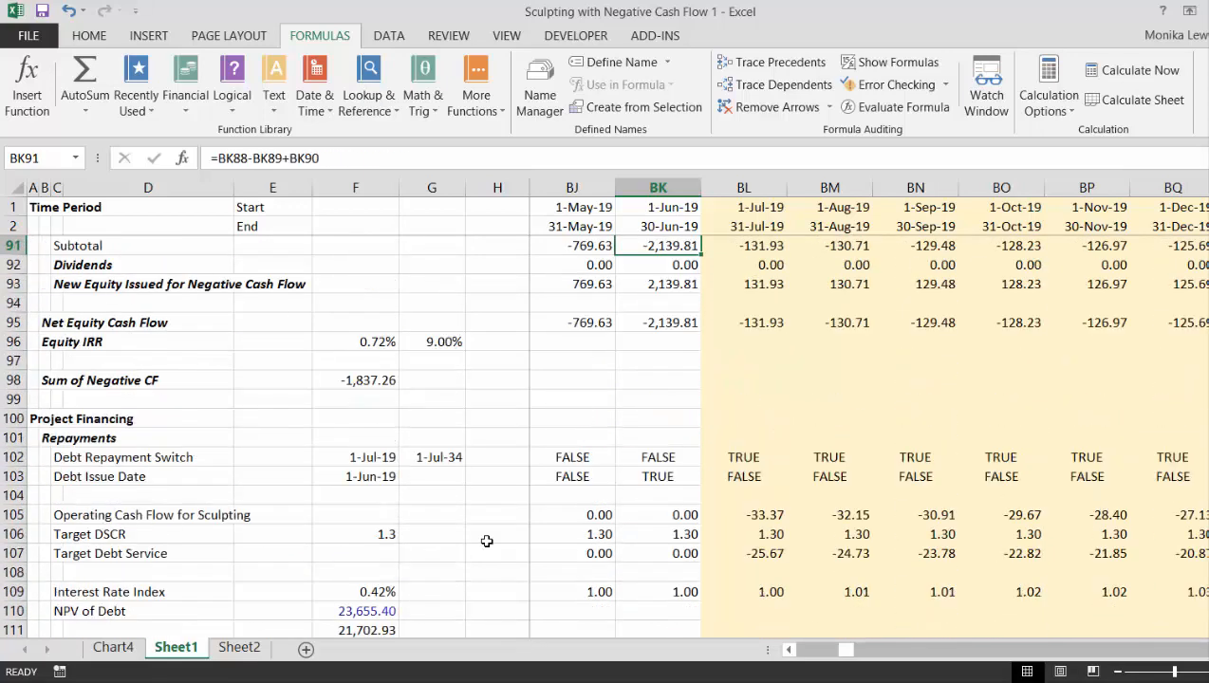
key(Down)
key(Down)
key(Down)
key(Down)
key(Down)
key(Down)
key(Down)
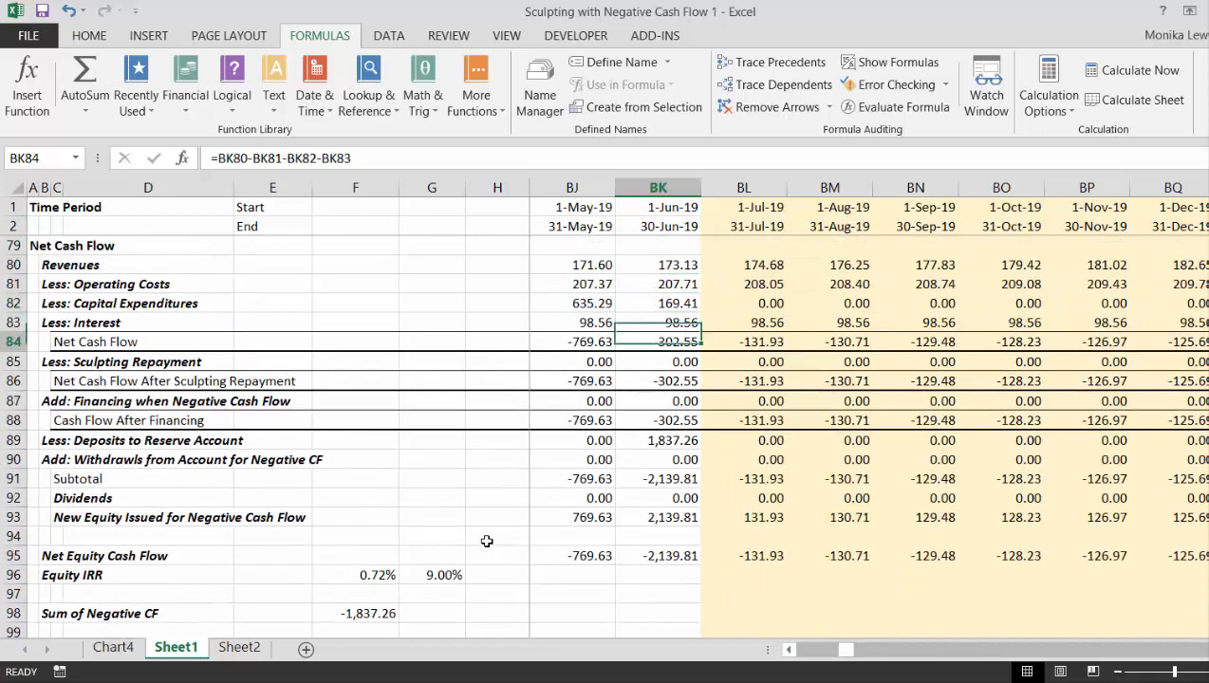
key(Down)
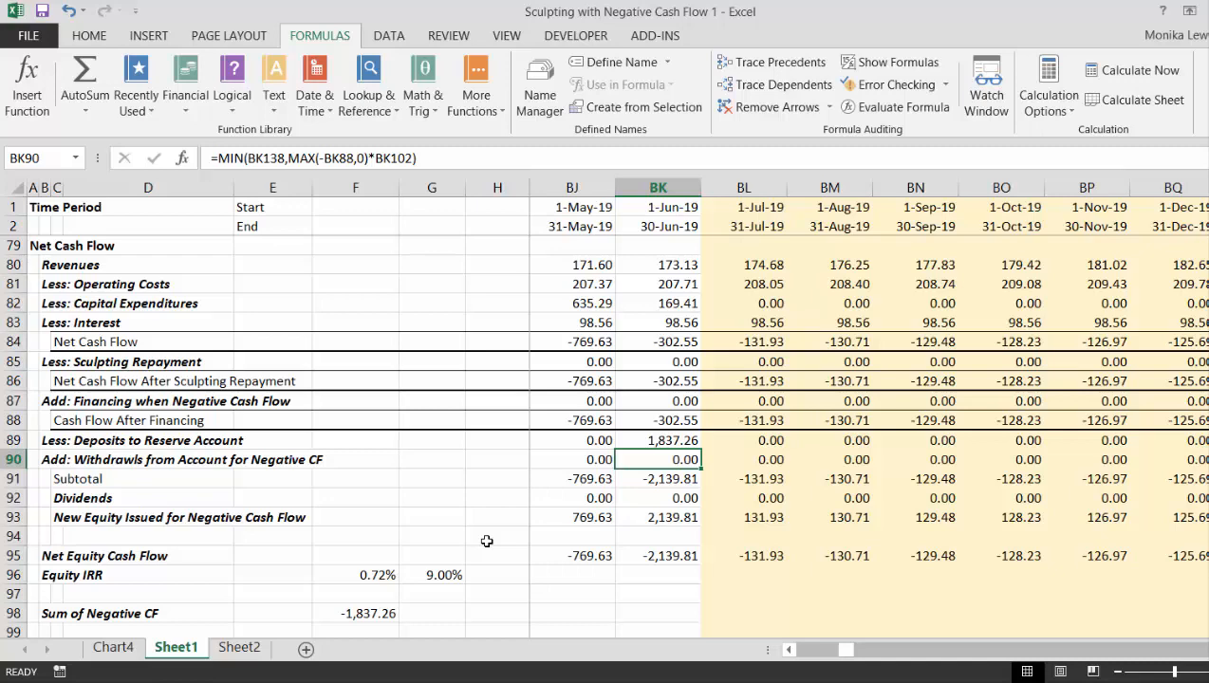
key(Down)
key(Down)
key(Down)
key(Down)
key(Down)
key(Down)
key(Down)
key(Down)
key(Down)
key(Down)
key(Down)
key(Down)
key(Down)
key(Down)
key(Down)
key(Down)
key(Down)
key(Down)
key(Down)
key(Down)
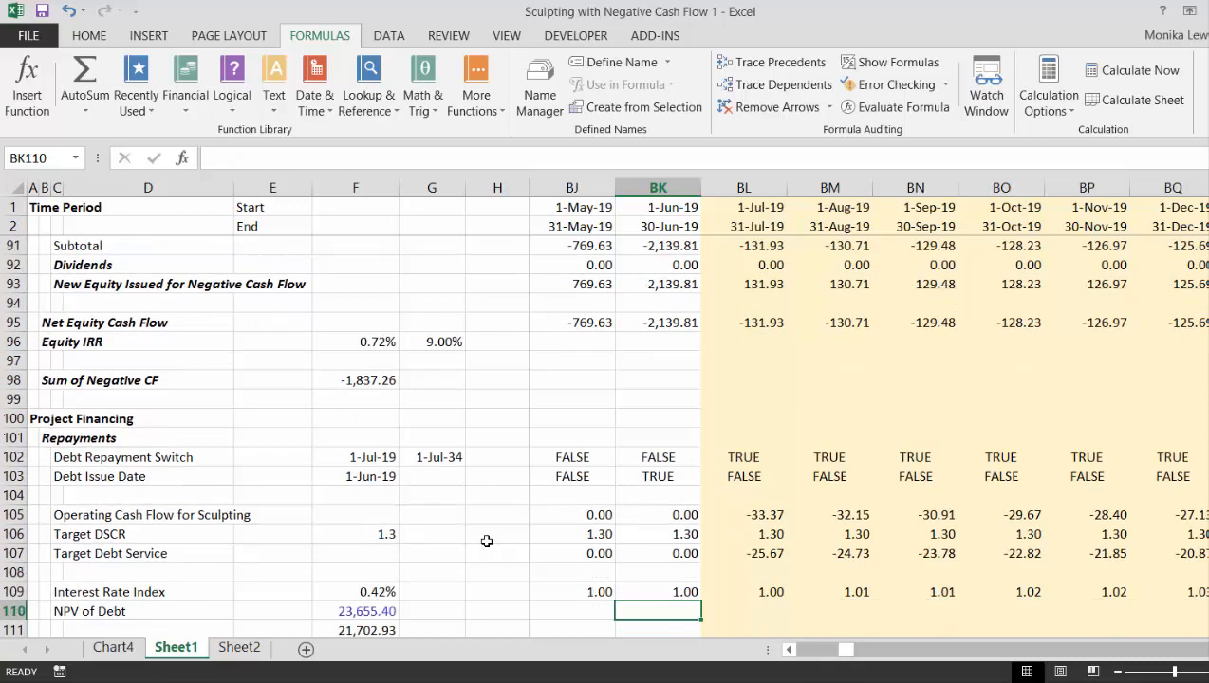
key(Down)
key(Down)
key(Down)
key(Down)
key(Down)
key(Down)
key(Down)
key(Down)
key(Down)
key(Down)
key(Down)
key(Down)
key(Down)
key(Down)
key(Down)
key(Down)
key(Down)
key(Down)
key(Down)
key(Down)
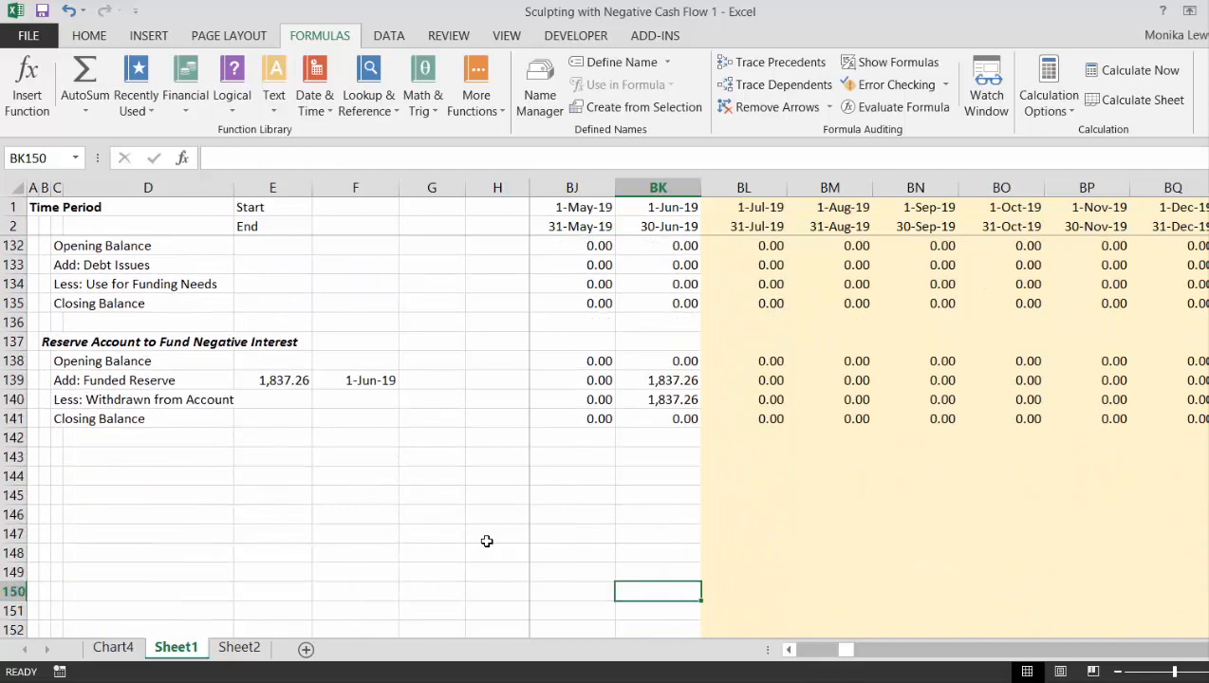
- Link the reserve account's withdrawals in J140 to the negative cash flow withdrawals with =J90 and copy the formula across the timeline
key(Home)
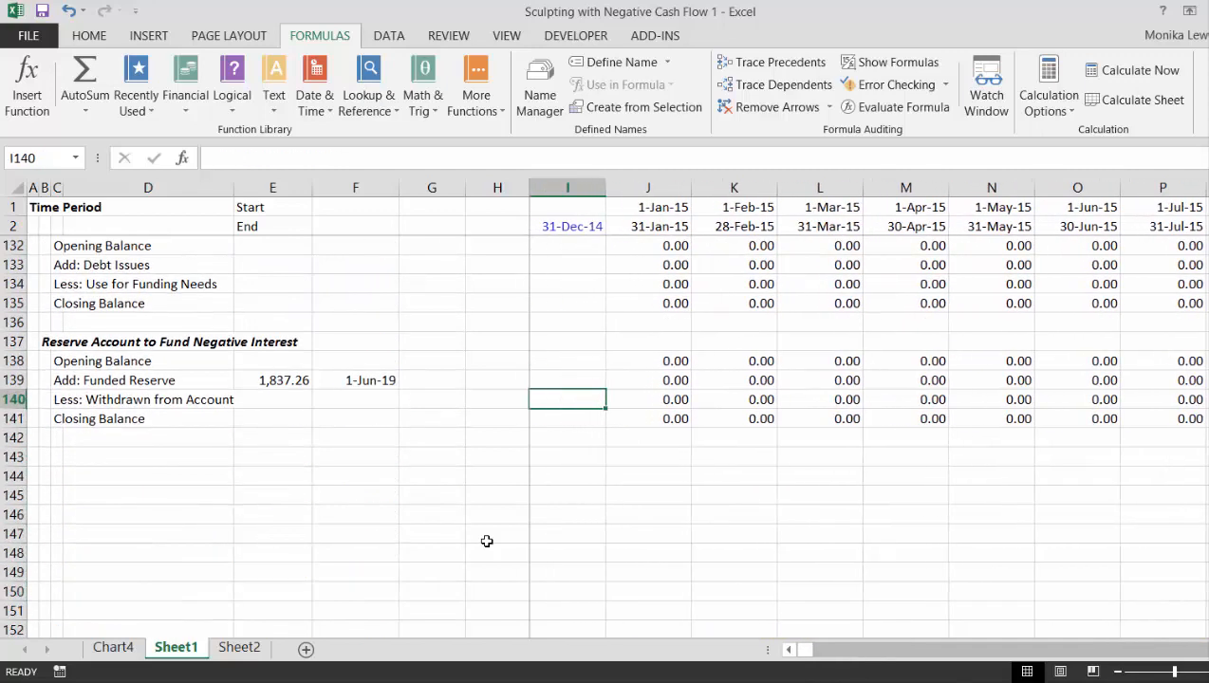
key(Right)
text(=)
key(Up)
key(Up)
key(Up)
key(Up)
key(Up)
key(Up)
key(Up)
key(Up)
key(Up)
key(Up)
key(Up)
key(Up)
key(Up)
key(Up)
key(Up)
key(Up)
key(Up)
key(Up)
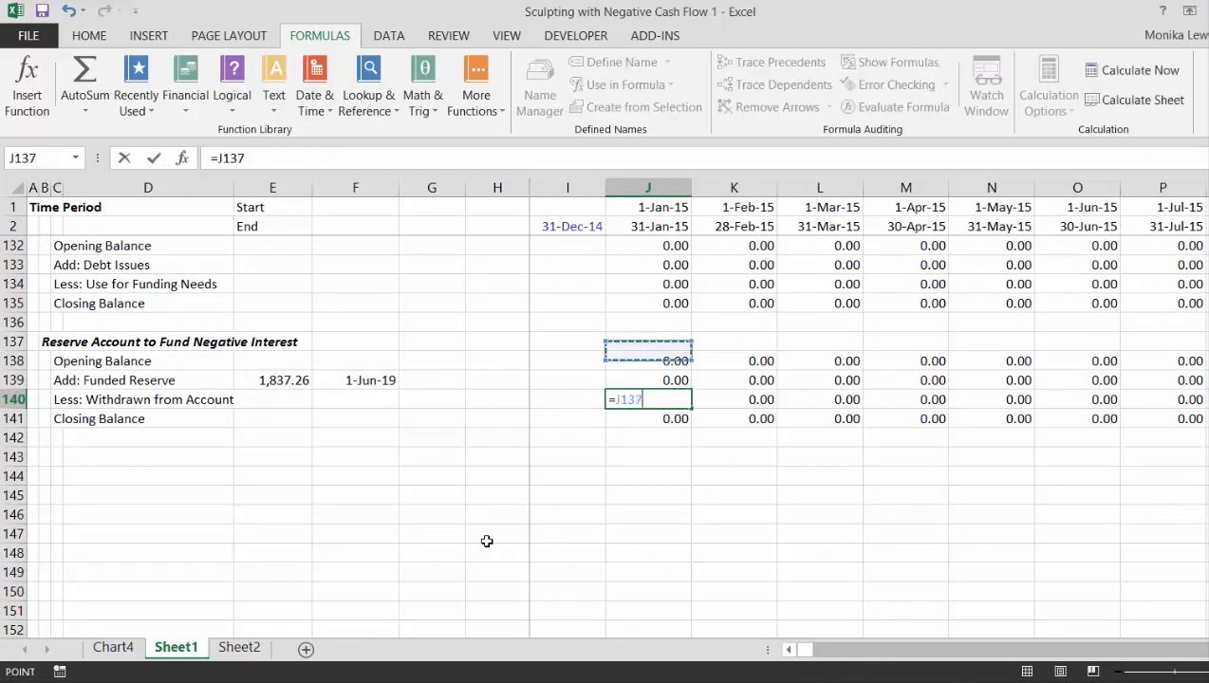
key(Up)
key(Up)
key(Up)
key(Up)
key(Up)
key(Up)
key(Up)
key(Up)
key(Up)
key(Up)
key(Up)
key(Up)
key(Up)
key(Up)
key(Up)
key(Up)
key(Up)
key(Up)
key(Up)
key(Up)
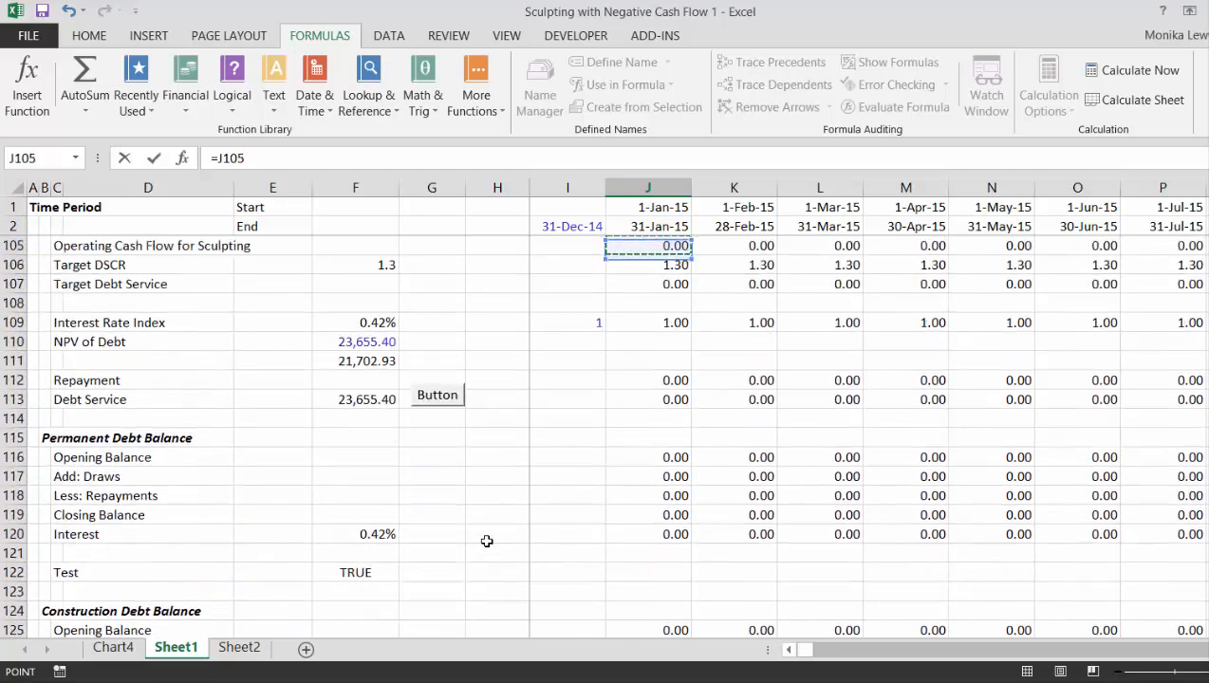
key(Up)
key(Up)
key(Up)
key(Up)
key(Up)
key(Up)
key(Up)
key(Up)
key(Up)
key(Up)
key(Up)
key(Up)
key(Up)
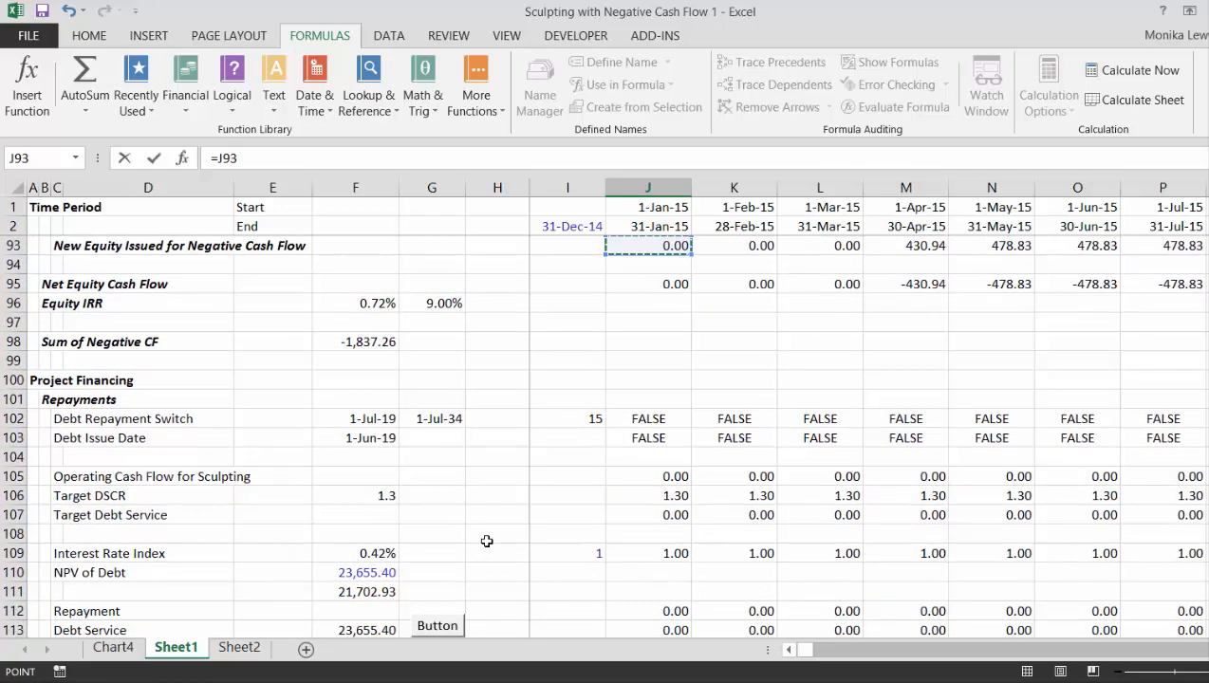
key(Down)
key(Down)
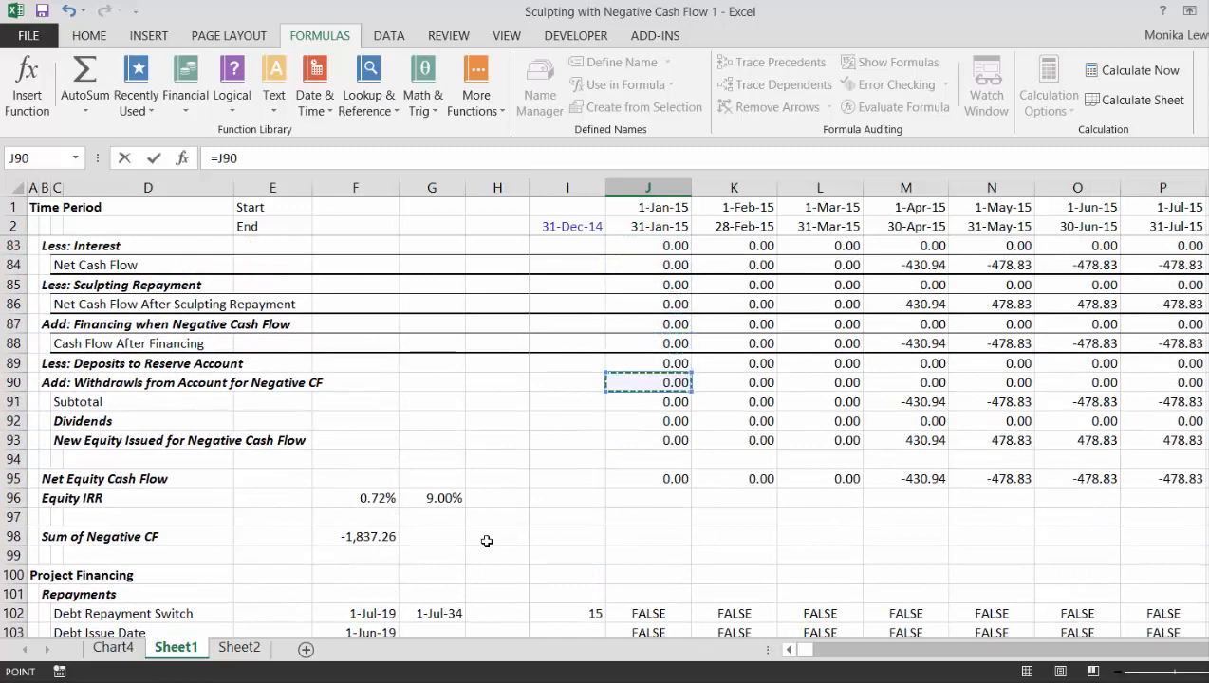
key(Return)
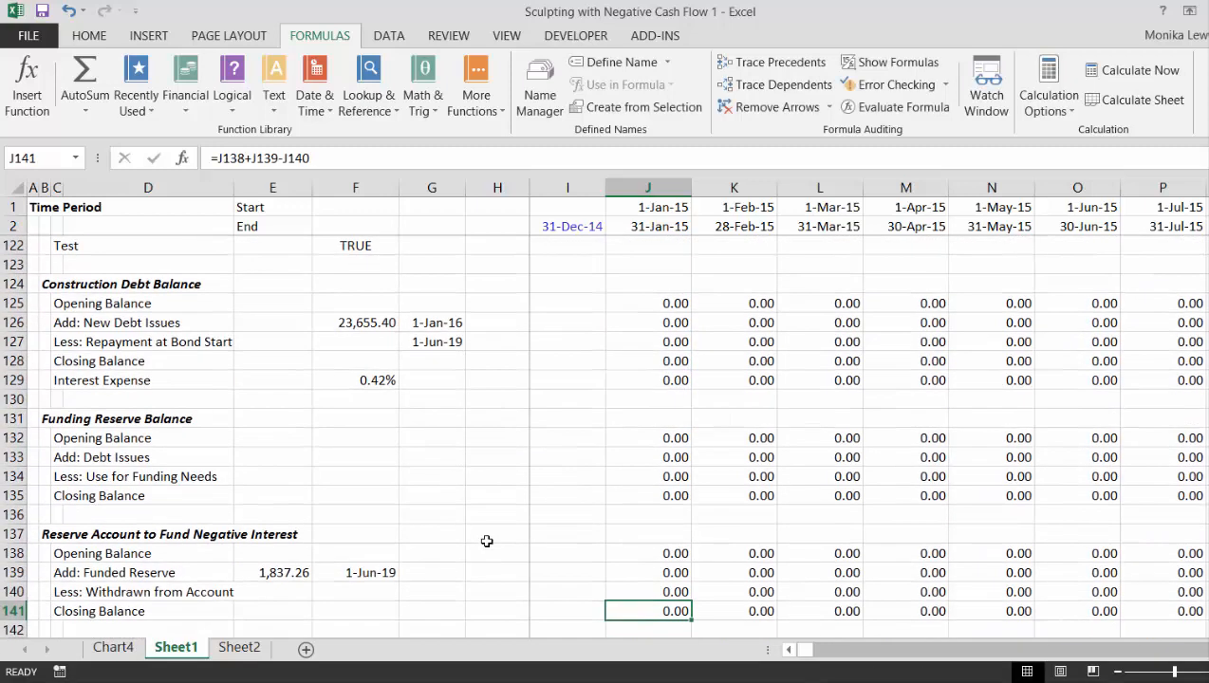
key(ctrl+shift+Right)
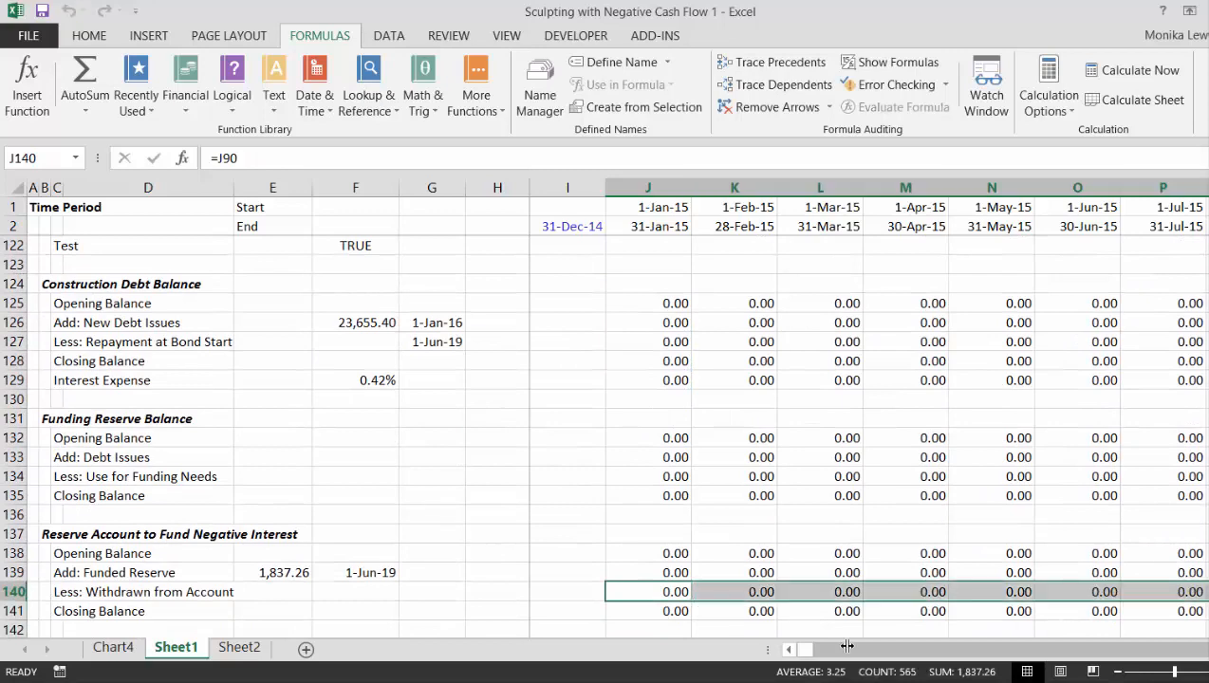
- Examine the reserve account's withdrawals and closing balances along the timeline from debt repayment start through August 2021
key(Right)
key(Right)
key(Right)
key(Right)
key(Right)
key(Right)
key(Right)
key(Right)
key(Right)
key(Right)
key(Right)
key(Right)
key(Right)
key(Right)
key(Right)
key(Right)
key(Right)
key(Right)
key(Right)
key(Right)
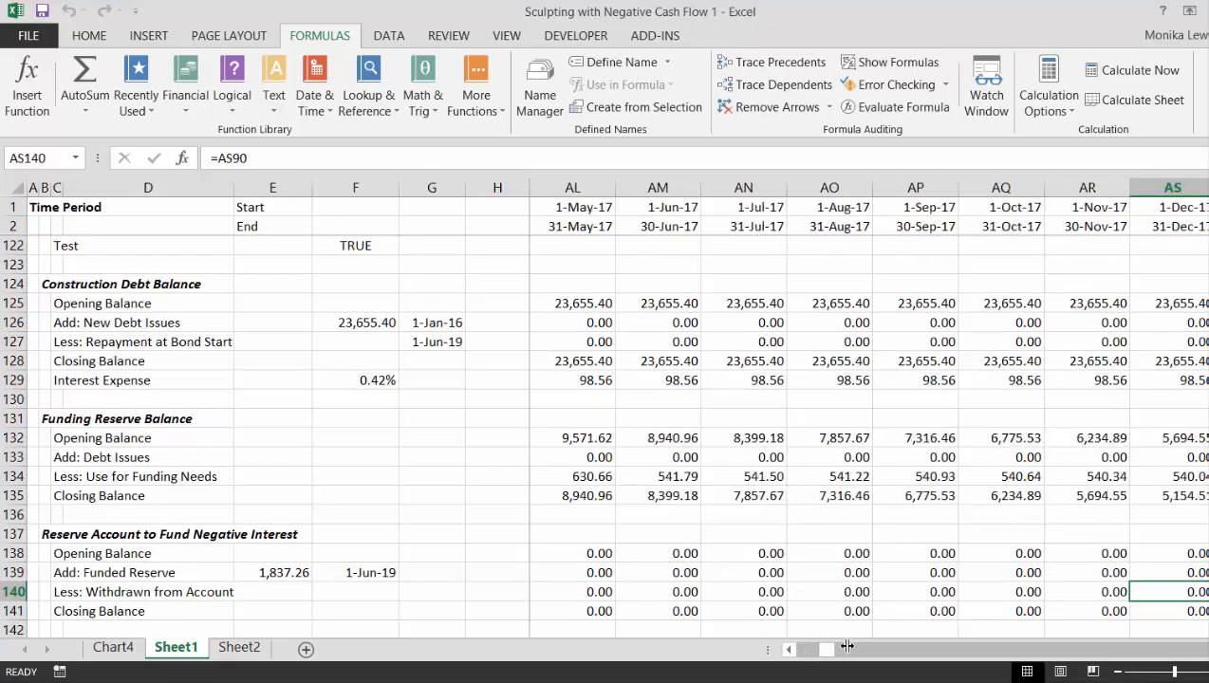
key(Right)
key(Right)
key(Right)
key(Right)
key(Right)
key(Right)
key(Right)
key(Right)
key(Right)
key(Right)
key(Right)
key(Right)
key(Right)
key(Right)
key(Right)
key(Right)
key(Right)
key(Right)
key(Right)
key(Right)
key(Left)
key(Down)
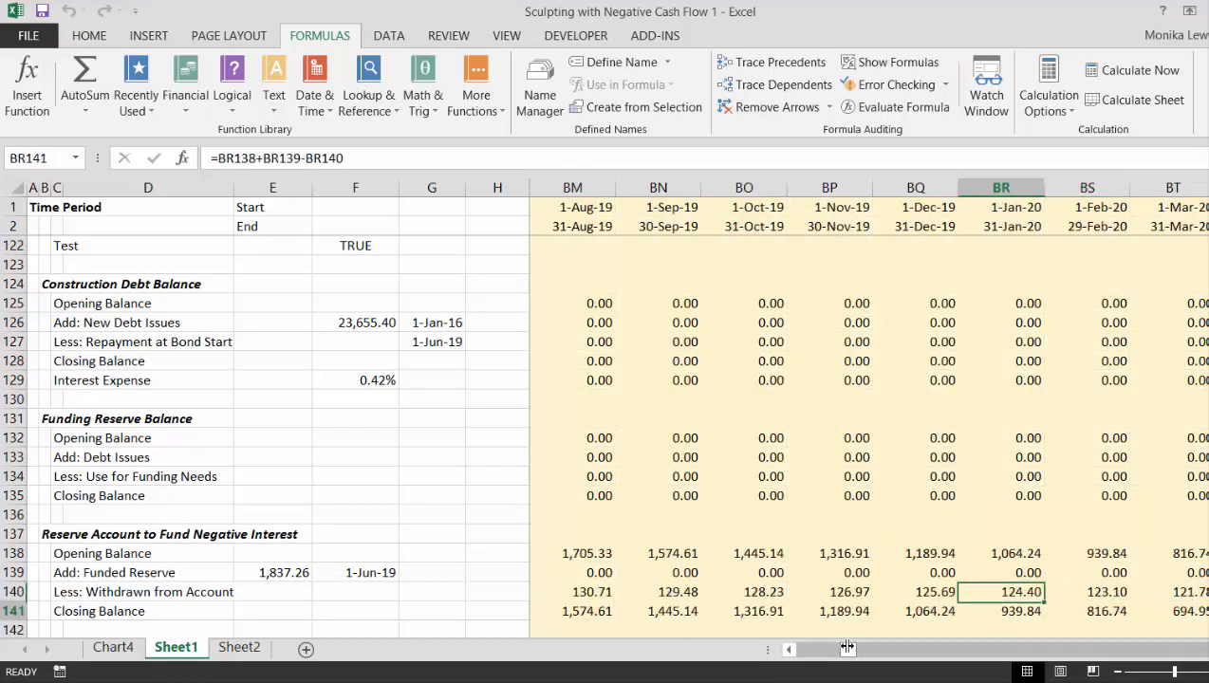
key(Right)
key(Right)
key(Right)
key(Right)
key(Right)
key(Right)
key(Right)
key(Right)
key(Right)
key(Right)
key(Right)
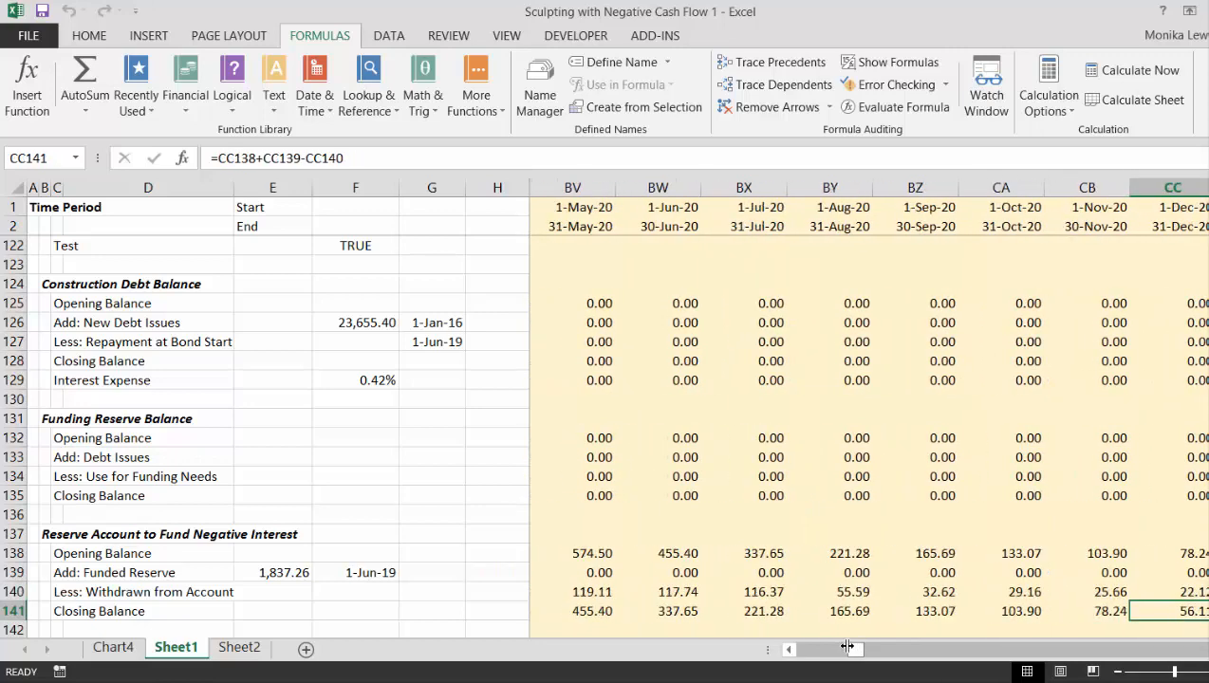
key(Right)
key(Right)
key(Right)
key(Right)
key(Right)
key(Right)
key(Right)
key(Right)
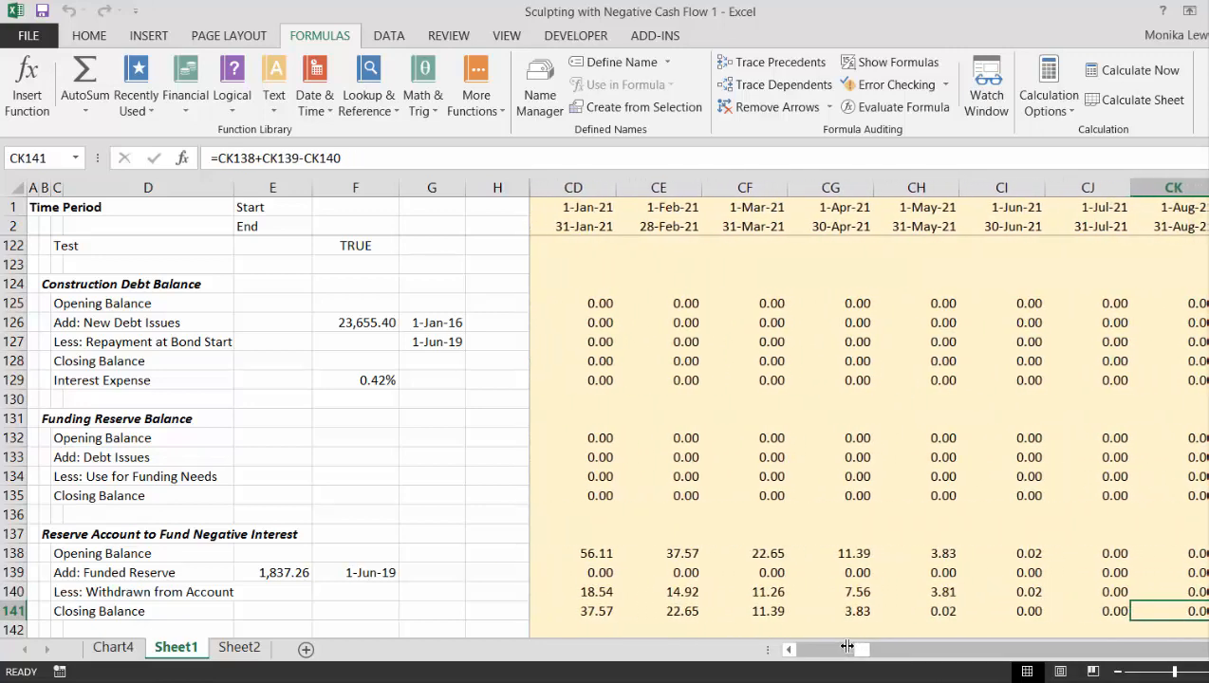
key(Left)
key(Left)
key(Right)
key(Right)
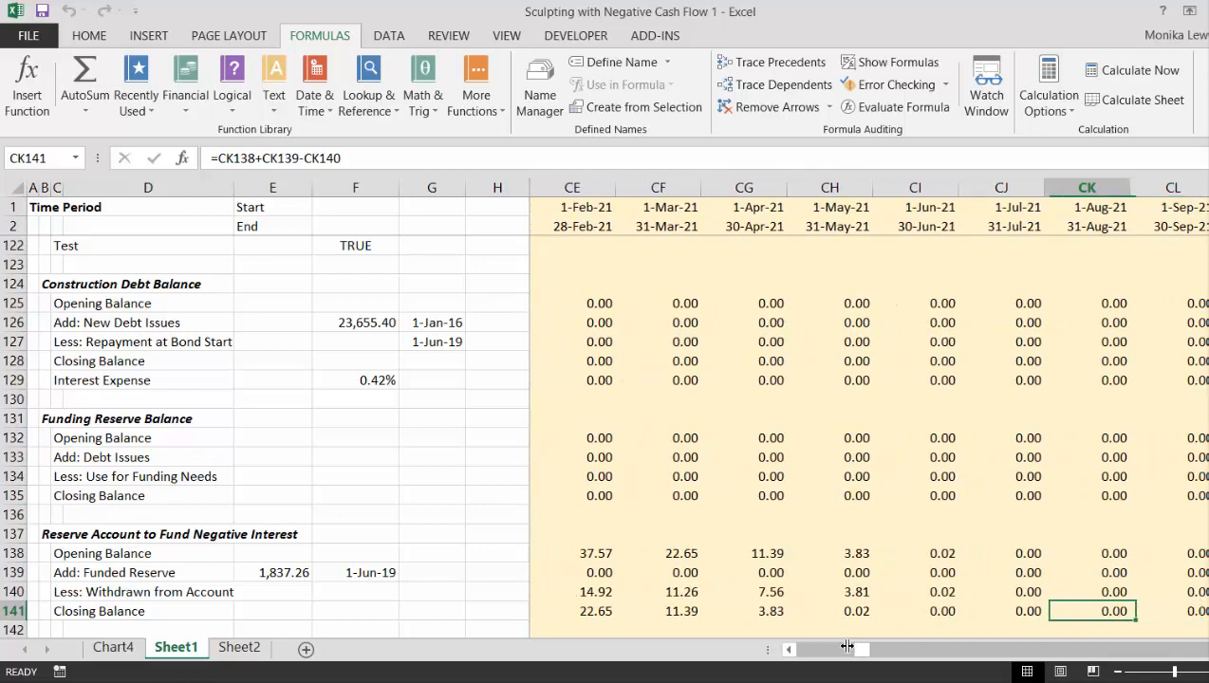
key(Left)
key(Left)
- Examine the cash flow withdrawals, subtotal and dividends around June to September 2021 in the Net Cash Flow section
key(Up)
key(Up)
key(Up)
key(Up)
key(Up)
key(Up)
key(Up)
key(Up)
key(Up)
key(Up)
key(Up)
key(Up)
key(Up)
key(Up)
key(Up)
key(Up)
key(Up)
key(Up)
key(Up)
key(Up)
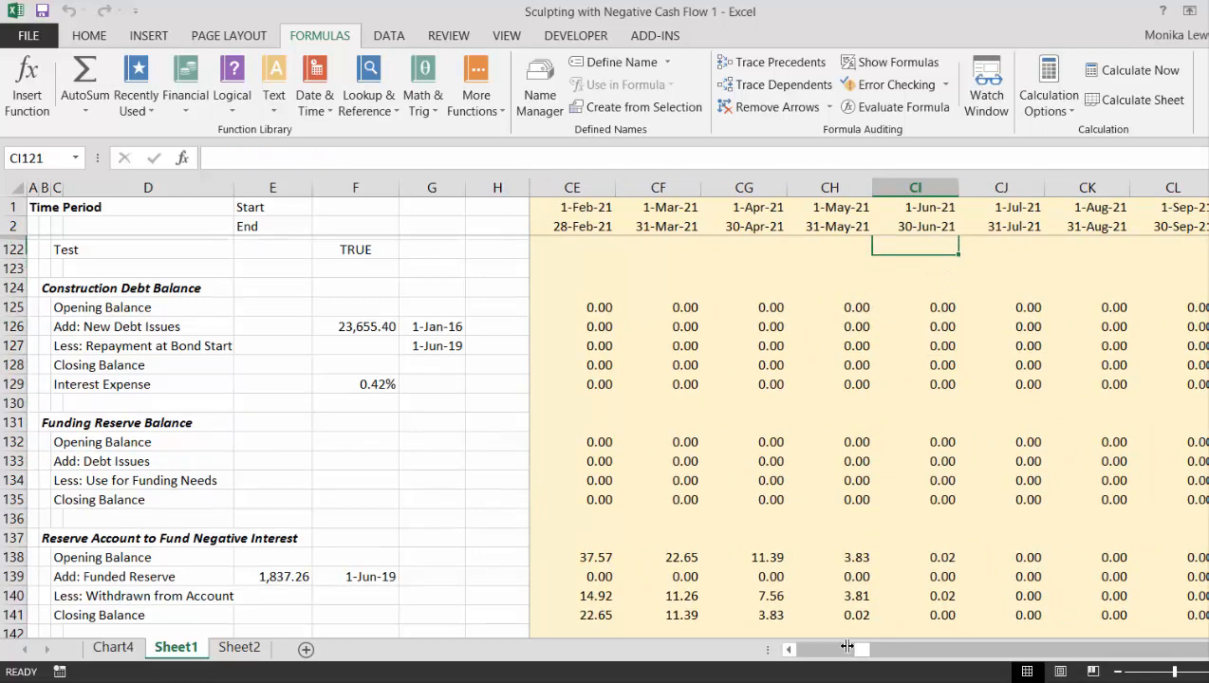
key(Up)
key(Up)
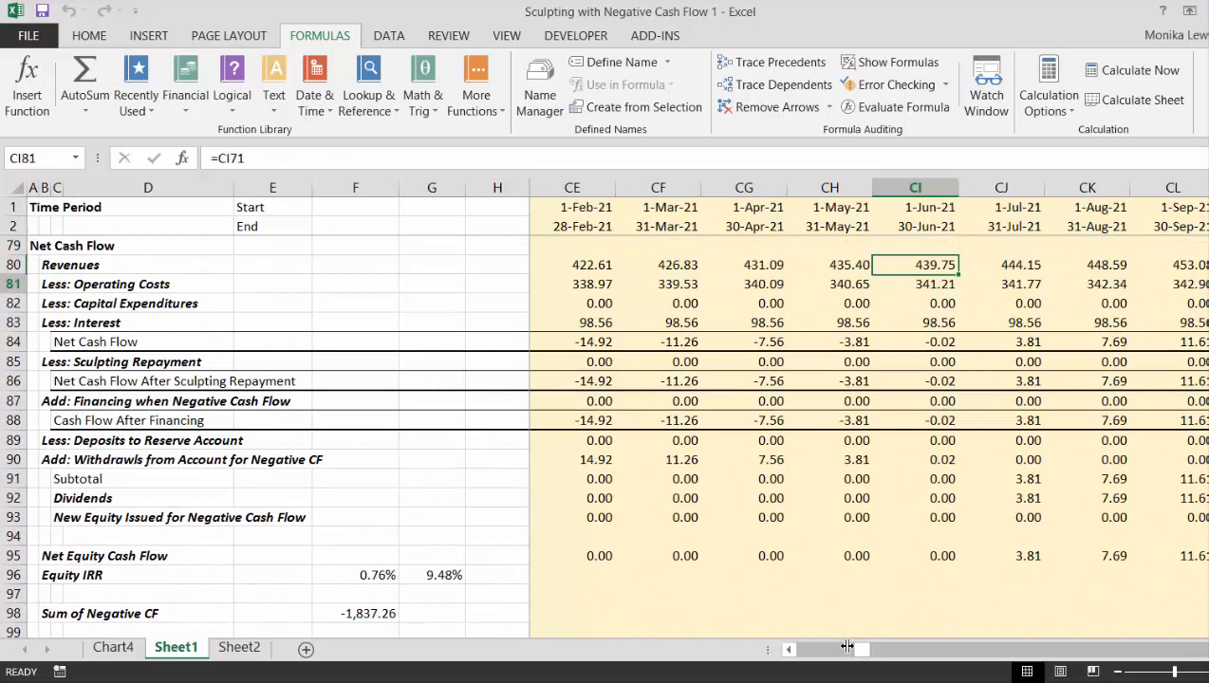
key(Down)
key(Down)
key(Down)
key(Down)
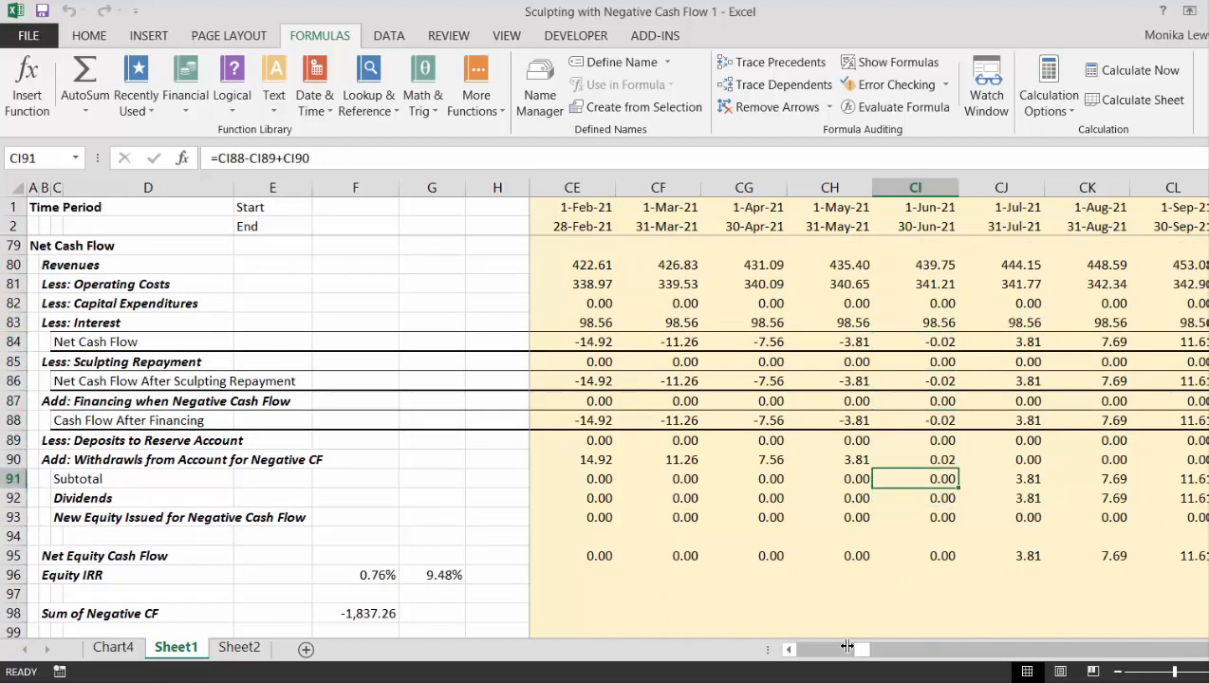
key(Up)
key(Right)
key(Right)
key(Right)
key(Right)
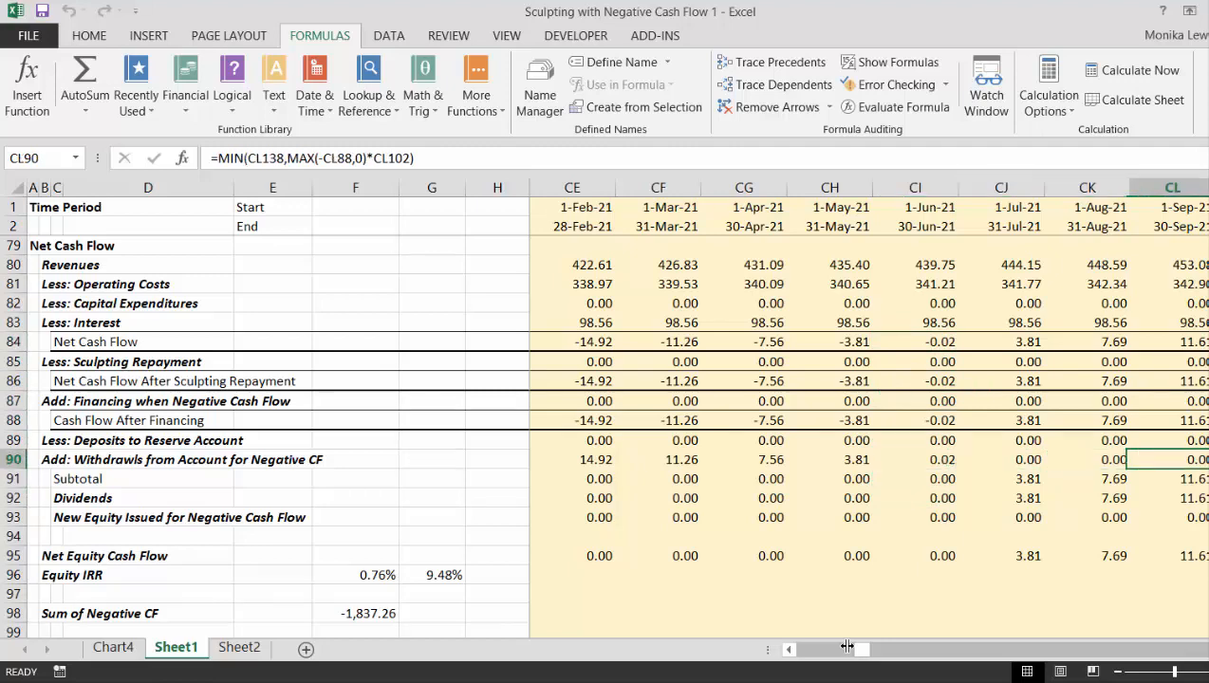
- Examine the dividends in the Net Cash Flow section through December 2021 and at the start of the timeline
key(Down)
key(Down)
key(Right)
key(Right)
key(Right)
key(Right)
key(Right)
key(Right)
key(Right)
key(Right)
key(Right)
key(Right)
key(Right)
key(Right)
key(Right)
key(Right)
key(Right)
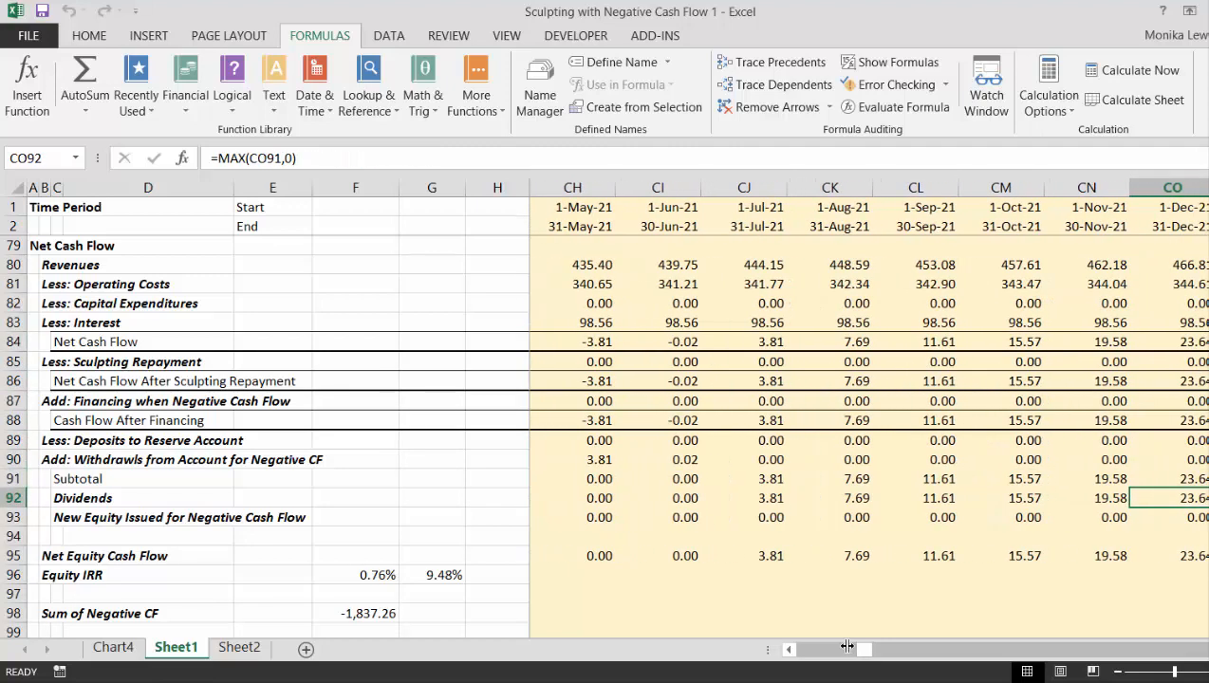
key(Left)
key(ctrl+Left)
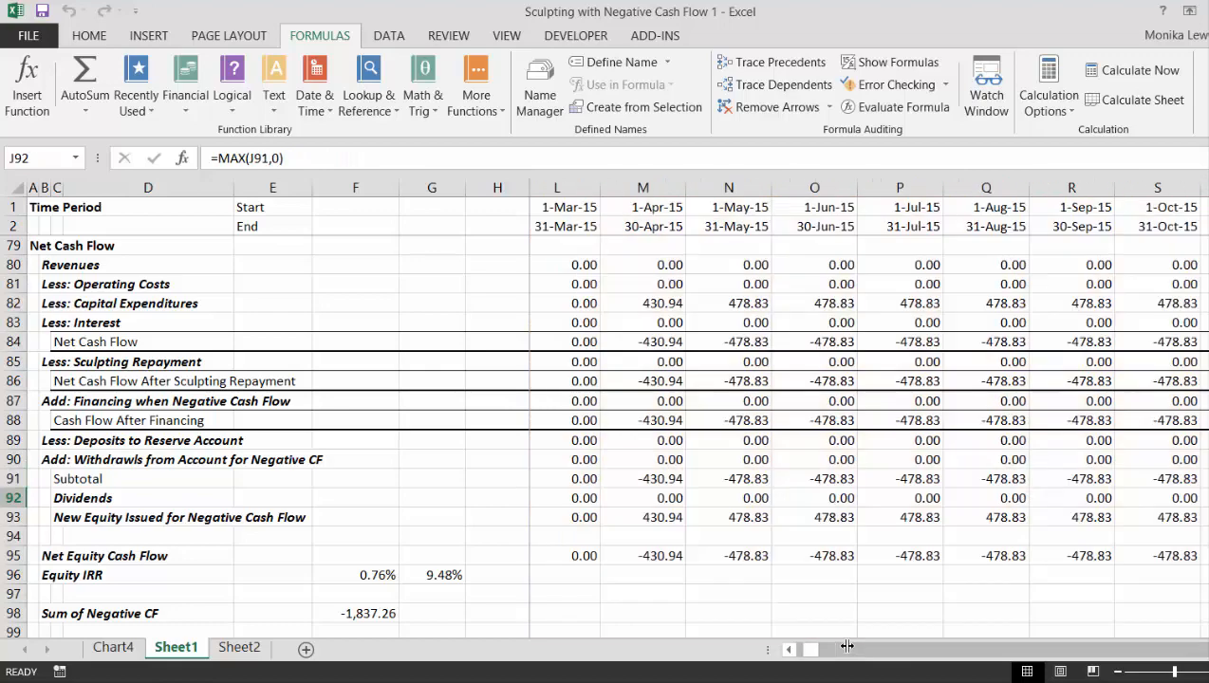
key(Left)
key(Left)
key(Left)
key(Left)
key(Left)
key(Left)
key(Left)
key(Left)
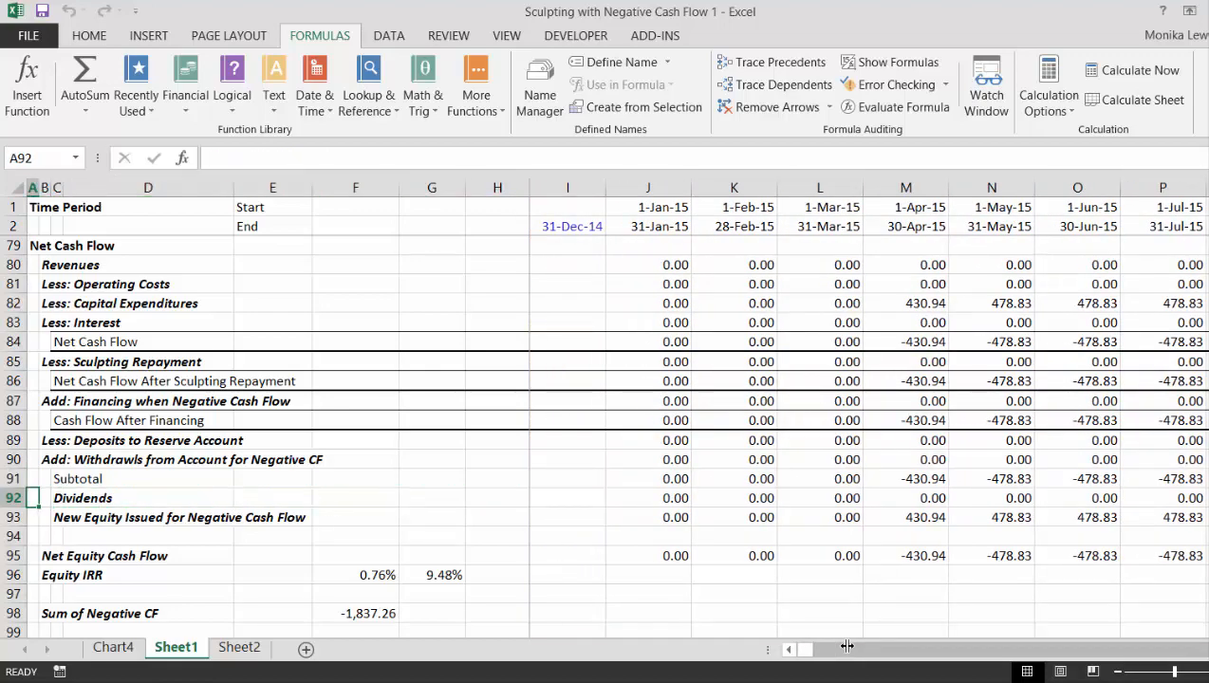
- Review the project cash flow, operation and construction sections up to the Operating Assumptions at the start of the sheet
key(Up)
key(Up)
key(Up)
key(Up)
key(Up)
key(Up)
key(Up)
key(Up)
key(Up)
key(Up)
key(Up)
key(Up)
key(Up)
key(Up)
key(Up)
key(Up)
key(Up)
key(Up)
key(Up)
key(Up)
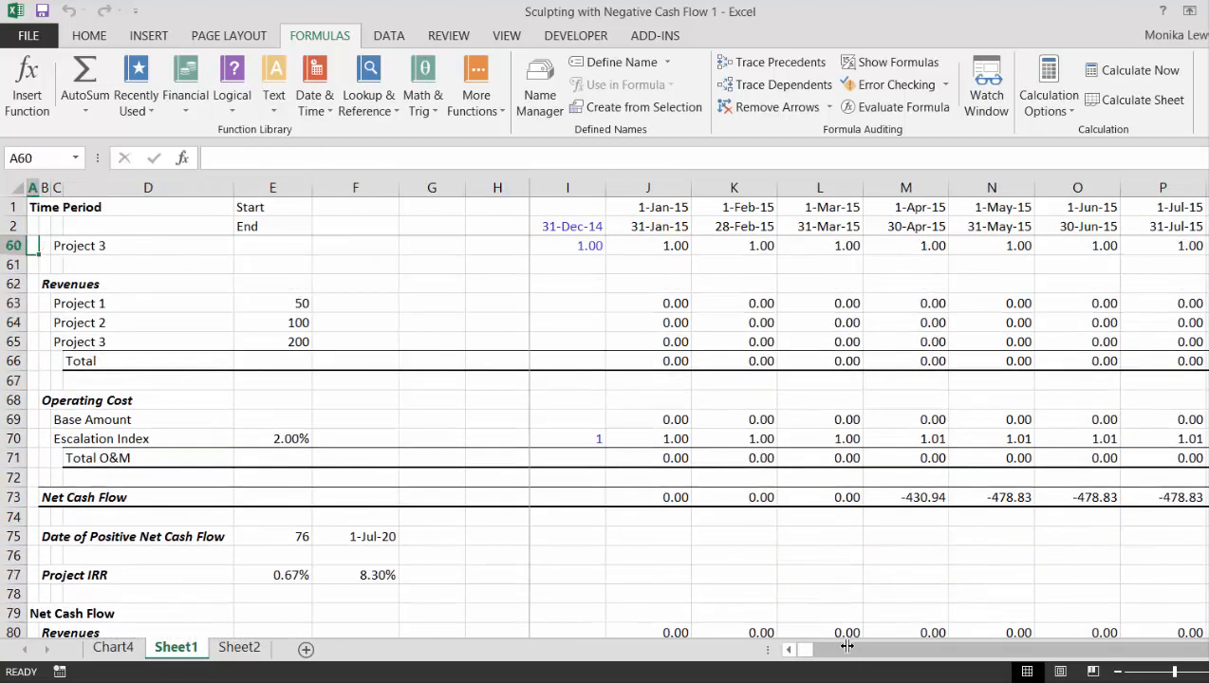
key(Up)
key(Up)
key(Up)
key(Up)
key(Up)
key(Up)
key(Up)
key(Up)
key(Up)
key(Up)
key(Up)
key(Up)
key(Up)
key(Up)
key(Up)
key(Up)
key(Up)
key(Up)
key(Up)
key(Up)
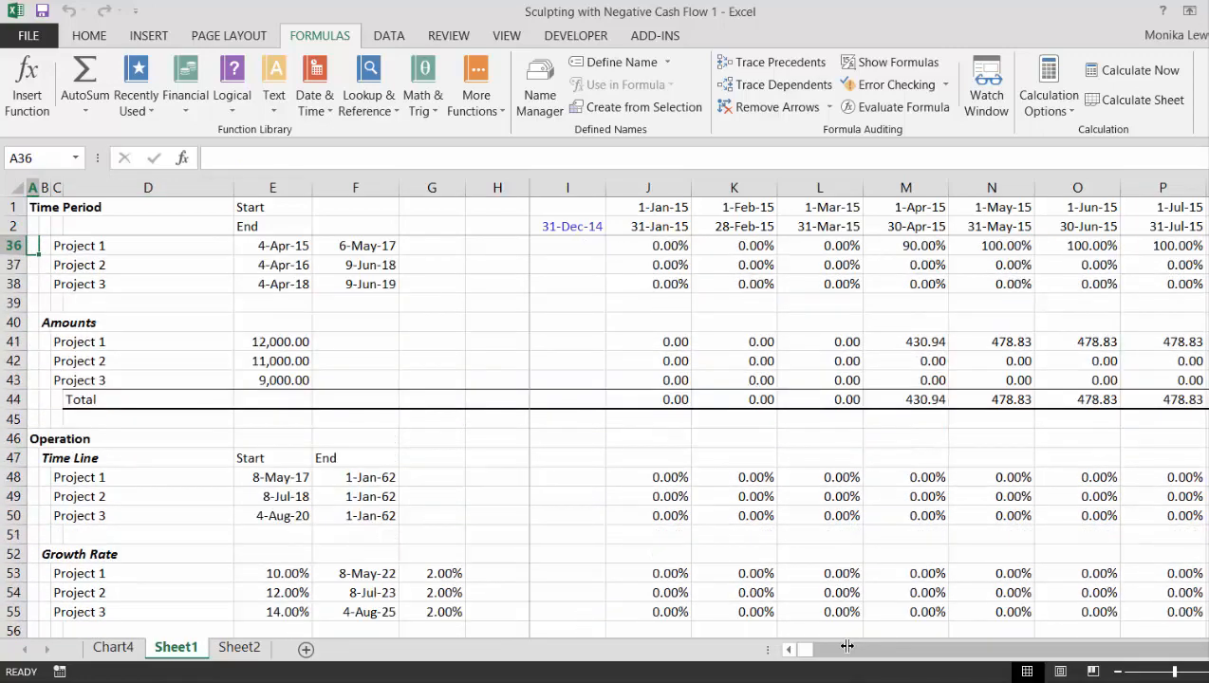
key(Up)
key(Up)
key(Up)
key(Up)
key(Up)
key(Up)
key(Up)
key(Up)
key(Up)
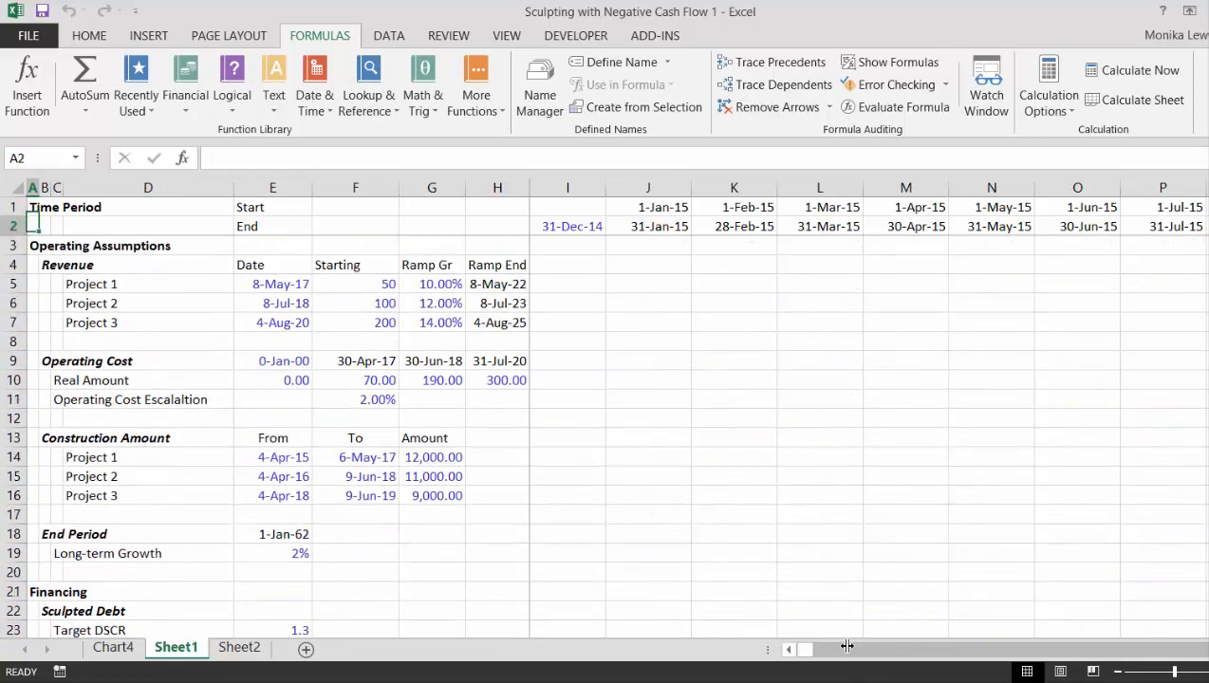
- Review the model from the Financing assumptions down to the Reserve Account to Fund Negative Interest, and back to the Project Financing section
key(Down)
key(Down)
key(Down)
key(Down)
key(Down)
key(Down)
key(Down)
key(Down)
key(Down)
key(Down)
key(Down)
key(Down)
key(Down)
key(Down)
key(Down)
key(Down)
key(Down)
key(Down)
key(Down)
key(Down)
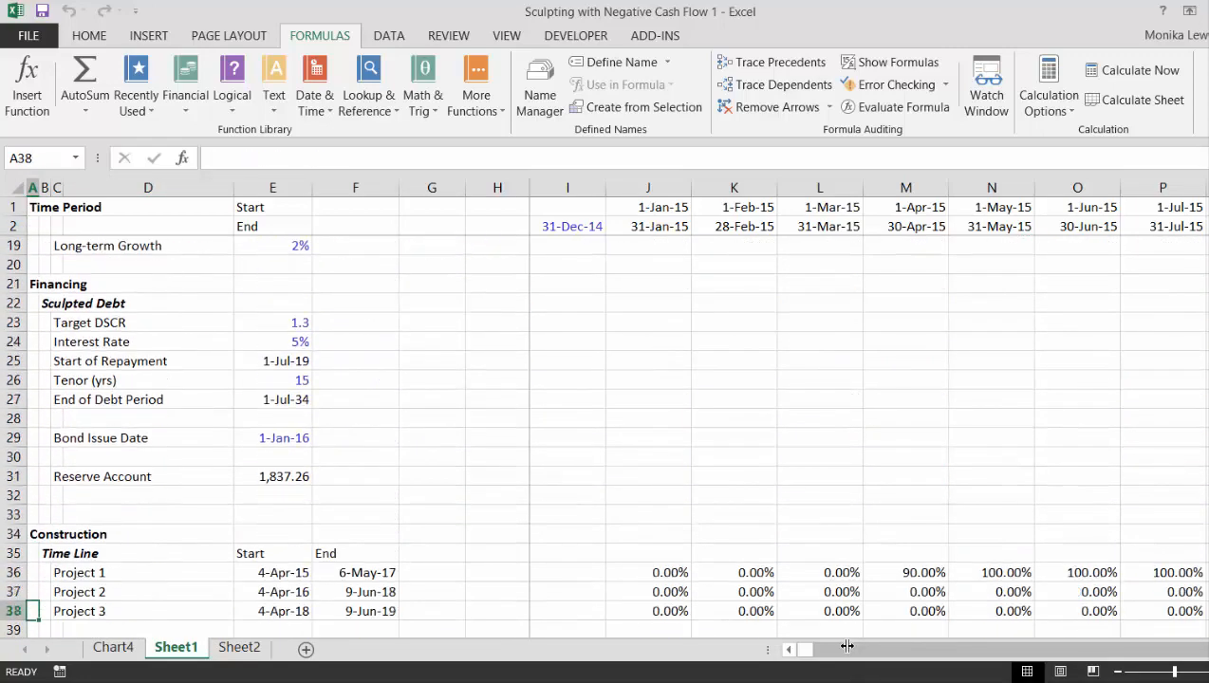
key(Down)
key(Down)
key(Down)
key(Down)
key(Down)
key(Down)
key(Down)
key(Down)
key(Down)
key(Down)
key(Down)
key(Down)
key(Down)
key(Down)
key(Down)
key(Down)
key(Down)
key(Down)
key(Down)
key(Down)
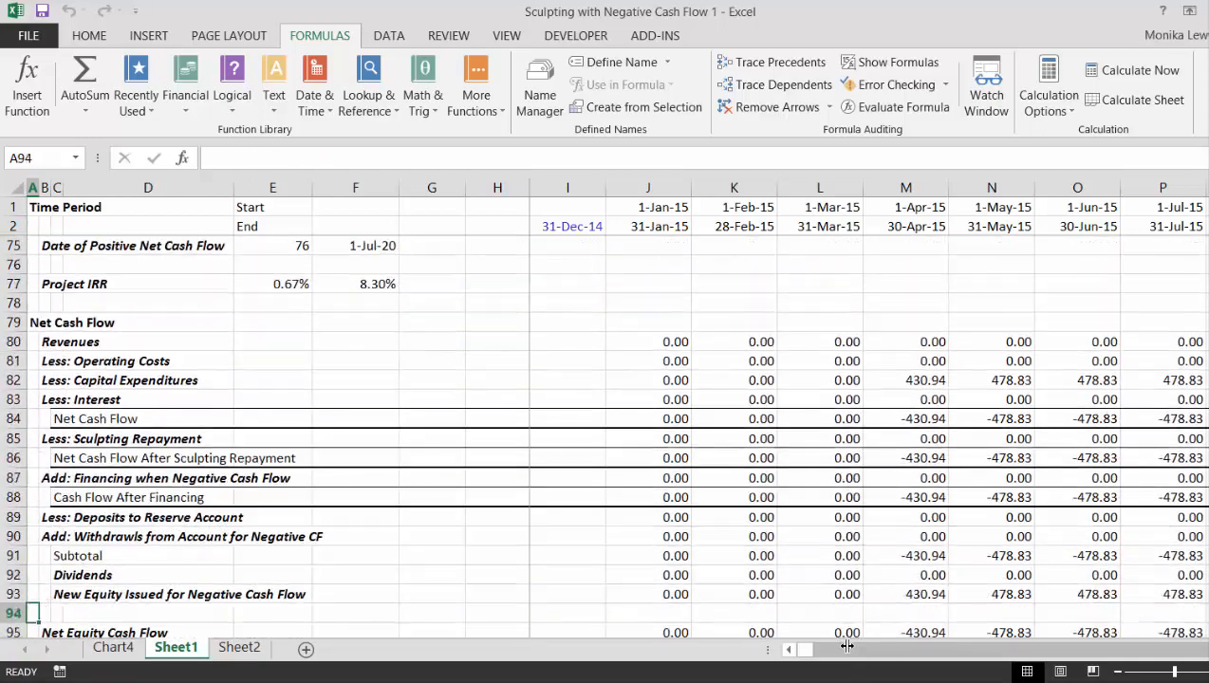
key(Down)
key(Down)
key(Down)
key(Down)
key(Down)
key(Down)
key(Down)
key(Down)
key(Down)
key(Down)
key(Down)
key(Down)
key(Down)
key(Down)
key(Down)
key(Down)
key(Down)
key(Down)
key(Down)
key(Down)
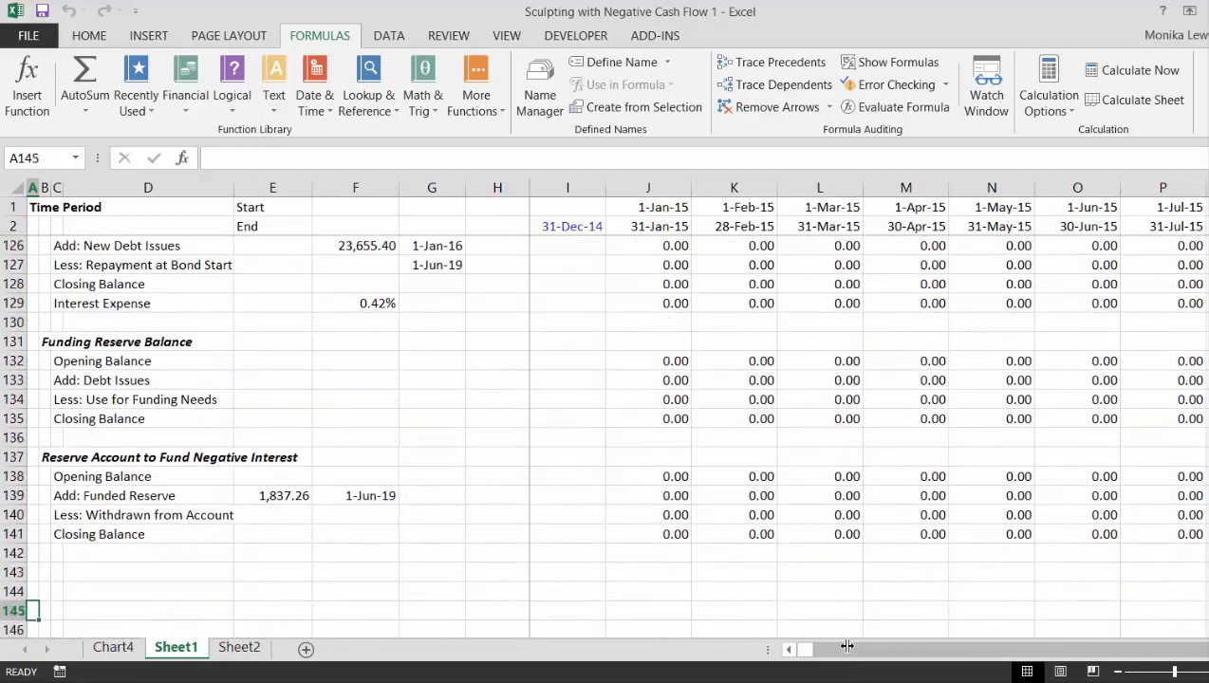
key(Up)
key(Up)
key(Up)
key(Up)
key(Up)
key(Up)
key(Up)
key(Up)
key(Up)
key(Up)
key(Up)
key(Up)
key(Up)
key(Up)
key(Up)
key(Up)
key(Up)
key(Up)
key(Up)
key(Up)
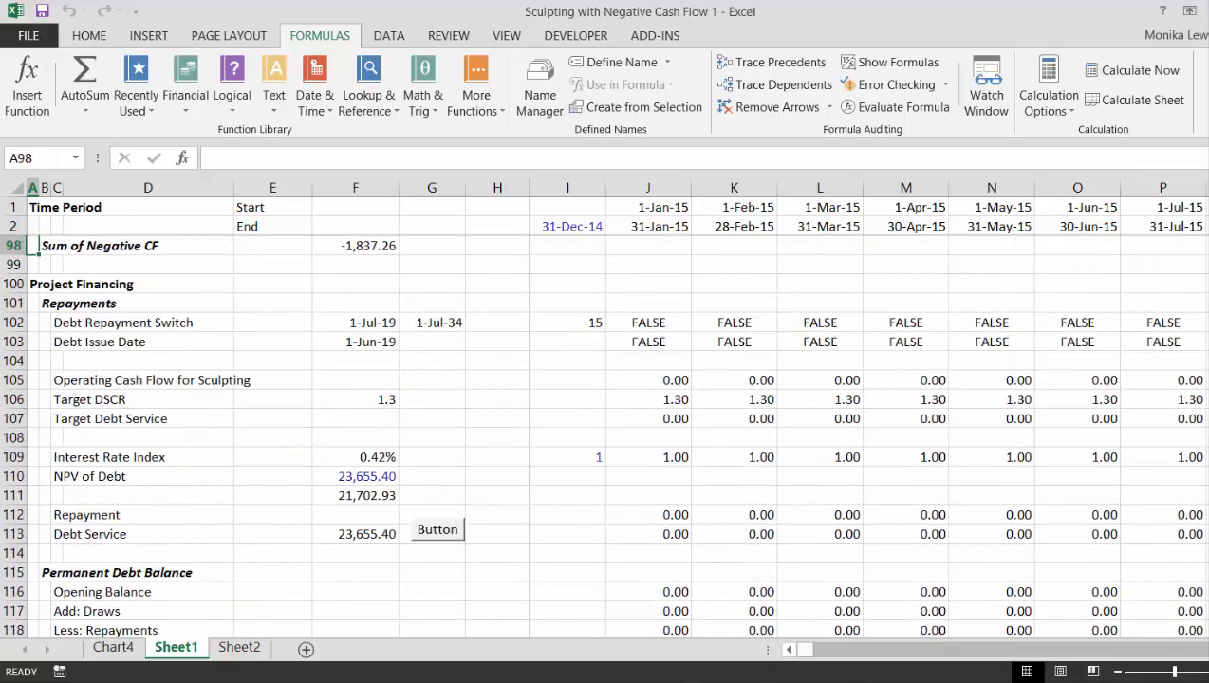
click(717, 682)
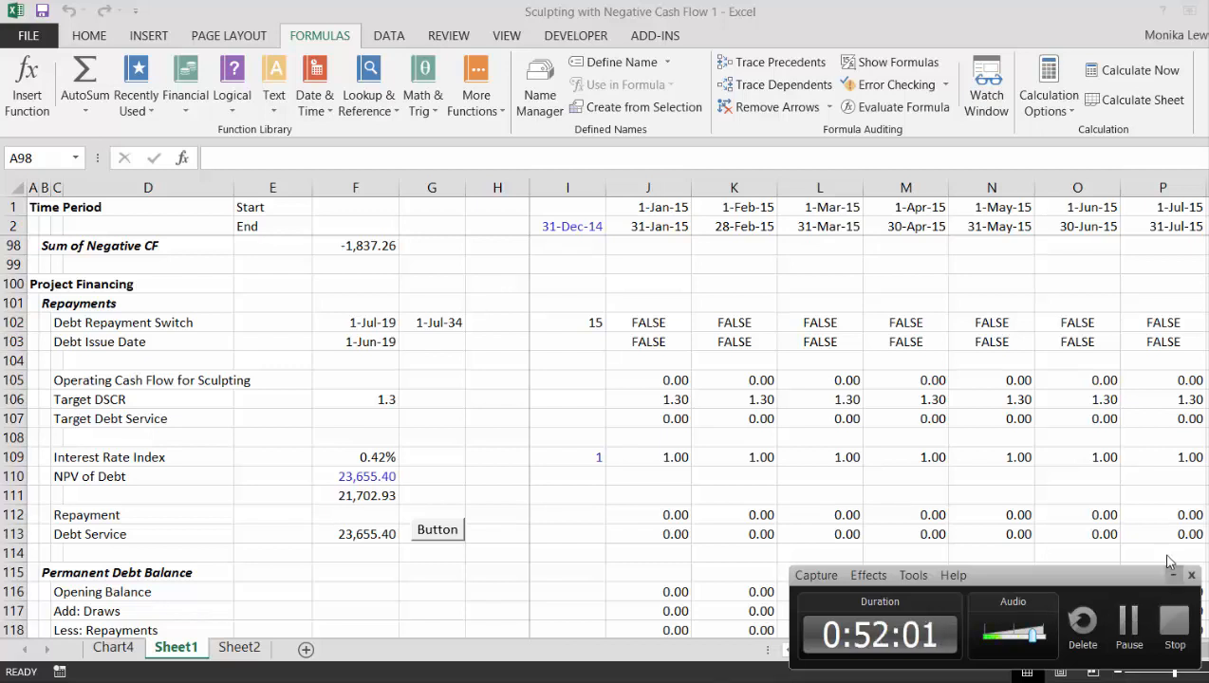